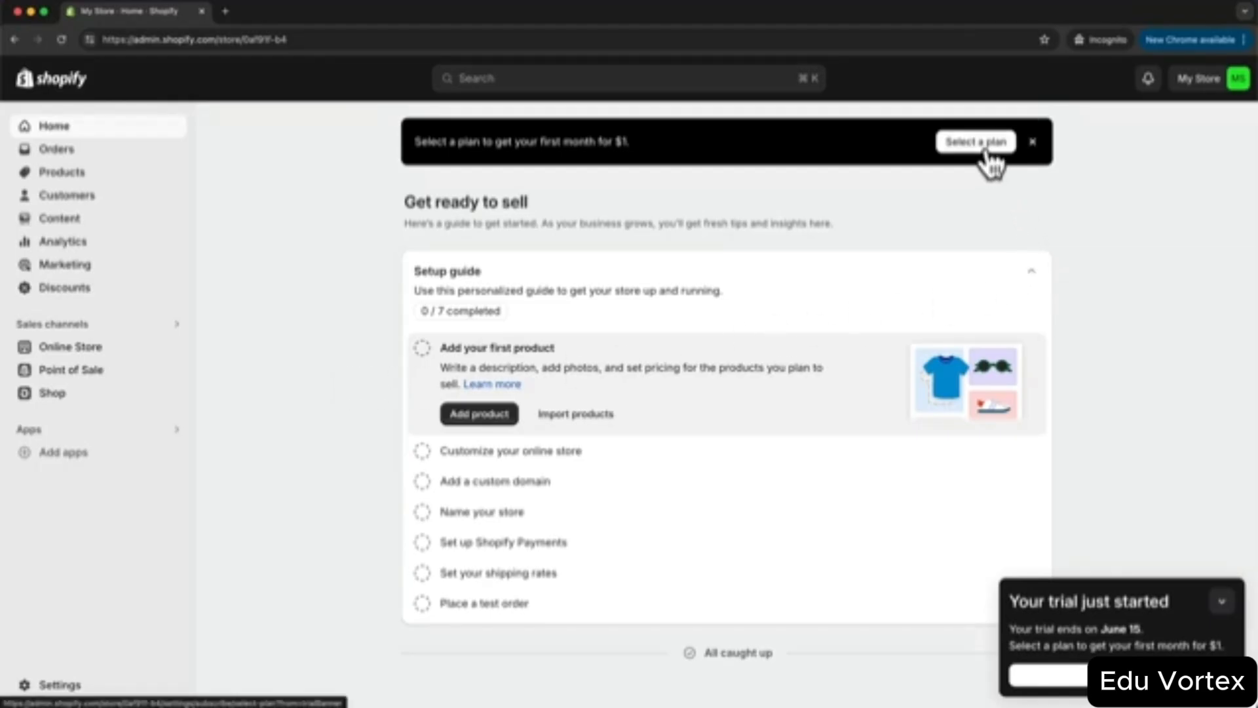
# - Subscribe to the Basic plan at $1 for the first month, then skip the business address page
pyautogui.click(1078, 685)
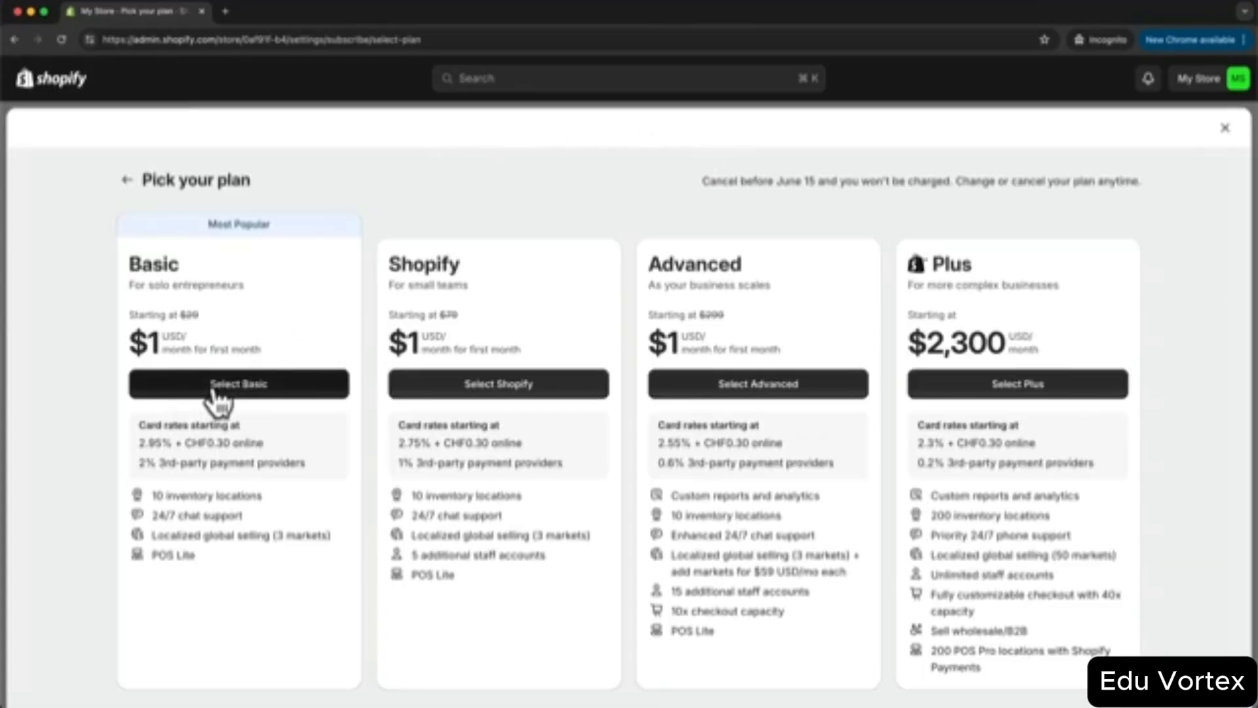
pyautogui.click(298, 393)
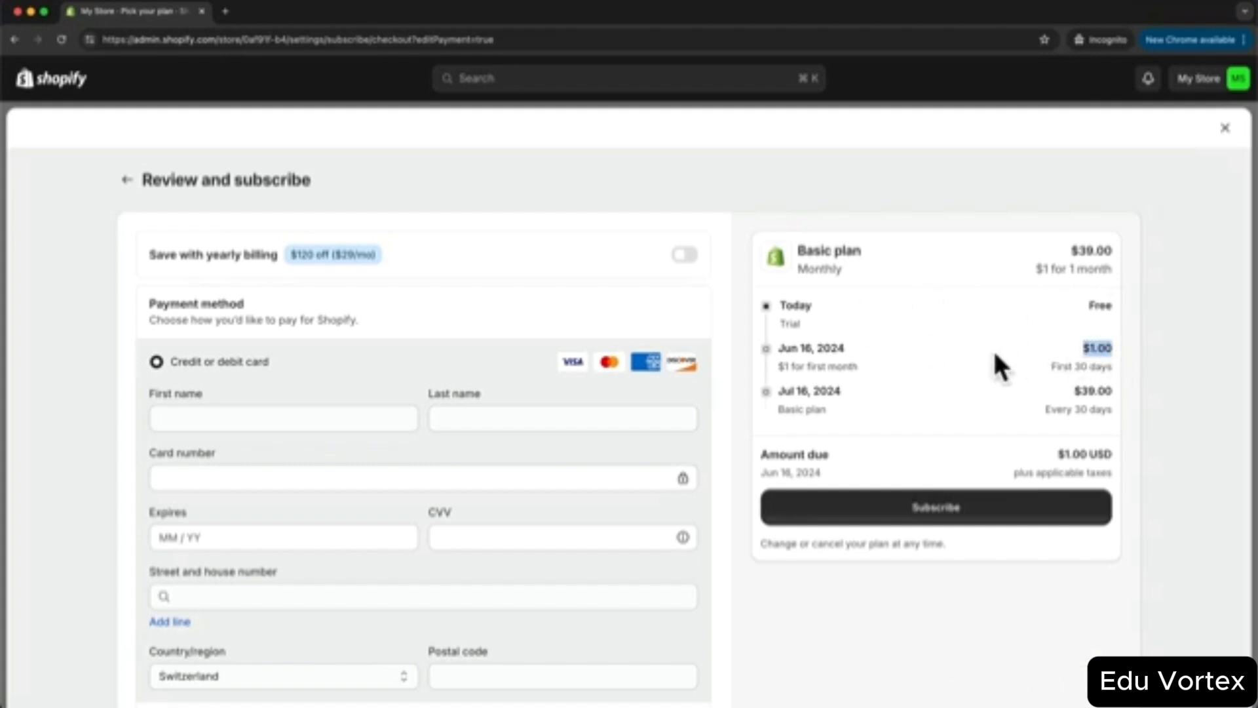
pyautogui.click(1040, 365)
pyautogui.moveTo(1074, 391); pyautogui.dragTo(1119, 390)
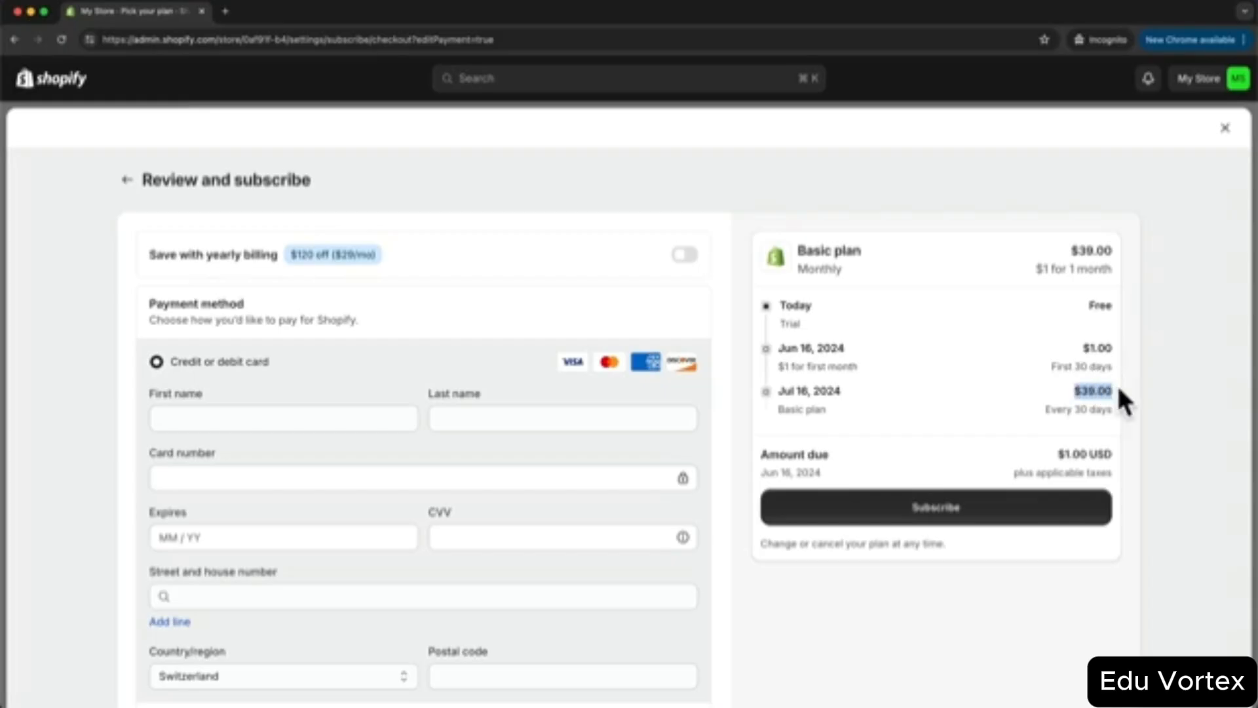
pyautogui.click(1018, 390)
pyautogui.scroll(-2, 666, 347)
pyautogui.scroll(-2, 402, 317)
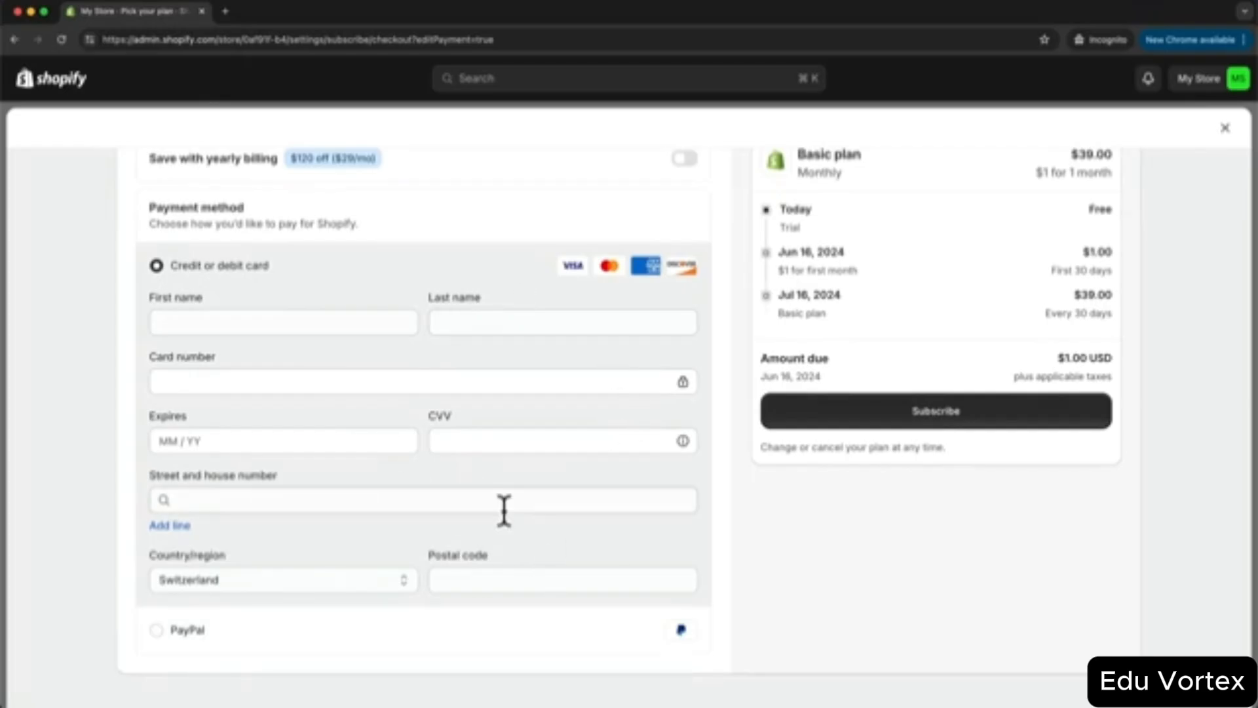
pyautogui.click(973, 429)
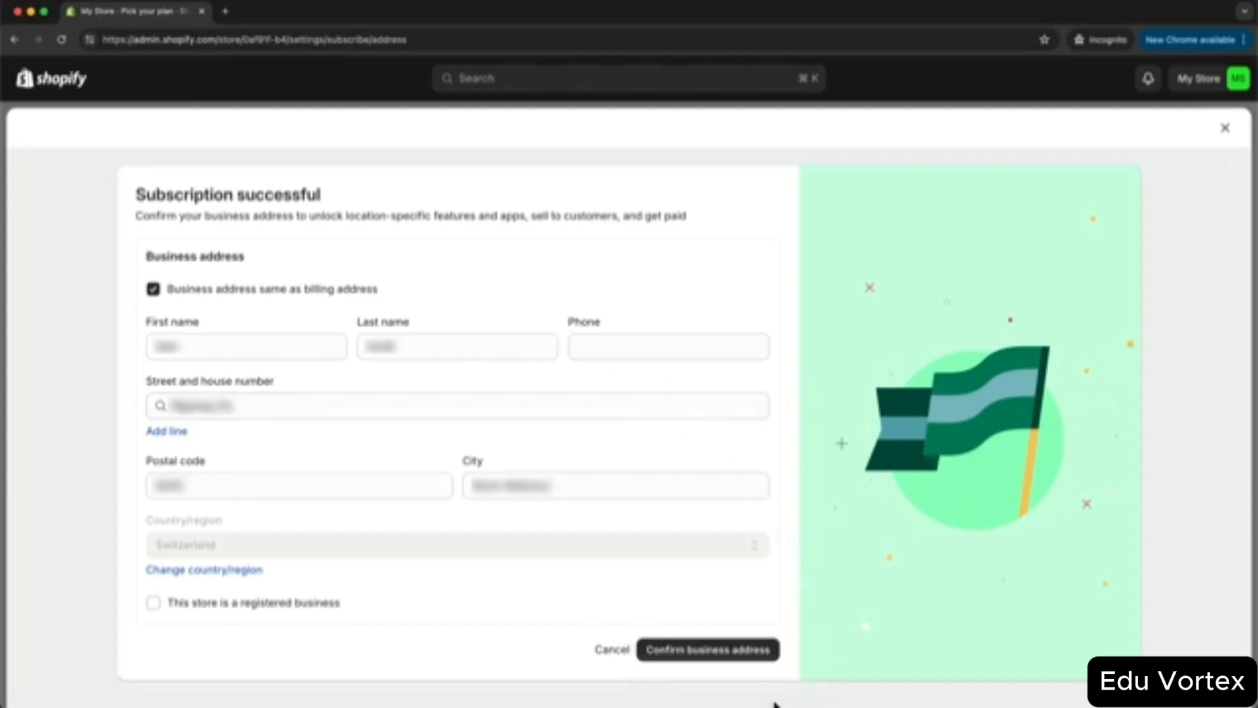
pyautogui.click(711, 663)
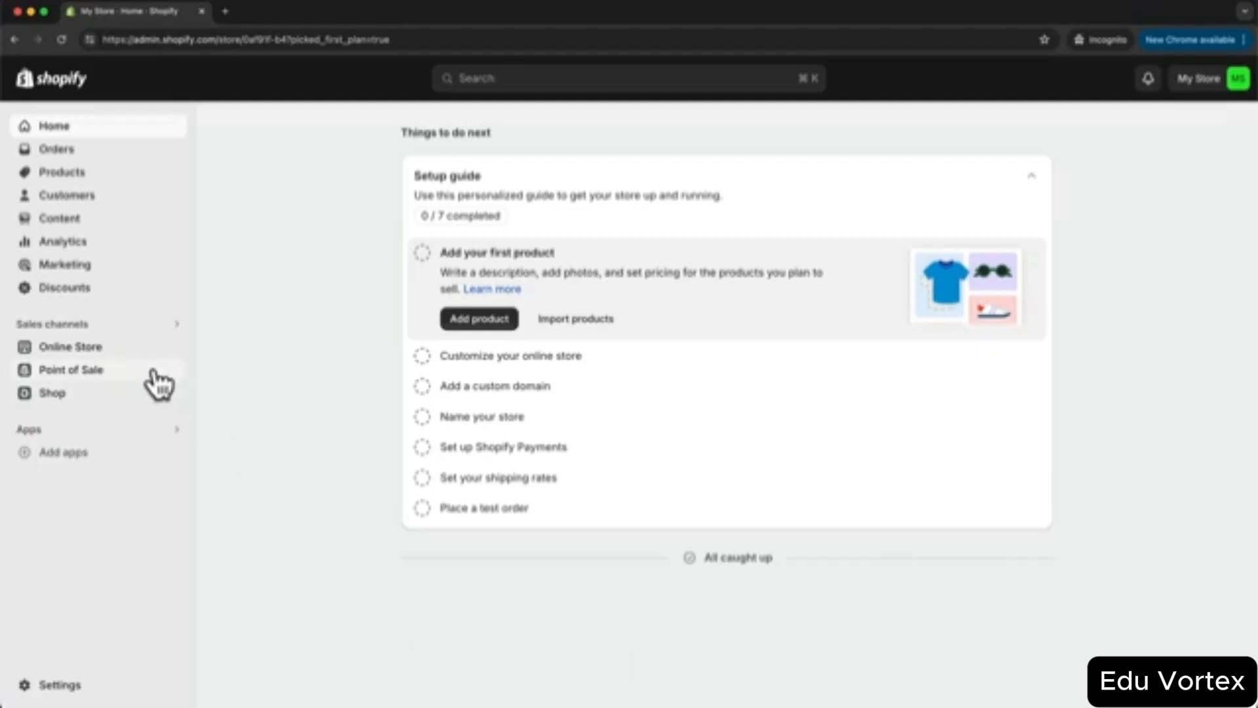
# - From the Online Store Themes page, open the Shopify Theme Store in a new tab
pyautogui.click(129, 351)
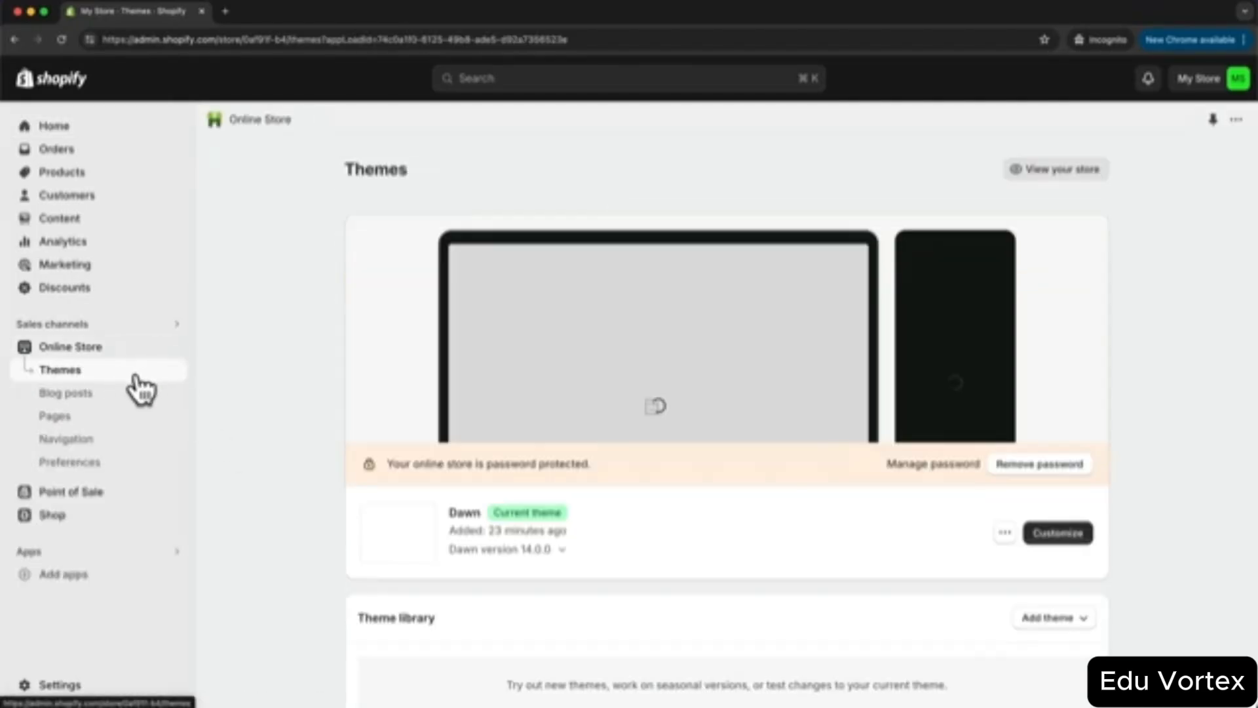
pyautogui.scroll(-3, 312, 274)
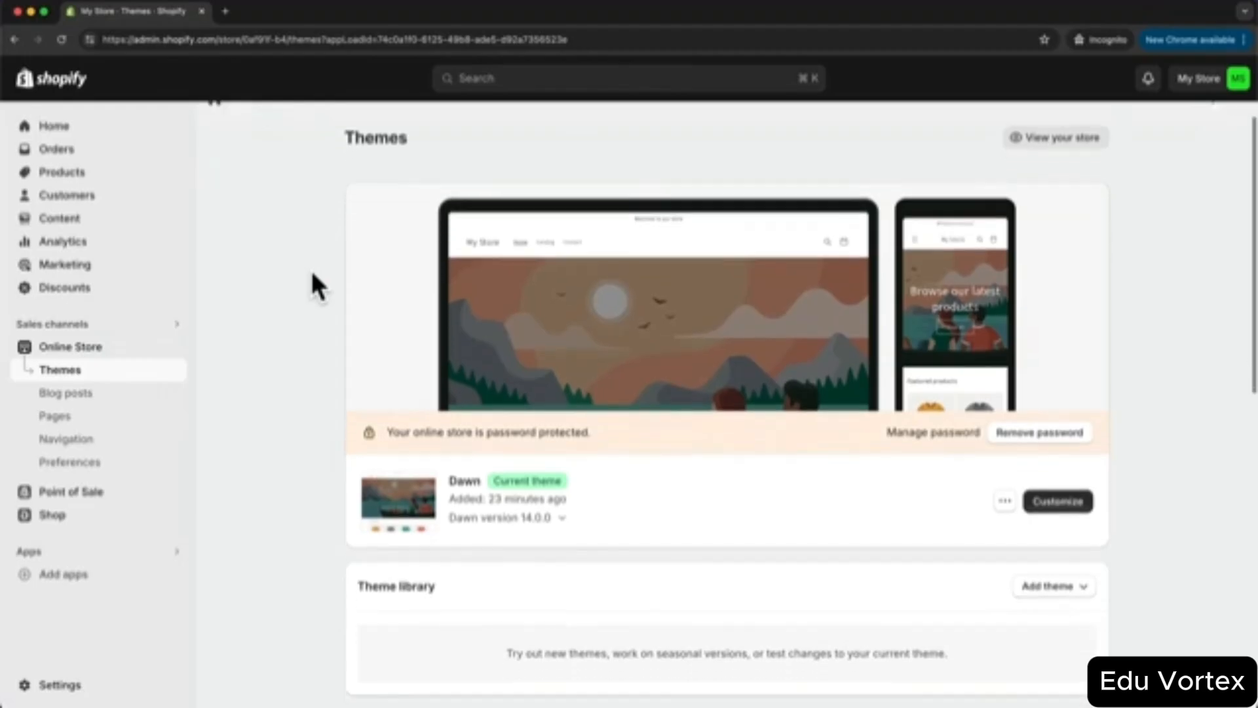
pyautogui.scroll(-1, 312, 274)
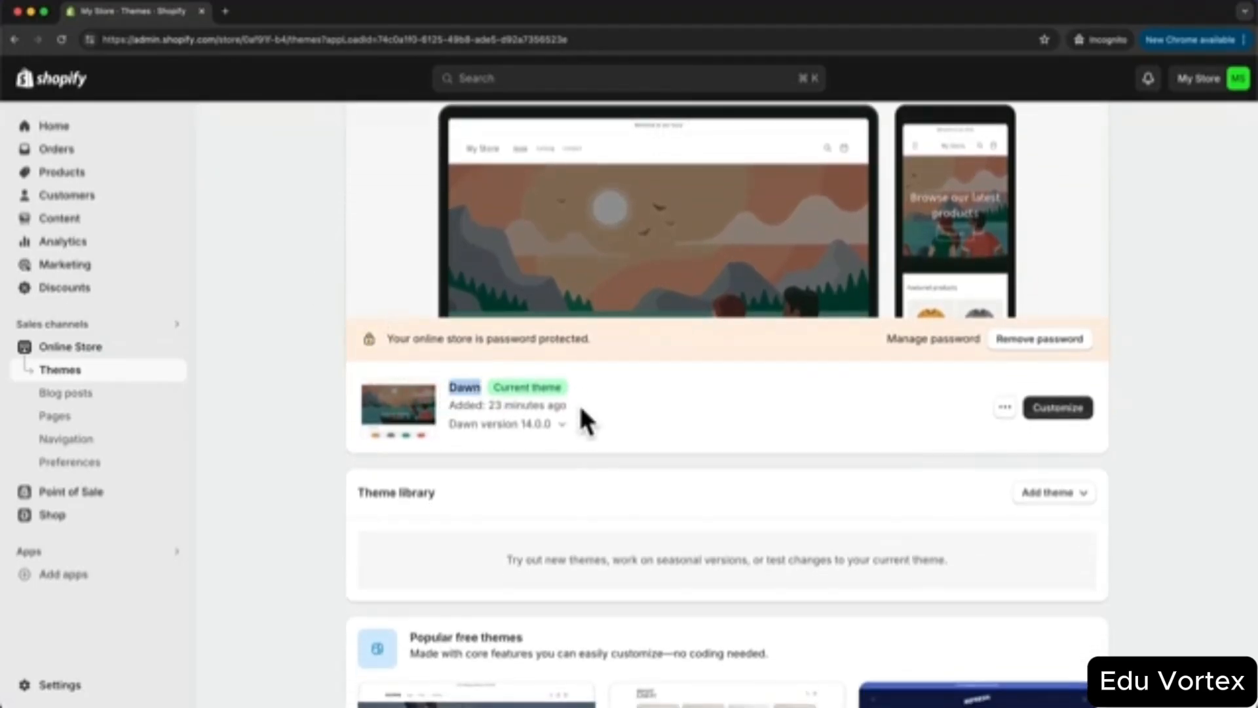
pyautogui.click(697, 389)
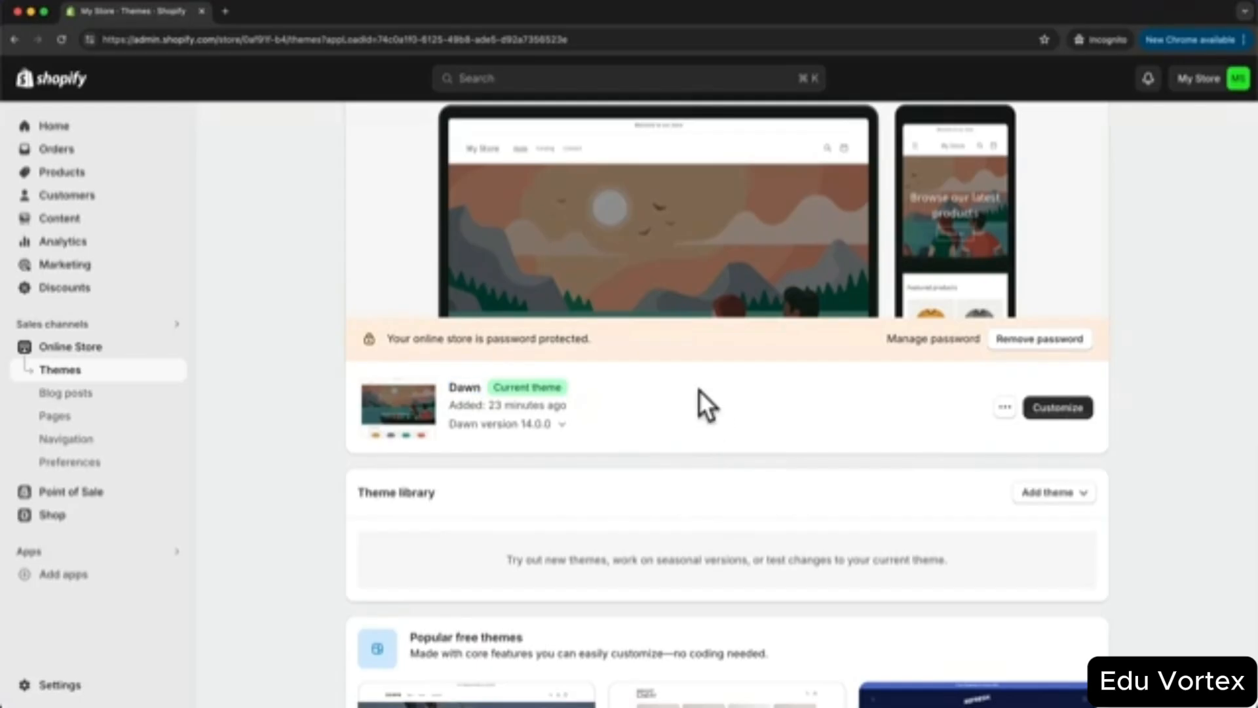
pyautogui.scroll(-8, 704, 393)
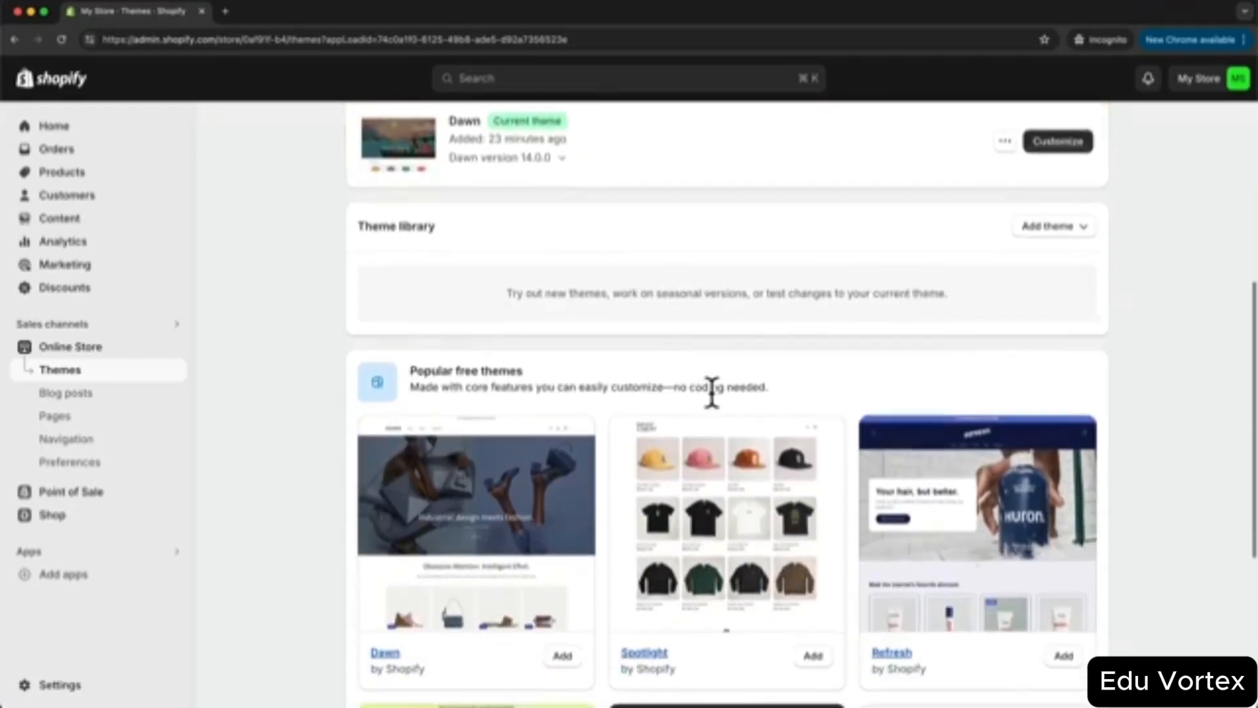
pyautogui.scroll(-1, 711, 391)
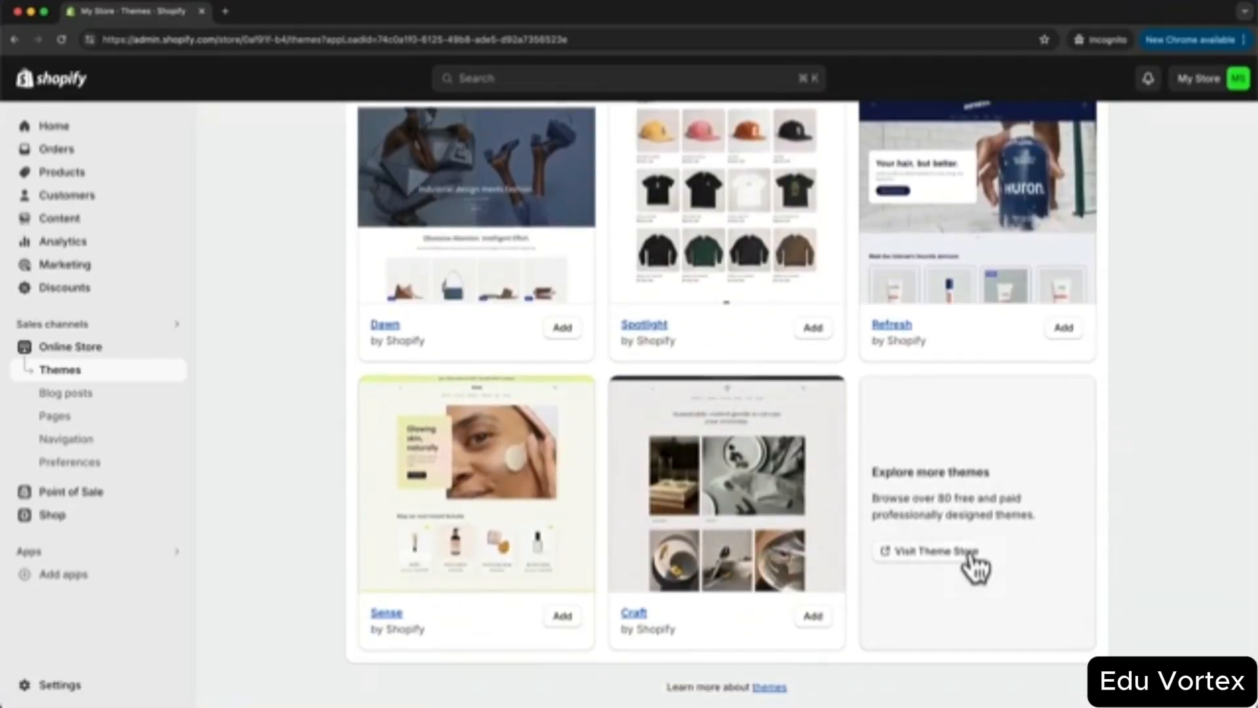
pyautogui.click(945, 554)
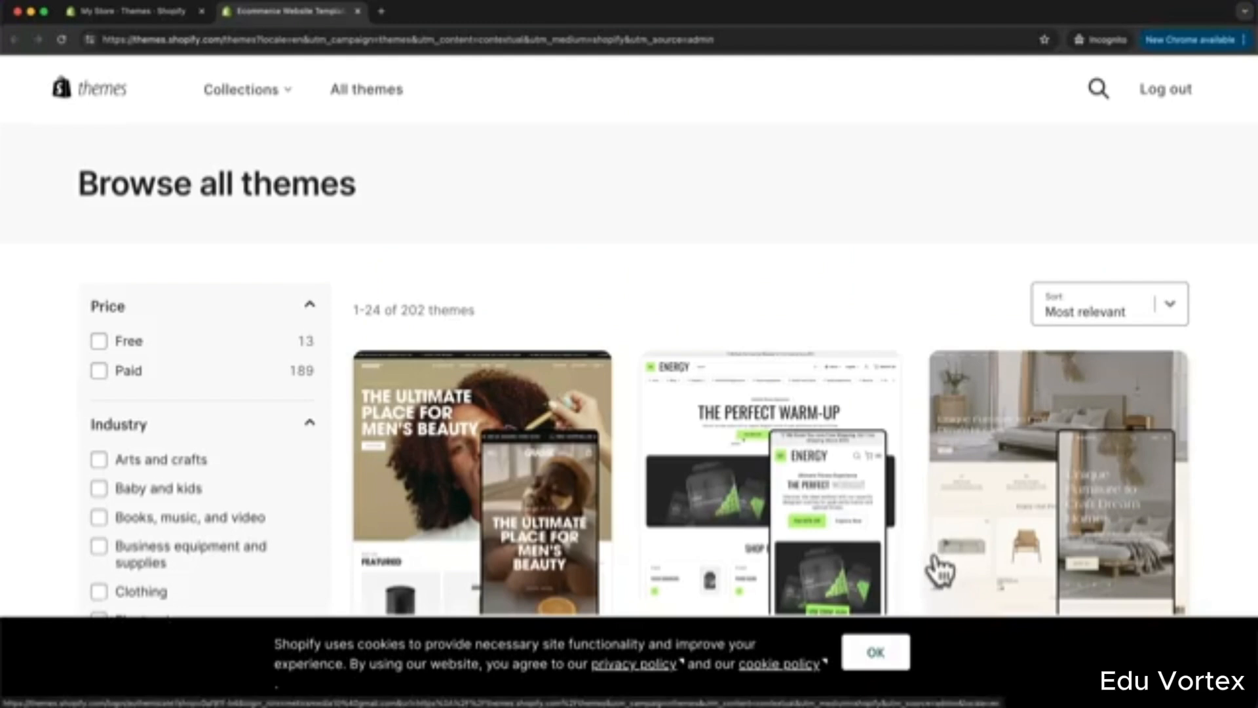
# - Dismiss the cookie notice and filter the Theme Store to Free themes only
pyautogui.click(866, 652)
pyautogui.scroll(-10, 814, 435)
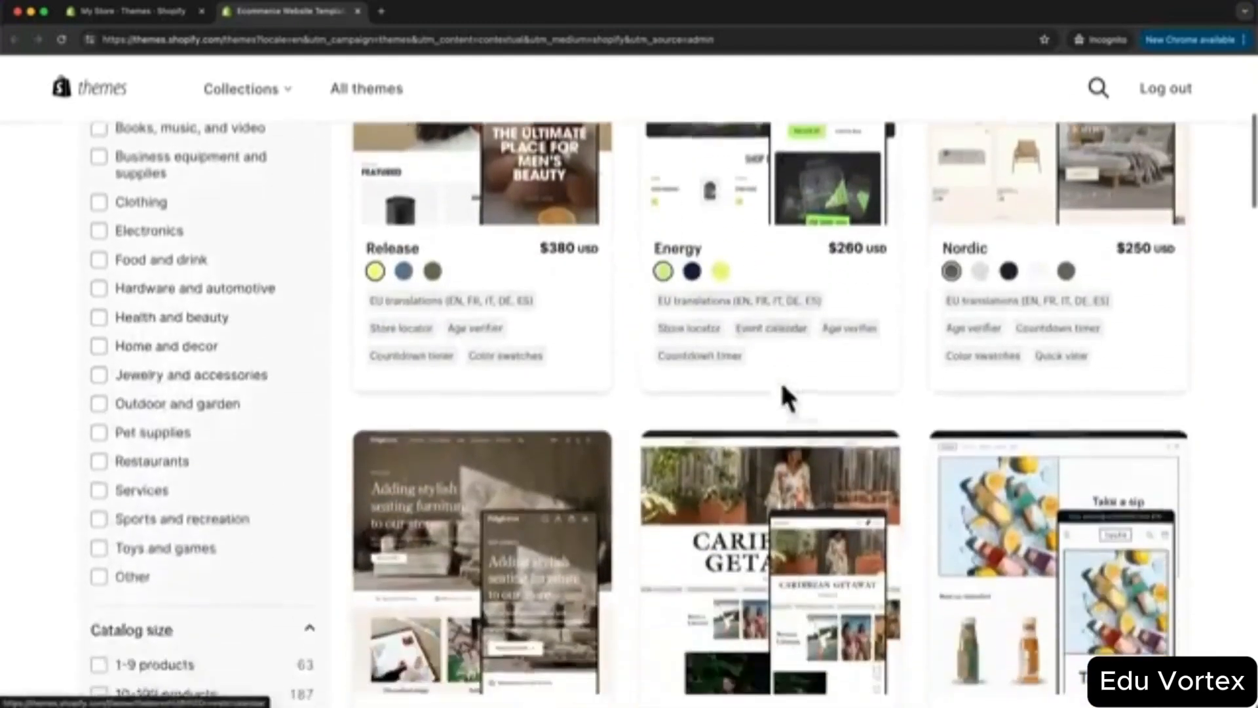
pyautogui.scroll(-4, 813, 376)
pyautogui.scroll(7, 804, 342)
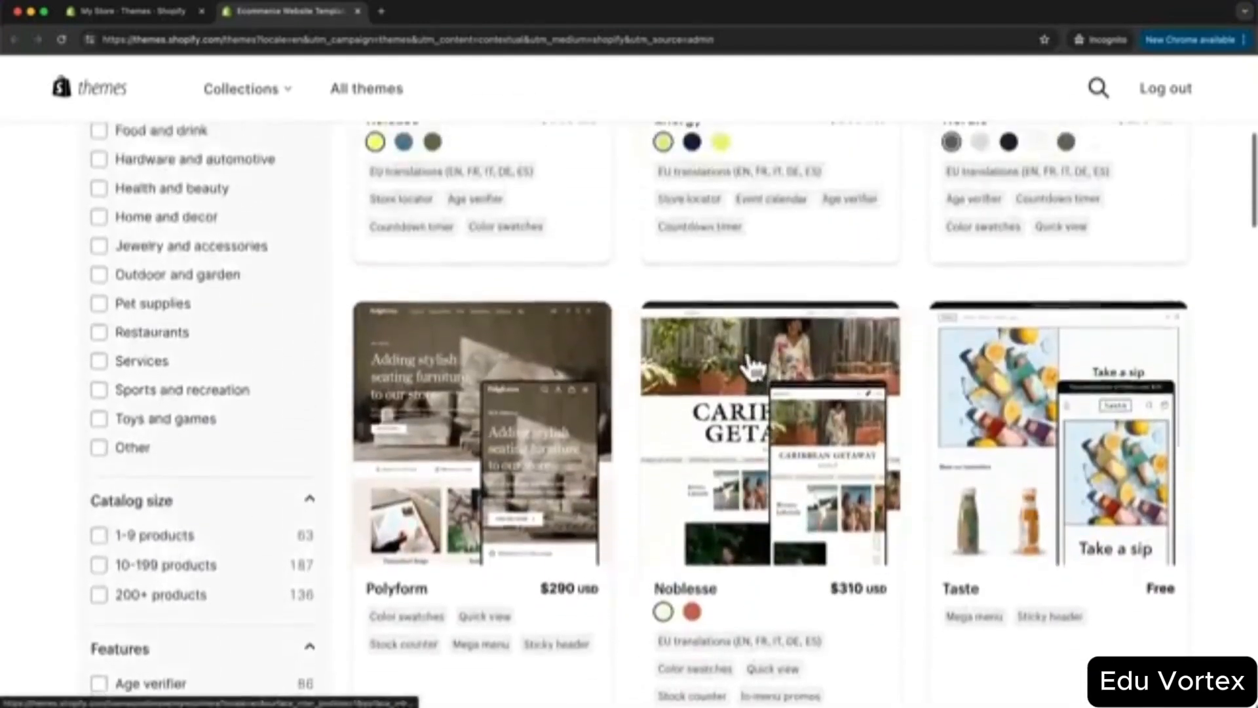
pyautogui.scroll(6, 753, 371)
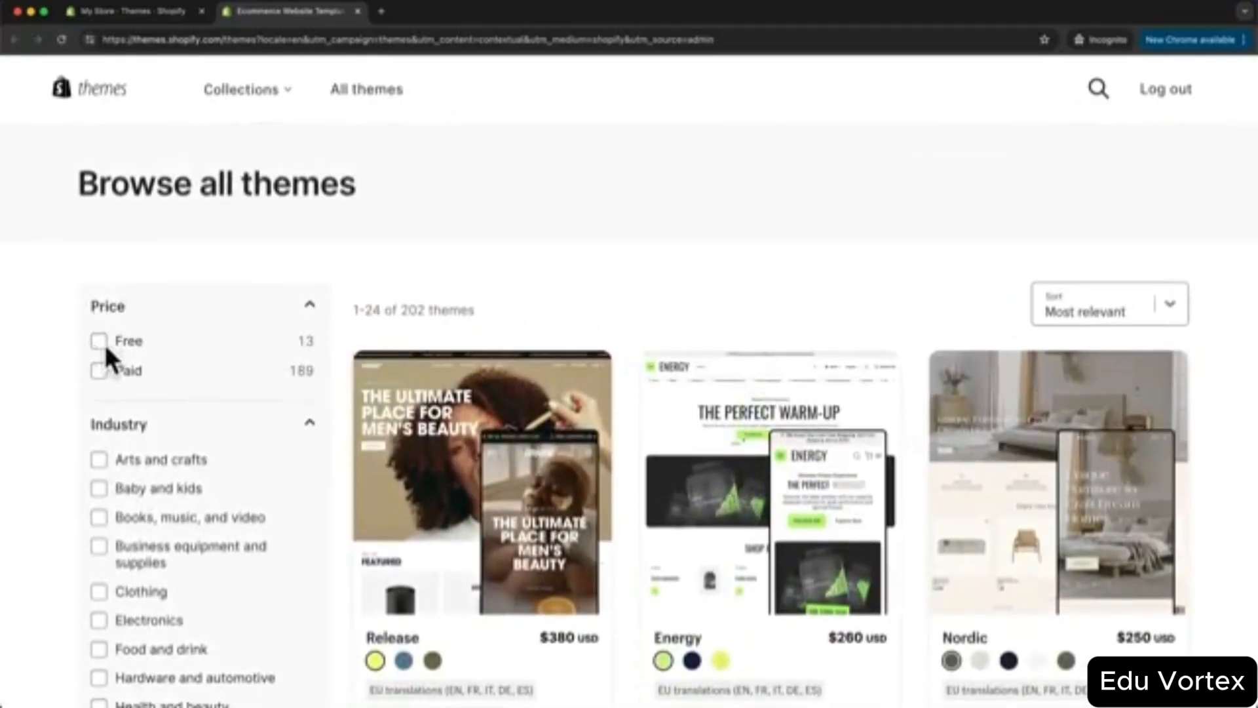
pyautogui.click(98, 342)
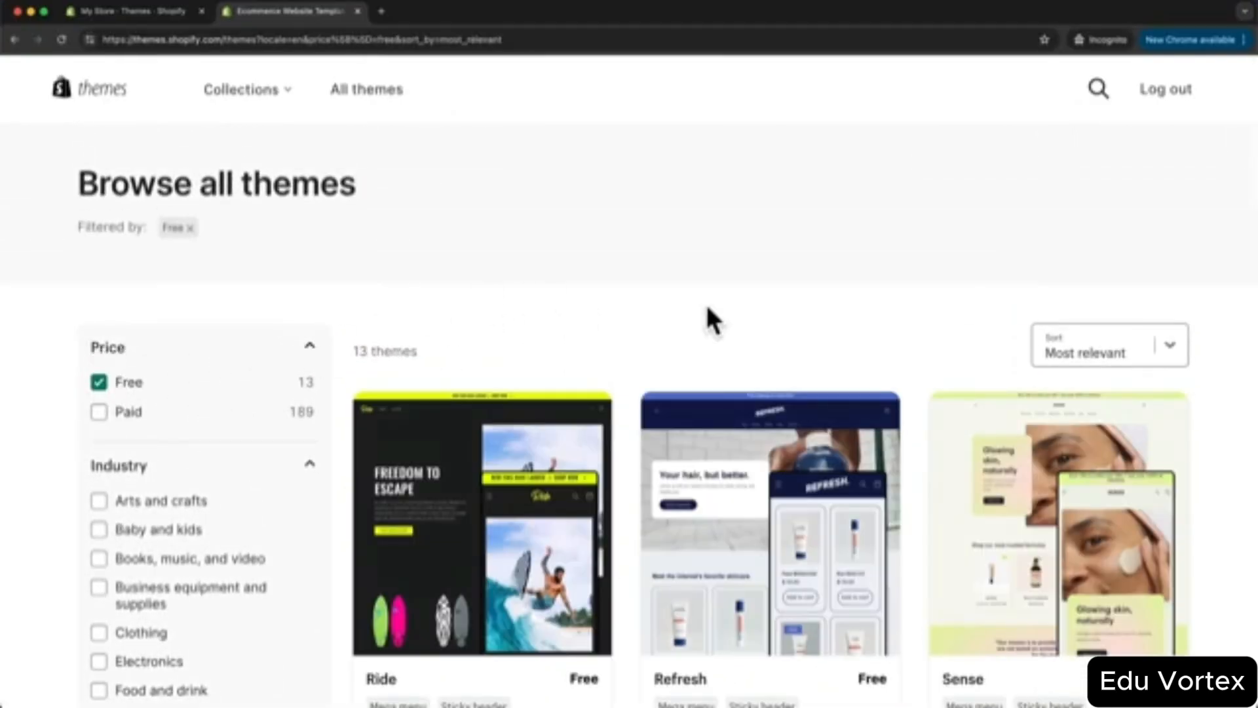
# - Open the Trade theme's details page and add it to the store with Try theme
pyautogui.scroll(-3, 719, 318)
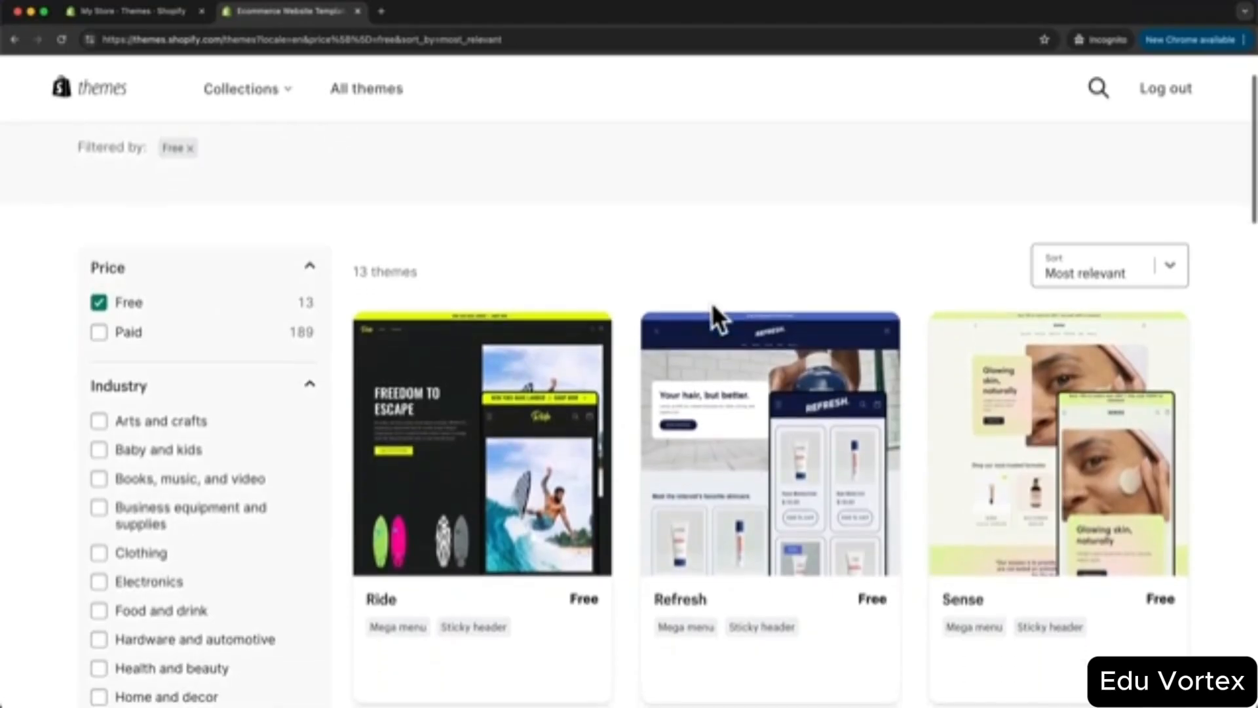
pyautogui.scroll(-10, 640, 285)
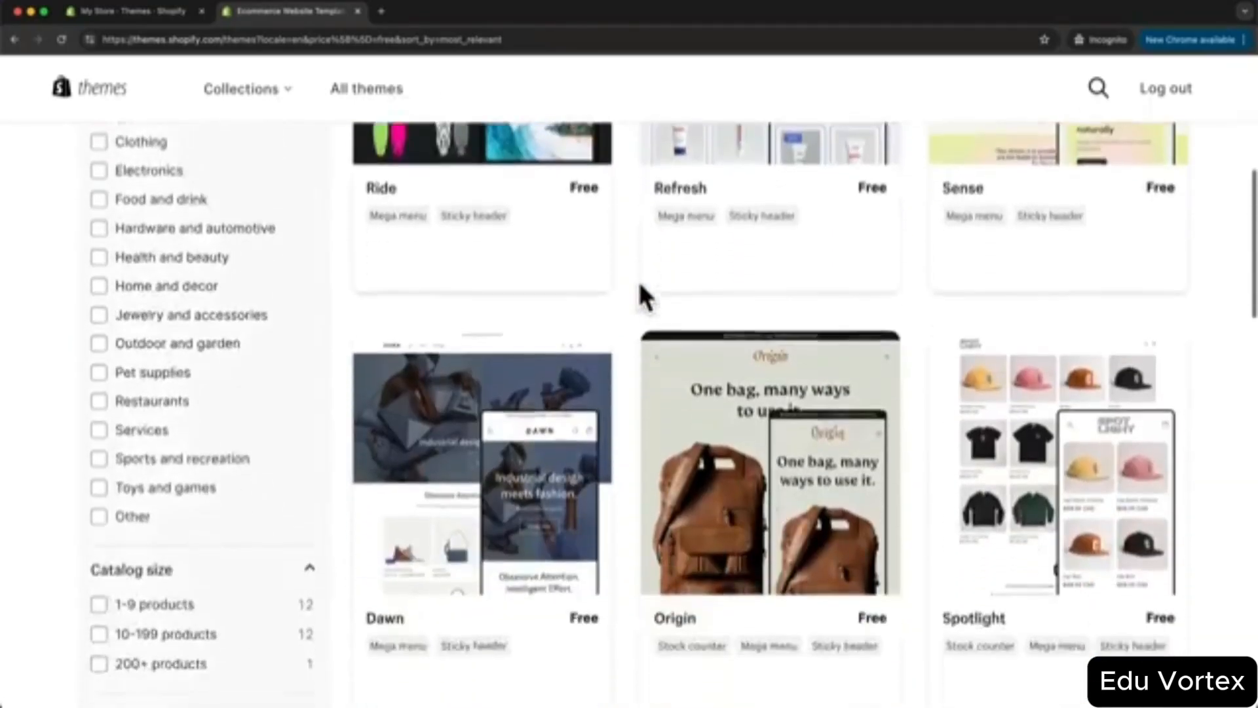
pyautogui.scroll(-10, 640, 295)
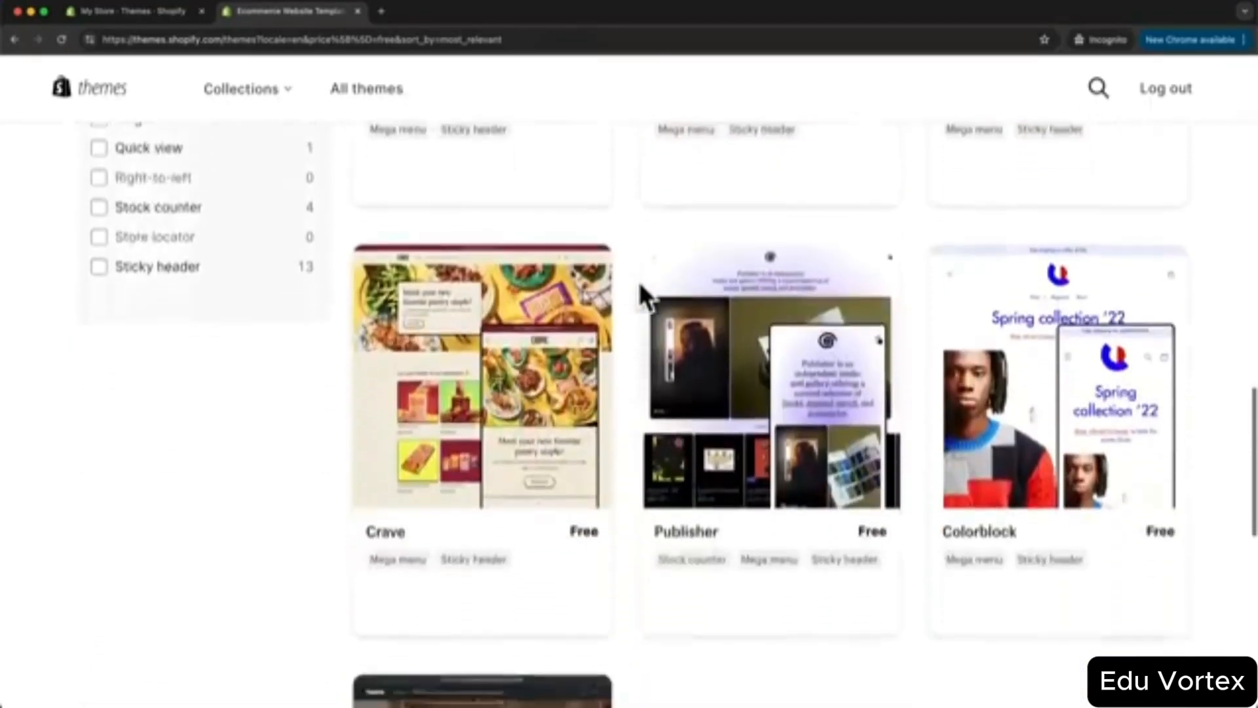
pyautogui.scroll(-4, 645, 298)
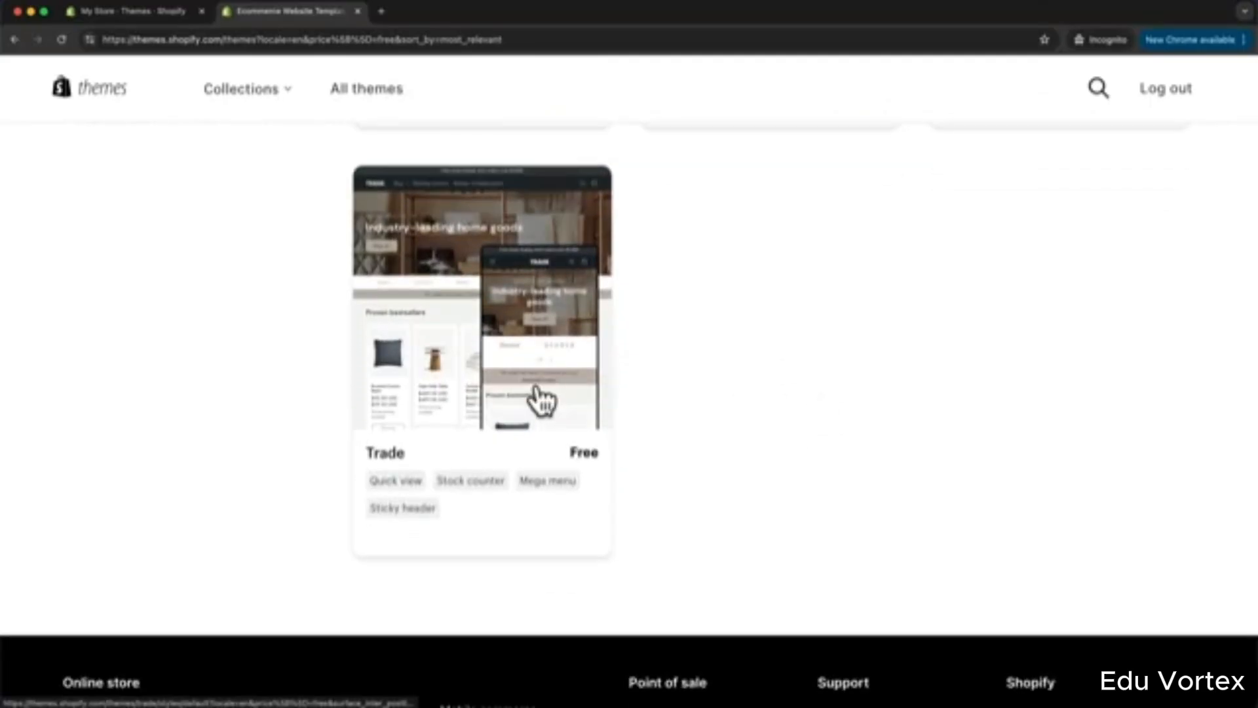
pyautogui.click(496, 346)
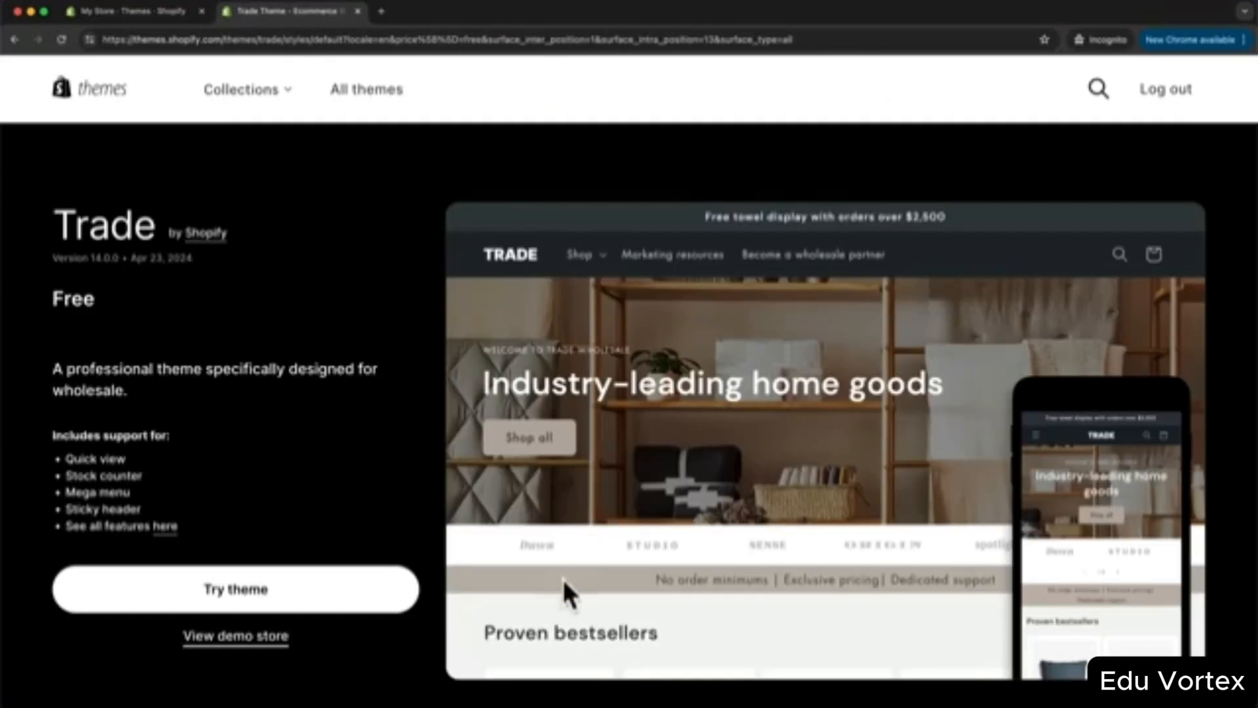
pyautogui.click(300, 599)
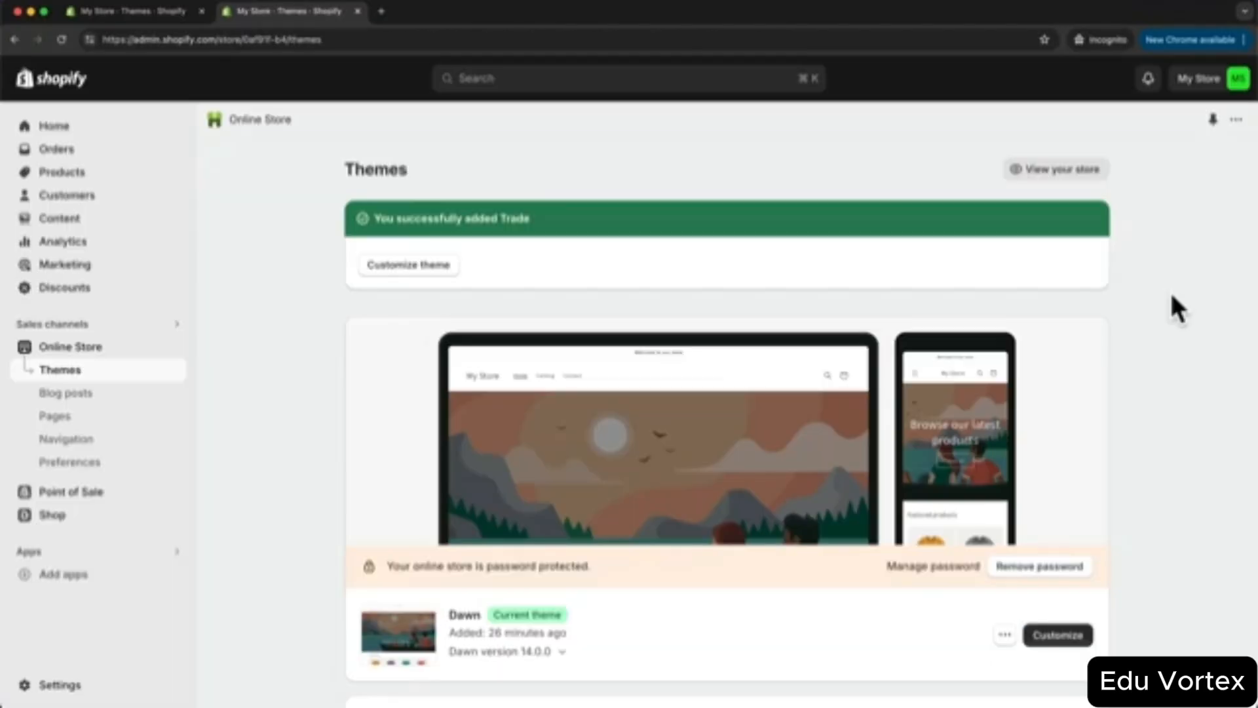
# - Publish Trade from the Theme library in place of Dawn and open it in the editor
pyautogui.scroll(-7, 796, 251)
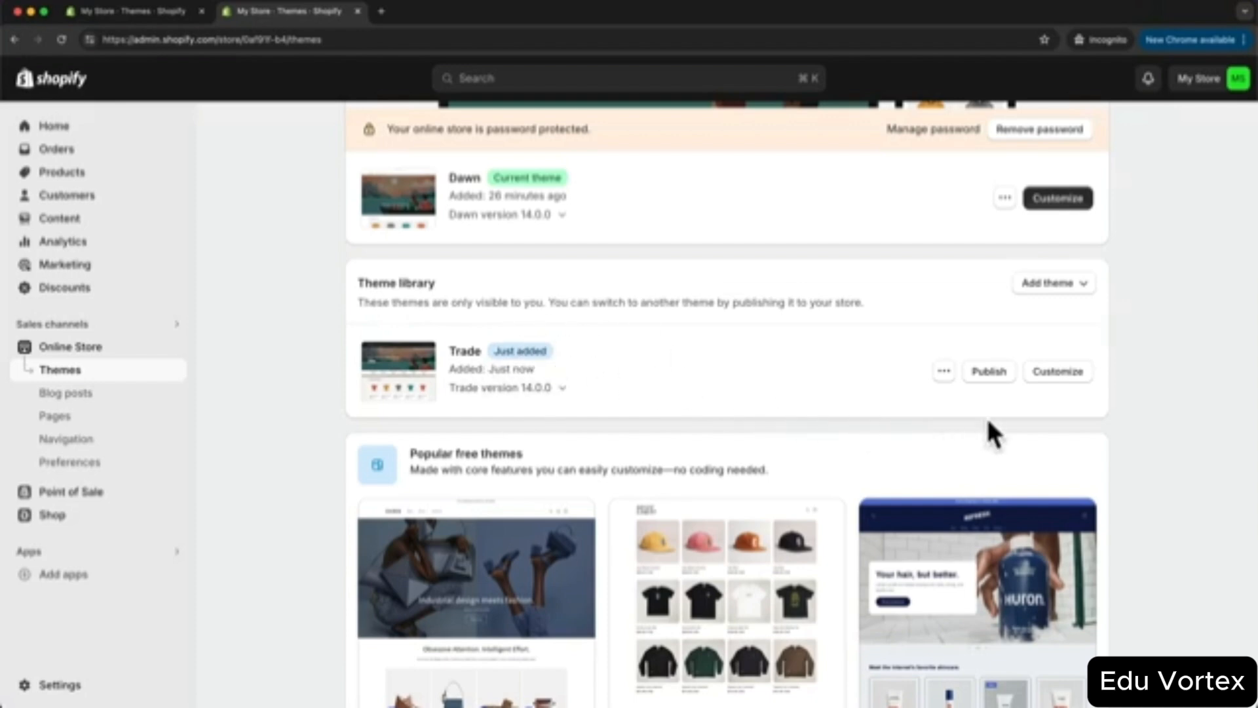
pyautogui.click(989, 377)
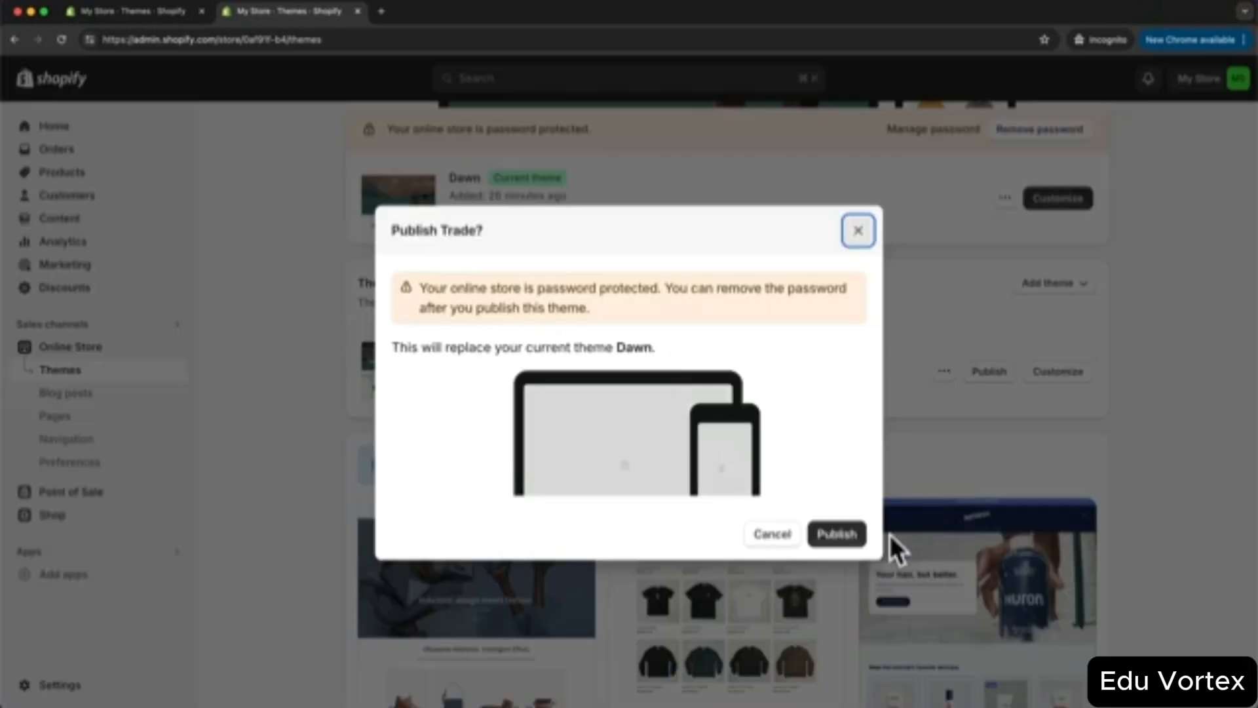
pyautogui.click(835, 535)
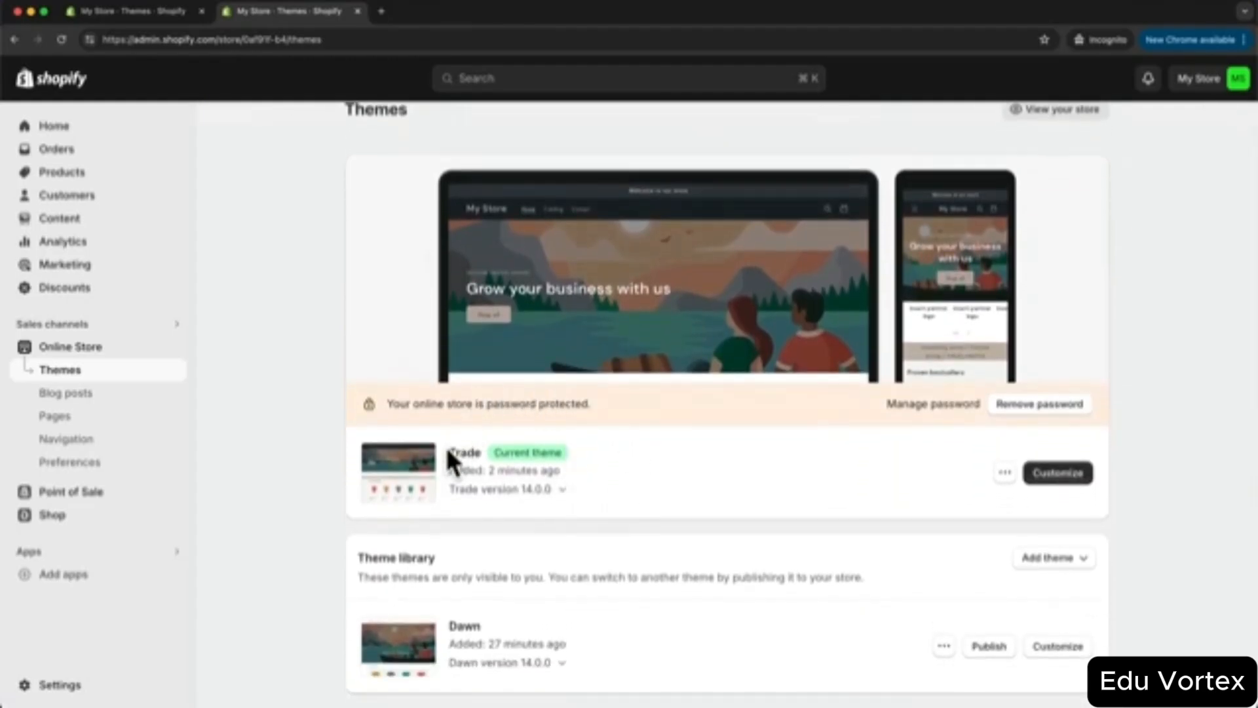
pyautogui.doubleClick(455, 452)
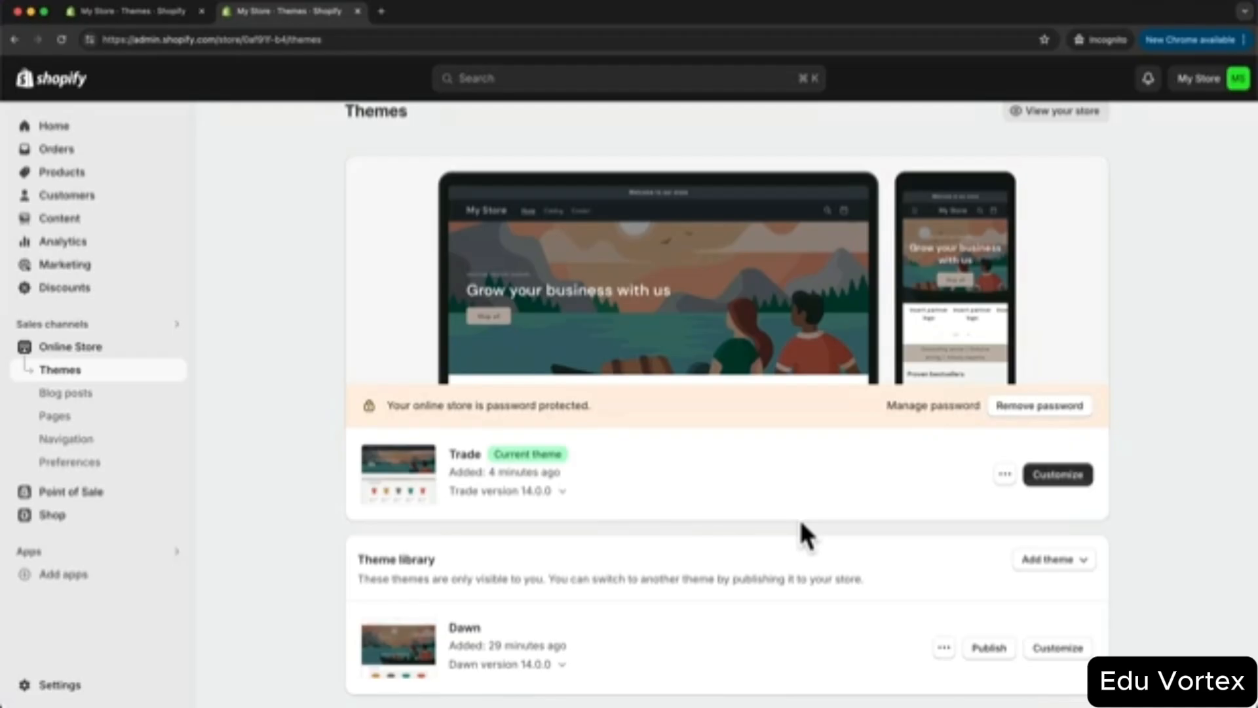
pyautogui.click(1059, 483)
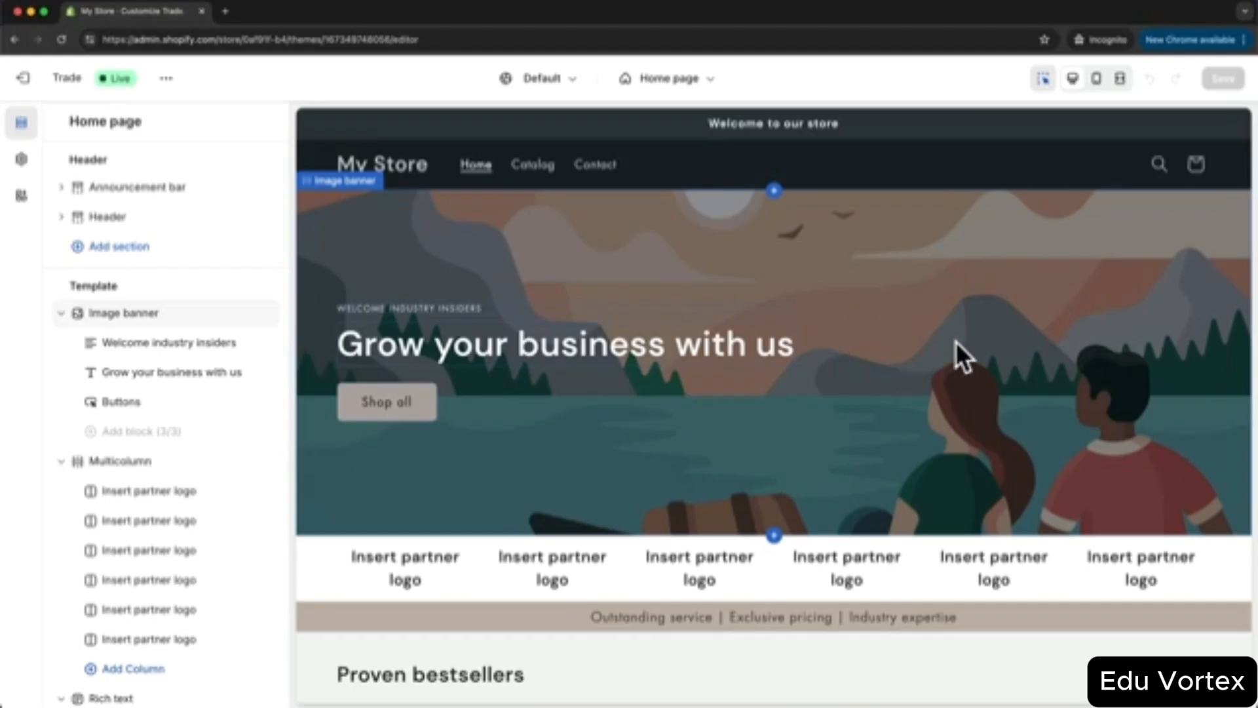
# - Scroll through the Trade home page preview and check the page list without switching pages
pyautogui.scroll(-5, 765, 265)
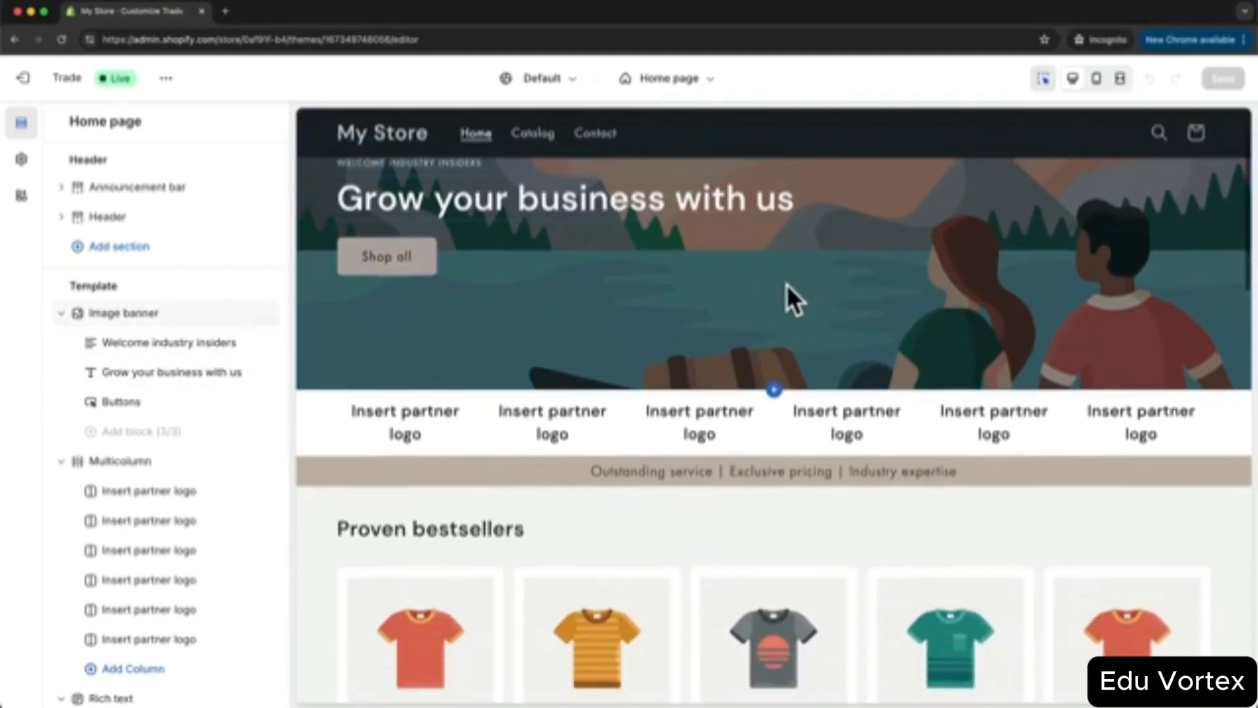
pyautogui.scroll(-10, 849, 403)
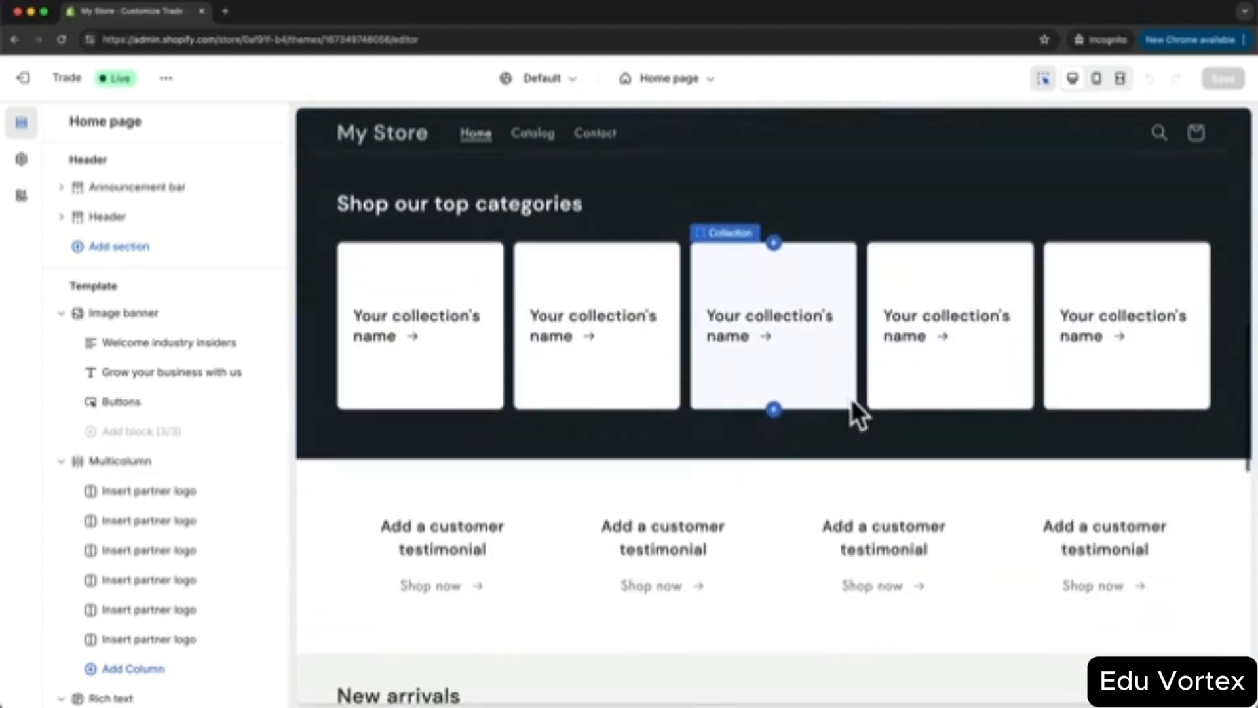
pyautogui.scroll(-3, 850, 395)
pyautogui.scroll(10, 850, 393)
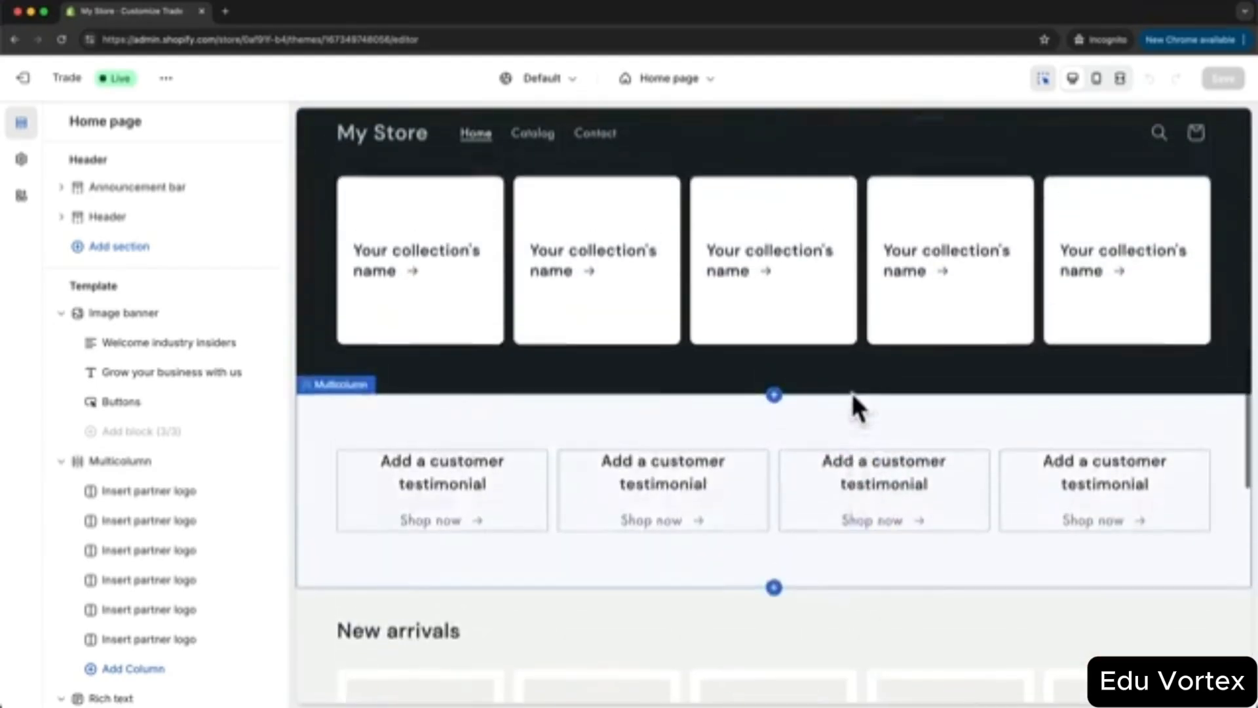
pyautogui.scroll(10, 749, 379)
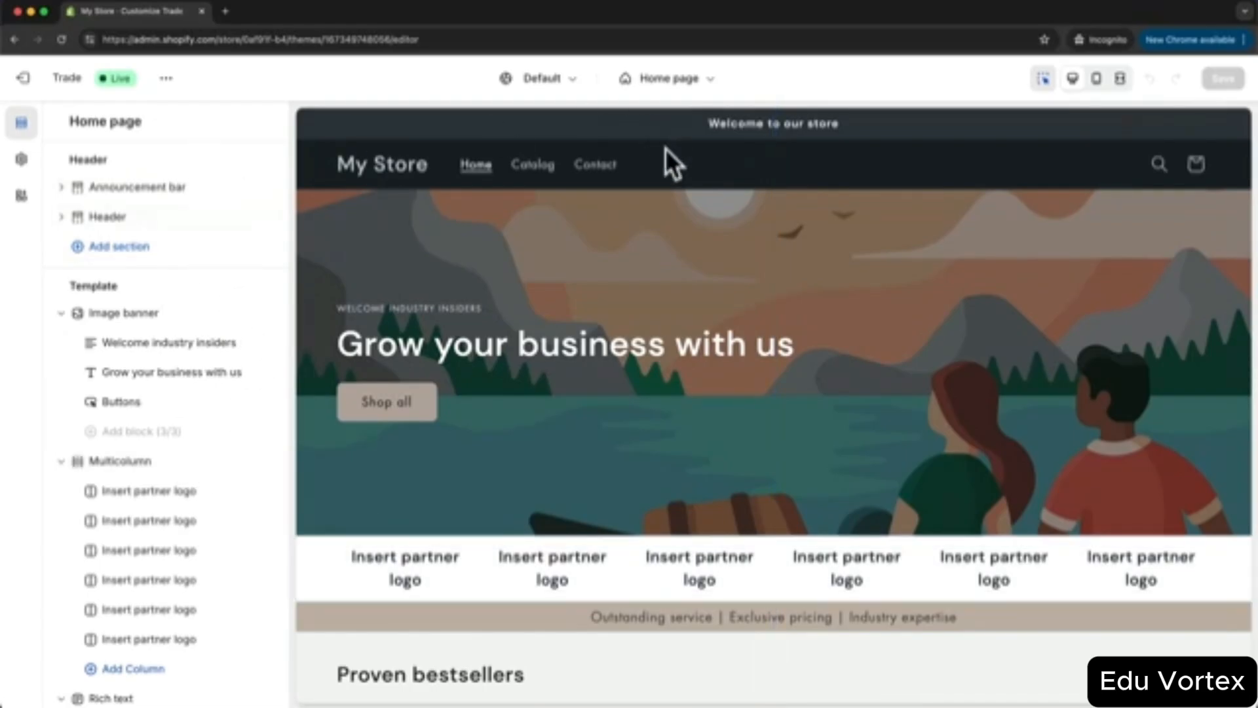
pyautogui.scroll(-10, 190, 430)
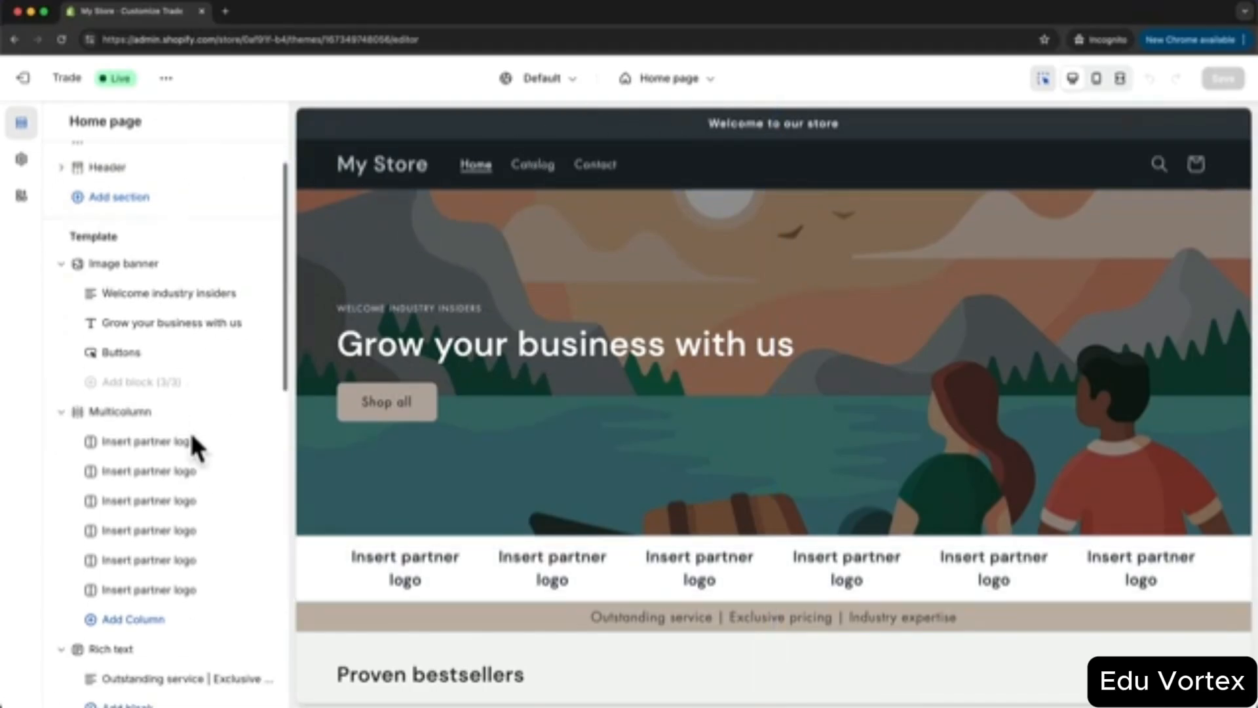
pyautogui.scroll(-10, 571, 611)
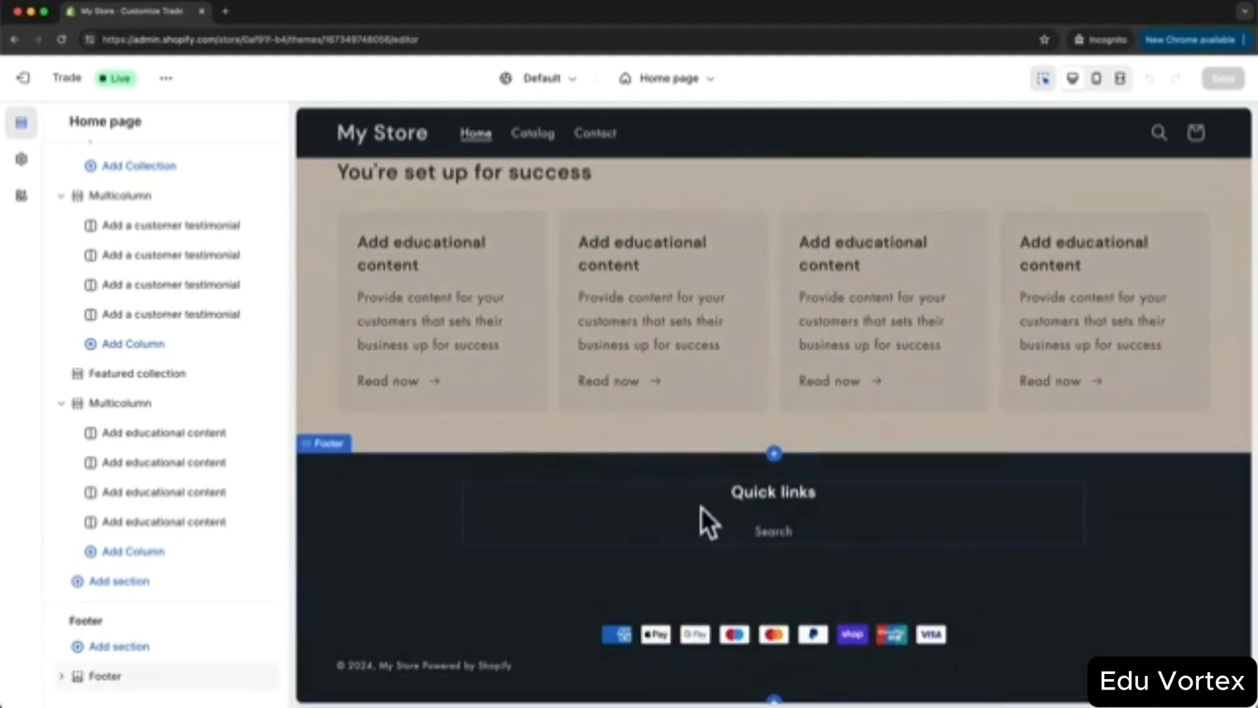
pyautogui.scroll(10, 585, 561)
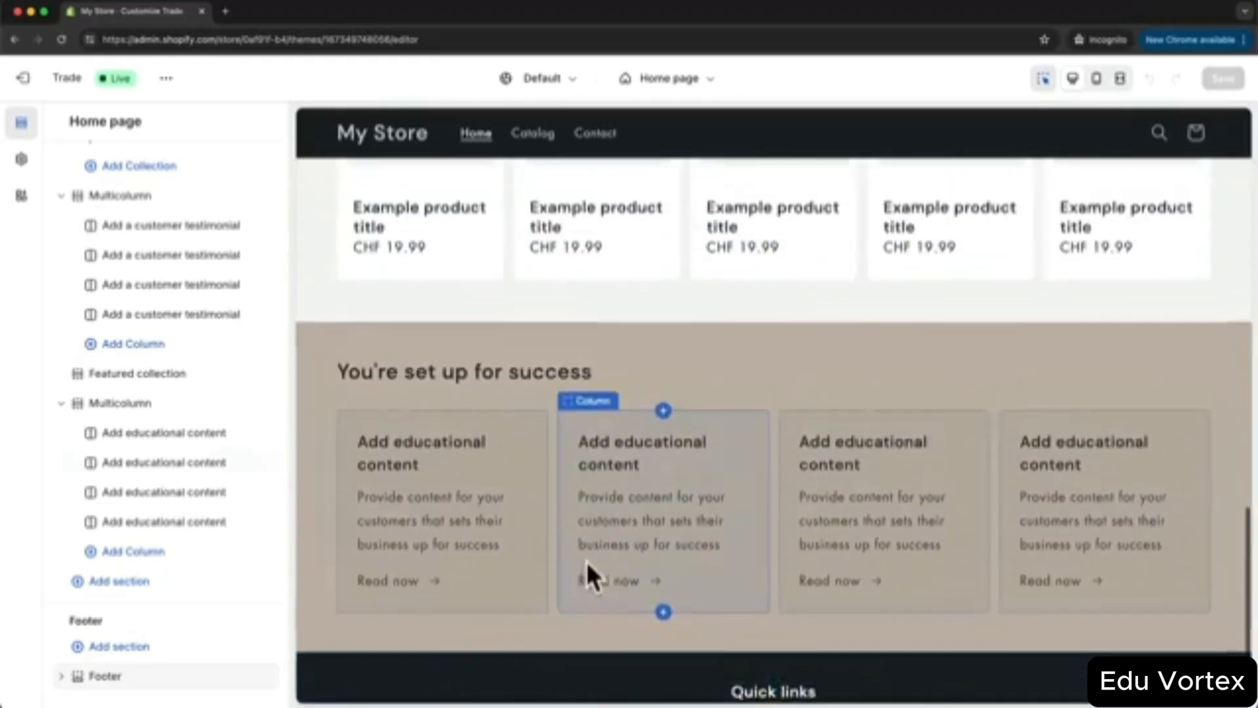
pyautogui.scroll(15, 586, 565)
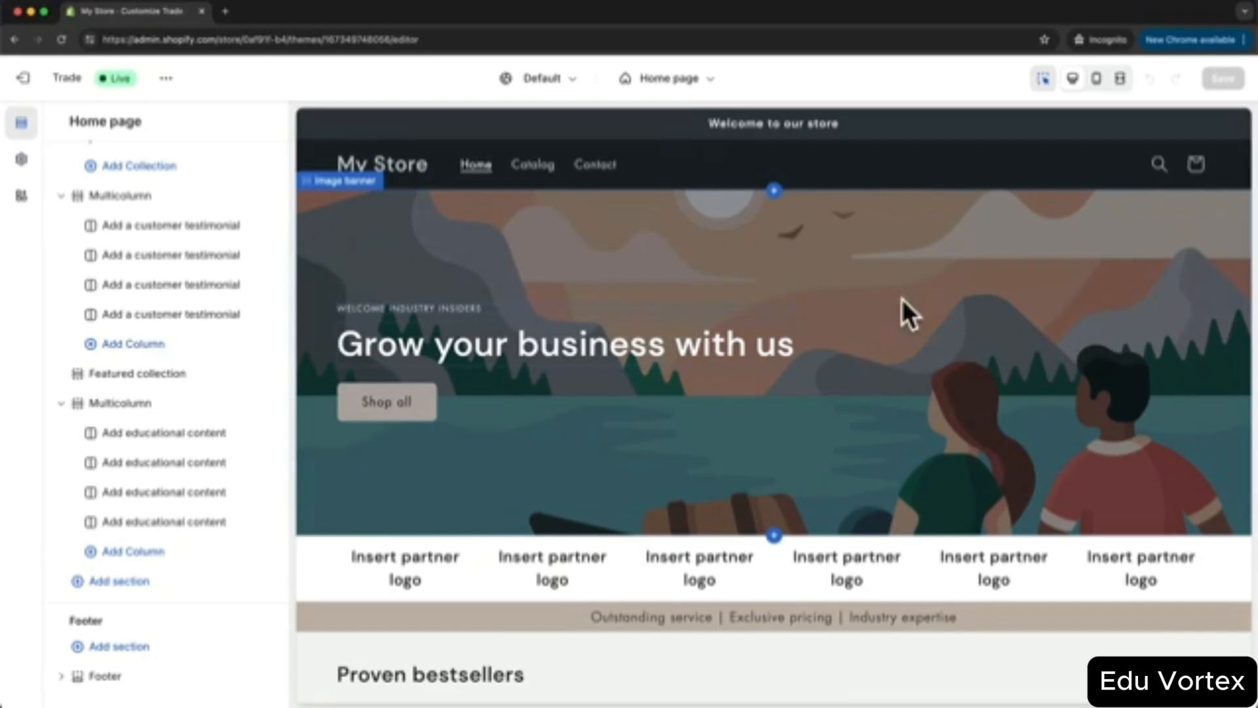
pyautogui.click(689, 80)
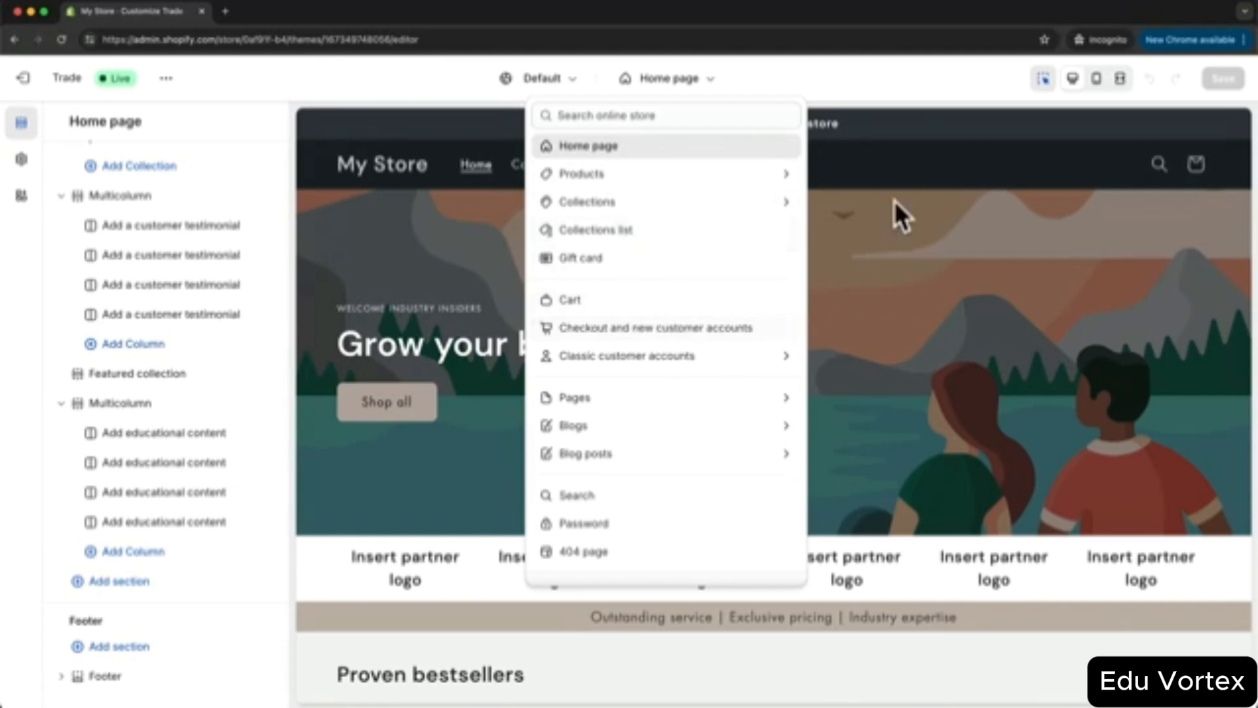
pyautogui.click(714, 80)
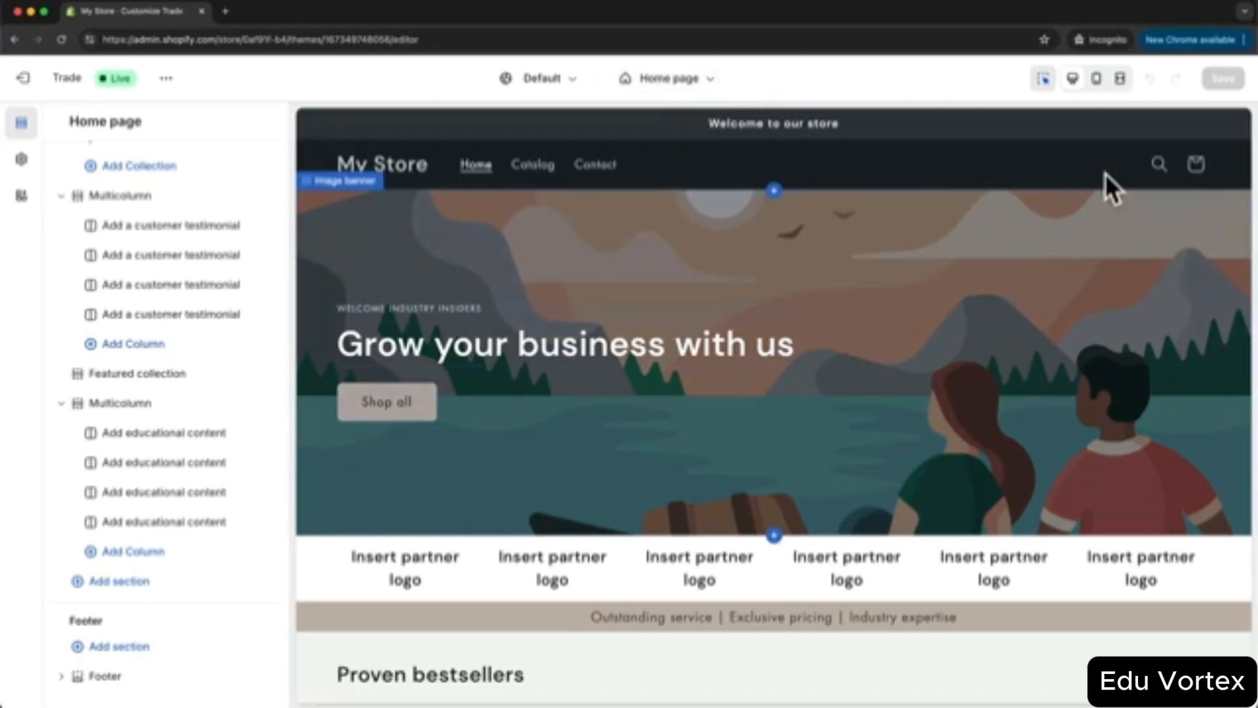
# - Preview the home page in mobile and fullscreen layouts, then switch back to desktop view
pyautogui.click(1095, 84)
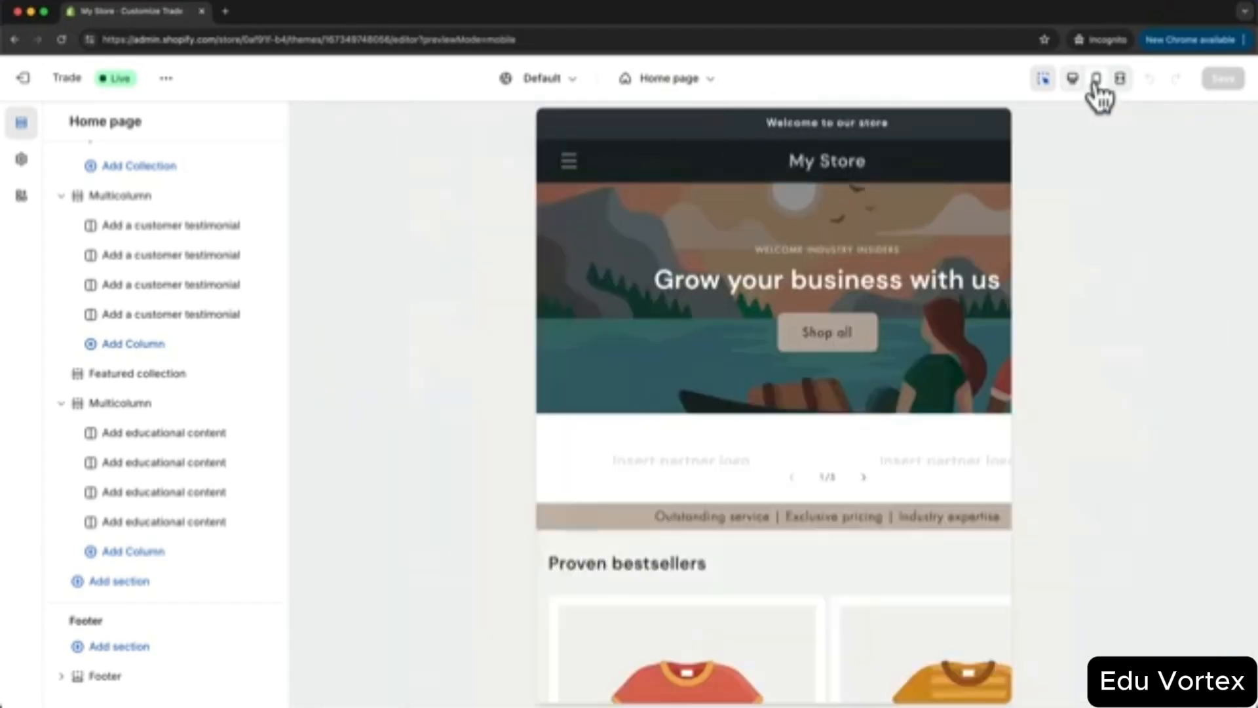
pyautogui.scroll(-10, 821, 330)
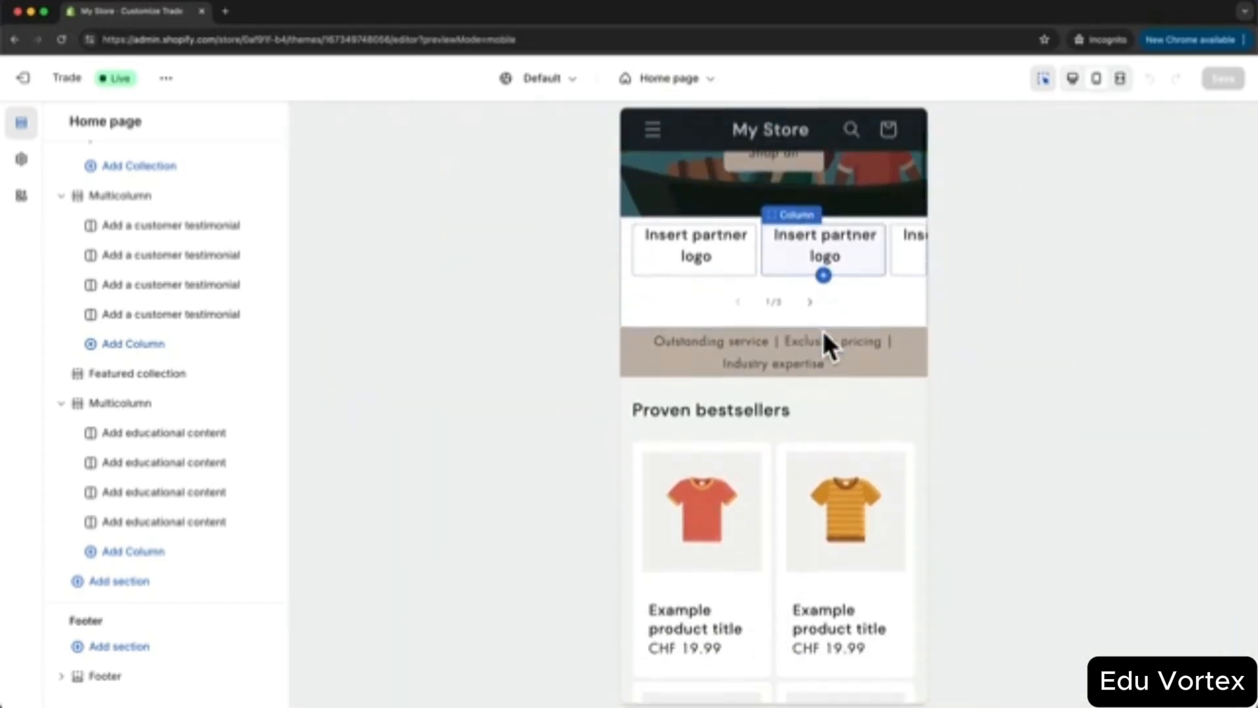
pyautogui.scroll(-2, 822, 327)
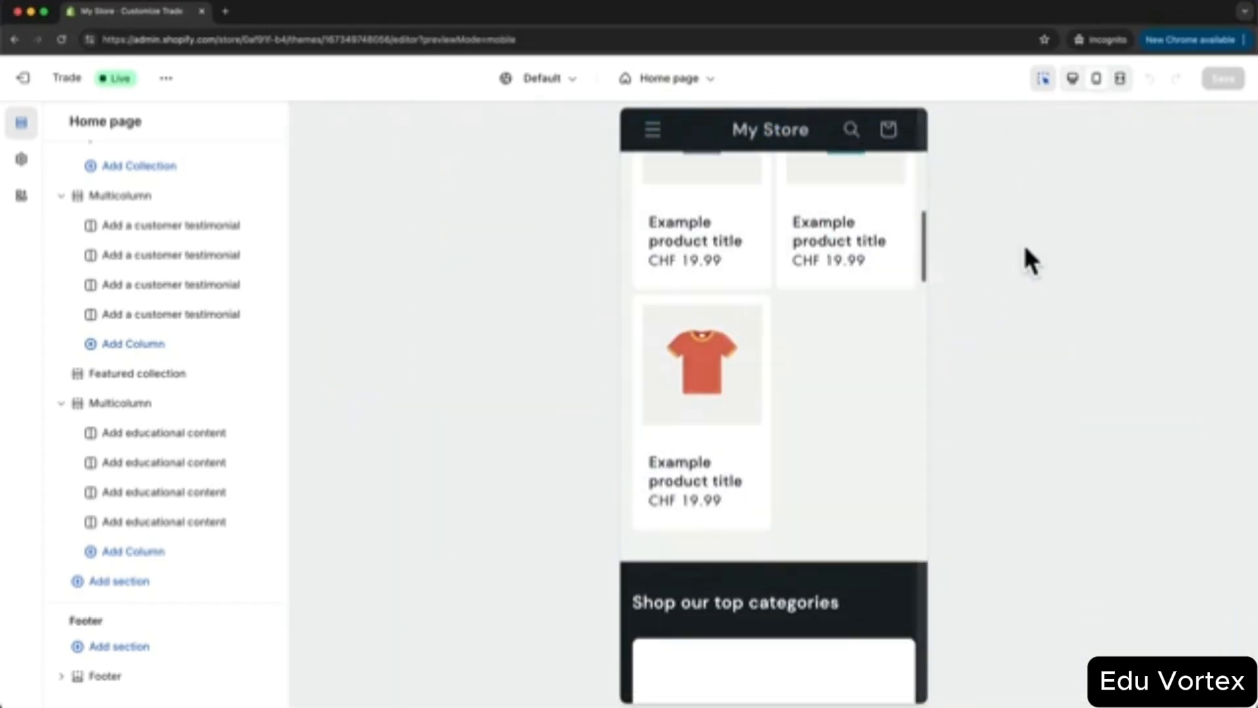
pyautogui.click(1120, 80)
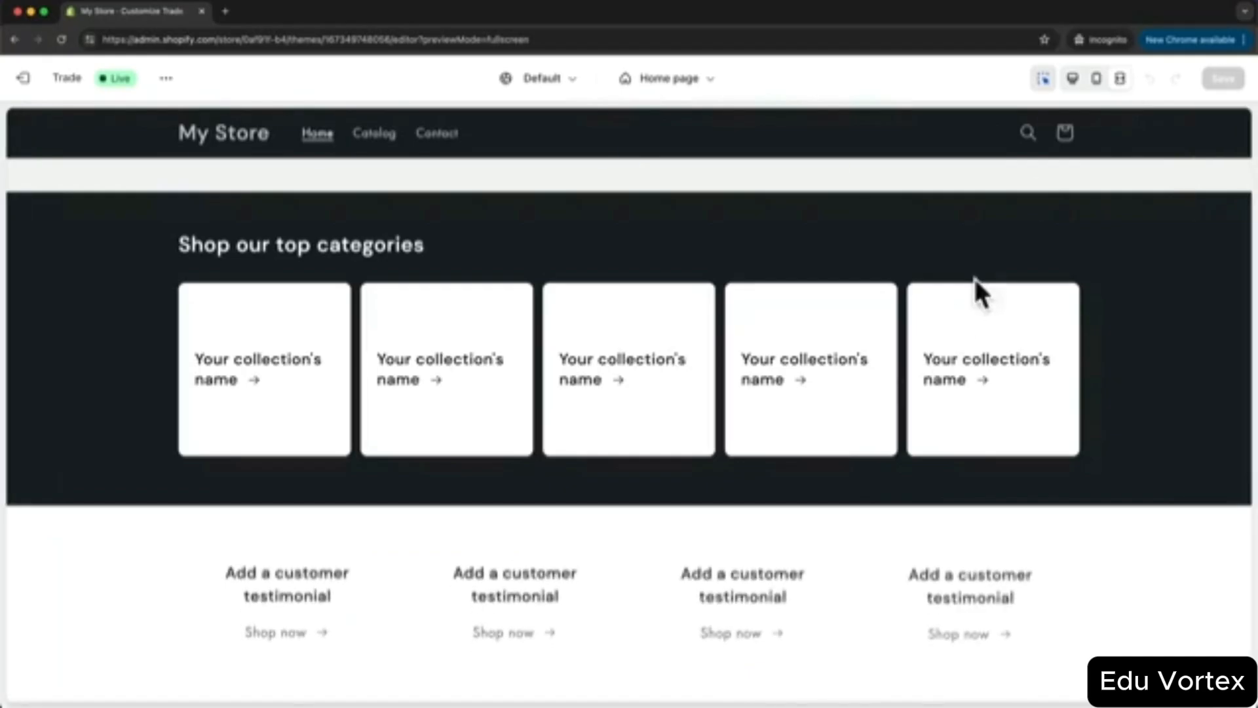
pyautogui.scroll(-2, 954, 308)
pyautogui.scroll(4, 956, 314)
pyautogui.scroll(10, 955, 313)
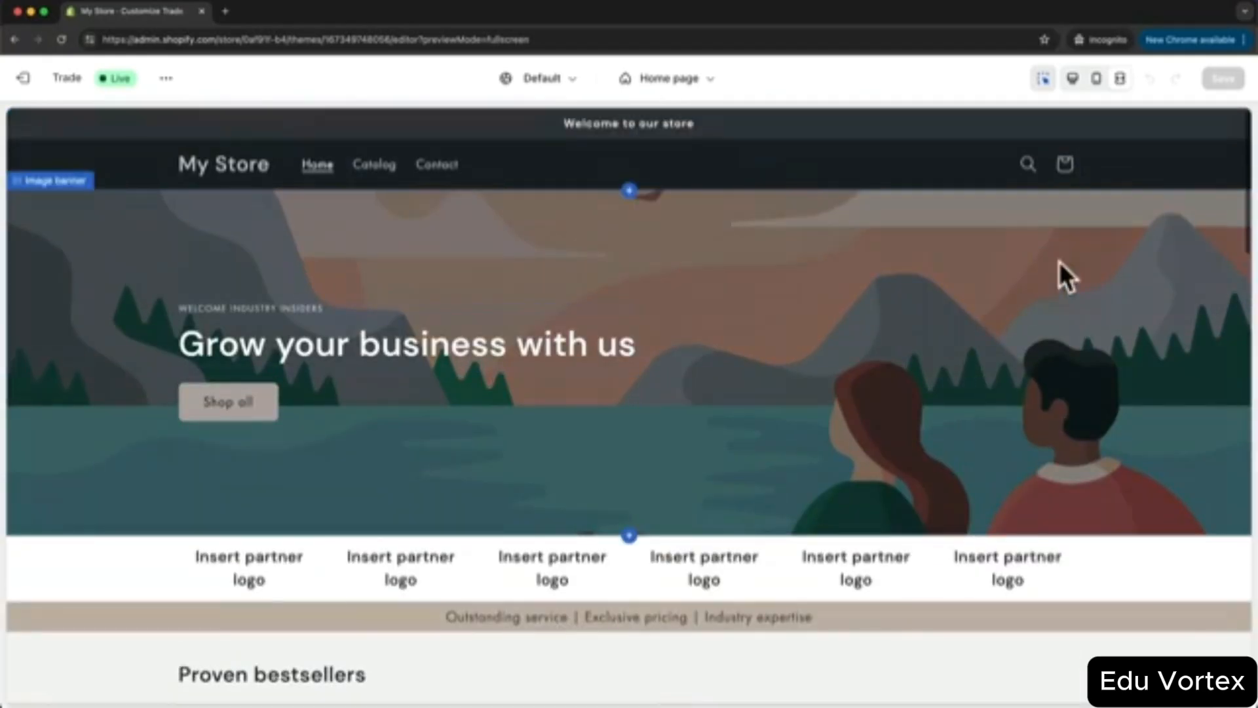
pyautogui.click(1072, 79)
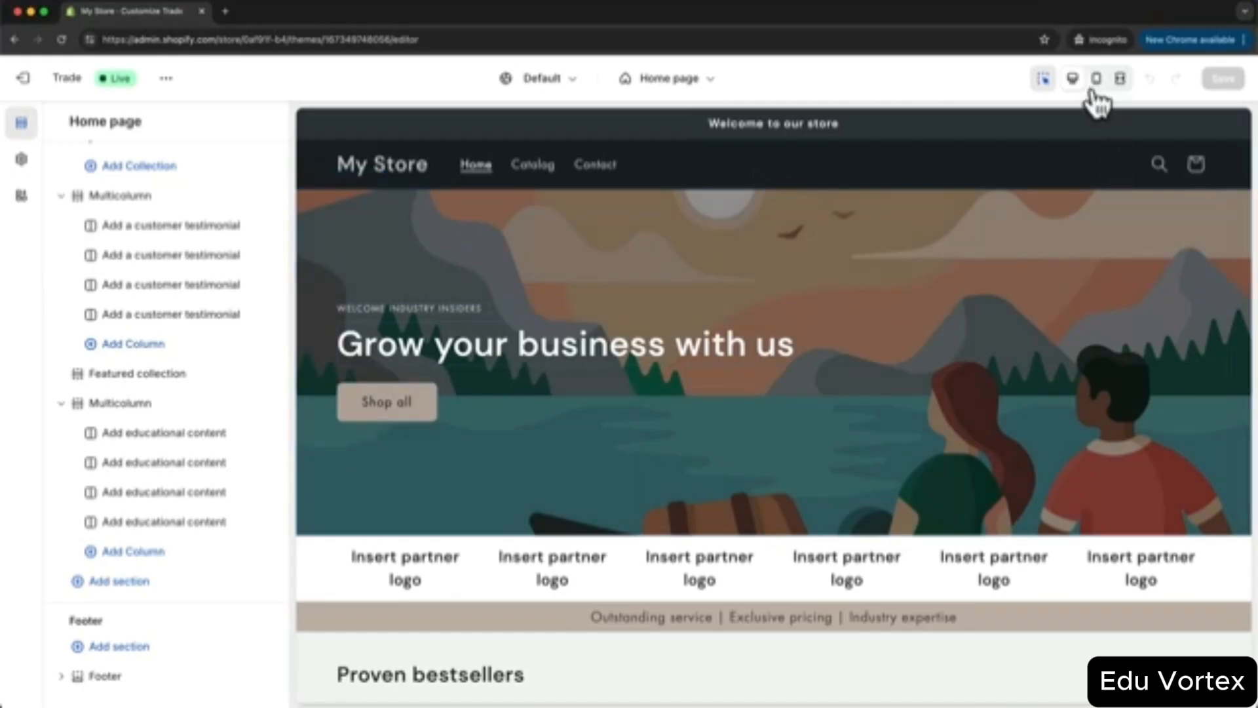
# - Select the hero banner to expand the Image banner's three blocks in the section list
pyautogui.click(851, 499)
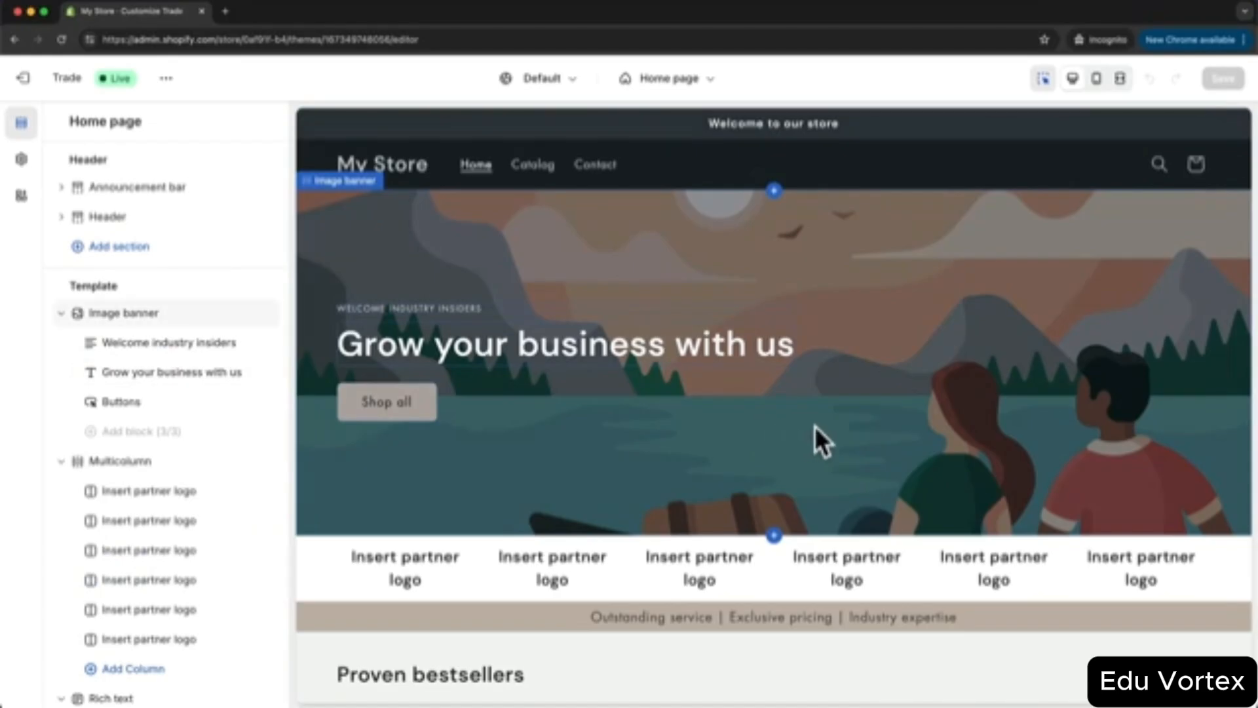
pyautogui.scroll(-1, 853, 411)
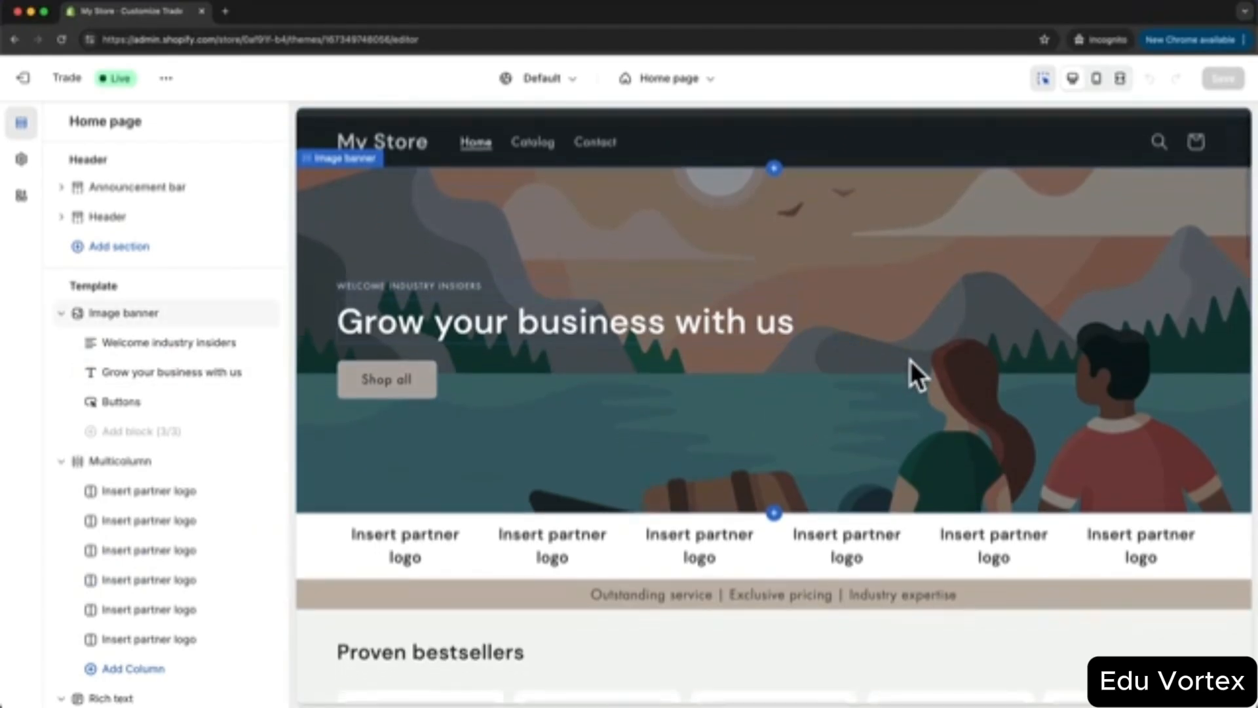
pyautogui.scroll(-3, 909, 359)
pyautogui.scroll(4, 904, 354)
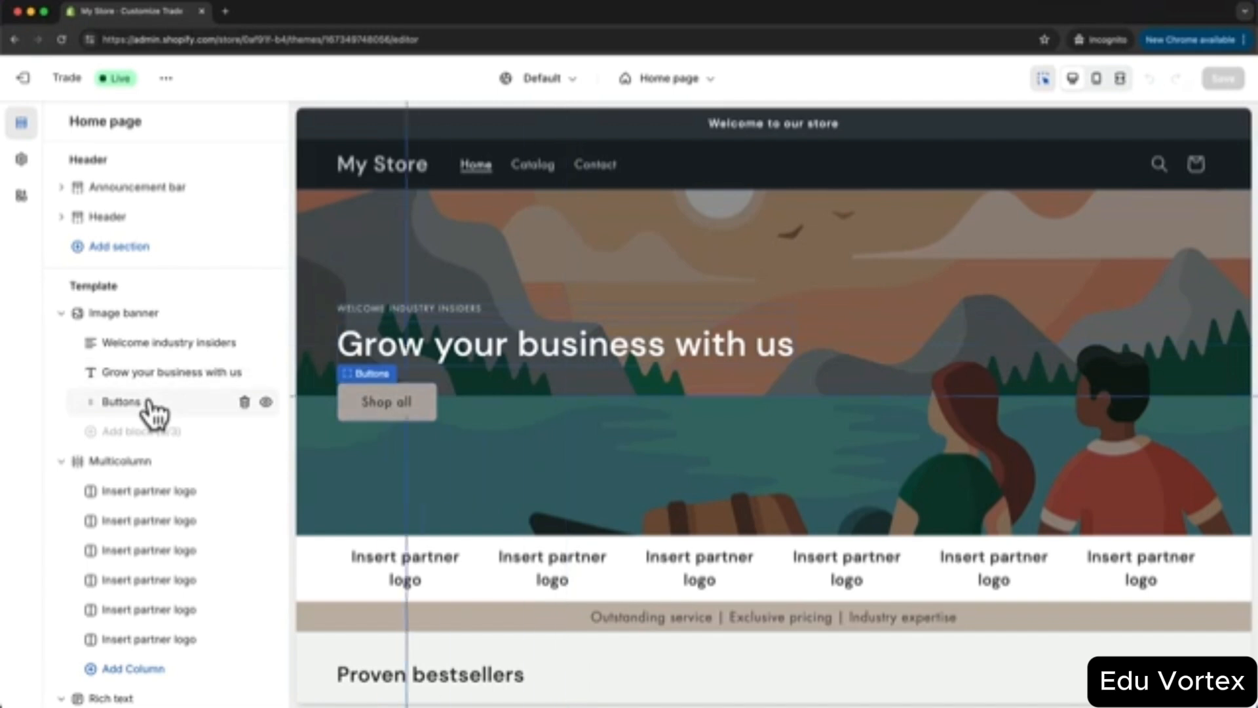
pyautogui.scroll(-1, 149, 402)
pyautogui.scroll(-3, 152, 413)
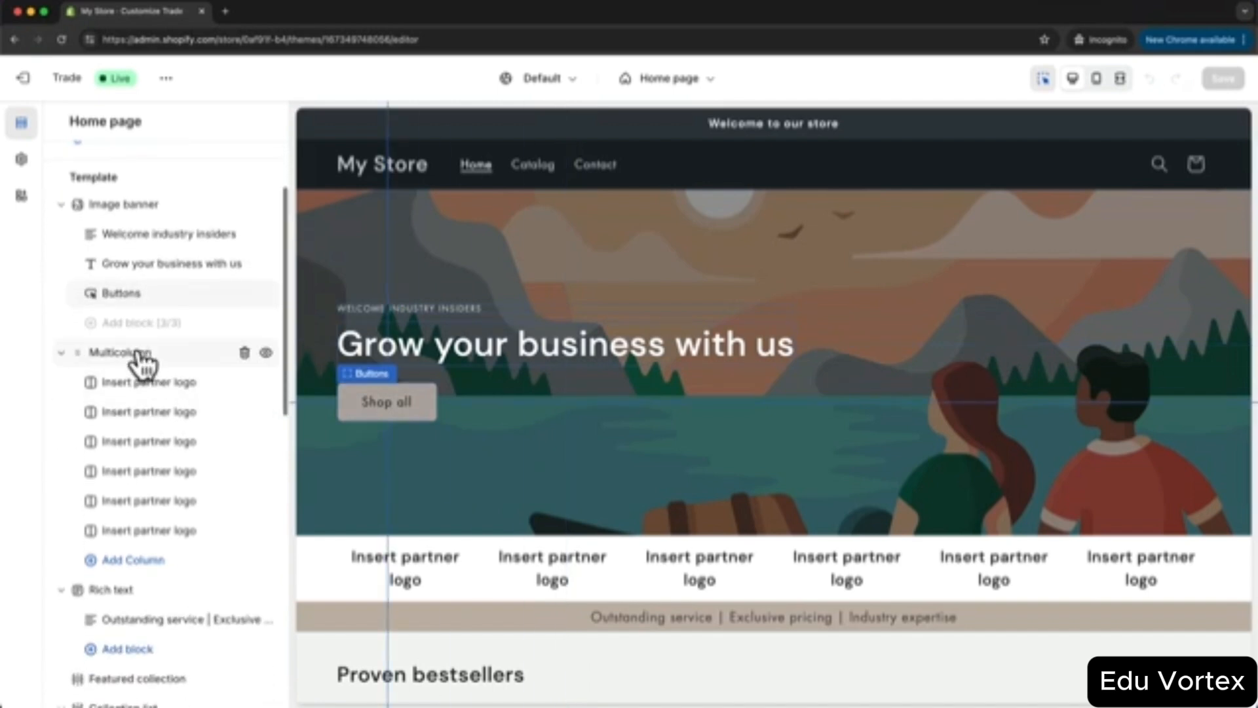
# - Delete the fifth and sixth partner logo columns, then remove the whole Multicolumn section
pyautogui.scroll(-3, 485, 471)
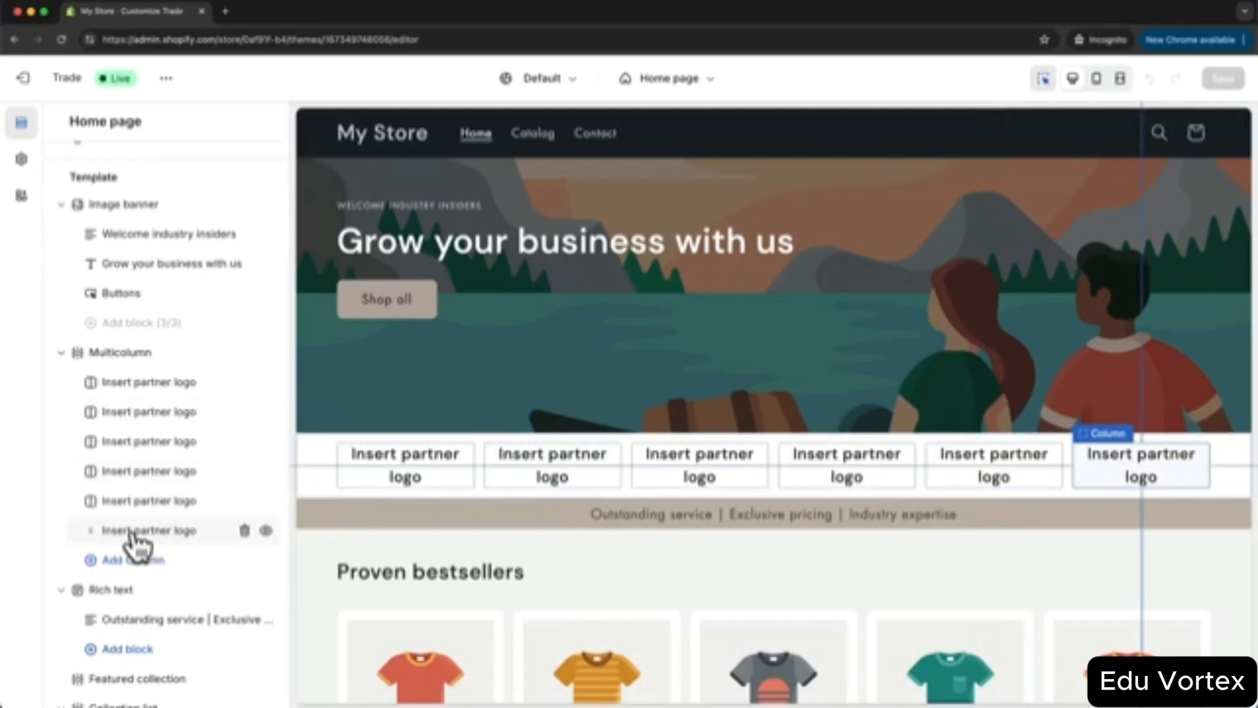
pyautogui.click(245, 530)
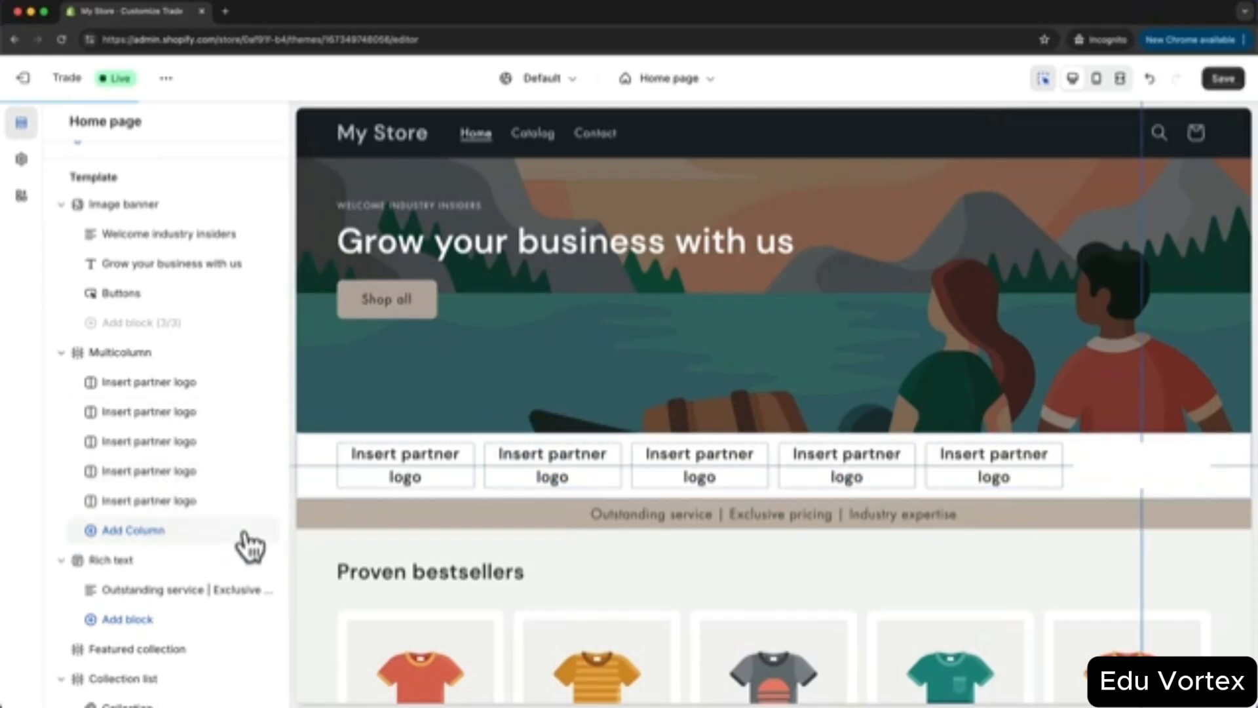
pyautogui.click(997, 456)
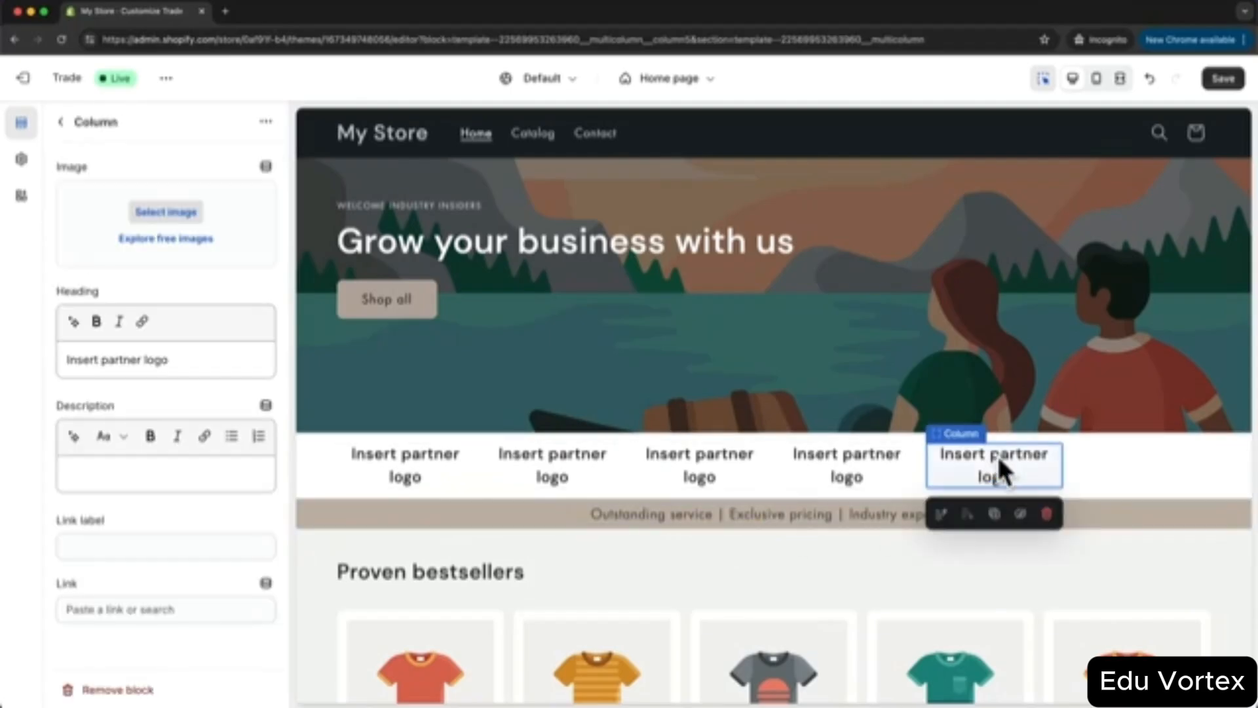
pyautogui.click(1048, 514)
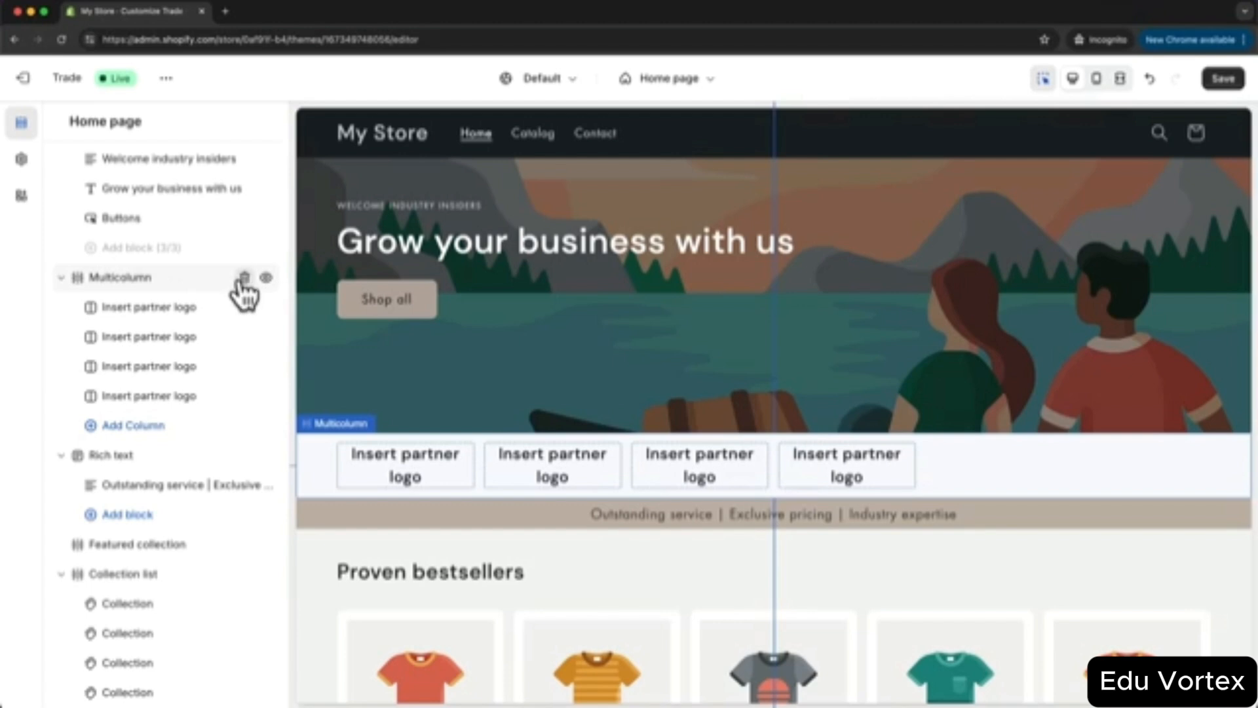
pyautogui.click(993, 465)
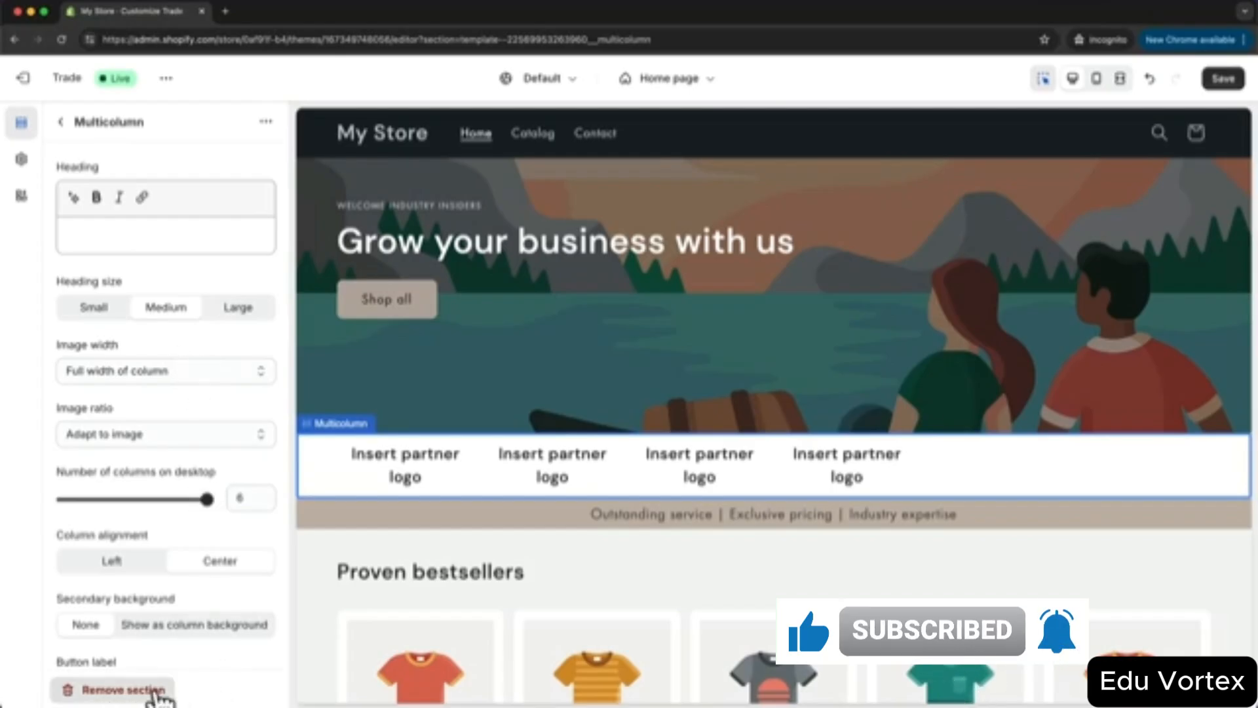
pyautogui.click(145, 694)
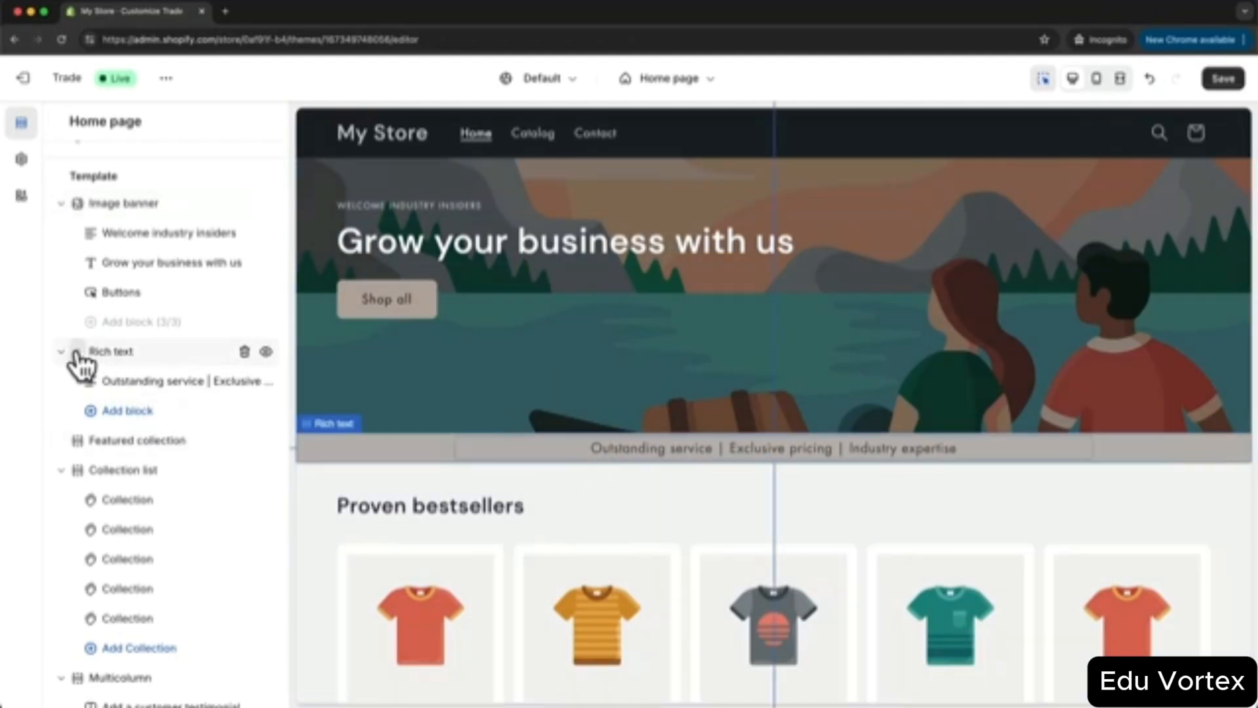
pyautogui.moveTo(78, 354)
pyautogui.mouseDown()
pyautogui.moveTo(59, 446)
pyautogui.moveTo(65, 313)
pyautogui.moveTo(55, 361)
pyautogui.mouseUp()
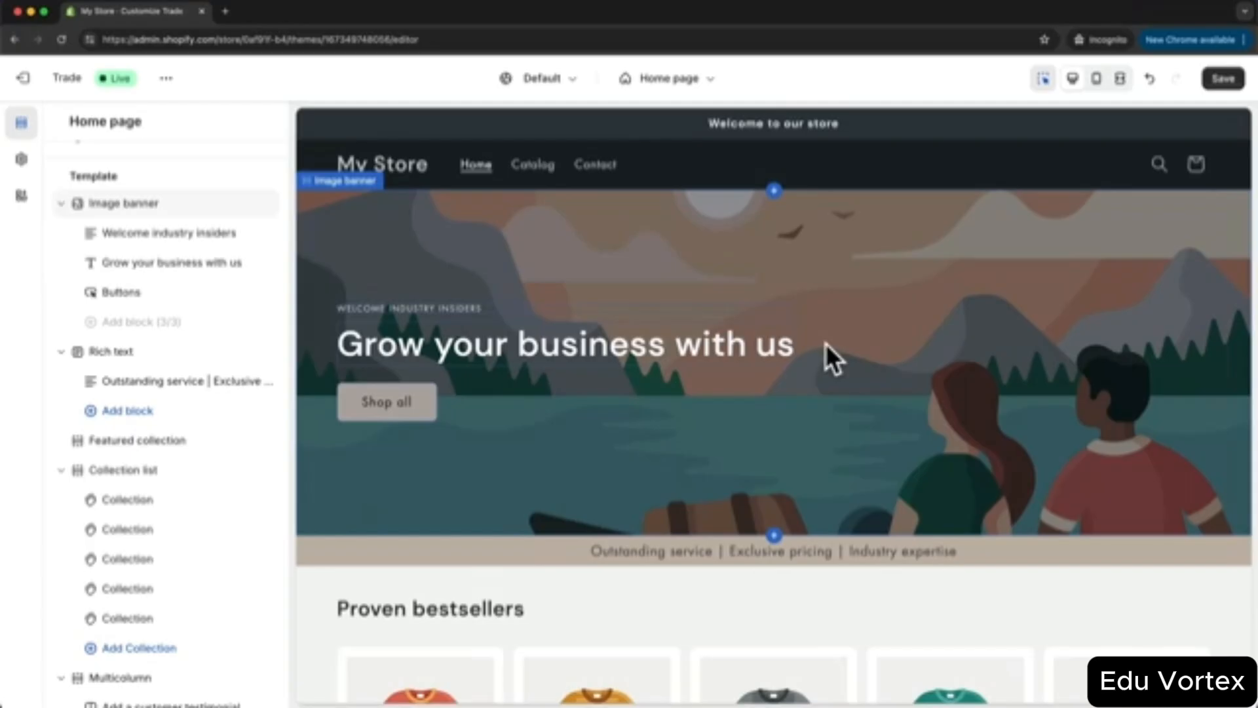
pyautogui.scroll(-10, 825, 345)
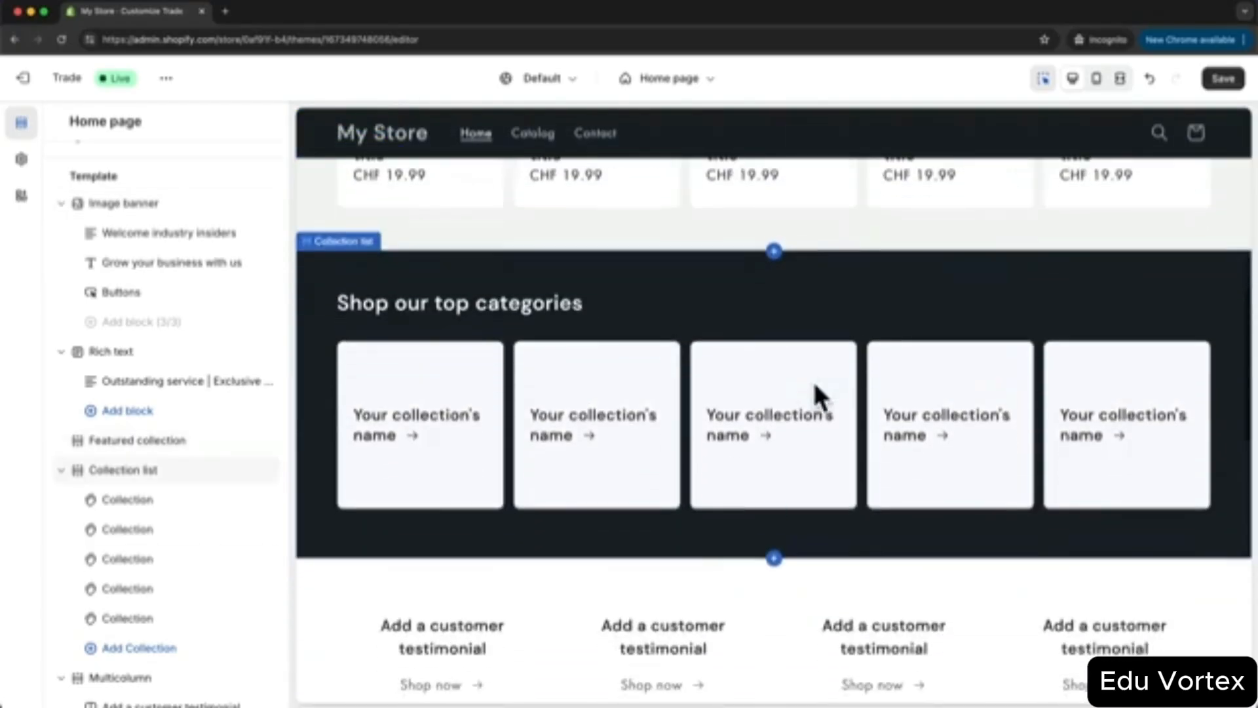
pyautogui.scroll(-3, 812, 380)
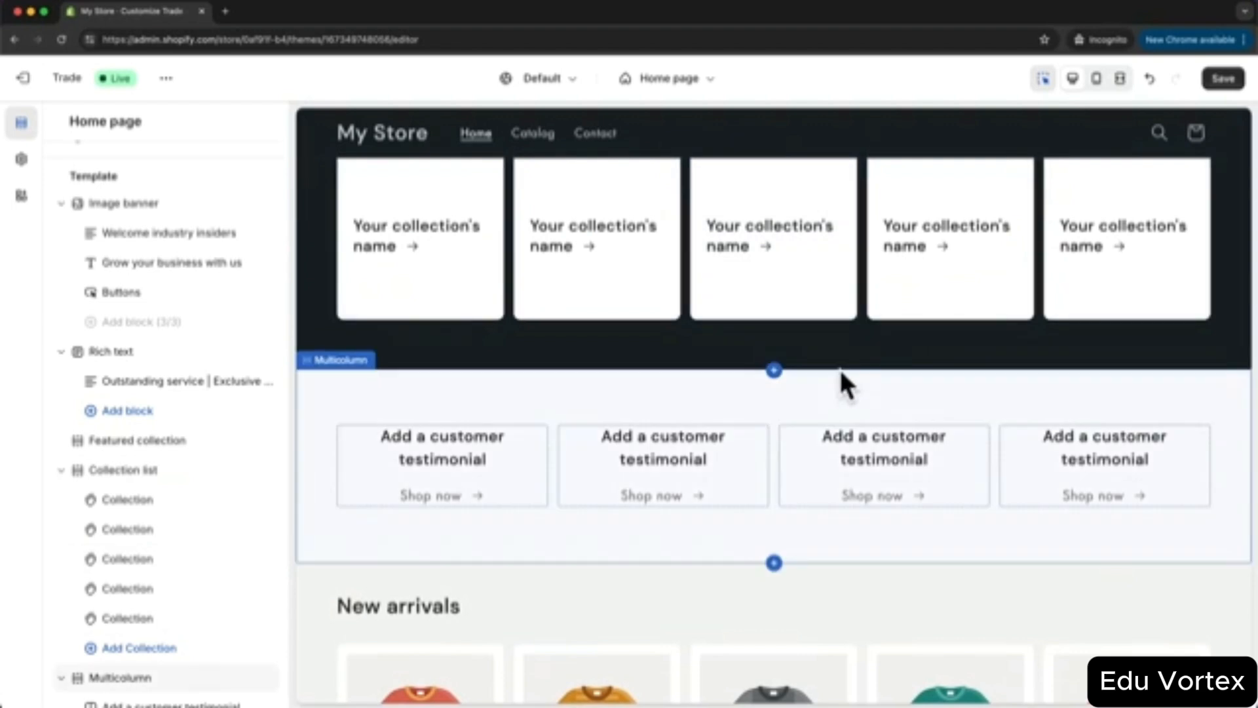
# - Insert a Slideshow section beneath the categories grid, then begin another section near the footer
pyautogui.click(773, 372)
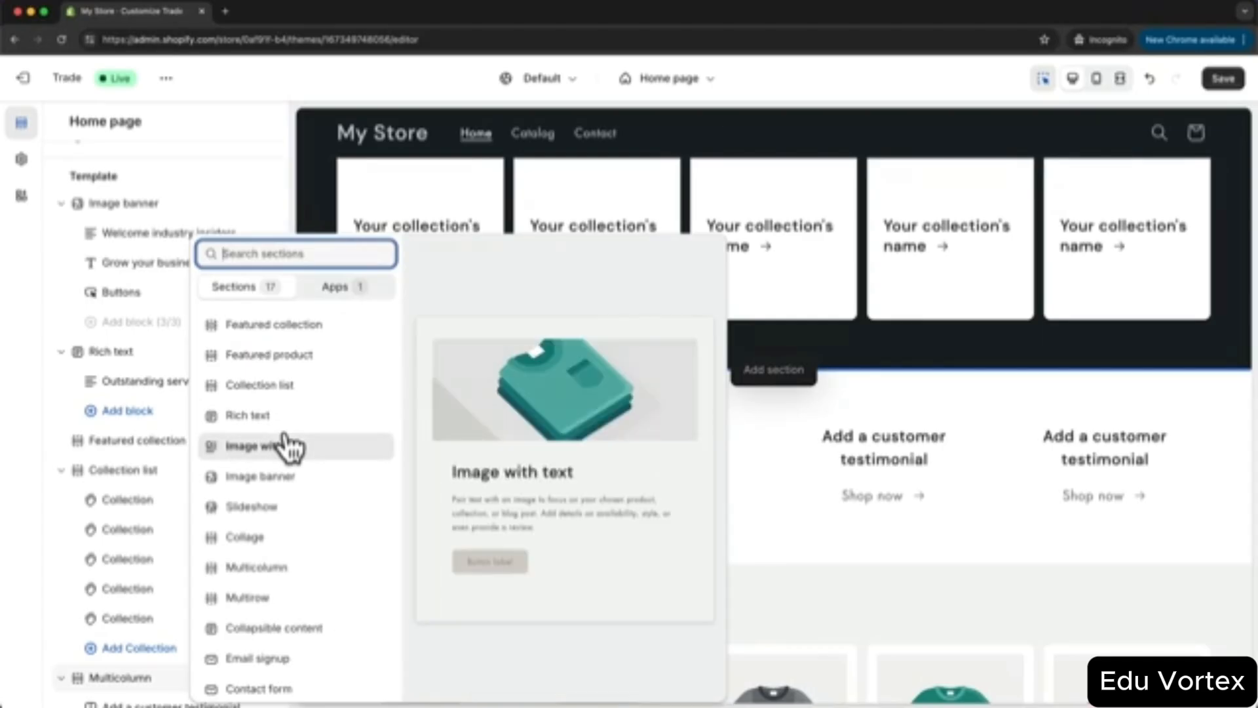
pyautogui.click(276, 516)
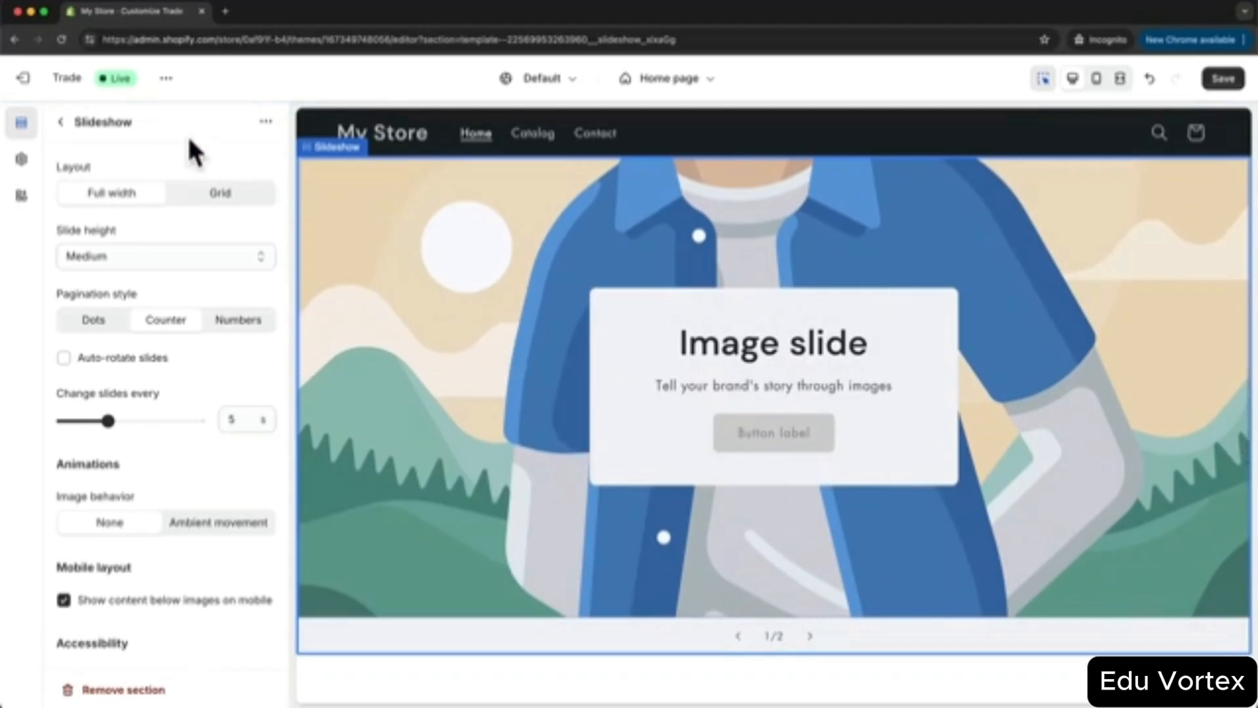
pyautogui.click(59, 128)
pyautogui.scroll(-2, 165, 385)
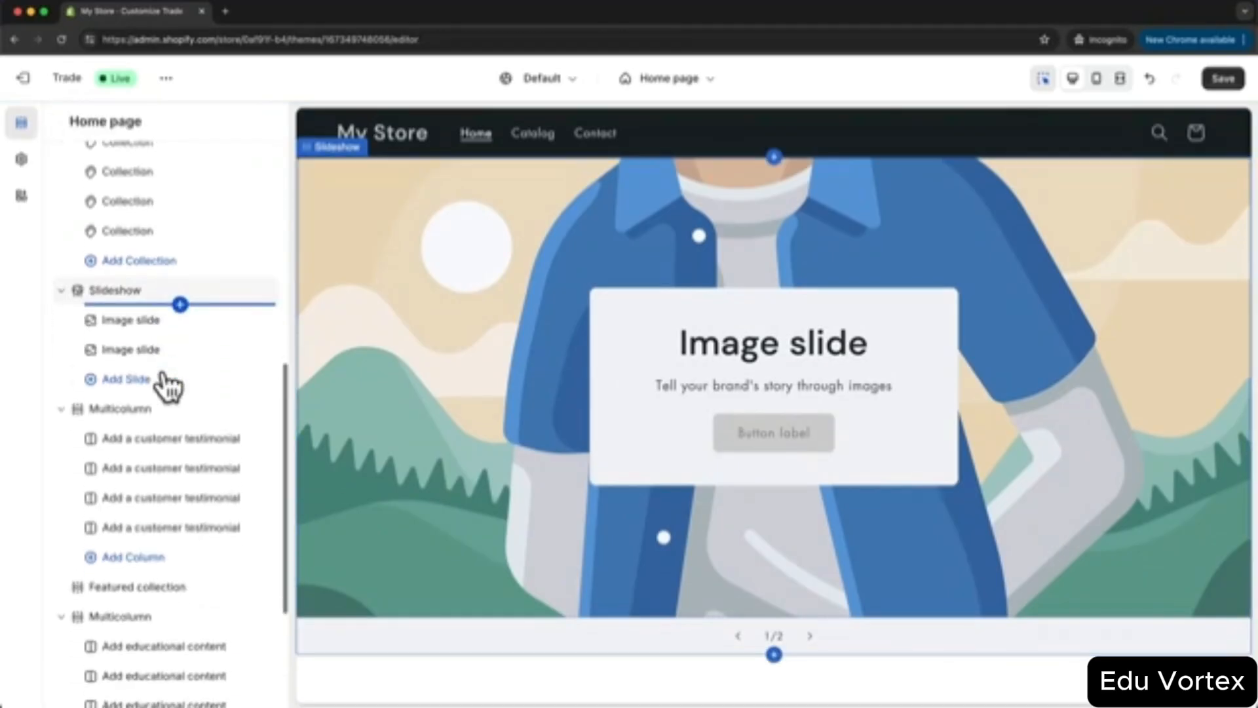
pyautogui.scroll(-5, 165, 385)
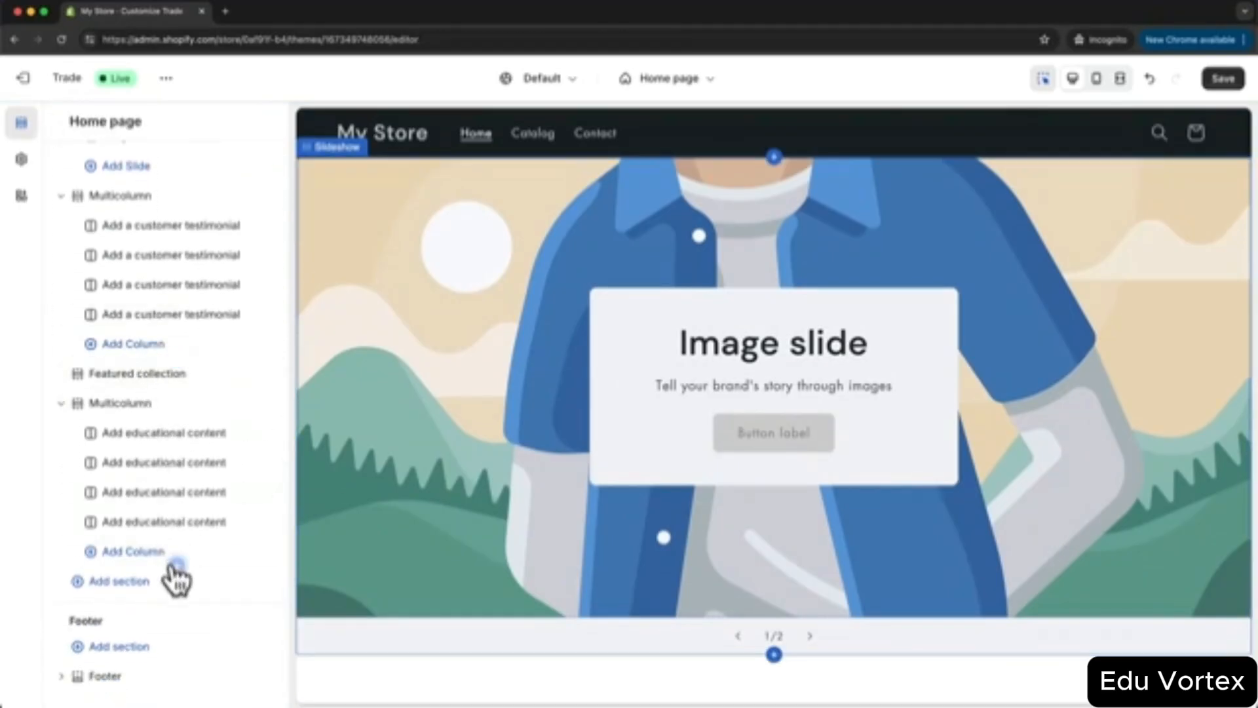
pyautogui.click(123, 585)
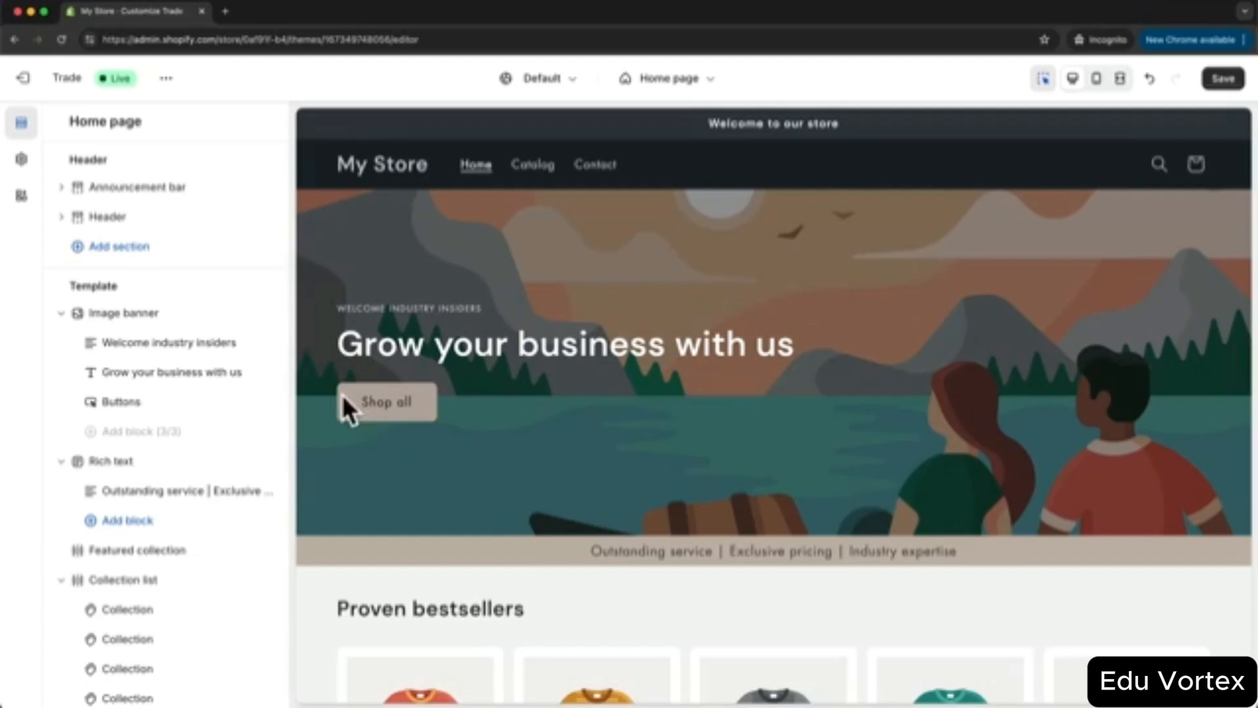
# - In the Image banner settings, cancel the empty picker and drag a photo into First image
pyautogui.click(147, 322)
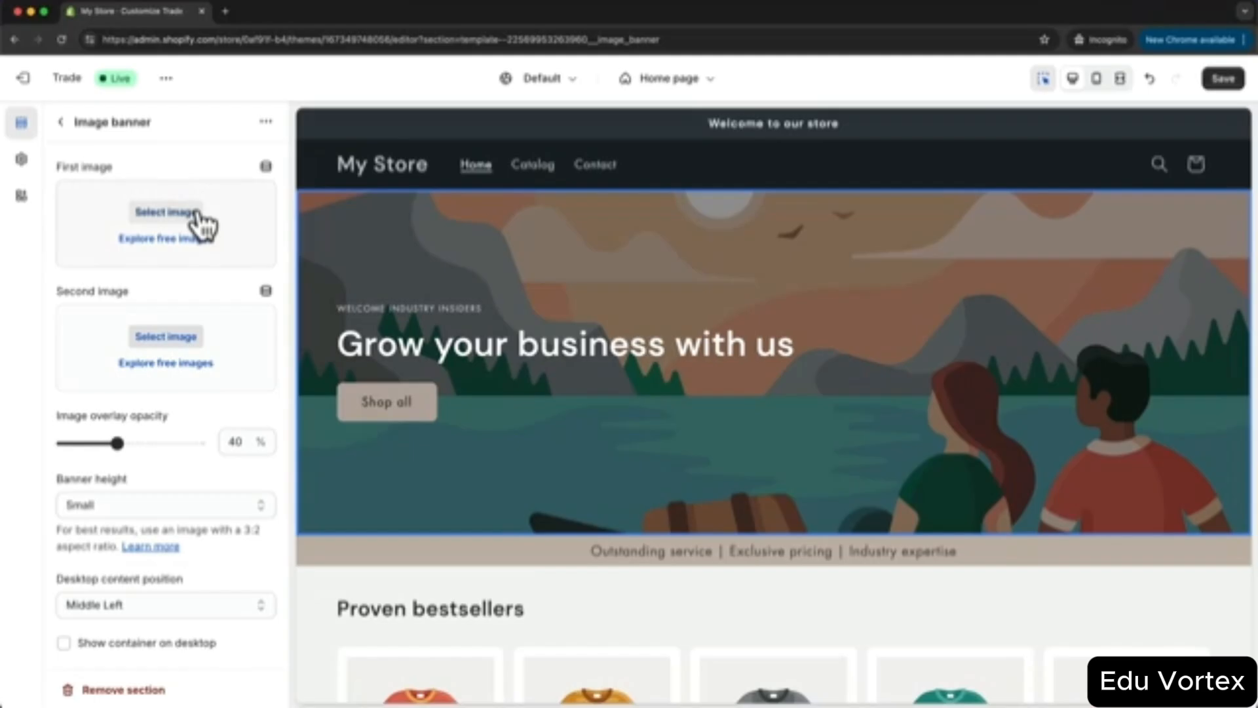
pyautogui.click(170, 212)
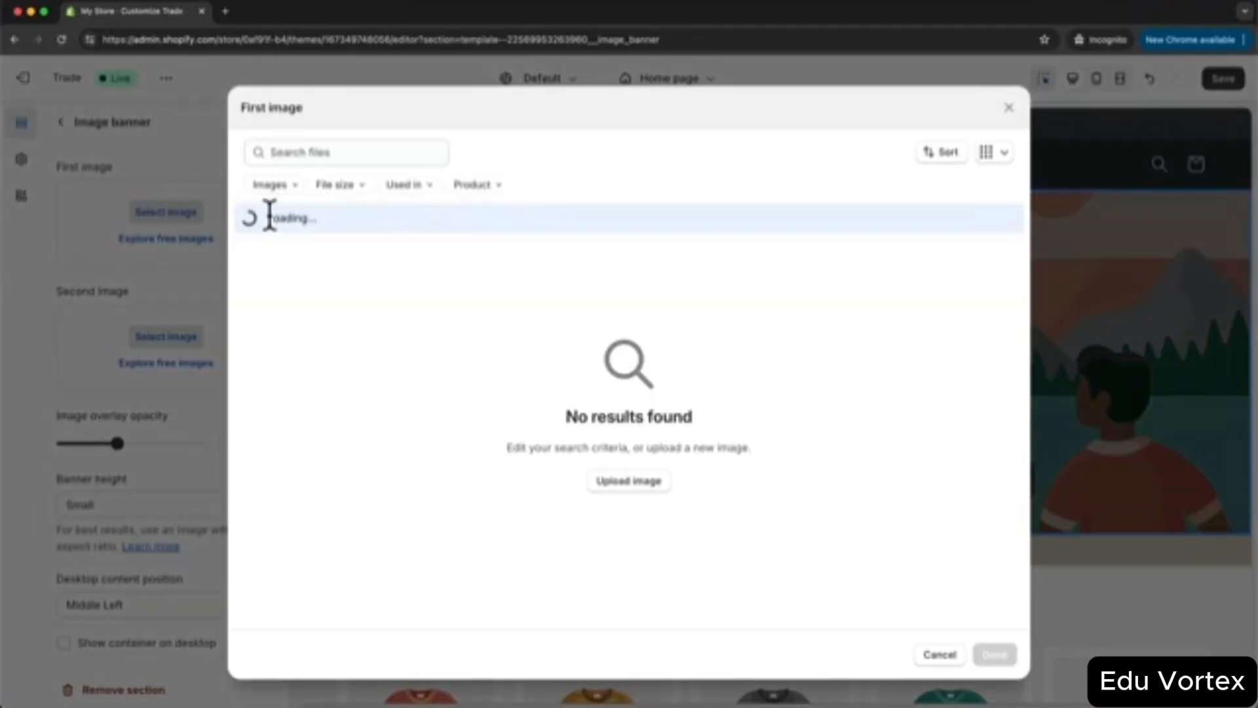
pyautogui.click(937, 655)
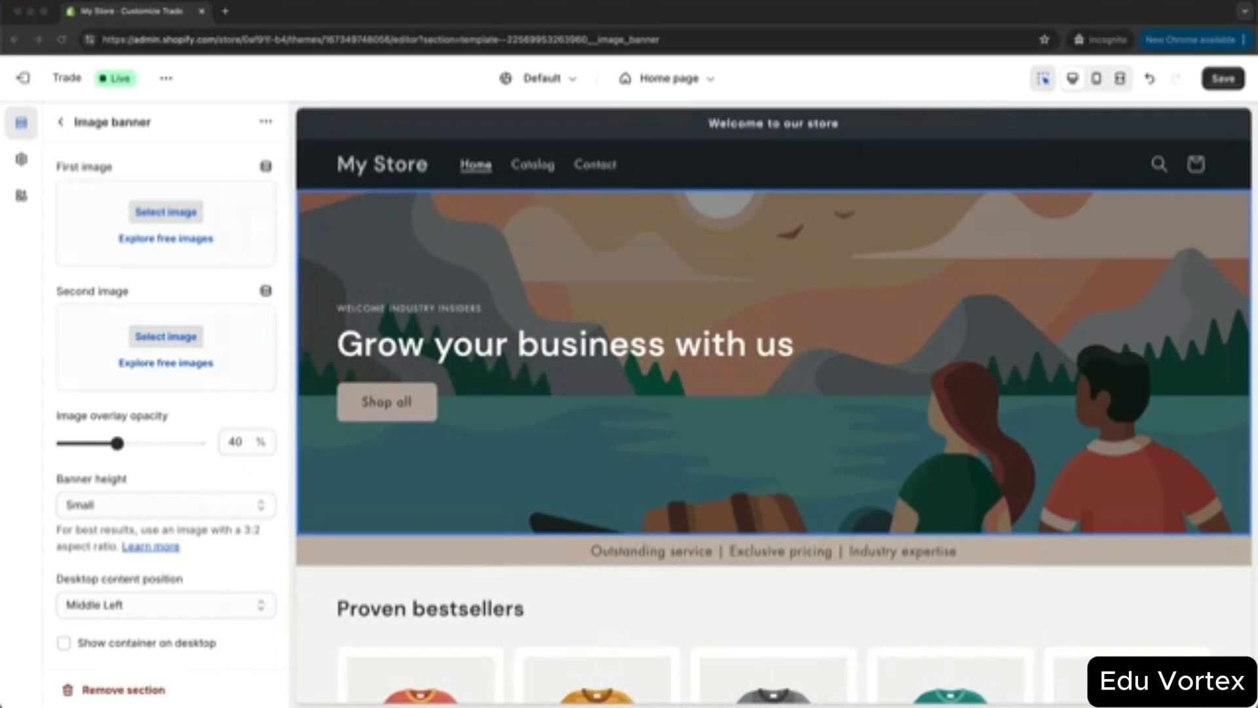
pyautogui.moveTo(298, 436); pyautogui.dragTo(199, 258)
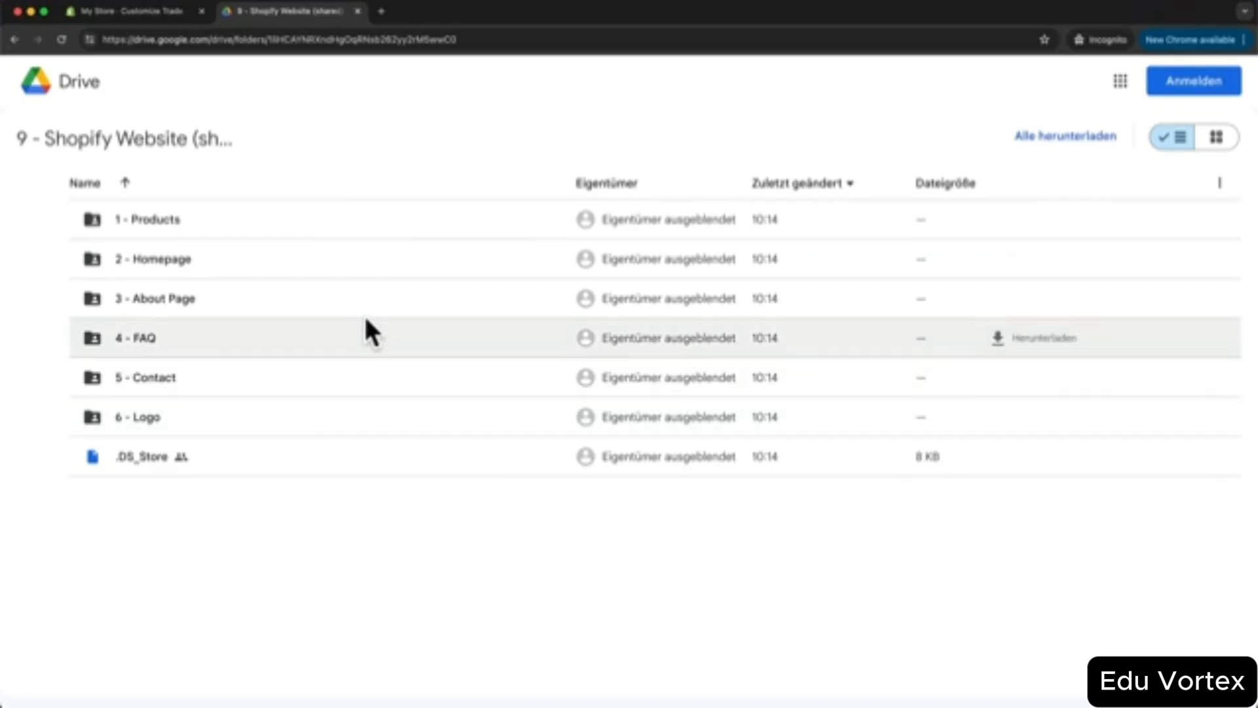
# - Close the Google Drive tab to get back to the theme editor showing the Hero image
pyautogui.press('super+w')
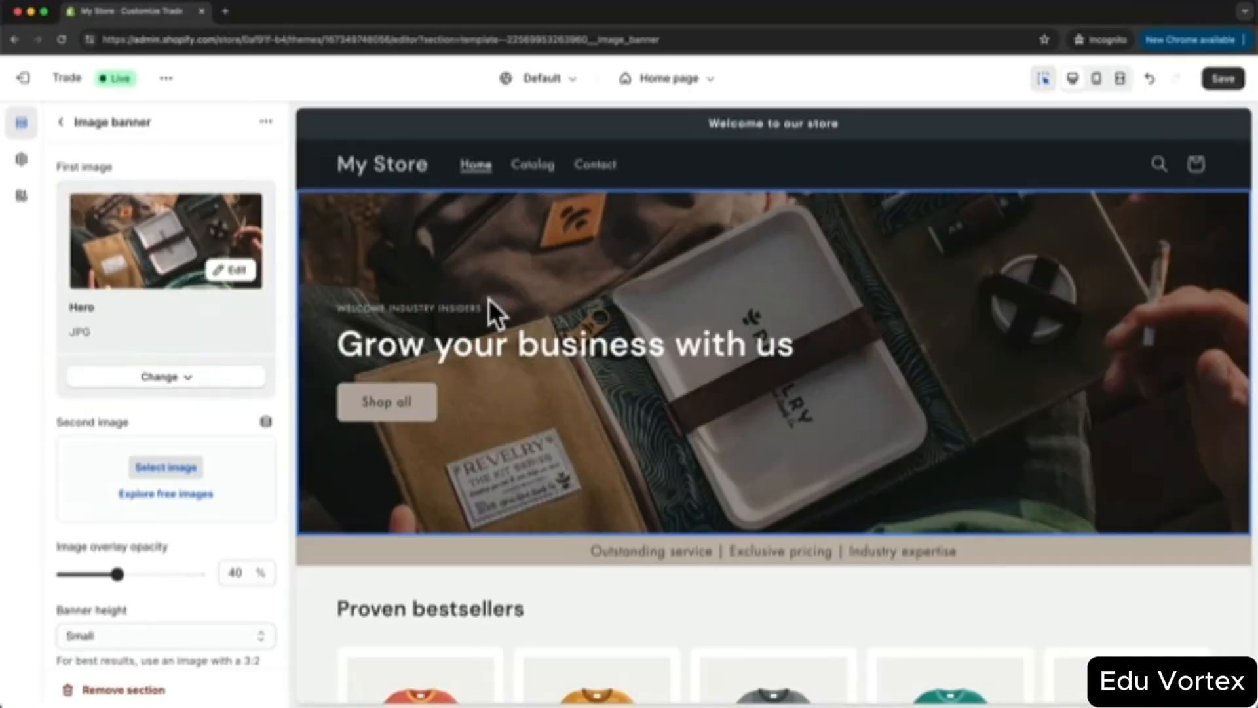
pyautogui.scroll(-3, 197, 384)
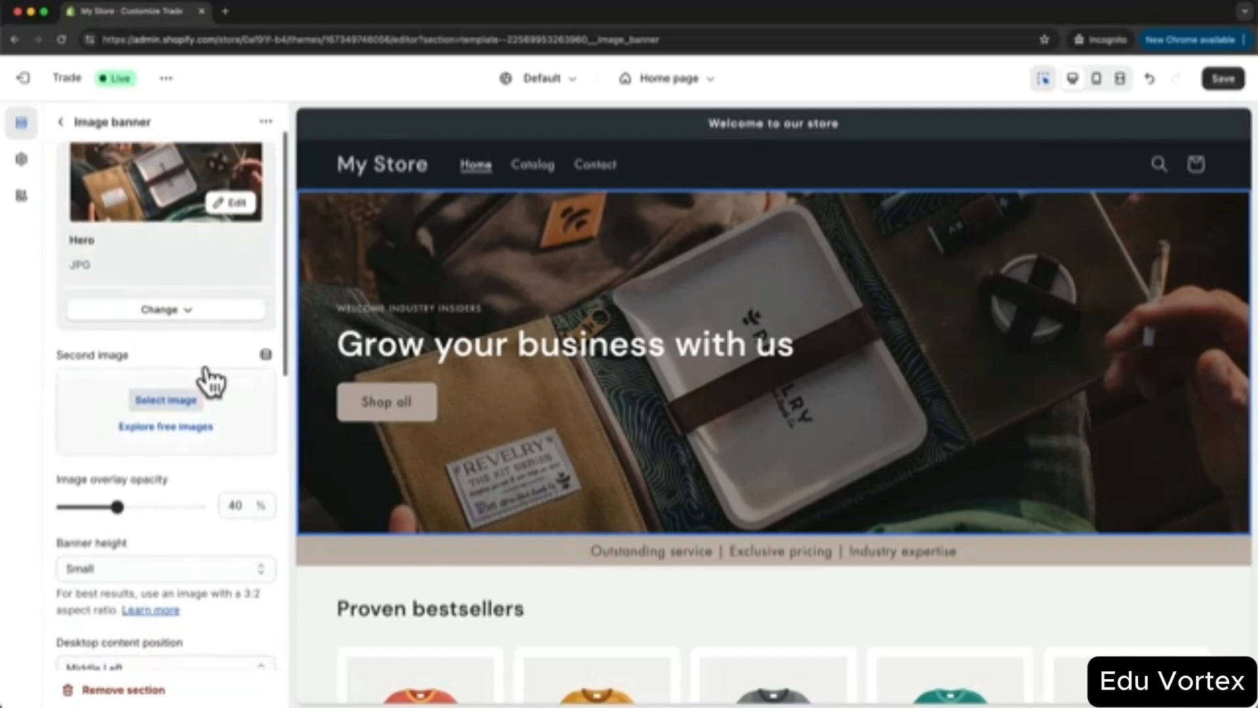
pyautogui.scroll(-2, 229, 375)
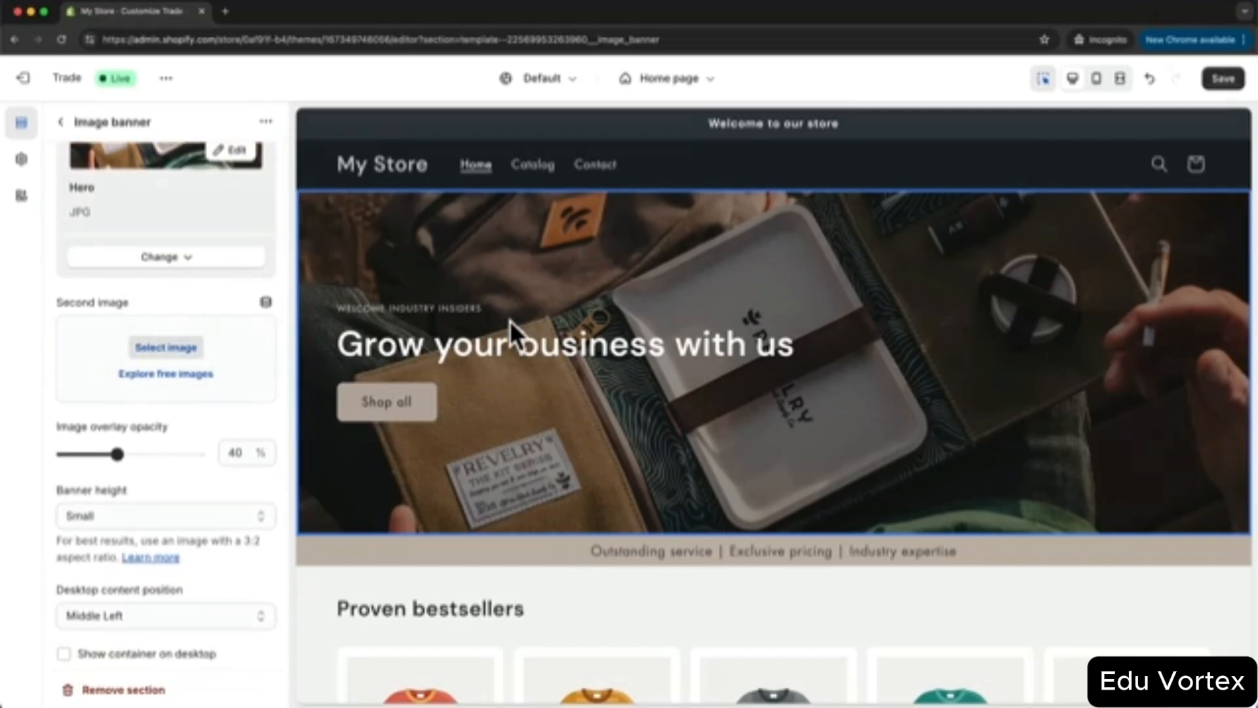
pyautogui.scroll(-2, 70, 373)
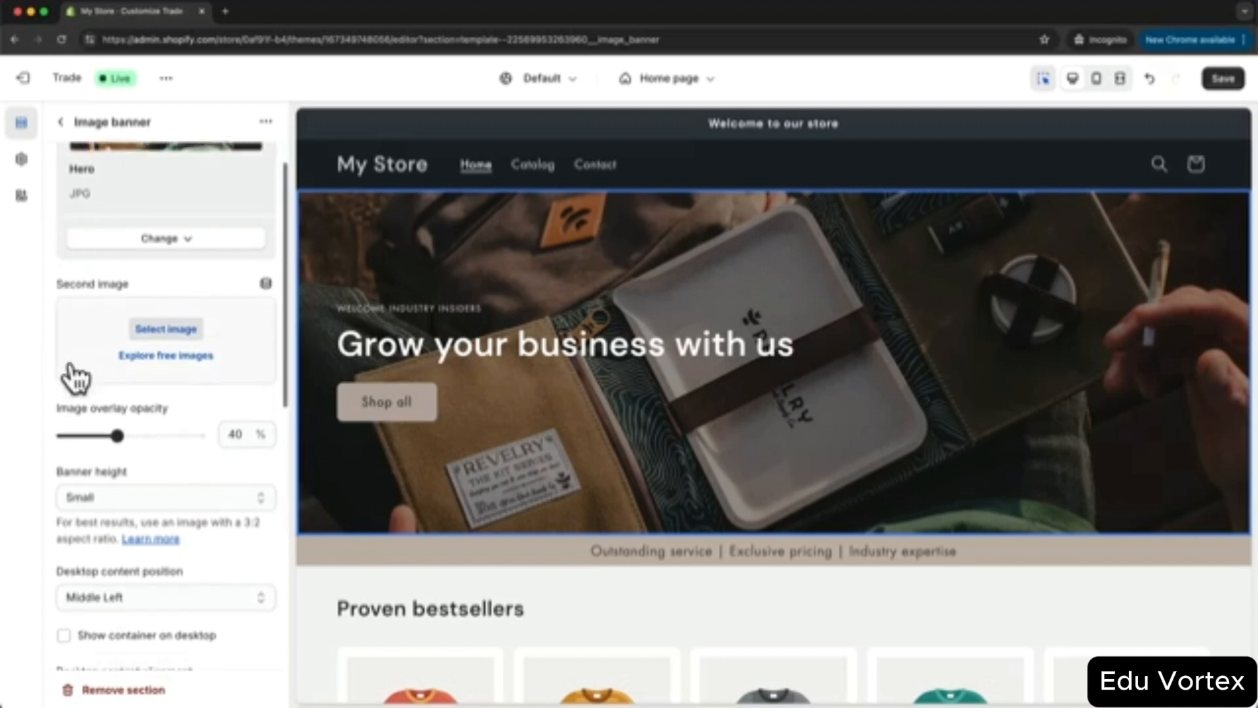
pyautogui.moveTo(141, 424); pyautogui.dragTo(159, 425)
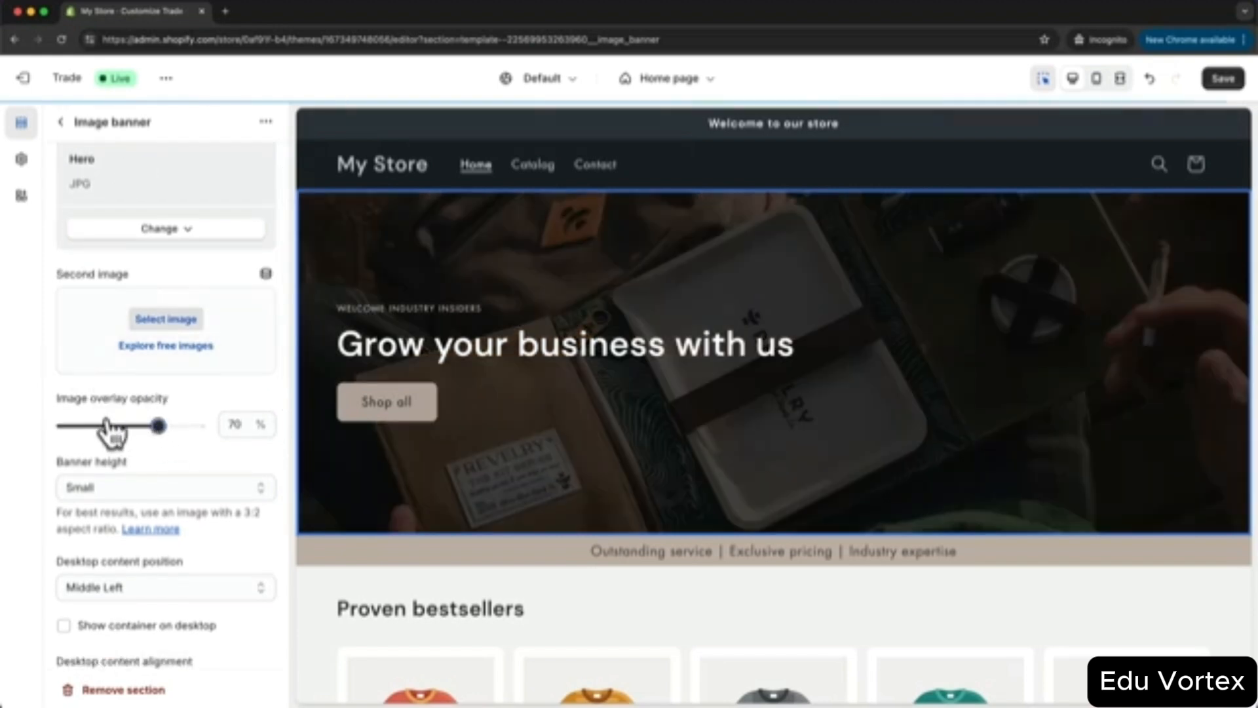
pyautogui.click(105, 426)
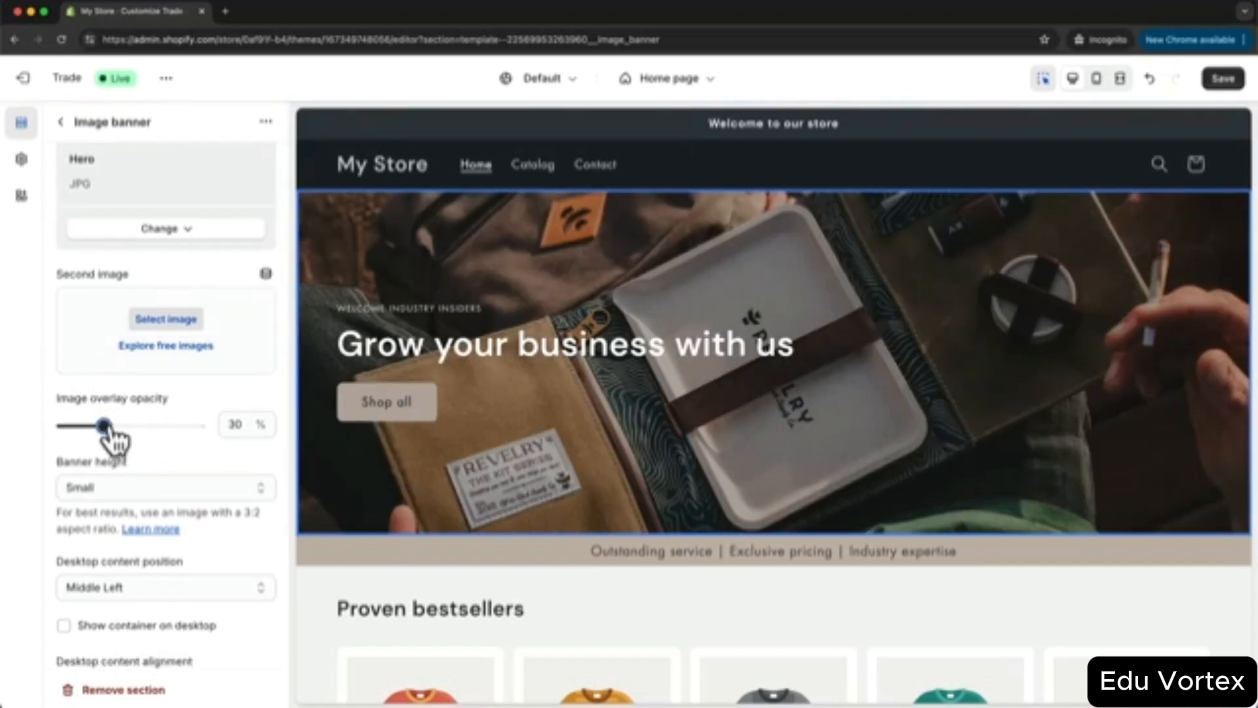
pyautogui.moveTo(104, 426); pyautogui.dragTo(118, 425)
pyautogui.scroll(-2, 190, 443)
pyautogui.click(161, 422)
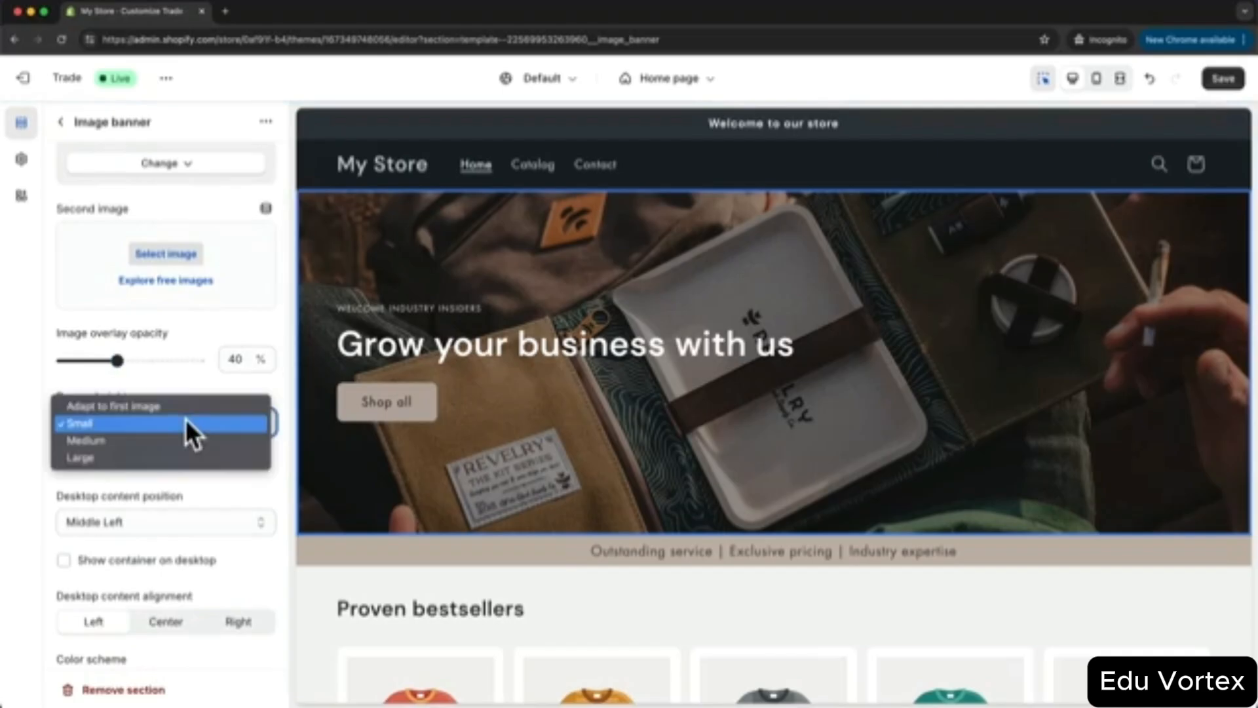
pyautogui.click(184, 434)
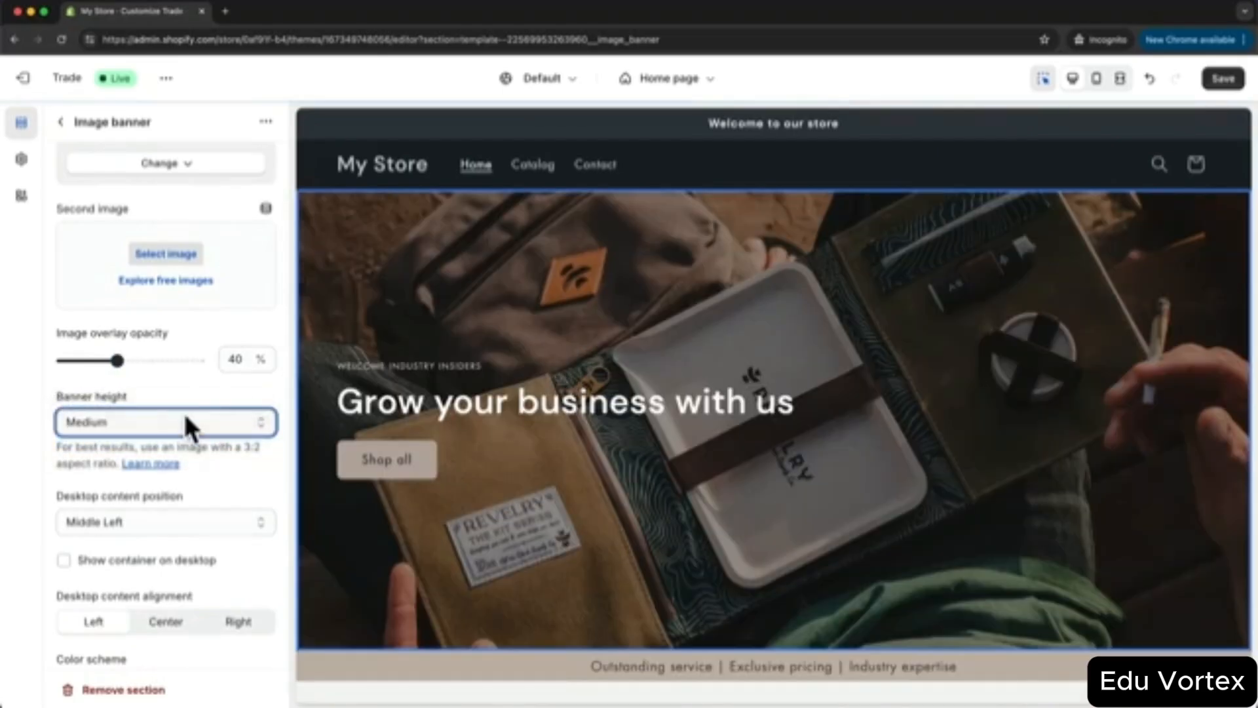
pyautogui.click(185, 414)
pyautogui.click(179, 405)
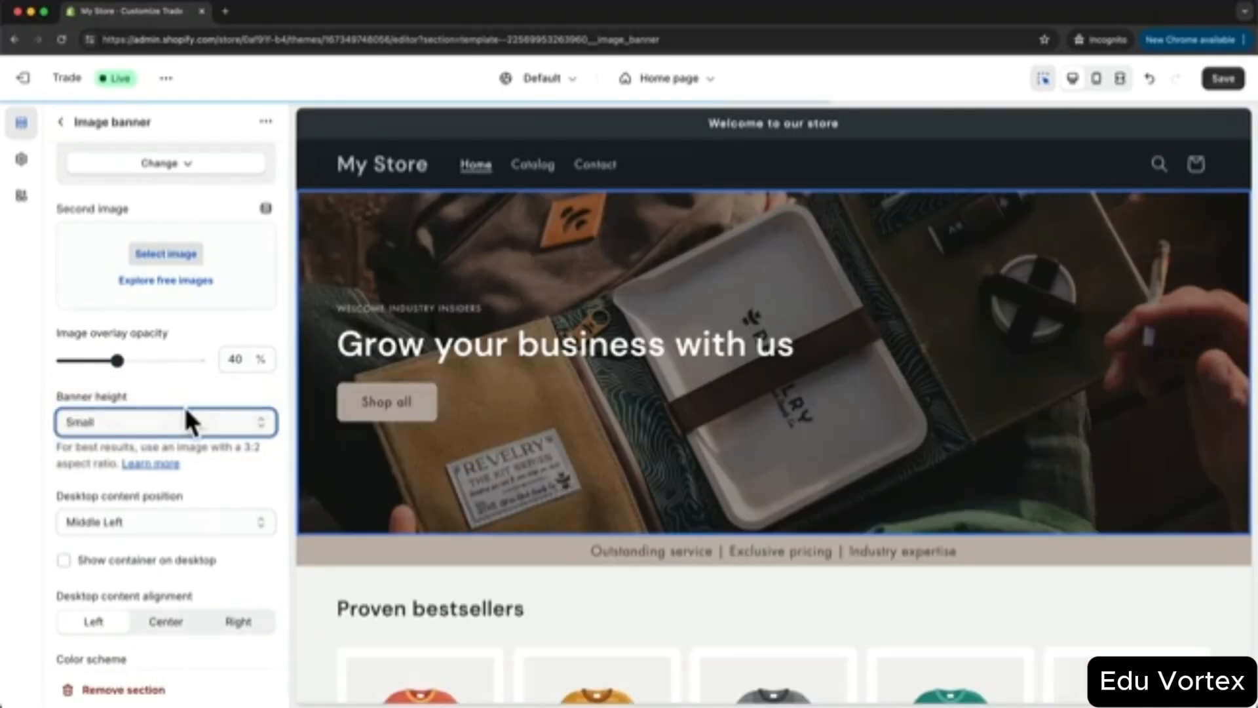
pyautogui.scroll(-3, 183, 404)
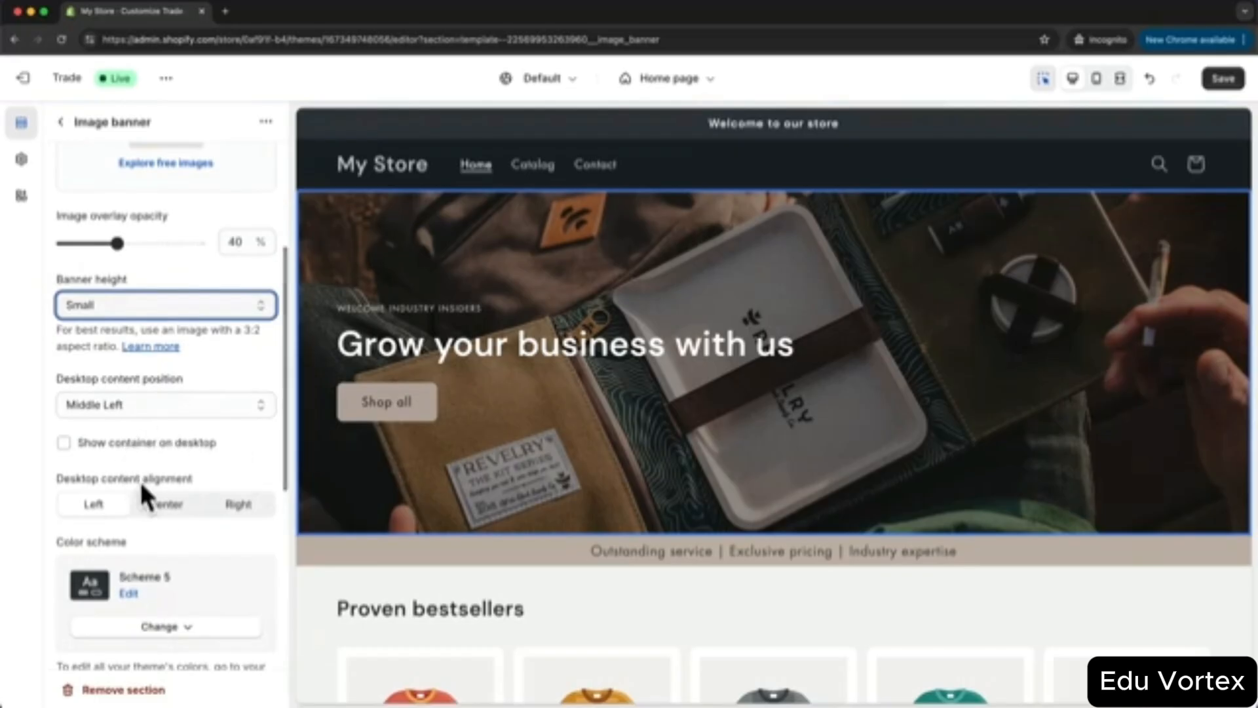
pyautogui.click(165, 504)
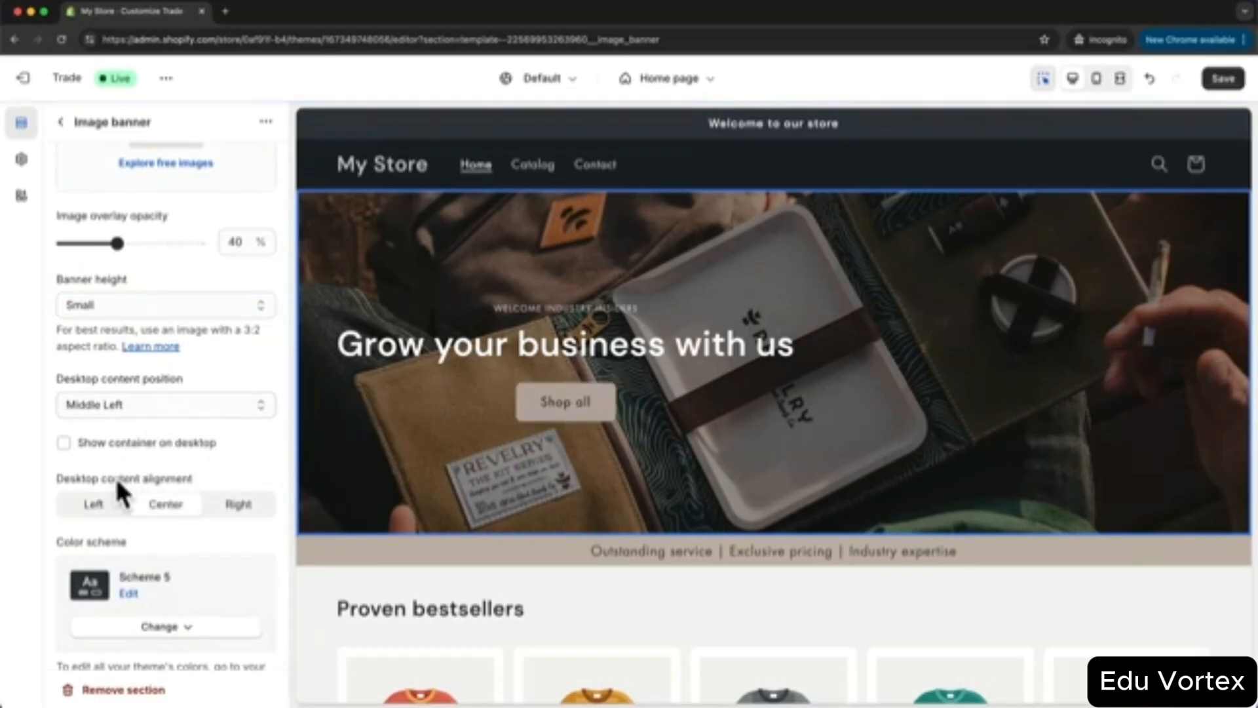
pyautogui.click(110, 505)
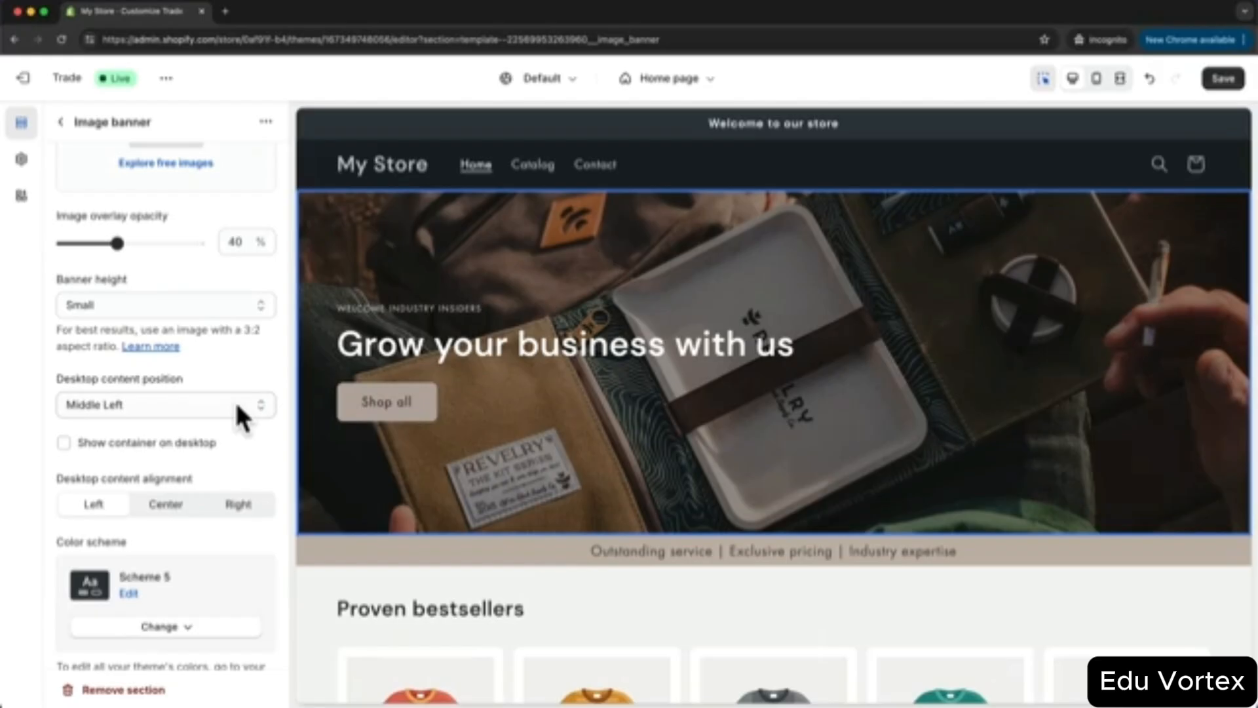
pyautogui.press('super+z')
# - Change the banner heading to 'Function Meets Fashion' and subheading to 'CARRY YOUR ESSENTIALS WITH CLASS', then save
pyautogui.click(537, 347)
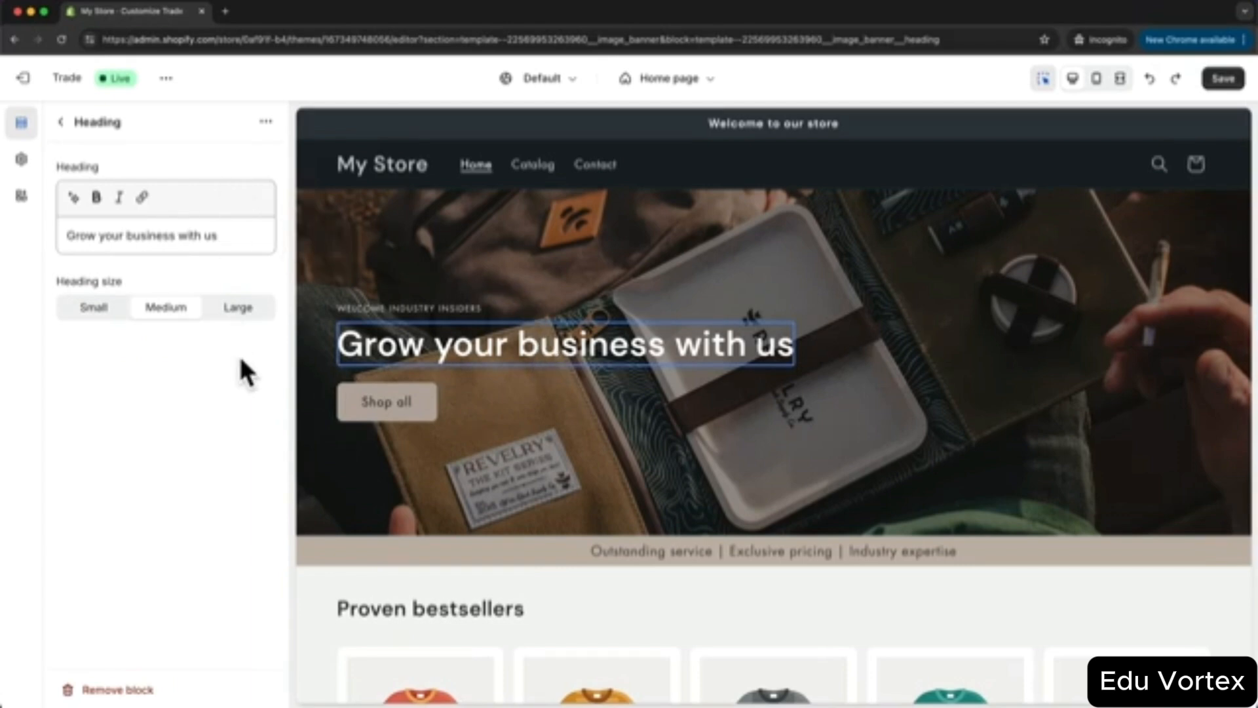
pyautogui.moveTo(236, 236); pyautogui.dragTo(59, 235)
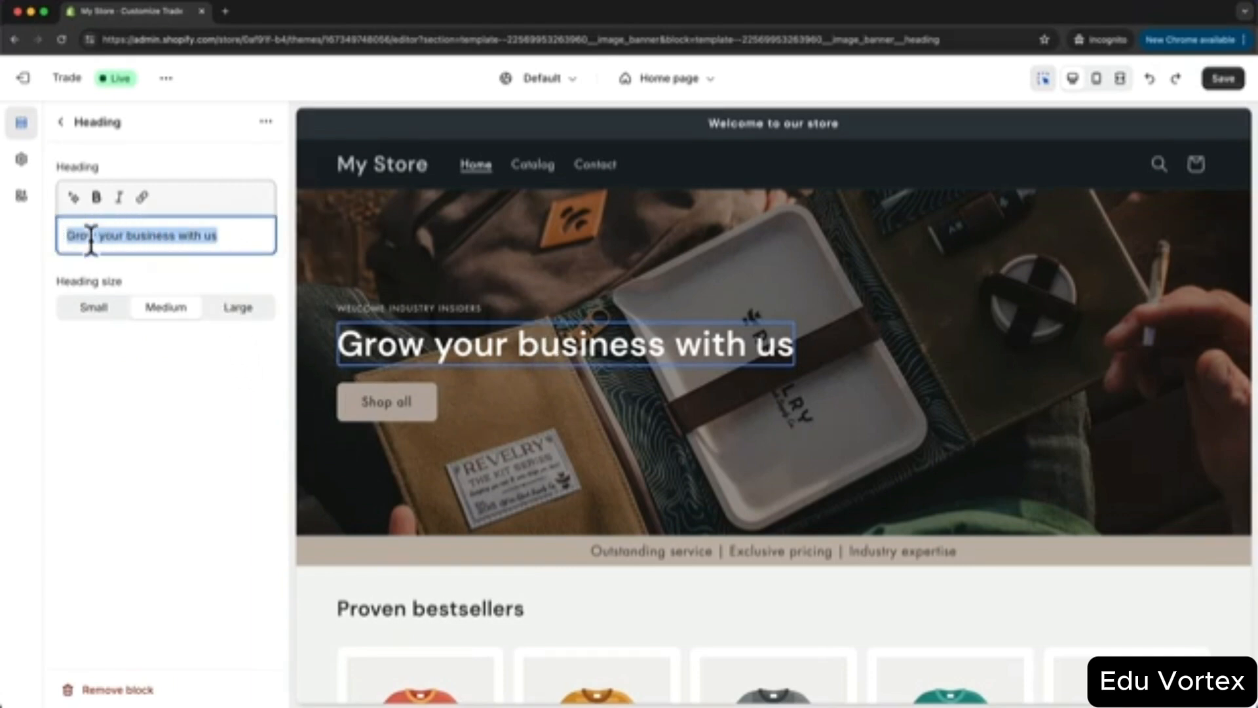
pyautogui.write('Function Meets Fashion')
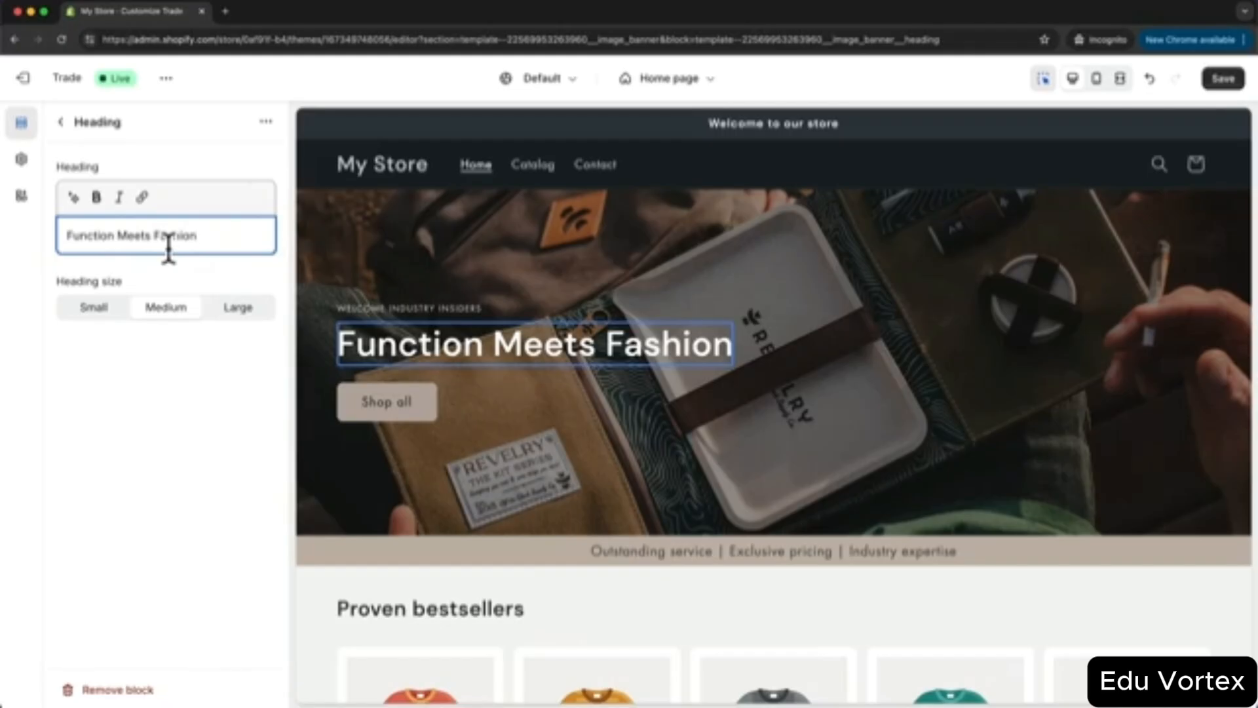
pyautogui.click(450, 307)
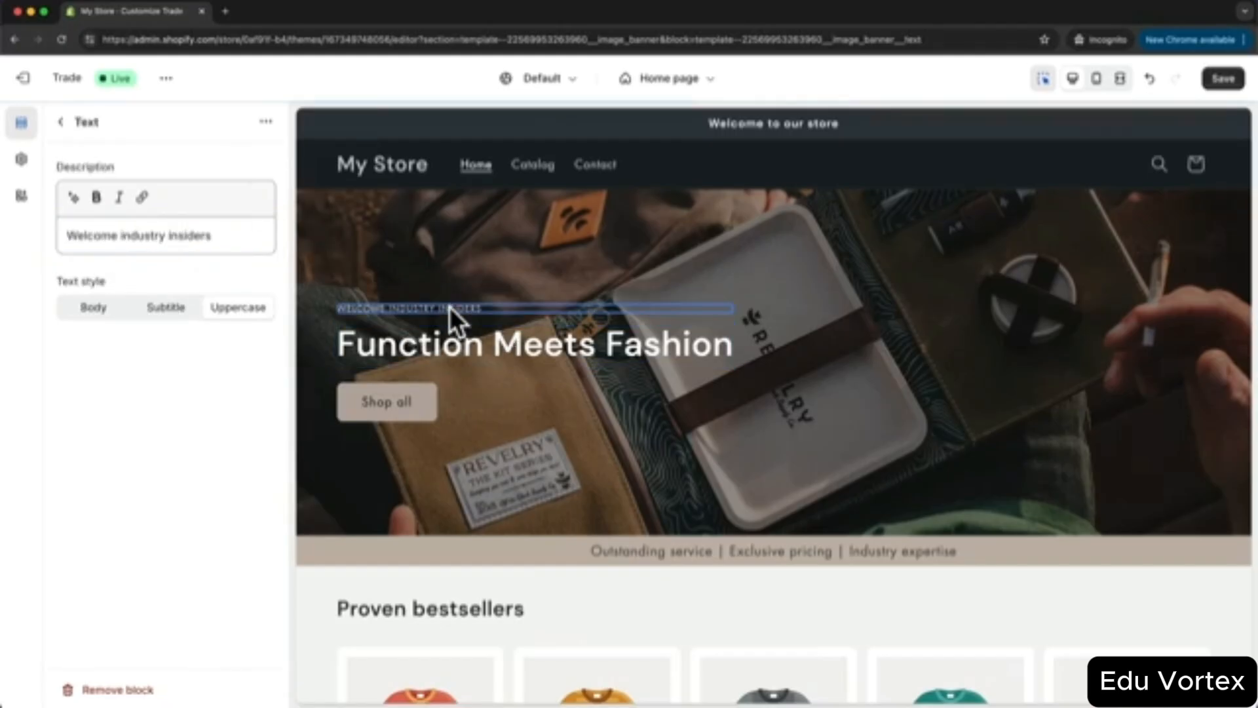
pyautogui.moveTo(230, 235); pyautogui.dragTo(76, 235)
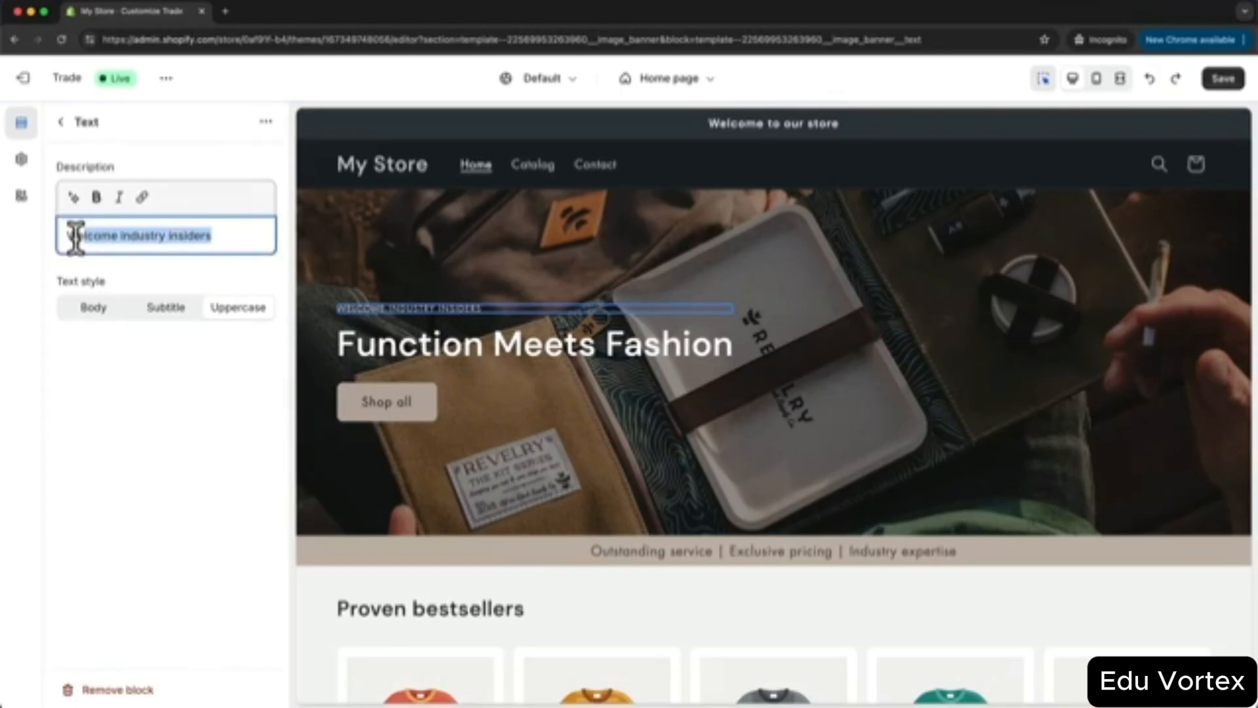
pyautogui.write('CARRY YOUR ESSENTIALS WITH CLASS')
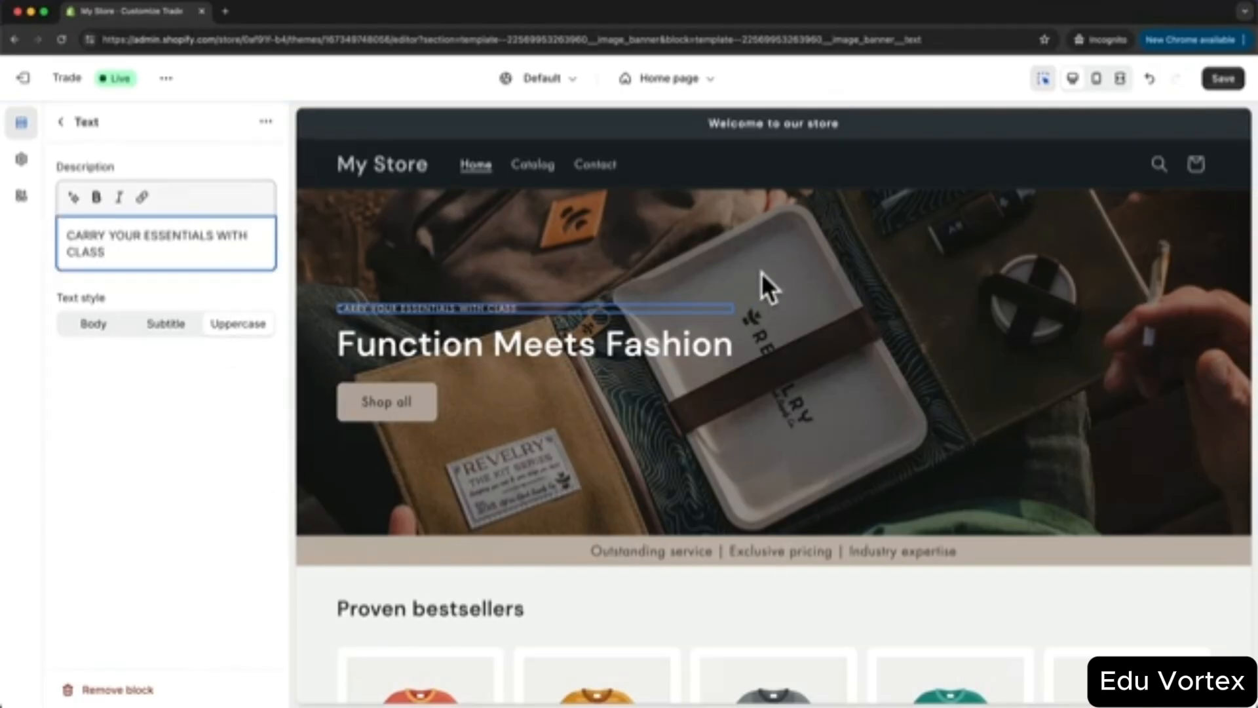
pyautogui.click(1232, 81)
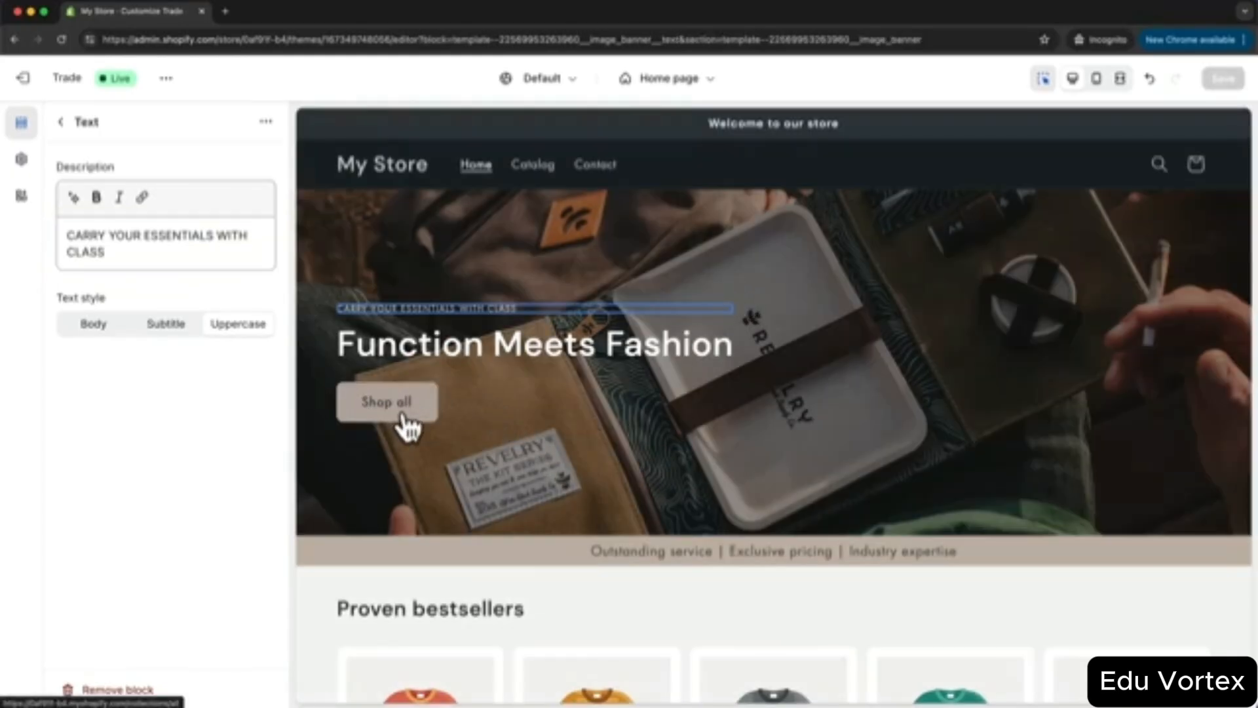
# - Shorten the banner's first button label from 'Shop all' to 'Shop', keeping its existing link
pyautogui.click(68, 123)
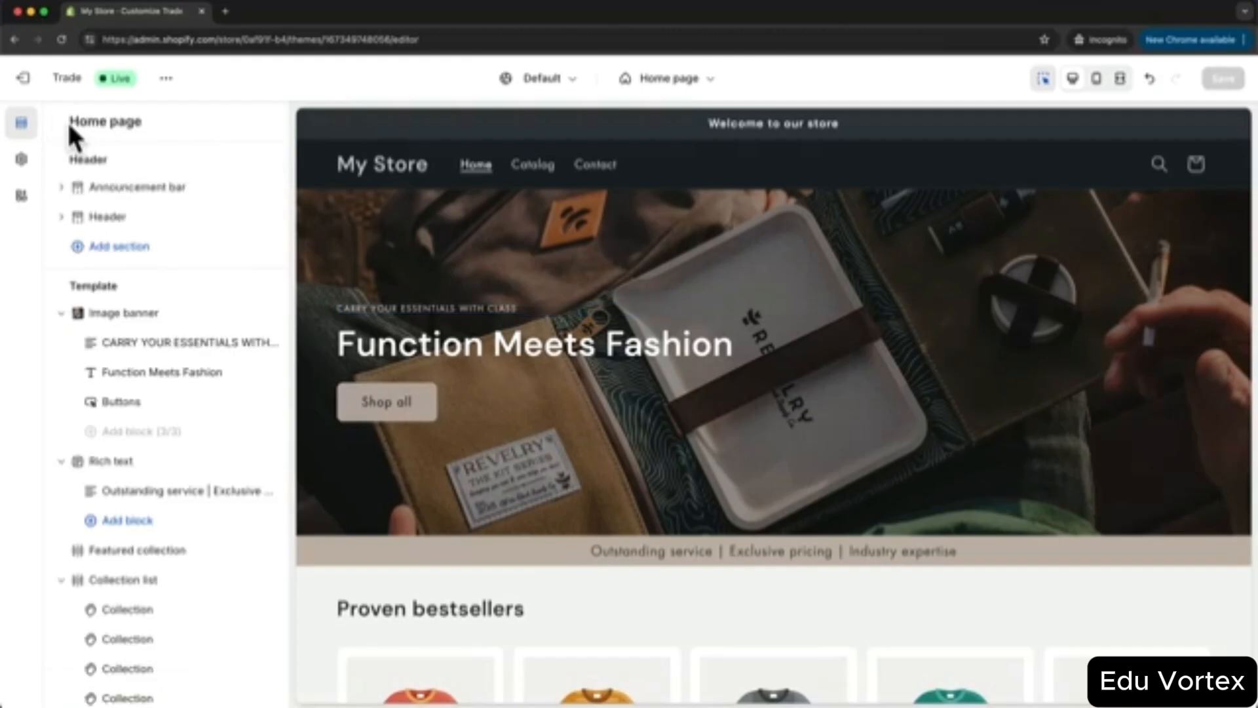
pyautogui.click(136, 403)
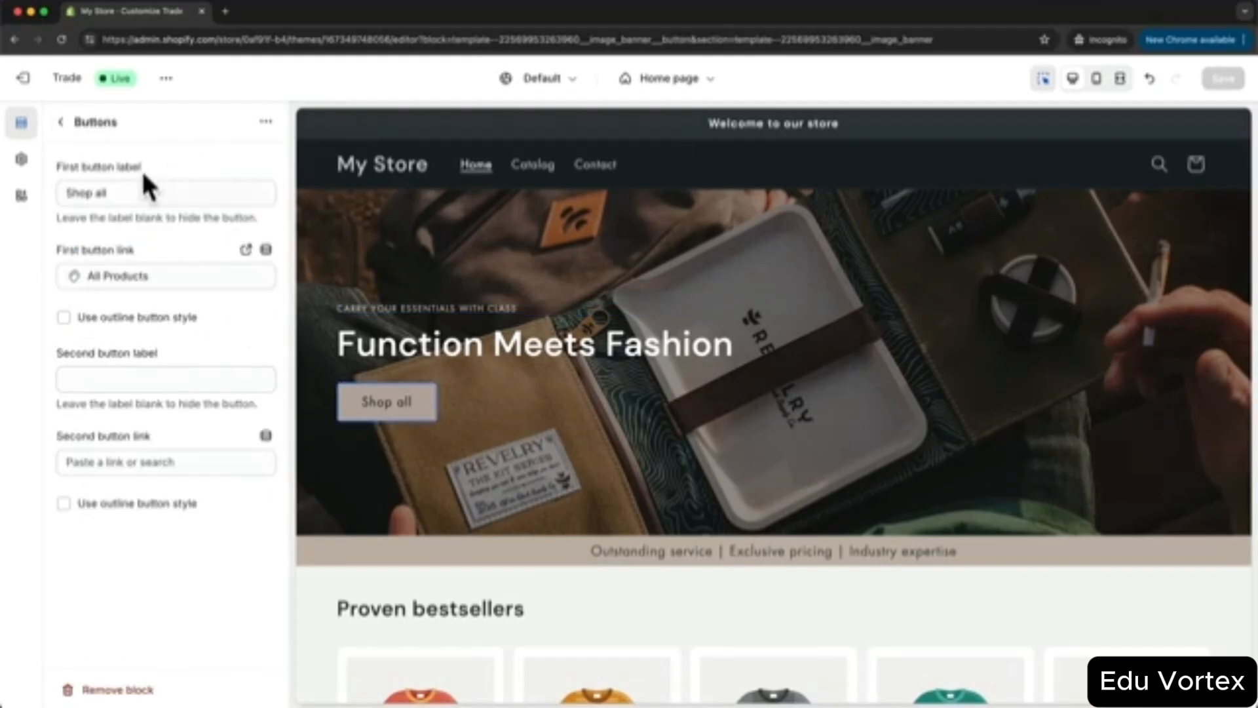
pyautogui.moveTo(94, 191); pyautogui.dragTo(136, 194)
pyautogui.press('BackSpace')
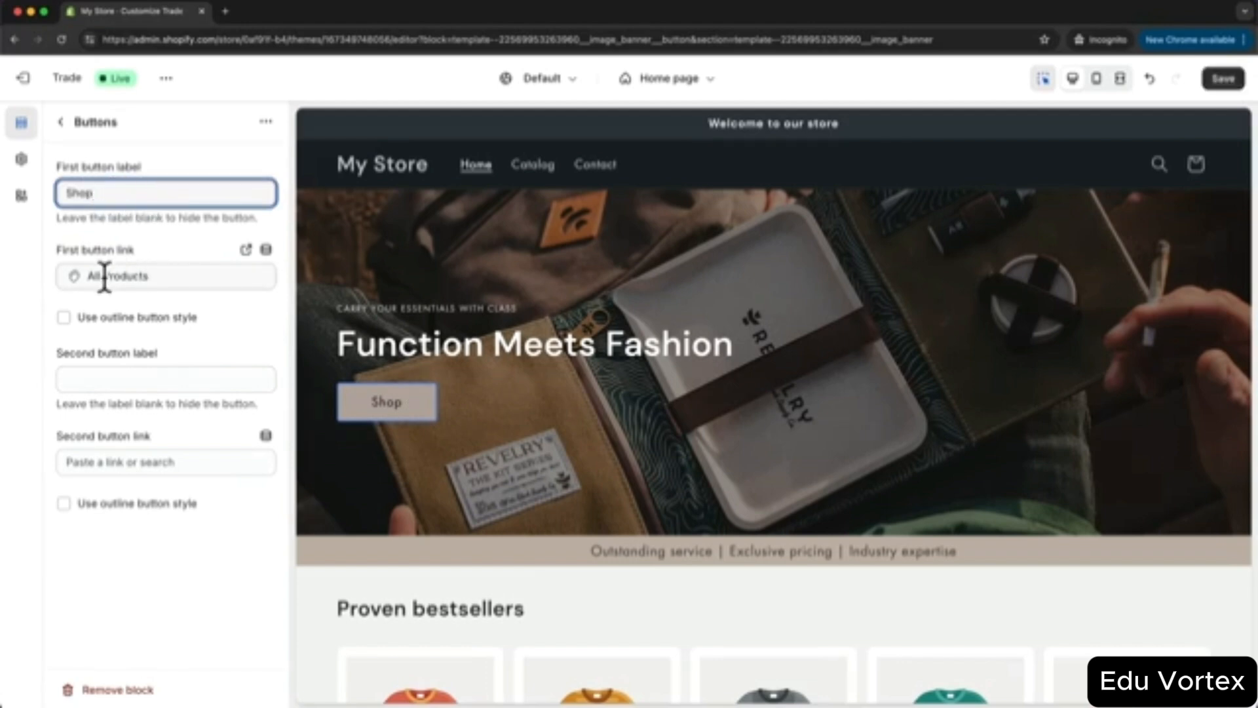
pyautogui.click(105, 275)
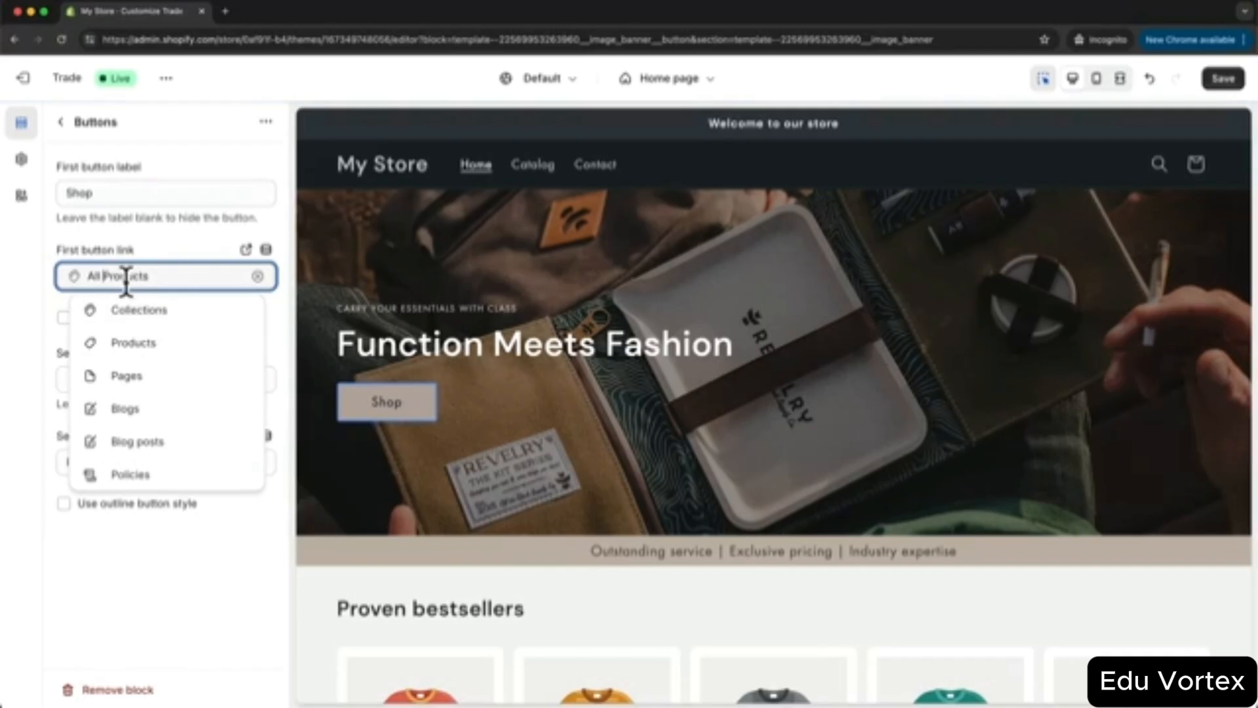
pyautogui.click(152, 251)
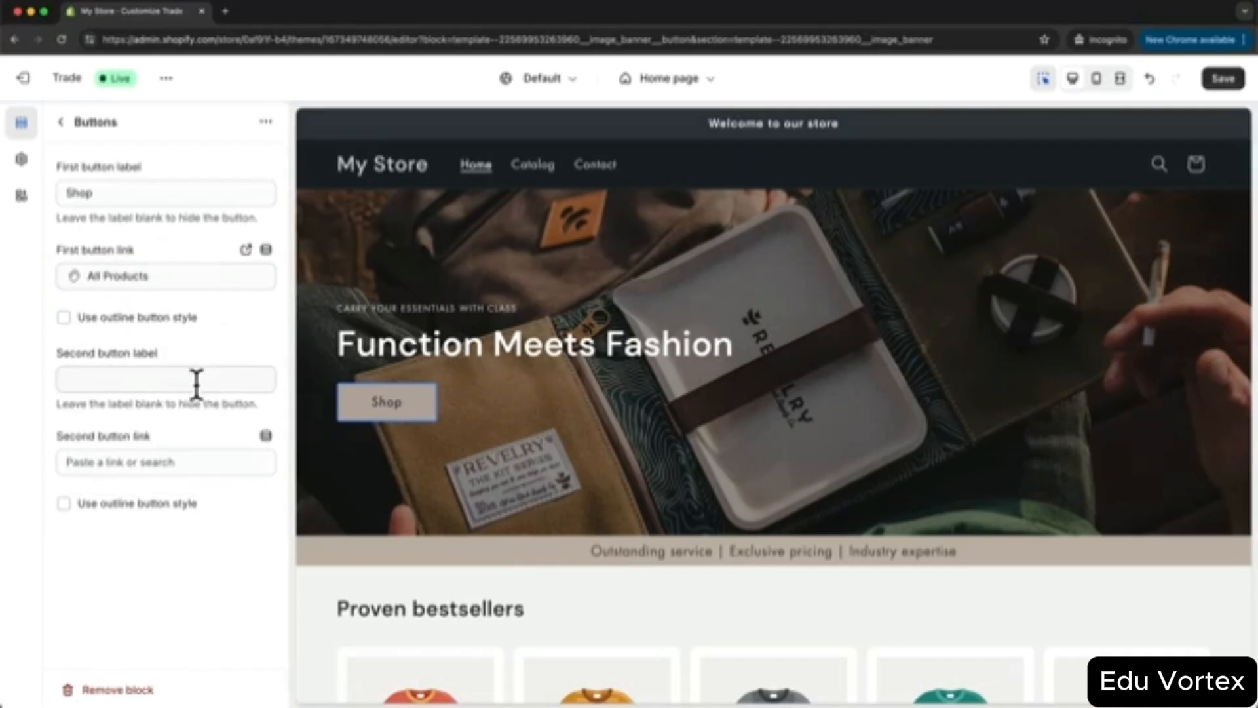
# - Clear the briefly entered second button label 'Men' so only one button remains
pyautogui.click(127, 370)
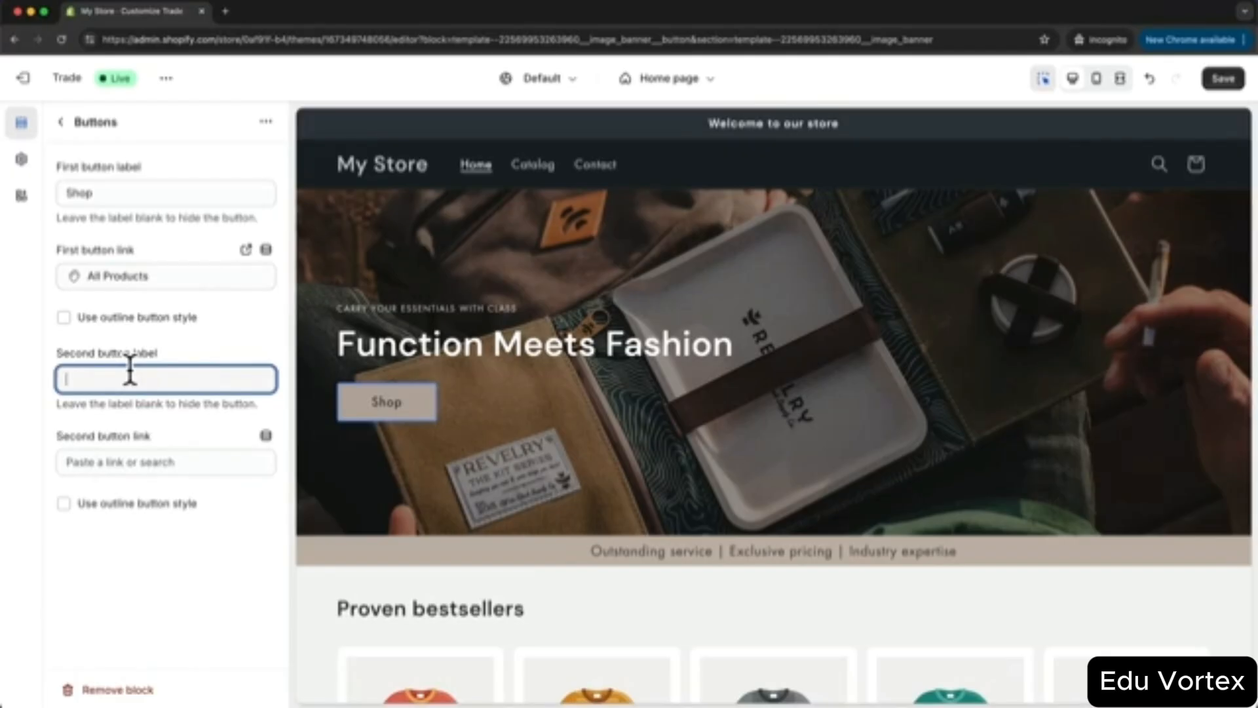
pyautogui.write('Men')
pyautogui.press('BackSpace')
pyautogui.write('n')
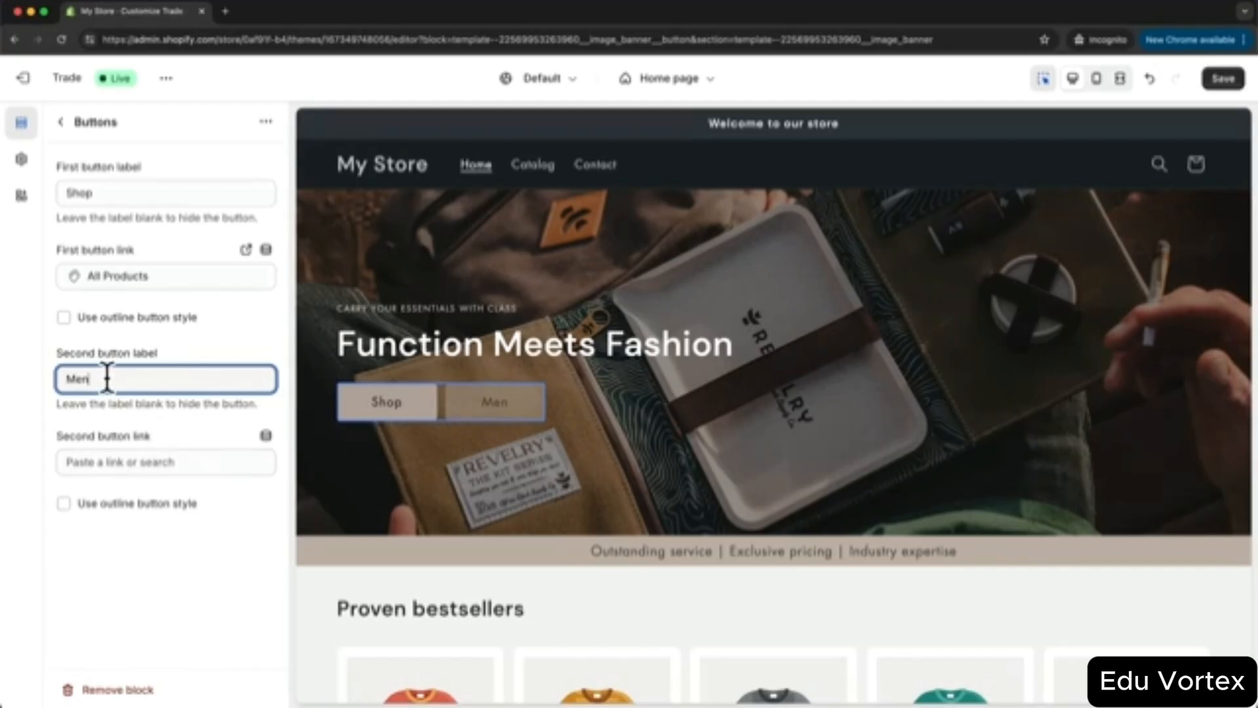
pyautogui.moveTo(112, 380); pyautogui.dragTo(58, 379)
pyautogui.press('BackSpace')
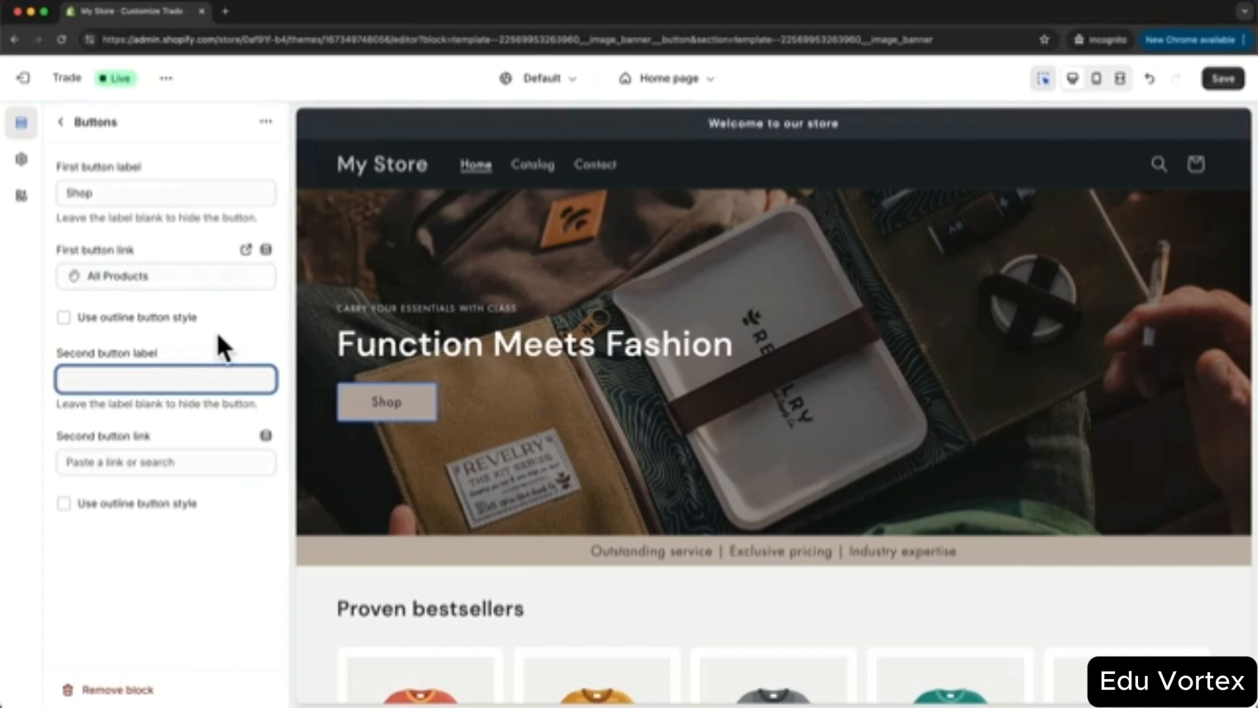
pyautogui.click(232, 576)
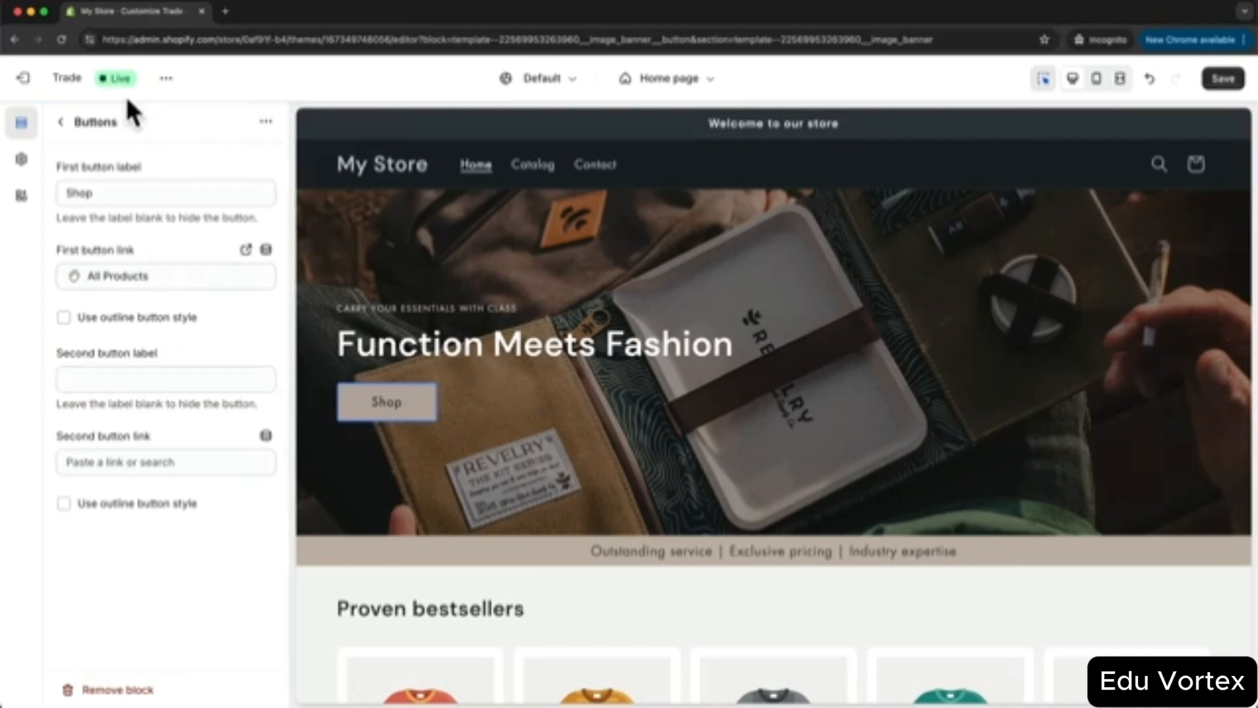
pyautogui.click(61, 123)
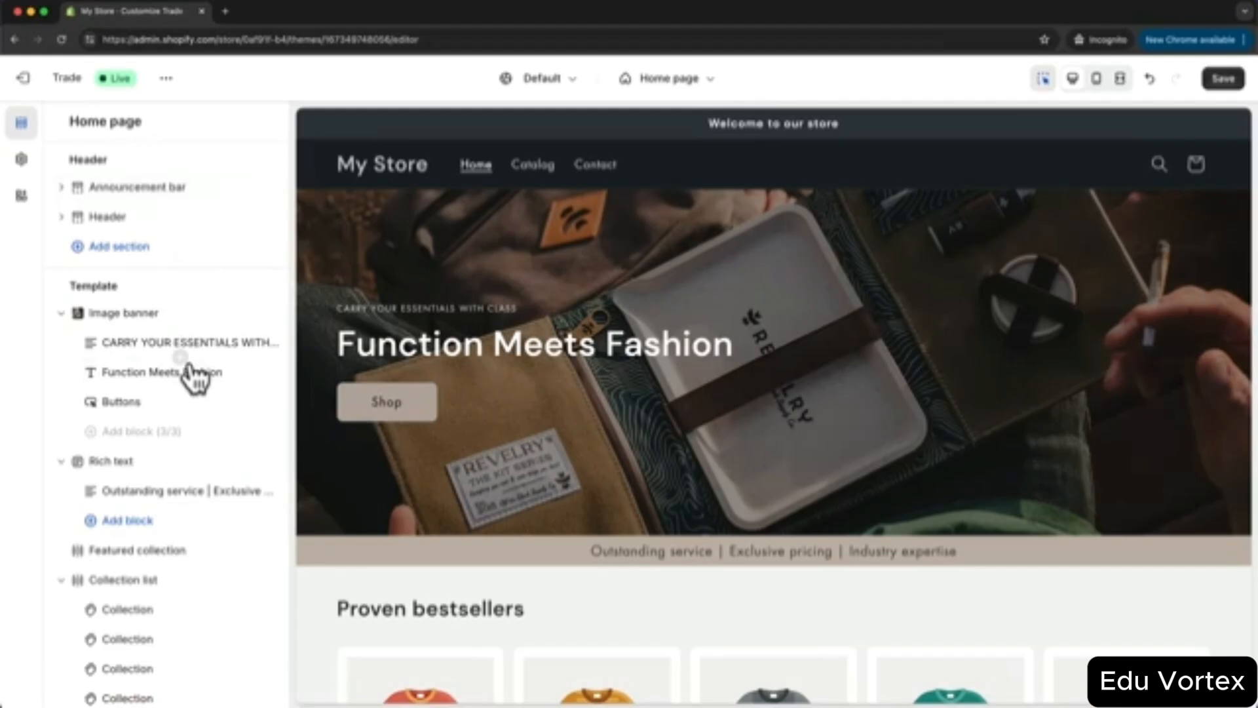
pyautogui.scroll(-2, 157, 465)
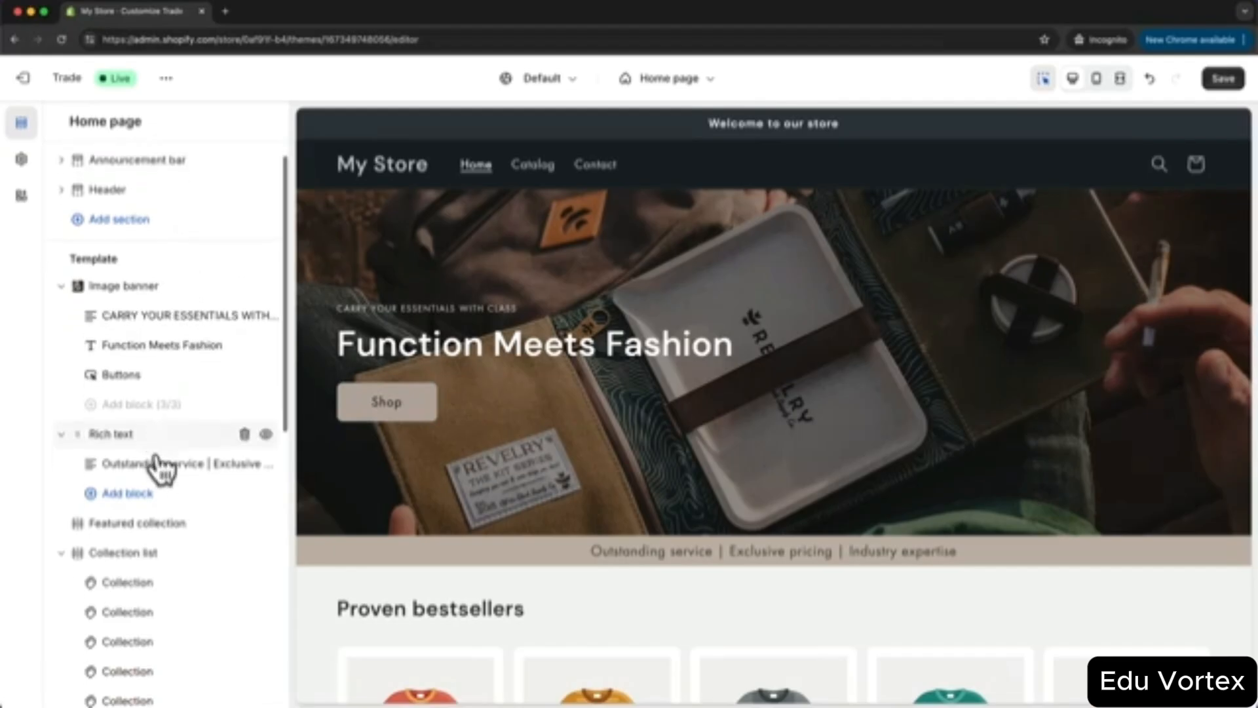
# - Replace the Rich text section's tagline with 'QUALITY | SUSTAINABILITY | INDIVIDUALITY'
pyautogui.click(128, 421)
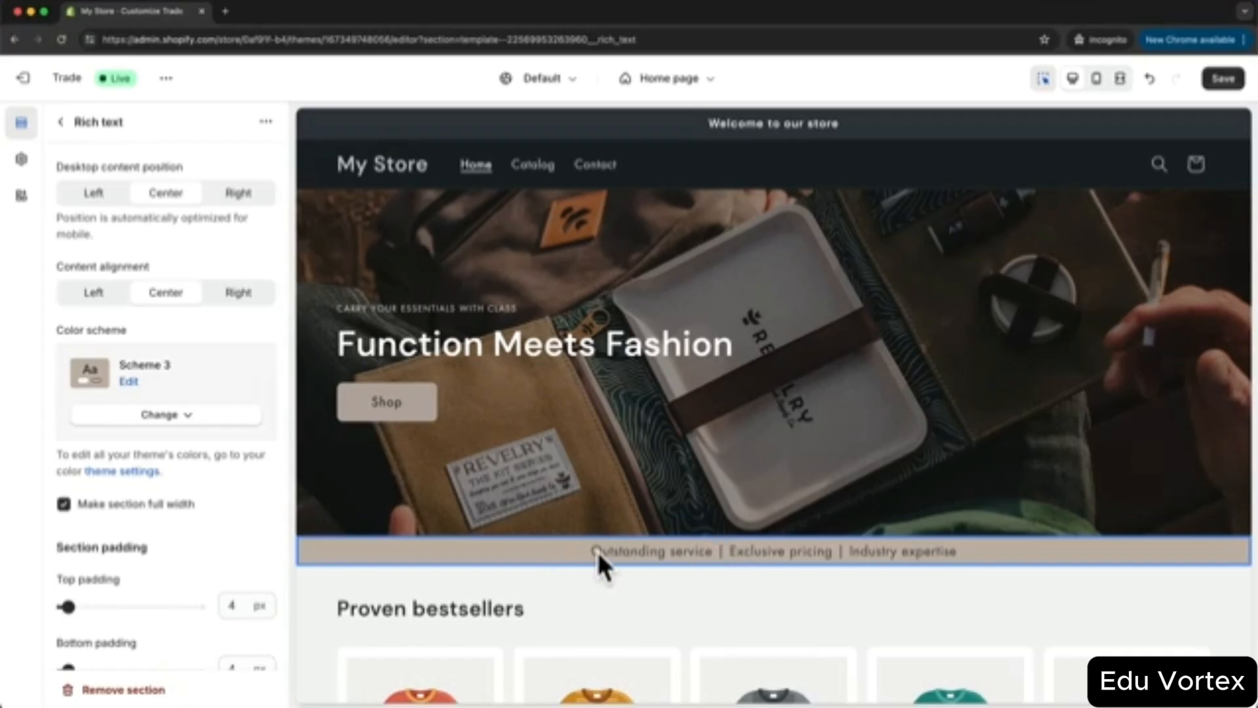
pyautogui.click(631, 553)
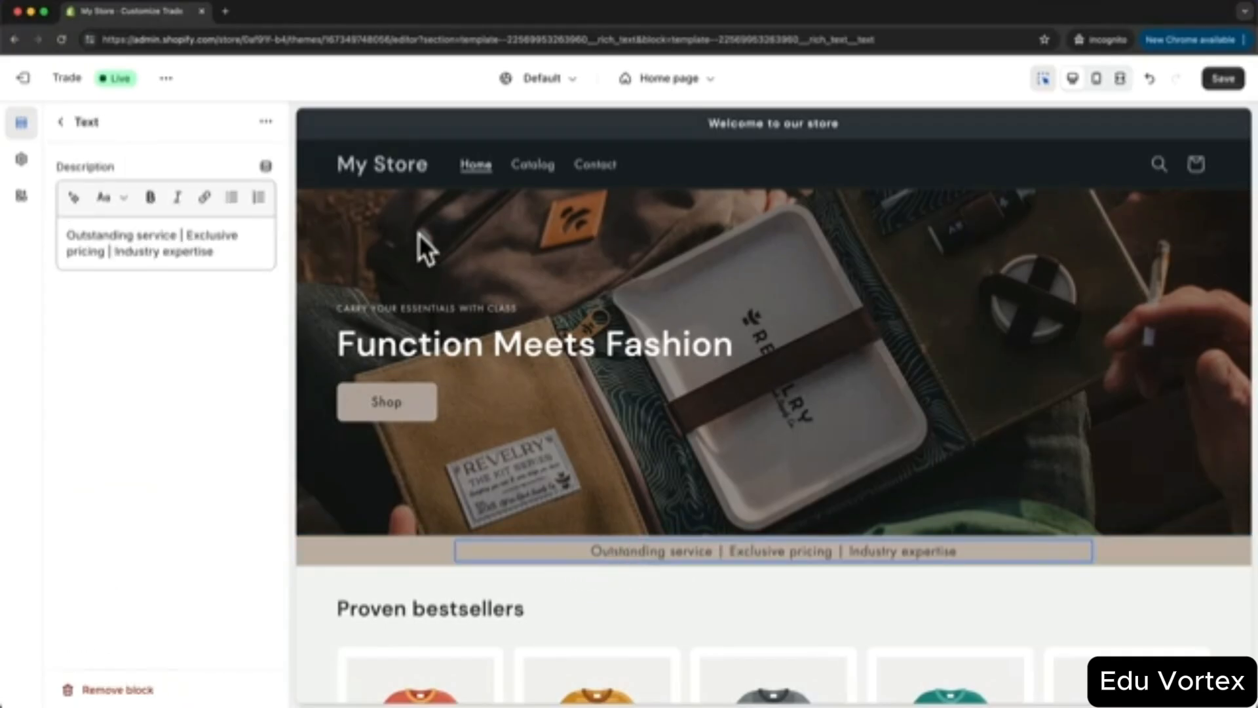
pyautogui.moveTo(220, 251); pyautogui.dragTo(69, 236)
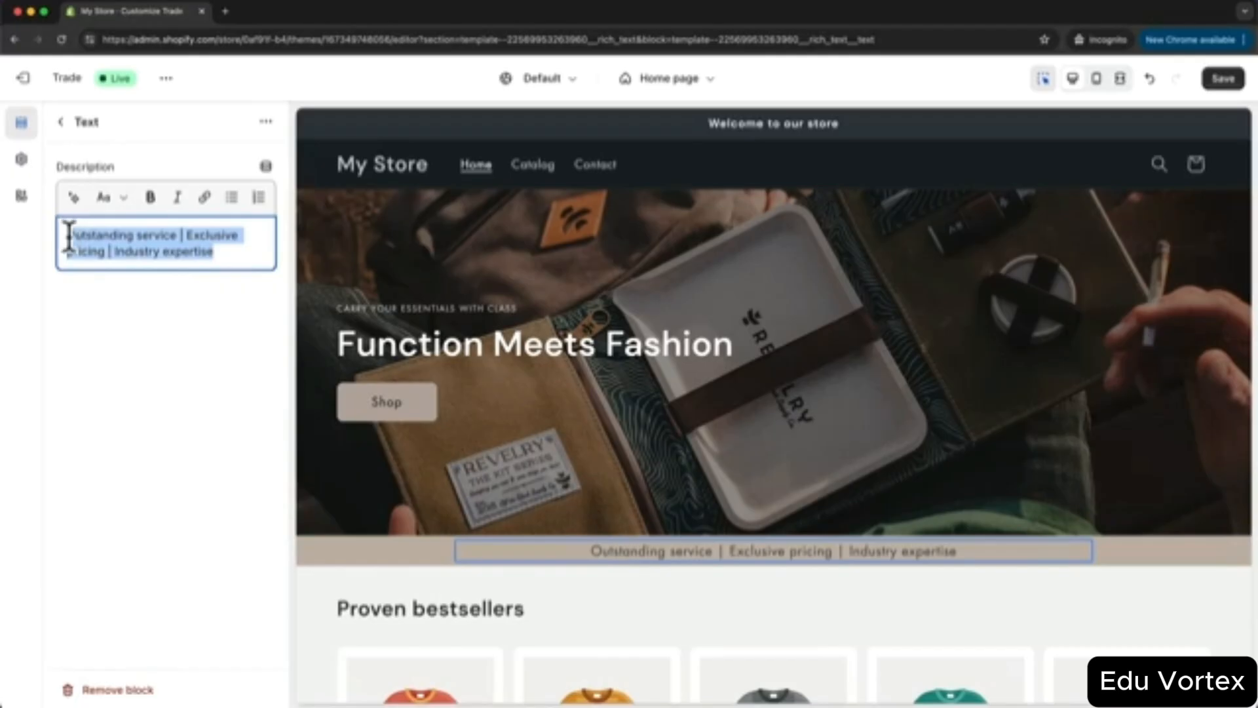
pyautogui.write('QUALITY | SUSTAINABILITY | INDIVIDUALITY')
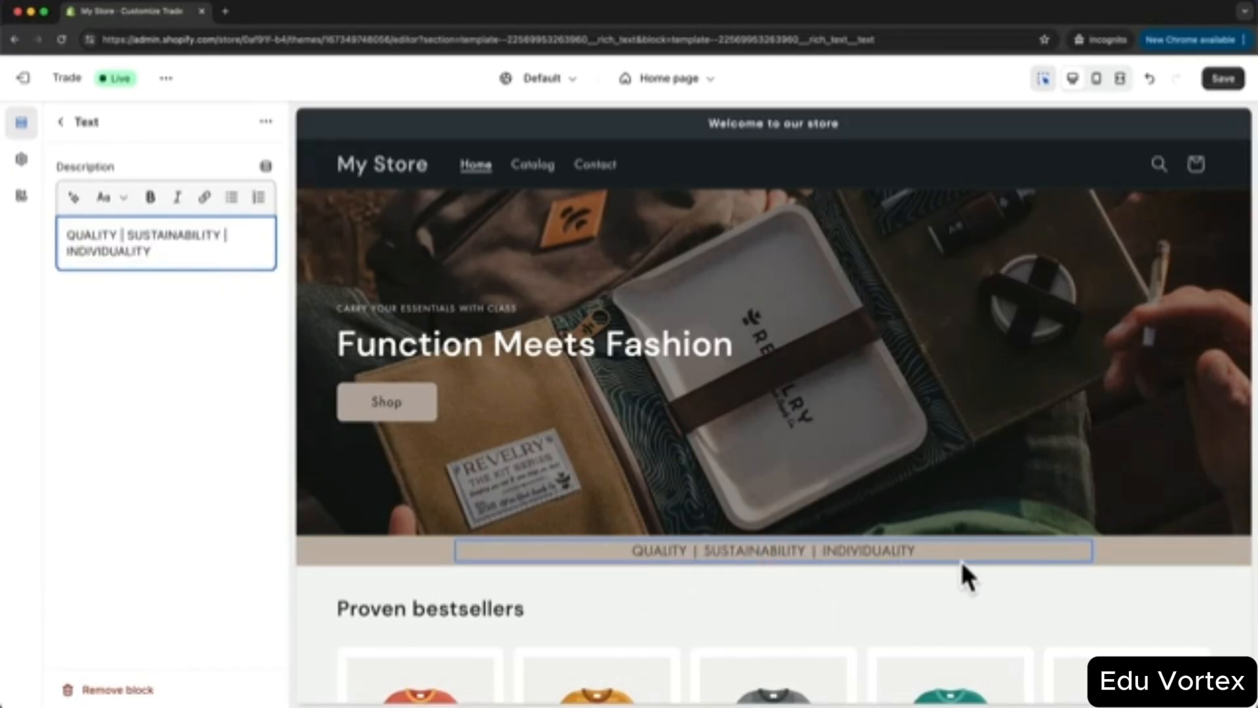
pyautogui.click(60, 122)
pyautogui.scroll(-5, 683, 434)
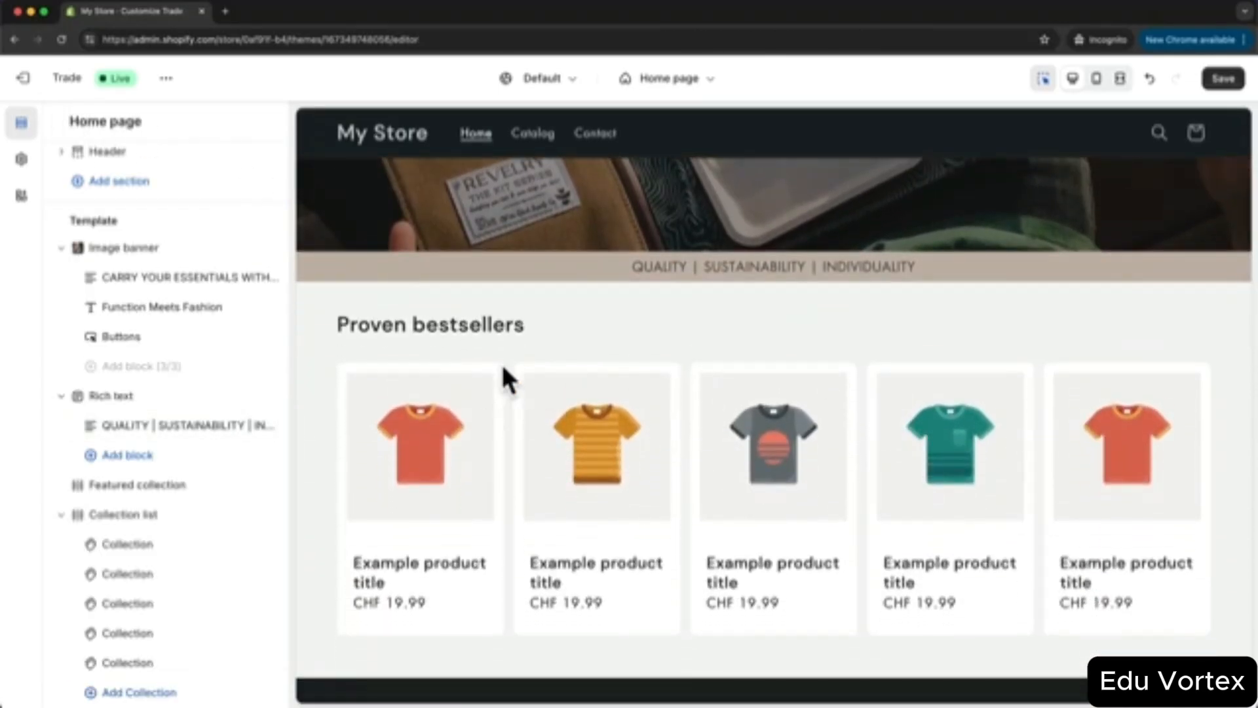
# - Open the Proven bestsellers featured collection settings and save the home page edits
pyautogui.scroll(-1, 152, 484)
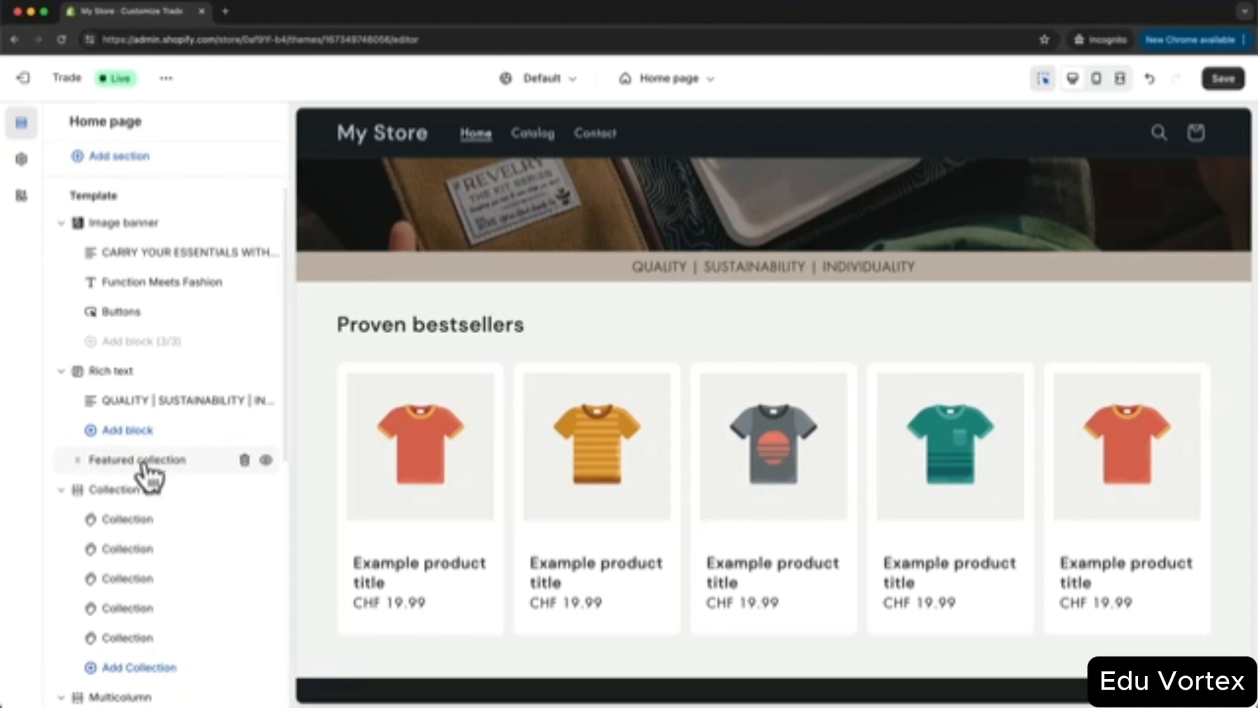
pyautogui.click(150, 463)
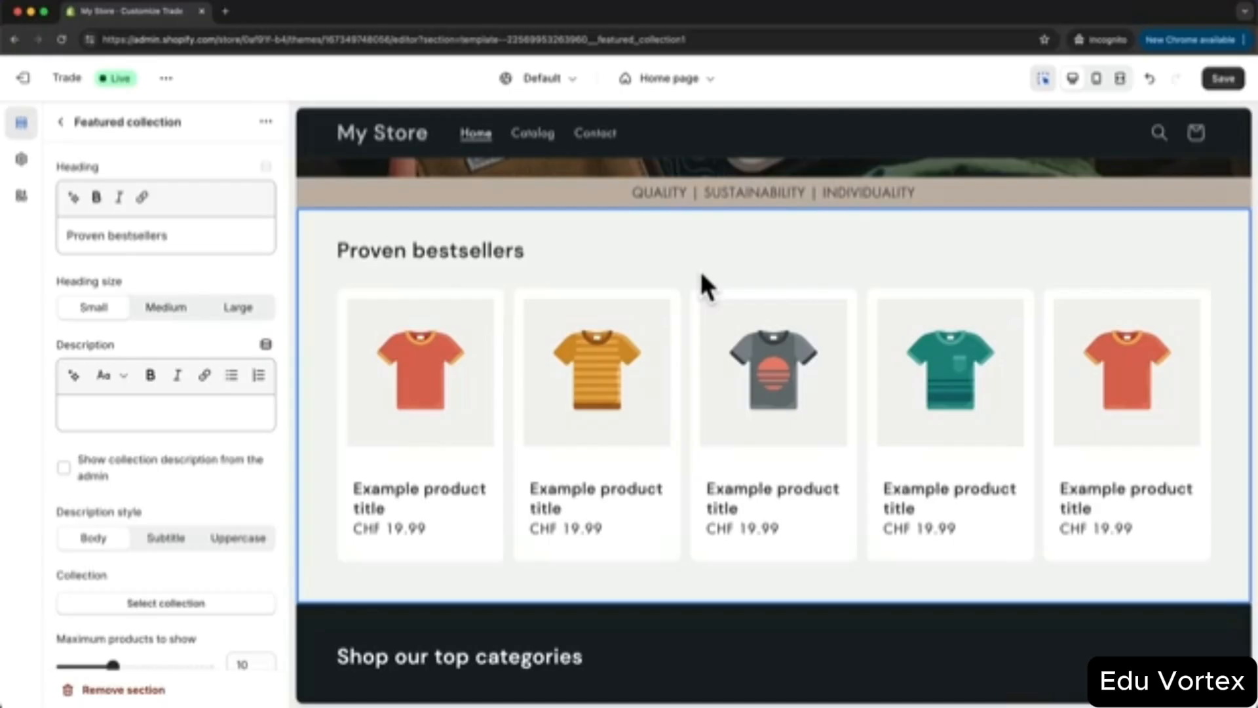
pyautogui.click(1221, 81)
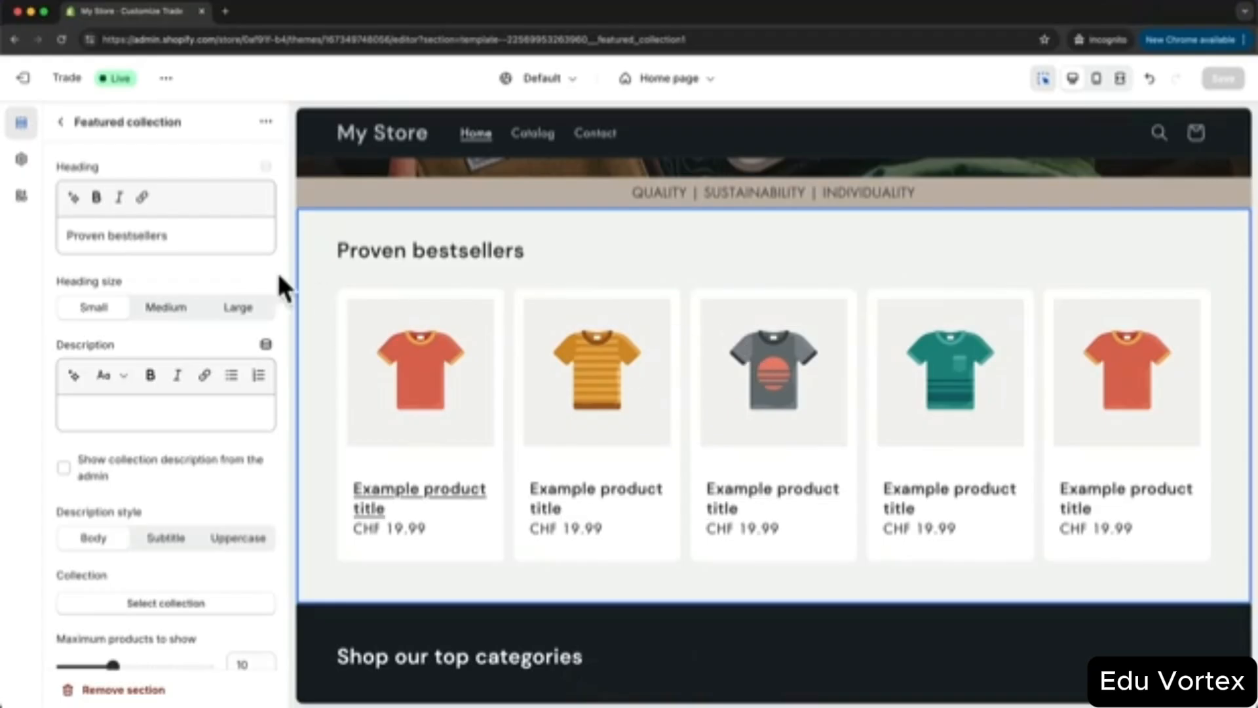
# - Open the store admin in a new tab and go to its empty Products page
pyautogui.rightClick(29, 77)
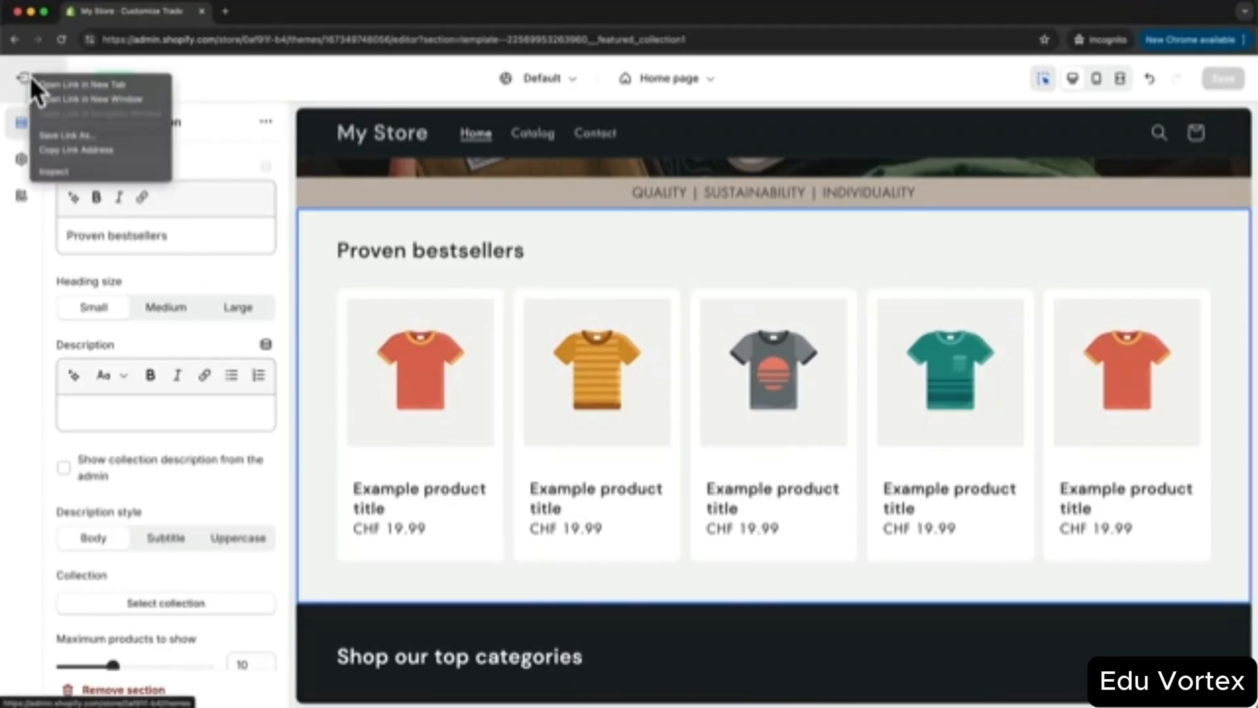
pyautogui.click(64, 83)
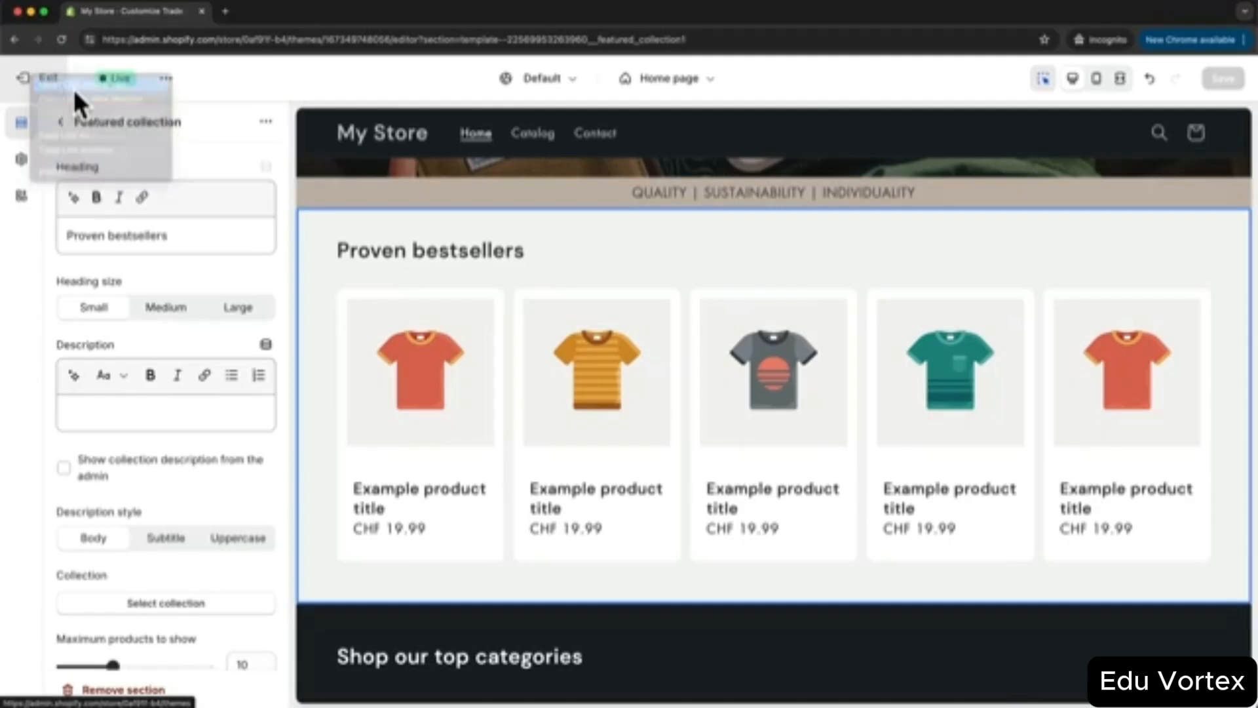
pyautogui.moveTo(303, 11); pyautogui.dragTo(138, 21)
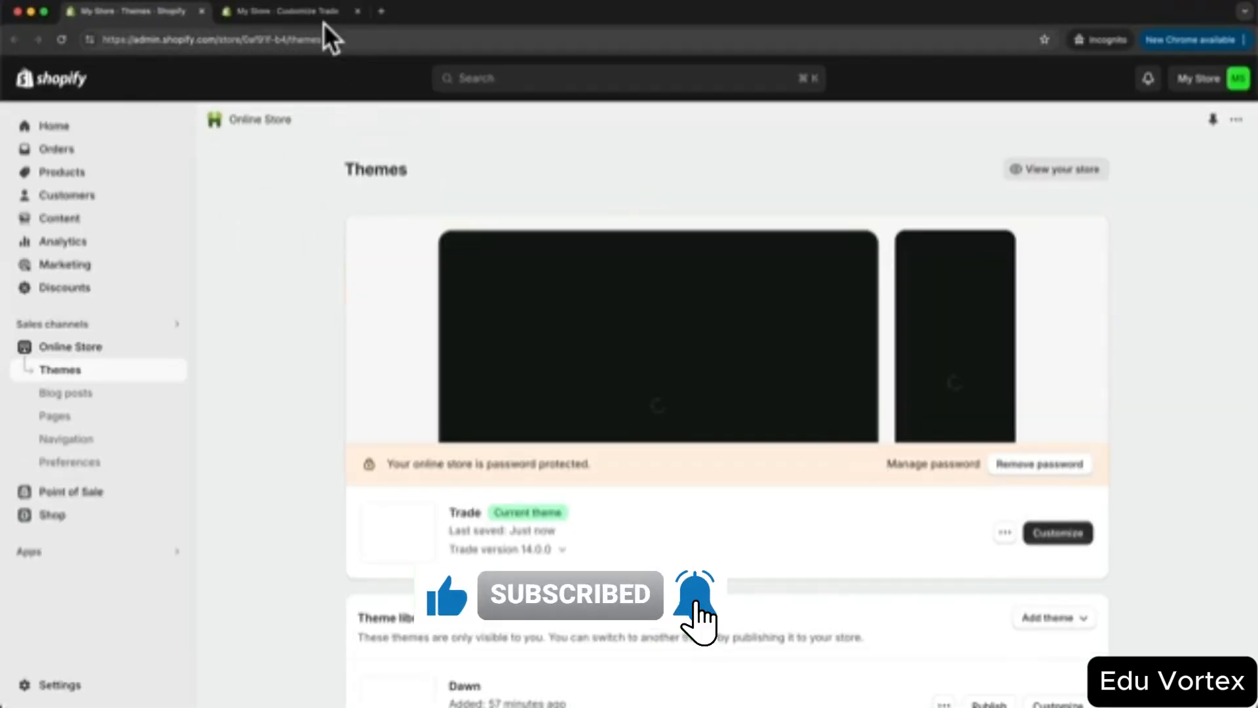
pyautogui.click(313, 13)
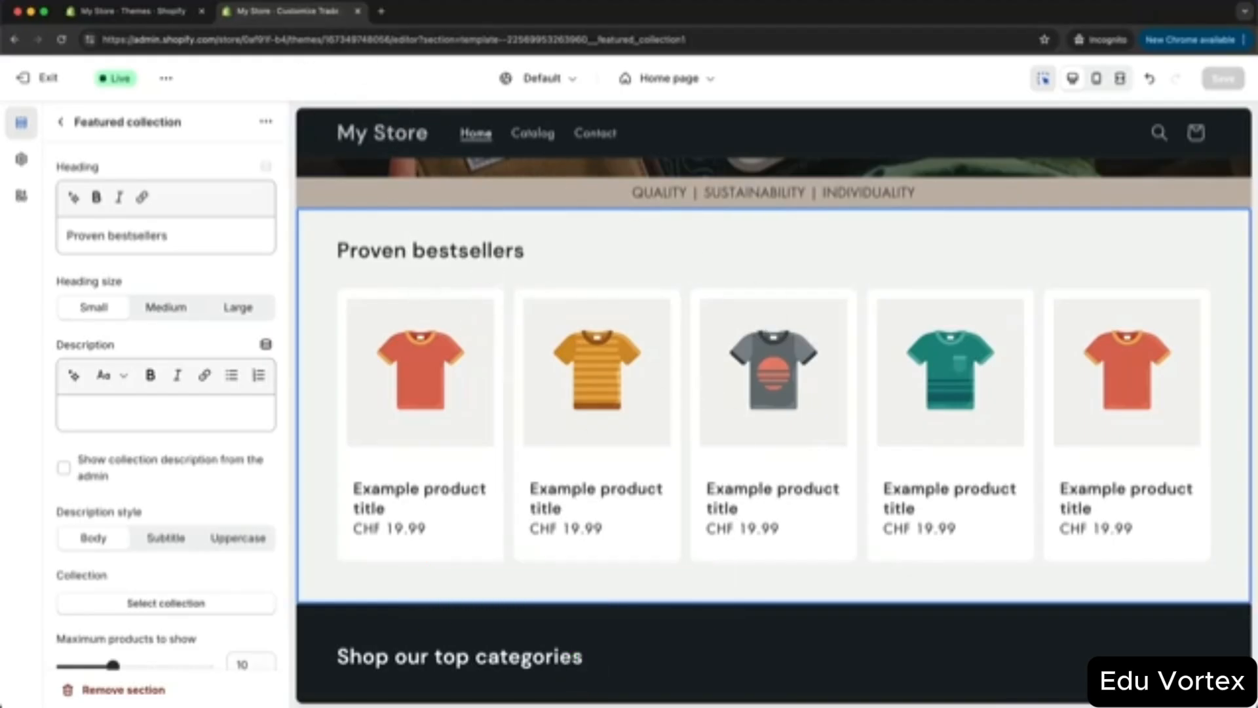
pyautogui.click(144, 10)
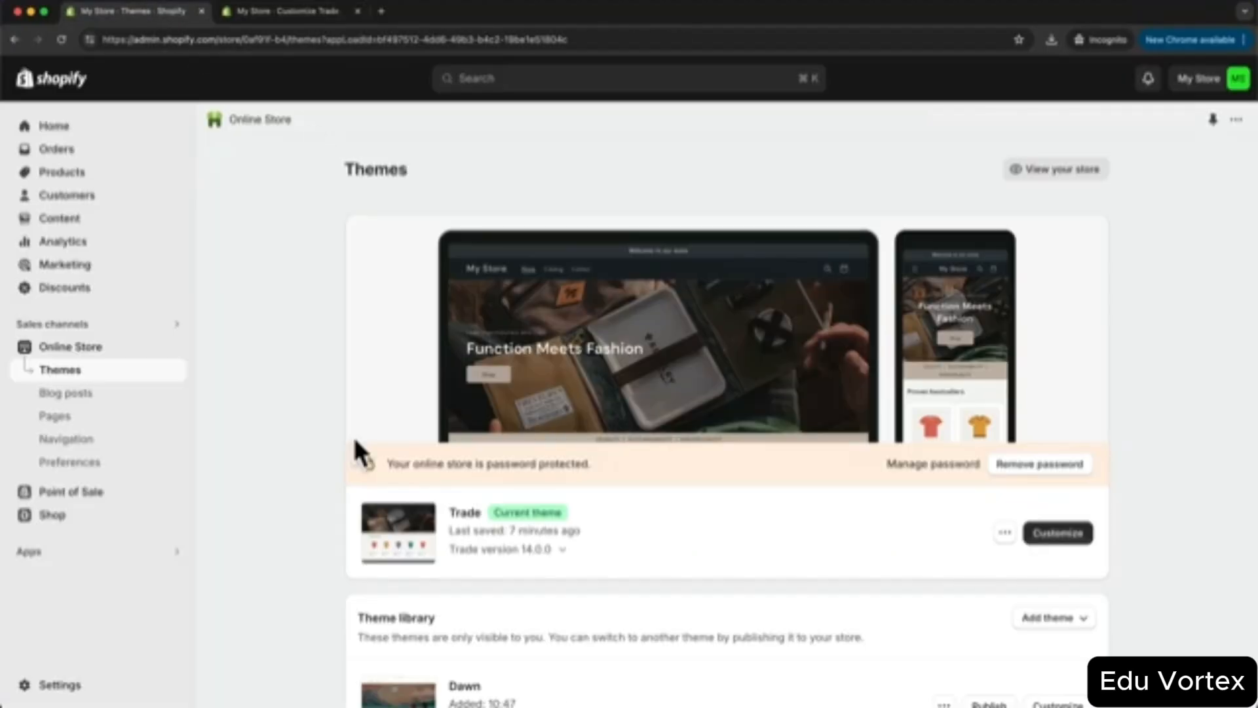
pyautogui.click(91, 175)
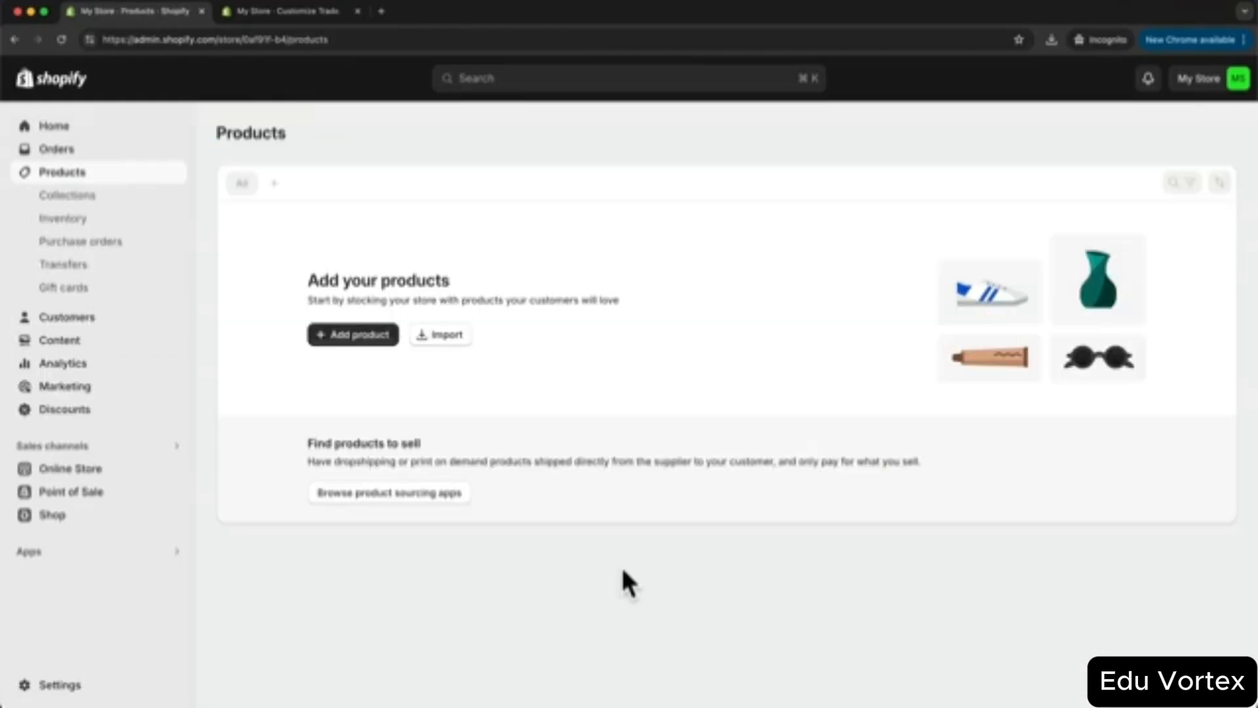
# - Create a new product titled 'THE EXPLORER' and move into its Description field
pyautogui.click(369, 339)
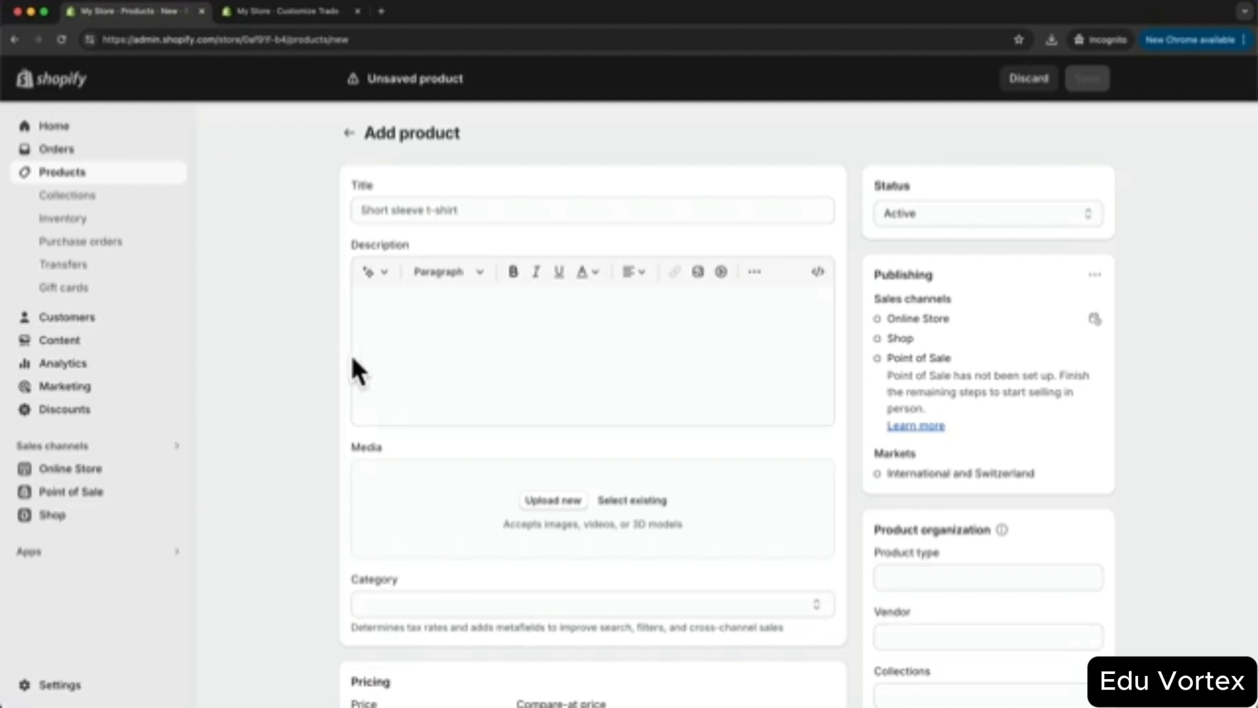
pyautogui.click(470, 213)
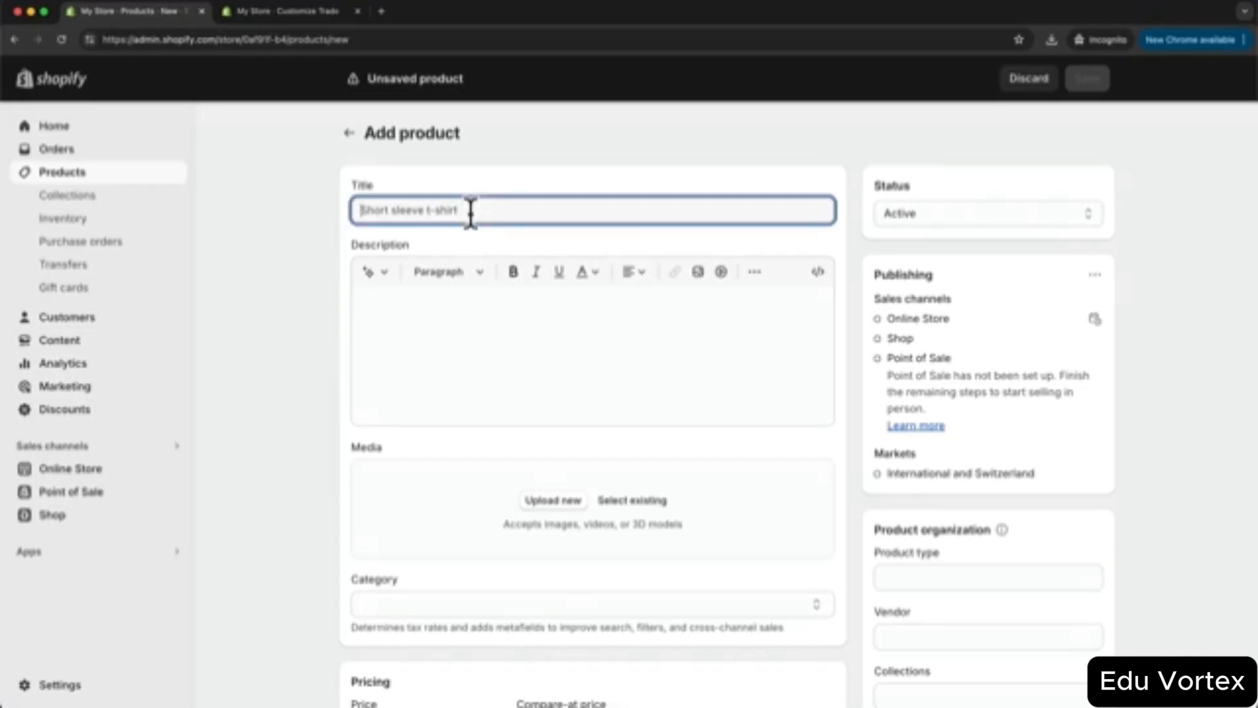
pyautogui.write('THE EXPLORER')
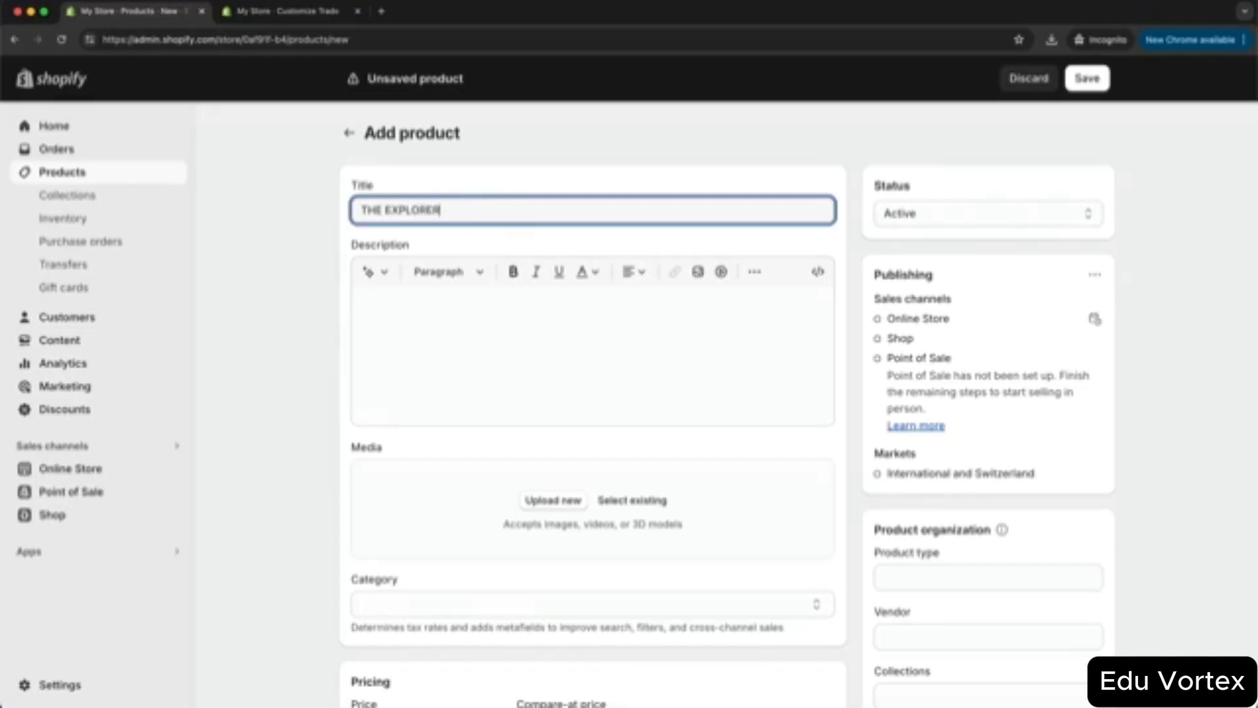
pyautogui.click(586, 308)
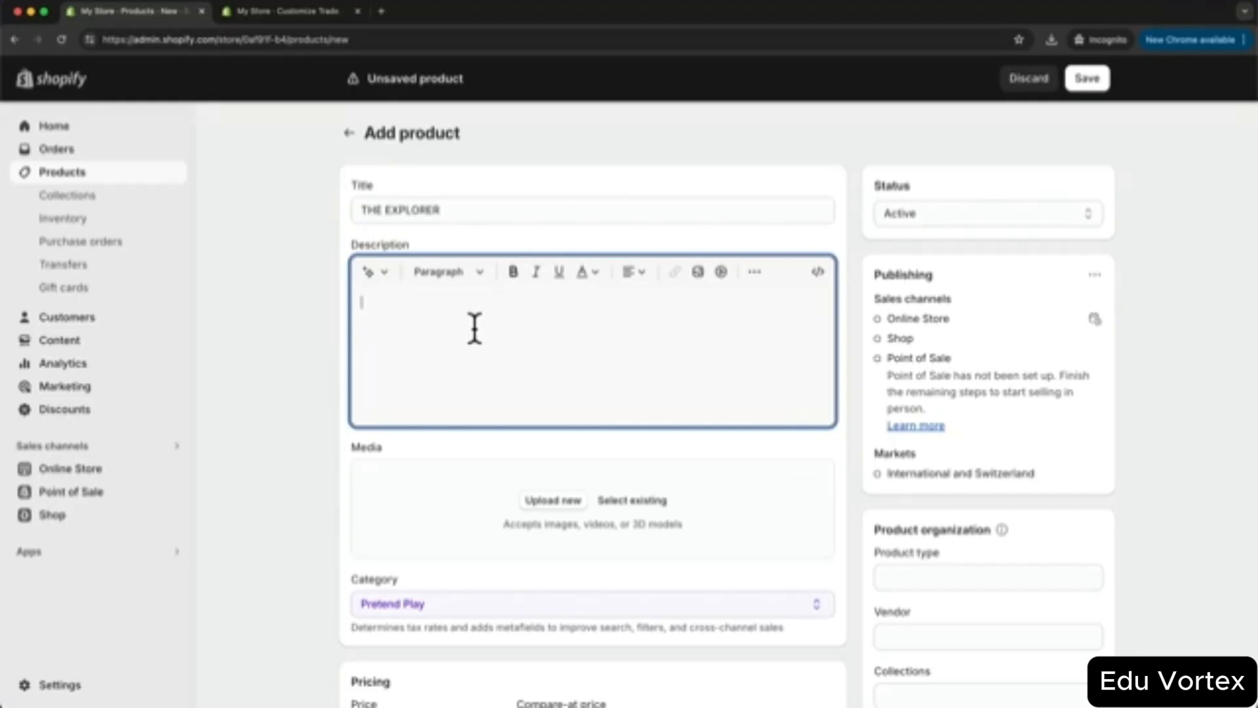
# - Generate an AI backpack description in the Expert tone and remove its blank first line
pyautogui.click(377, 273)
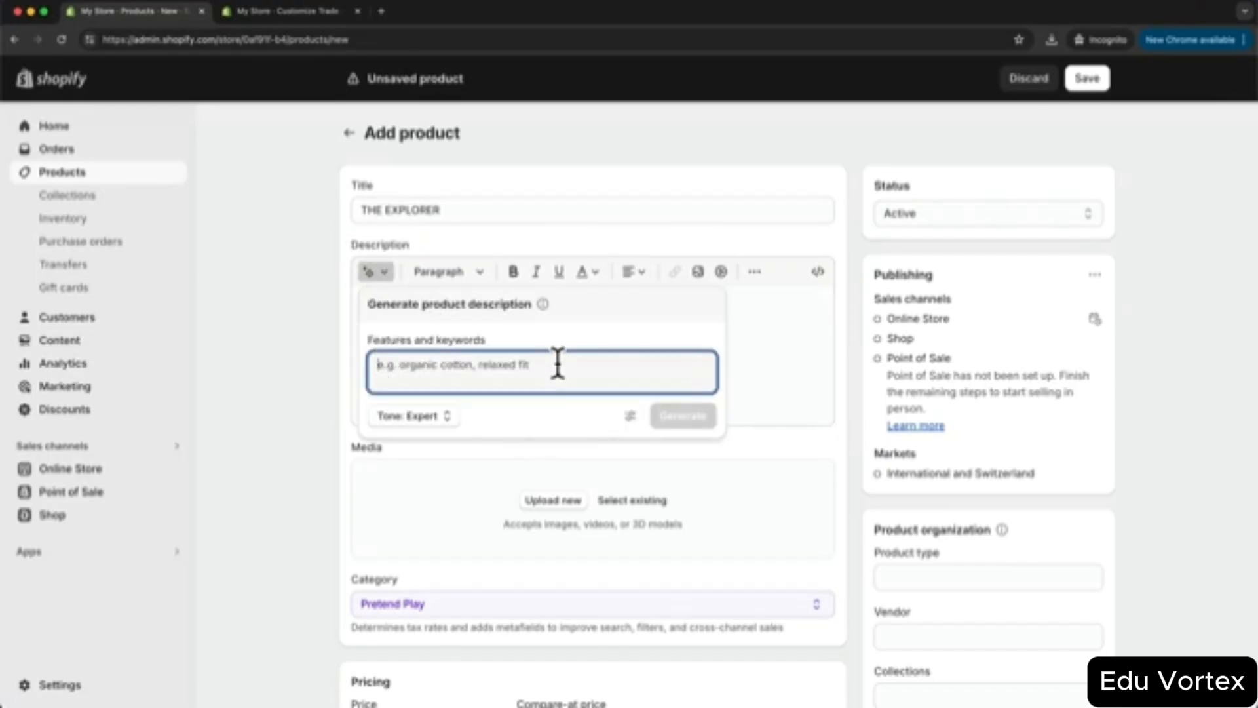
pyautogui.click(442, 419)
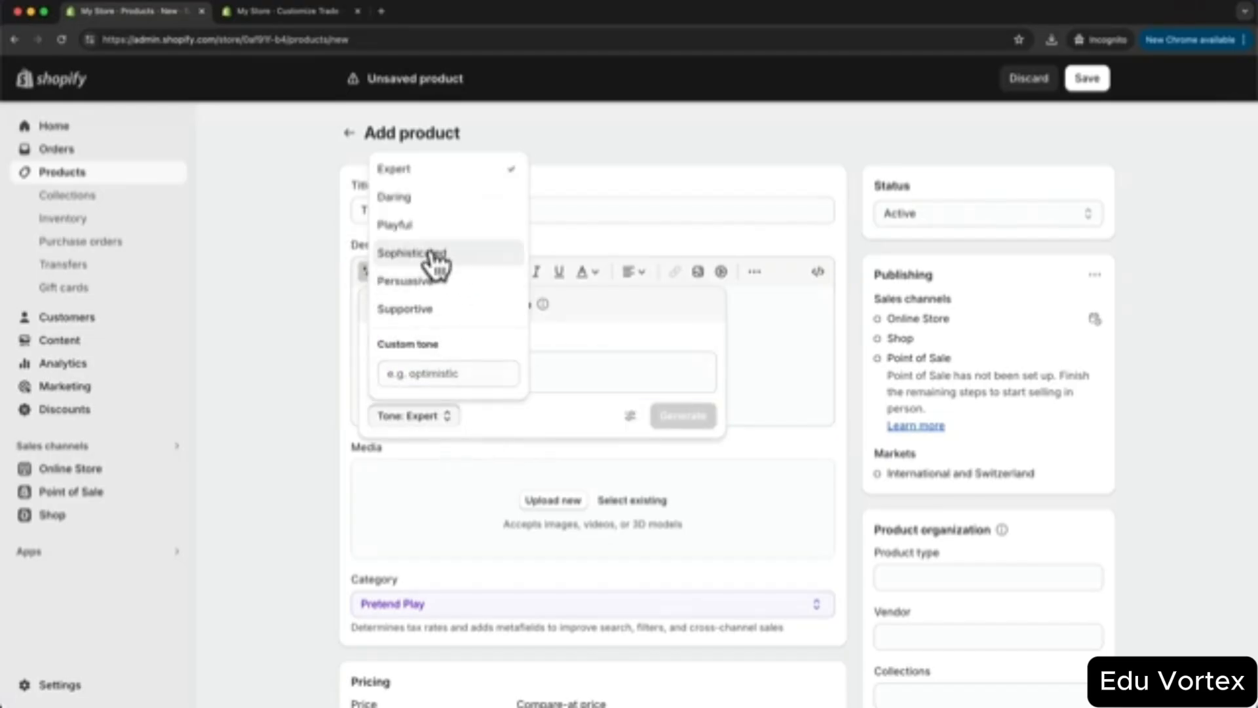
pyautogui.click(554, 412)
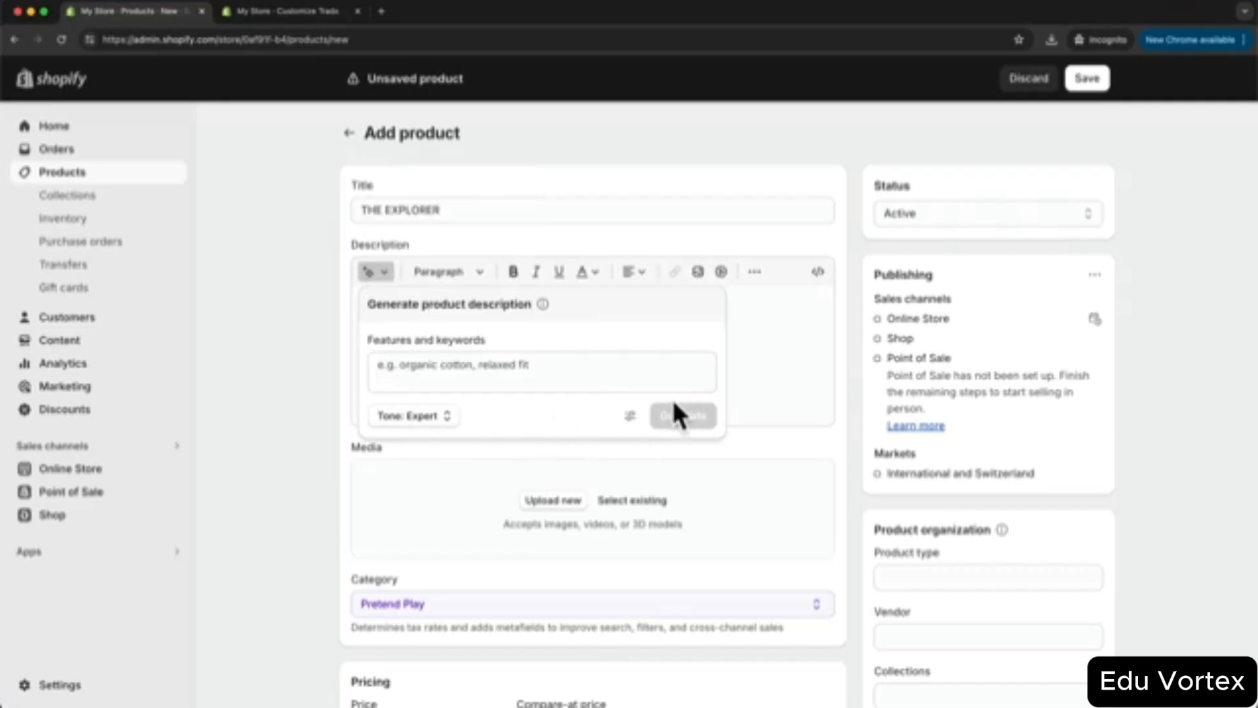
pyautogui.click(751, 372)
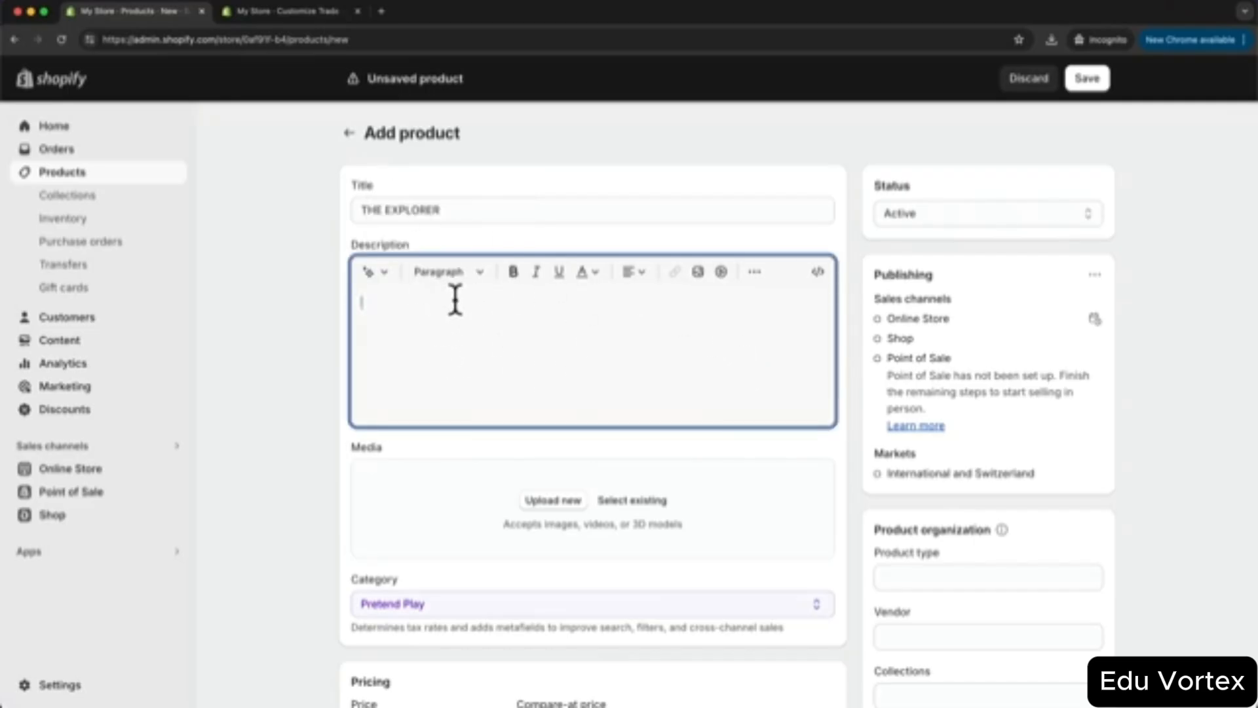
pyautogui.click(359, 331)
pyautogui.press('BackSpace')
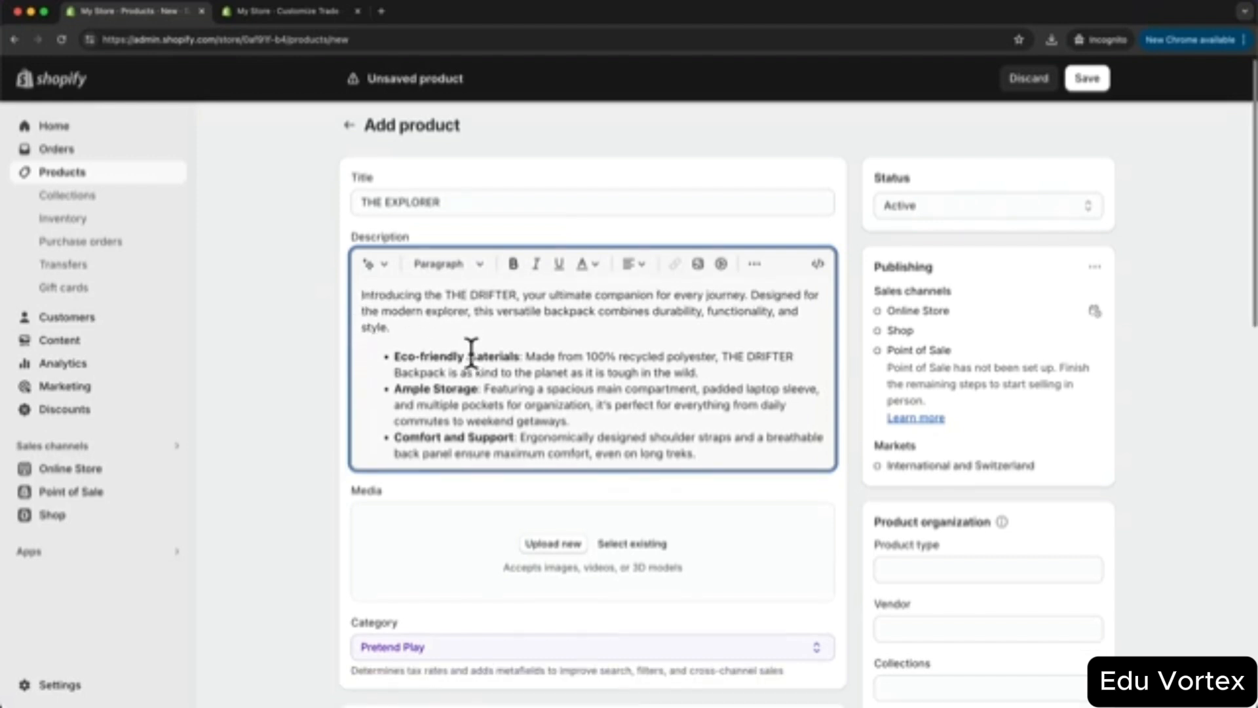
# - Upload six backpack photos, ordering the black backpack first and the navy one second
pyautogui.scroll(-3, 752, 456)
pyautogui.scroll(-1, 754, 462)
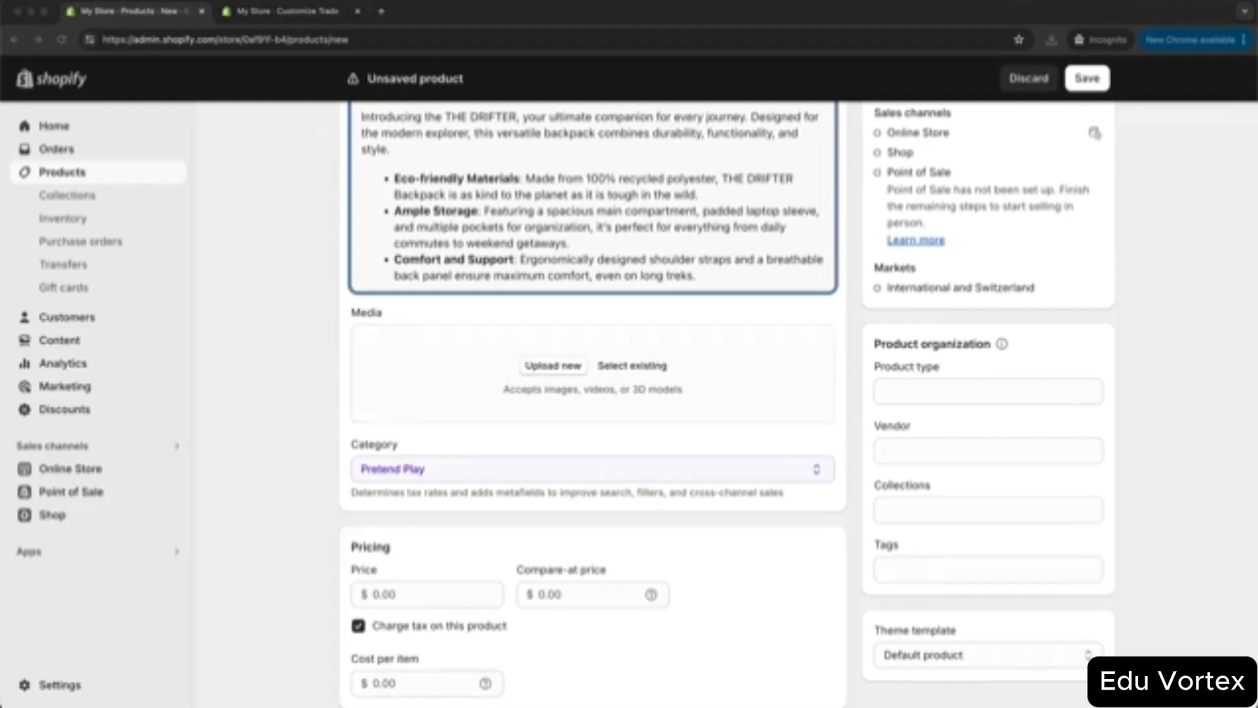
pyautogui.moveTo(682, 707); pyautogui.dragTo(699, 472)
pyautogui.moveTo(579, 381); pyautogui.dragTo(570, 380)
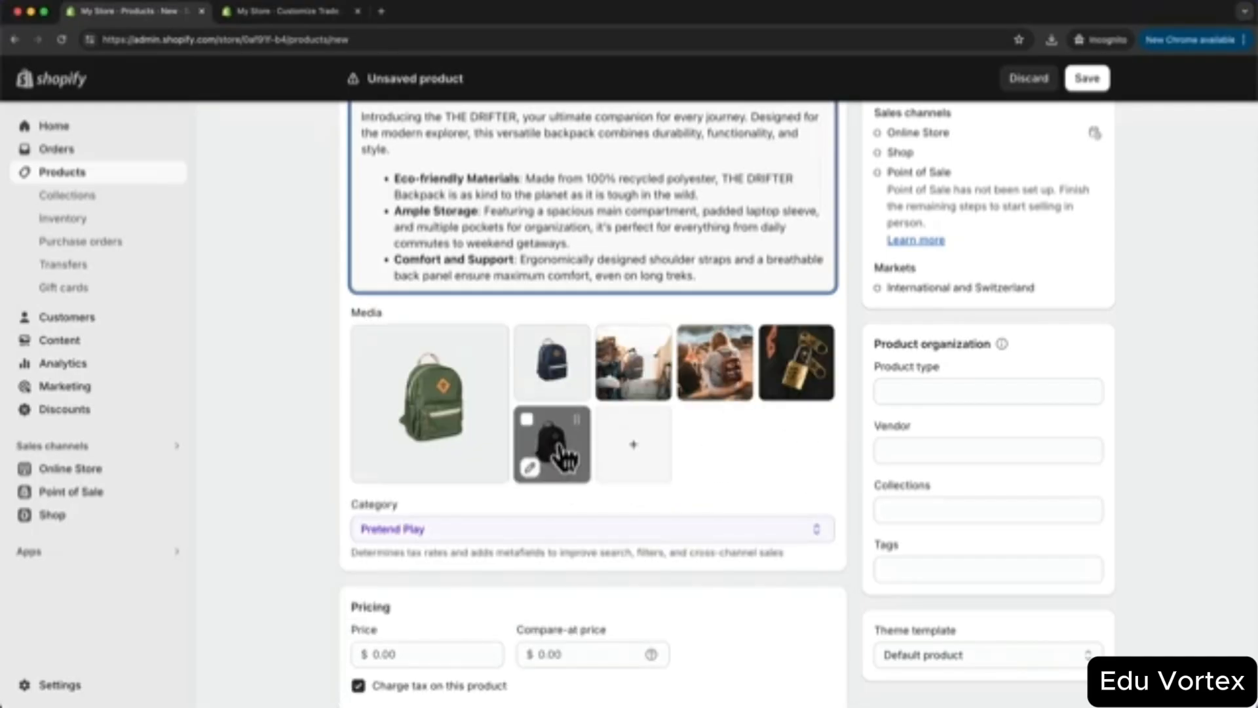
pyautogui.moveTo(556, 450); pyautogui.dragTo(432, 394)
pyautogui.moveTo(626, 380); pyautogui.dragTo(576, 365)
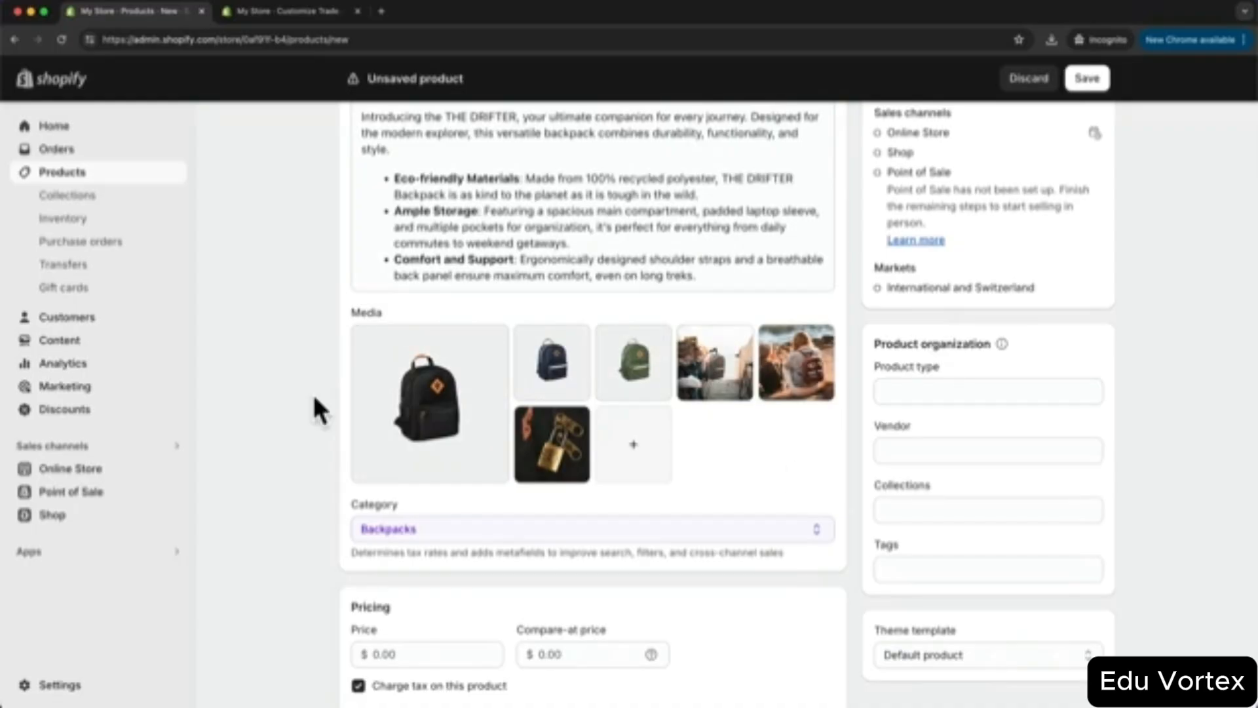
# - Set the product price to $50.00 and the compare-at price to $65.00
pyautogui.scroll(-5, 314, 397)
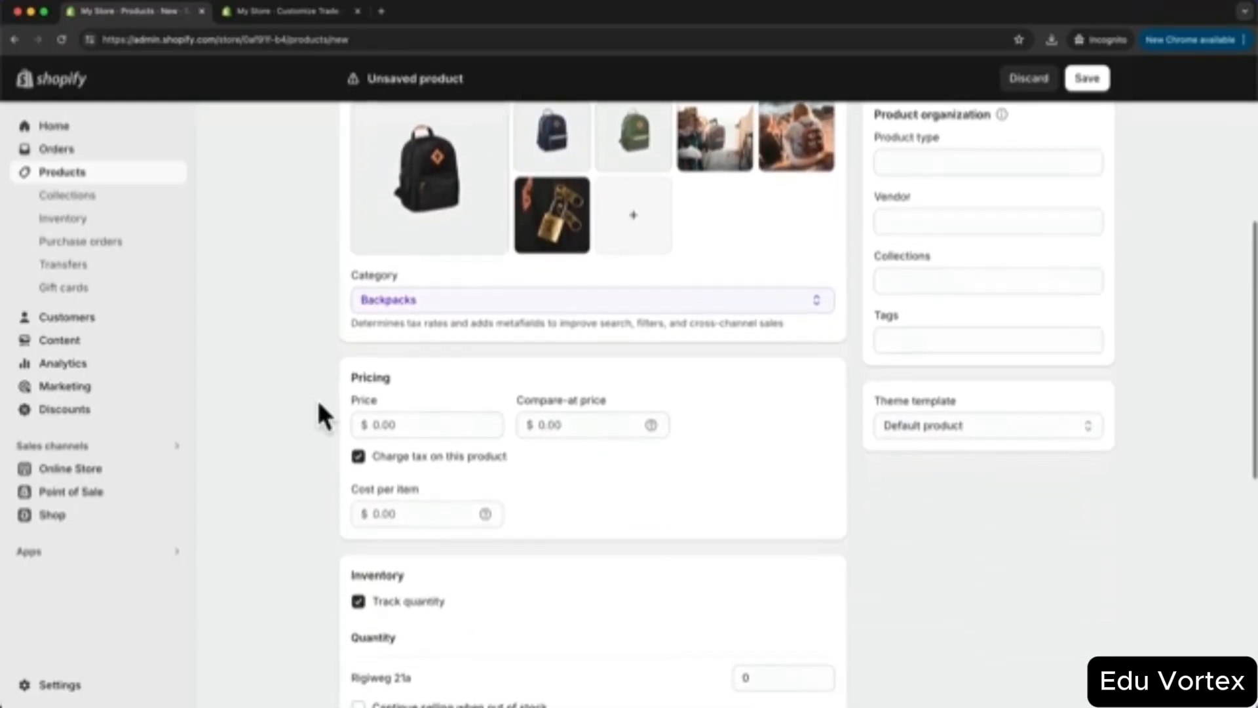
pyautogui.click(424, 427)
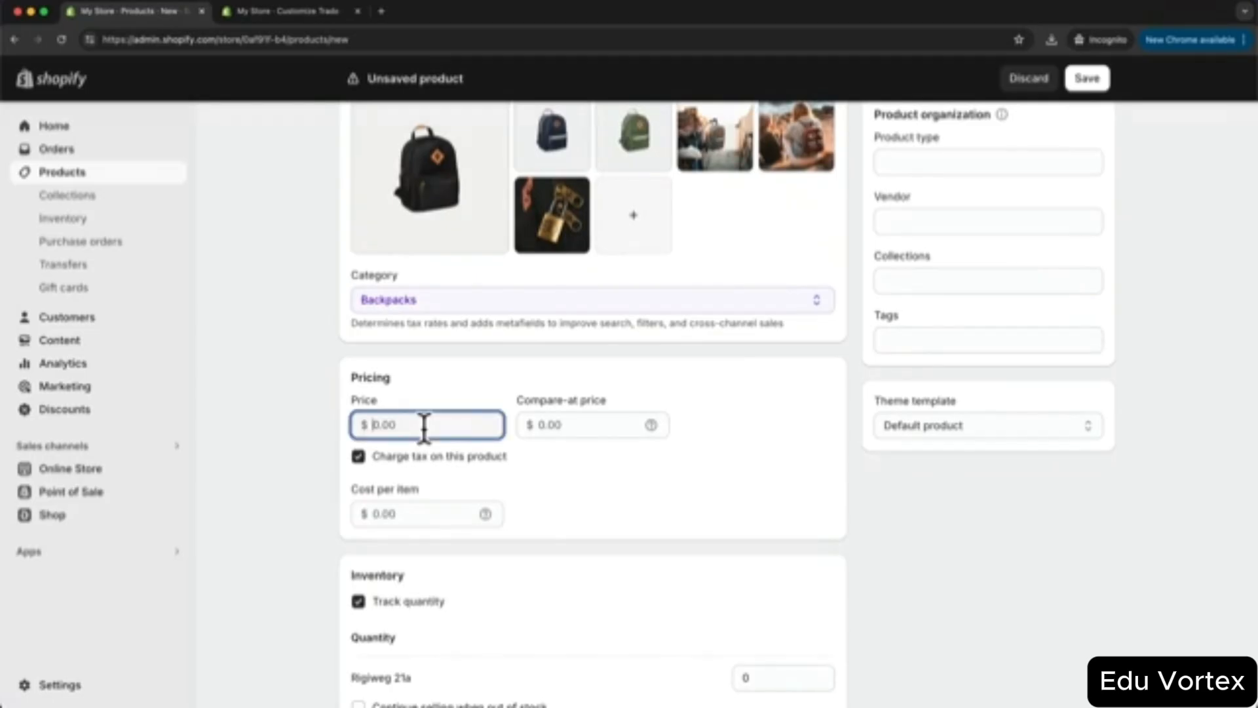
pyautogui.write('50')
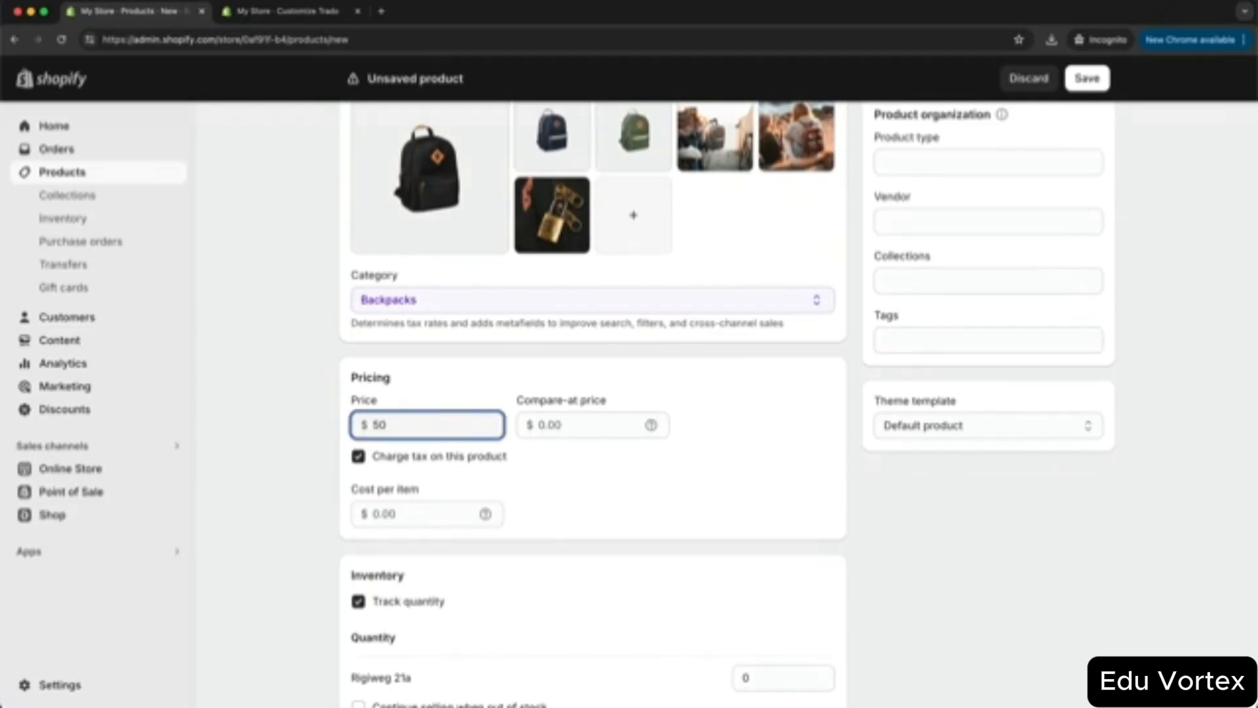
pyautogui.click(632, 498)
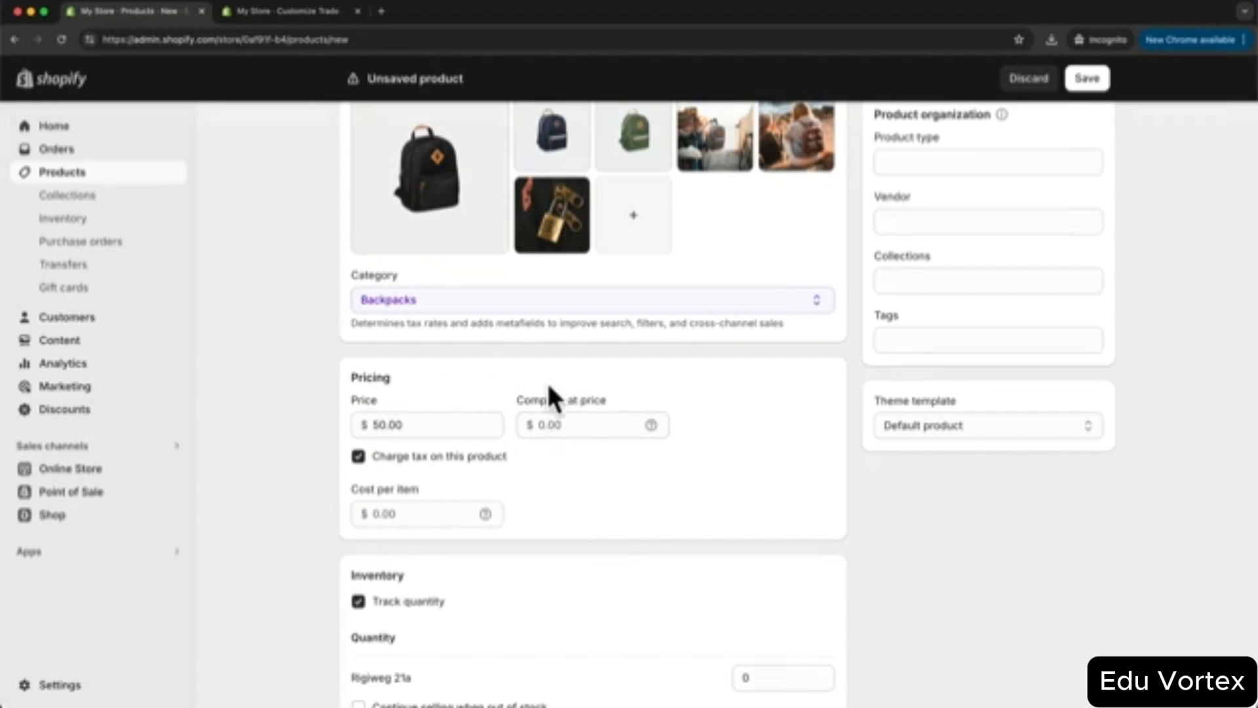
pyautogui.click(562, 425)
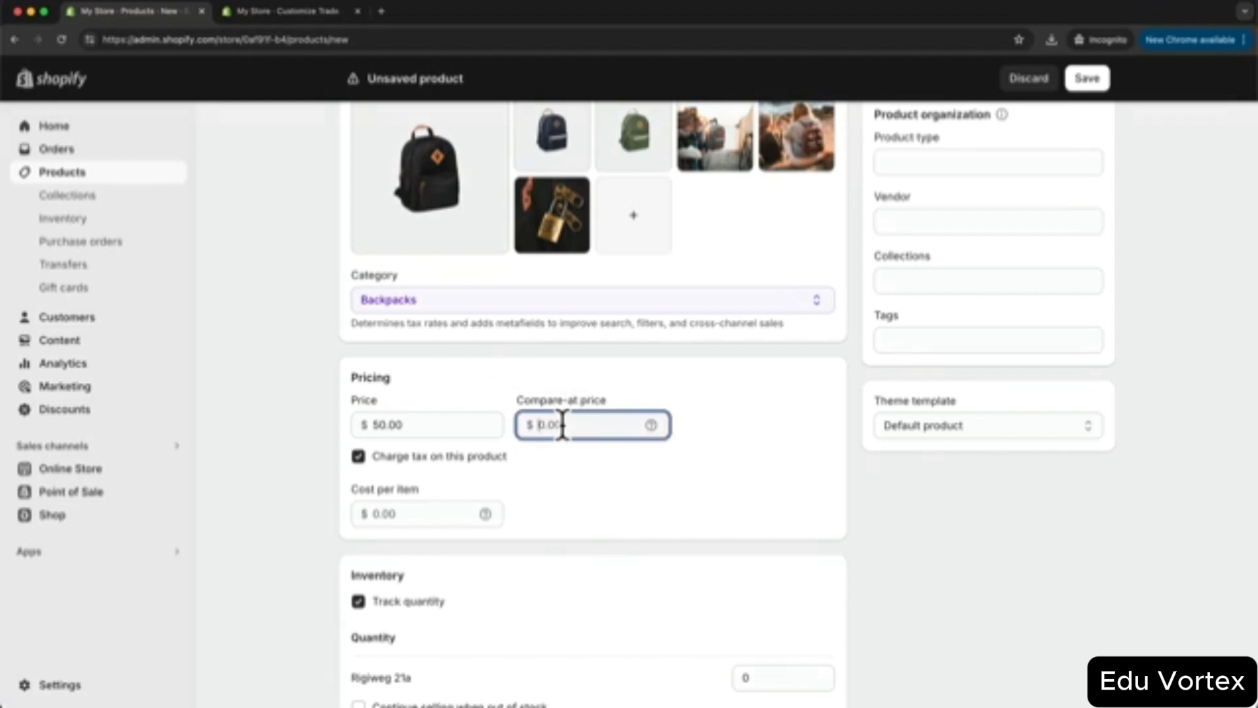
pyautogui.write('65')
pyautogui.click(548, 443)
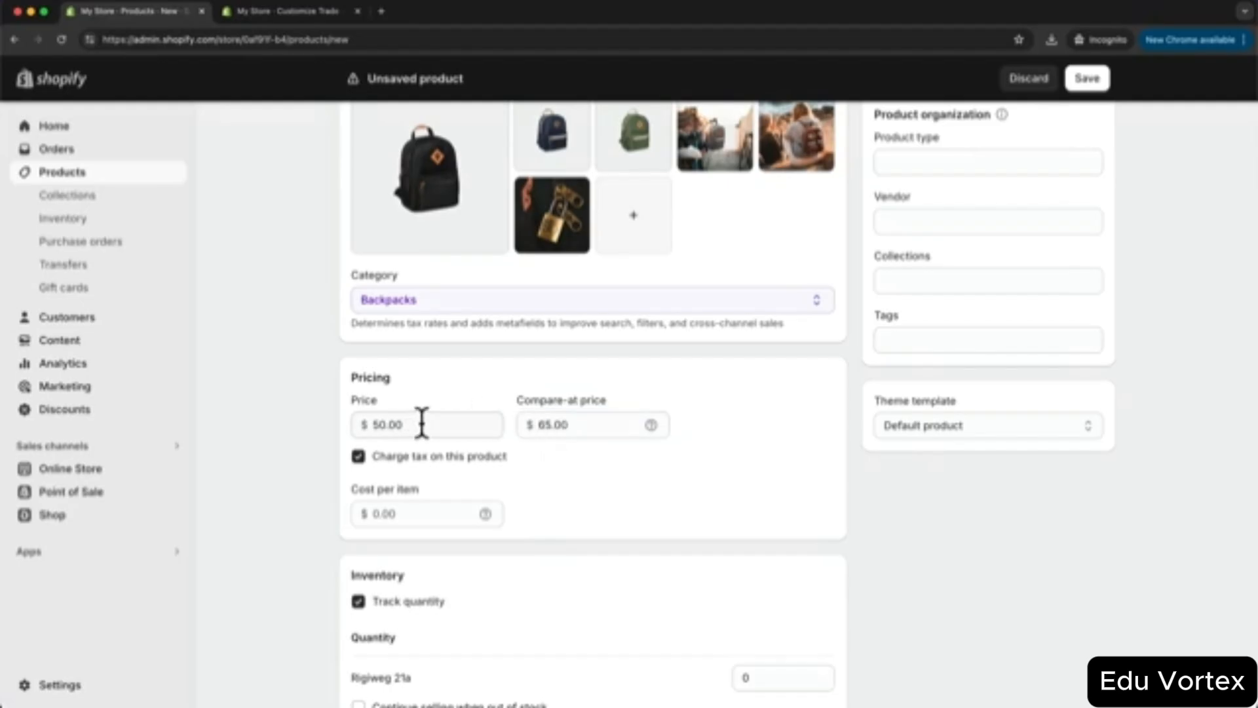
pyautogui.scroll(-3, 791, 432)
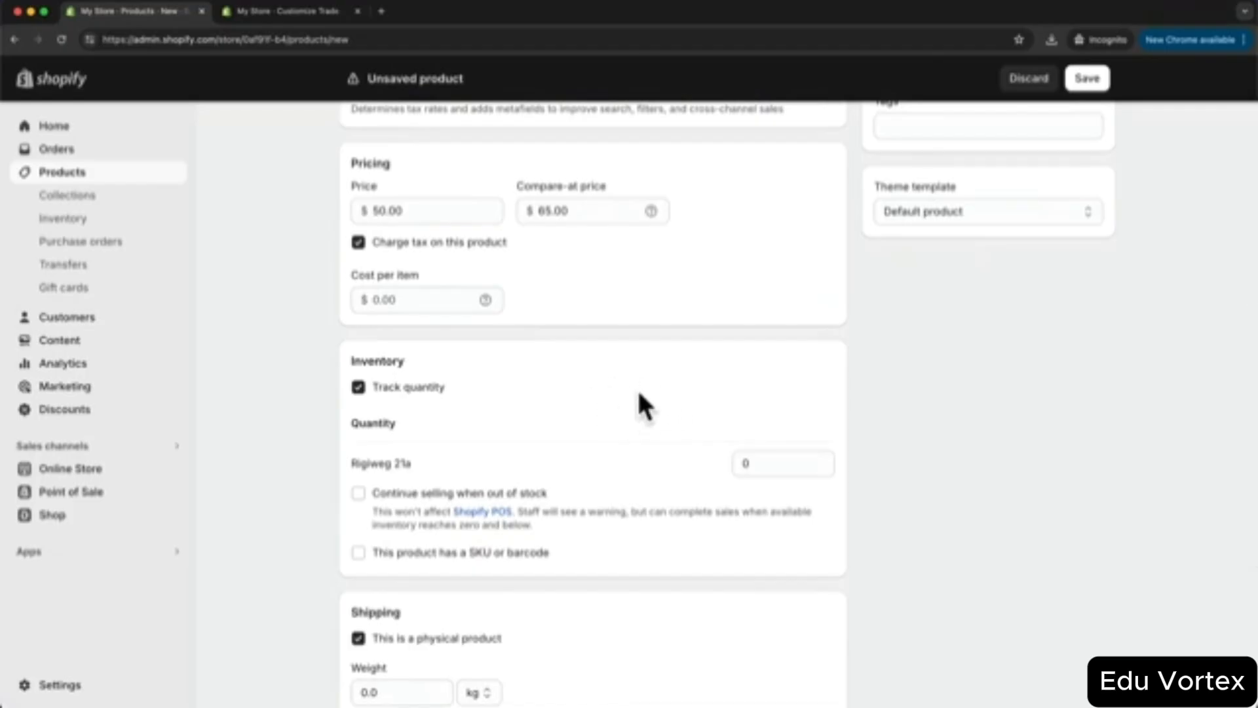
pyautogui.click(747, 462)
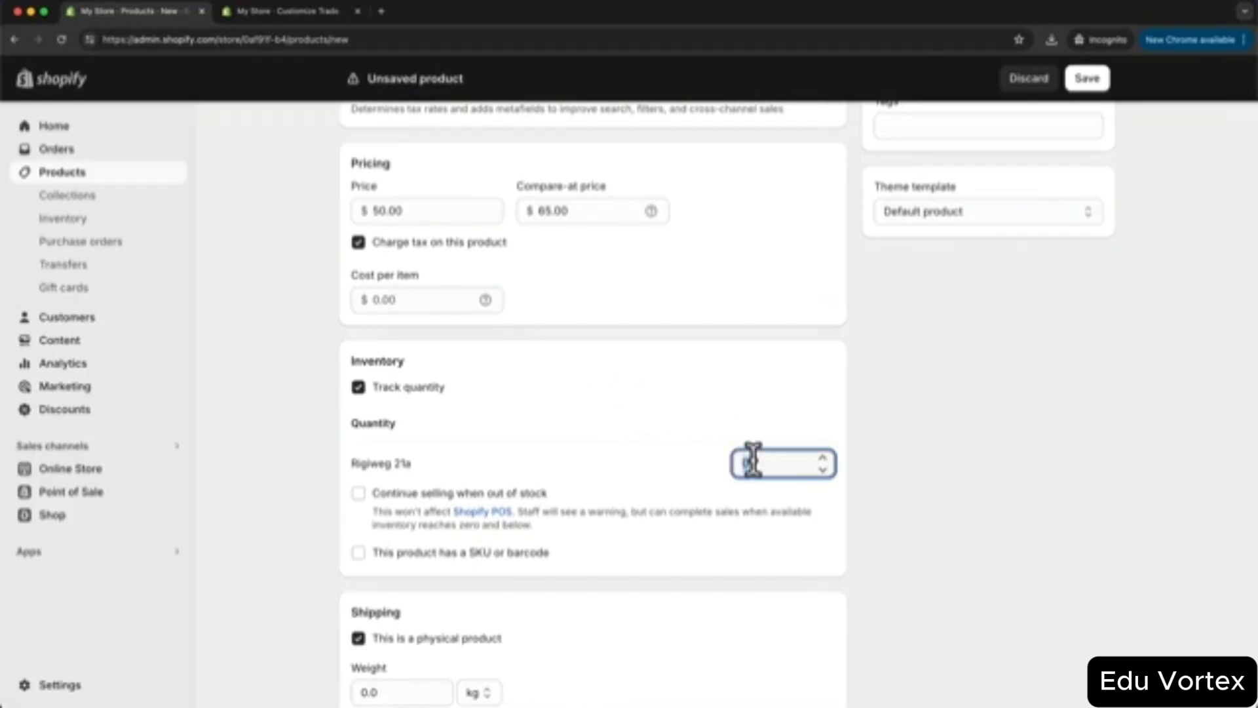
pyautogui.write('100')
pyautogui.click(714, 464)
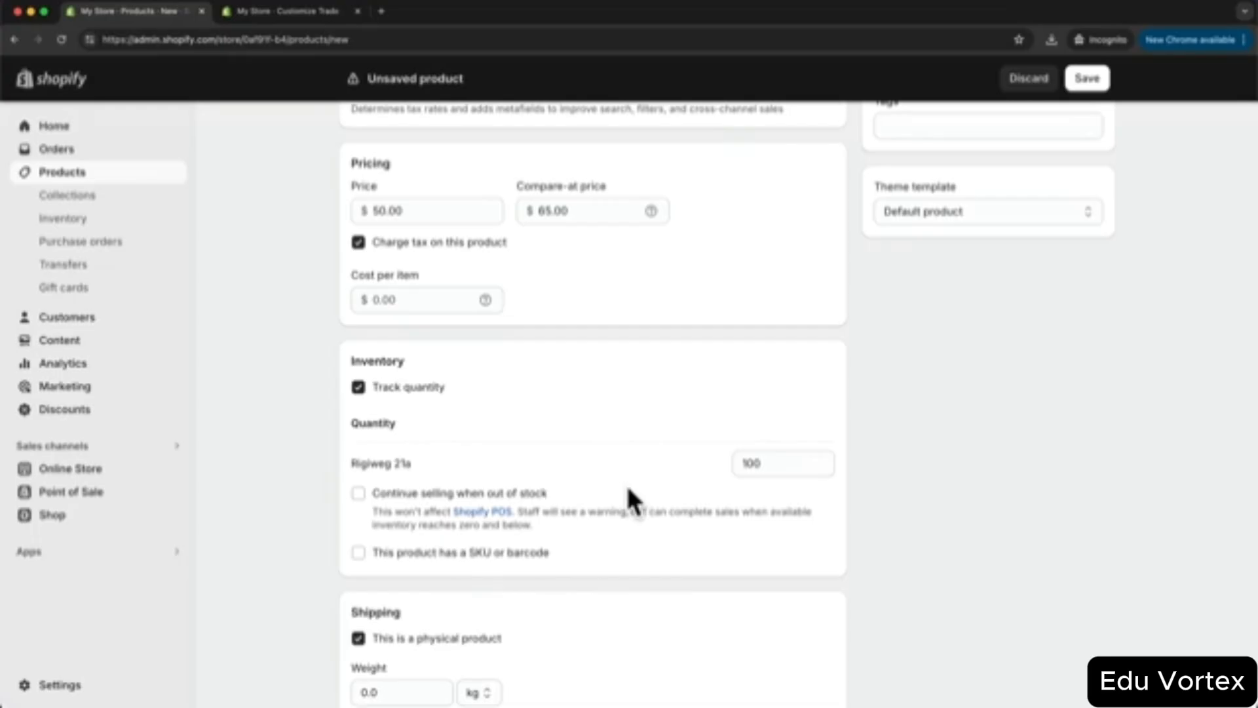
pyautogui.scroll(-5, 628, 498)
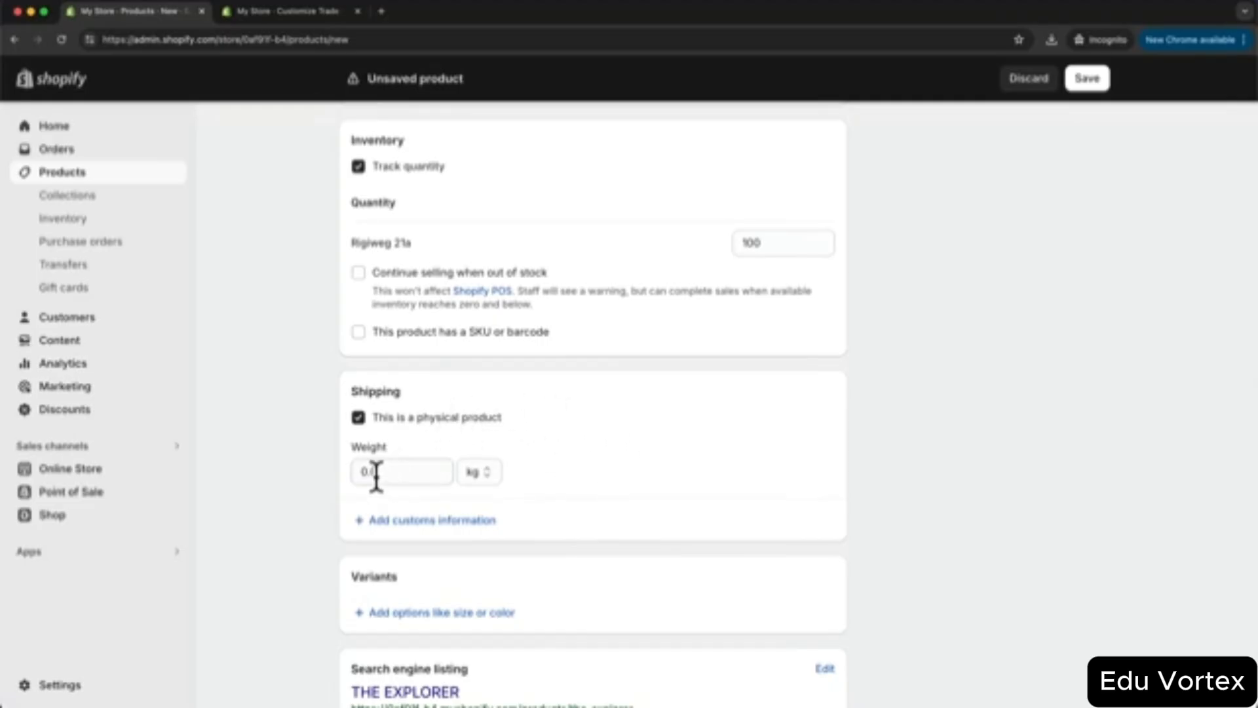
pyautogui.scroll(-3, 701, 451)
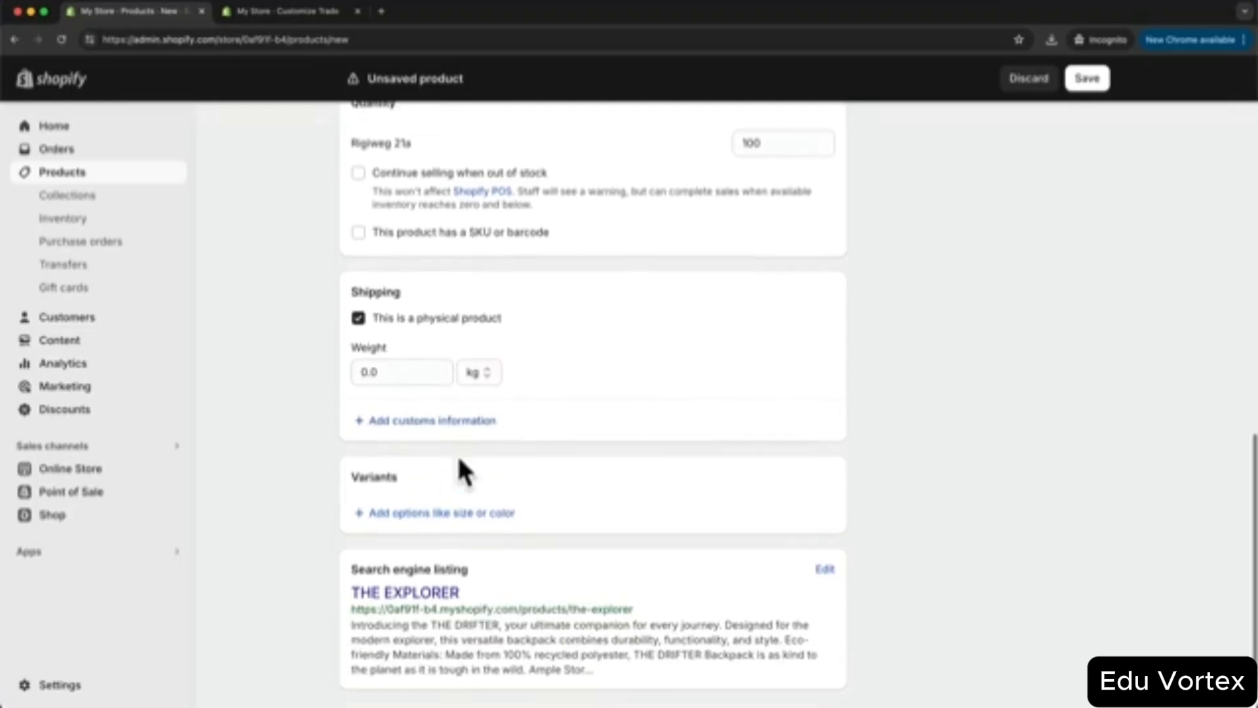
pyautogui.scroll(15, 430, 475)
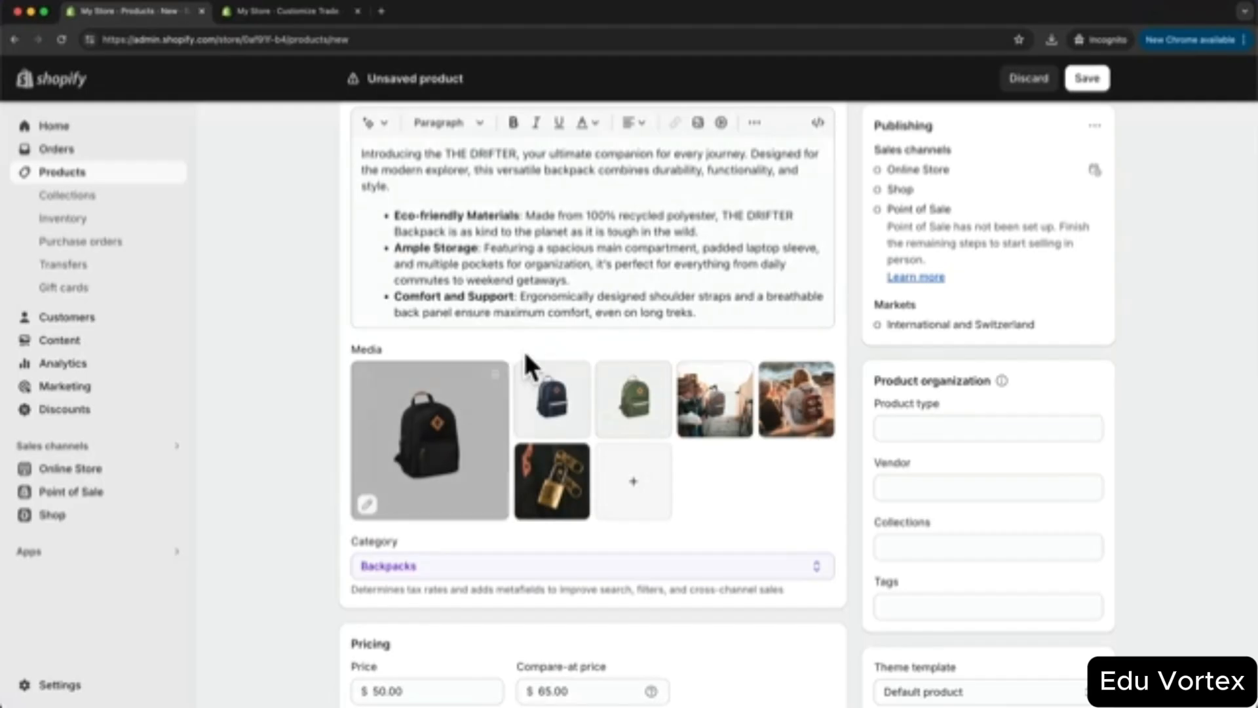
pyautogui.scroll(-12, 632, 408)
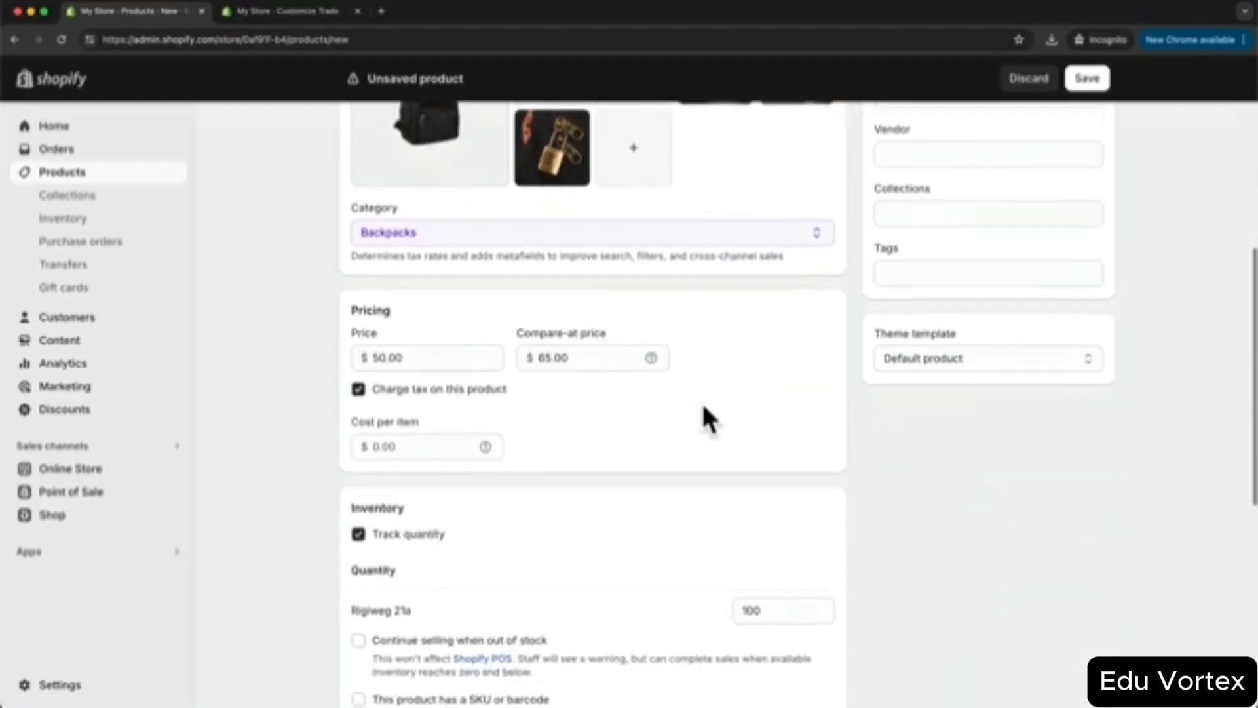
pyautogui.scroll(-1, 576, 389)
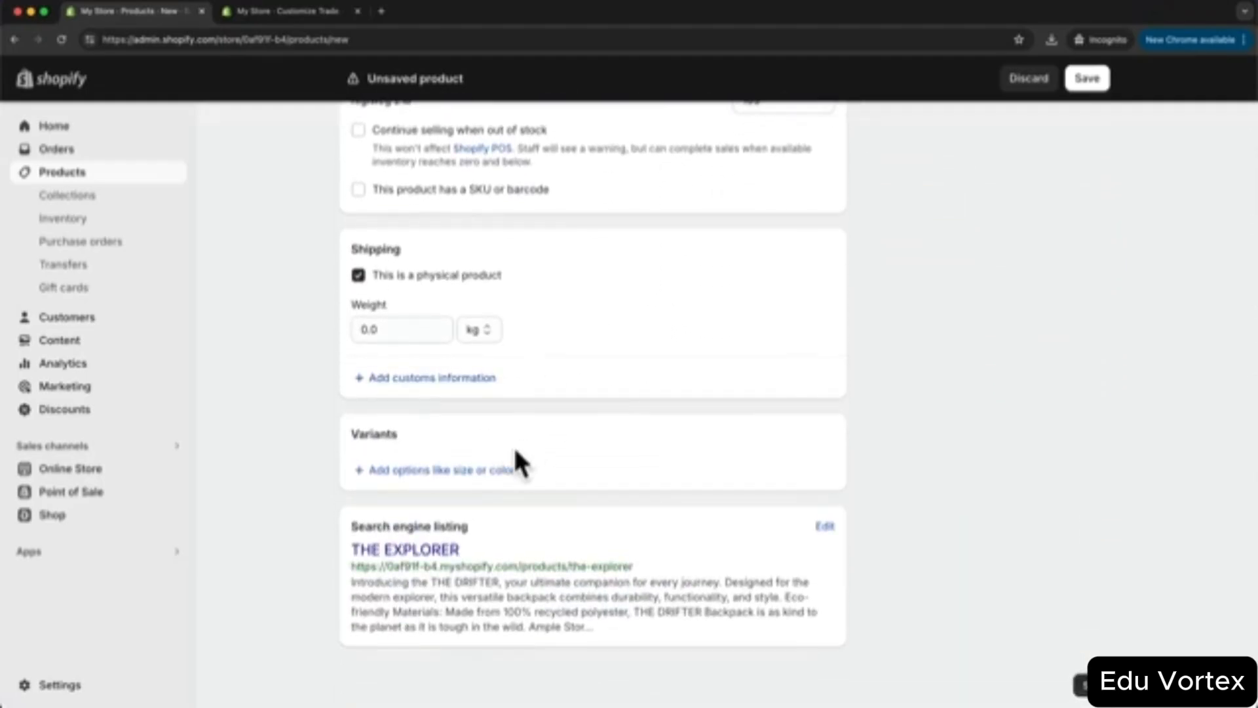
# - Add a Color option with values Black, Blue and Green, producing three $50.00 variants
pyautogui.click(436, 471)
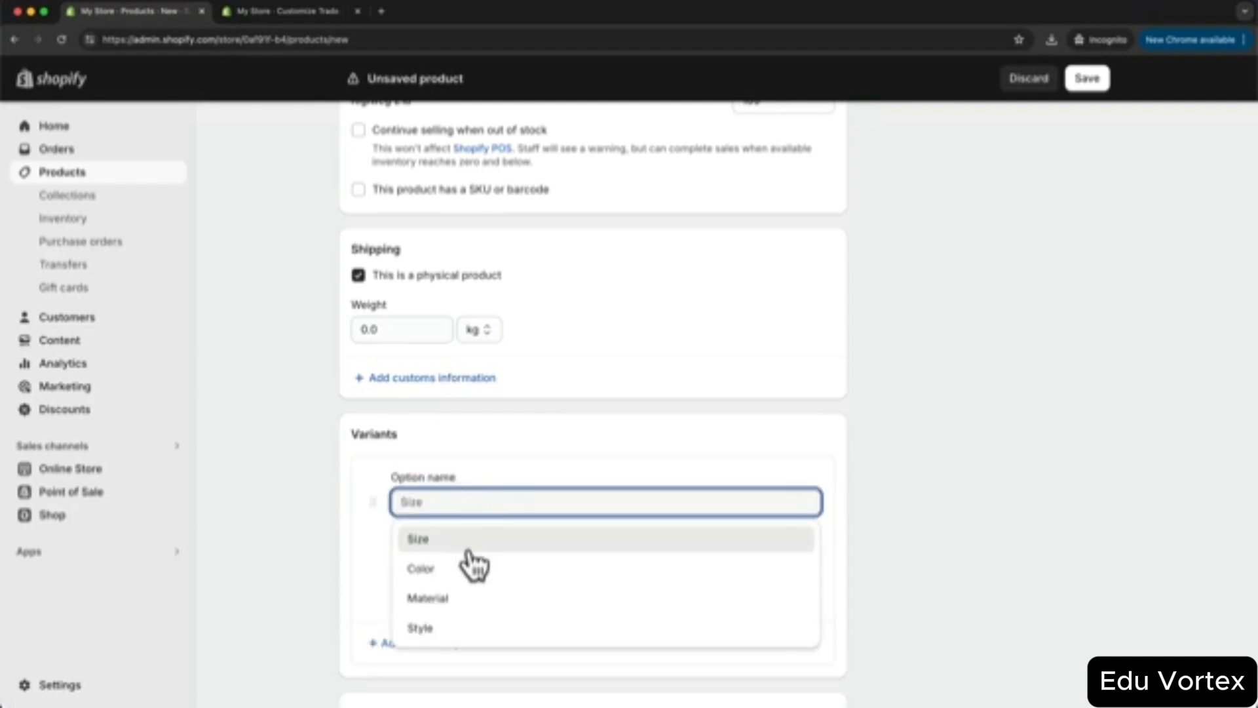
pyautogui.click(430, 570)
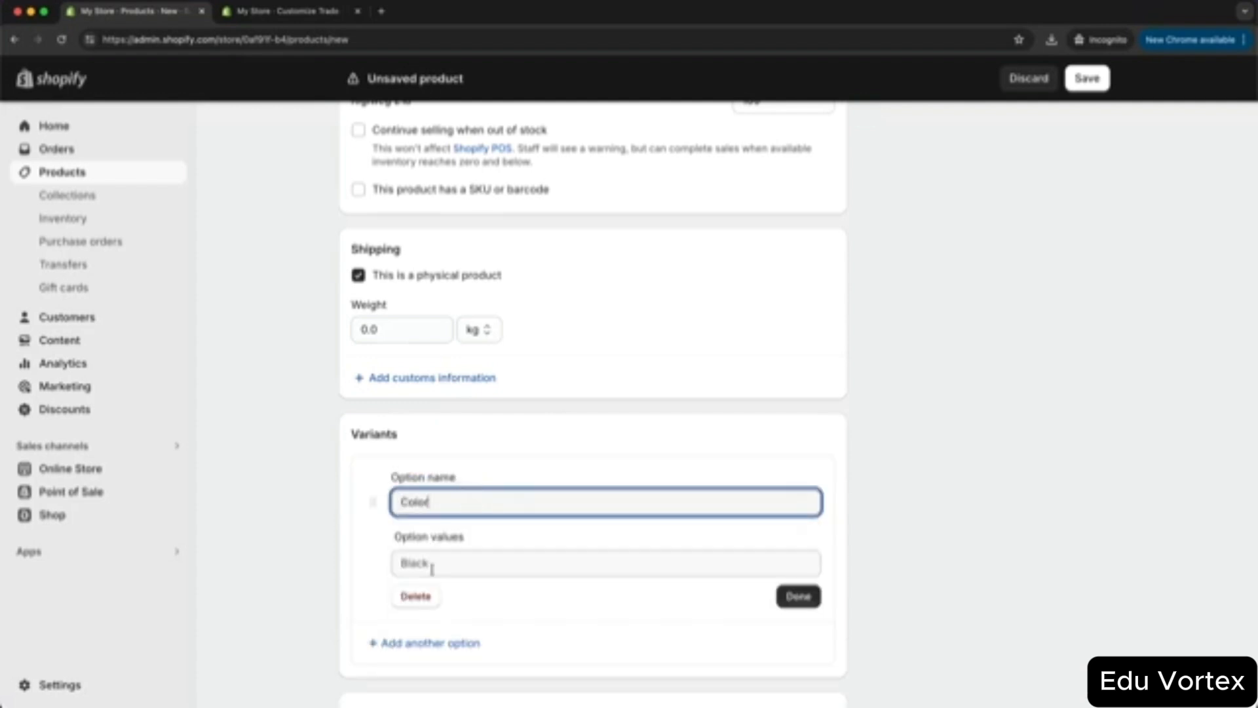
pyautogui.click(450, 562)
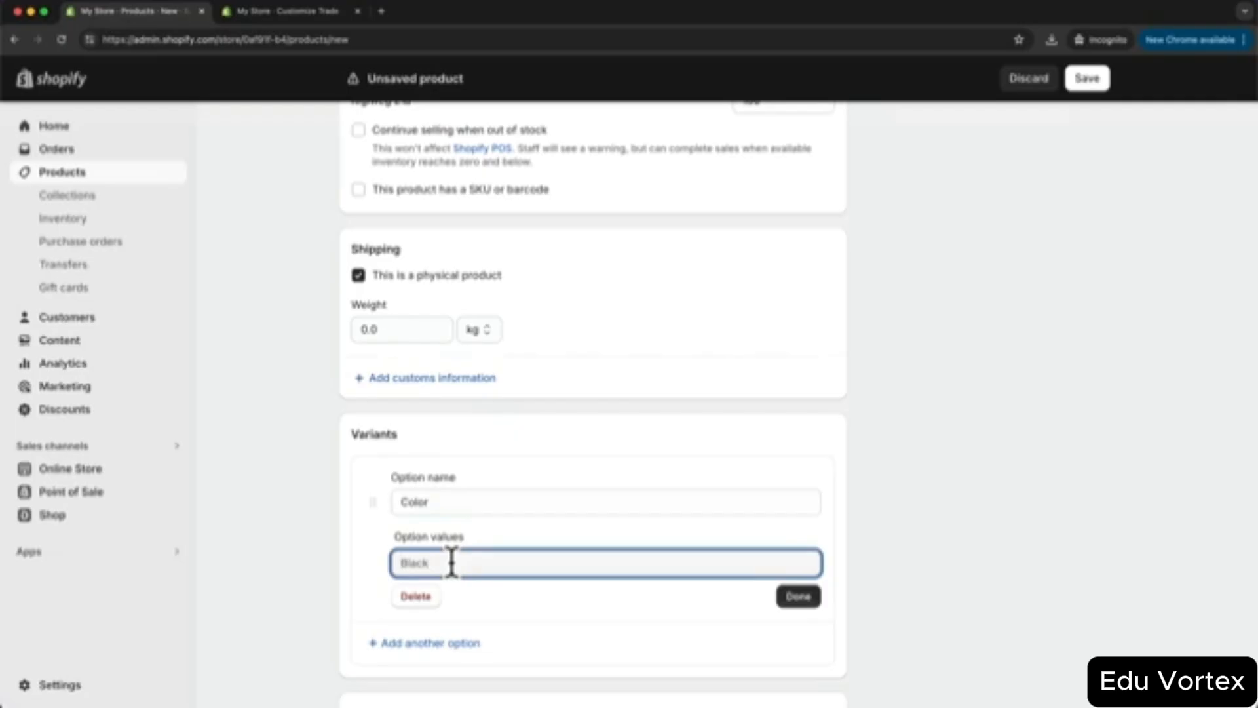
pyautogui.write('Vio')
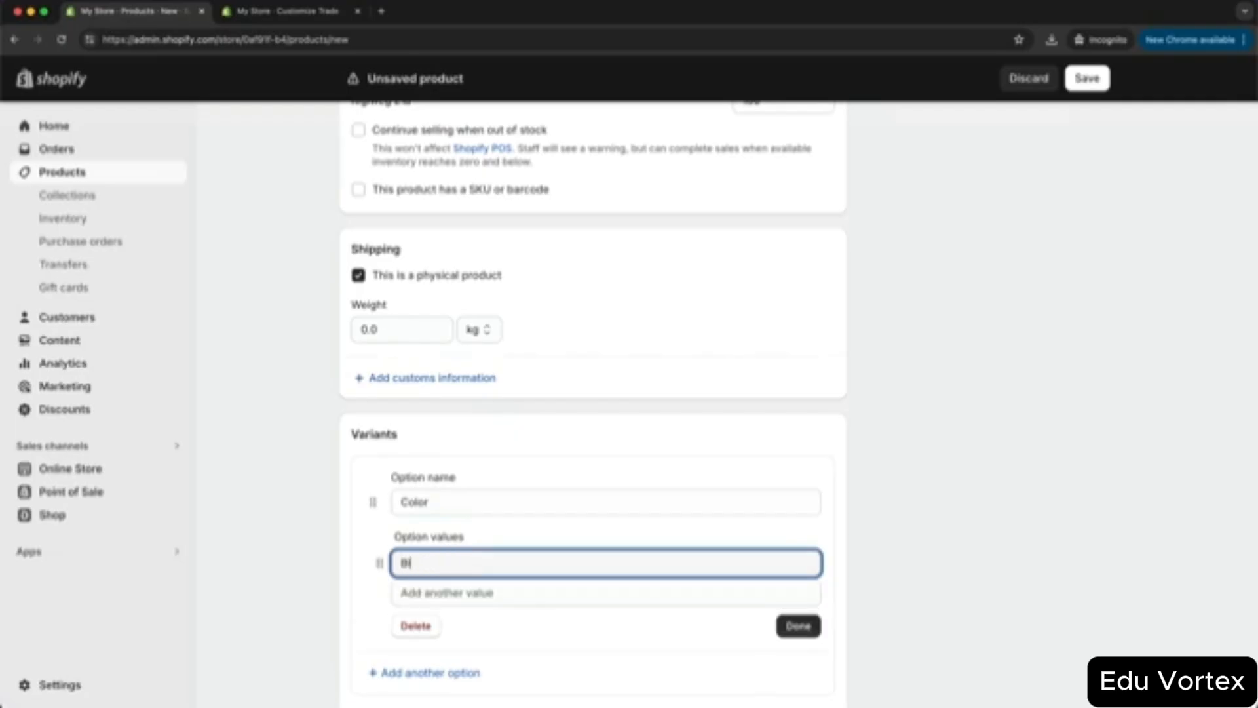
pyautogui.write('ak')
pyautogui.click(450, 593)
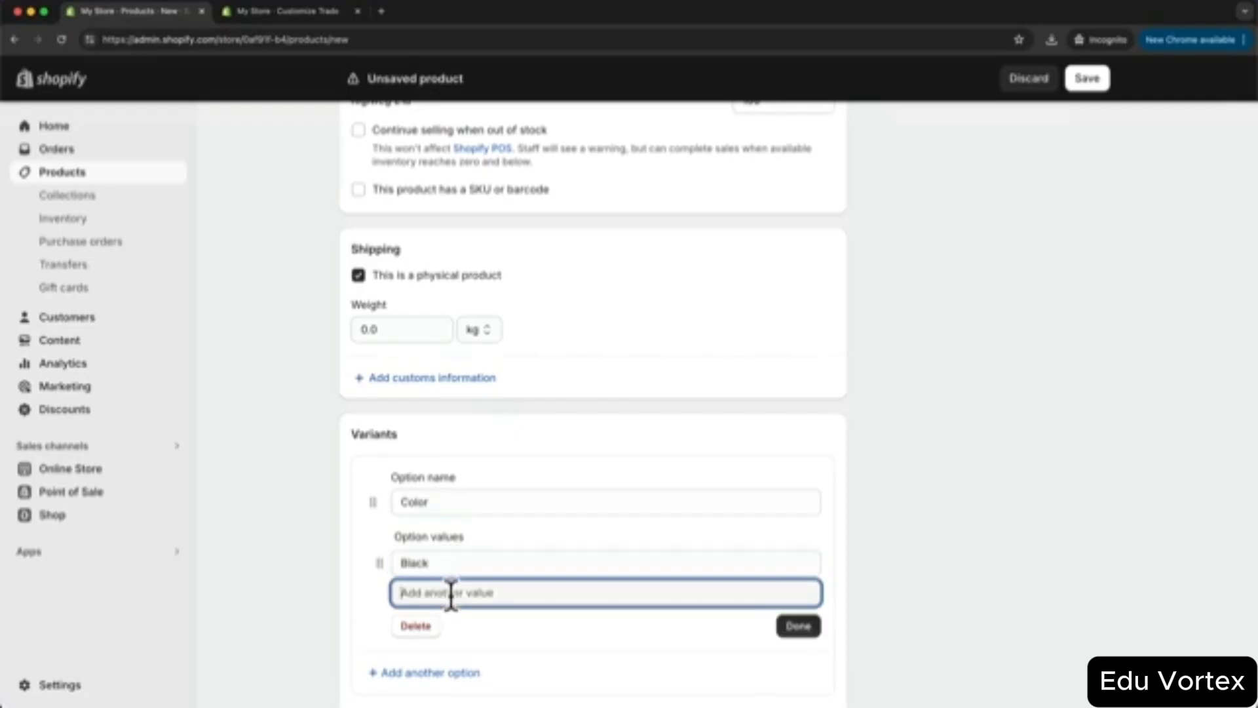
pyautogui.write('B')
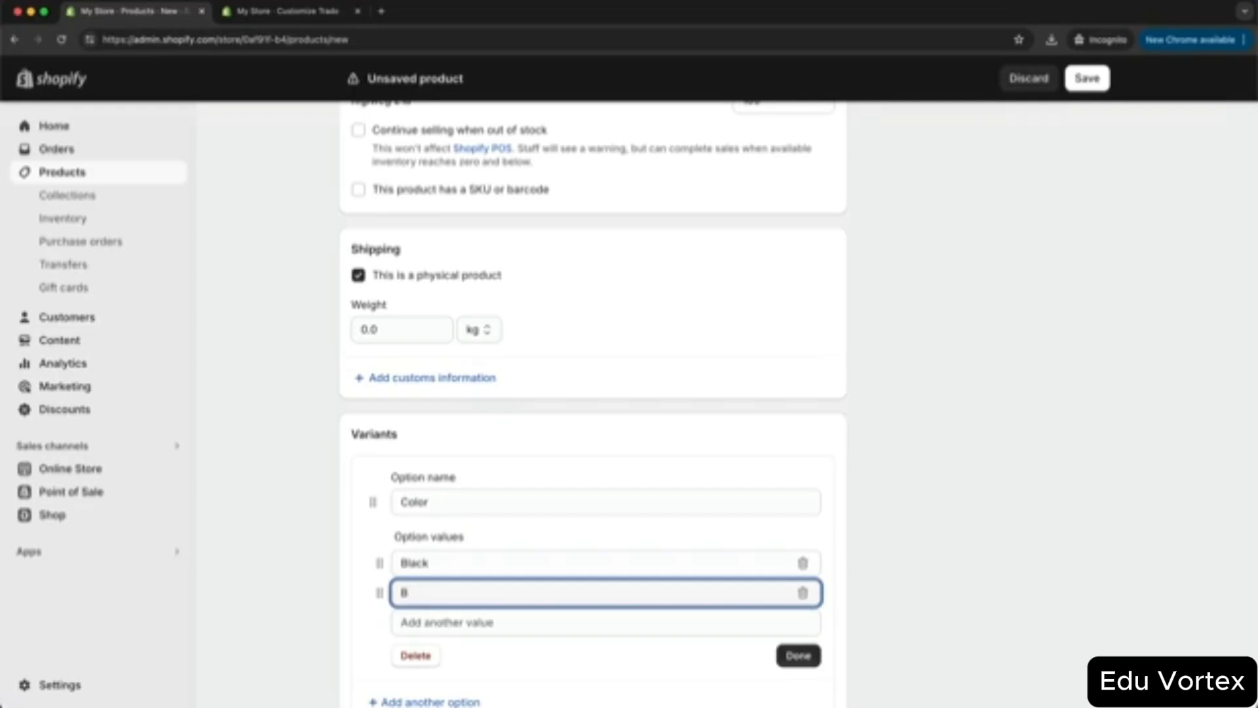
pyautogui.write('lue')
pyautogui.click(449, 621)
pyautogui.write('Green')
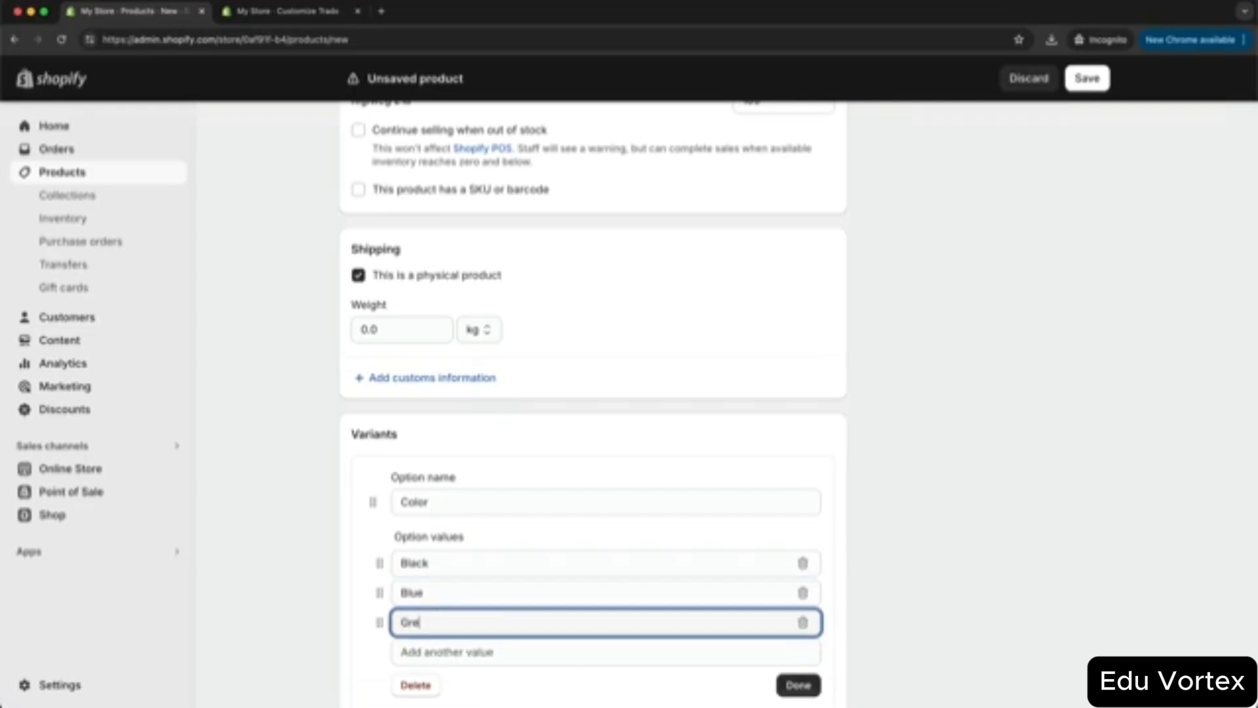
pyautogui.click(798, 685)
pyautogui.scroll(-3, 935, 538)
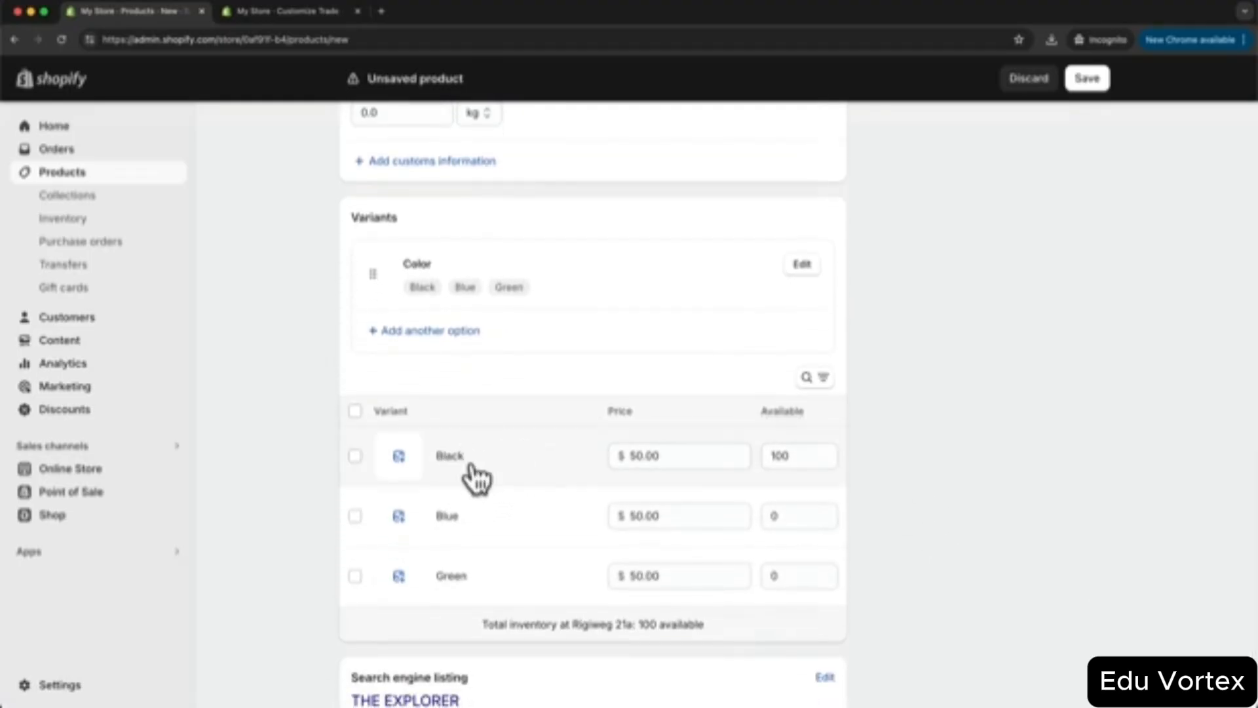
# - Assign backpack photos 163, 157 and 156 to the Black, Blue and Green variants
pyautogui.click(399, 455)
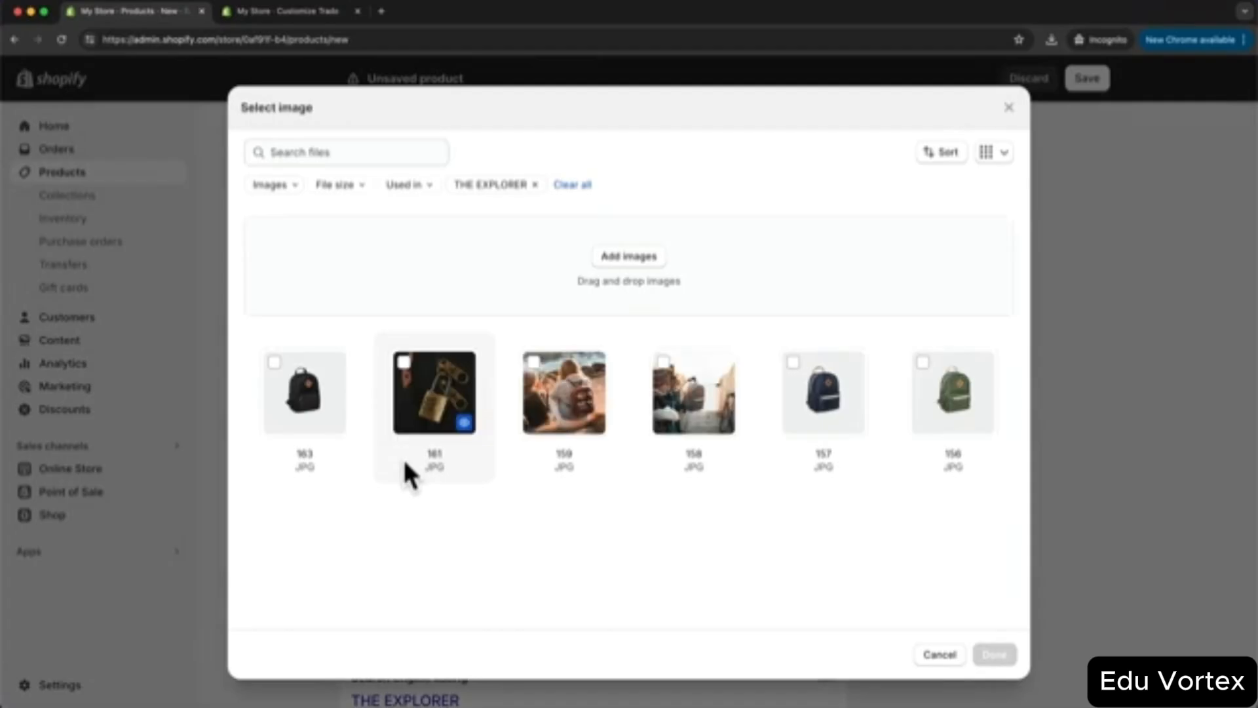
pyautogui.click(296, 382)
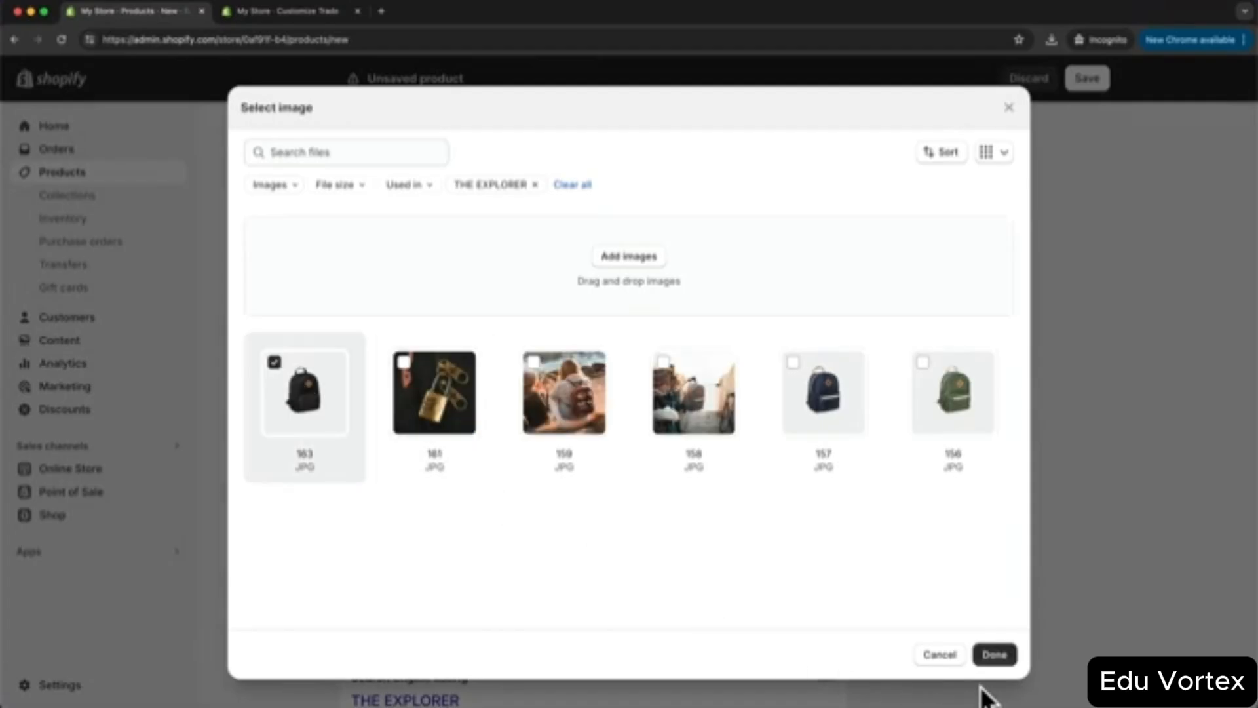
pyautogui.click(993, 655)
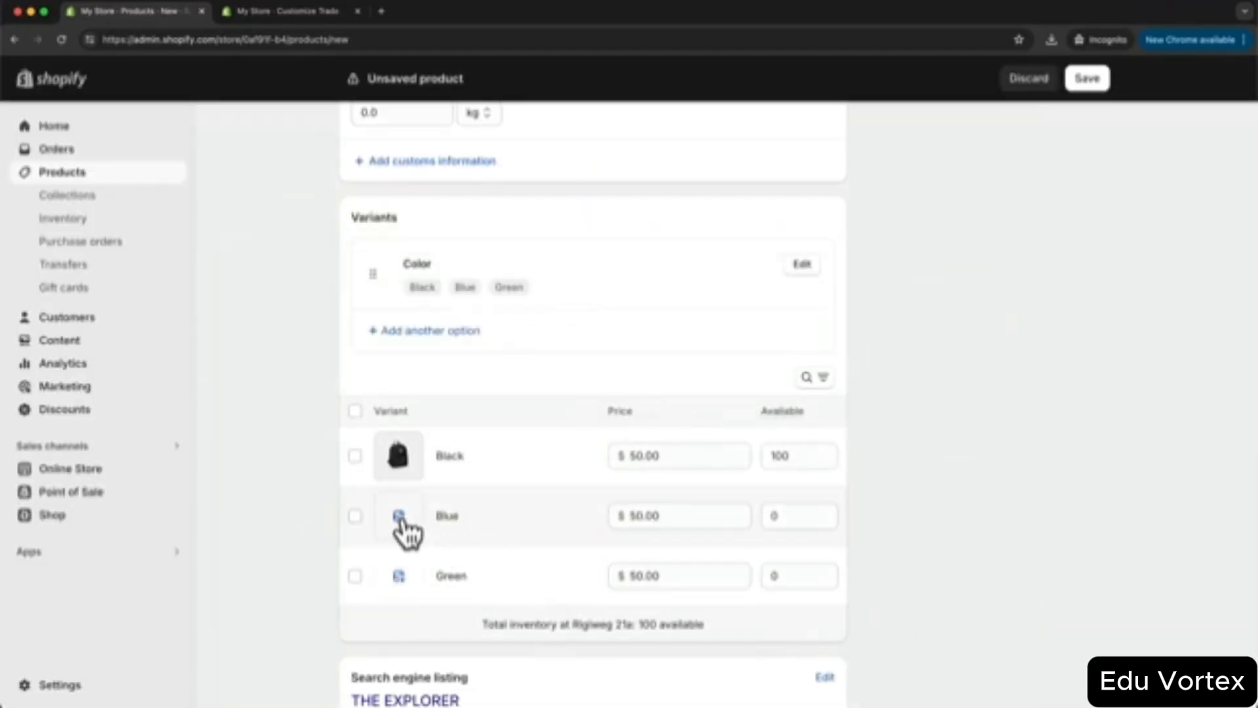
pyautogui.click(398, 516)
pyautogui.click(784, 395)
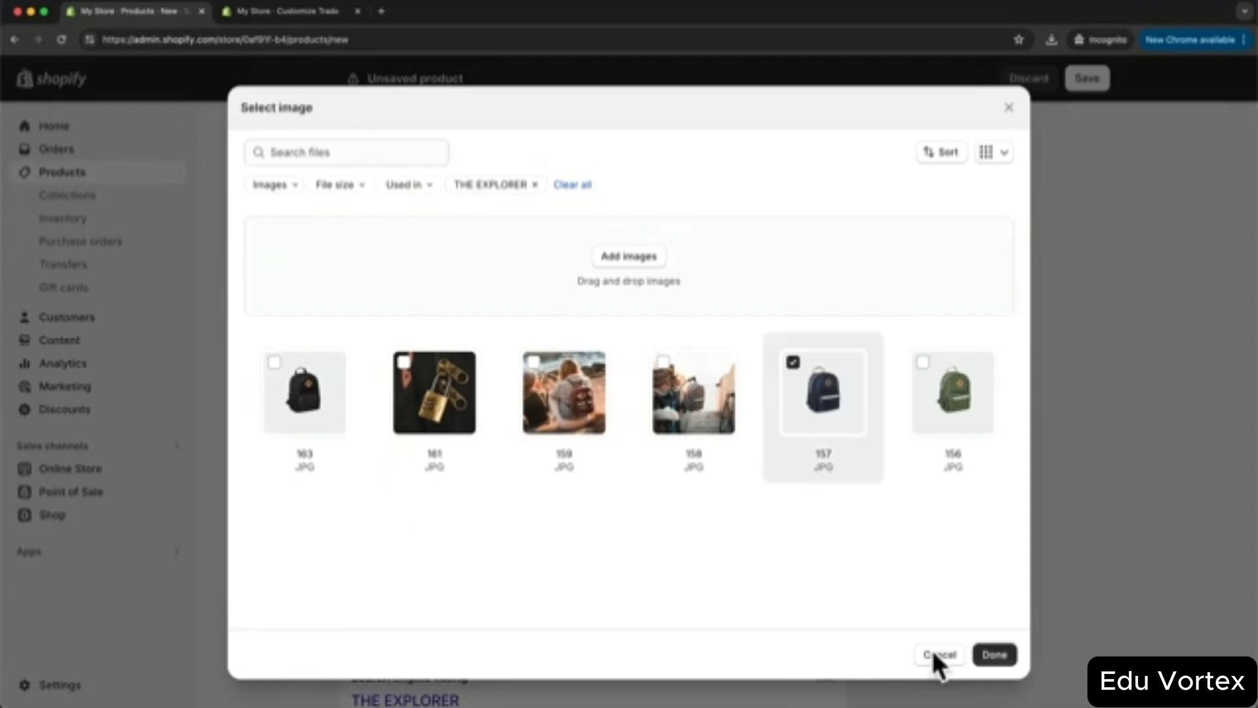
pyautogui.click(994, 654)
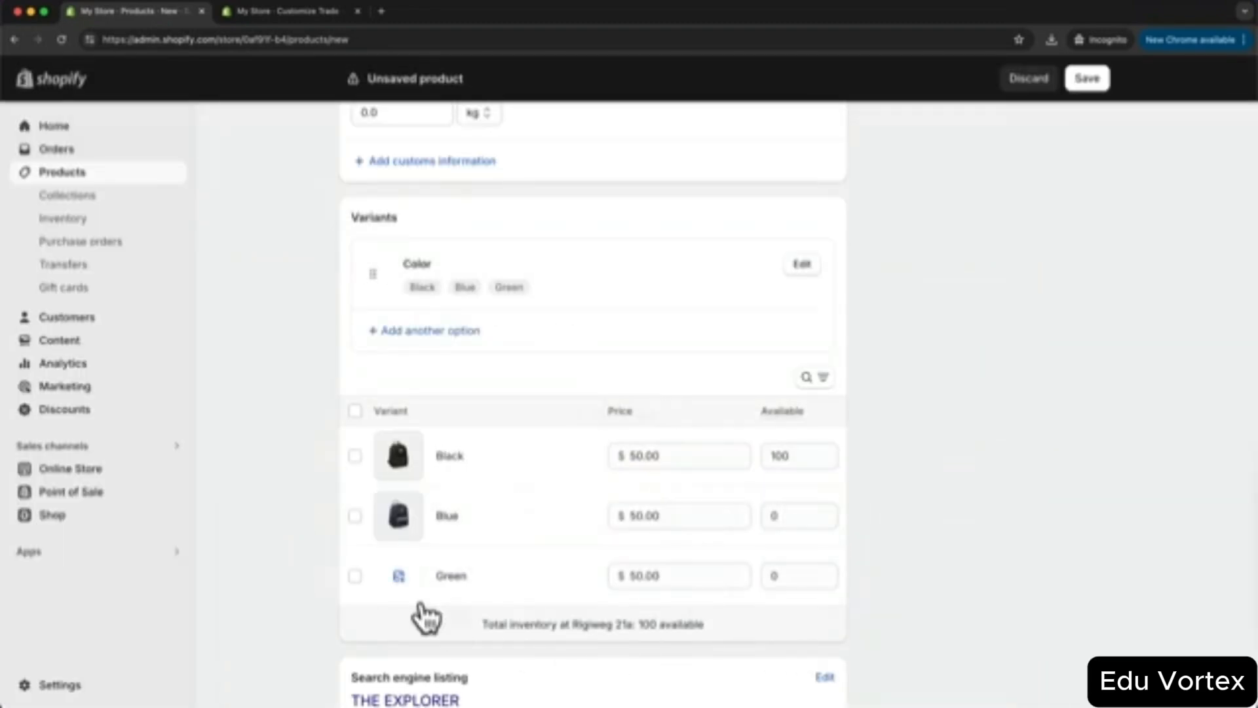
pyautogui.click(398, 577)
pyautogui.click(943, 393)
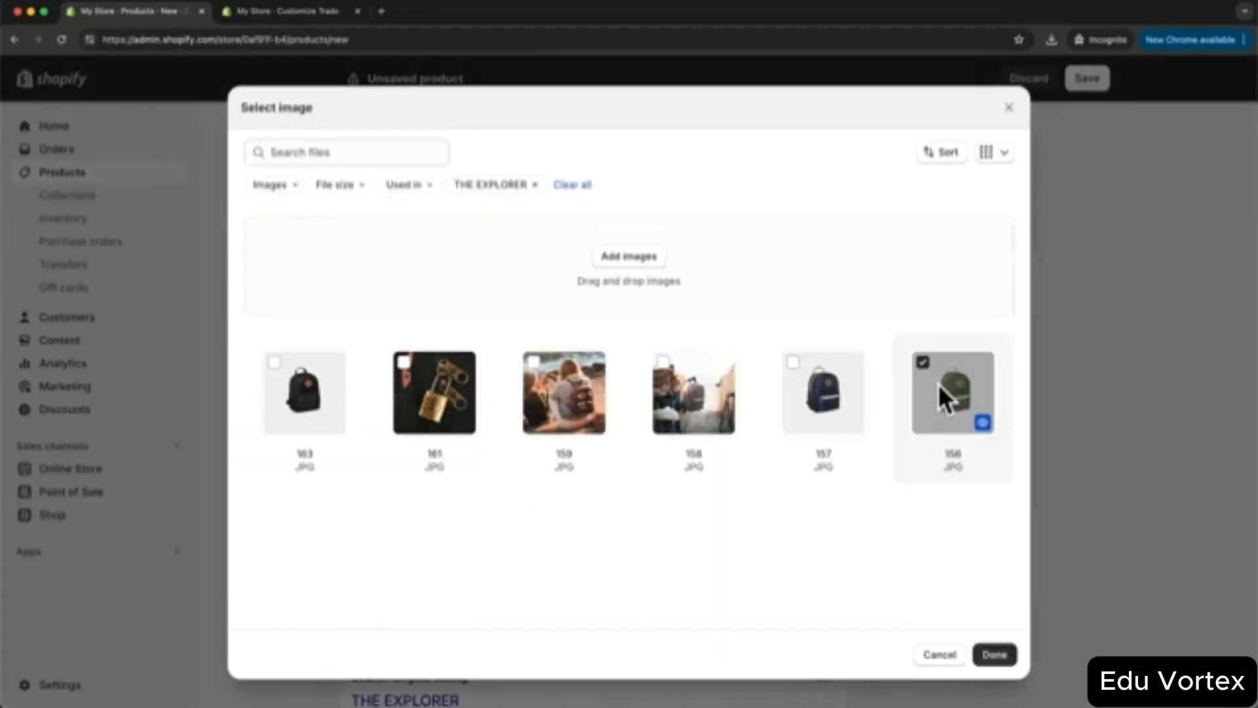
pyautogui.click(994, 654)
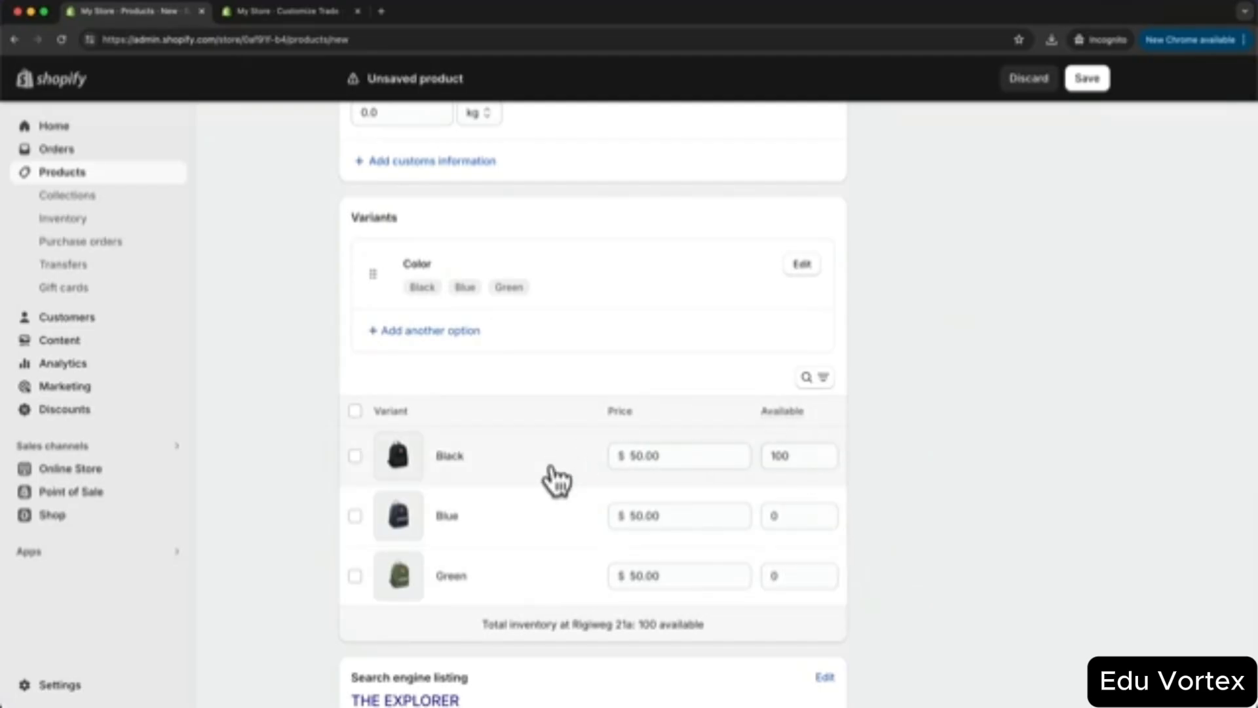
# - Set Blue's available stock to 100 and Green's to 50, leaving Black's price unchanged
pyautogui.click(773, 516)
pyautogui.write('100')
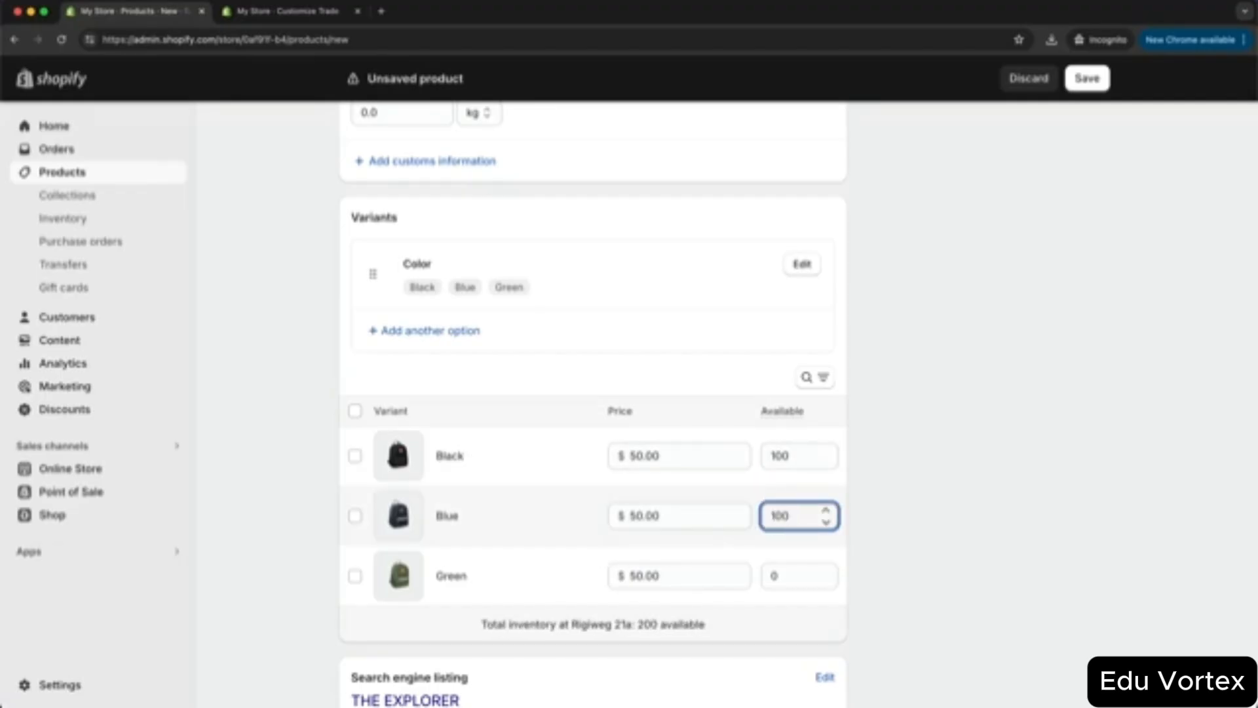
pyautogui.click(773, 575)
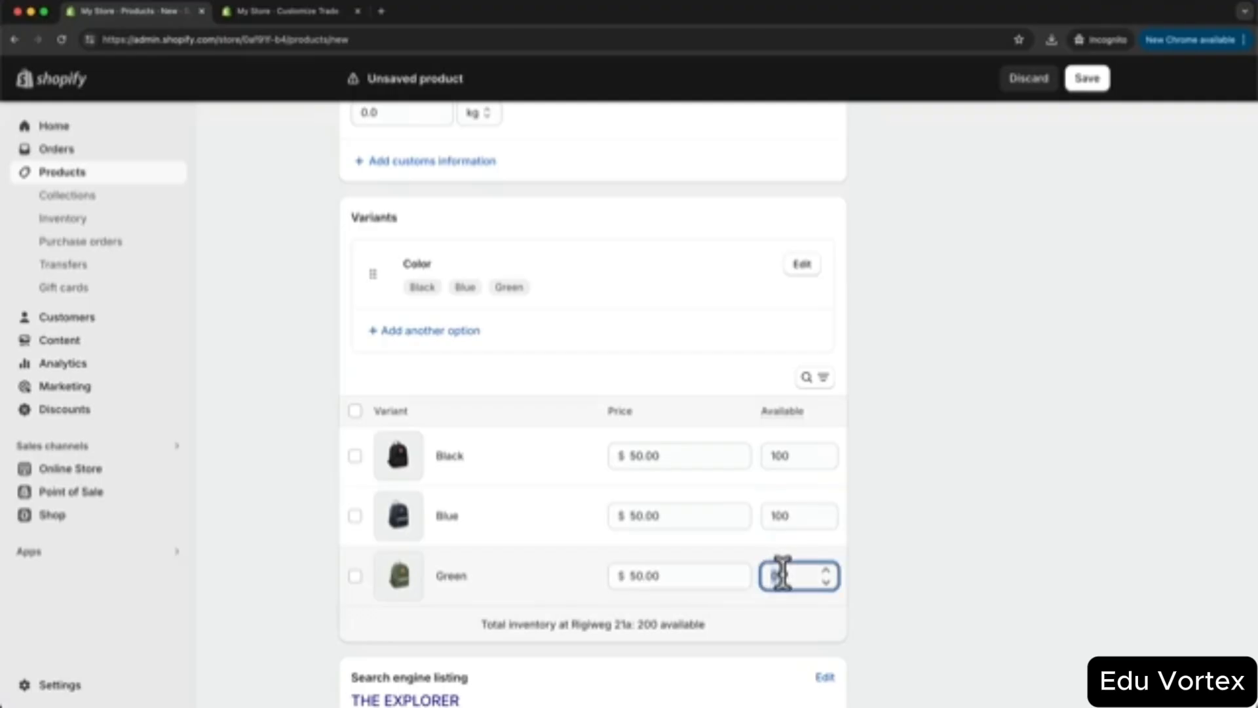
pyautogui.write('50')
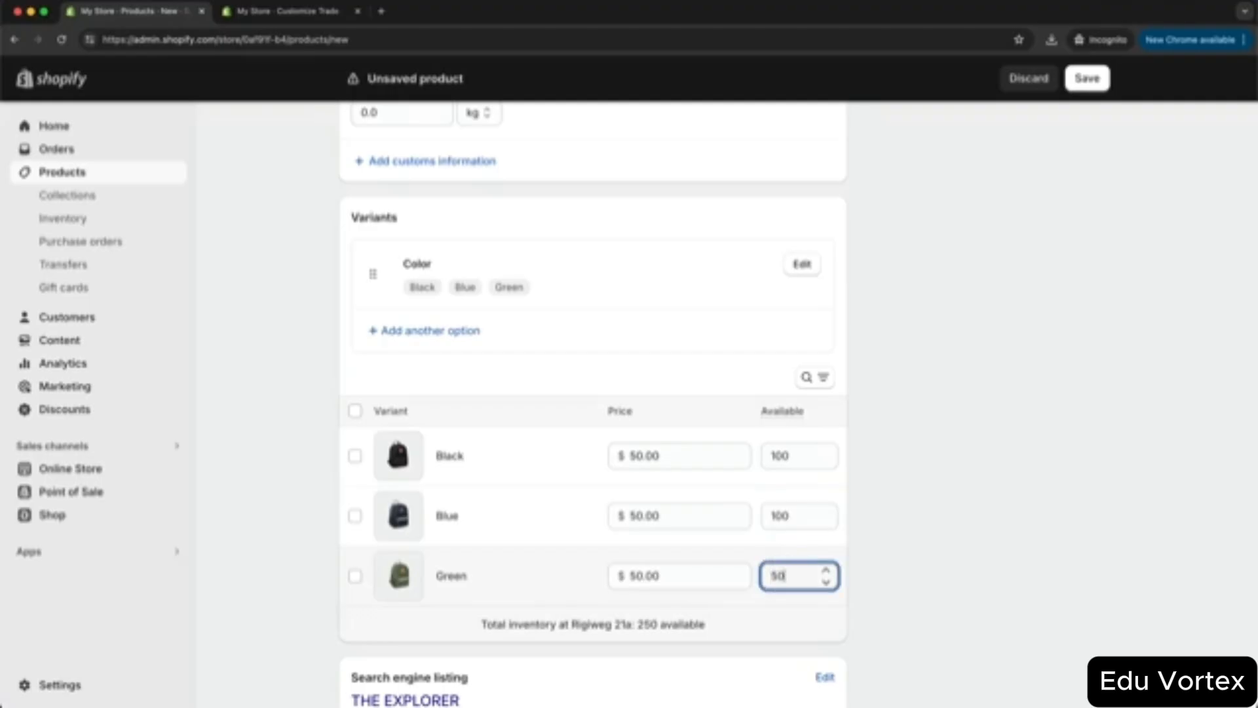
pyautogui.click(947, 568)
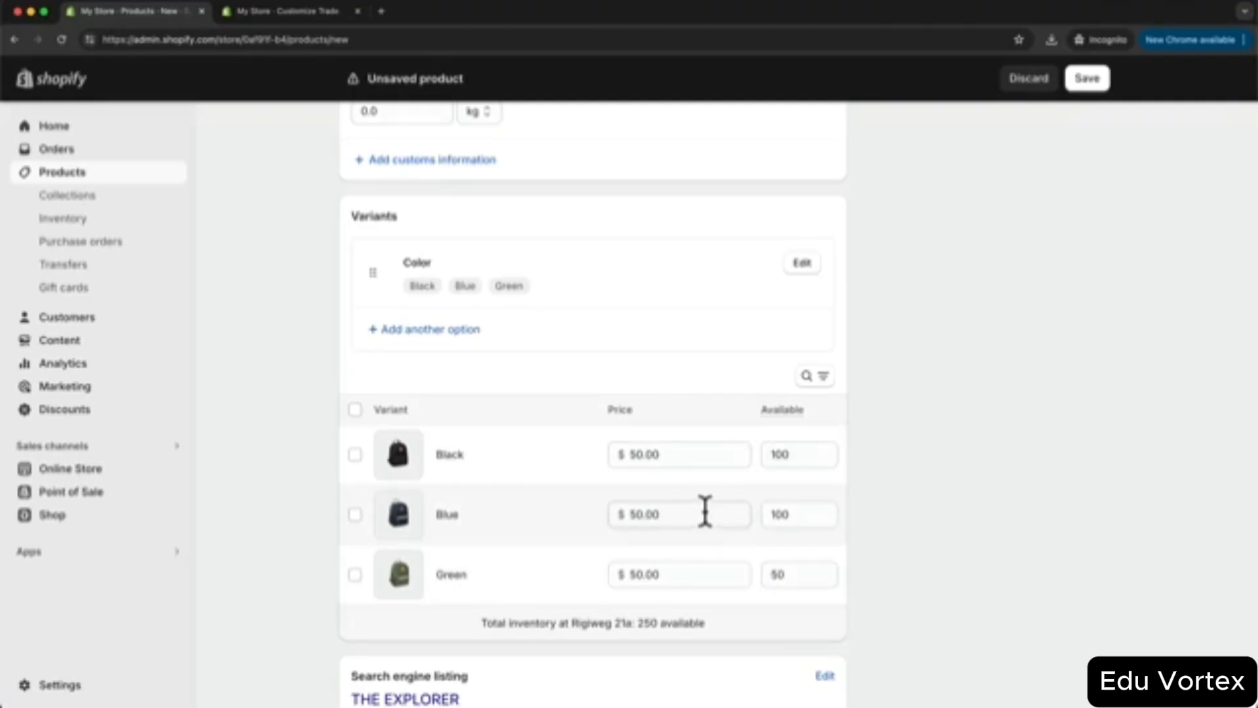
pyautogui.click(633, 453)
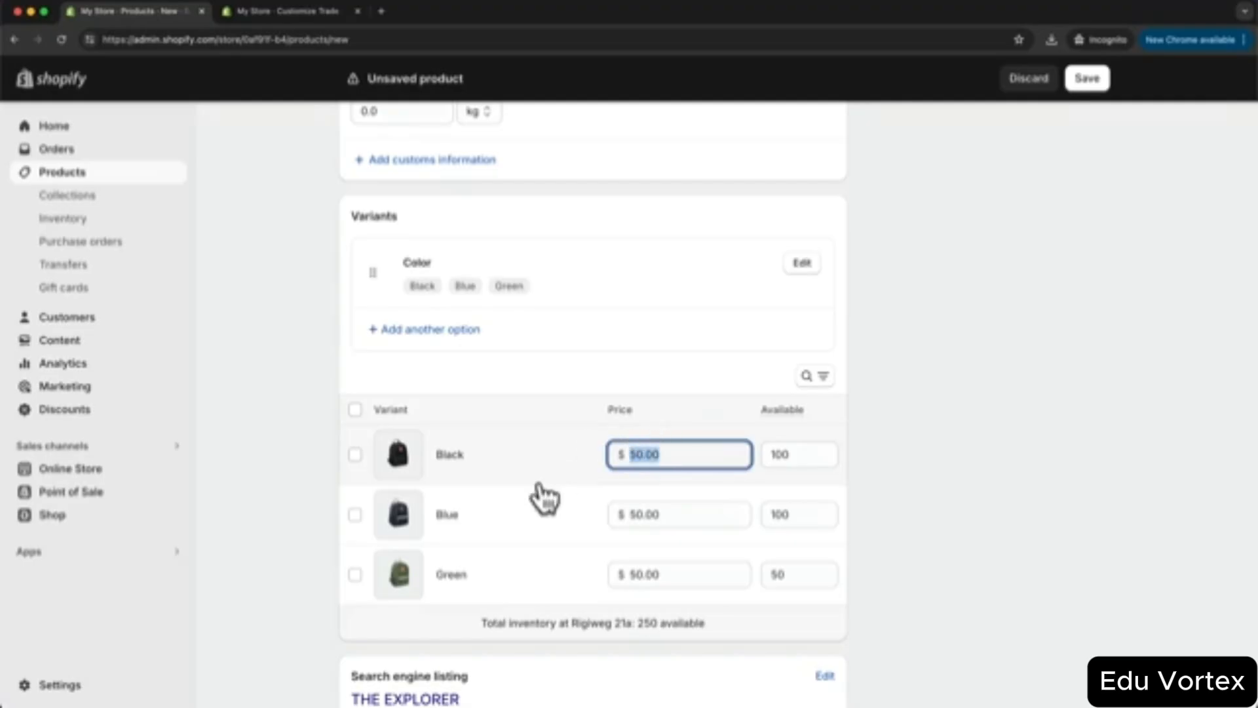
pyautogui.click(906, 532)
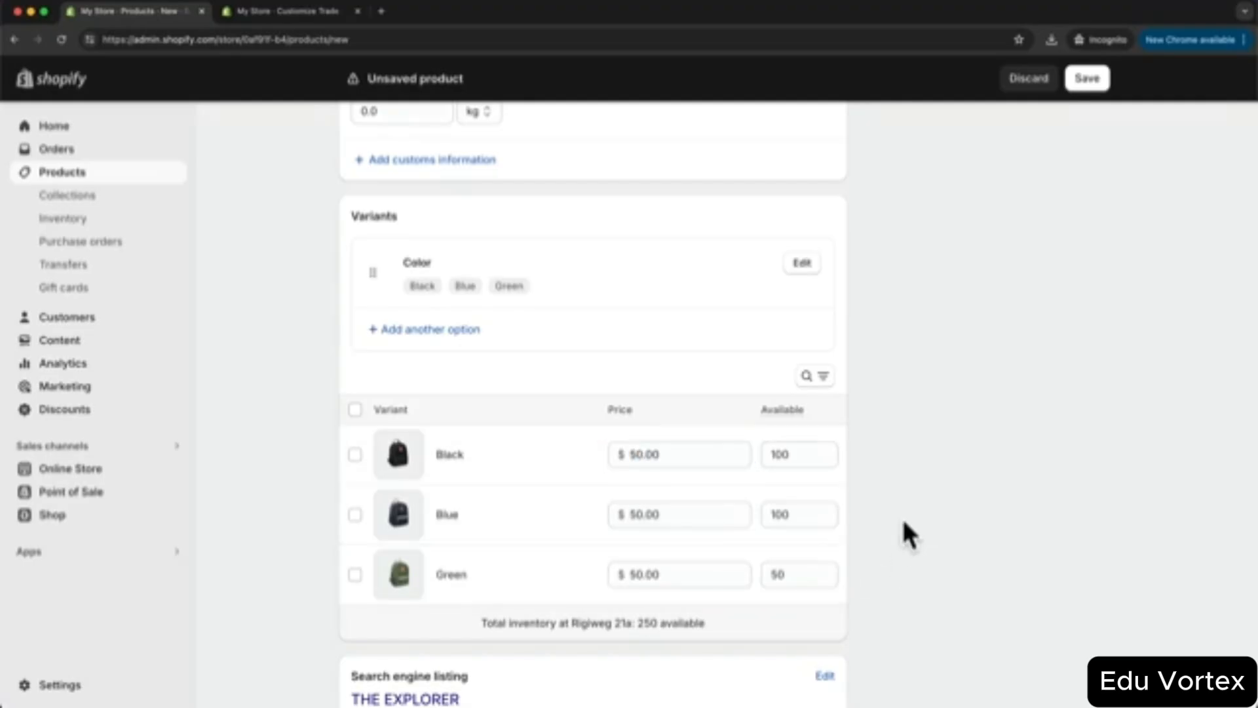
pyautogui.scroll(-3, 904, 531)
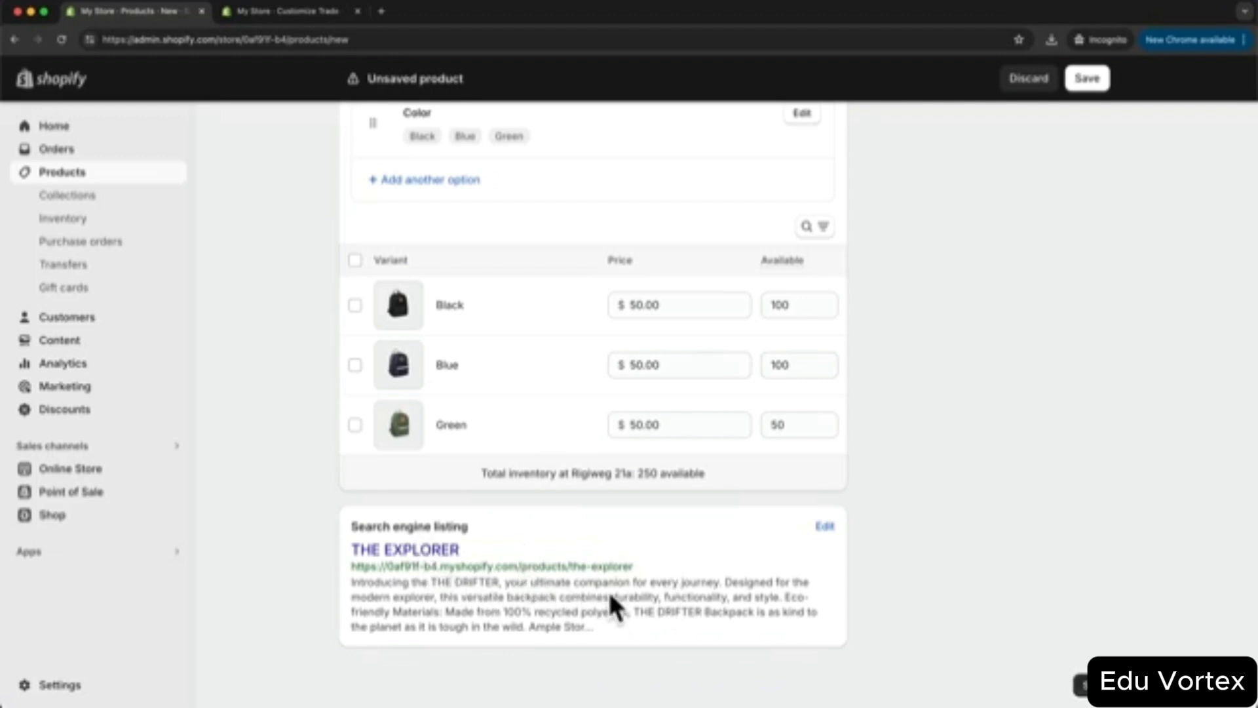
# - Review THE EXPLORER's page title, meta description and 'the-explorer' URL handle, then save the product
pyautogui.click(824, 528)
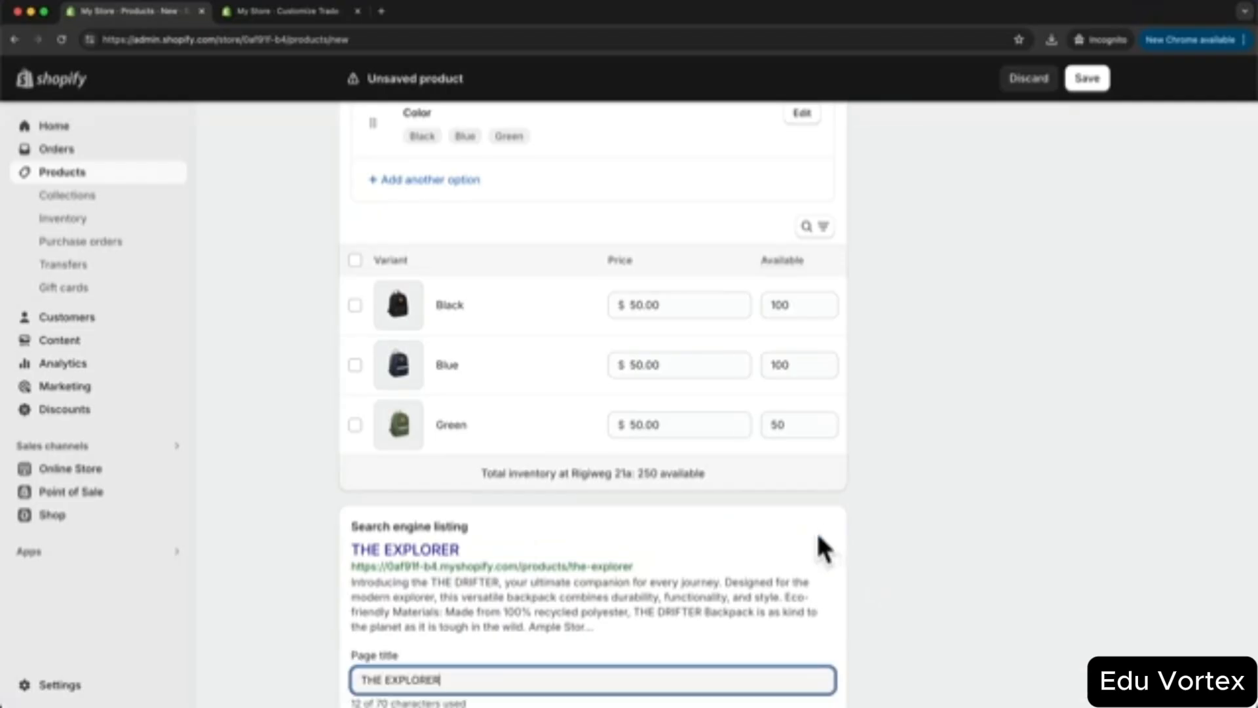
pyautogui.scroll(-3, 604, 568)
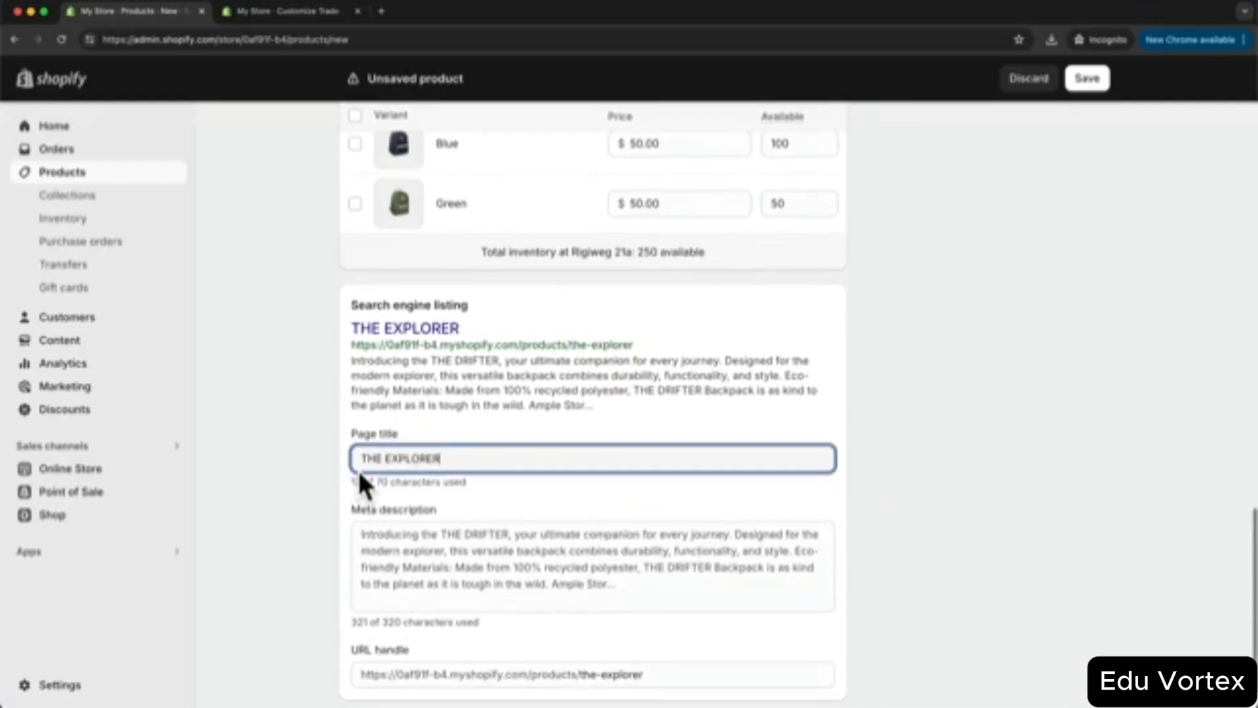
pyautogui.moveTo(361, 458); pyautogui.dragTo(444, 457)
pyautogui.click(411, 567)
pyautogui.scroll(-3, 457, 550)
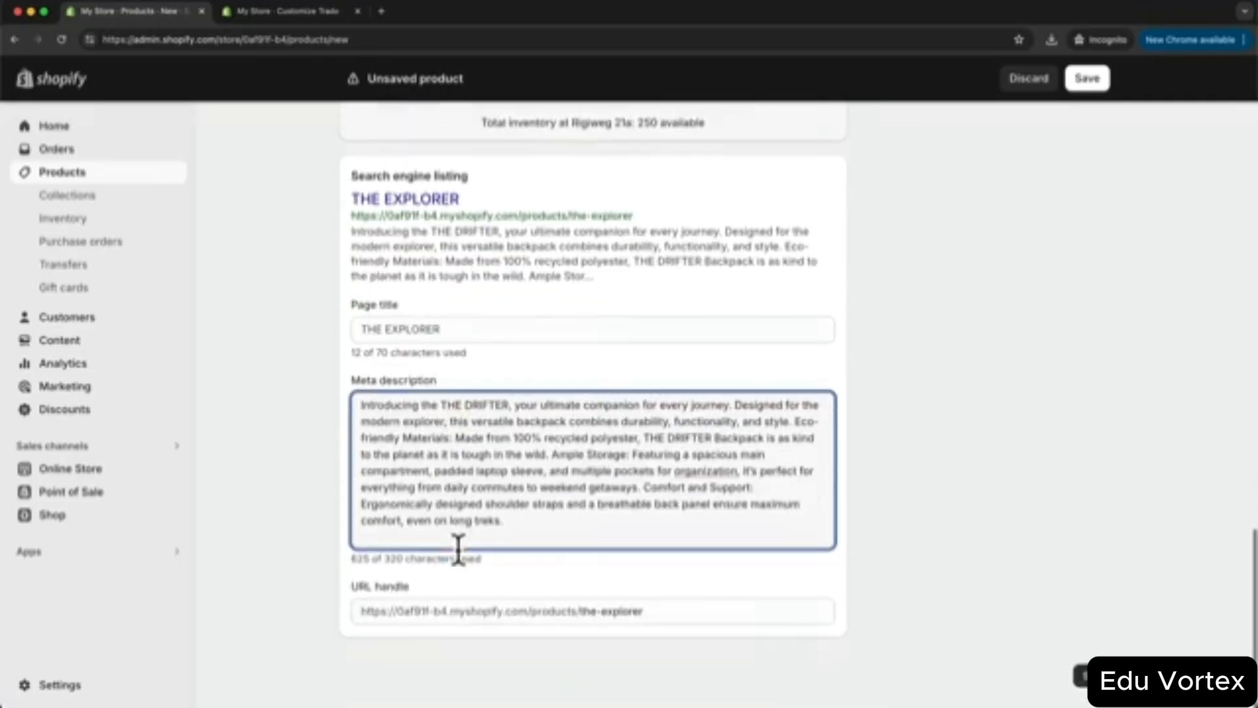
pyautogui.click(459, 621)
pyautogui.moveTo(663, 620); pyautogui.dragTo(580, 621)
pyautogui.click(930, 627)
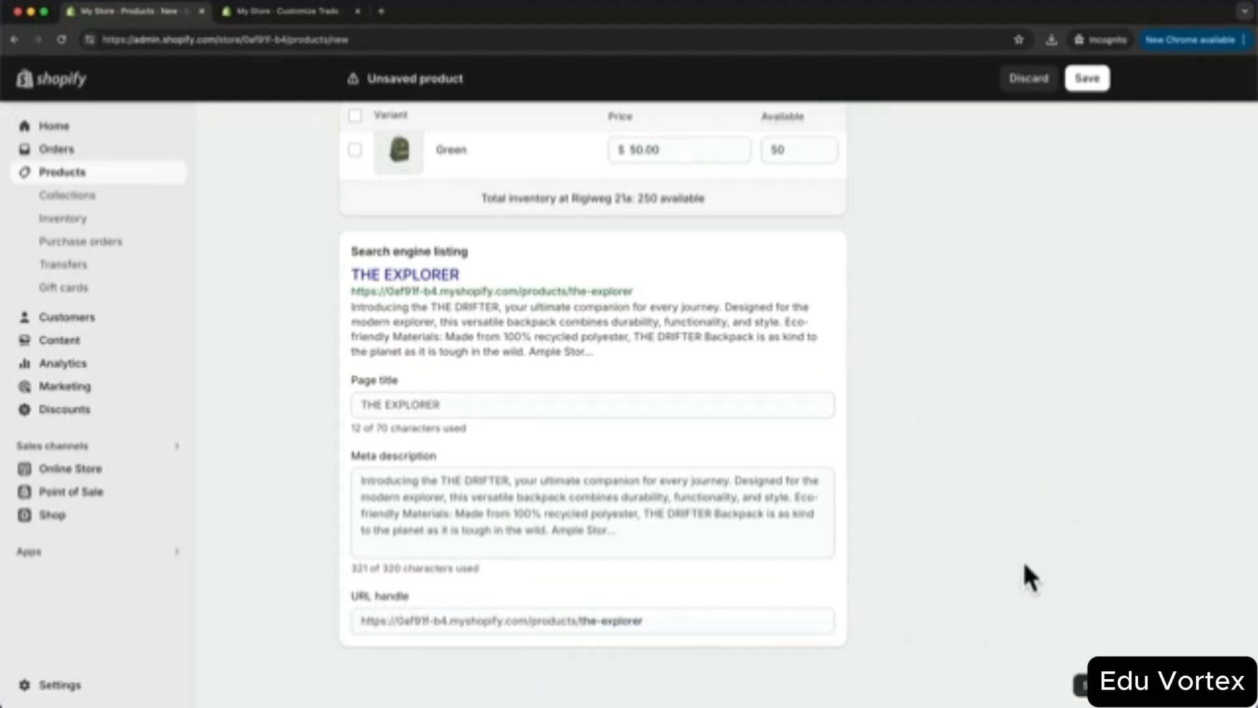
pyautogui.click(1094, 685)
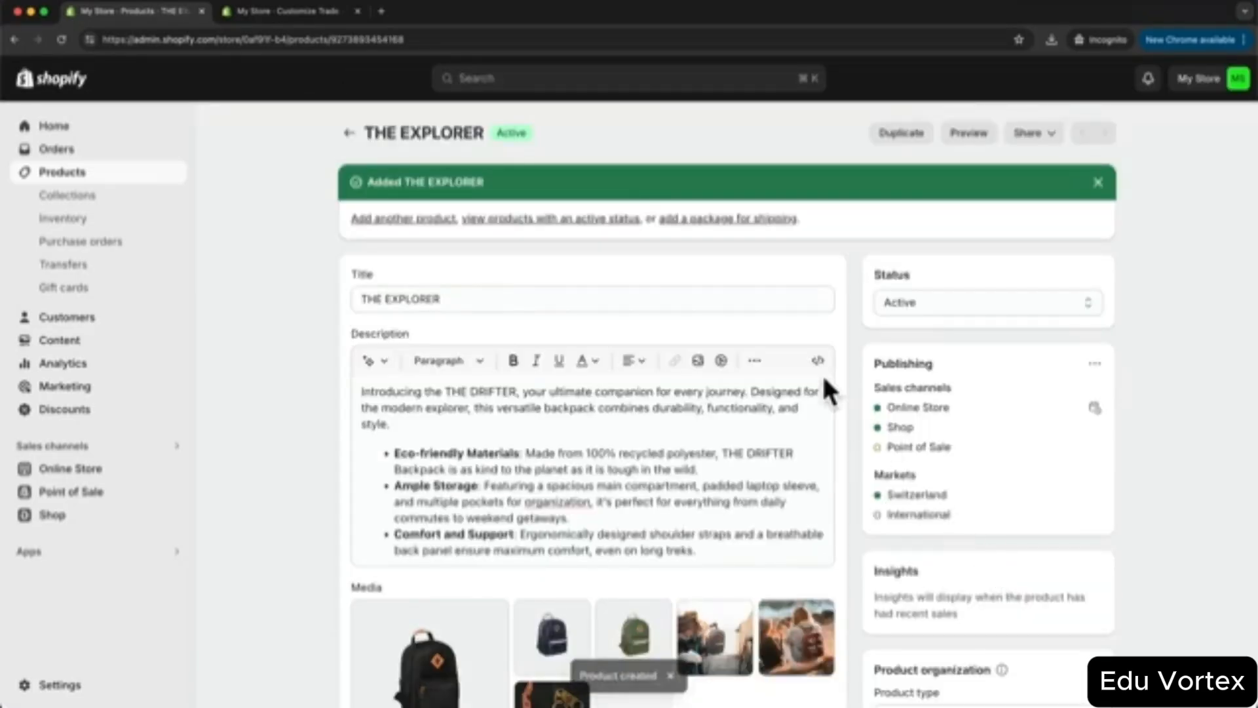
# - Go from the product list to the Collections page showing the single Home page collection
pyautogui.click(78, 176)
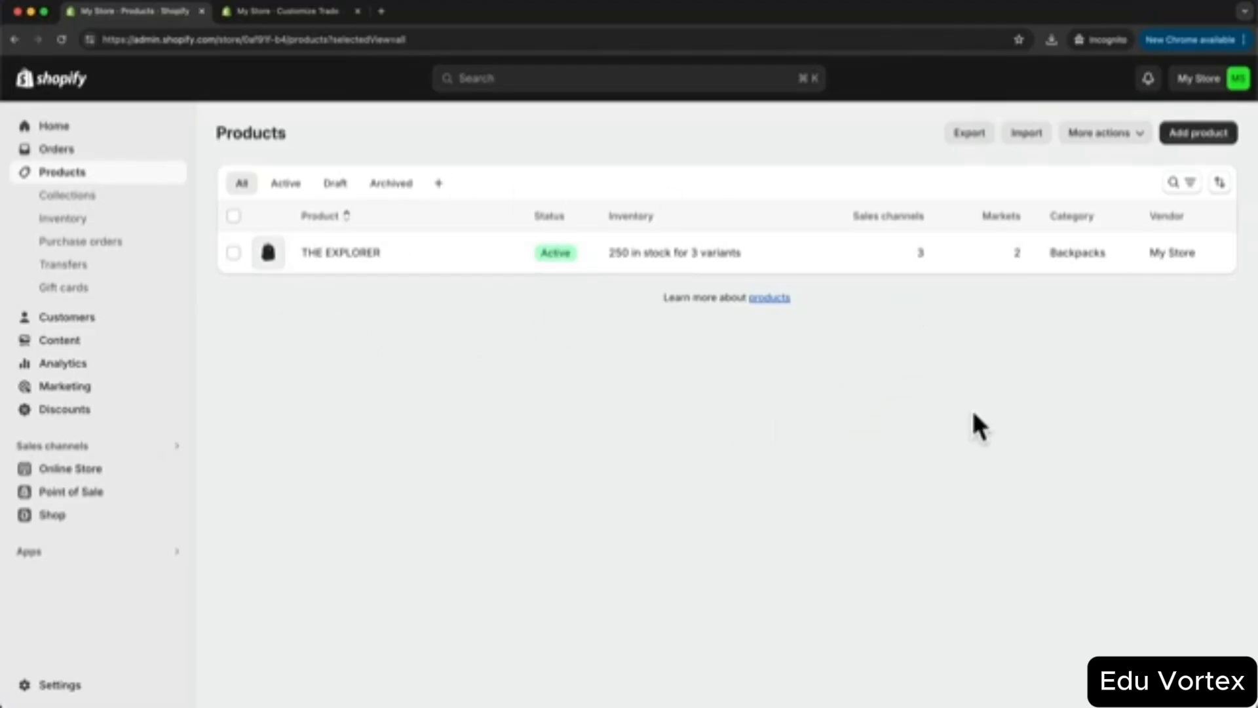
pyautogui.click(1203, 136)
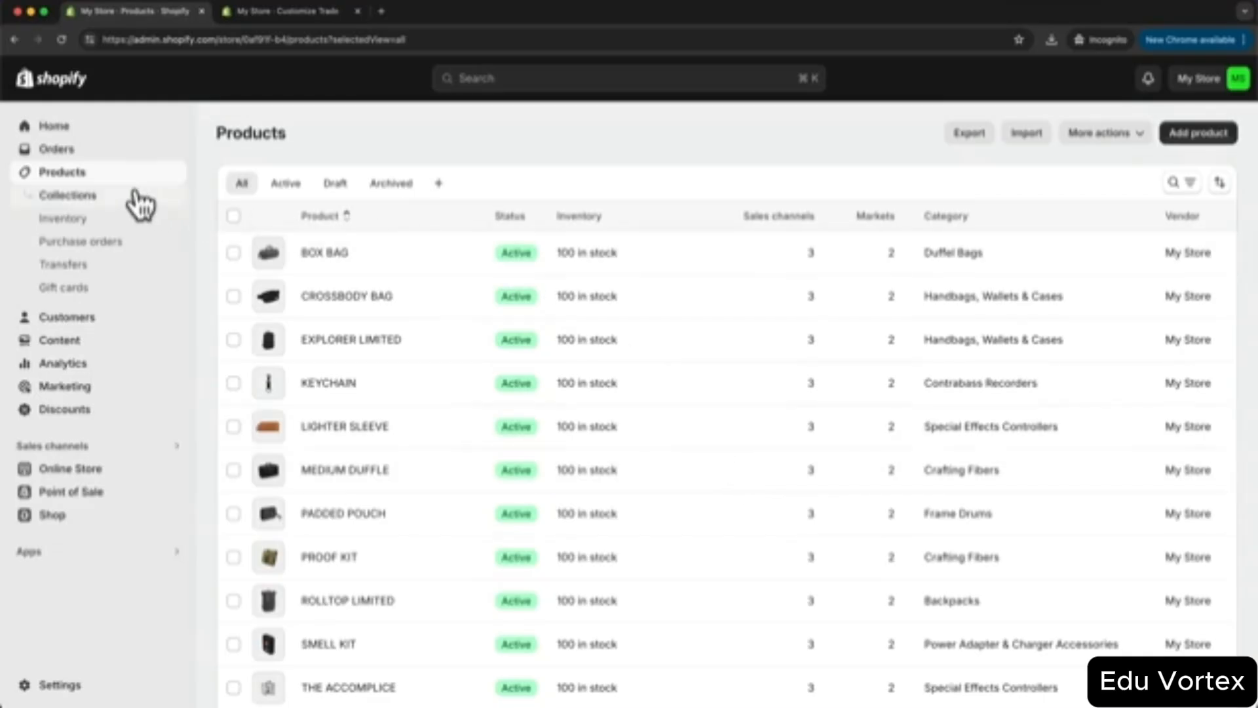
pyautogui.click(78, 200)
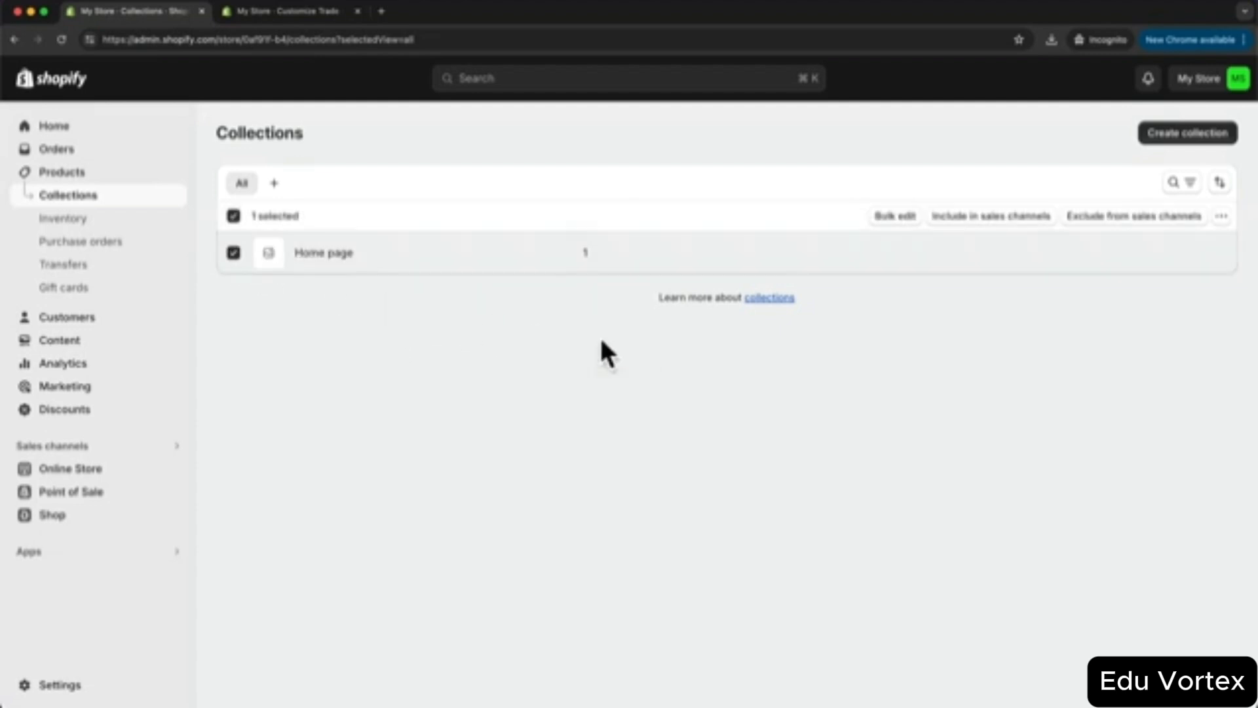
# - Delete the Home page collection
pyautogui.click(1222, 217)
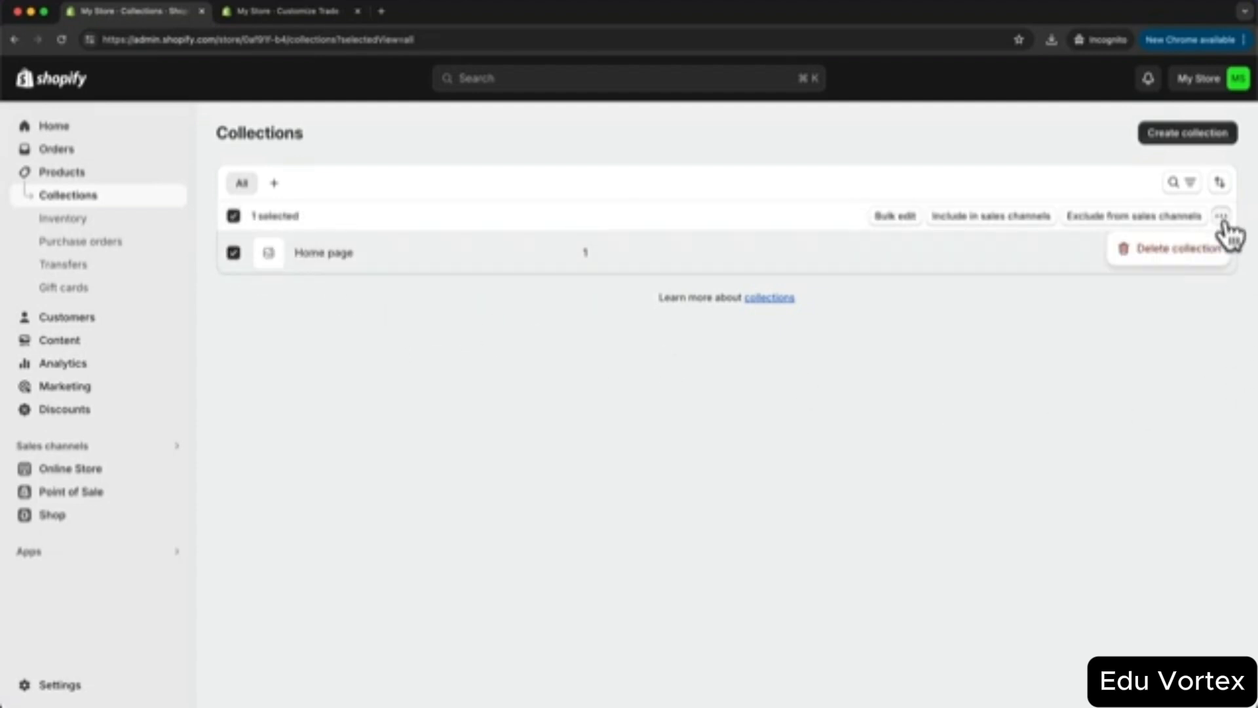
pyautogui.click(1173, 257)
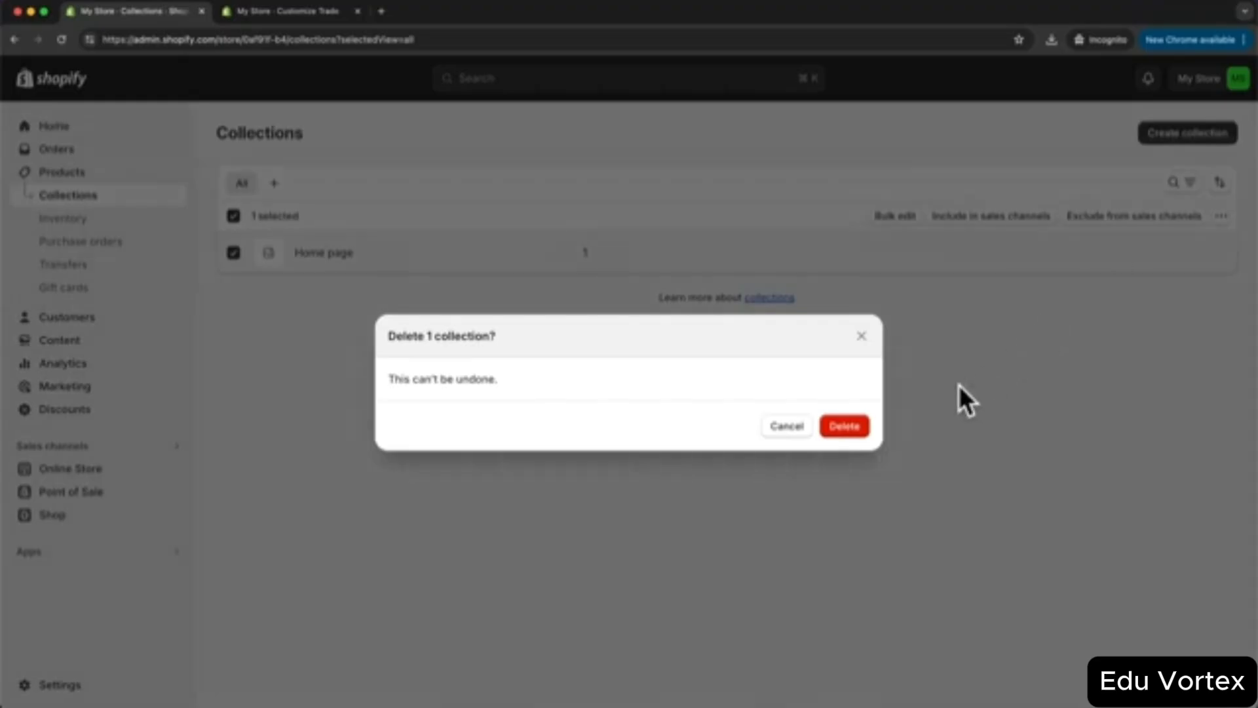
pyautogui.click(845, 427)
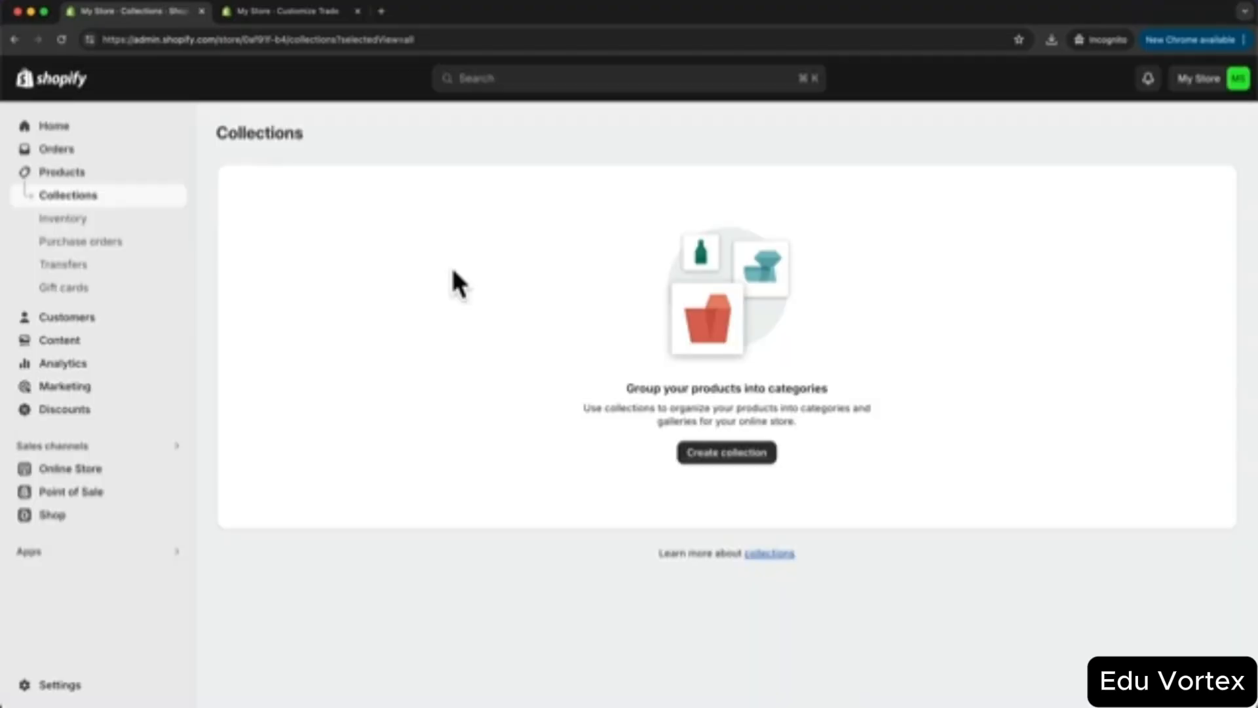
# - Create and save a 'Backpacks' collection with a pasted description and a backpack image
pyautogui.click(720, 457)
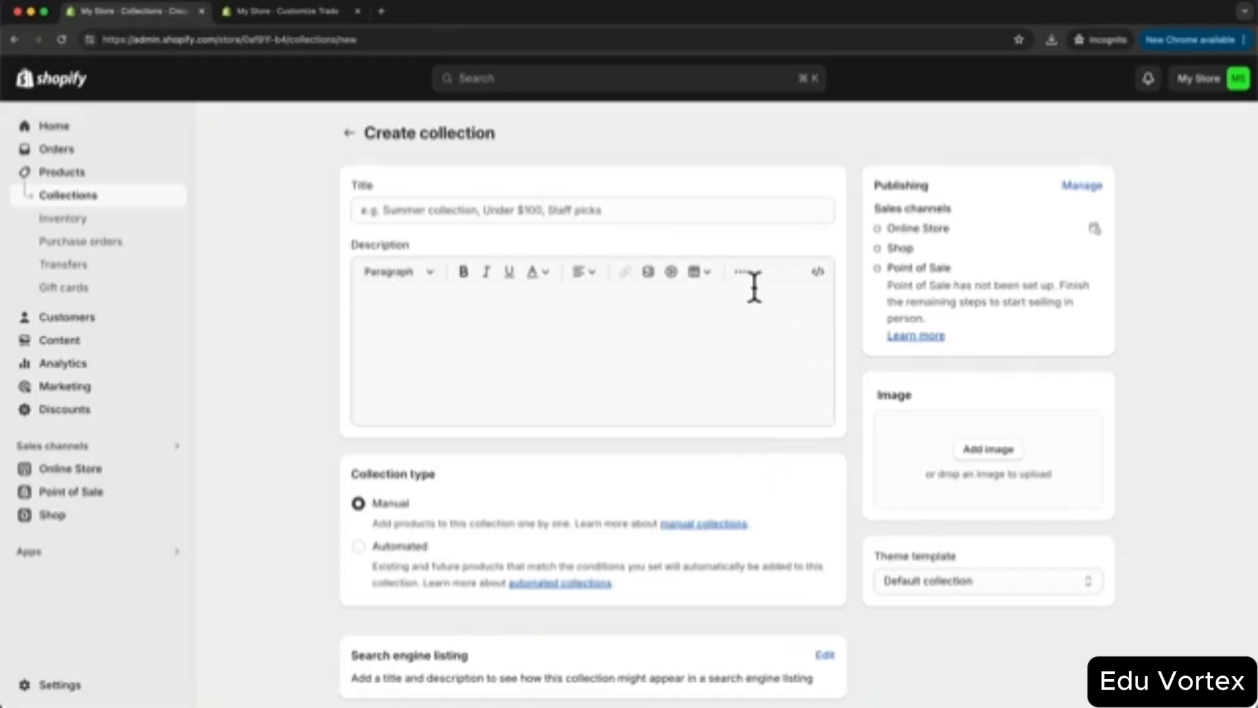
pyautogui.click(597, 209)
pyautogui.write('Bac')
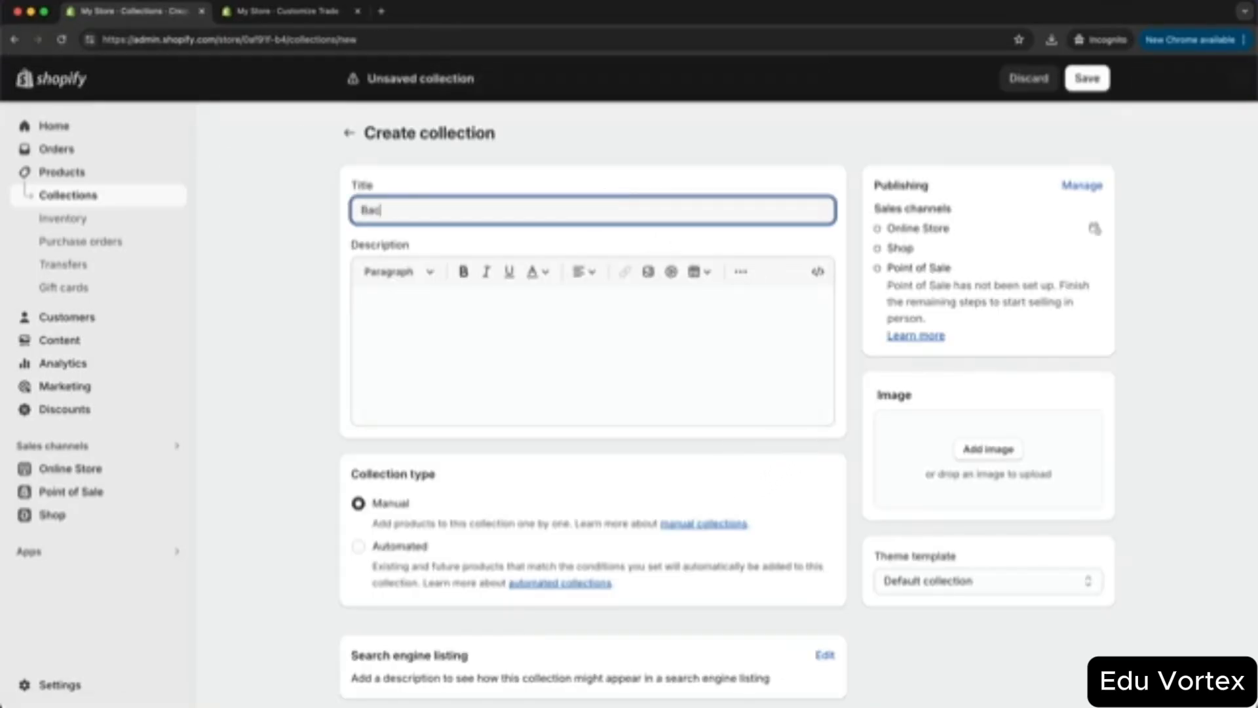
pyautogui.write('kpacks')
pyautogui.click(289, 228)
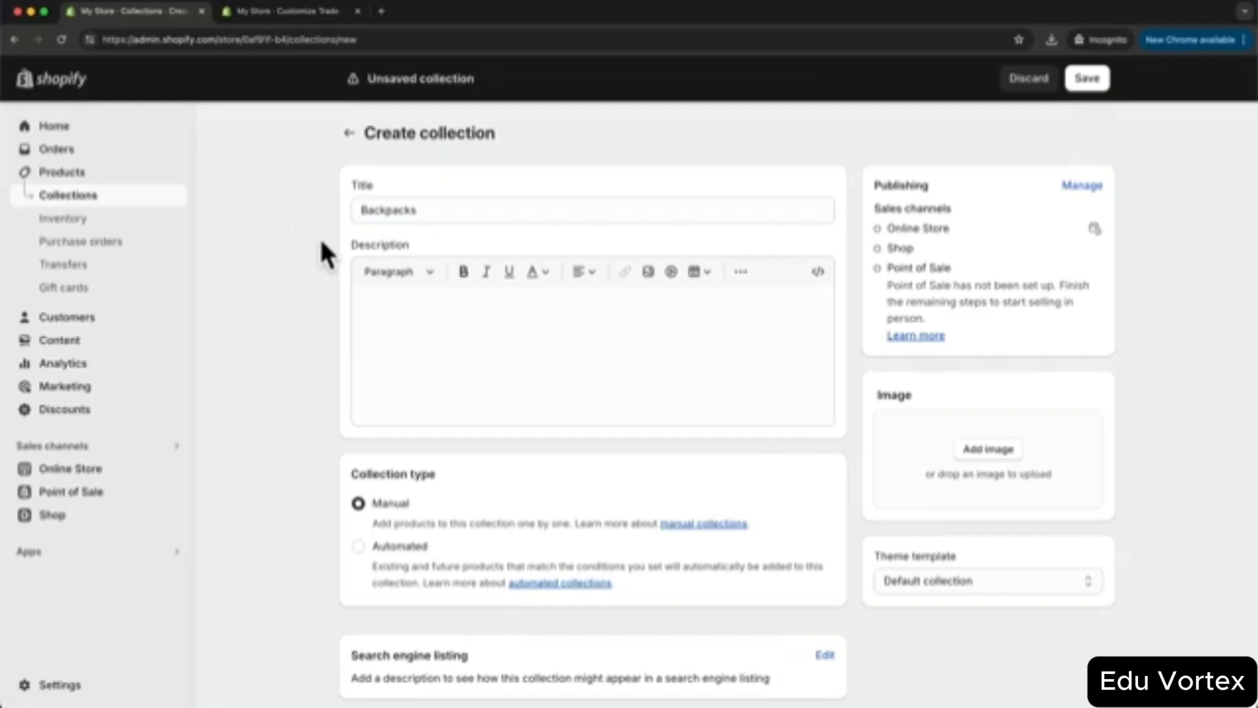
pyautogui.click(431, 309)
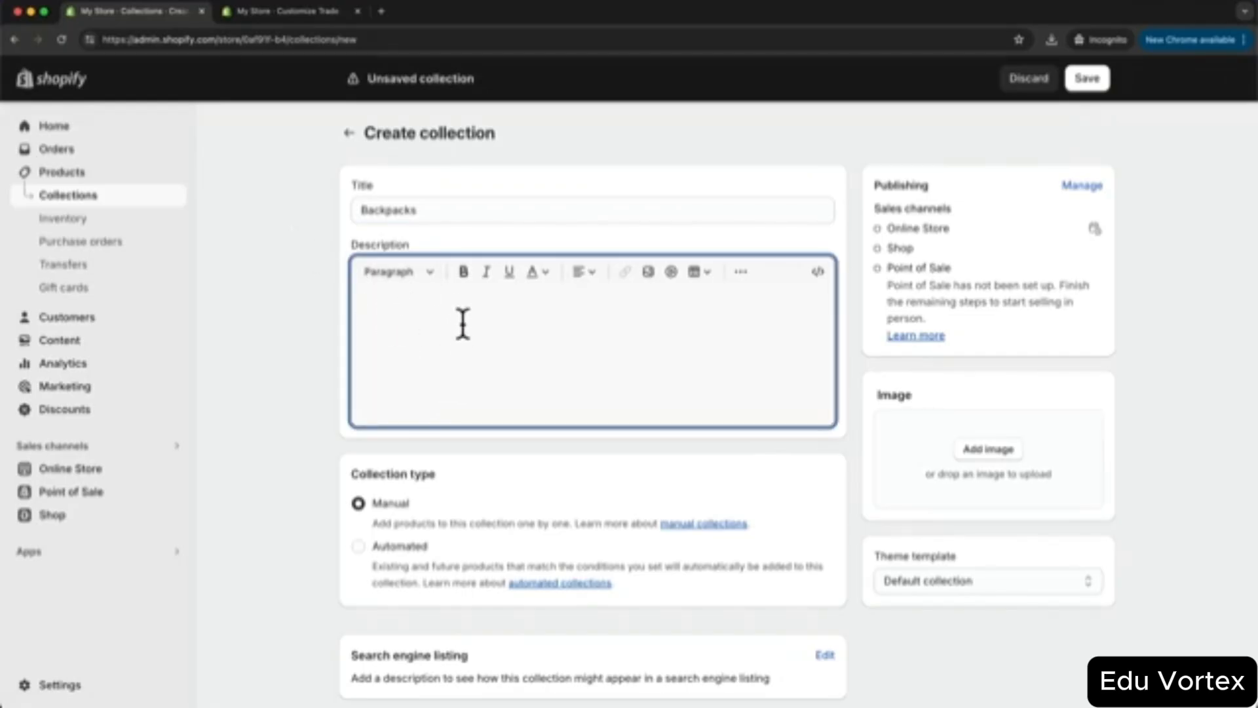
pyautogui.write('Backpacks are popular for school, work, travel, and outdoor activities due to their convenience and hands-free design.')
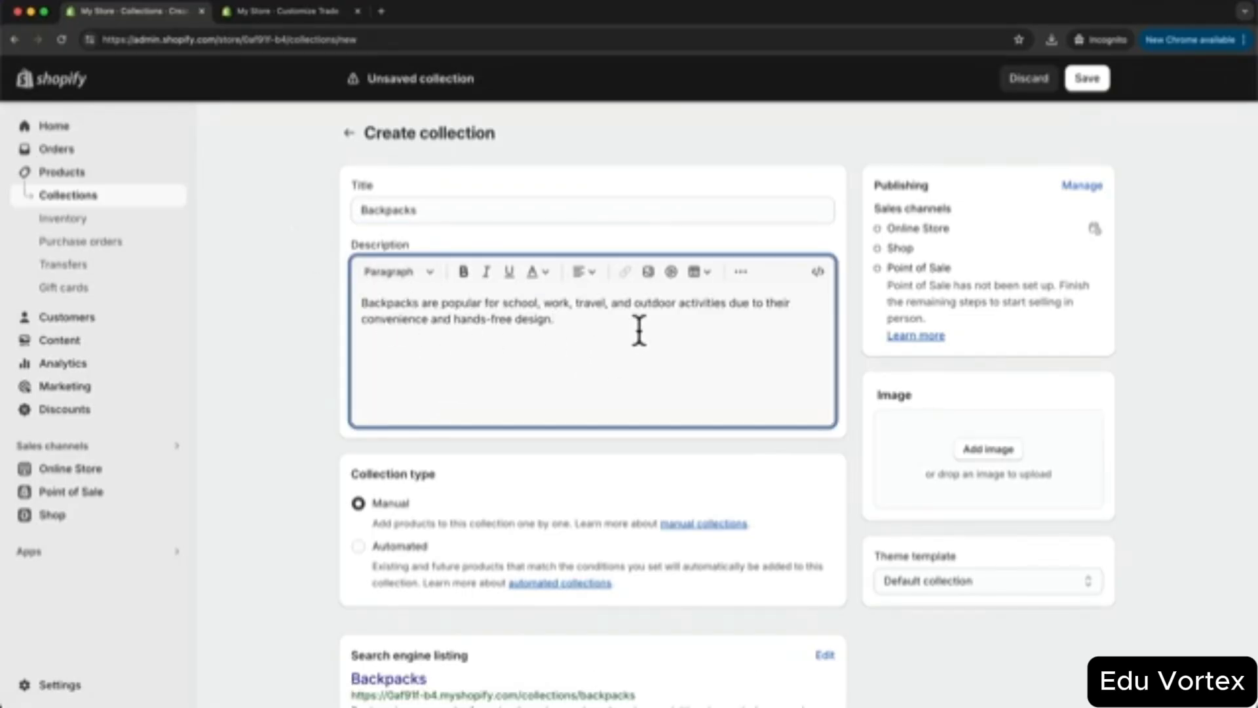
pyautogui.scroll(-3, 639, 330)
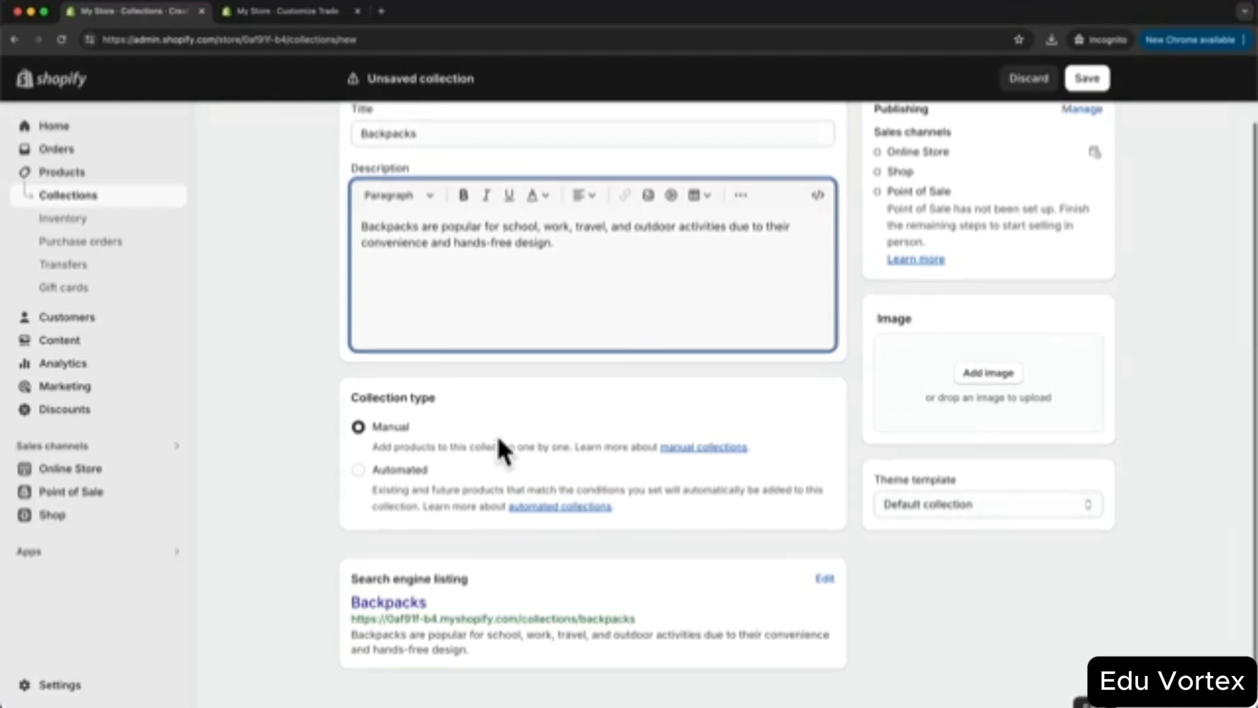
pyautogui.scroll(2, 496, 434)
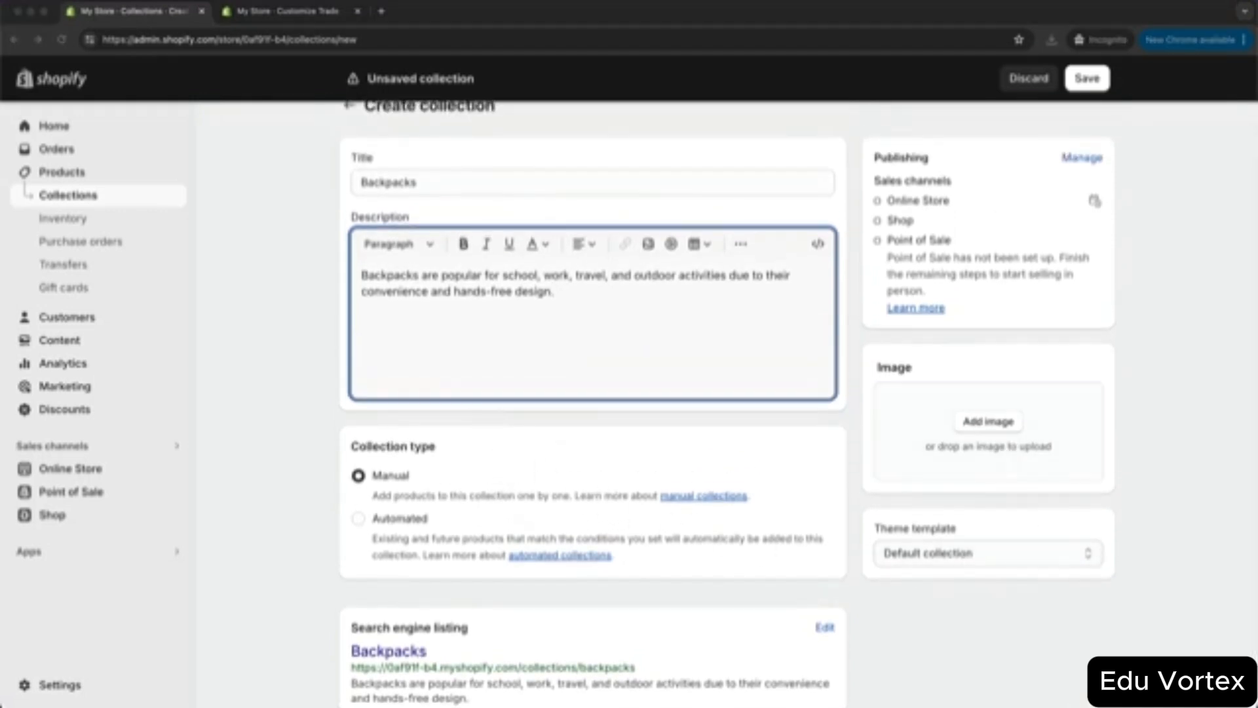
pyautogui.moveTo(1030, 536); pyautogui.dragTo(989, 438)
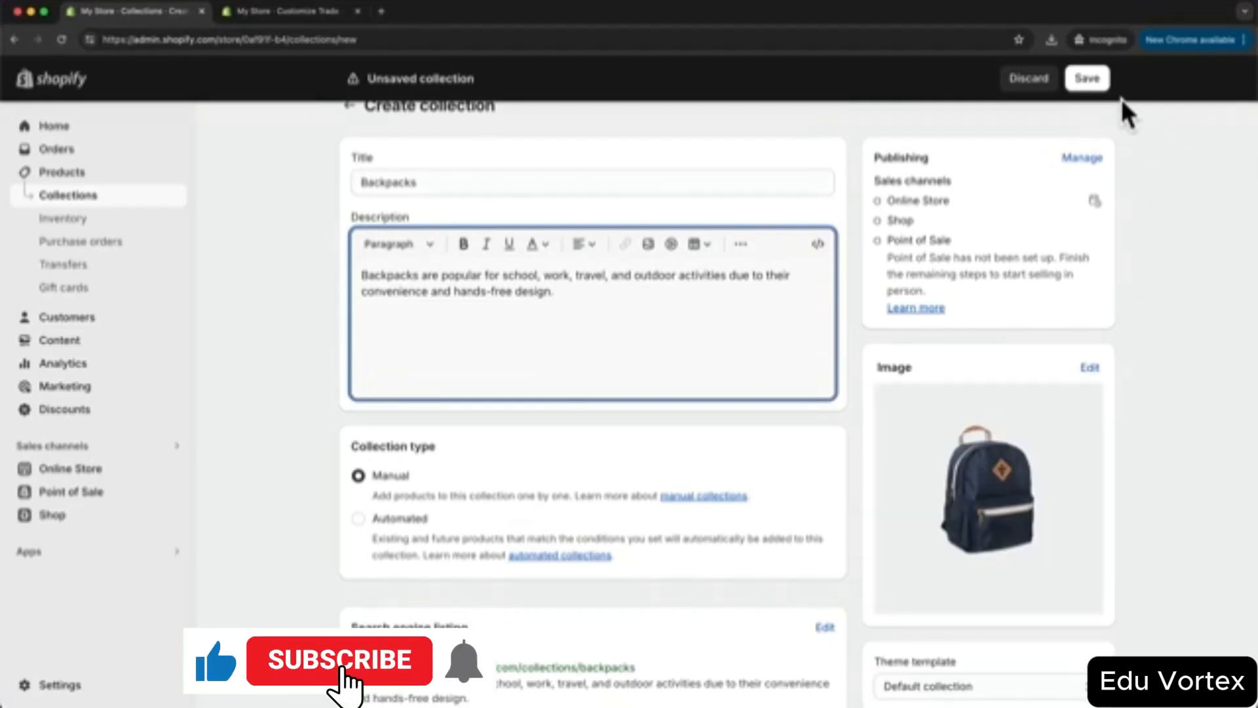
pyautogui.click(1087, 79)
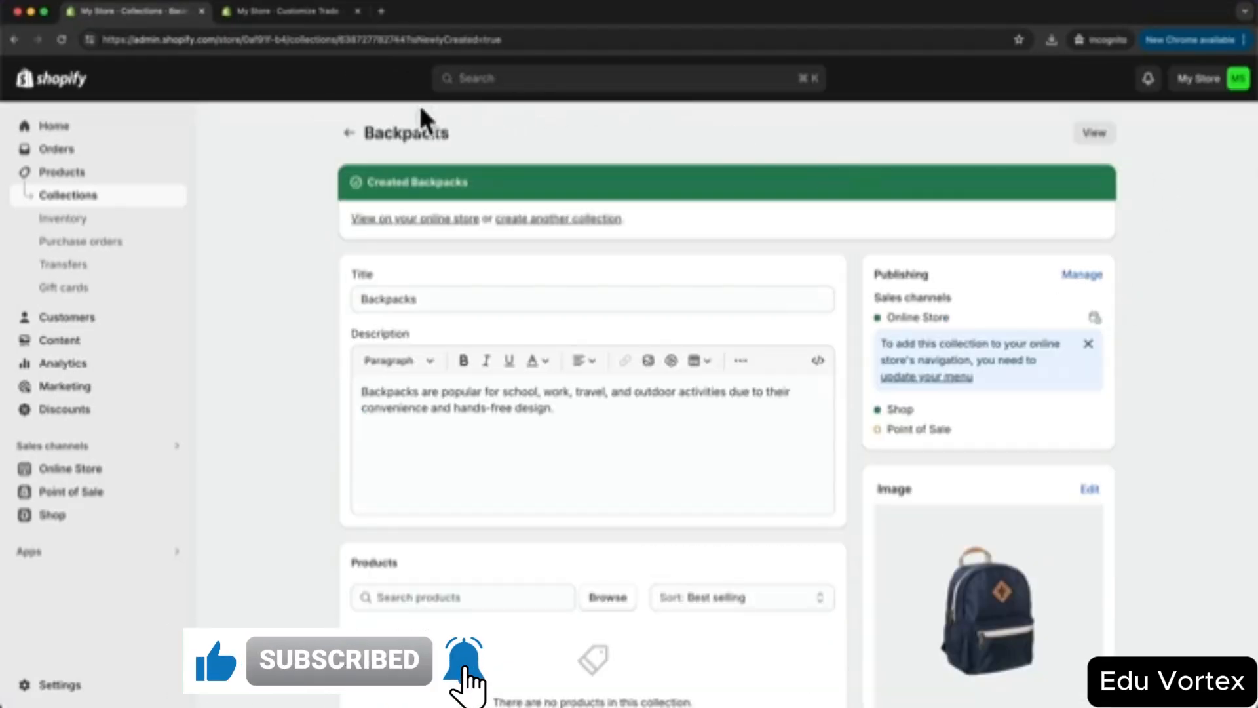
pyautogui.click(78, 197)
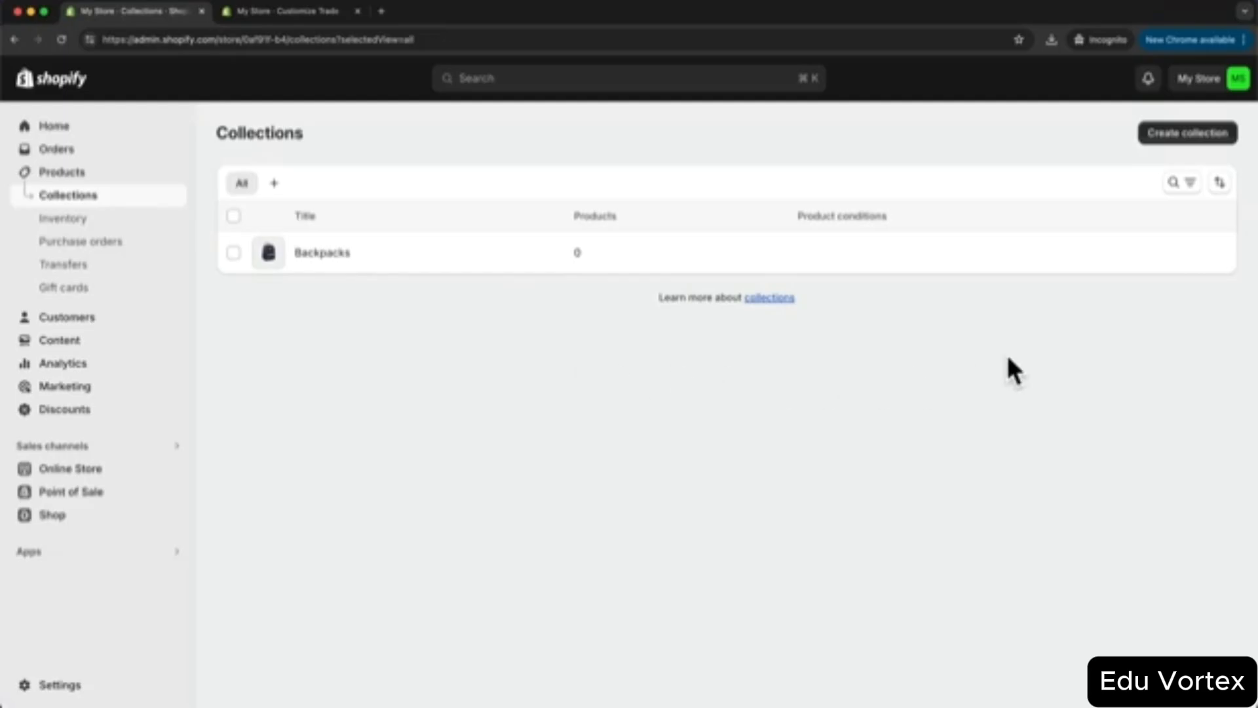
# - Create eight collections, Protective through Small Bags, then go back to the product list
pyautogui.click(1223, 148)
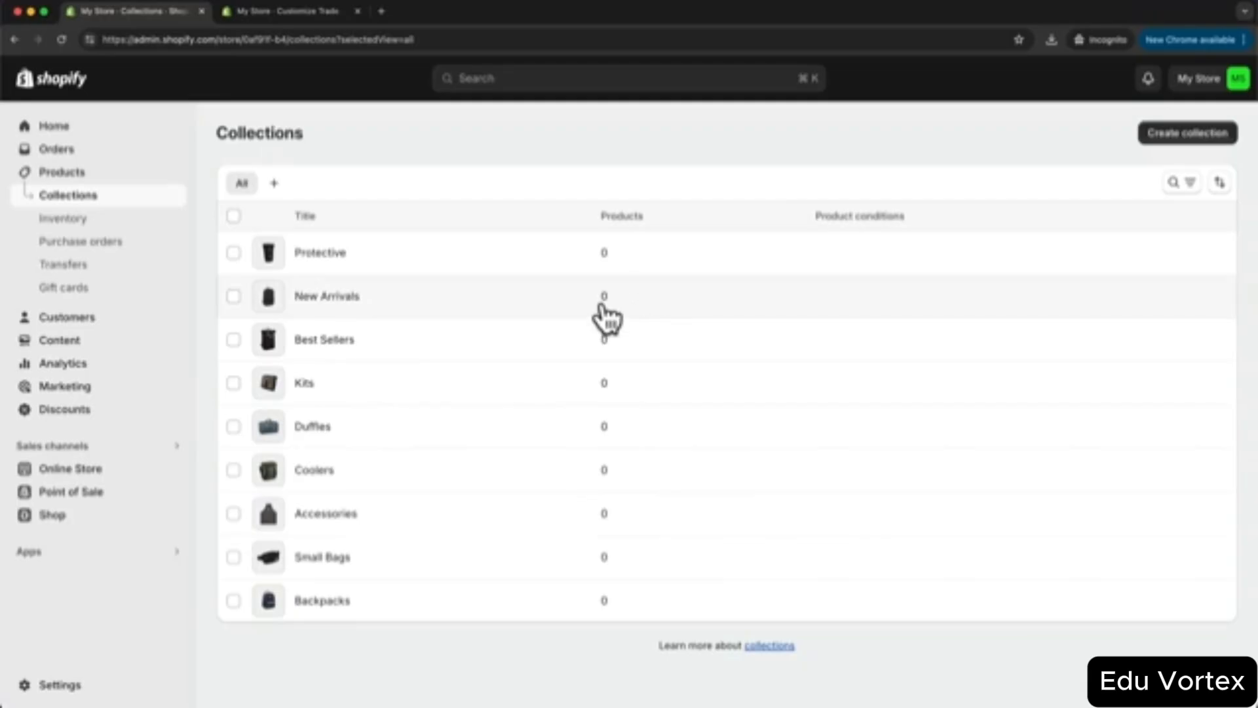
pyautogui.click(78, 173)
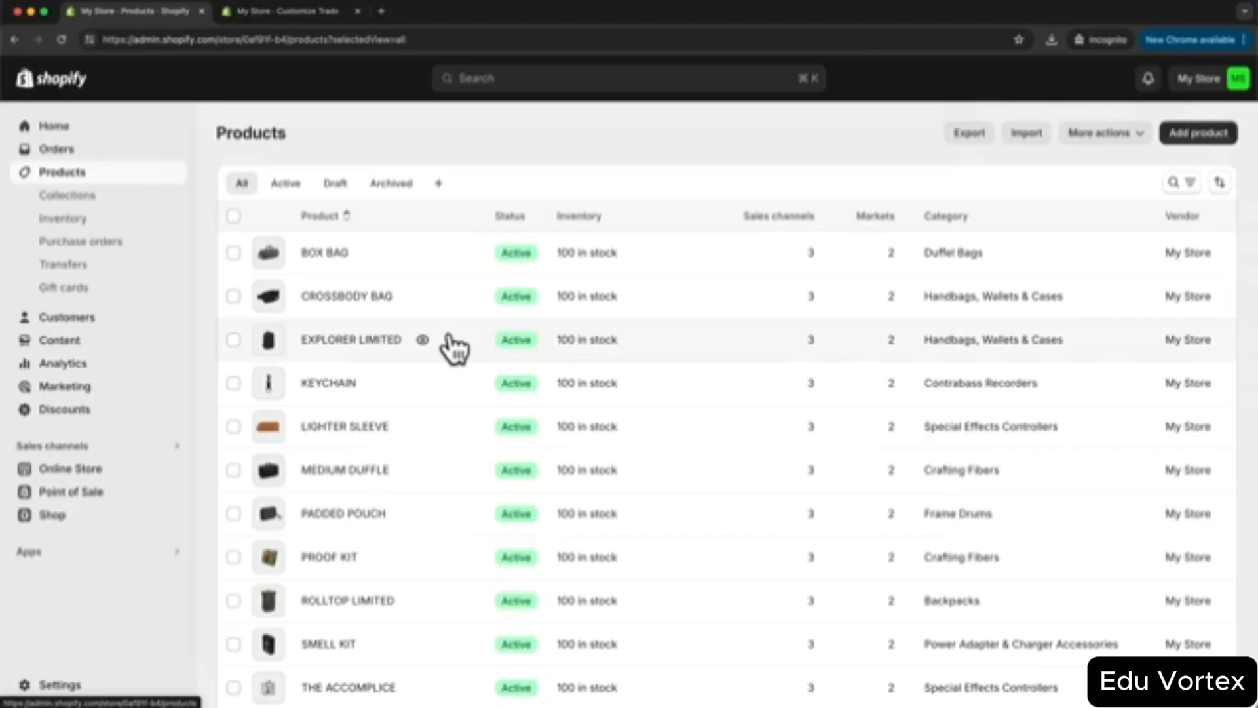
pyautogui.scroll(-3, 449, 343)
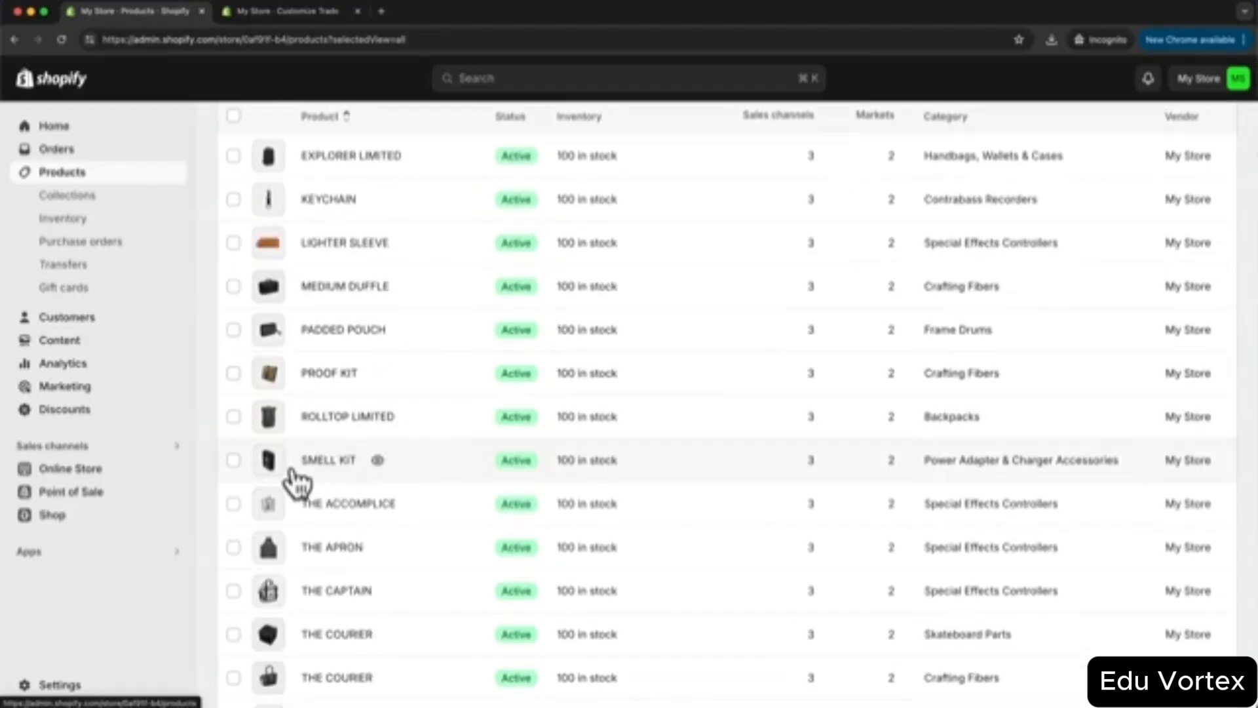
pyautogui.click(234, 416)
pyautogui.scroll(1, 292, 402)
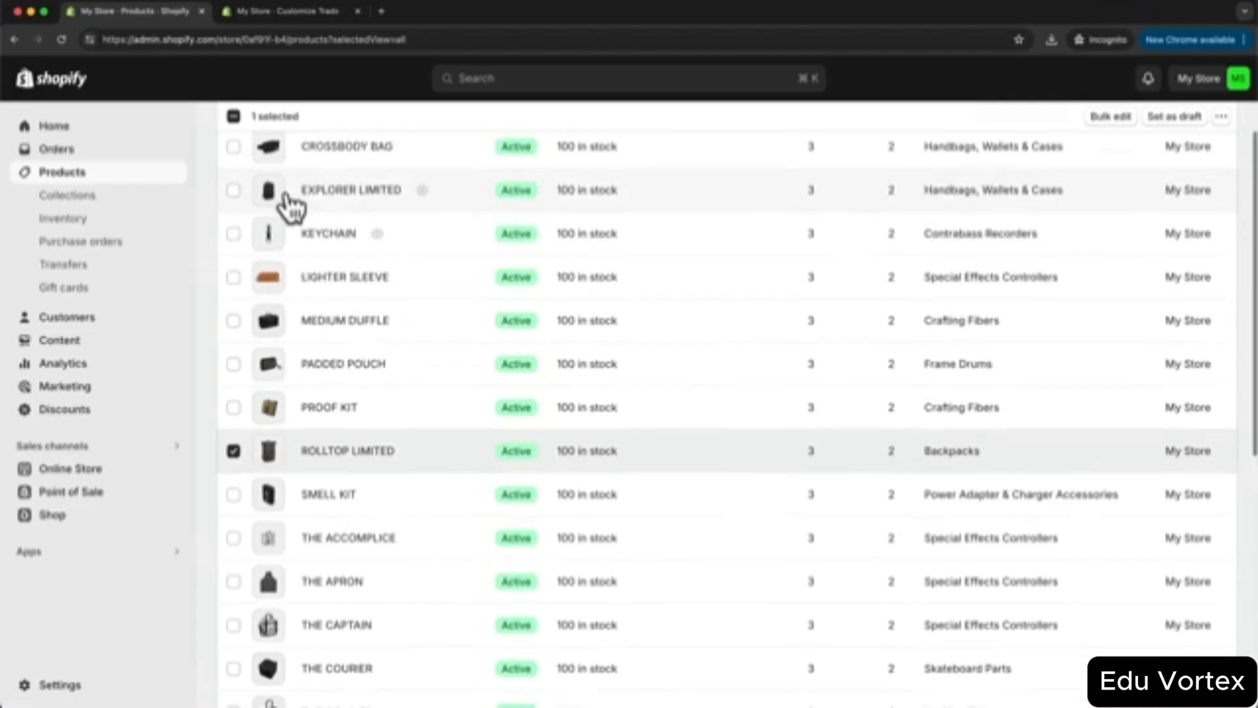
pyautogui.click(234, 198)
pyautogui.scroll(-4, 370, 472)
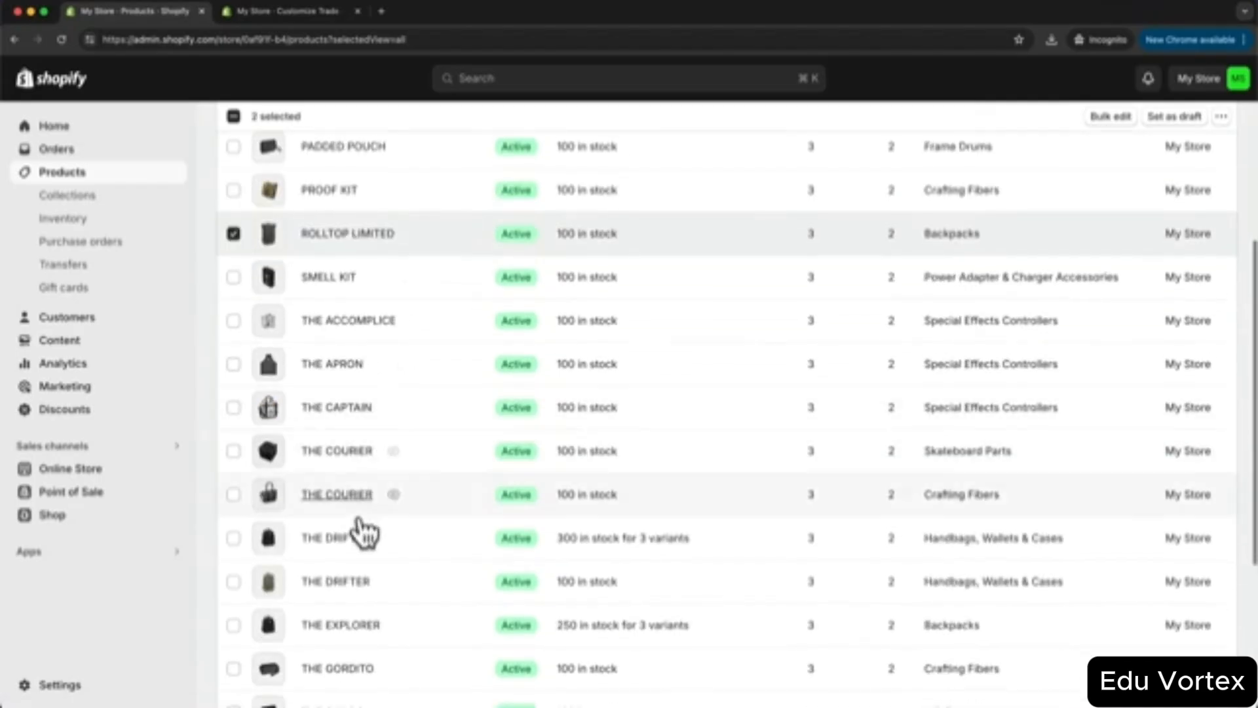
pyautogui.click(234, 537)
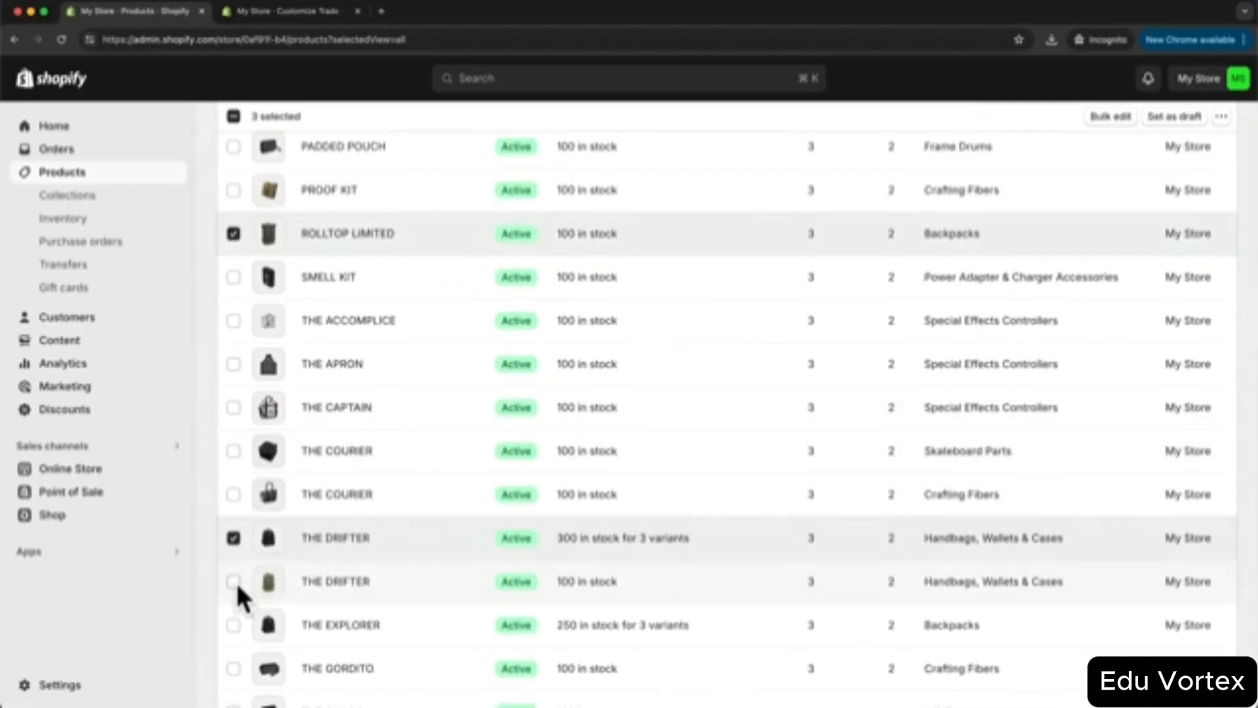
pyautogui.click(234, 581)
pyautogui.click(233, 628)
pyautogui.scroll(1, 459, 609)
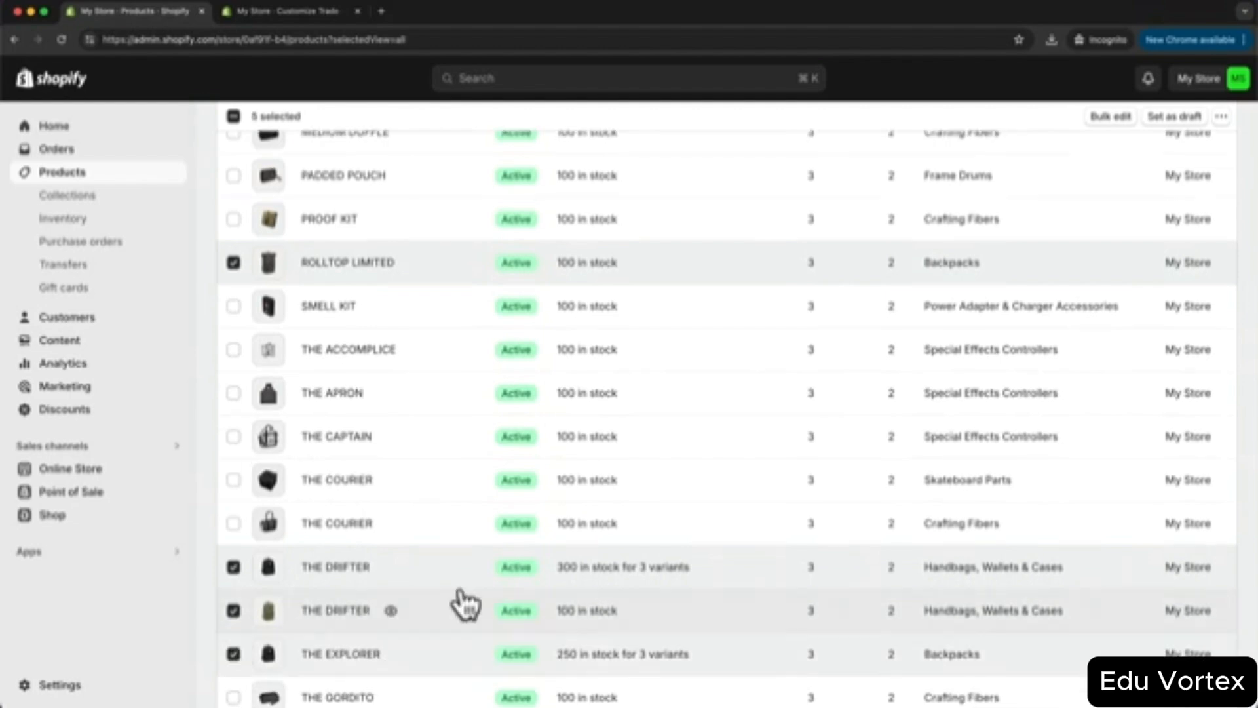
pyautogui.scroll(5, 489, 480)
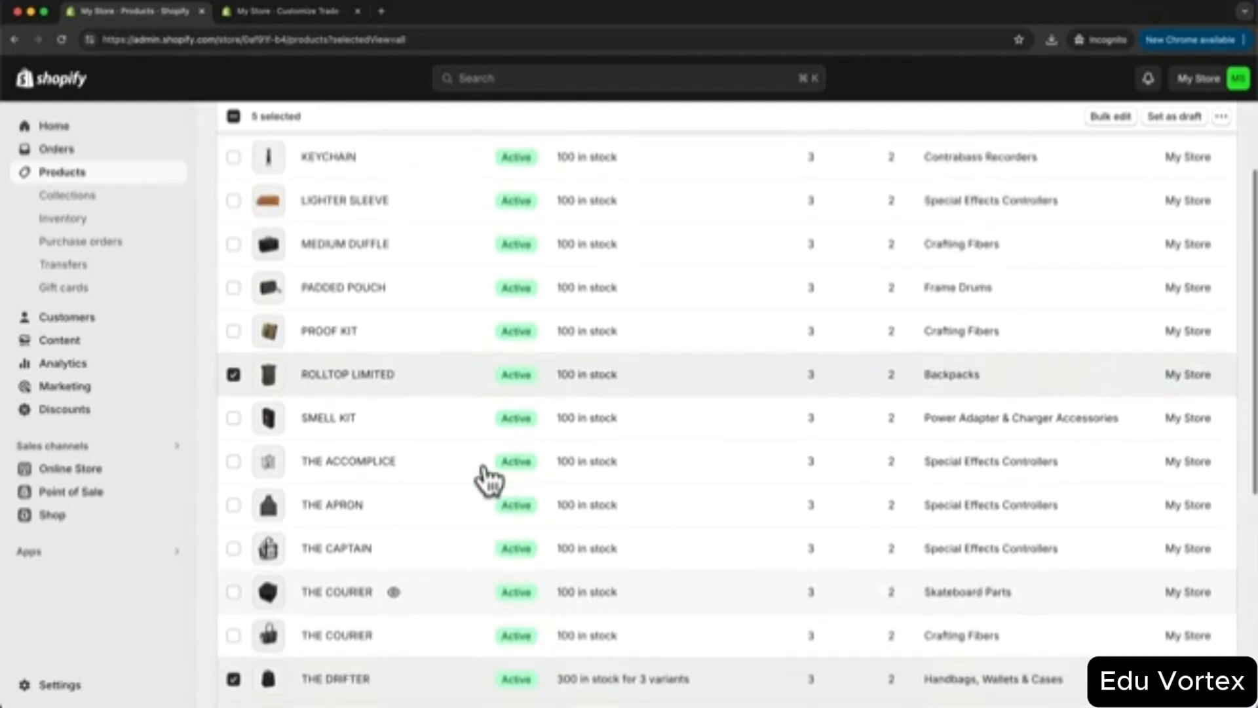
pyautogui.scroll(2, 485, 478)
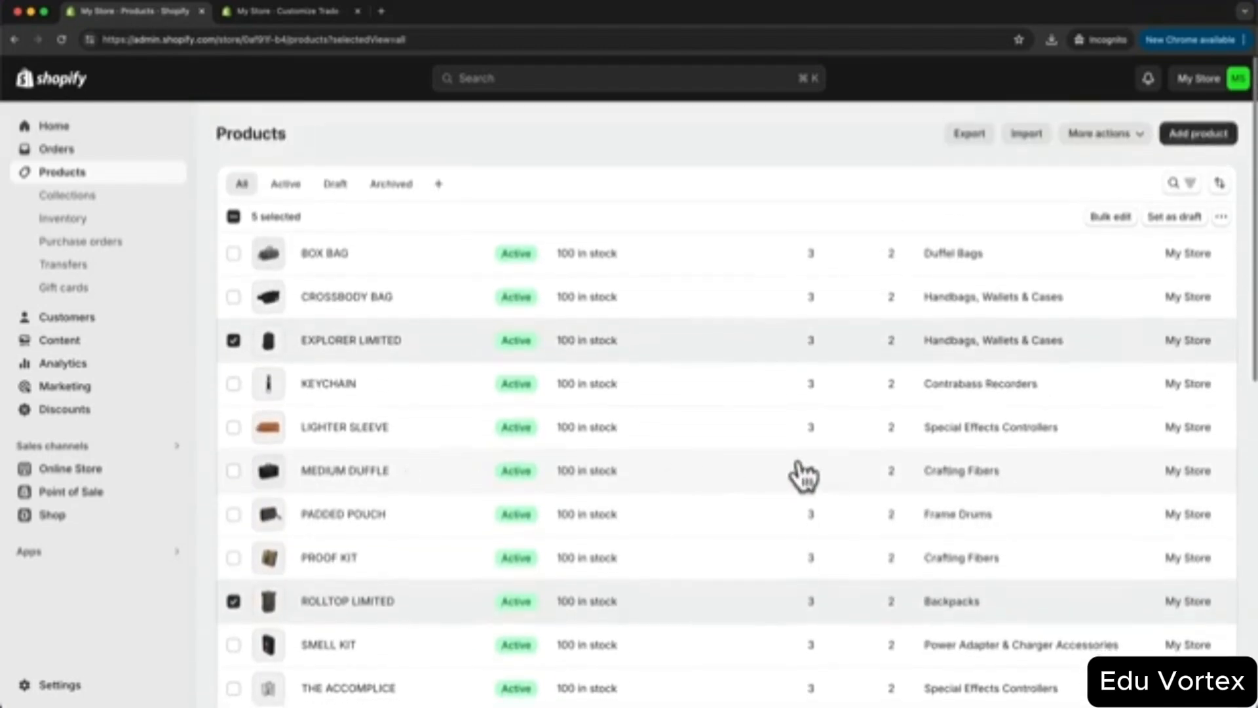
pyautogui.click(1220, 216)
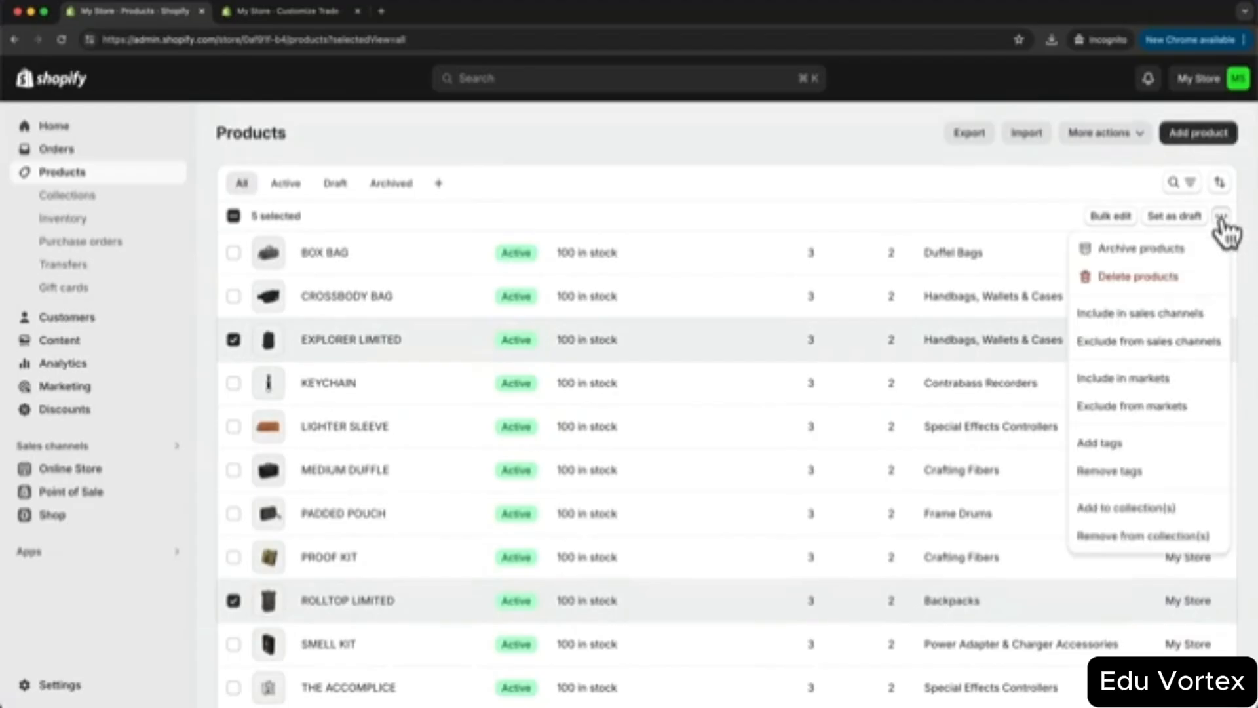
pyautogui.click(1130, 511)
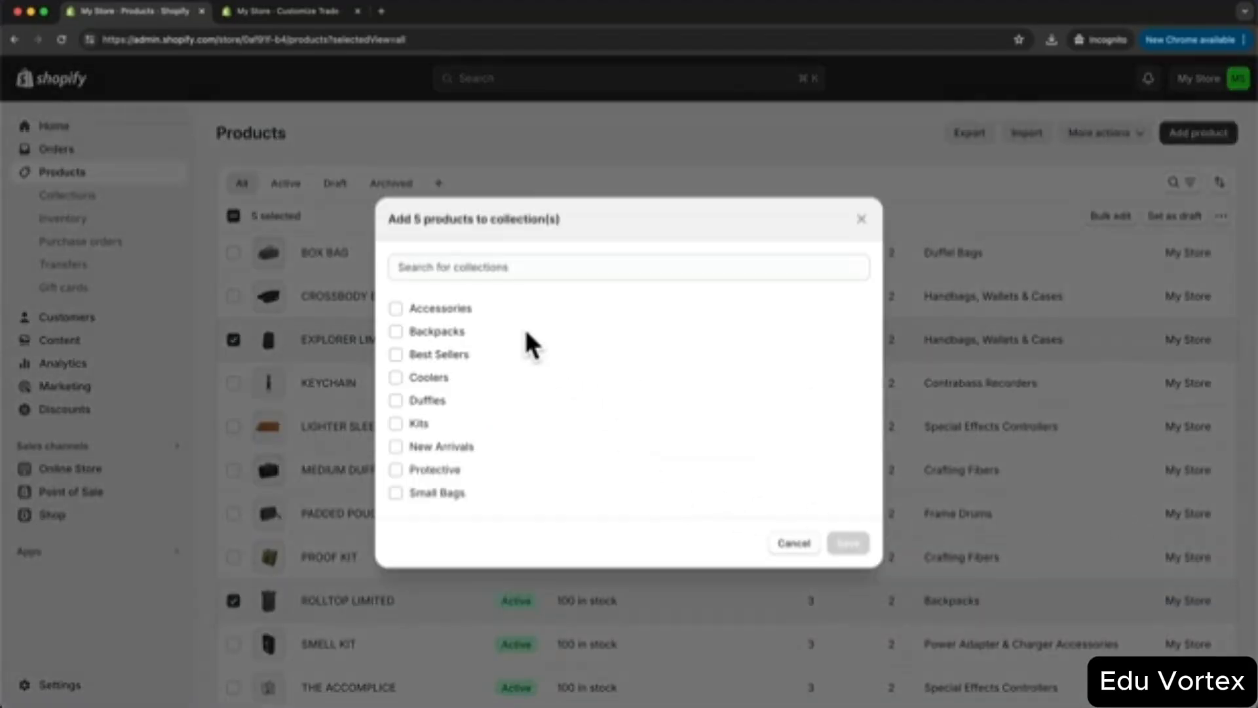
pyautogui.click(395, 331)
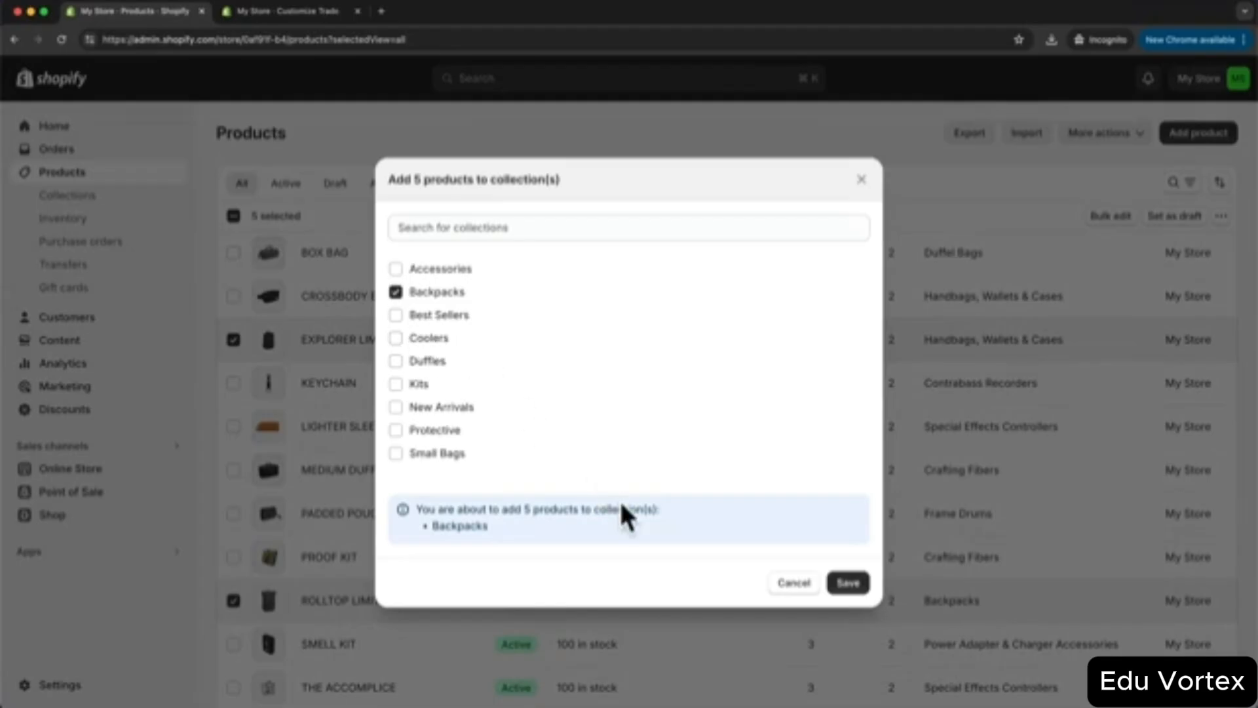
pyautogui.click(849, 583)
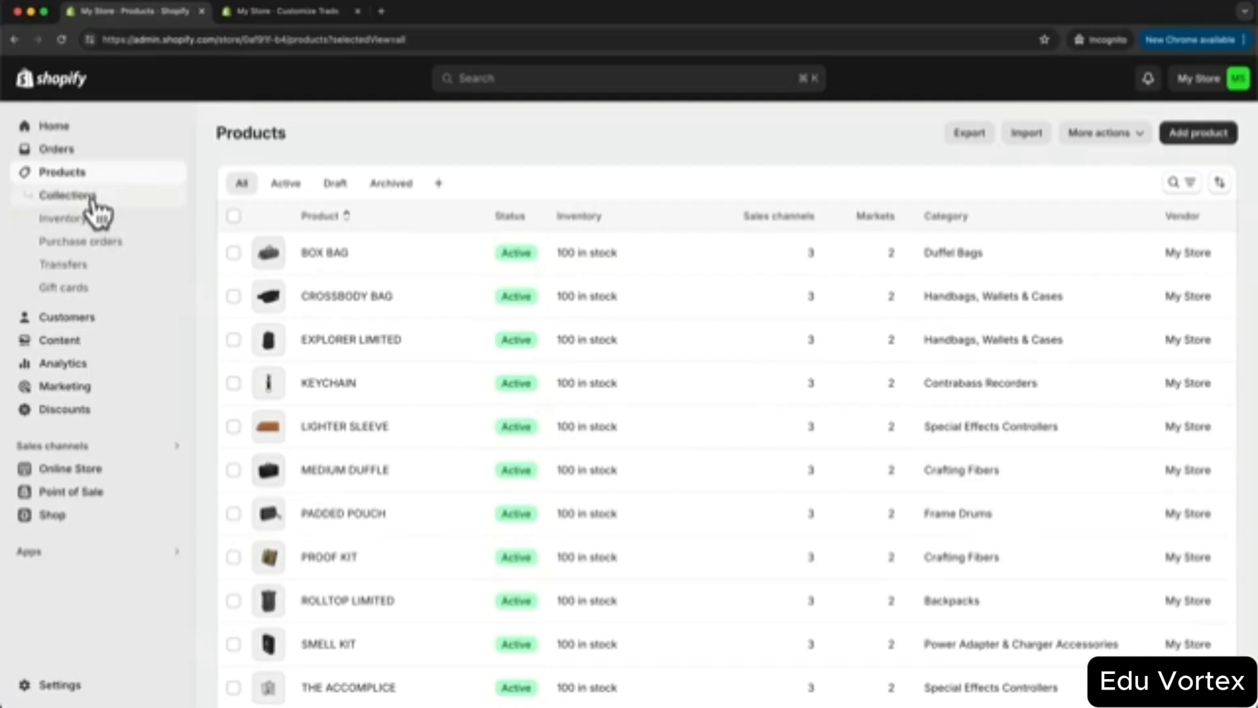
pyautogui.click(68, 195)
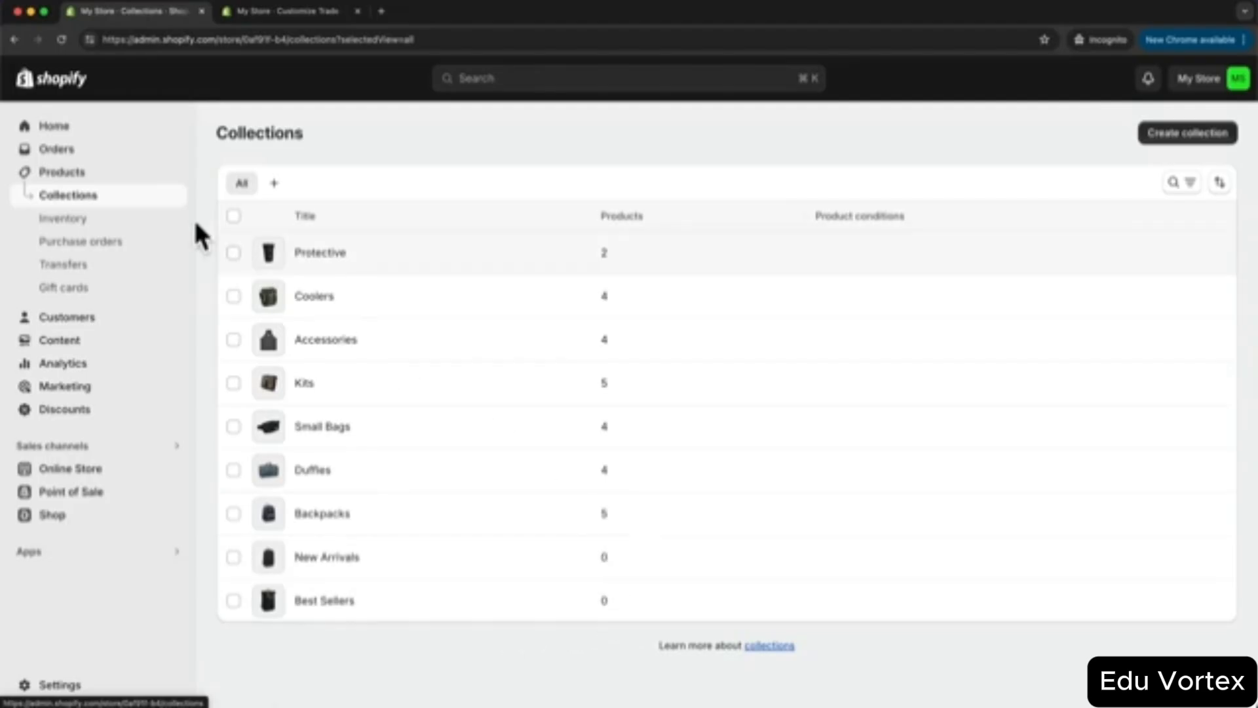
pyautogui.click(84, 175)
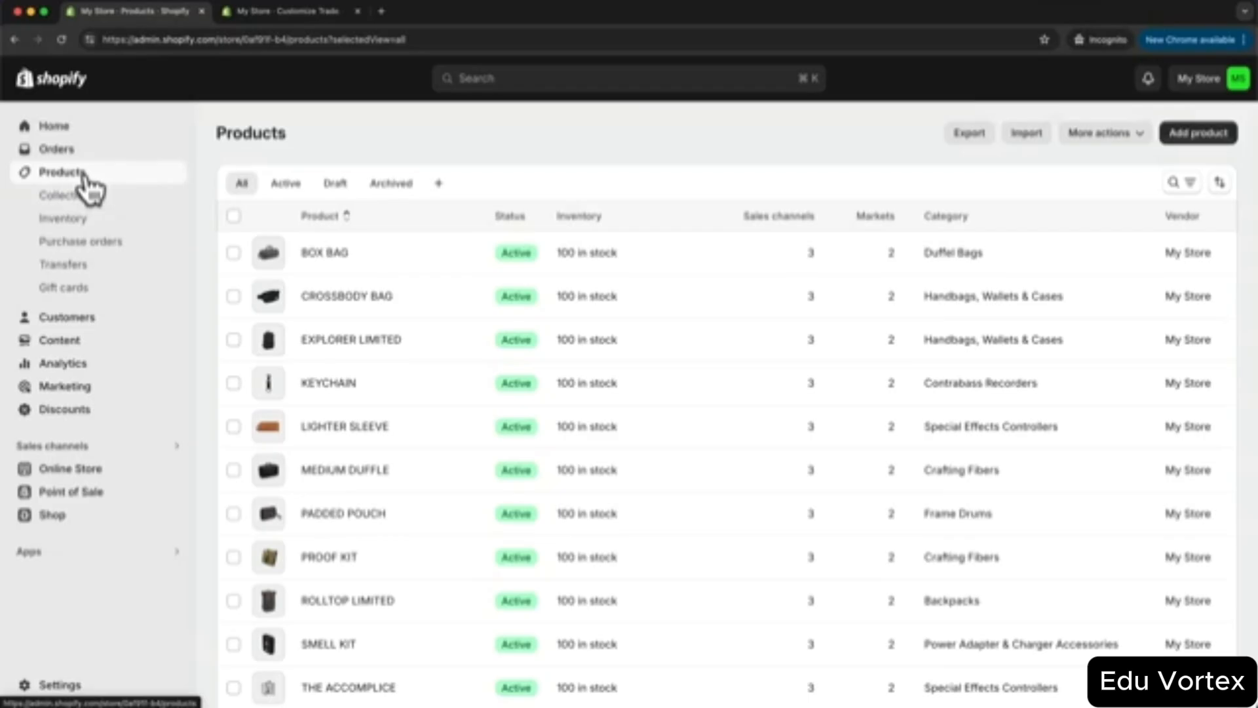
# - Select seven products including BOX BAG, EXPLORER LIMITED, THE CAPTAIN, SMELL KIT, THE DRIFTER and THE GORDO
pyautogui.click(233, 253)
pyautogui.click(234, 339)
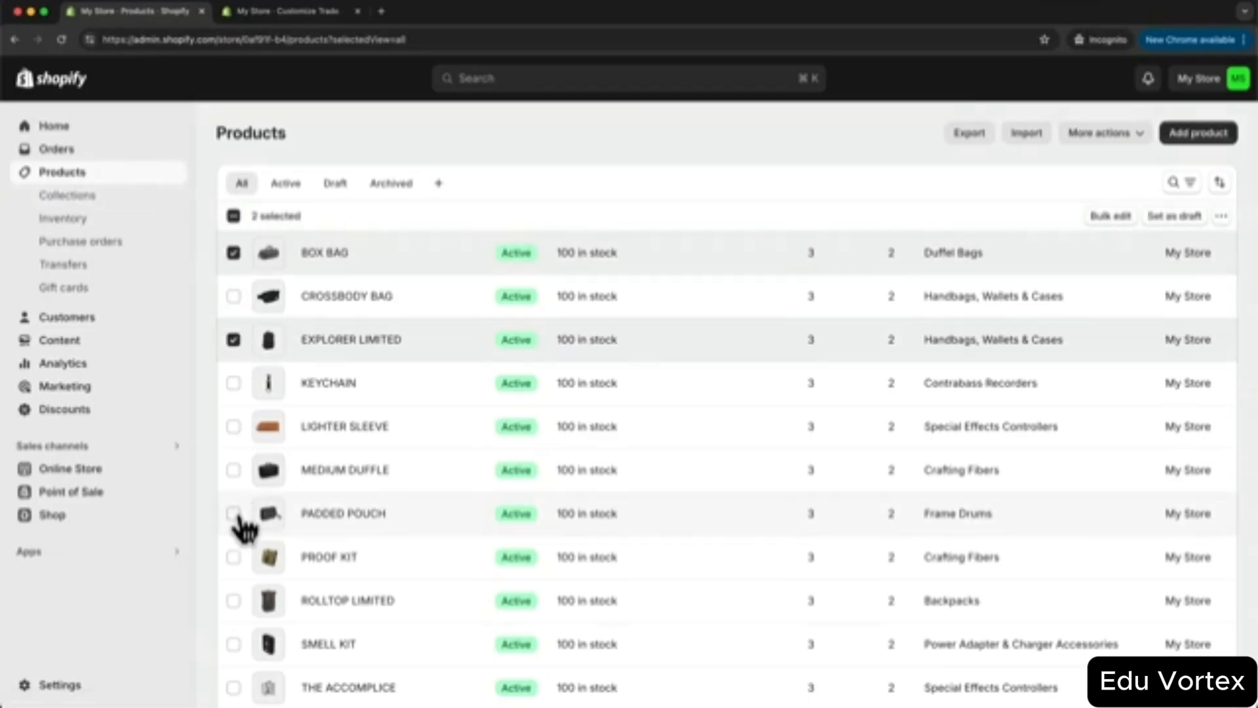
pyautogui.scroll(-5, 245, 522)
pyautogui.click(233, 493)
pyautogui.click(233, 364)
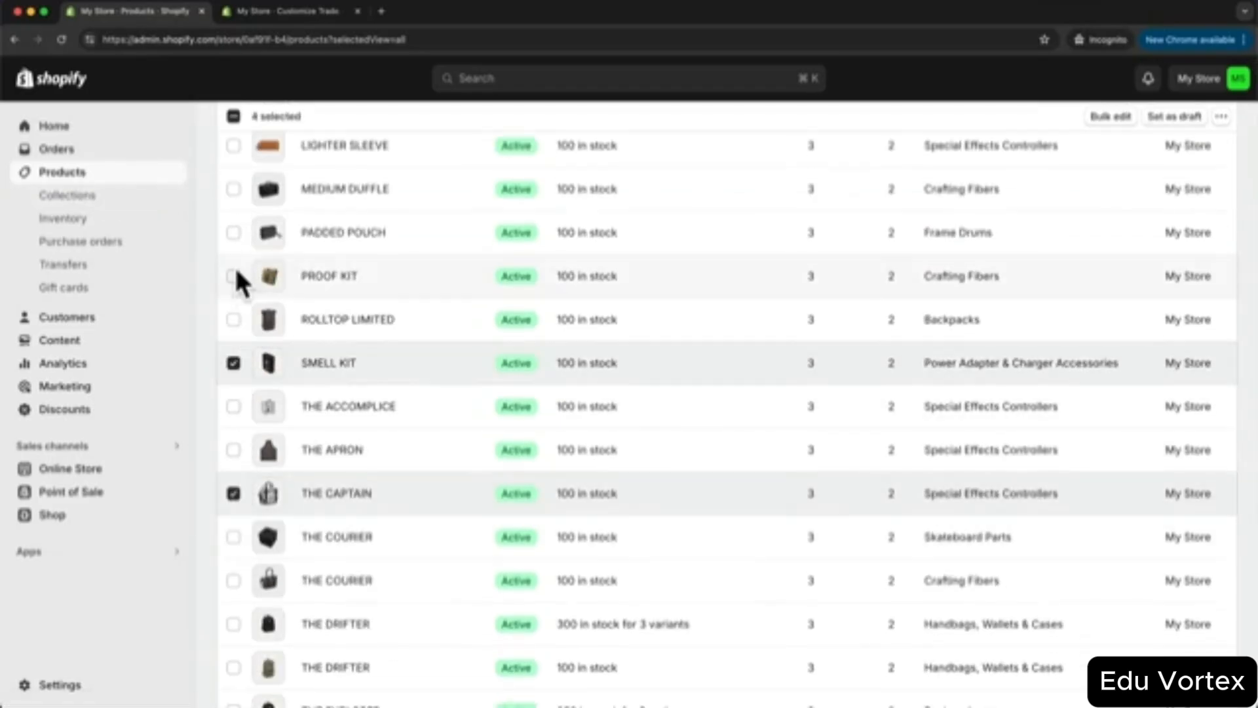
pyautogui.click(233, 233)
pyautogui.scroll(-3, 234, 292)
pyautogui.click(234, 466)
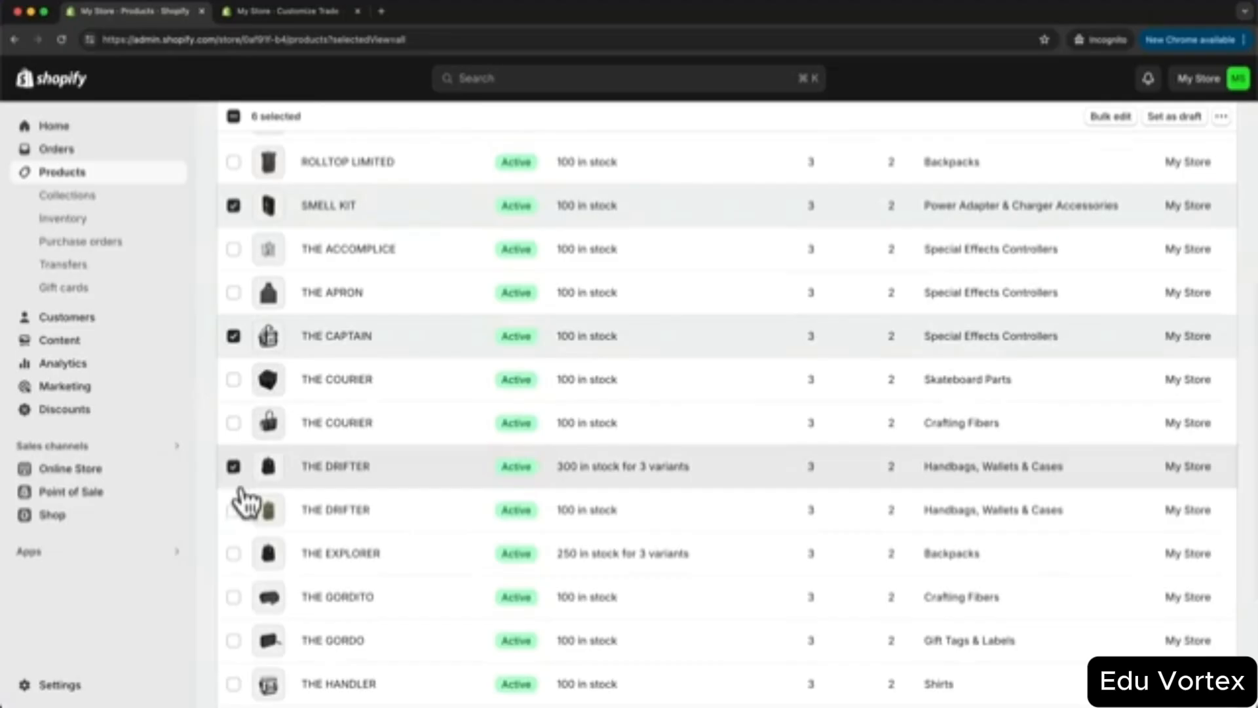
pyautogui.click(234, 640)
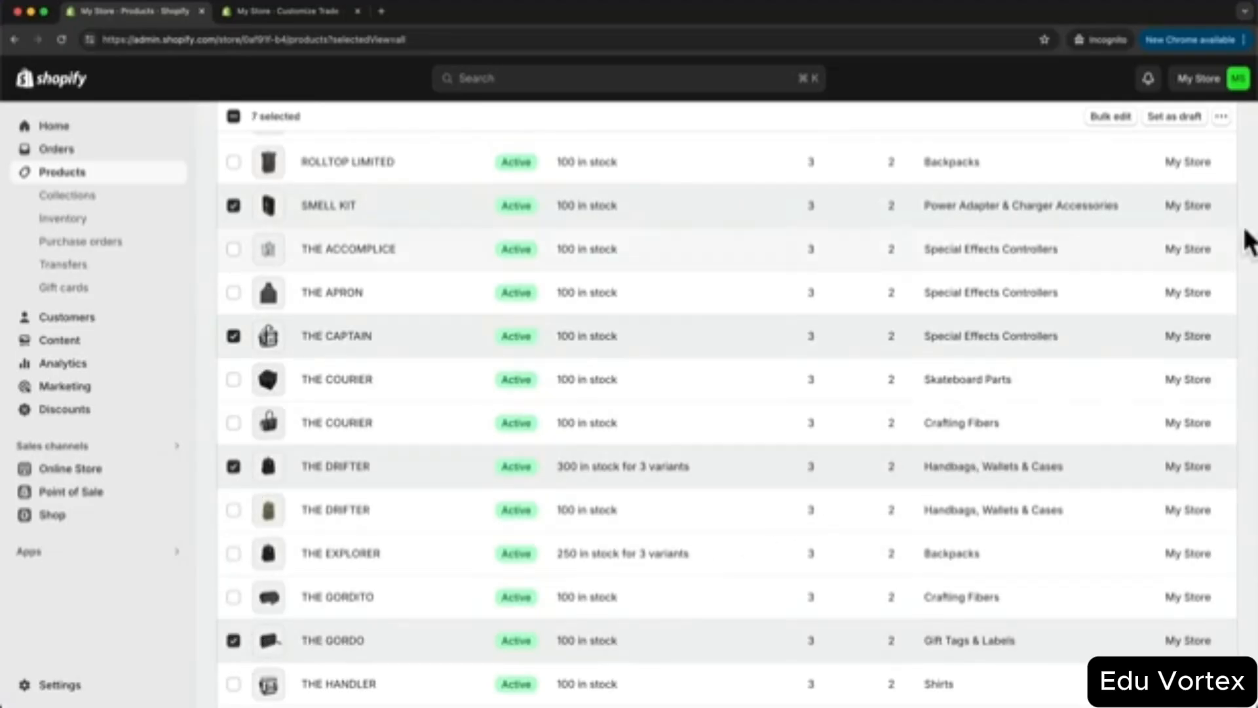
# - Bulk-add the seven selected products to the New Arrivals collection
pyautogui.click(1221, 117)
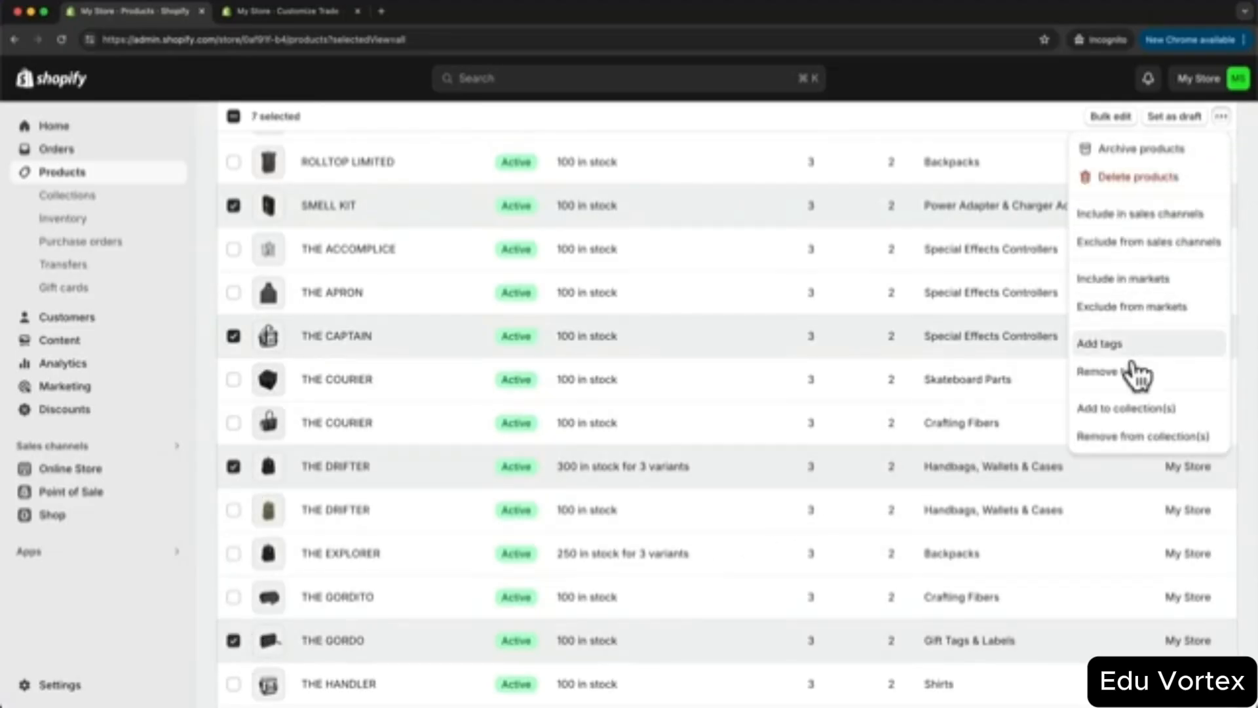
pyautogui.click(1122, 411)
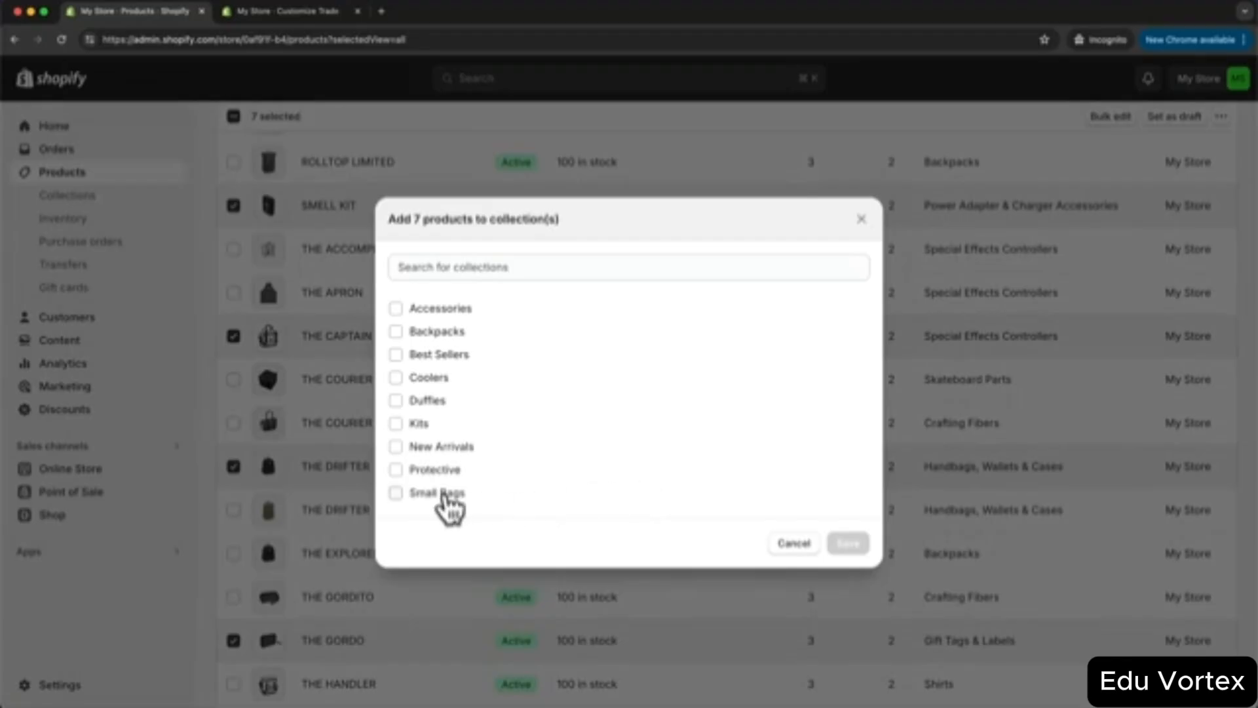
pyautogui.click(396, 356)
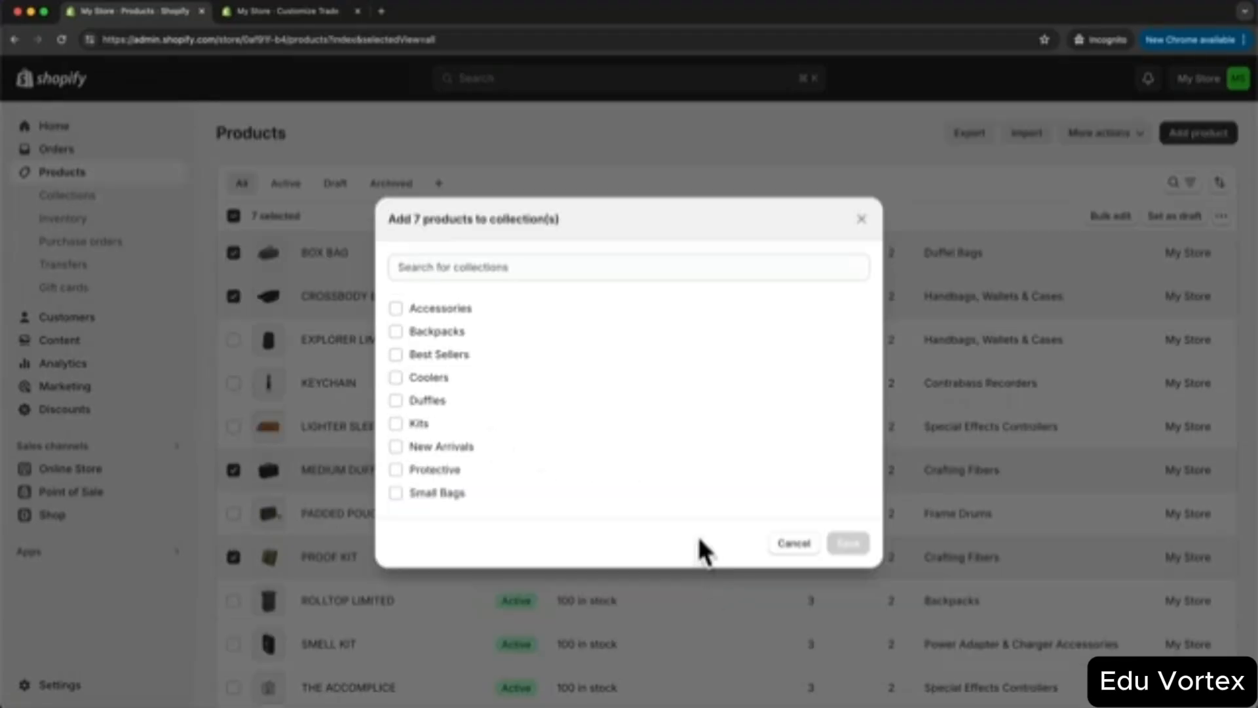
pyautogui.click(396, 445)
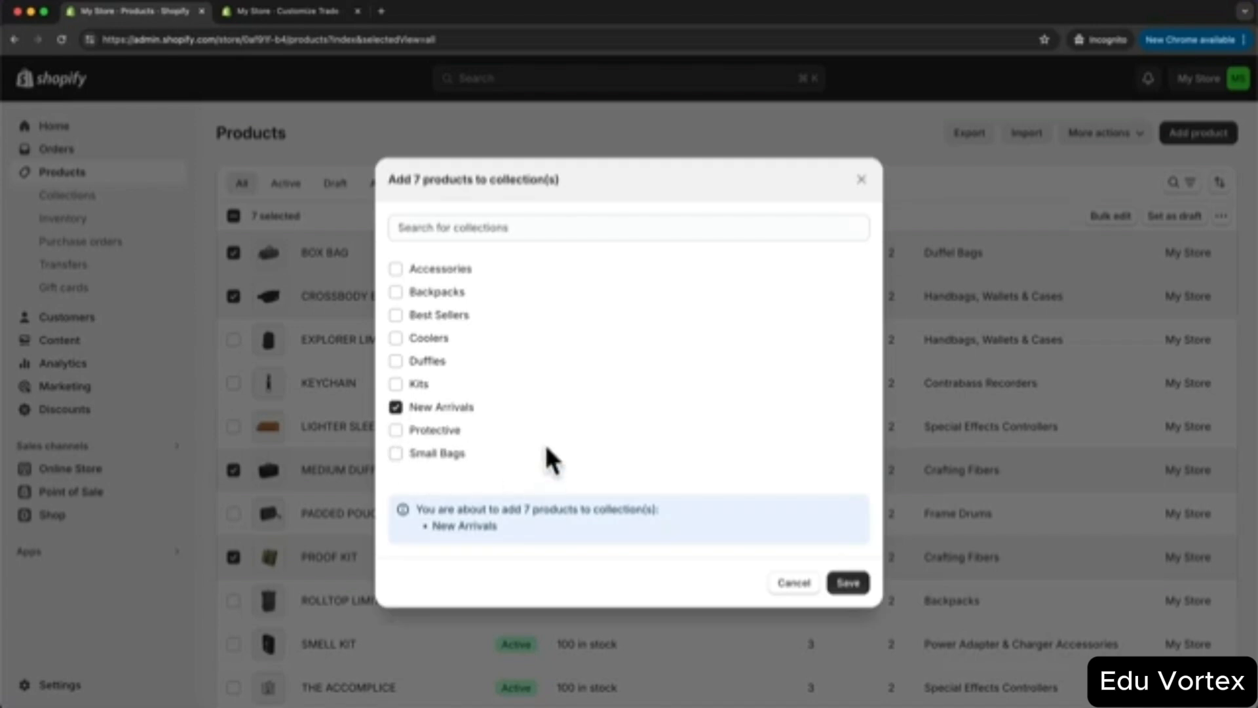
pyautogui.click(849, 583)
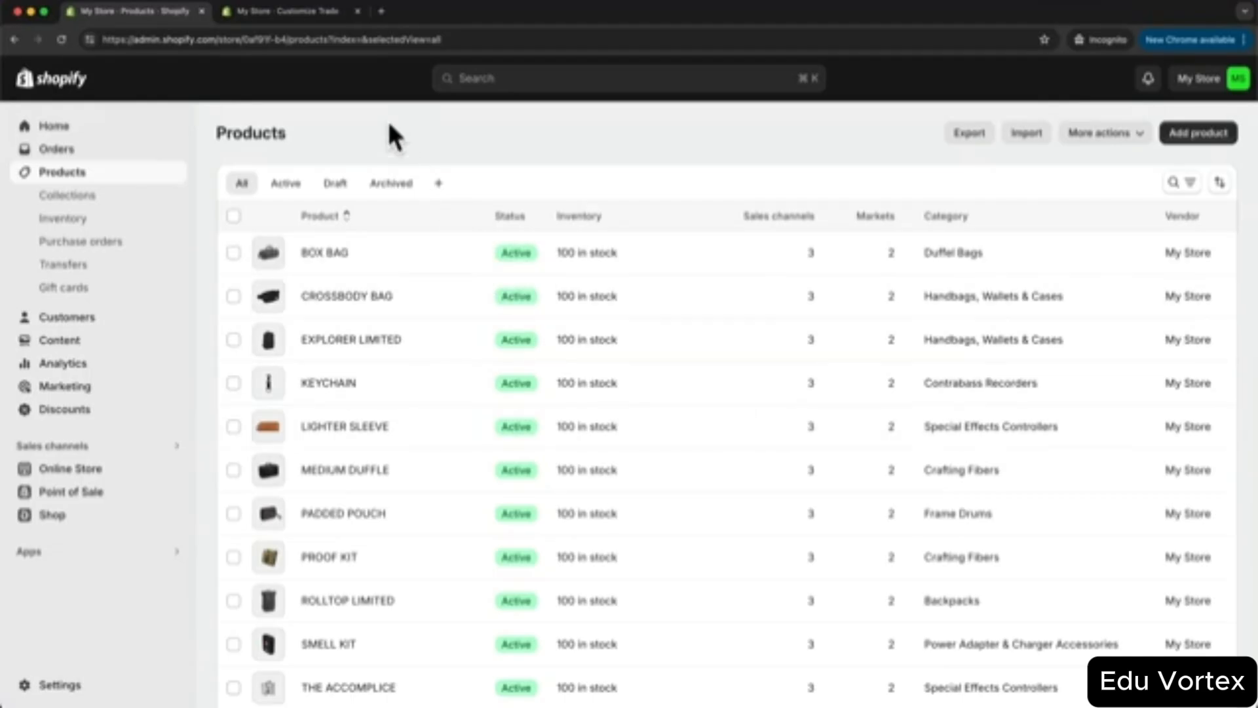
# - Return to the Trade theme editor via Online Store > Themes and scroll down the home page preview
pyautogui.click(307, 14)
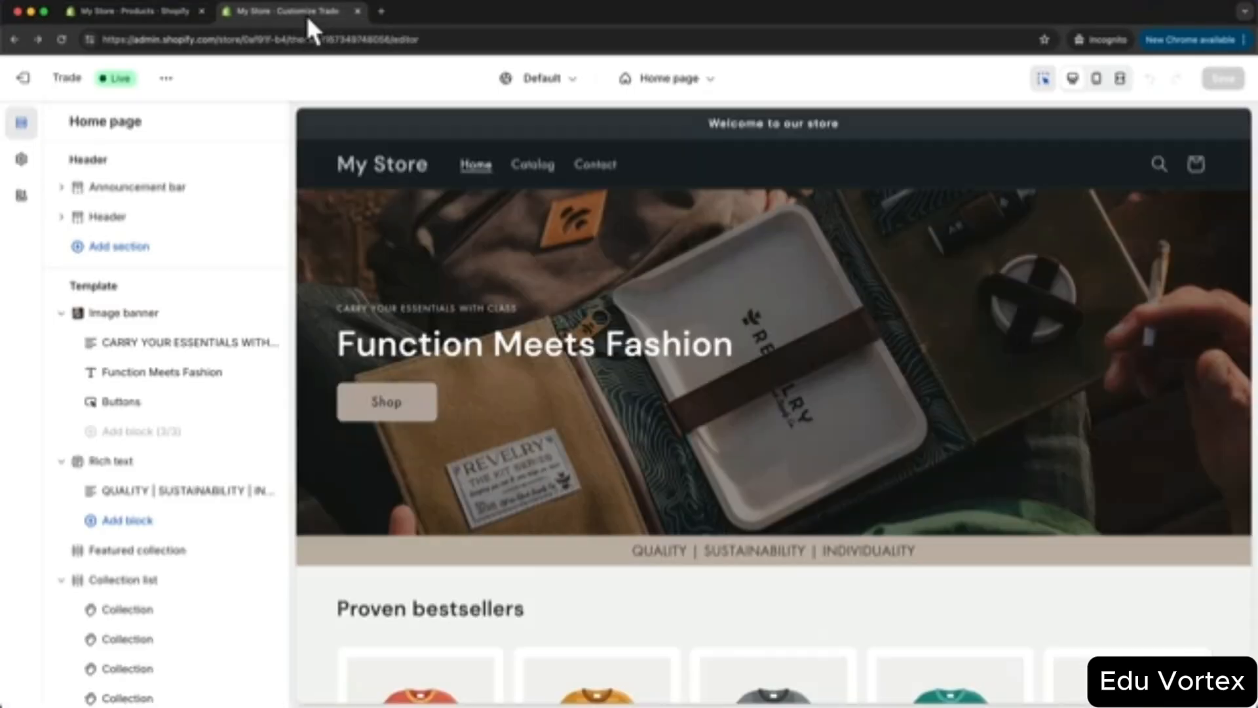
pyautogui.click(172, 11)
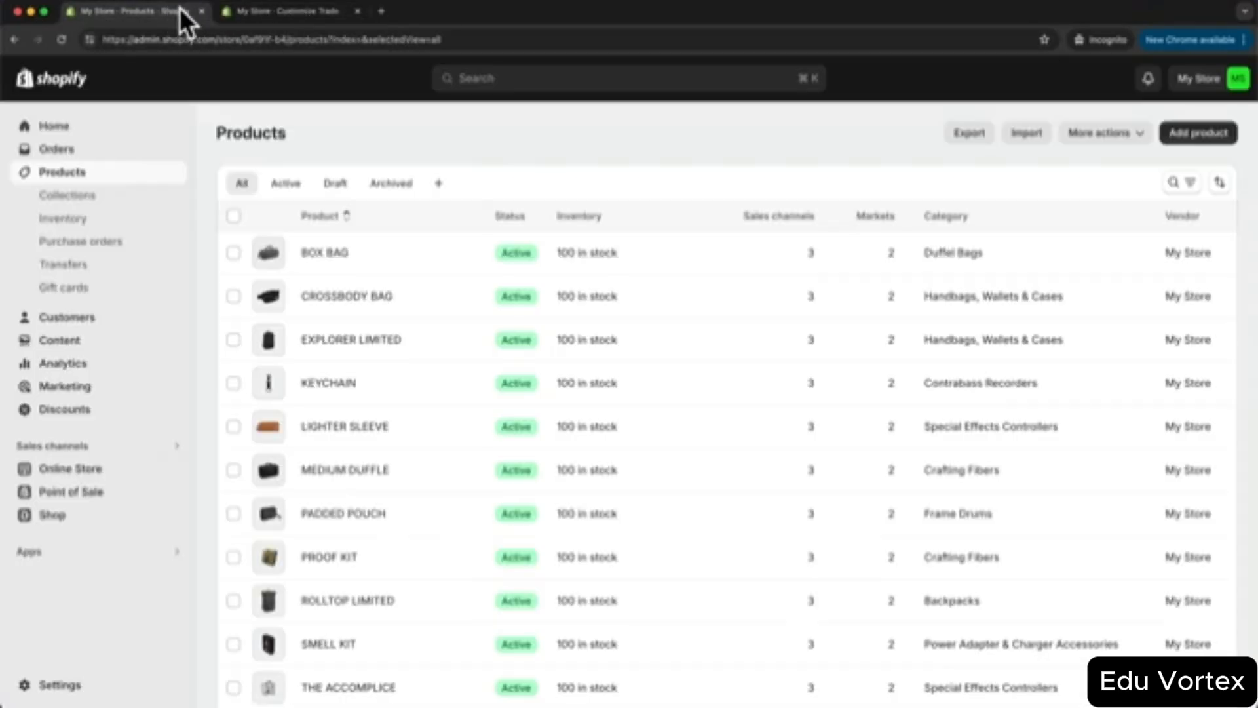
pyautogui.click(137, 469)
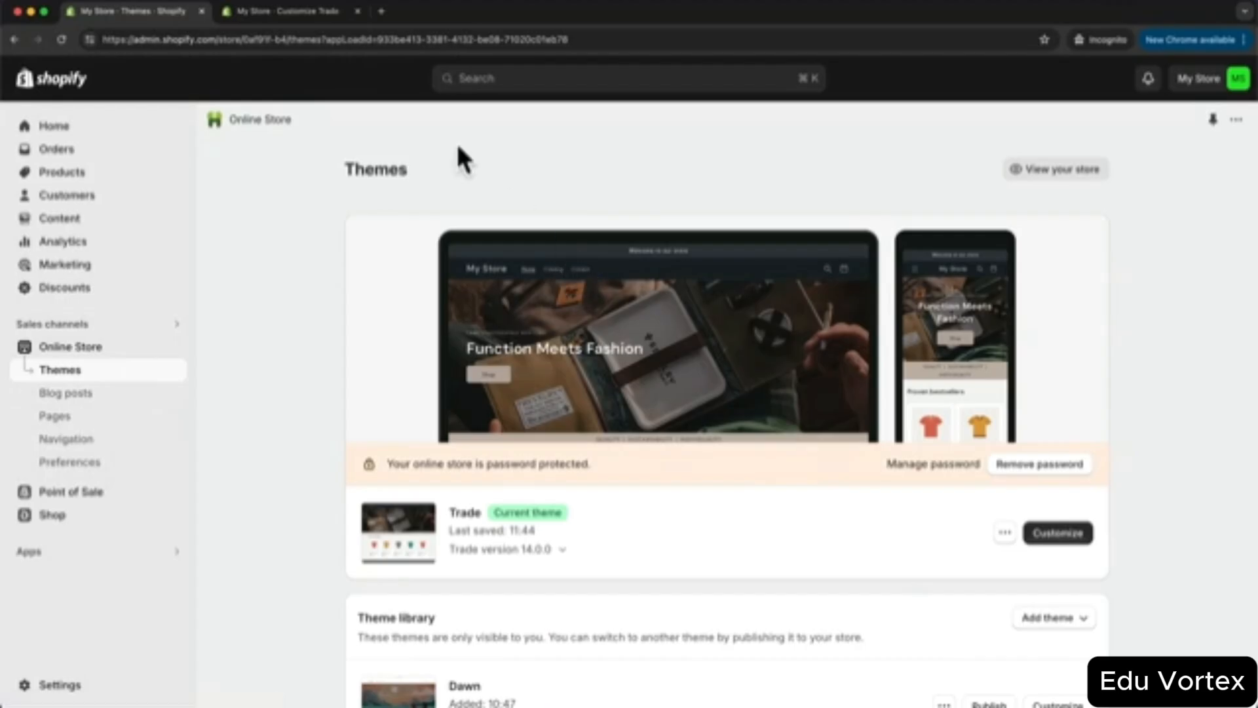
pyautogui.click(300, 13)
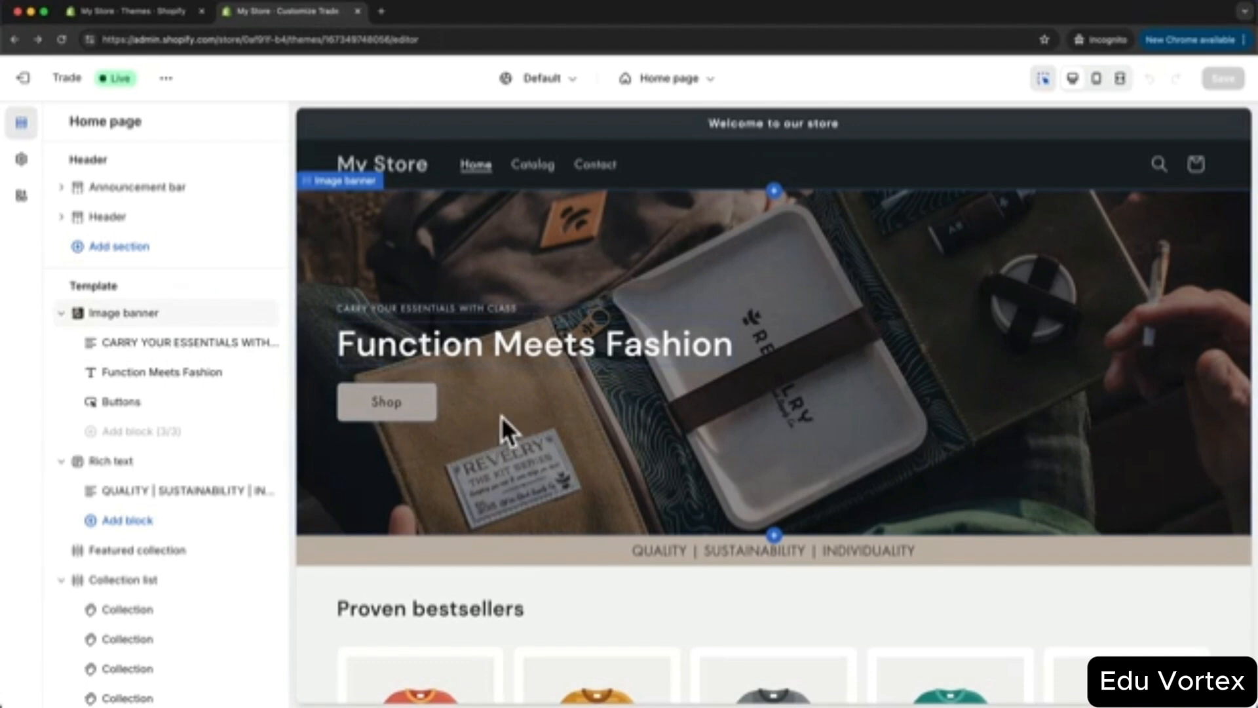
pyautogui.scroll(-5, 592, 347)
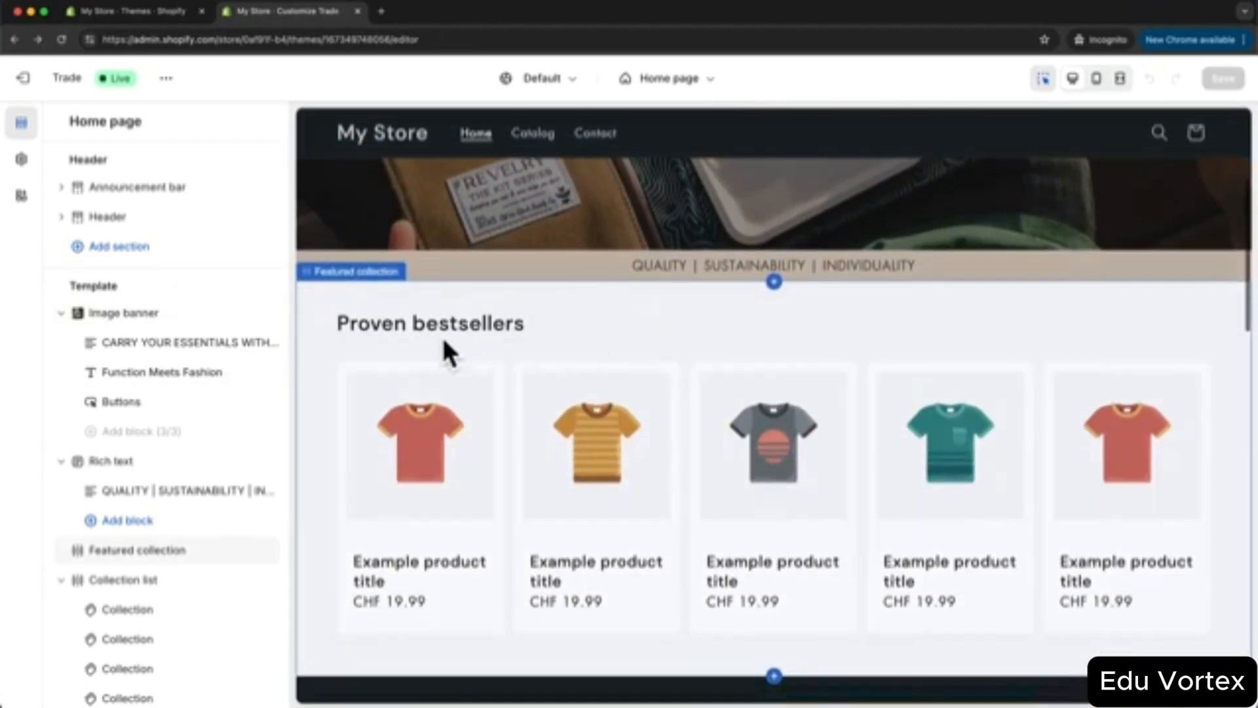
# - Set the Featured collection section to draw its products from New Arrivals
pyautogui.click(151, 552)
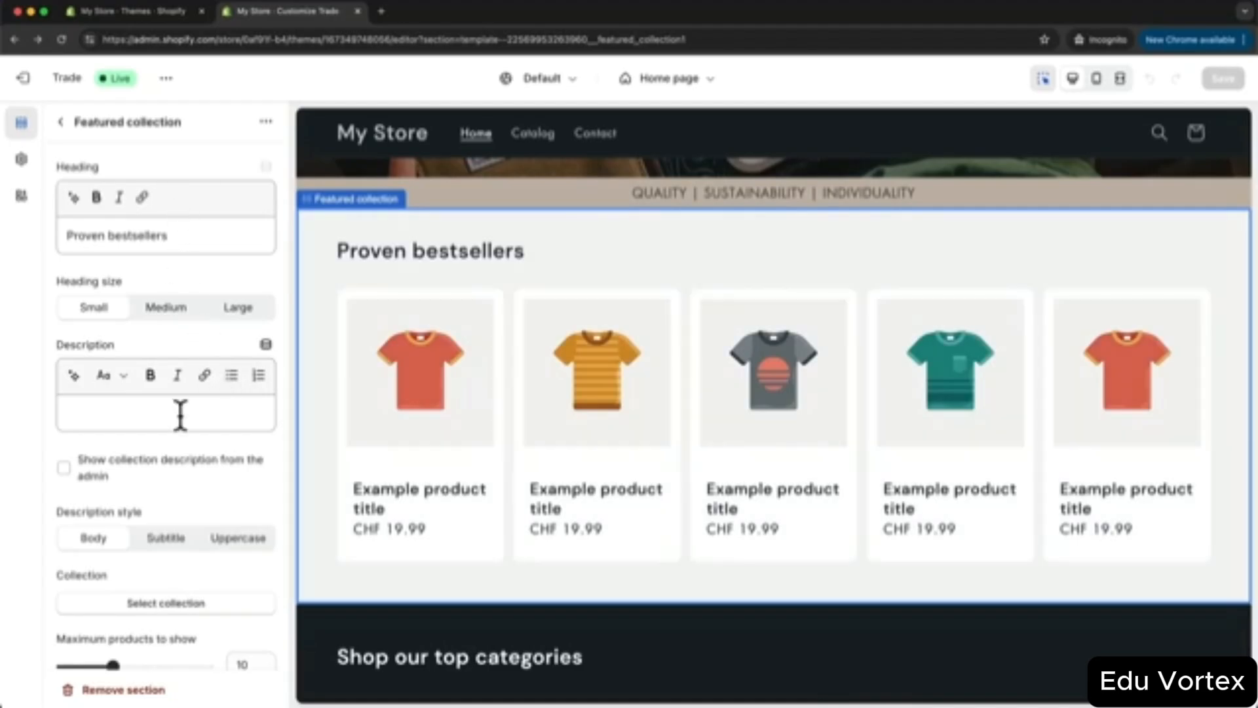
pyautogui.scroll(-3, 191, 393)
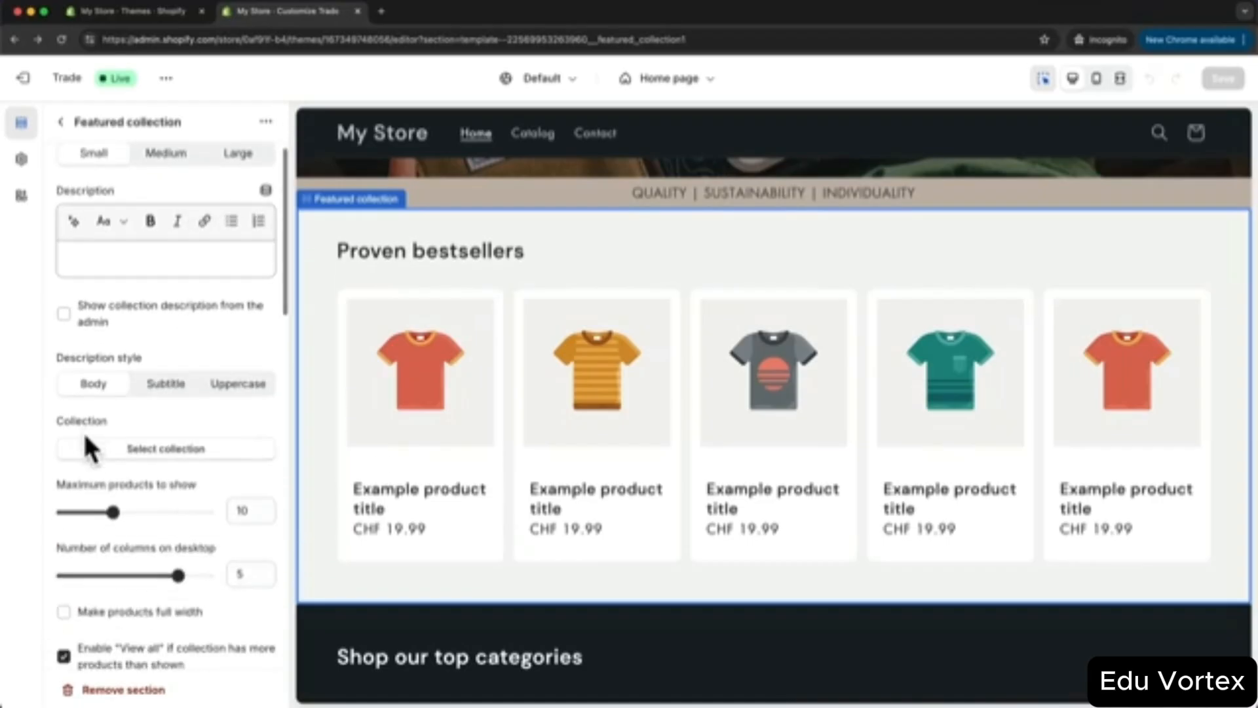
pyautogui.click(172, 455)
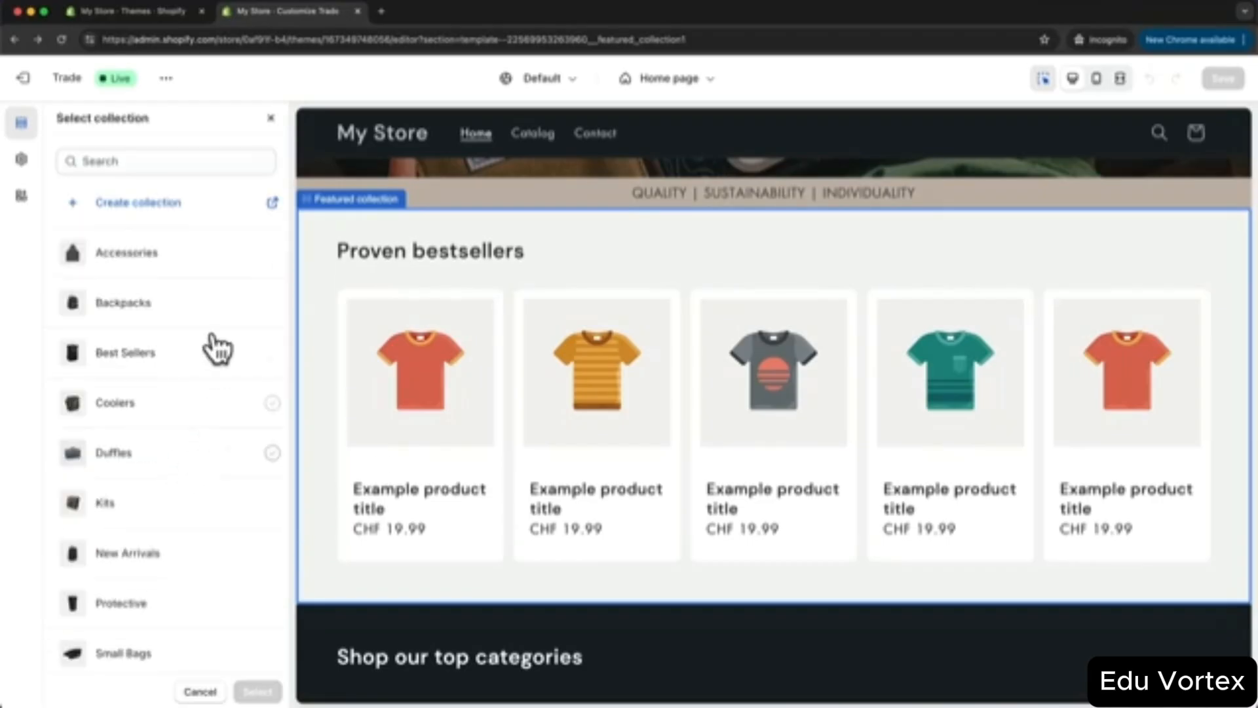
pyautogui.click(165, 567)
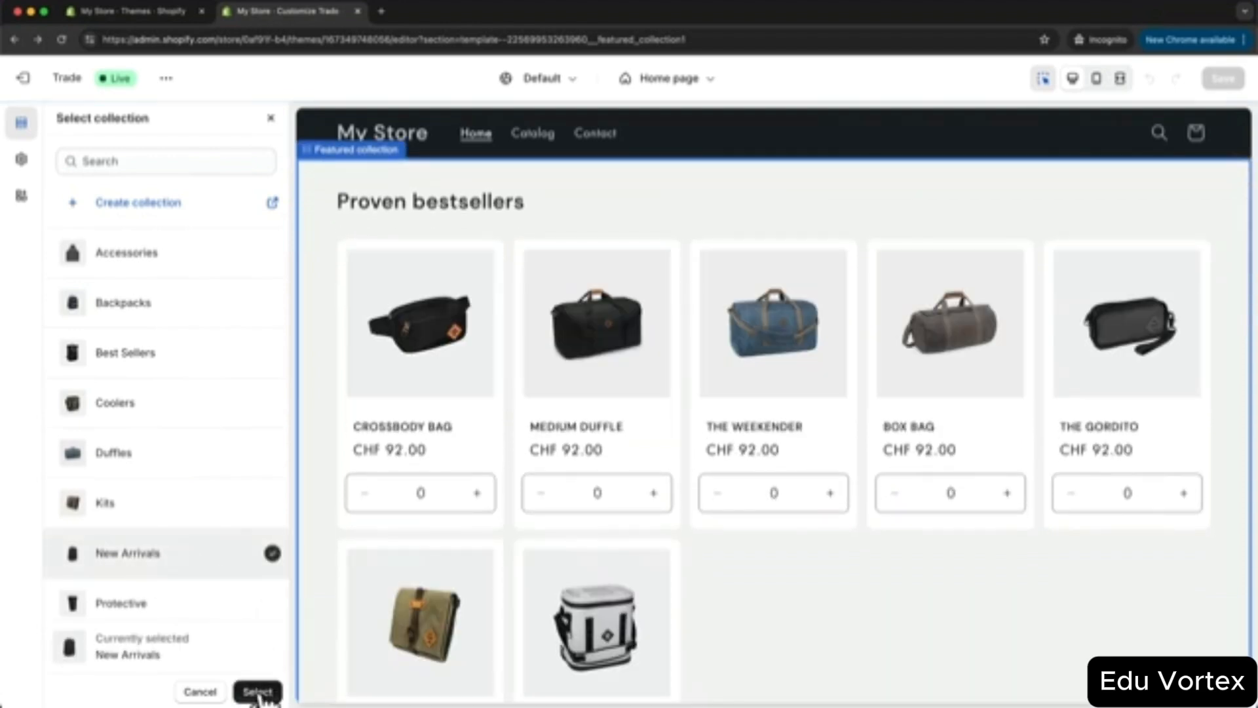
pyautogui.click(258, 692)
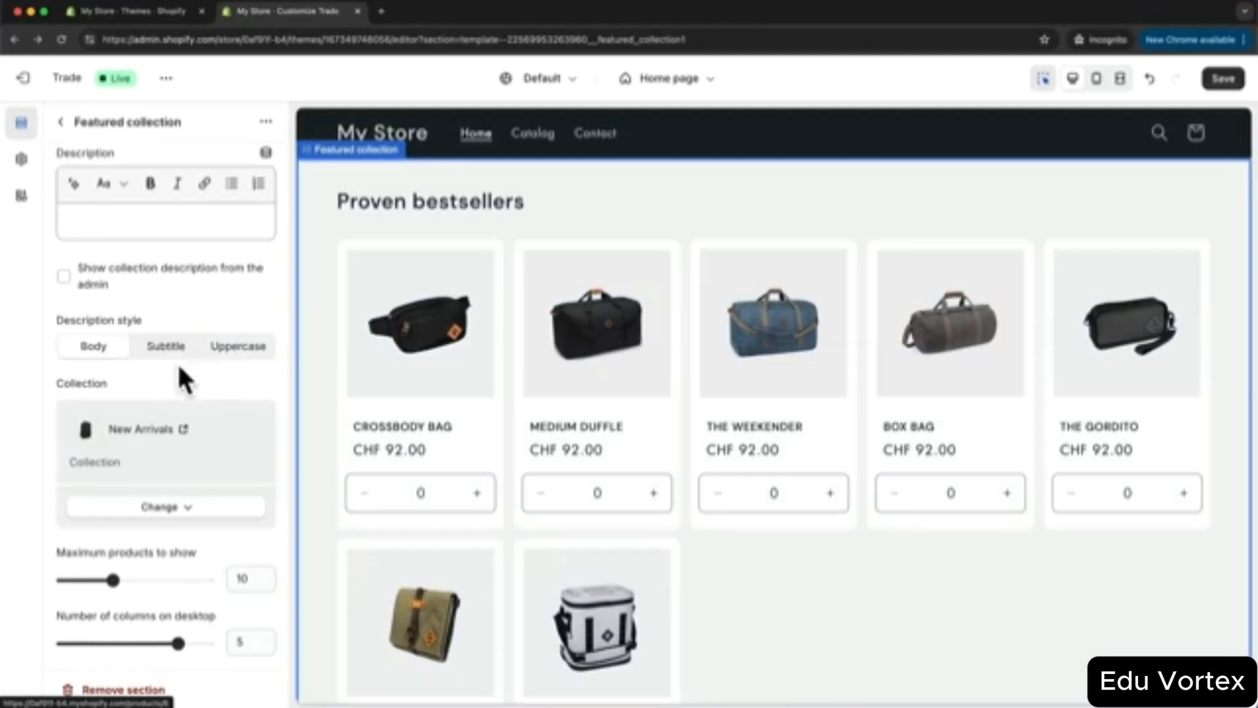
# - Reduce the number of products shown and make the View all button outlined
pyautogui.scroll(-4, 174, 372)
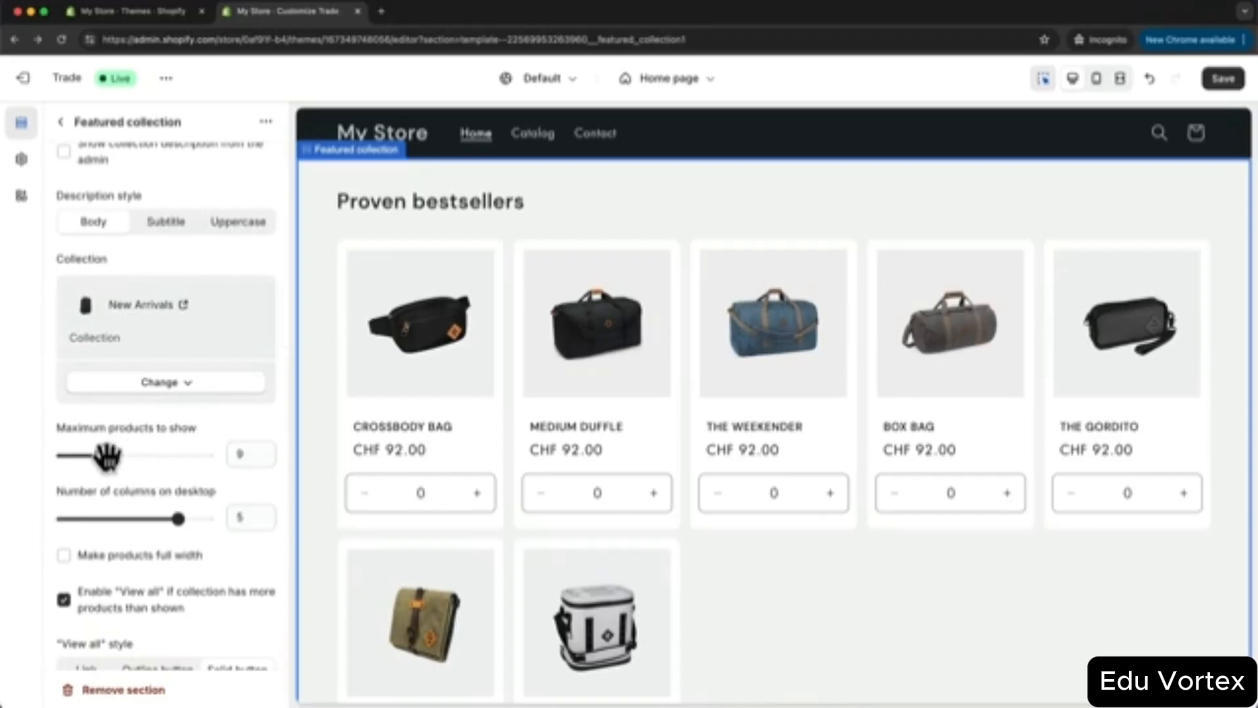
pyautogui.moveTo(107, 456); pyautogui.dragTo(81, 456)
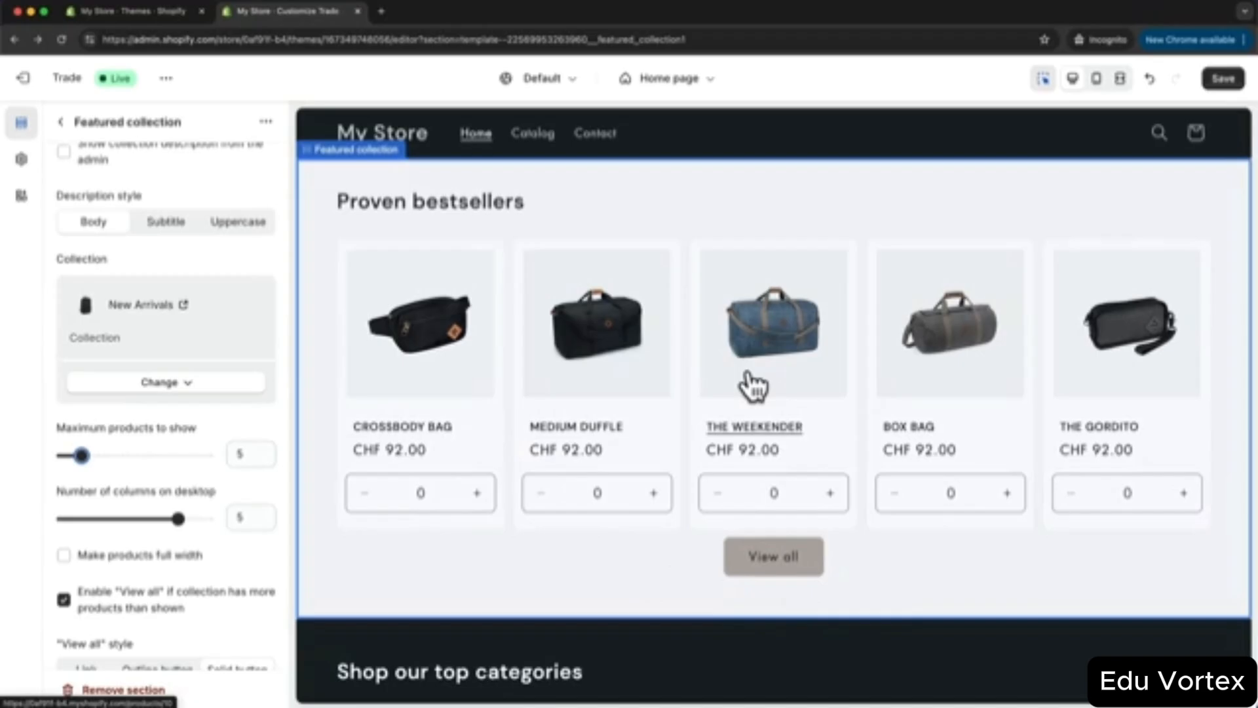
pyautogui.scroll(1, 258, 415)
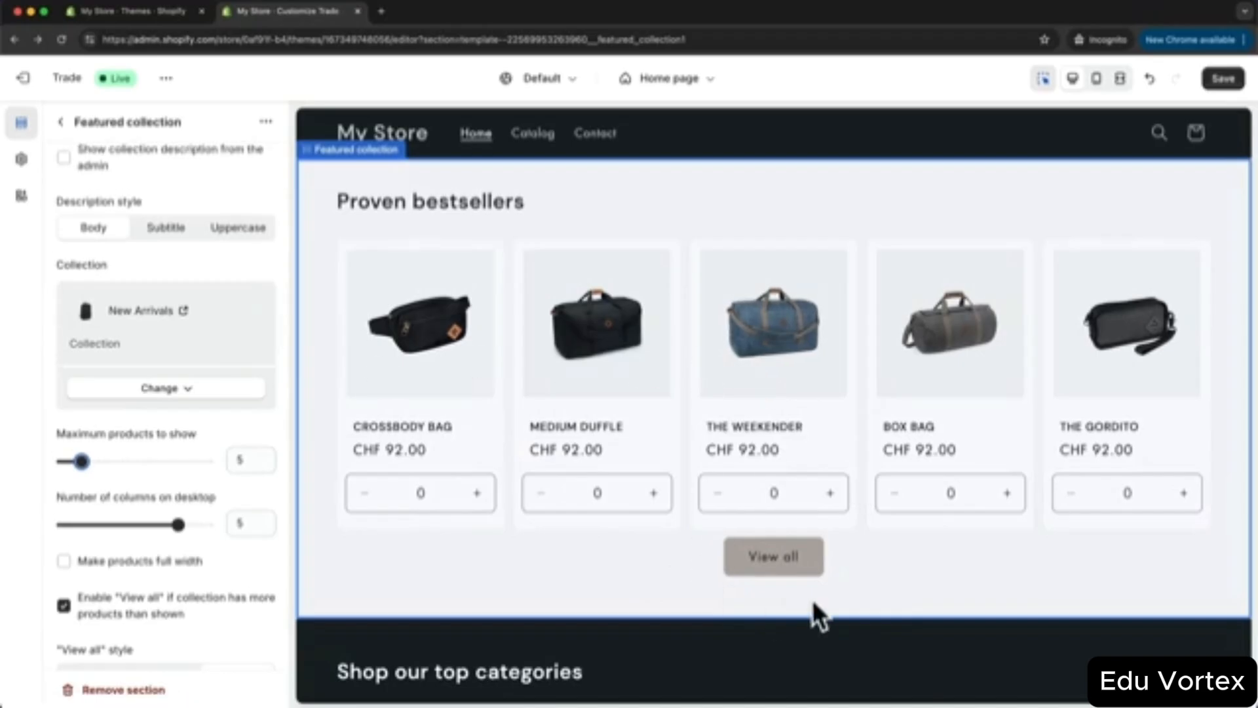
pyautogui.scroll(-5, 208, 475)
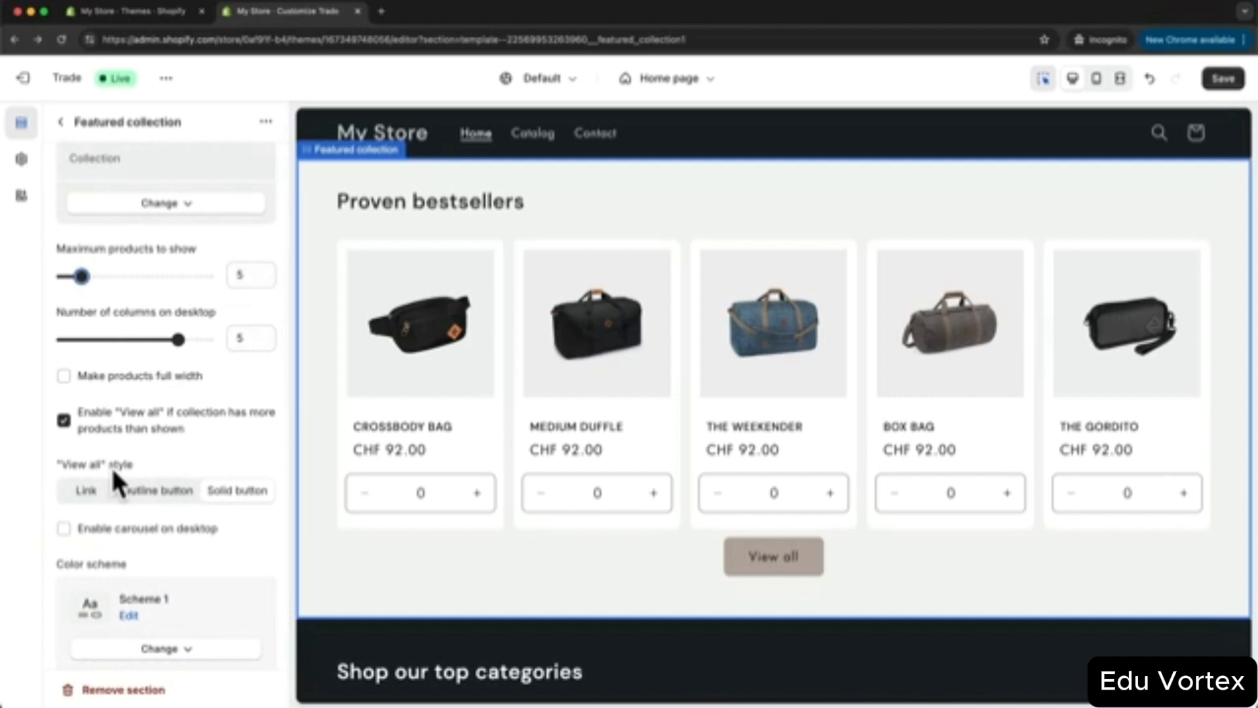
pyautogui.click(163, 496)
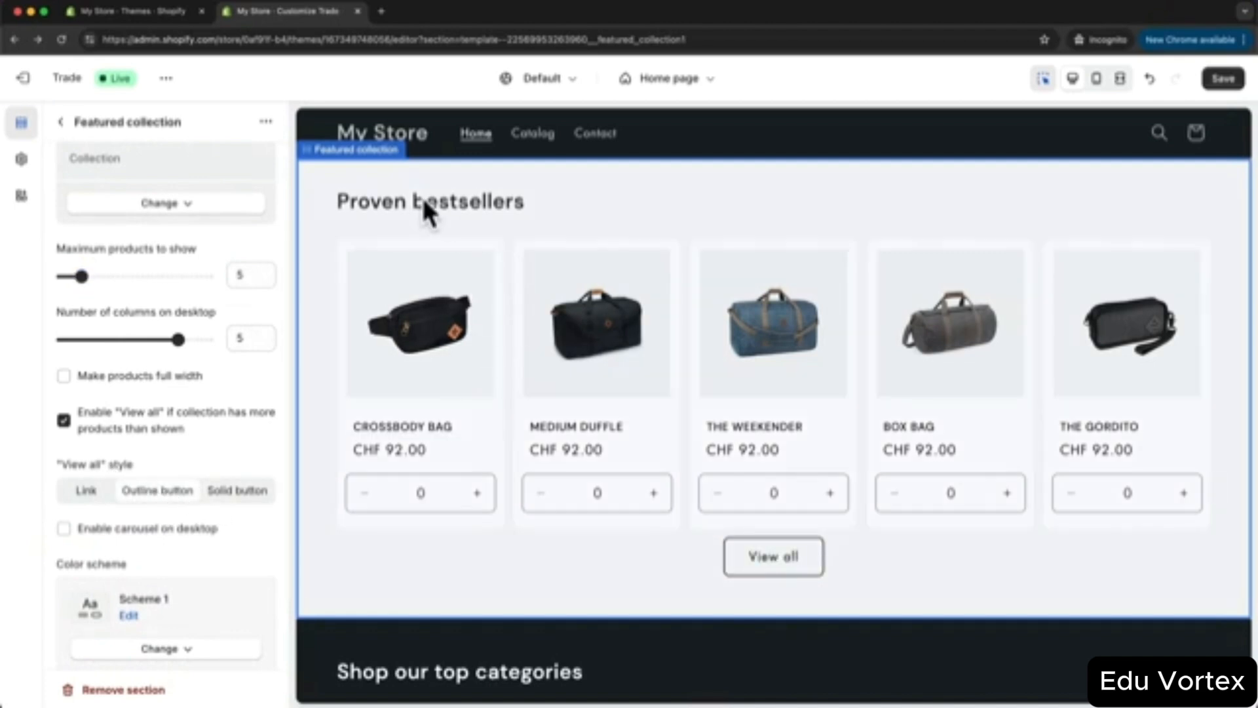
# - Rename the section heading to 'New Arrivals' and set Quick add to None
pyautogui.scroll(2, 231, 452)
pyautogui.scroll(10, 227, 435)
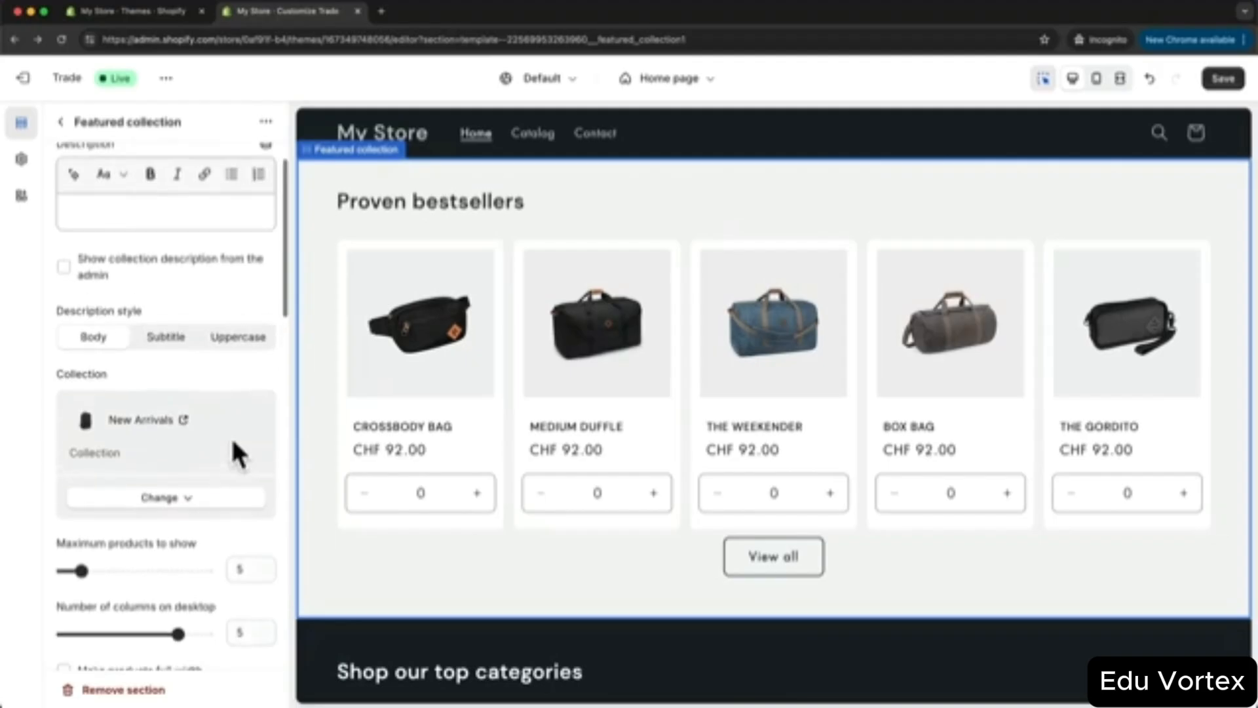
pyautogui.moveTo(182, 236); pyautogui.dragTo(66, 238)
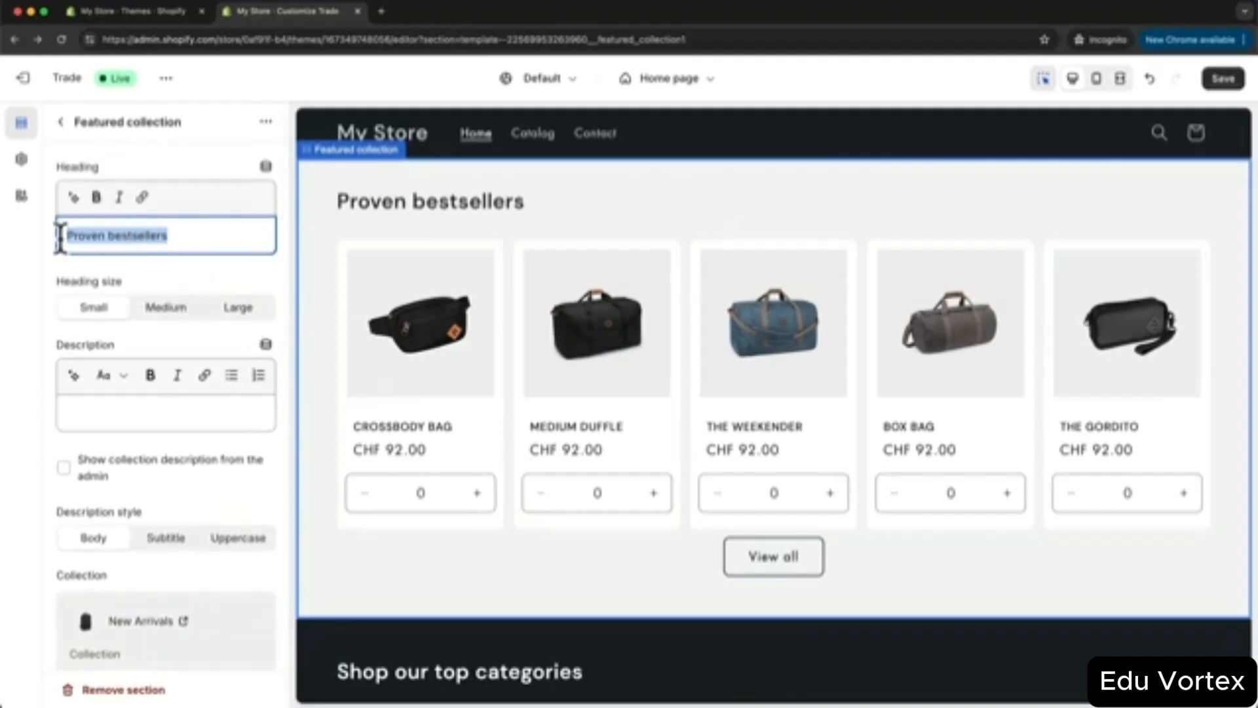
pyautogui.write('New Arrivals')
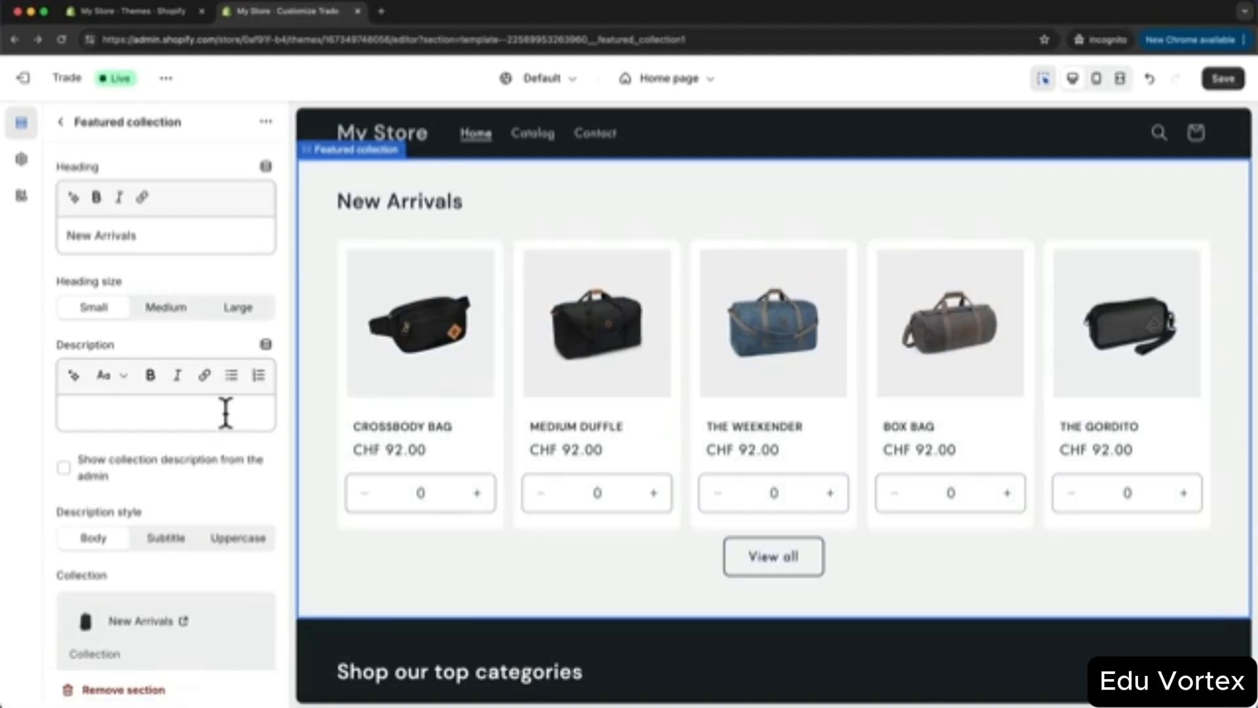
pyautogui.scroll(-10, 228, 411)
pyautogui.scroll(-7, 234, 412)
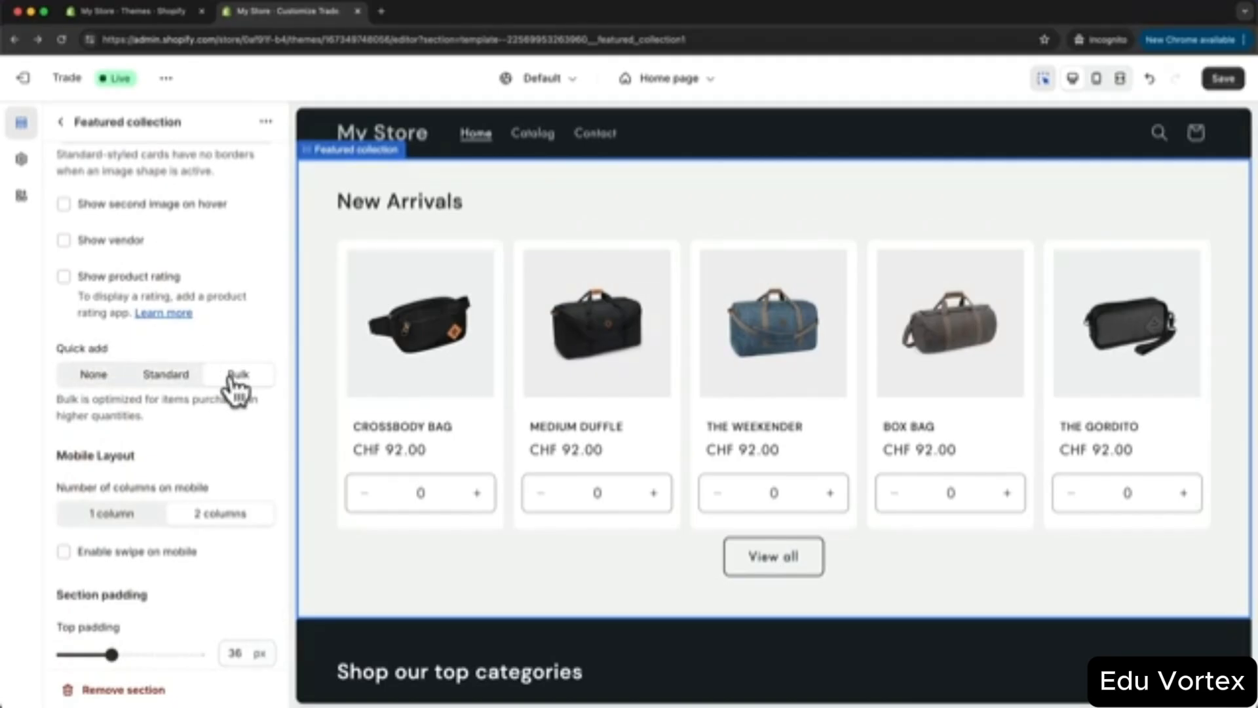
pyautogui.click(168, 382)
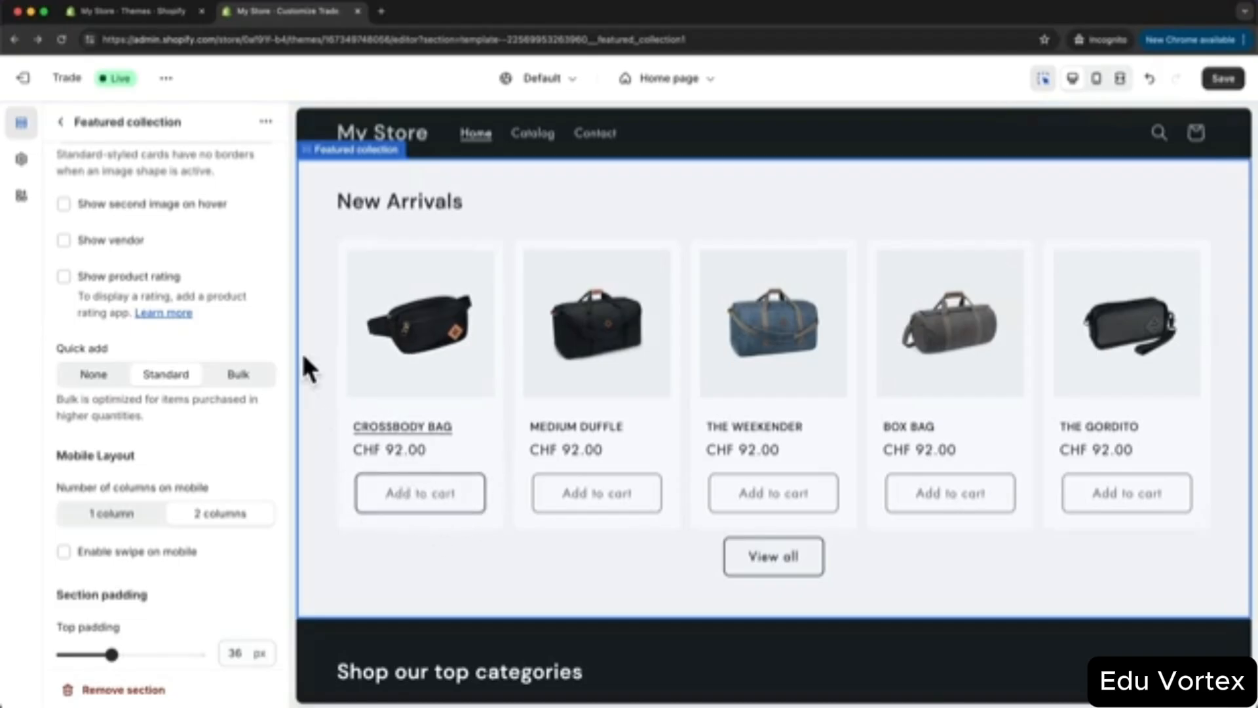
pyautogui.click(96, 377)
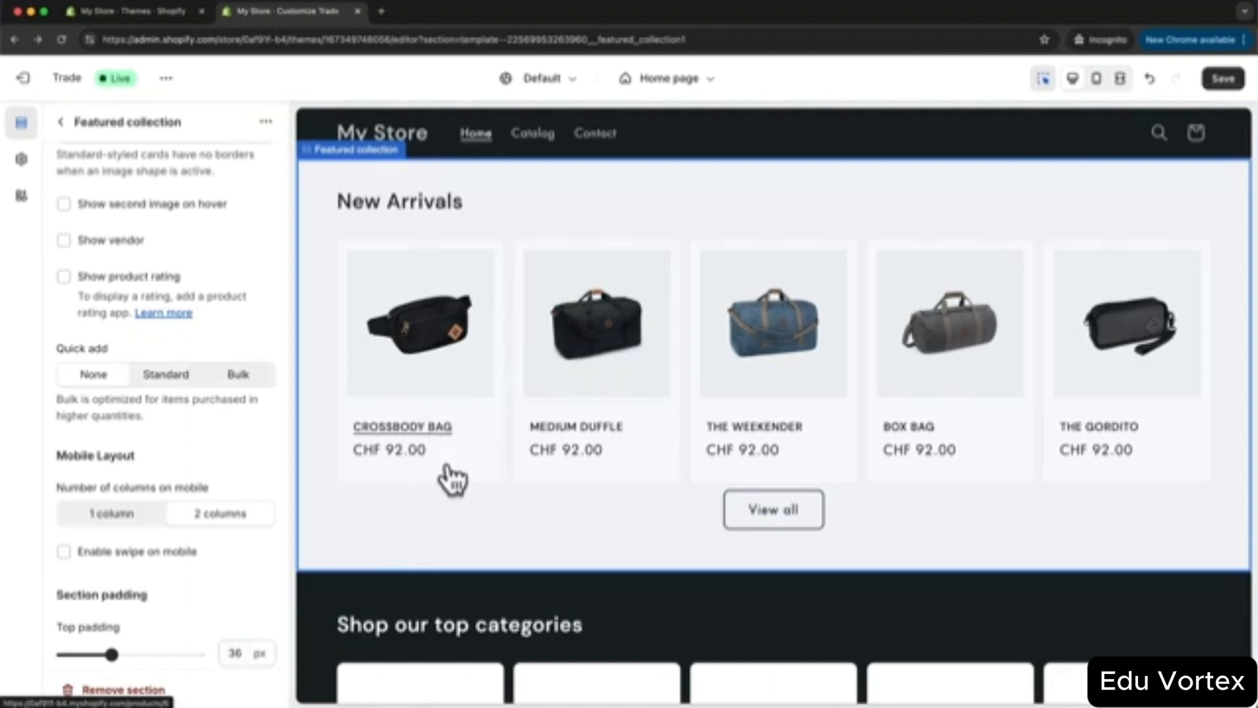
pyautogui.scroll(1, 505, 579)
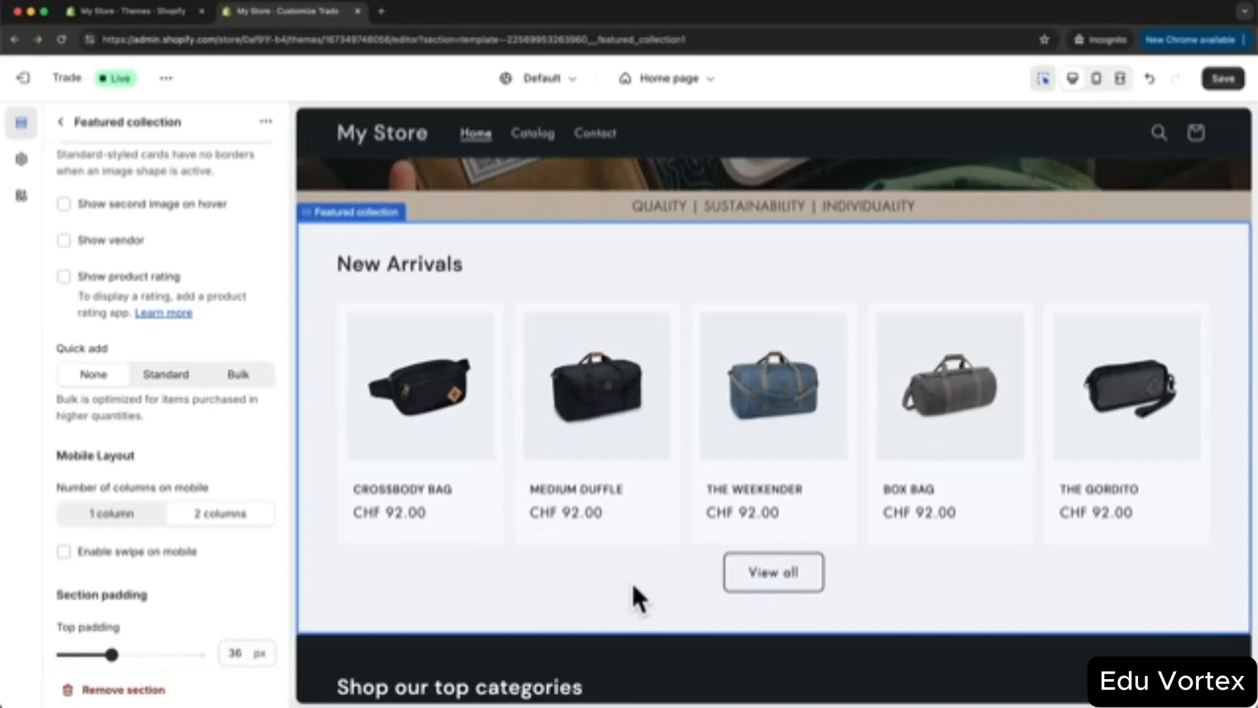
# - Save the home page, then set the first two category cards to Backpacks and Duffles
pyautogui.click(1223, 80)
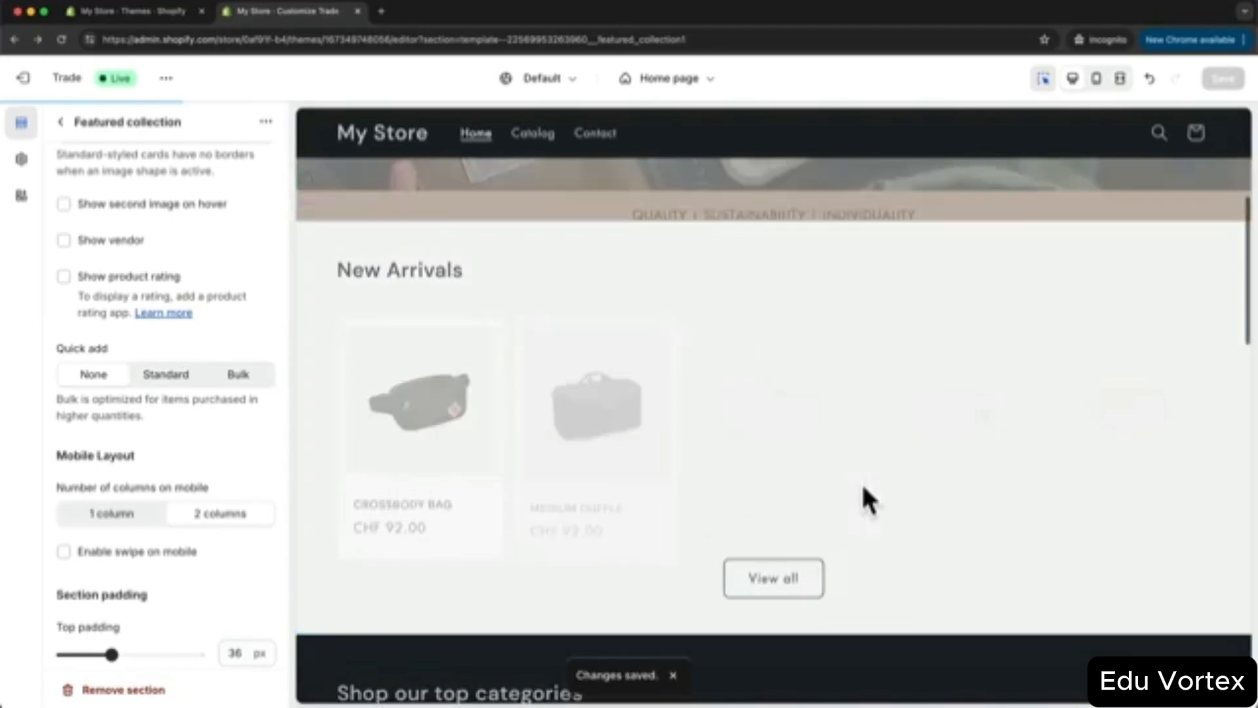
pyautogui.scroll(-6, 878, 446)
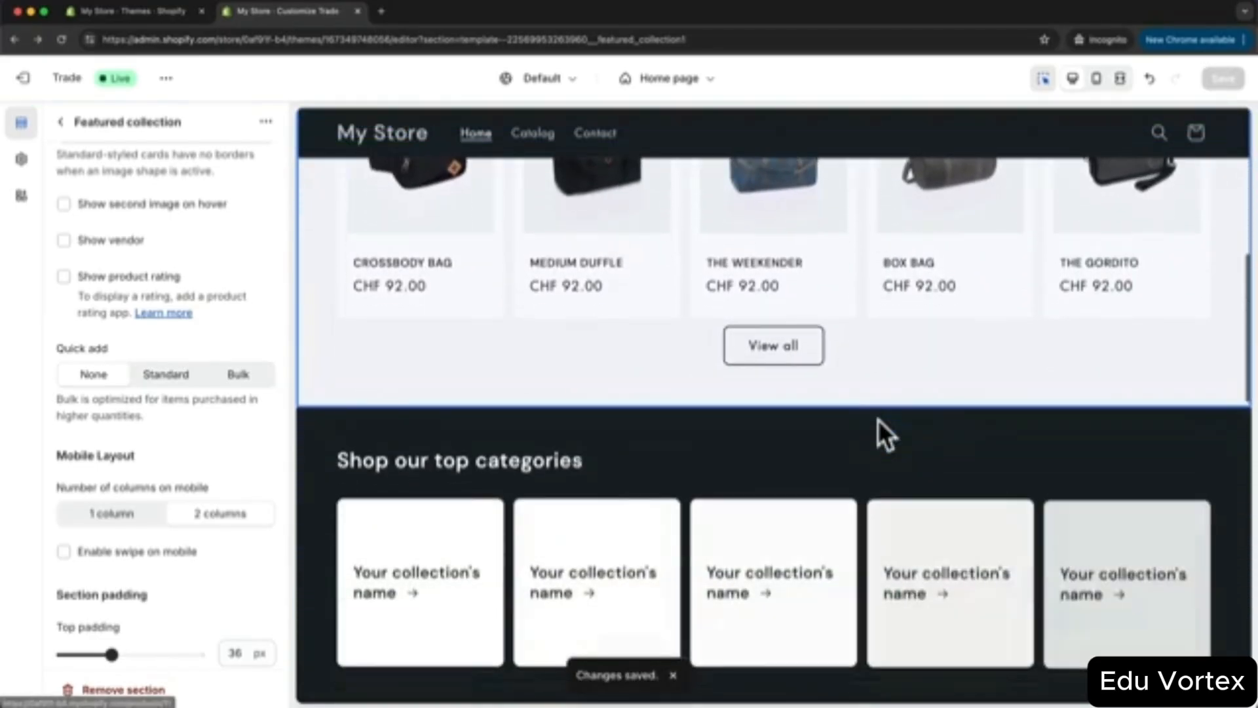
pyautogui.scroll(-1, 879, 420)
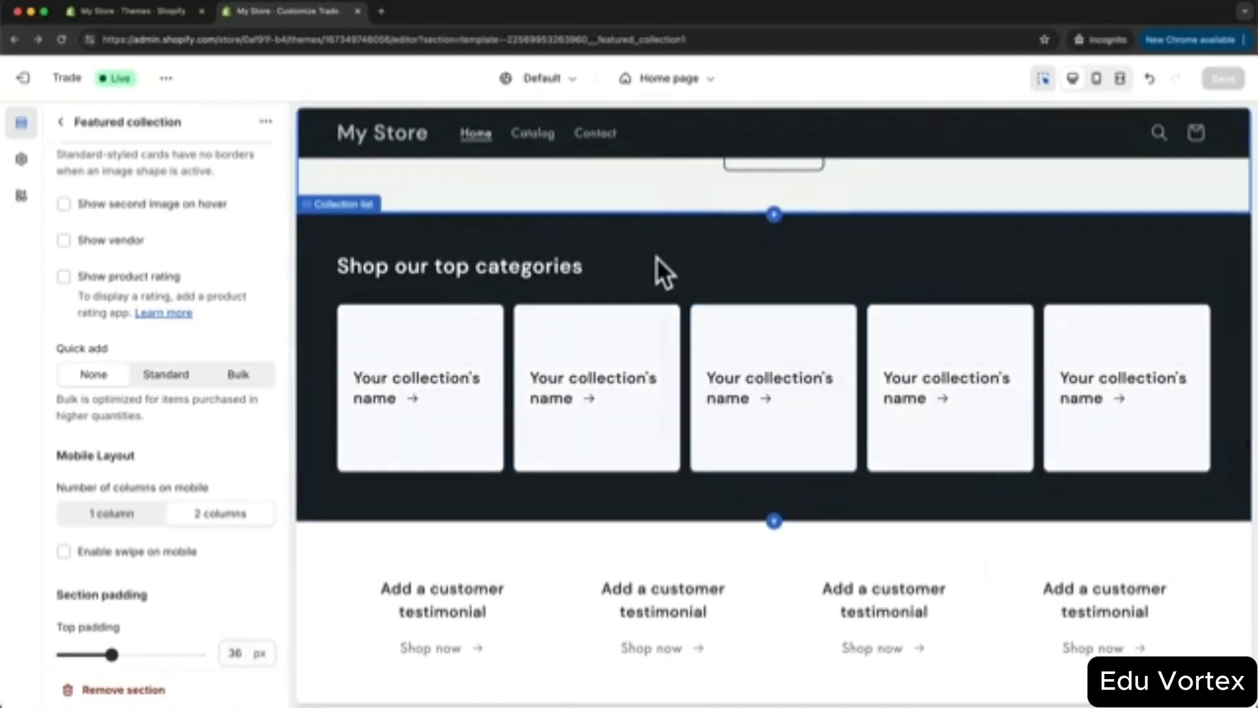
pyautogui.click(62, 123)
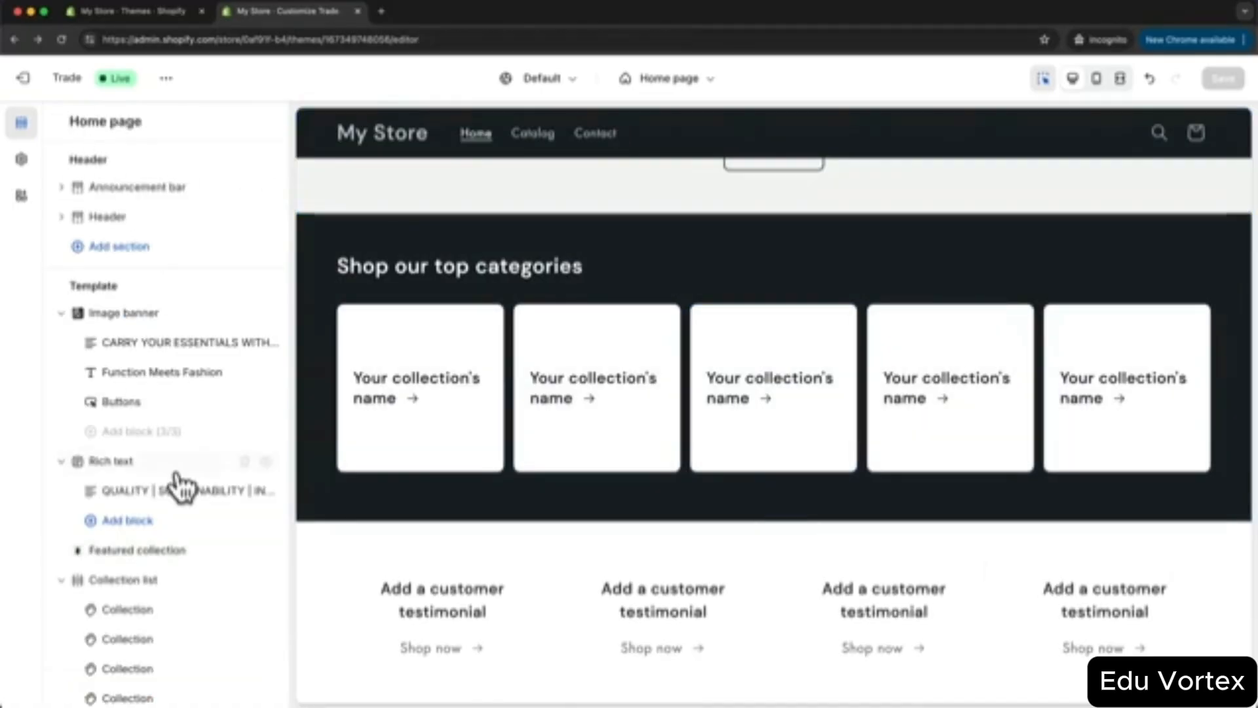
pyautogui.scroll(-3, 174, 483)
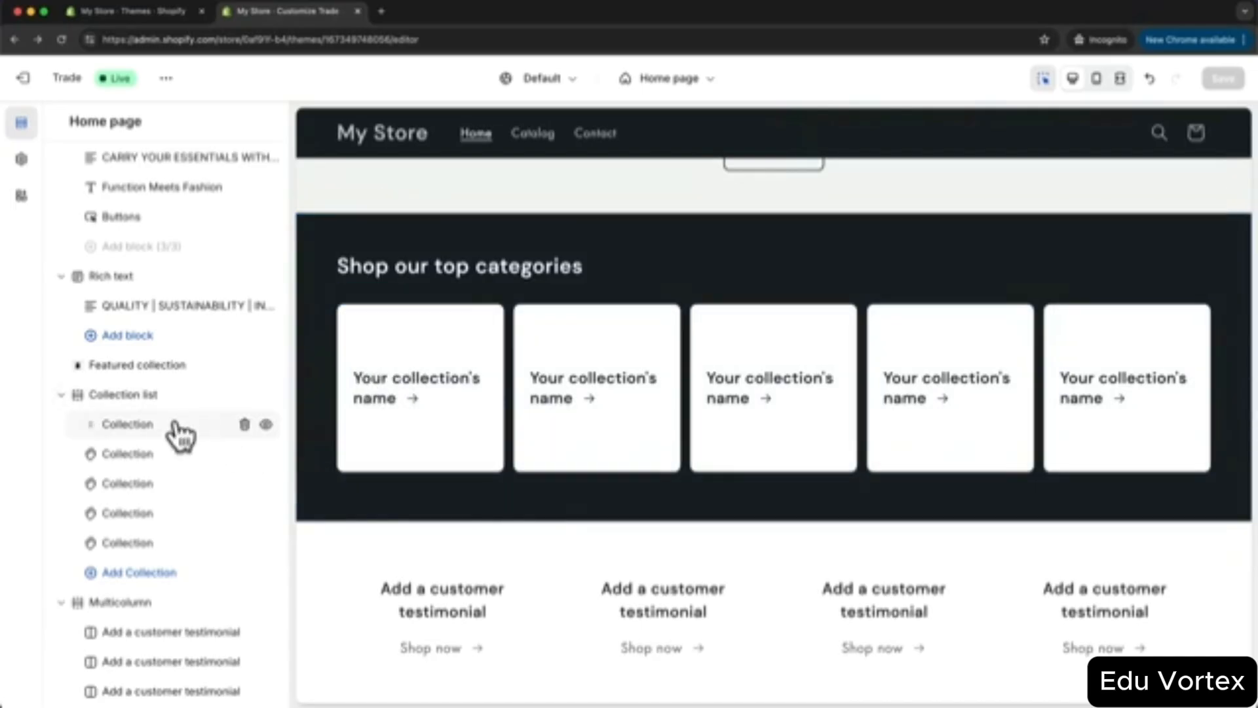
pyautogui.click(146, 430)
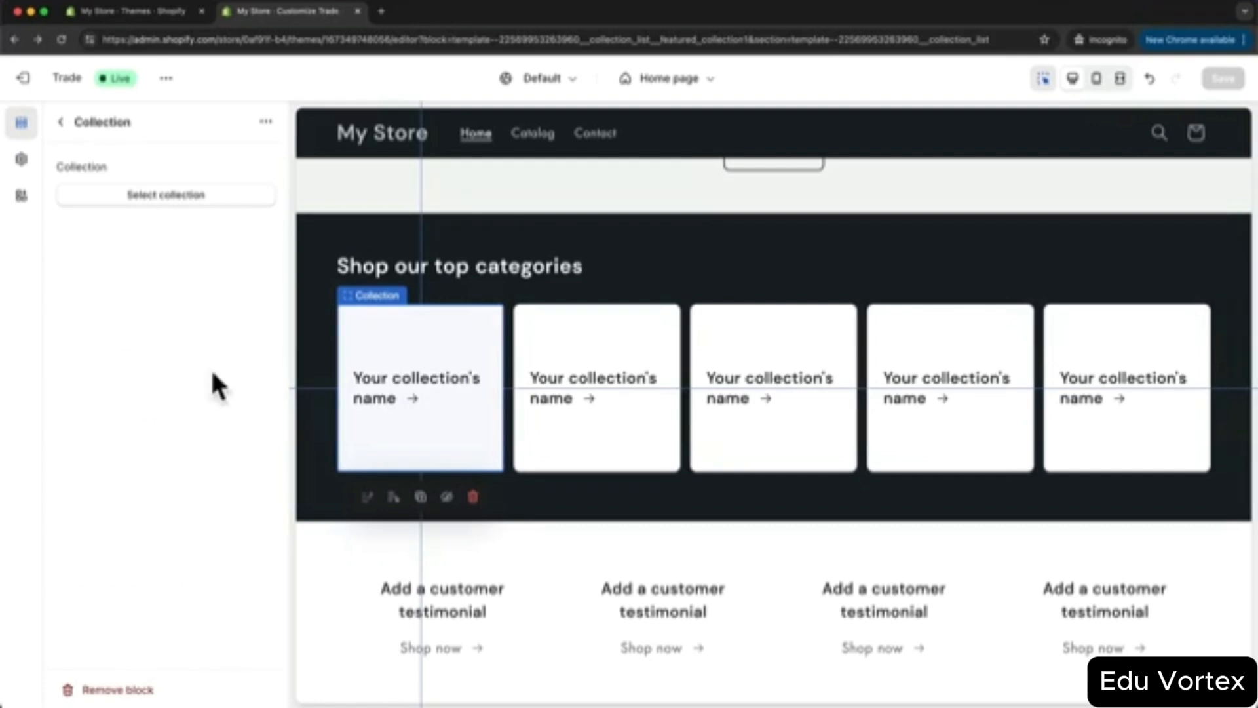
pyautogui.click(164, 213)
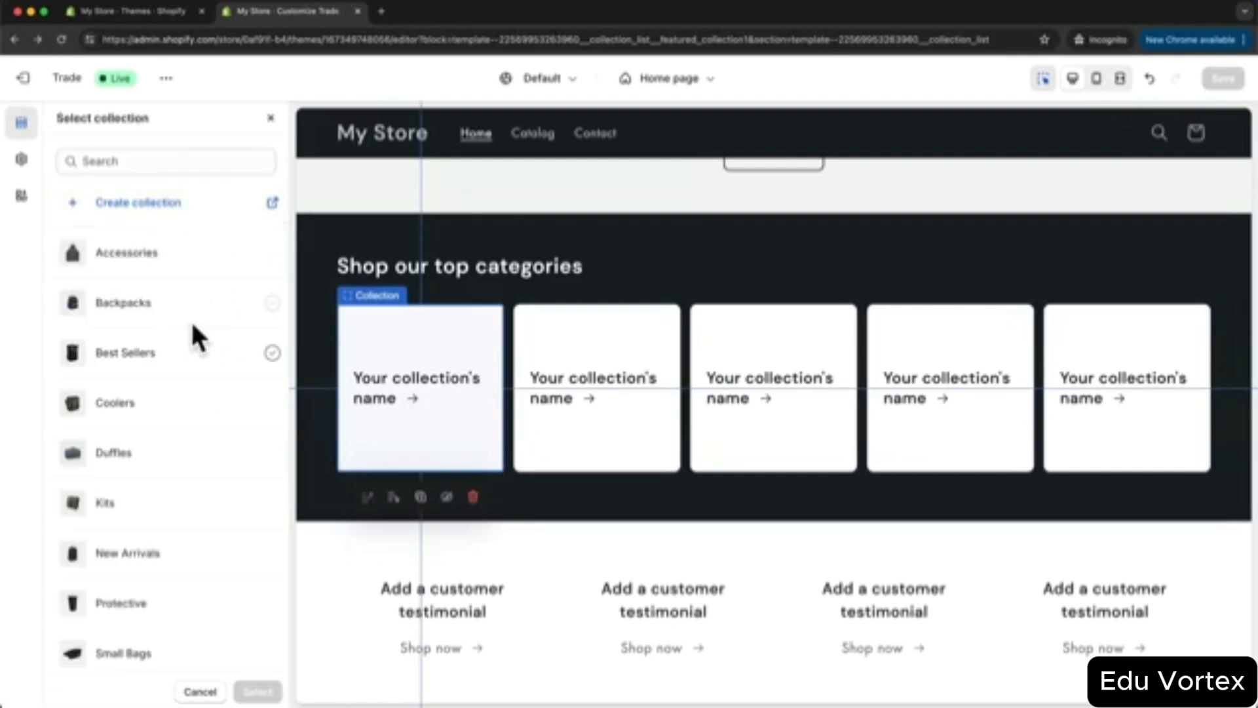
pyautogui.click(150, 307)
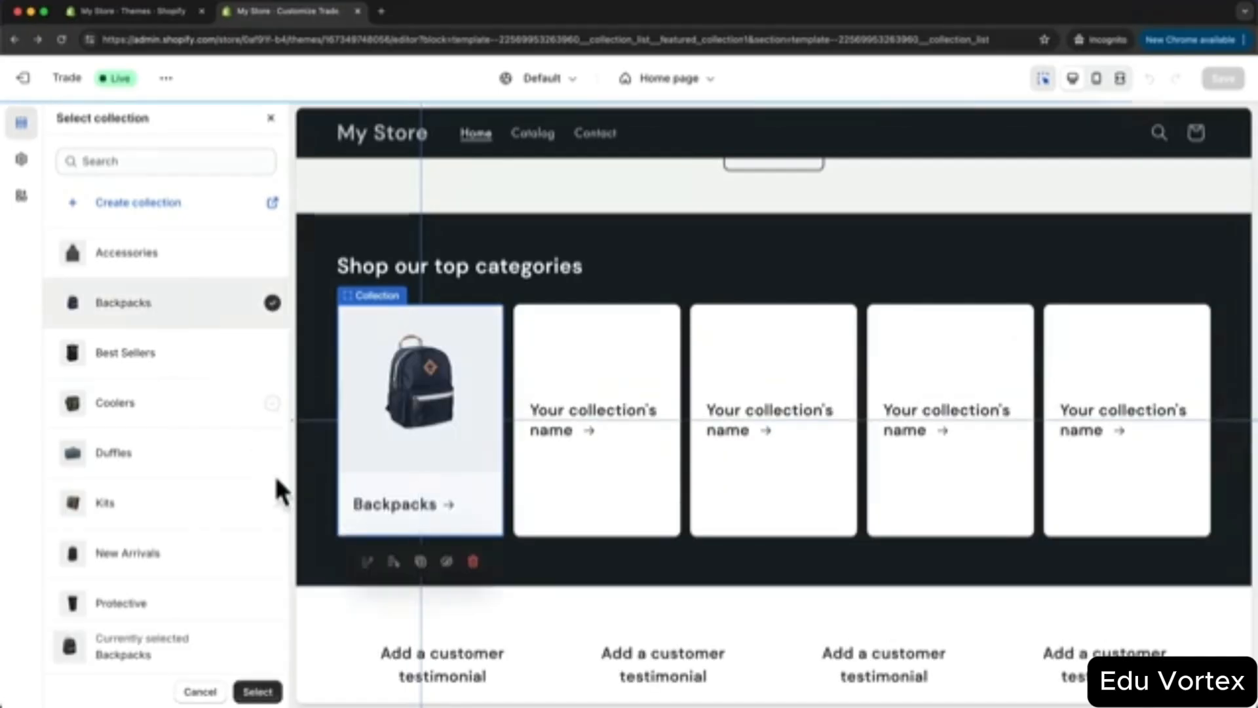
pyautogui.click(259, 694)
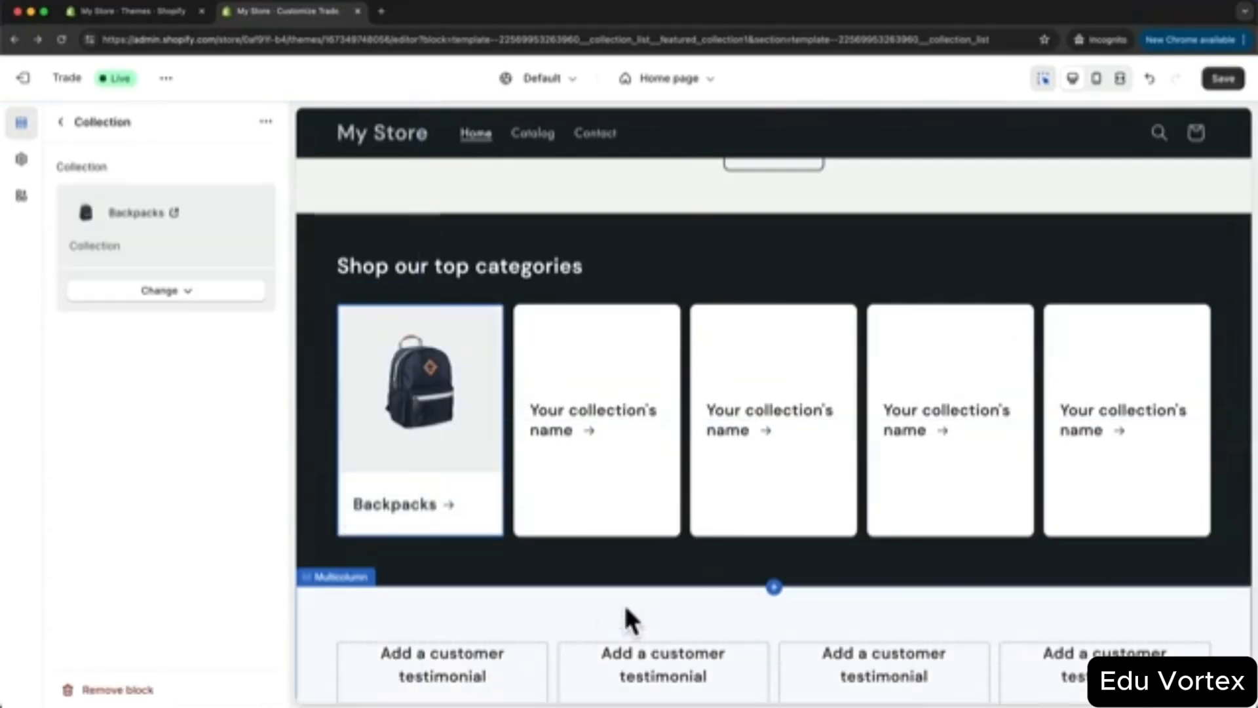
pyautogui.click(586, 412)
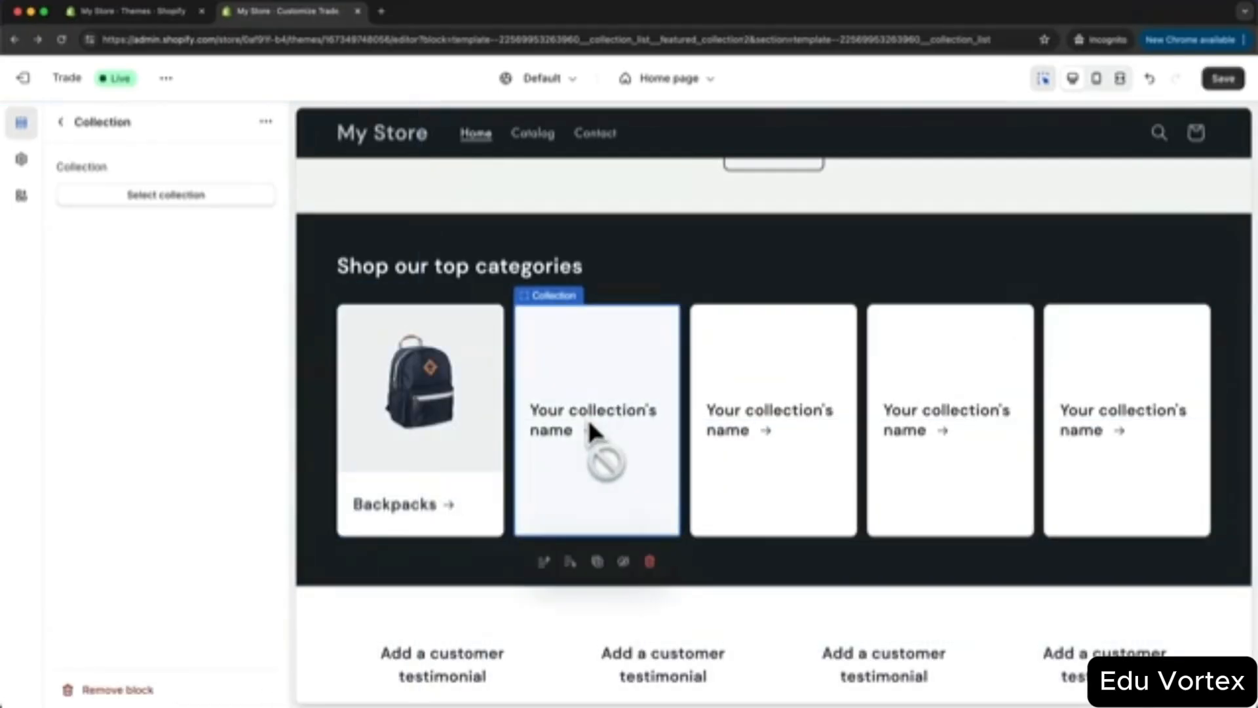
pyautogui.click(197, 197)
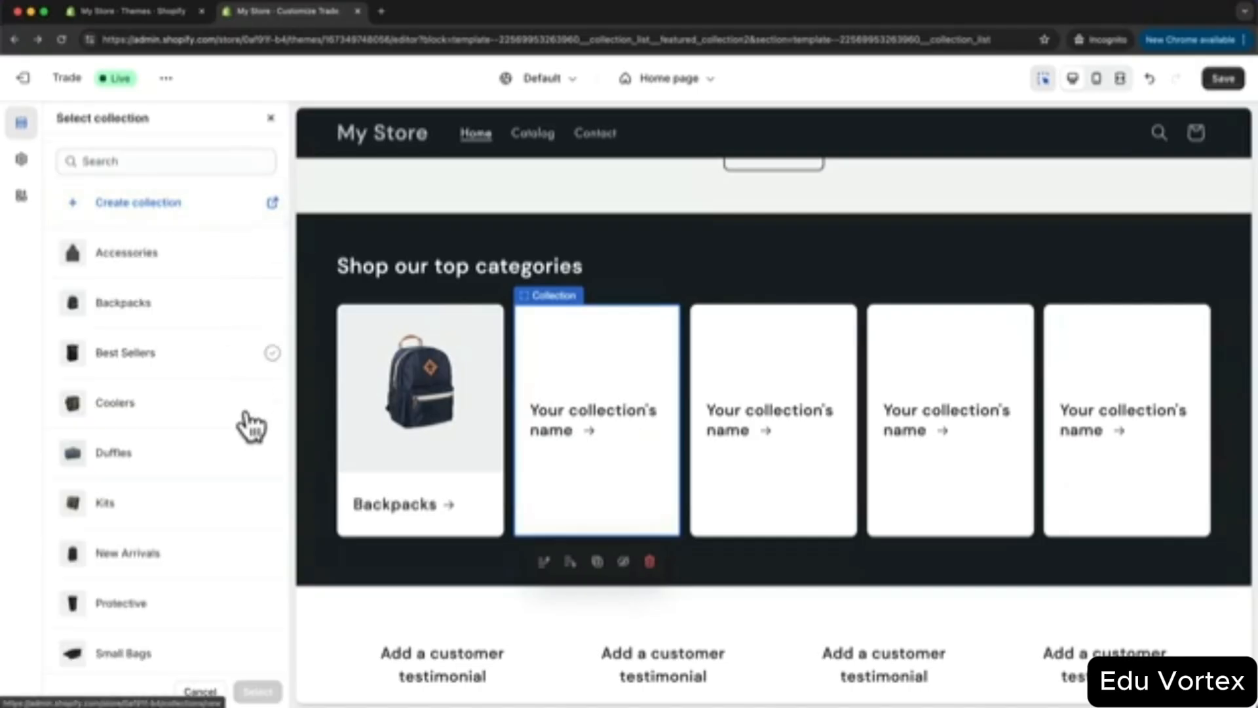
pyautogui.click(124, 454)
pyautogui.click(257, 691)
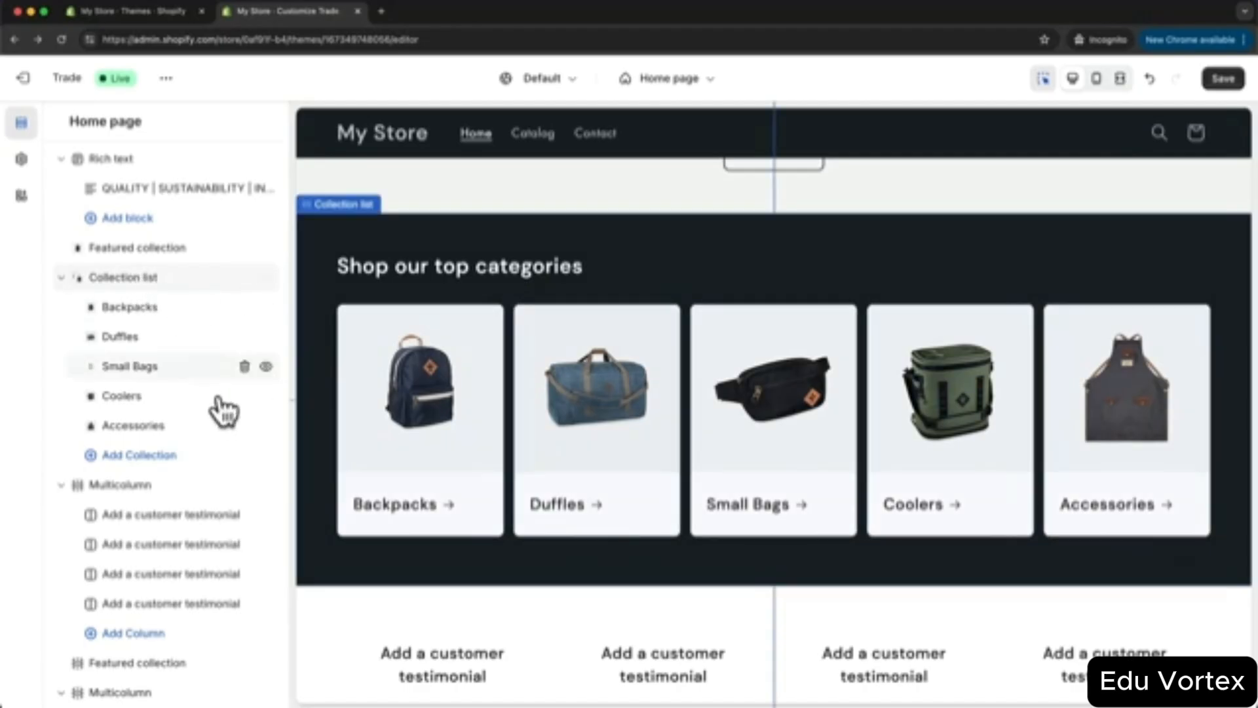
# - Add more collection cards and move the Kits card up to follow Coolers
pyautogui.click(154, 458)
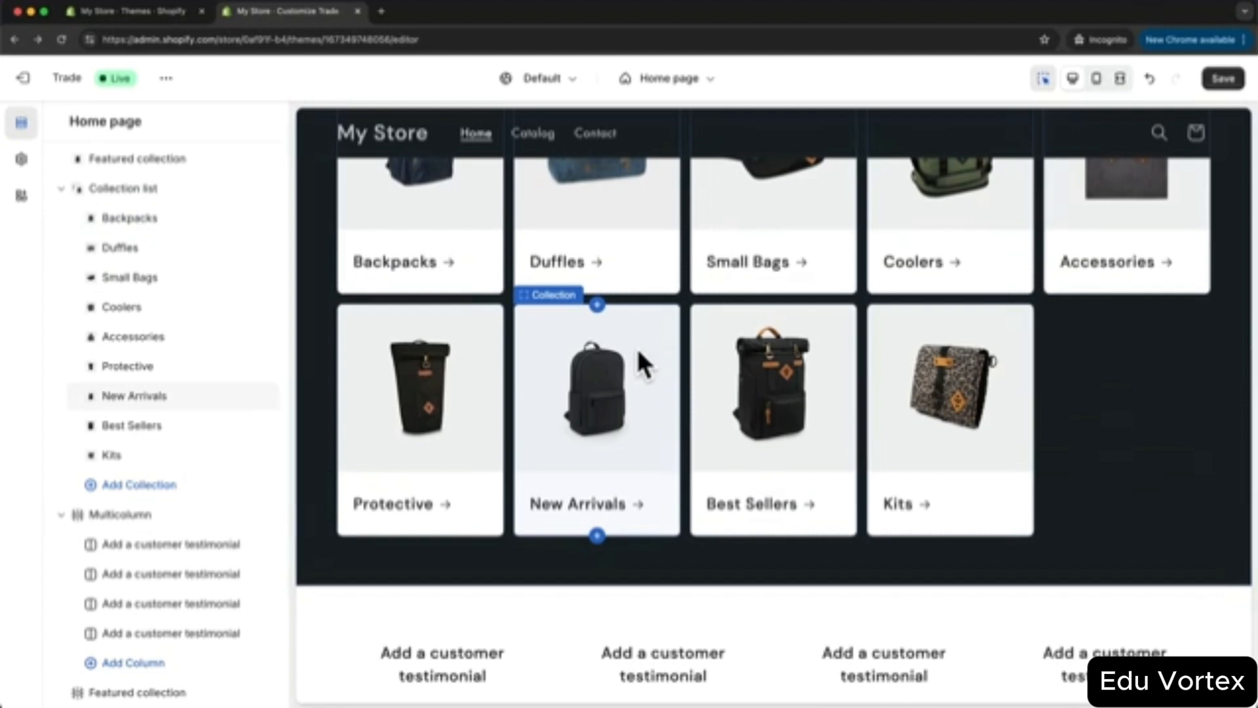
pyautogui.moveTo(115, 461); pyautogui.dragTo(142, 338)
pyautogui.click(1111, 539)
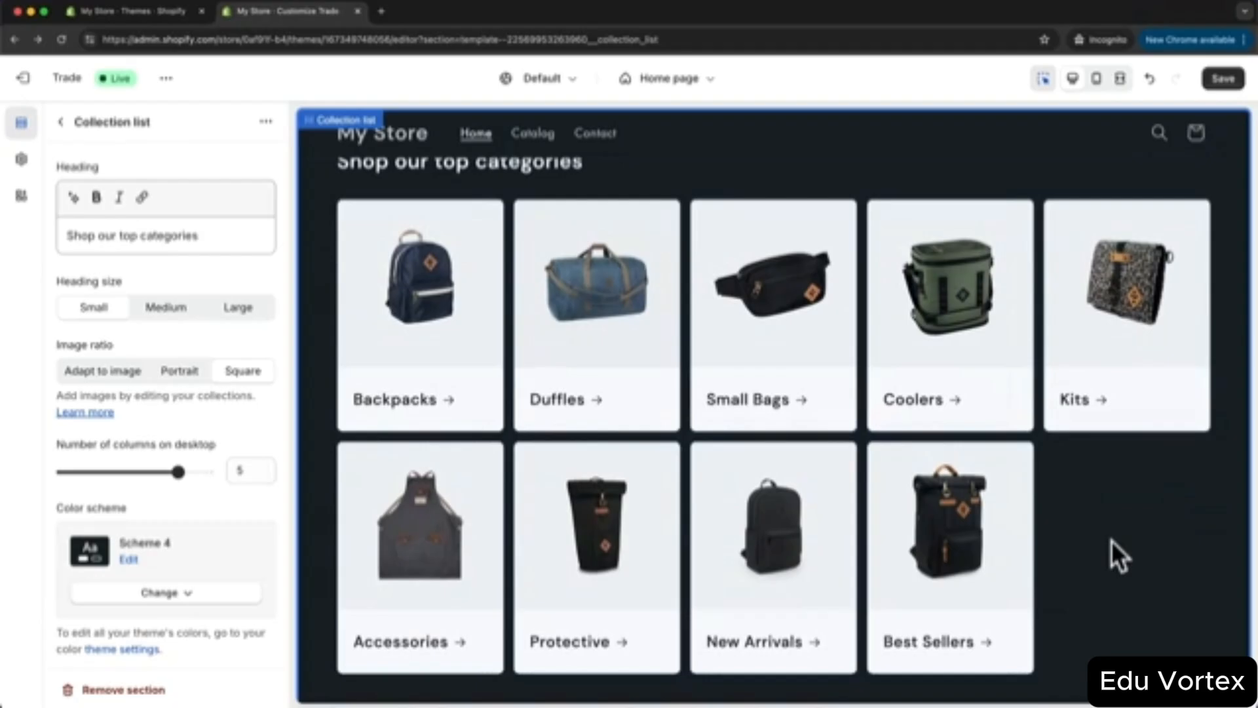
pyautogui.scroll(2, 1108, 524)
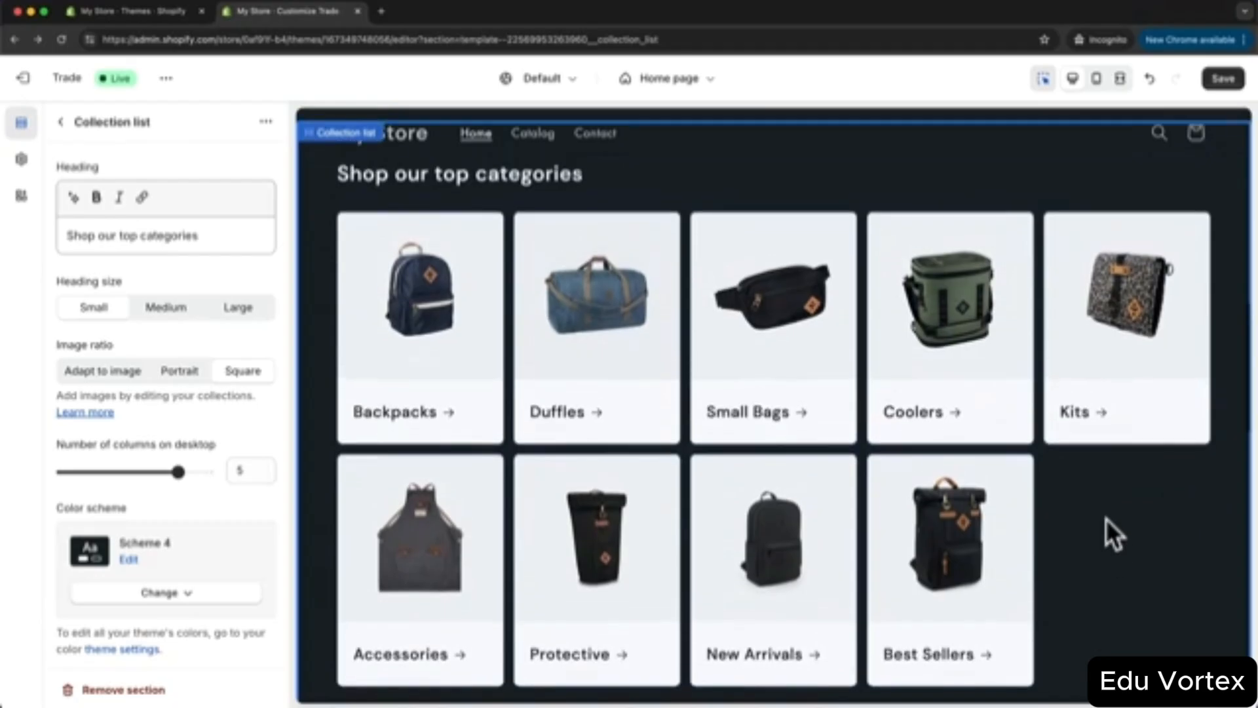
pyautogui.scroll(10, 720, 438)
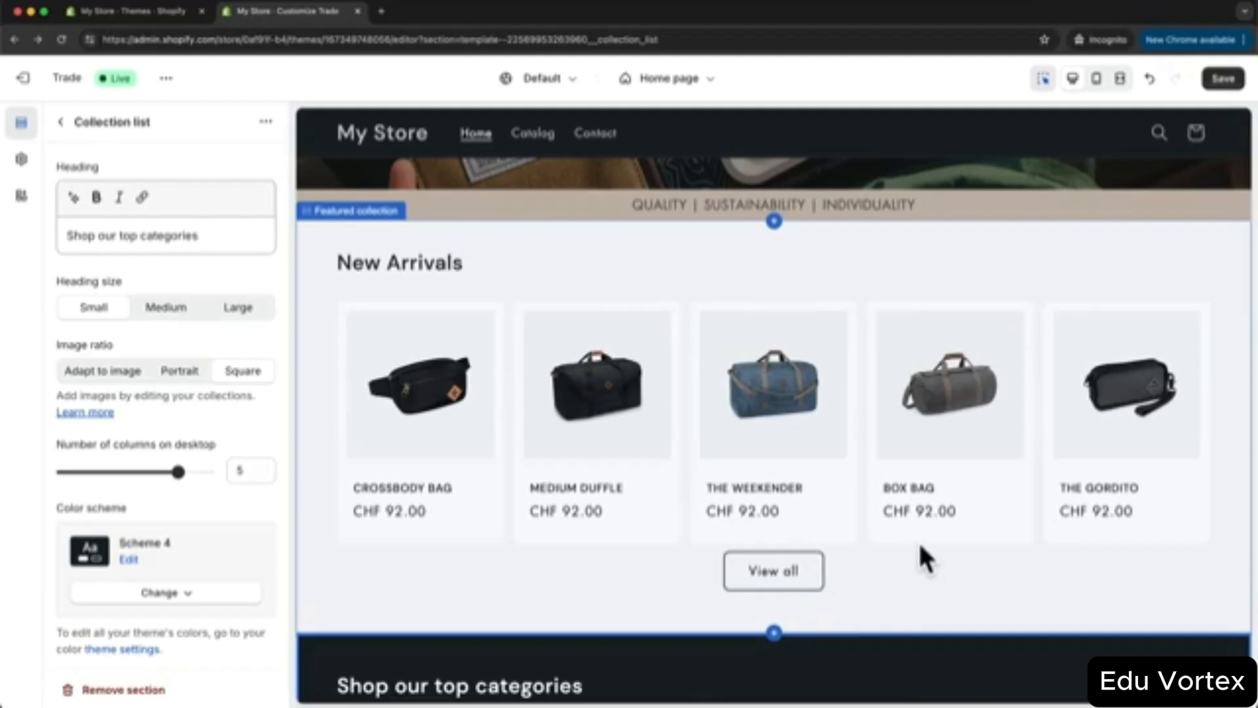
pyautogui.scroll(-5, 917, 540)
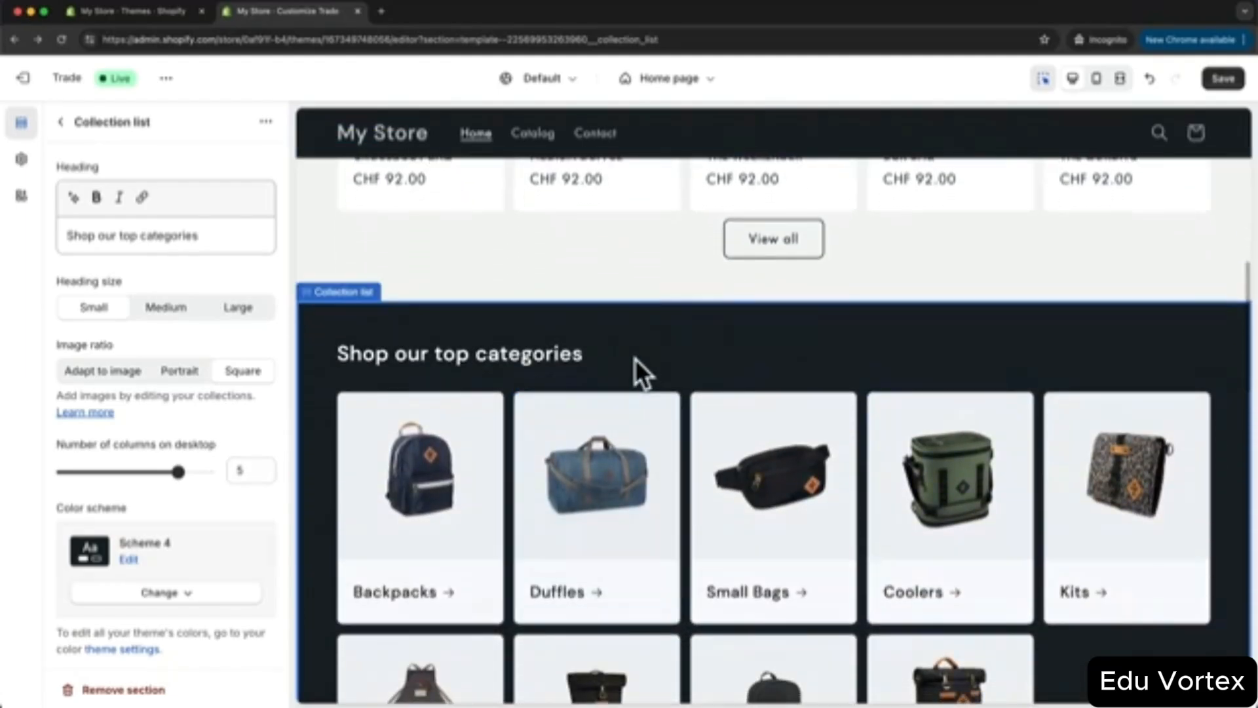
pyautogui.scroll(-1, 650, 353)
pyautogui.scroll(-3, 661, 370)
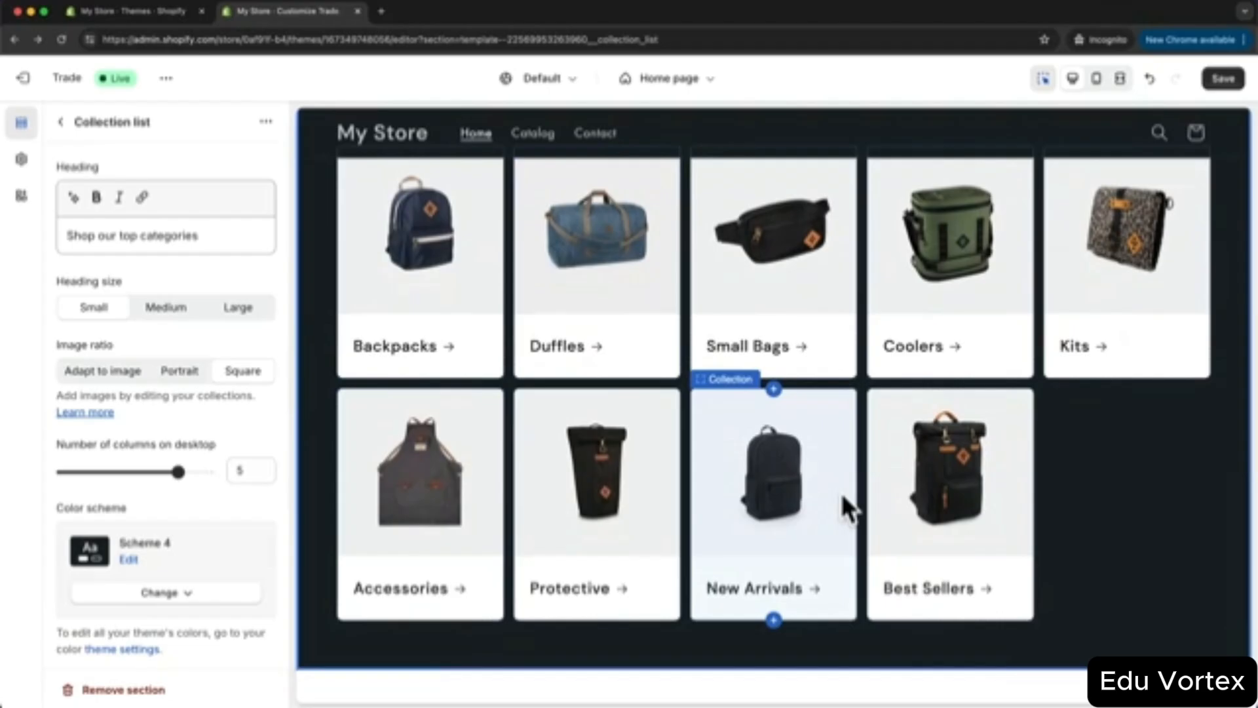
pyautogui.click(62, 123)
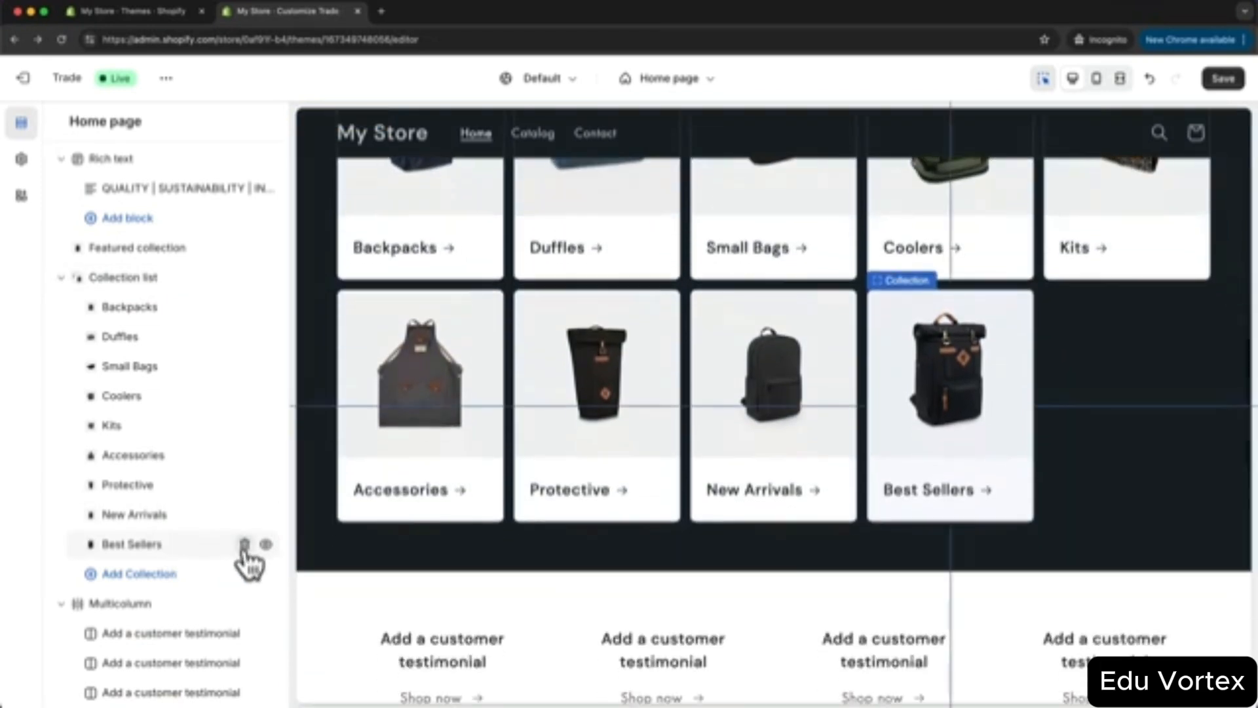
# - Remove the Best Sellers, New Arrivals, Protective and Accessories cards from the categories grid
pyautogui.click(244, 545)
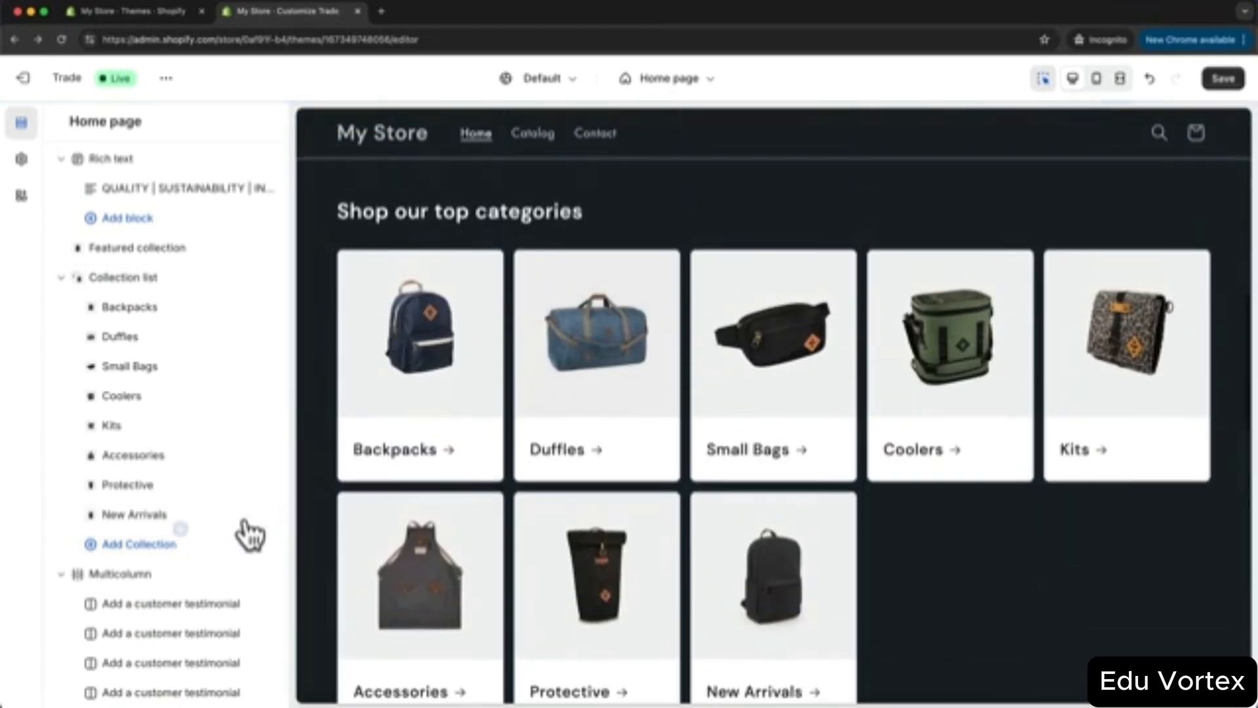
pyautogui.click(245, 515)
pyautogui.click(244, 485)
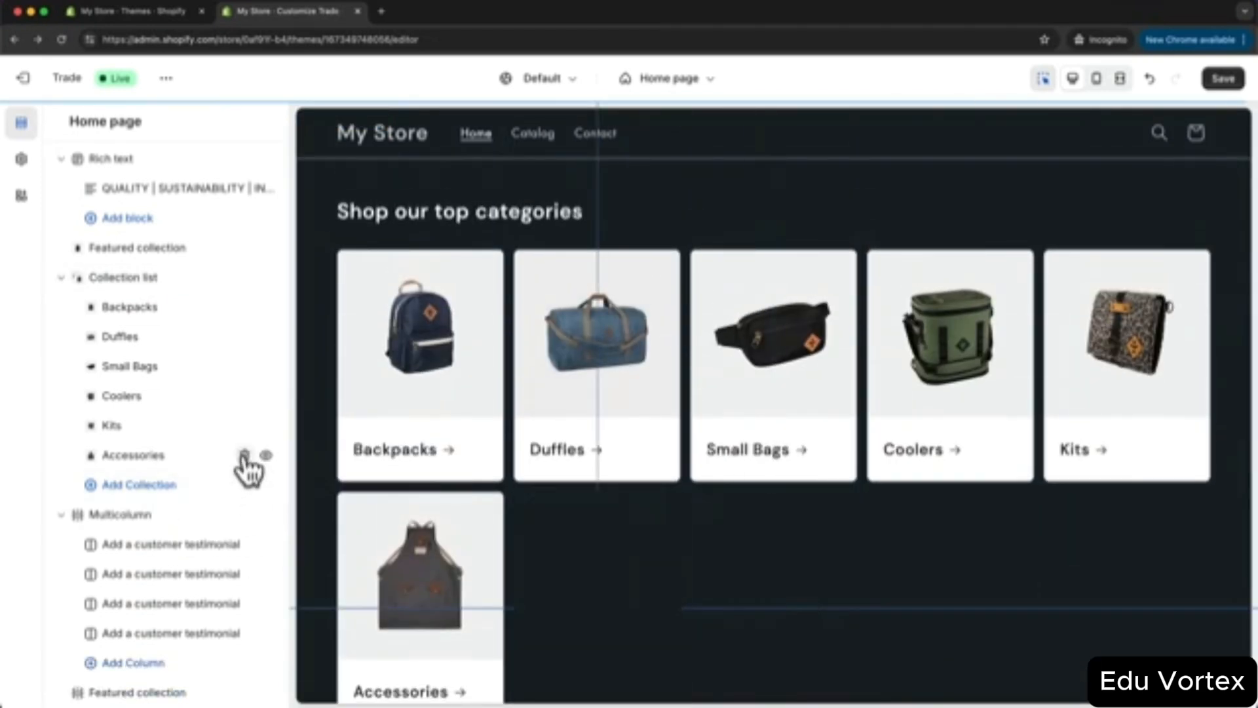
pyautogui.click(244, 455)
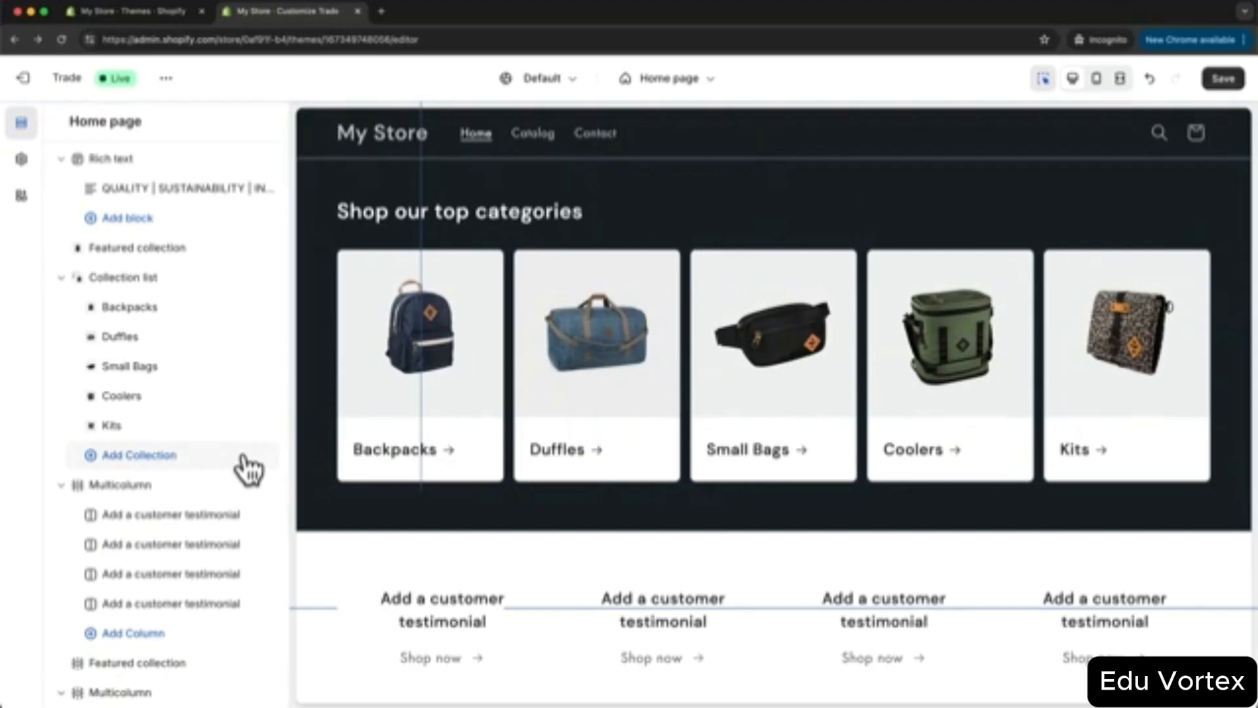
# - Enable the View all button under the category cards
pyautogui.scroll(1, 683, 438)
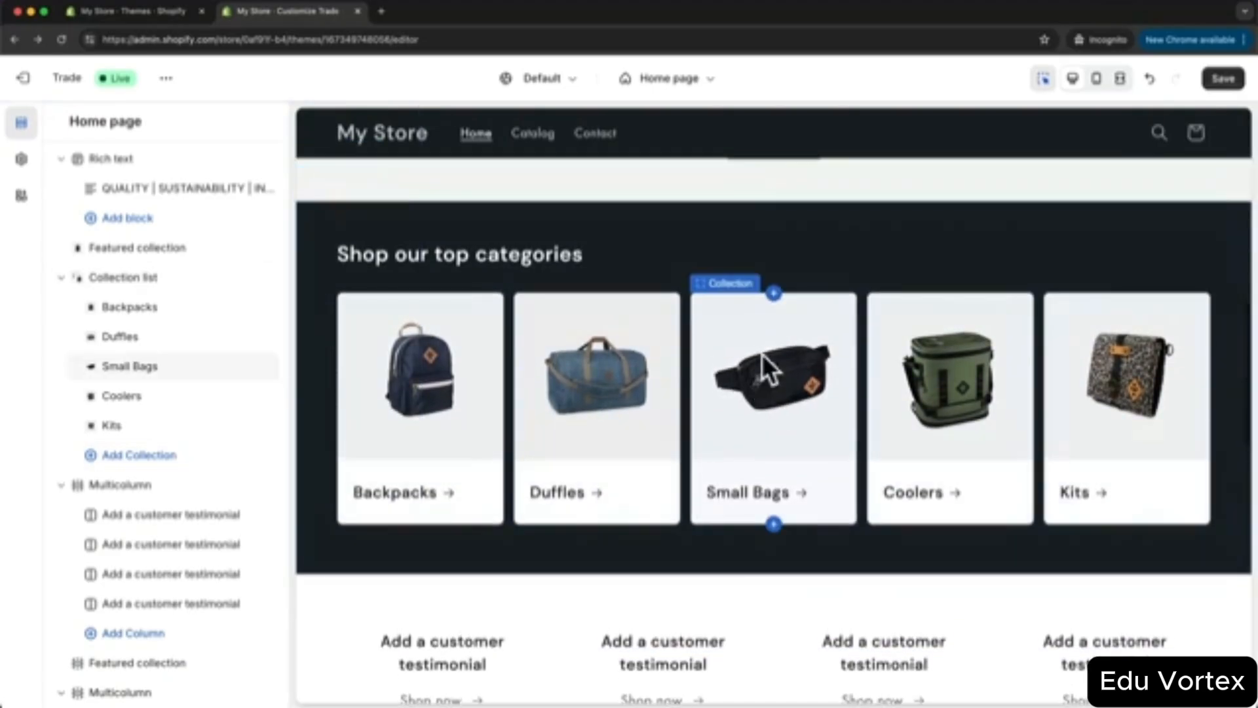
pyautogui.click(152, 279)
pyautogui.scroll(-10, 153, 274)
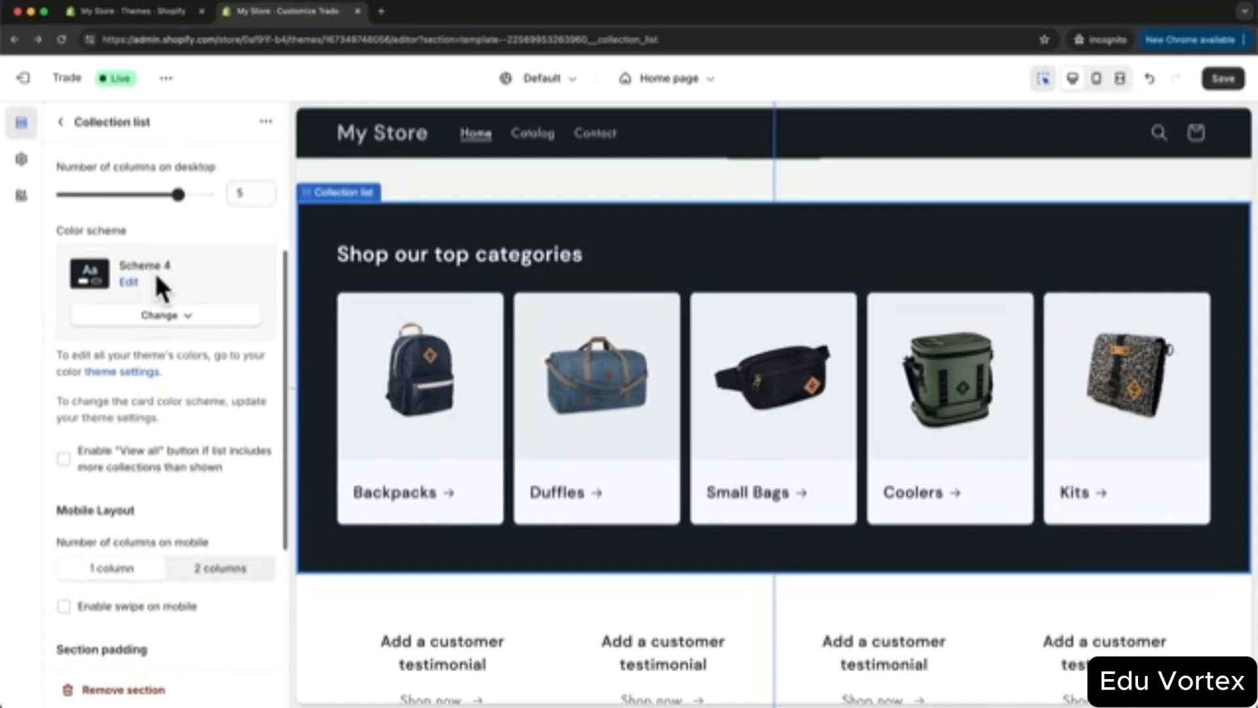
pyautogui.scroll(-1, 155, 270)
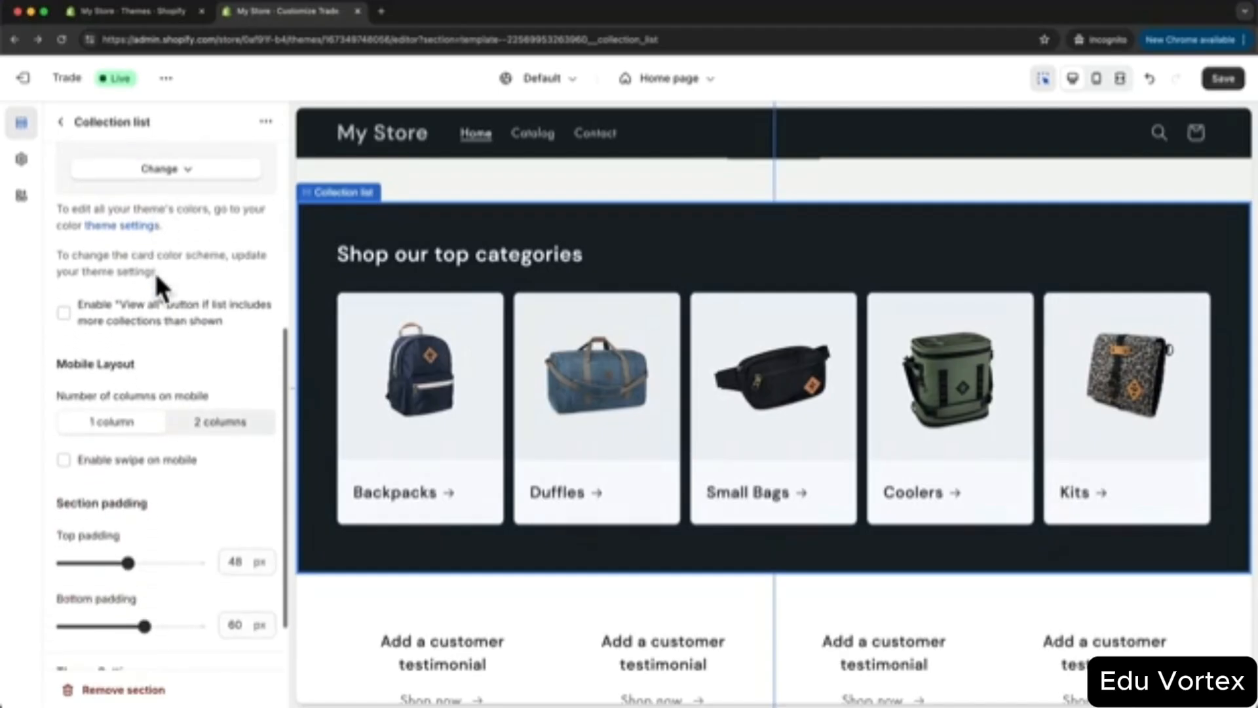
pyautogui.click(64, 313)
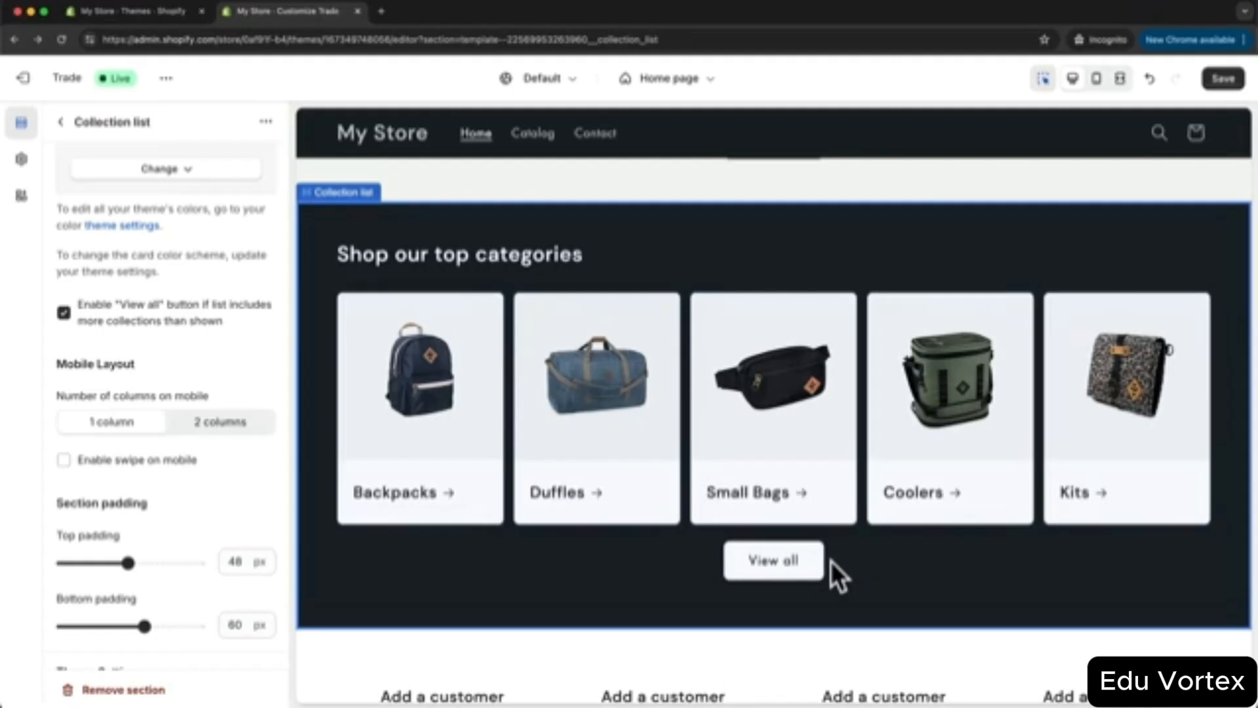
# - Change the section heading to 'Our Top Categories' and save the home page
pyautogui.scroll(6, 205, 325)
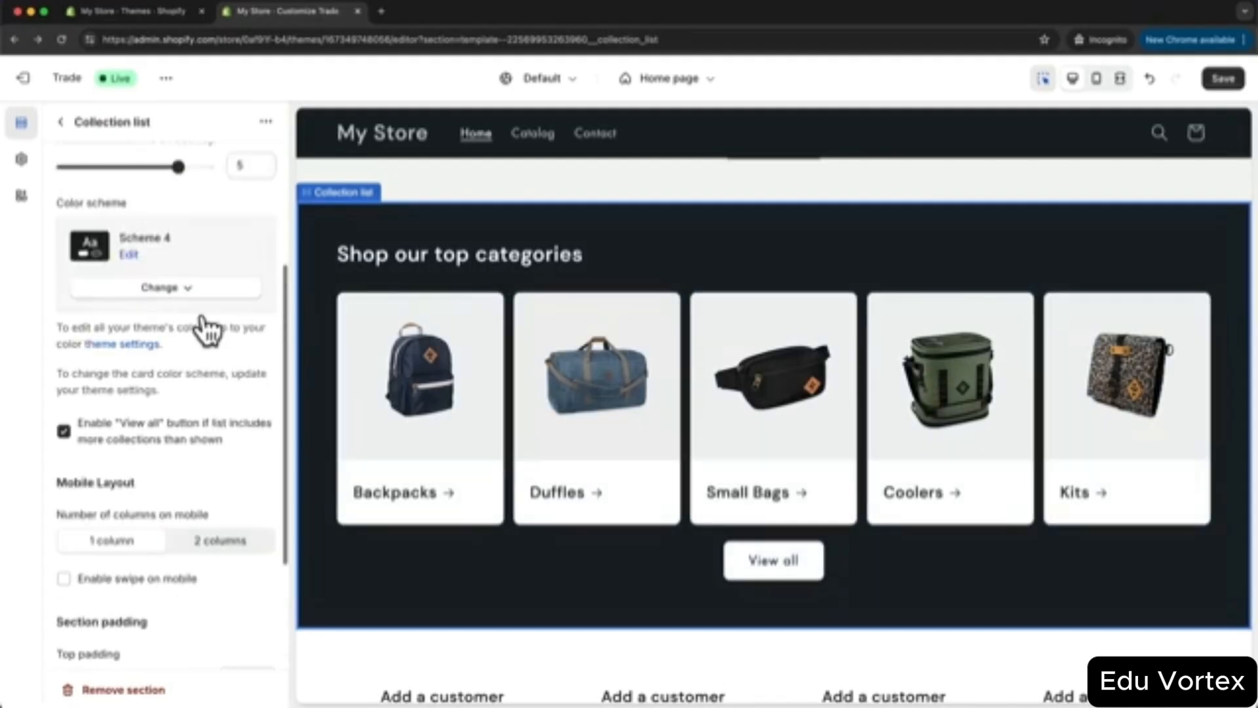
pyautogui.click(100, 234)
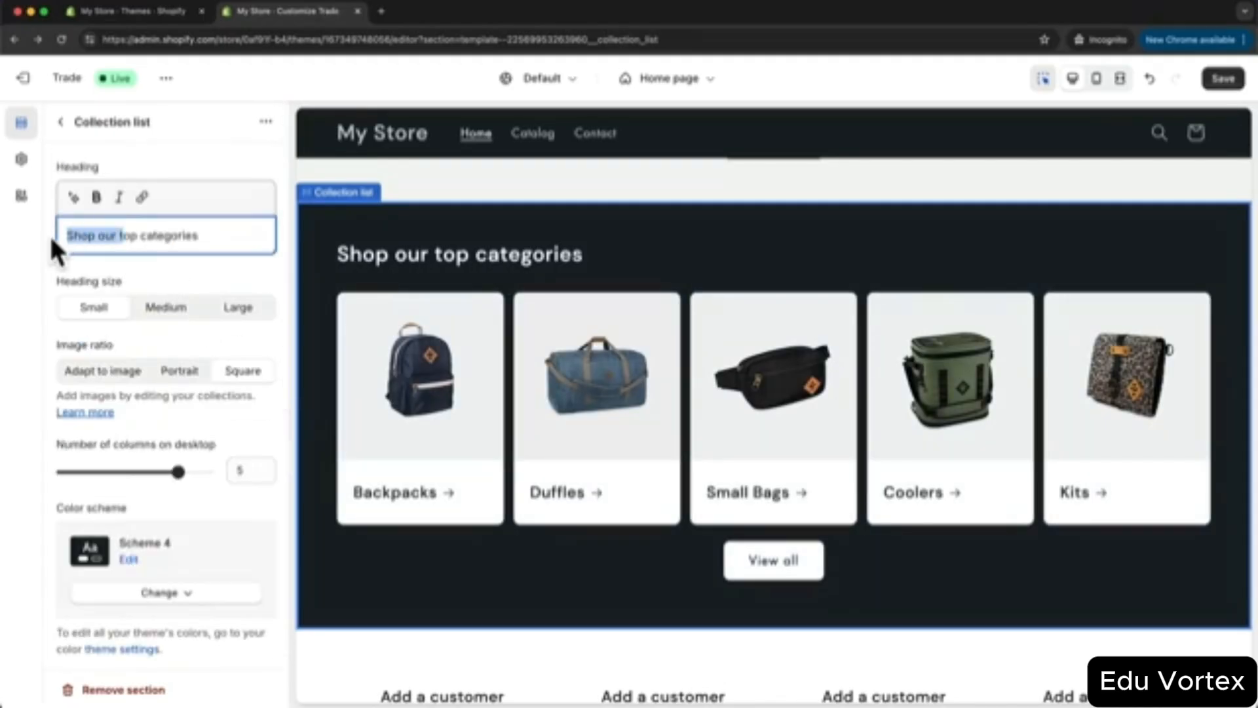
pyautogui.write('T')
pyautogui.write('Our')
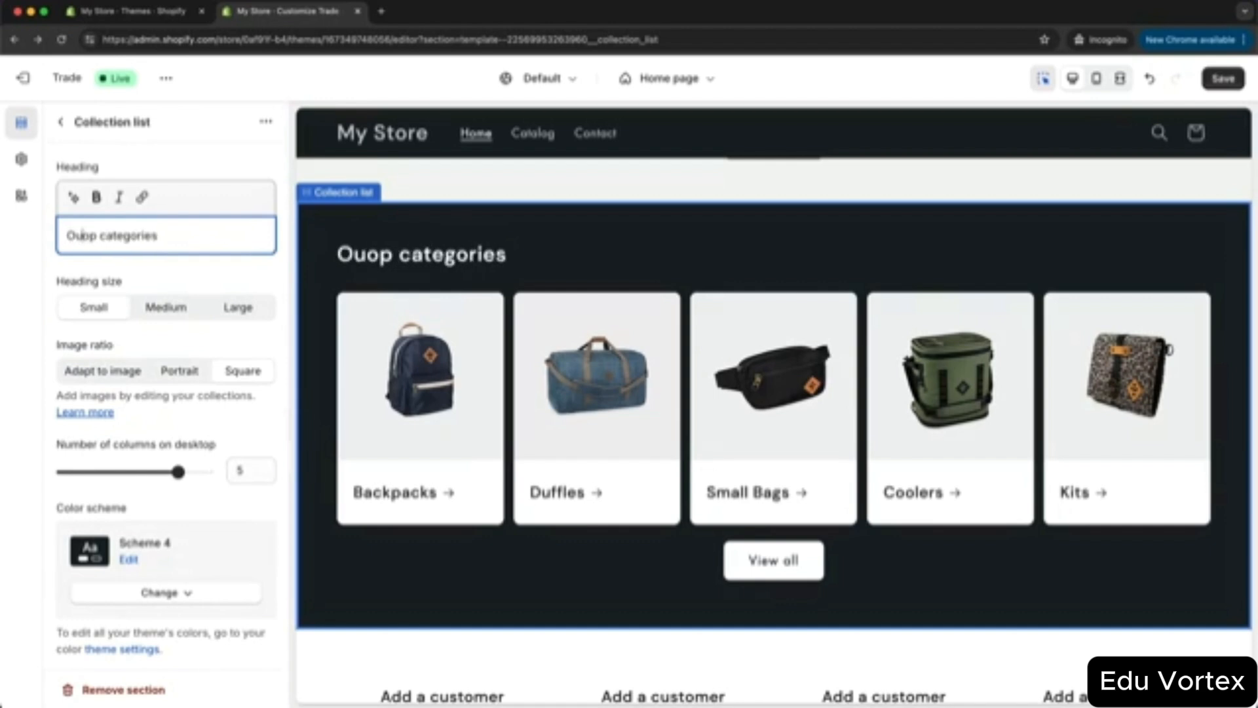
pyautogui.click(120, 239)
pyautogui.press('BackSpace')
pyautogui.write('C')
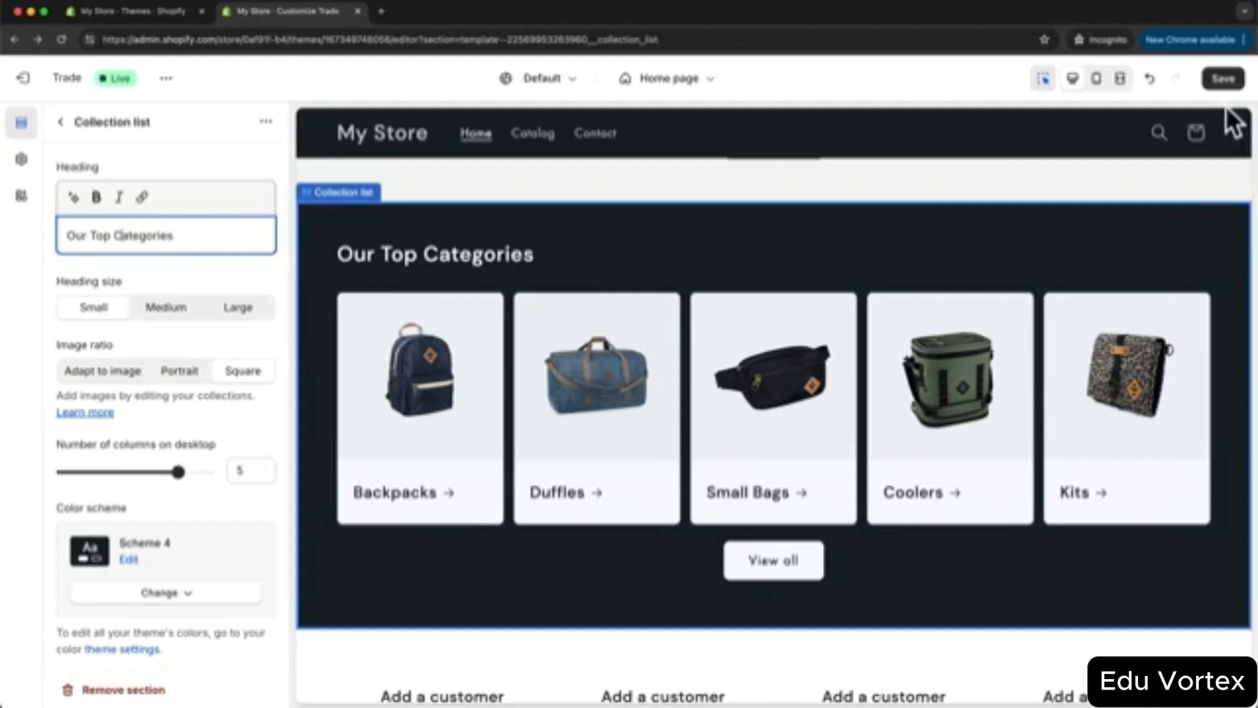
pyautogui.click(1223, 79)
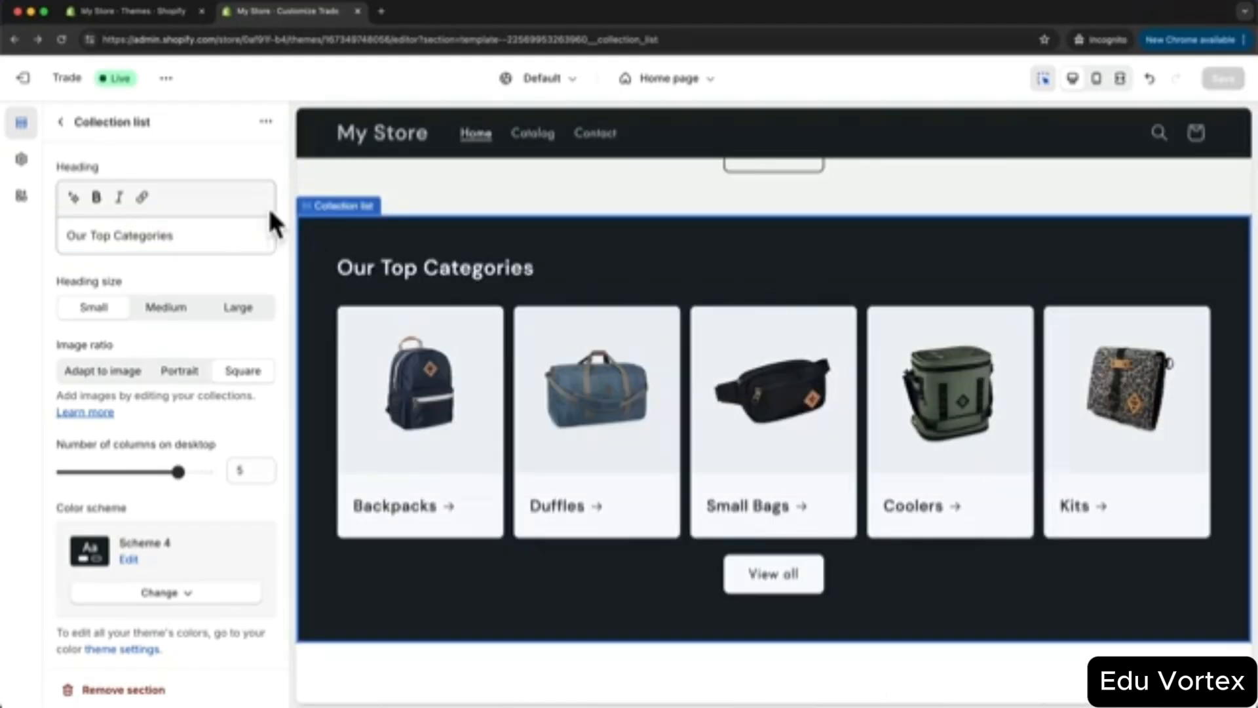
# - Collapse the Rich text, Collection list, Multicolumn and Image banner sections in the sidebar
pyautogui.click(62, 122)
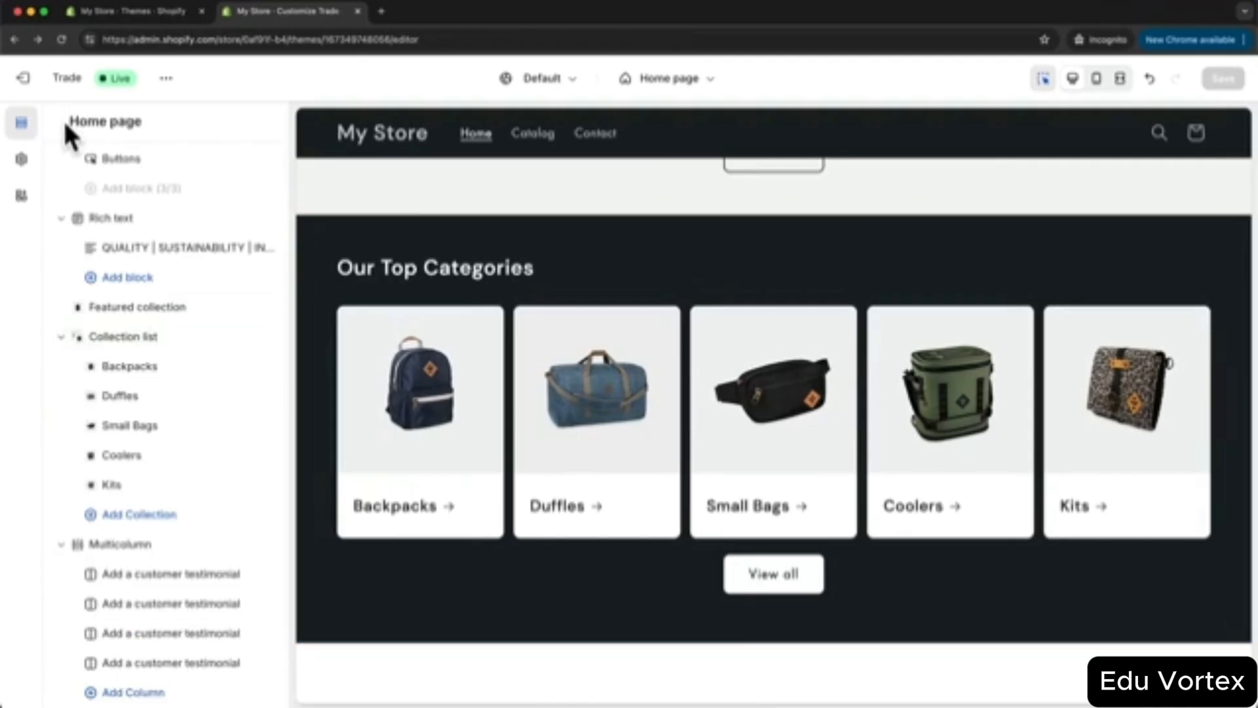
pyautogui.click(61, 218)
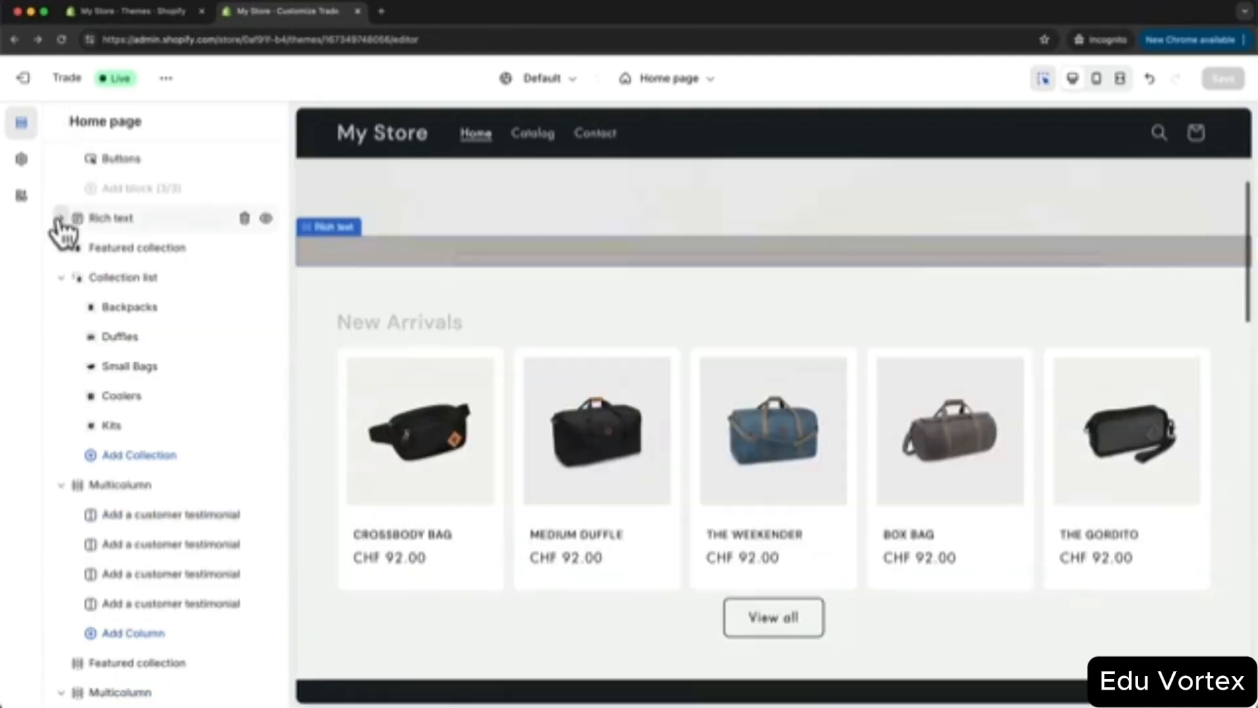
pyautogui.click(61, 277)
pyautogui.click(61, 309)
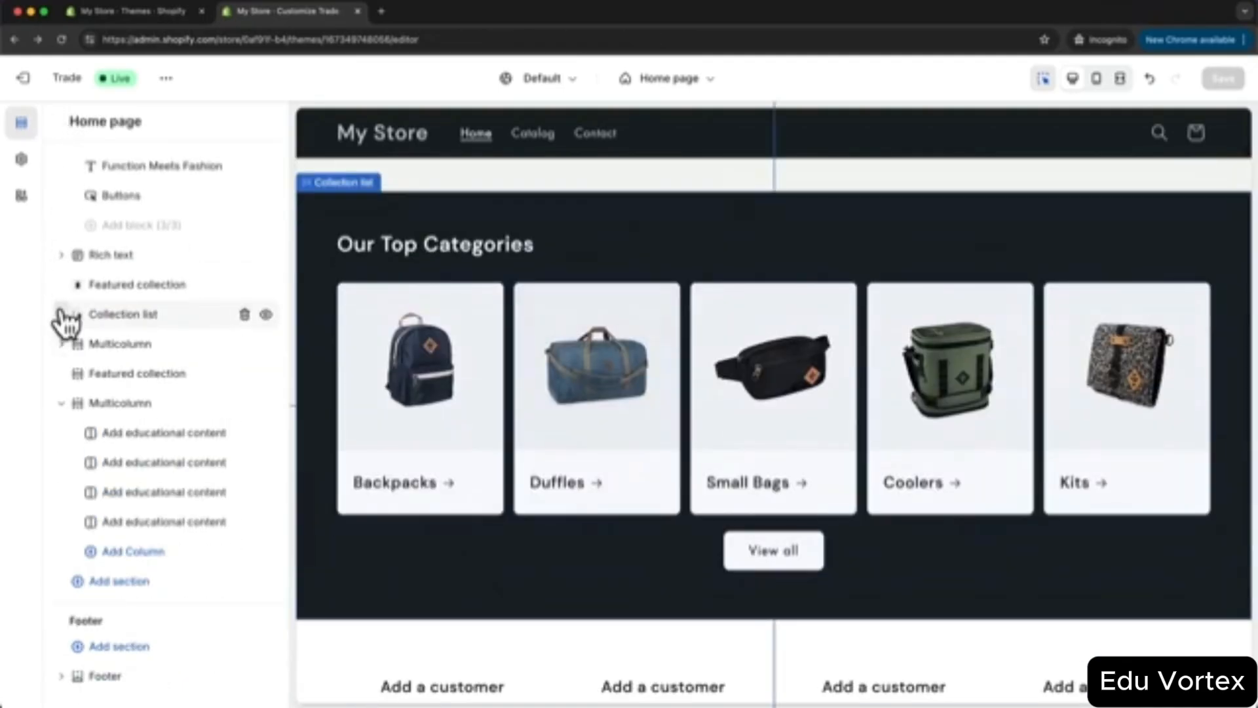
pyautogui.click(61, 402)
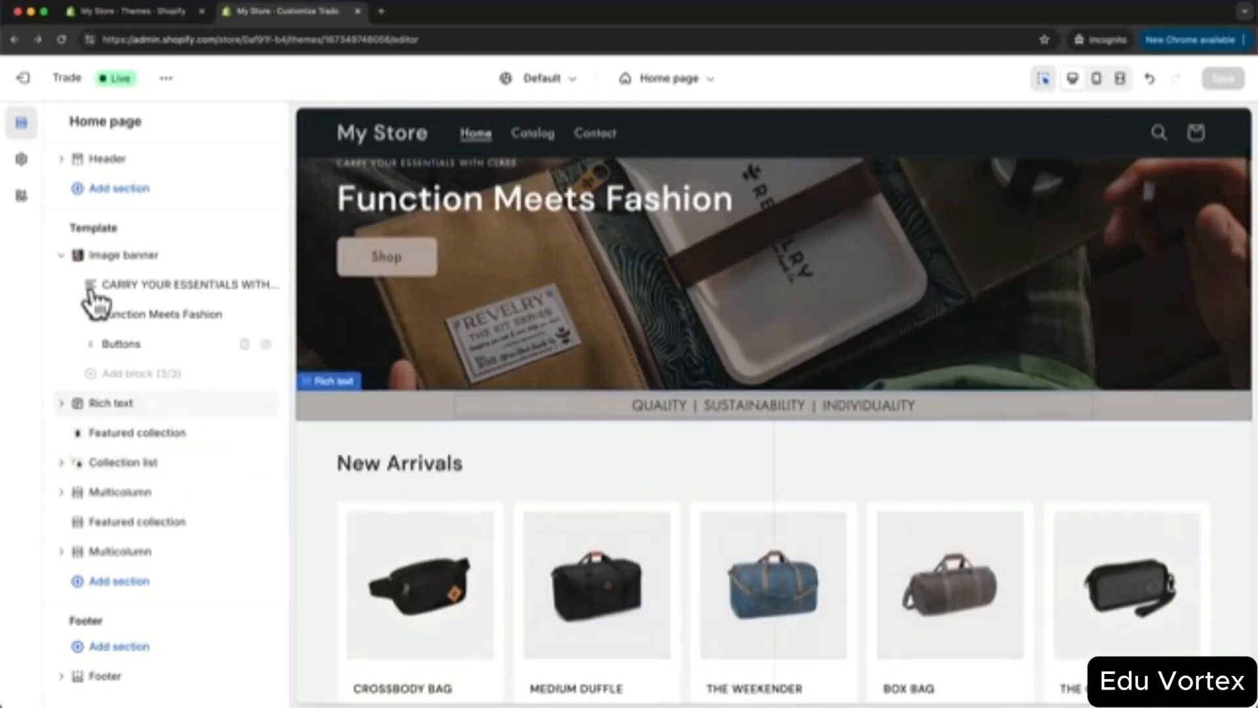
pyautogui.click(61, 254)
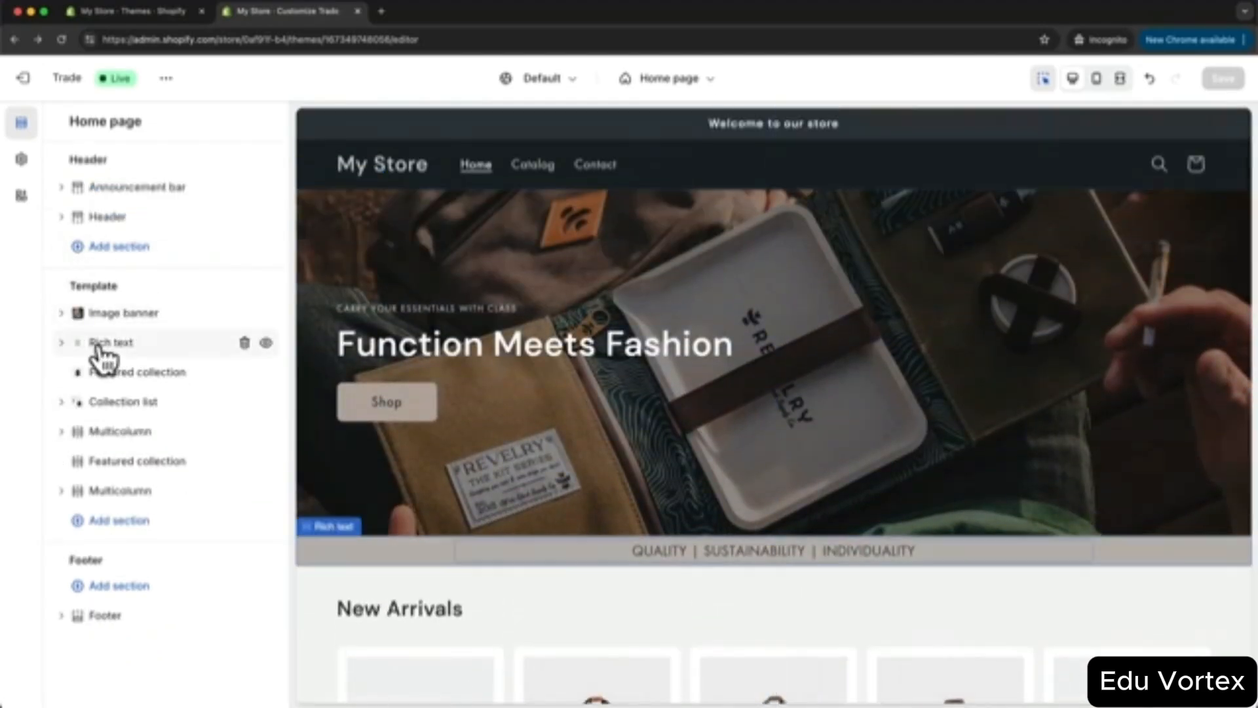
# - Delete the testimonial Multicolumn, example New arrivals collection and educational Multicolumn sections
pyautogui.scroll(-5, 742, 453)
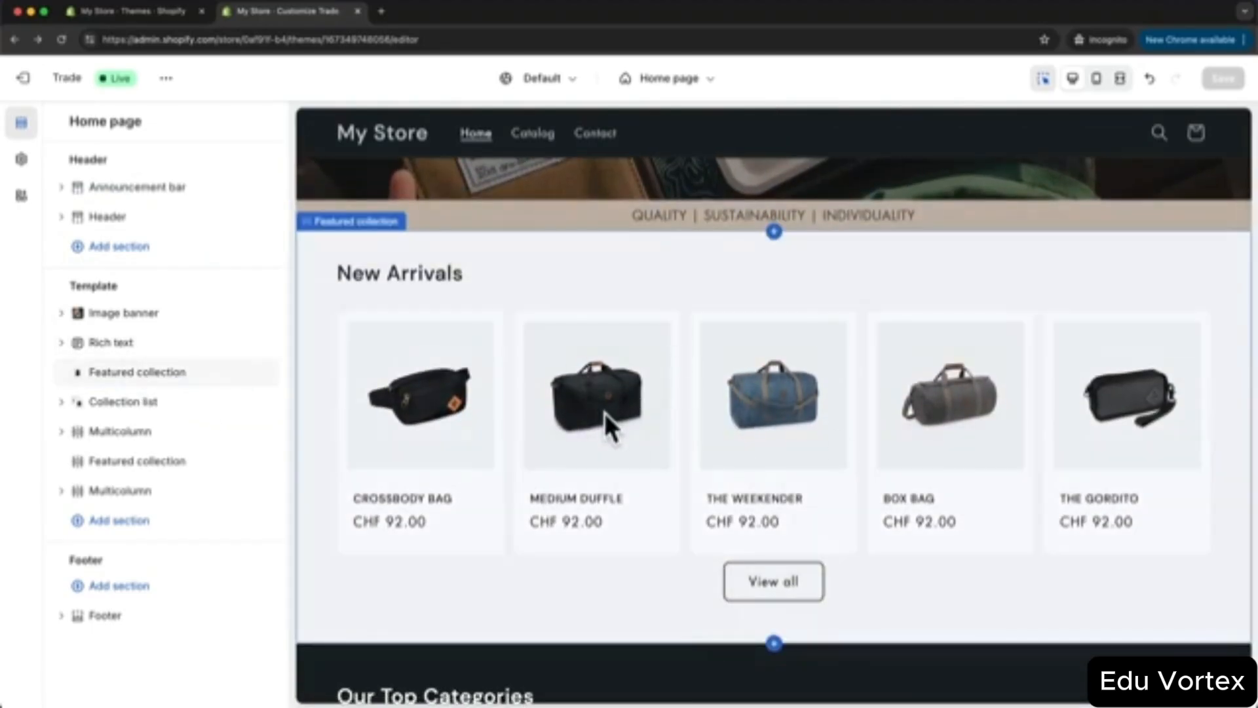
pyautogui.scroll(-6, 604, 414)
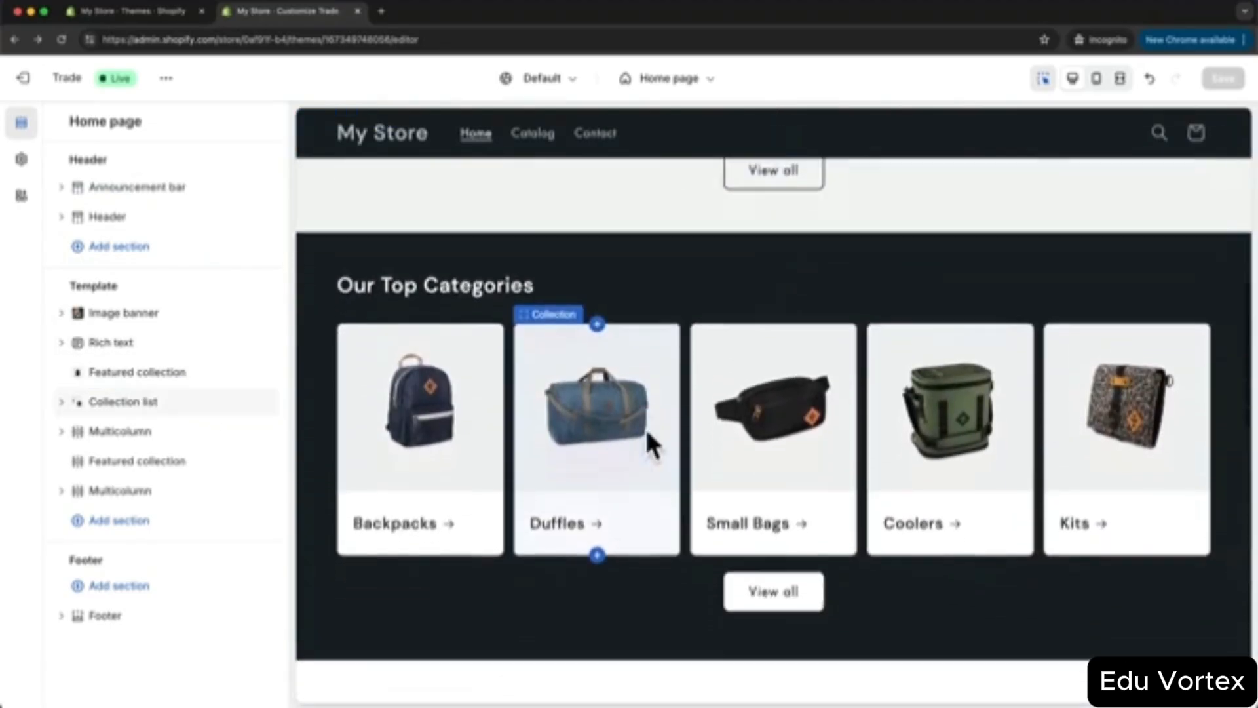
pyautogui.scroll(-5, 646, 434)
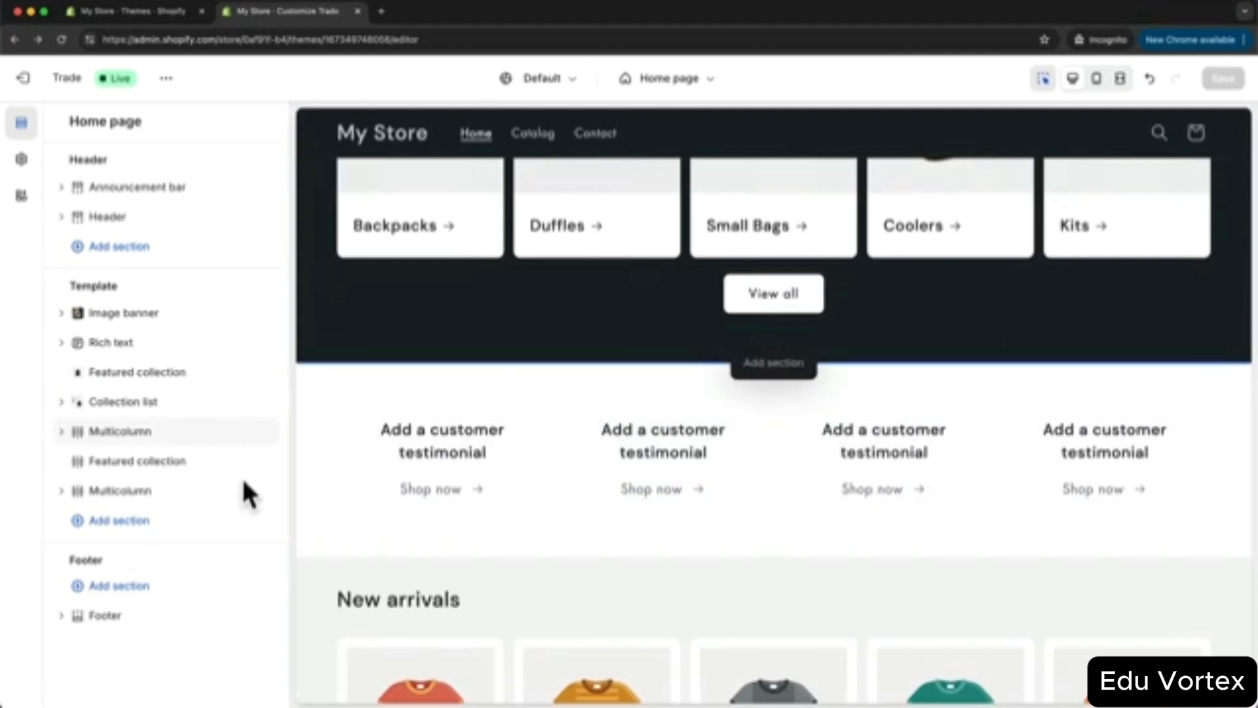
pyautogui.moveTo(105, 462)
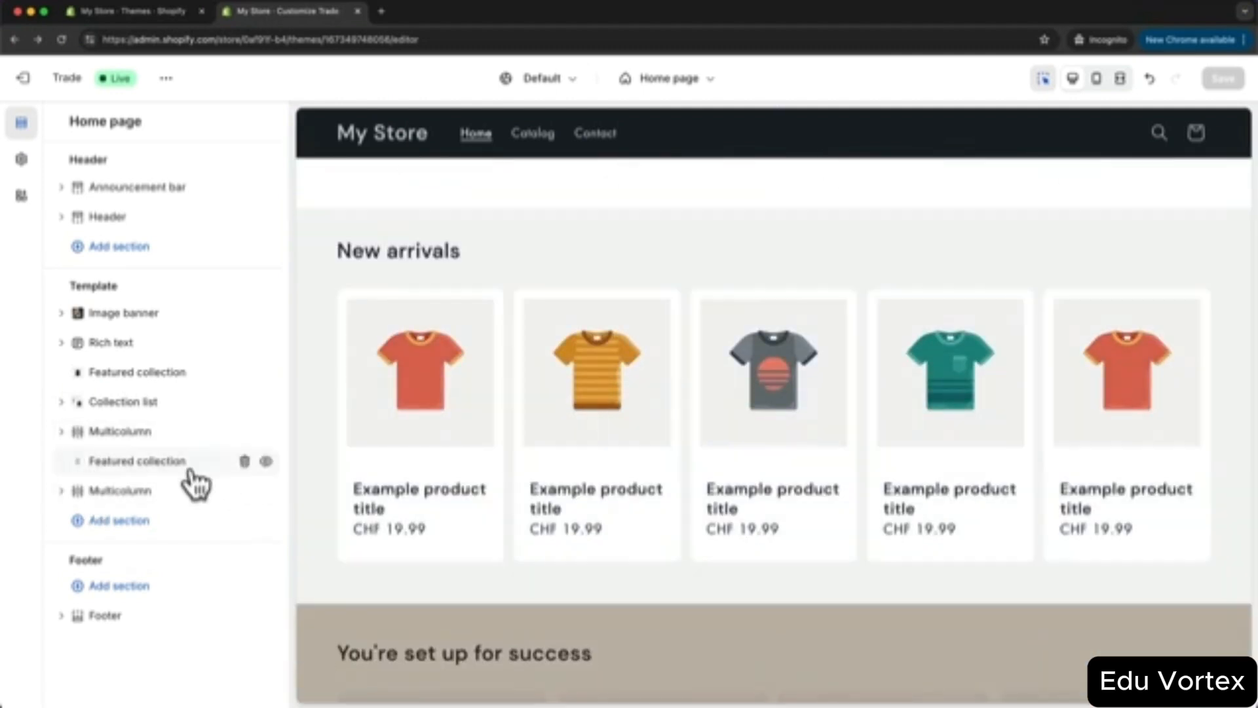
pyautogui.moveTo(141, 492)
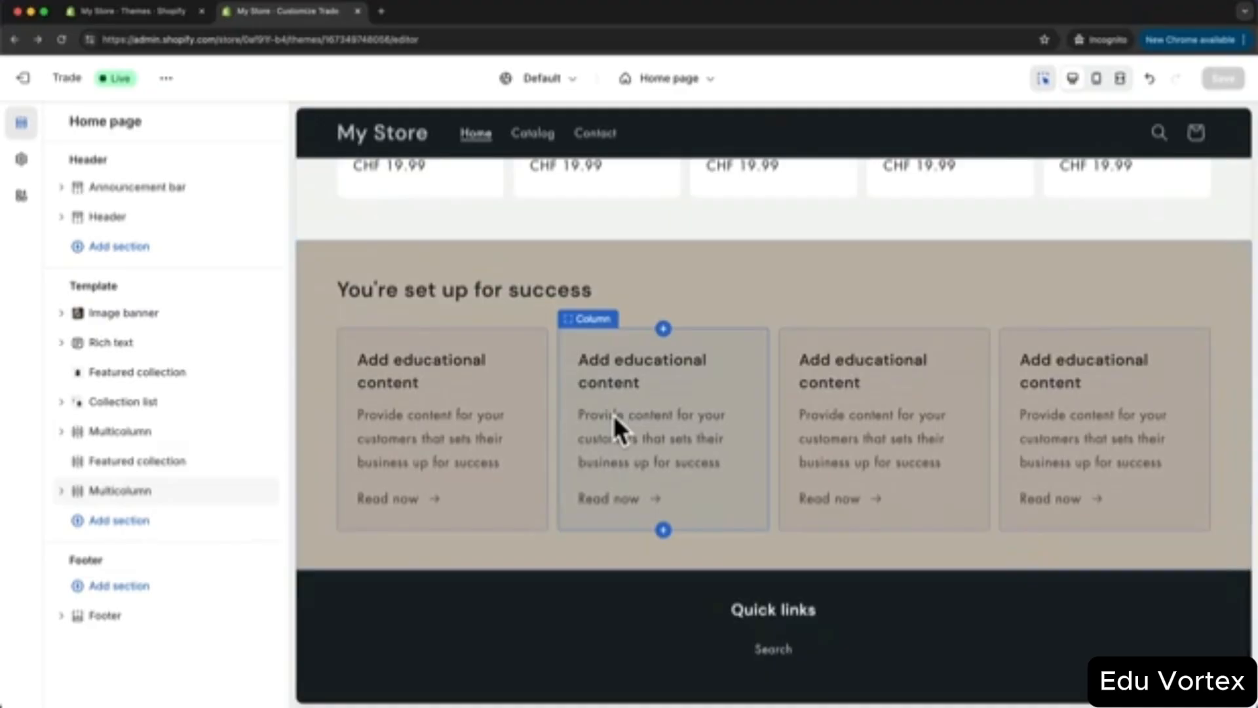
pyautogui.scroll(1, 615, 416)
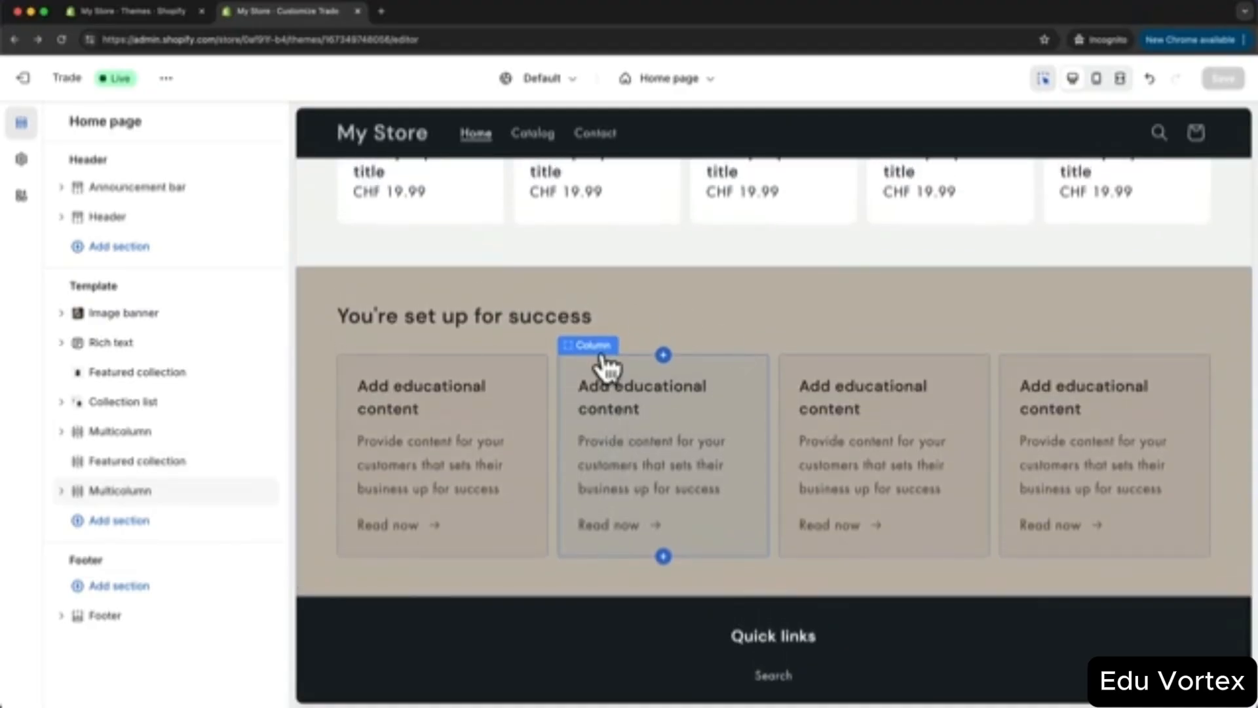
pyautogui.scroll(1, 674, 306)
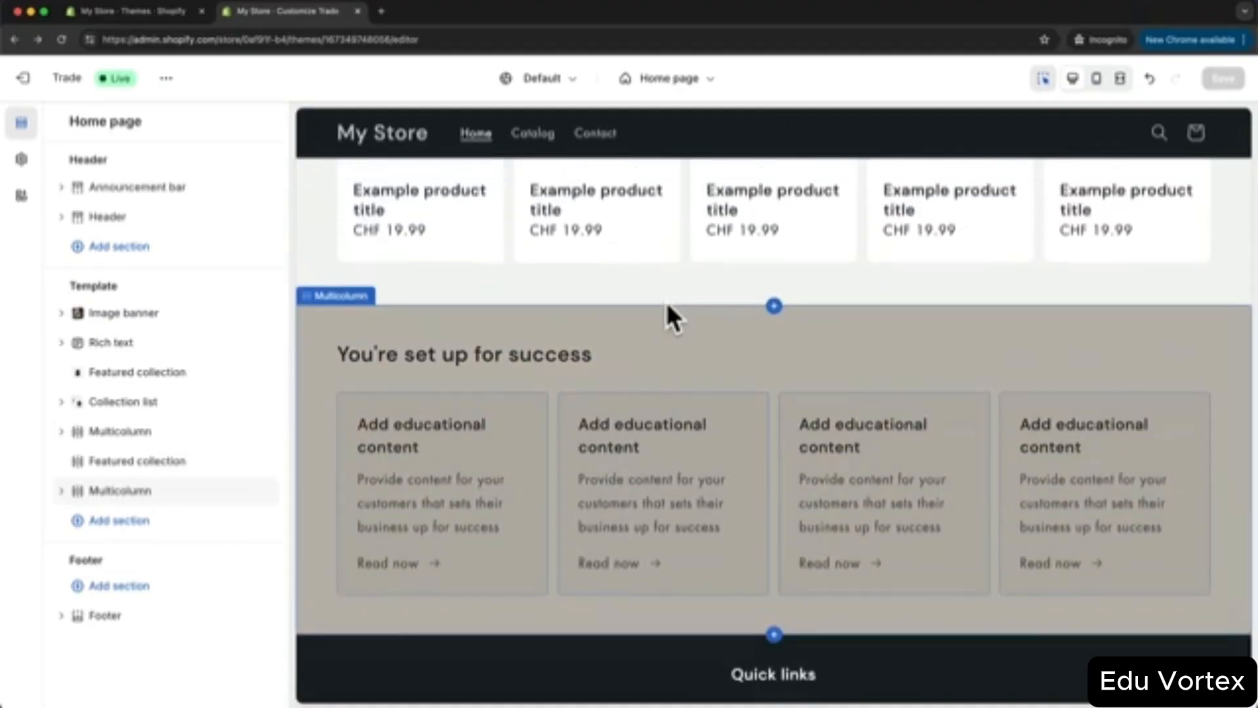
pyautogui.moveTo(149, 442)
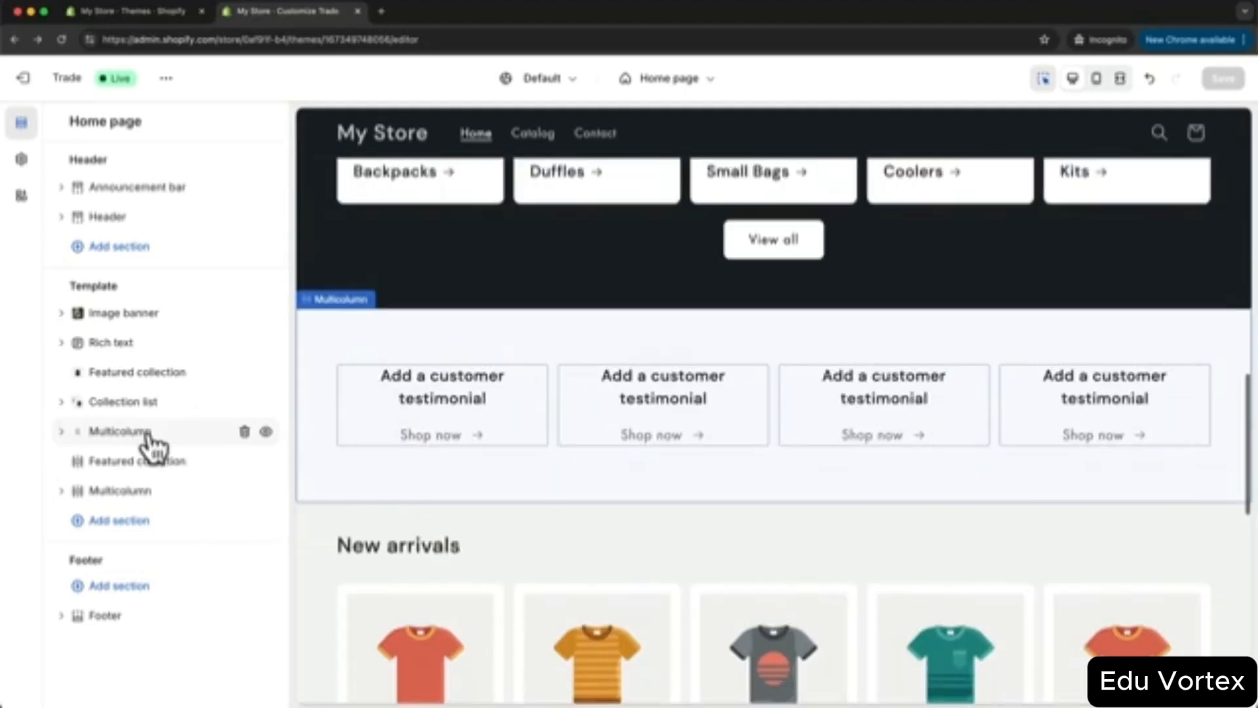
pyautogui.click(244, 431)
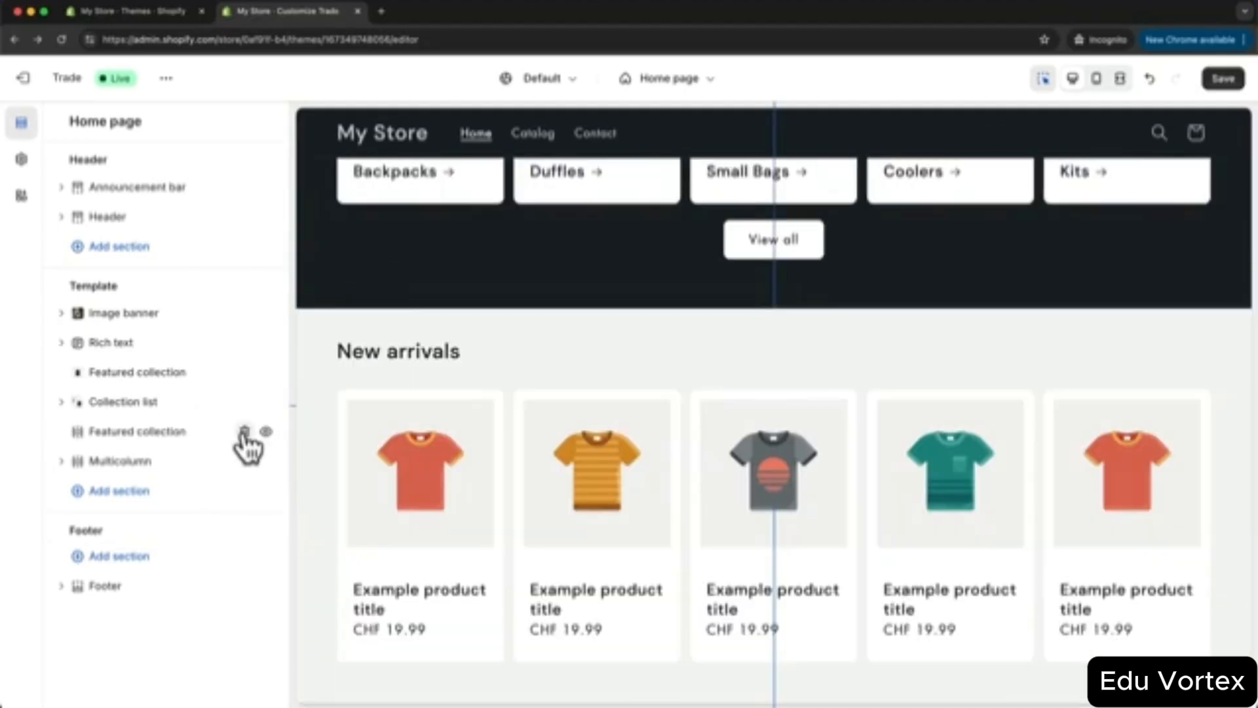
pyautogui.click(245, 432)
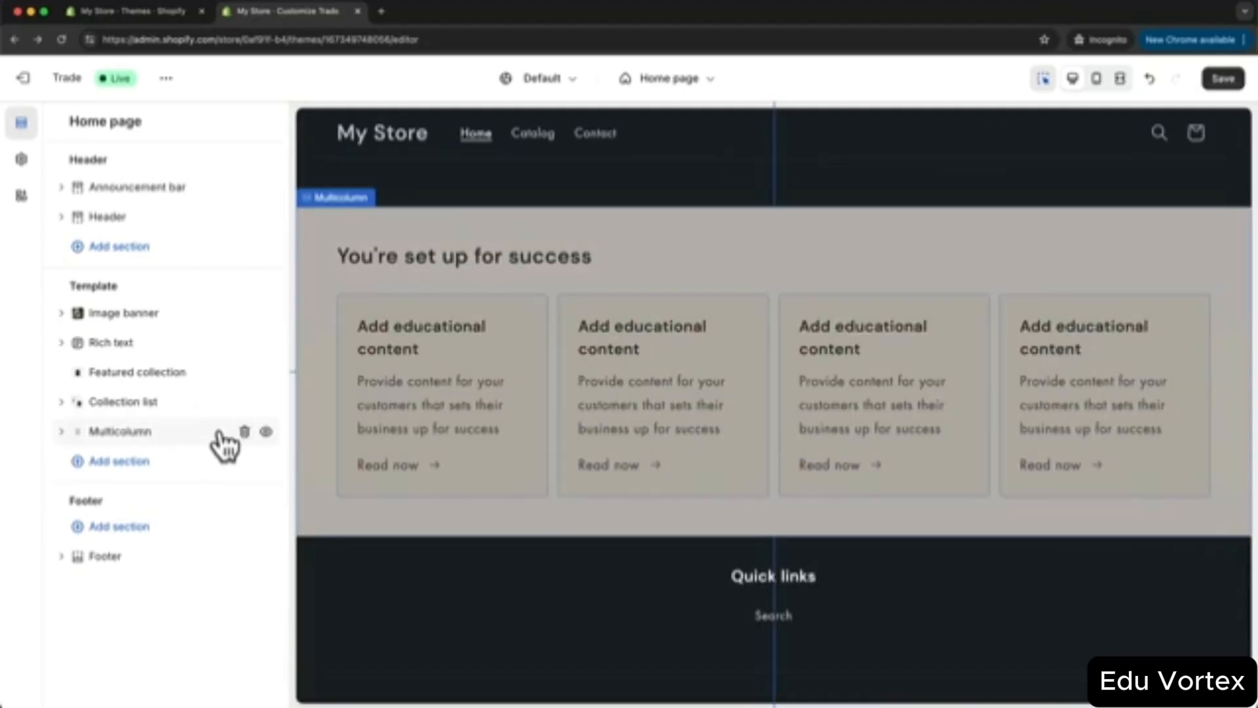
pyautogui.click(244, 431)
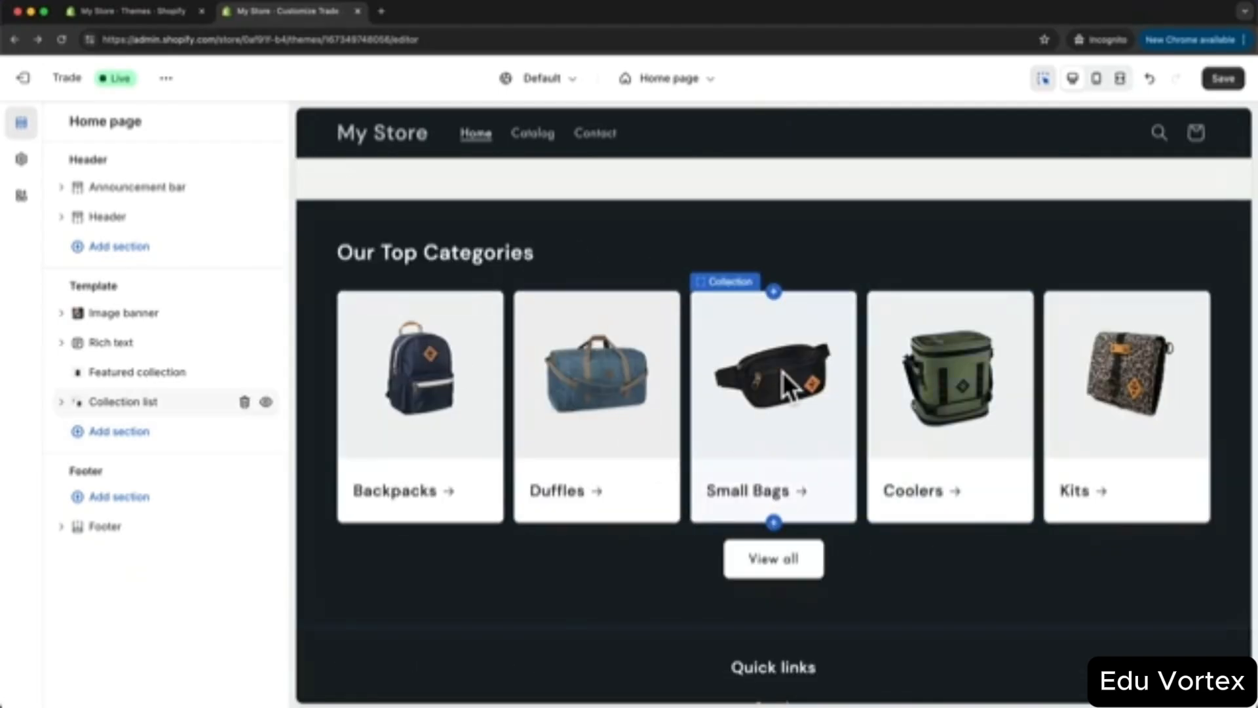
pyautogui.scroll(-1, 795, 385)
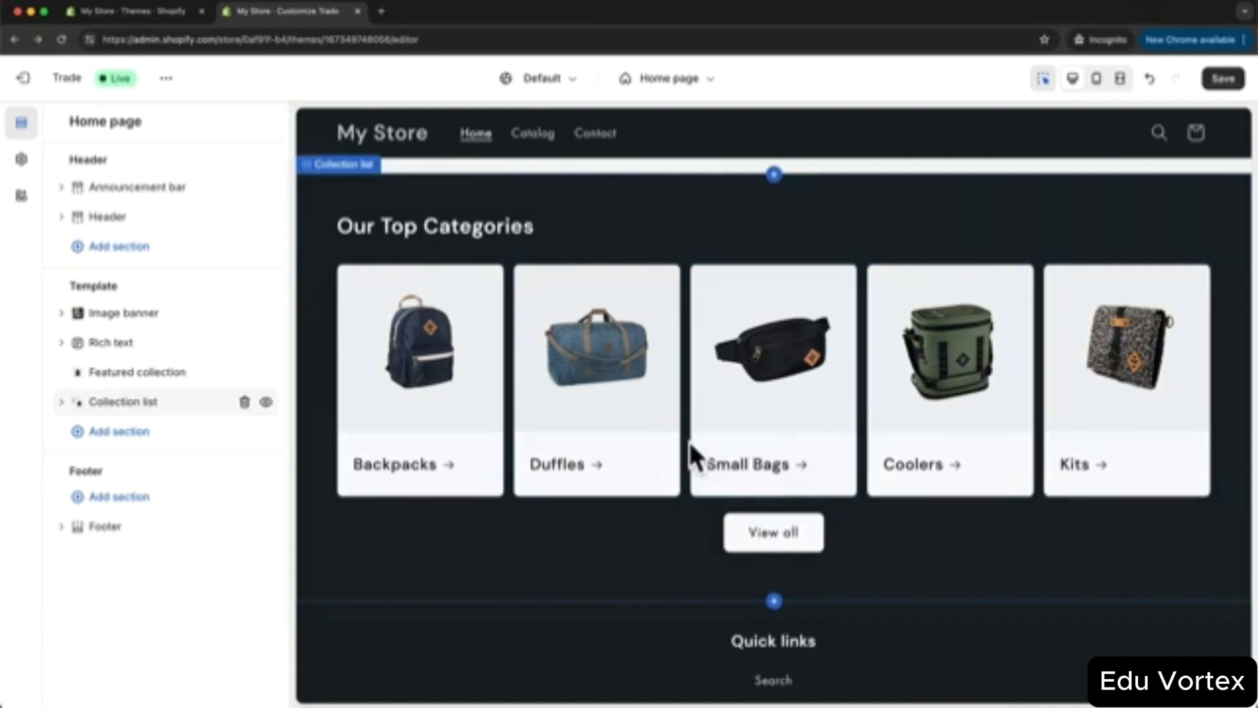
# - Add a Slideshow section and clear its first slide's heading, subheading and button label
pyautogui.click(130, 429)
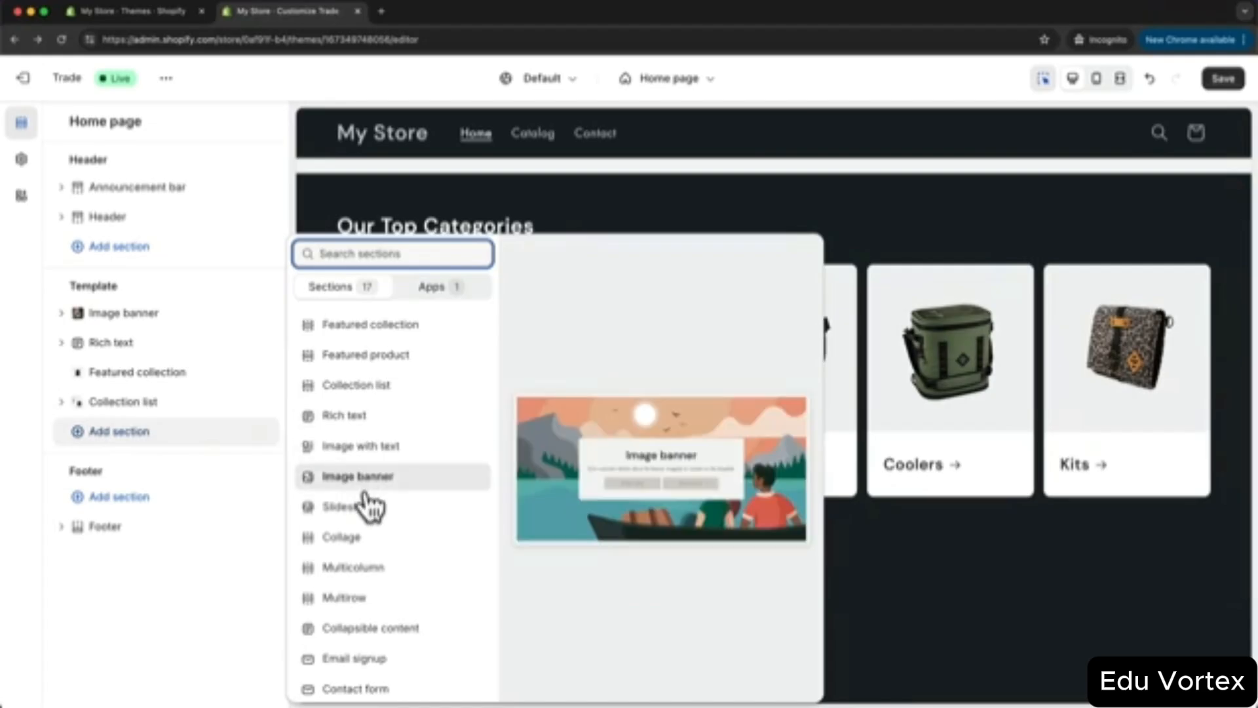
pyautogui.click(393, 506)
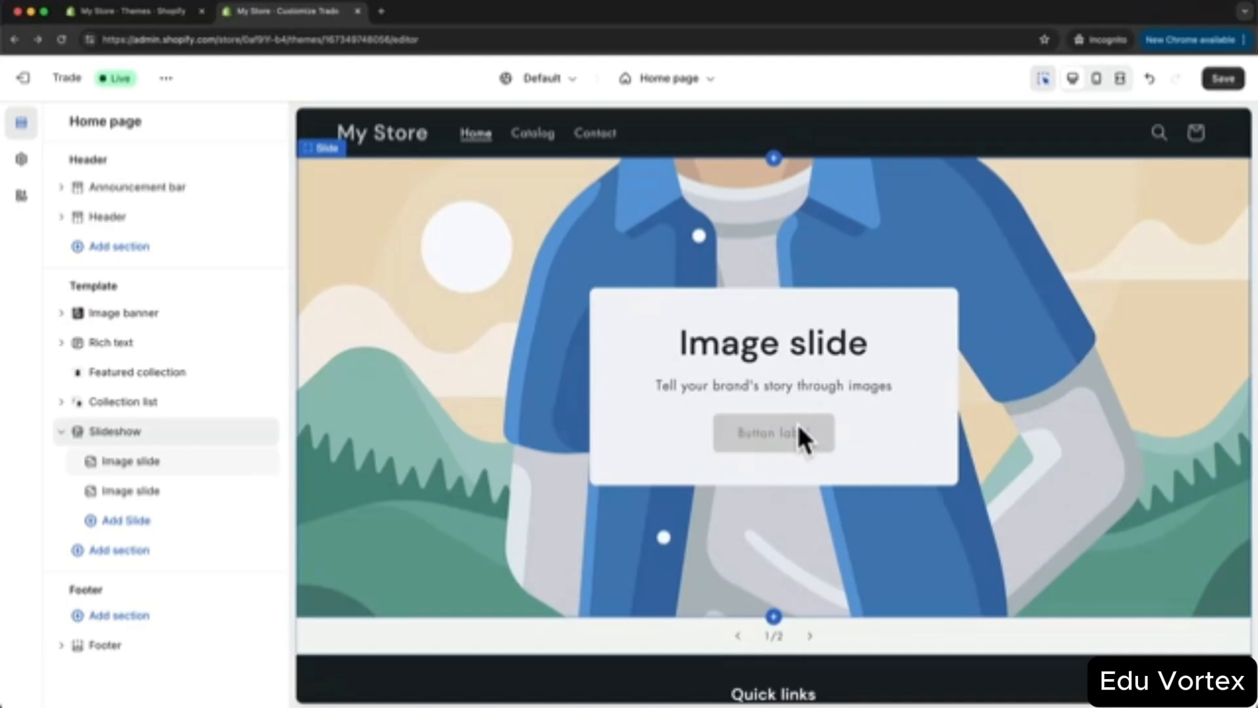
pyautogui.click(146, 461)
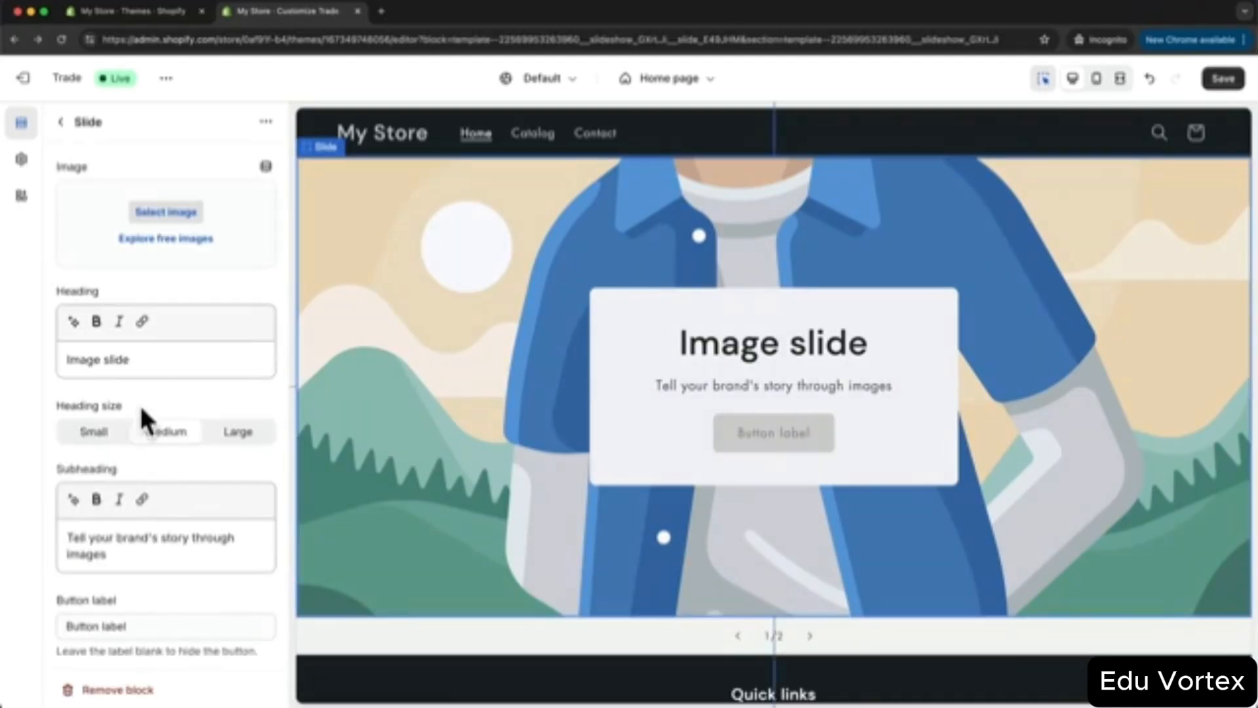
pyautogui.moveTo(154, 359); pyautogui.dragTo(49, 361)
pyautogui.press('BackSpace')
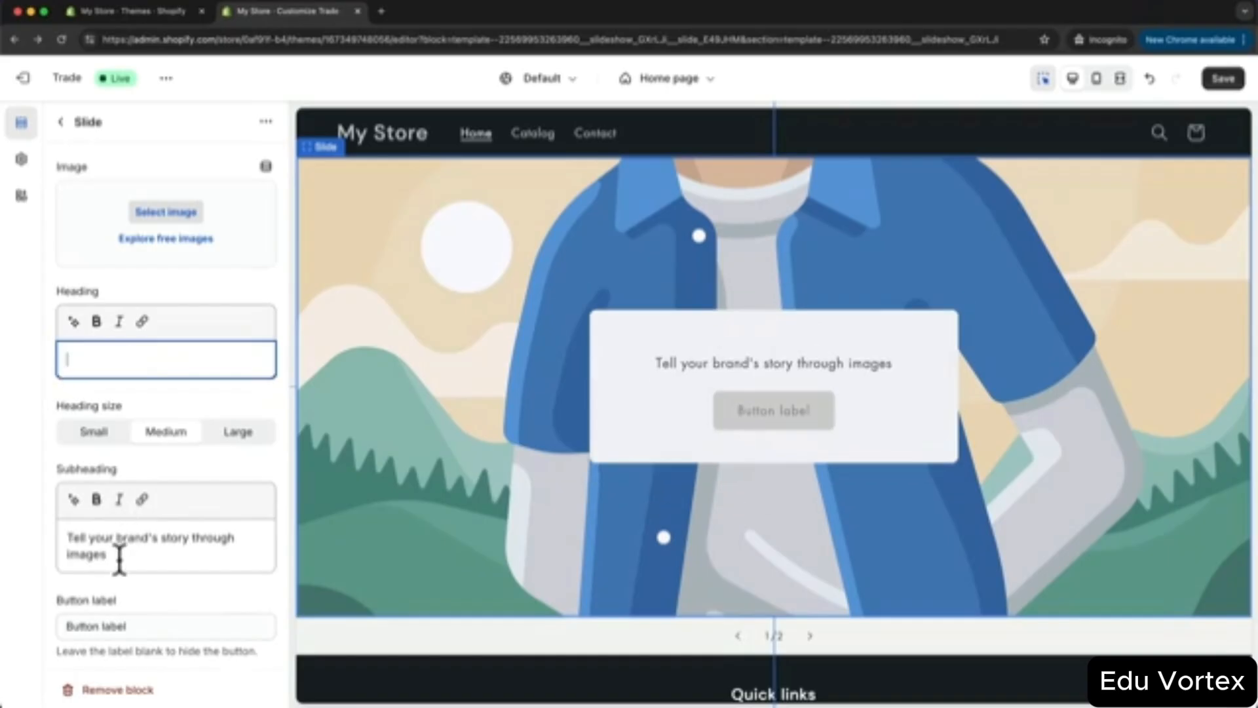
pyautogui.click(120, 562)
pyautogui.moveTo(121, 562); pyautogui.dragTo(68, 533)
pyautogui.press('BackSpace')
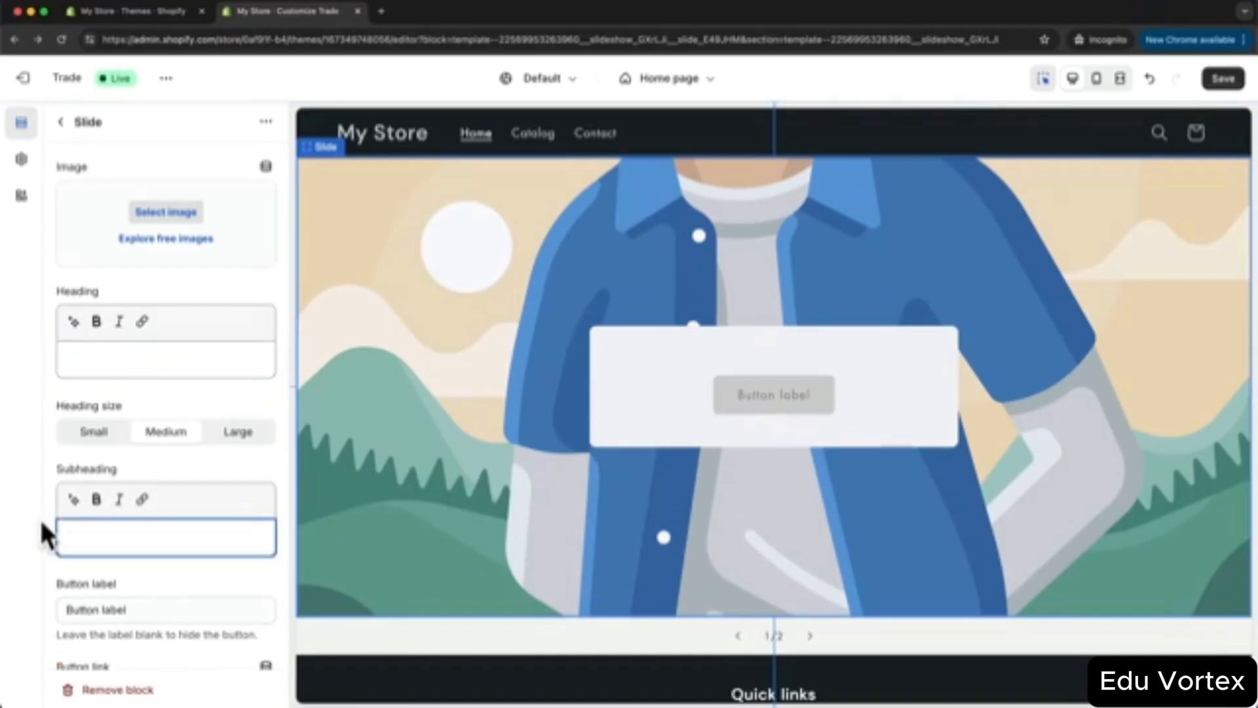
pyautogui.click(149, 603)
pyautogui.moveTo(149, 603); pyautogui.dragTo(52, 604)
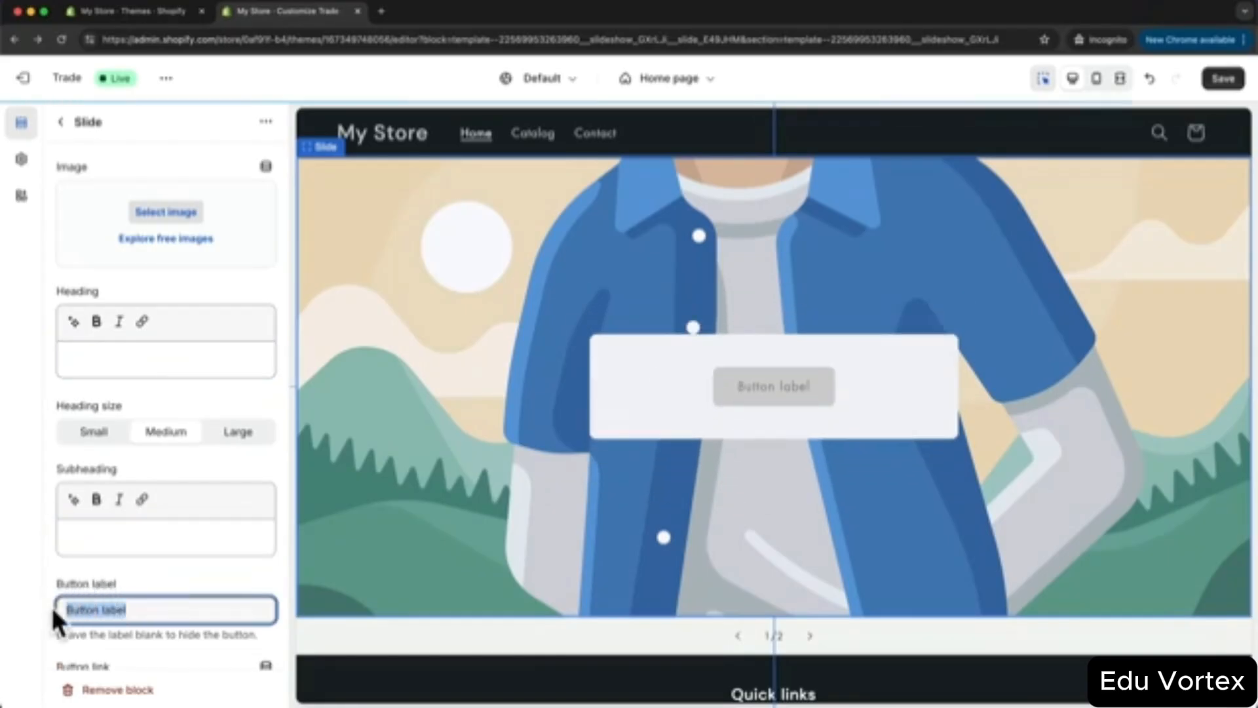
pyautogui.press('BackSpace')
# - Hide the slide's desktop content box and upload the desert photo of blue bags
pyautogui.scroll(-3, 206, 561)
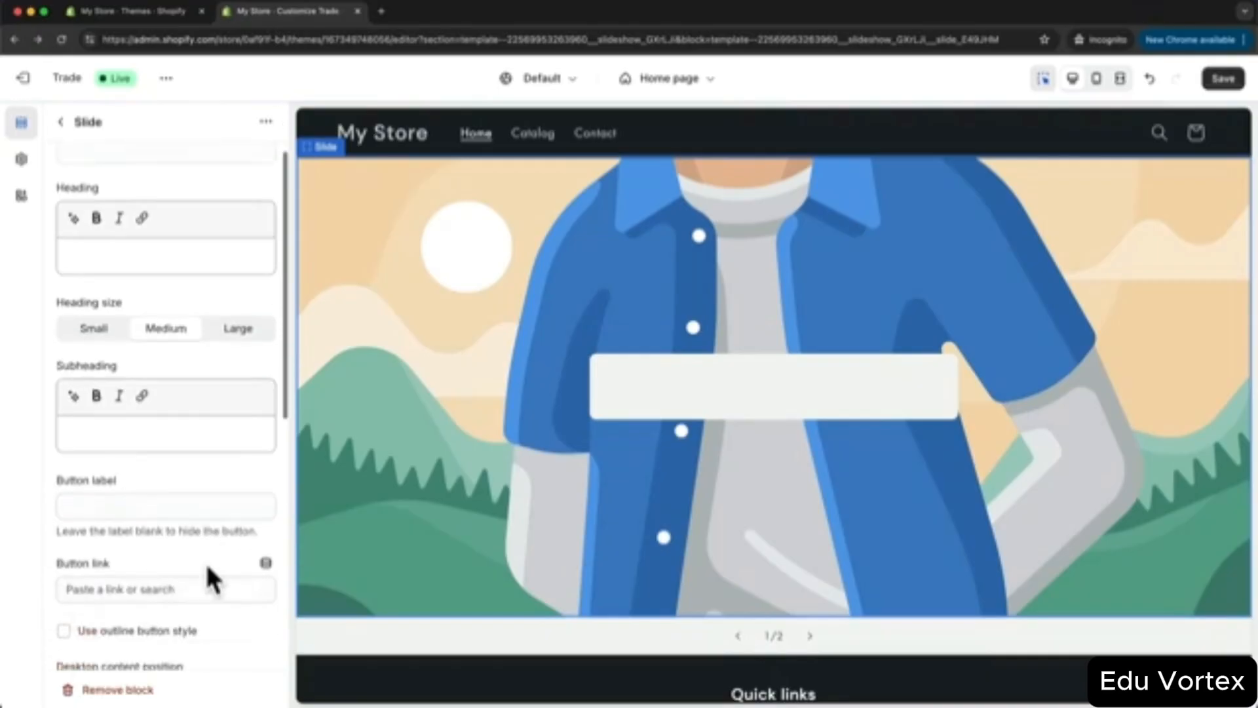
pyautogui.scroll(-5, 206, 561)
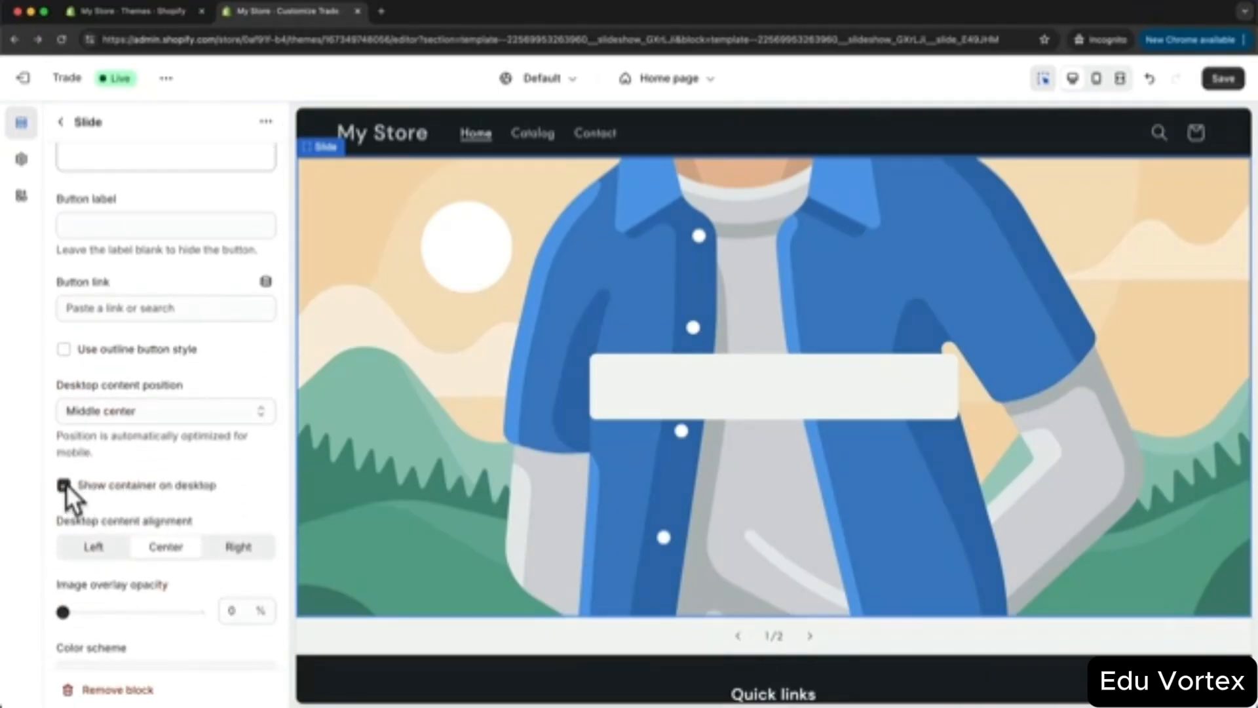
pyautogui.click(64, 485)
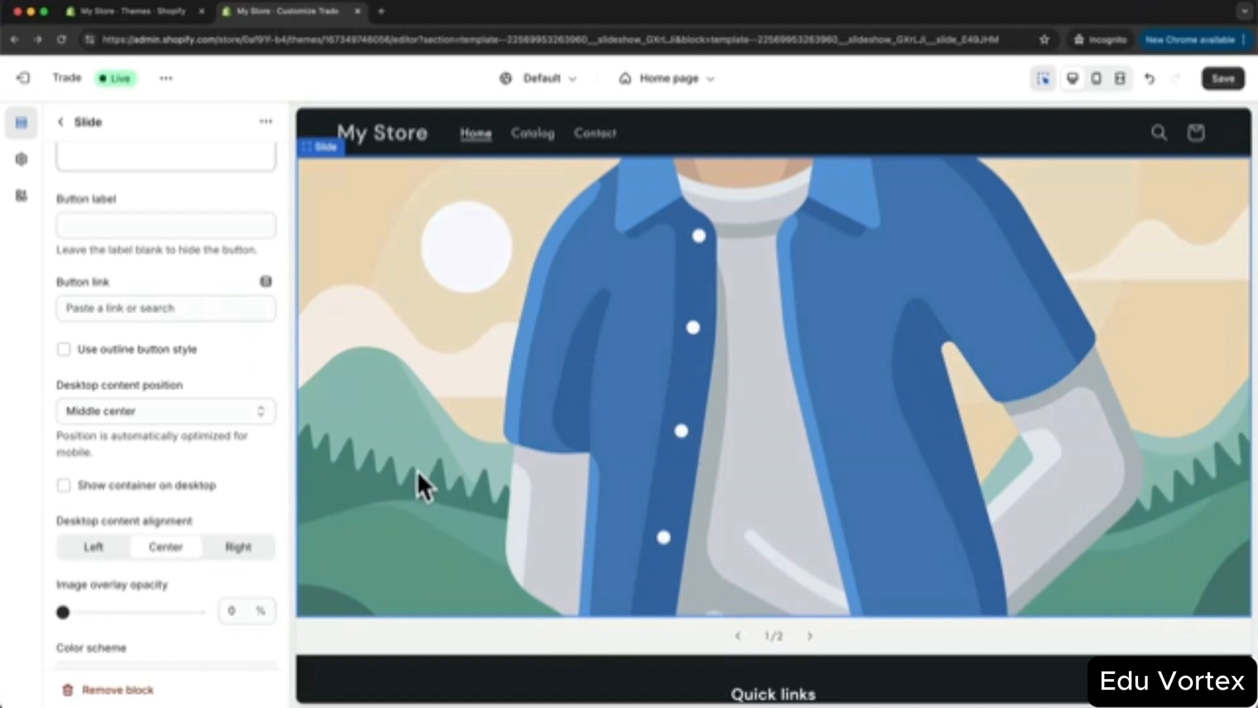
pyautogui.scroll(5, 258, 386)
pyautogui.scroll(2, 258, 372)
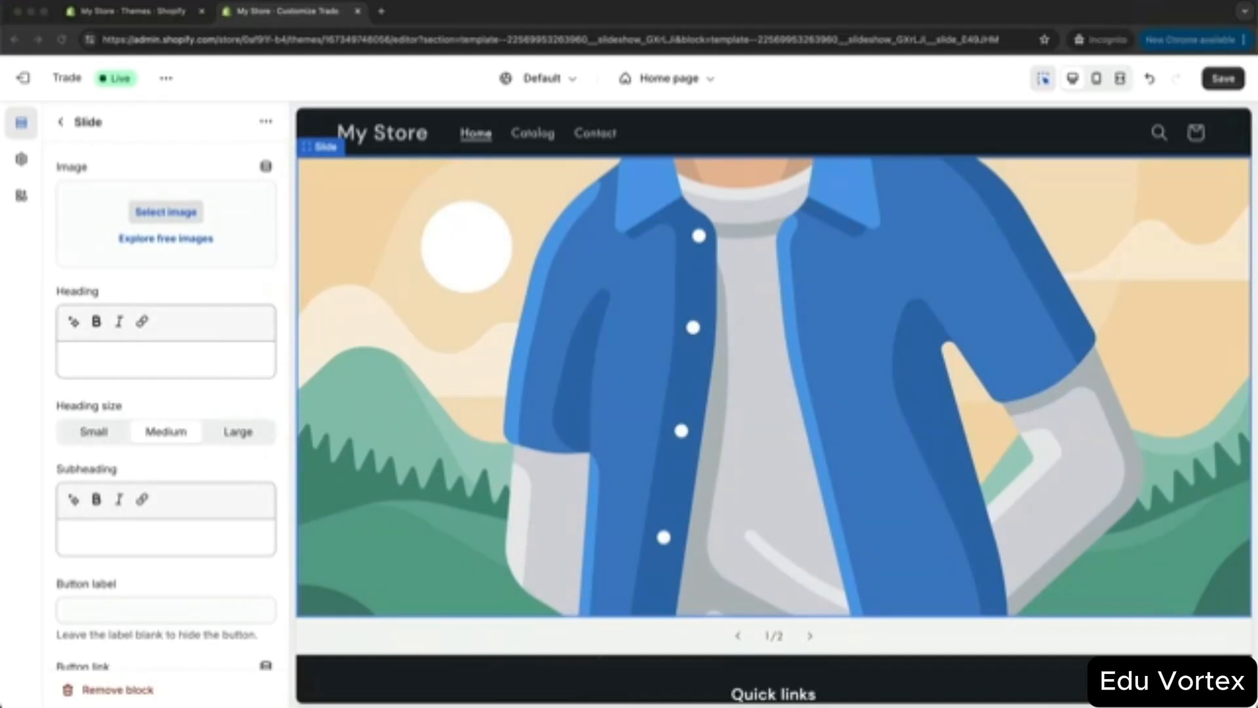
pyautogui.moveTo(260, 468); pyautogui.dragTo(168, 211)
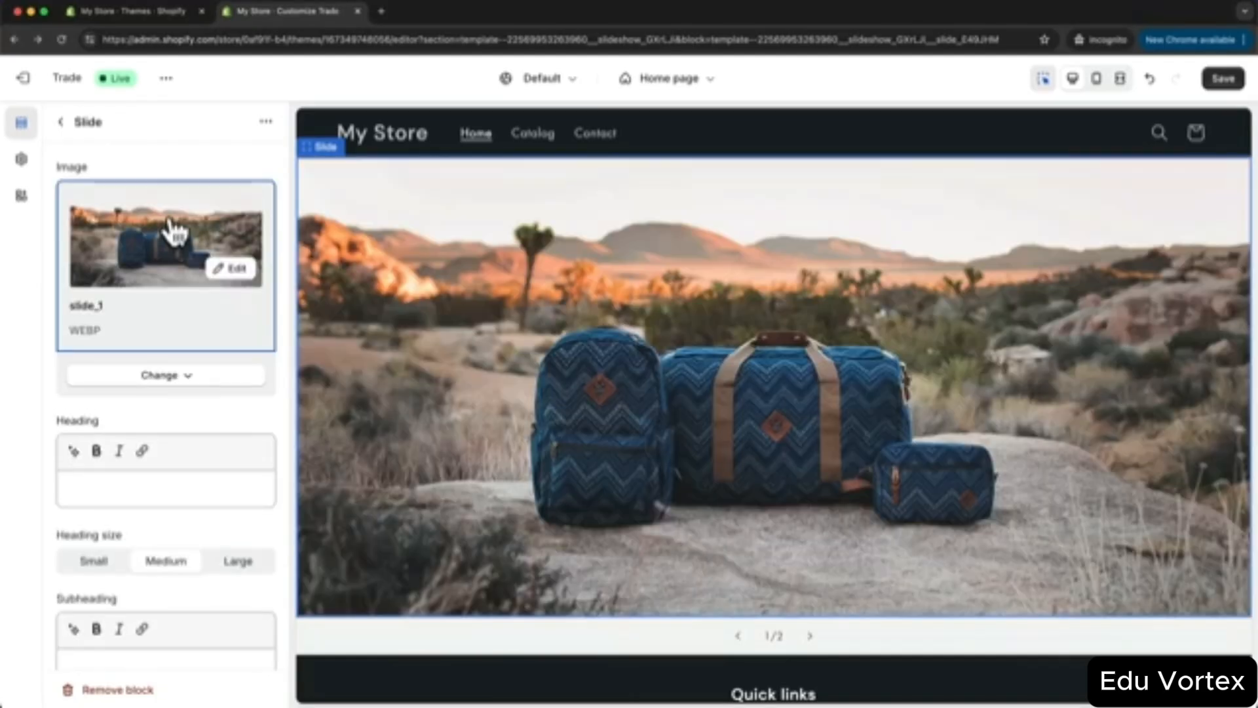
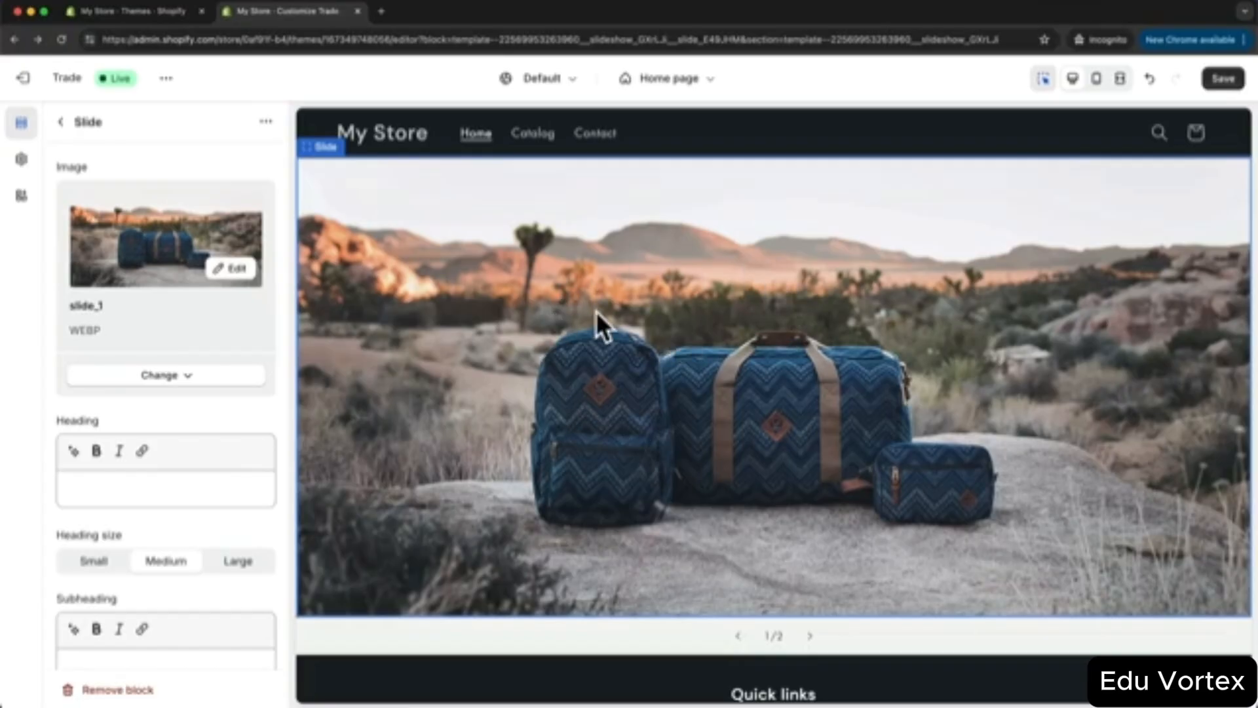
# - Duplicate the first slide twice, then delete the extra Image slide
pyautogui.click(265, 122)
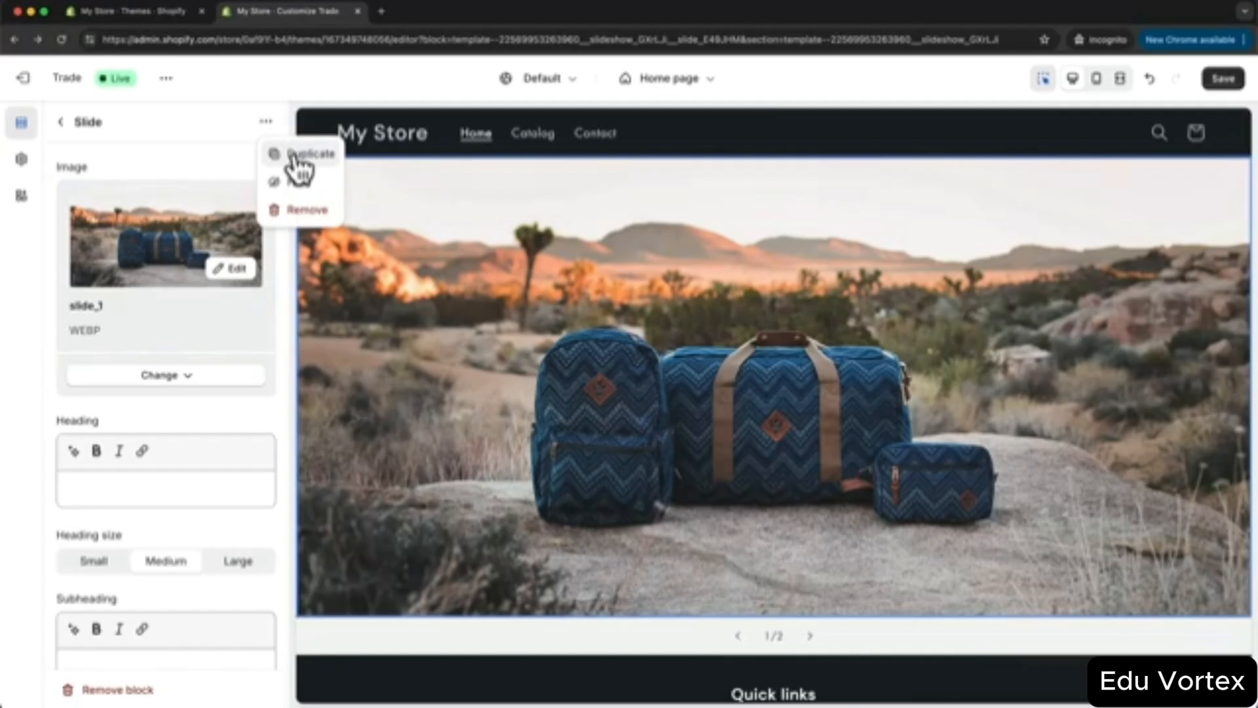
pyautogui.click(302, 155)
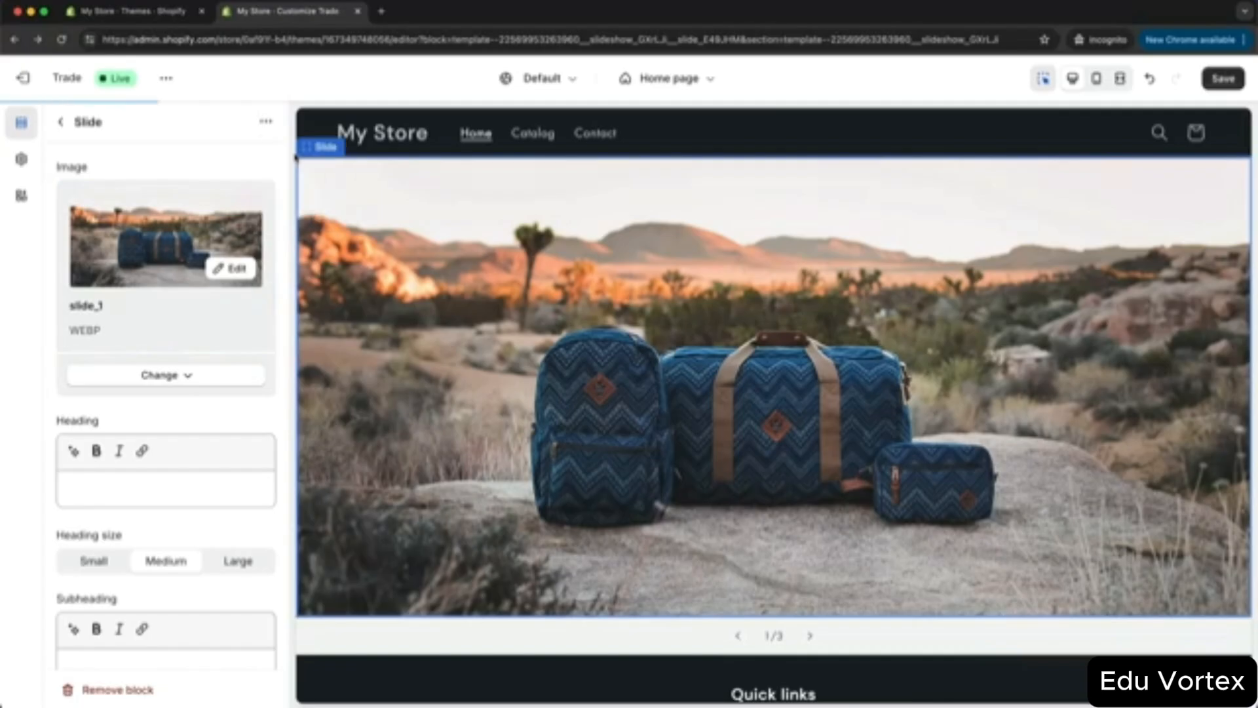
pyautogui.click(265, 123)
pyautogui.click(296, 158)
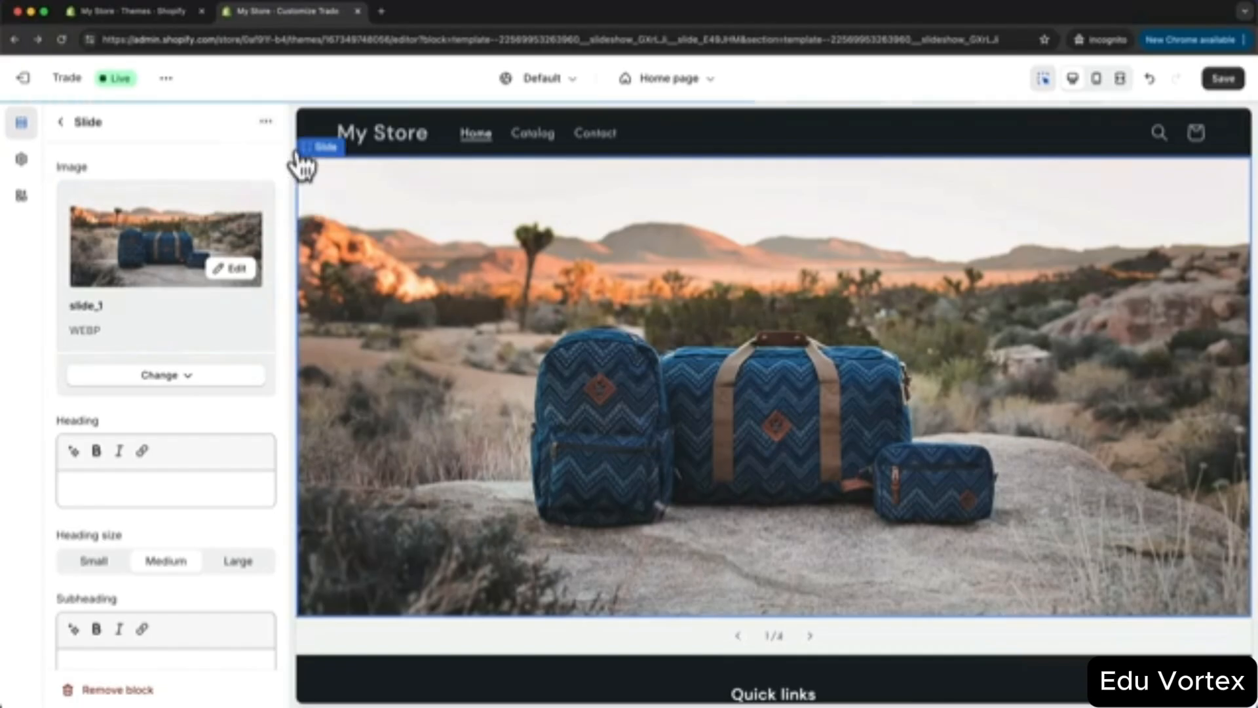
pyautogui.click(60, 121)
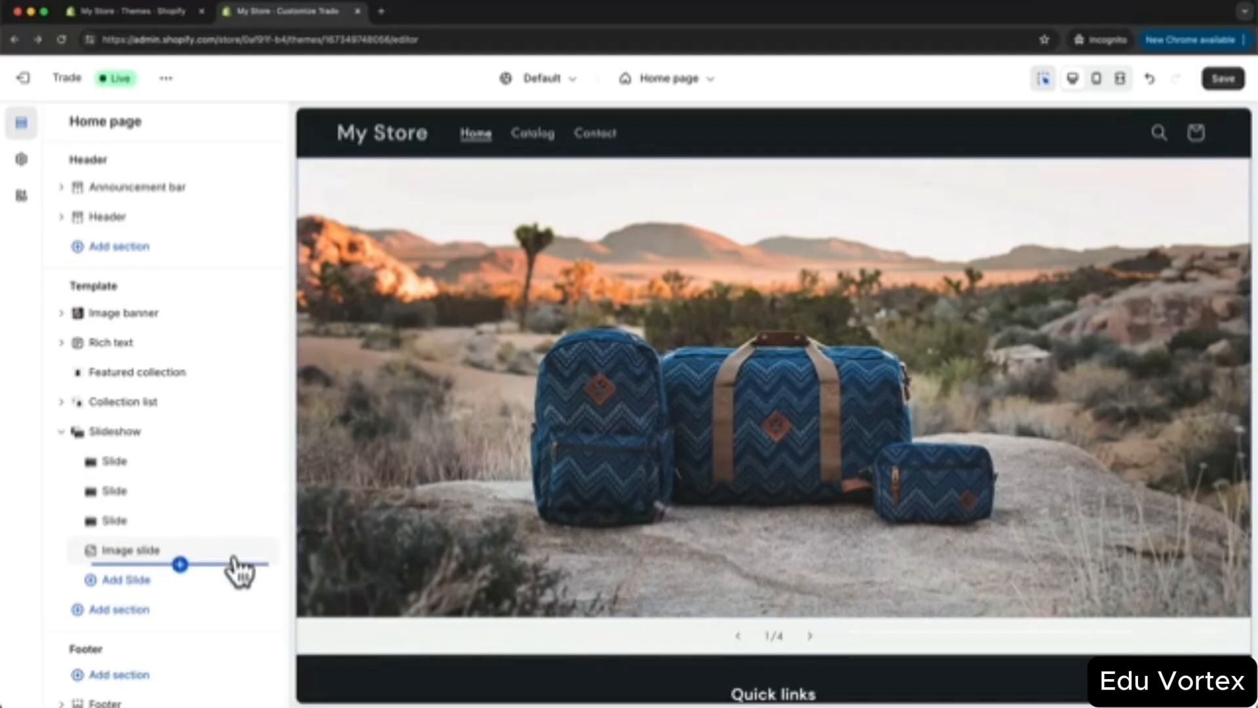
pyautogui.click(244, 549)
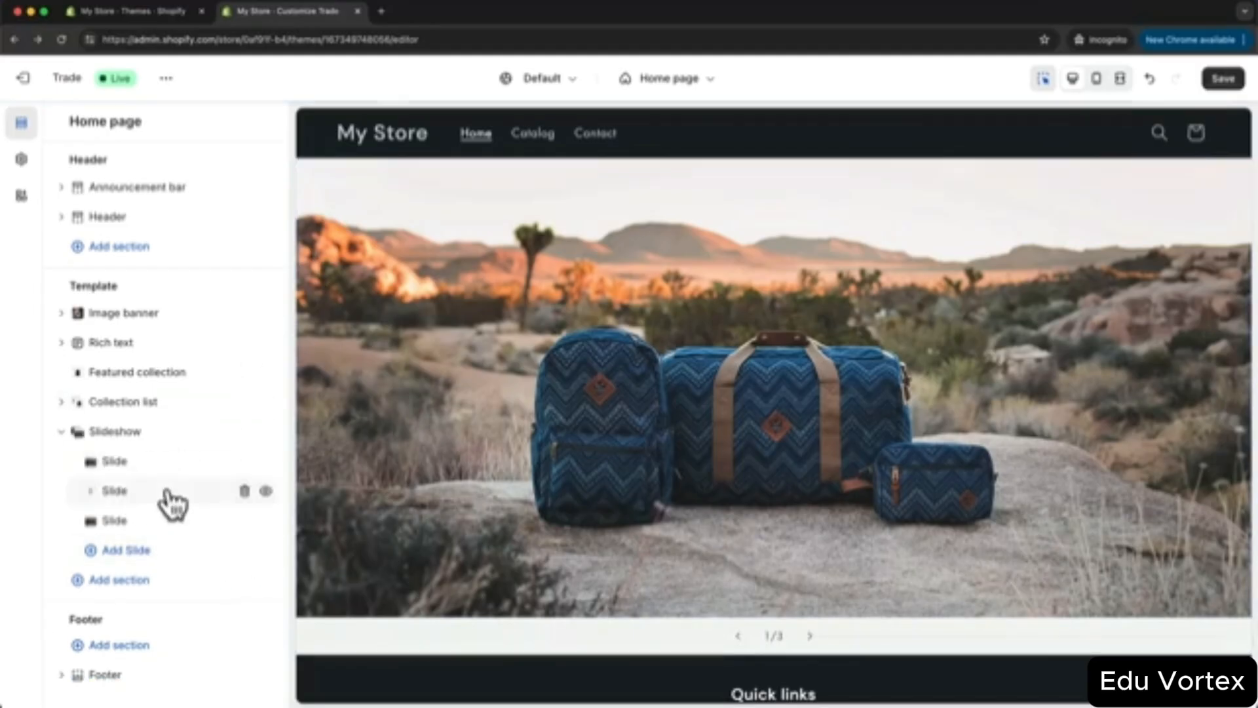
# - Upload new images to the second and third slides and save the slideshow
pyautogui.click(114, 493)
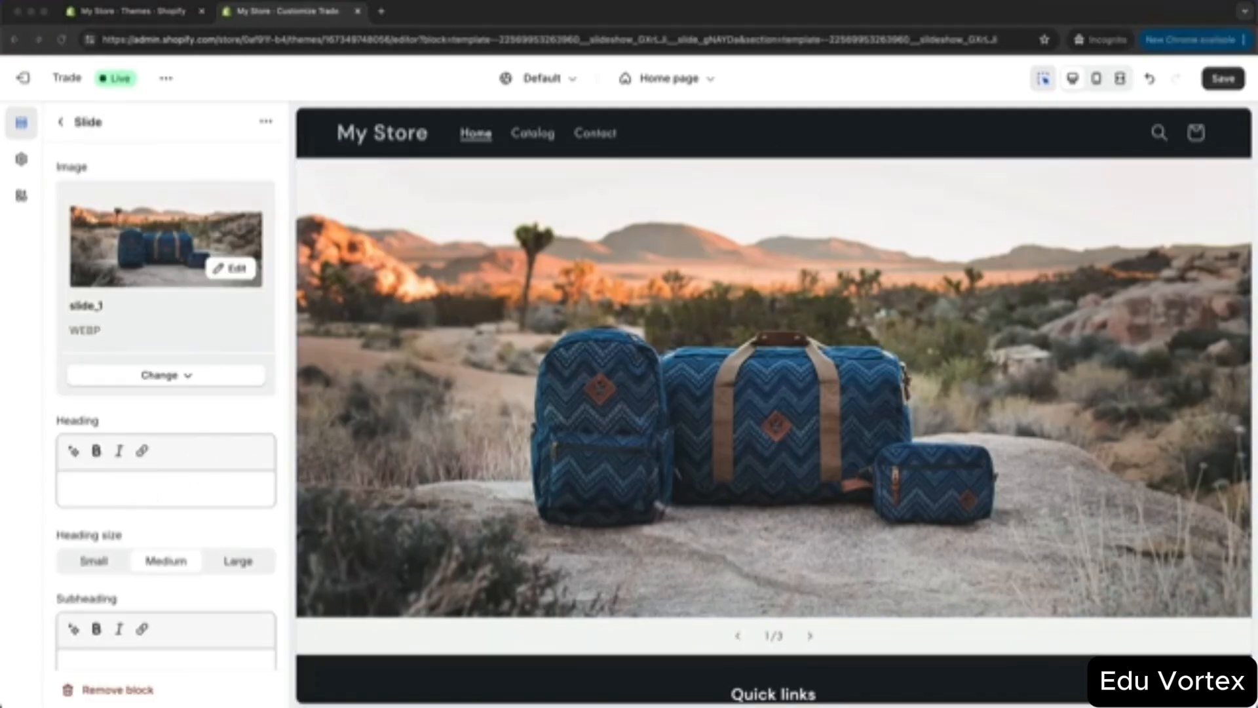
pyautogui.moveTo(197, 281); pyautogui.dragTo(182, 258)
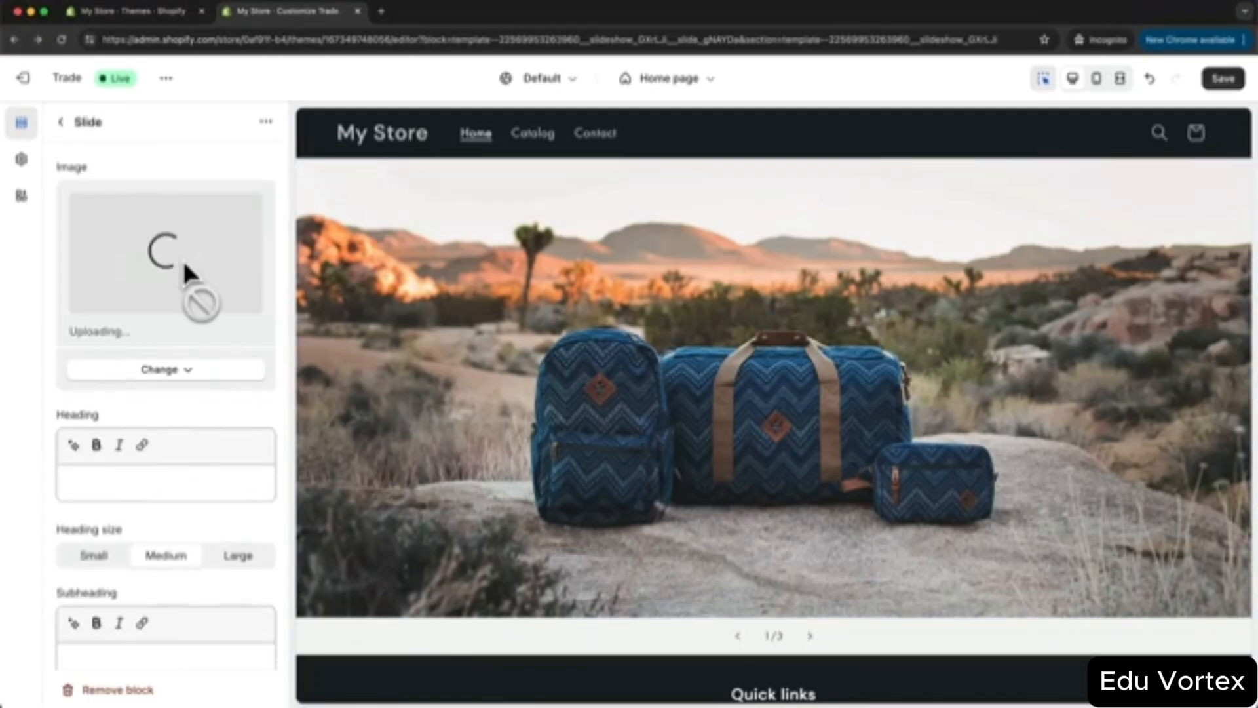
pyautogui.click(61, 122)
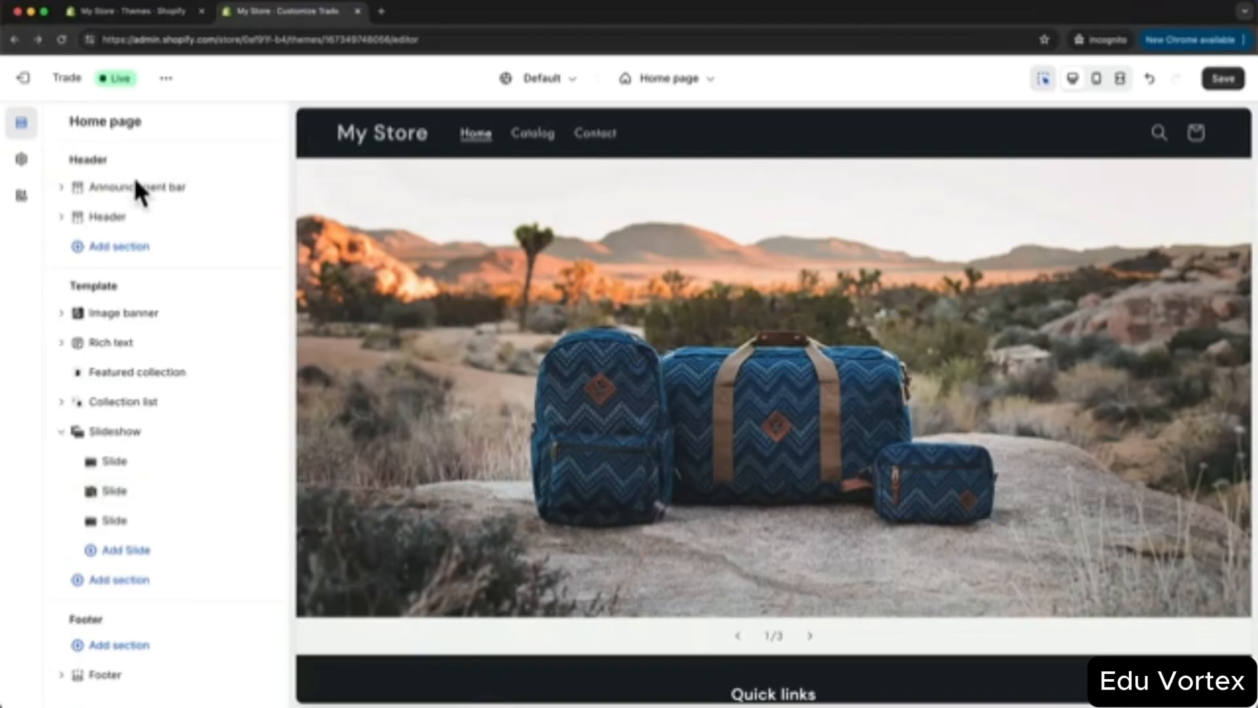
pyautogui.moveTo(175, 497); pyautogui.dragTo(124, 518)
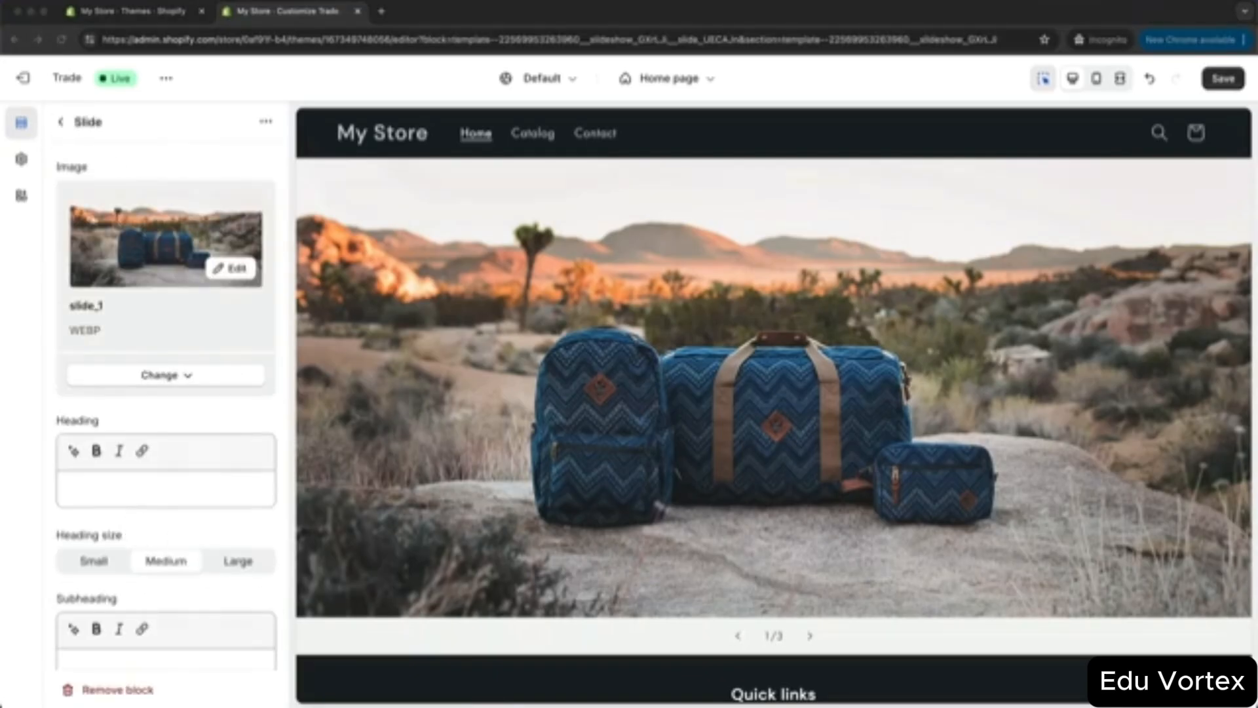
pyautogui.moveTo(0, 289); pyautogui.dragTo(146, 245)
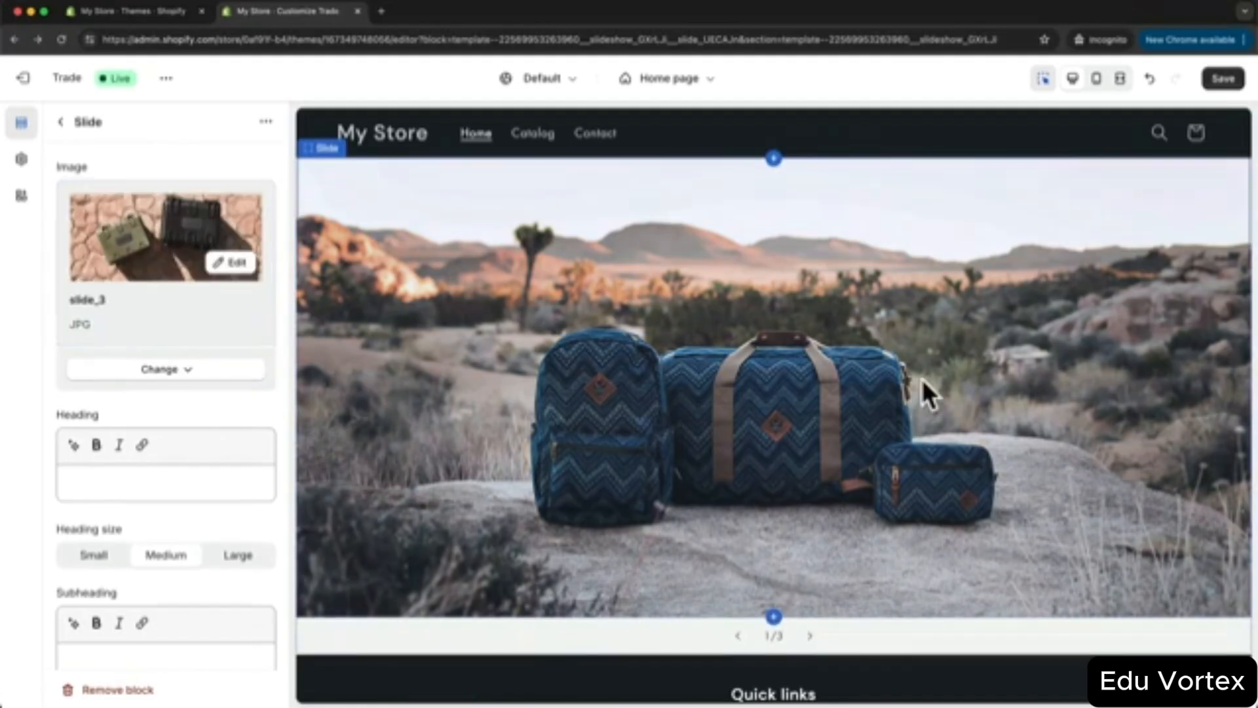
pyautogui.click(1222, 78)
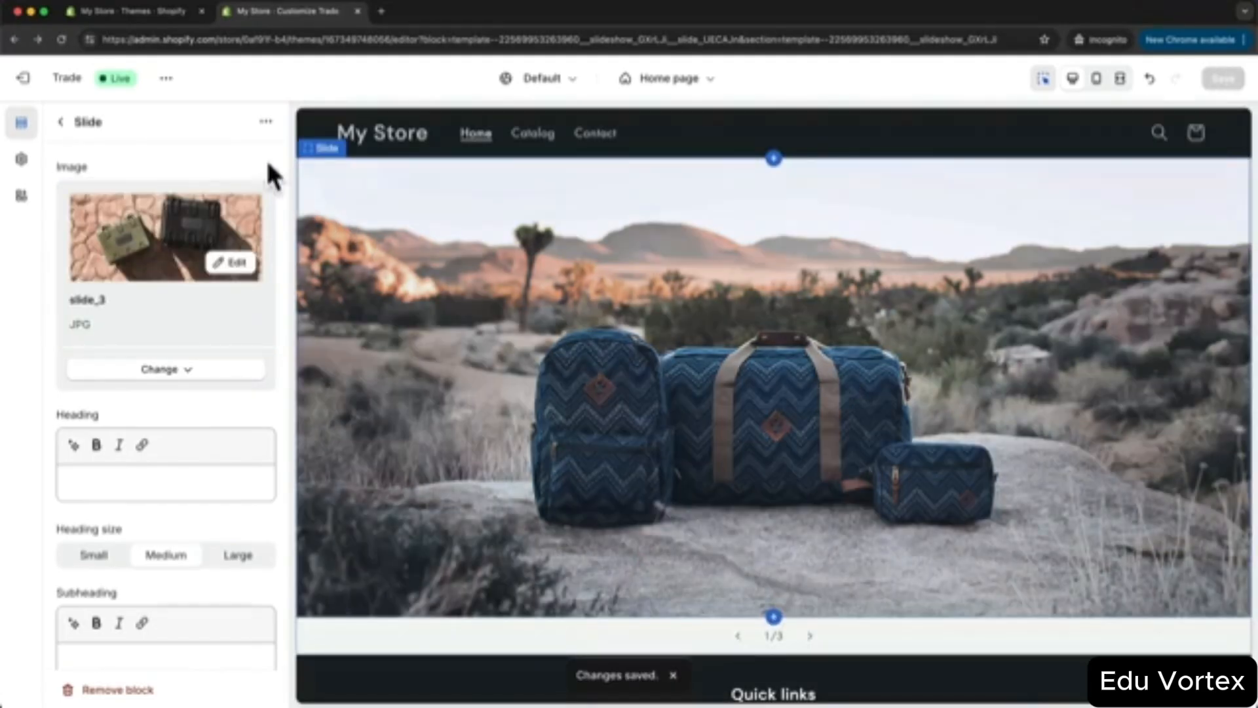
pyautogui.click(166, 79)
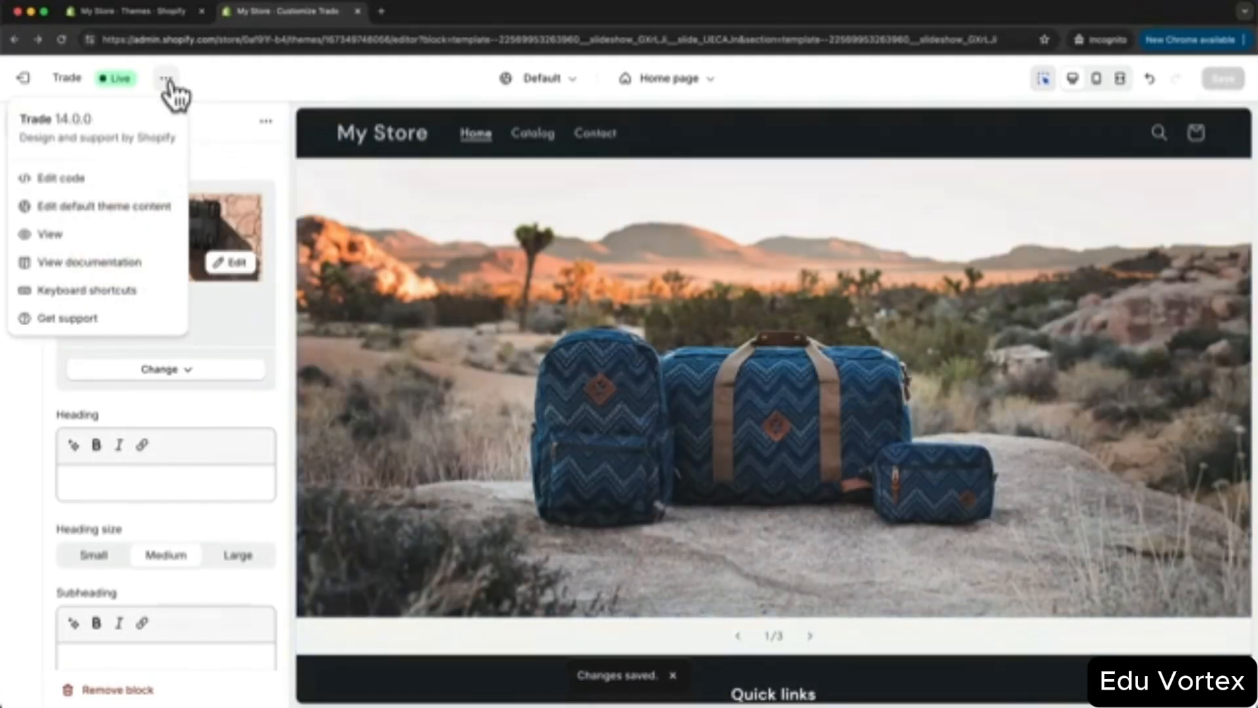
pyautogui.click(117, 234)
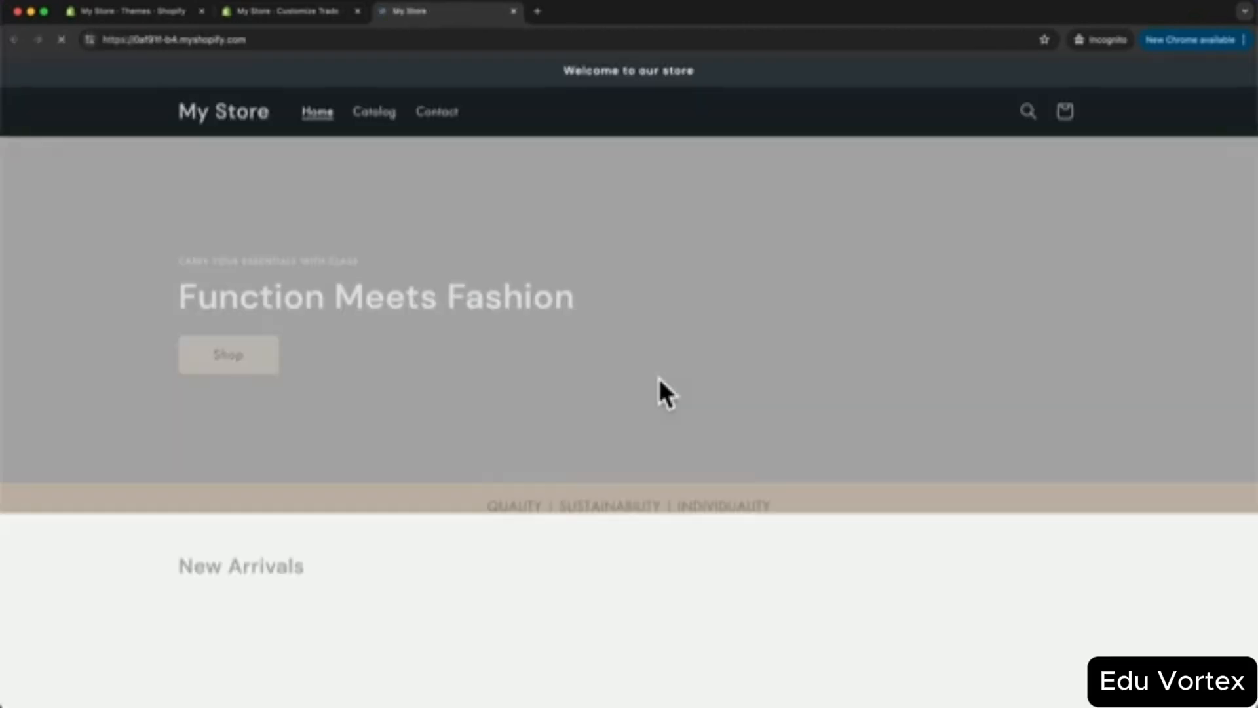
pyautogui.scroll(-12, 676, 400)
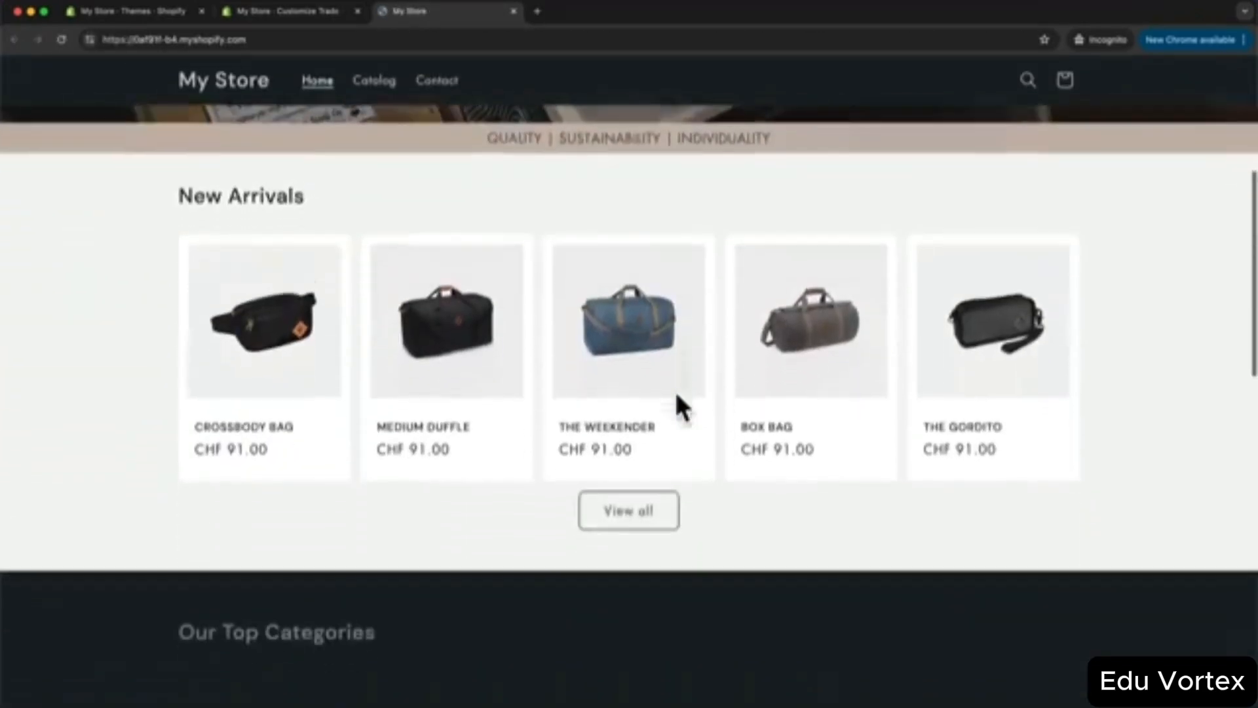
pyautogui.scroll(-5, 678, 406)
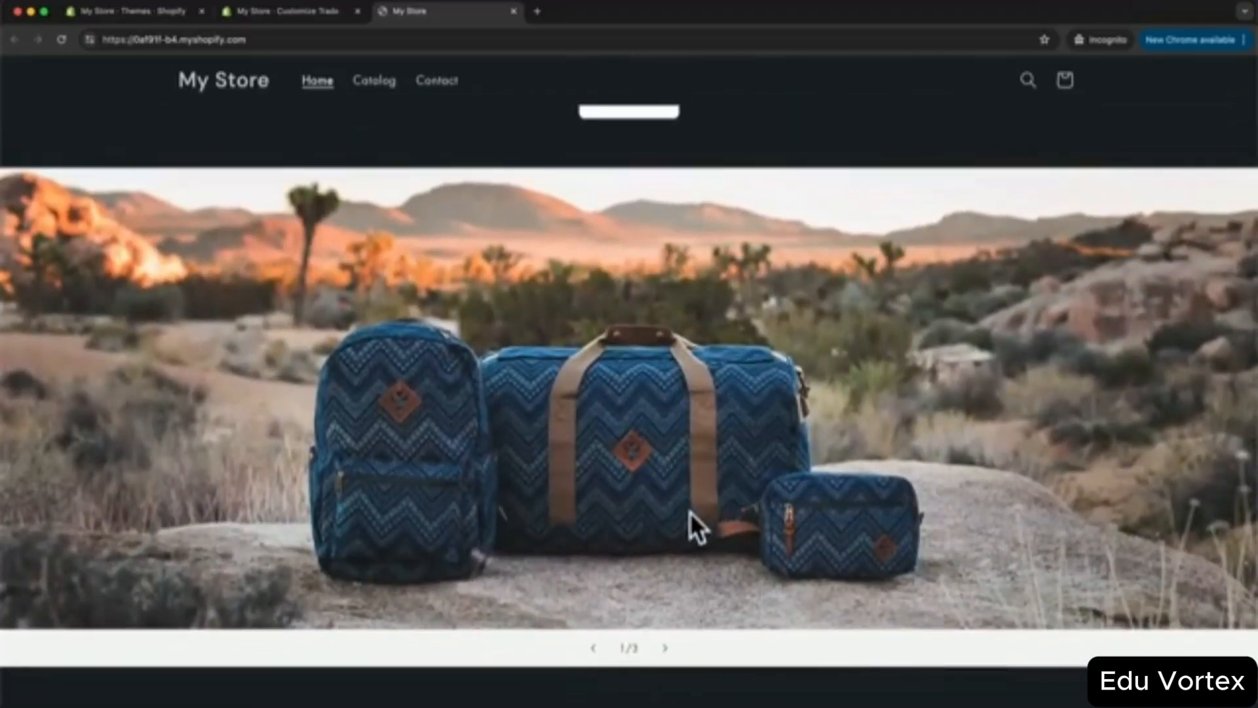
pyautogui.click(665, 649)
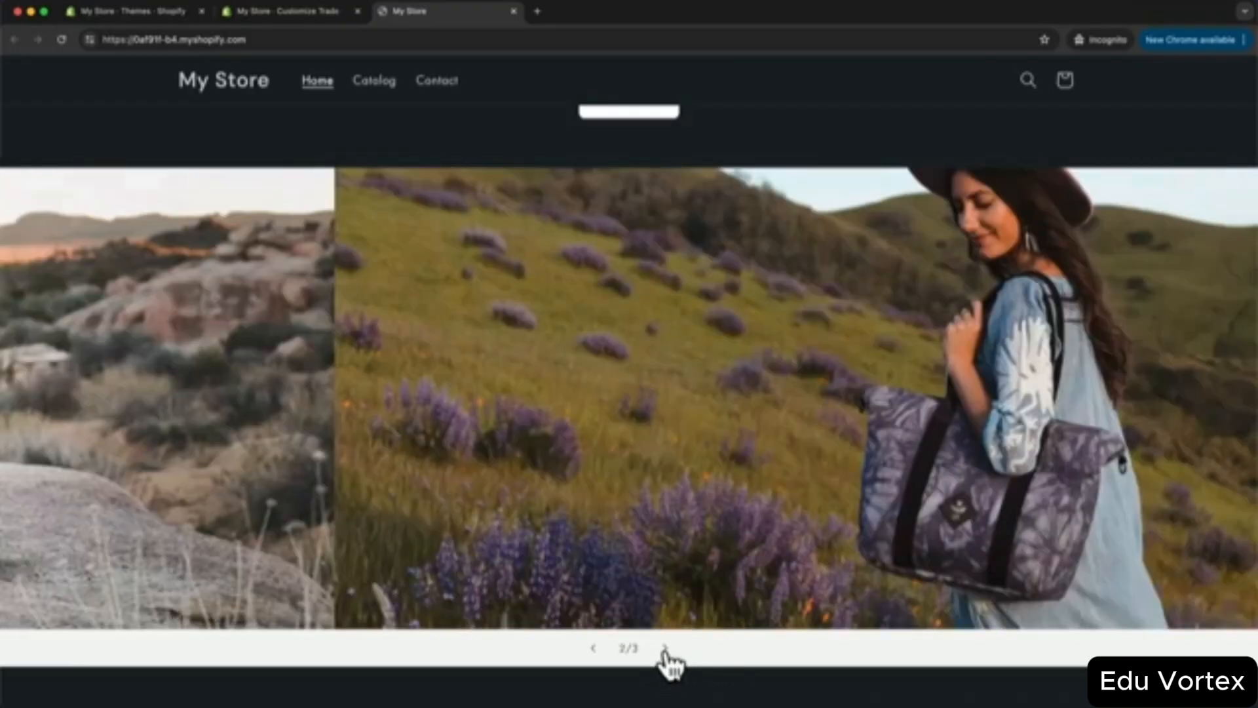
pyautogui.click(665, 649)
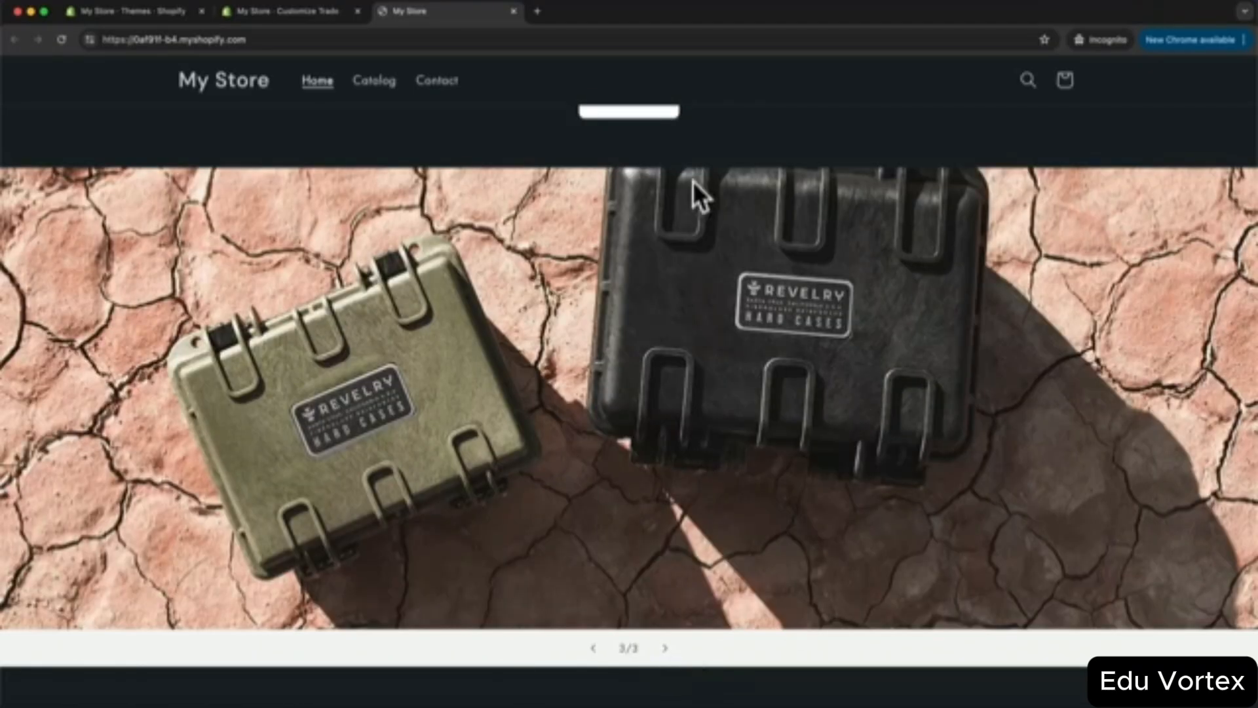
pyautogui.click(318, 12)
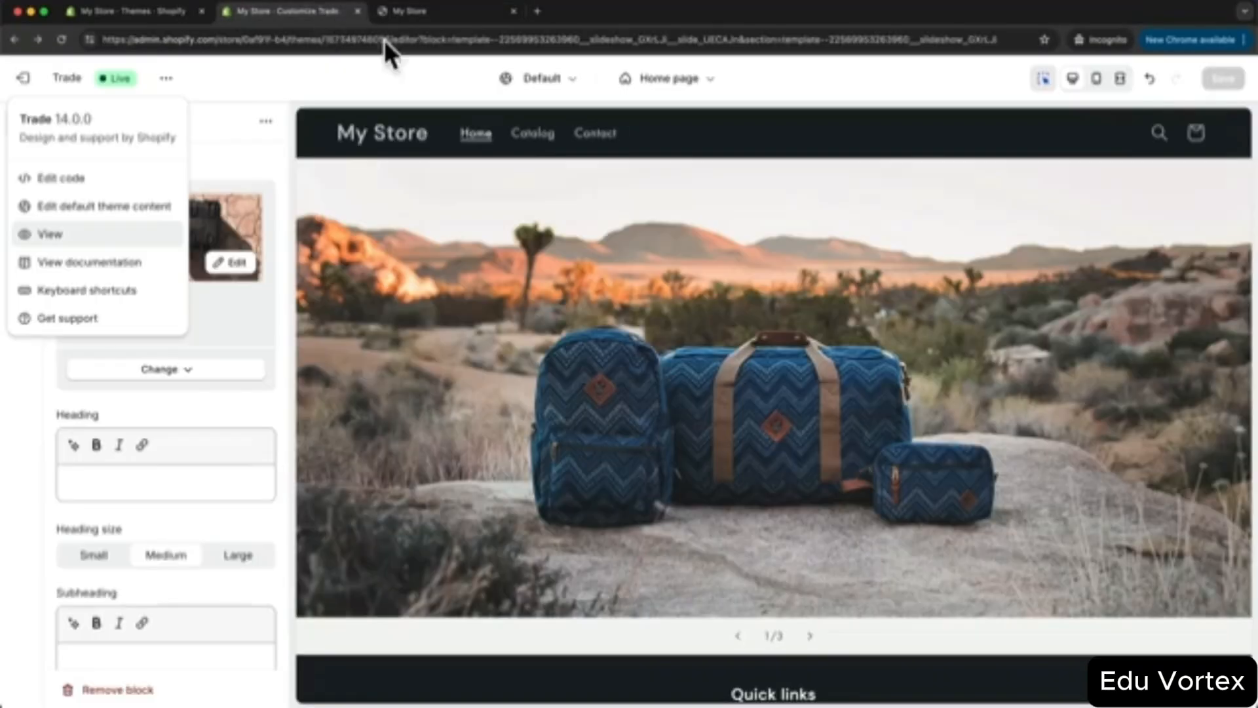
# - Add a Featured product section below the slideshow with ROLLTOP LIMITED as its product
pyautogui.click(281, 88)
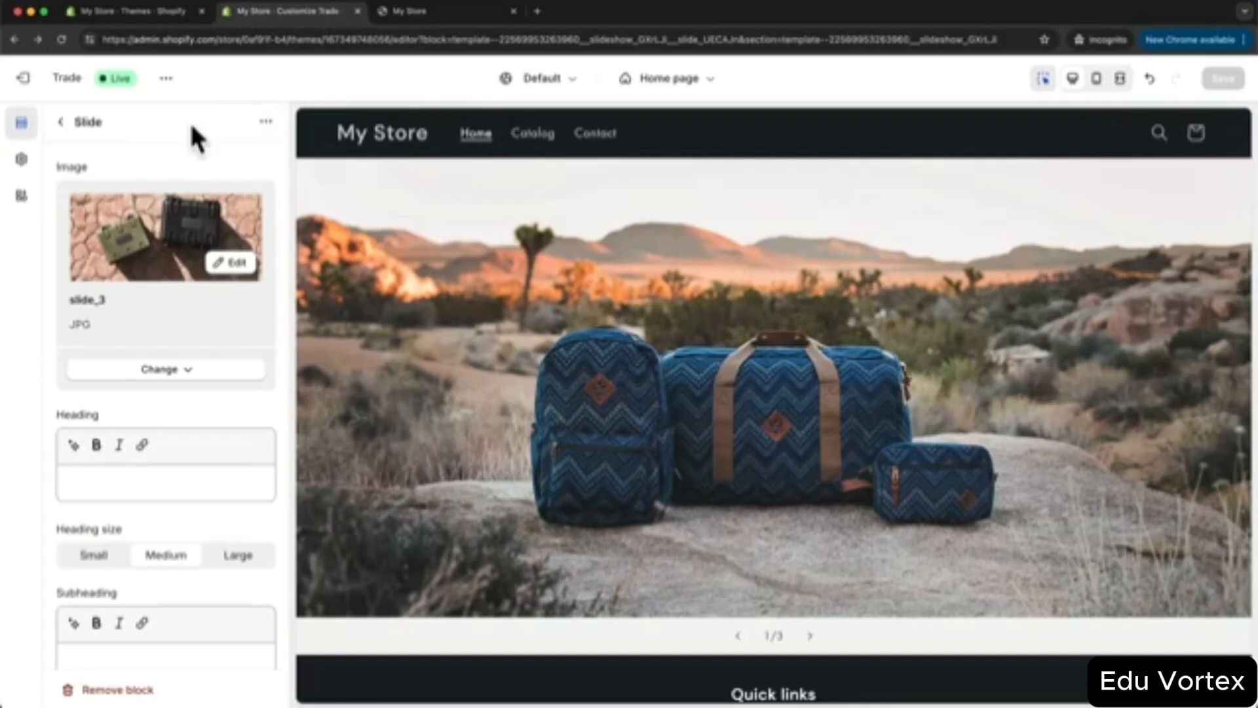
pyautogui.click(57, 121)
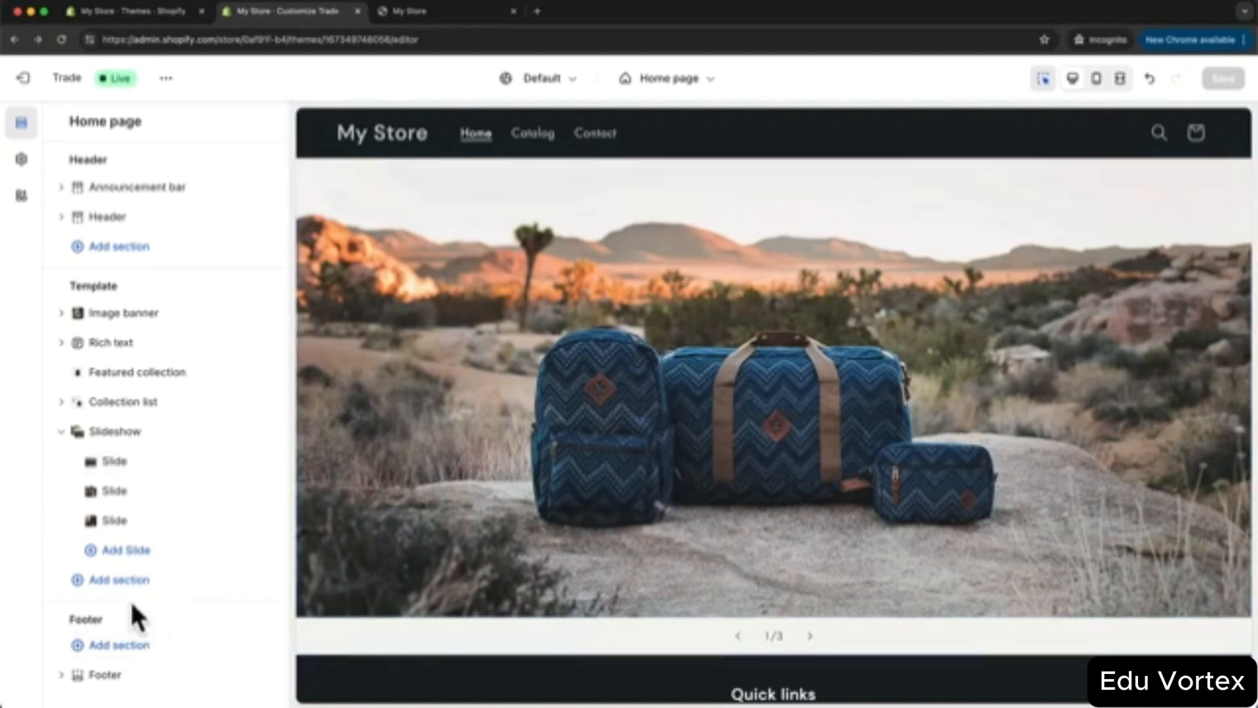
pyautogui.click(123, 579)
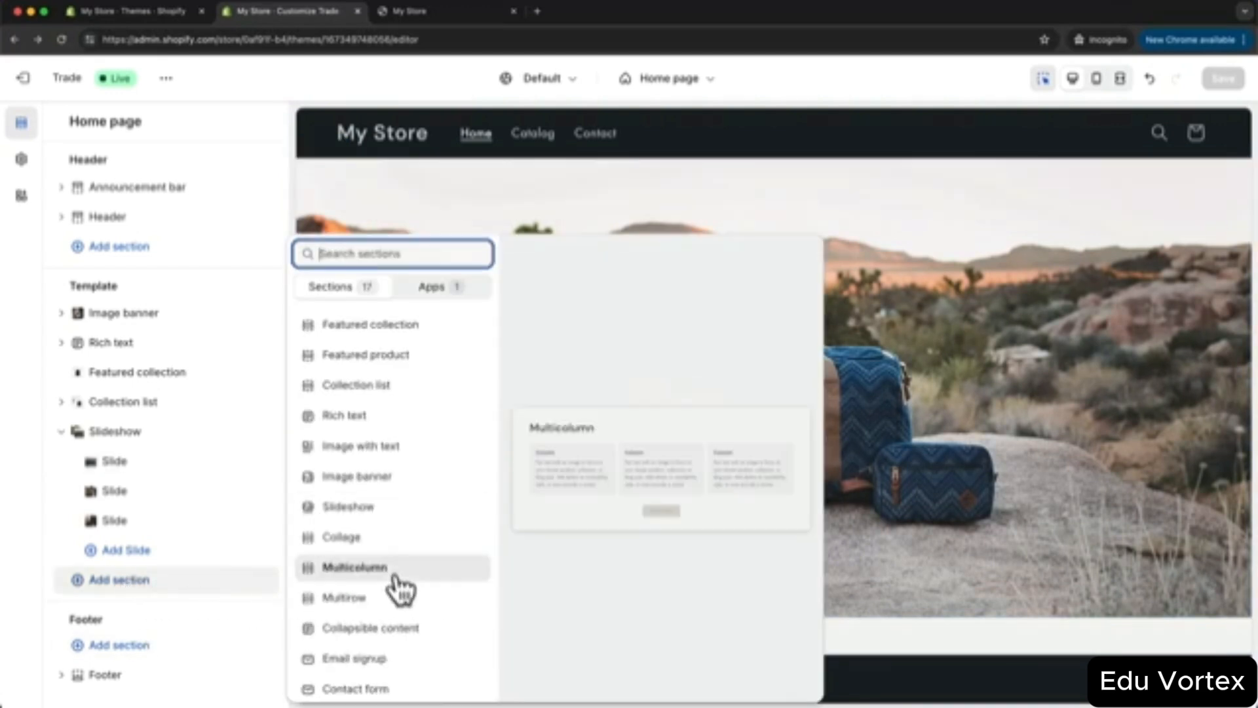
pyautogui.click(414, 362)
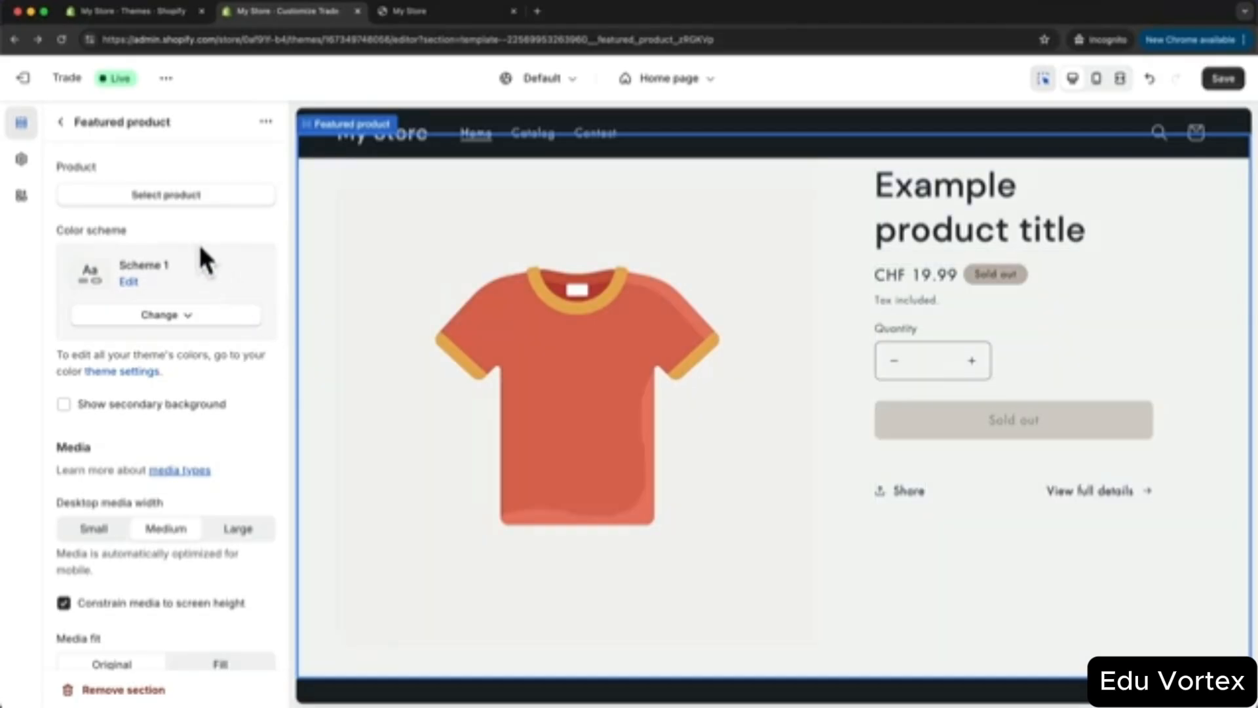
pyautogui.click(170, 199)
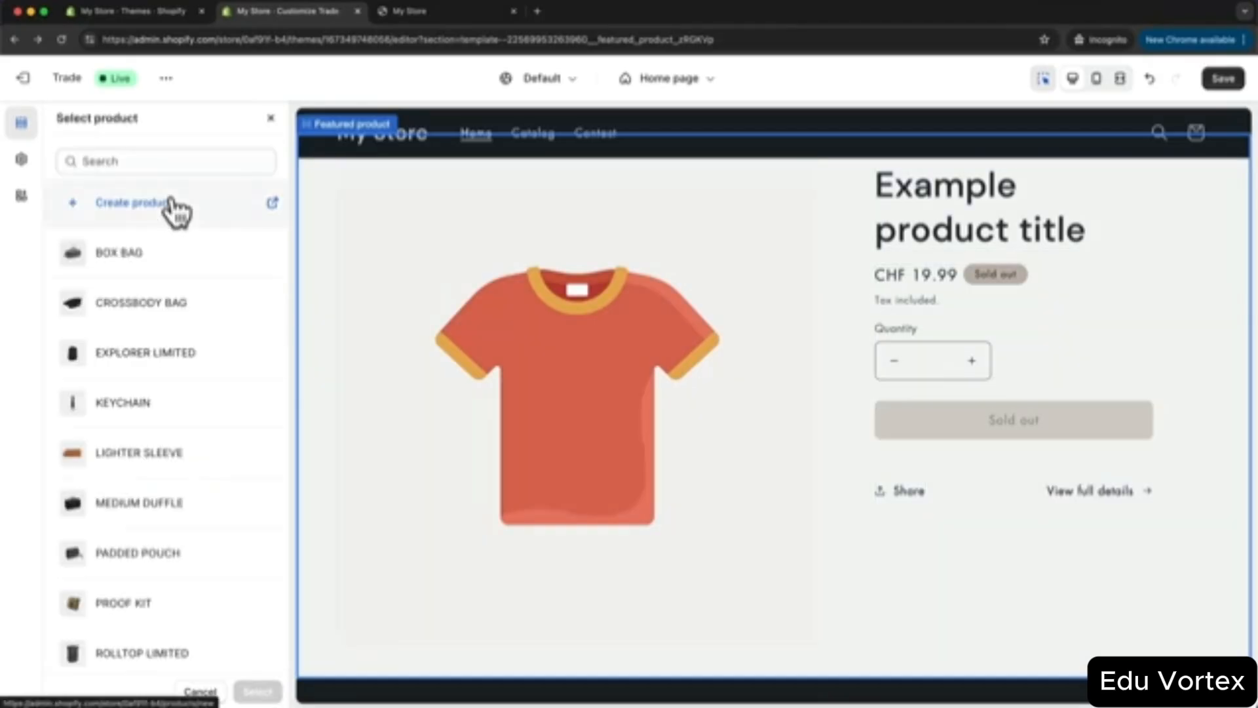
pyautogui.scroll(-4, 186, 337)
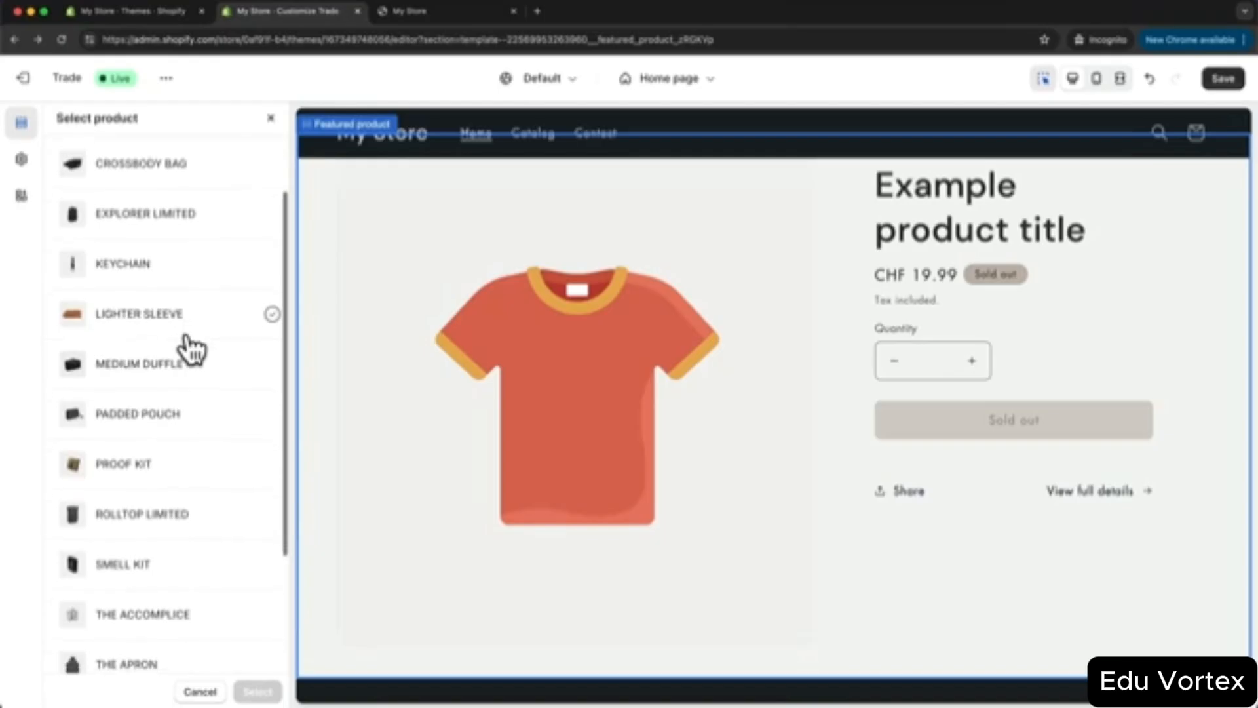
pyautogui.scroll(-2, 190, 407)
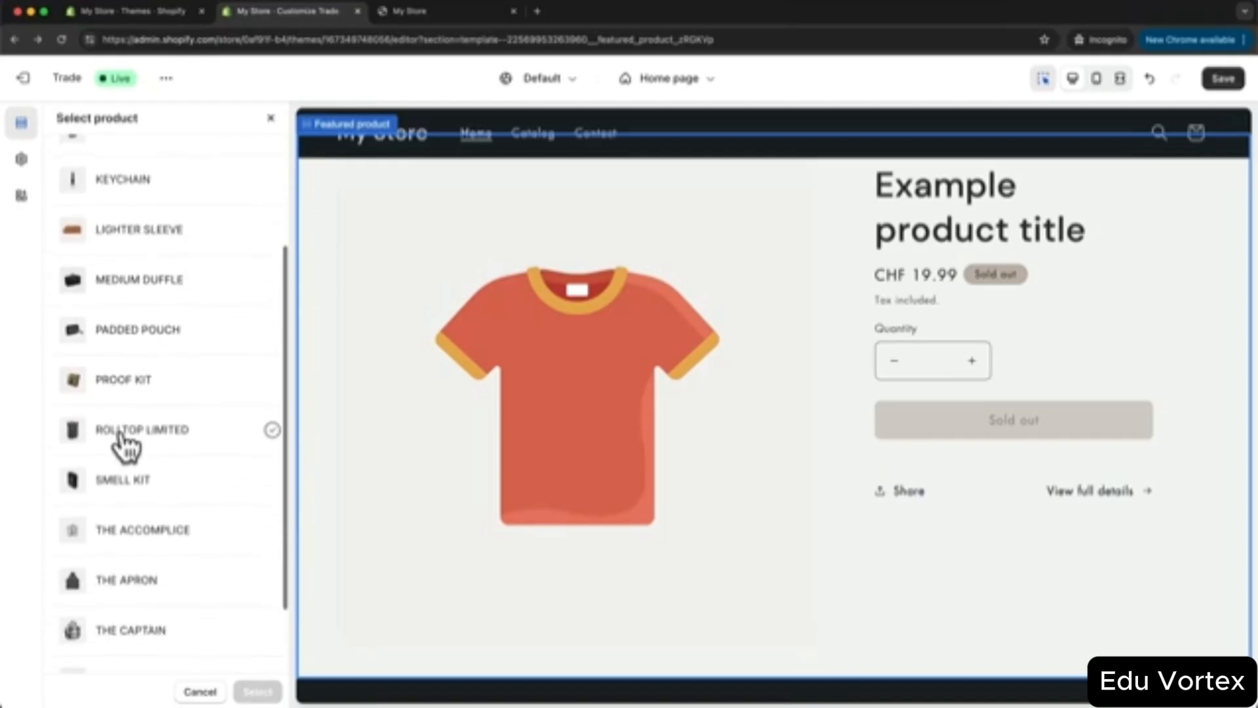
pyautogui.click(164, 440)
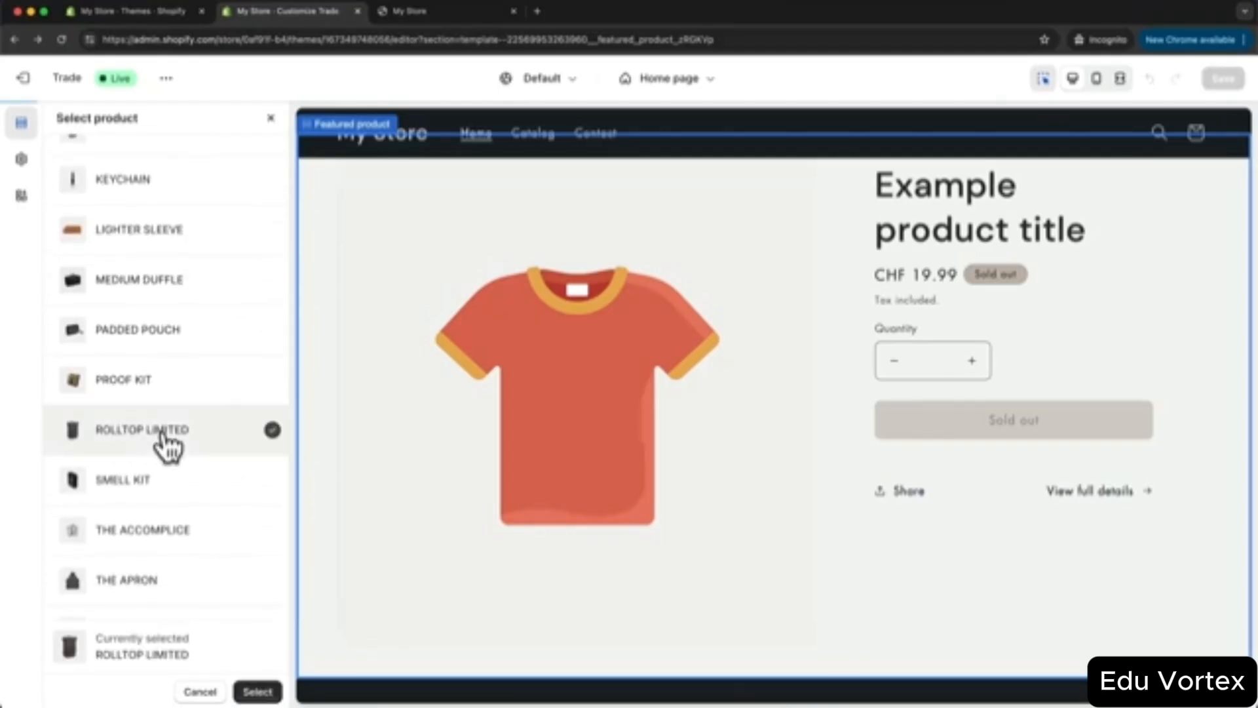
pyautogui.click(258, 690)
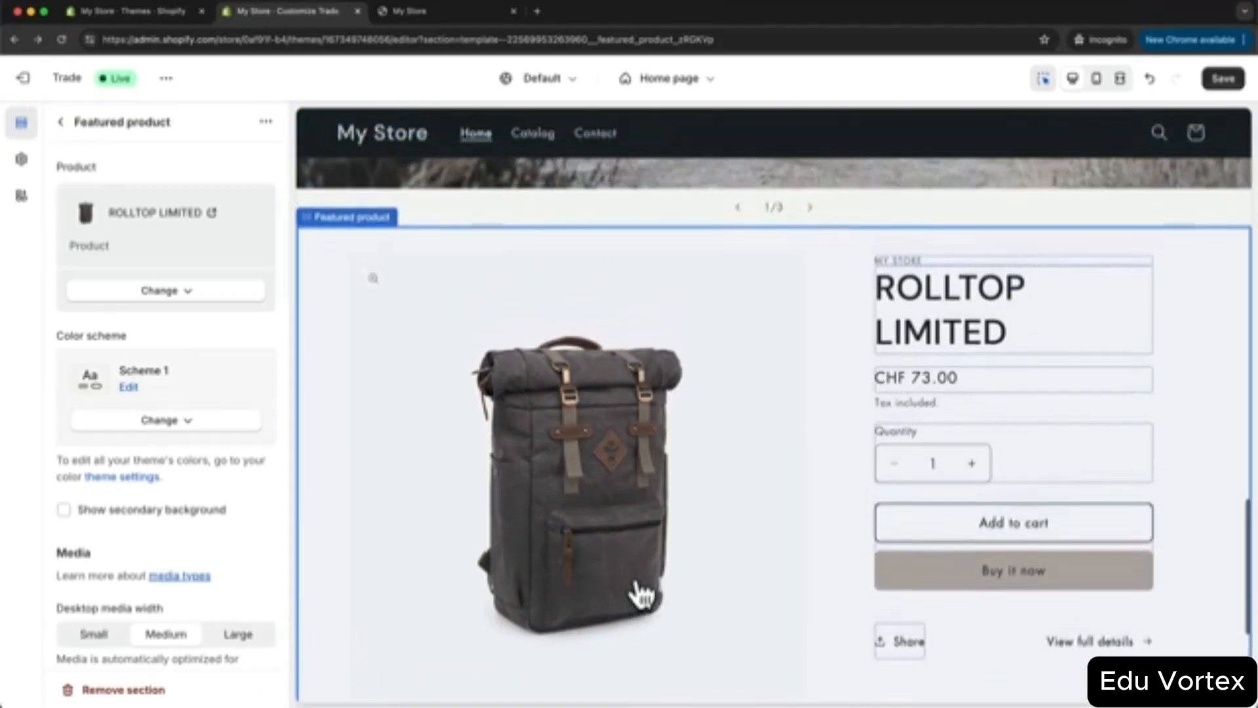
pyautogui.scroll(-1, 749, 431)
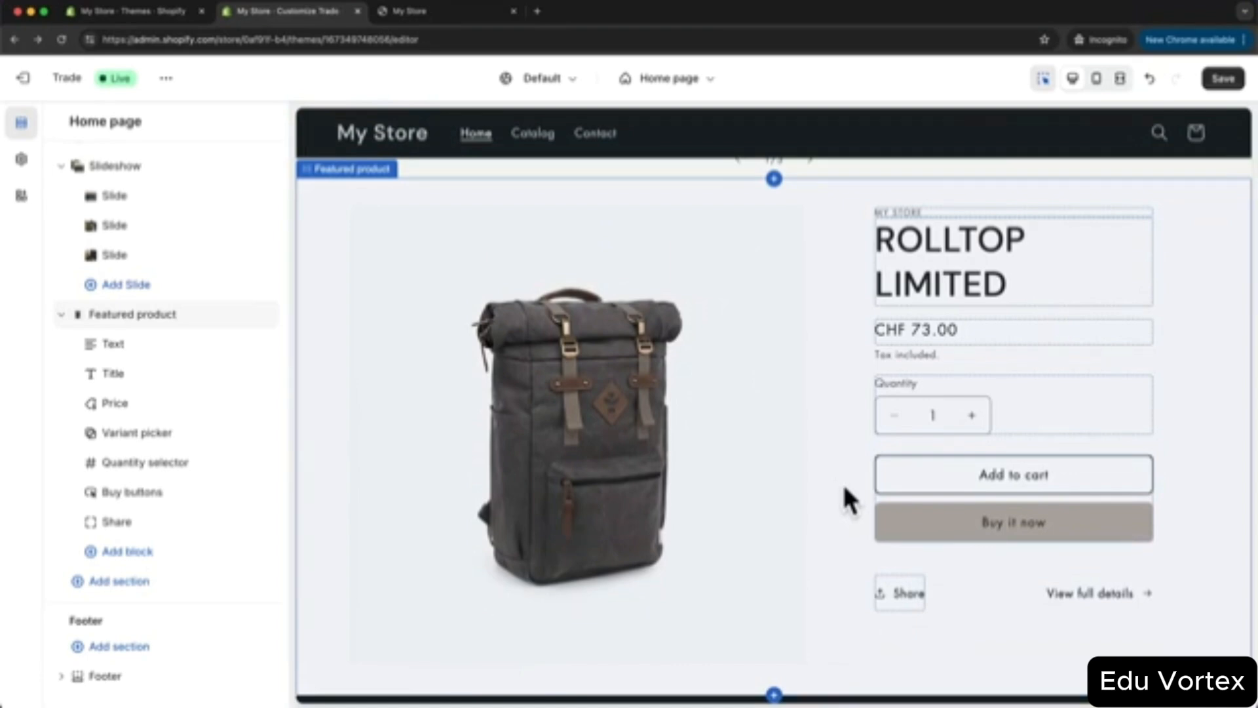
# - Add a Collage section and upload the bag photo to its Image block
pyautogui.click(139, 579)
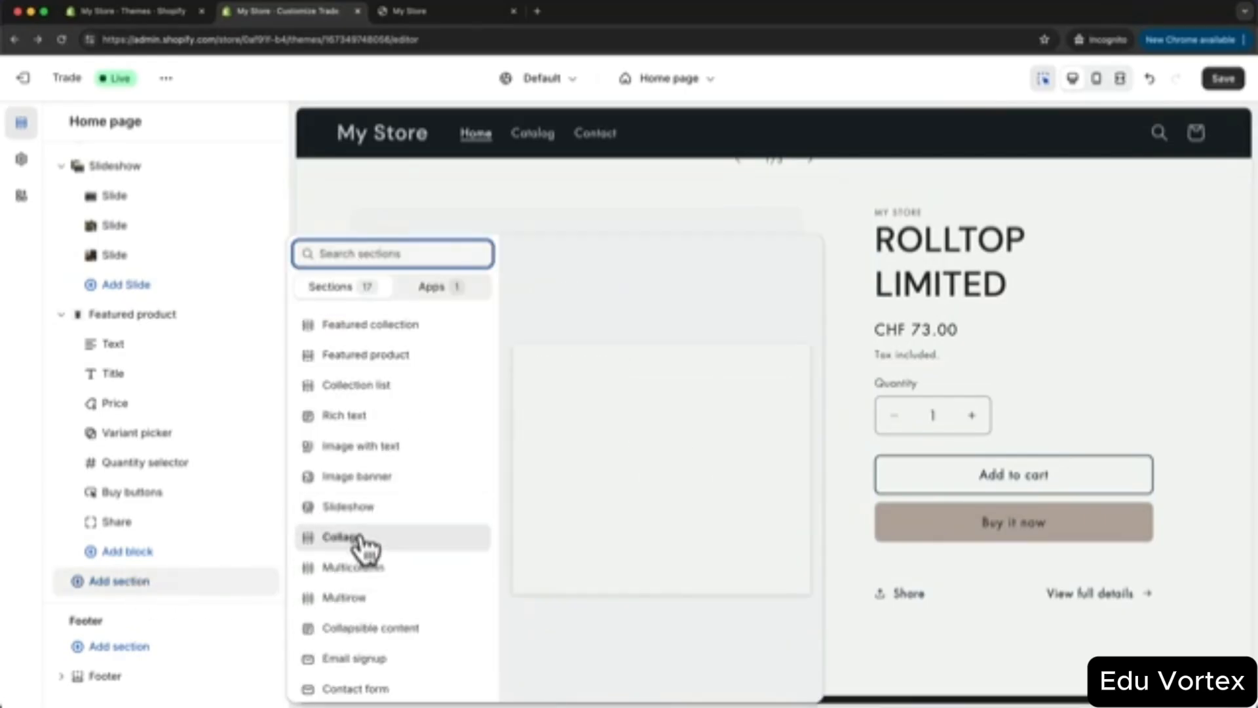
pyautogui.click(415, 538)
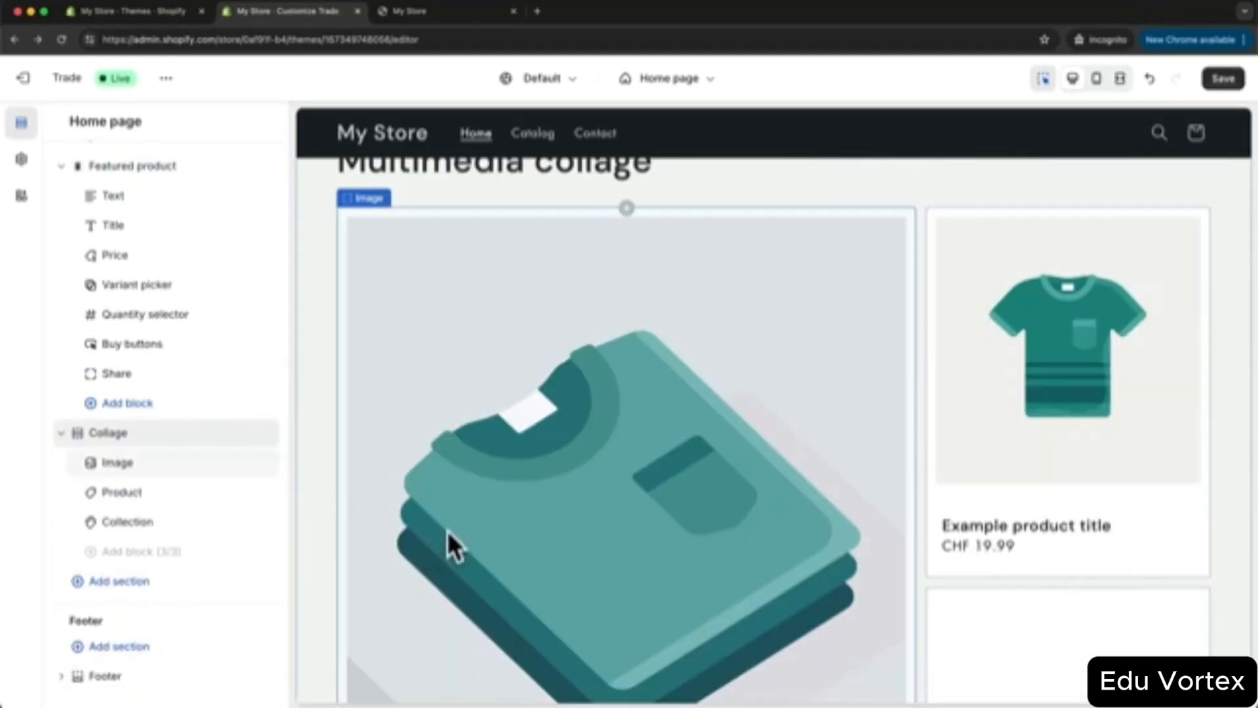
pyautogui.scroll(-2, 744, 485)
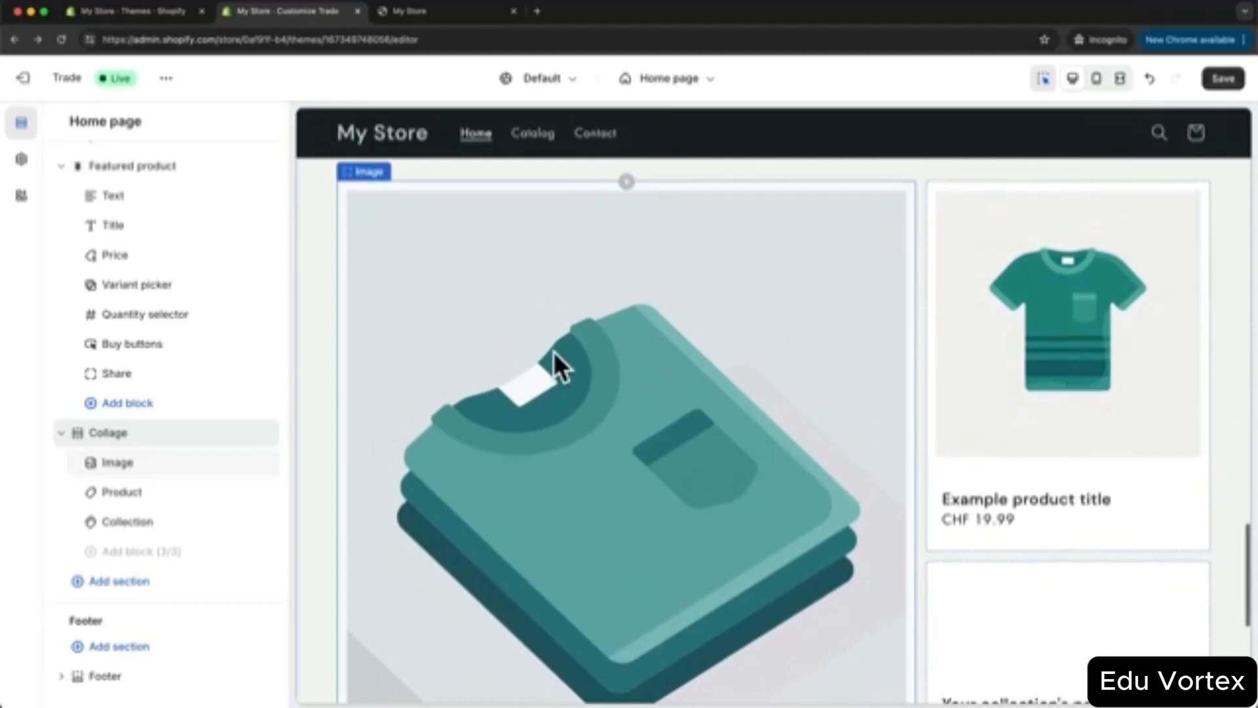
pyautogui.scroll(-2, 688, 452)
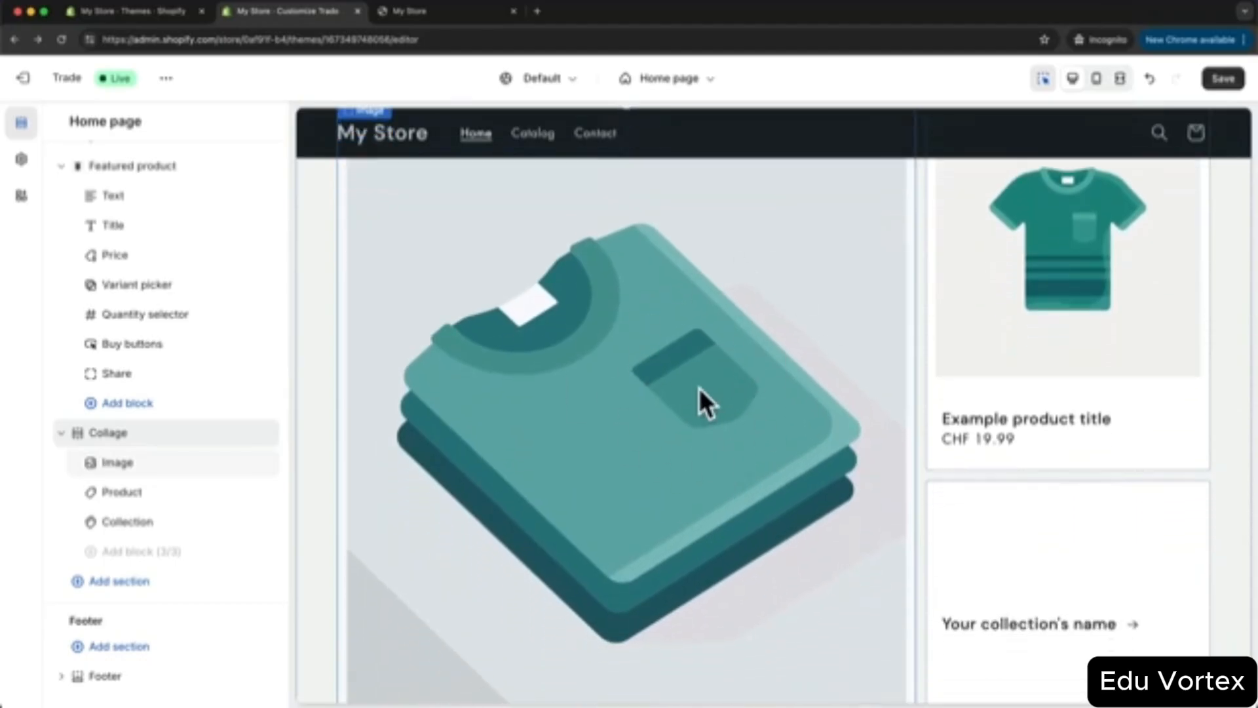
pyautogui.scroll(1, 698, 388)
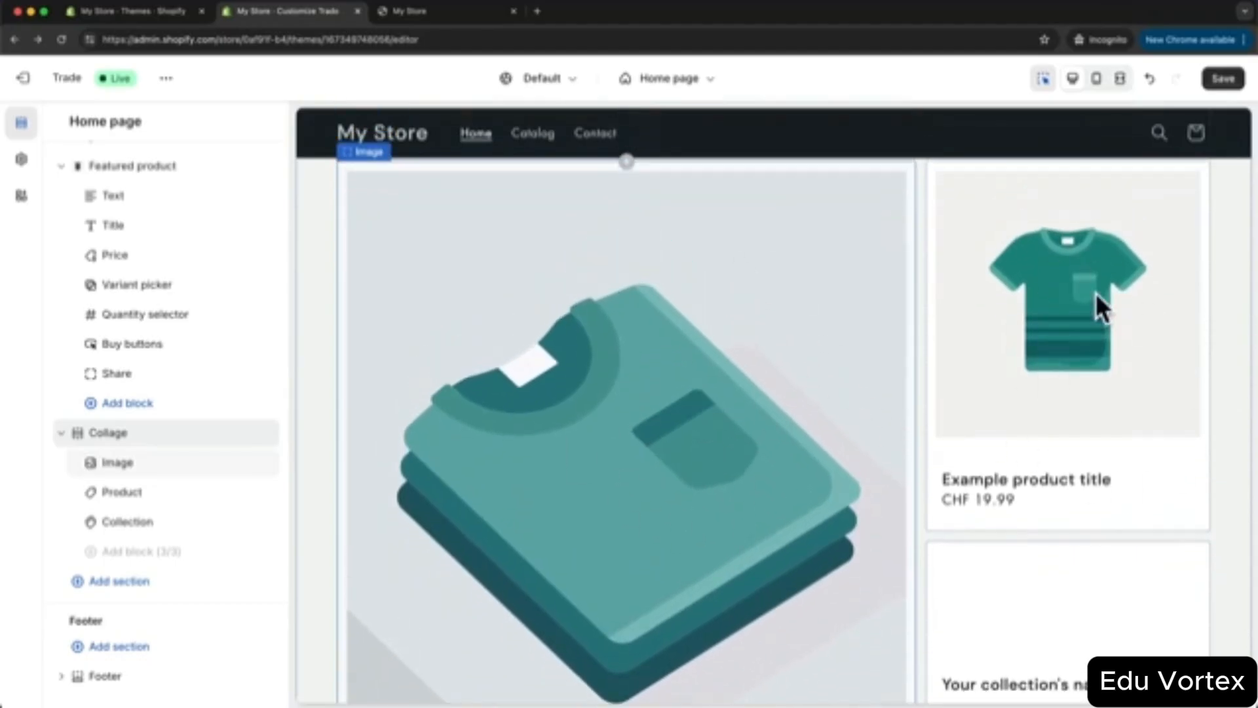
pyautogui.scroll(1, 1091, 354)
pyautogui.scroll(-4, 1093, 385)
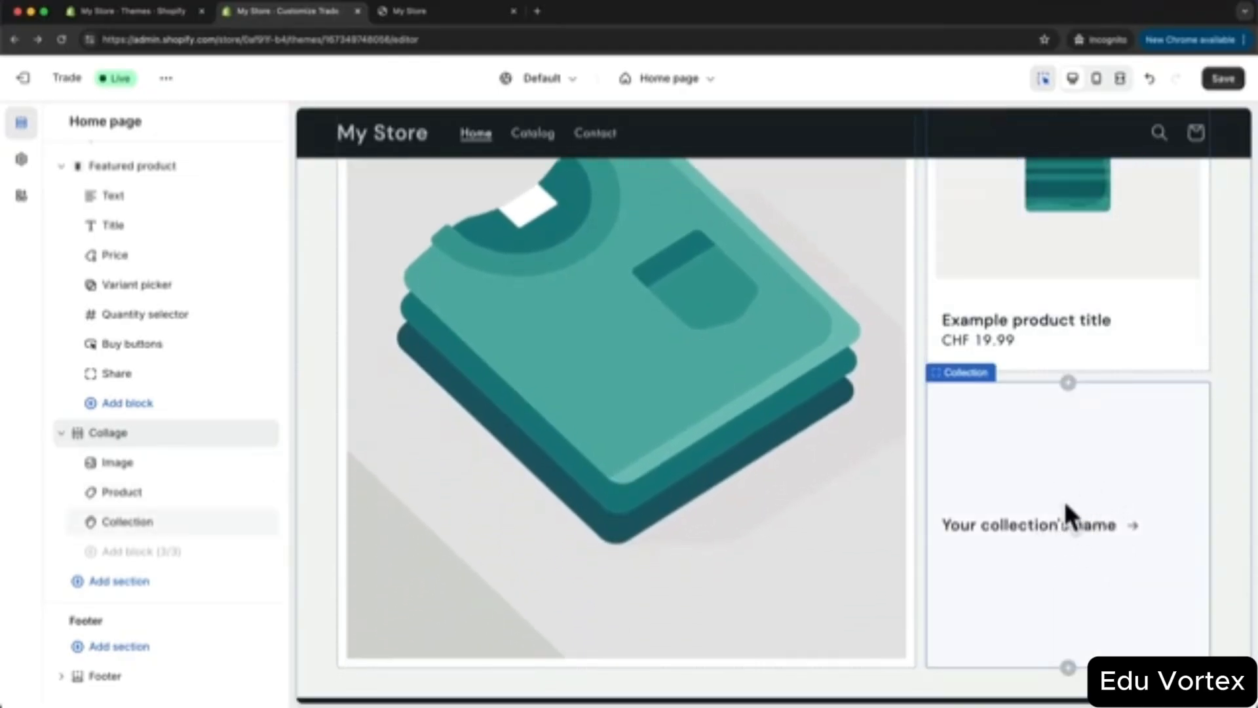
pyautogui.scroll(2, 1077, 463)
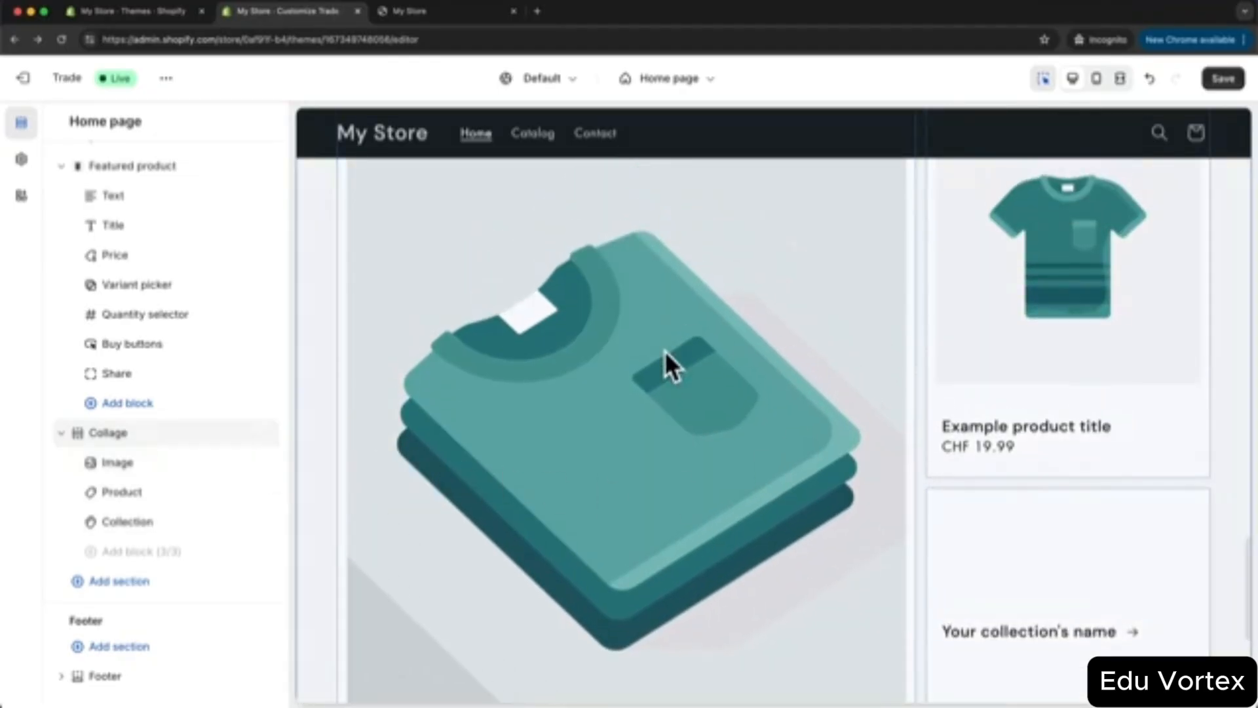
pyautogui.click(683, 354)
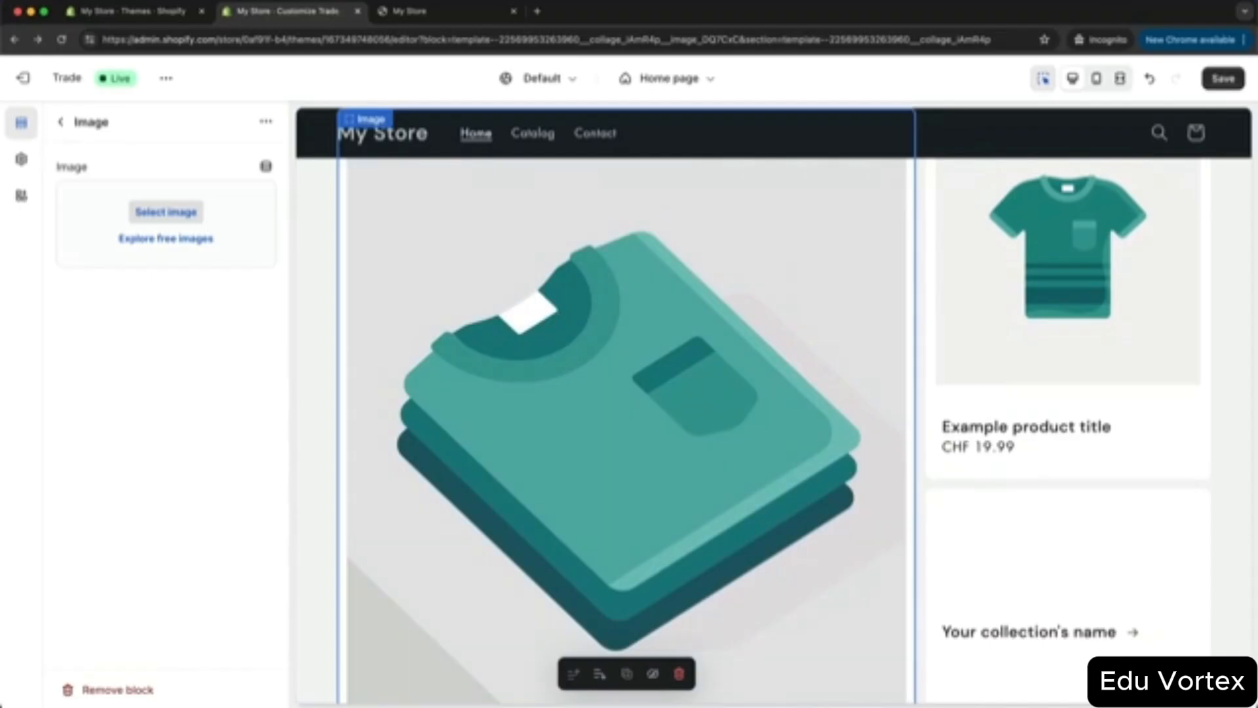
pyautogui.moveTo(418, 536); pyautogui.dragTo(197, 249)
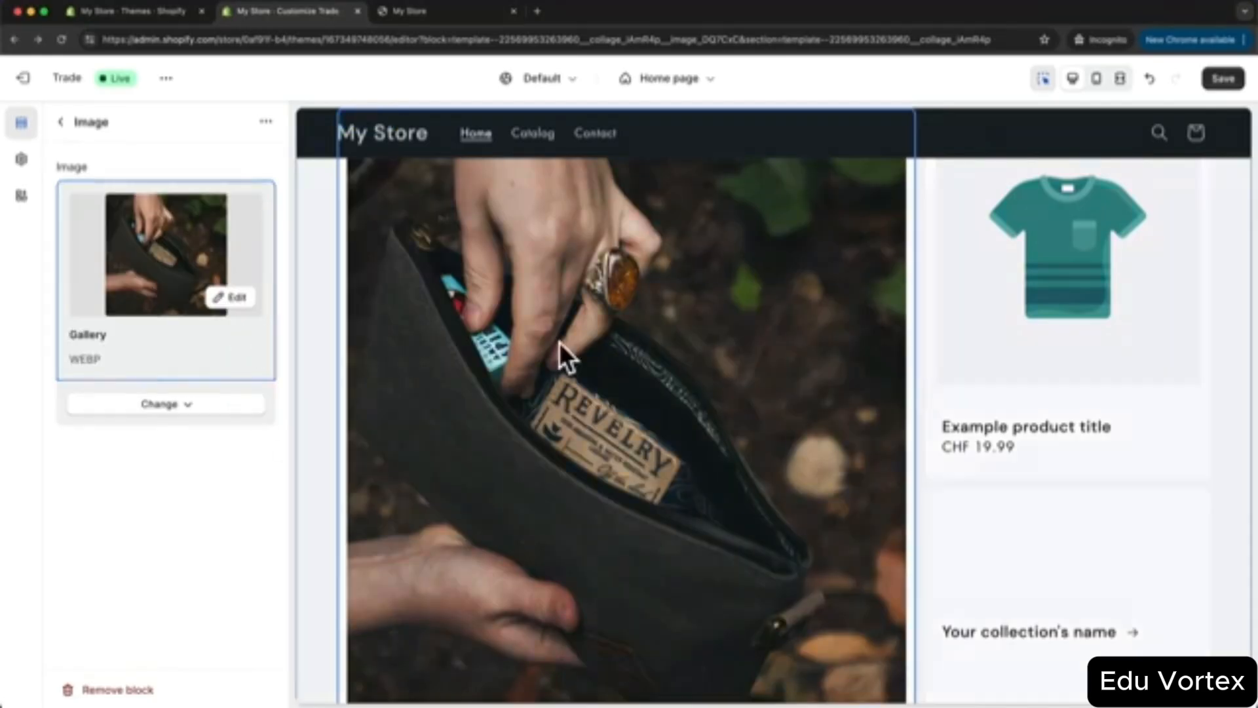
# - Set the collage's product card to PADDED POUCH and its collection card to Small Bags
pyautogui.click(1061, 311)
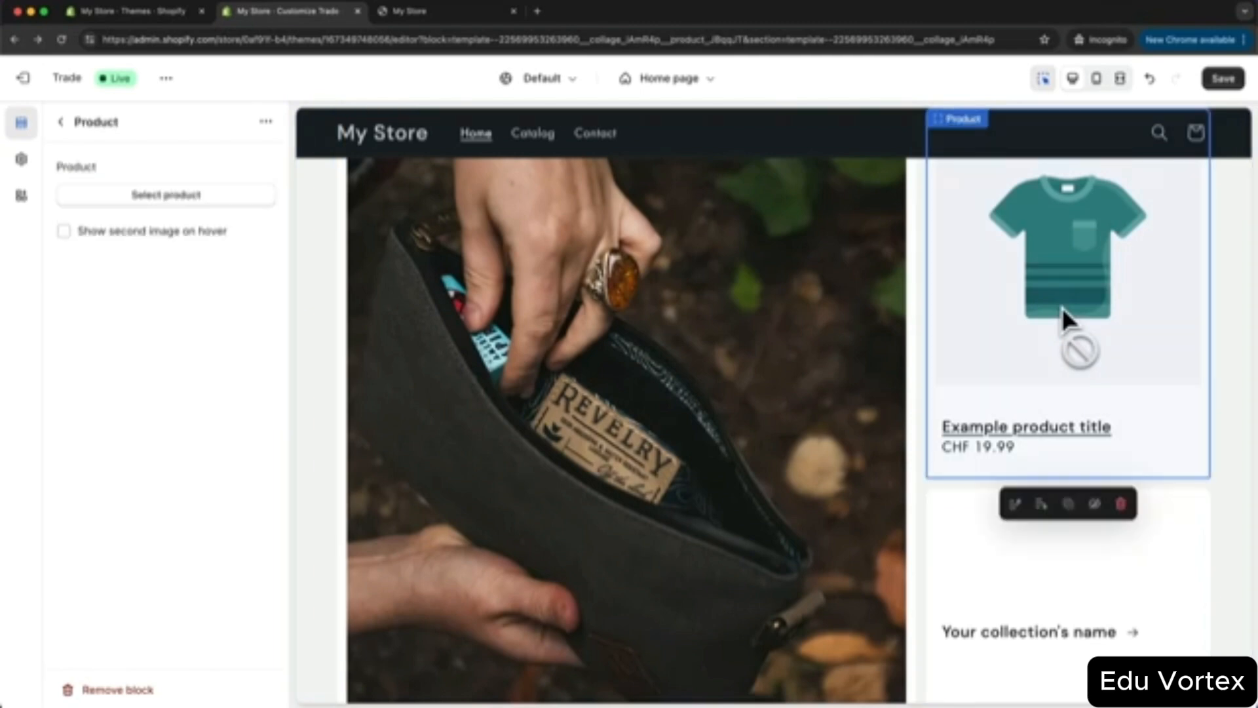
pyautogui.click(188, 196)
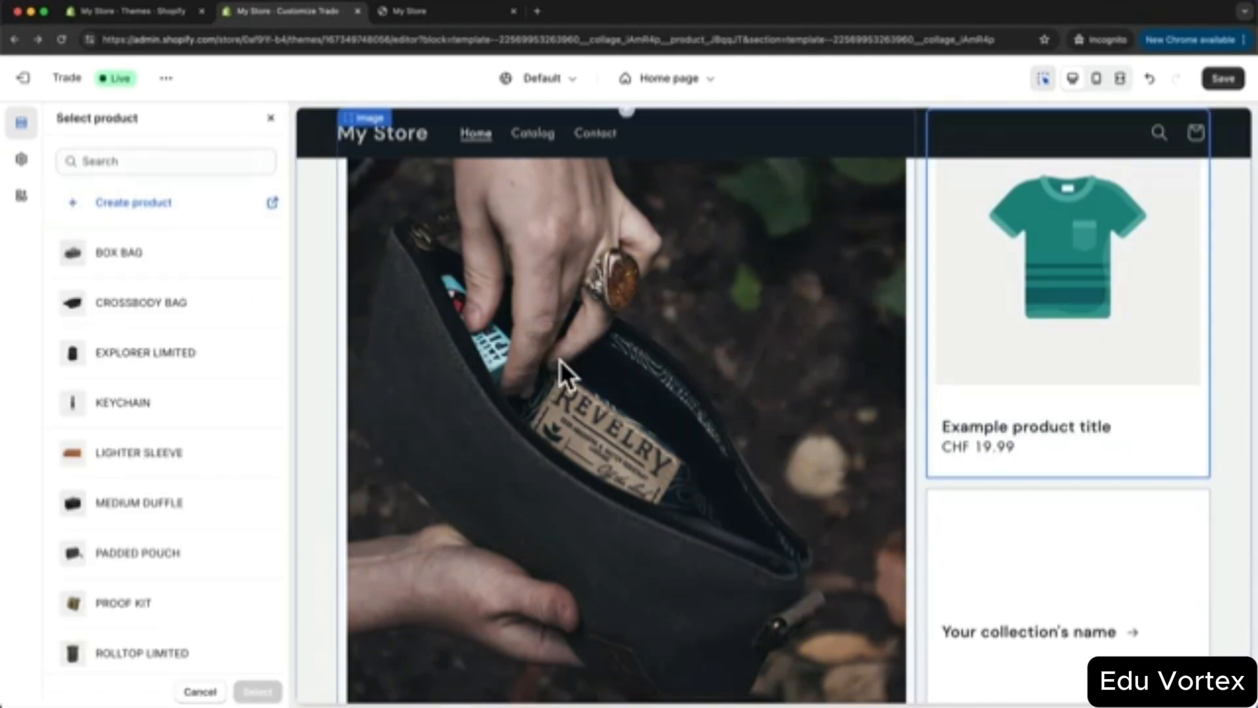
pyautogui.click(138, 569)
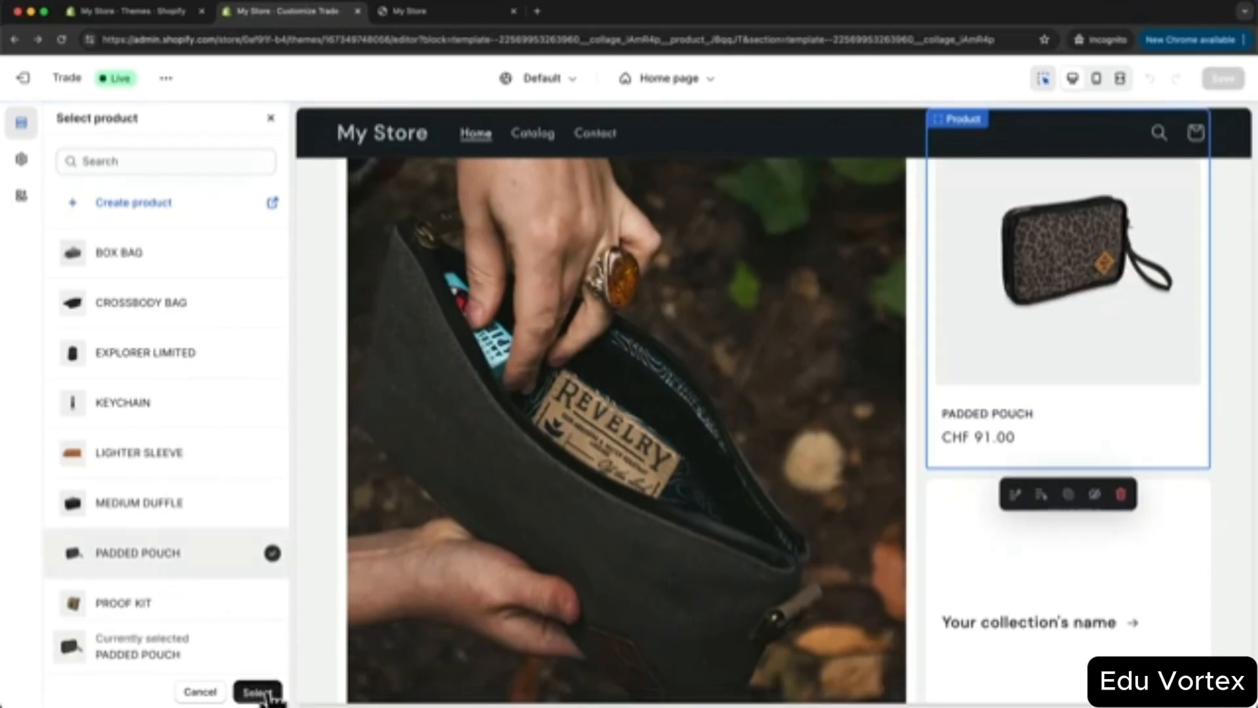
pyautogui.click(258, 692)
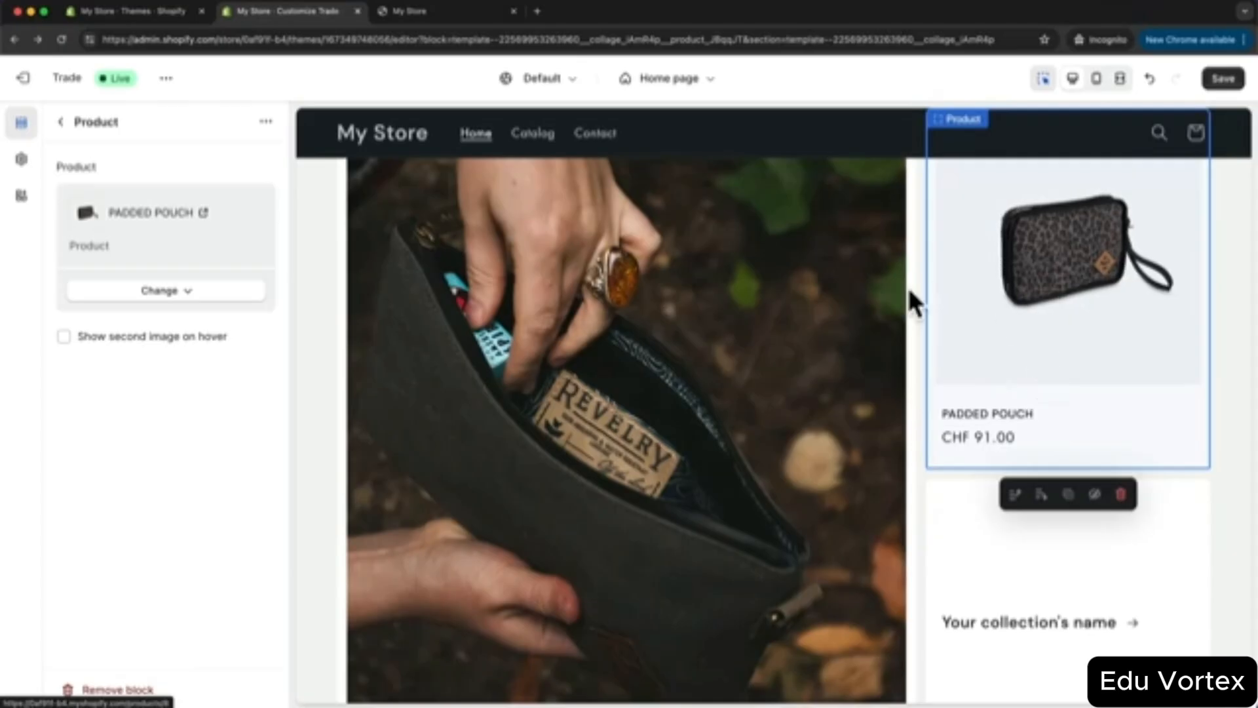
pyautogui.scroll(-2, 1103, 326)
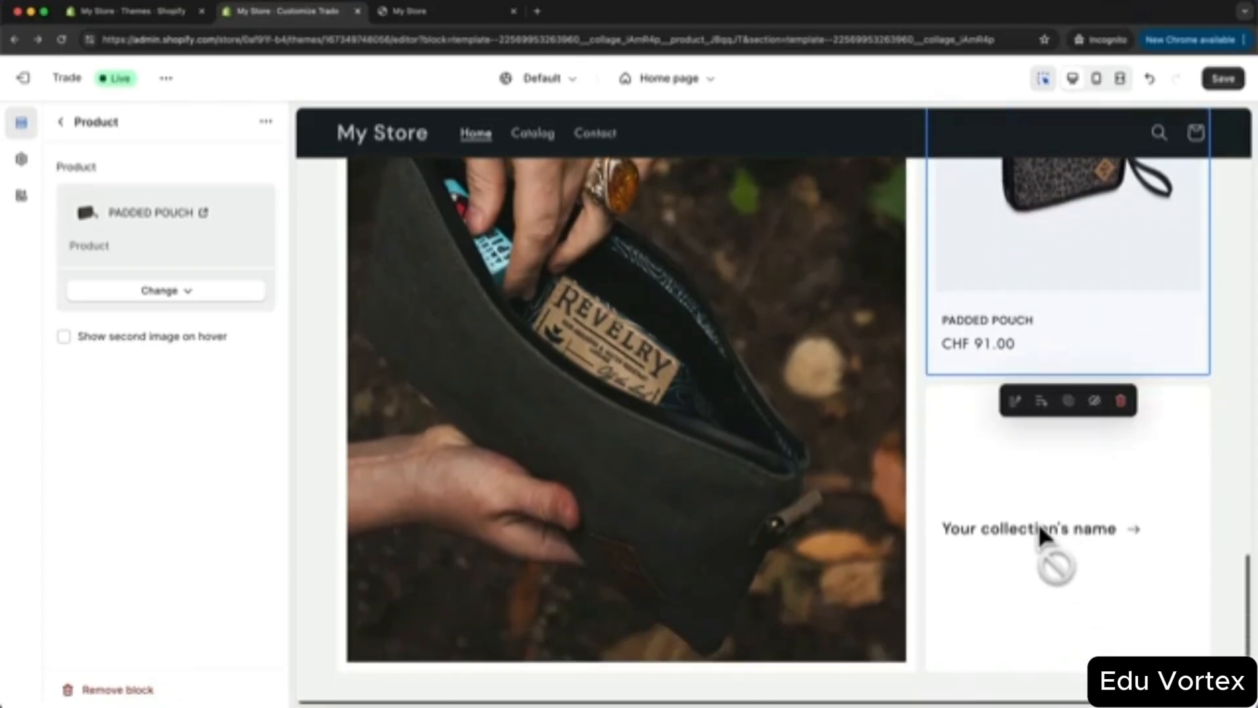
pyautogui.click(1039, 528)
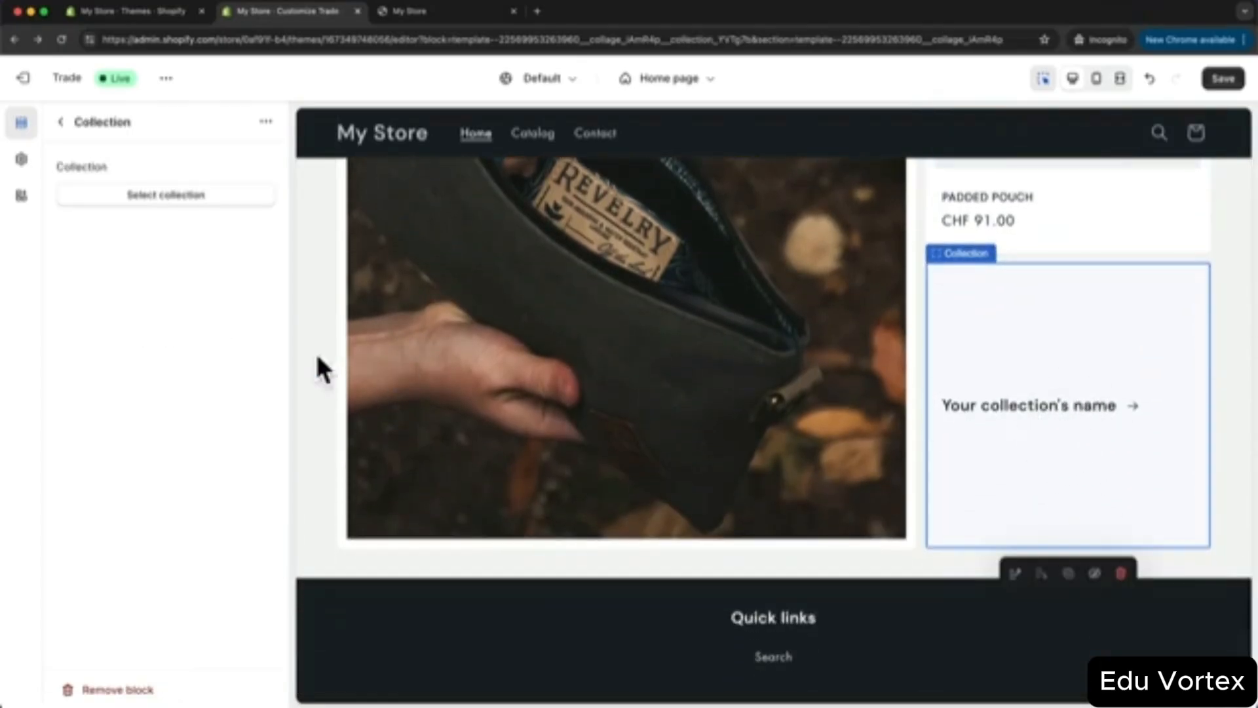
pyautogui.click(181, 196)
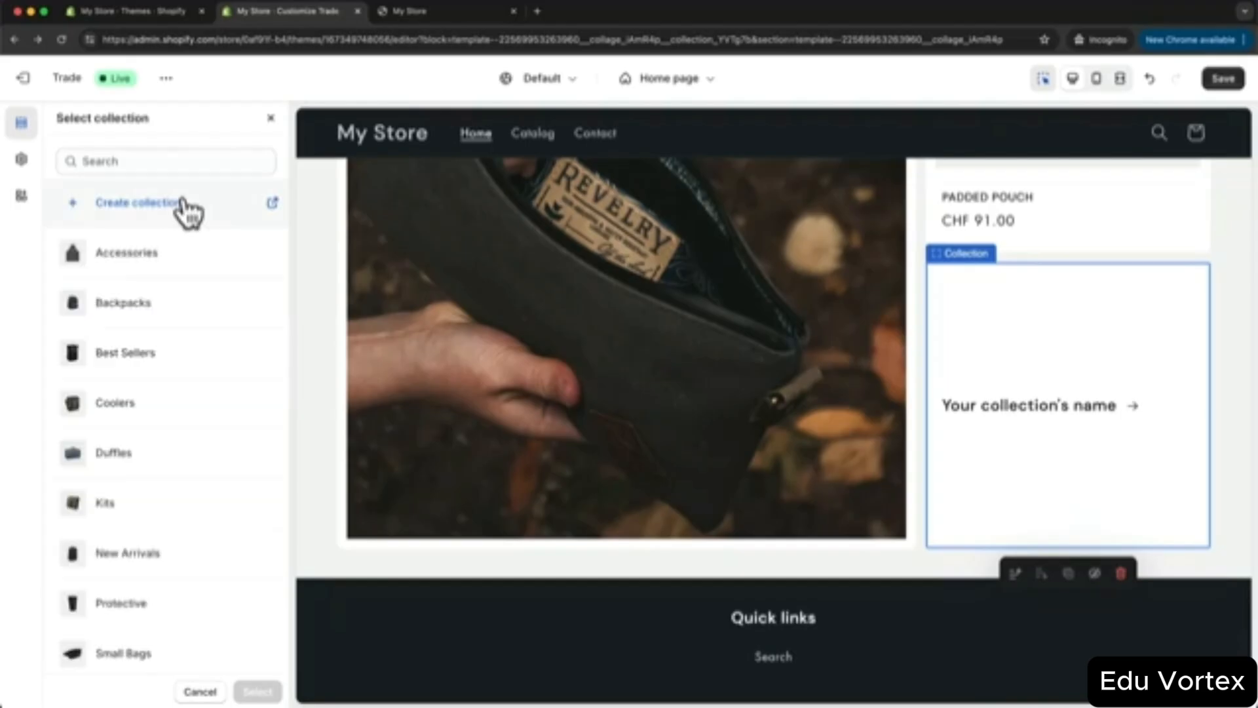
pyautogui.scroll(-1, 186, 374)
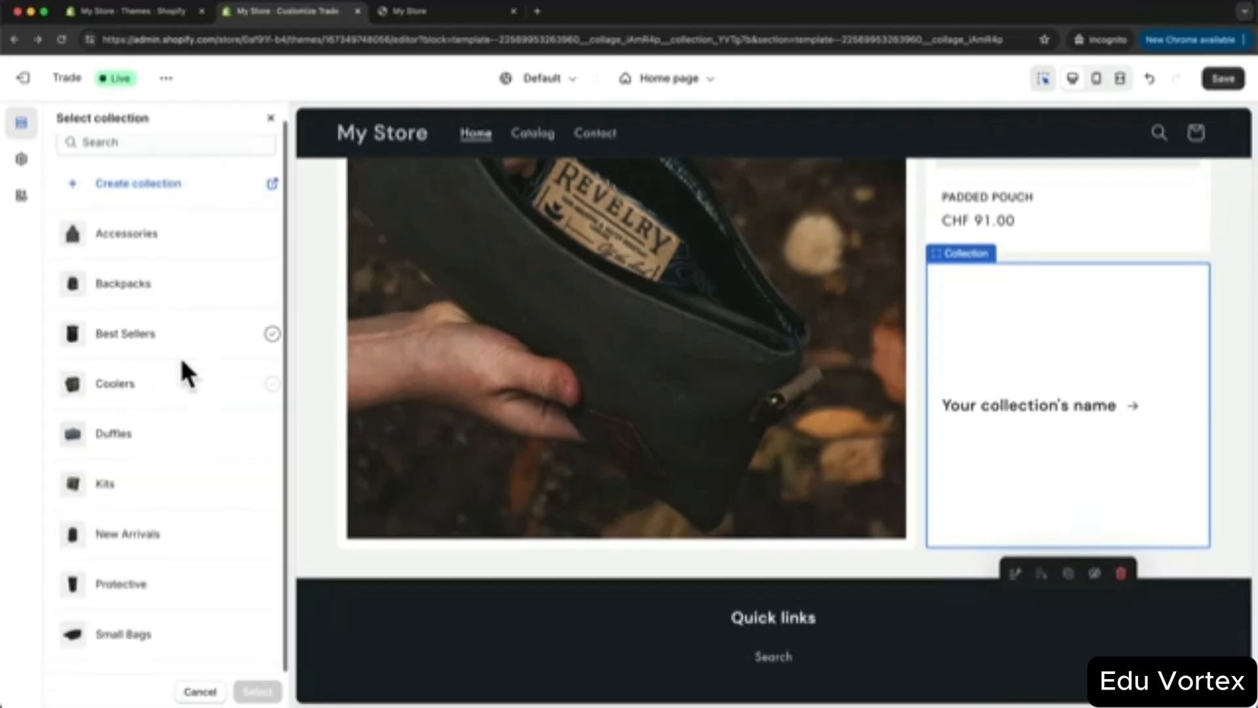
pyautogui.click(149, 635)
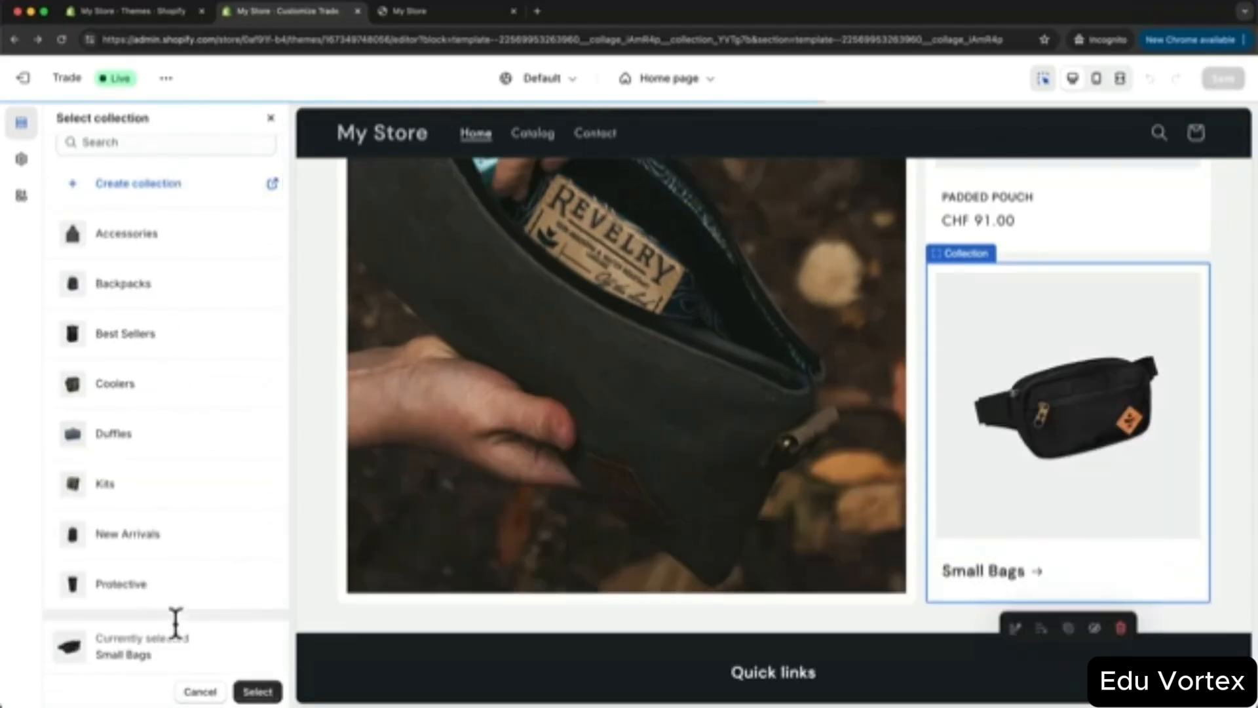
pyautogui.click(257, 691)
pyautogui.scroll(5, 836, 616)
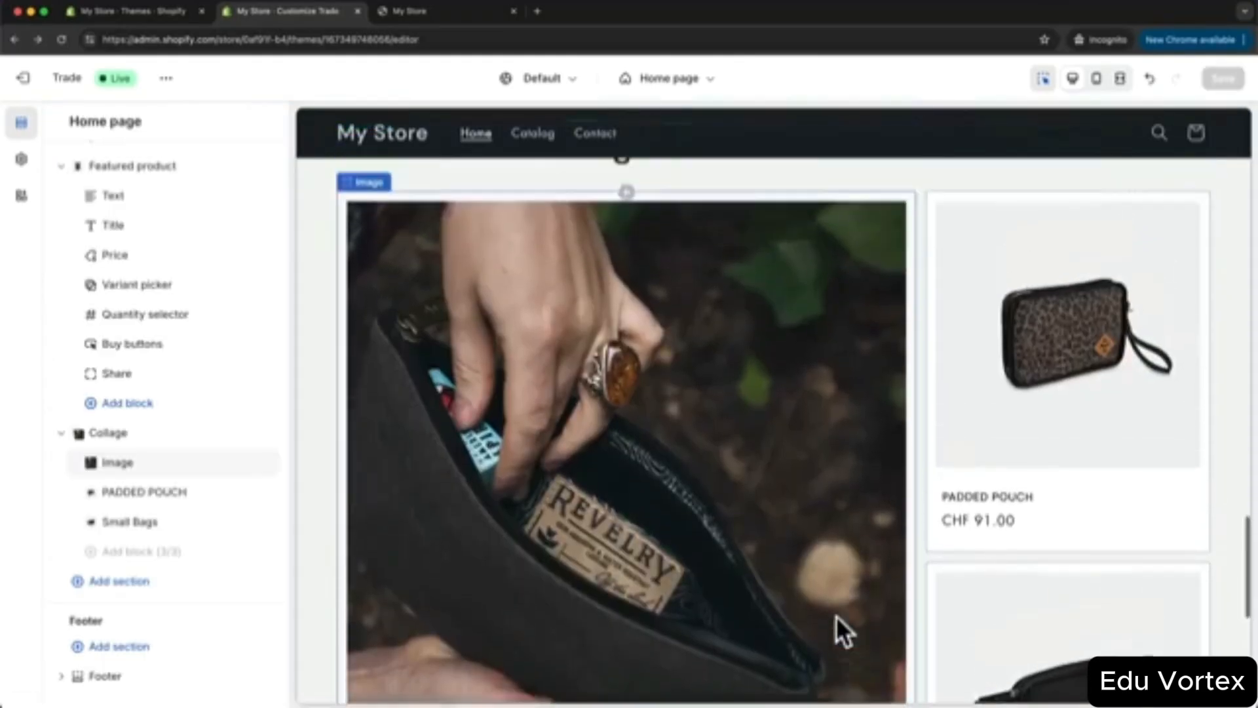
pyautogui.scroll(10, 836, 616)
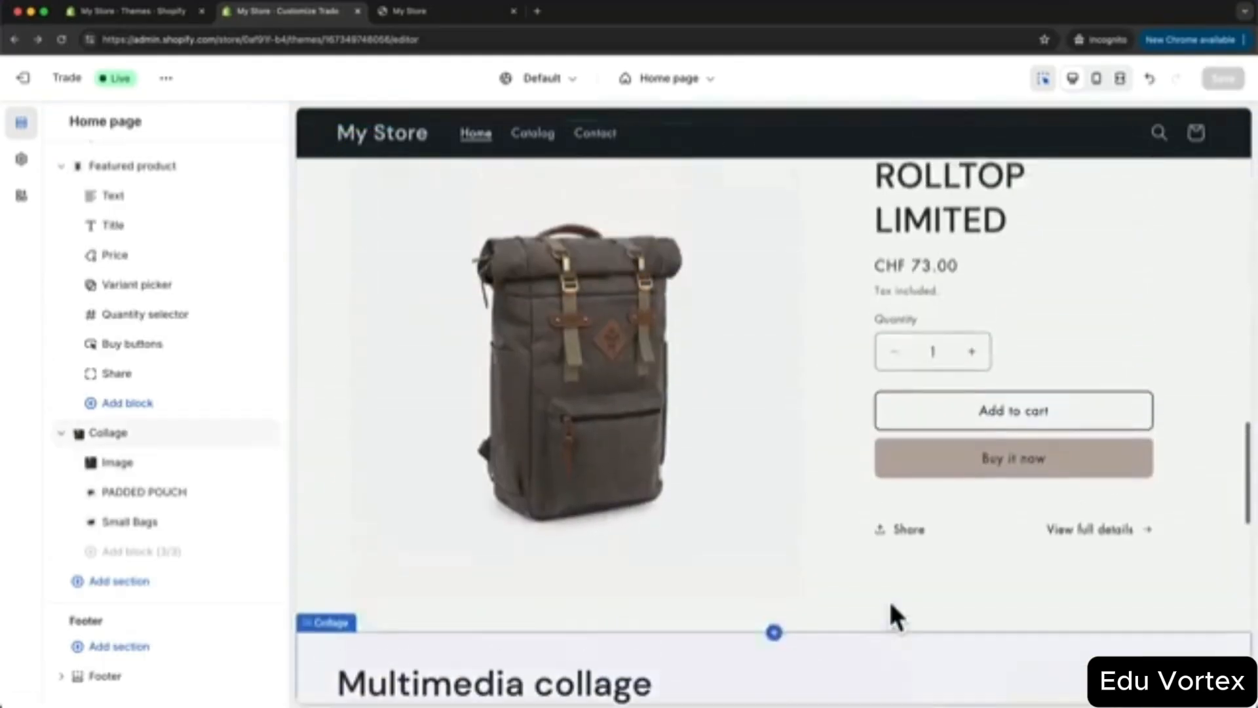
pyautogui.scroll(15, 890, 601)
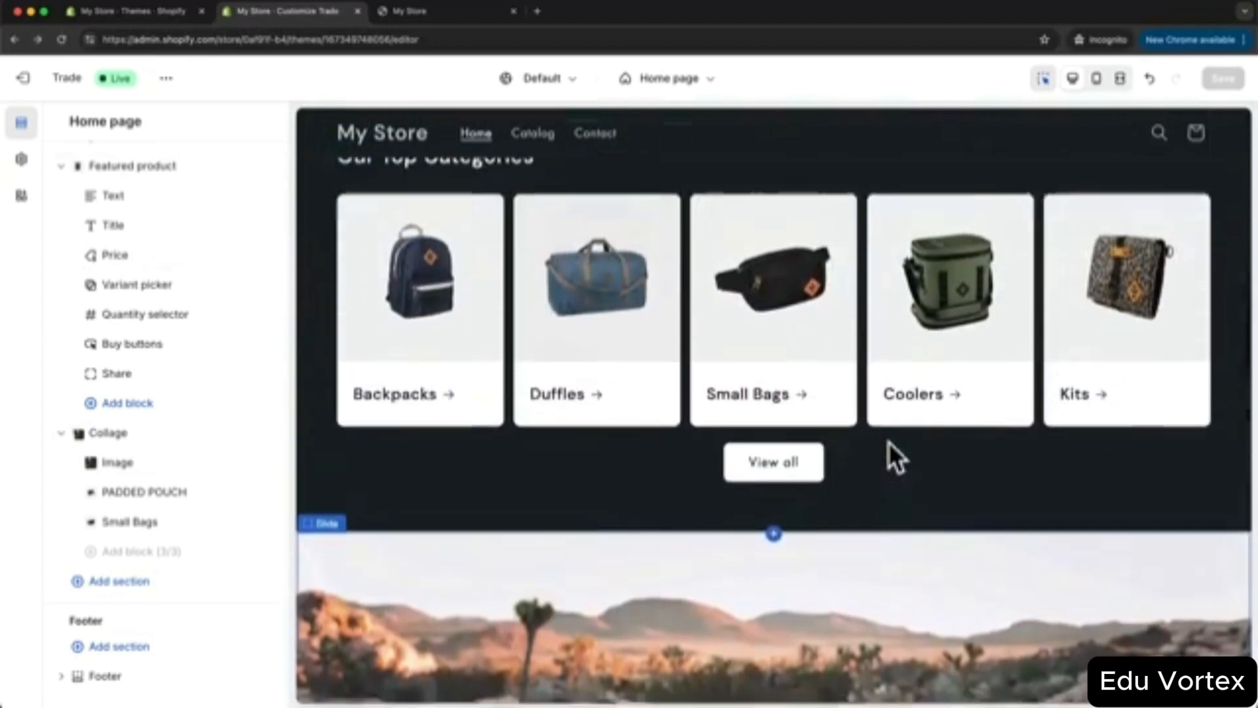
pyautogui.scroll(10, 888, 441)
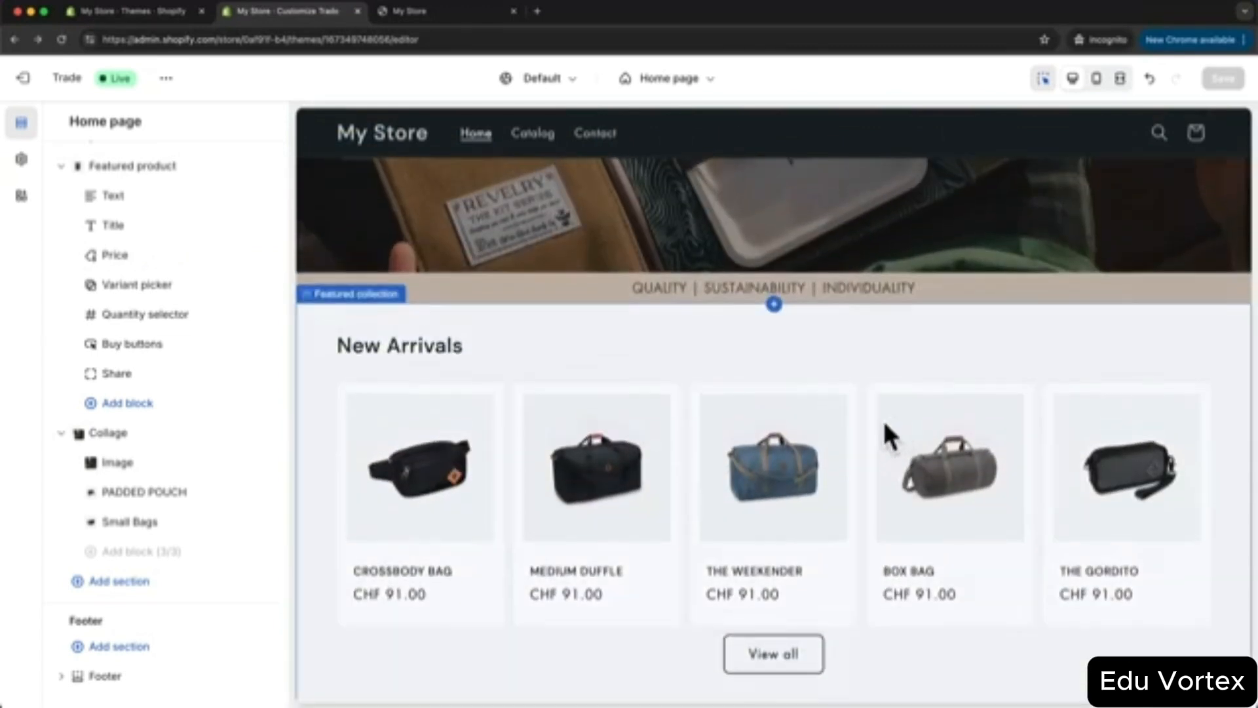
pyautogui.scroll(5, 884, 424)
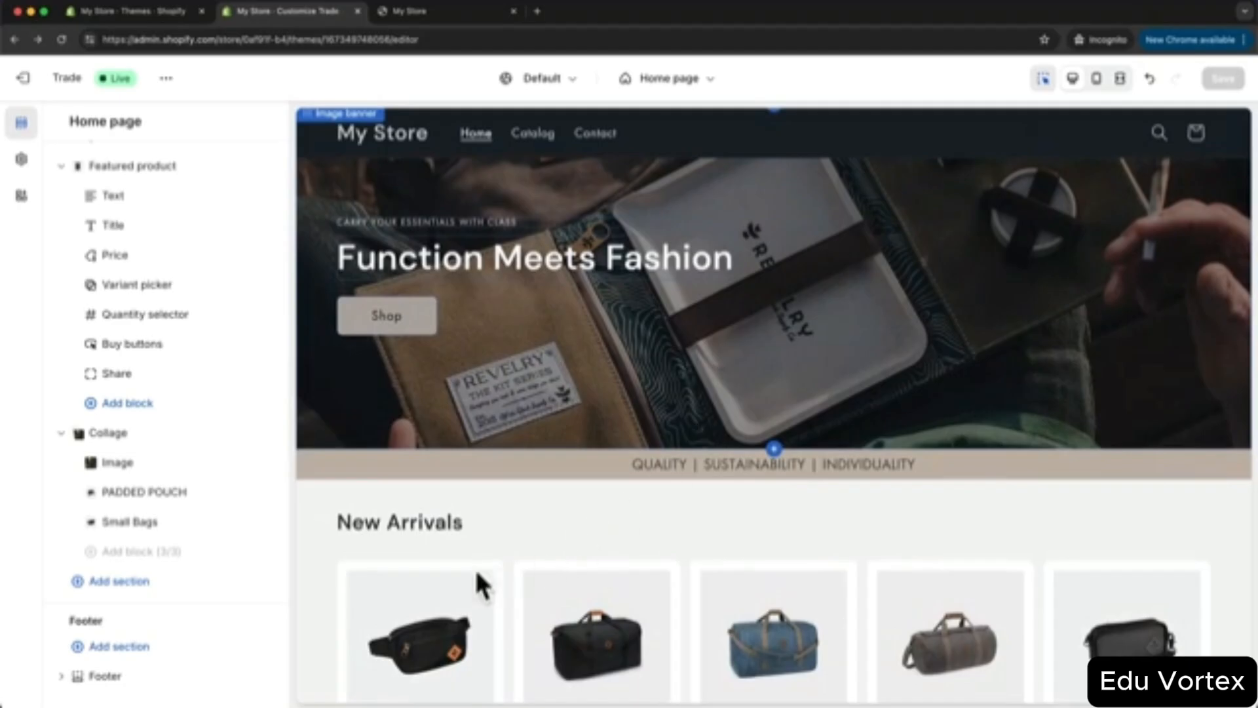
pyautogui.click(134, 583)
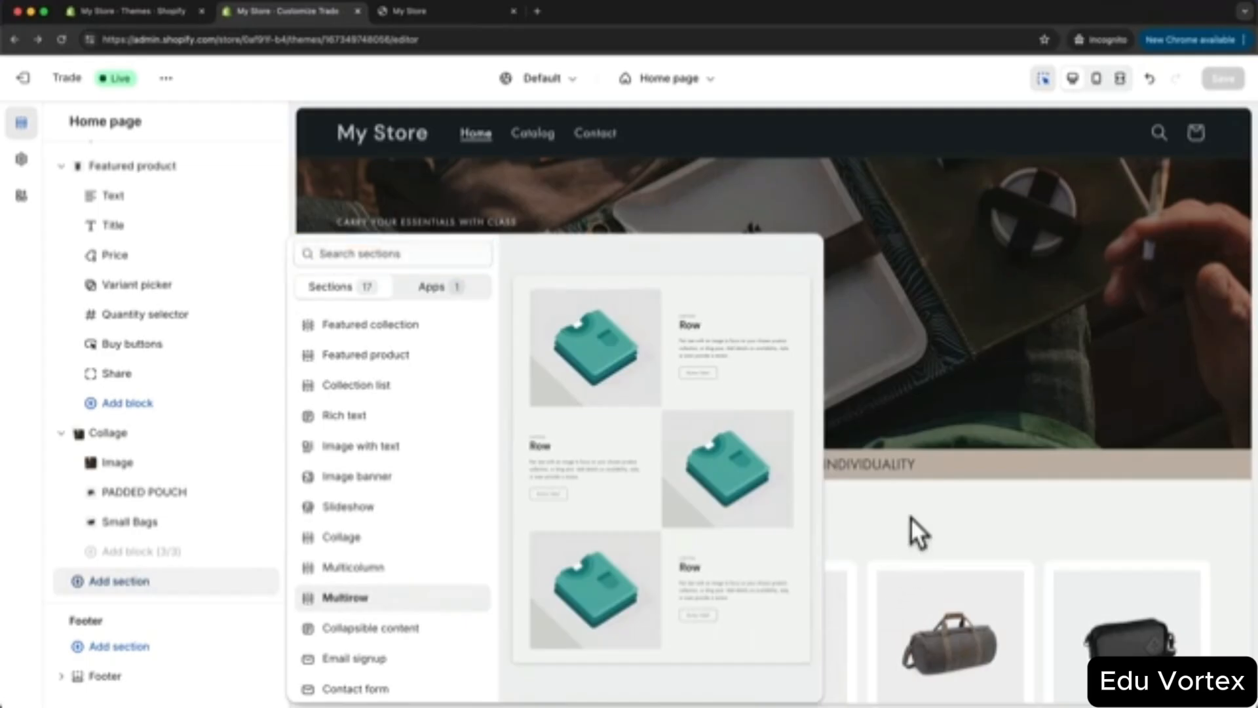
pyautogui.click(763, 587)
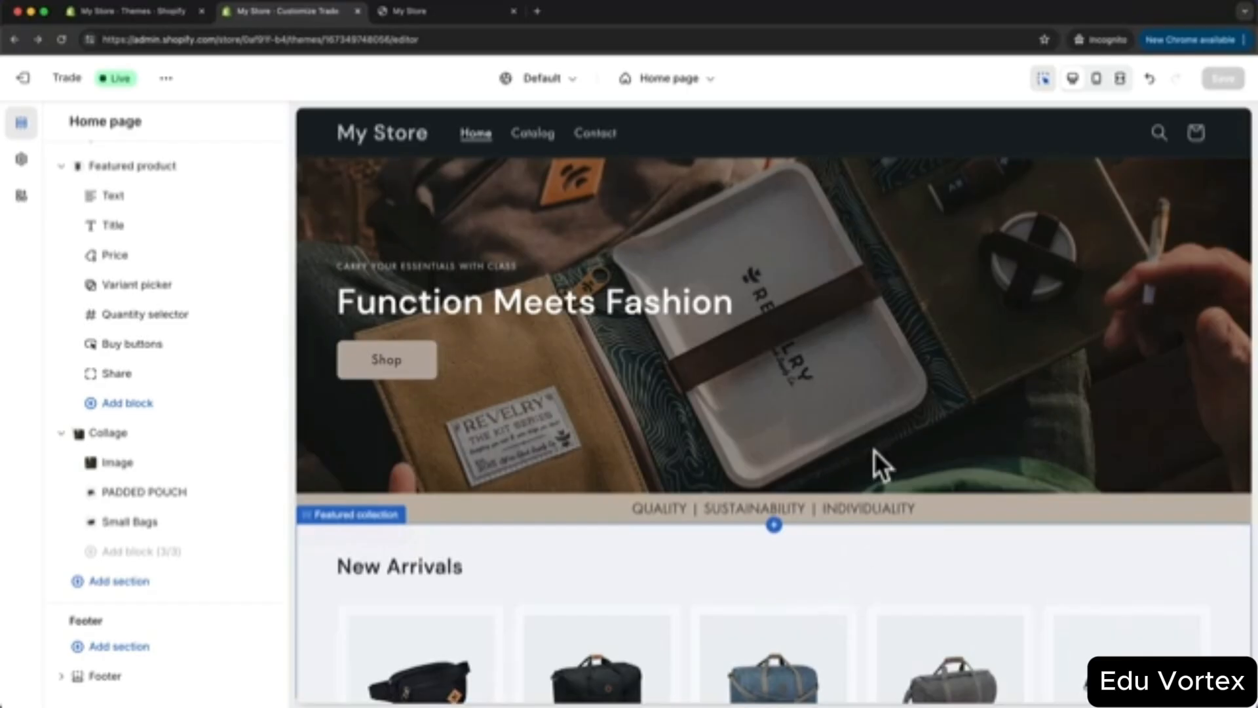
# - Switch the editor to the Default product template, review BOX BAG, then return to admin Home
pyautogui.click(690, 98)
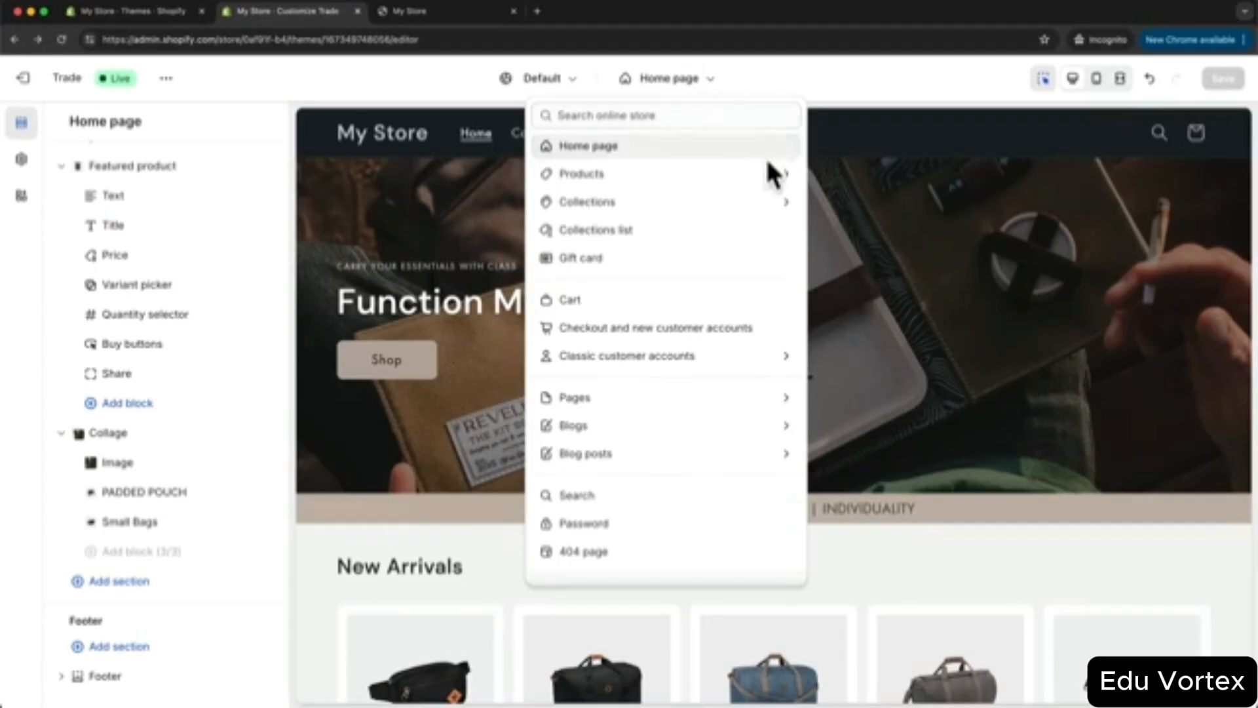
pyautogui.click(612, 173)
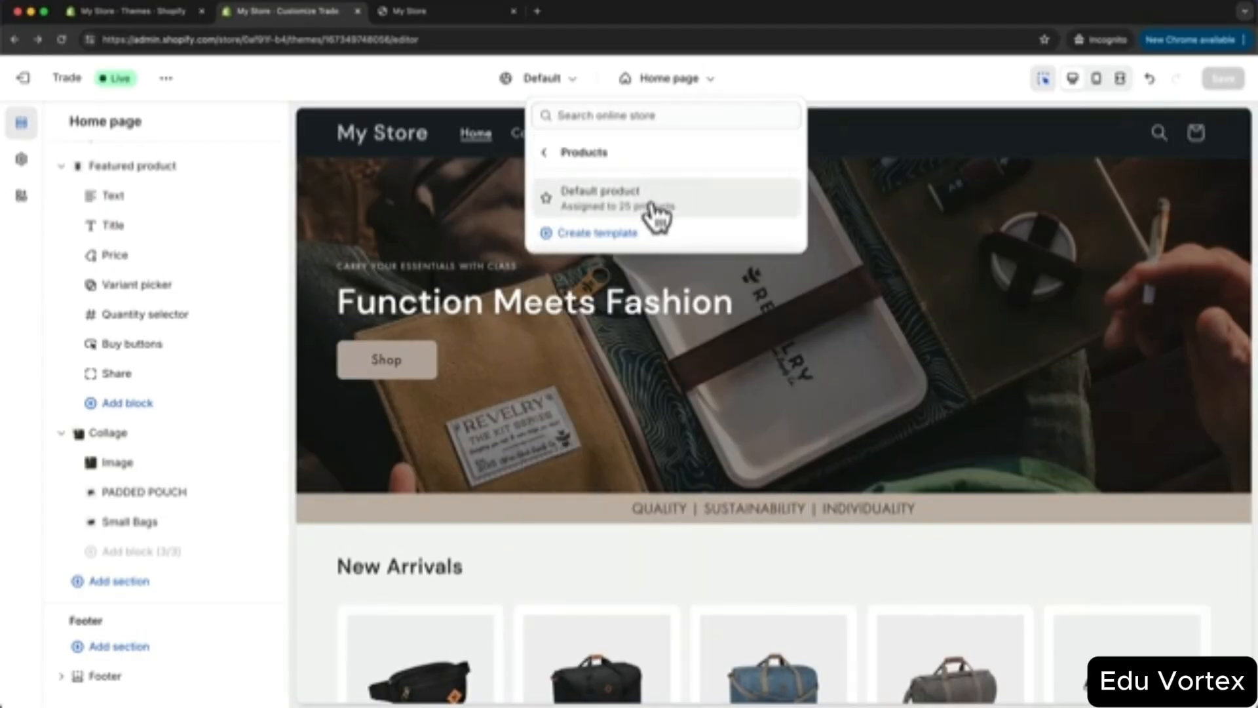
pyautogui.click(697, 216)
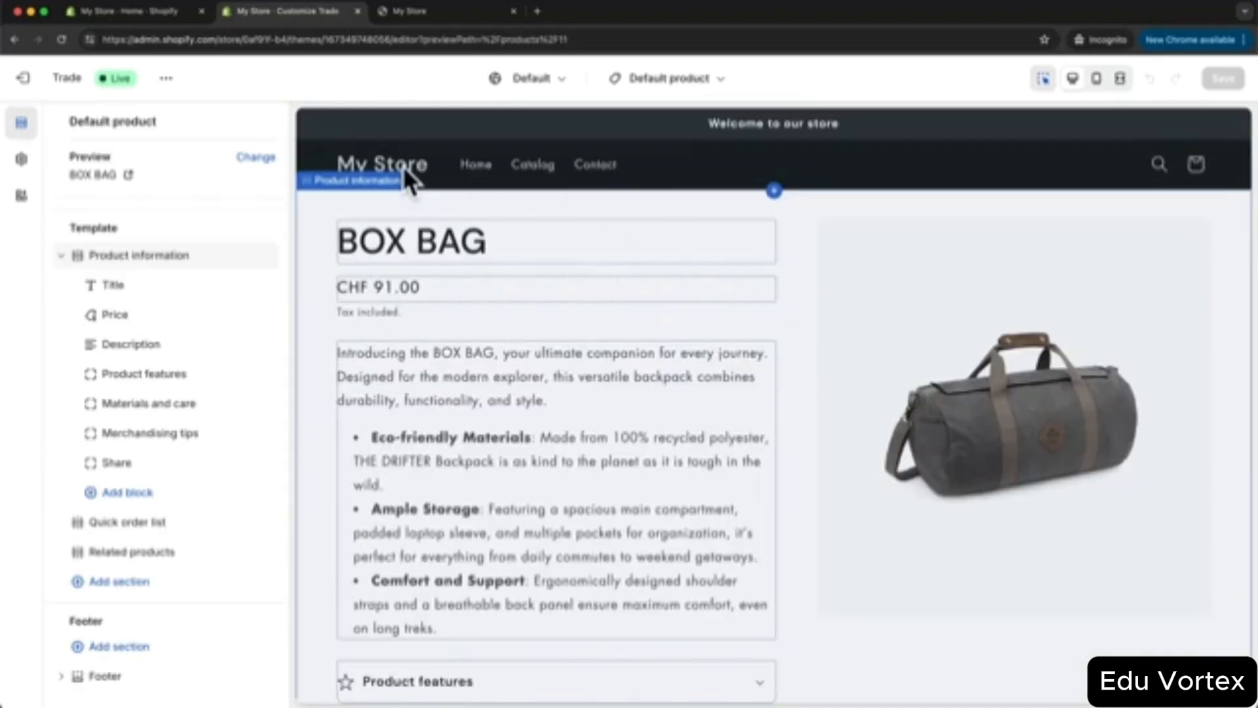
pyautogui.scroll(-1, 702, 332)
pyautogui.scroll(1, 699, 338)
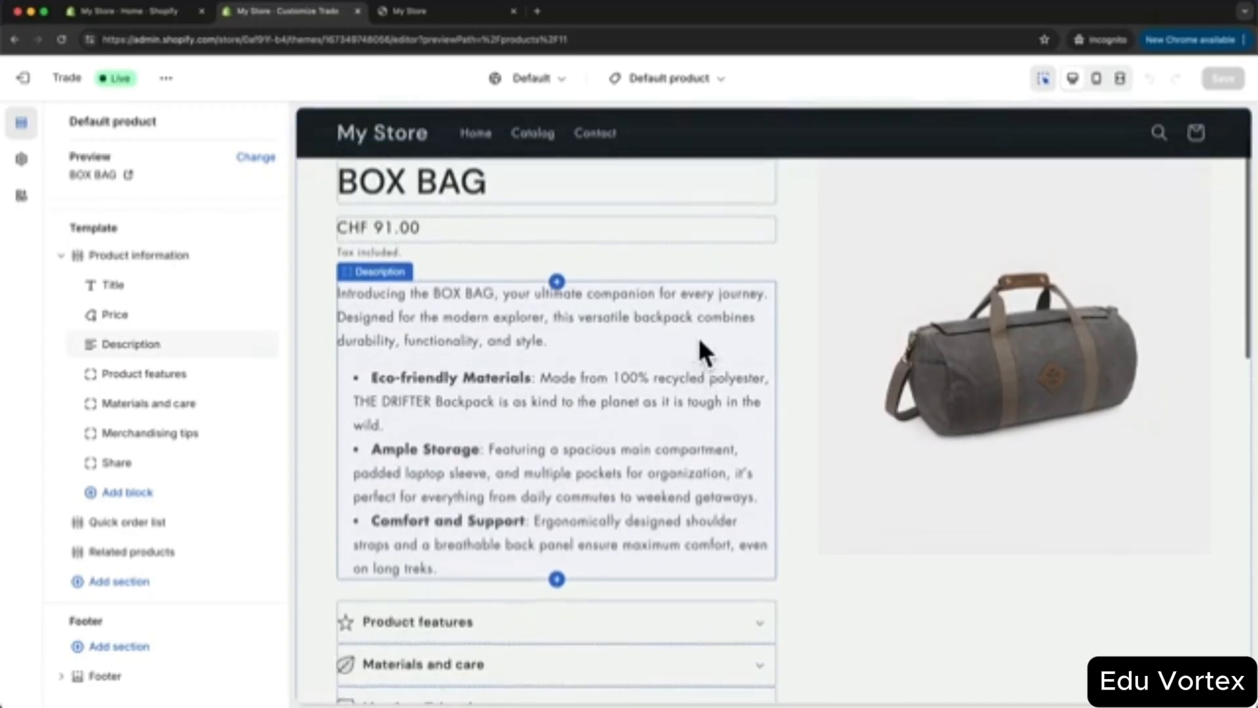
pyautogui.scroll(1, 697, 336)
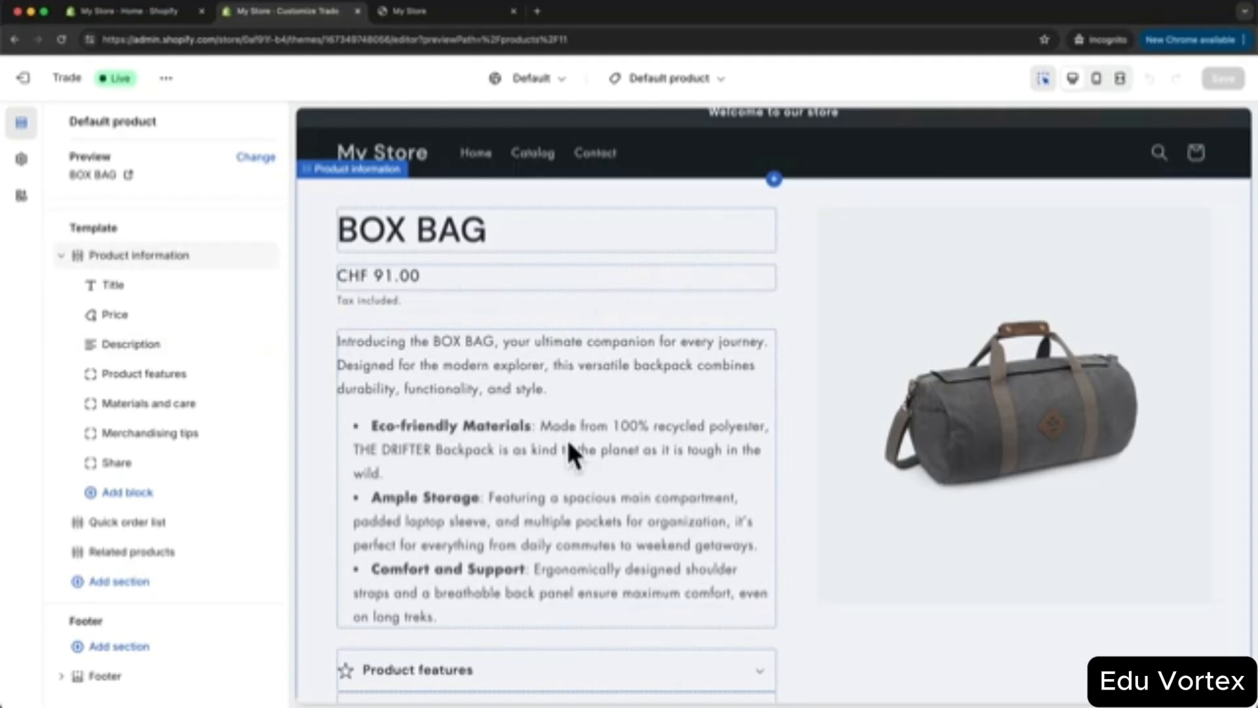
pyautogui.click(173, 14)
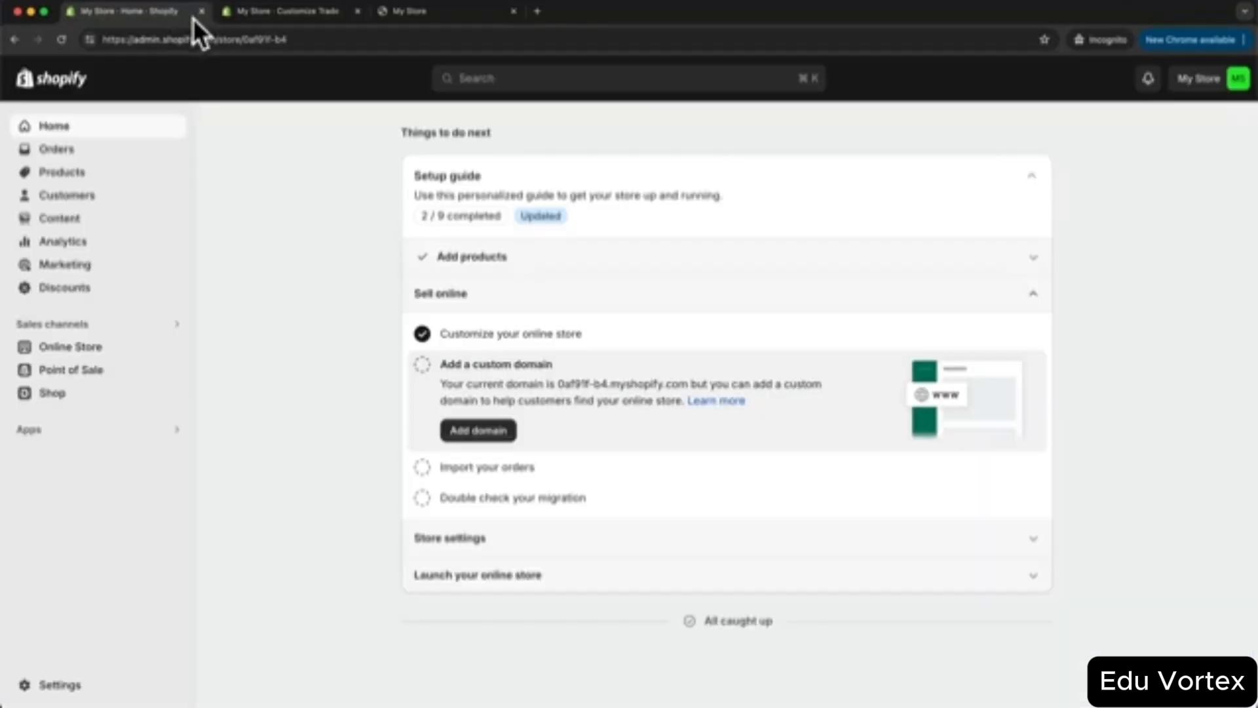
# - Open the BOX BAG product in admin, then go back to the theme editor
pyautogui.click(77, 173)
pyautogui.click(326, 253)
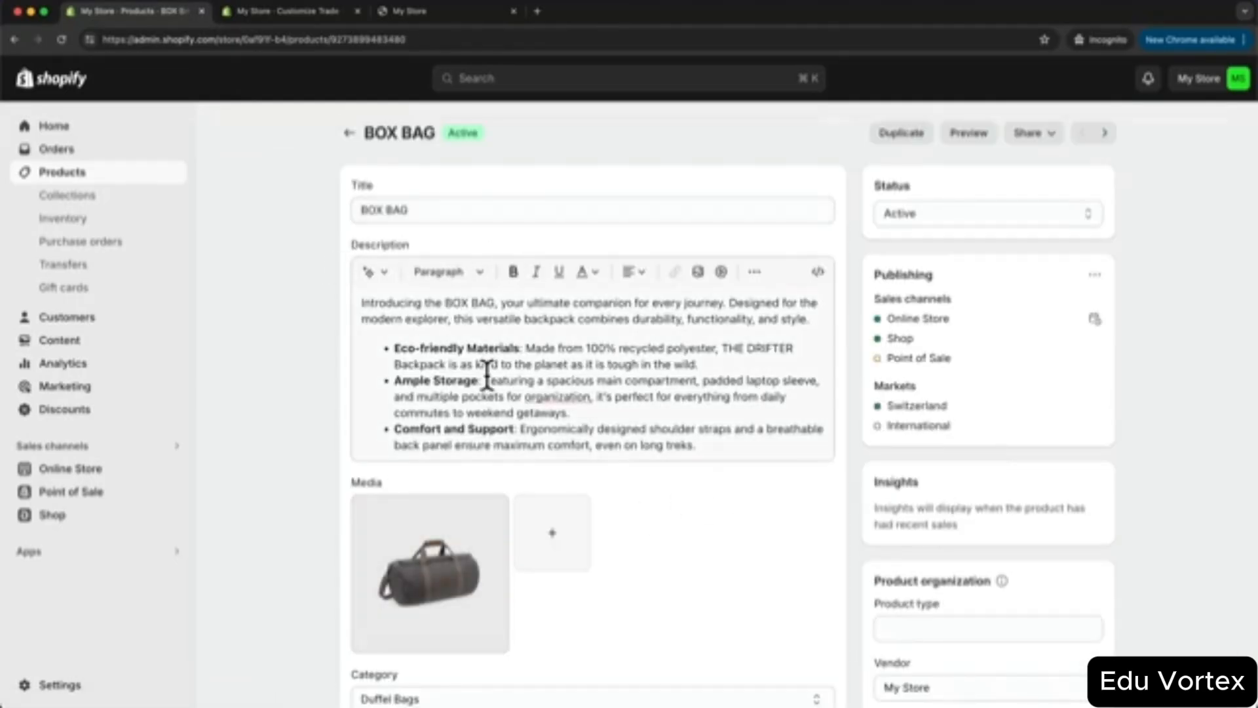
pyautogui.click(297, 13)
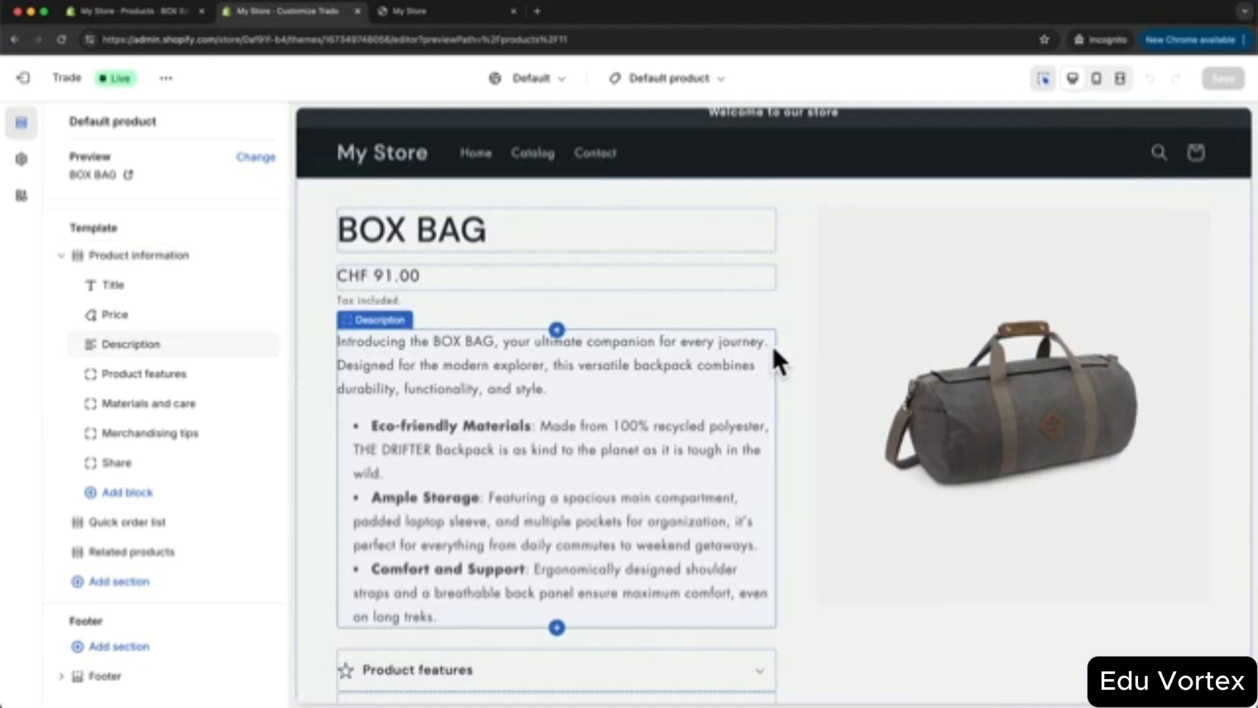
# - Hide the Product features, Materials and care and Merchandising tips rows on the product template
pyautogui.scroll(-5, 577, 315)
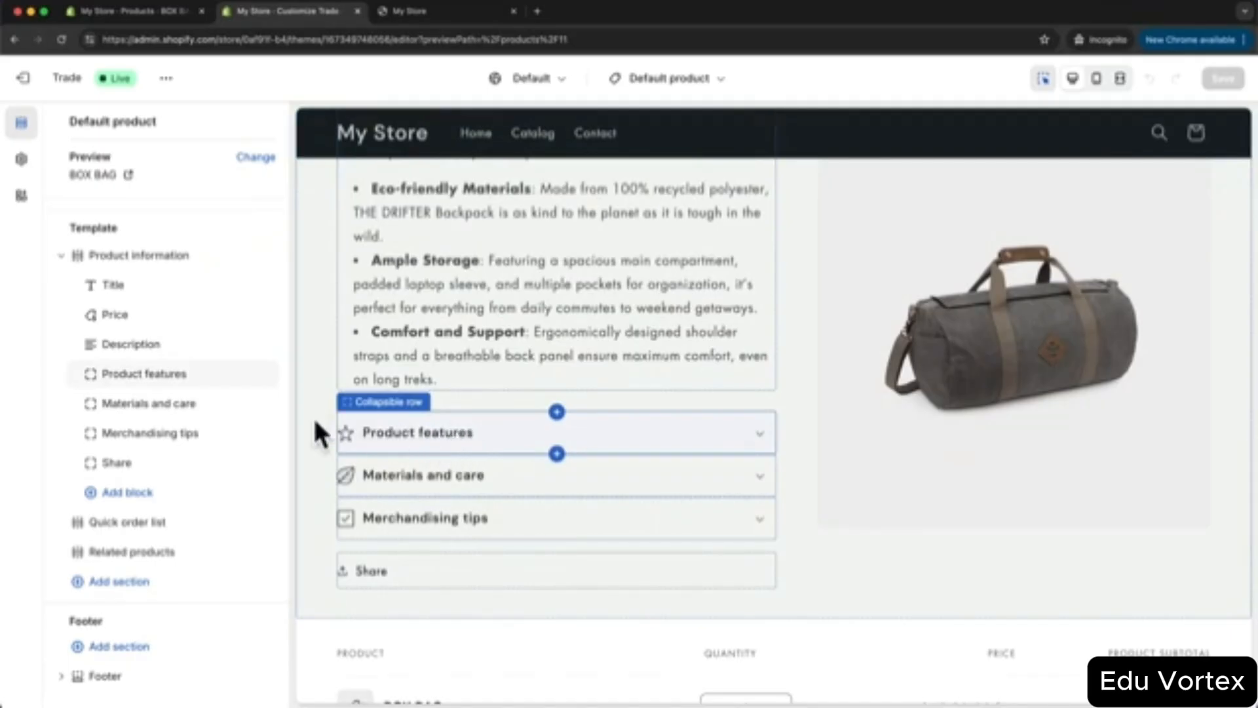
pyautogui.moveTo(223, 375)
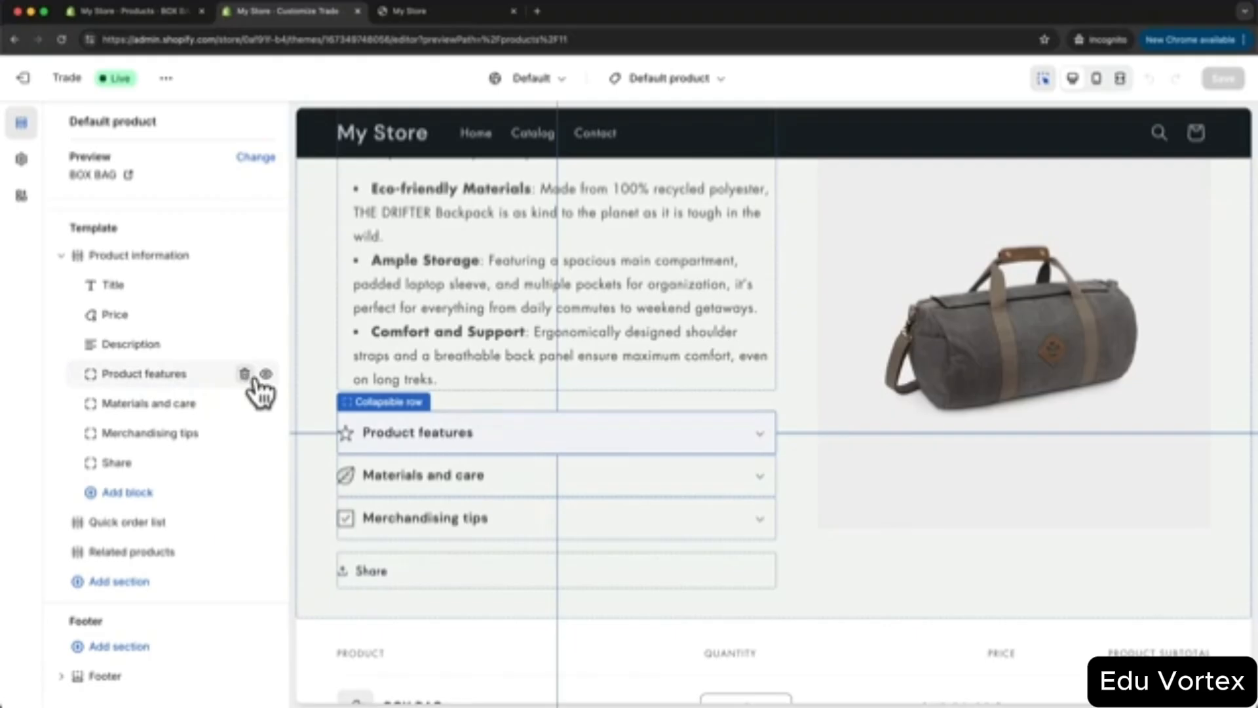
pyautogui.click(265, 373)
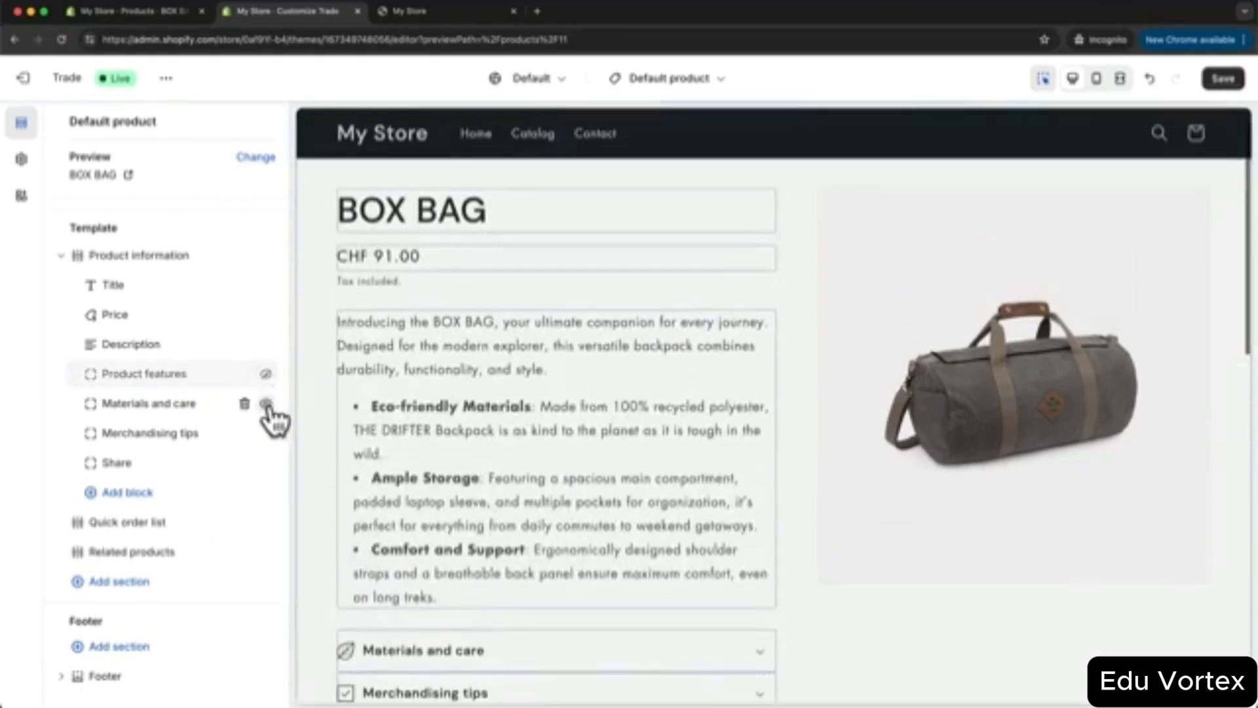
pyautogui.click(266, 404)
pyautogui.click(266, 433)
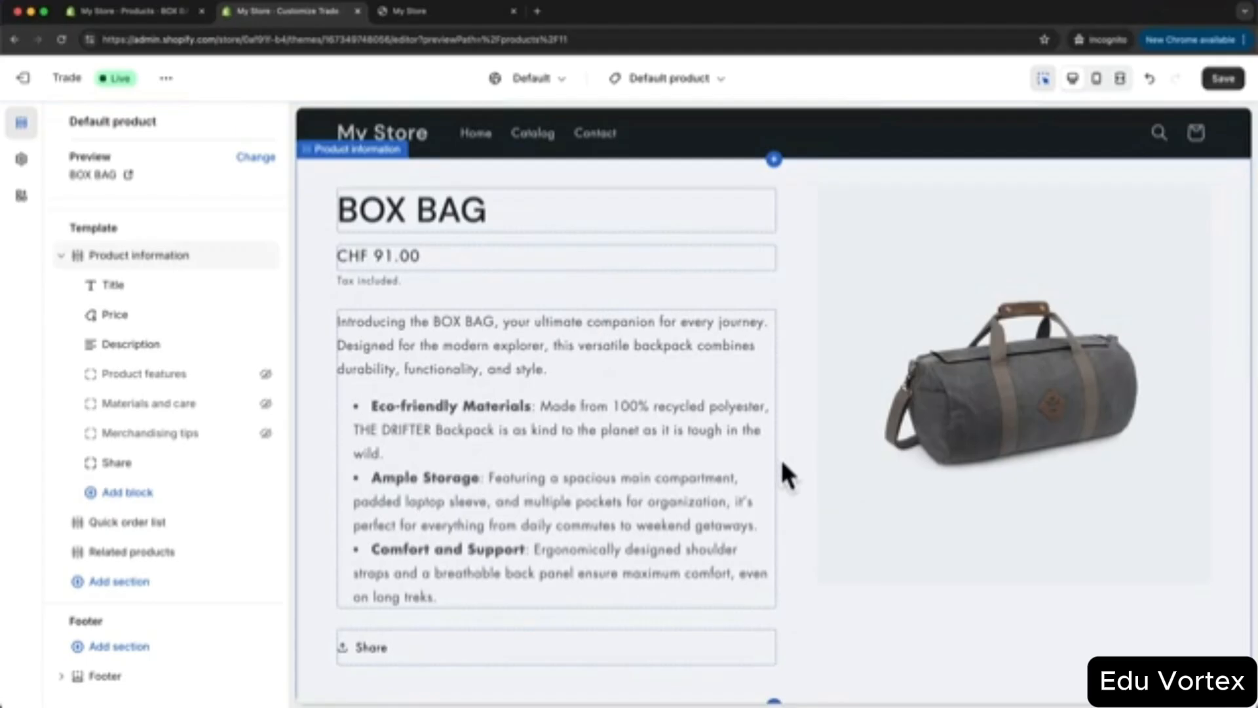
pyautogui.click(131, 582)
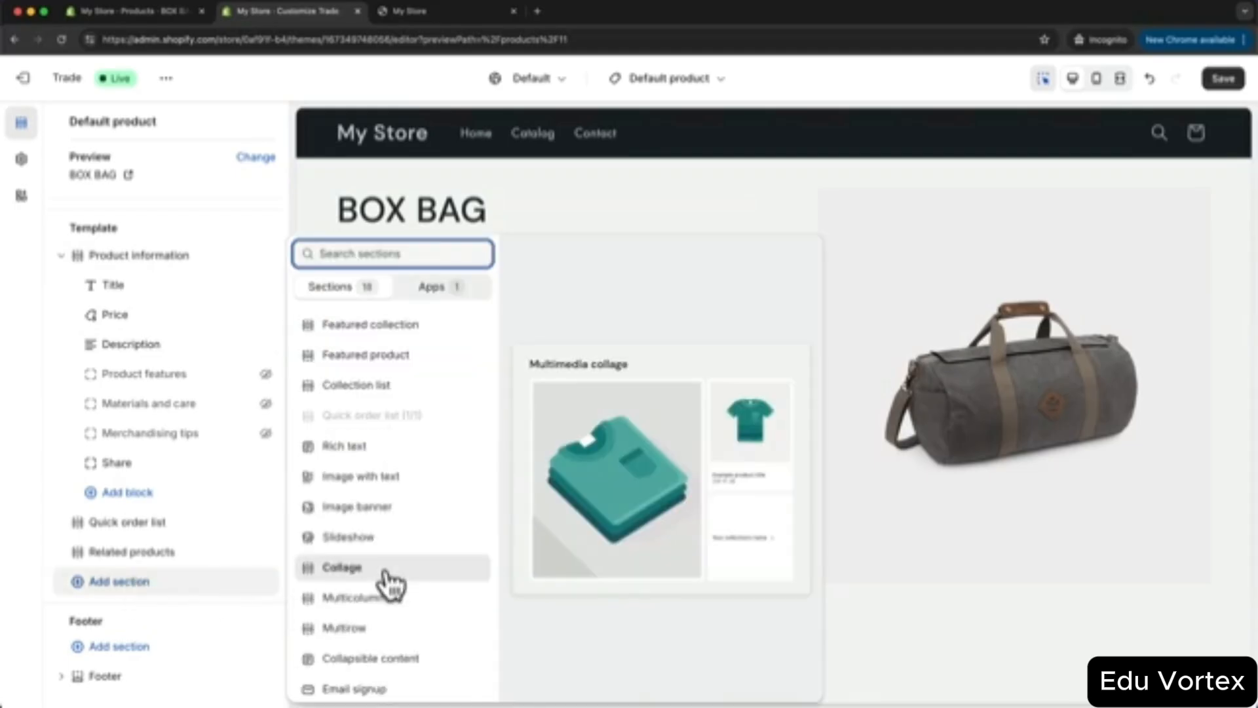
# - Try a Slideshow section on the Default product template and scroll through the preview
pyautogui.click(385, 538)
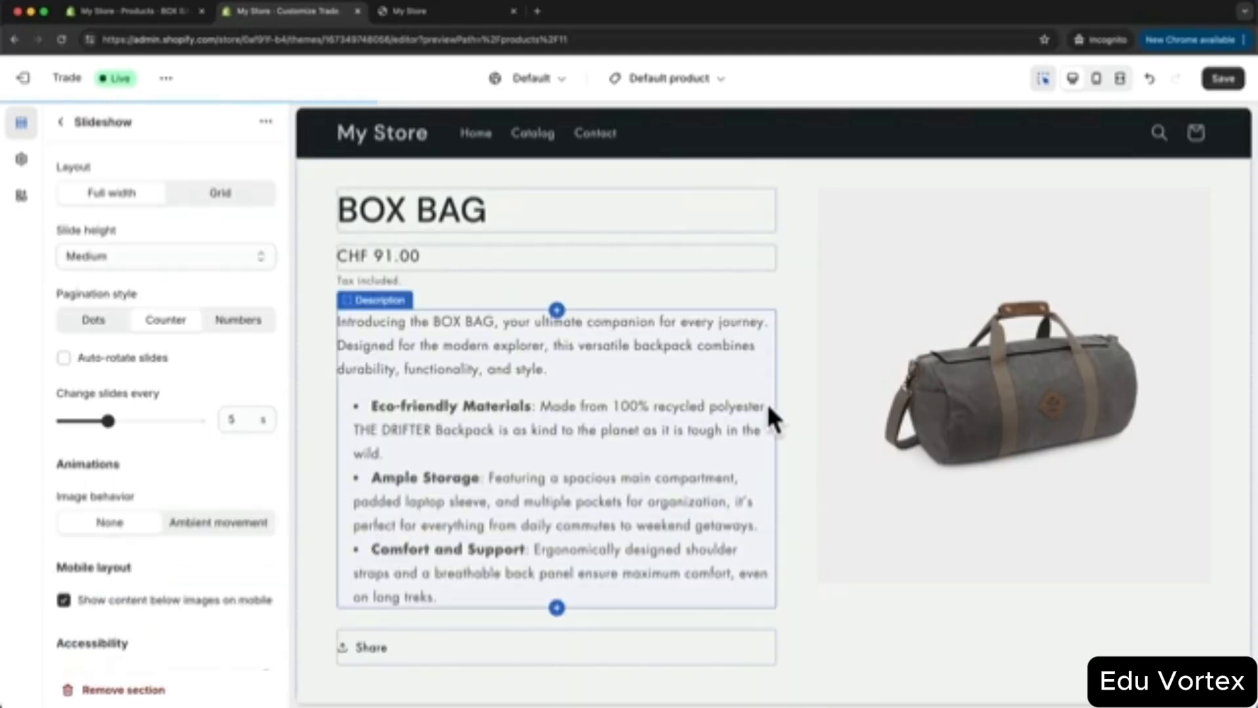
pyautogui.scroll(1, 727, 400)
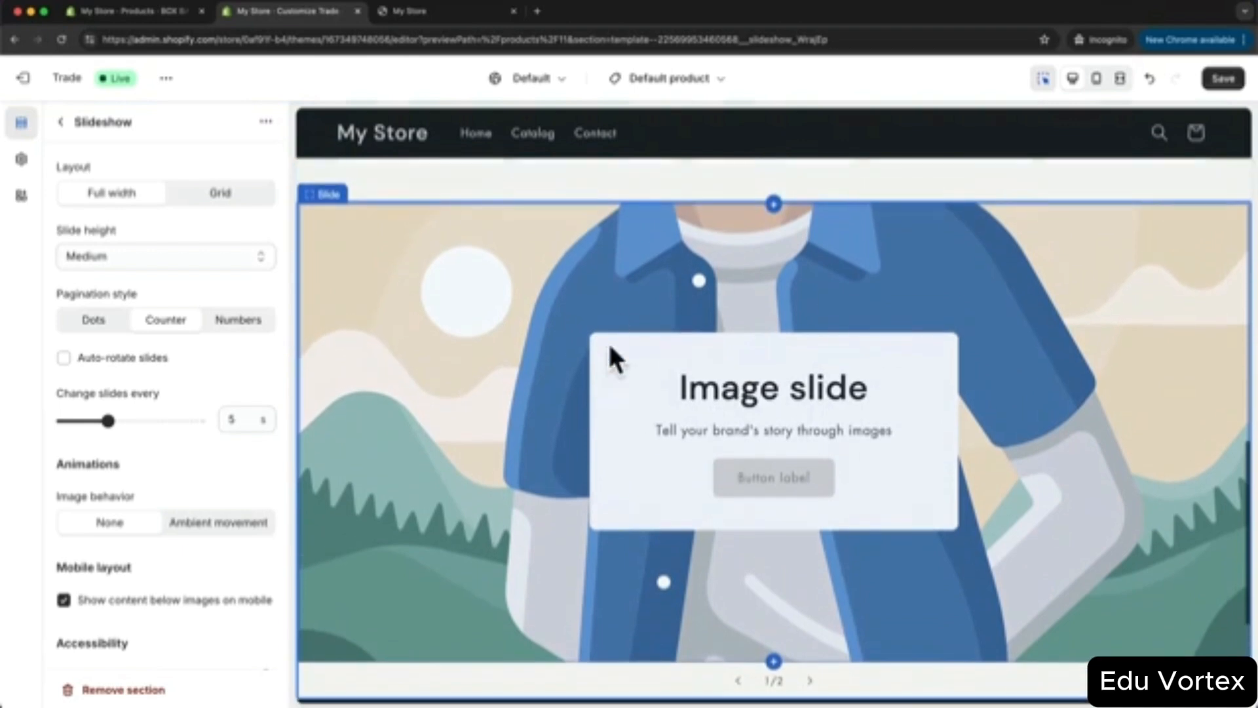
pyautogui.click(59, 124)
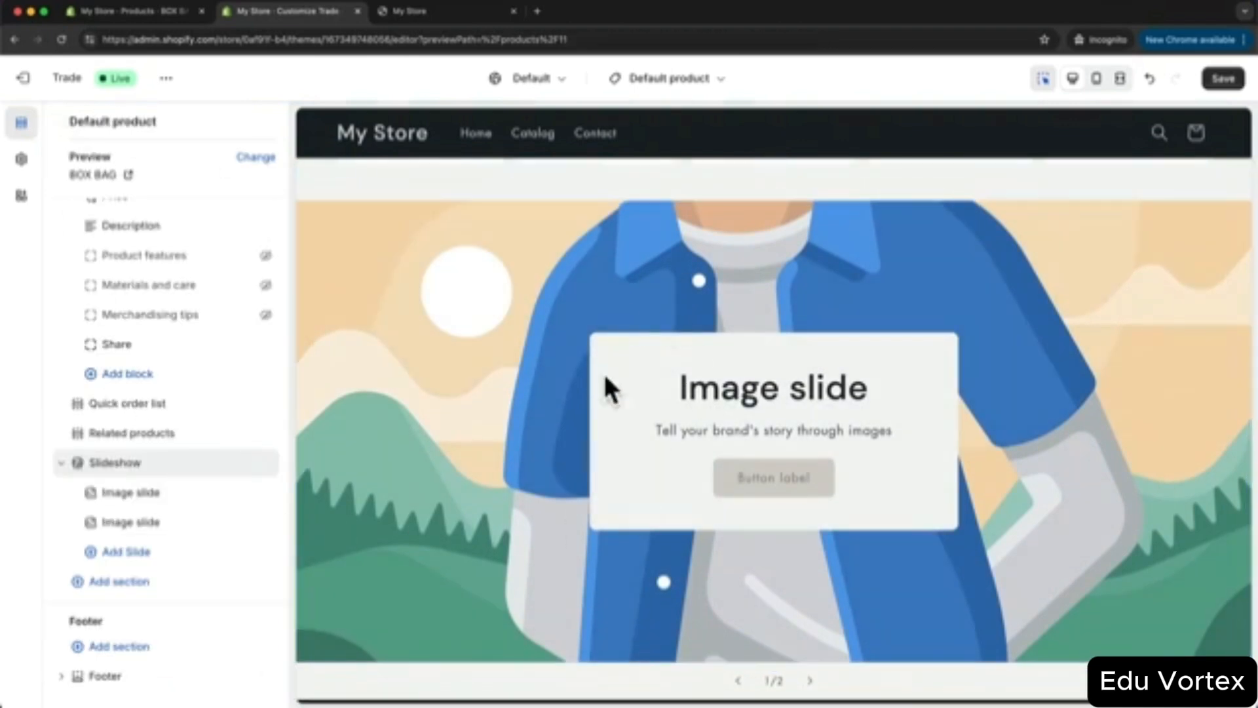
pyautogui.scroll(1, 619, 393)
pyautogui.scroll(5, 720, 479)
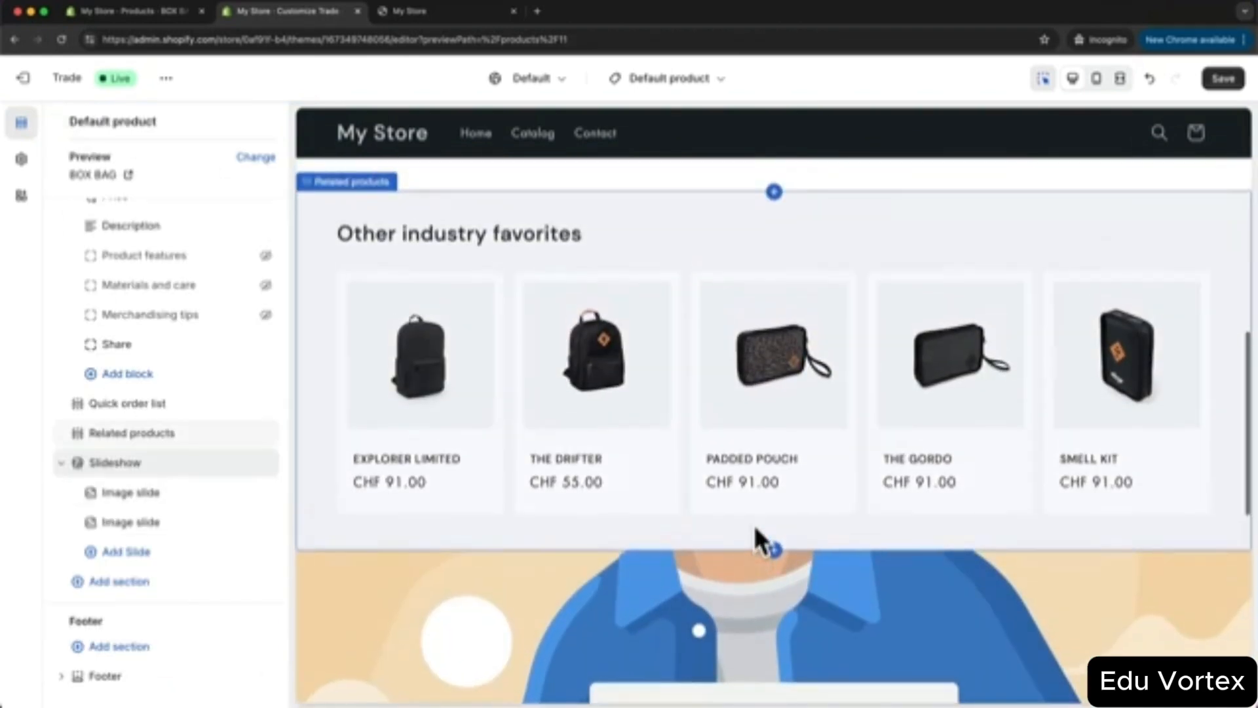
pyautogui.scroll(8, 760, 540)
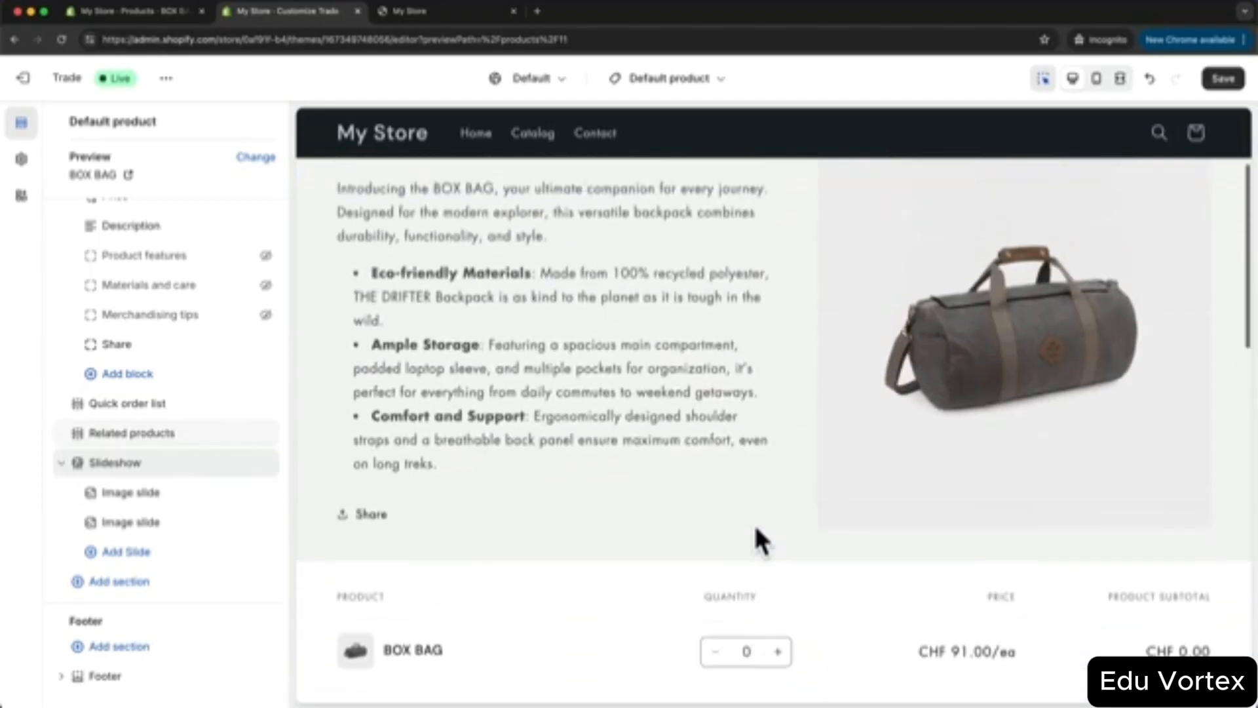
pyautogui.scroll(2, 758, 533)
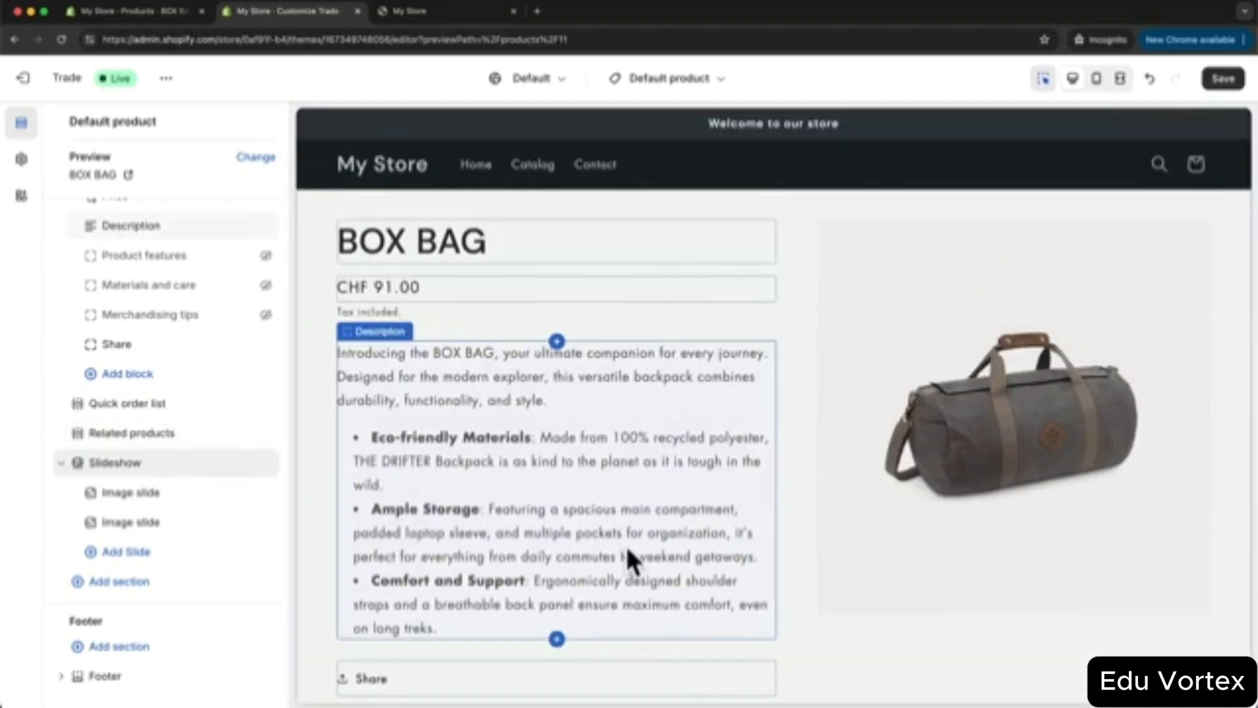
pyautogui.scroll(-1, 471, 445)
pyautogui.scroll(-1, 590, 459)
pyautogui.scroll(2, 753, 524)
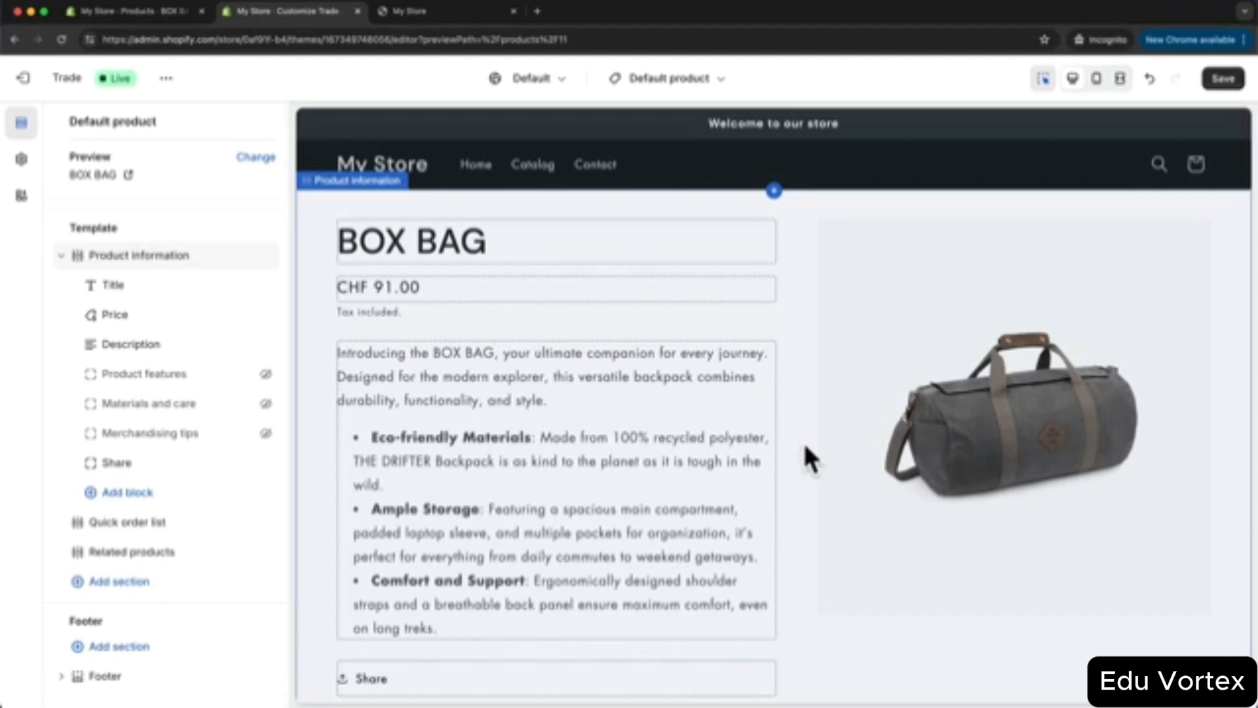
# - Create a product template named backpacks based on Default product
pyautogui.click(691, 88)
pyautogui.click(732, 175)
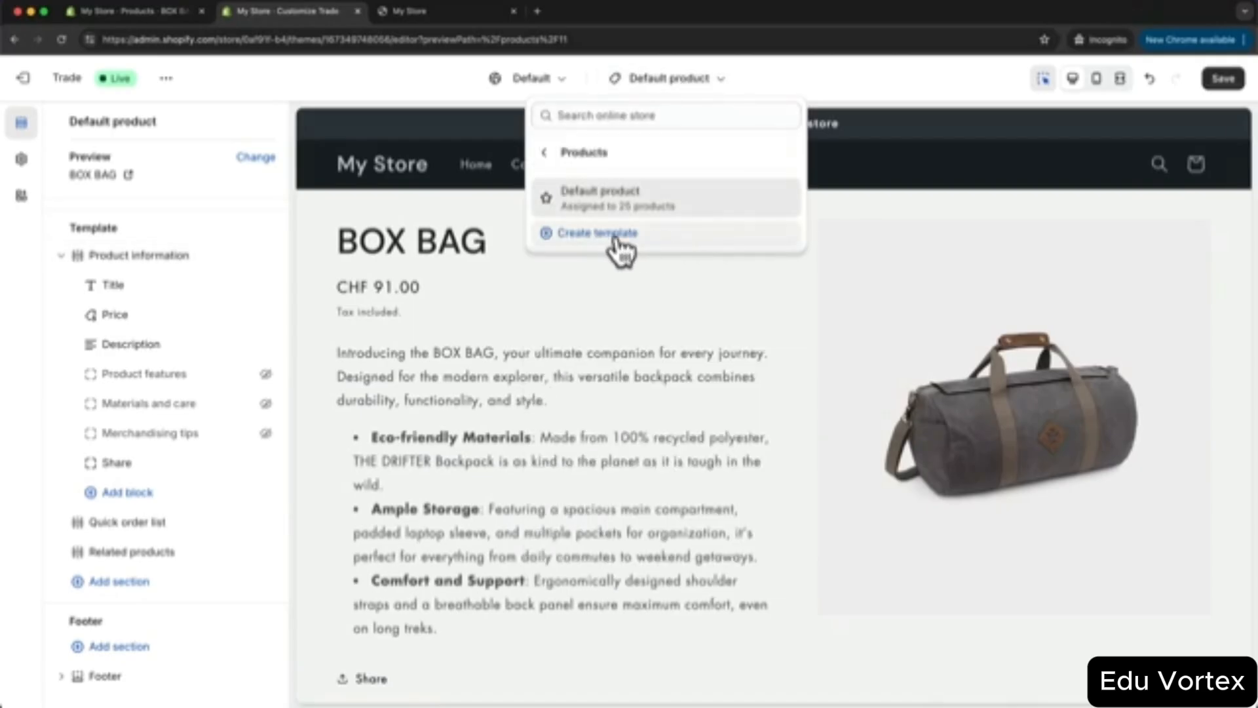
pyautogui.click(613, 250)
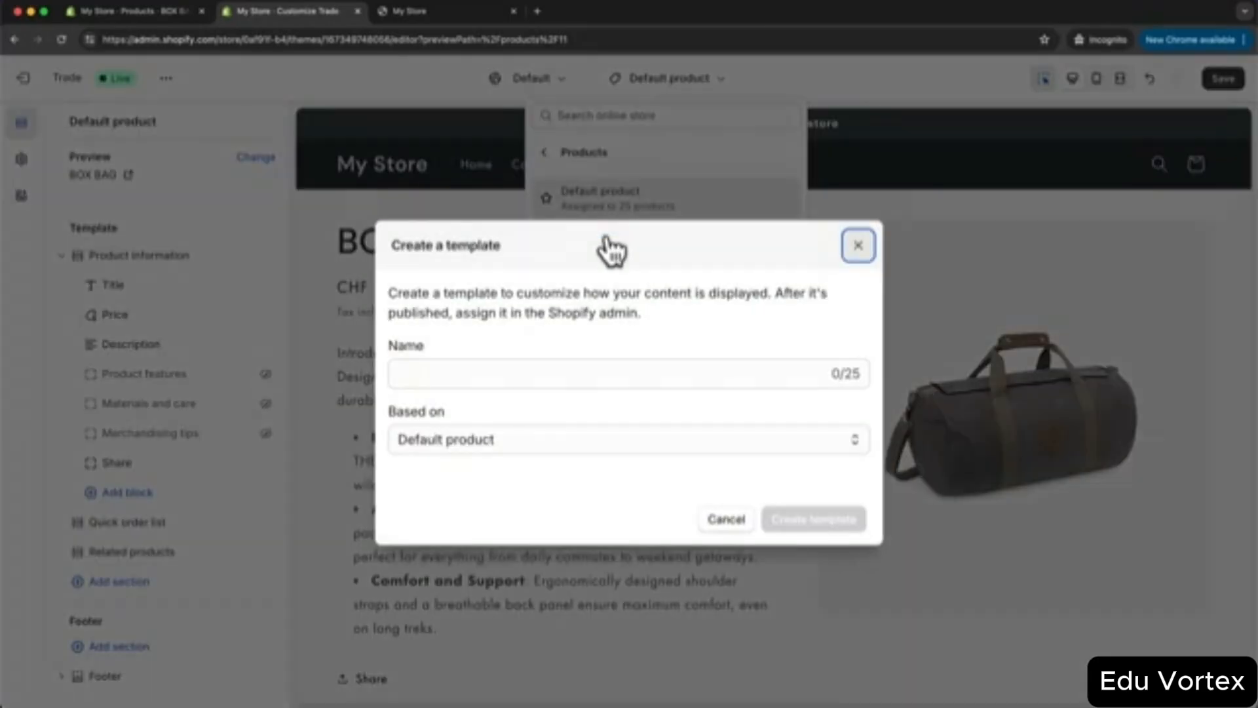
pyautogui.click(564, 379)
pyautogui.write('Backpacks')
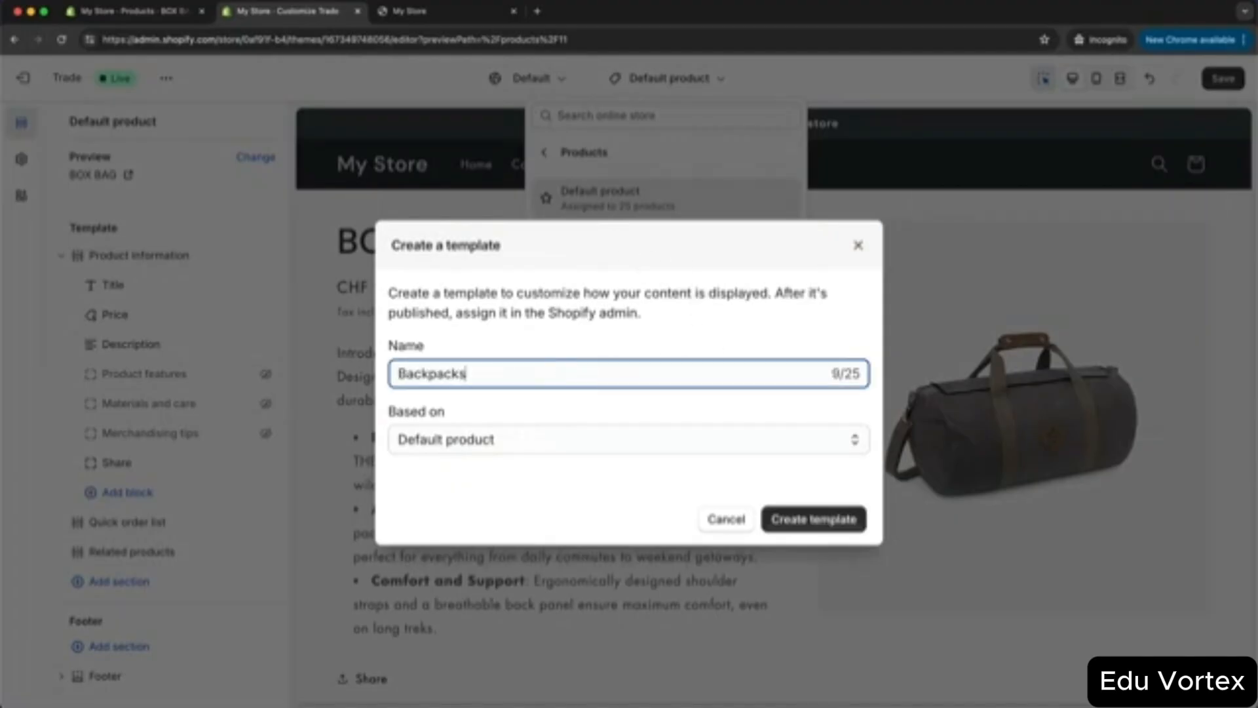
pyautogui.click(804, 519)
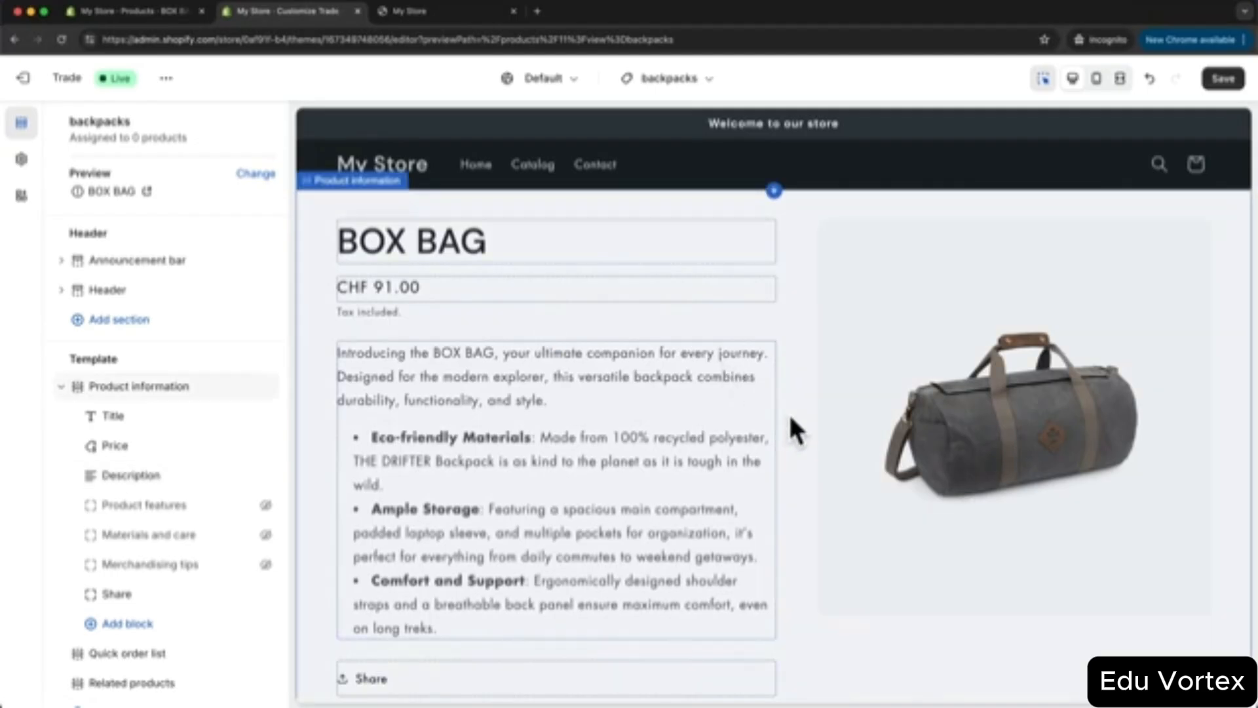
# - Add a Multicolumn section below the related products and save the backpacks template
pyautogui.scroll(-1, 791, 429)
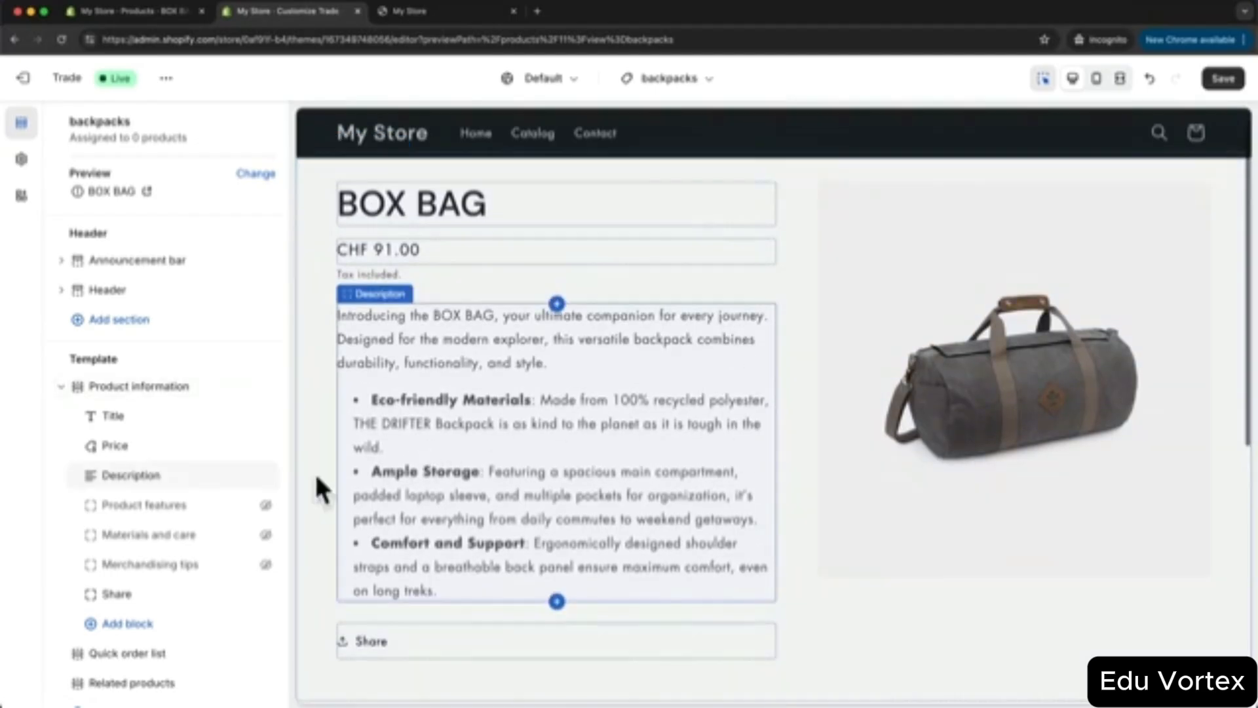
pyautogui.scroll(-3, 159, 582)
pyautogui.scroll(-1, 620, 583)
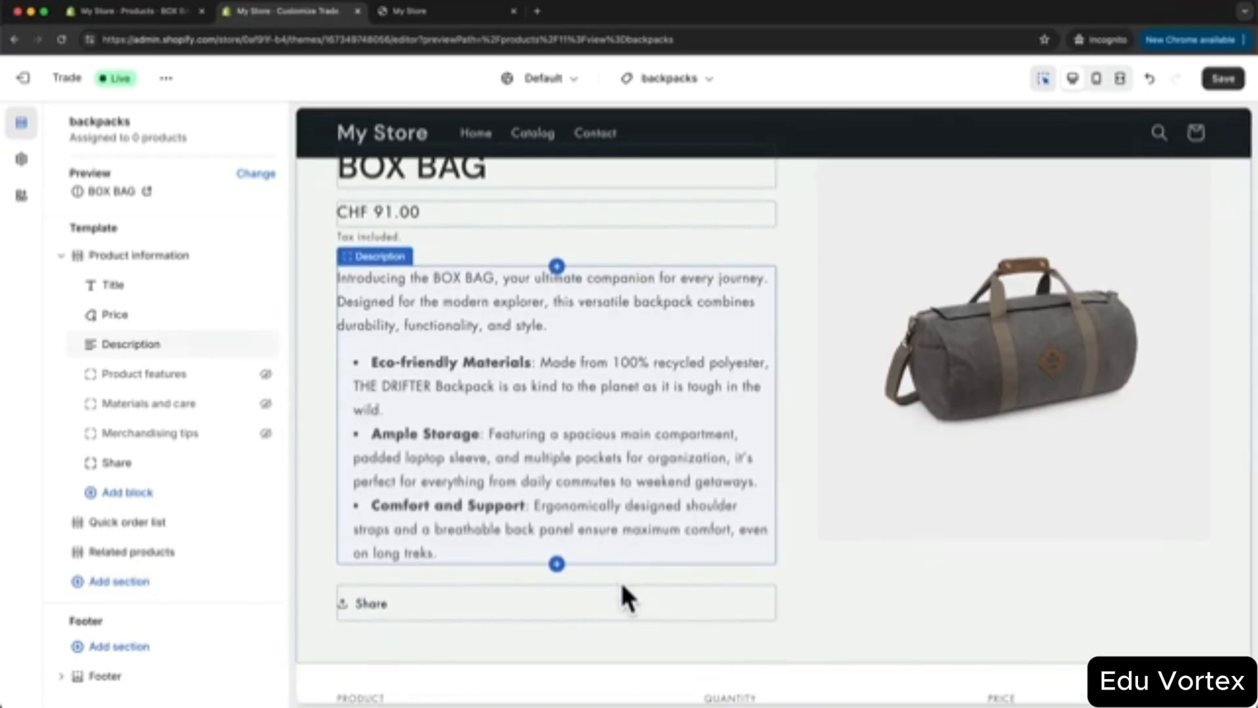
pyautogui.scroll(-5, 619, 578)
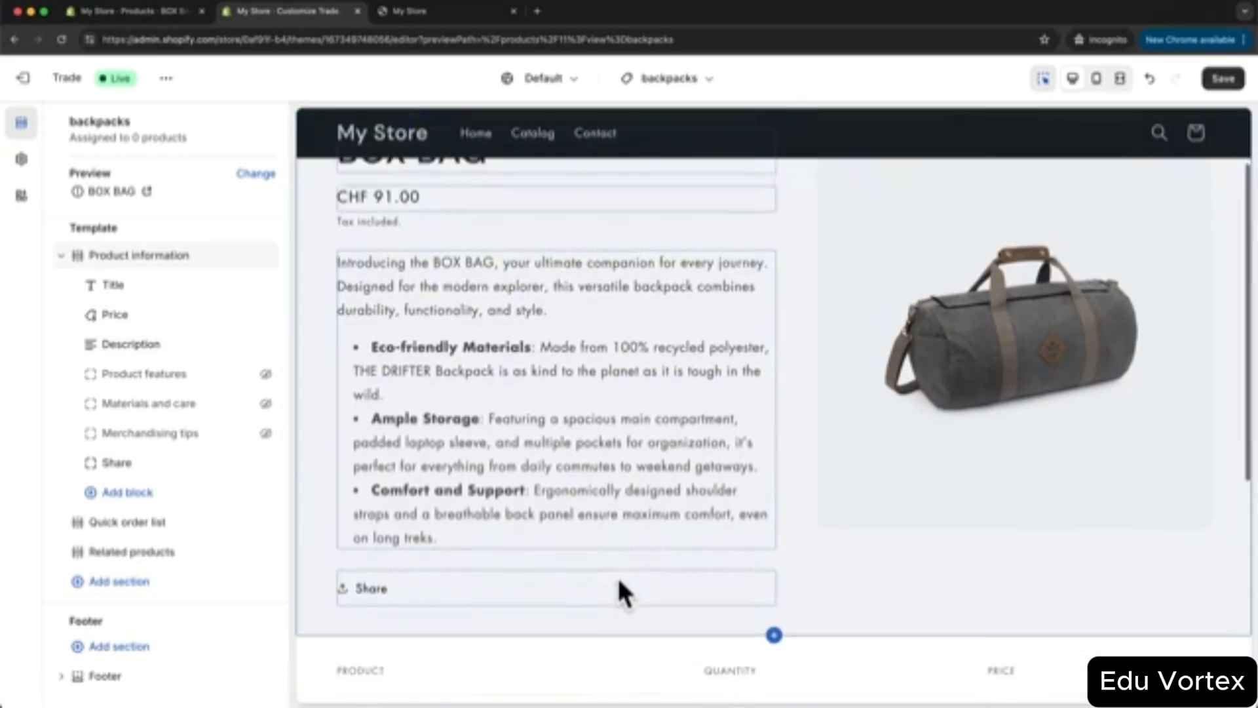
pyautogui.scroll(-5, 620, 574)
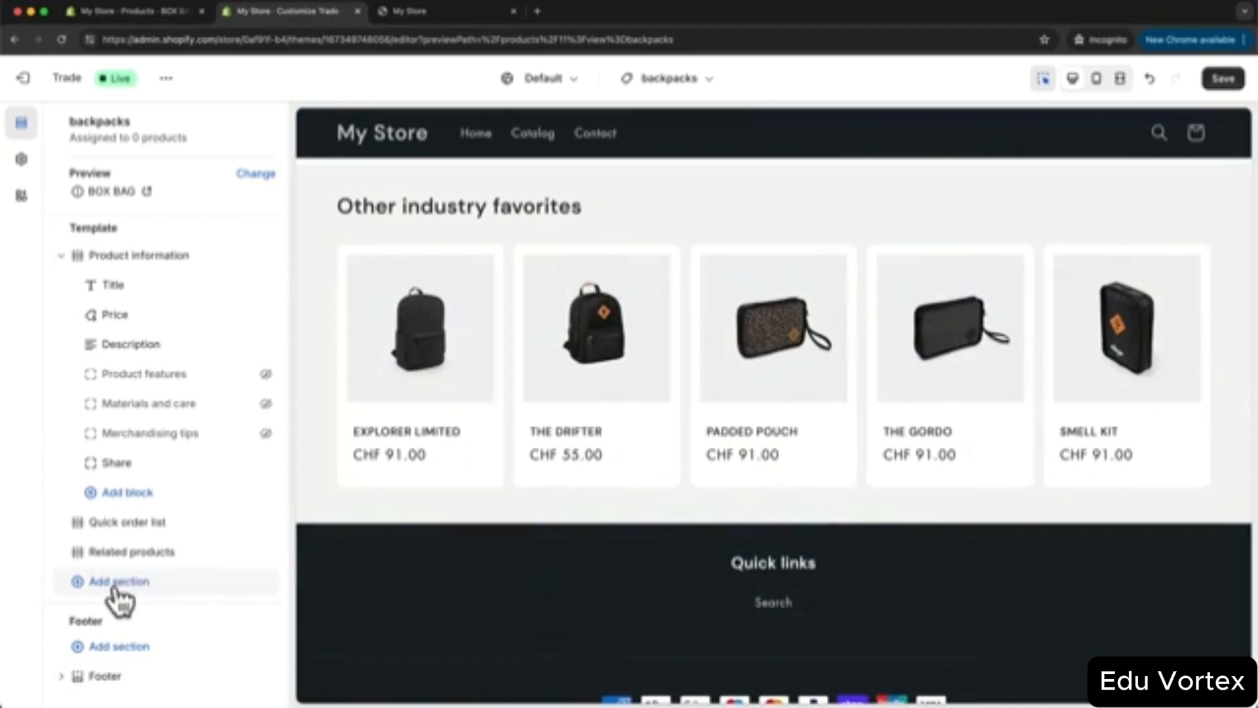
pyautogui.click(125, 581)
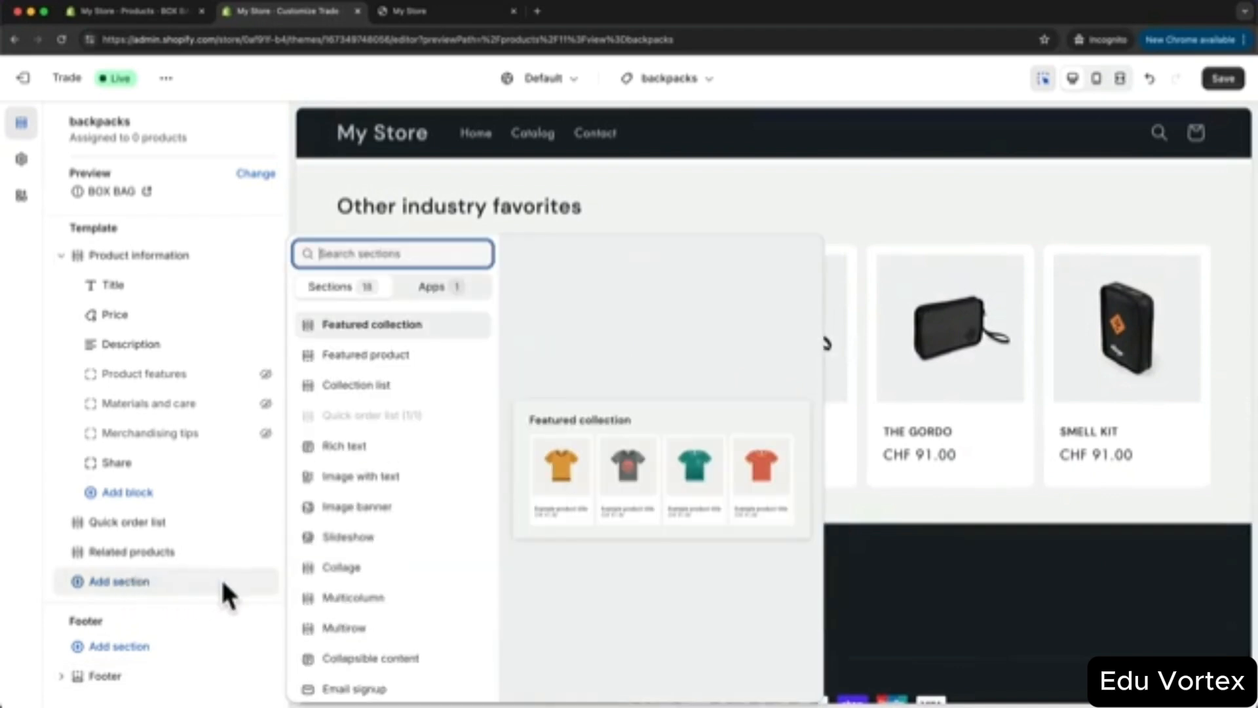
pyautogui.click(347, 598)
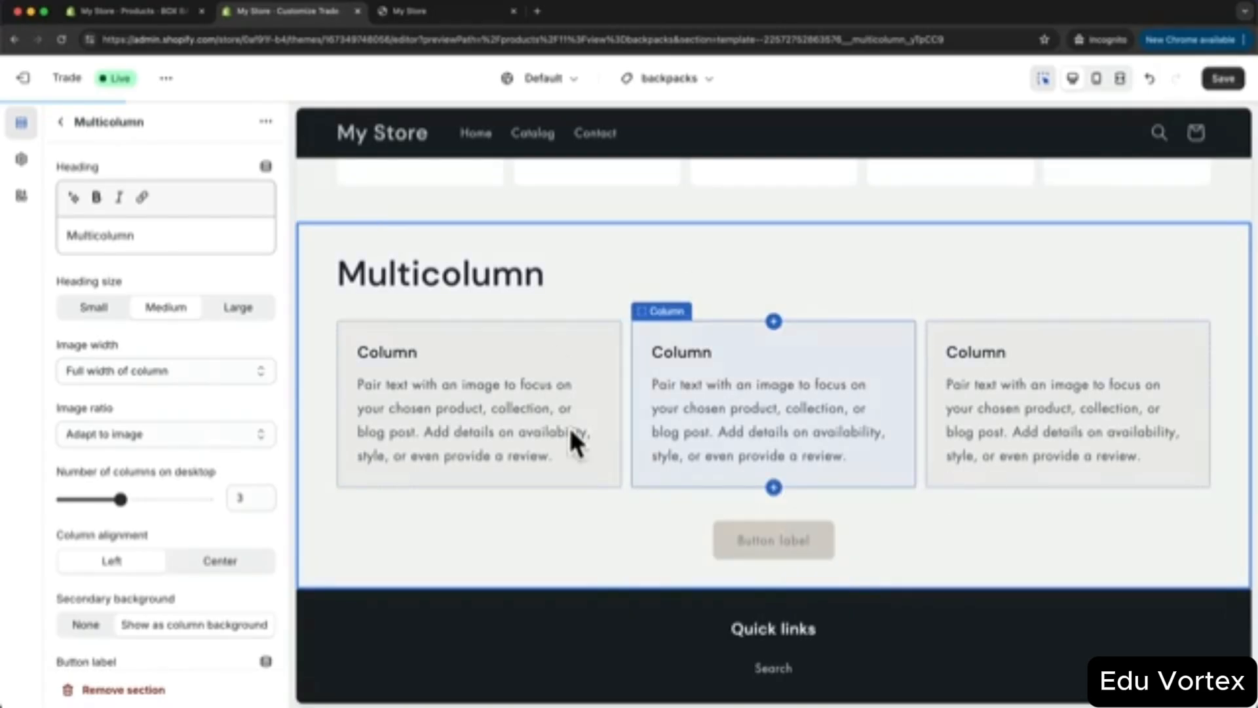
pyautogui.click(1222, 83)
# - Review the saved template, then return to the BOX BAG product page in admin
pyautogui.scroll(-2, 514, 355)
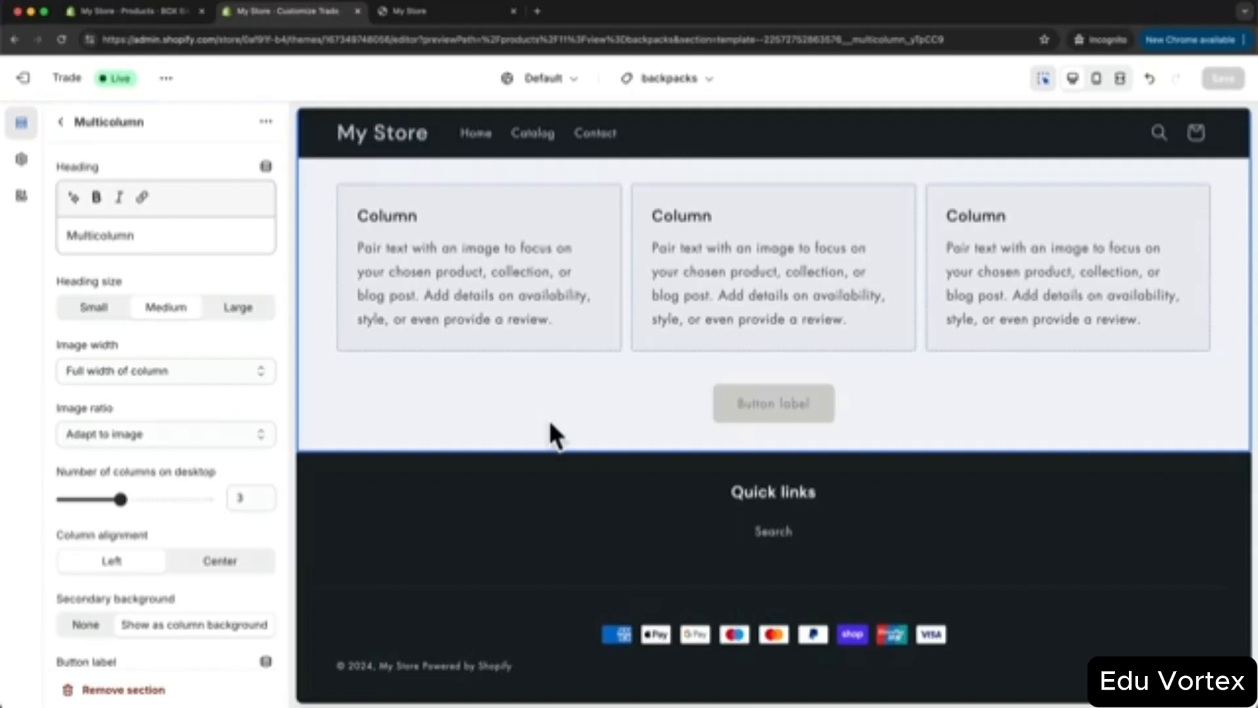
pyautogui.scroll(5, 550, 424)
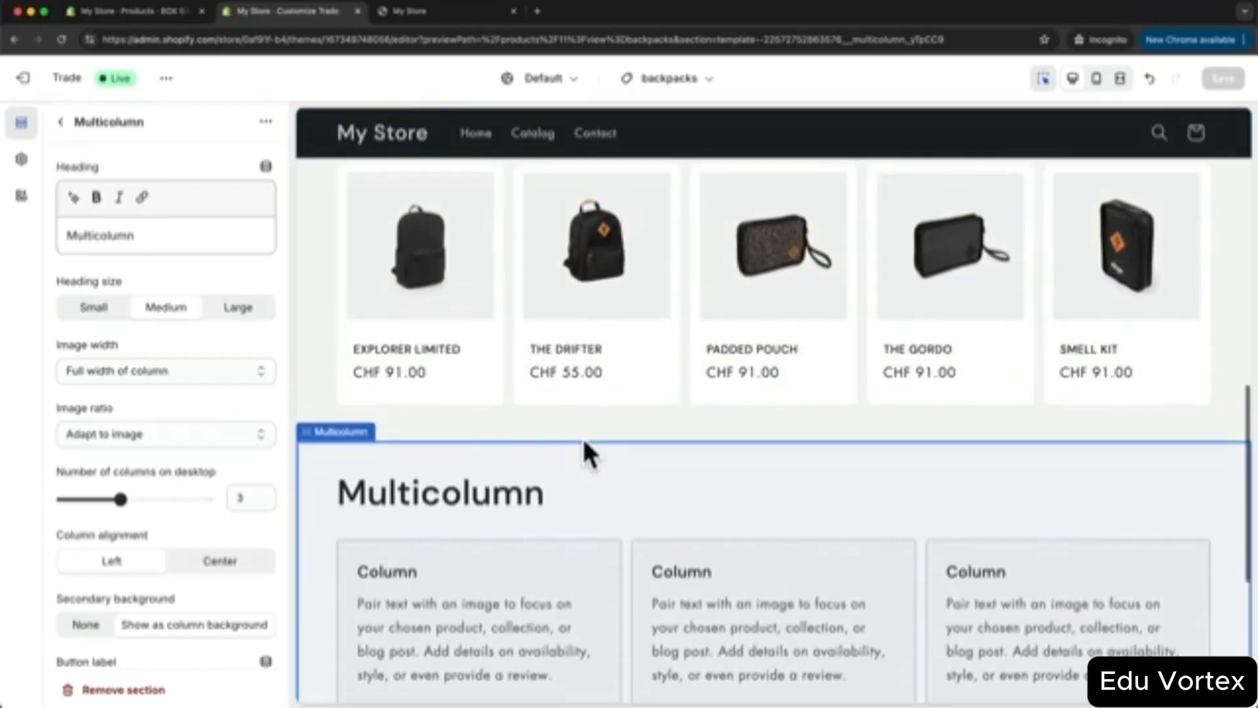
pyautogui.scroll(-3, 651, 247)
pyautogui.scroll(2, 647, 302)
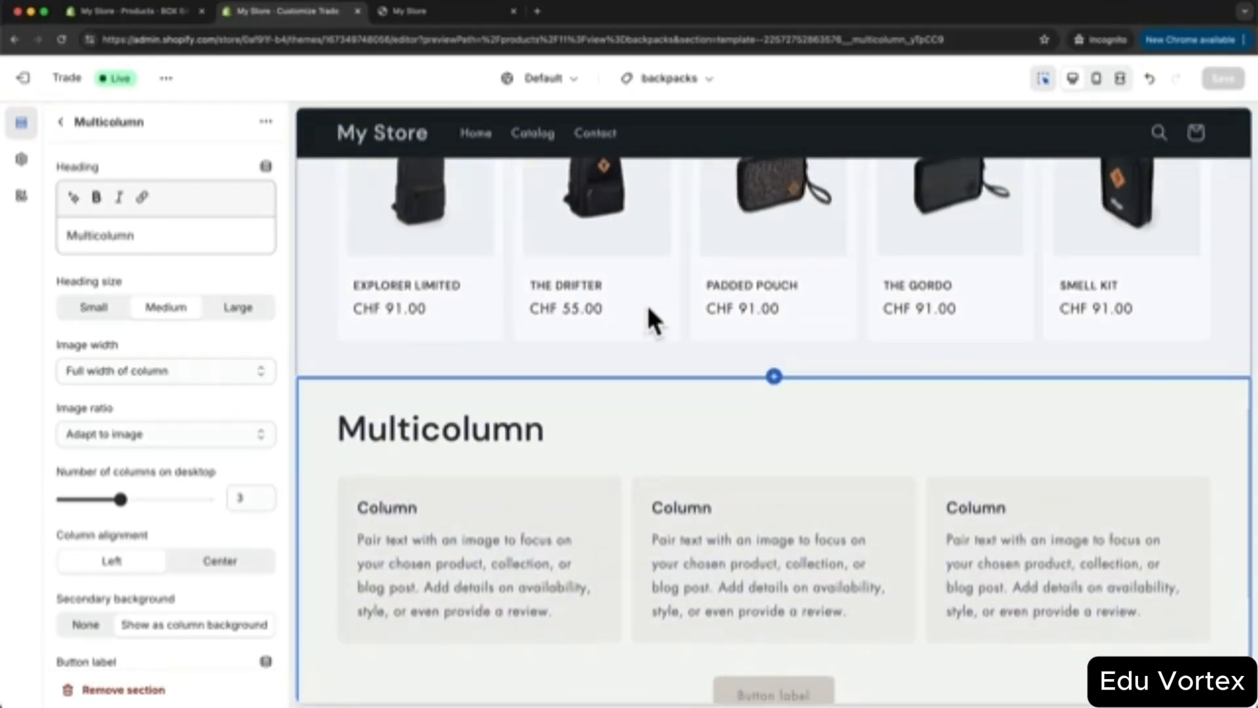
pyautogui.click(140, 13)
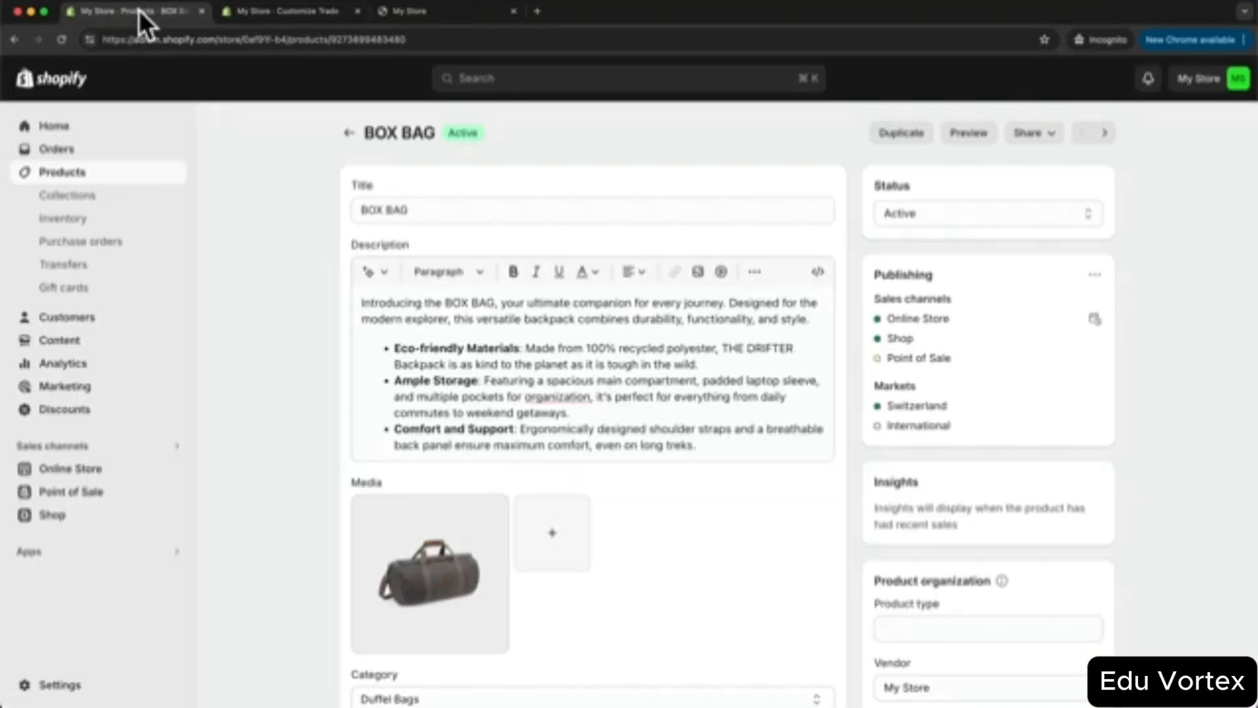
# - Set ROLLTOP LIMITED's theme template to backpacks and save the product
pyautogui.click(63, 172)
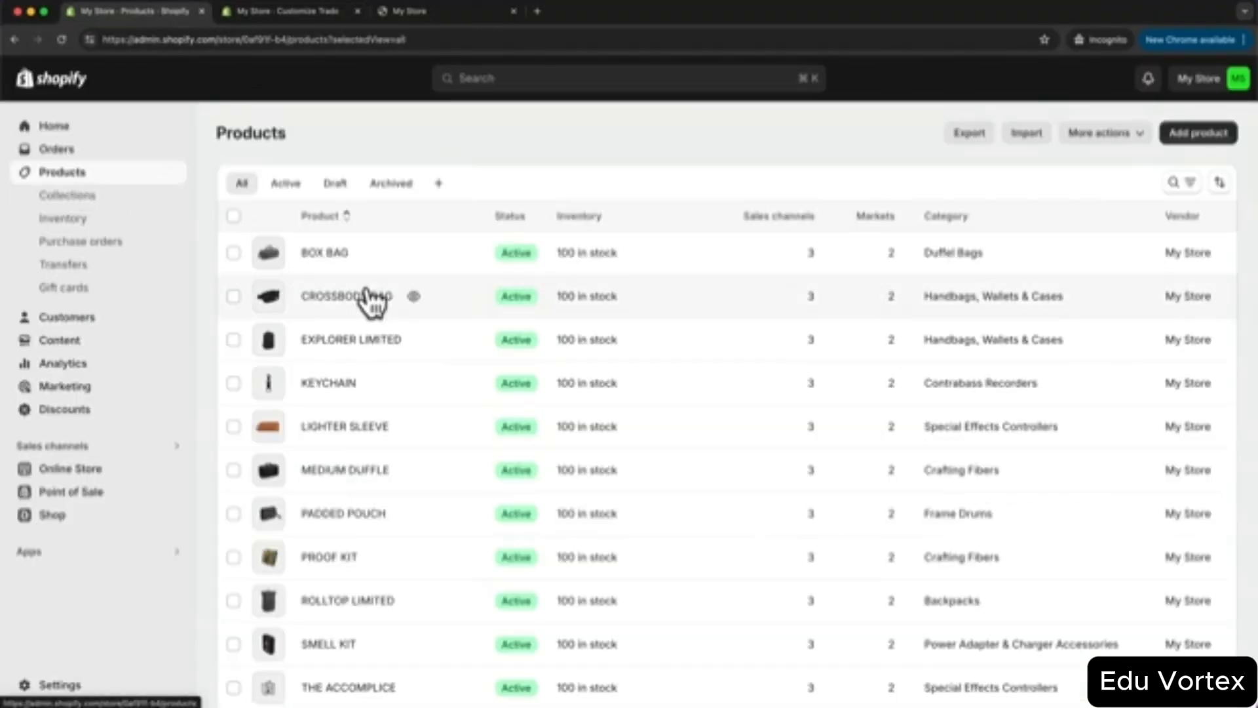
pyautogui.scroll(-2, 413, 497)
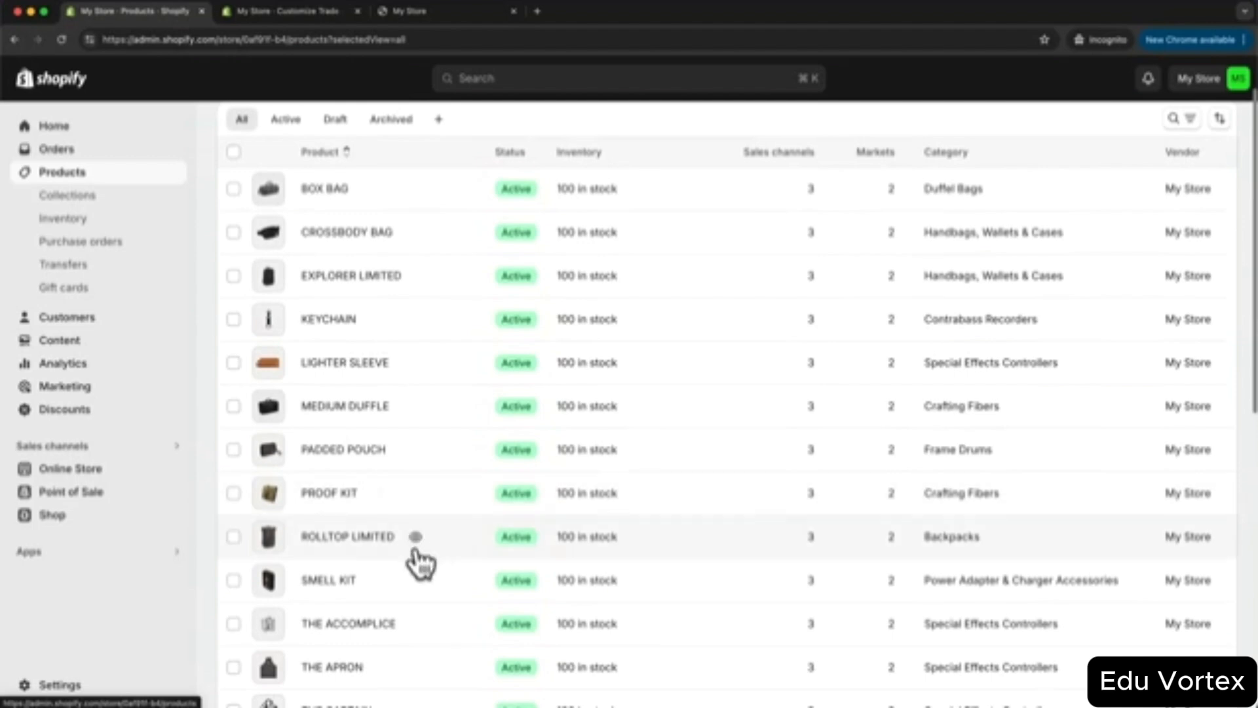
pyautogui.click(342, 536)
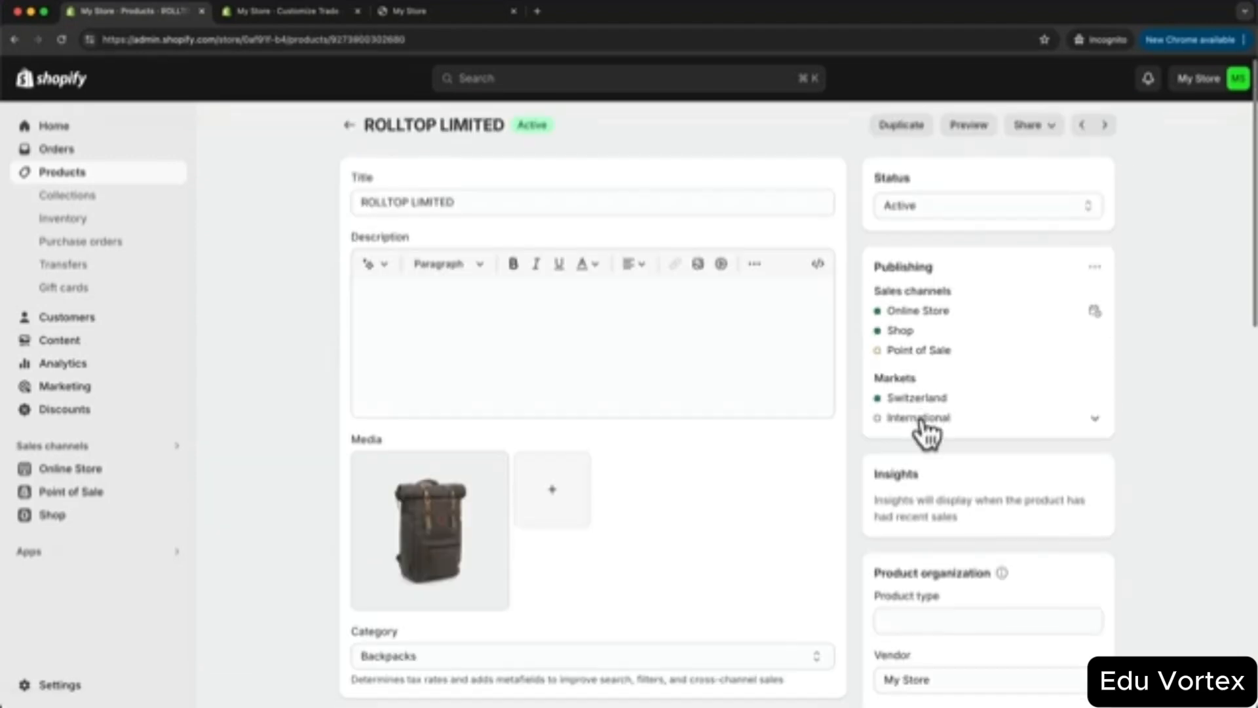
pyautogui.scroll(-6, 904, 410)
pyautogui.scroll(-1, 895, 399)
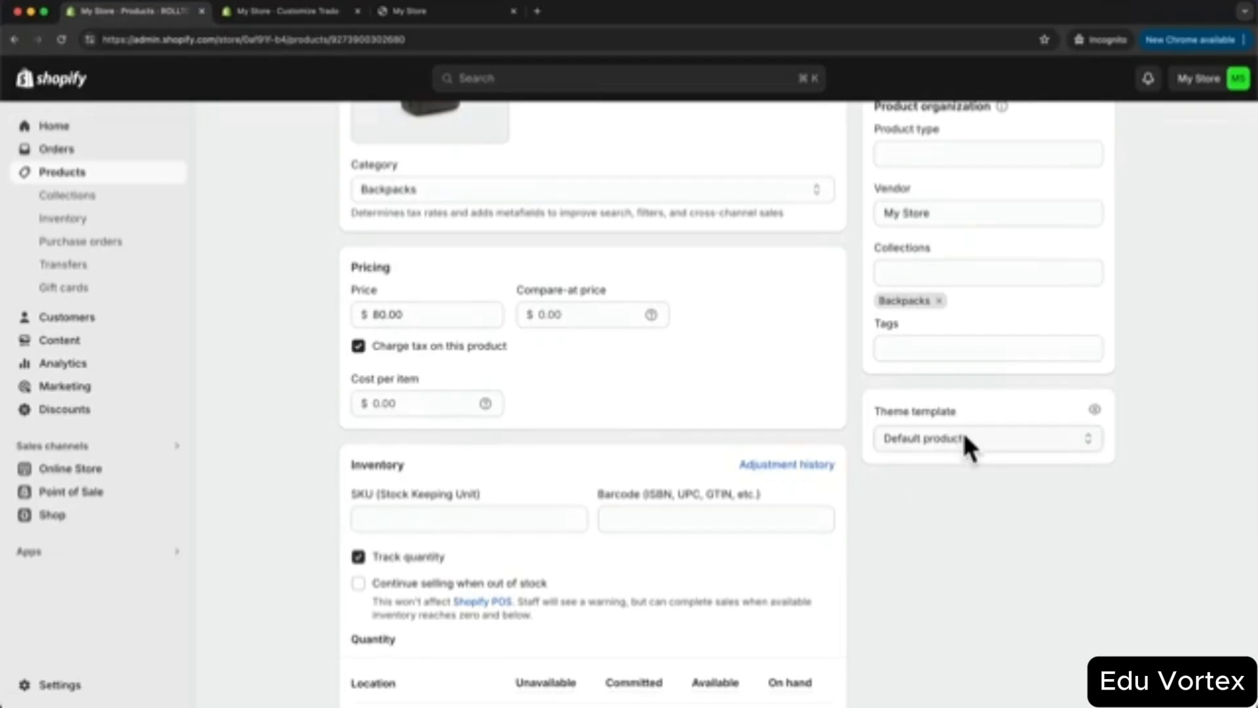
pyautogui.click(904, 438)
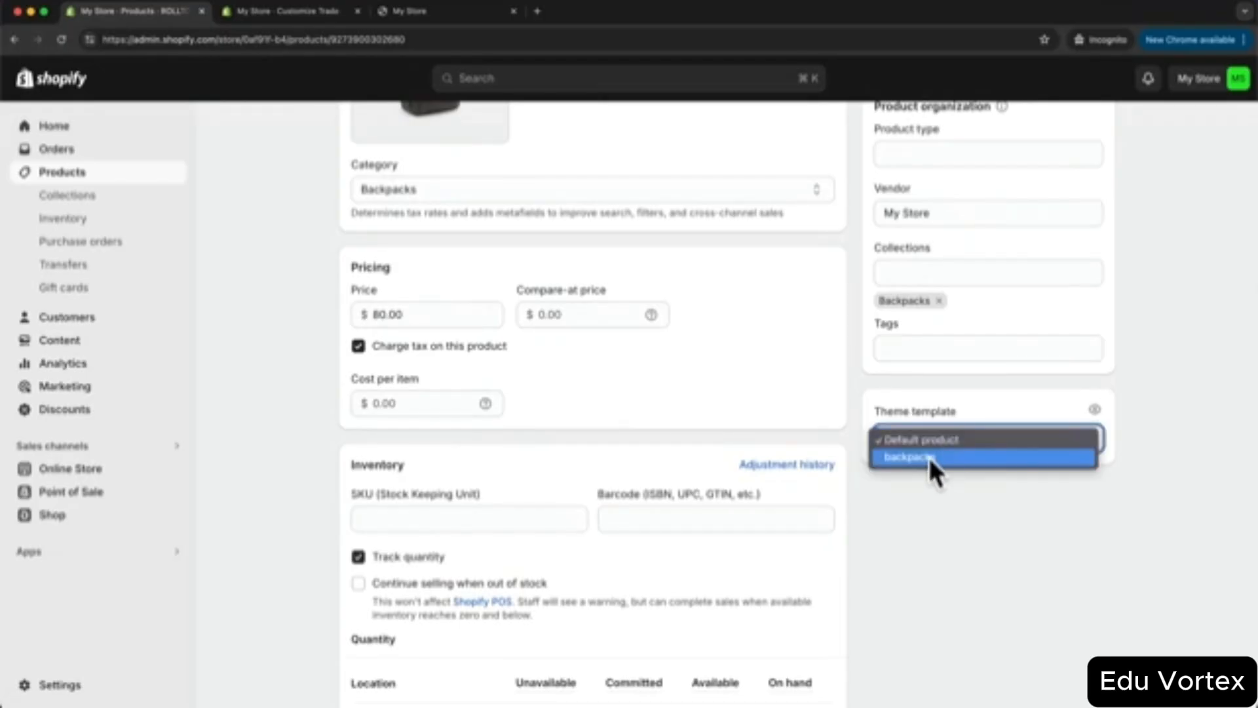
pyautogui.click(927, 456)
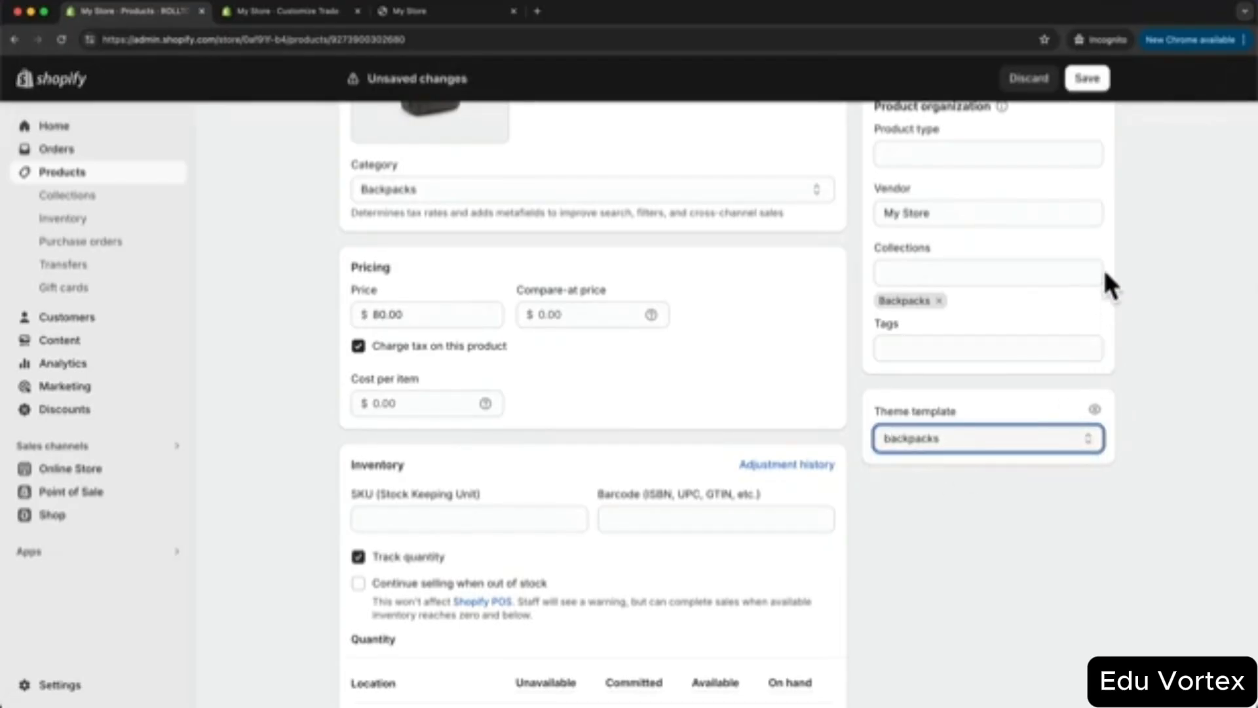
pyautogui.click(1089, 87)
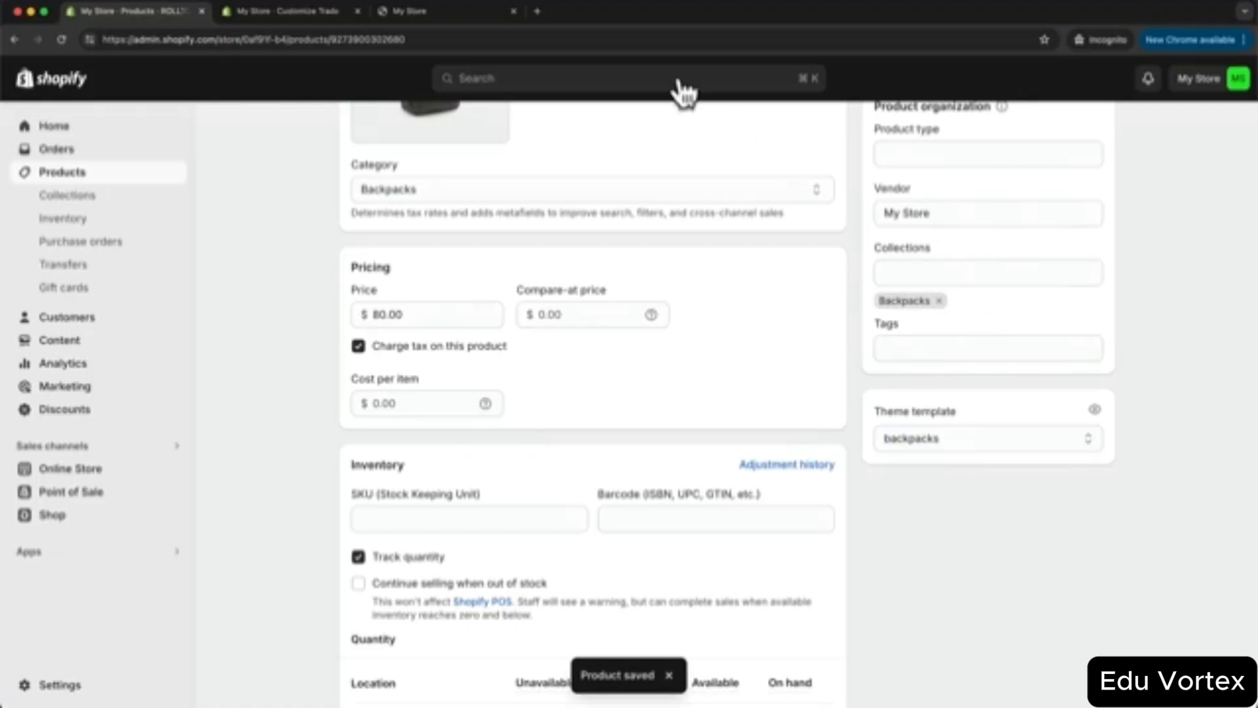
# - On the live storefront, open ROLLTOP LIMITED from the Backpacks collection and check its Multicolumn section
pyautogui.click(467, 13)
pyautogui.scroll(5, 431, 351)
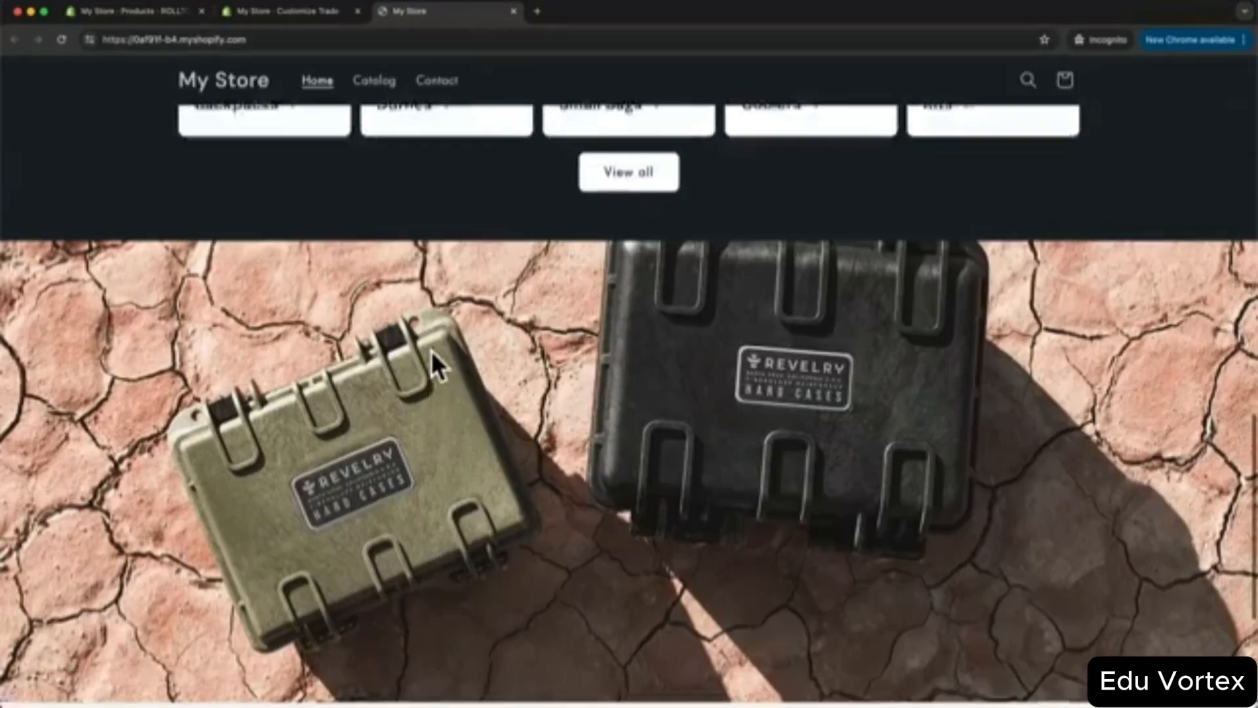
pyautogui.scroll(3, 431, 341)
pyautogui.scroll(-1, 374, 367)
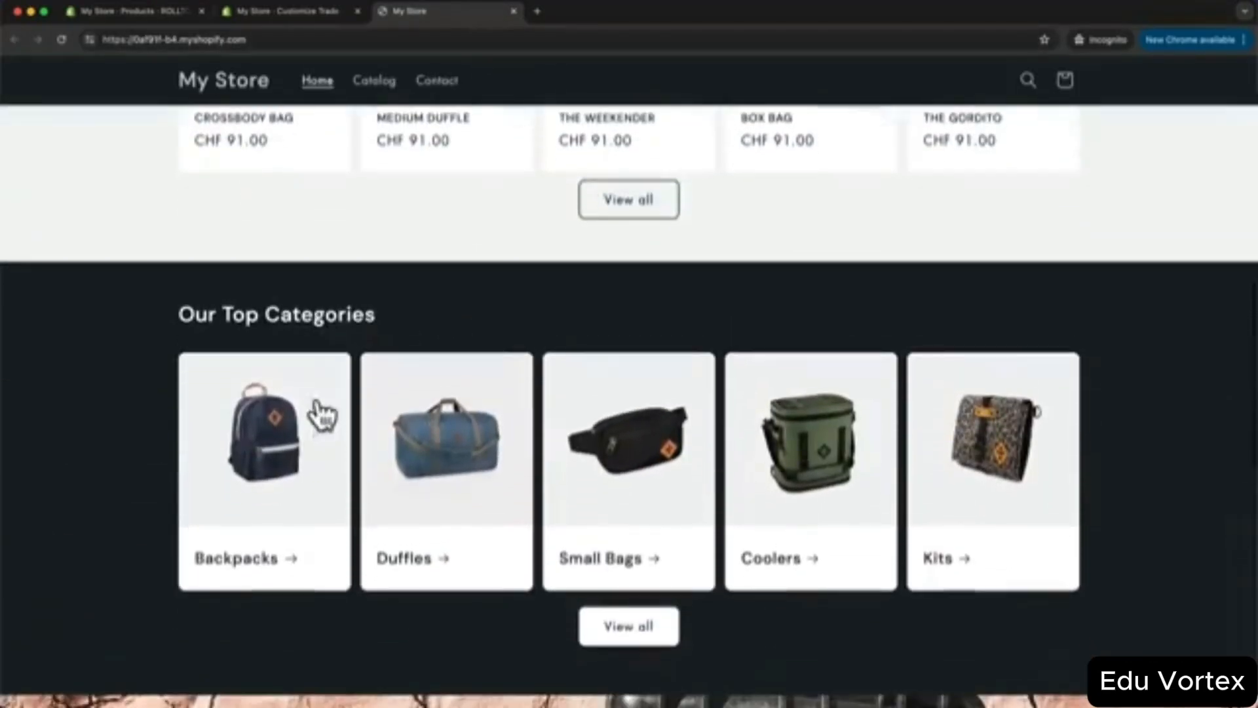
pyautogui.click(261, 435)
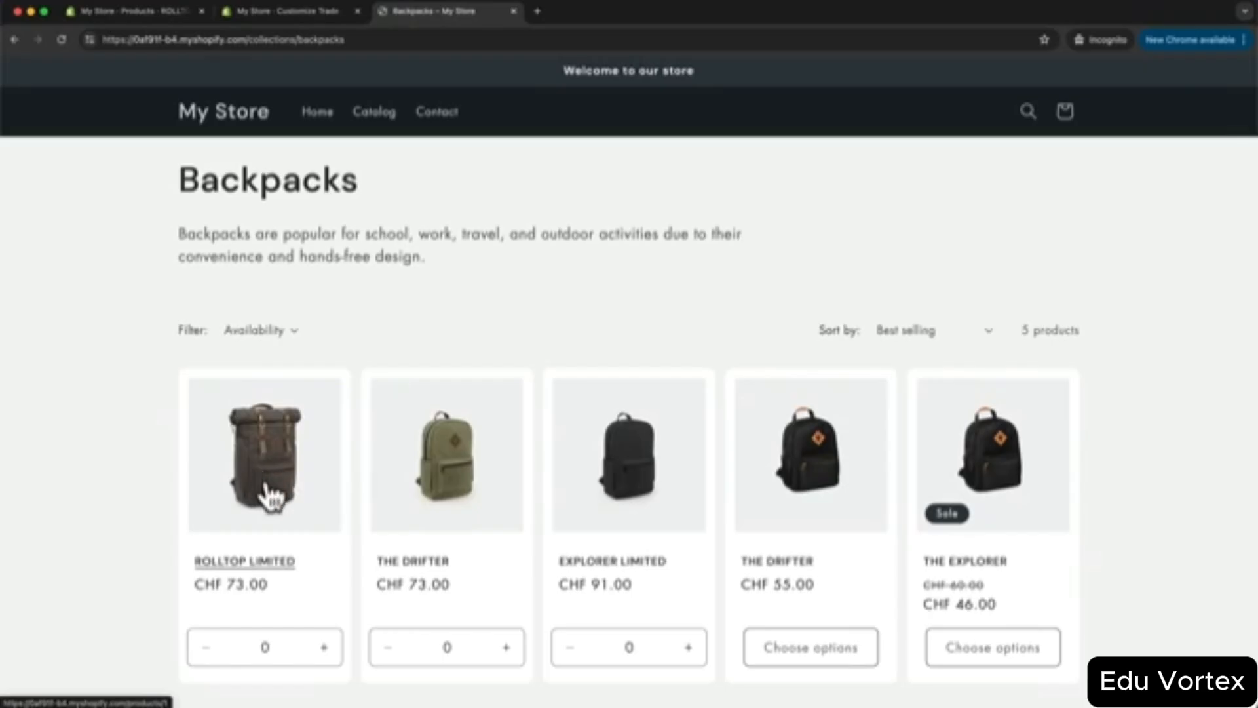
pyautogui.click(264, 468)
pyautogui.scroll(-4, 373, 449)
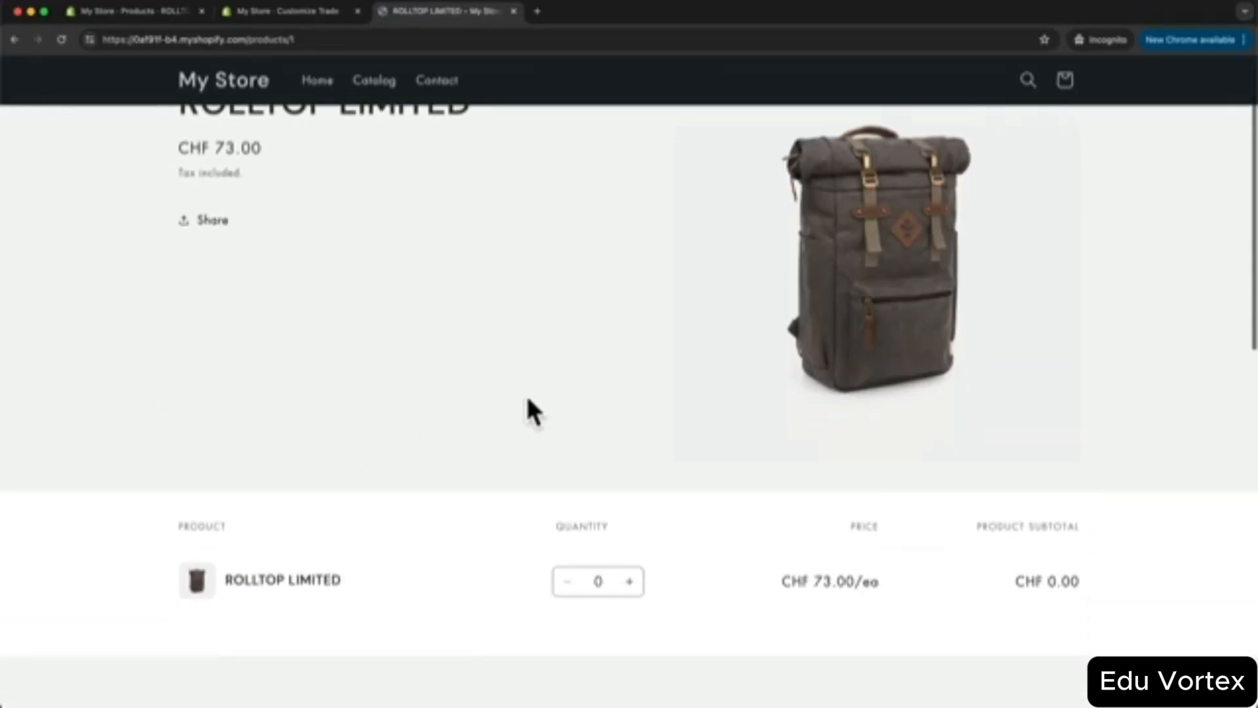
pyautogui.scroll(-10, 576, 340)
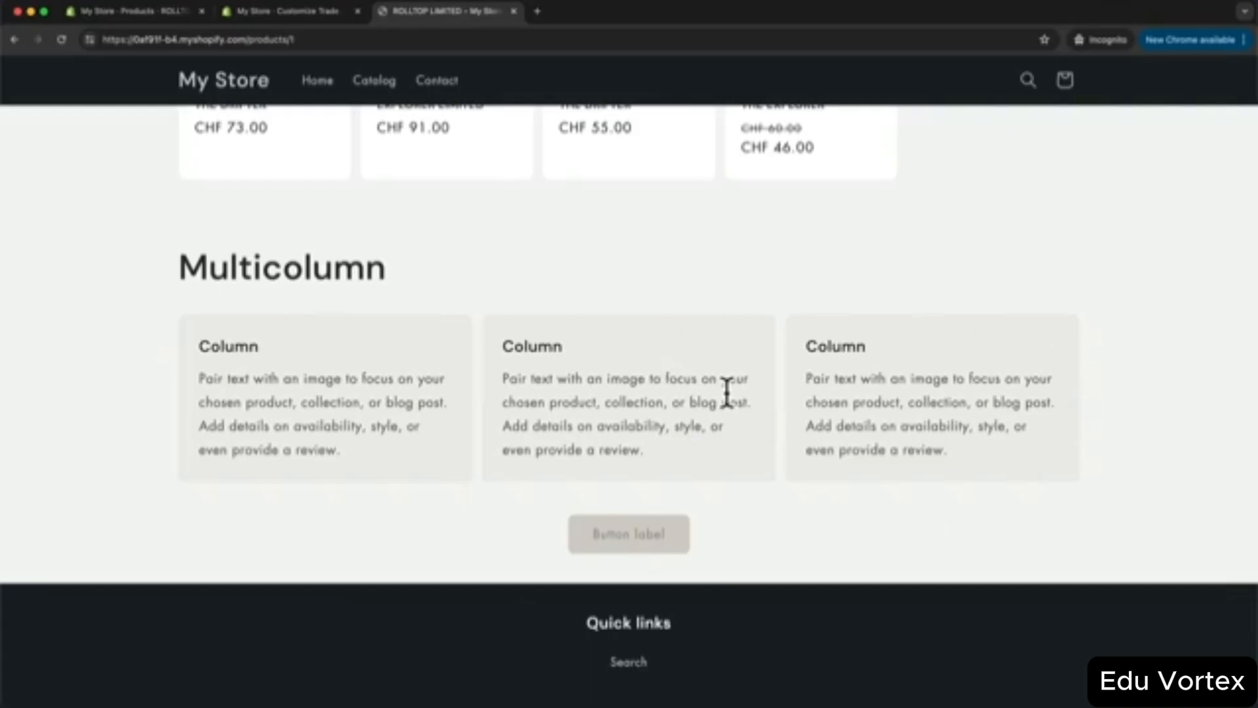
pyautogui.scroll(1, 741, 308)
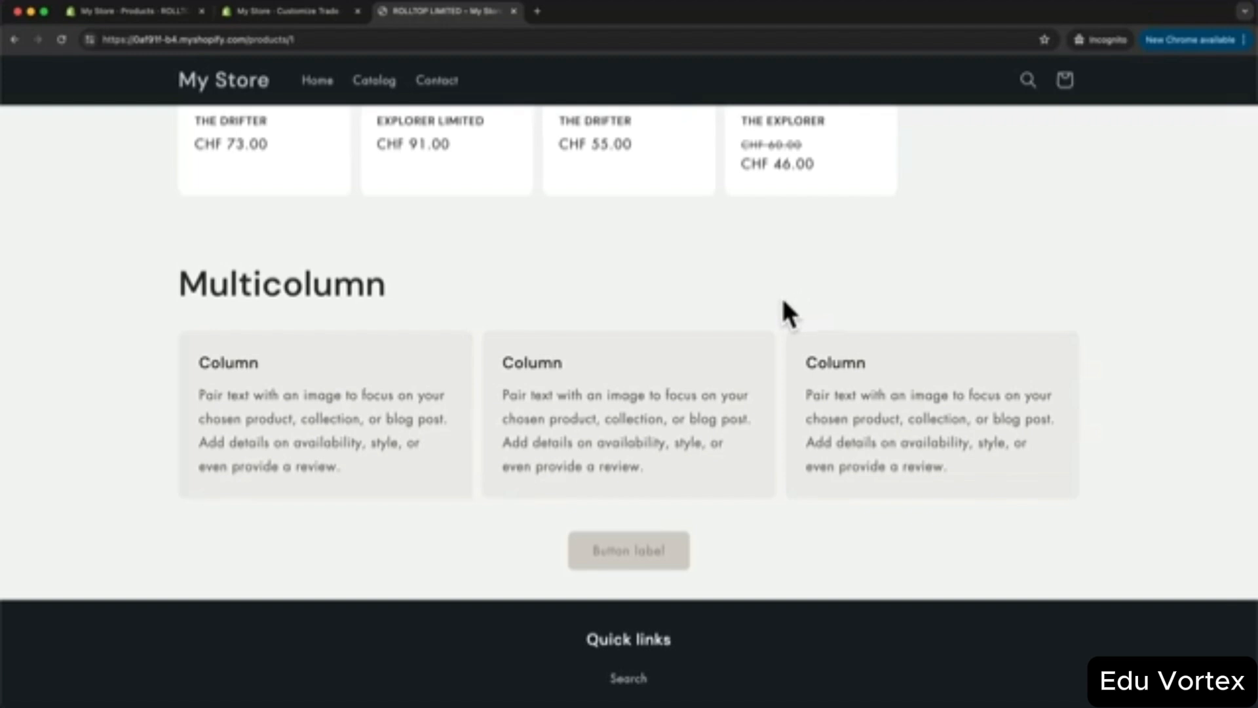
# - Back in the theme editor, load the Default product template, previewing THE WEEKENDER
pyautogui.click(301, 16)
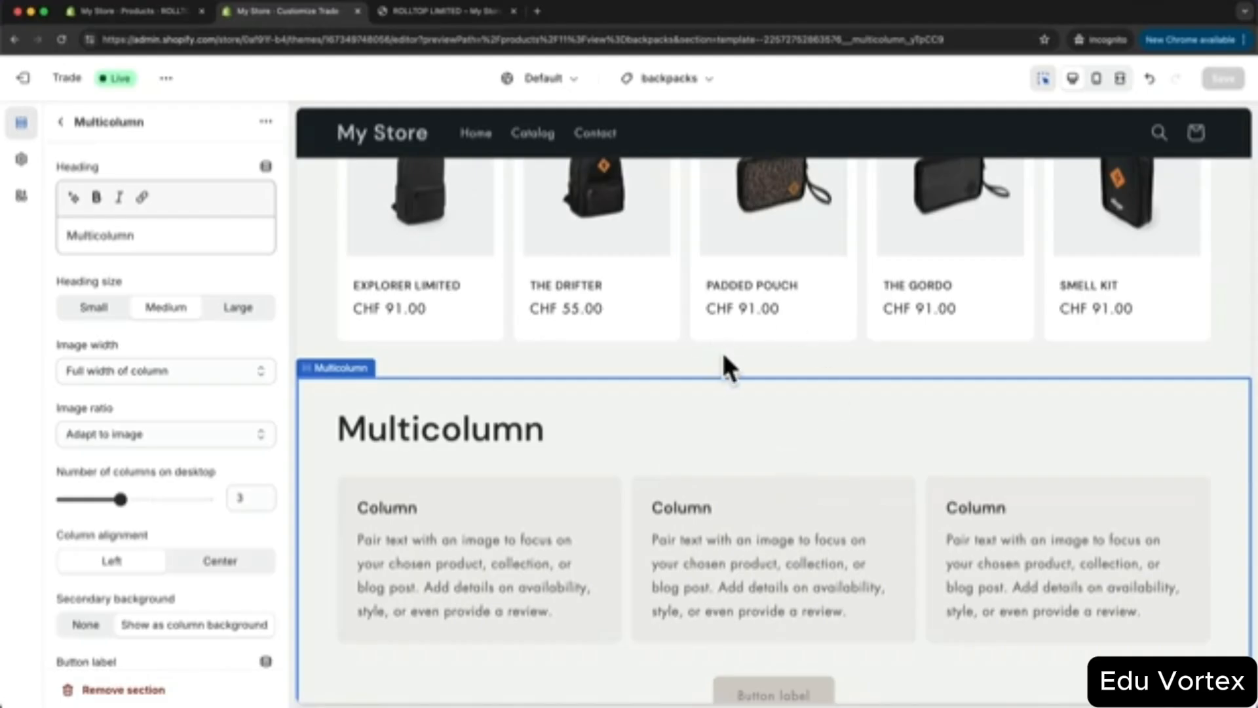
pyautogui.scroll(3, 751, 372)
pyautogui.scroll(10, 752, 371)
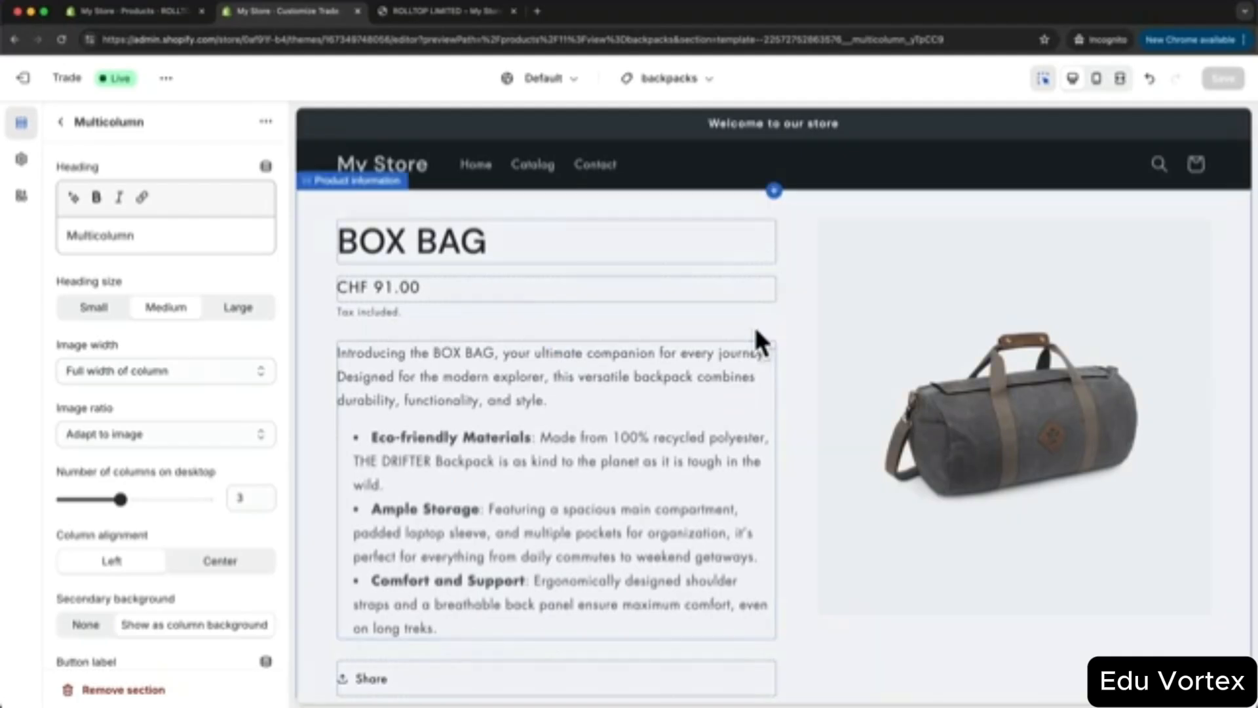
pyautogui.click(678, 80)
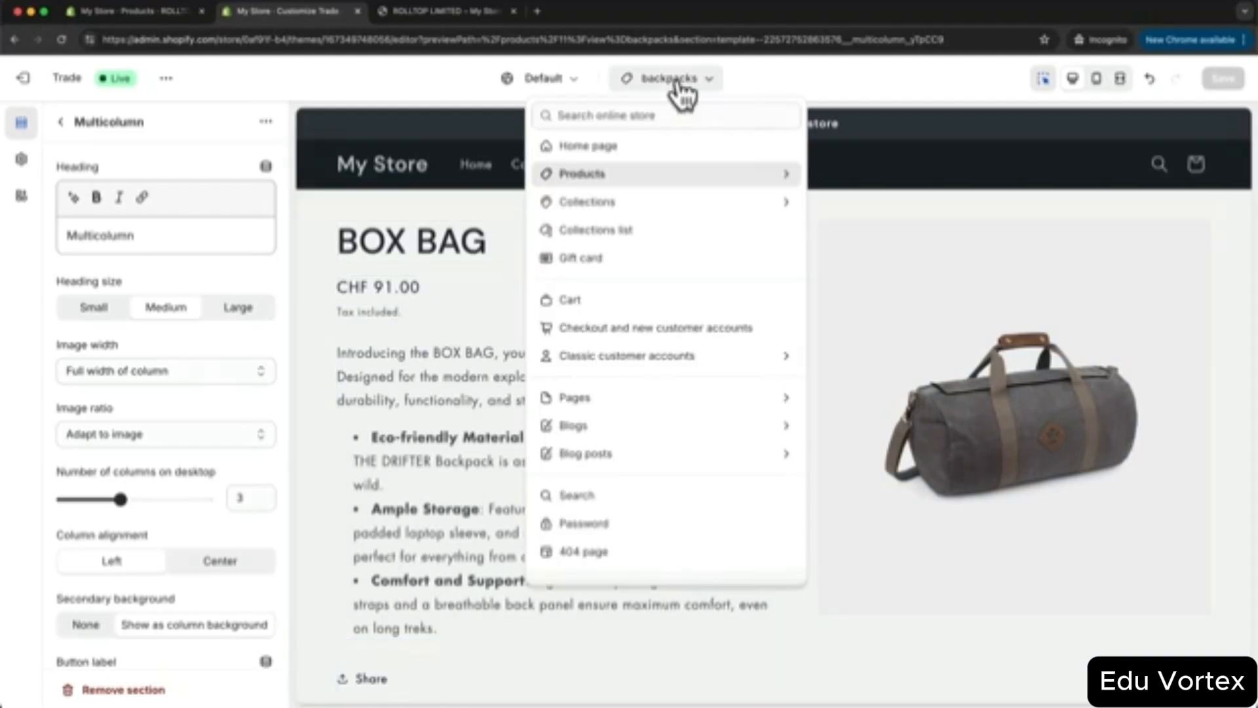
pyautogui.click(705, 175)
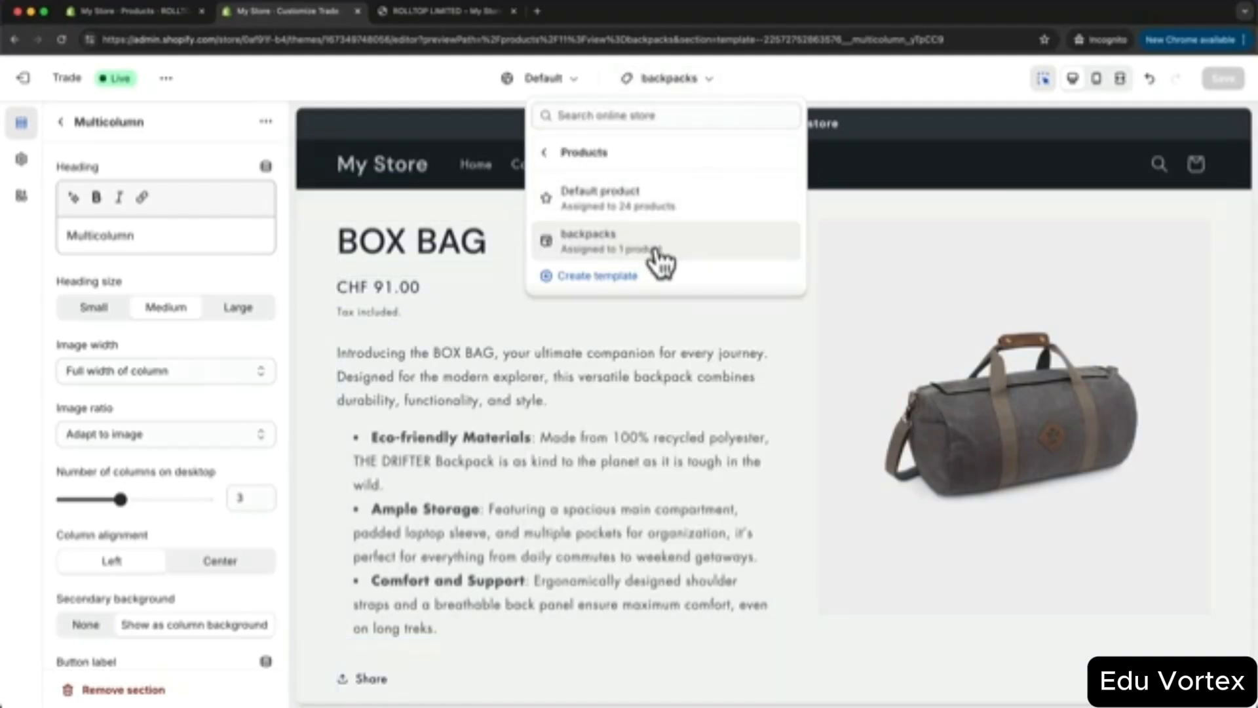
pyautogui.click(642, 200)
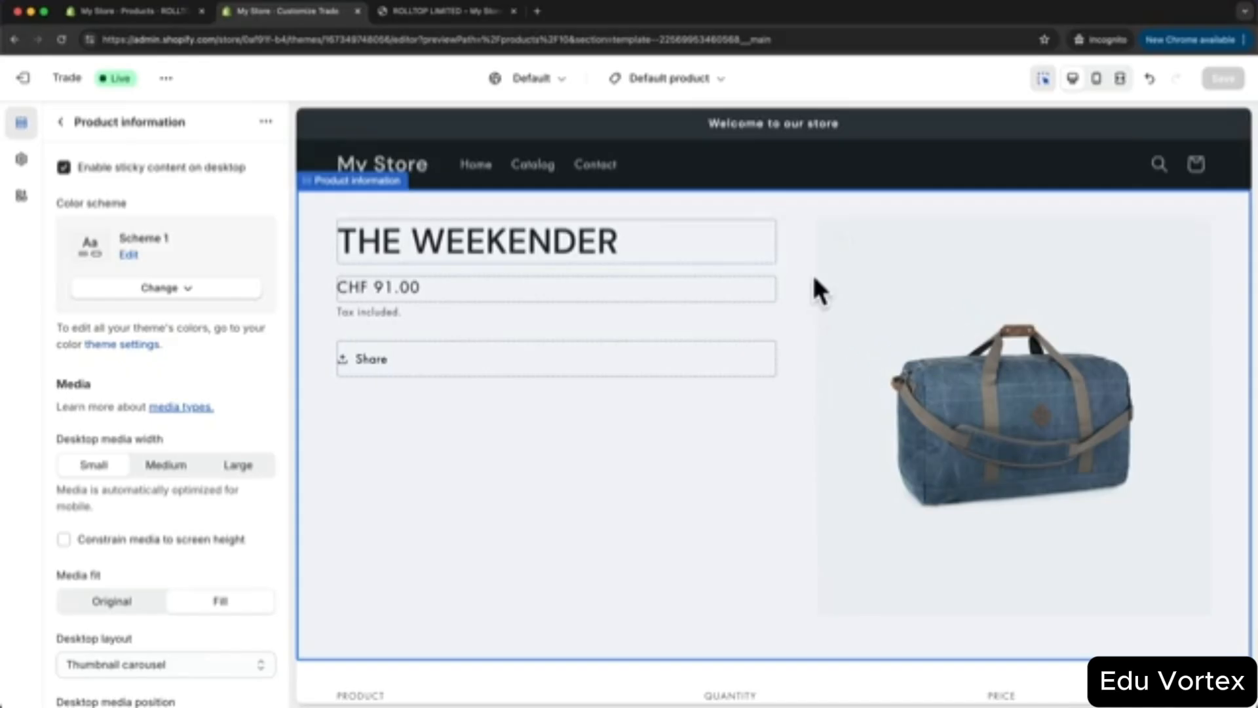
pyautogui.click(685, 79)
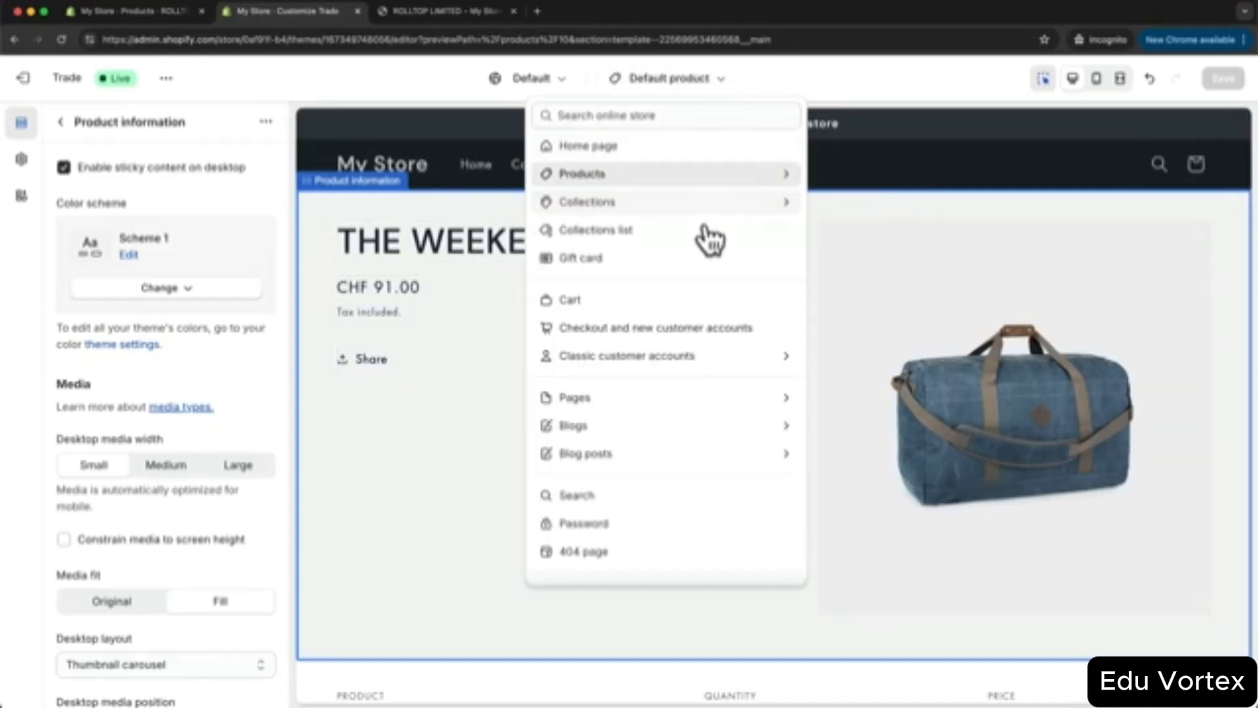
# - Preview the Collections list page, then bring up the list of collection templates
pyautogui.click(627, 235)
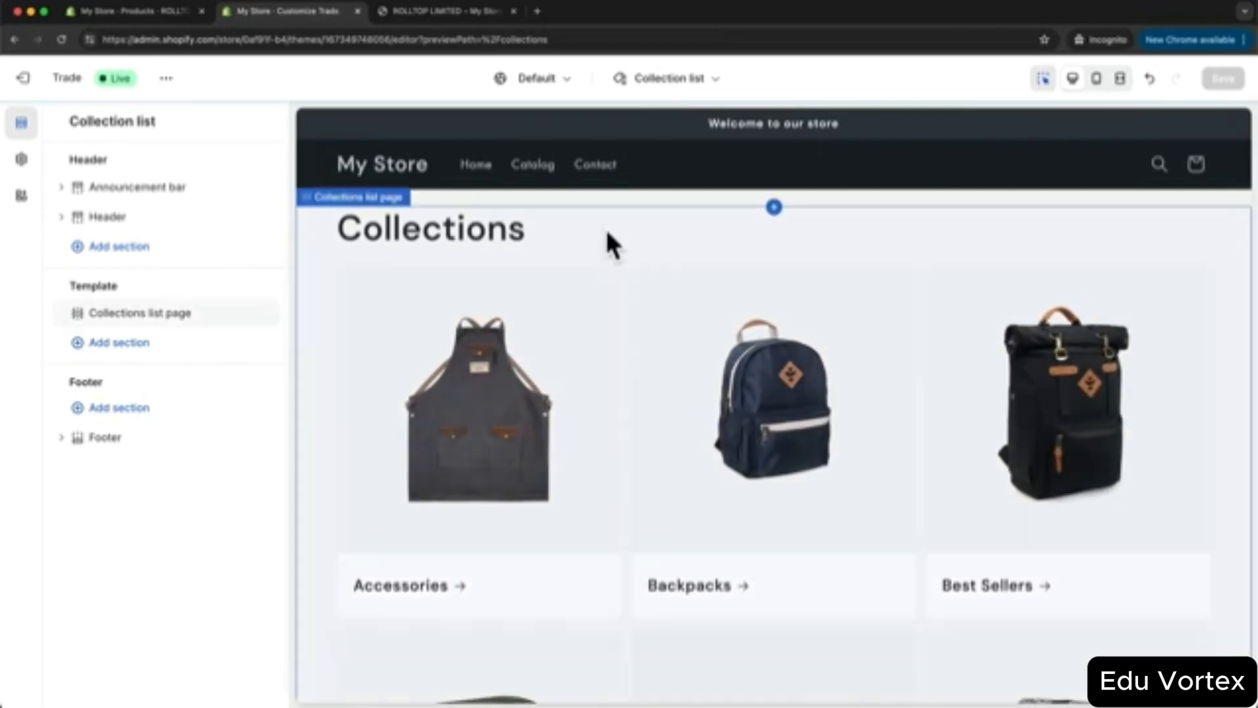
pyautogui.scroll(-10, 786, 477)
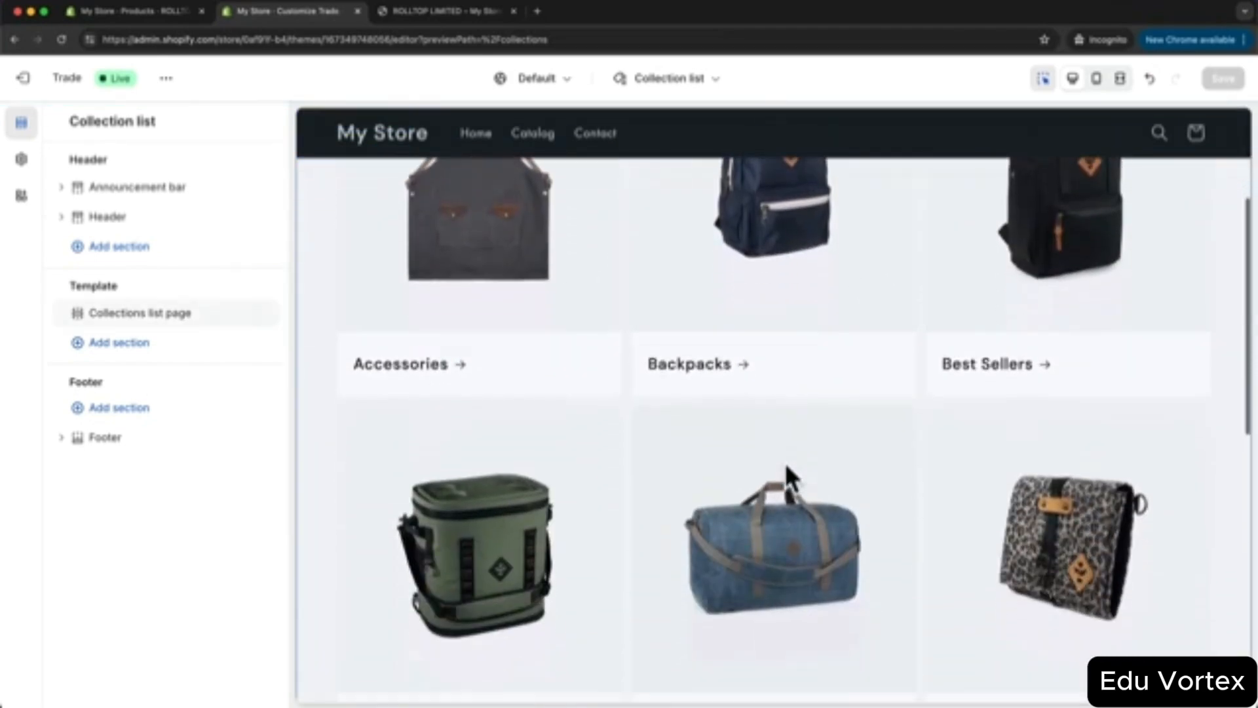
pyautogui.scroll(6, 794, 399)
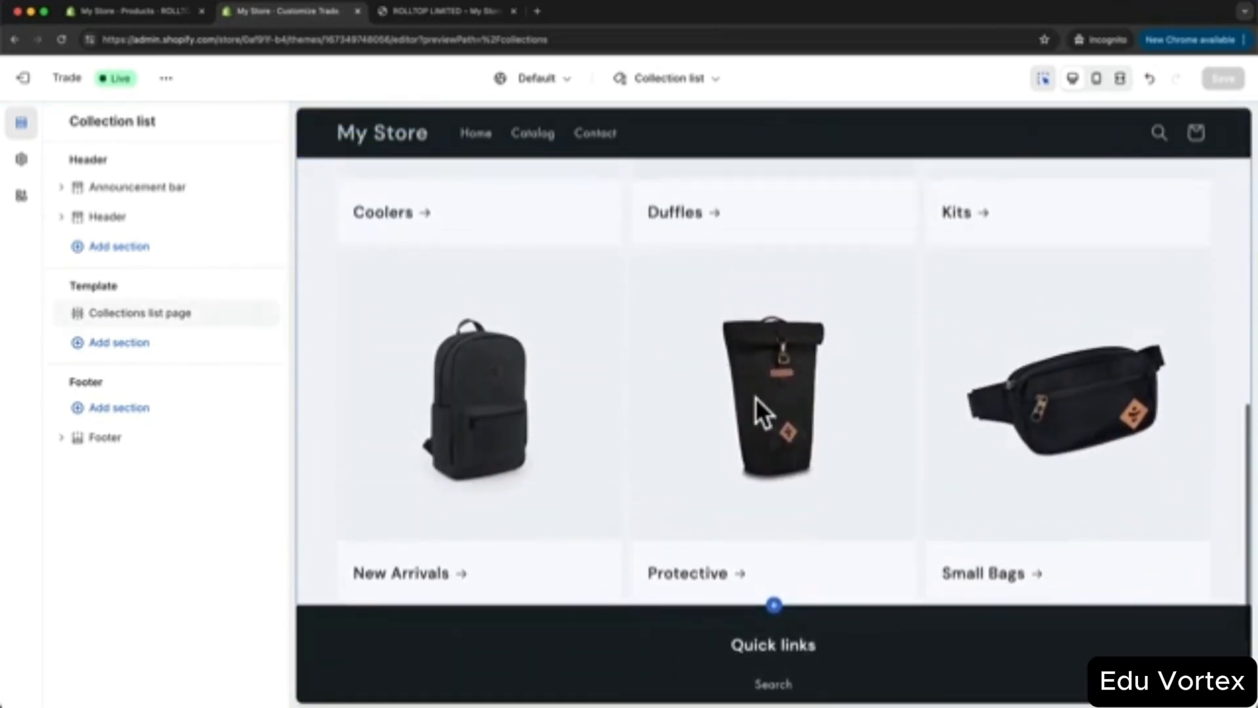
pyautogui.scroll(5, 754, 458)
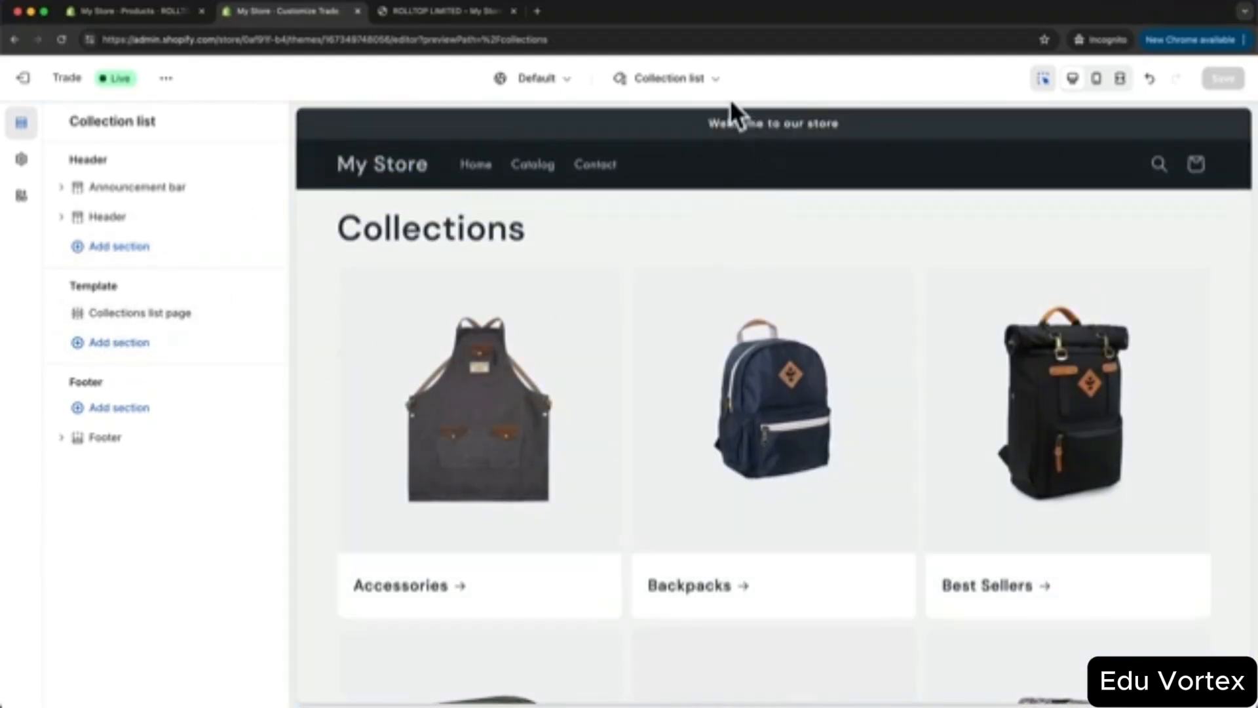
pyautogui.click(694, 82)
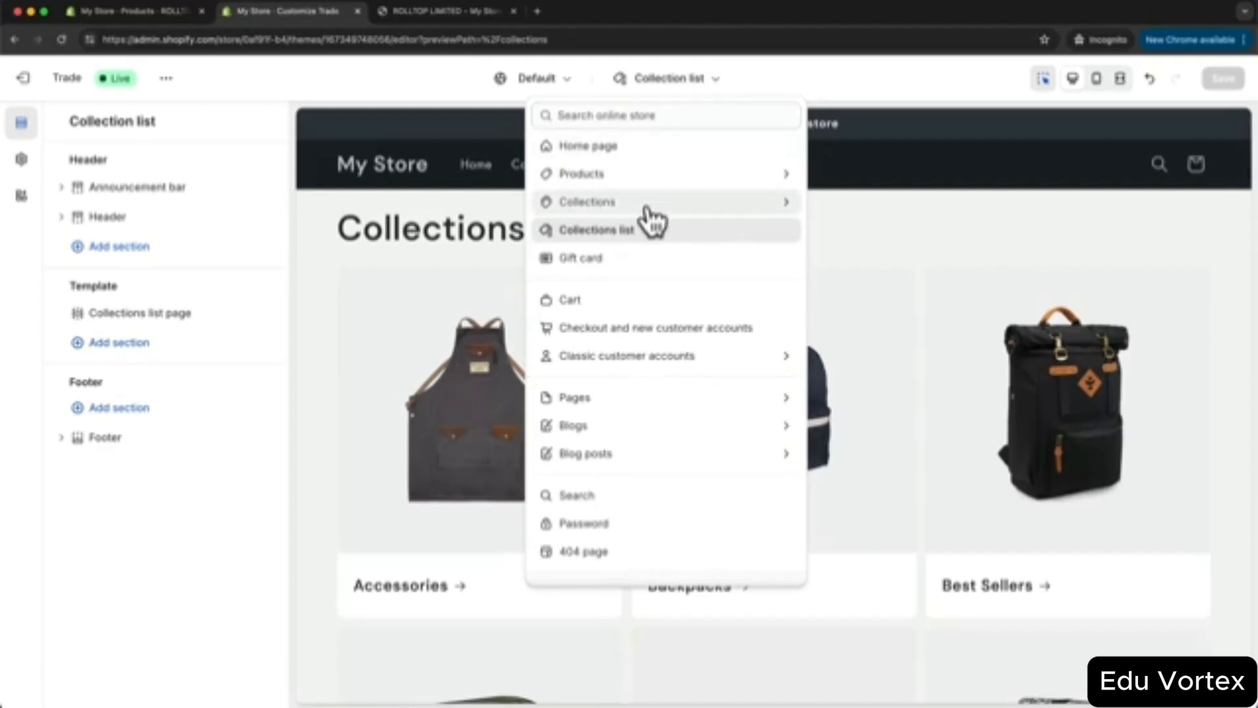
pyautogui.click(647, 204)
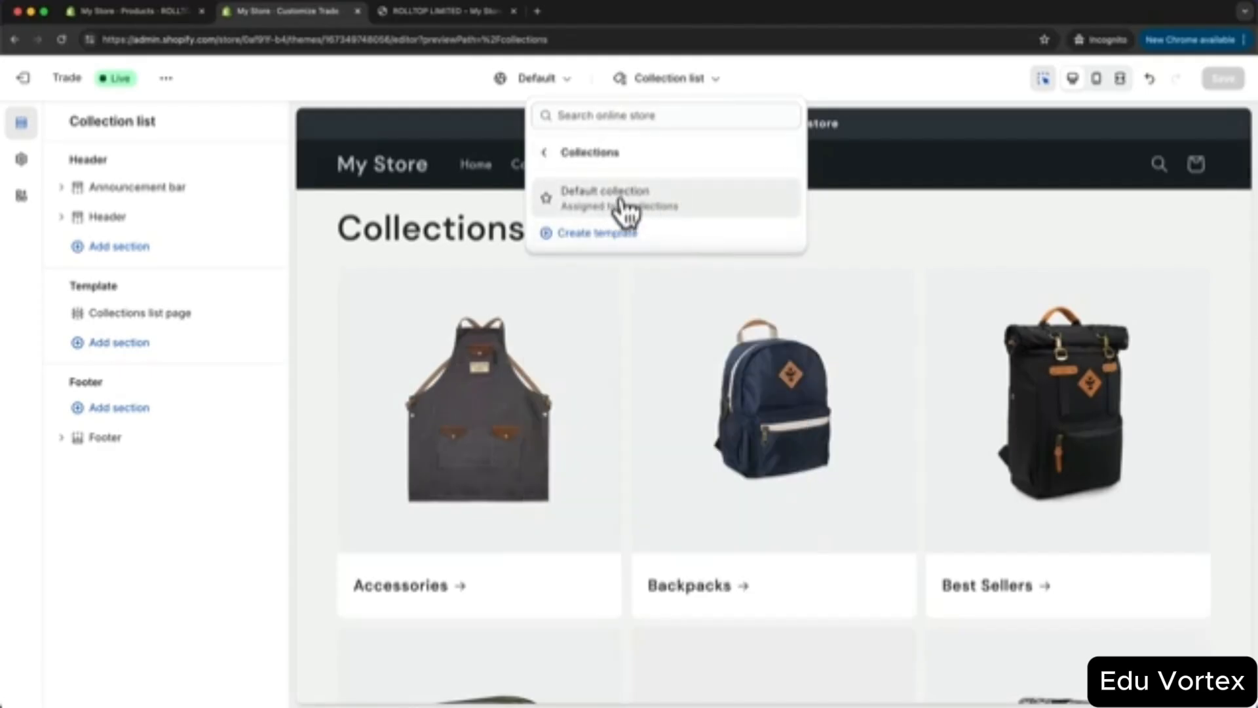
# - Load the Default collection template previewing Accessories and inspect its Collection banner settings
pyautogui.click(620, 199)
pyautogui.scroll(-1, 690, 268)
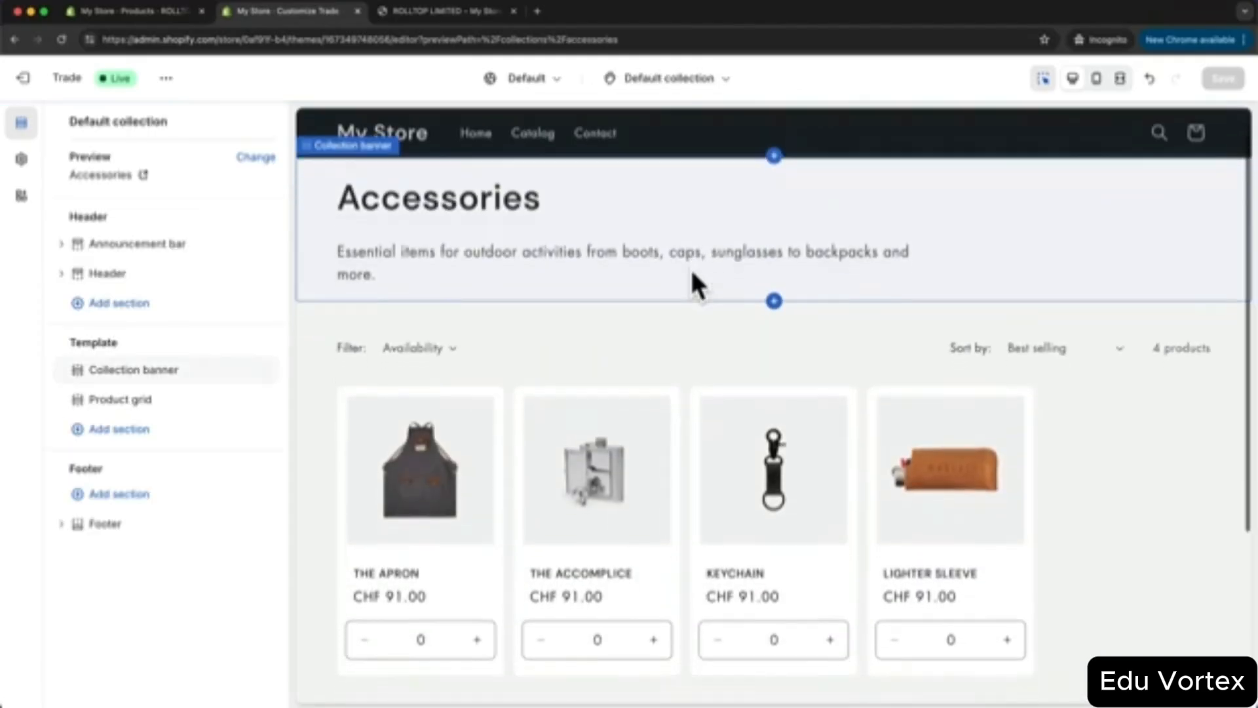
pyautogui.scroll(1, 916, 463)
pyautogui.scroll(-1, 791, 344)
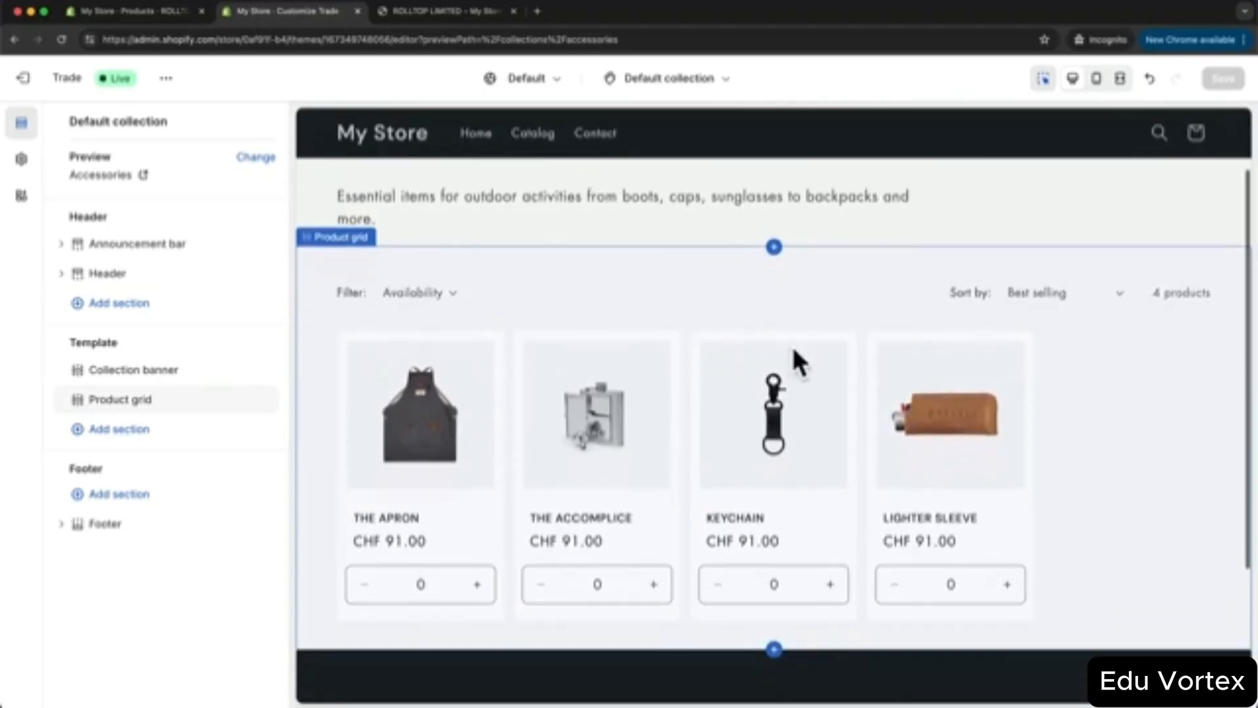
pyautogui.scroll(-2, 792, 344)
pyautogui.scroll(4, 718, 450)
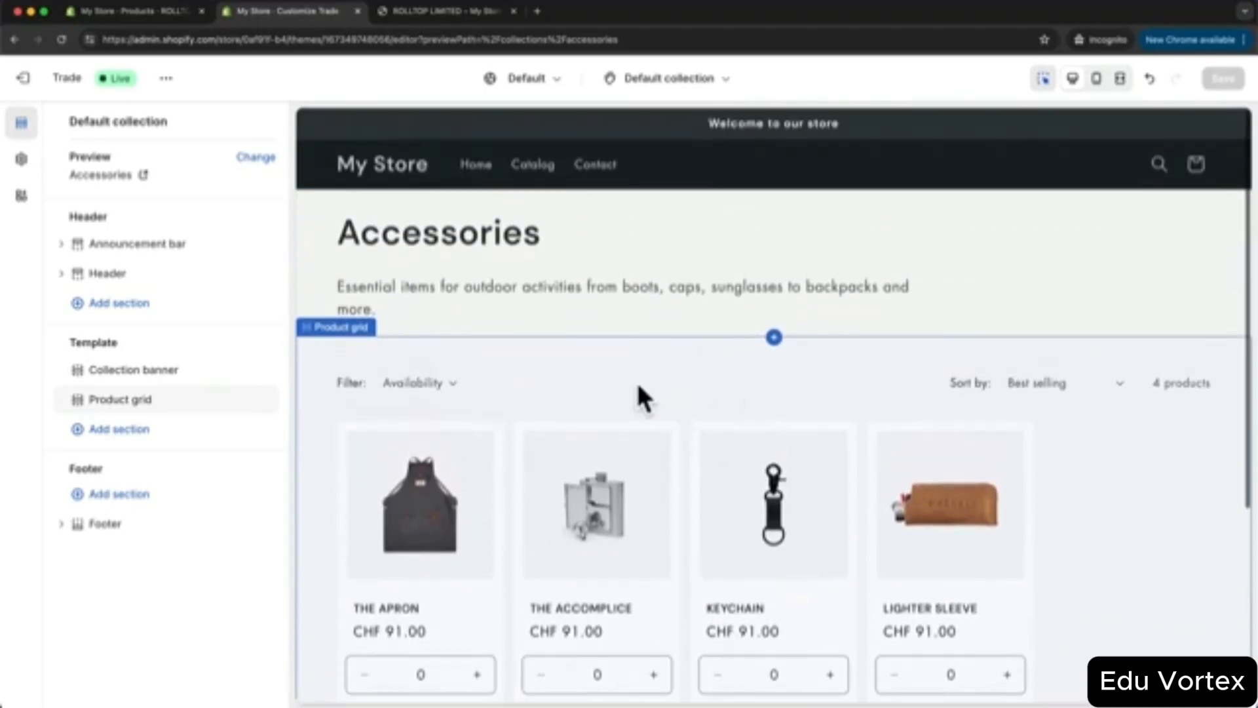
pyautogui.scroll(-1, 643, 393)
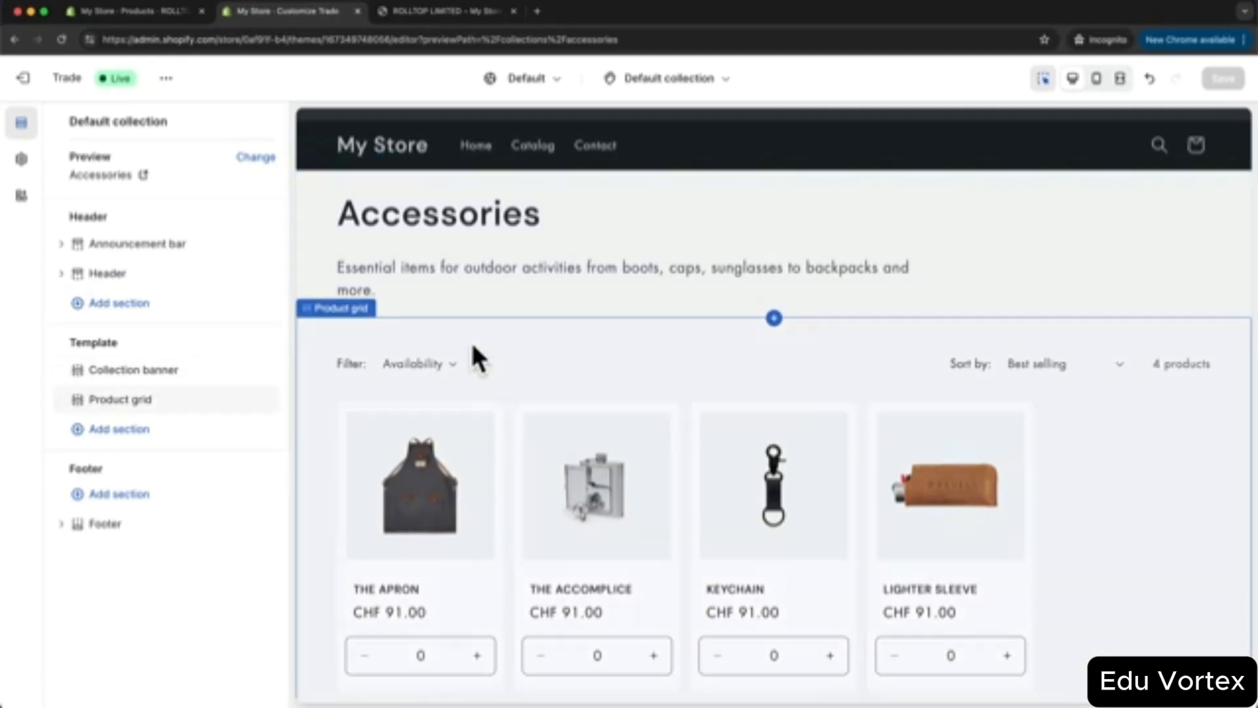
pyautogui.click(576, 217)
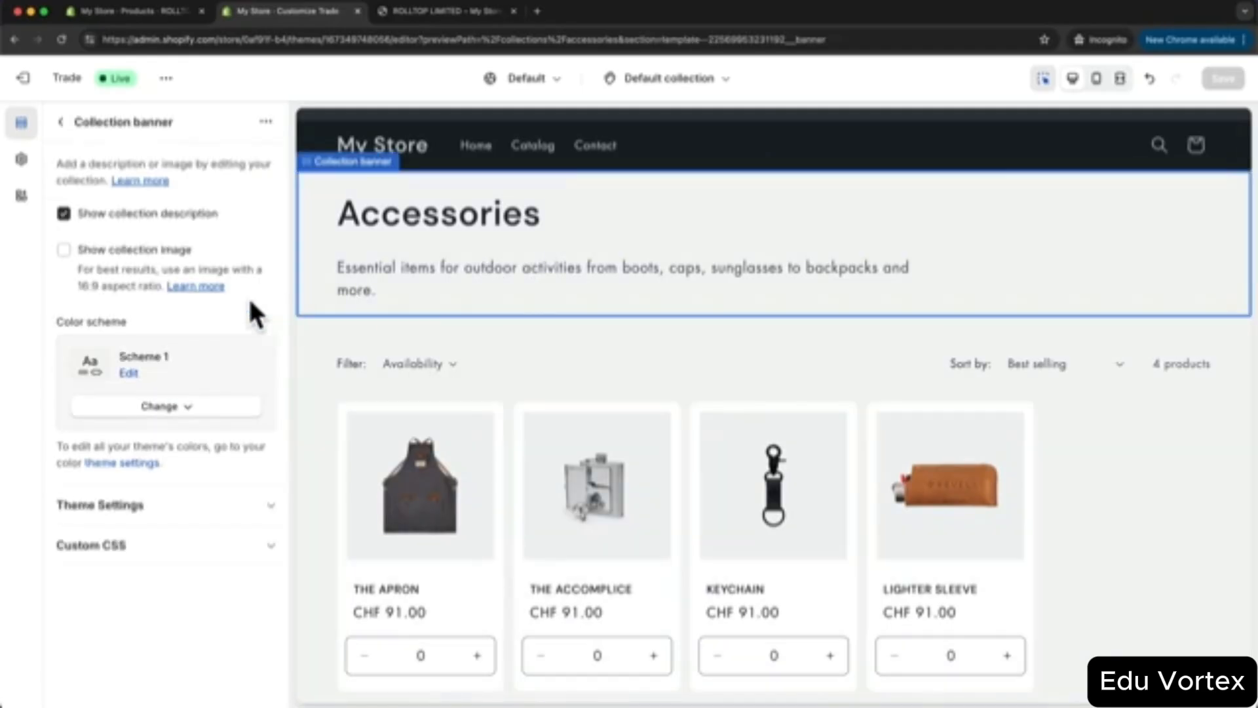
pyautogui.click(61, 123)
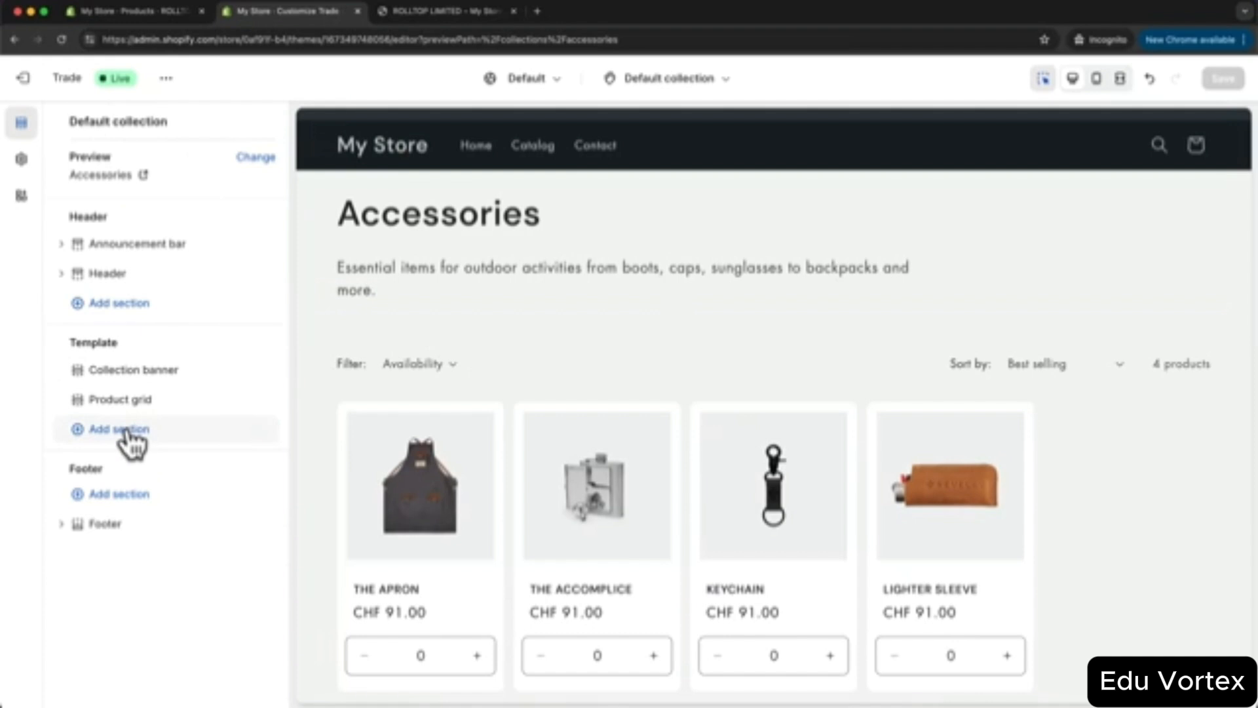
pyautogui.scroll(-1, 671, 418)
pyautogui.scroll(-1, 667, 380)
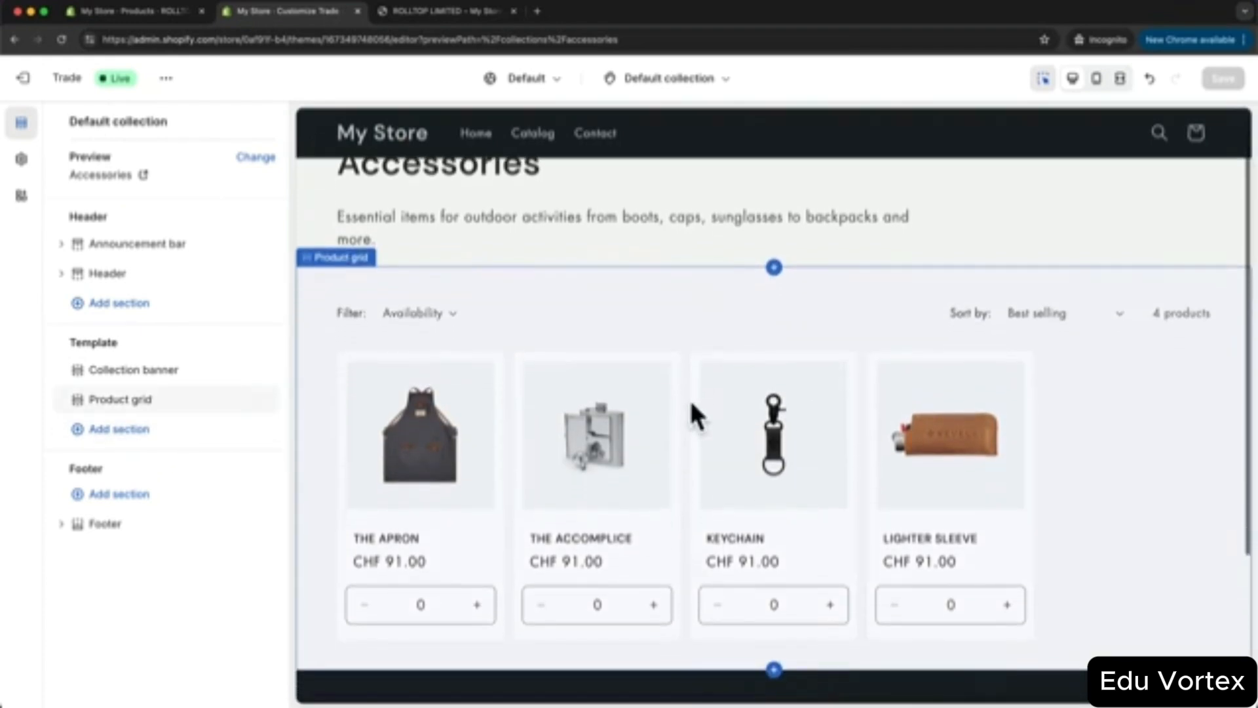
pyautogui.scroll(1, 770, 376)
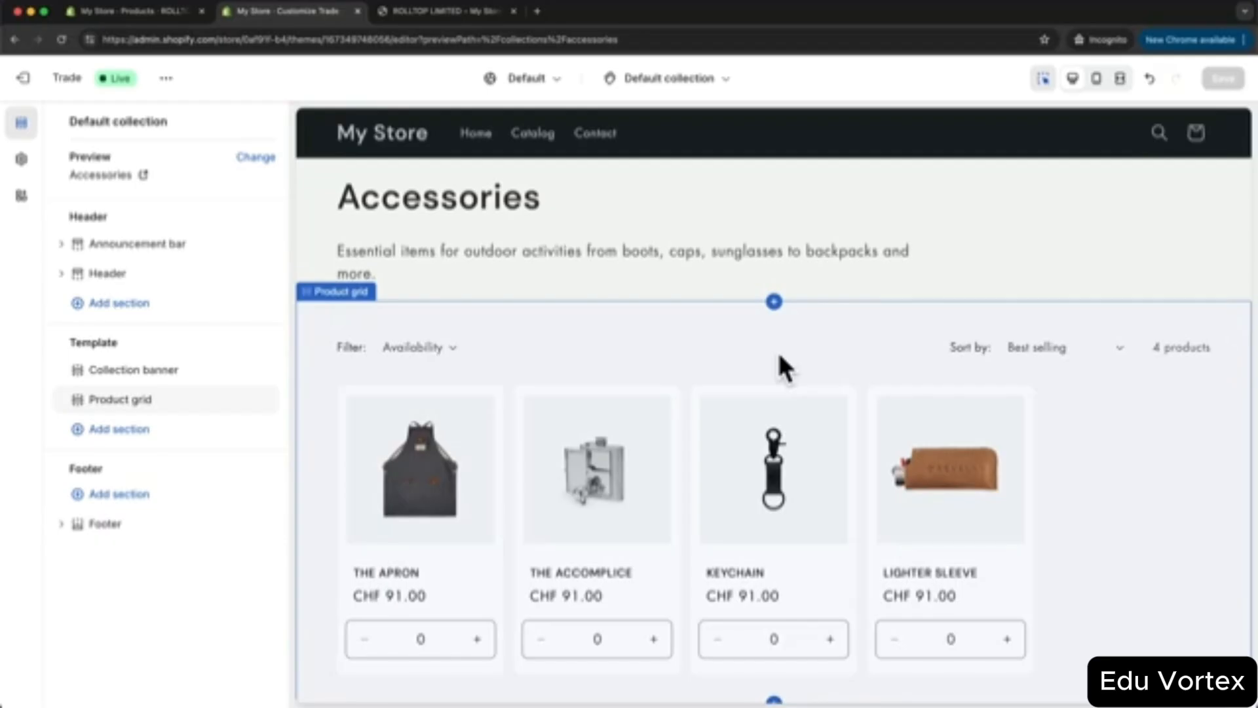
# - Switch the theme editor to the Default page template under Pages
pyautogui.click(701, 79)
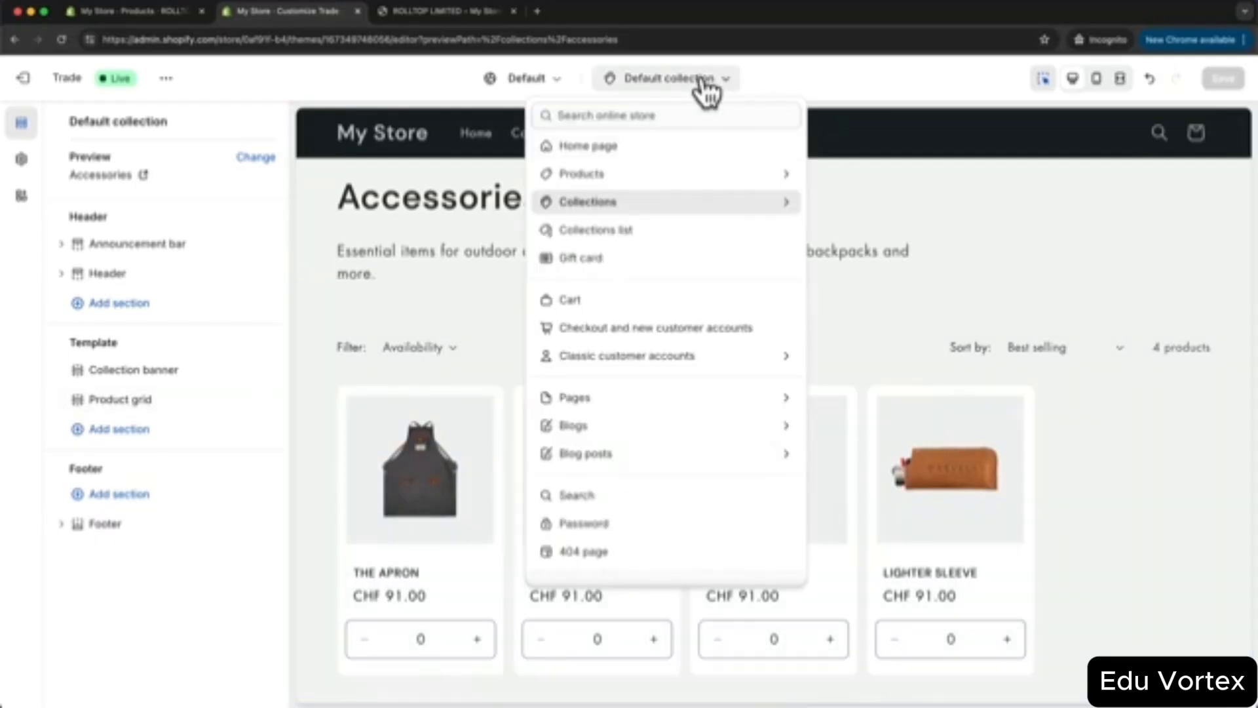
pyautogui.click(709, 401)
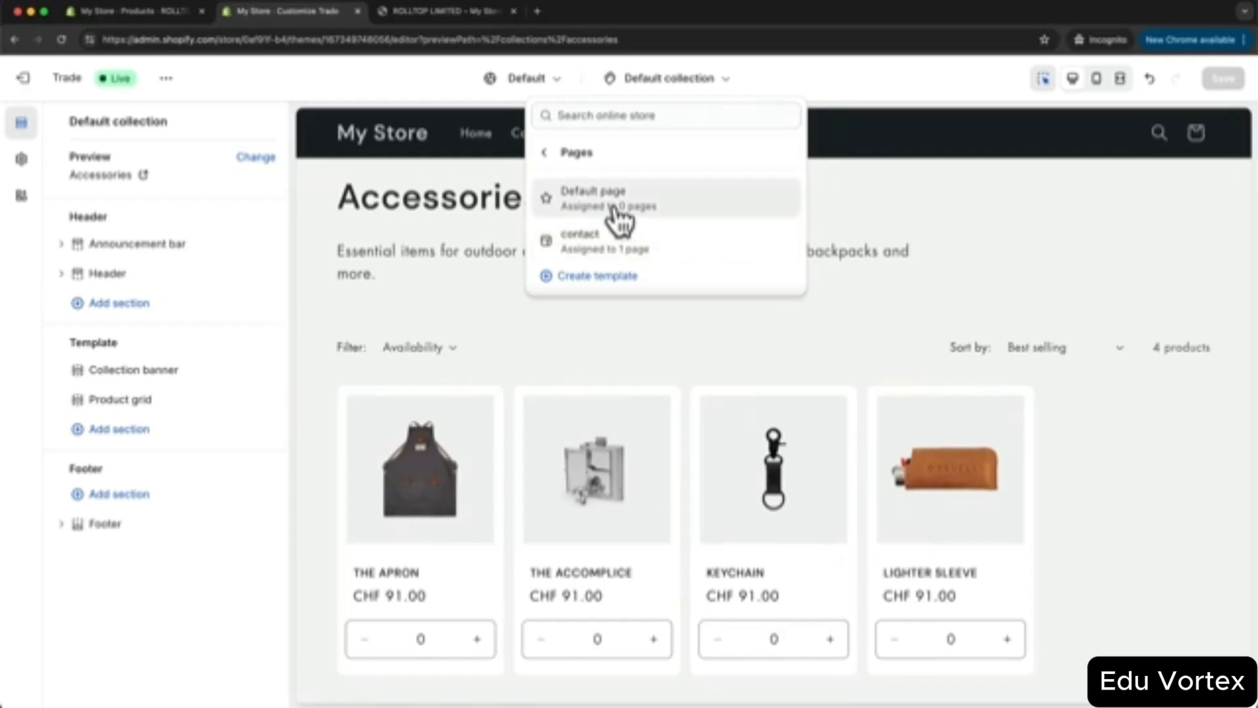
pyautogui.click(583, 200)
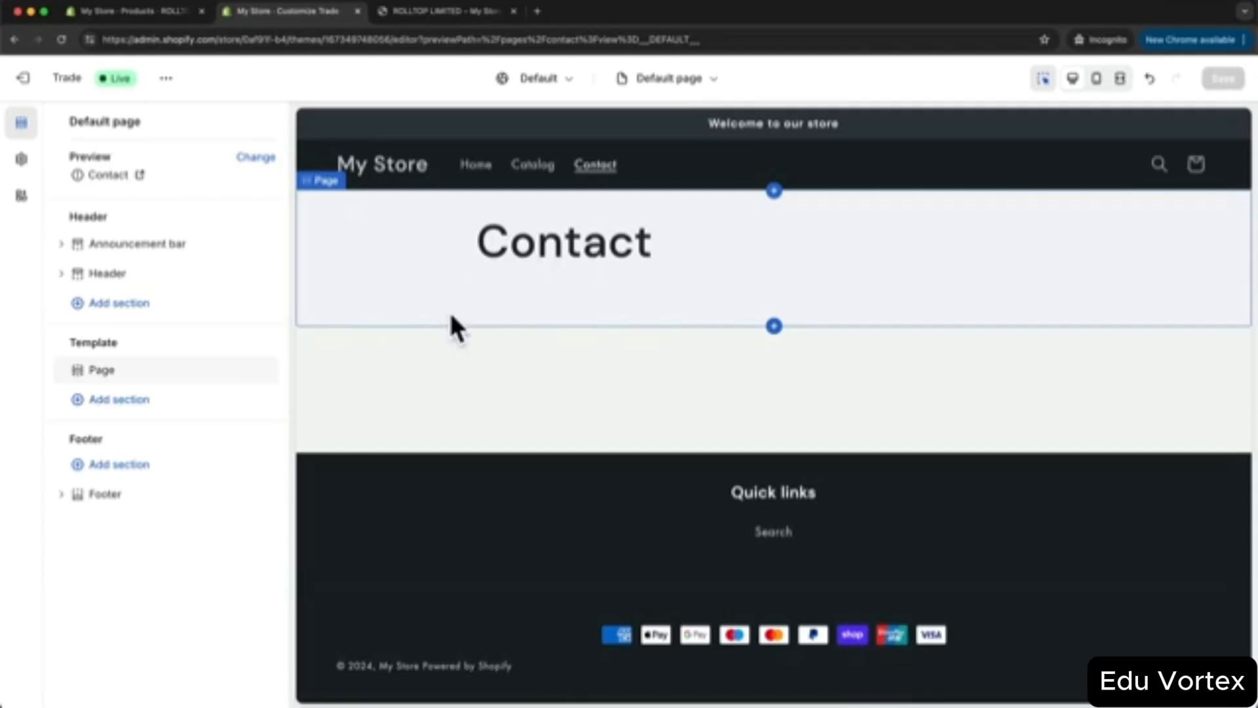
# - Hide the Page section and add a Small Image banner with Show container turned off
pyautogui.click(266, 370)
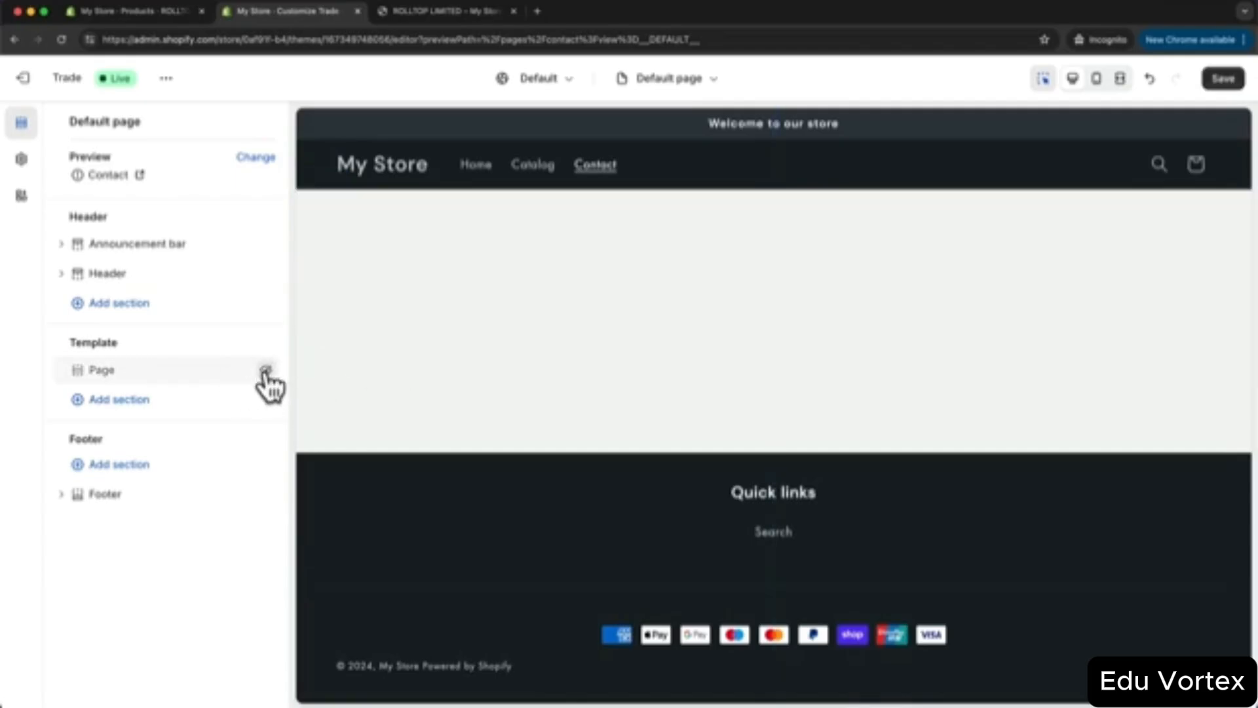
pyautogui.click(121, 401)
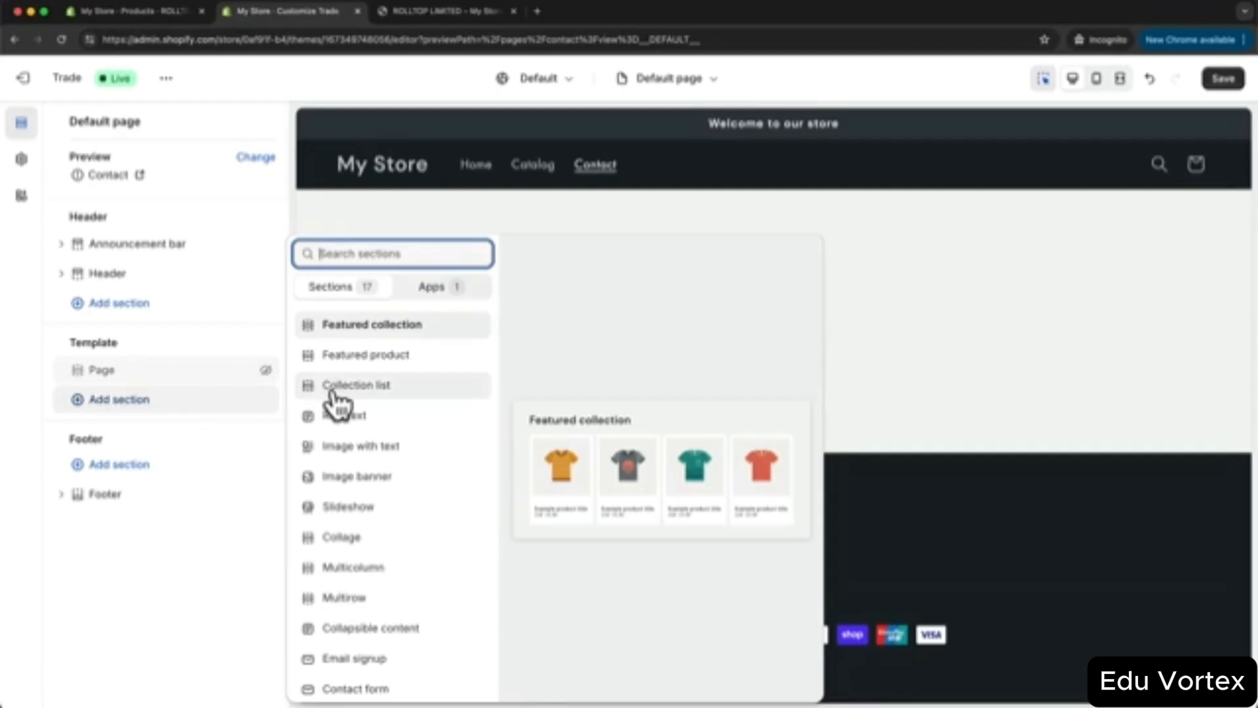
pyautogui.click(403, 476)
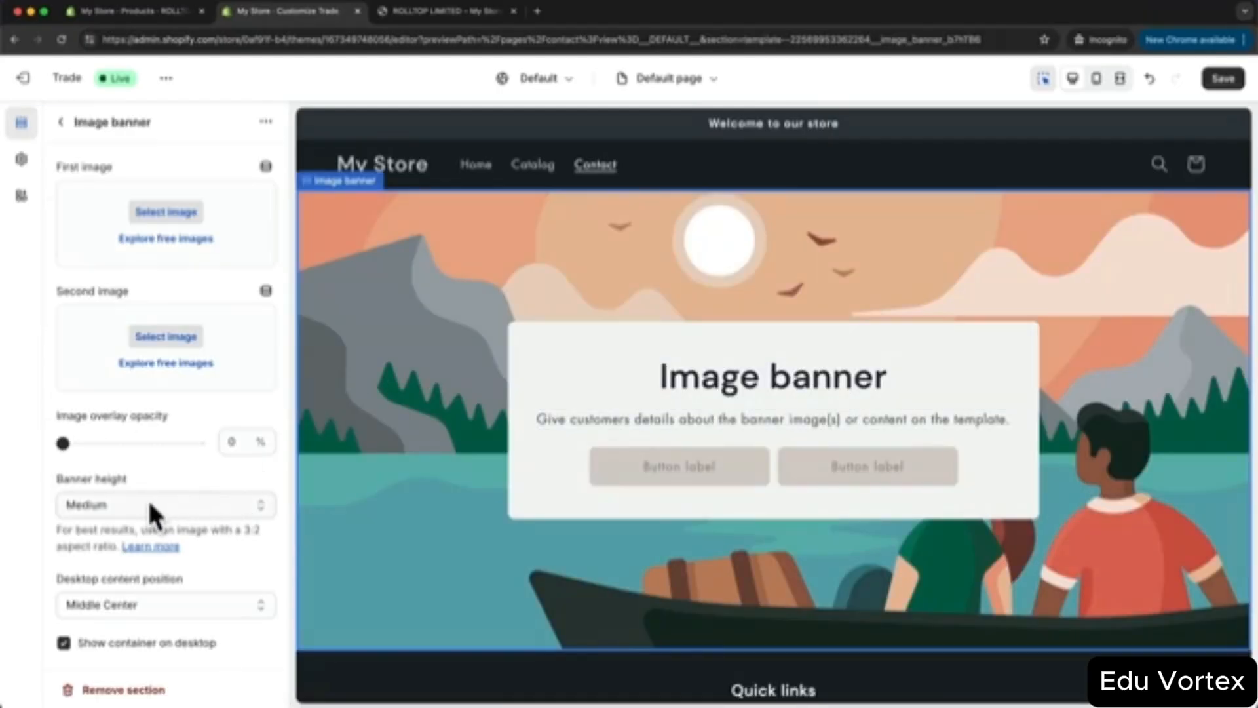
pyautogui.click(148, 498)
pyautogui.click(163, 487)
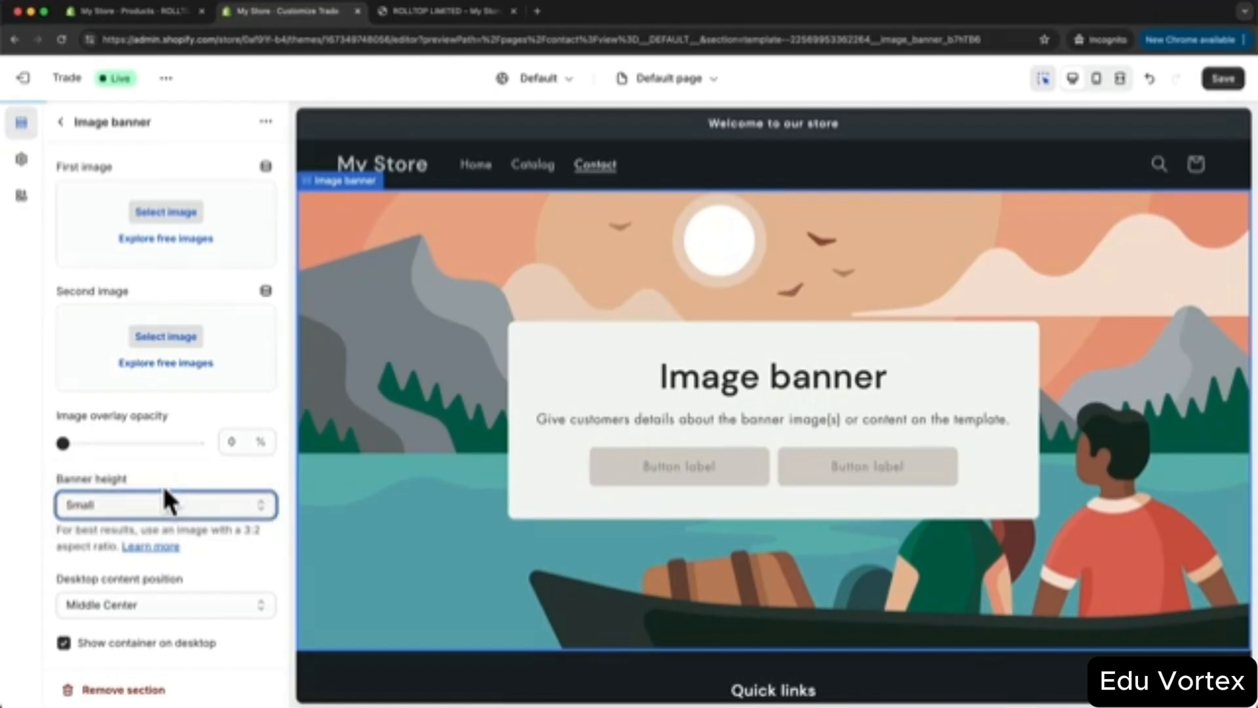
pyautogui.scroll(-5, 197, 458)
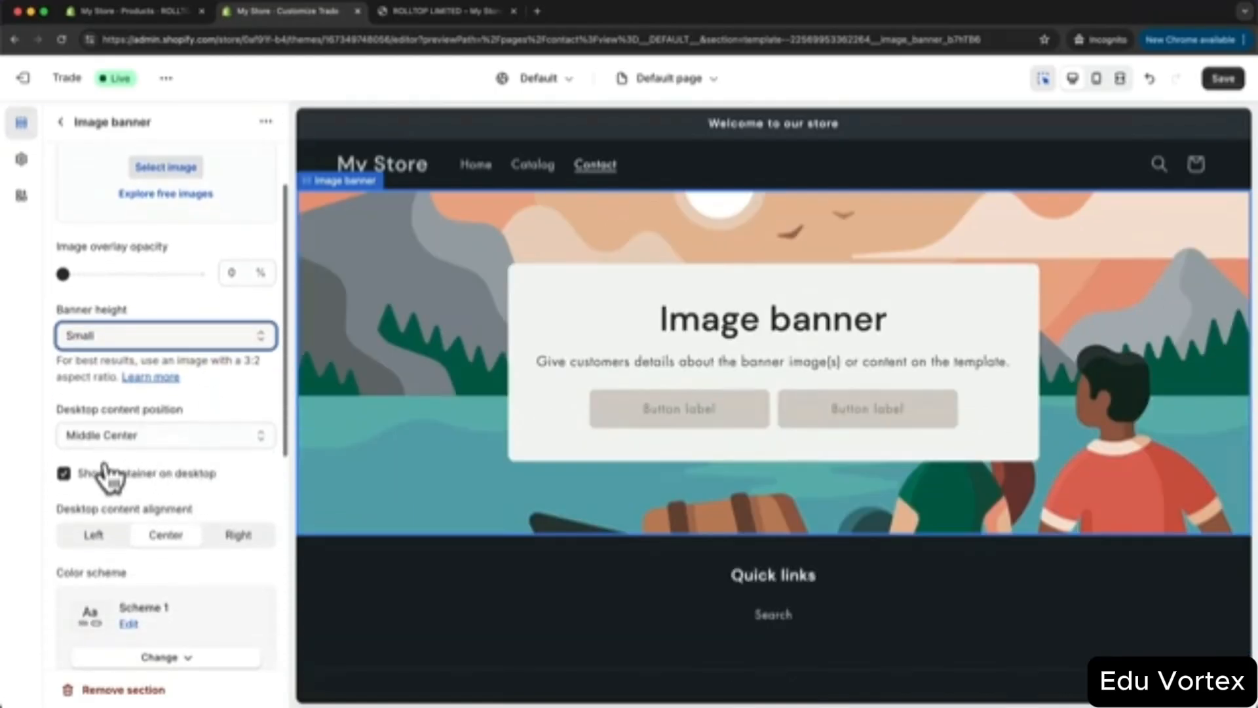
pyautogui.click(64, 474)
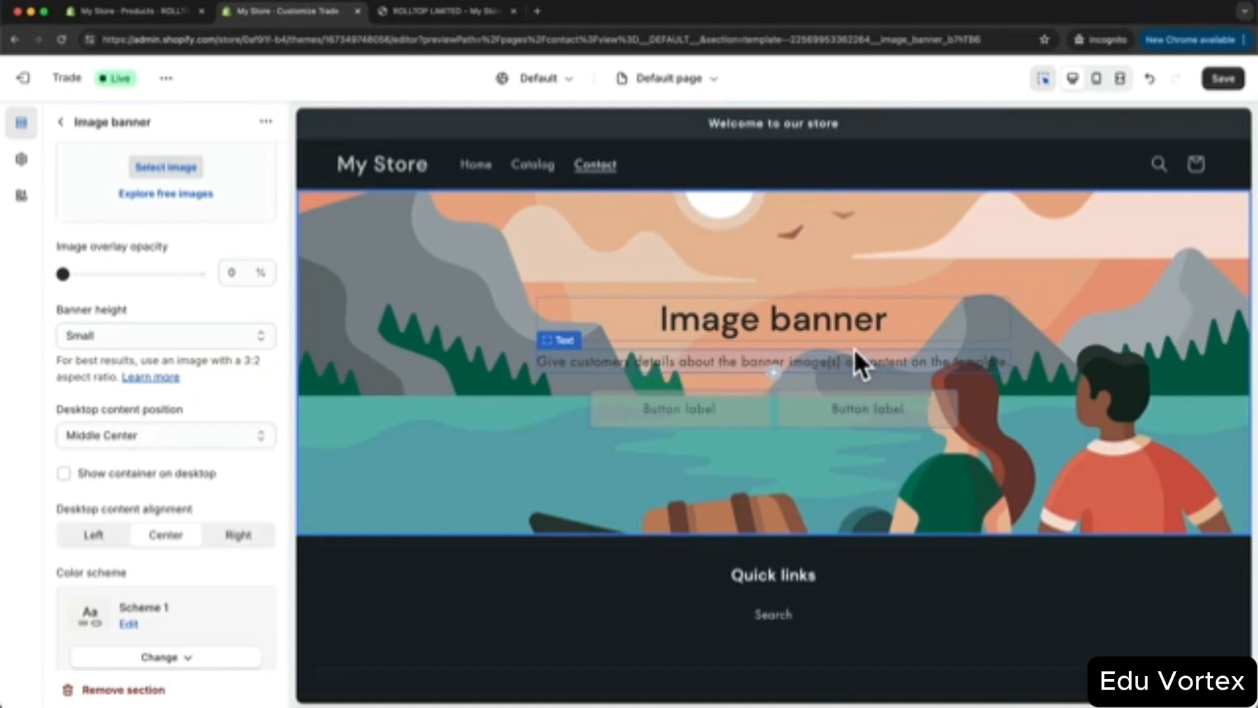
# - Delete the banner's Text and Buttons blocks, leaving only the heading
pyautogui.click(671, 362)
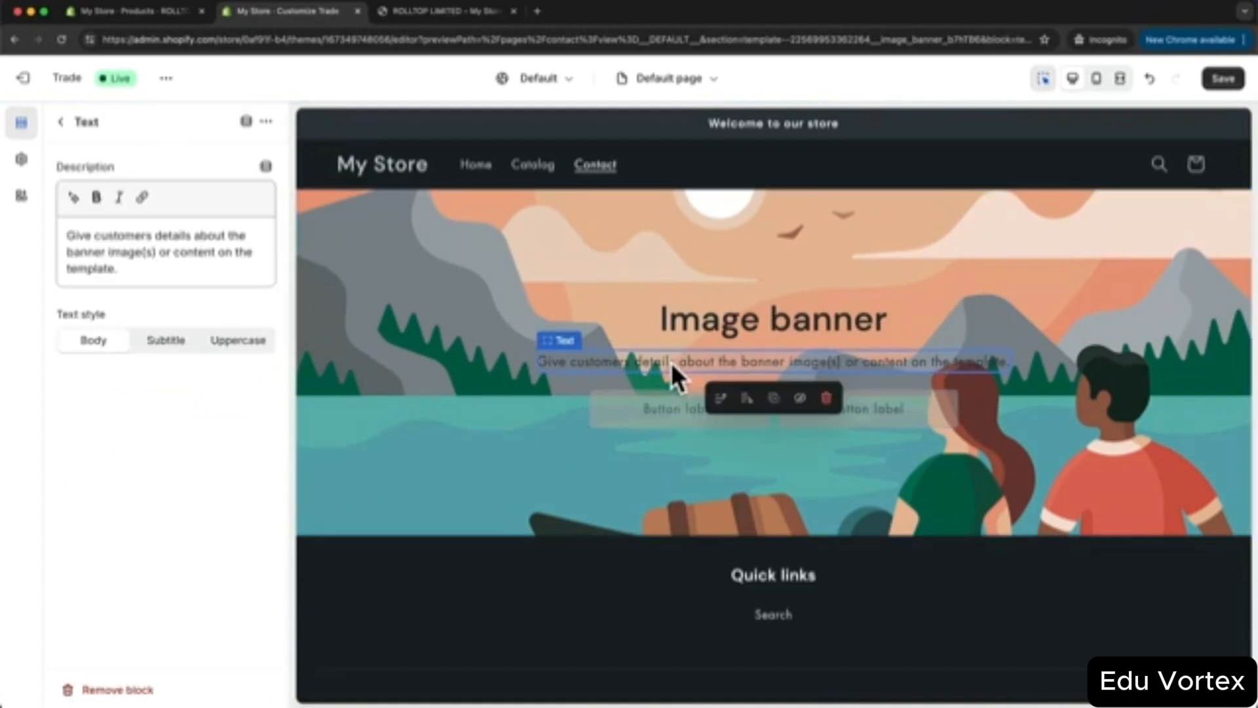
pyautogui.click(826, 399)
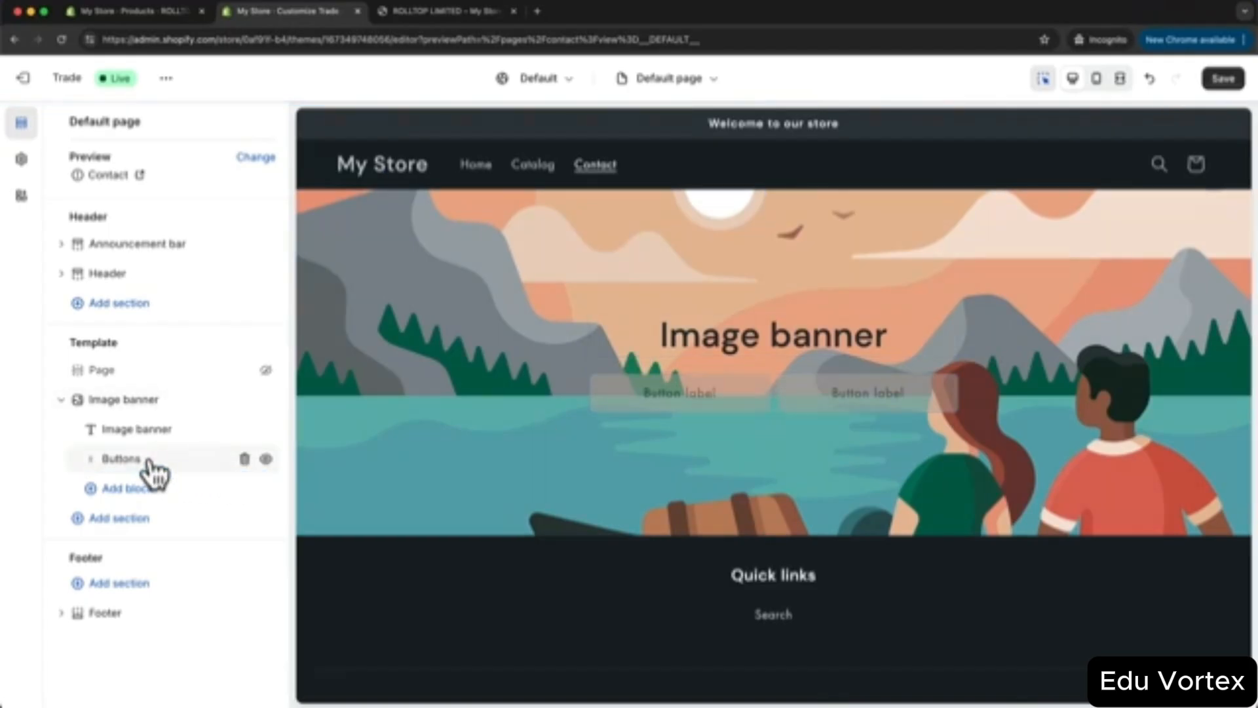
pyautogui.click(245, 459)
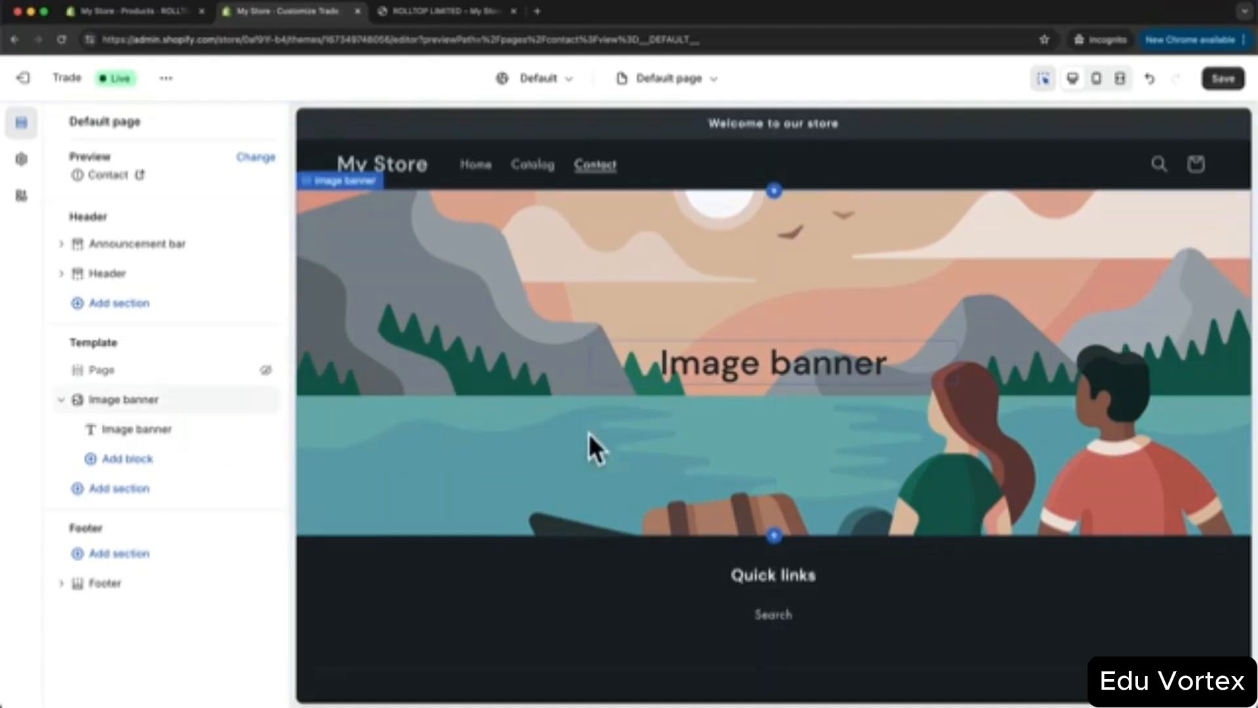
# - Set the banner heading size to Large and save the Default page template
pyautogui.click(728, 363)
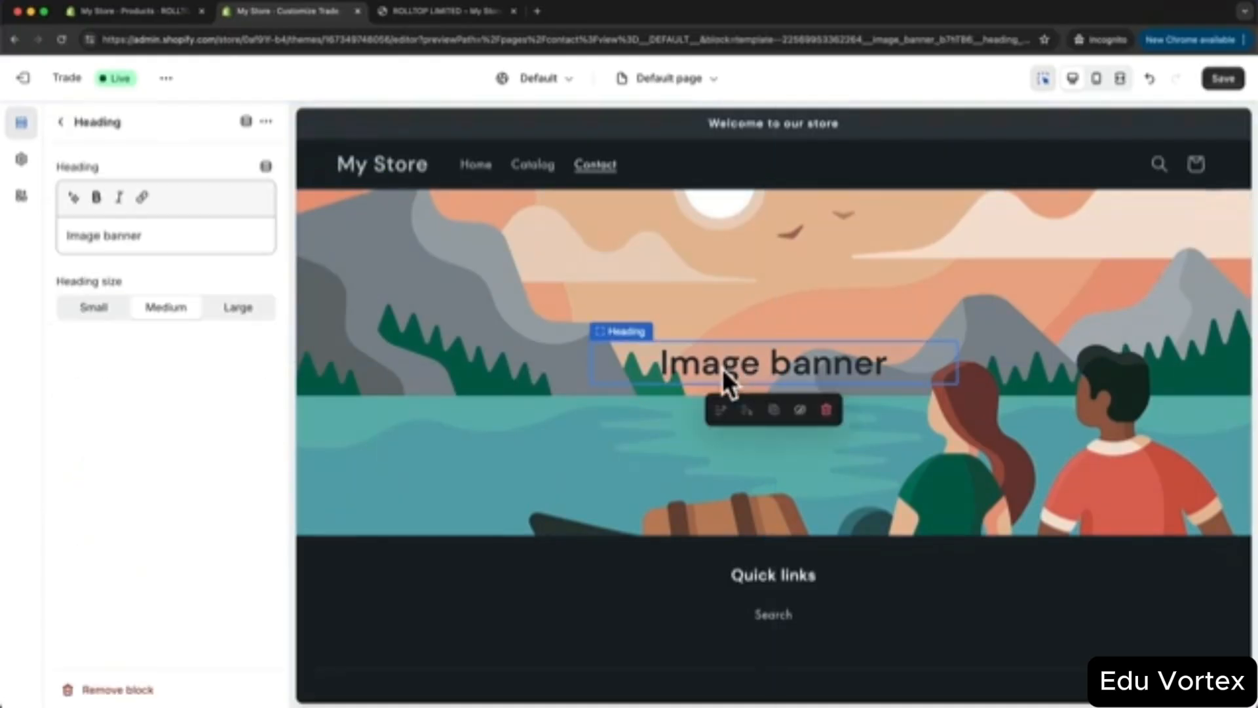
pyautogui.click(239, 312)
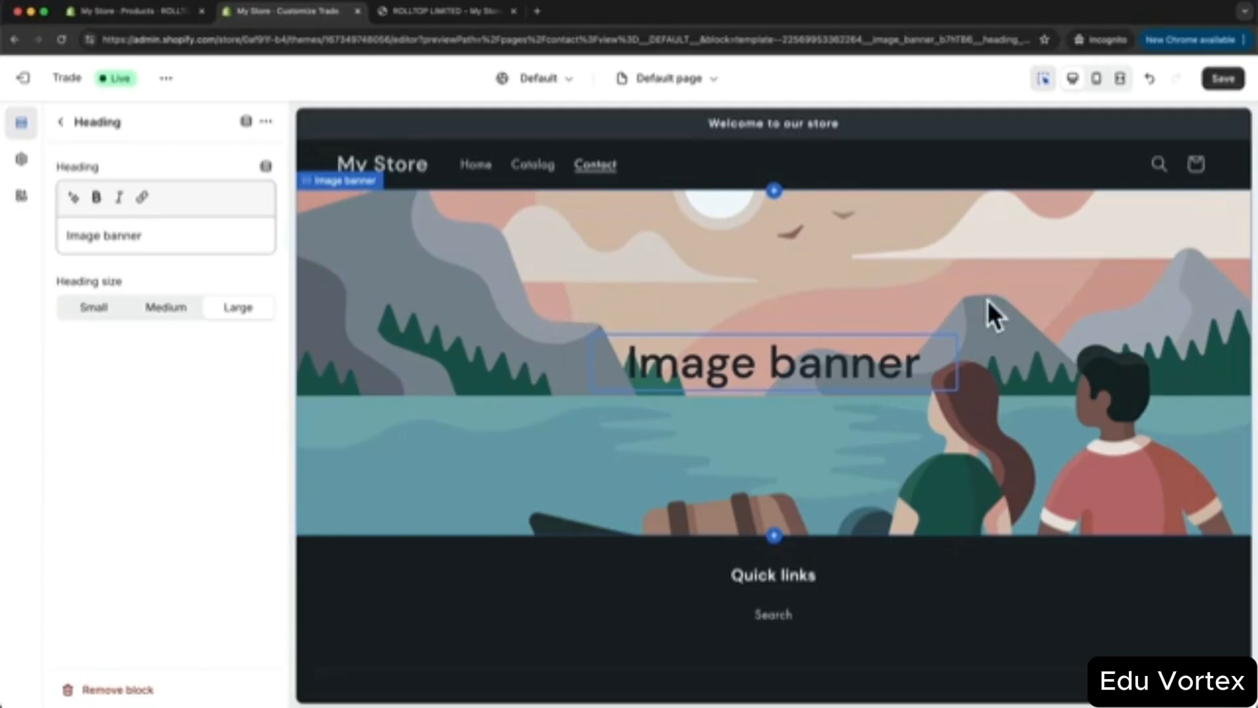
pyautogui.click(1223, 78)
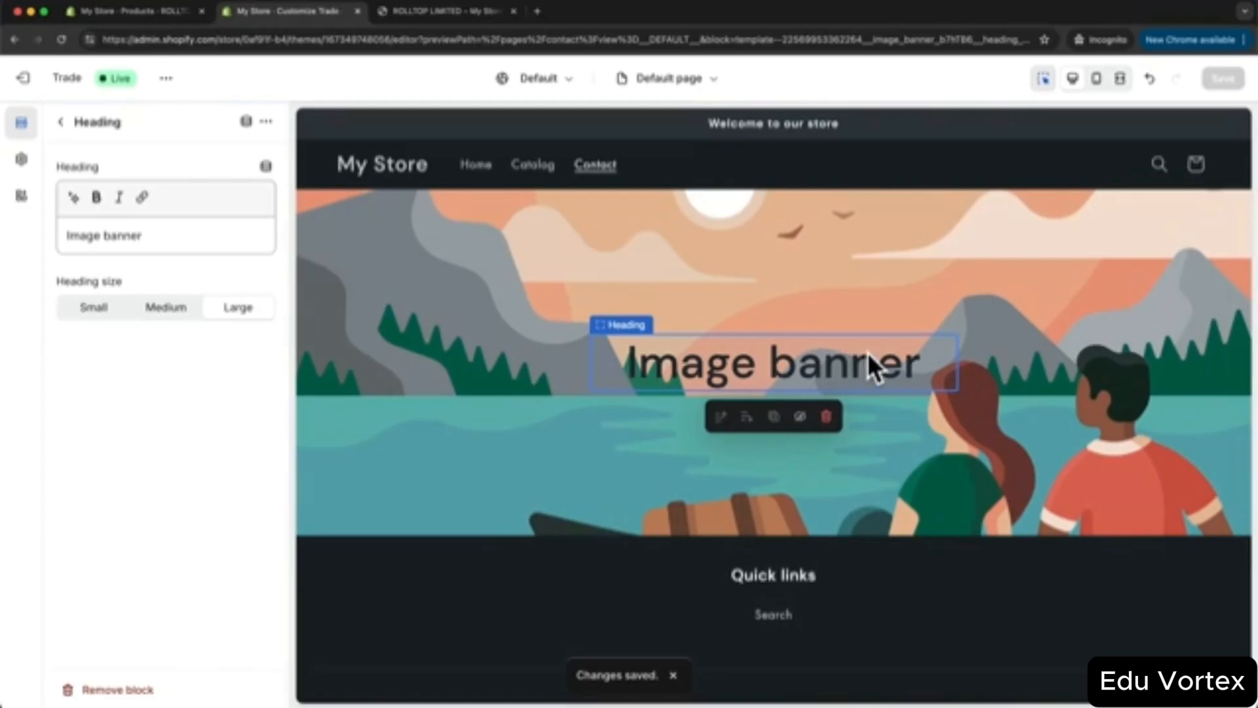
# - Create a new page template named 'about us'
pyautogui.click(671, 80)
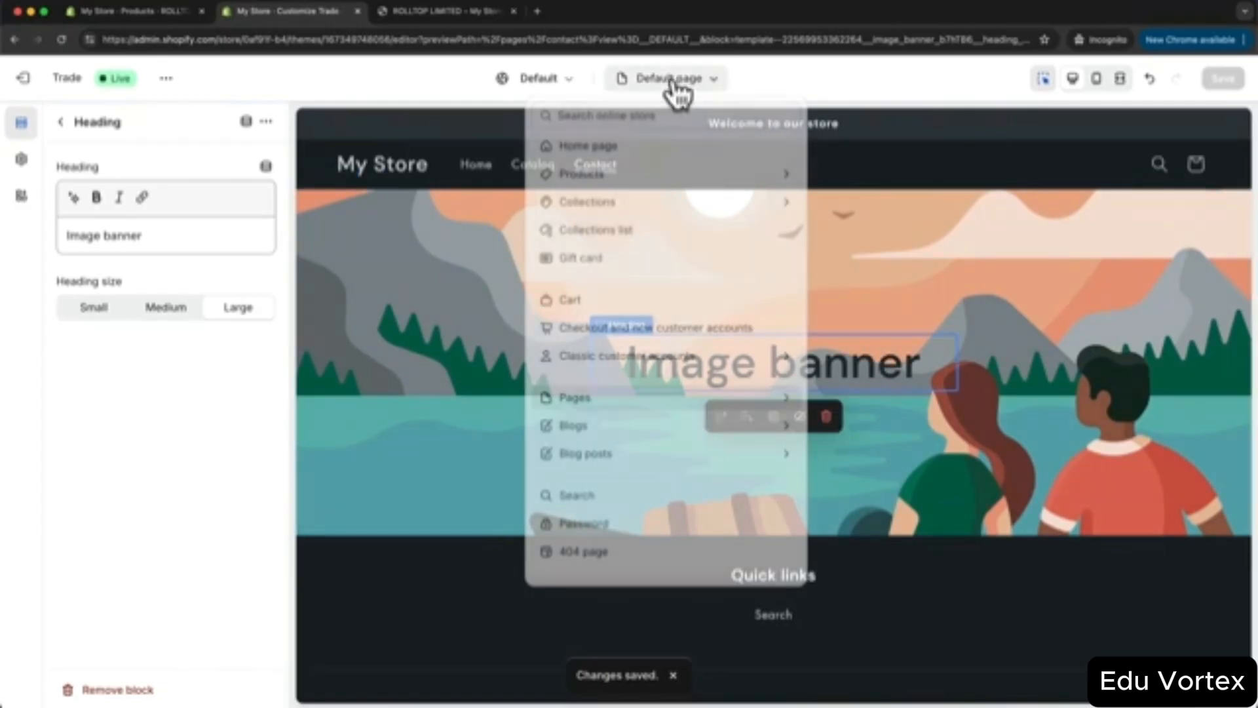
pyautogui.click(684, 399)
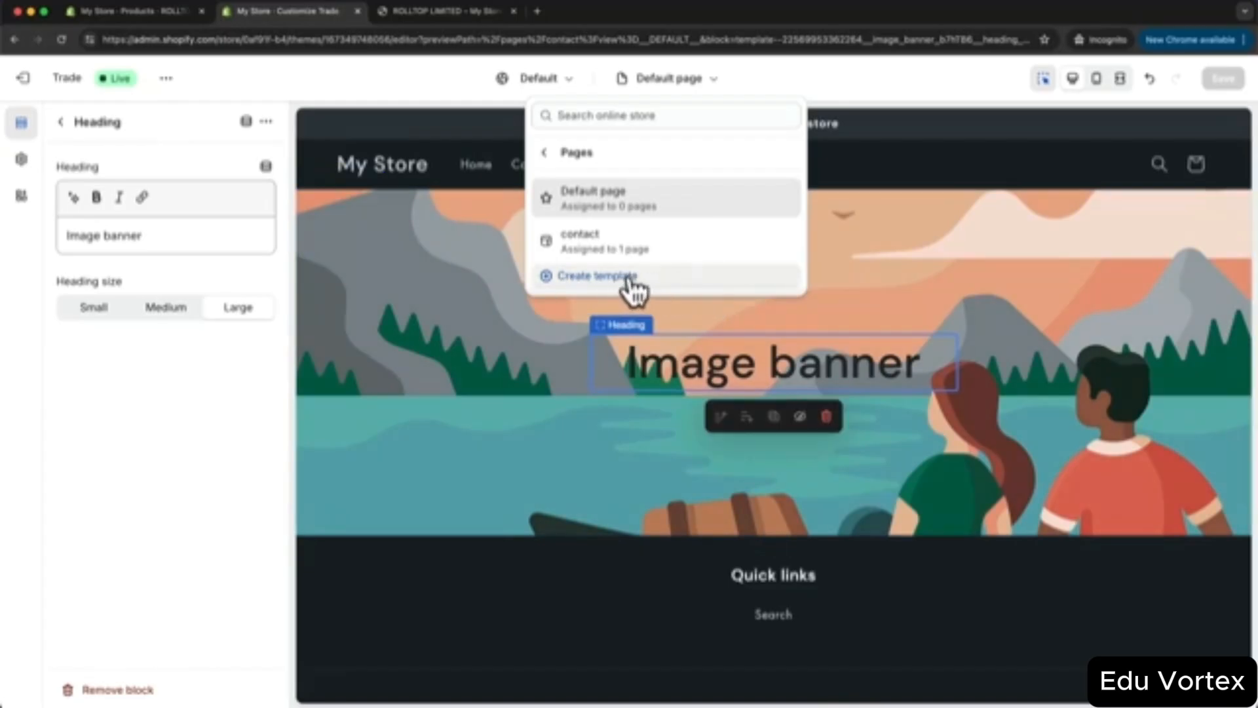
pyautogui.click(632, 288)
pyautogui.click(657, 368)
pyautogui.write('ab')
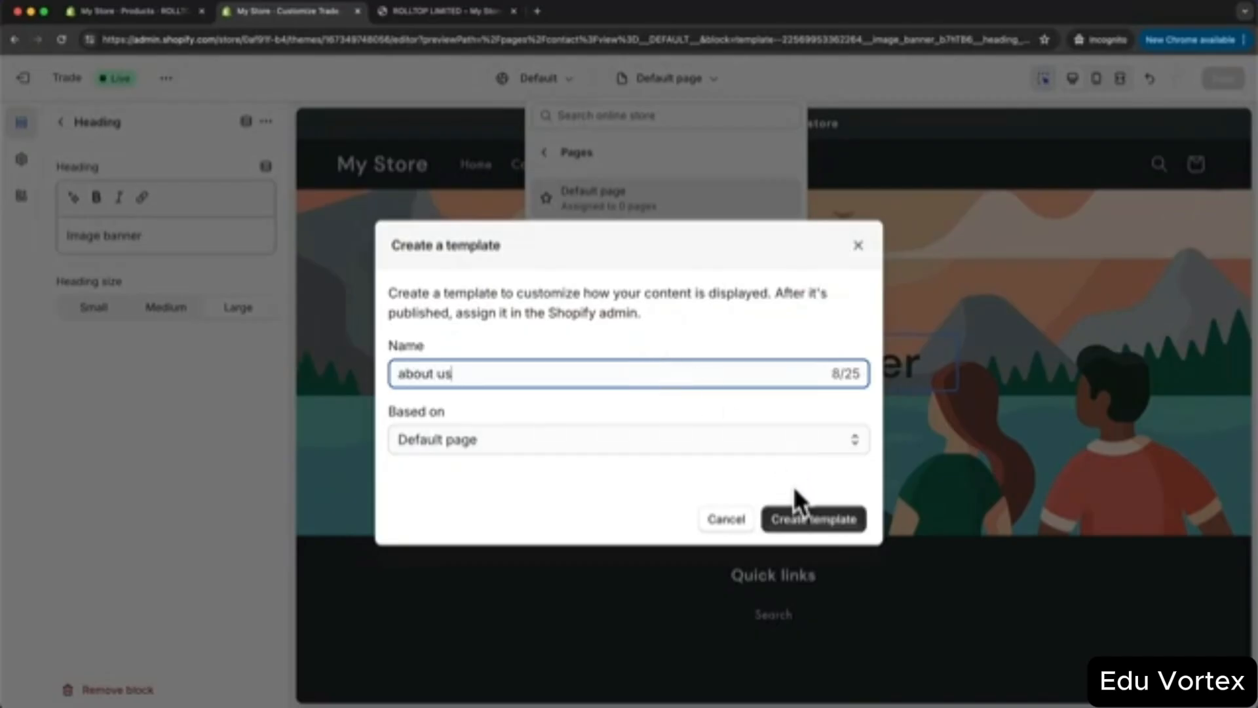
pyautogui.write('out us')
pyautogui.click(827, 518)
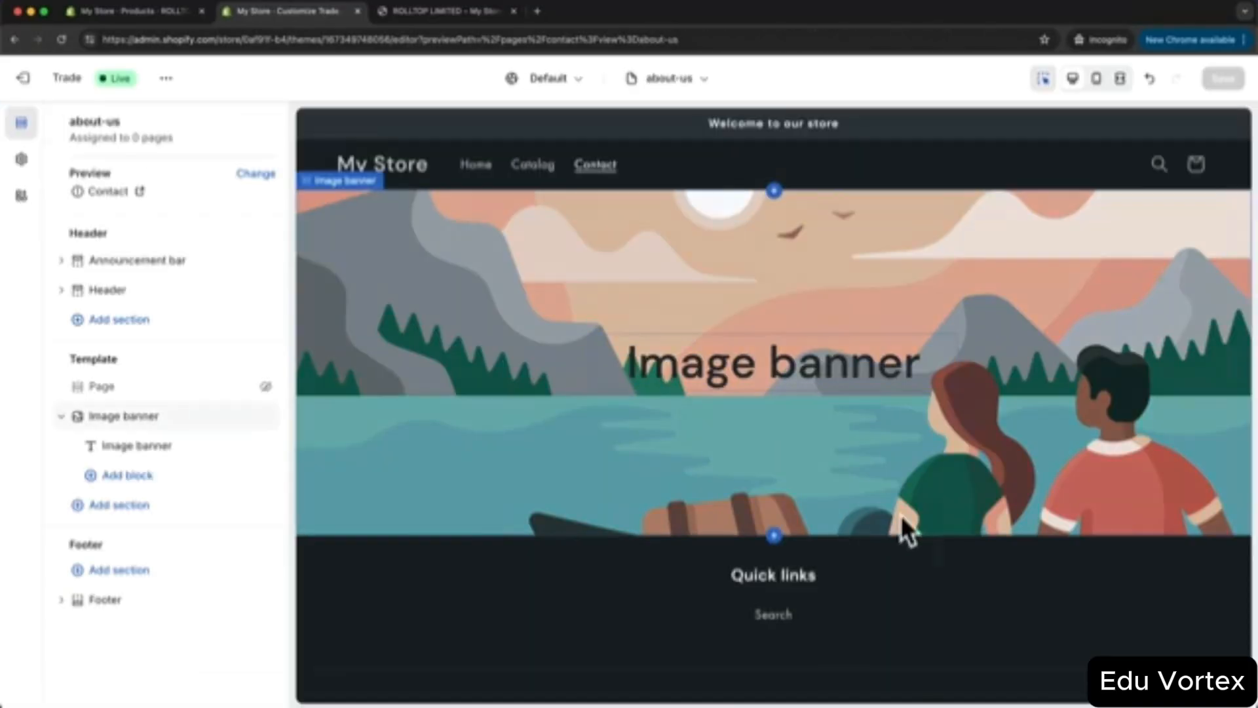
# - Change the banner heading to a bold 'About us'
pyautogui.click(810, 364)
pyautogui.moveTo(174, 235); pyautogui.dragTo(66, 235)
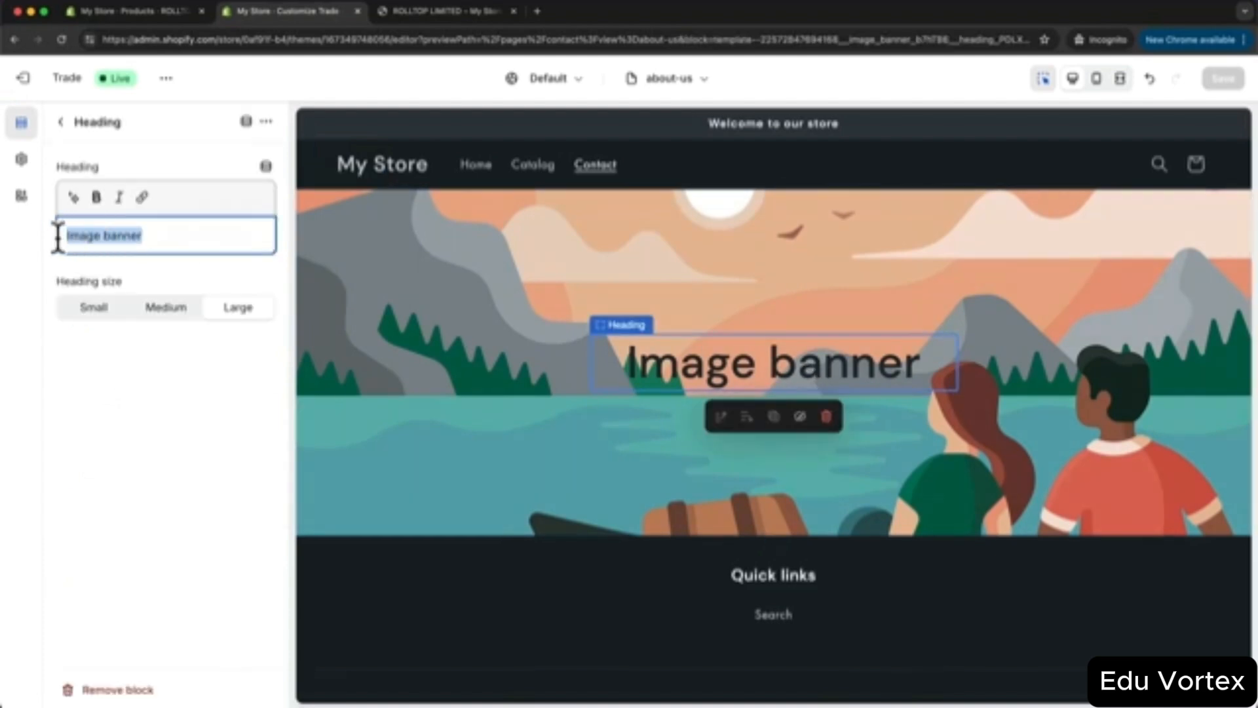
pyautogui.write('About us')
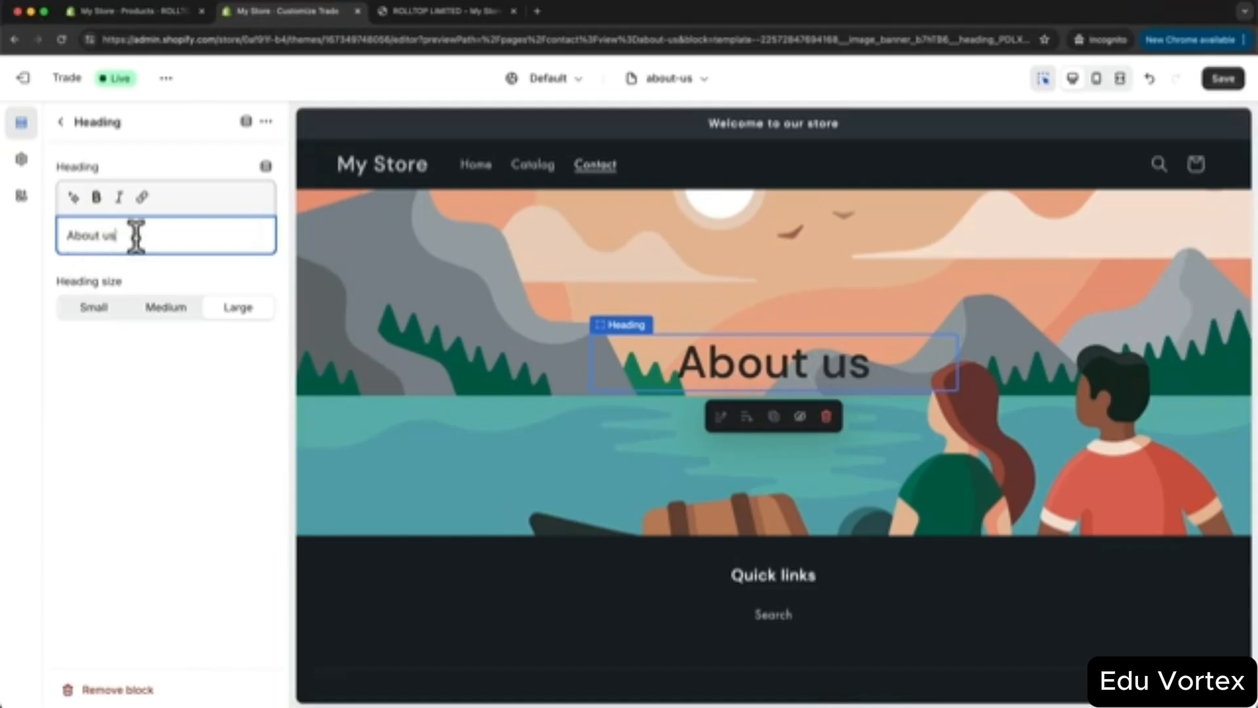
pyautogui.moveTo(135, 236); pyautogui.dragTo(56, 236)
pyautogui.click(97, 198)
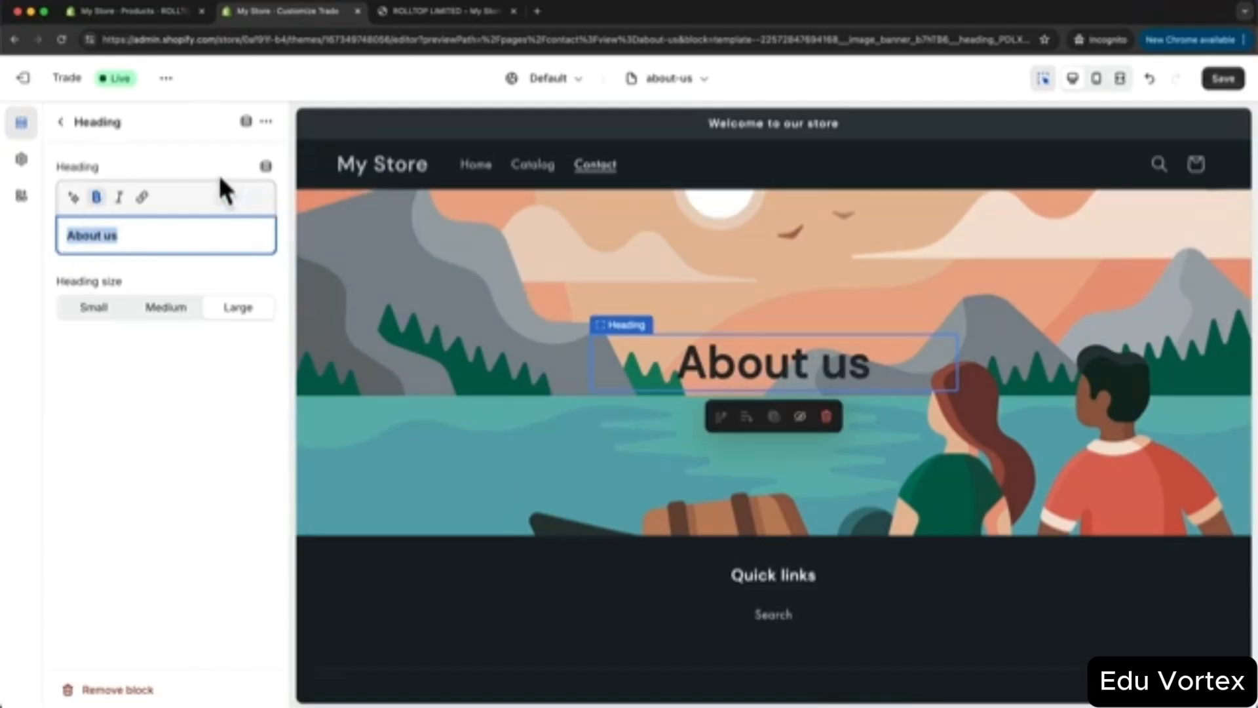
pyautogui.click(61, 122)
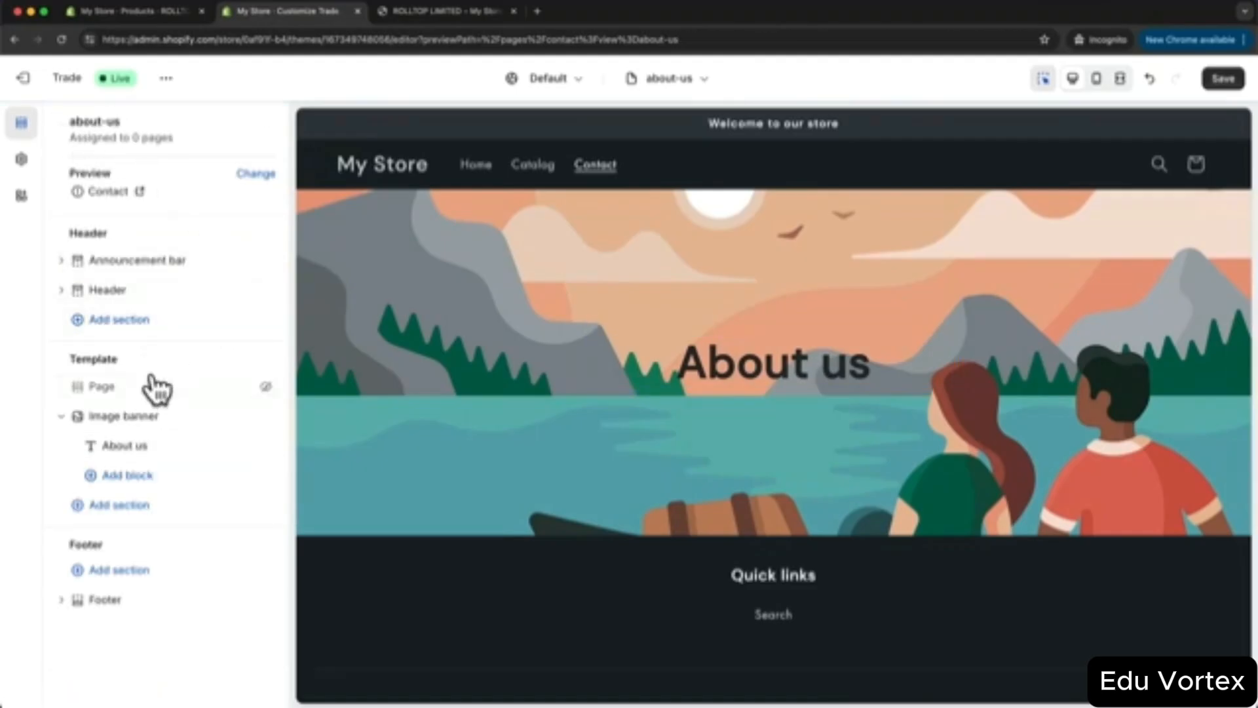
# - Apply colour Scheme 4 to the Image banner so its text turns white
pyautogui.click(129, 418)
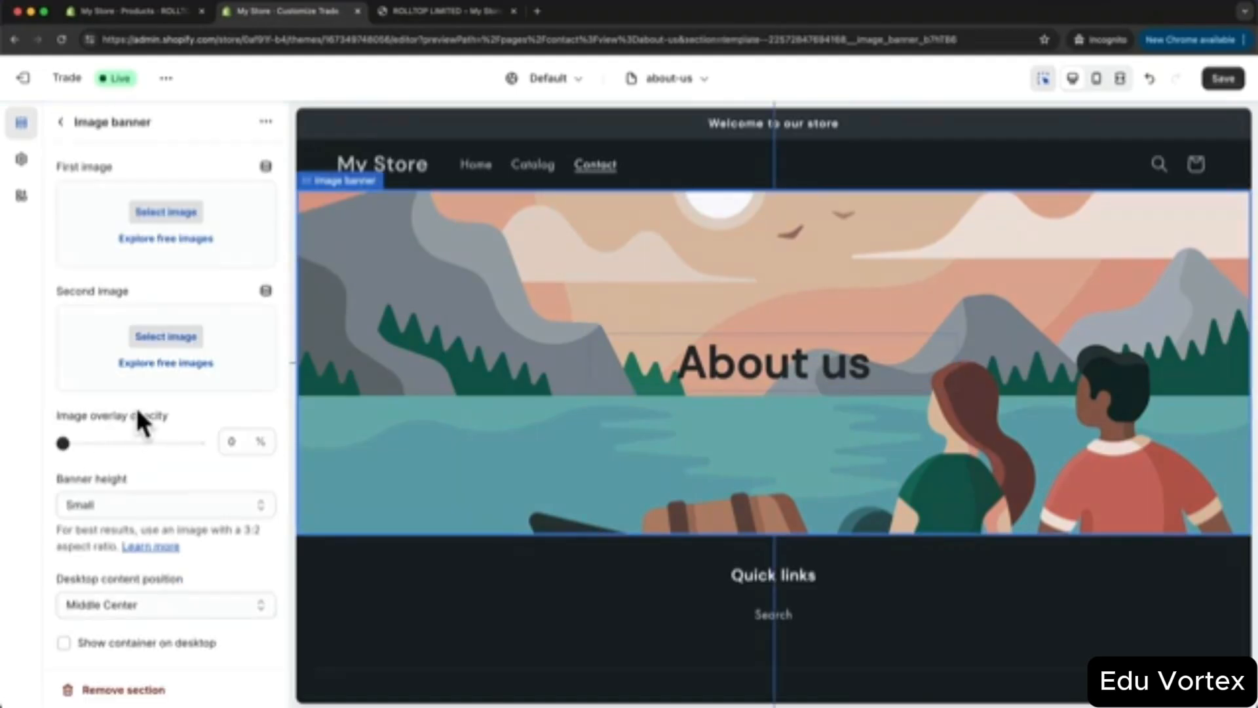
pyautogui.scroll(-8, 155, 472)
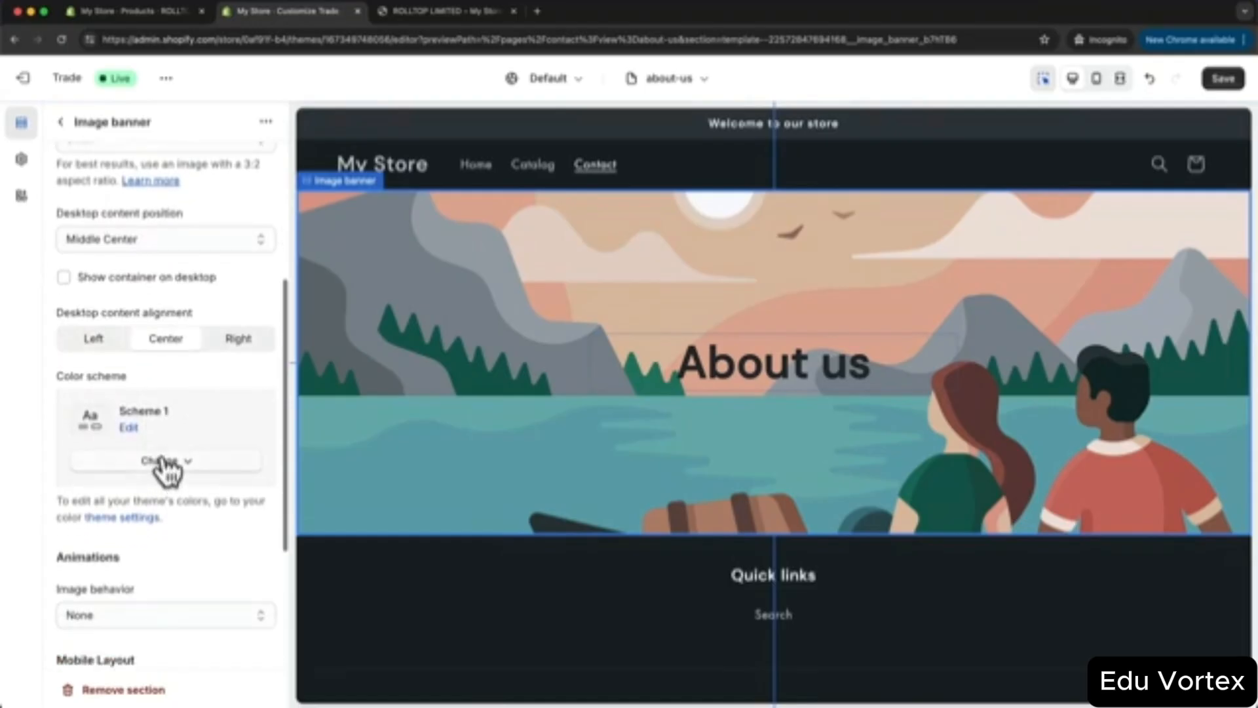
pyautogui.click(164, 462)
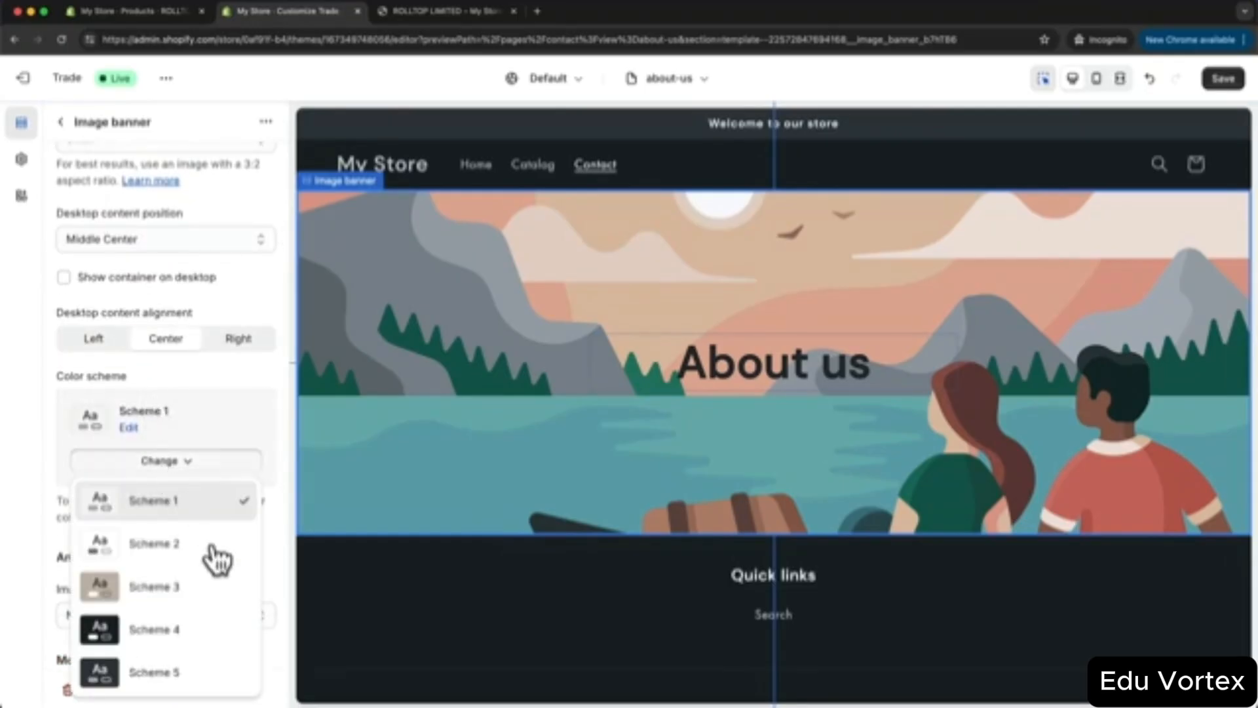
pyautogui.click(167, 630)
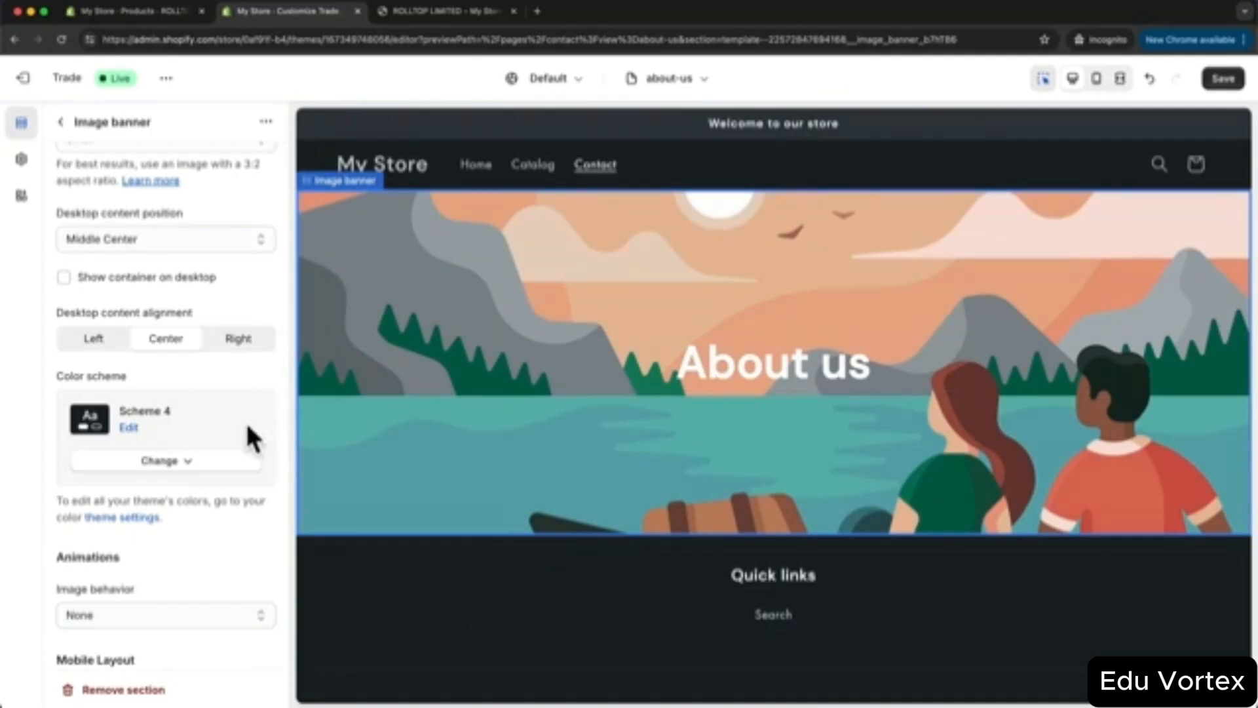
# - Use the about_banner photo as the banner image with a 30% image overlay
pyautogui.scroll(10, 252, 435)
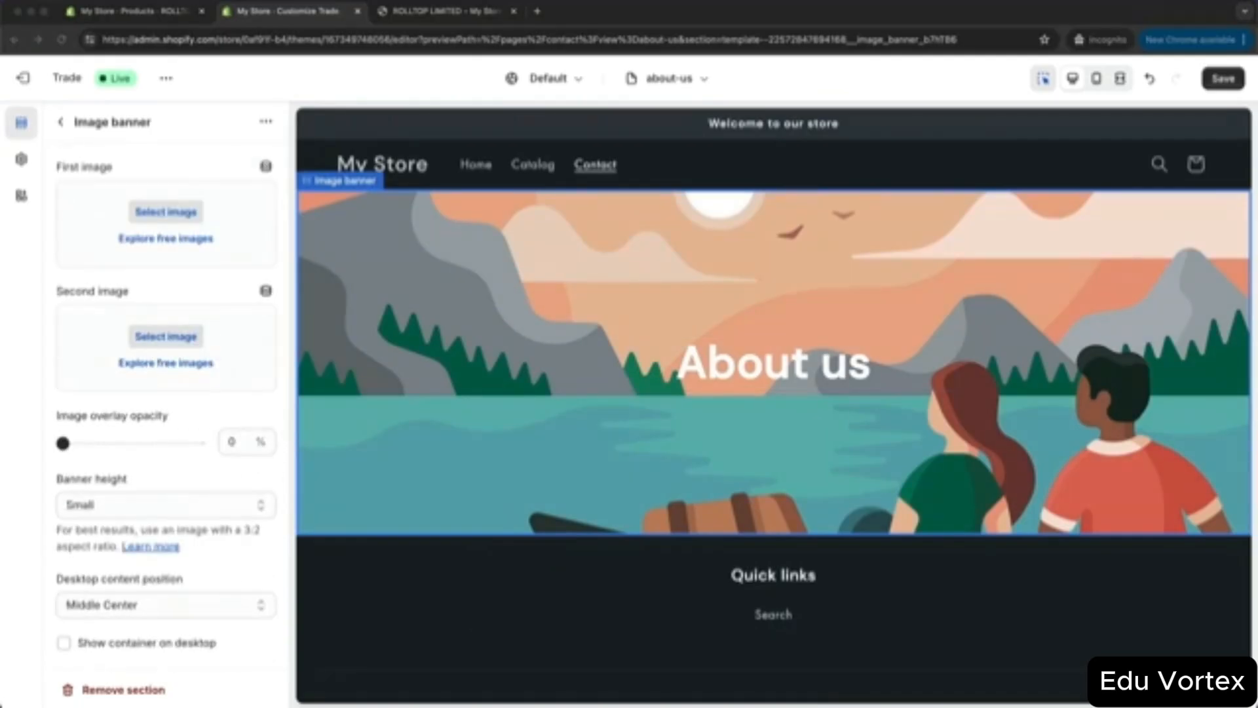
pyautogui.moveTo(524, 673); pyautogui.dragTo(182, 221)
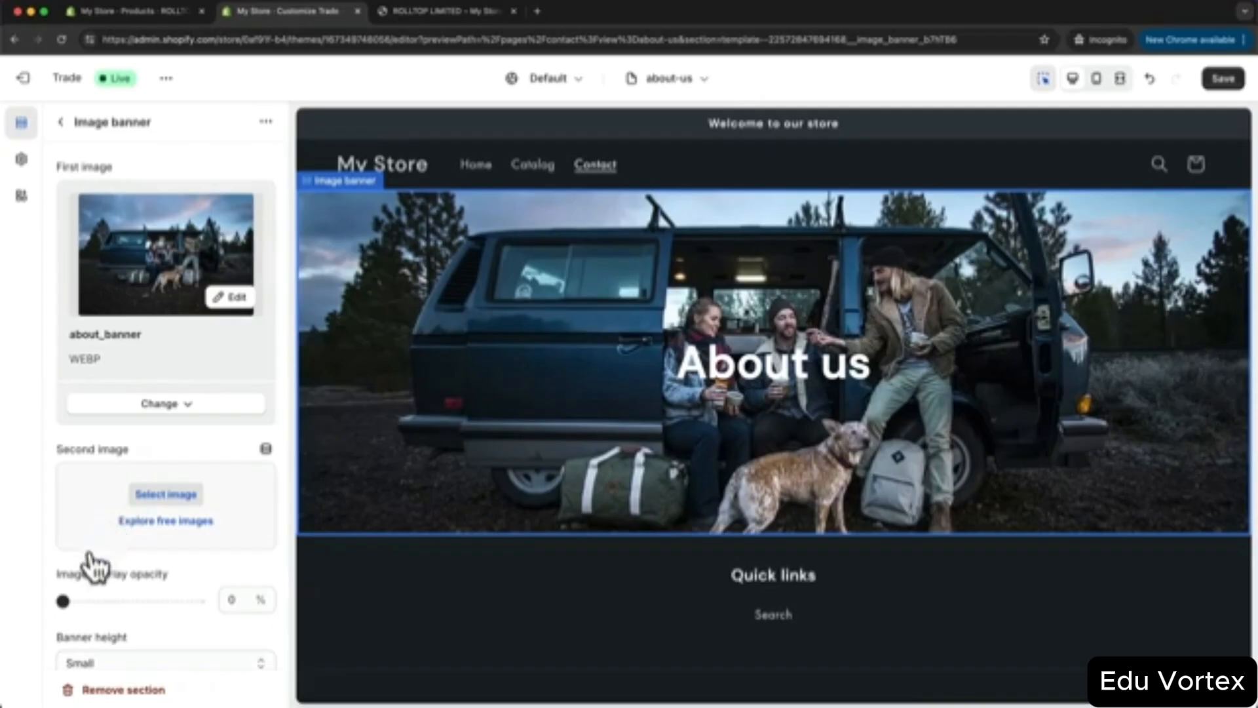
pyautogui.moveTo(64, 600); pyautogui.dragTo(105, 599)
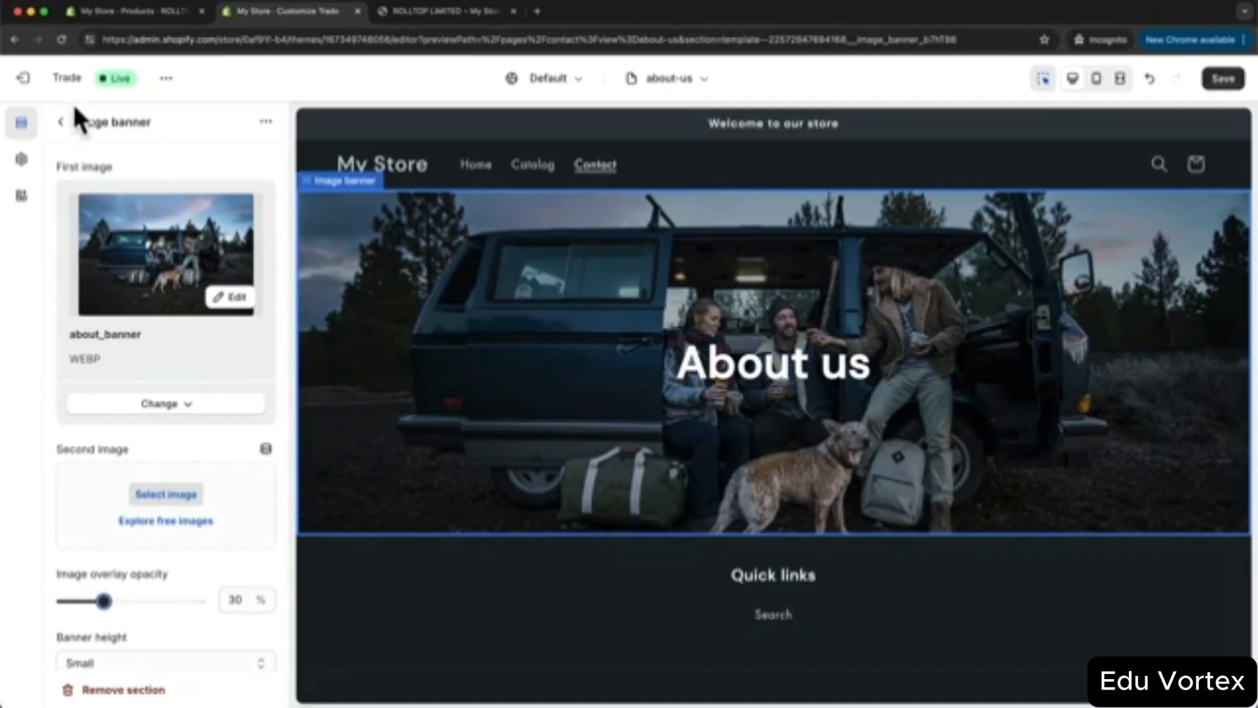
pyautogui.click(61, 123)
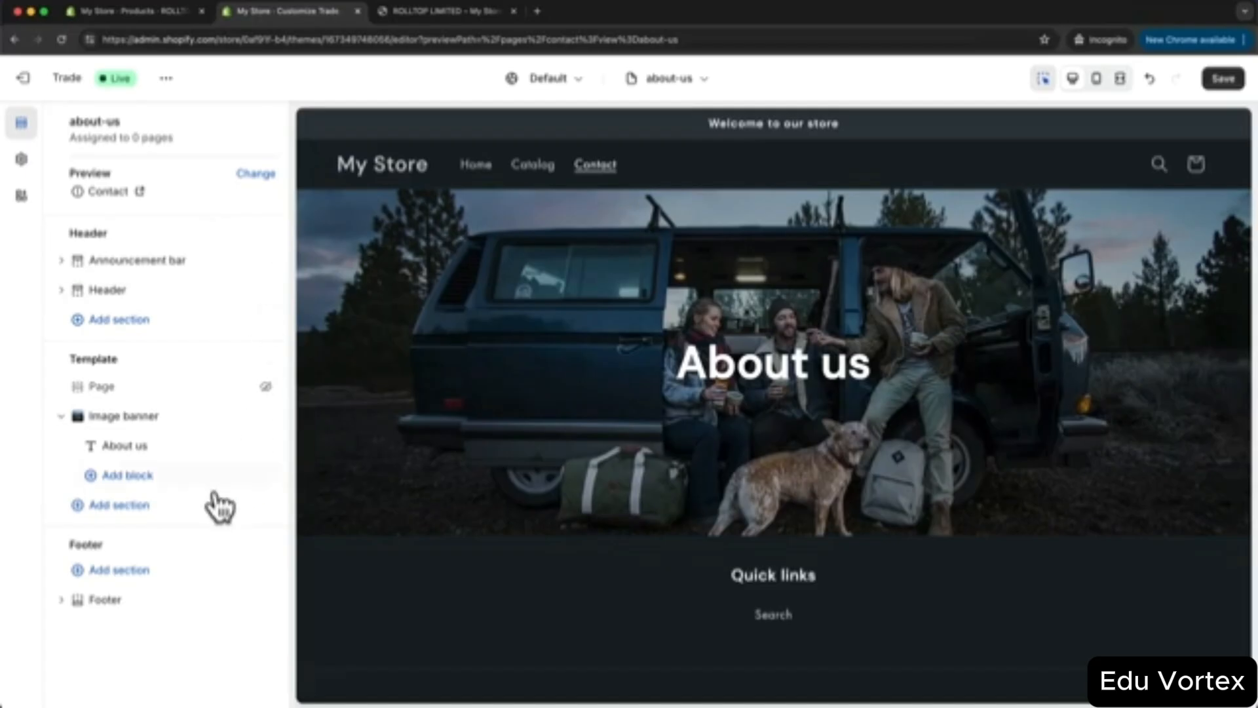
# - Add a Rich text section and then a Multirow section below the banner
pyautogui.click(114, 504)
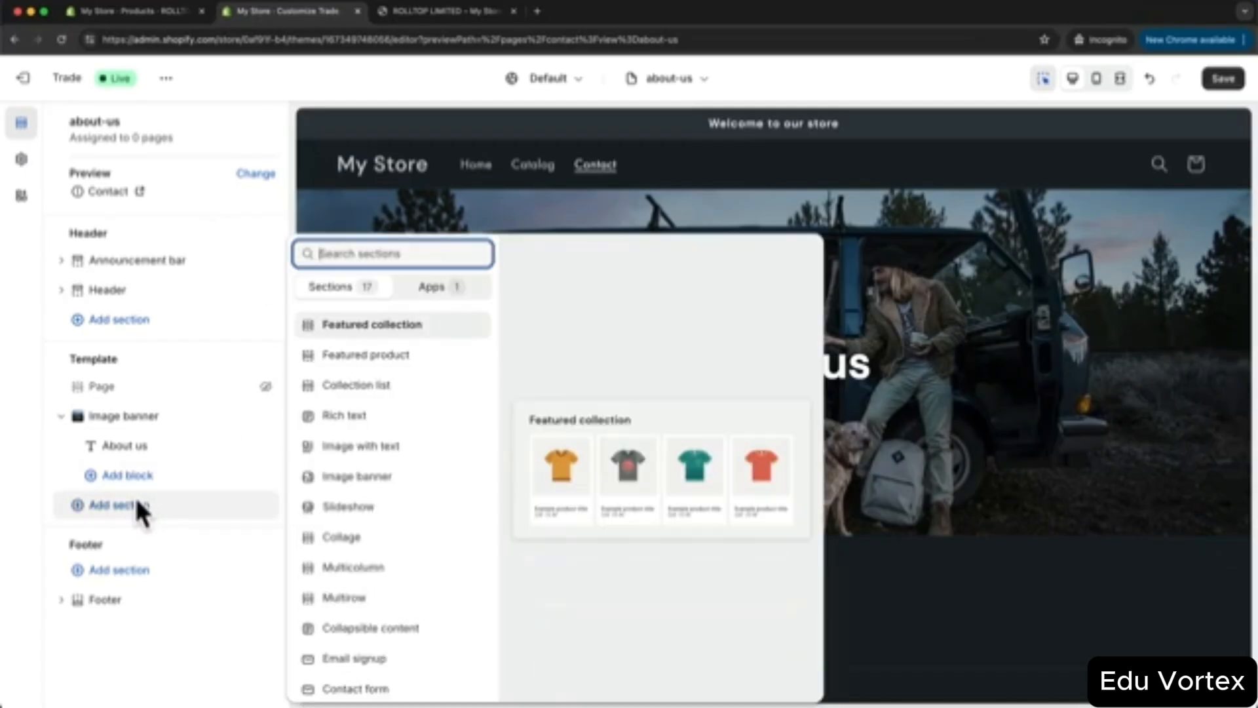
pyautogui.click(367, 423)
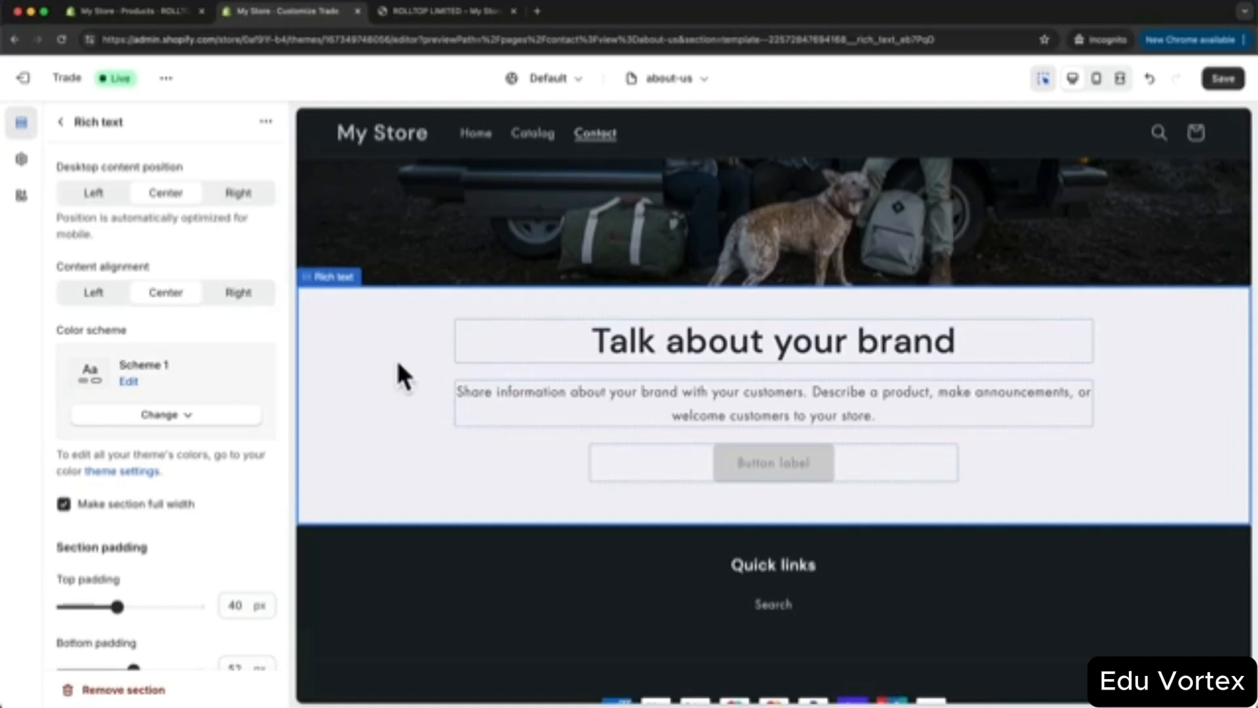
pyautogui.click(62, 123)
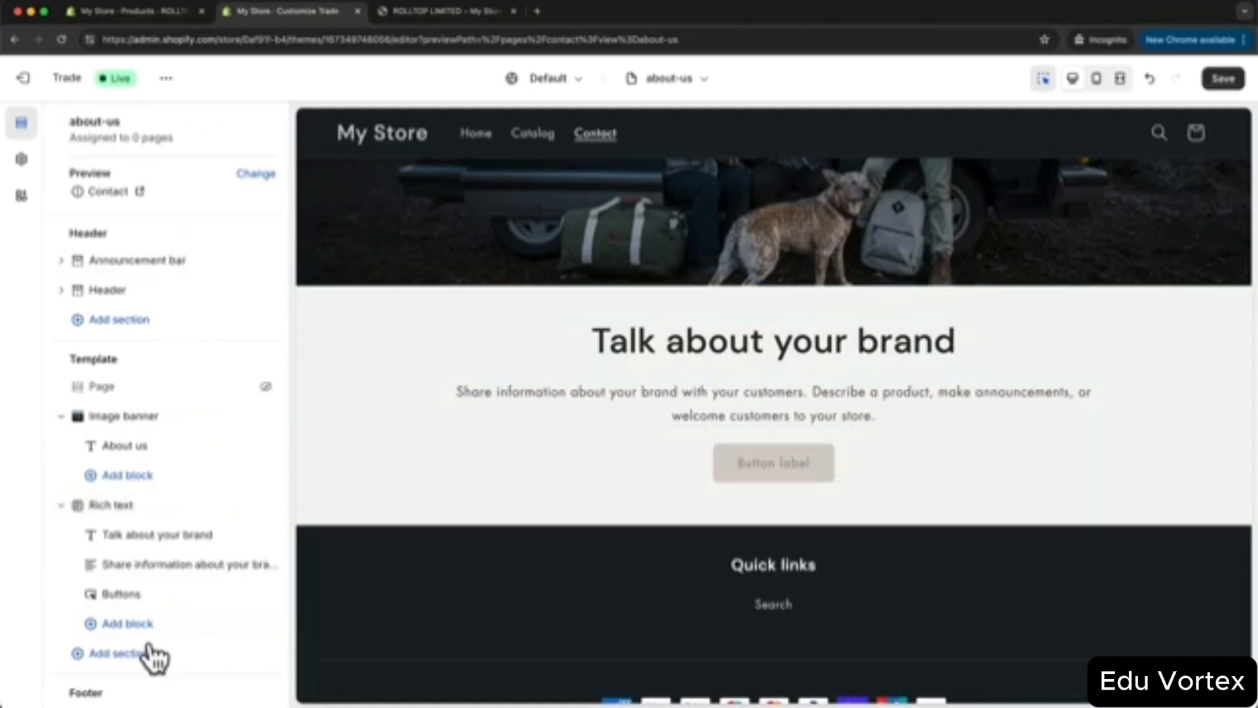
pyautogui.click(113, 653)
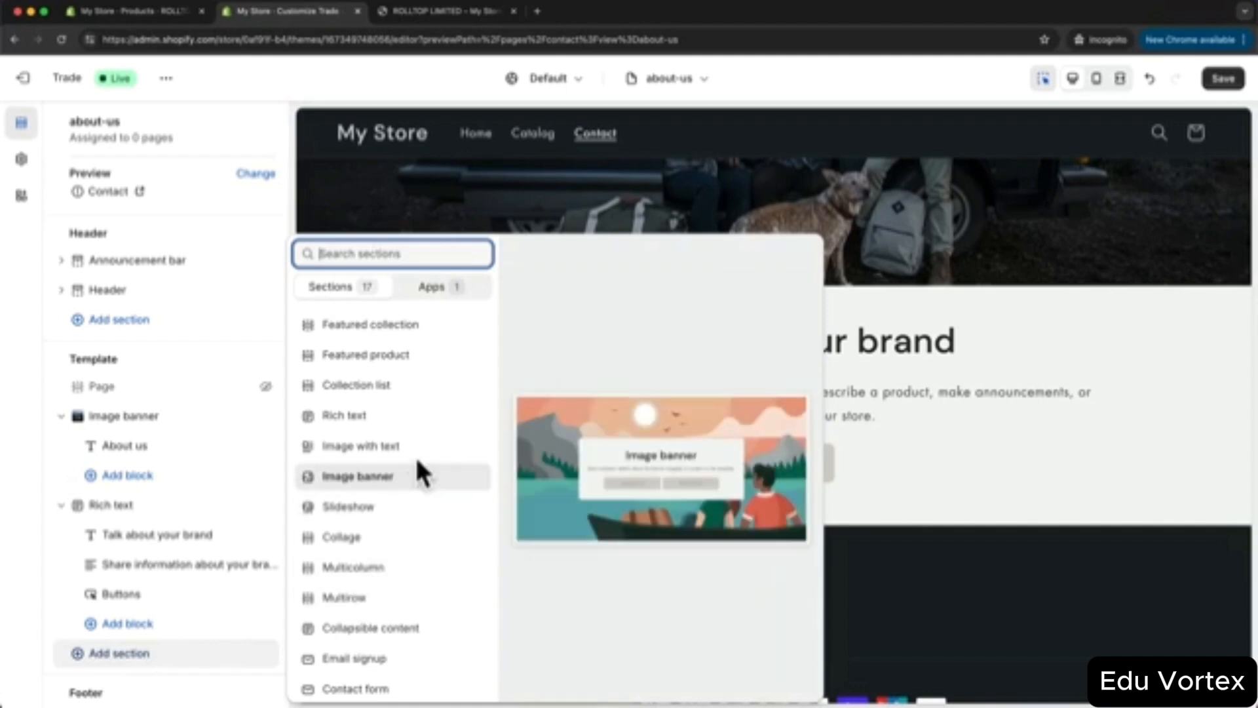
pyautogui.click(401, 596)
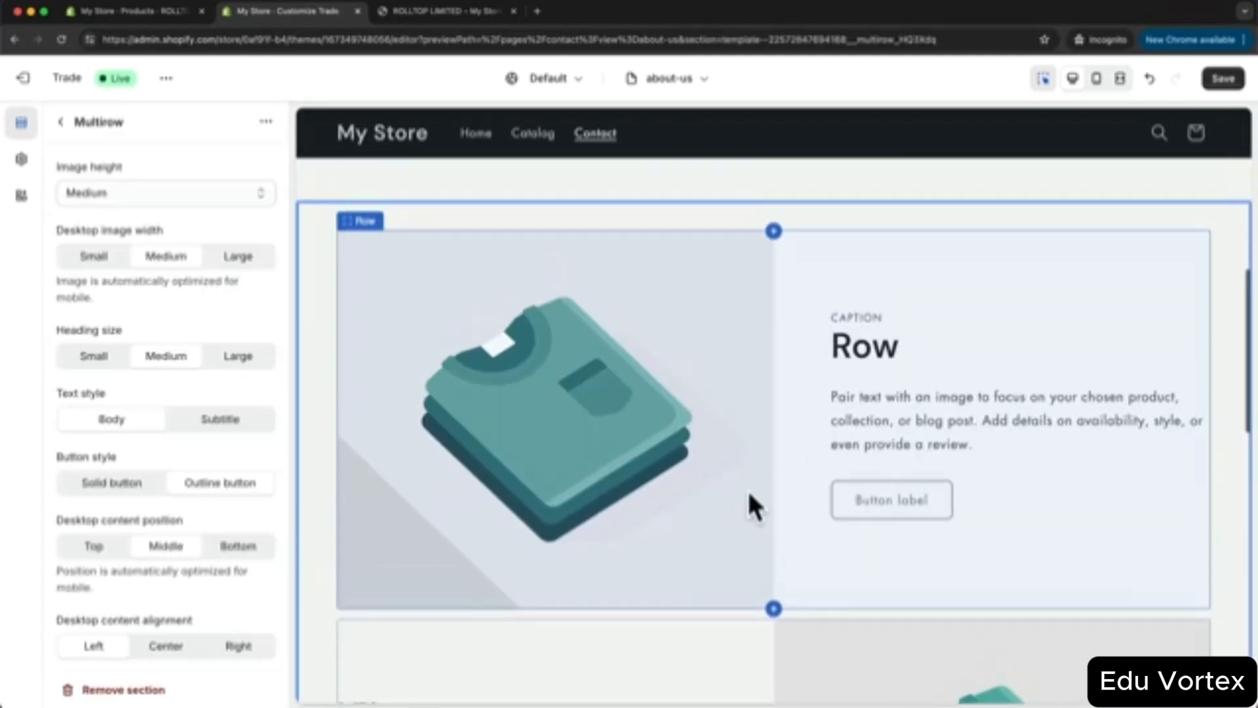
pyautogui.scroll(5, 747, 489)
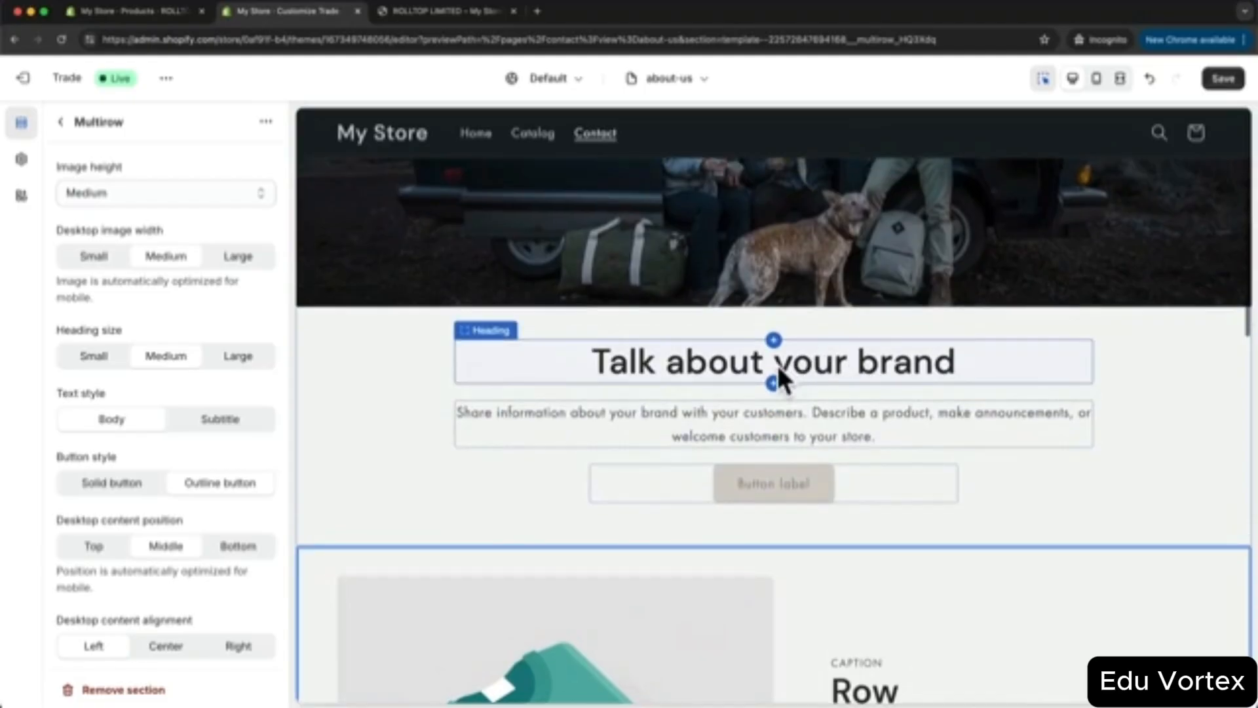
# - Change the Rich text heading to 'A better way of living'
pyautogui.click(736, 378)
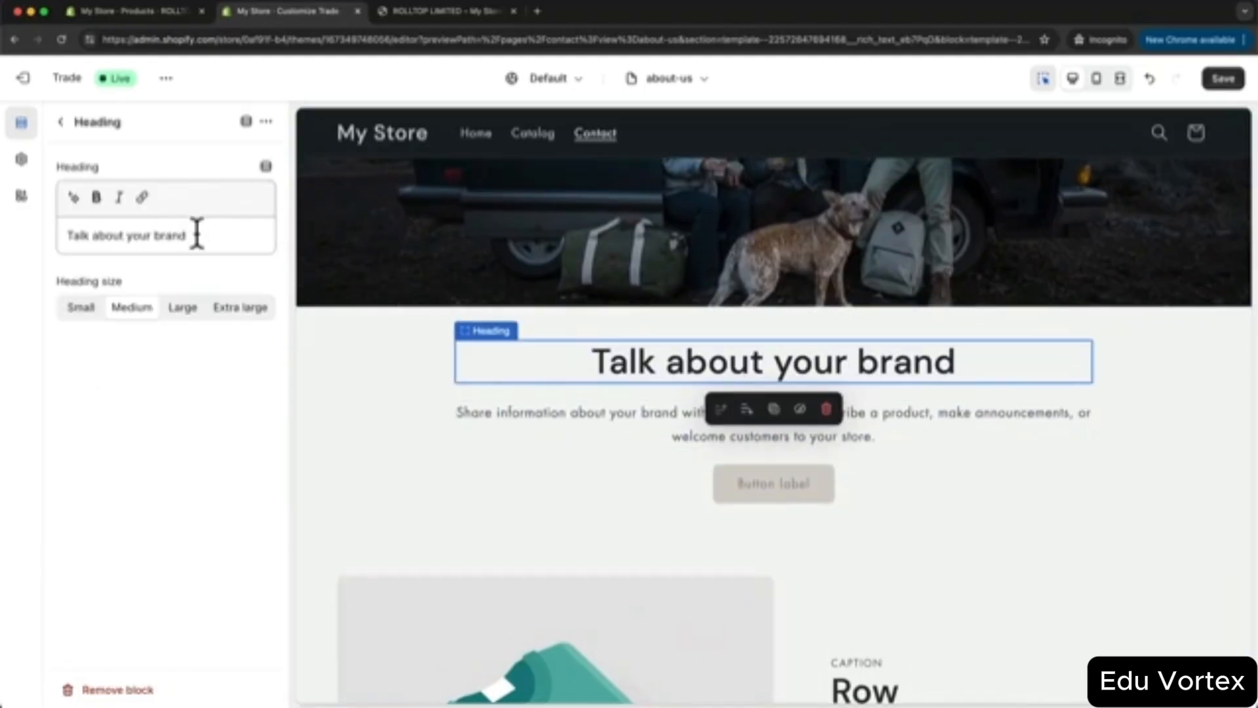
pyautogui.moveTo(196, 234); pyautogui.dragTo(66, 234)
pyautogui.write('Ab')
pyautogui.press('BackSpace')
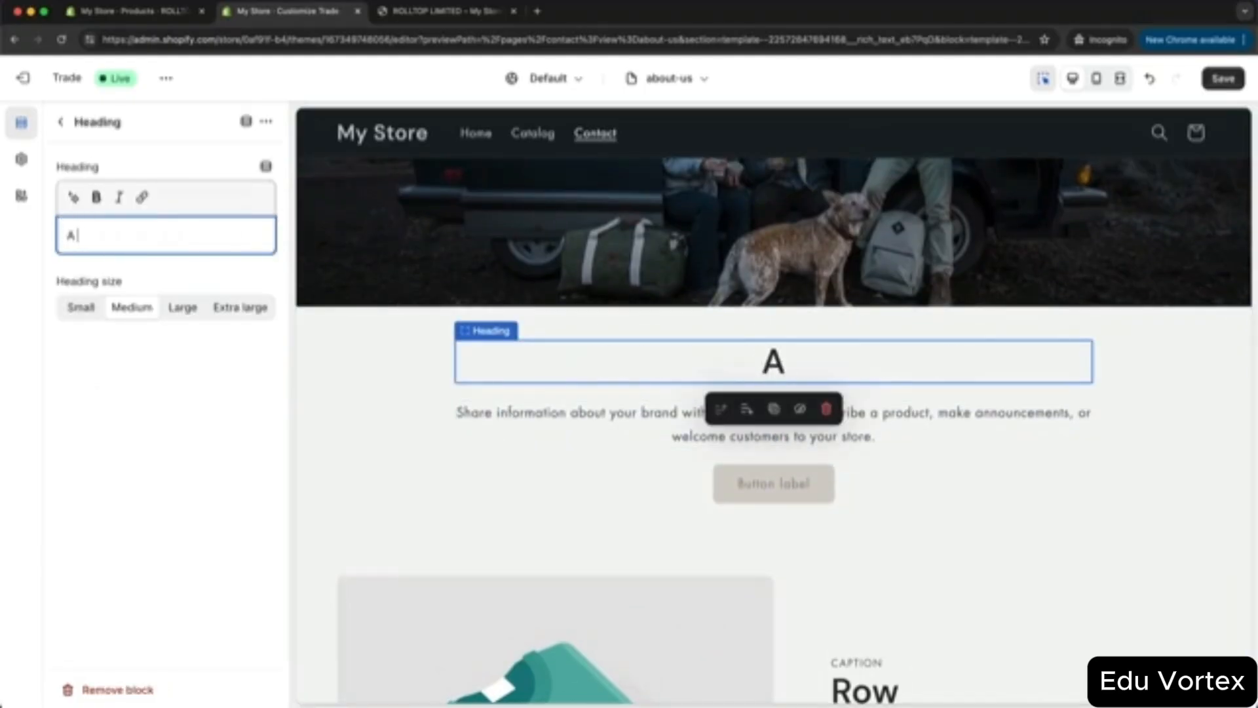
pyautogui.write('better way of living')
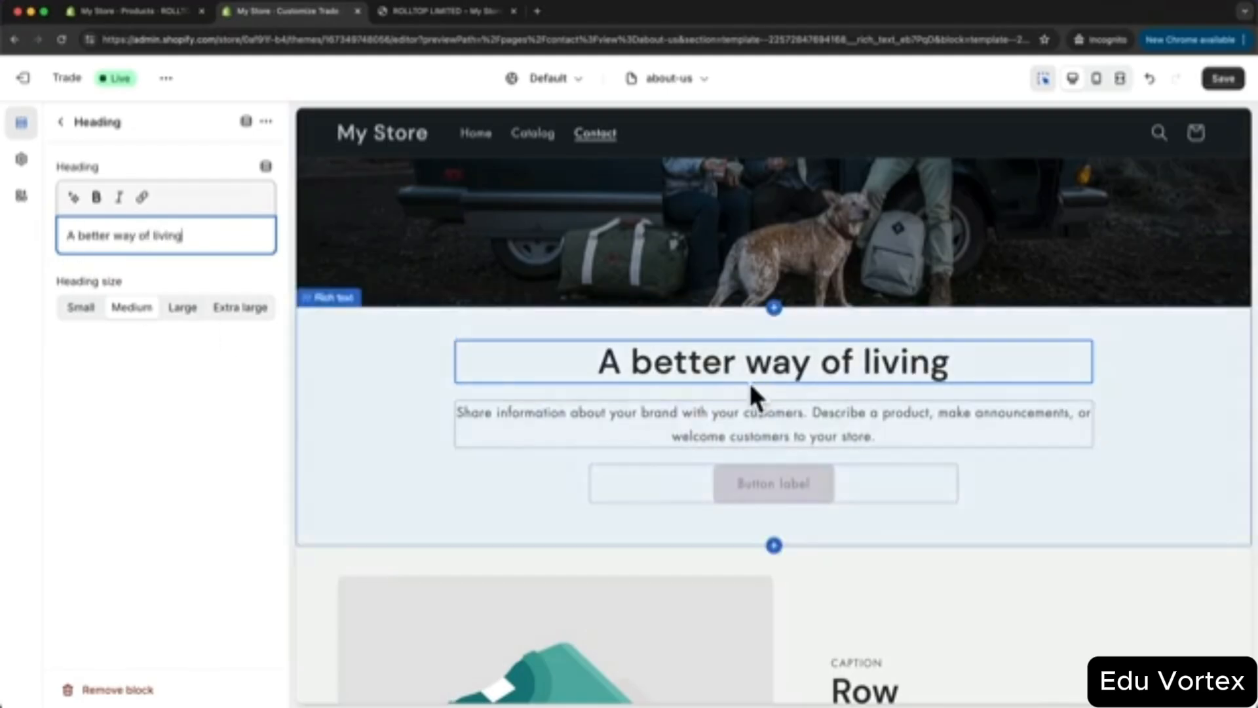
# - Replace the placeholder description with the pasted brand paragraph
pyautogui.click(891, 412)
pyautogui.moveTo(253, 284); pyautogui.dragTo(30, 210)
pyautogui.write("We believe in considering the impact of the choices we make every day and view those choices as an opportunity to better ourselves. Our purpose is to Inspire a Better way of Living by creating conscious products that last through time. By marrying innovation with eco-friendly processes, we strive to help shape a cleaner, healthier, and more mindful world where human progress is in harmony with the planet's.")
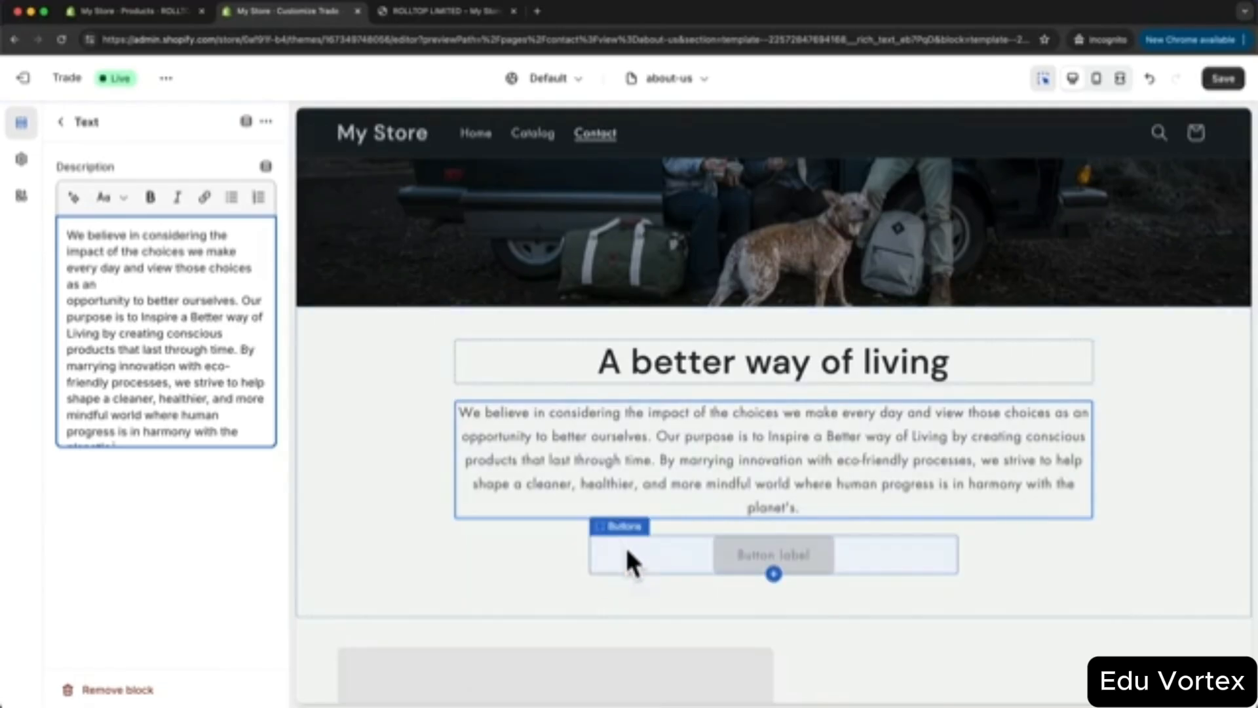
pyautogui.click(61, 122)
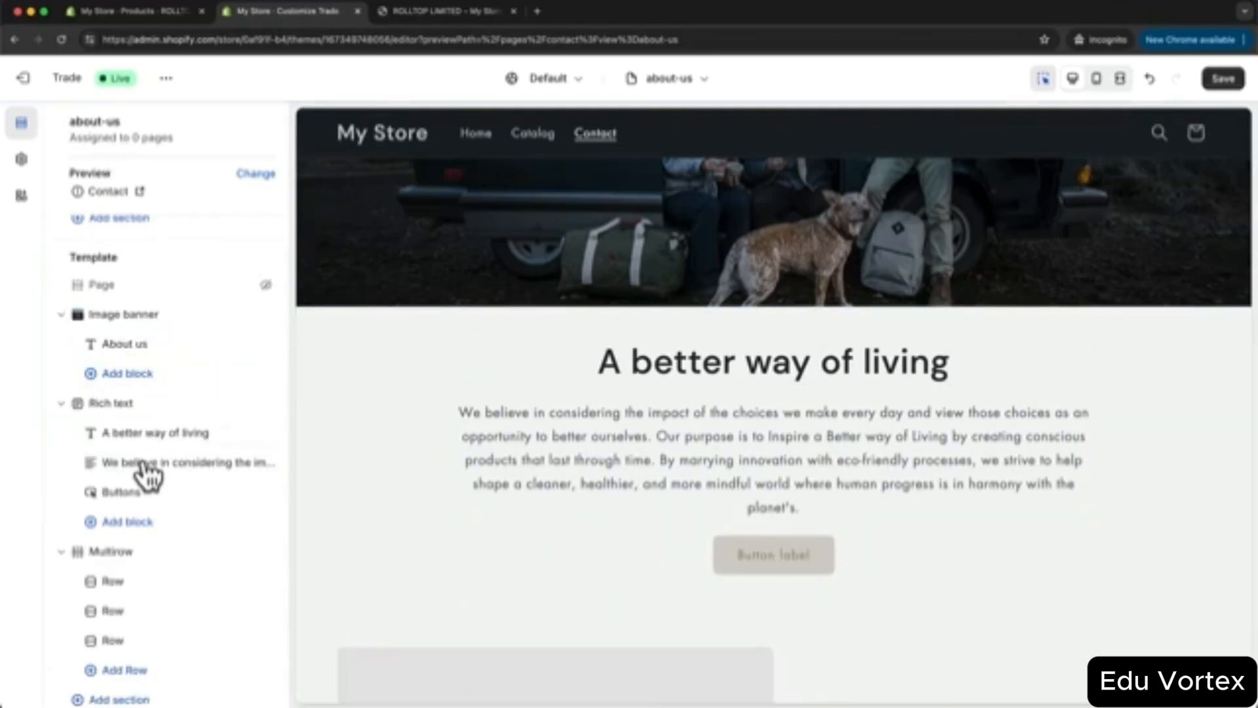
# - Delete the Buttons block from the rich text section above the Multirow
pyautogui.click(244, 493)
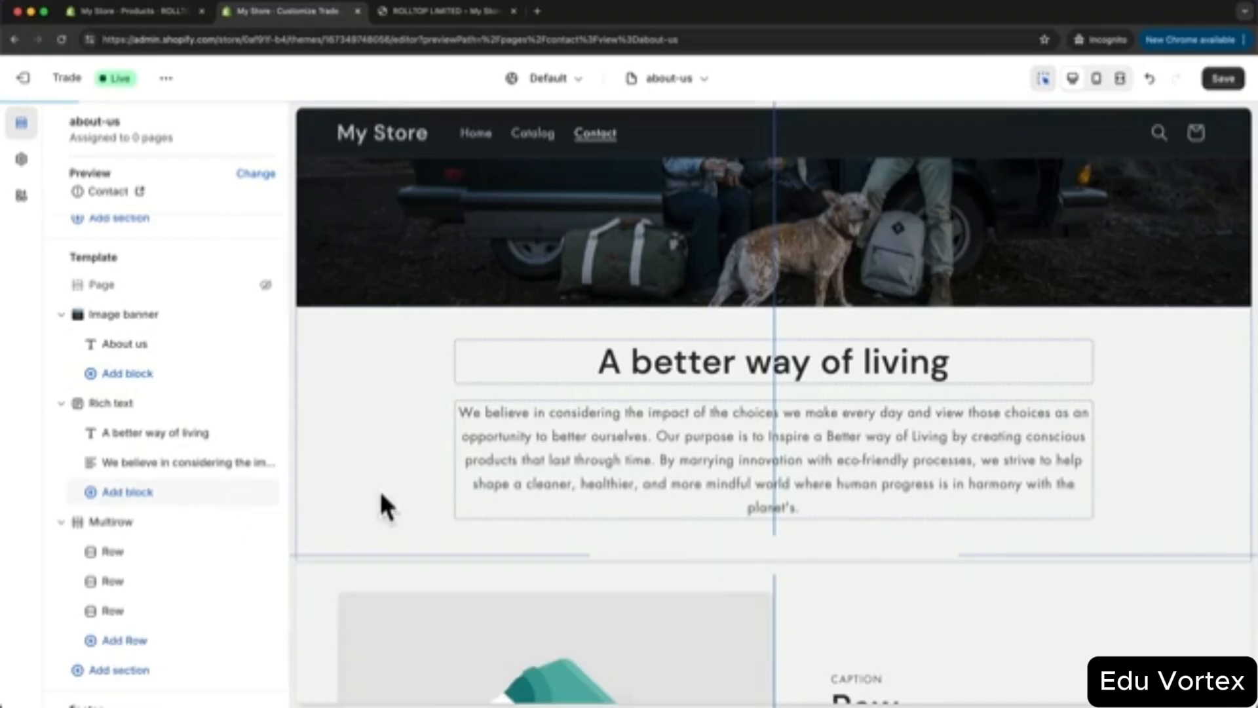
pyautogui.scroll(-2, 563, 433)
pyautogui.scroll(-3, 565, 436)
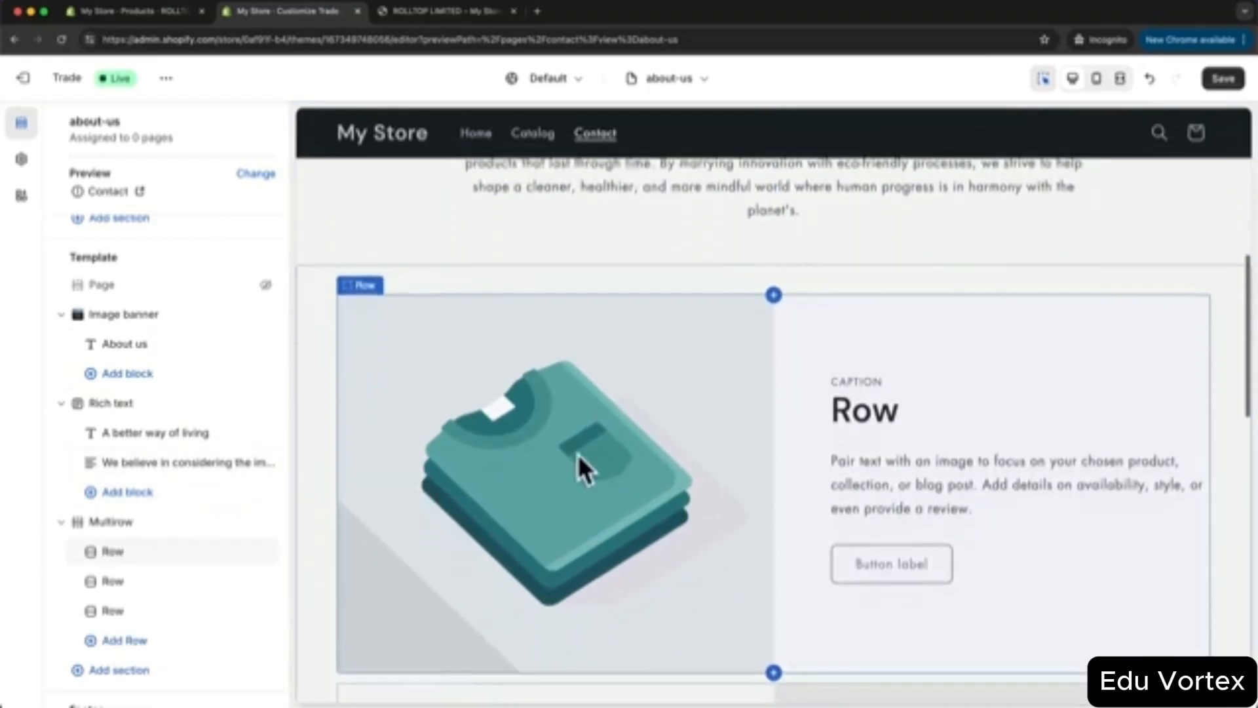
# - Give the first row the two-hikers photo, an empty caption and the heading 'What we make'
pyautogui.click(598, 372)
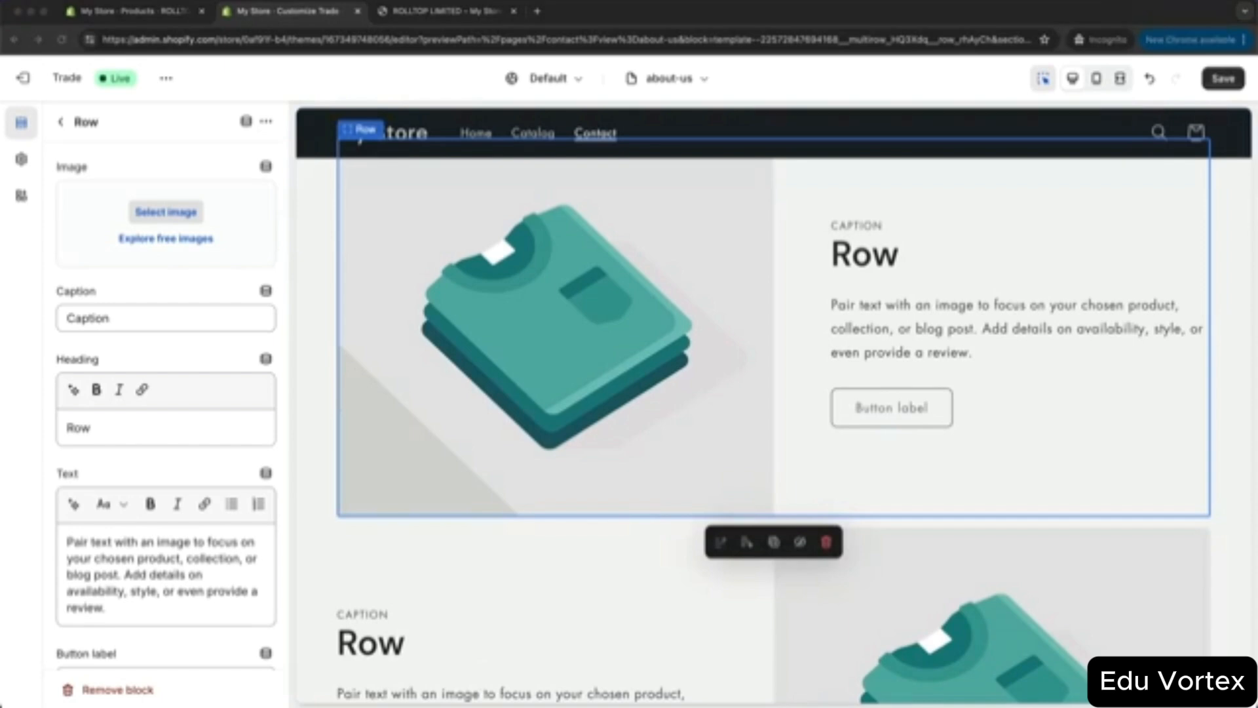
pyautogui.moveTo(350, 515); pyautogui.dragTo(196, 244)
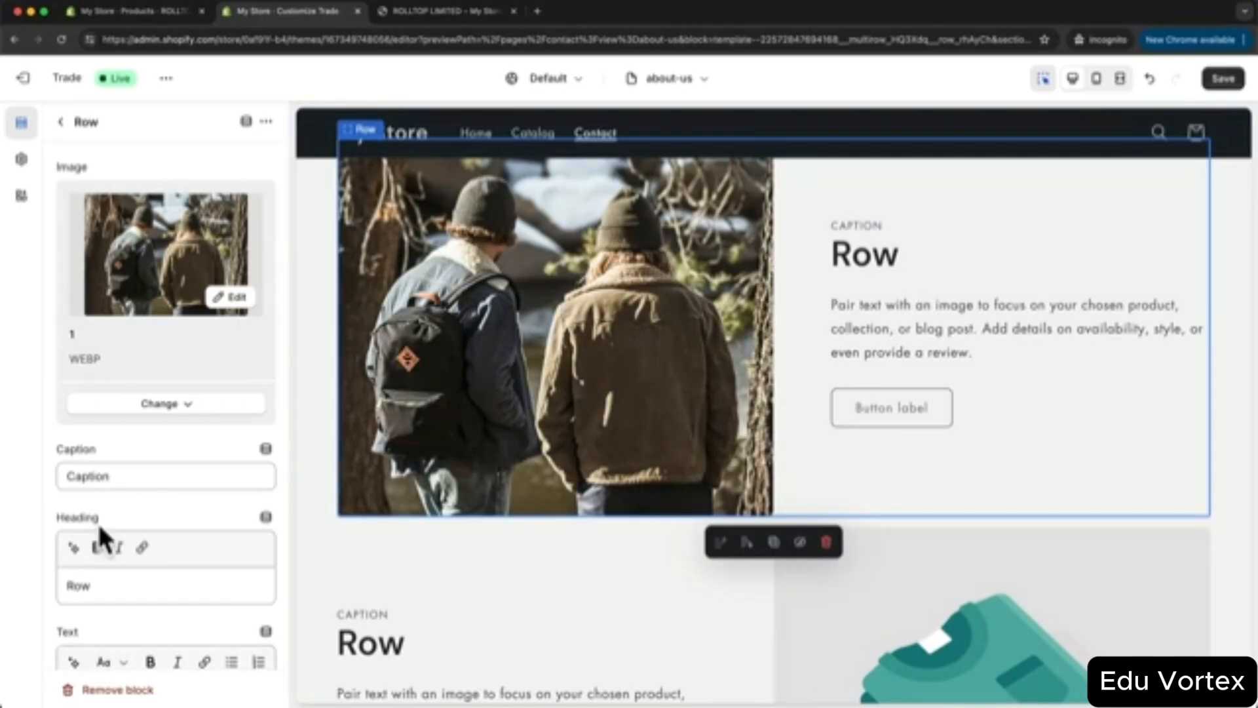
pyautogui.moveTo(129, 474); pyautogui.dragTo(65, 483)
pyautogui.press('BackSpace')
pyautogui.scroll(-2, 158, 469)
pyautogui.write('What')
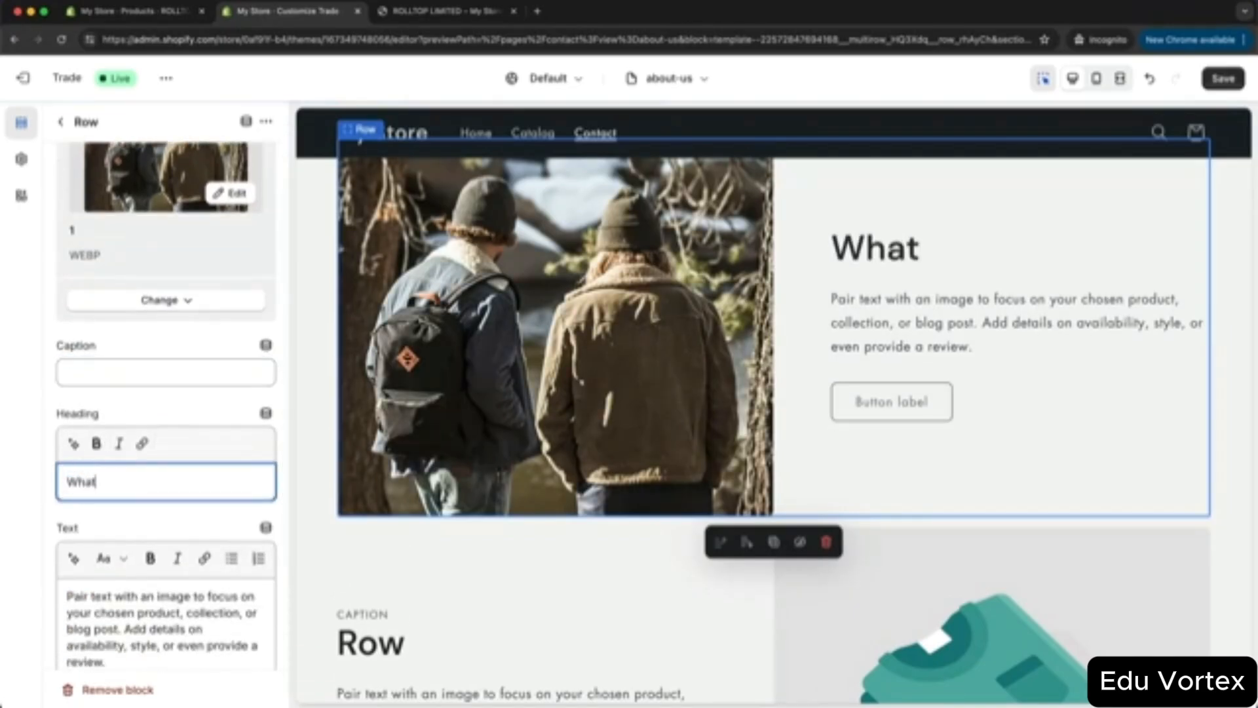
pyautogui.write(' we amke')
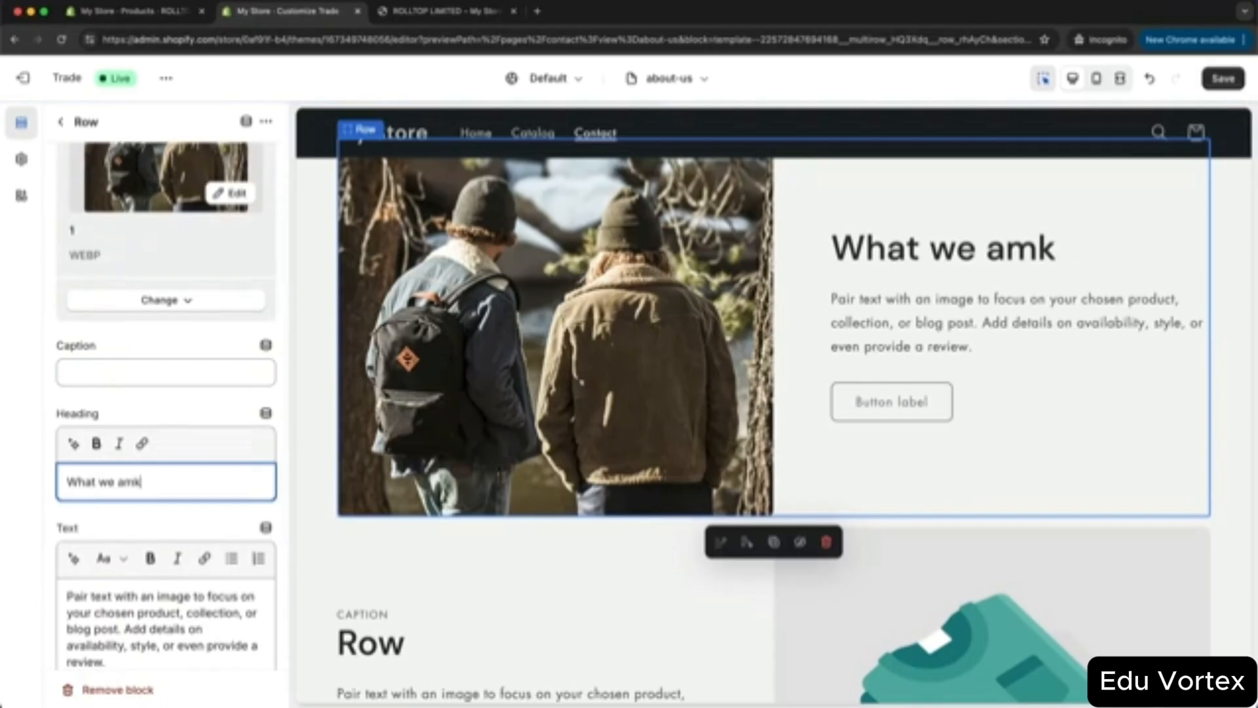
pyautogui.press('BackSpace')
pyautogui.press('BackSpace')
pyautogui.press('BackSpace')
pyautogui.write('make')
# - Replace the first row's text with the products paragraph and clear its button label
pyautogui.scroll(-3, 98, 484)
pyautogui.moveTo(121, 553); pyautogui.dragTo(69, 486)
pyautogui.write('Our products are inspired by a desire to create gear that seamlessly transitions through every part of your day. Whether you are outdoor adventuring, on a road trip, or simply kicking back at home, our technical yet simple designs have you covered.')
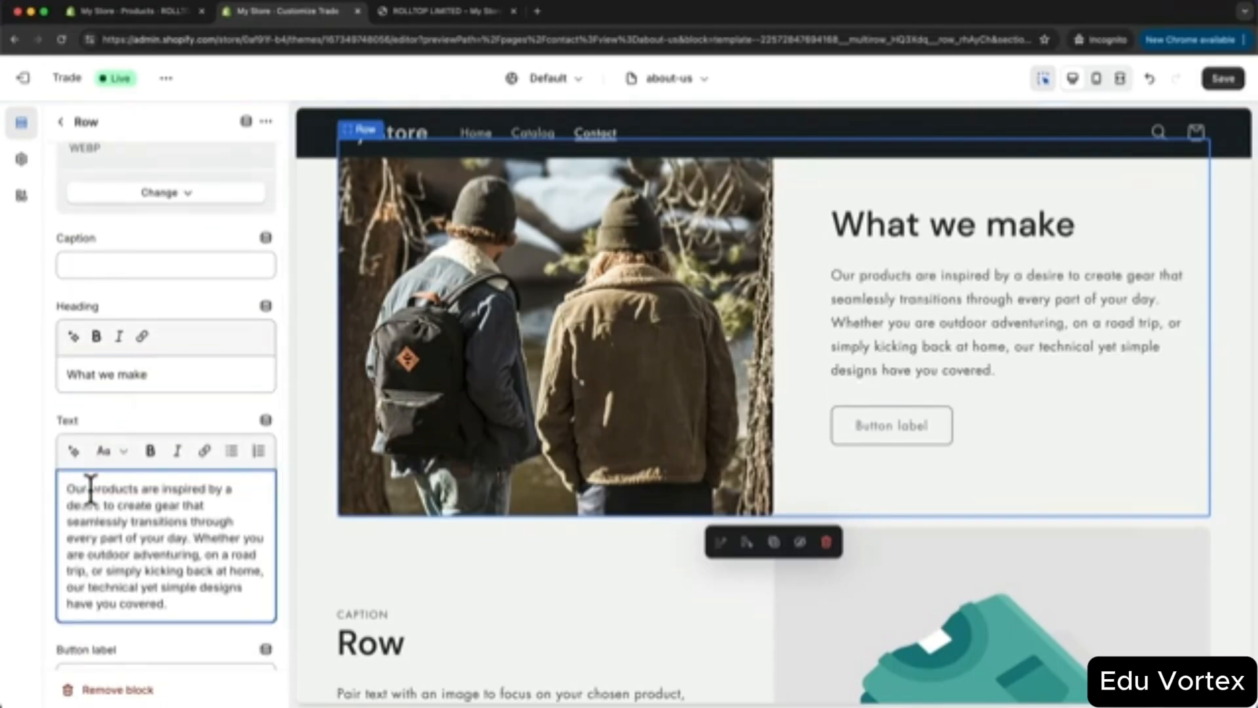
pyautogui.scroll(-3, 132, 480)
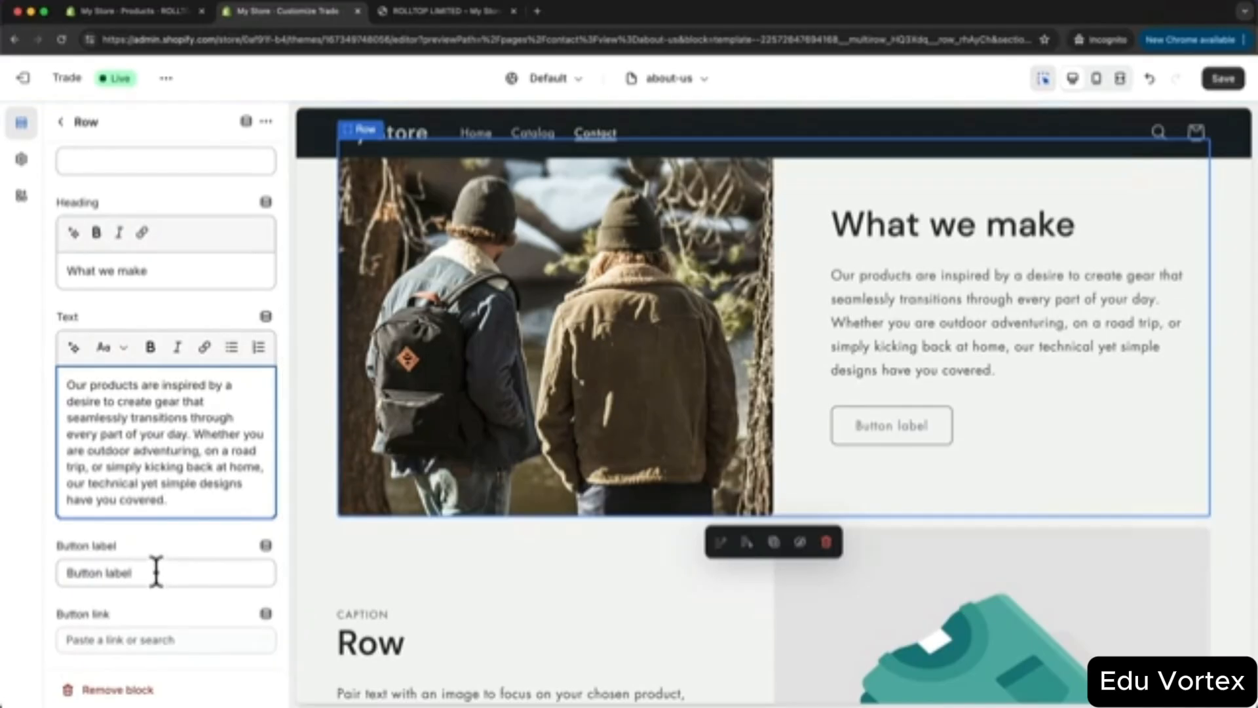
pyautogui.moveTo(151, 571); pyautogui.dragTo(67, 572)
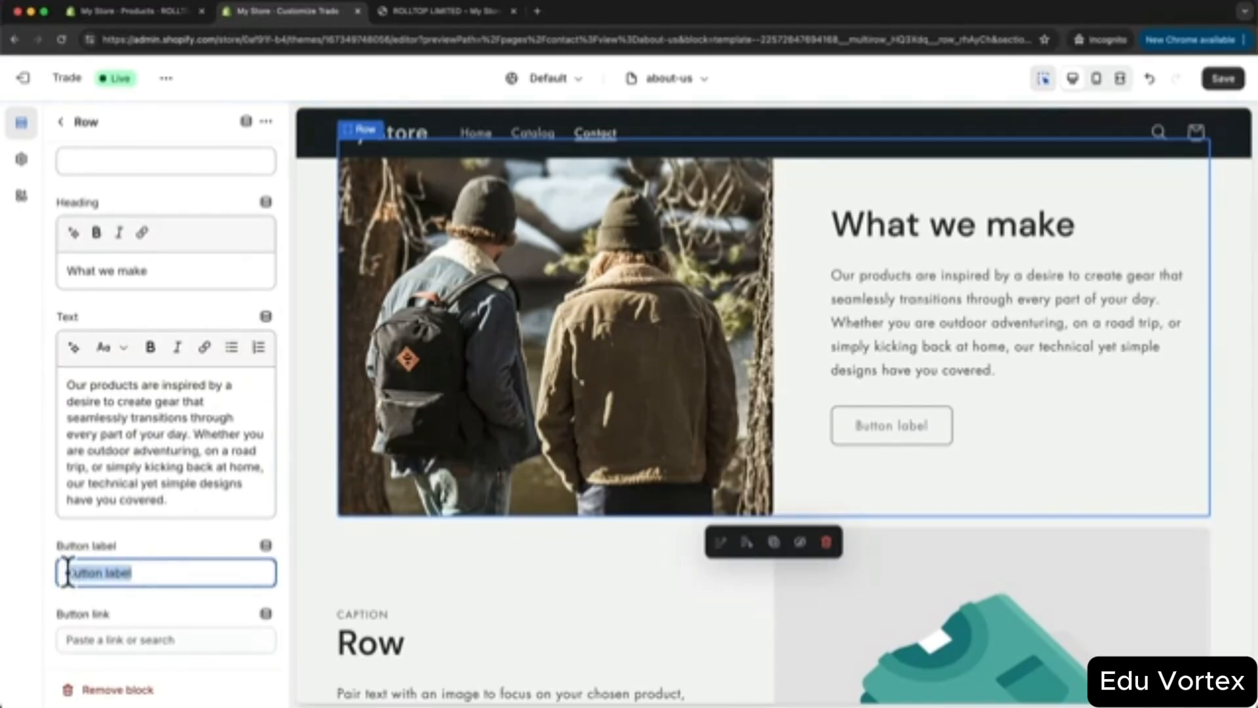
pyautogui.press('BackSpace')
pyautogui.scroll(-5, 502, 467)
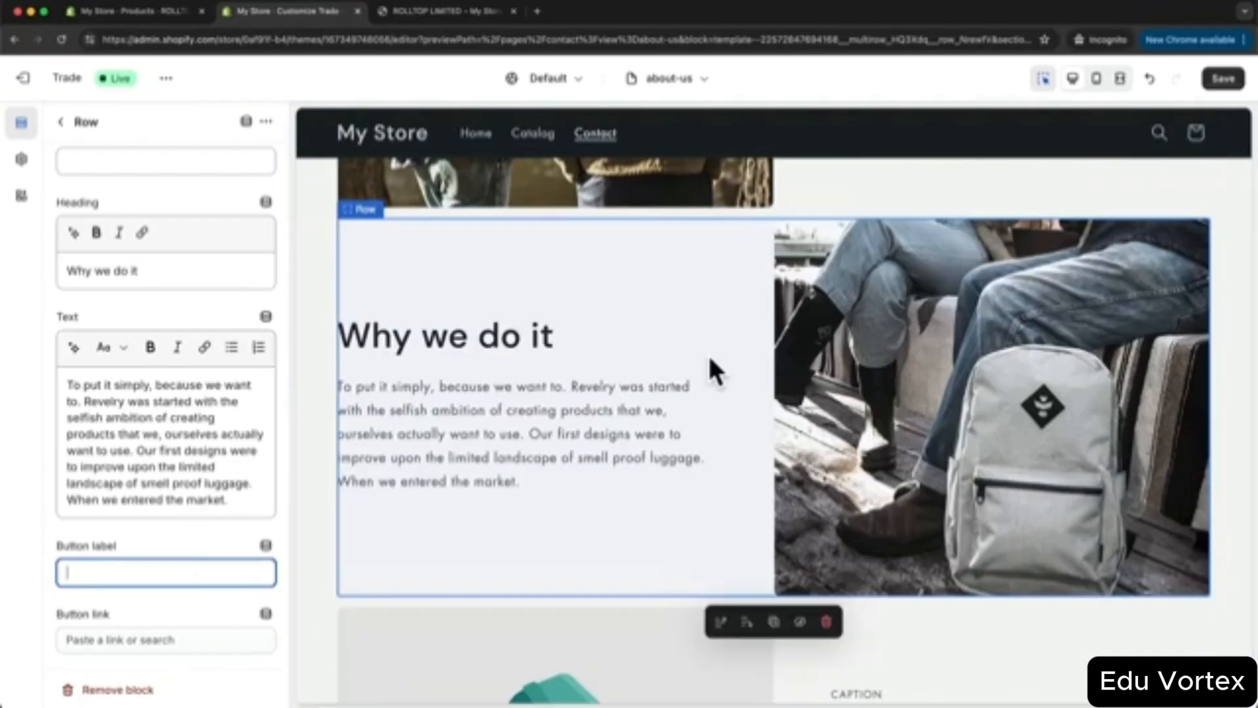
pyautogui.scroll(-6, 707, 353)
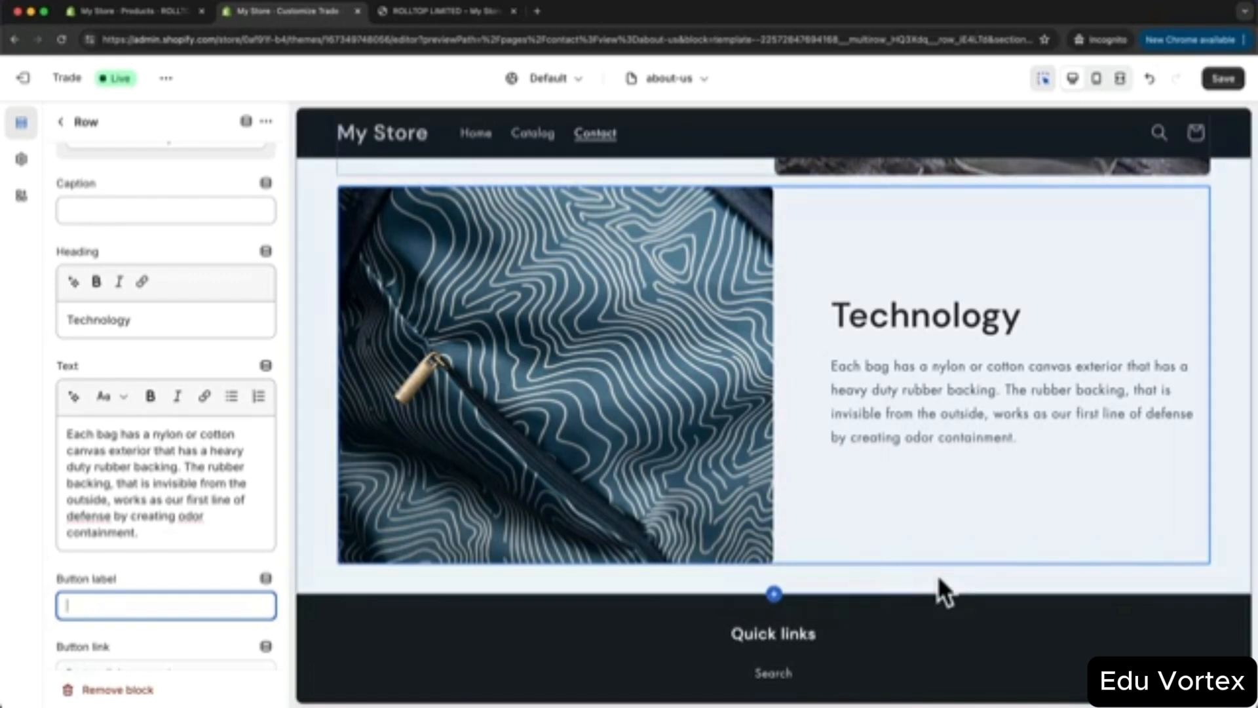
# - Add an Email signup section to the about-us template
pyautogui.click(61, 120)
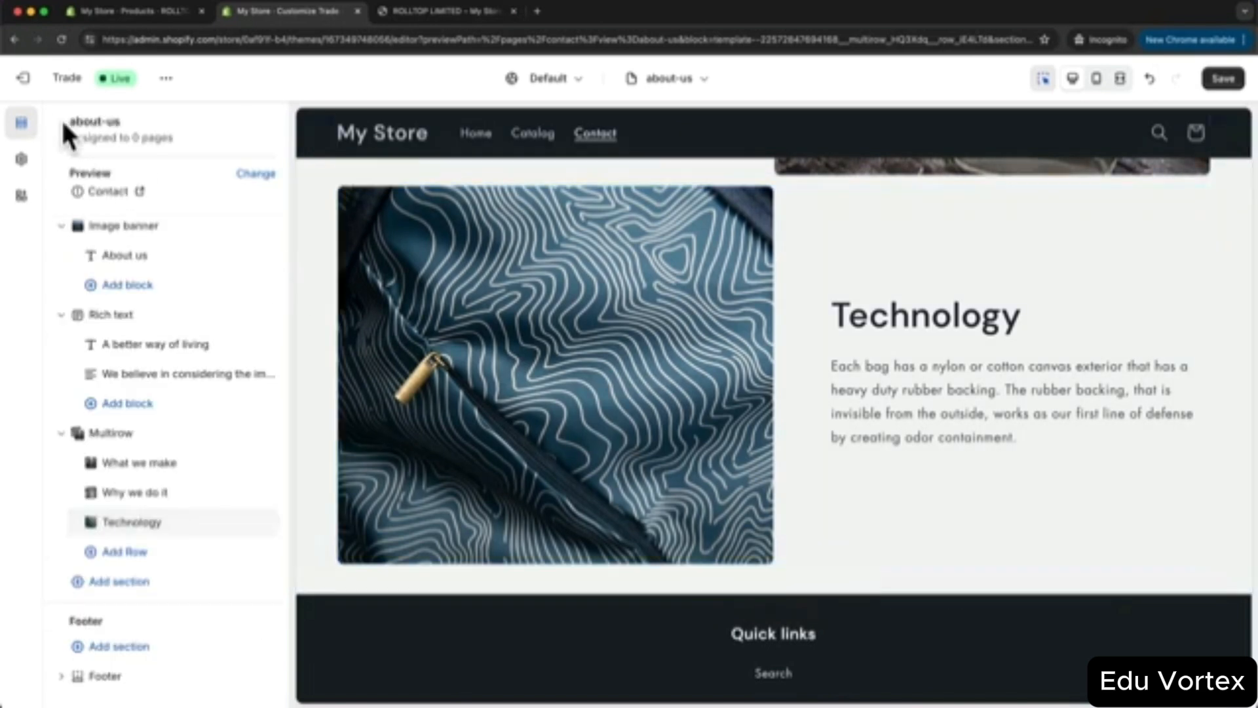
pyautogui.click(108, 583)
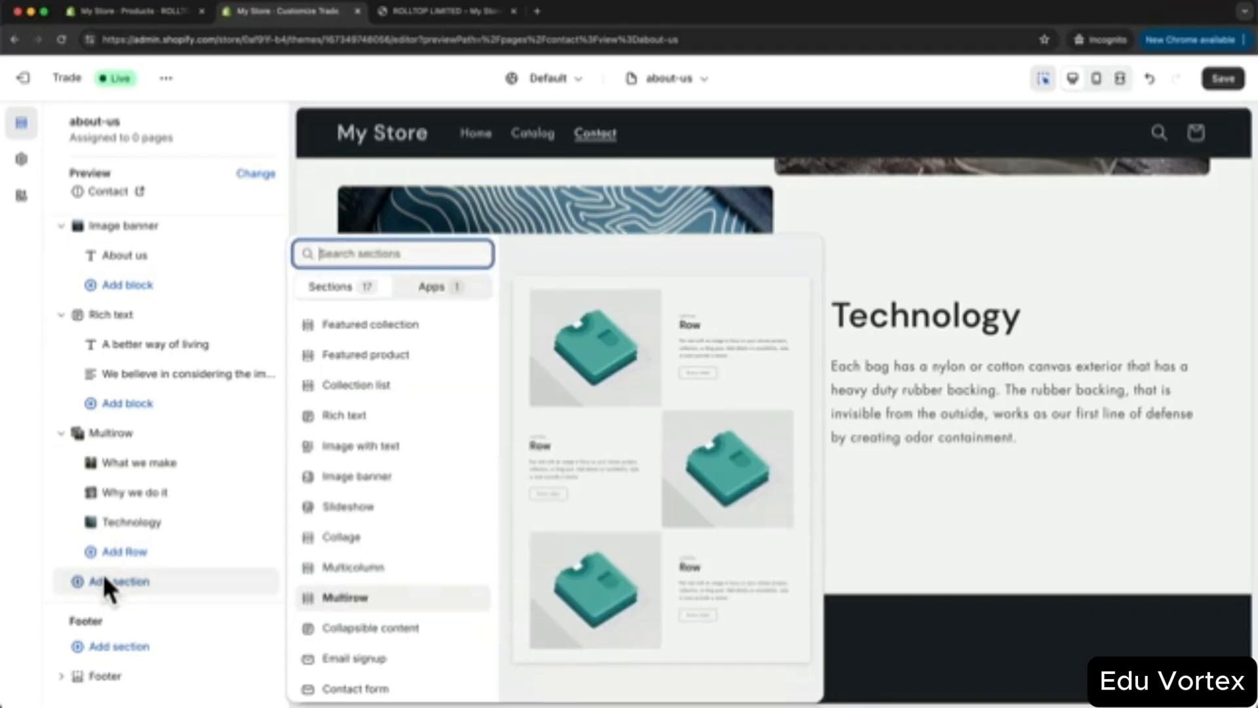
pyautogui.click(365, 659)
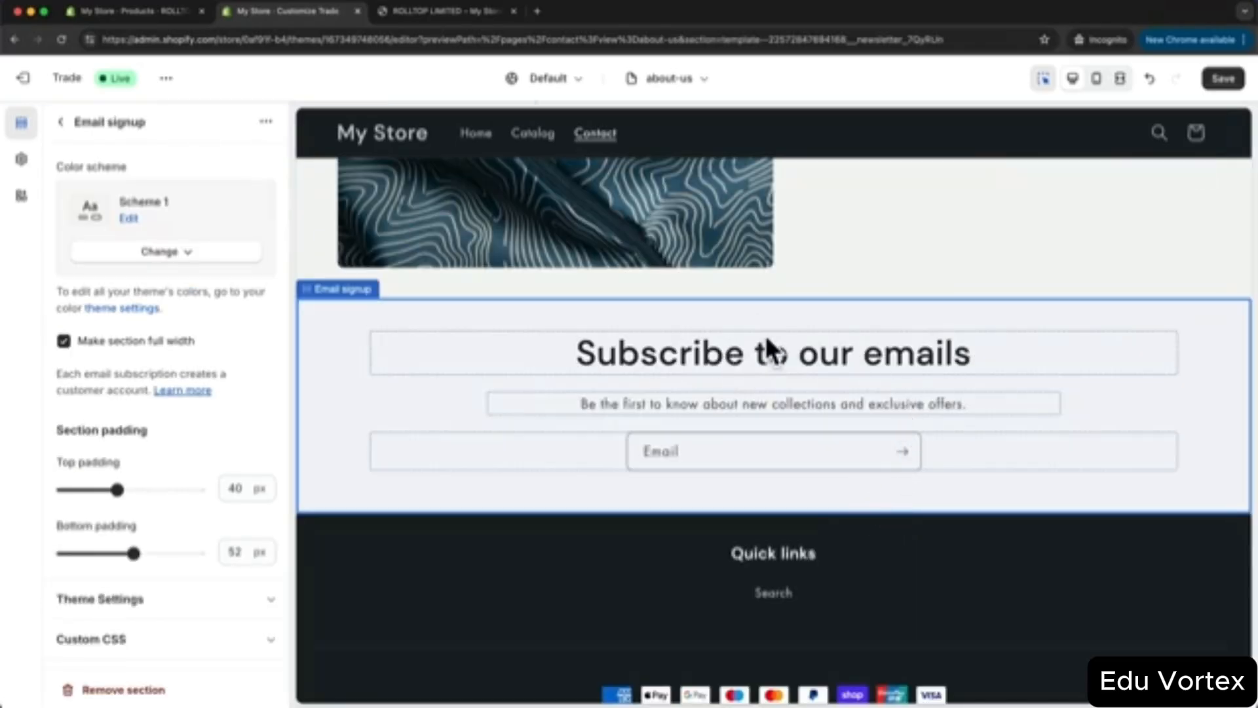
# - Change the signup heading to 'Subscribe to our newsletter' and save the template
pyautogui.click(714, 348)
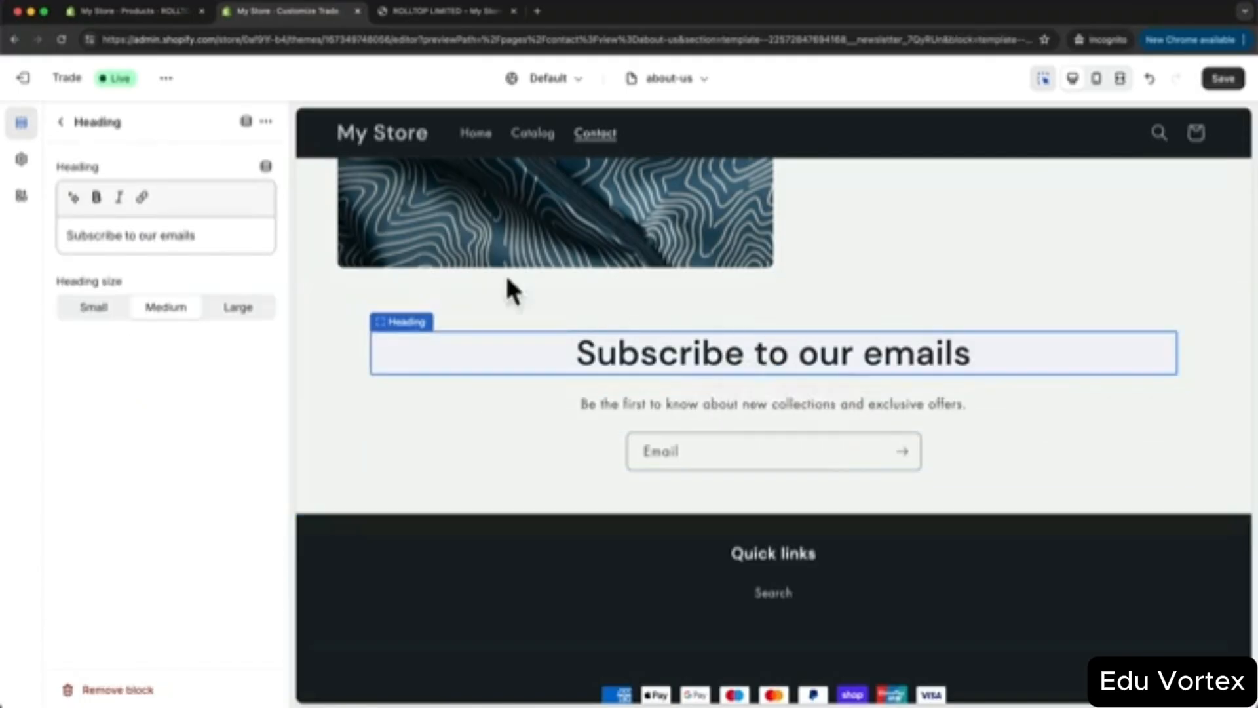
pyautogui.moveTo(163, 235); pyautogui.dragTo(230, 243)
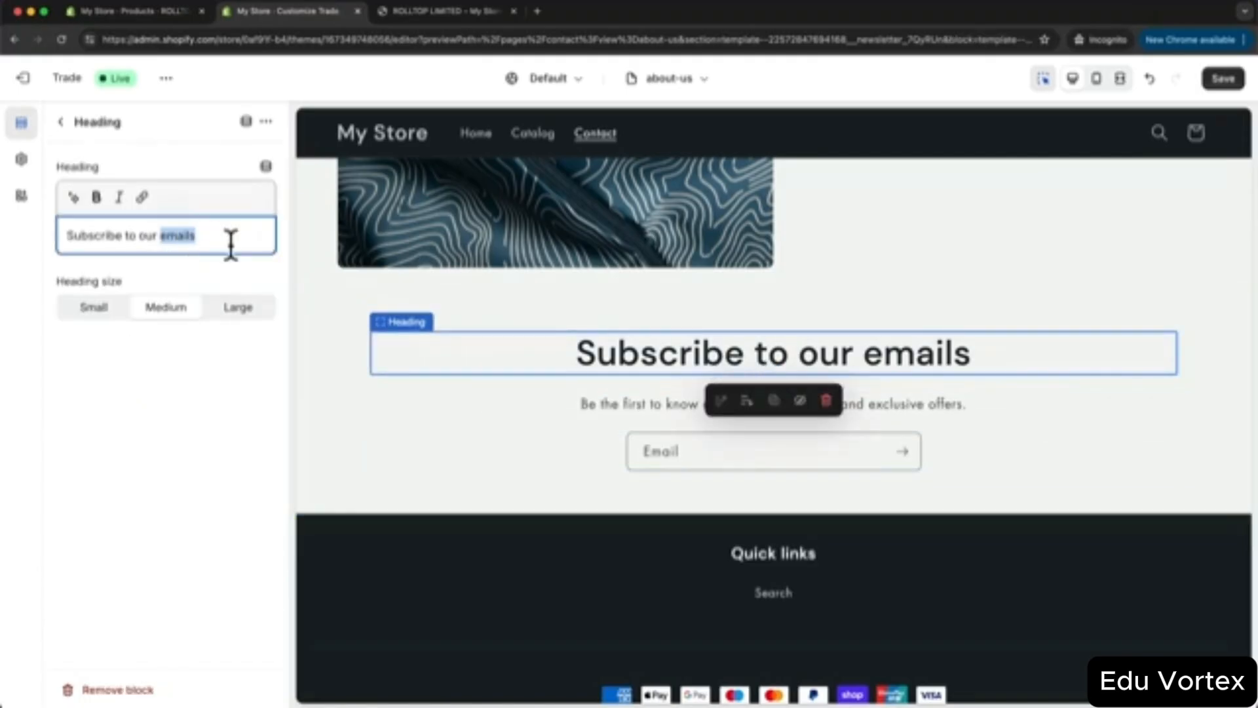
pyautogui.write('newsletter')
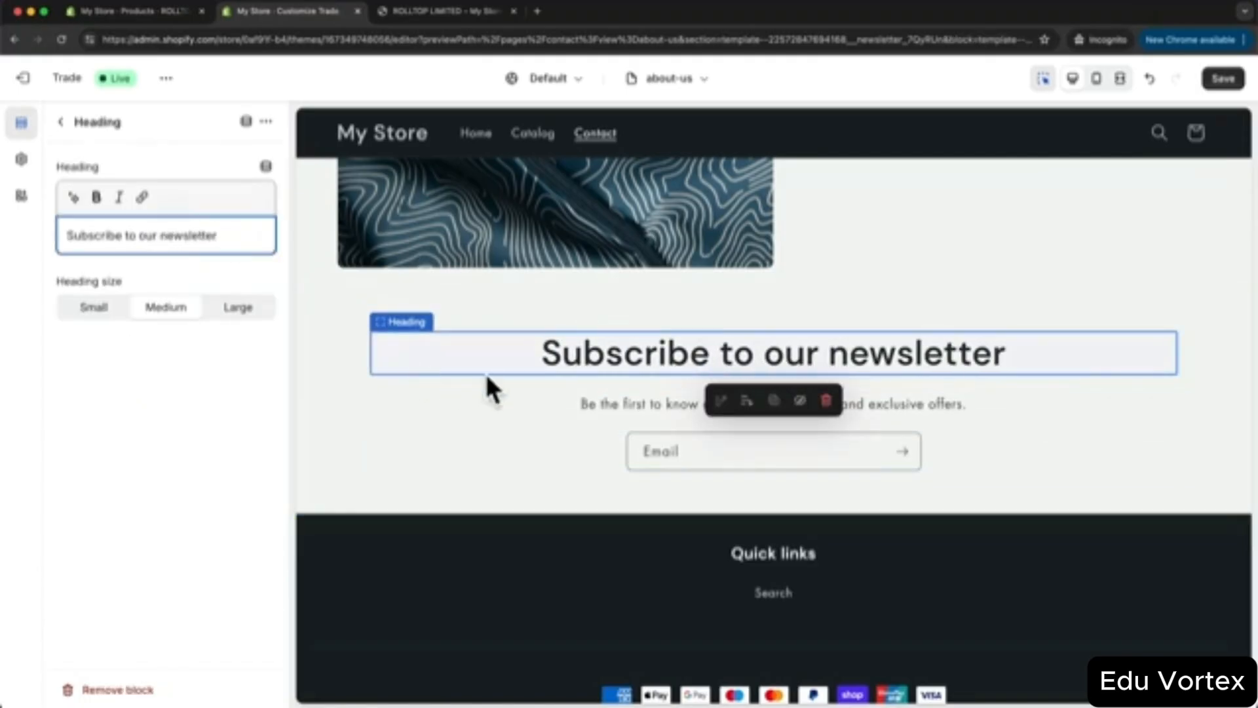
pyautogui.click(1222, 79)
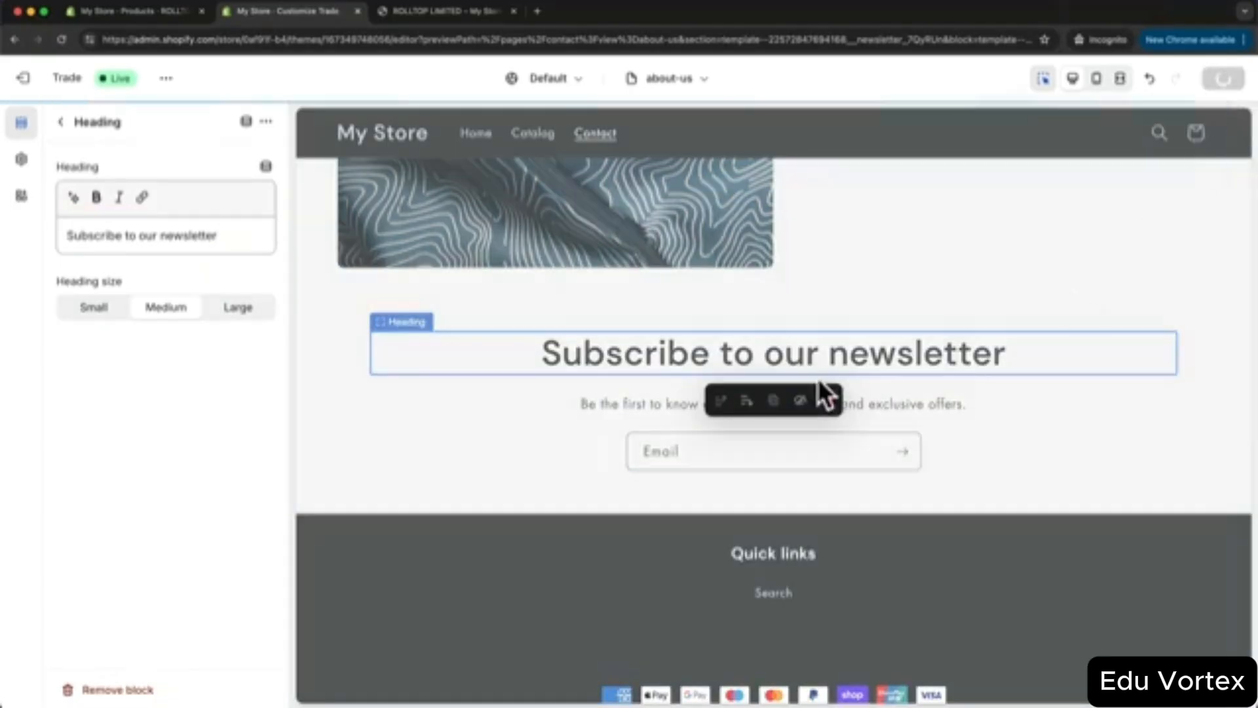
pyautogui.scroll(15, 958, 470)
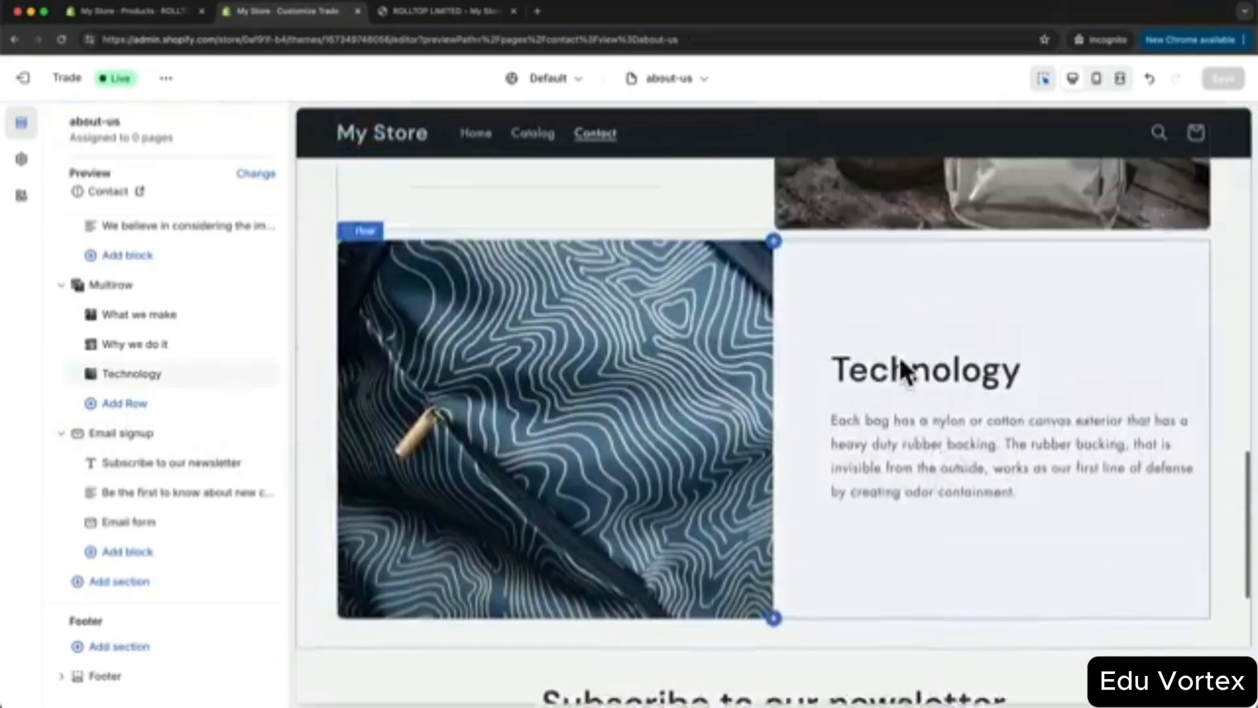
pyautogui.scroll(10, 923, 381)
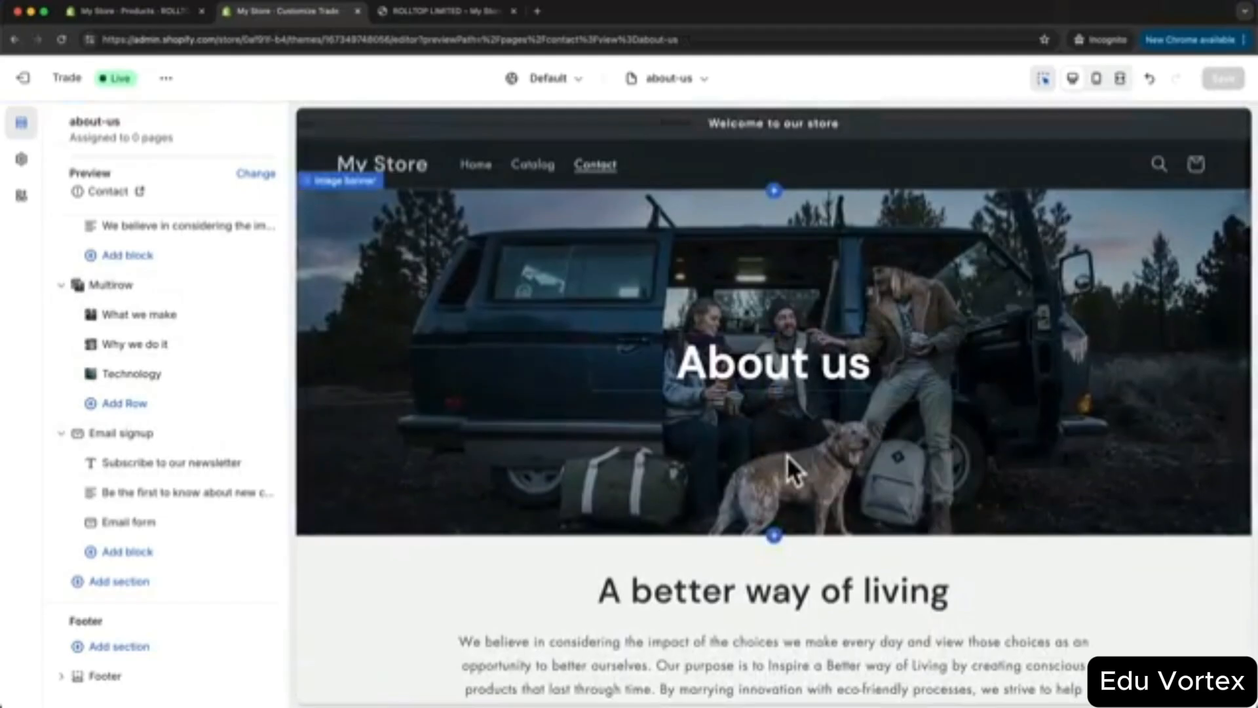
pyautogui.scroll(-1, 845, 415)
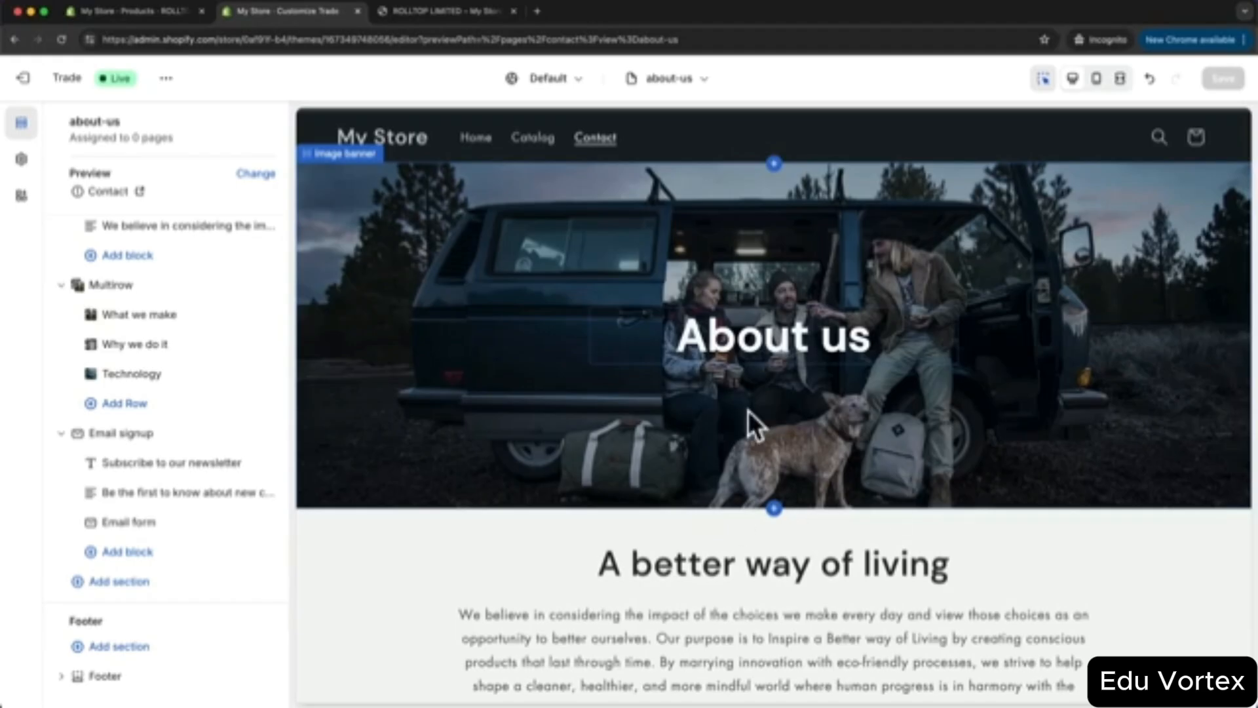
pyautogui.scroll(-2, 738, 399)
pyautogui.scroll(3, 743, 404)
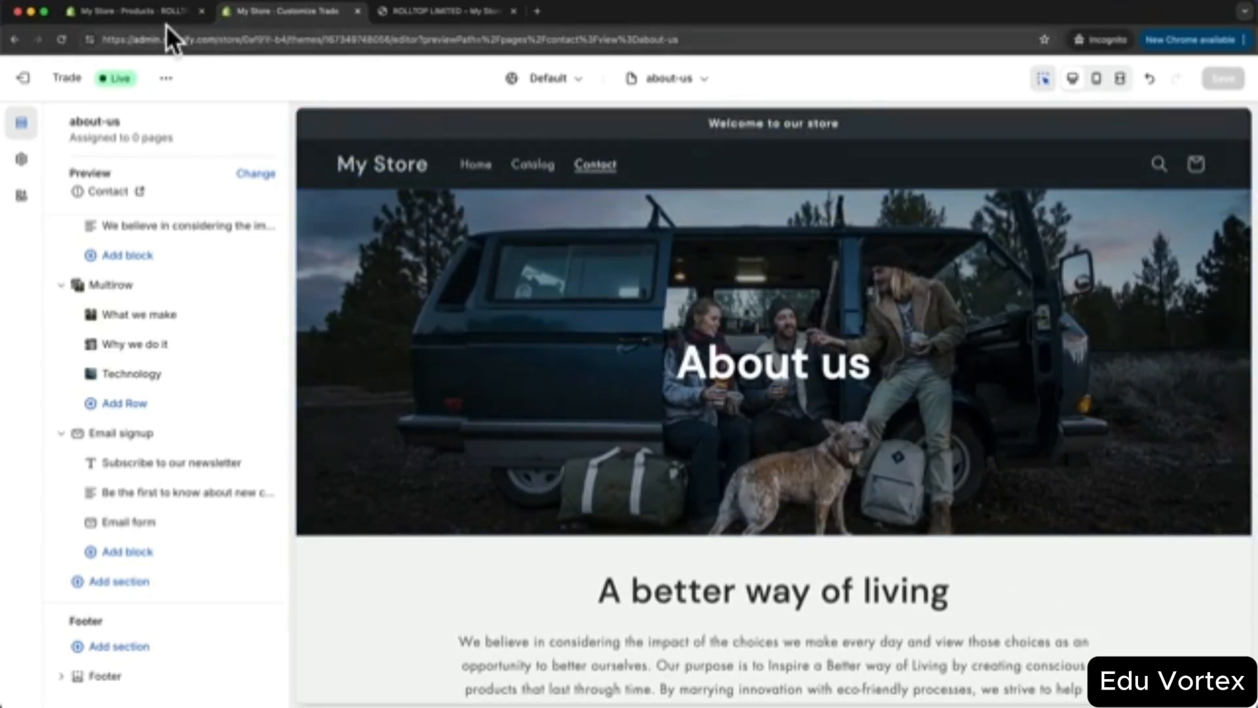
# - Go to the admin's Online Store pages list and start a new page
pyautogui.click(148, 10)
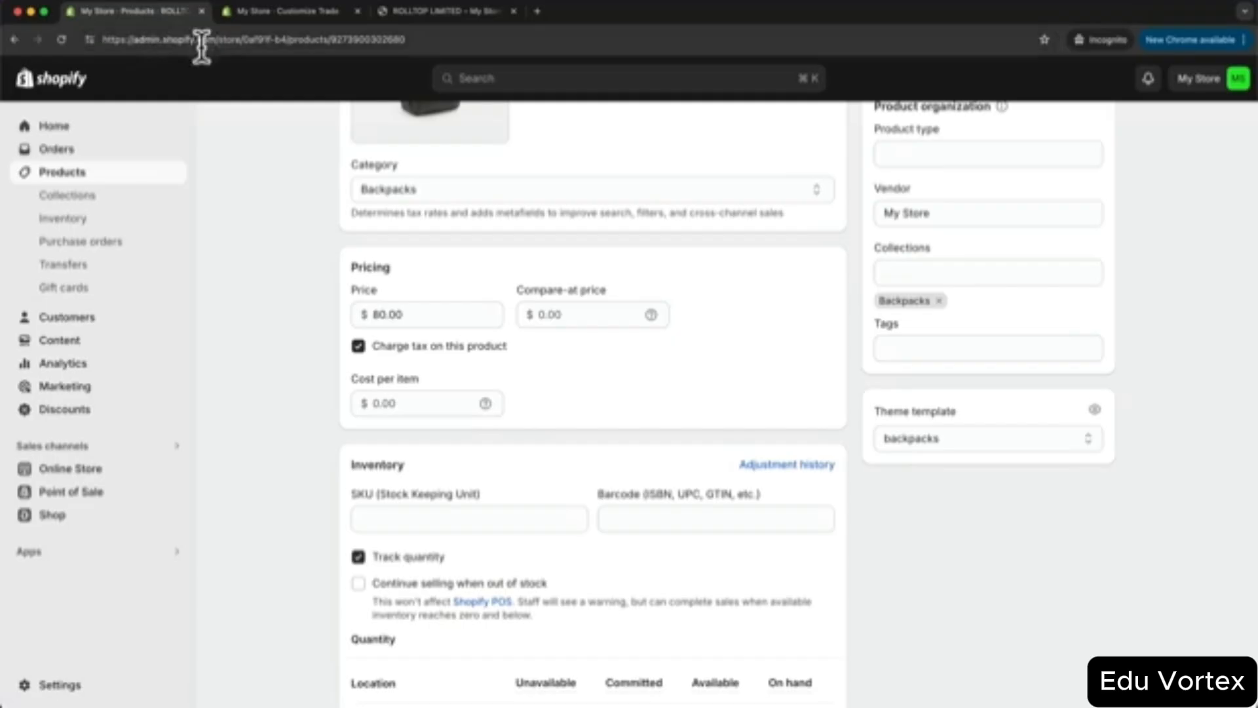
pyautogui.click(93, 472)
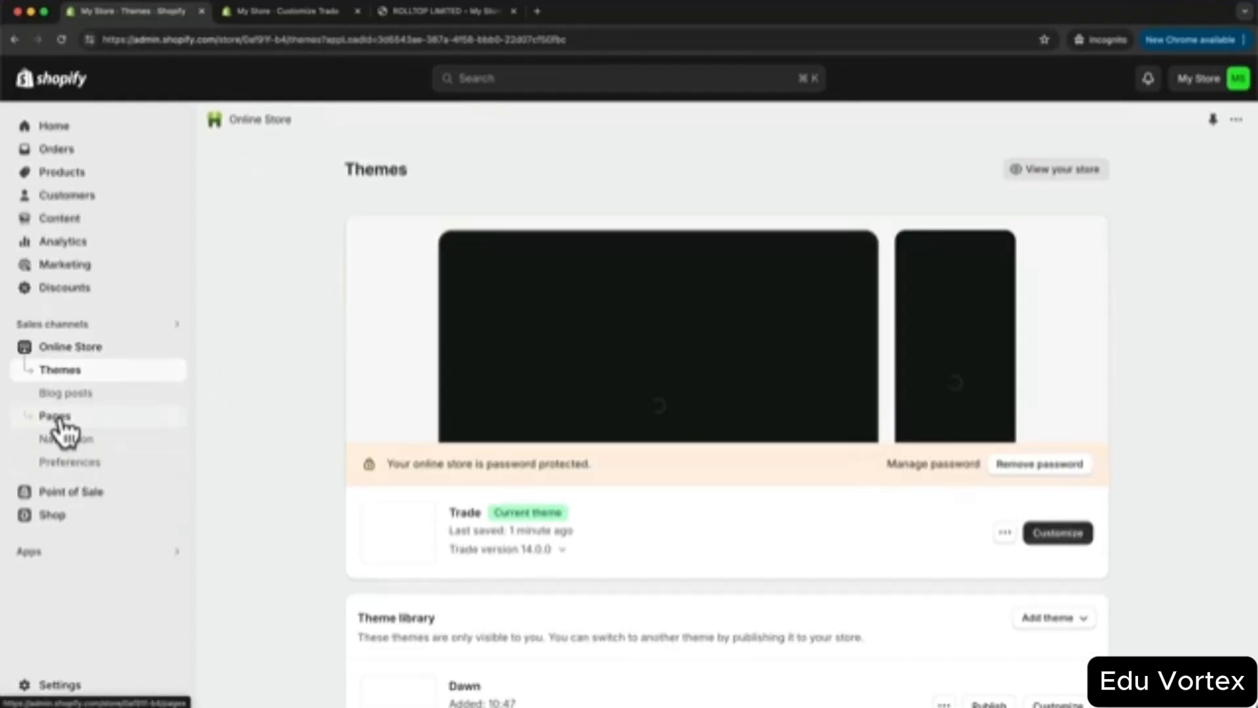
pyautogui.click(59, 419)
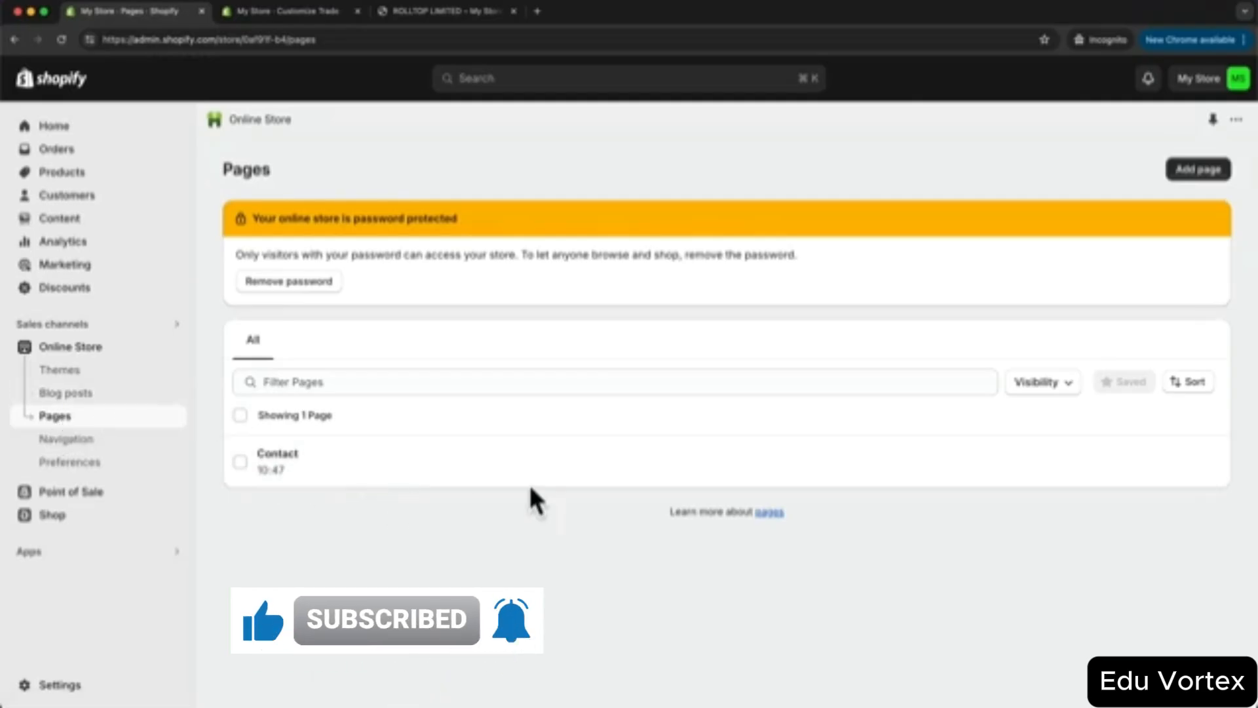
pyautogui.click(1206, 172)
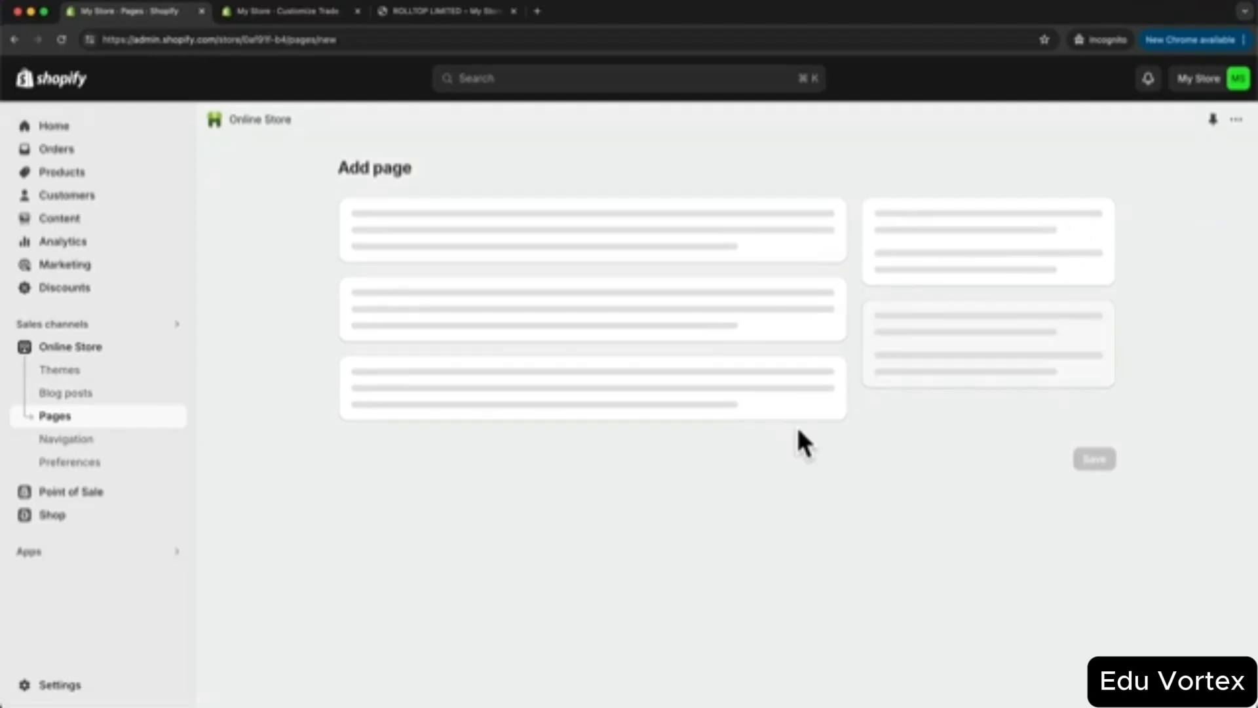
# - Title the page About, assign the about-us theme template, and save it
pyautogui.click(506, 236)
pyautogui.write('Co')
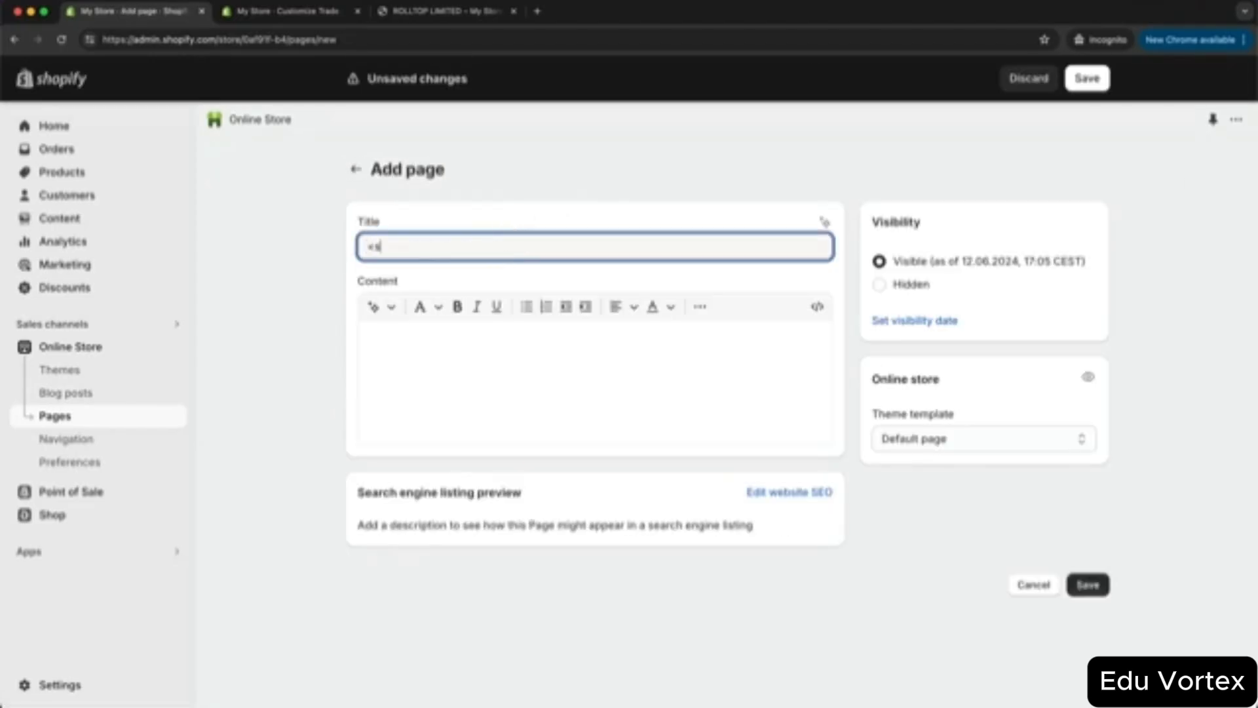
pyautogui.write('out')
pyautogui.click(922, 439)
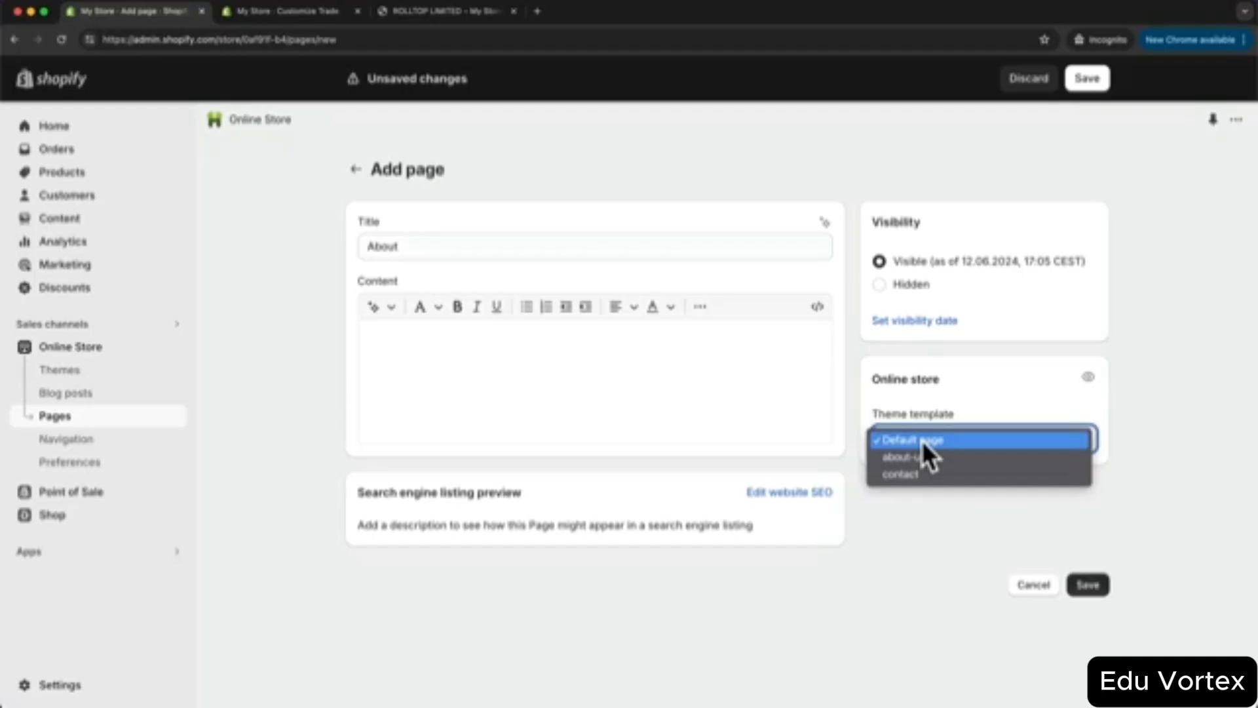
pyautogui.click(919, 457)
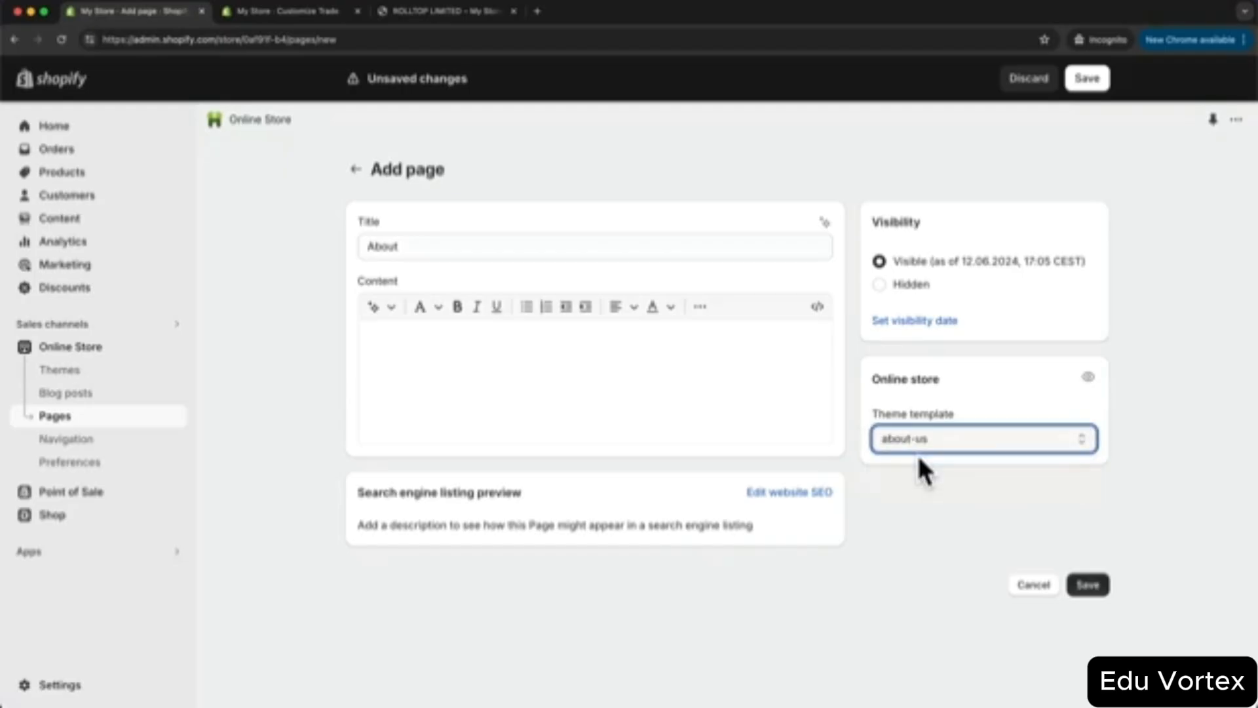
pyautogui.click(1087, 585)
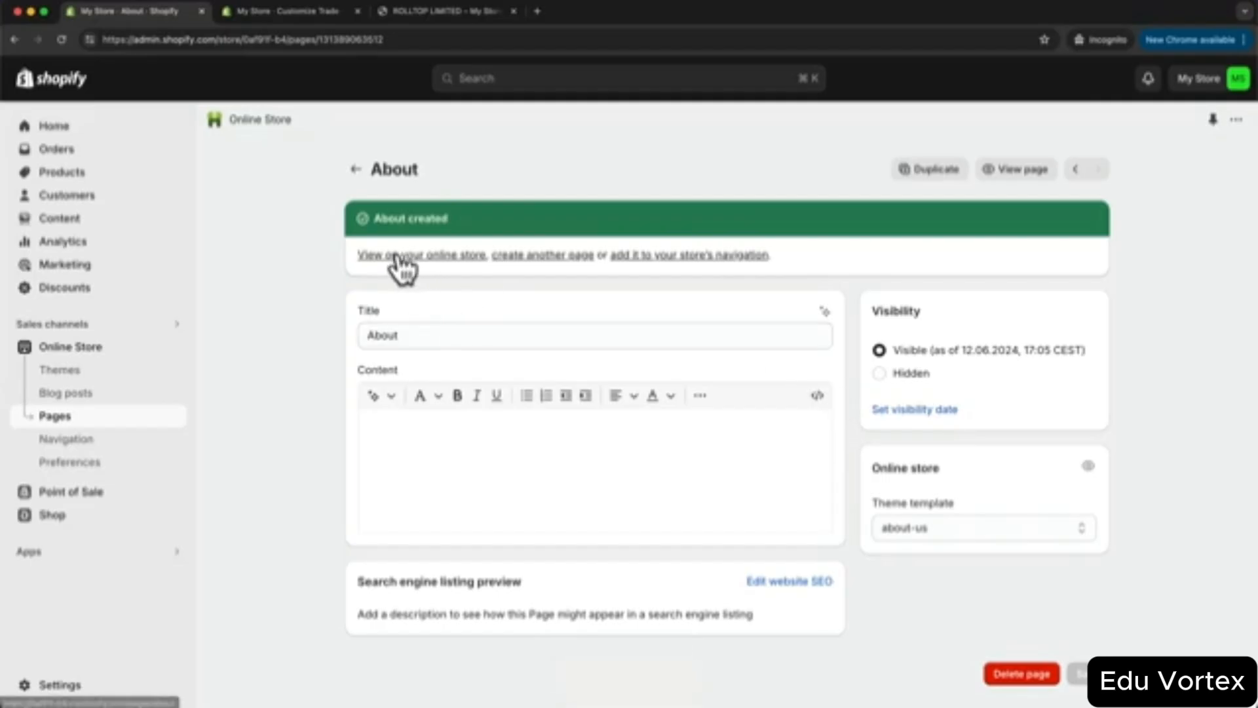
# - View the About page on the storefront and scroll through its banner and Multirow rows
pyautogui.click(429, 256)
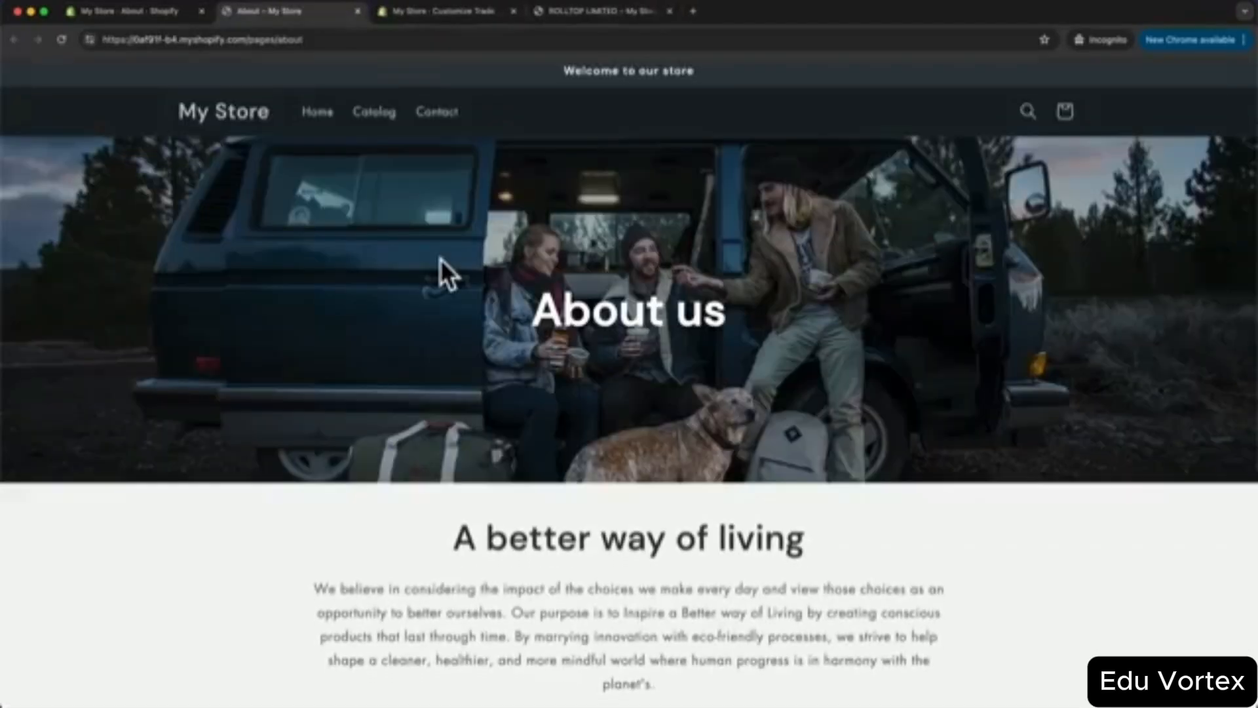
pyautogui.scroll(-10, 465, 258)
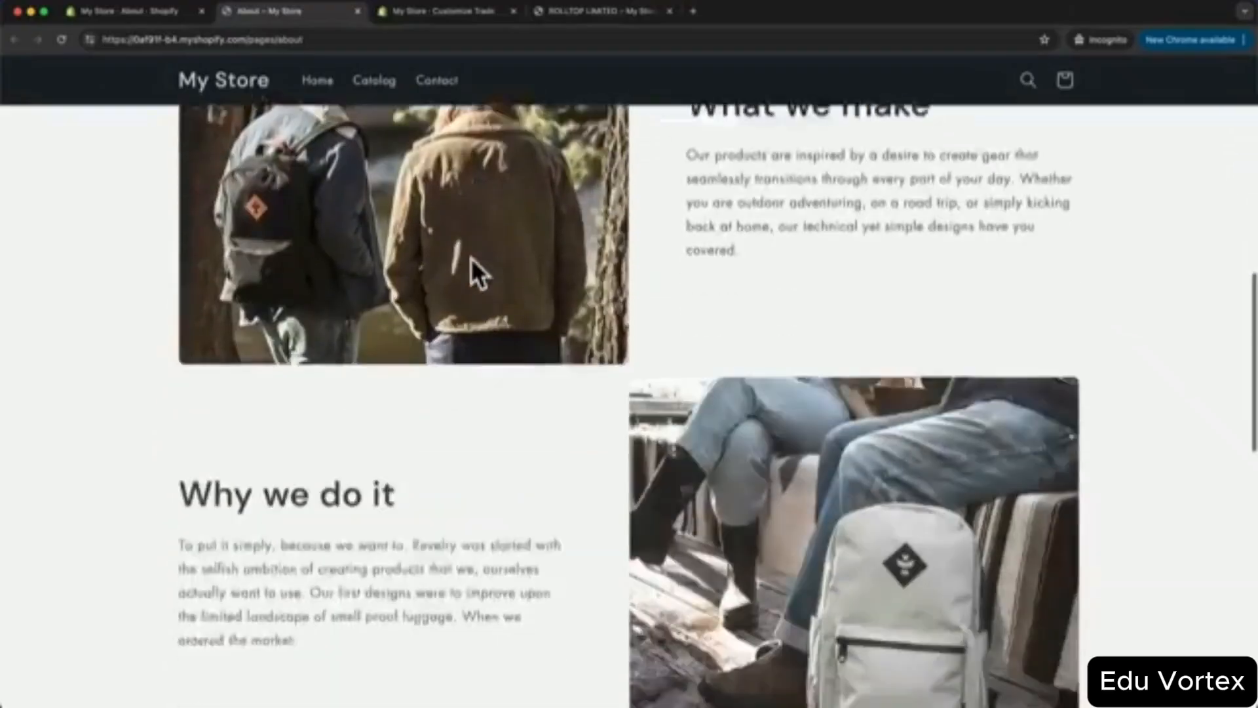
pyautogui.scroll(-12, 471, 257)
pyautogui.scroll(11, 472, 258)
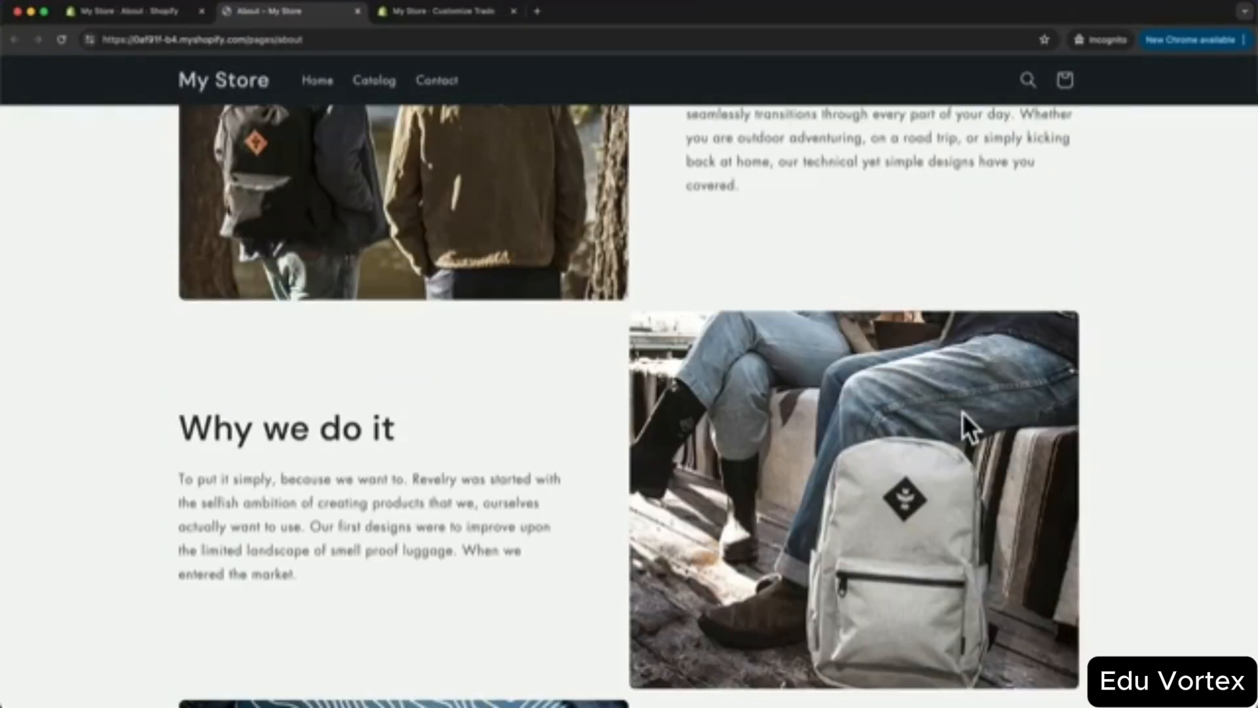
pyautogui.scroll(8, 961, 411)
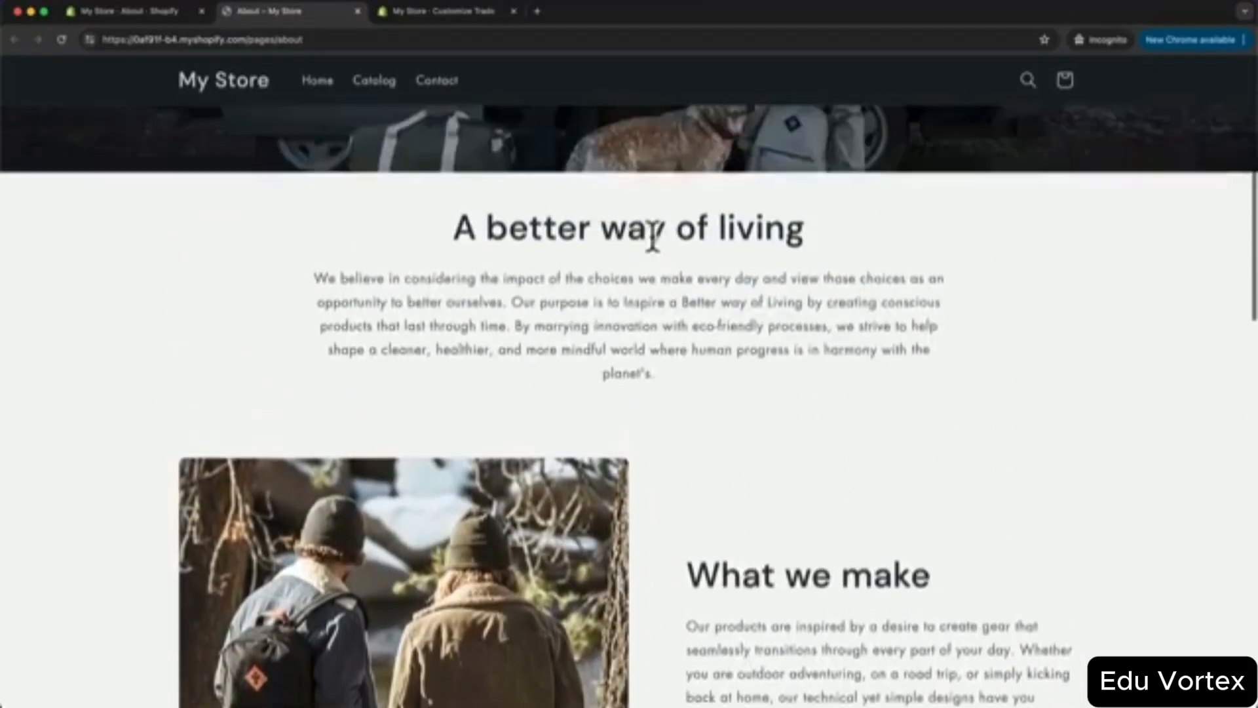
pyautogui.scroll(5, 653, 237)
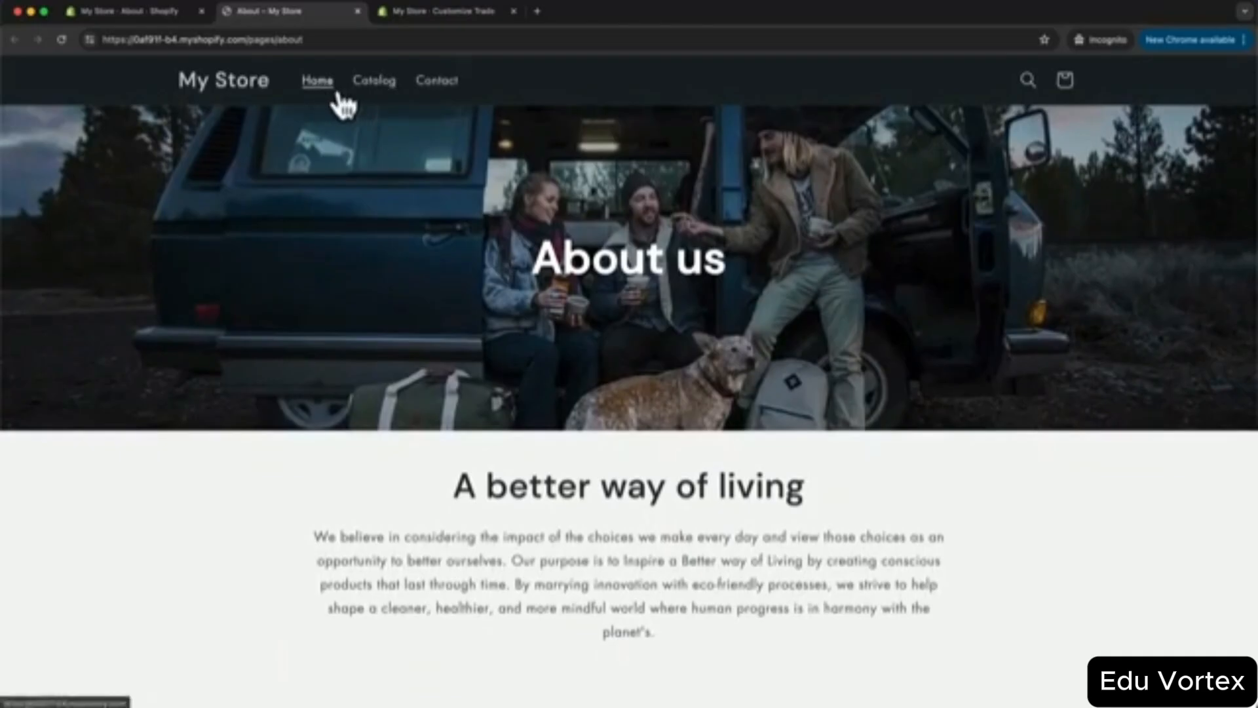
pyautogui.scroll(2, 786, 386)
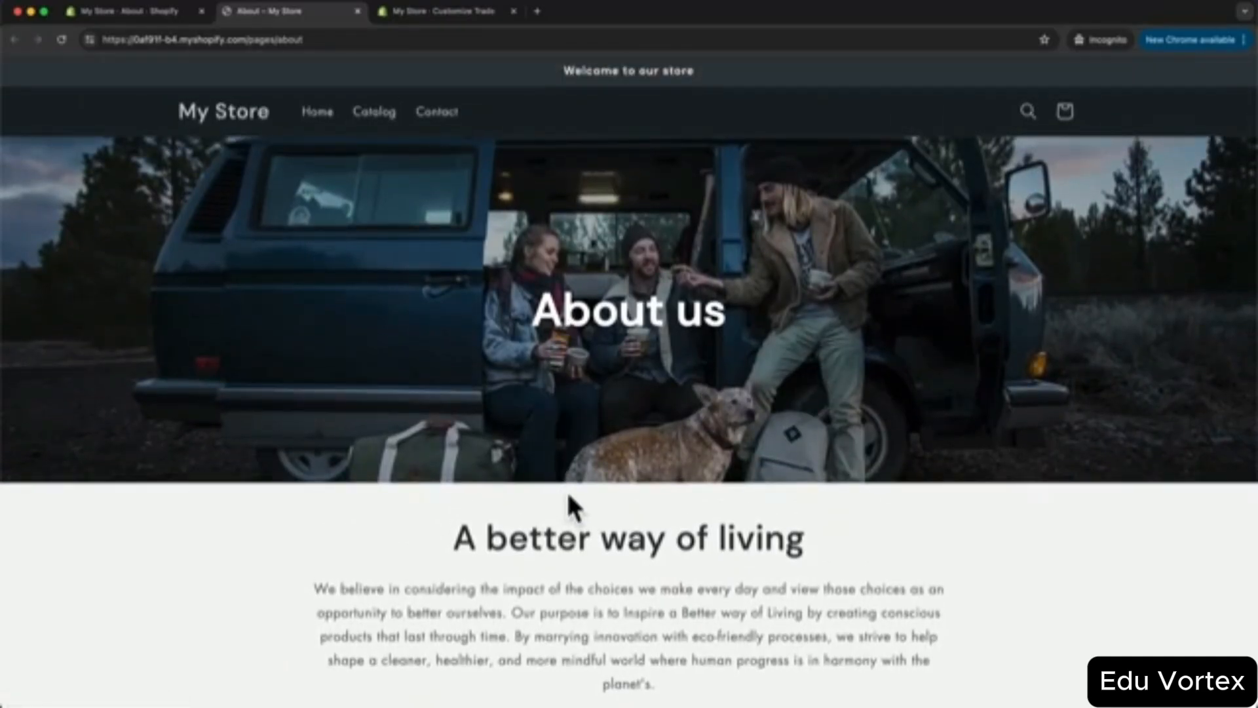
# - Create a new page template named faq in the theme editor
pyautogui.click(453, 13)
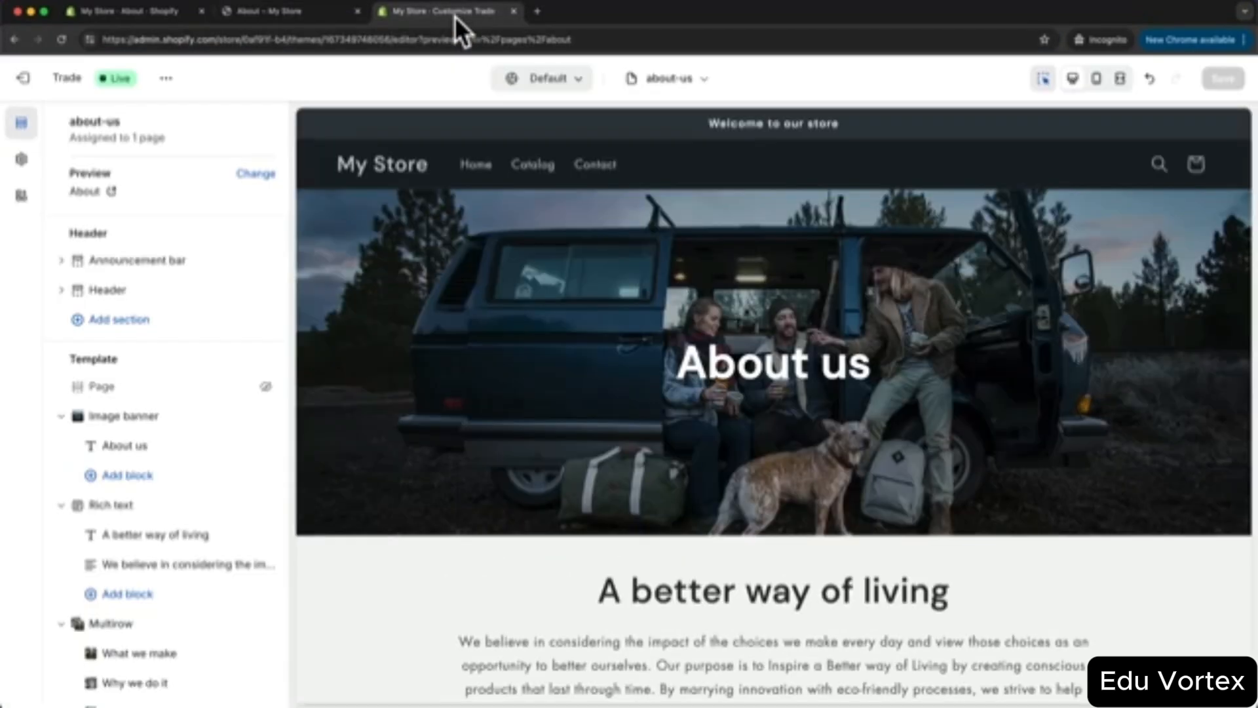
pyautogui.click(671, 80)
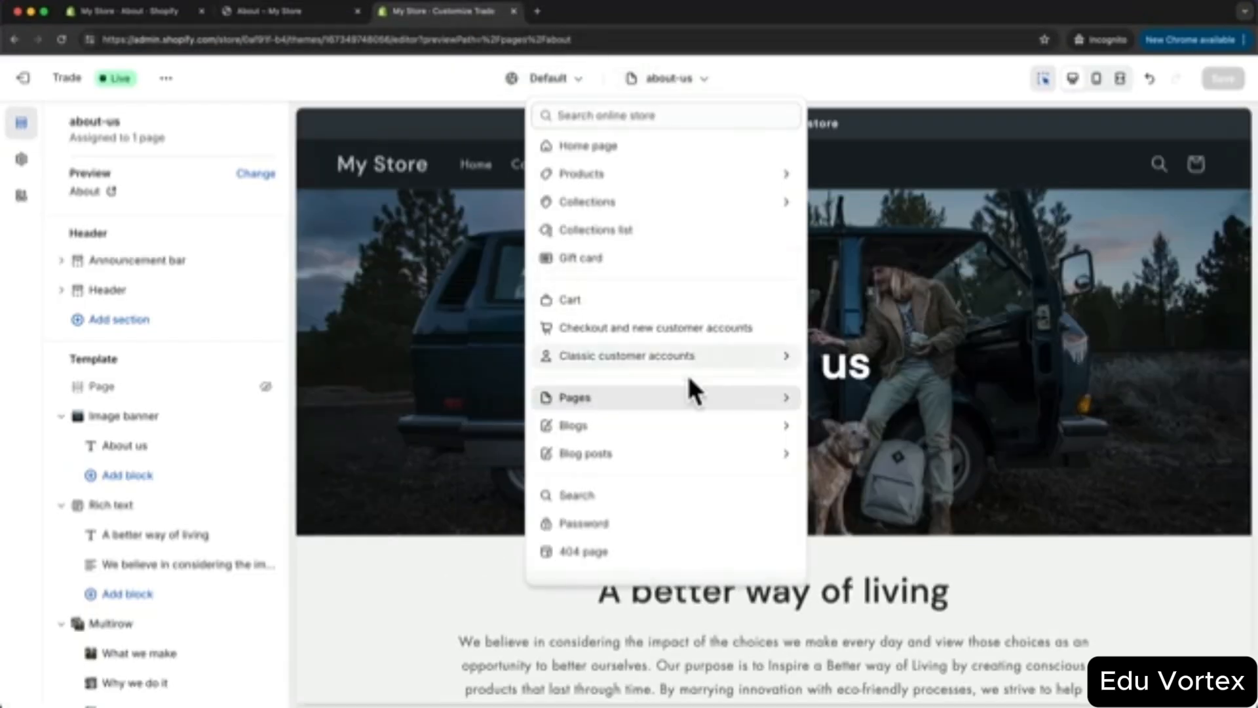
pyautogui.click(675, 396)
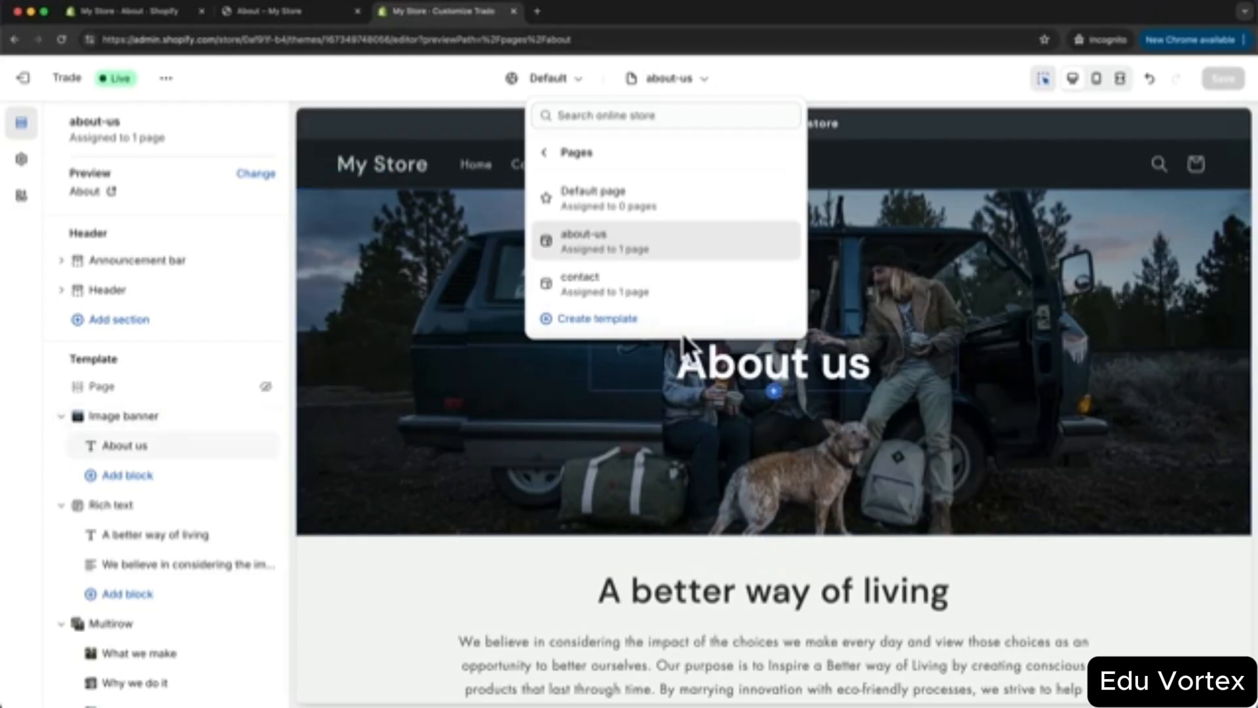
pyautogui.click(604, 319)
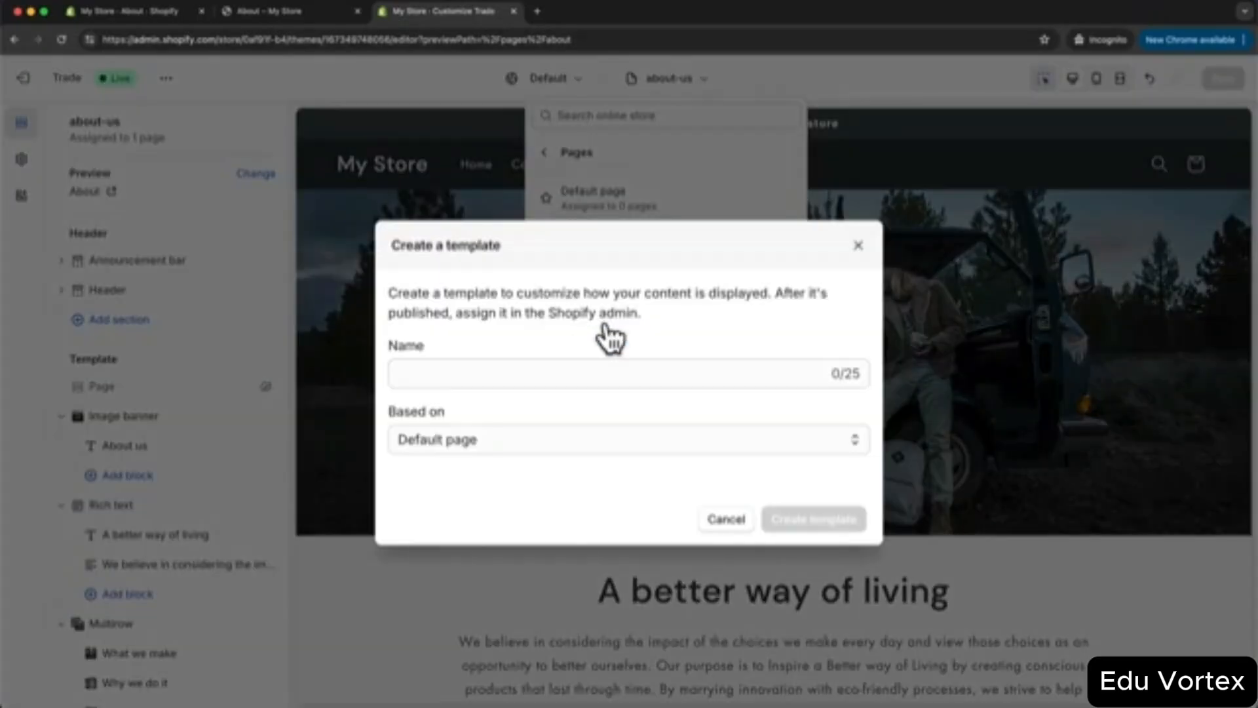
pyautogui.click(571, 373)
pyautogui.write('faq')
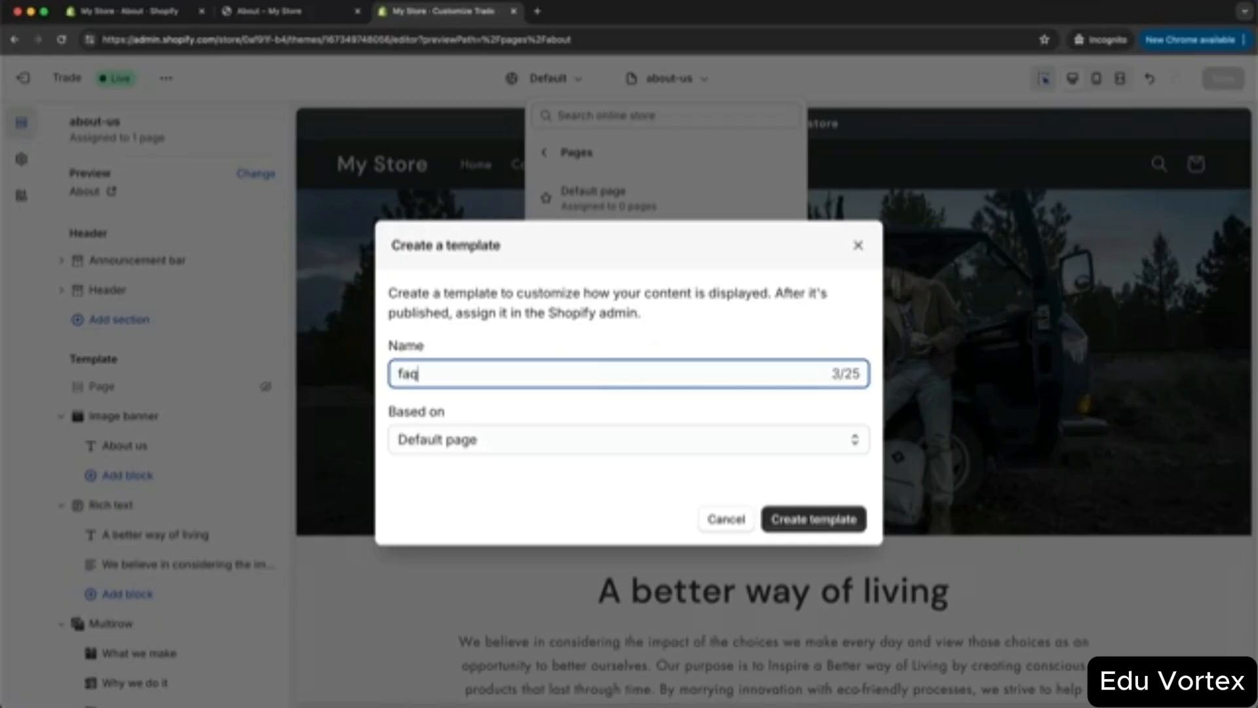
pyautogui.click(811, 525)
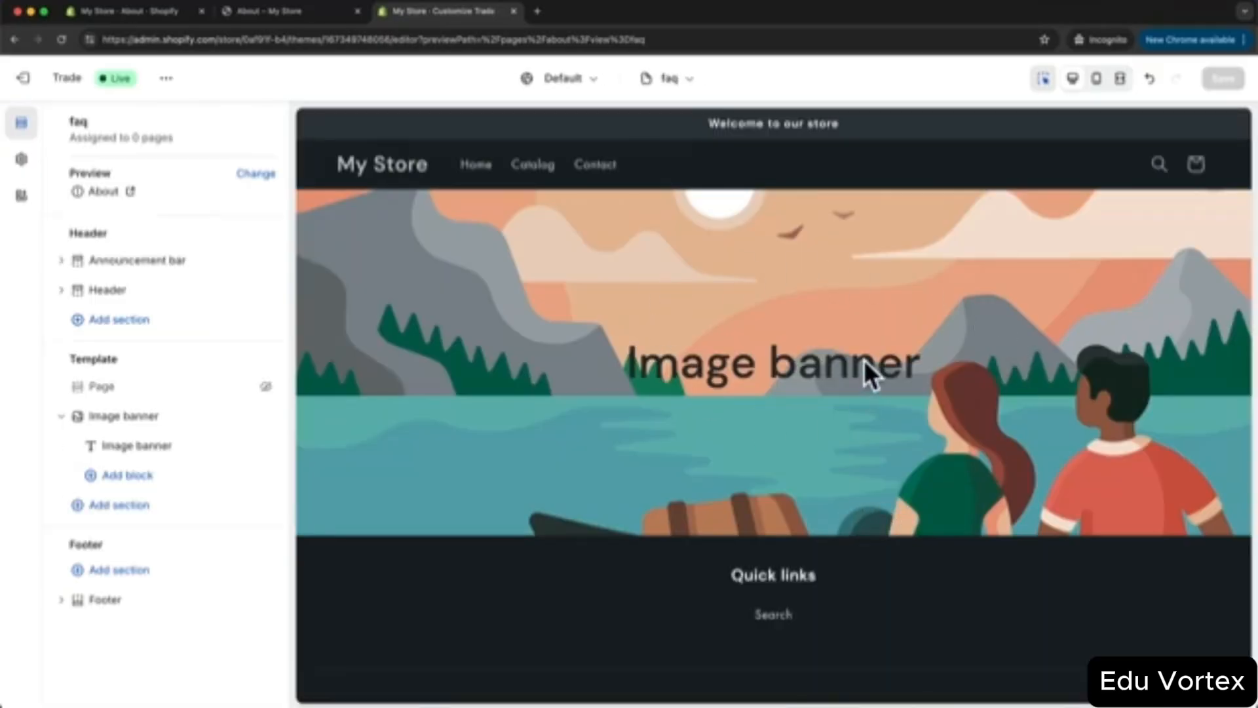
# - Change the Image banner heading to 'FAQ' and make it bold
pyautogui.click(724, 377)
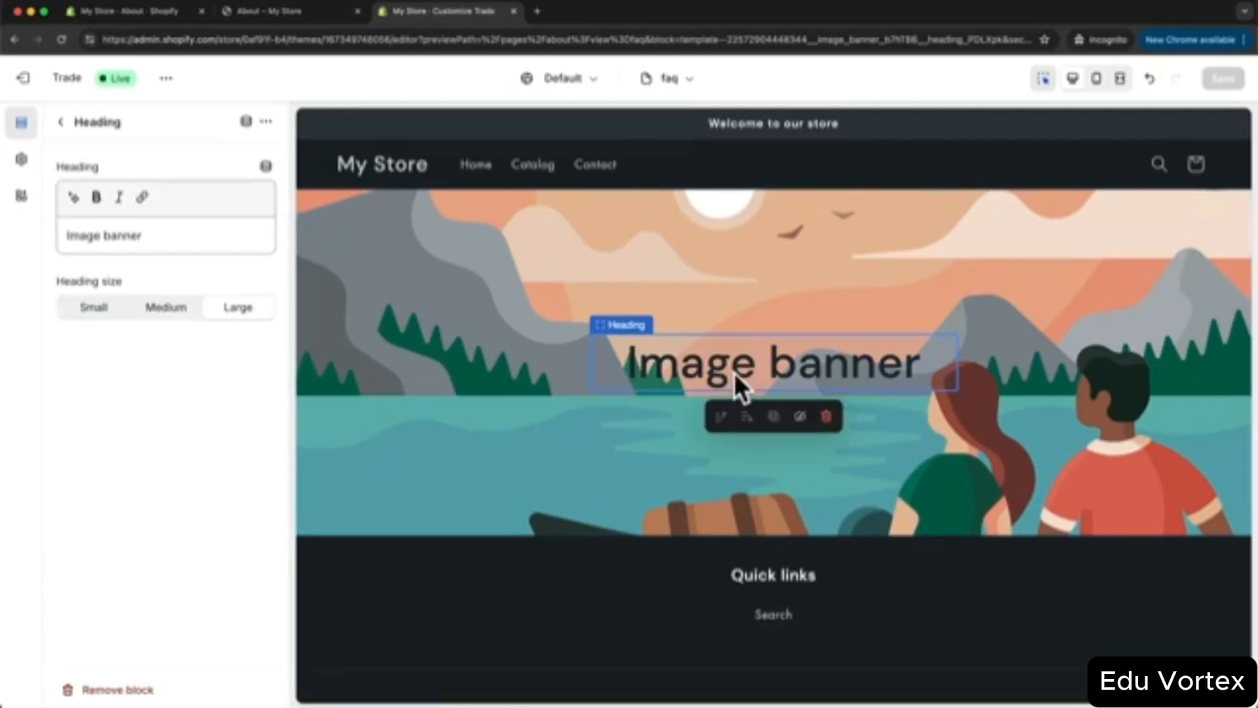
pyautogui.moveTo(160, 236); pyautogui.dragTo(46, 235)
pyautogui.write('FA')
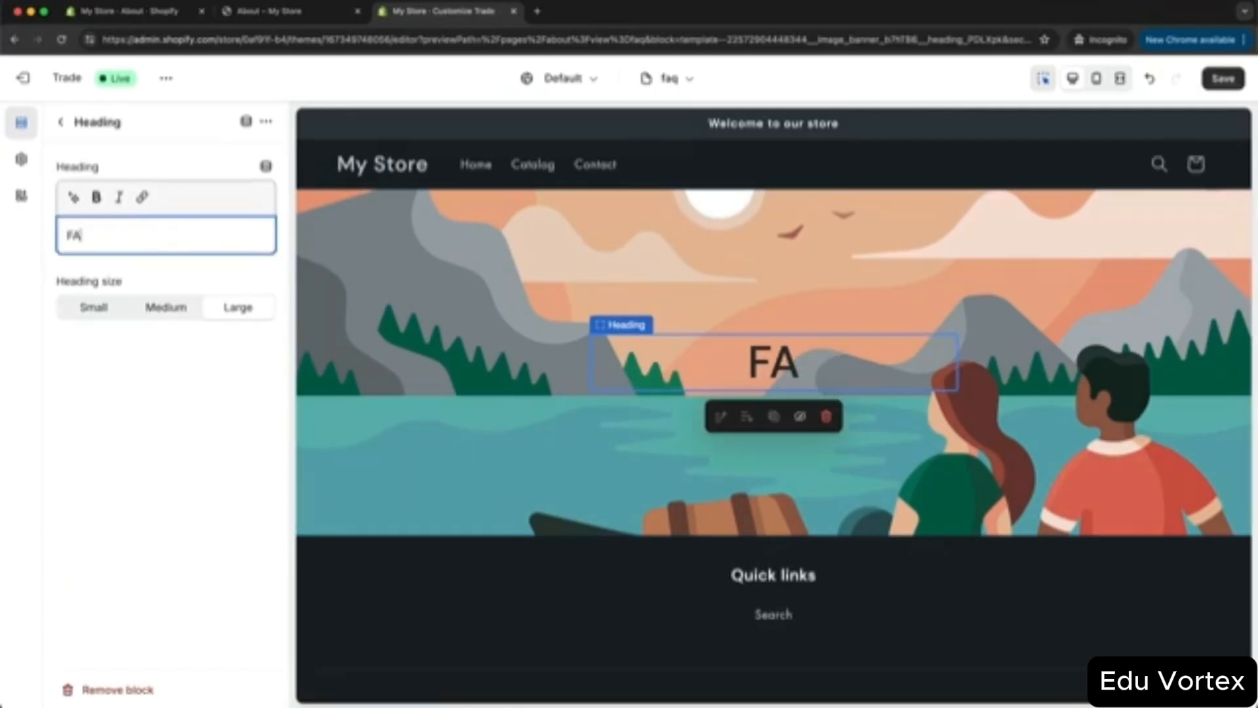
pyautogui.write('Q')
pyautogui.doubleClick(80, 234)
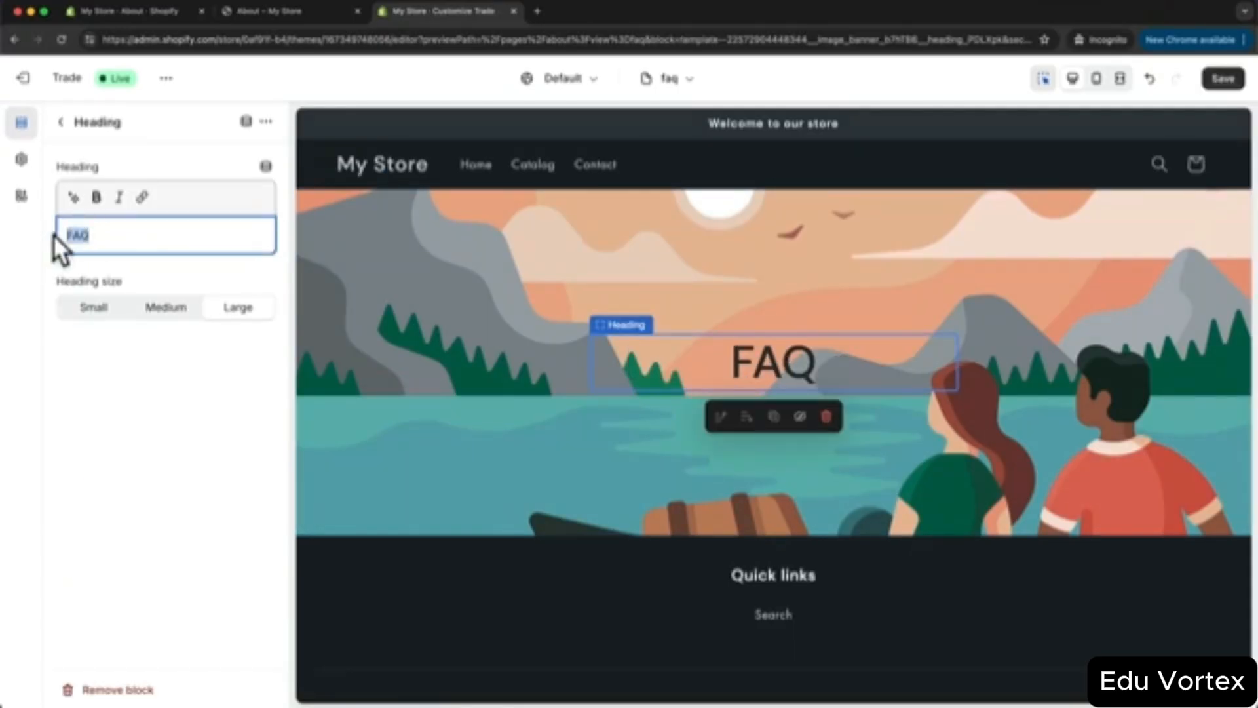
pyautogui.click(97, 197)
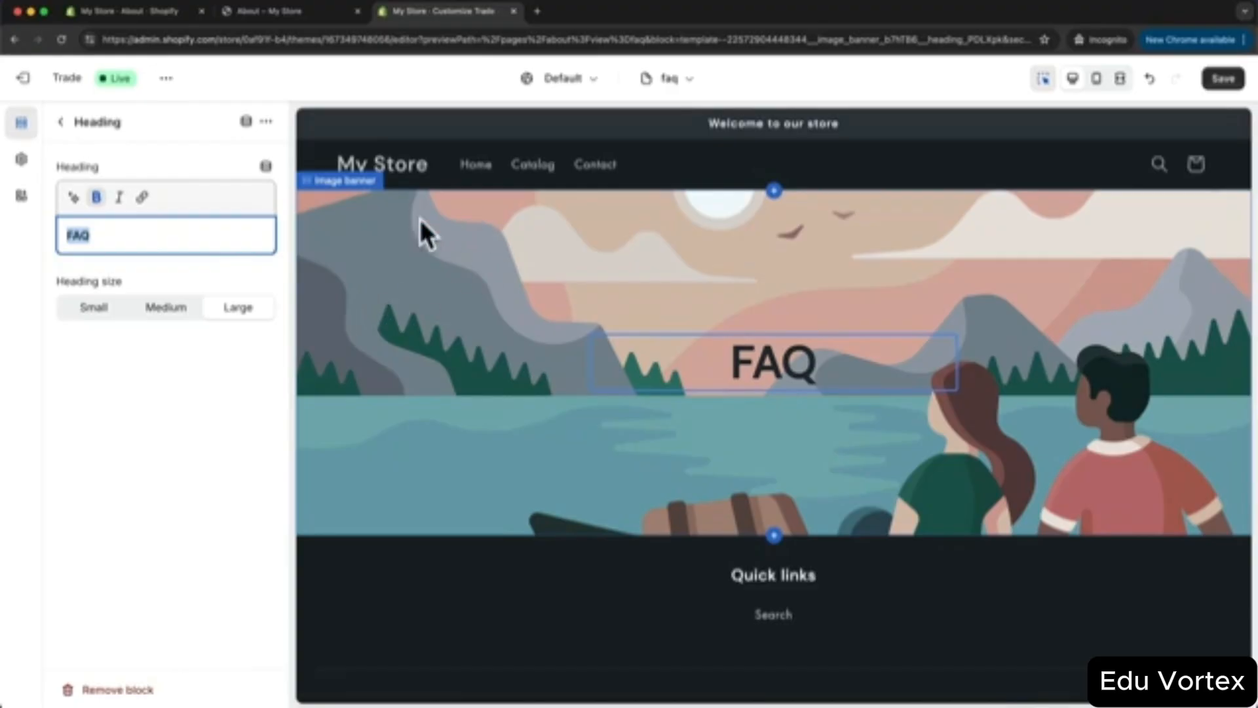
# - Set faq.jpg as the Image banner's first image
pyautogui.click(415, 252)
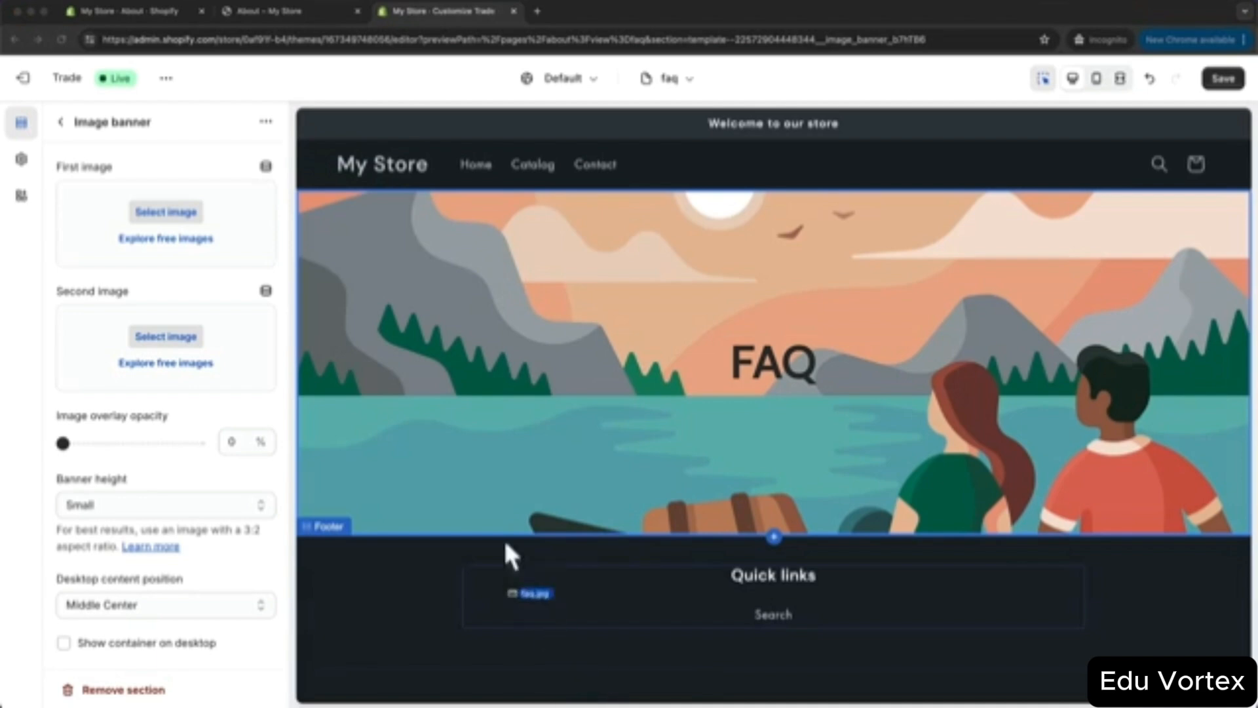
pyautogui.moveTo(504, 544); pyautogui.dragTo(171, 236)
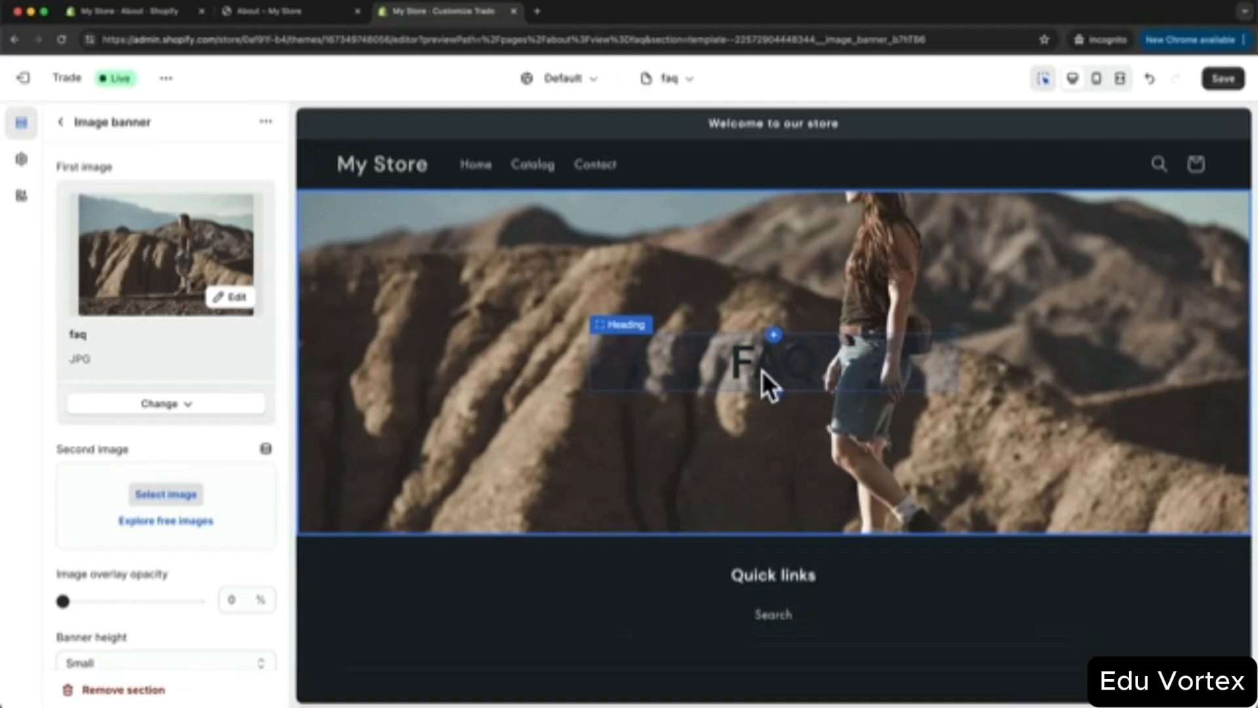
pyautogui.click(61, 123)
# - Switch the Image banner to colour Scheme 4 so the FAQ title turns white
pyautogui.click(158, 418)
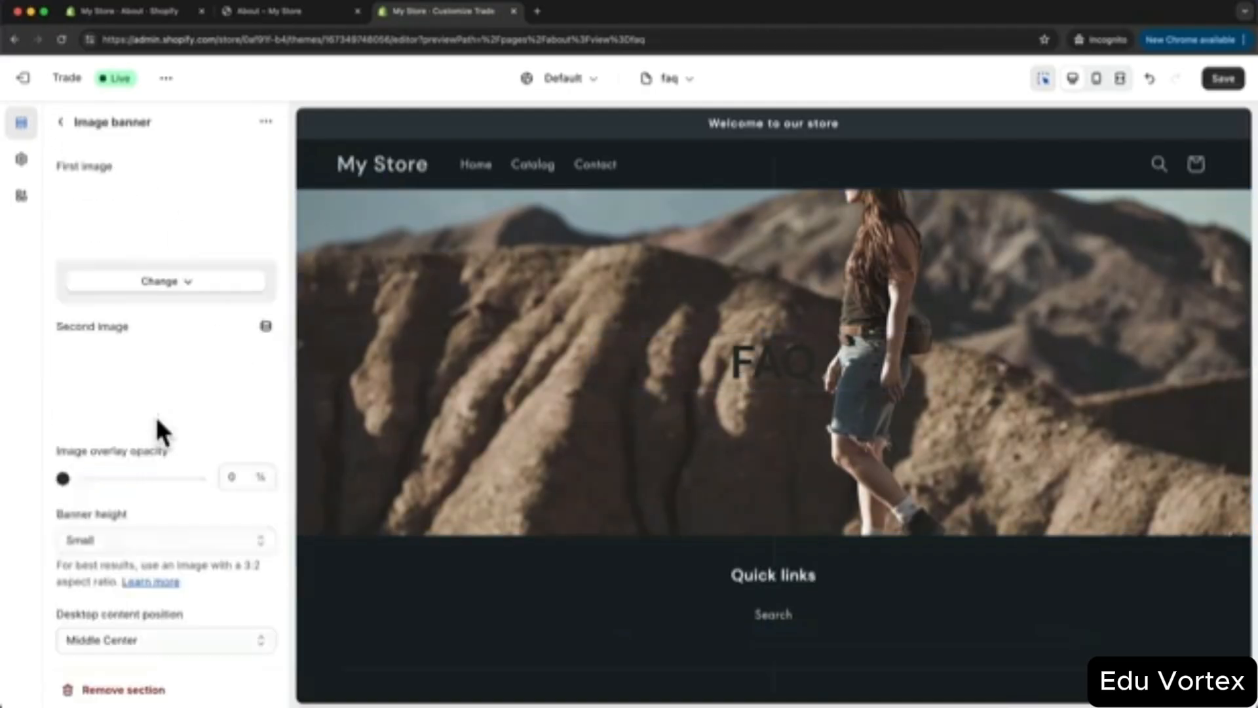
pyautogui.scroll(-5, 187, 433)
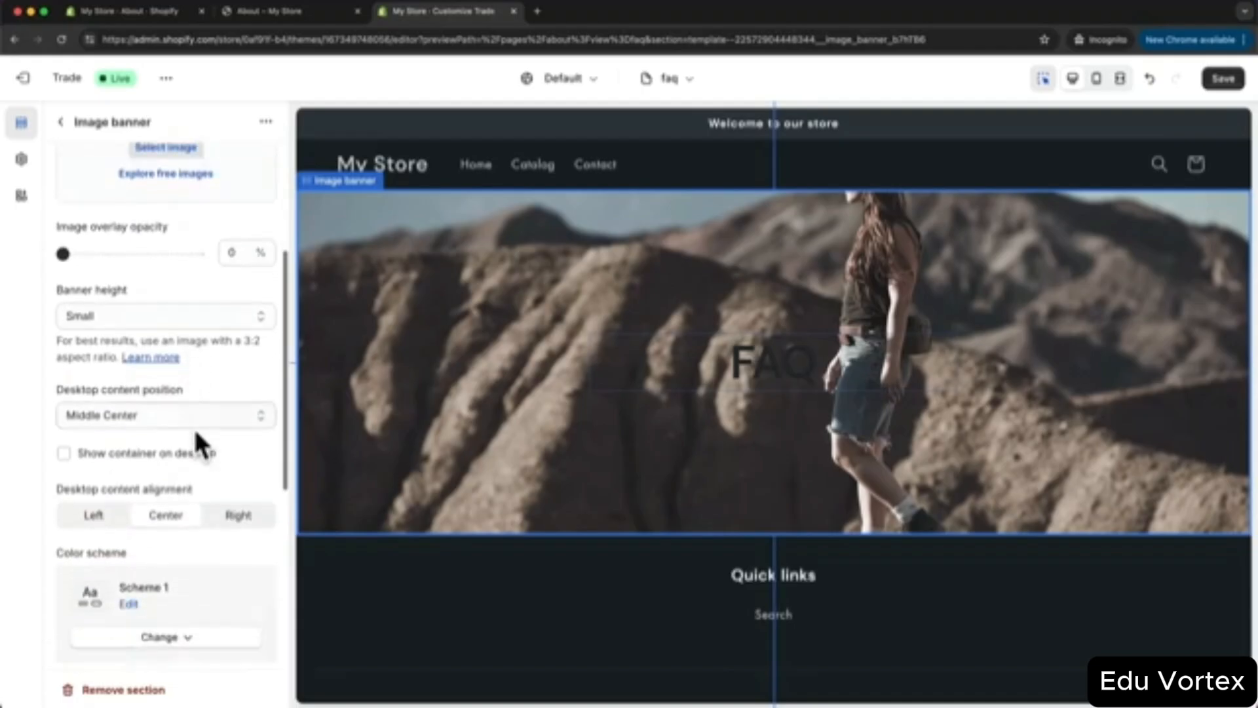
pyautogui.scroll(-3, 194, 426)
pyautogui.click(157, 468)
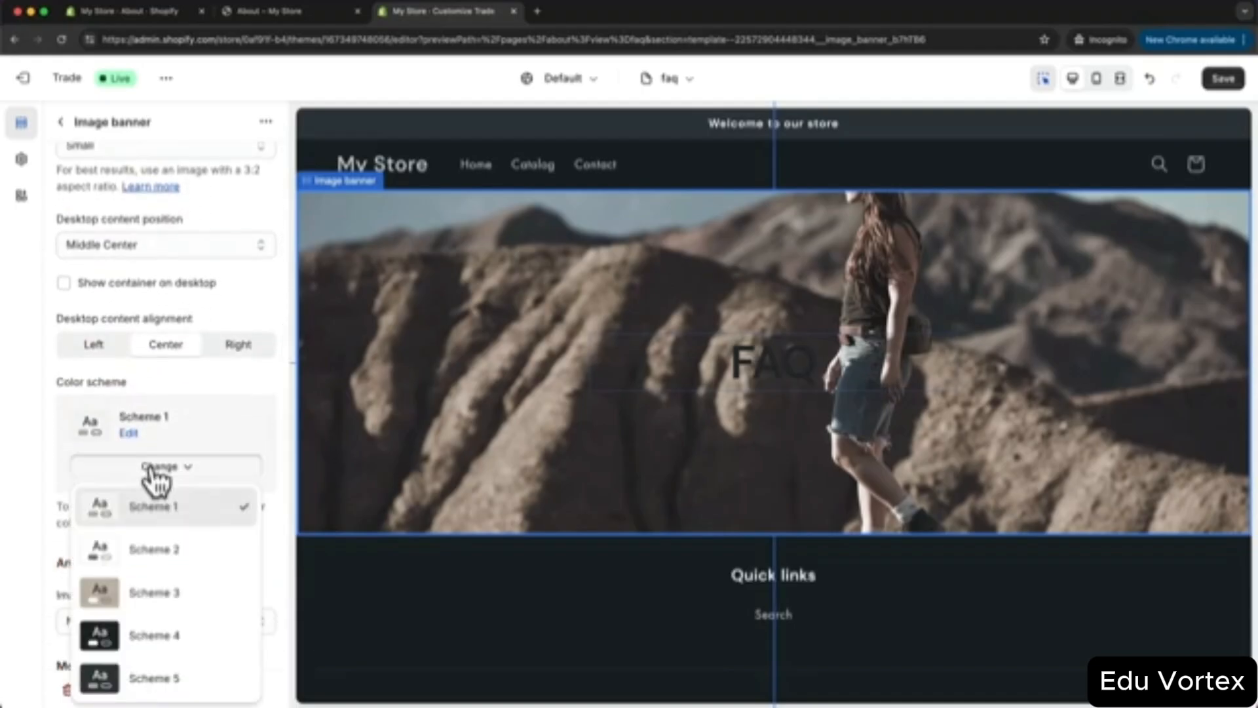
pyautogui.click(178, 636)
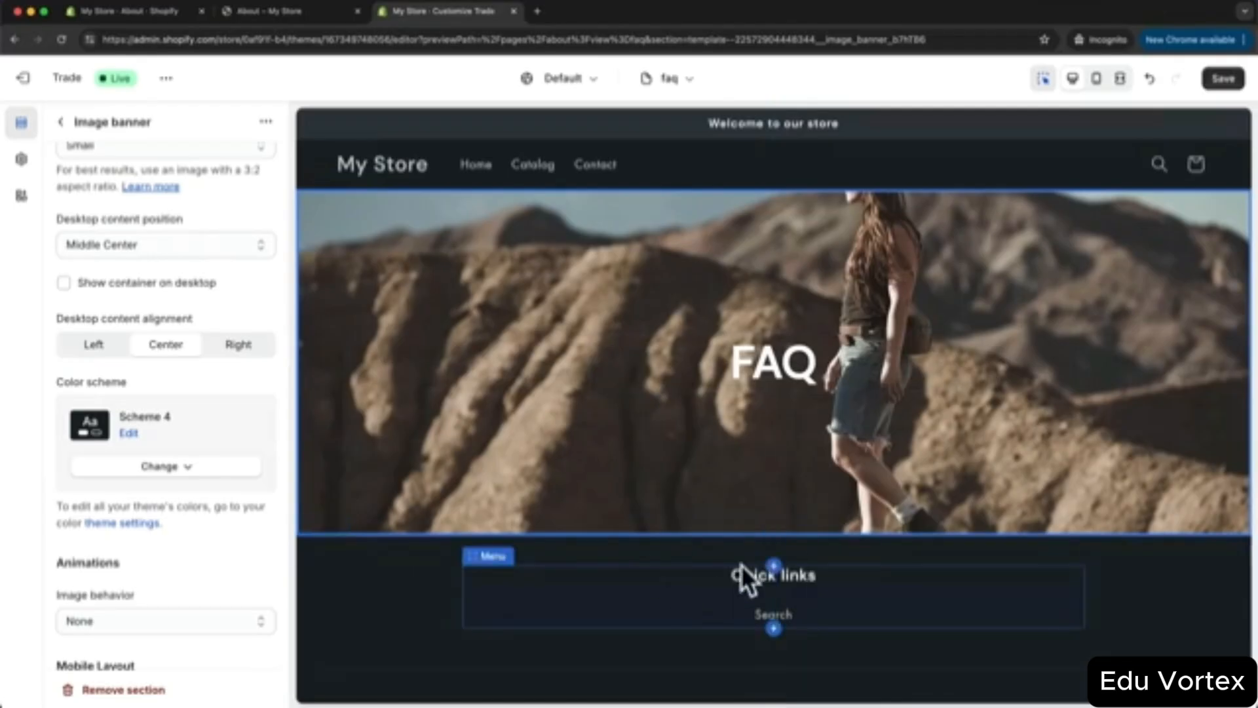
pyautogui.click(61, 122)
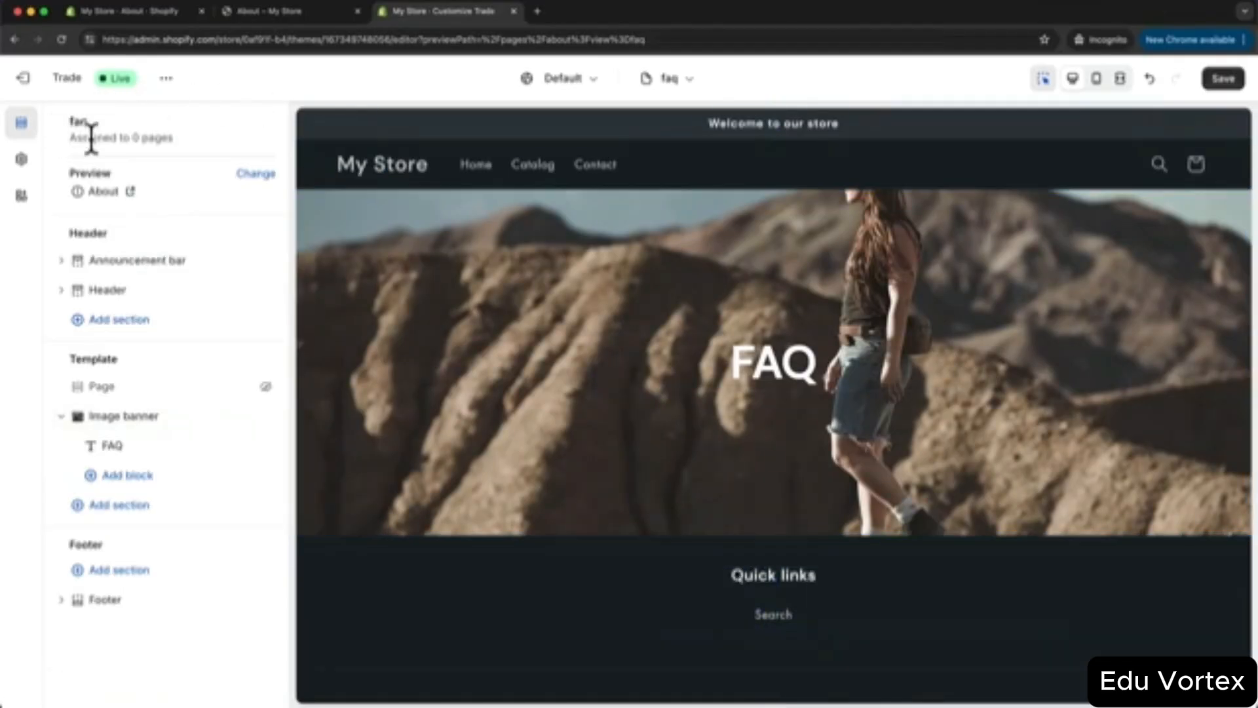
# - Add a Collapsible content section headed 'Find your answers here'
pyautogui.click(122, 504)
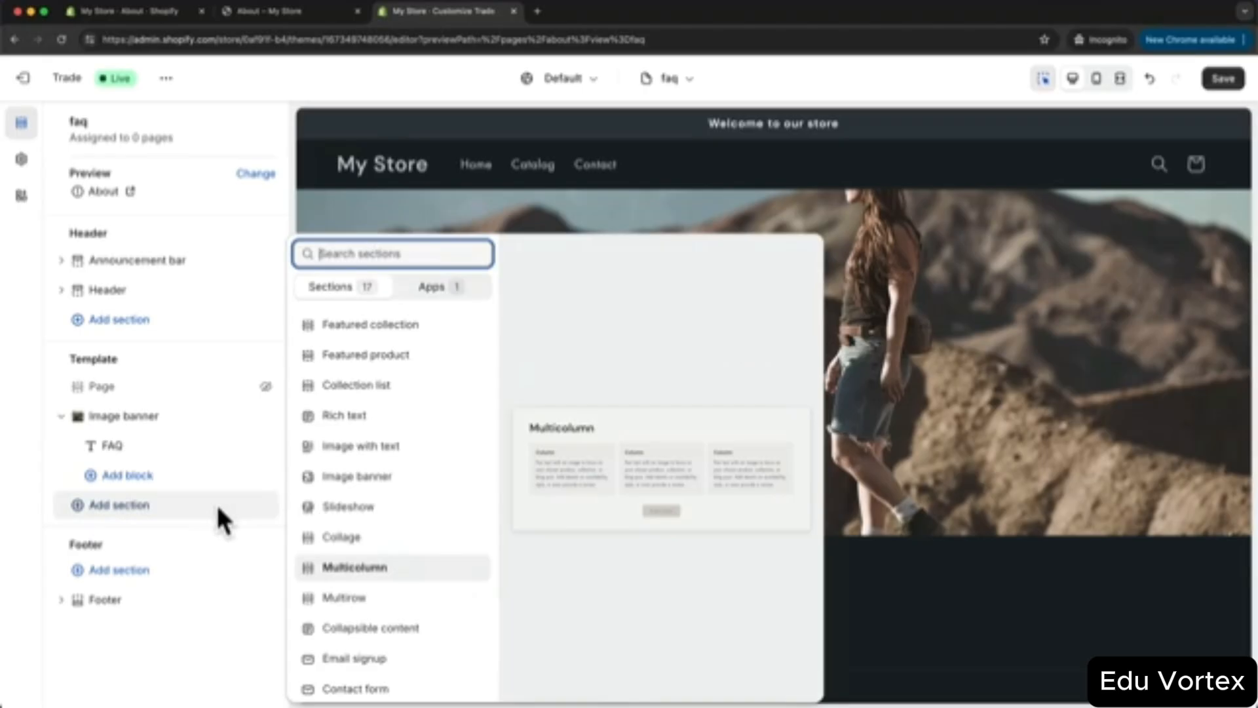
pyautogui.click(417, 630)
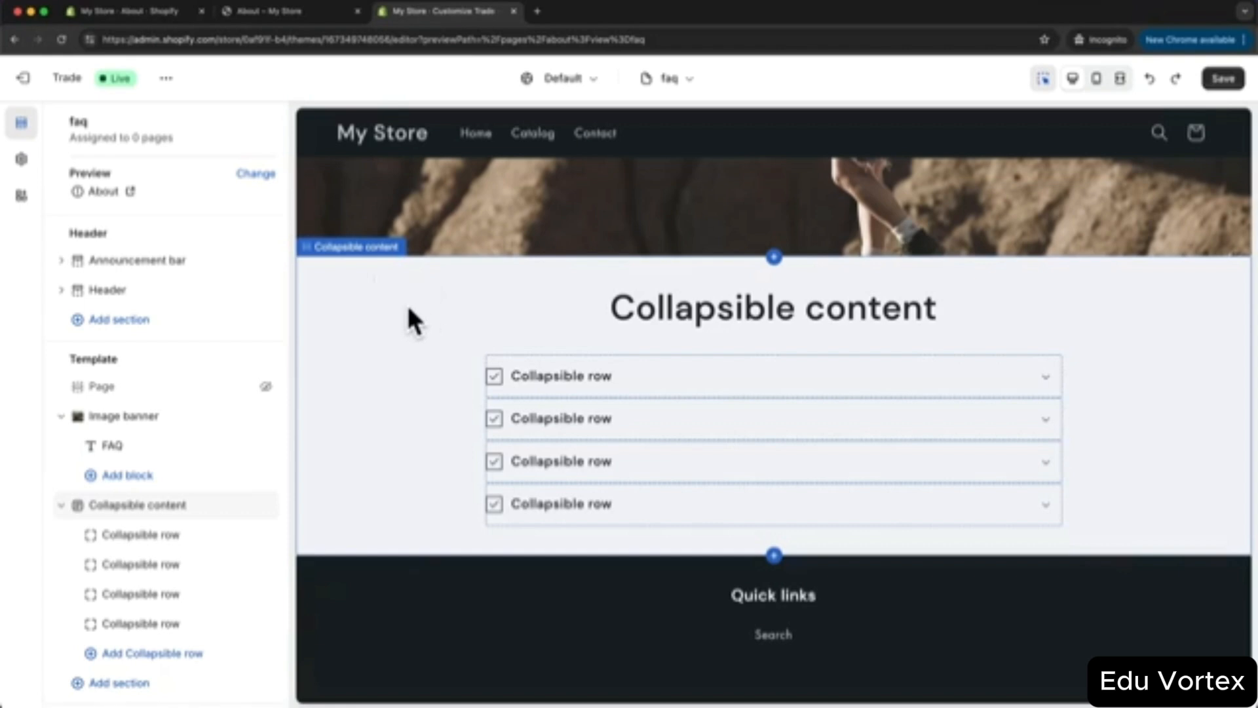
pyautogui.click(381, 300)
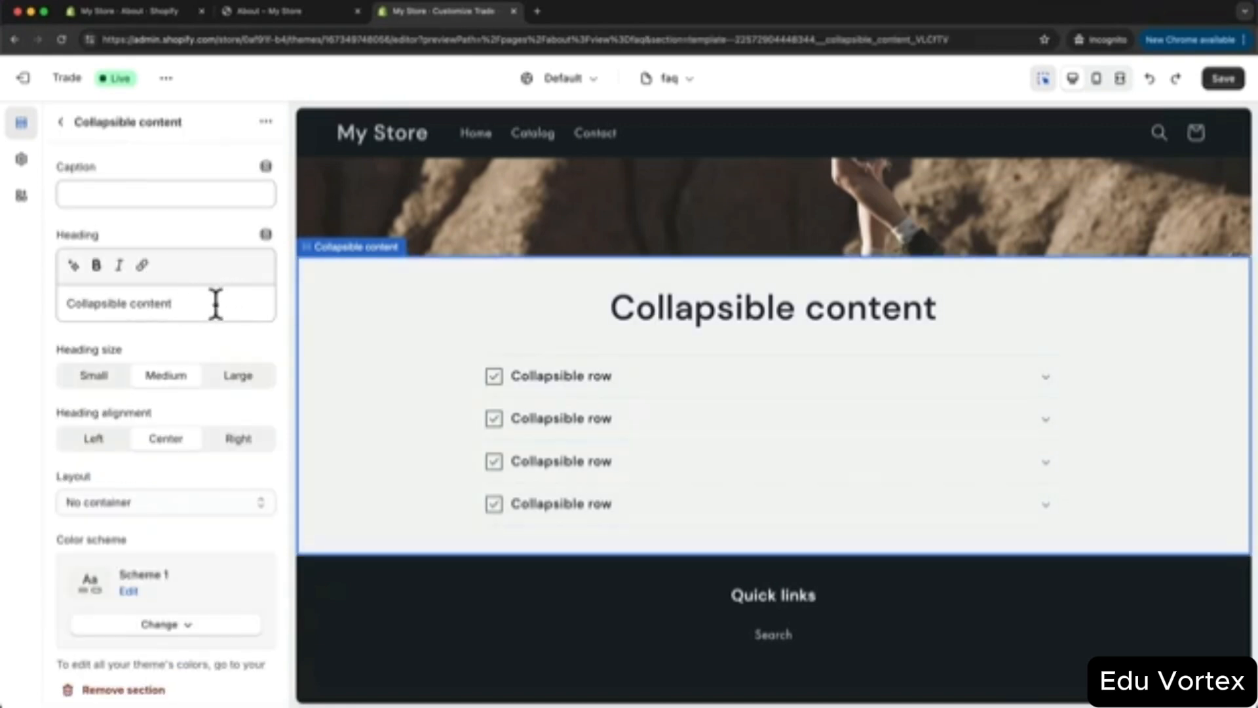
pyautogui.moveTo(214, 300); pyautogui.dragTo(57, 305)
pyautogui.write('Find')
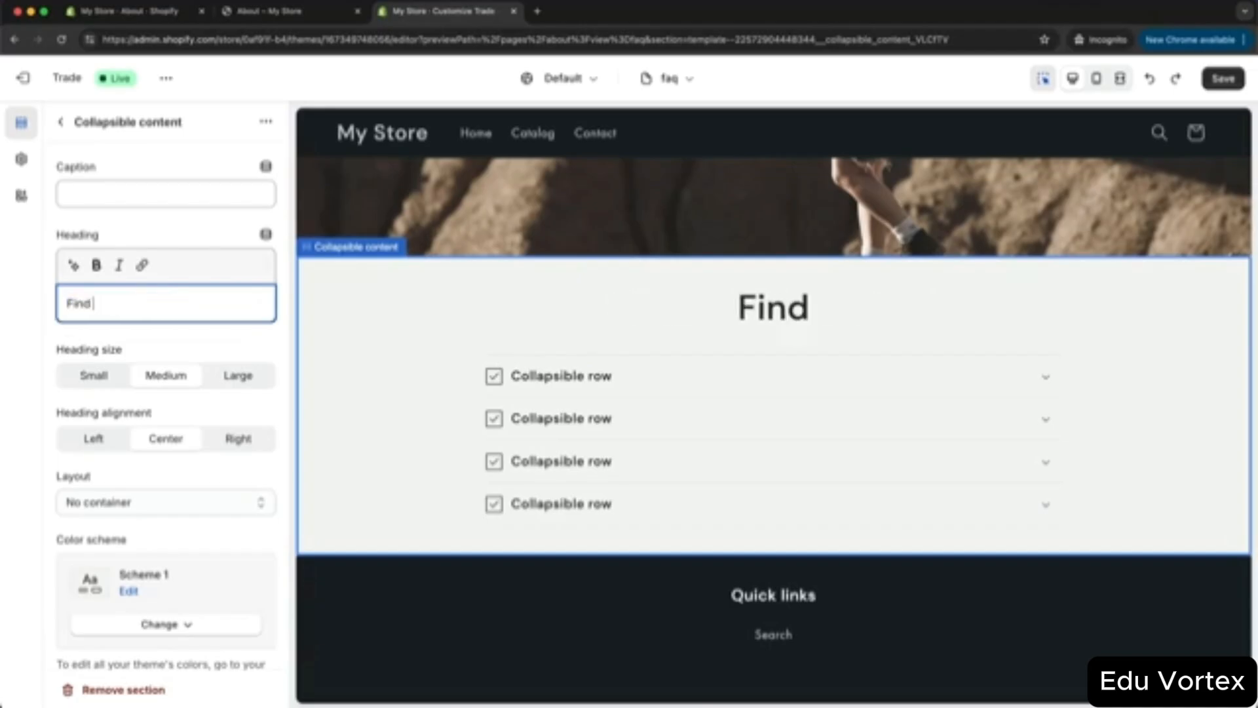
pyautogui.write(' your answers here')
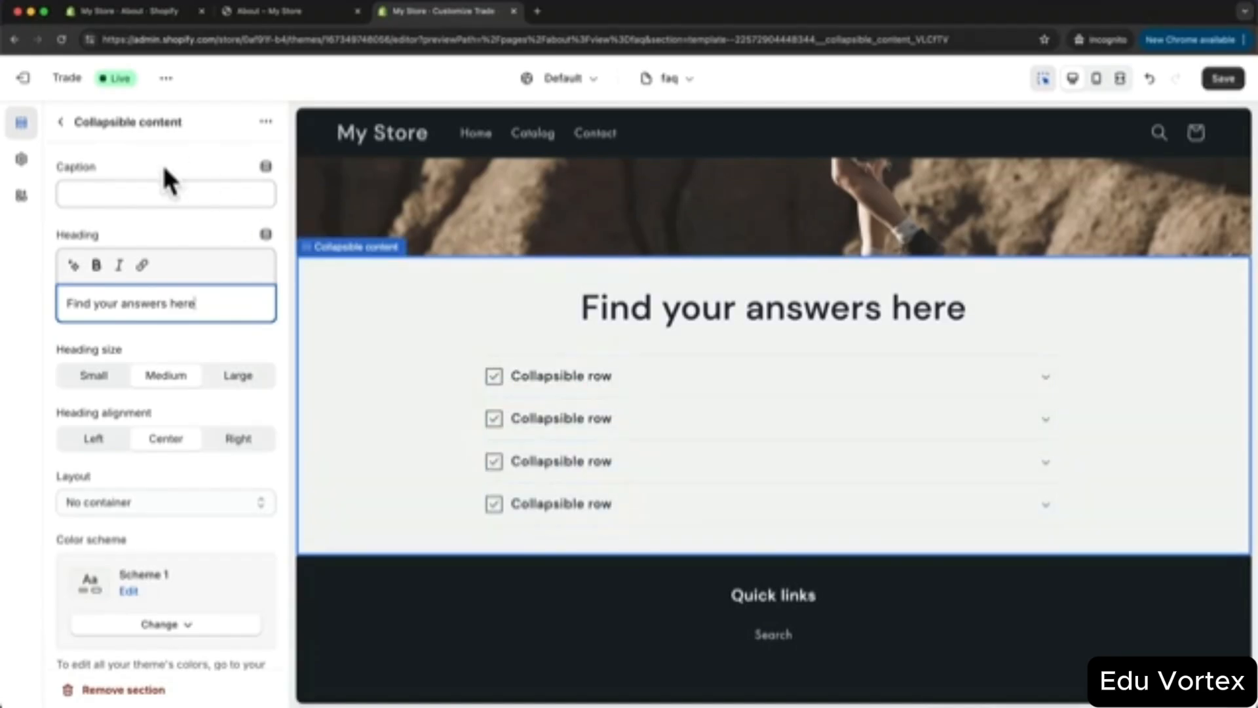
# - Delete three extra collapsible rows and set the remaining row's icon to None
pyautogui.click(62, 123)
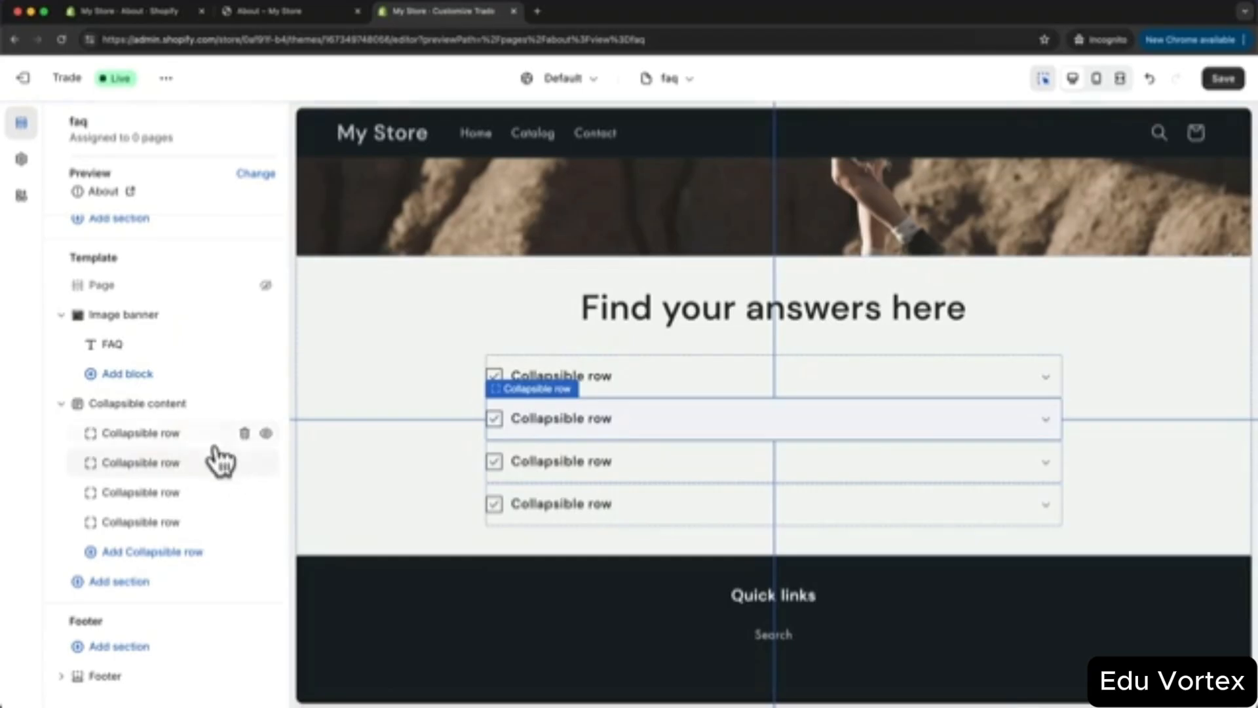
pyautogui.click(244, 463)
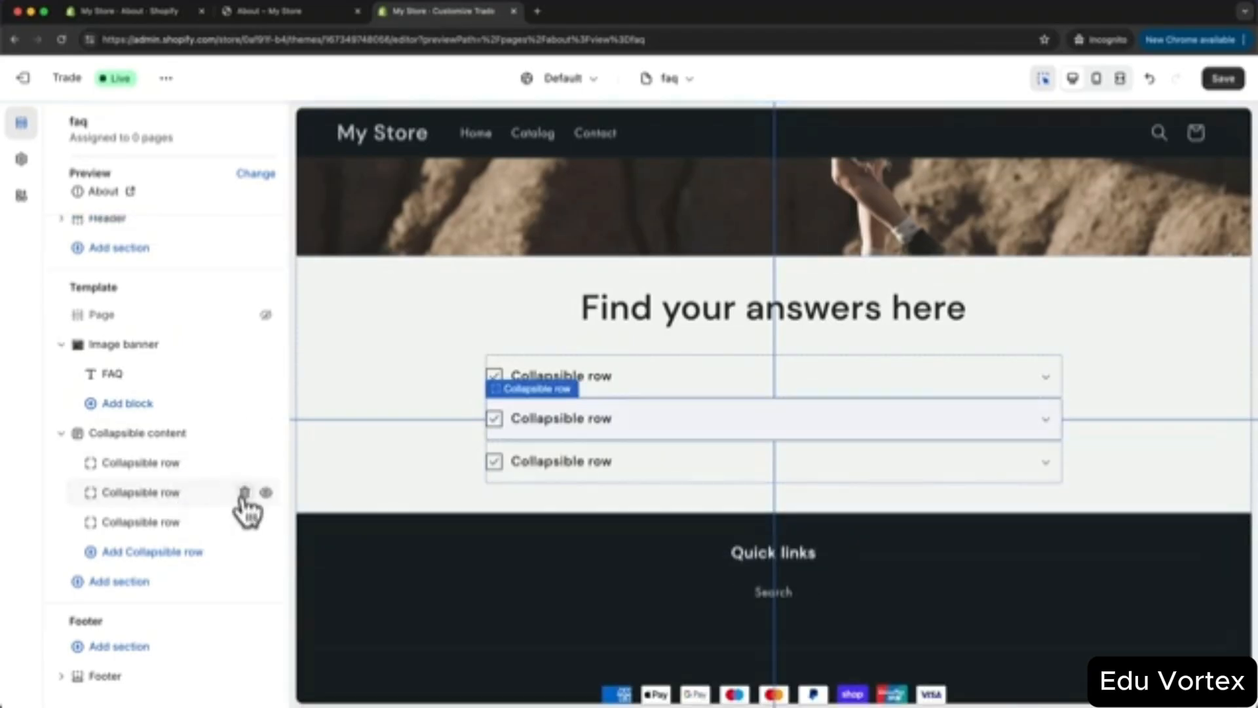
pyautogui.click(245, 493)
pyautogui.click(244, 522)
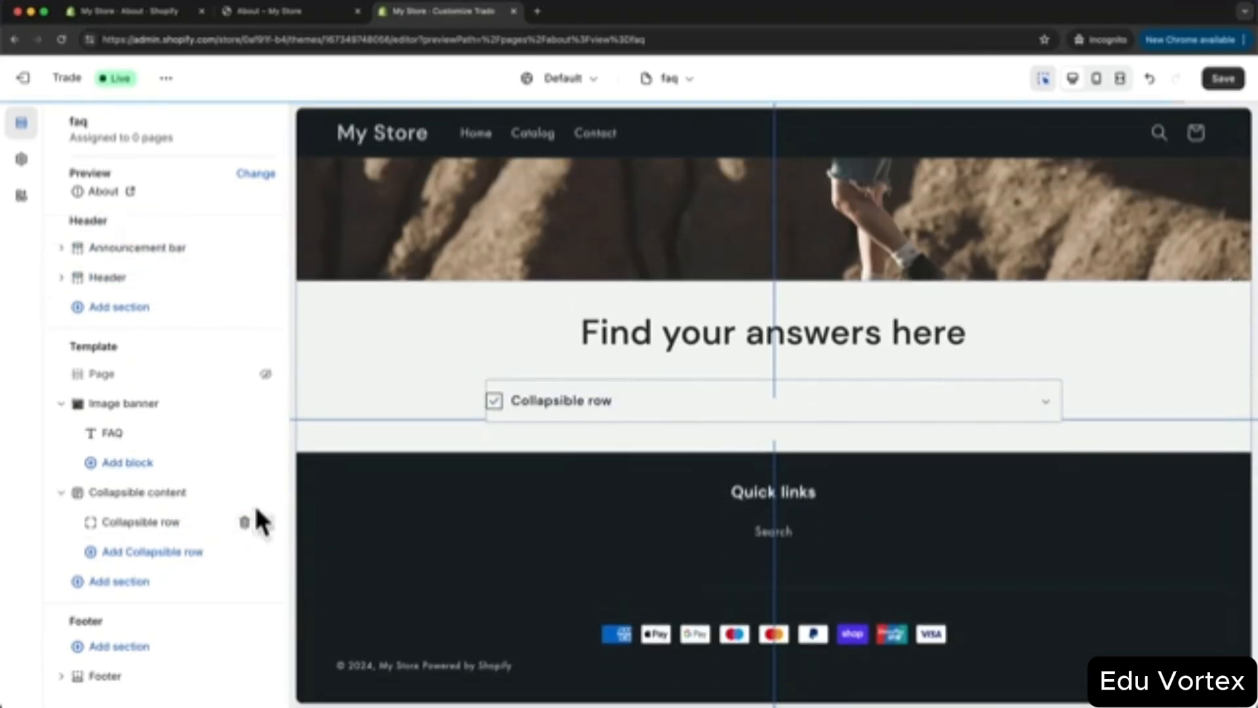
pyautogui.click(172, 522)
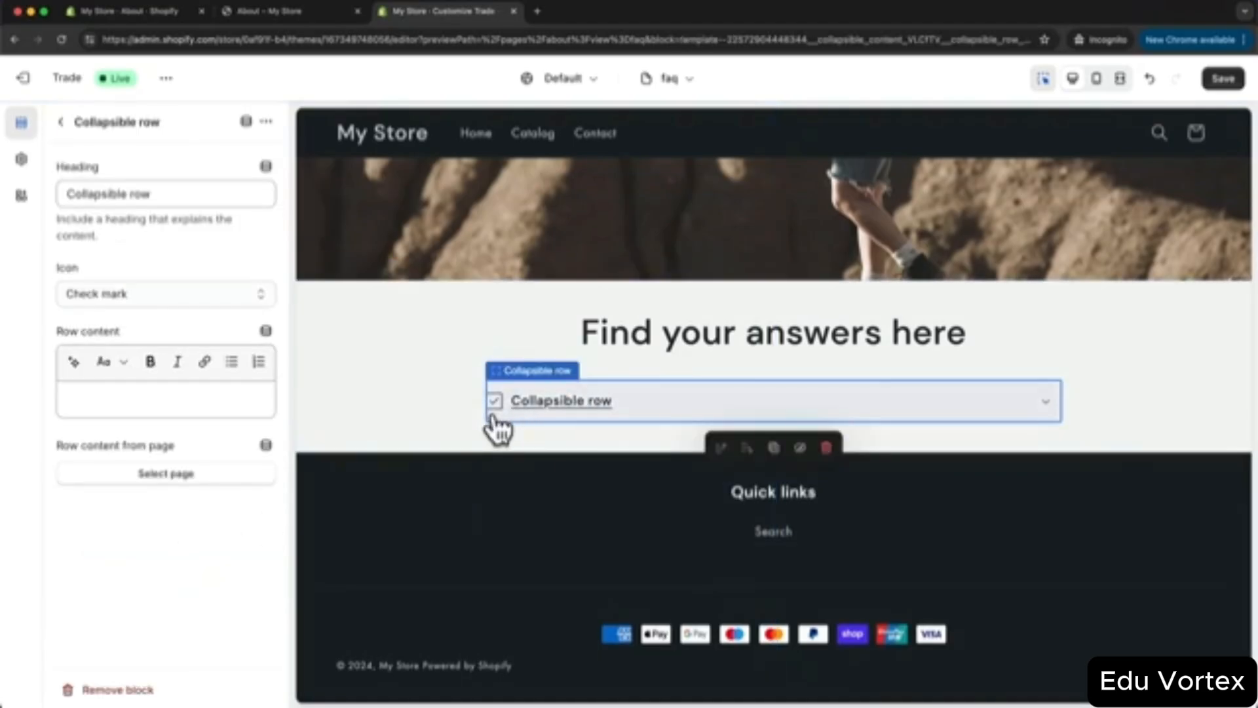
pyautogui.click(87, 298)
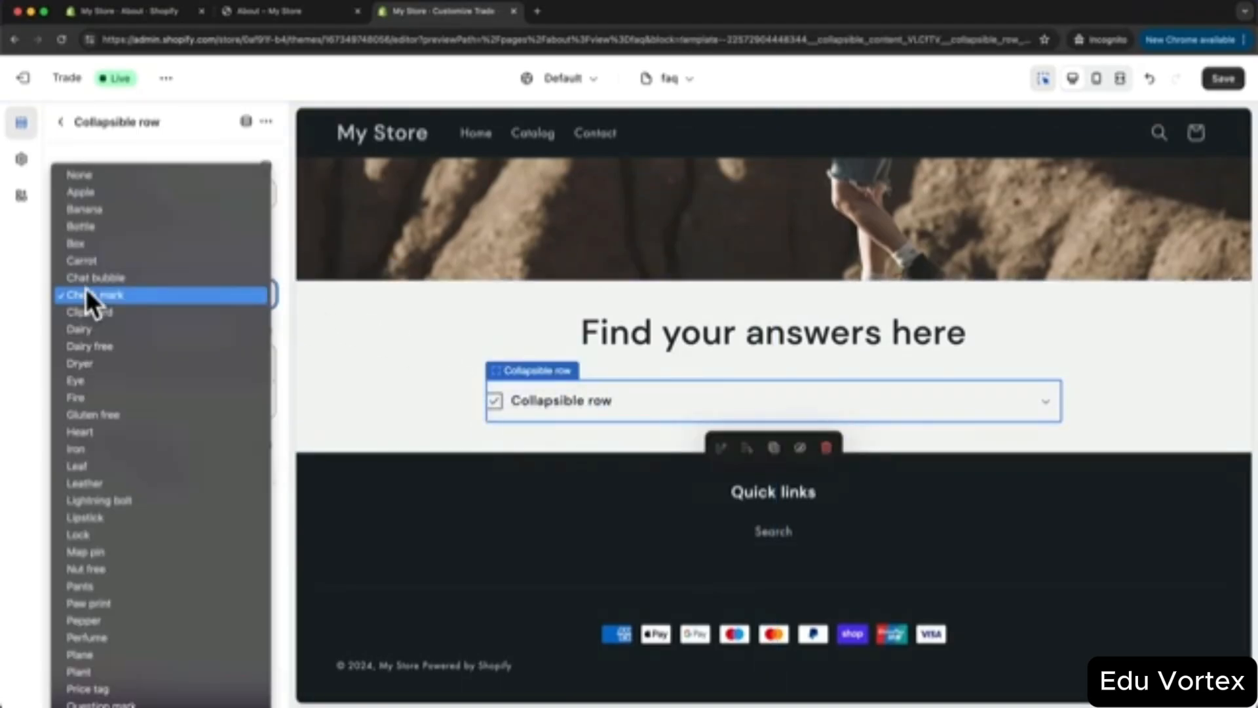
pyautogui.click(152, 175)
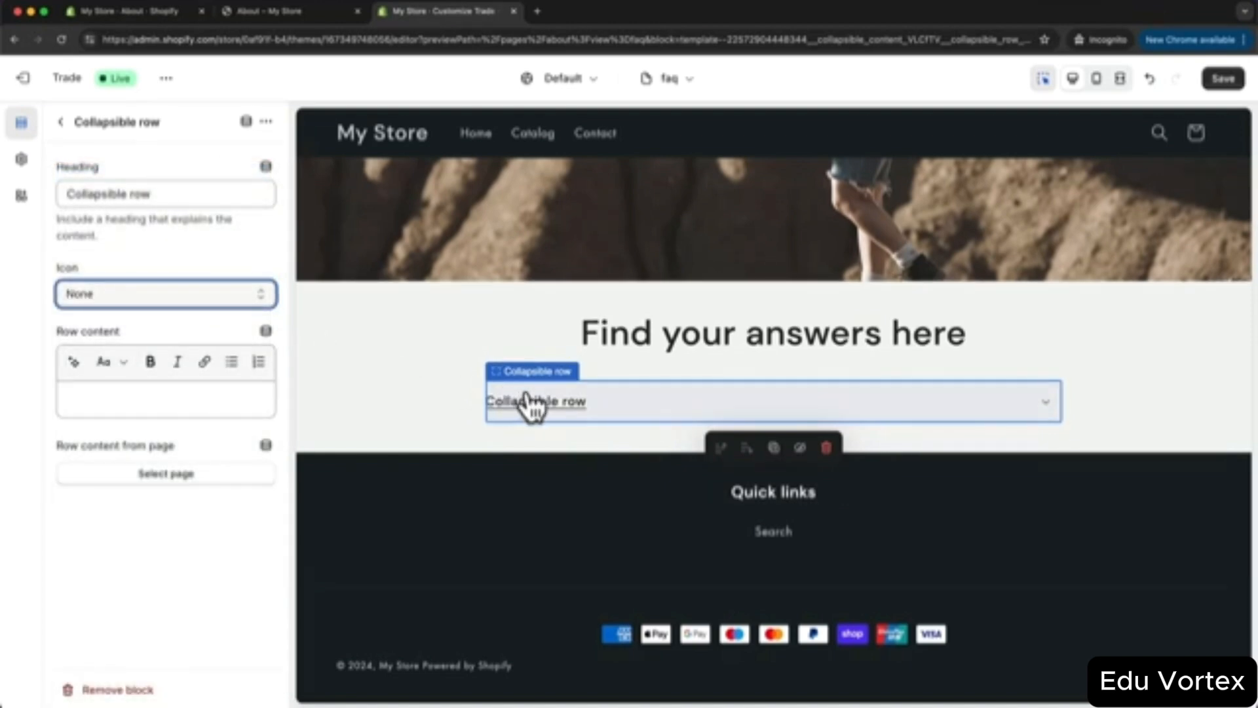
# - Duplicate the collapsible row four times to make five rows
pyautogui.click(267, 123)
pyautogui.click(292, 153)
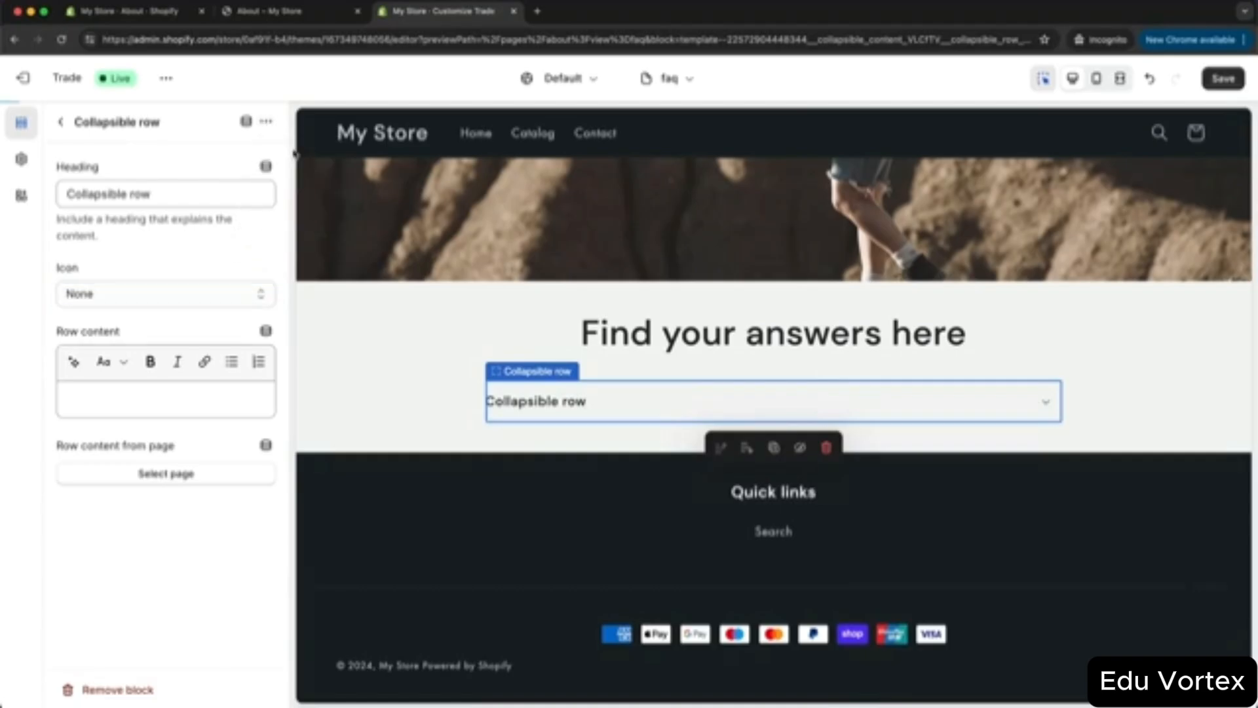
pyautogui.click(266, 121)
pyautogui.click(292, 153)
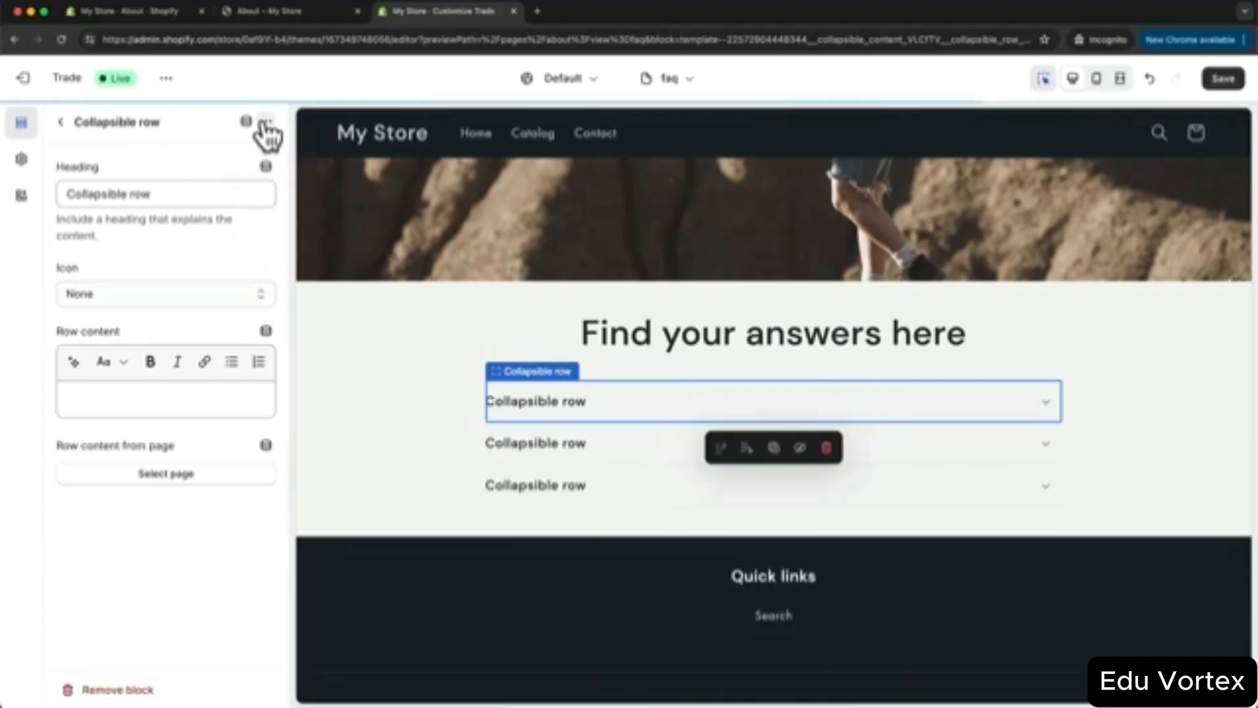
pyautogui.click(266, 121)
pyautogui.click(292, 153)
pyautogui.click(266, 121)
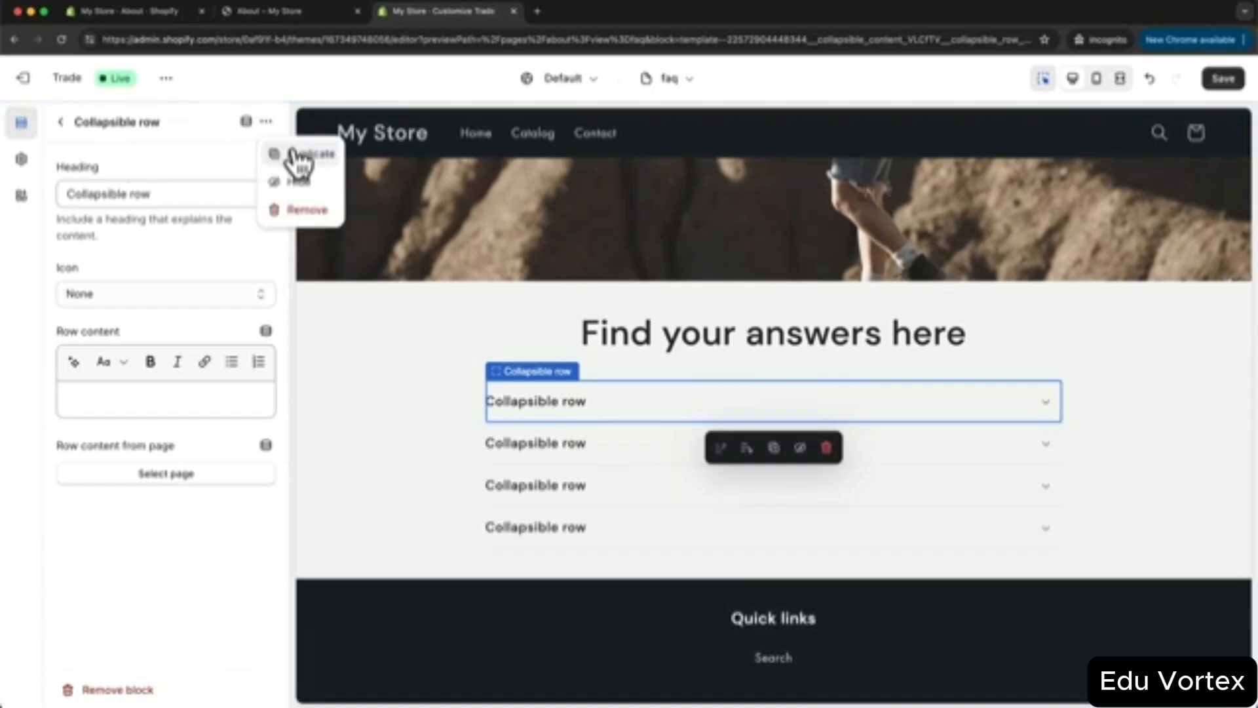
pyautogui.click(292, 153)
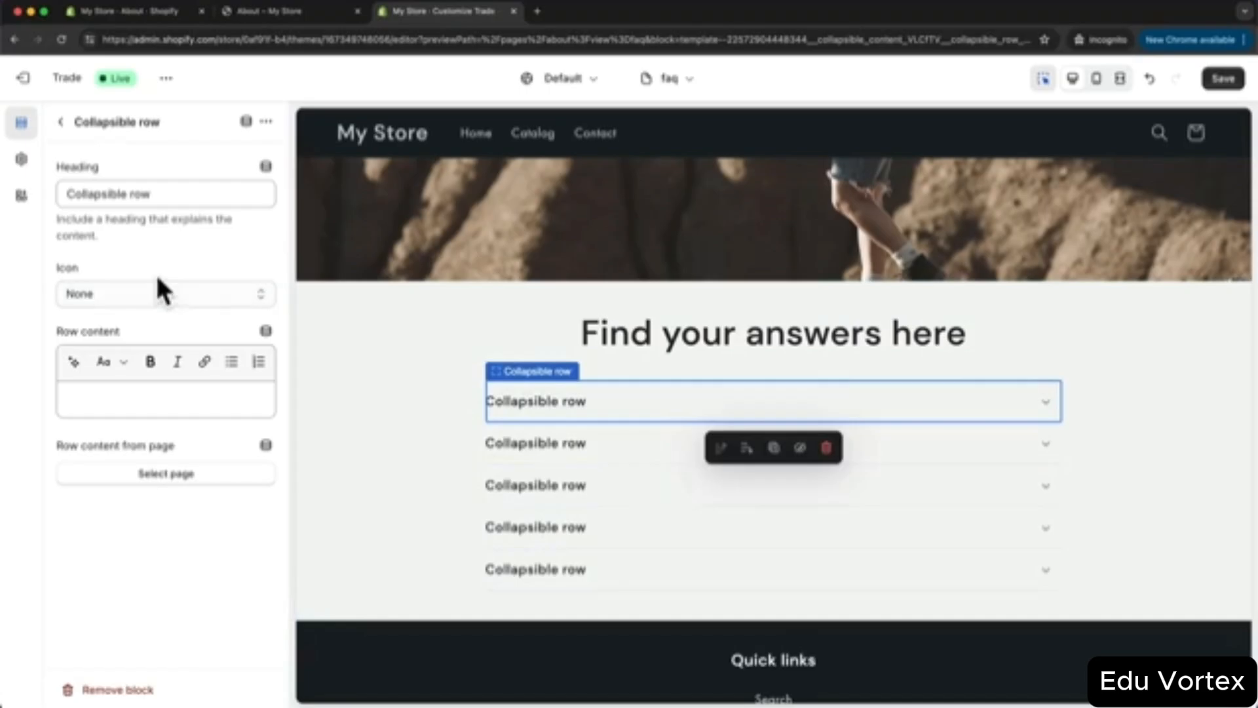
pyautogui.moveTo(168, 193); pyautogui.dragTo(61, 191)
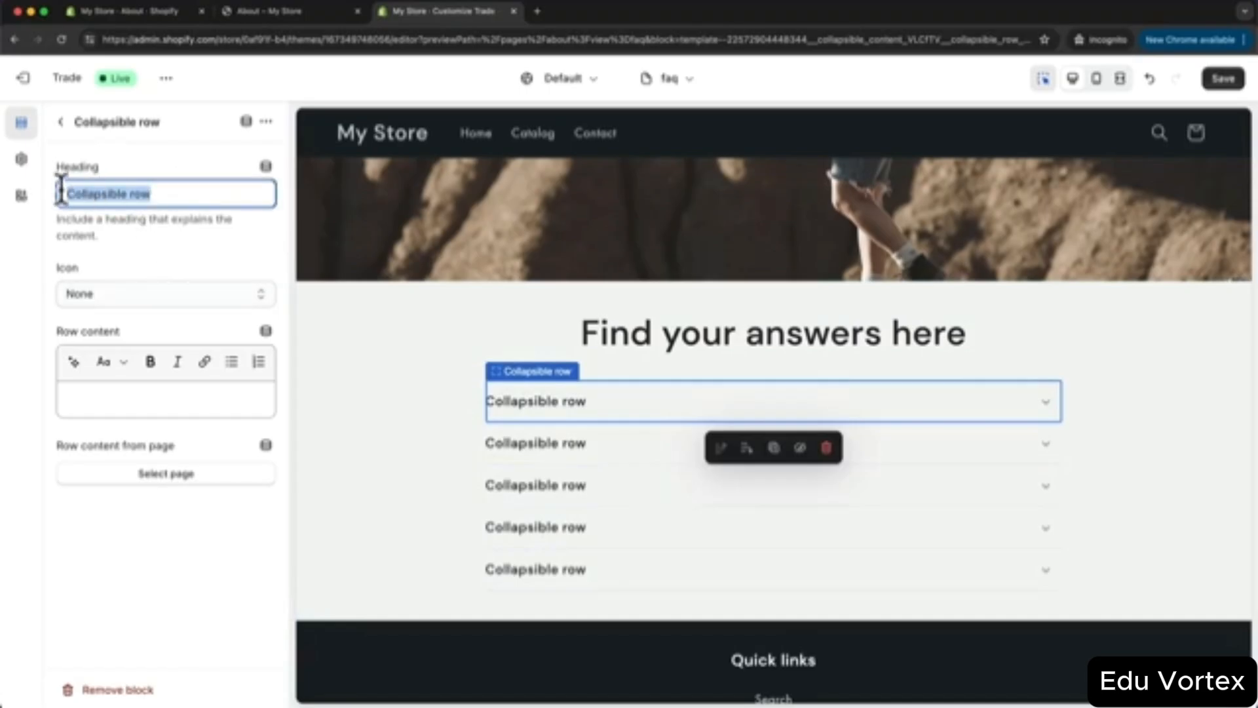
# - Enter the FAQ questions, pasting the shipping-costs answer under 'How long does shipping take?'
pyautogui.write('How long does shipping take?')
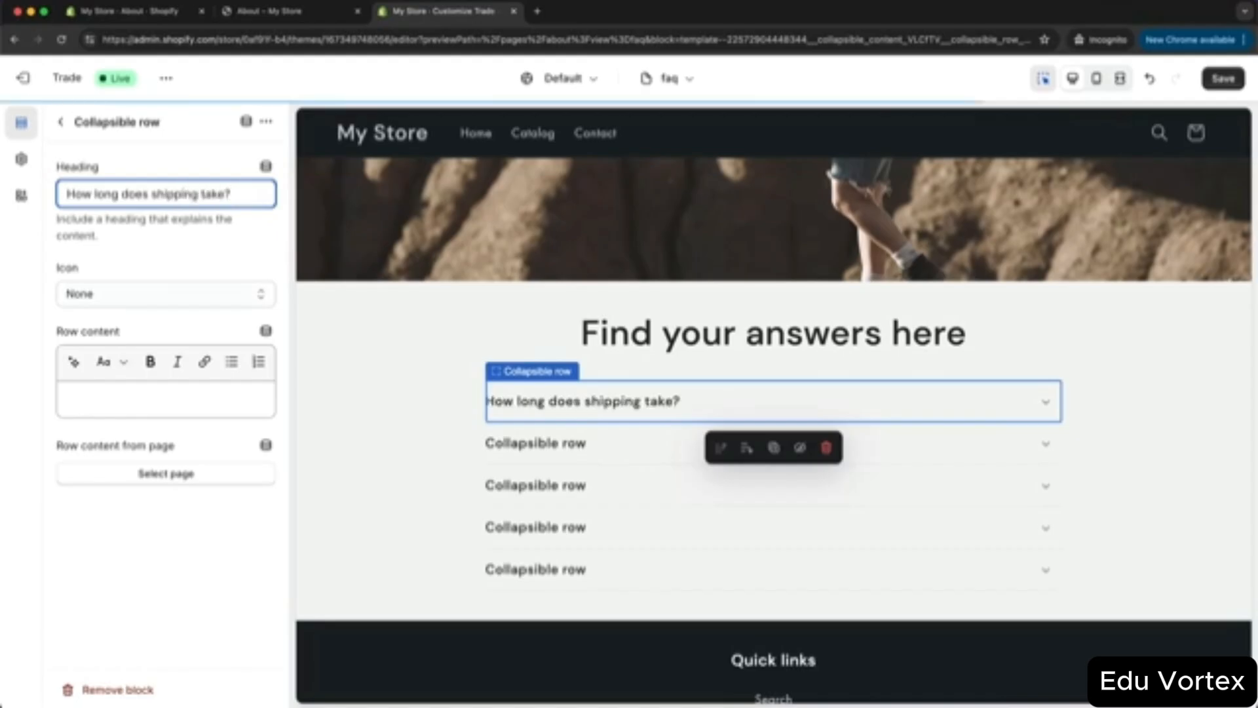
pyautogui.click(118, 401)
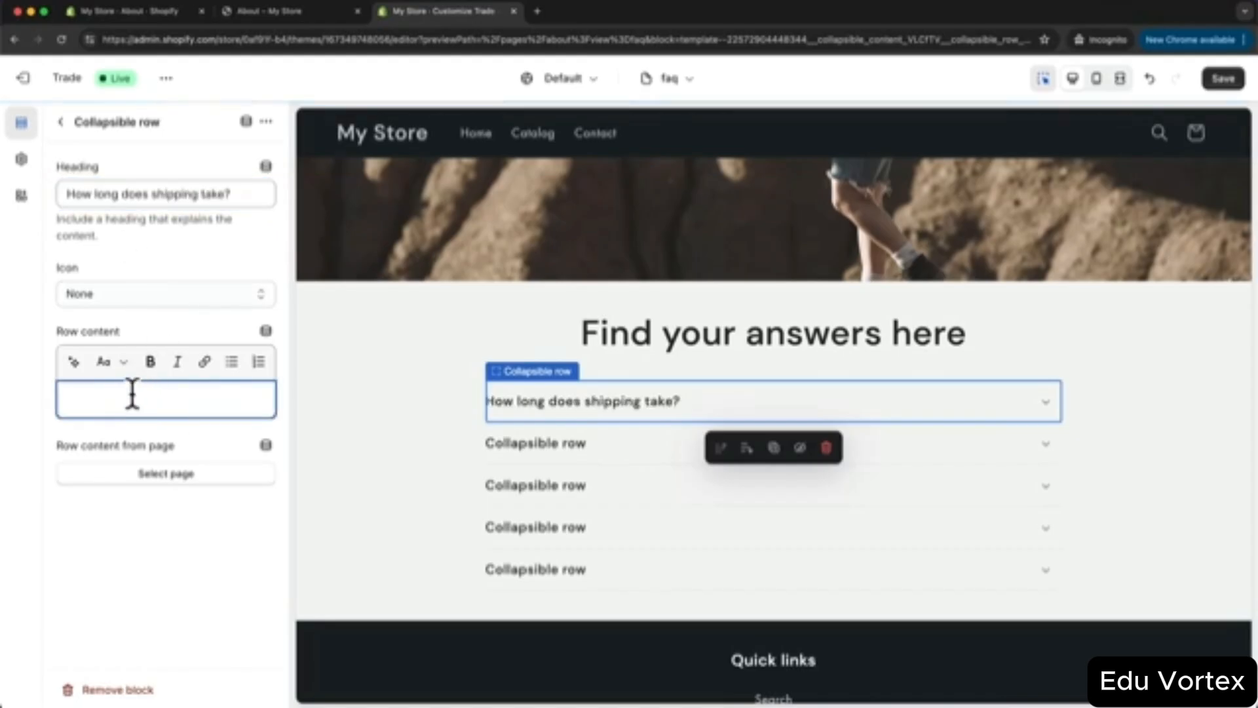
pyautogui.write('Shipping costs will vary depending on the shipping destination and the number of items that you purchase. The correct amount of shipping fee will show up at the checkout page.')
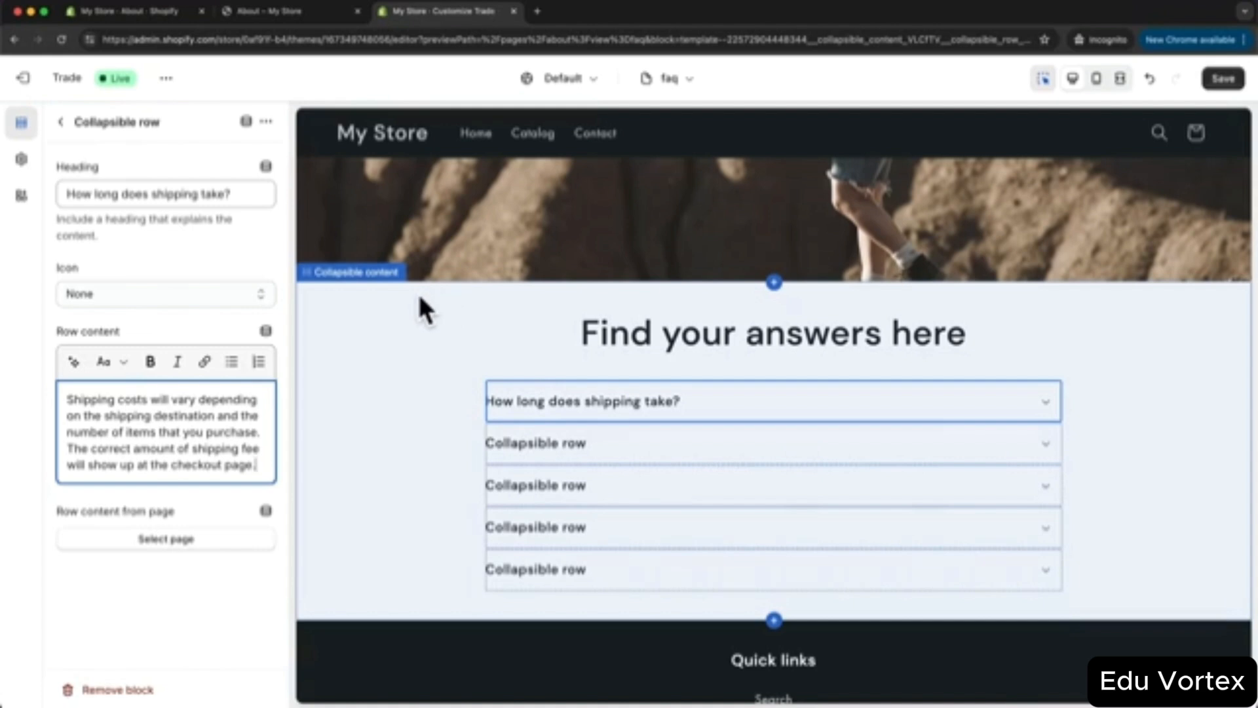
pyautogui.click(650, 459)
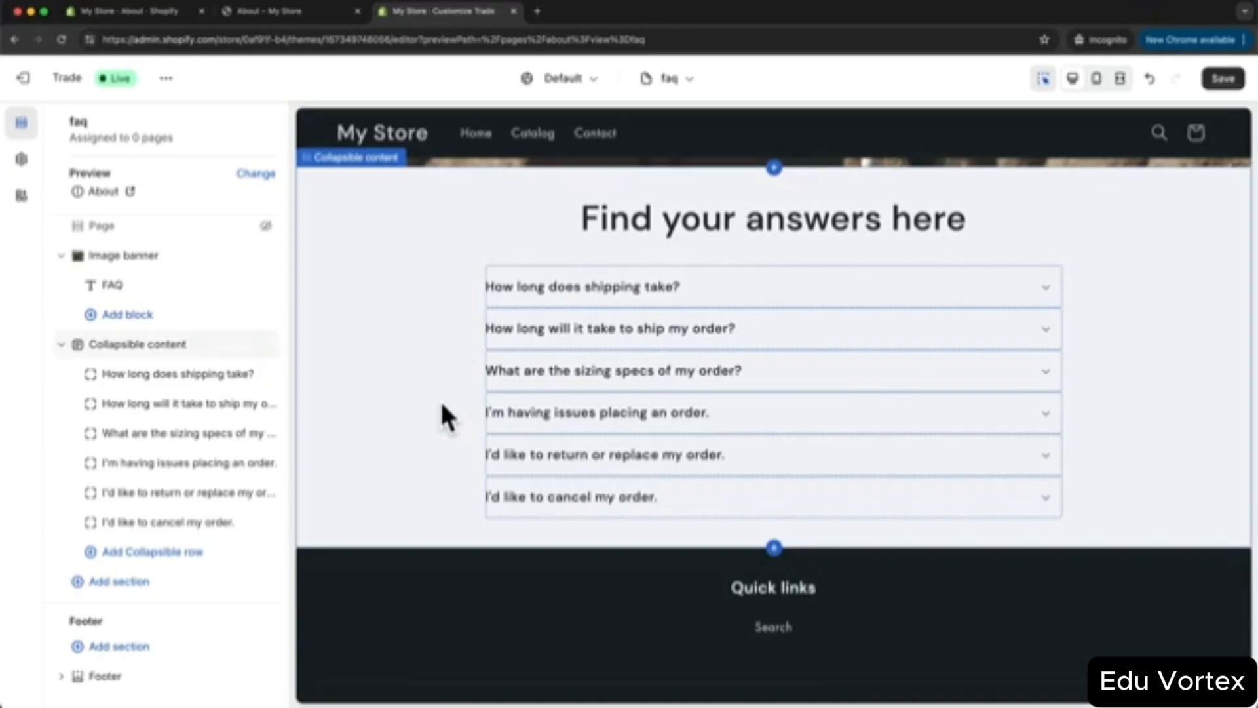
pyautogui.click(727, 295)
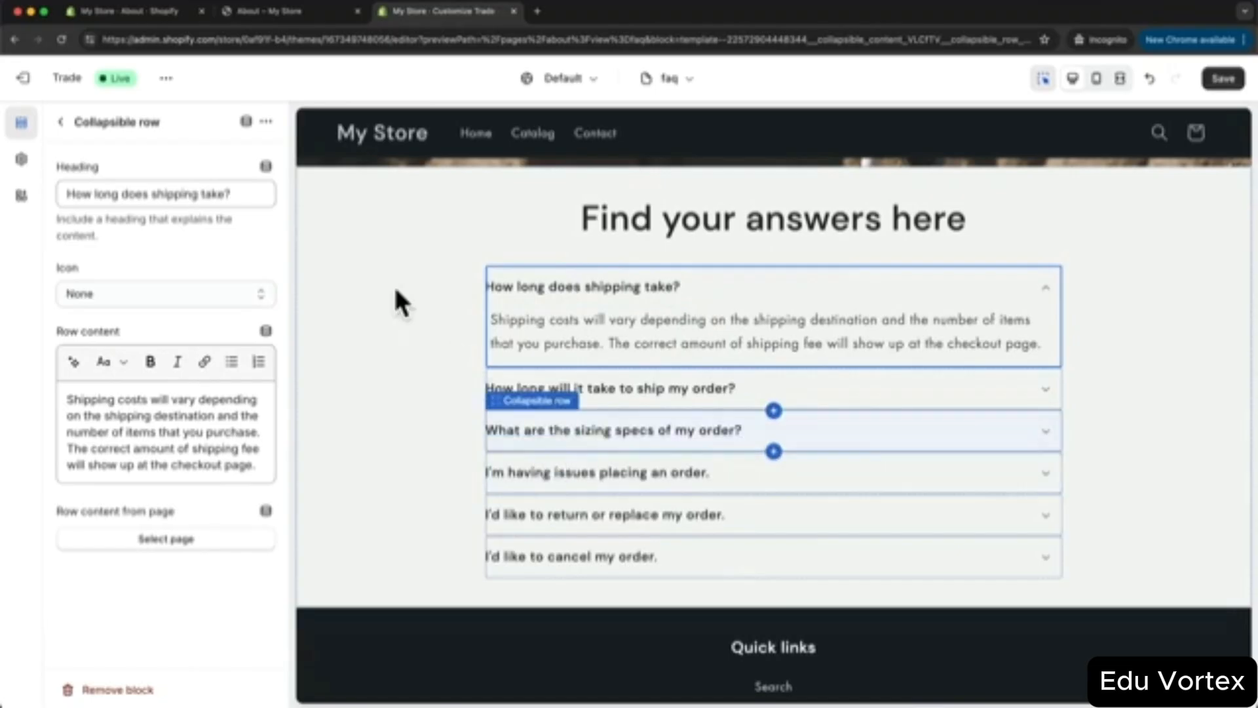
pyautogui.click(62, 123)
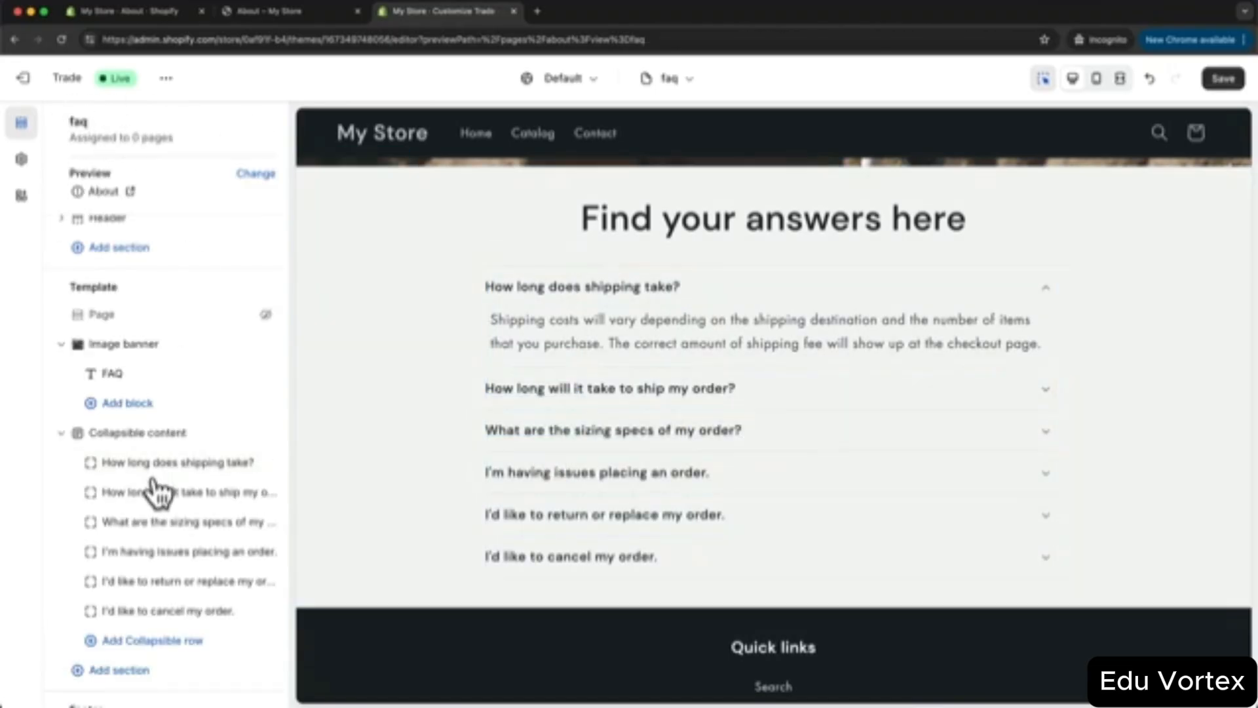
# - Add a Rich text section headed 'Couldn't find your answer?' in small size, with the help paragraph
pyautogui.scroll(-3, 164, 517)
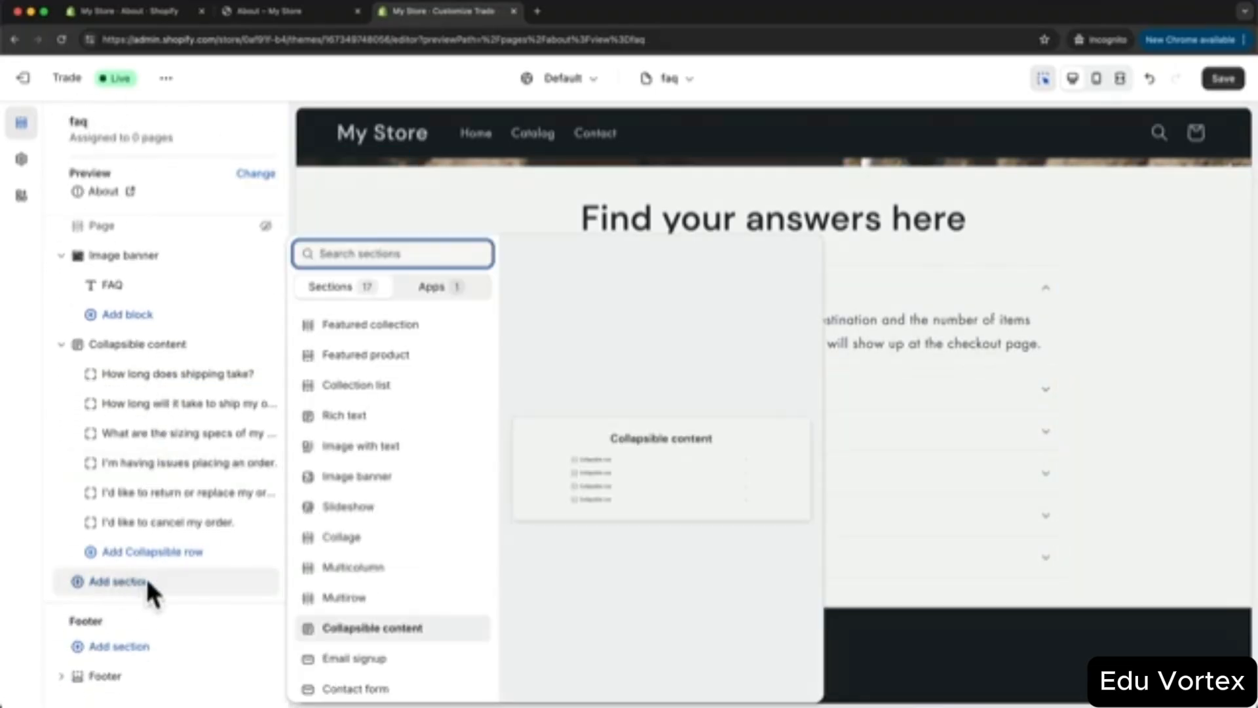
pyautogui.click(365, 427)
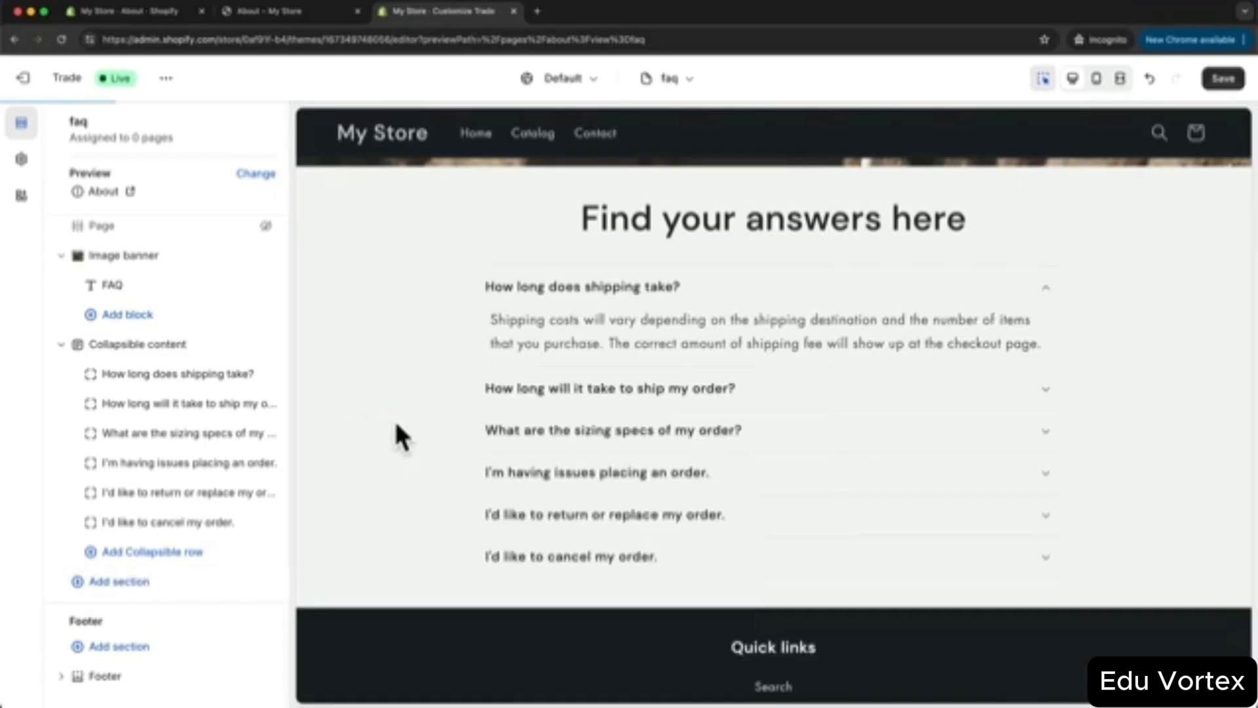
pyautogui.click(772, 347)
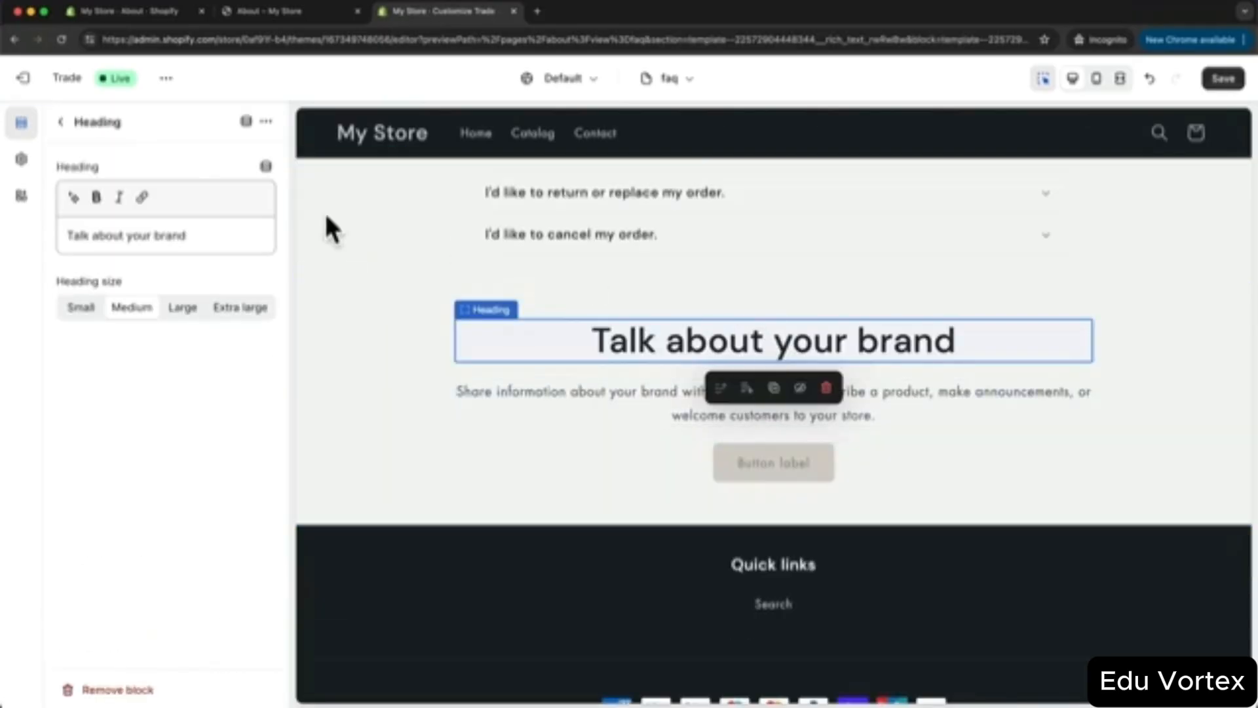
pyautogui.moveTo(210, 234); pyautogui.dragTo(40, 239)
pyautogui.write("Couldn't find your answer?")
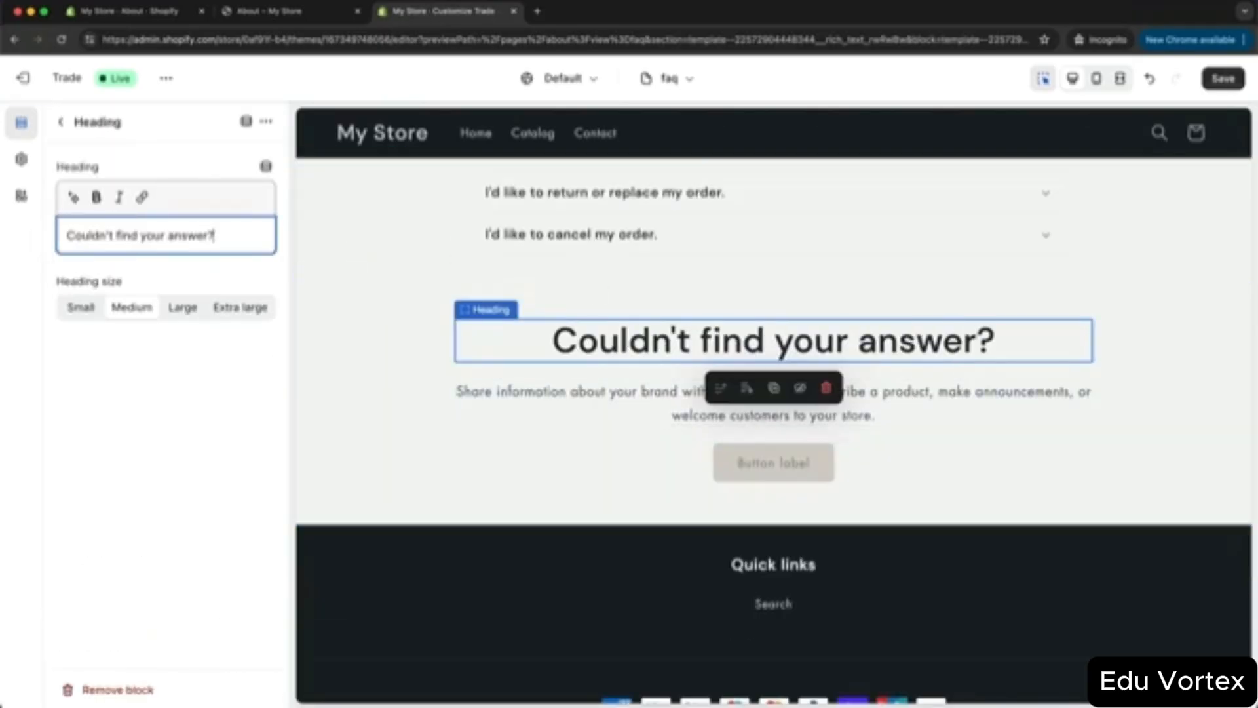
pyautogui.click(82, 310)
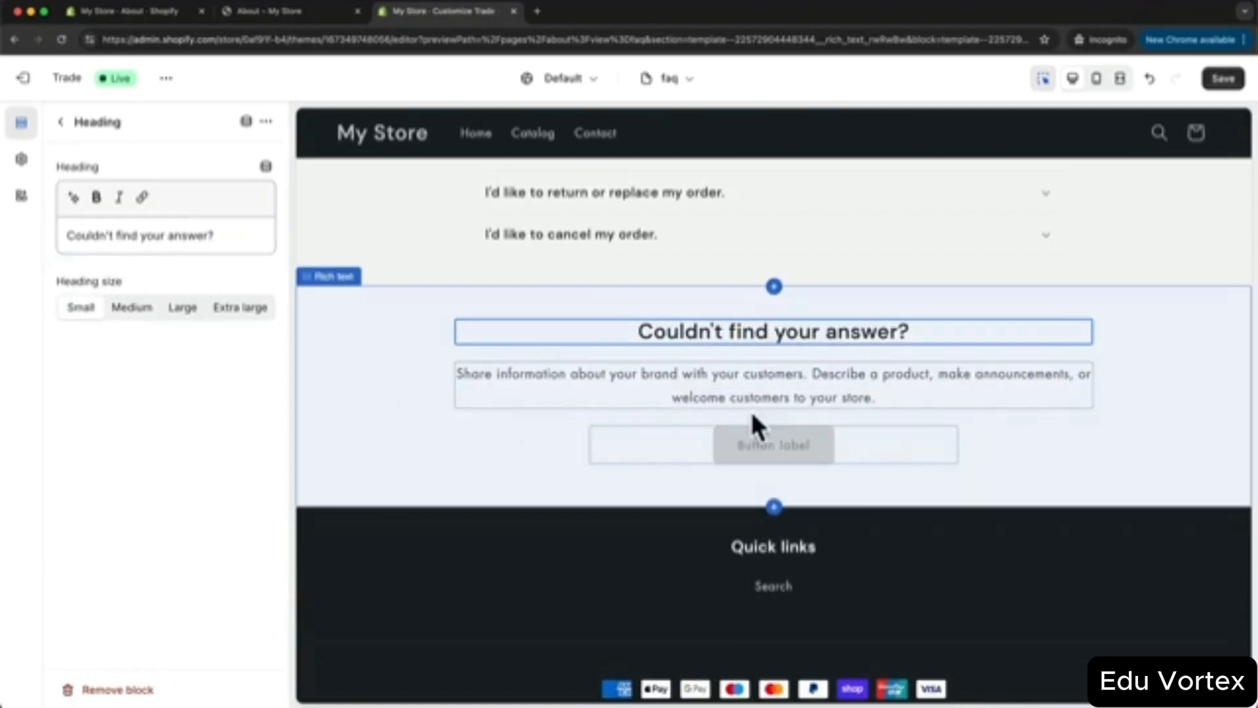
pyautogui.click(775, 375)
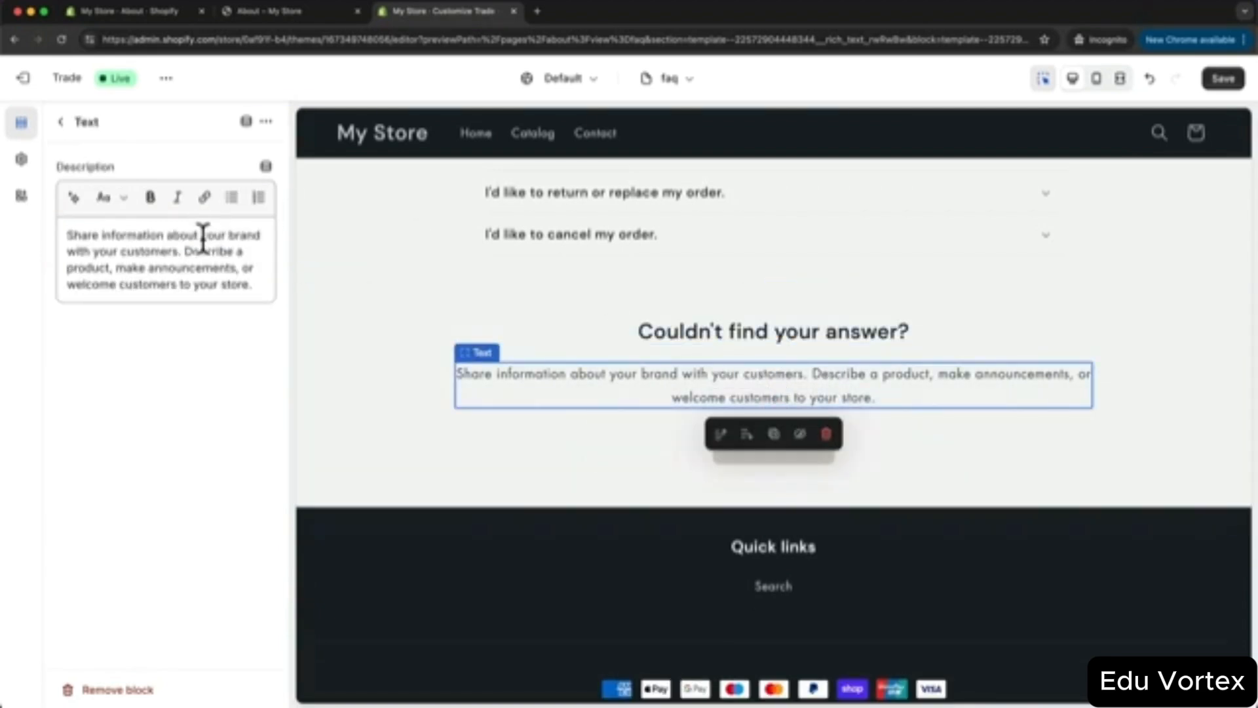
pyautogui.moveTo(243, 284); pyautogui.dragTo(70, 235)
pyautogui.write("We're here to help. If you couldn't find the information you were looking for, please reach out to us directly. Our team is eager to assist you.")
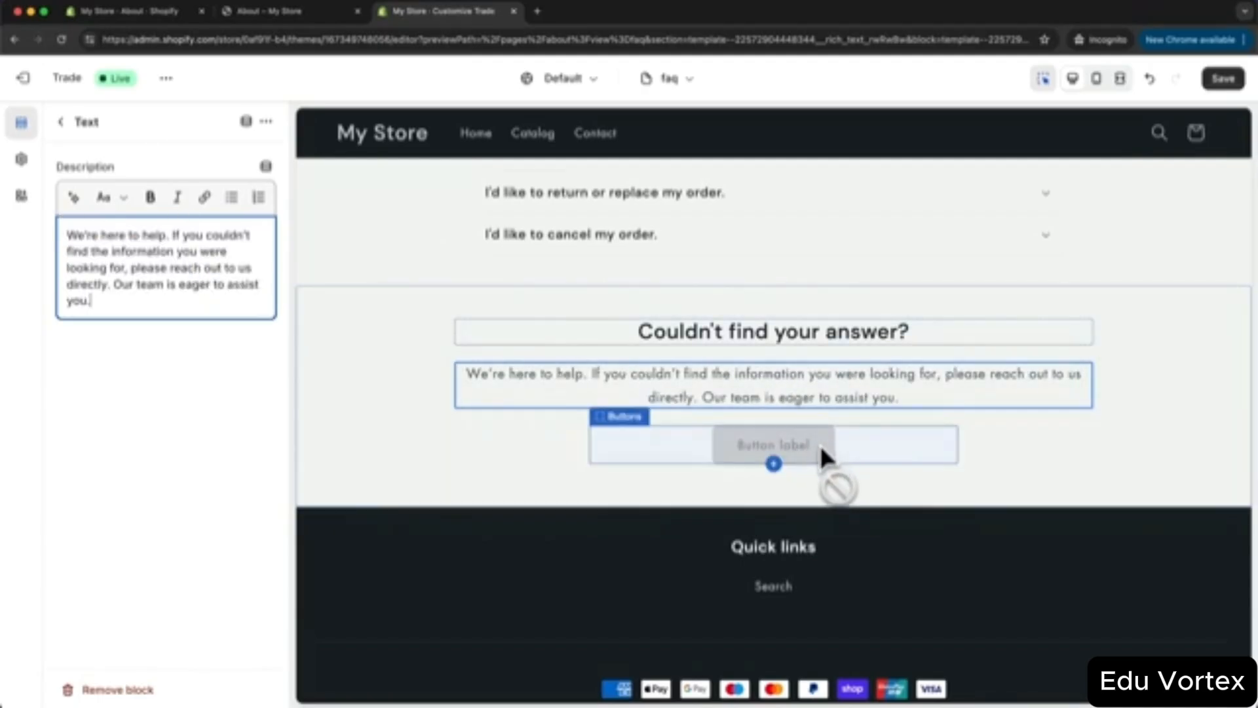
# - Link the first button to the Contact page, label it 'Contact us', and save the template
pyautogui.click(821, 450)
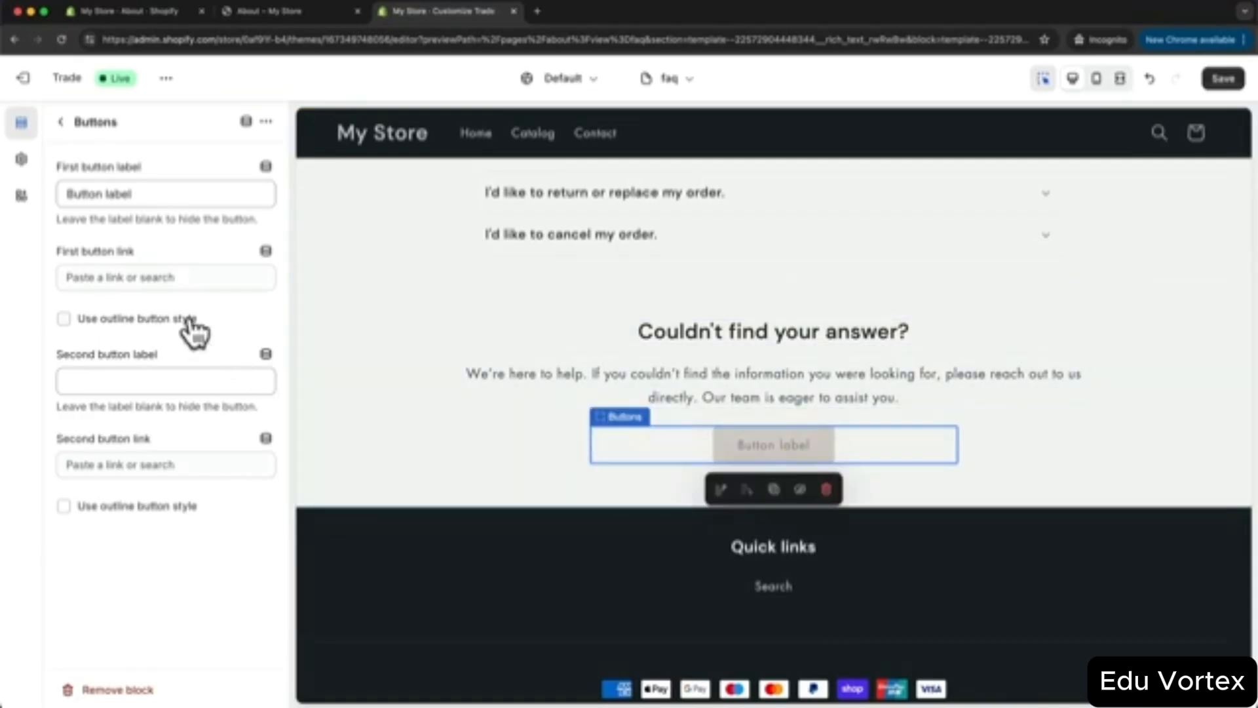
pyautogui.click(141, 277)
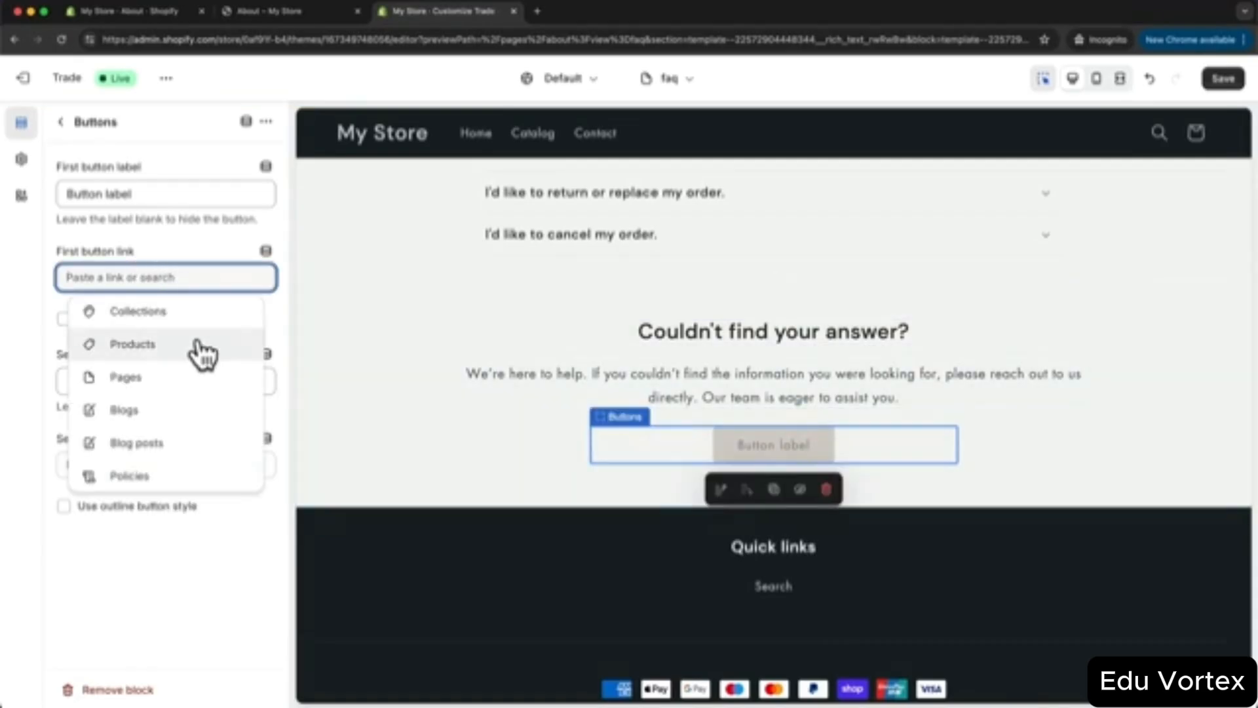
pyautogui.click(128, 378)
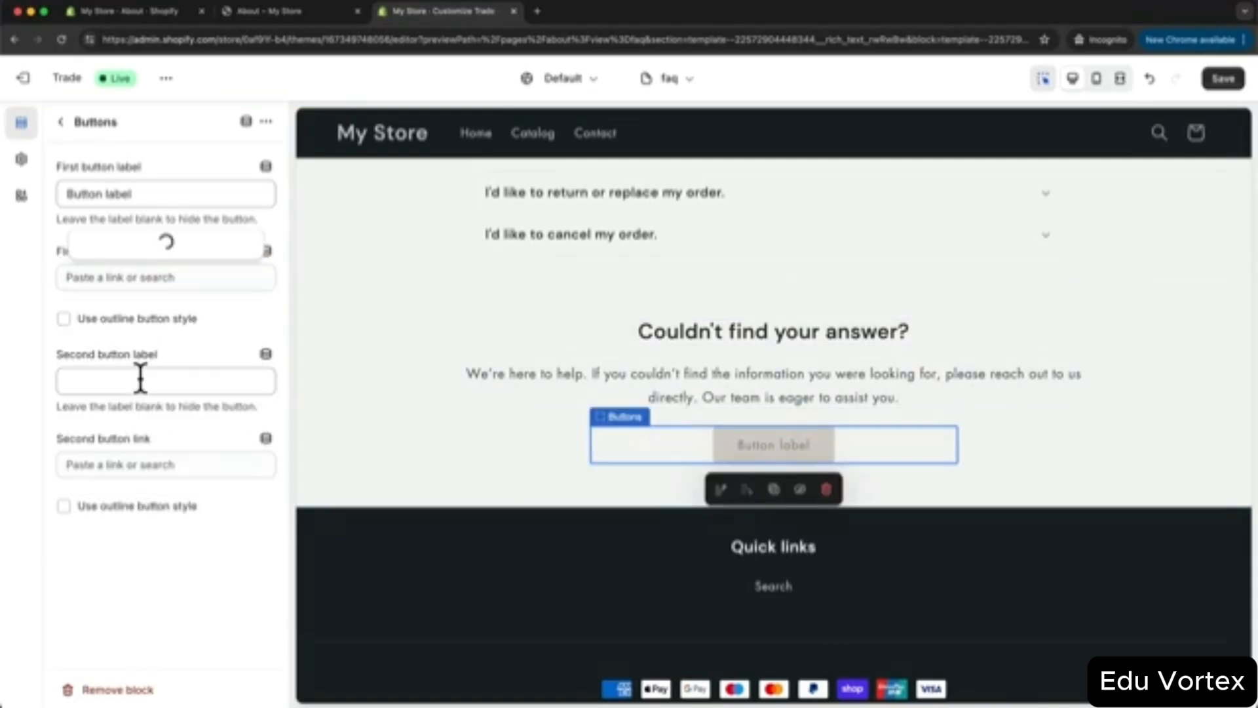
pyautogui.click(121, 246)
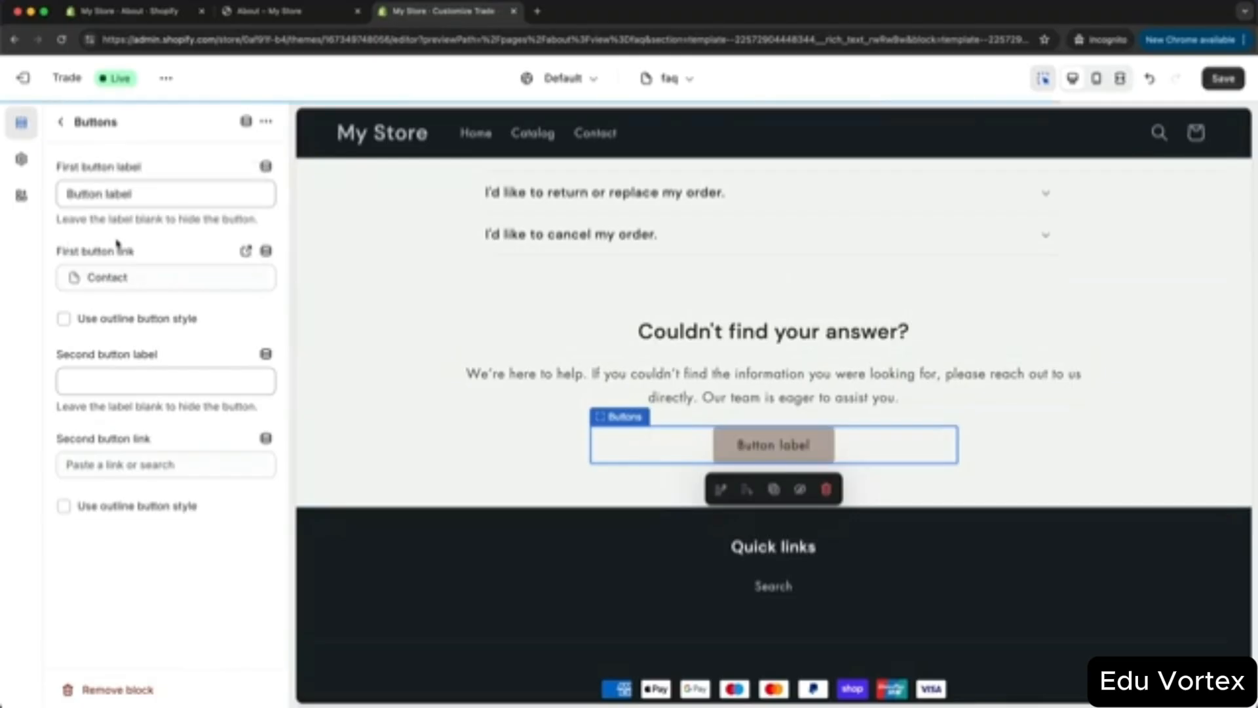
pyautogui.moveTo(148, 193); pyautogui.dragTo(59, 197)
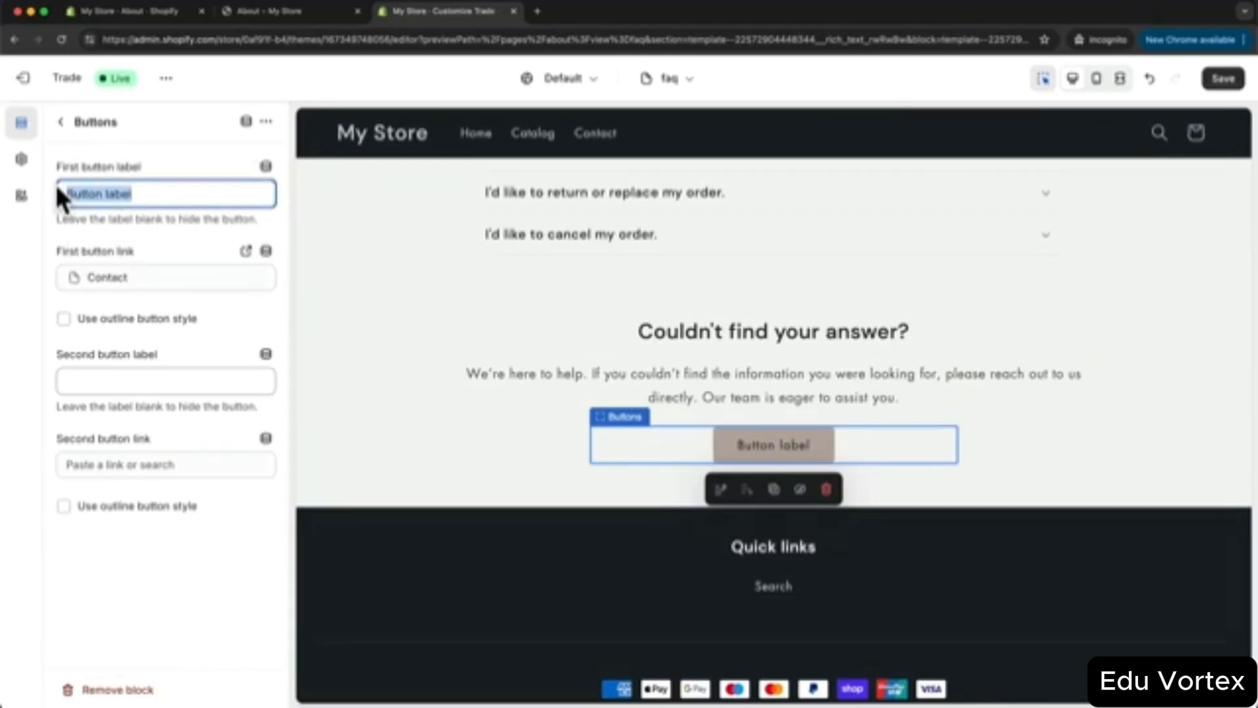
pyautogui.write('Contact us')
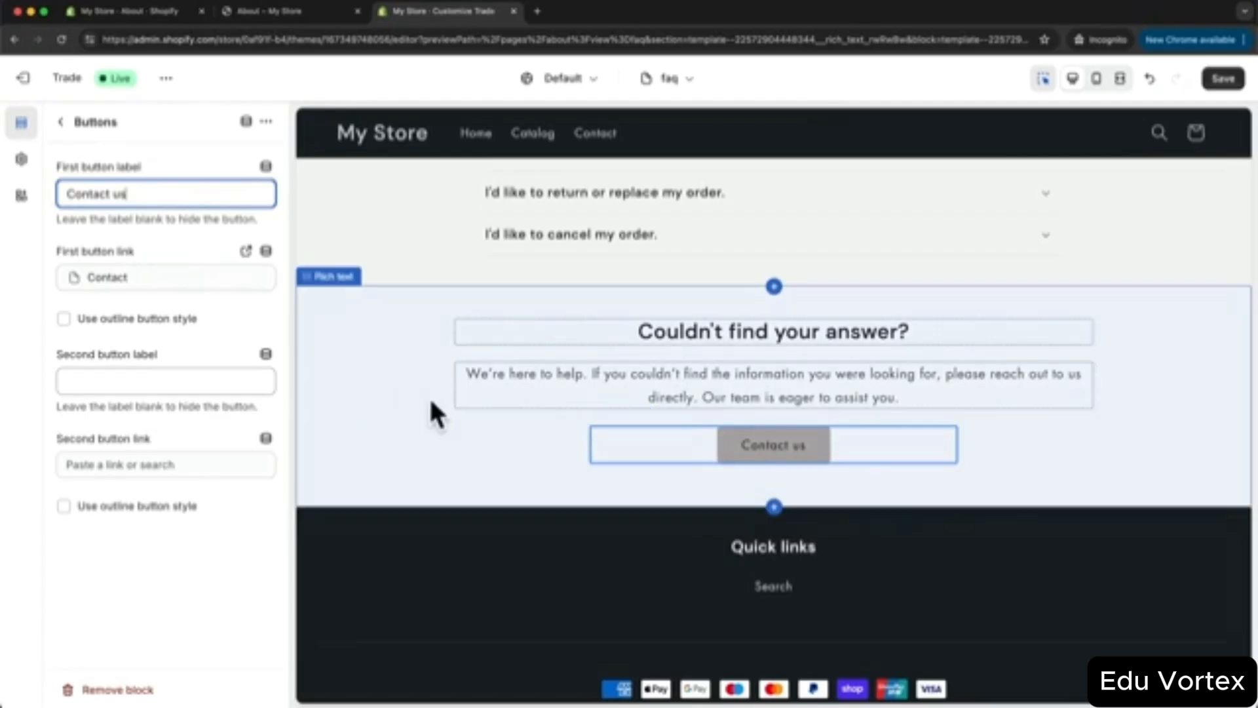
pyautogui.click(1223, 78)
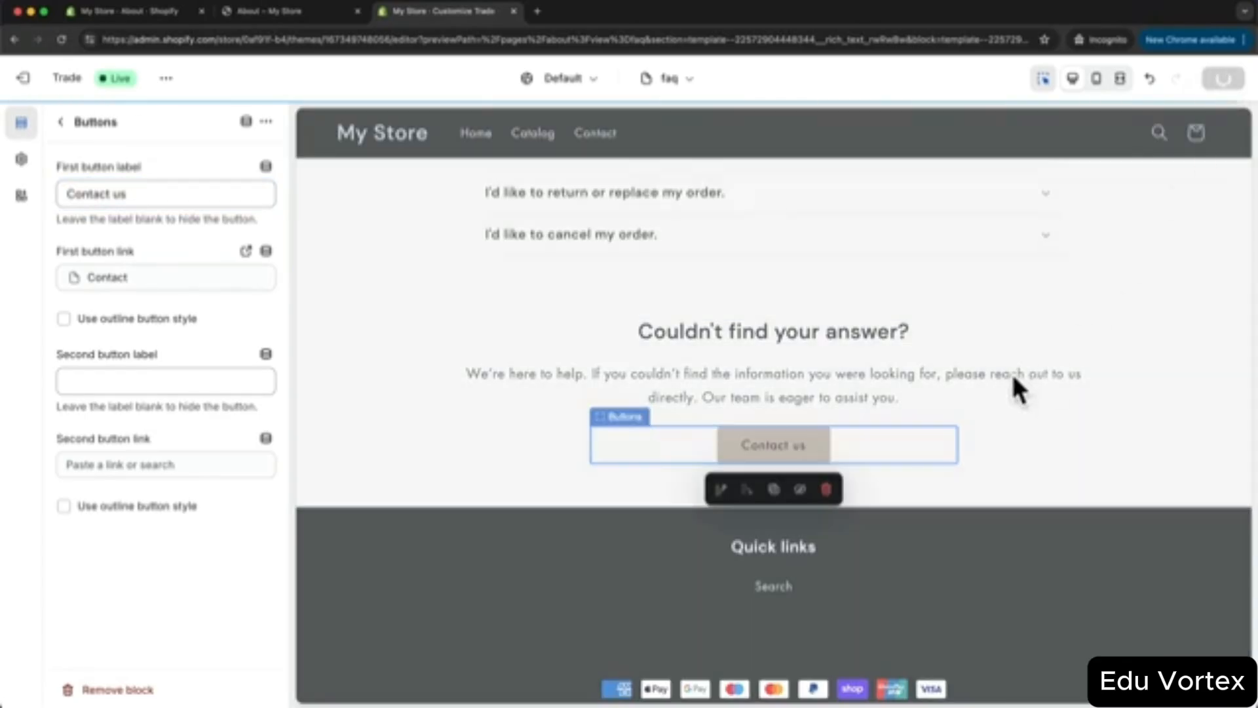
pyautogui.scroll(4, 979, 413)
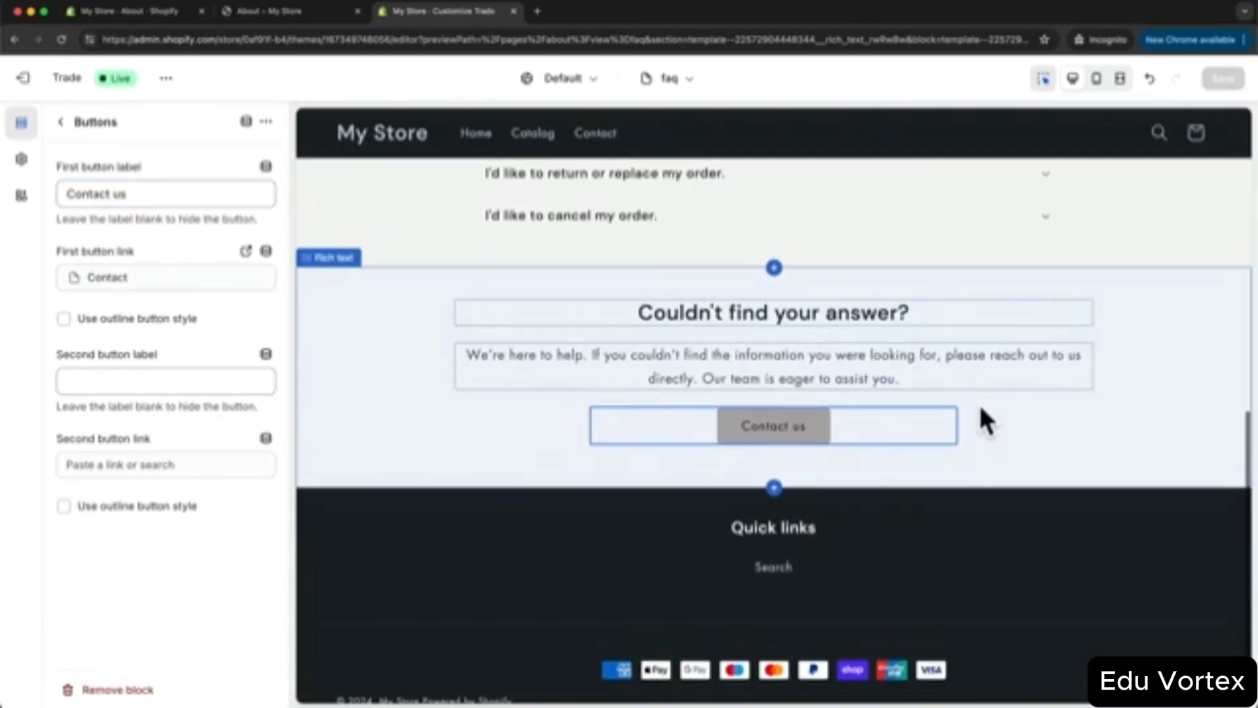
pyautogui.scroll(10, 819, 295)
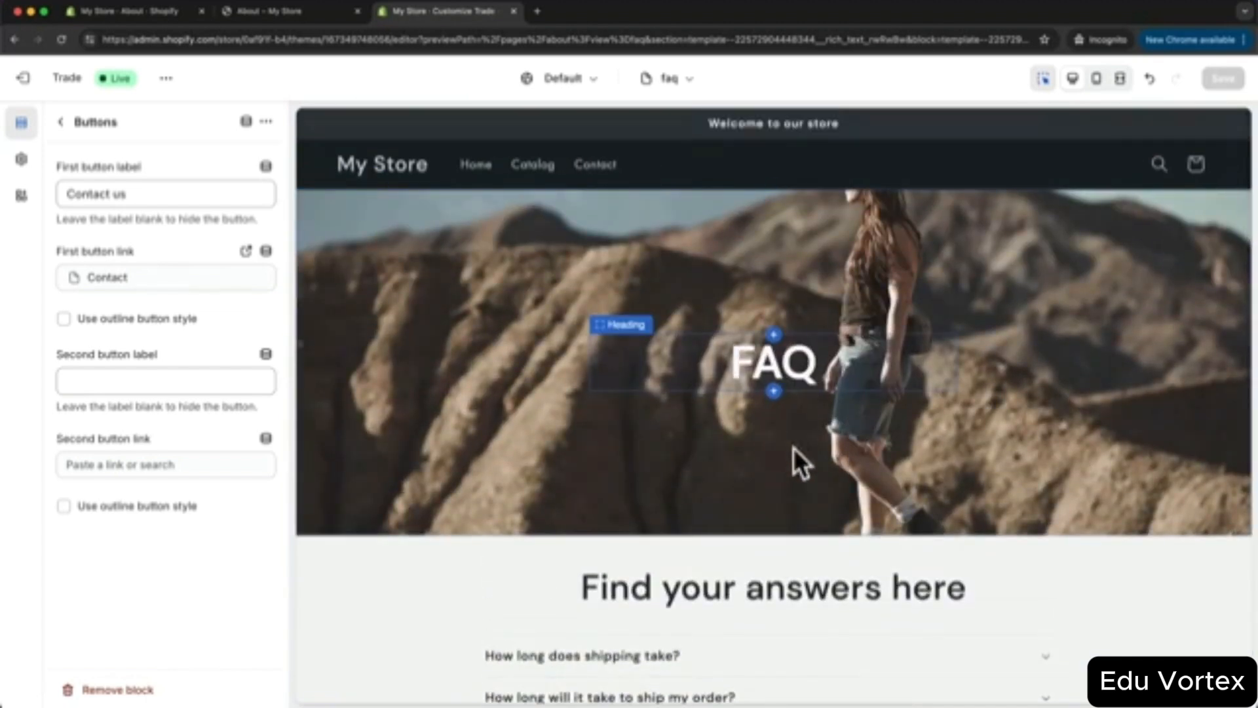
pyautogui.scroll(-2, 818, 406)
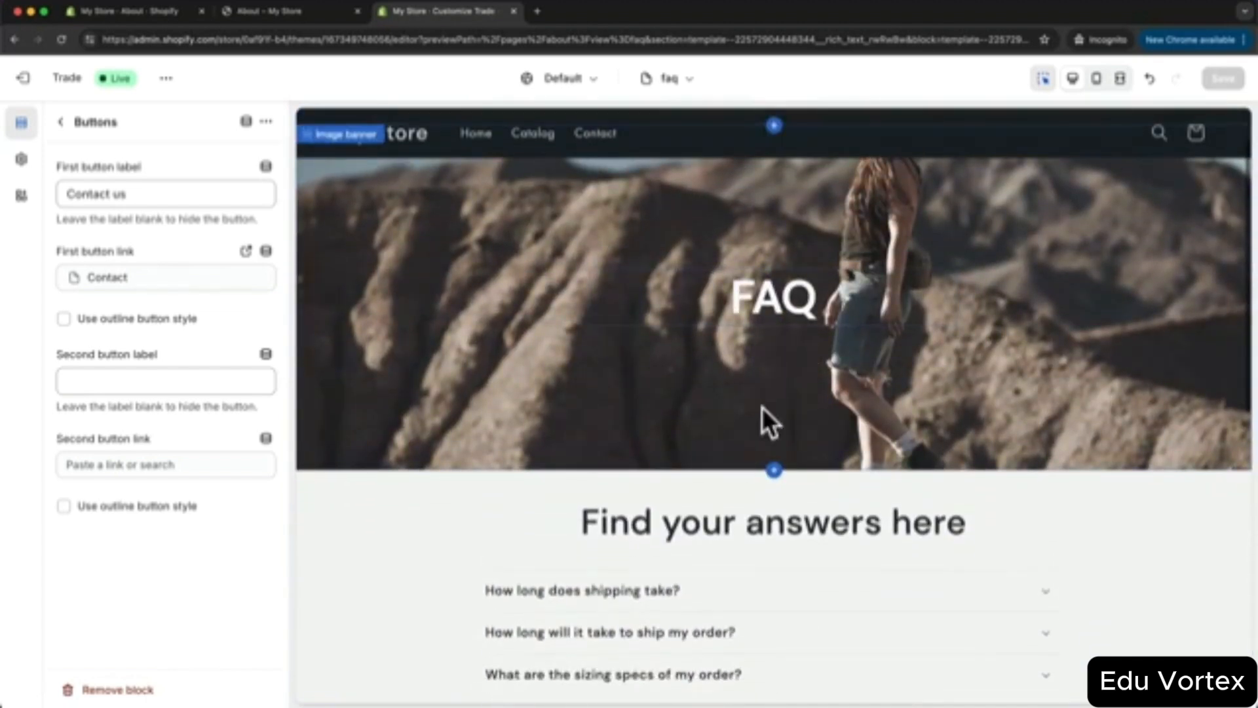
pyautogui.scroll(-2, 740, 396)
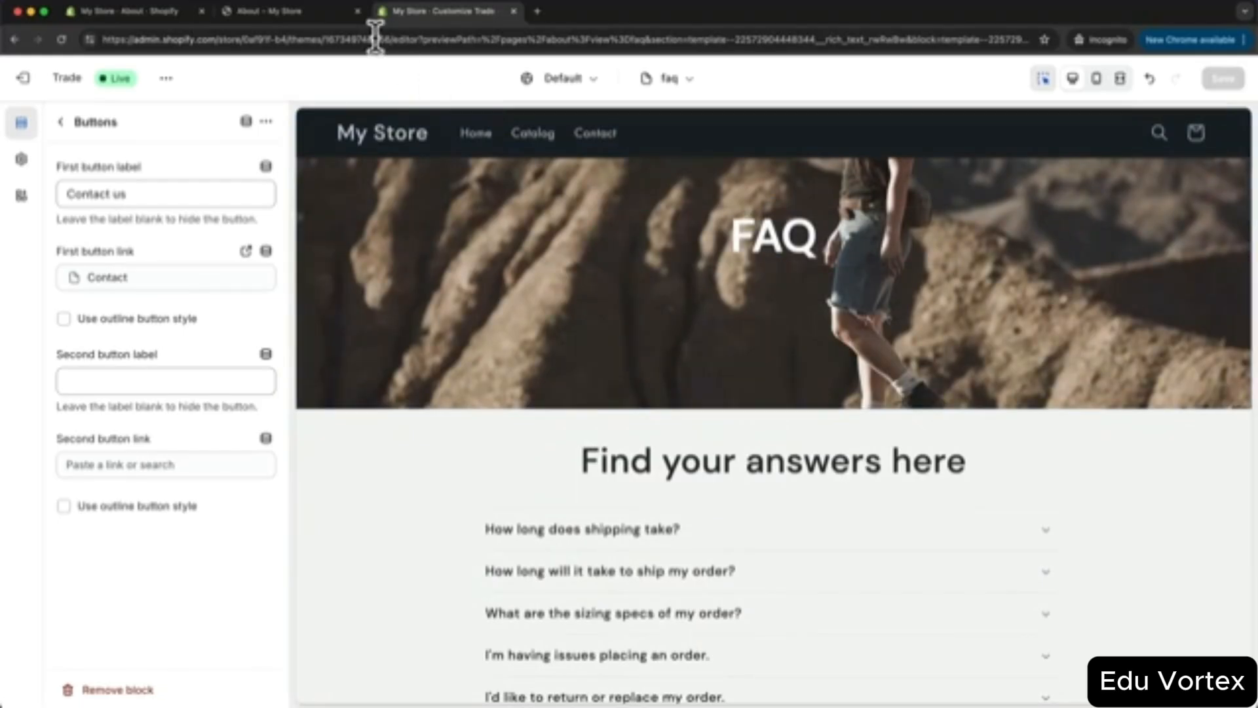
pyautogui.click(147, 14)
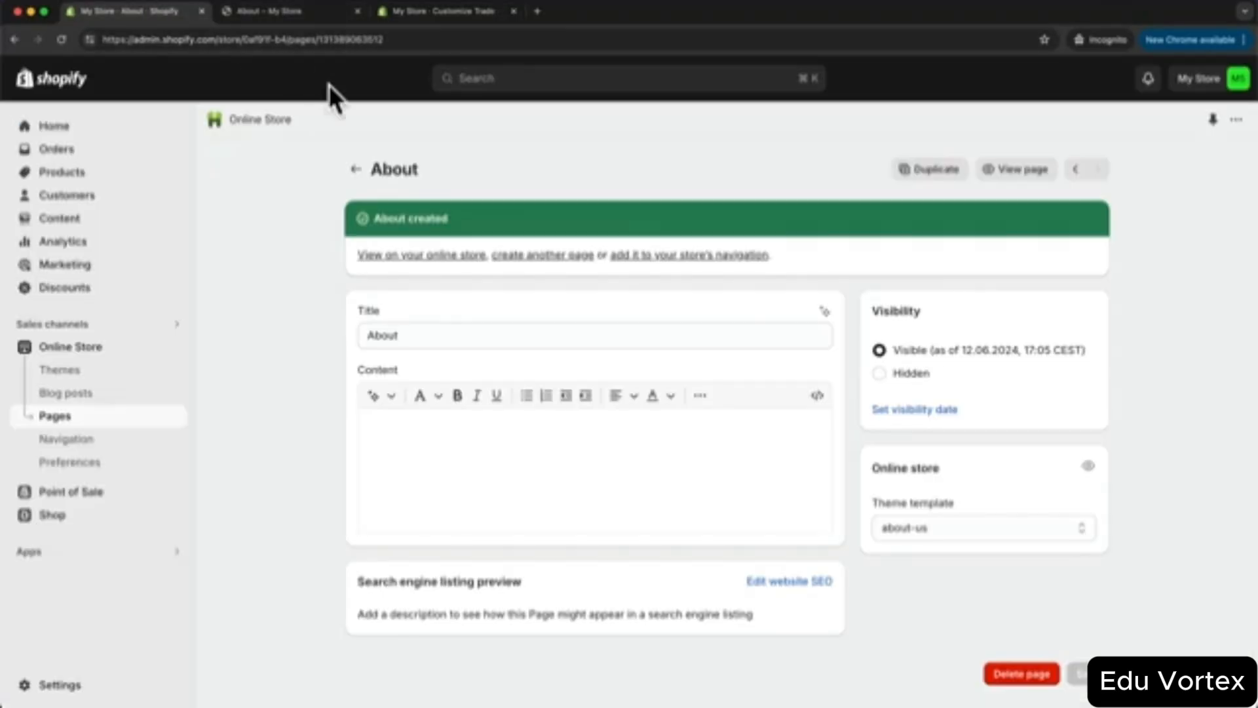
# - Add a page titled FAQ with the faq theme template, save it, and return to the theme editor
pyautogui.click(56, 418)
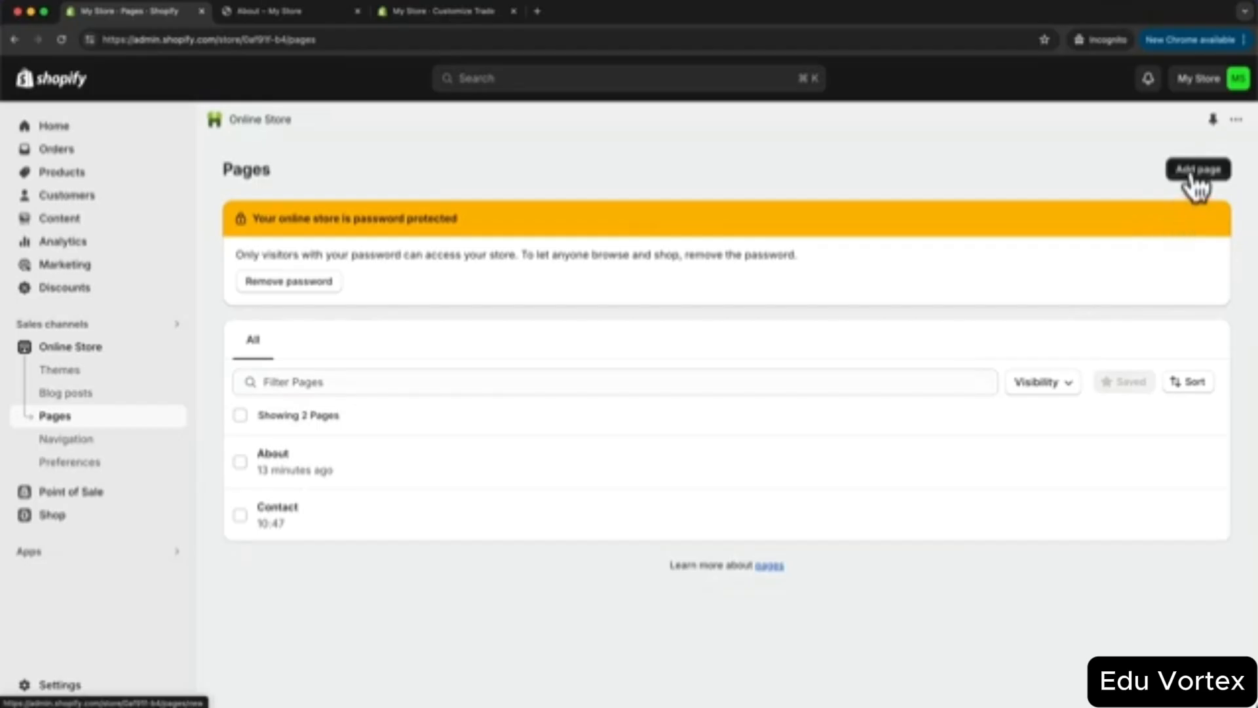
pyautogui.click(1194, 172)
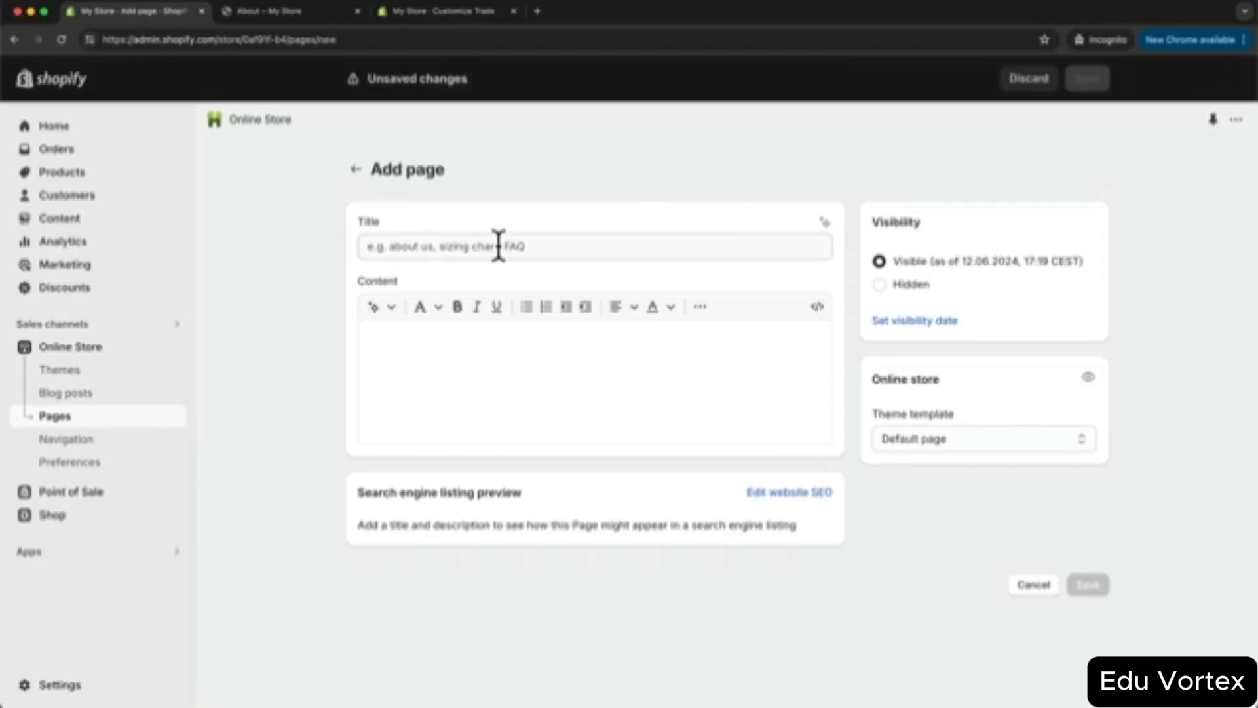
pyautogui.click(498, 246)
pyautogui.write('FAQ')
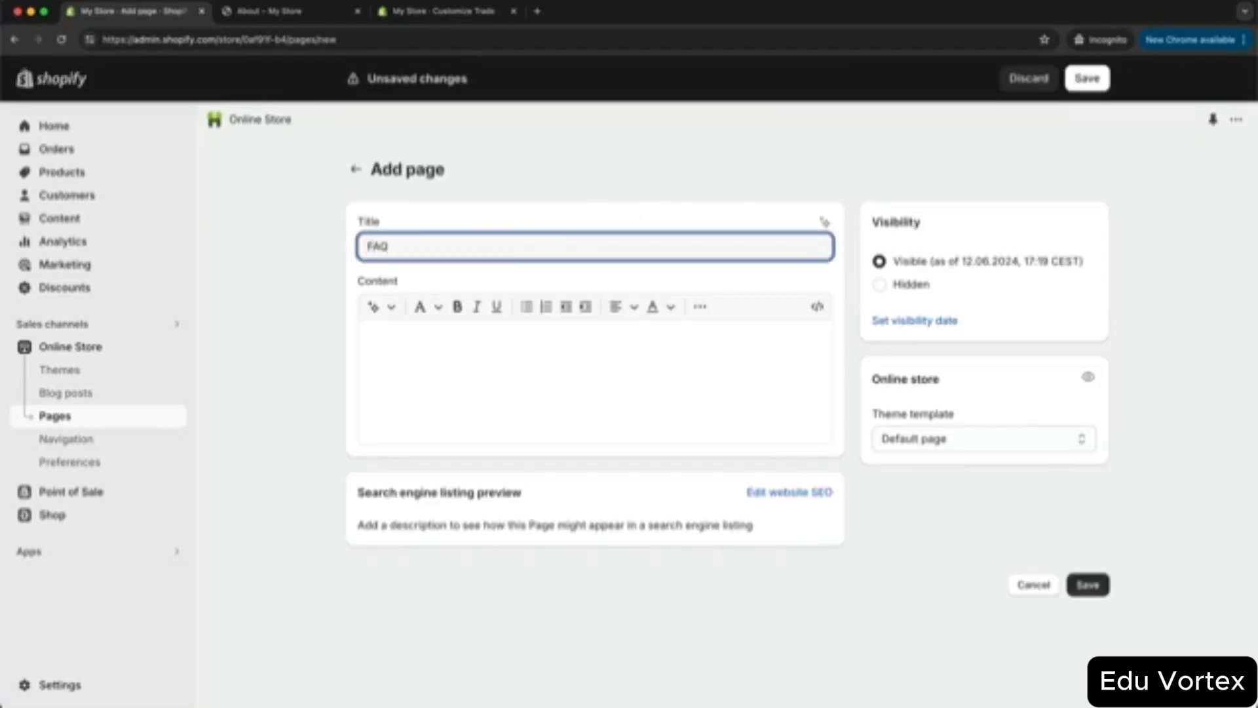
pyautogui.click(944, 432)
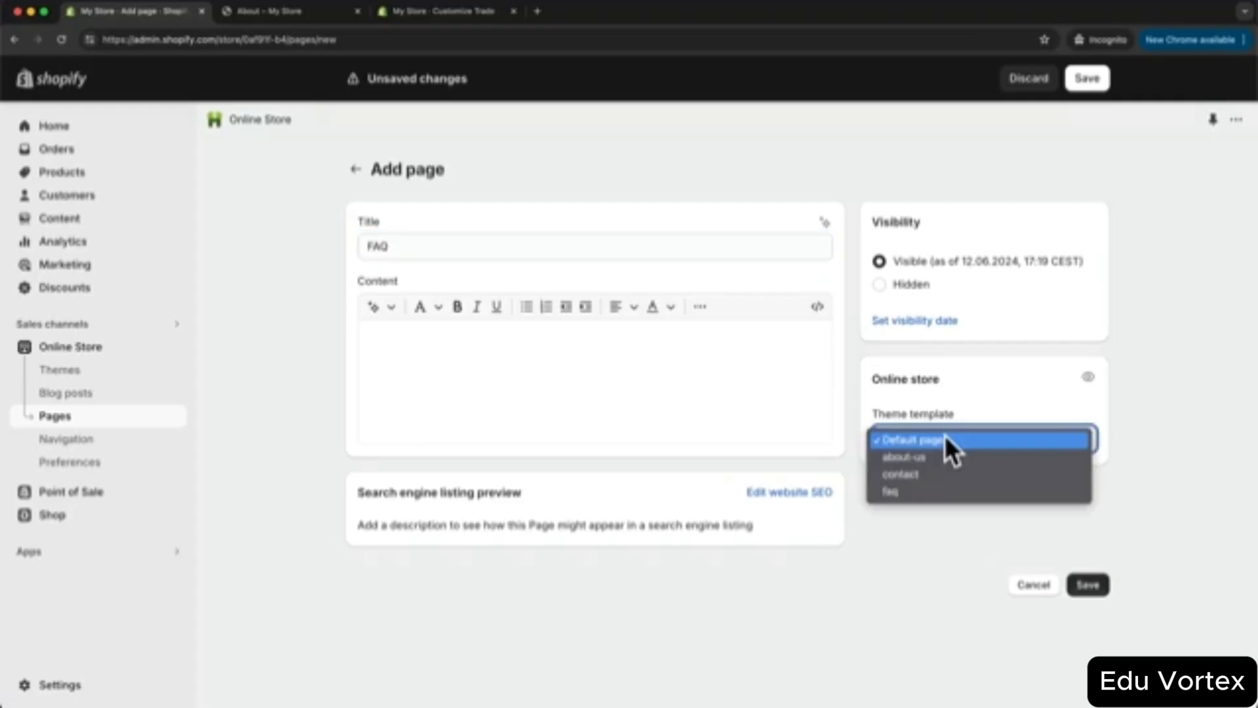
pyautogui.click(965, 485)
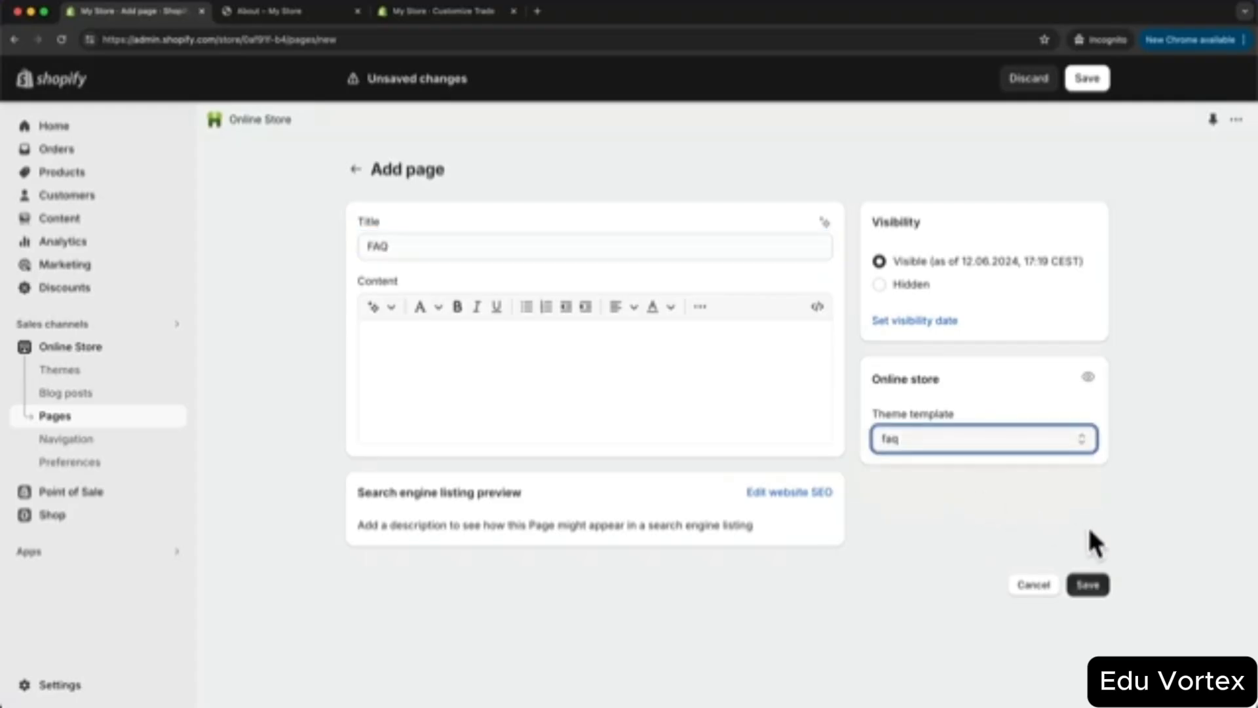
pyautogui.click(1088, 585)
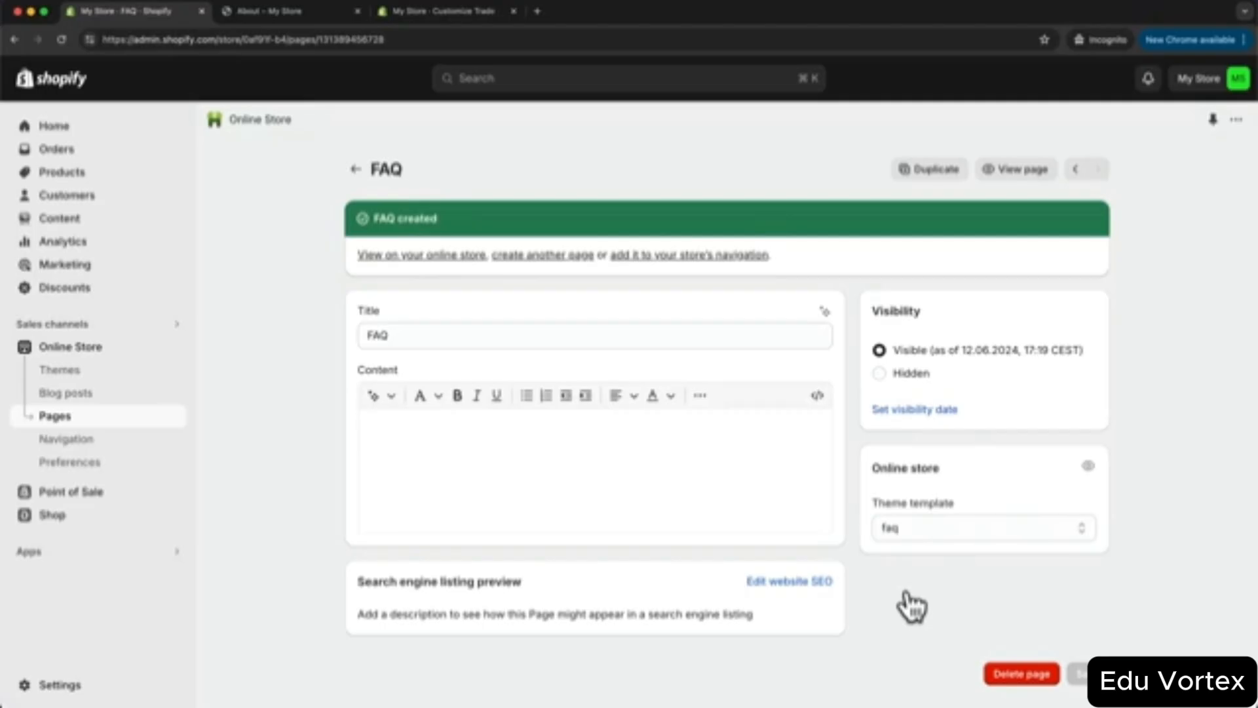
pyautogui.click(434, 11)
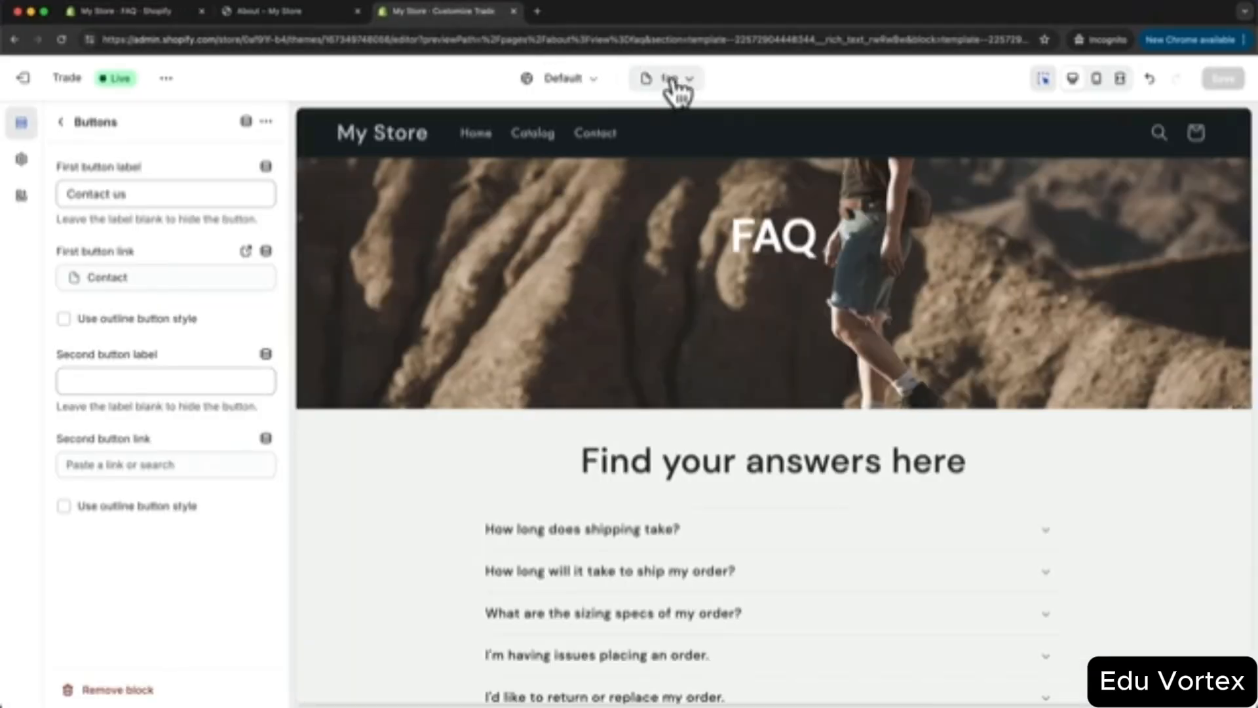
# - Switch the theme editor to the Pages contact template, previewing the Contact page form
pyautogui.click(675, 80)
pyautogui.click(718, 395)
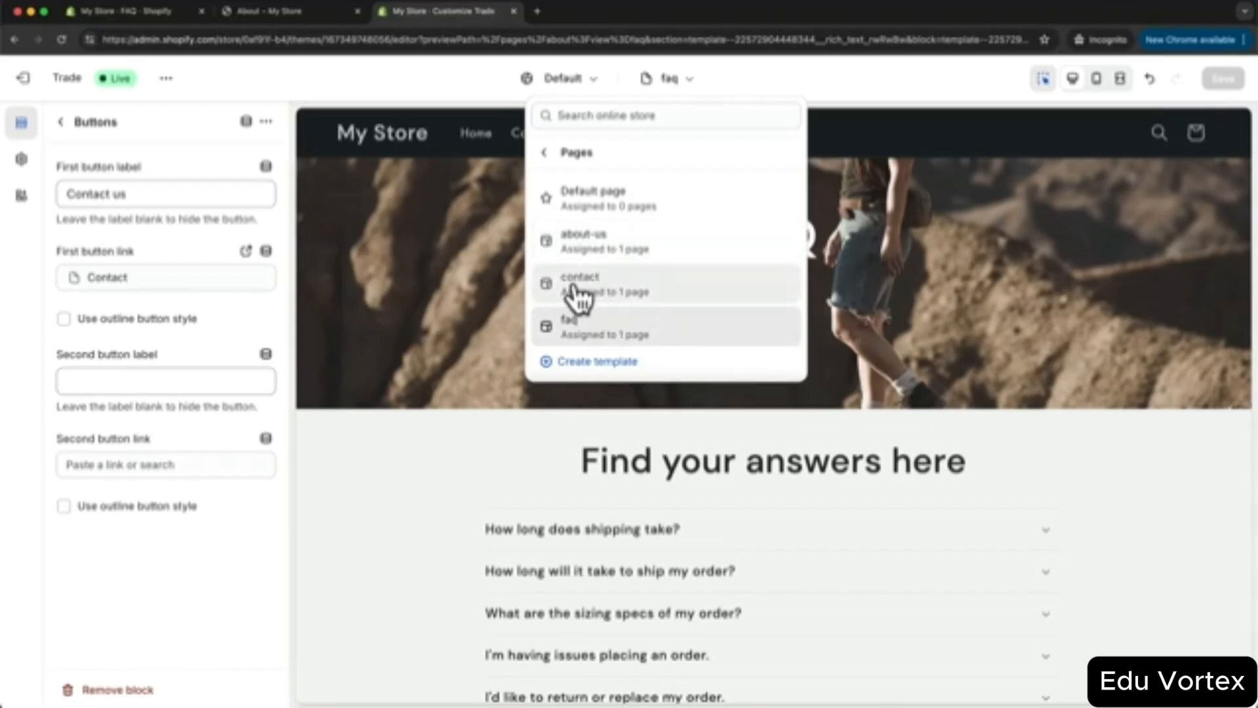
pyautogui.click(616, 297)
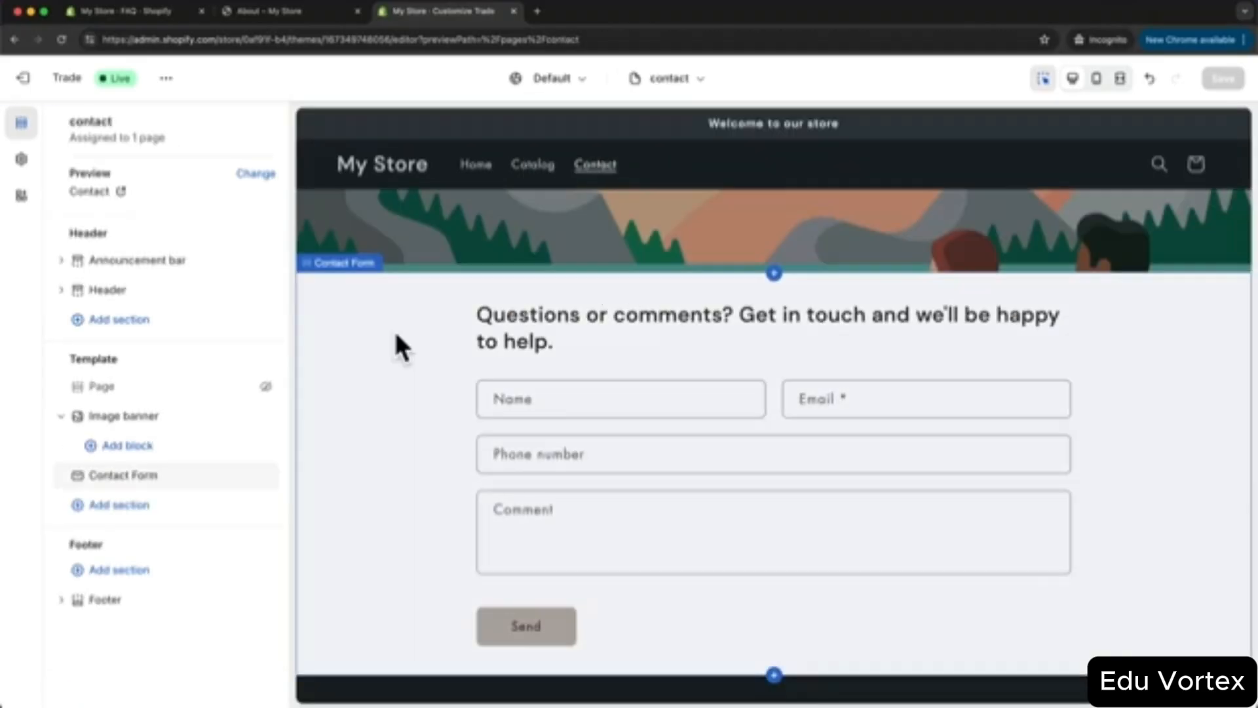
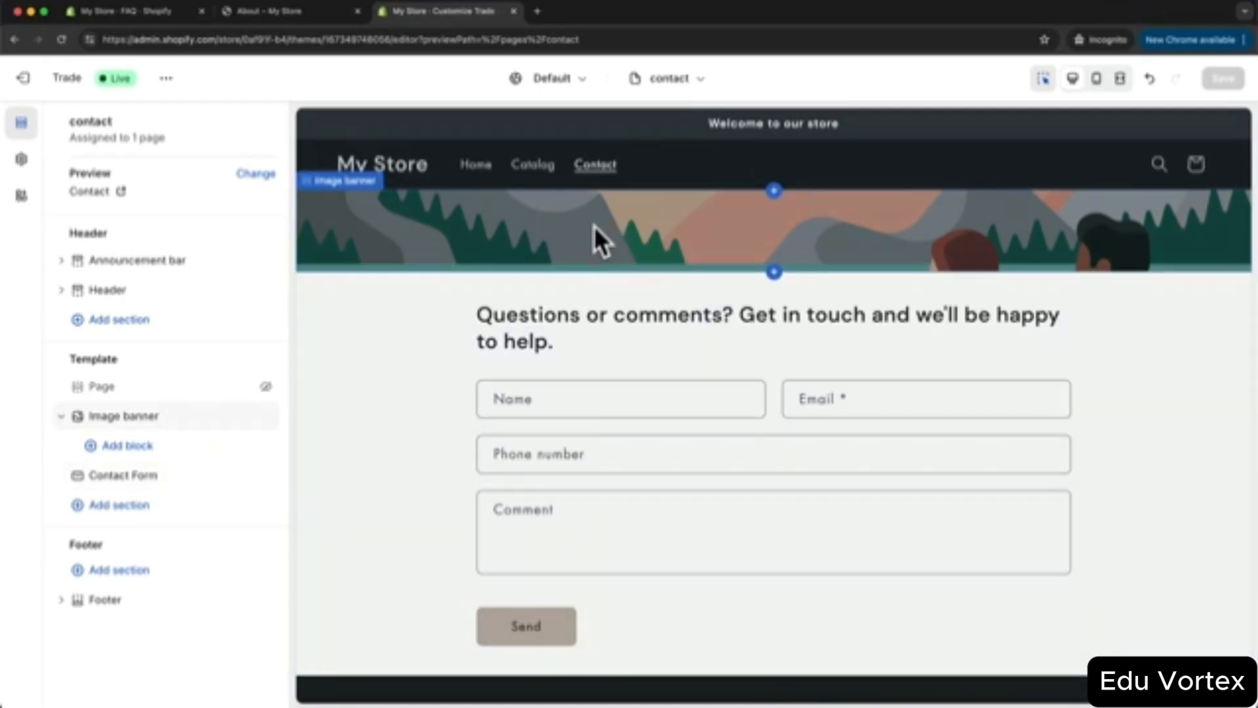
# - Give the contact page's image banner the contact_banner photo, Small height and 50% overlay opacity
pyautogui.click(635, 229)
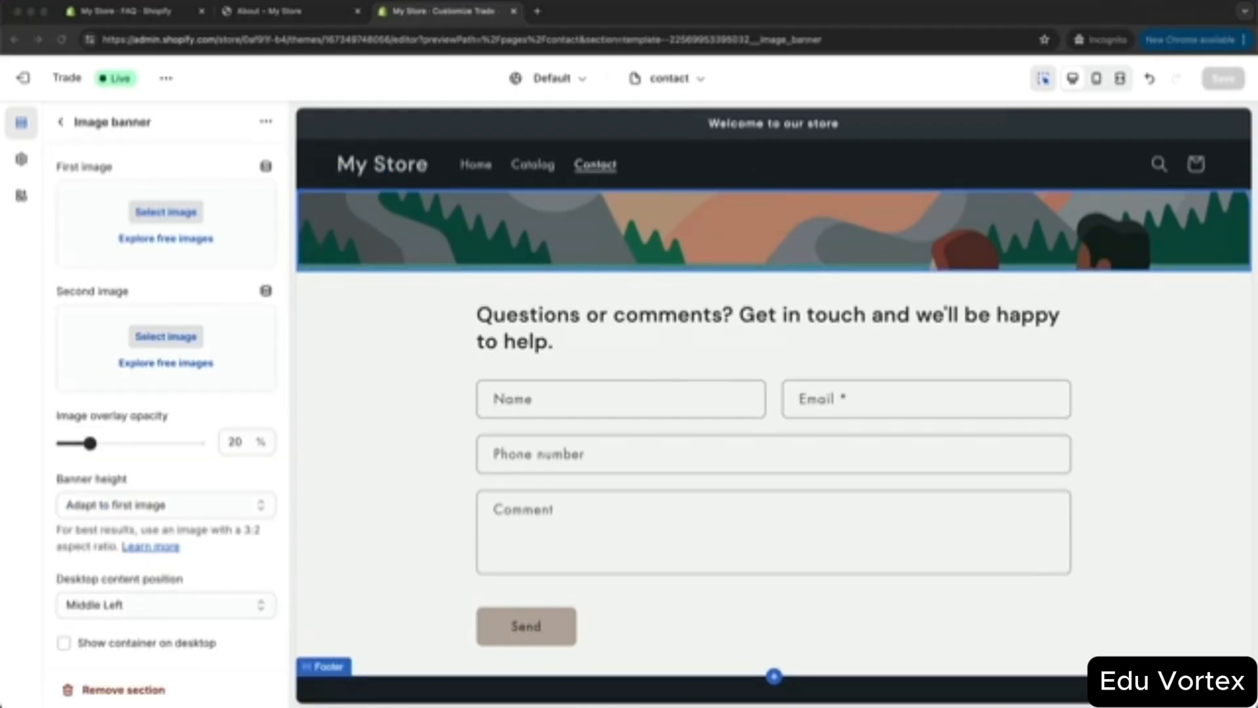
pyautogui.moveTo(773, 684); pyautogui.dragTo(164, 228)
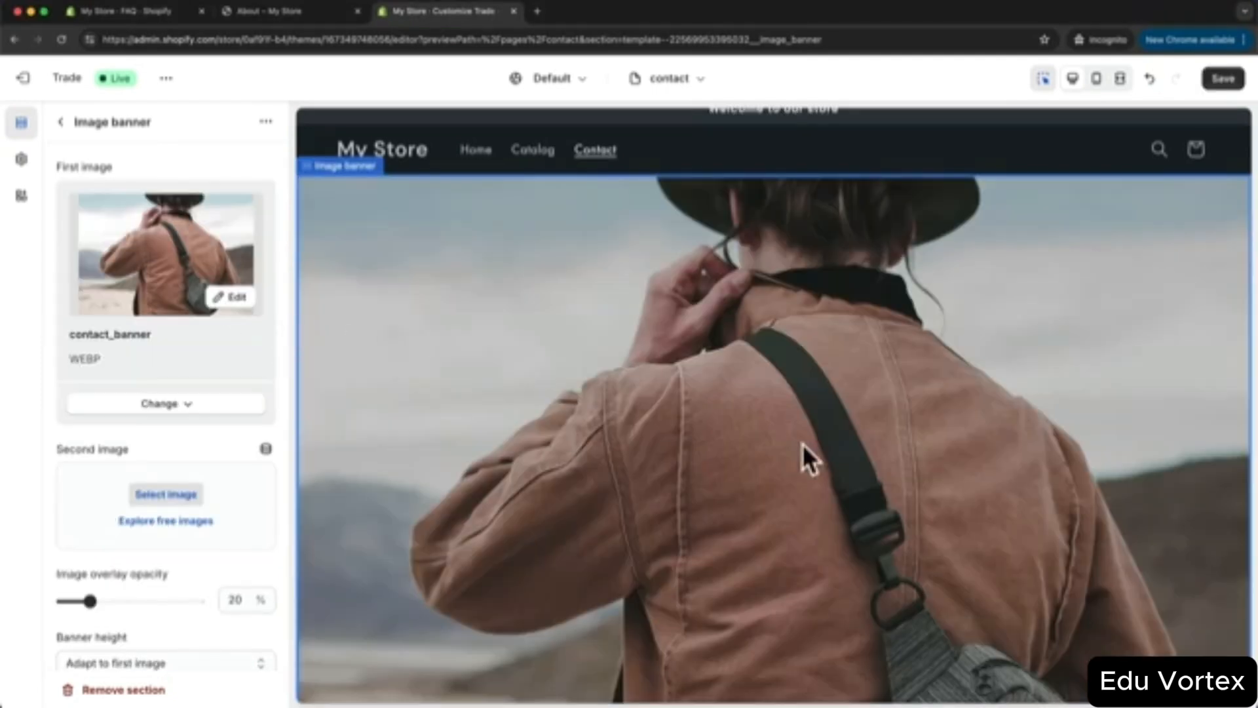
pyautogui.scroll(-1, 659, 336)
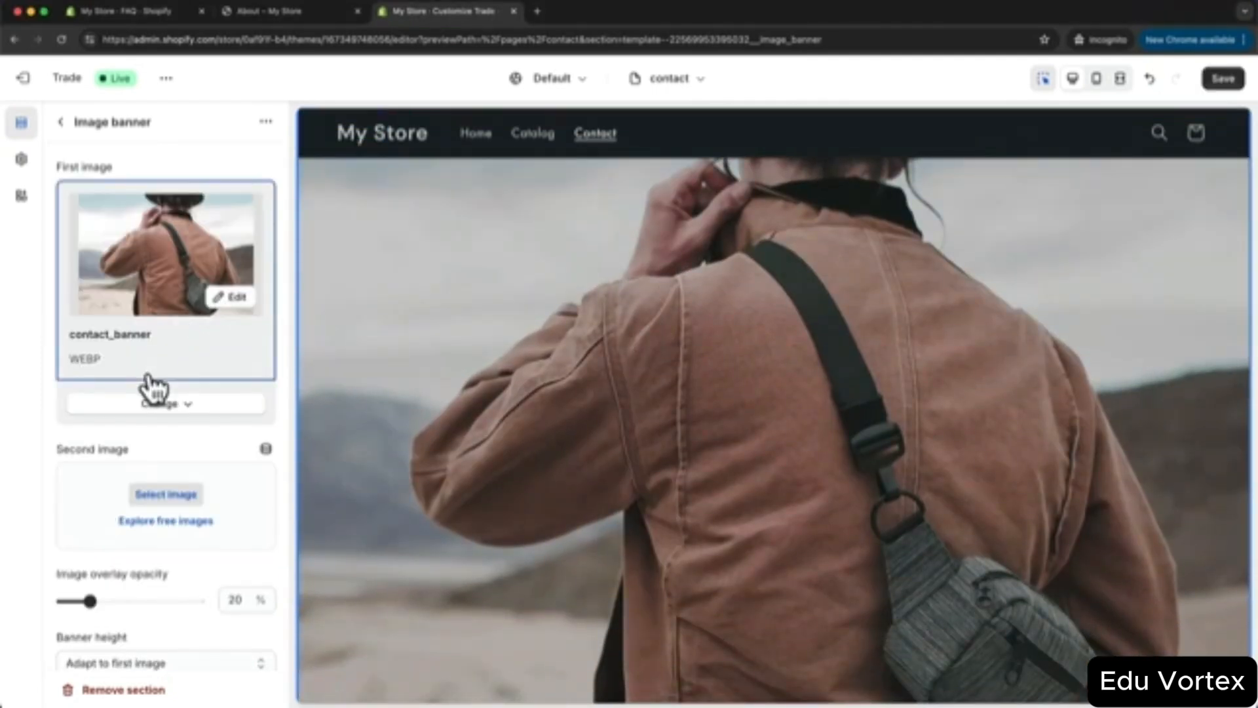
pyautogui.scroll(-3, 150, 386)
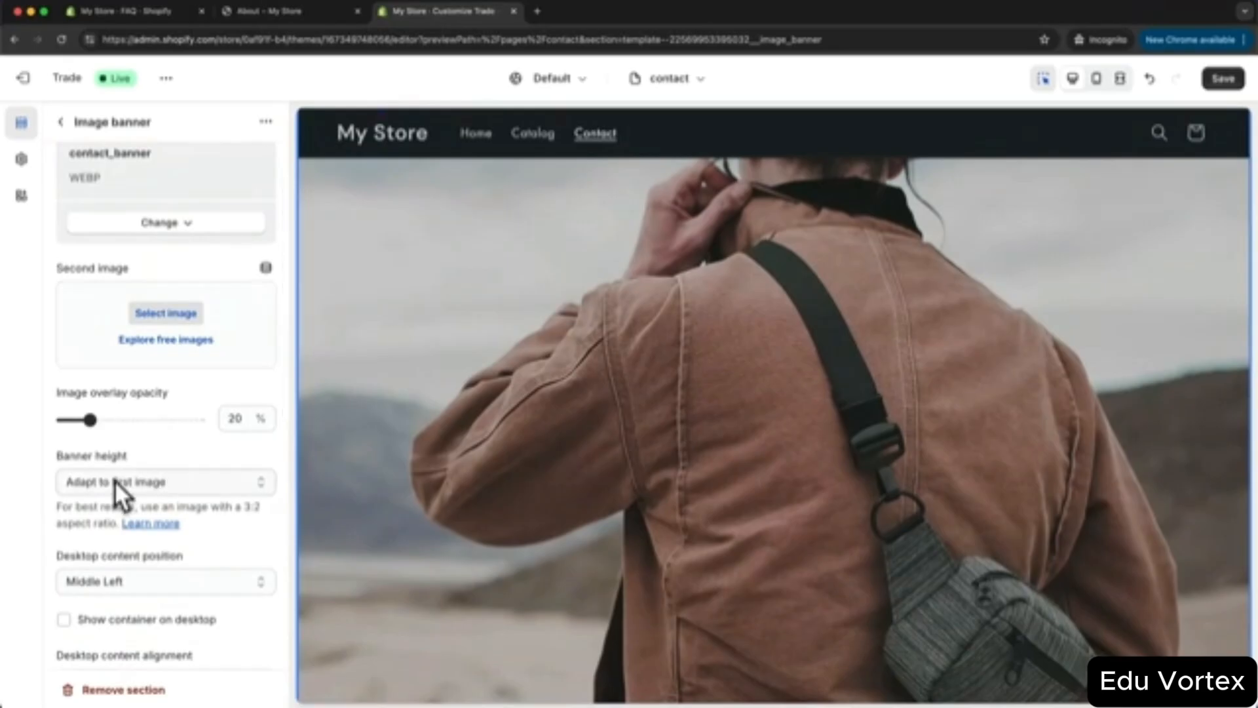
pyautogui.click(115, 481)
pyautogui.click(132, 497)
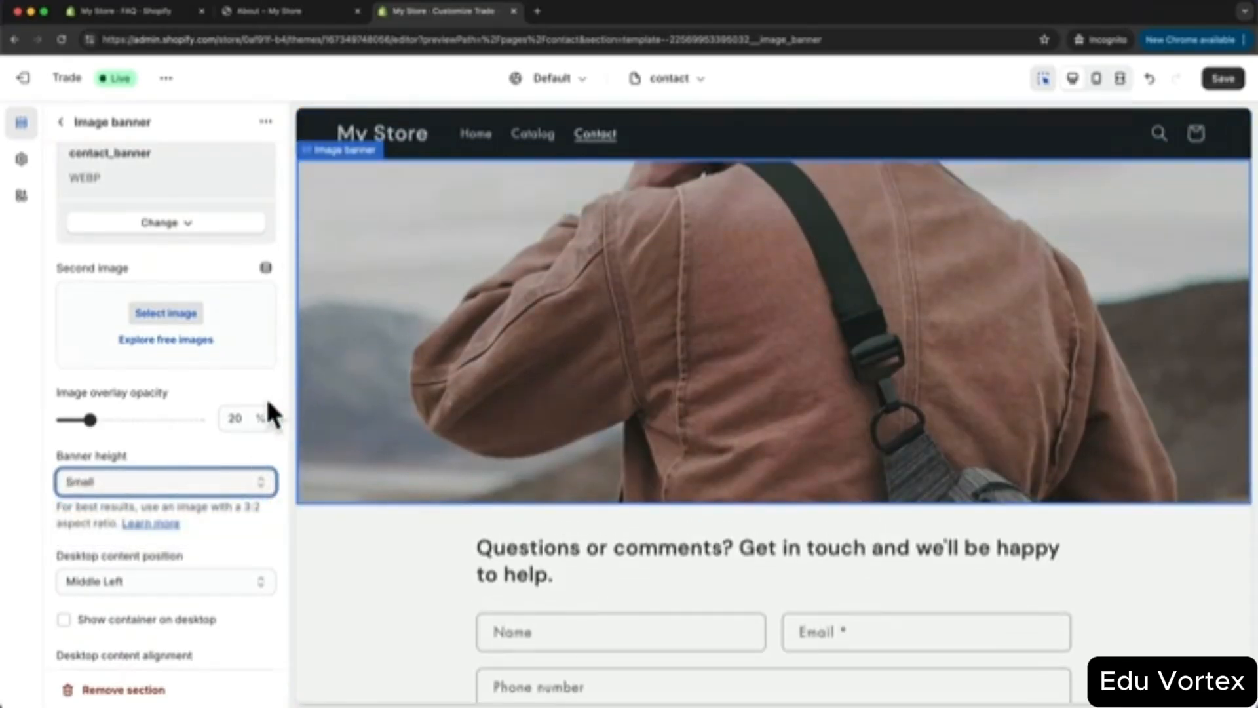
pyautogui.moveTo(90, 418); pyautogui.dragTo(131, 419)
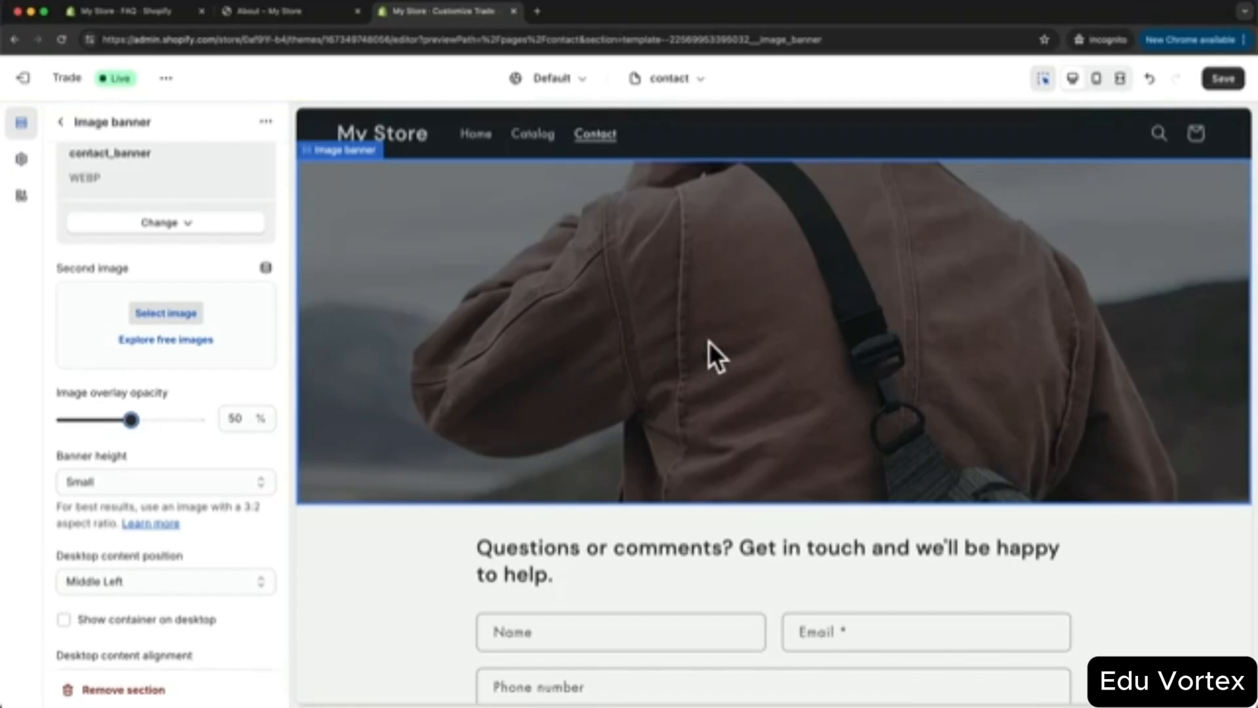
pyautogui.click(61, 122)
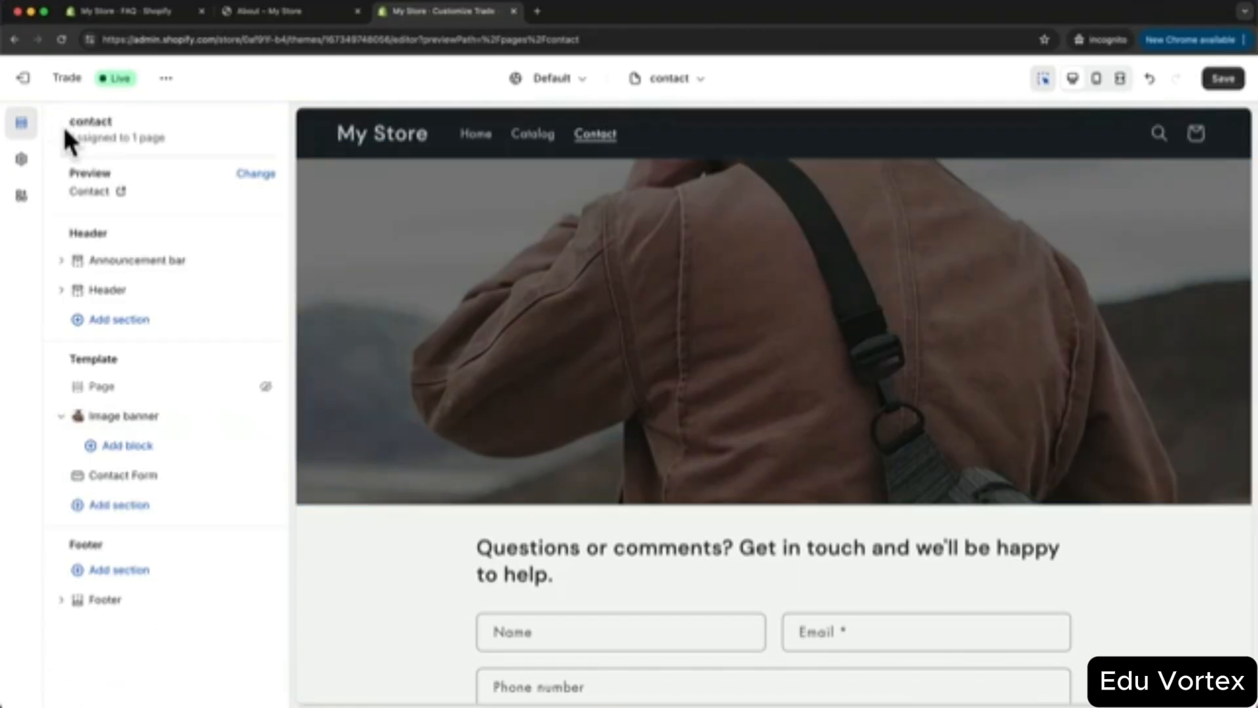
# - Add a large, bold 'Contact' heading block to the image banner
pyautogui.click(121, 444)
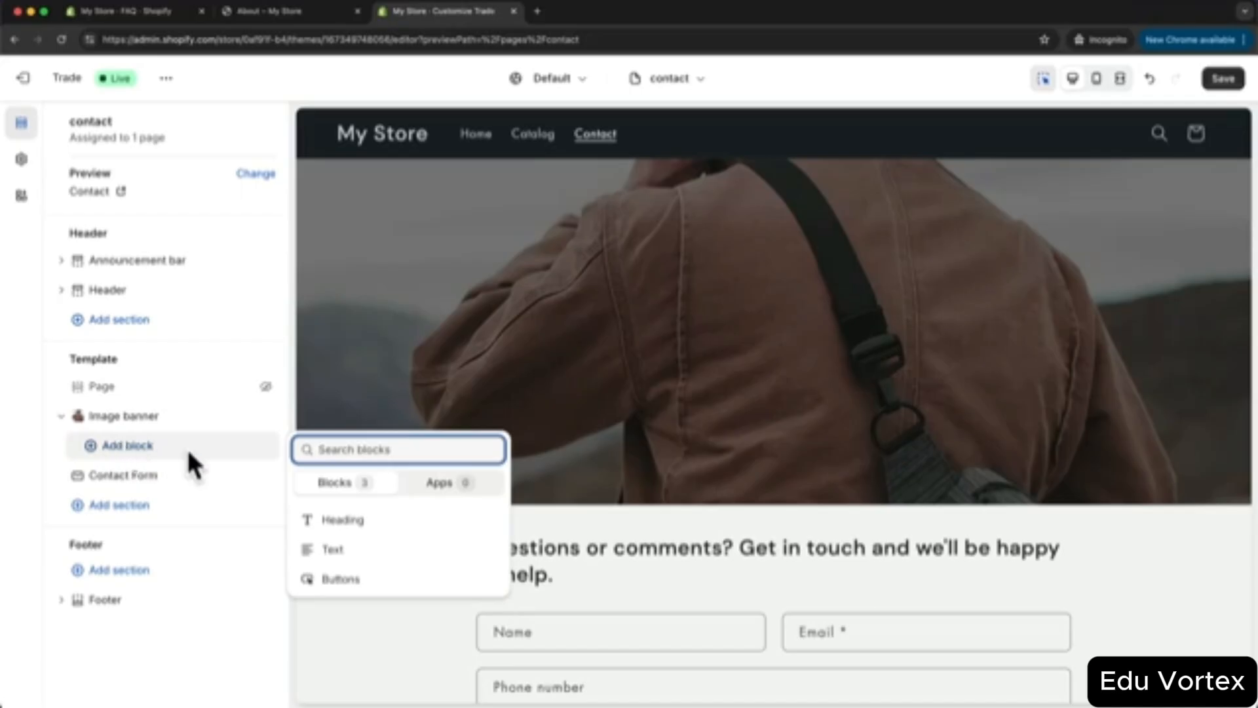
pyautogui.click(354, 520)
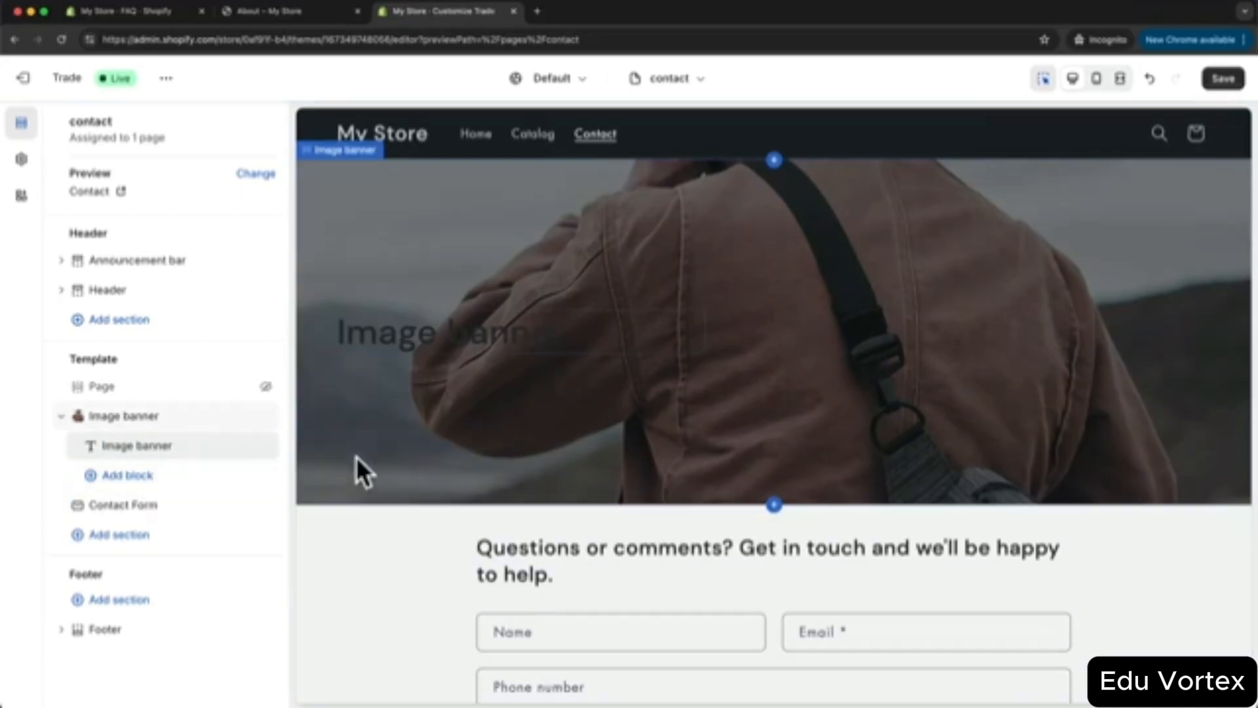
pyautogui.click(149, 445)
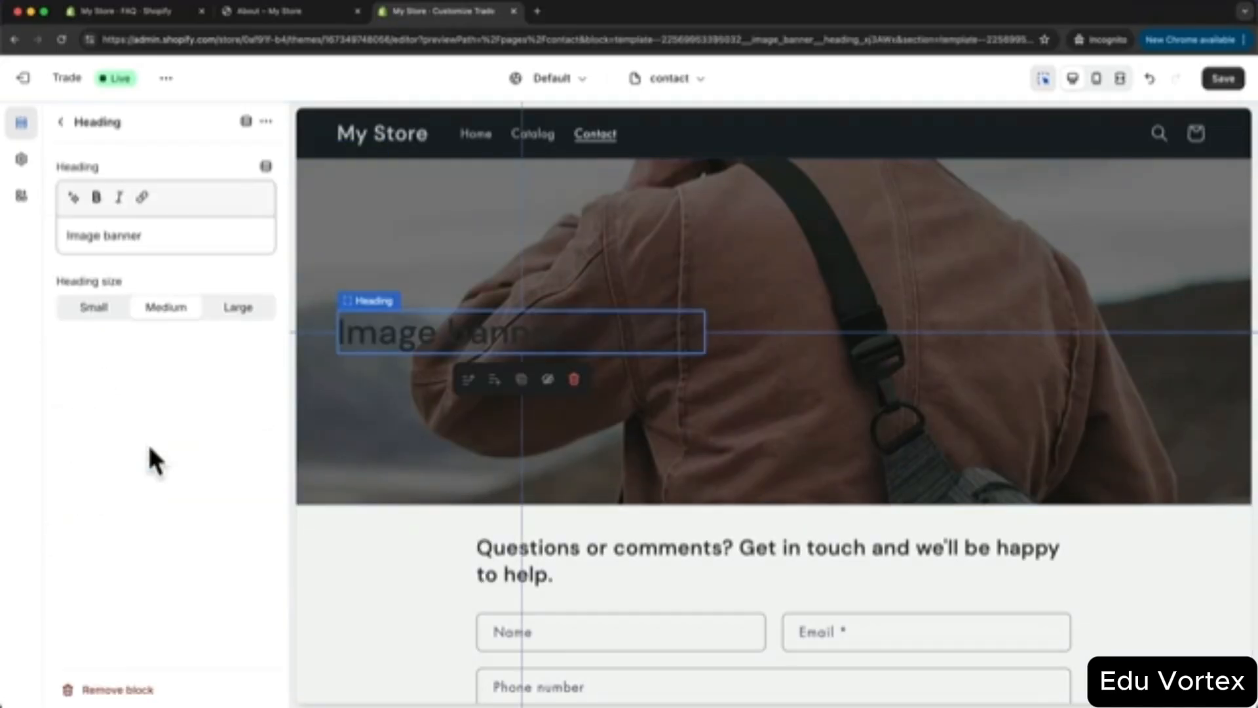
pyautogui.moveTo(163, 236); pyautogui.dragTo(44, 230)
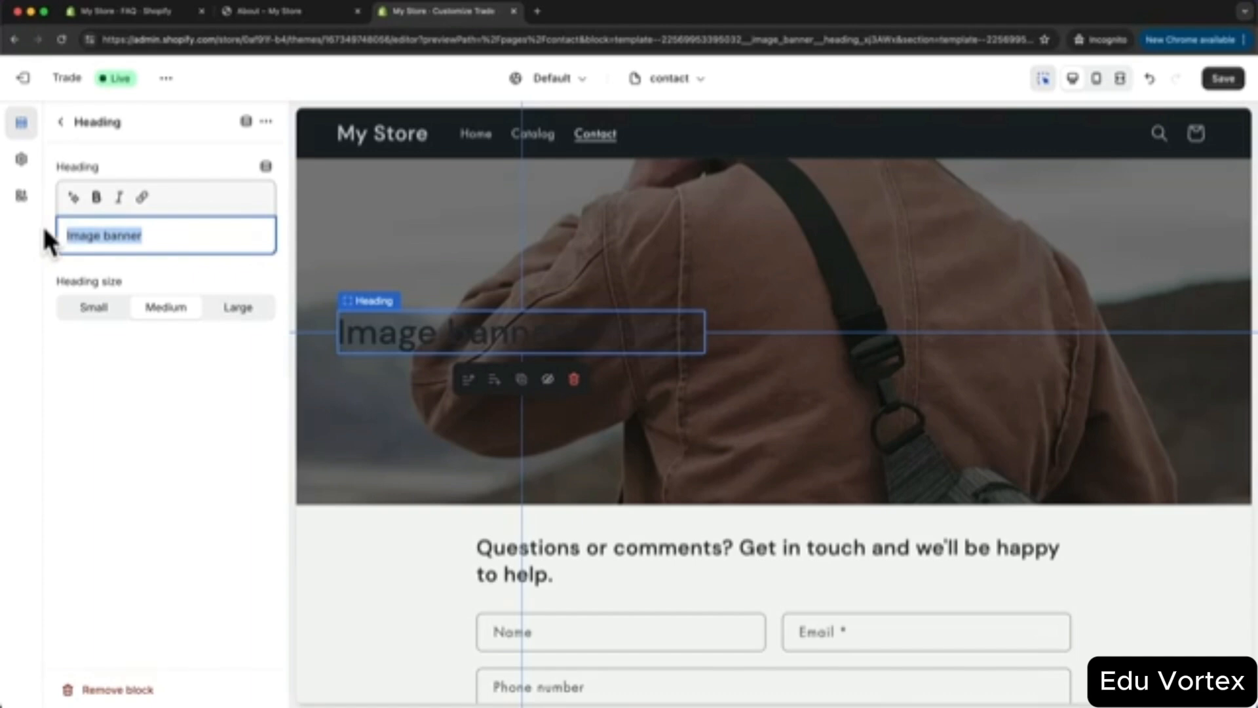
pyautogui.write('Contac')
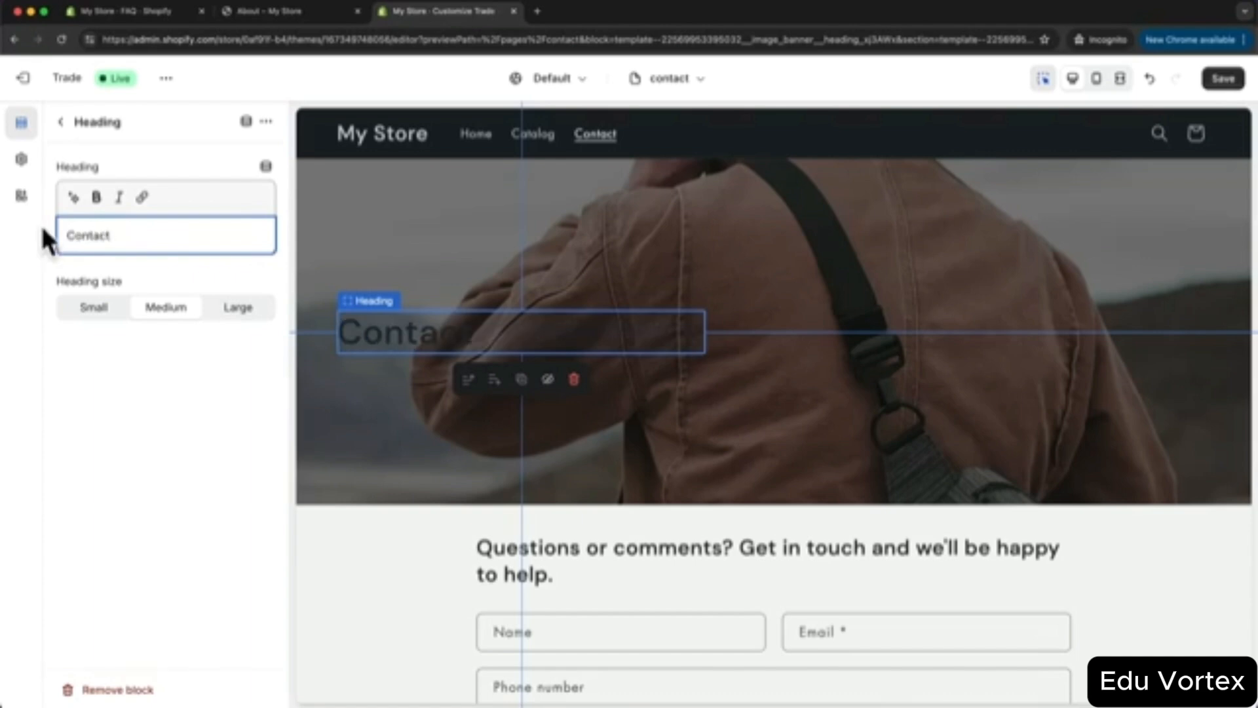
pyautogui.write('t')
pyautogui.click(232, 309)
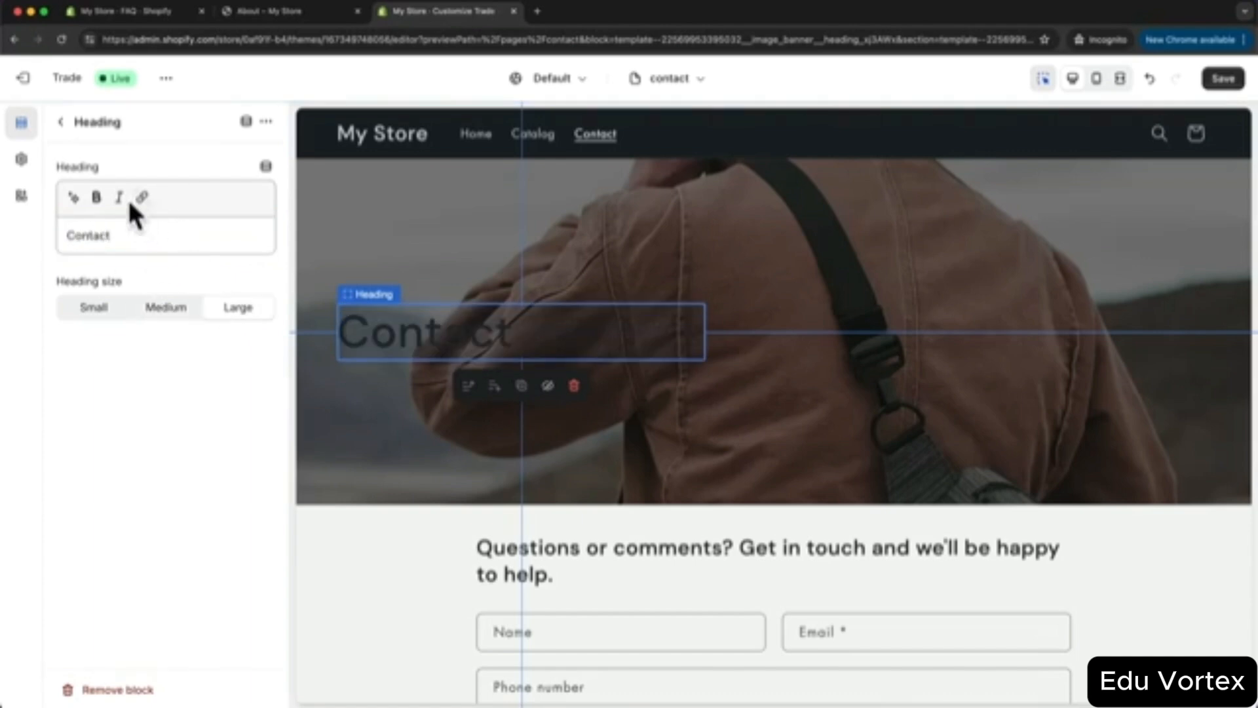
pyautogui.moveTo(124, 237); pyautogui.dragTo(56, 235)
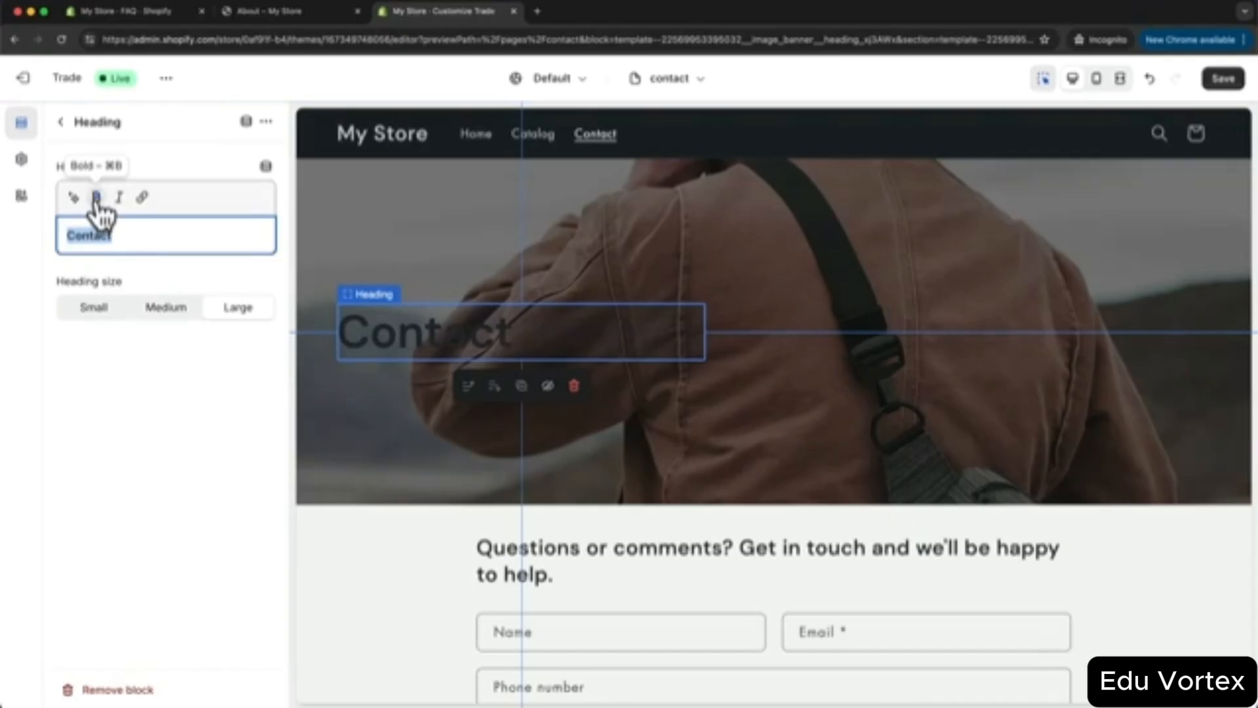
pyautogui.click(96, 200)
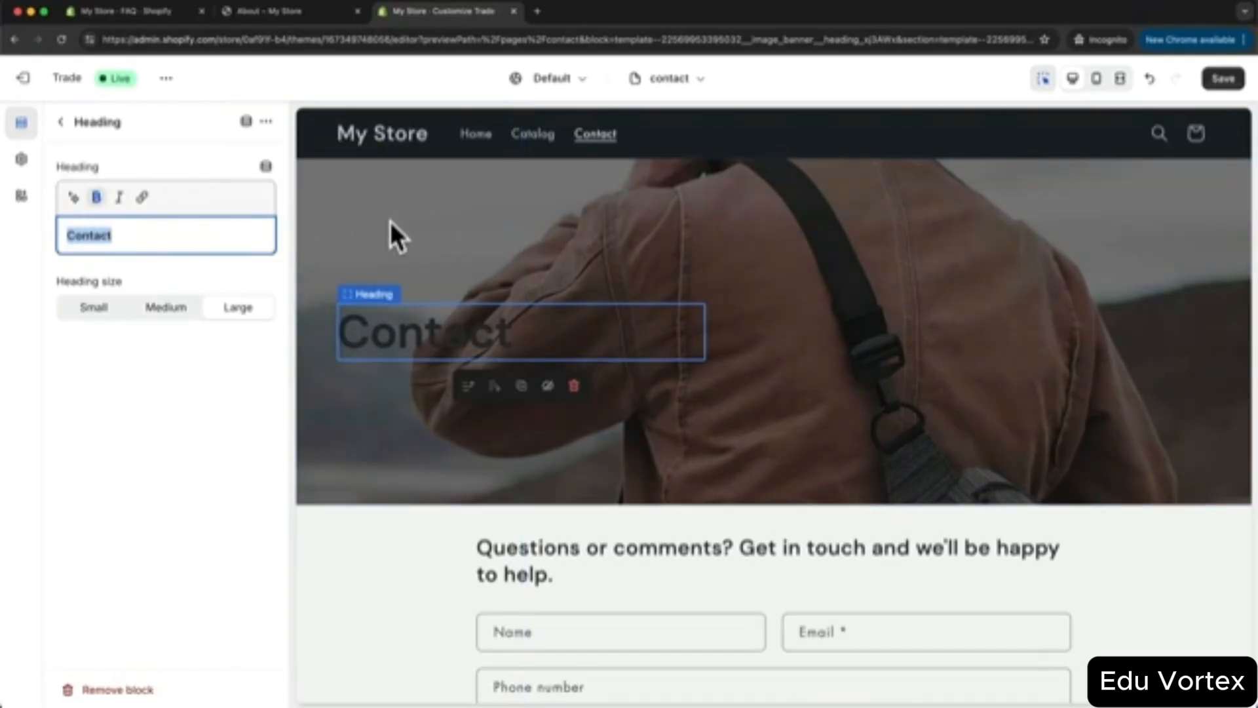
# - Position the banner content middle centre, centre-aligned, with colour Scheme 4, and save the theme
pyautogui.click(374, 192)
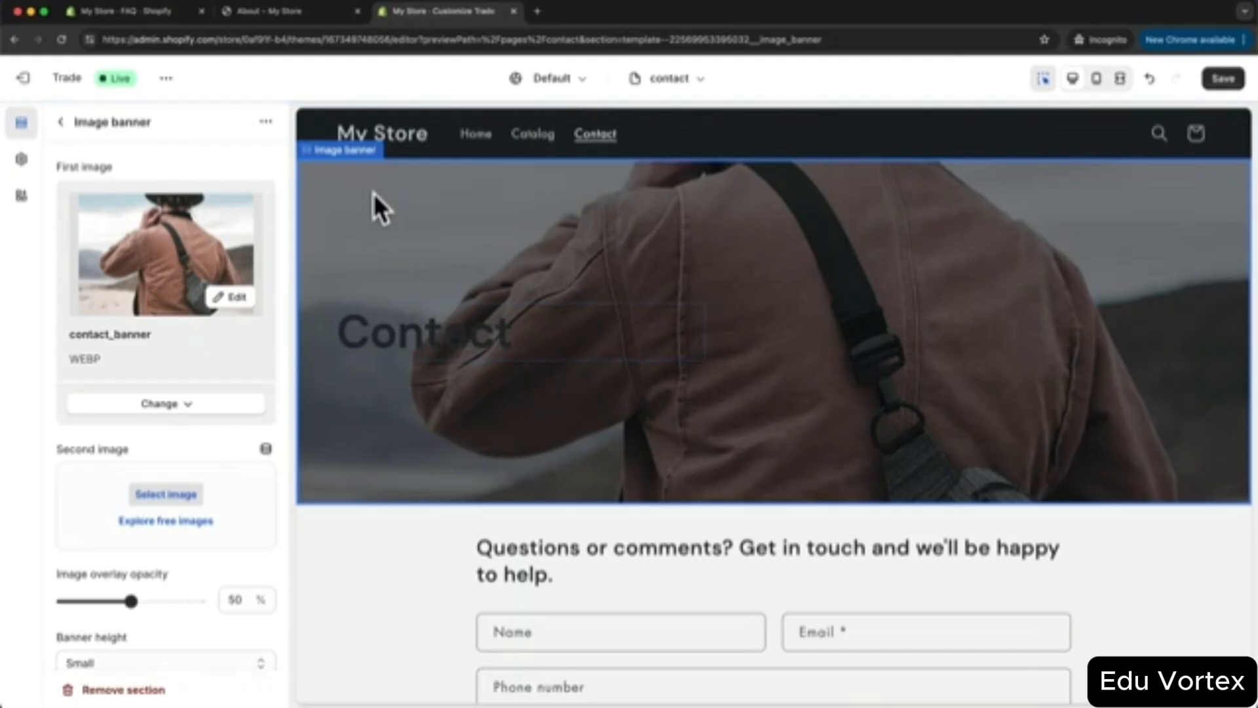
pyautogui.scroll(-10, 197, 347)
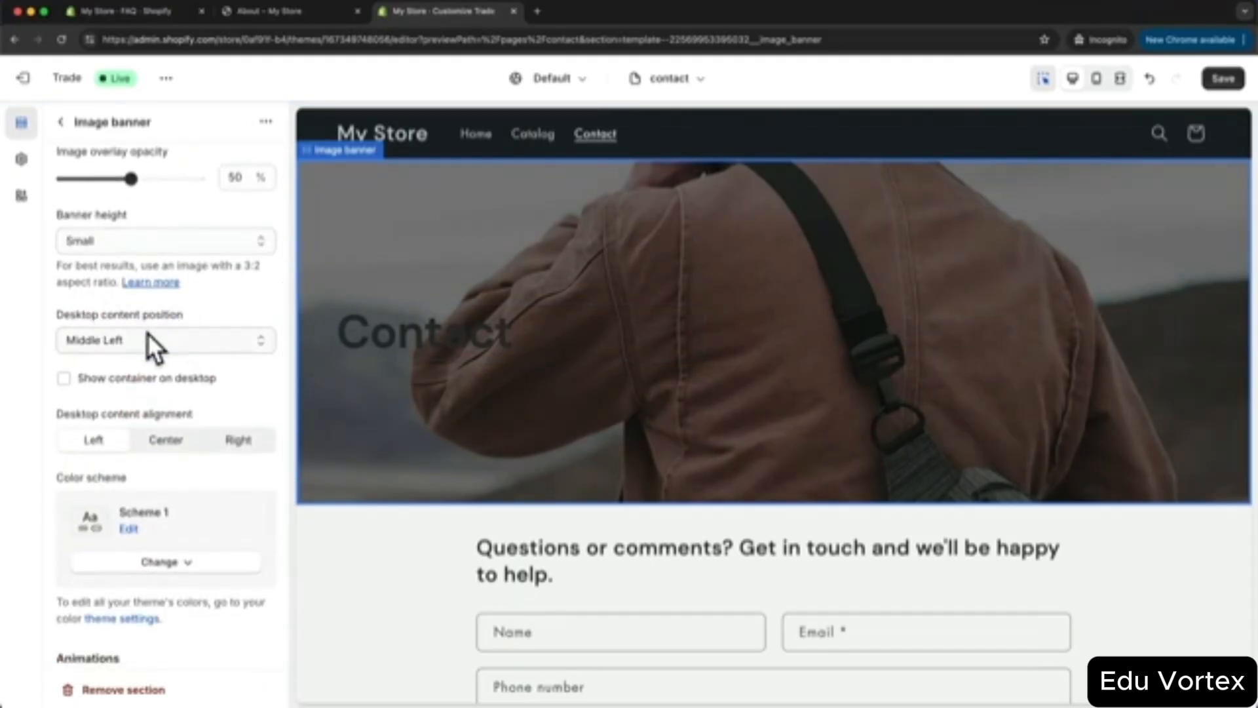
pyautogui.click(151, 340)
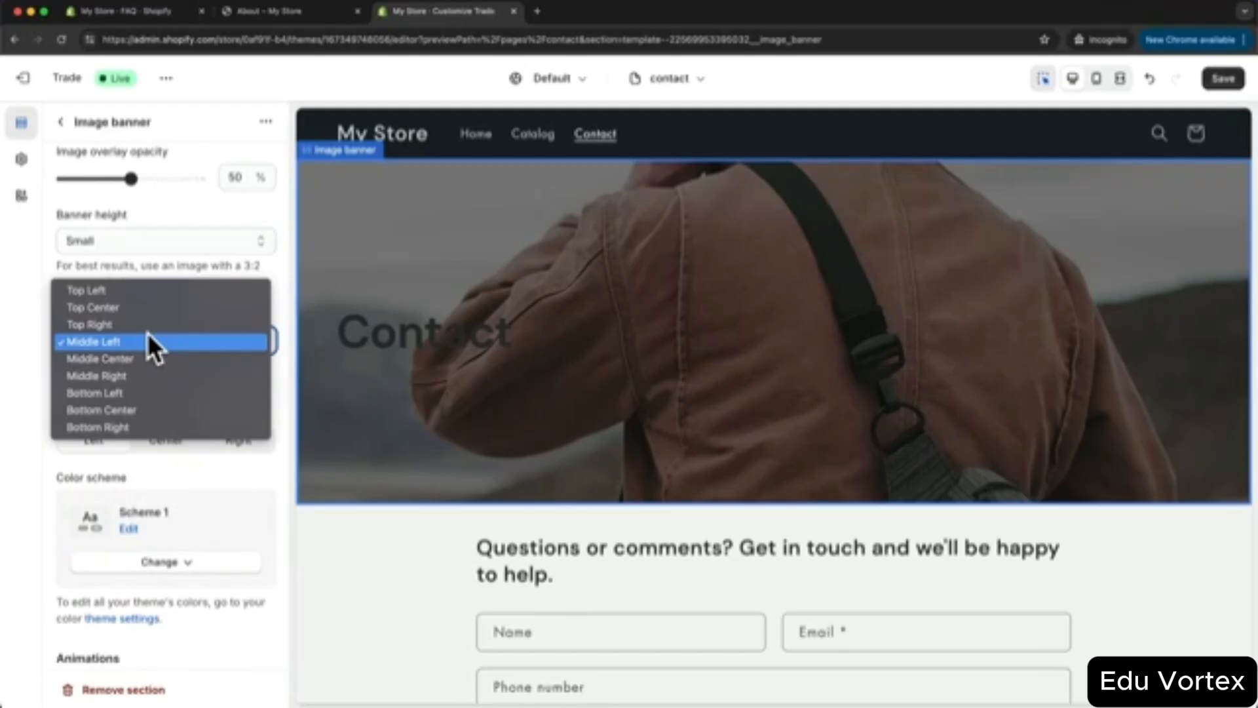
pyautogui.click(150, 357)
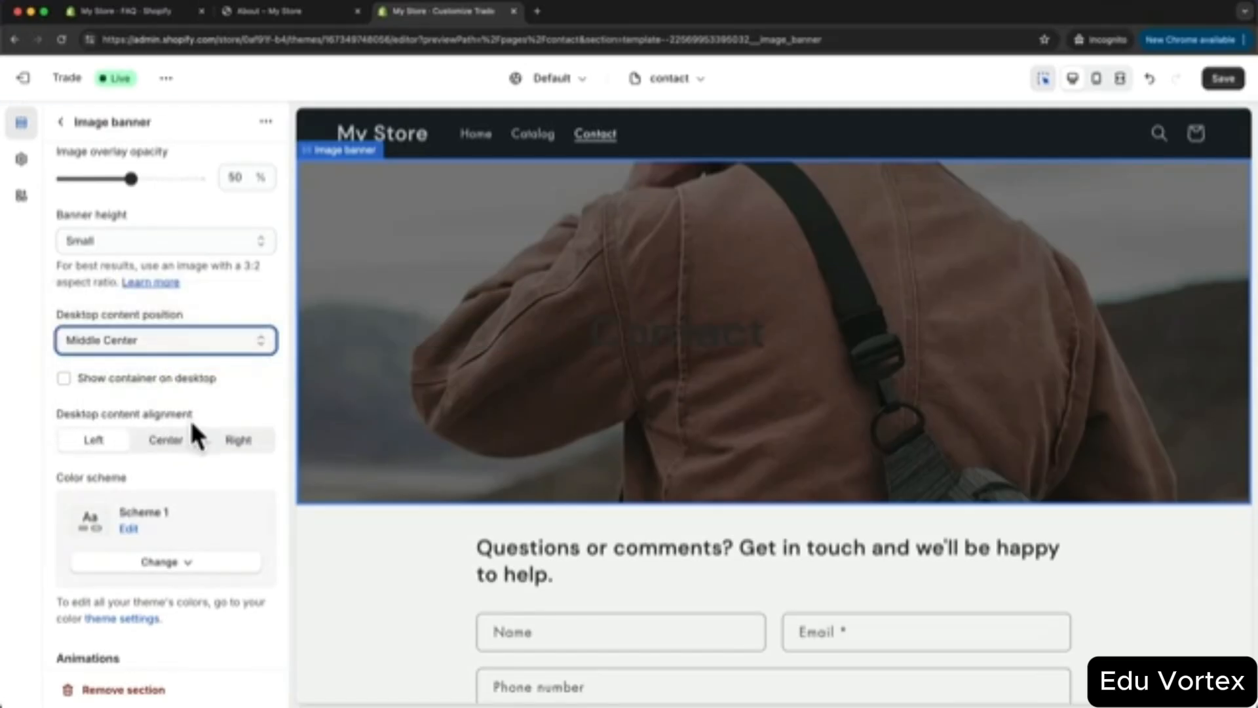
pyautogui.click(167, 441)
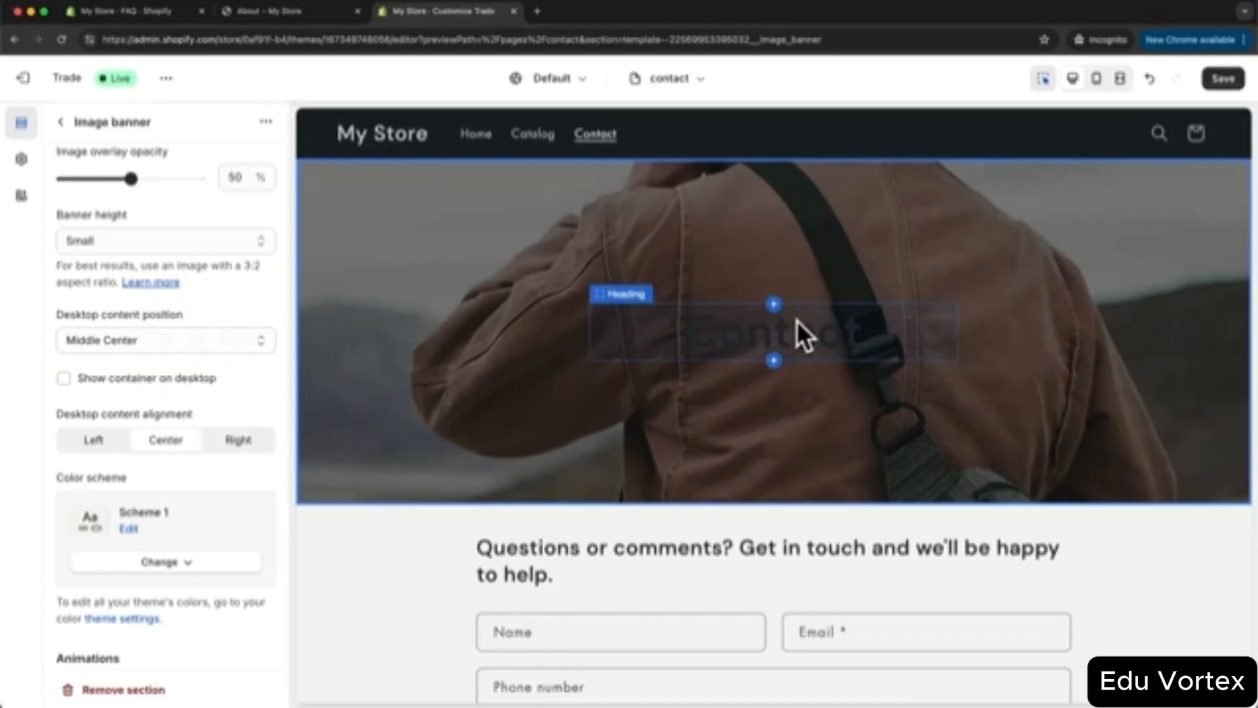
pyautogui.click(172, 564)
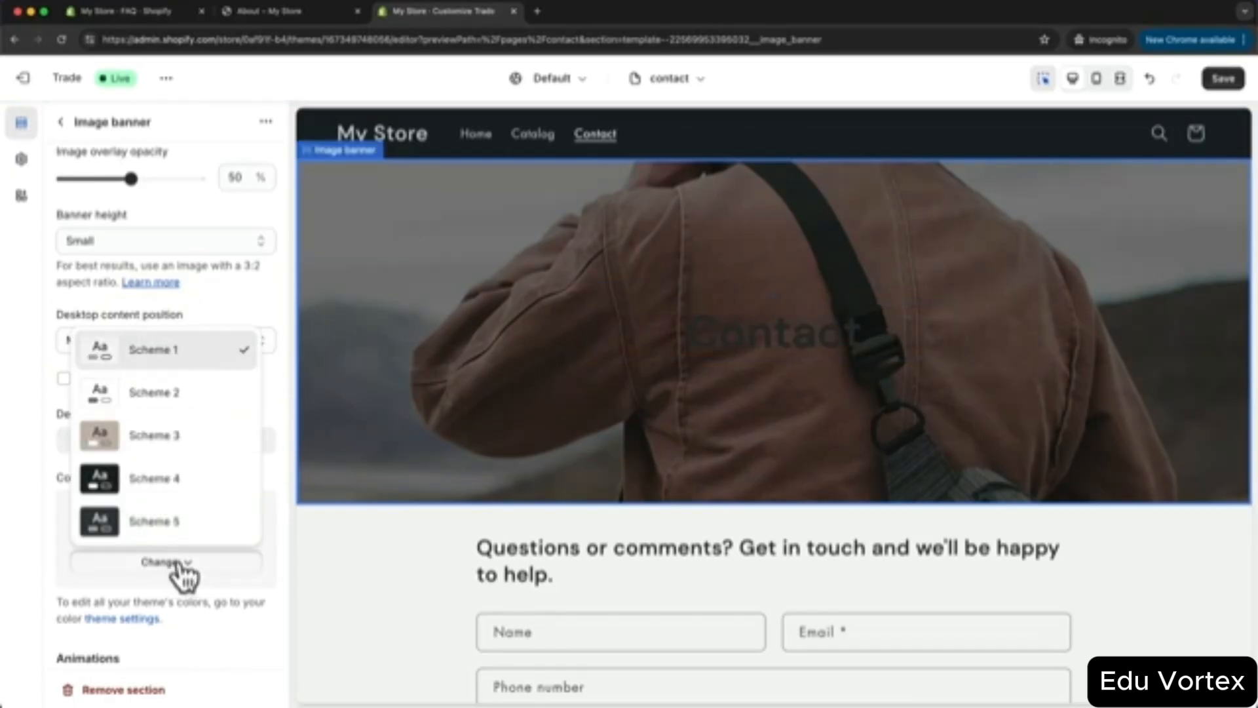
pyautogui.click(187, 488)
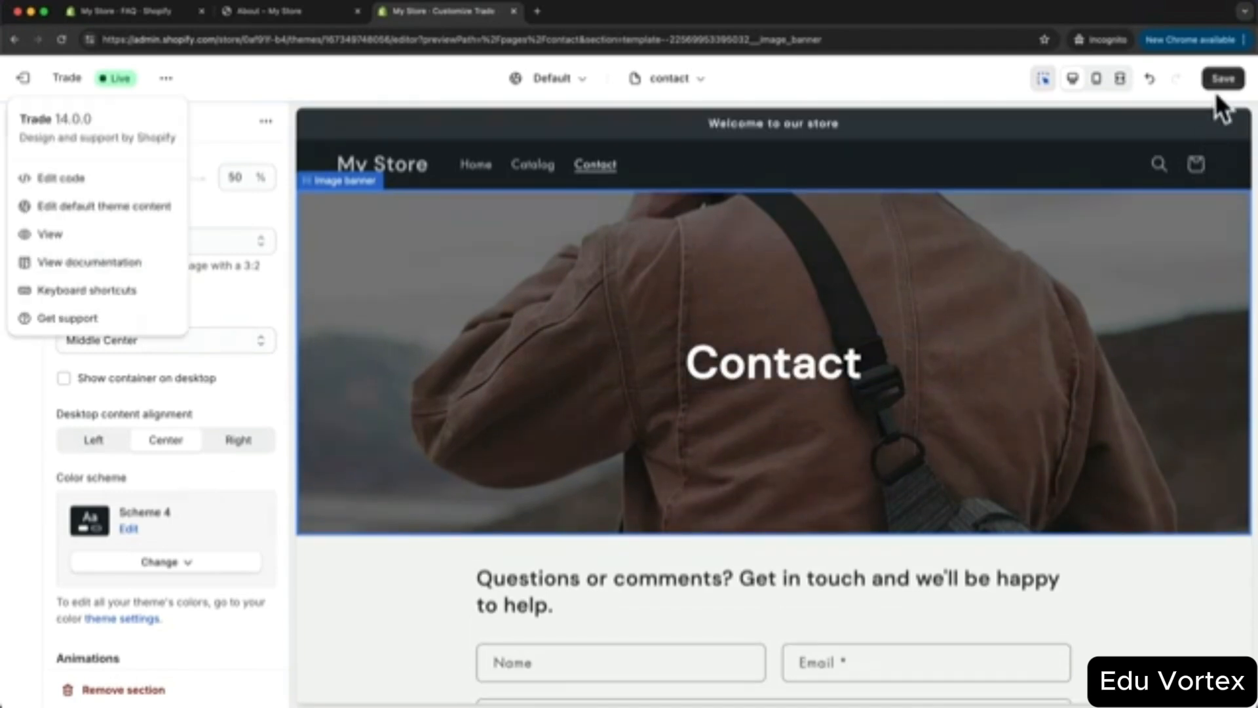
pyautogui.click(1220, 79)
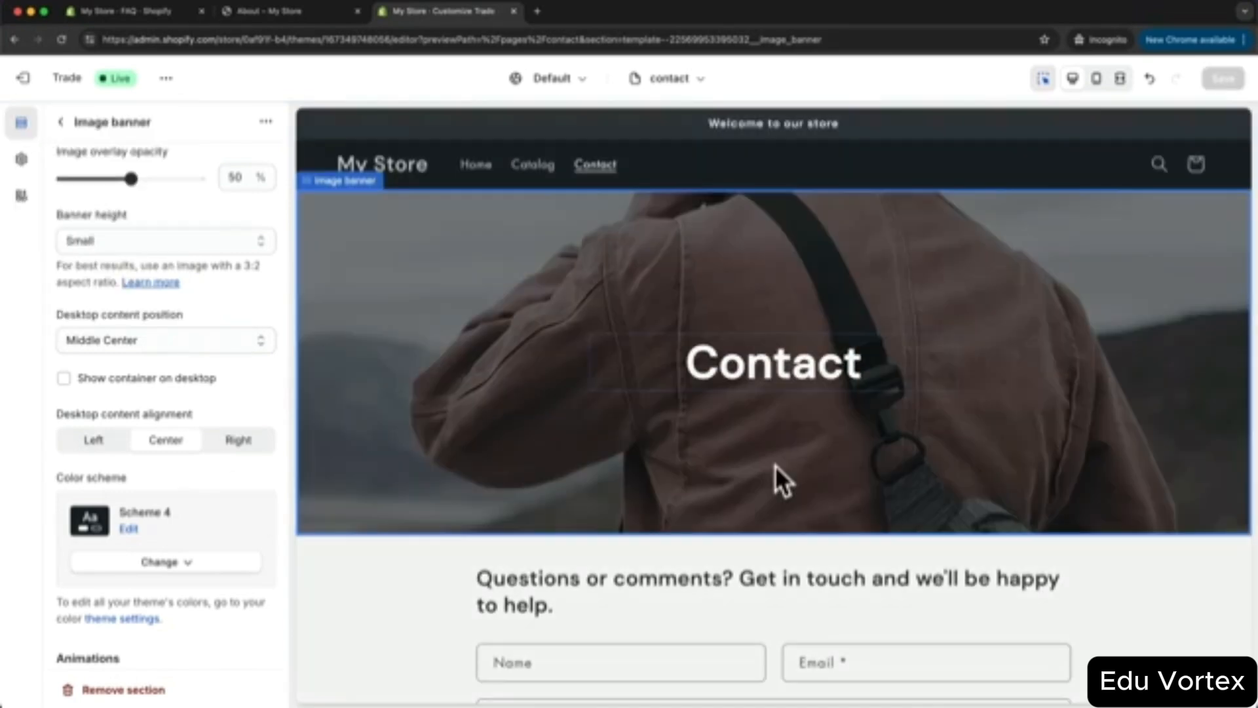
# - Open the Contact page in the admin and confirm its theme template is 'contact'
pyautogui.click(189, 15)
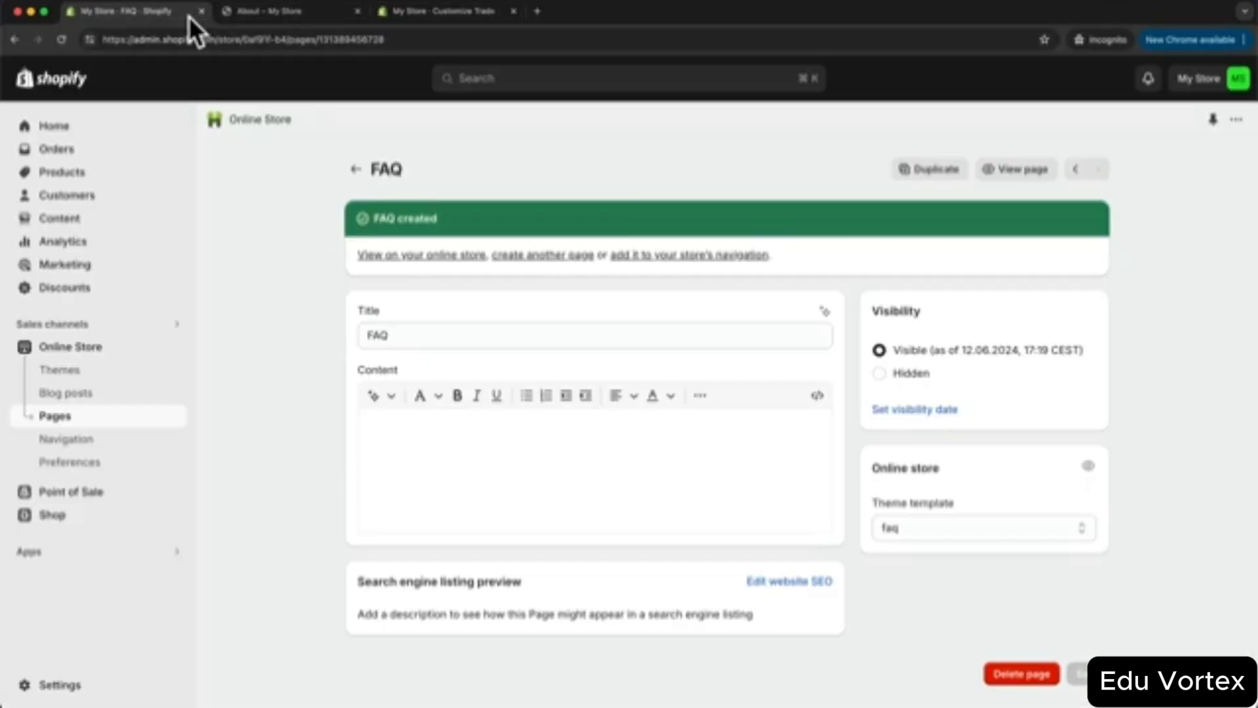
pyautogui.click(62, 416)
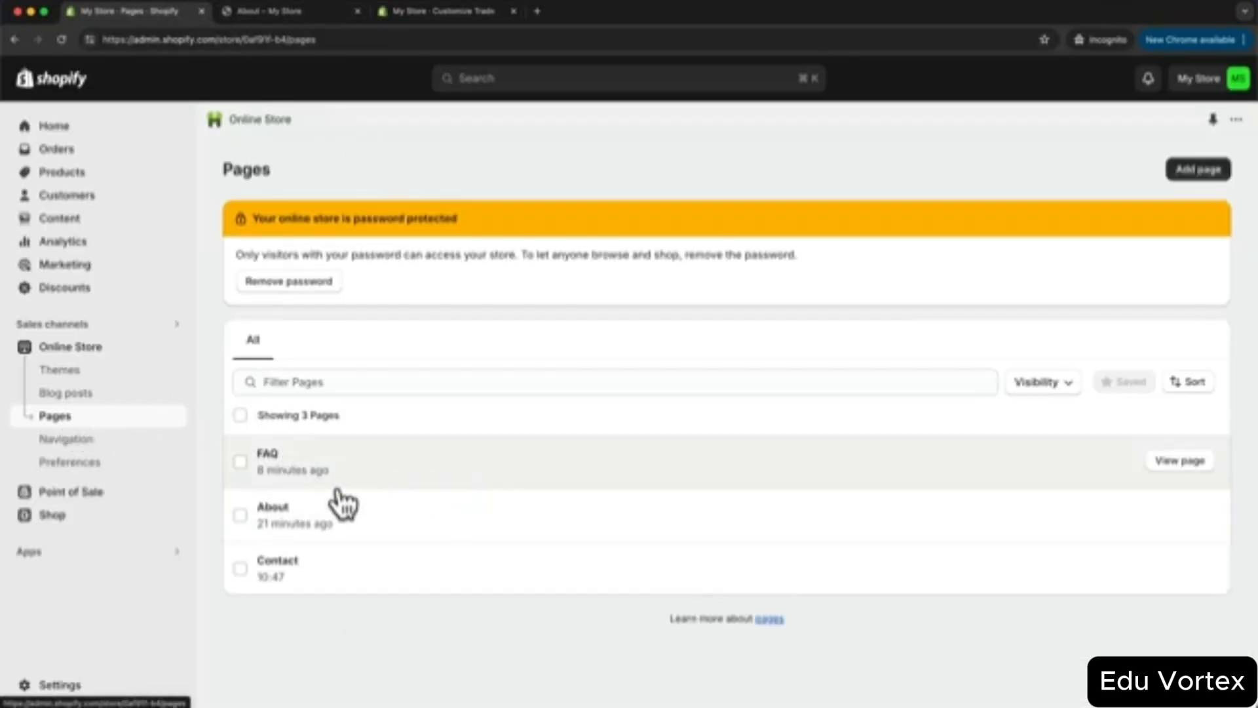
pyautogui.click(321, 577)
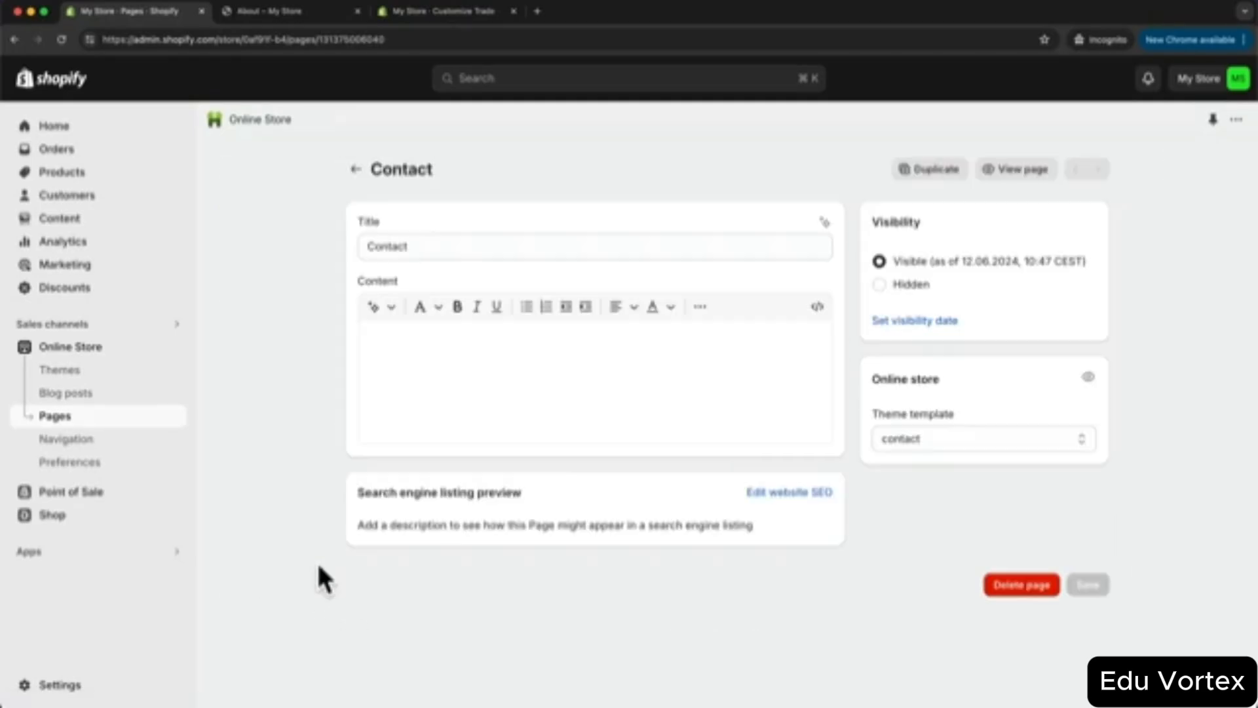
pyautogui.click(914, 452)
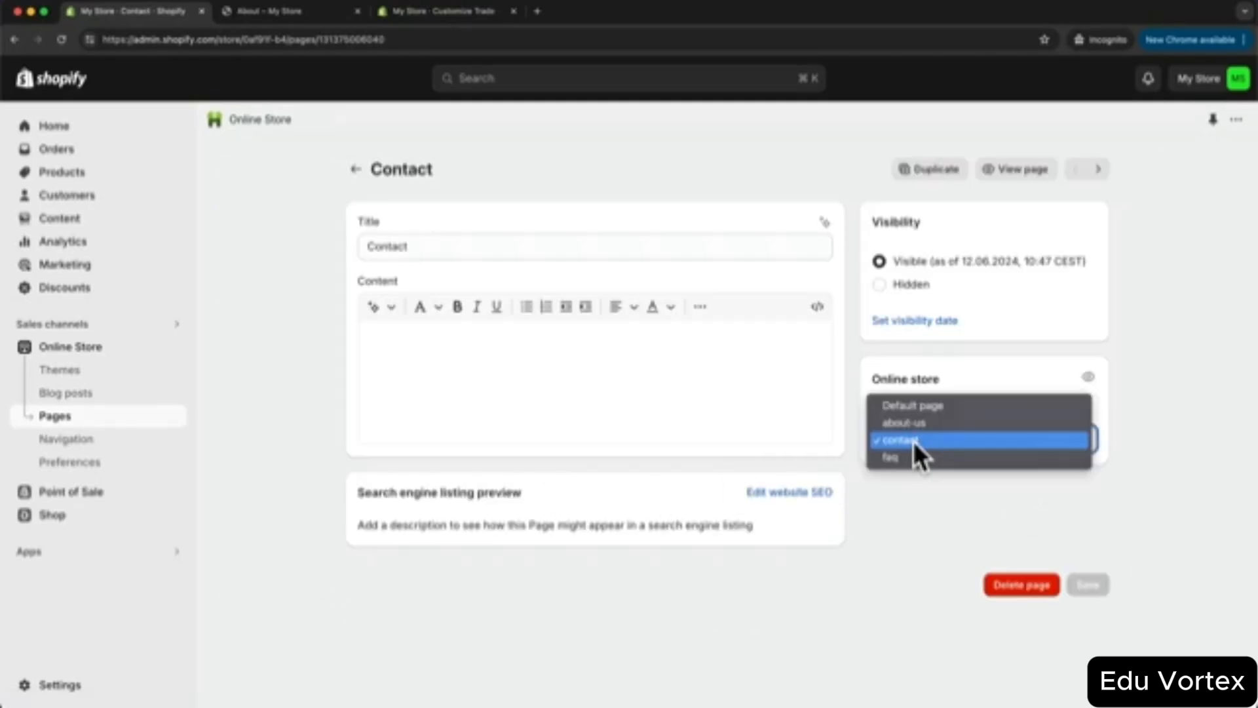
pyautogui.click(907, 501)
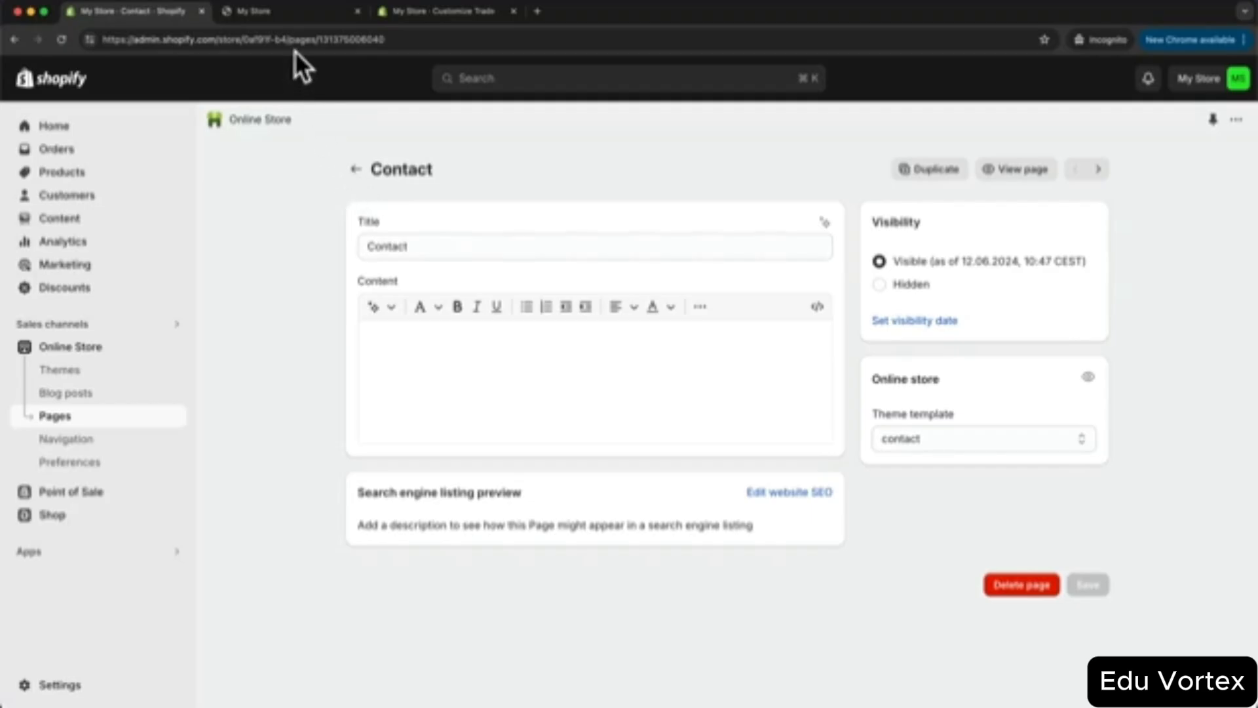
pyautogui.click(283, 17)
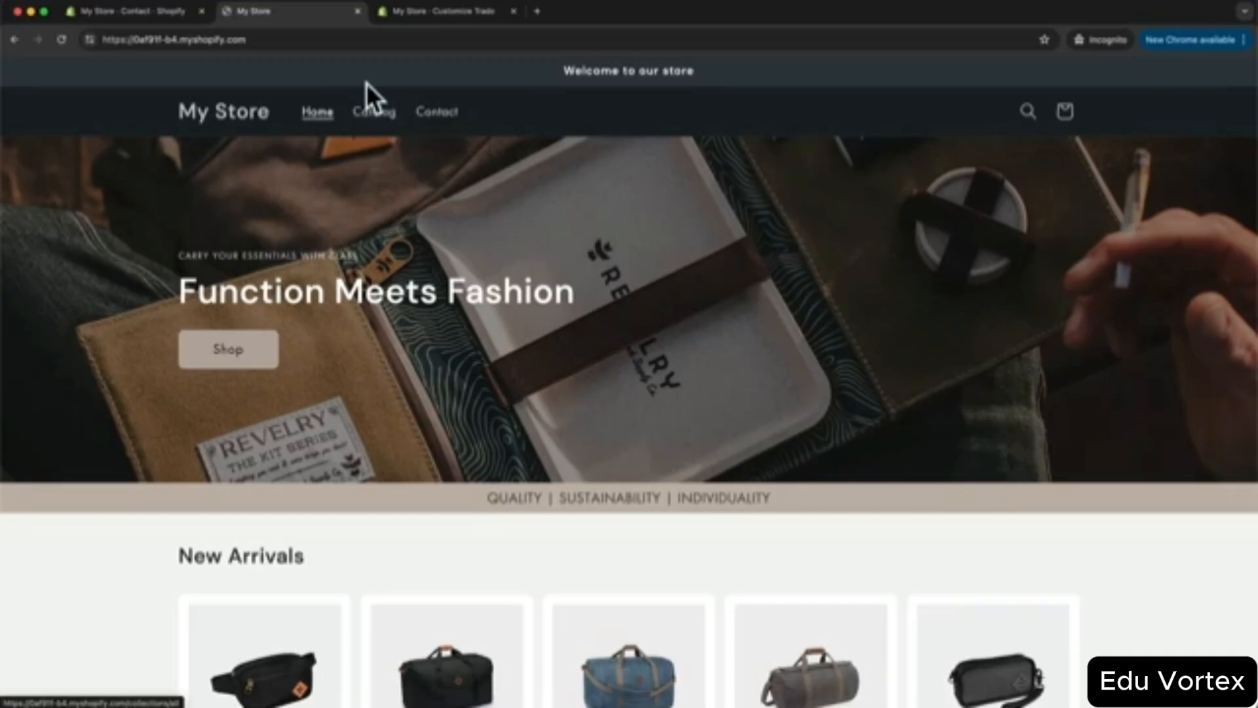
pyautogui.click(159, 8)
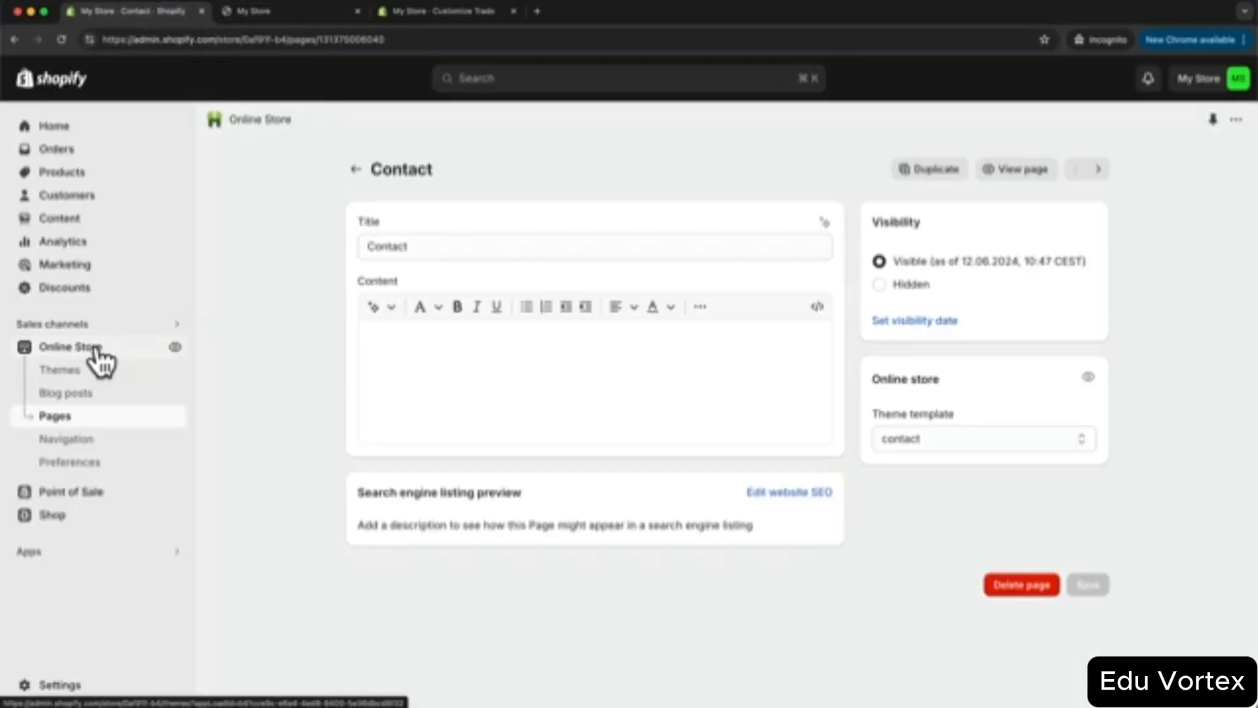
# - Delete the Home and Catalog items from the Main menu in Navigation
pyautogui.click(83, 446)
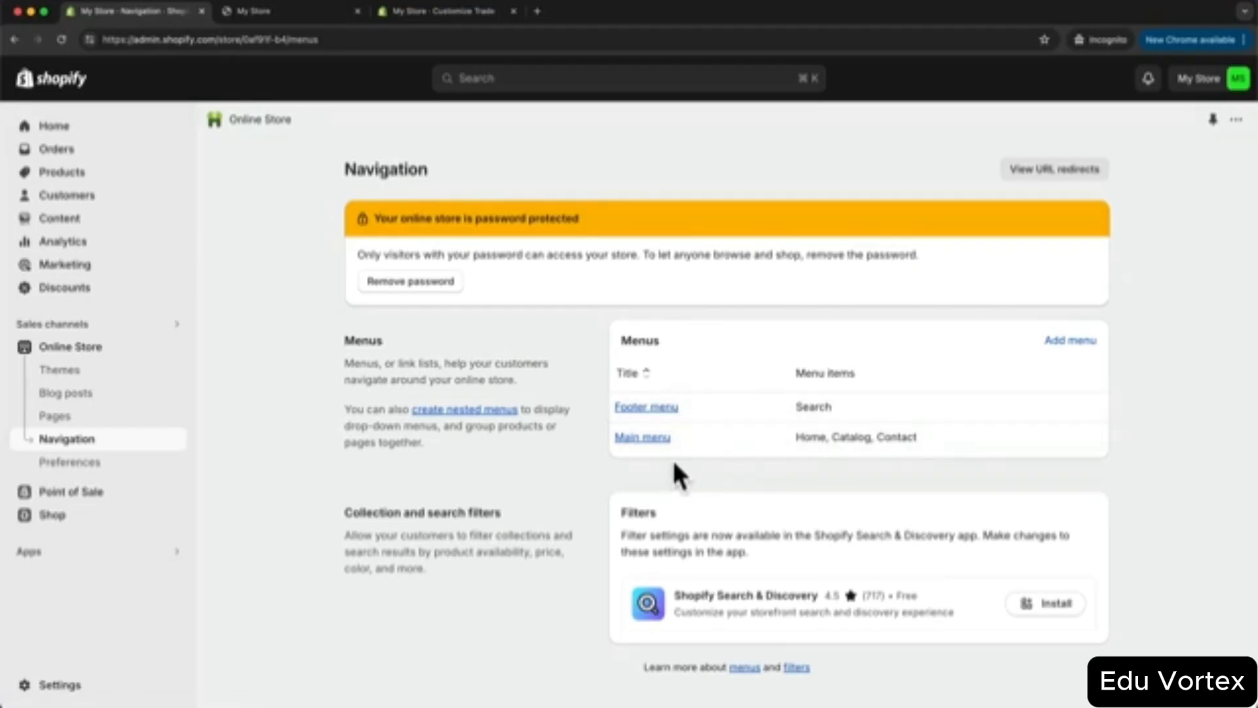
pyautogui.click(645, 437)
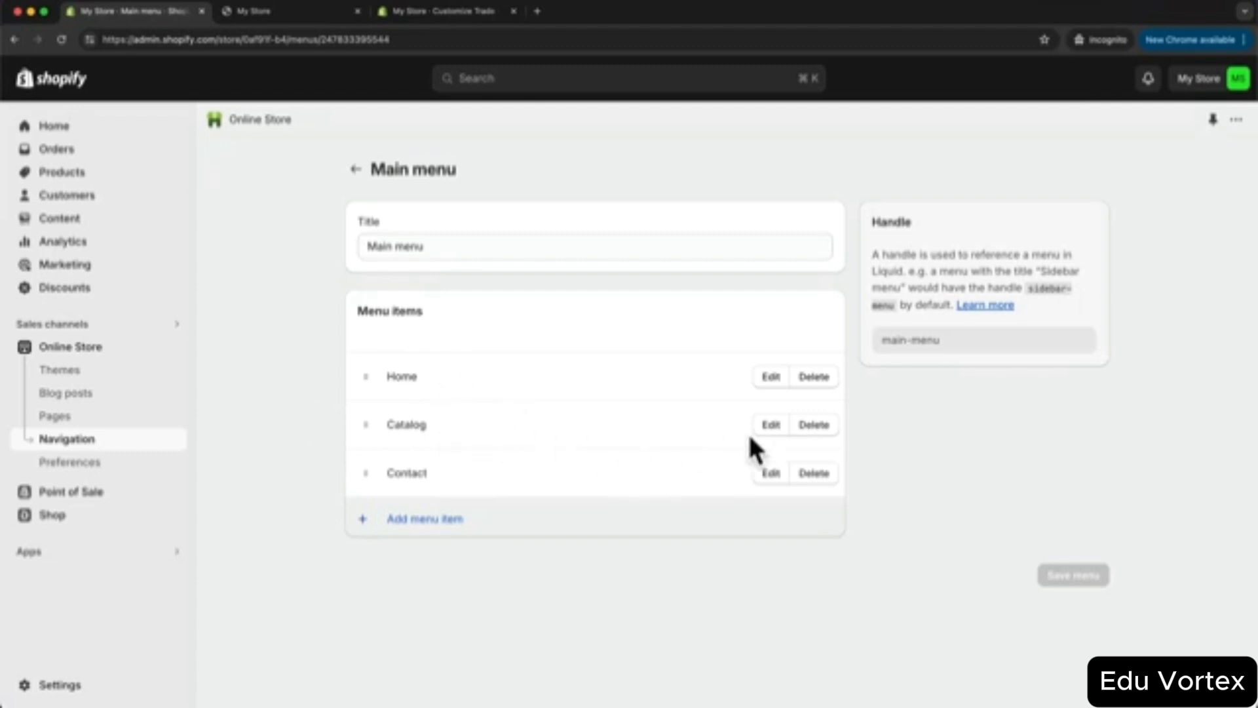
pyautogui.click(812, 378)
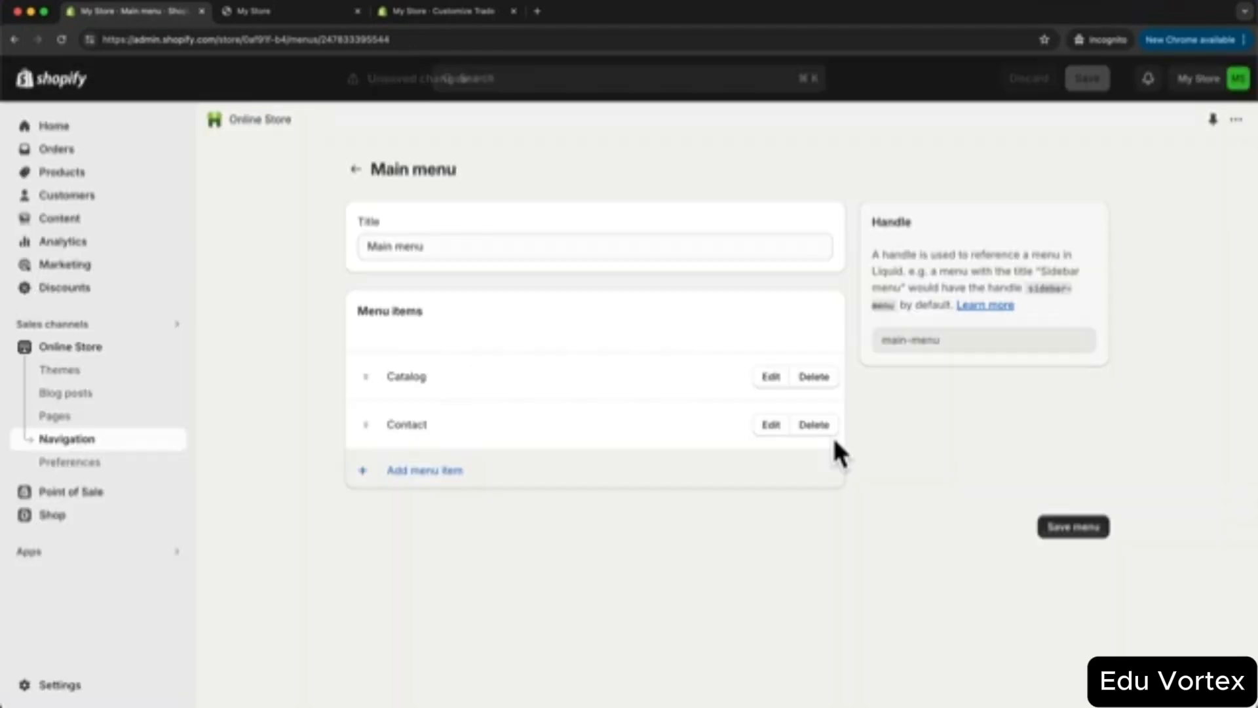
pyautogui.click(831, 436)
pyautogui.click(817, 382)
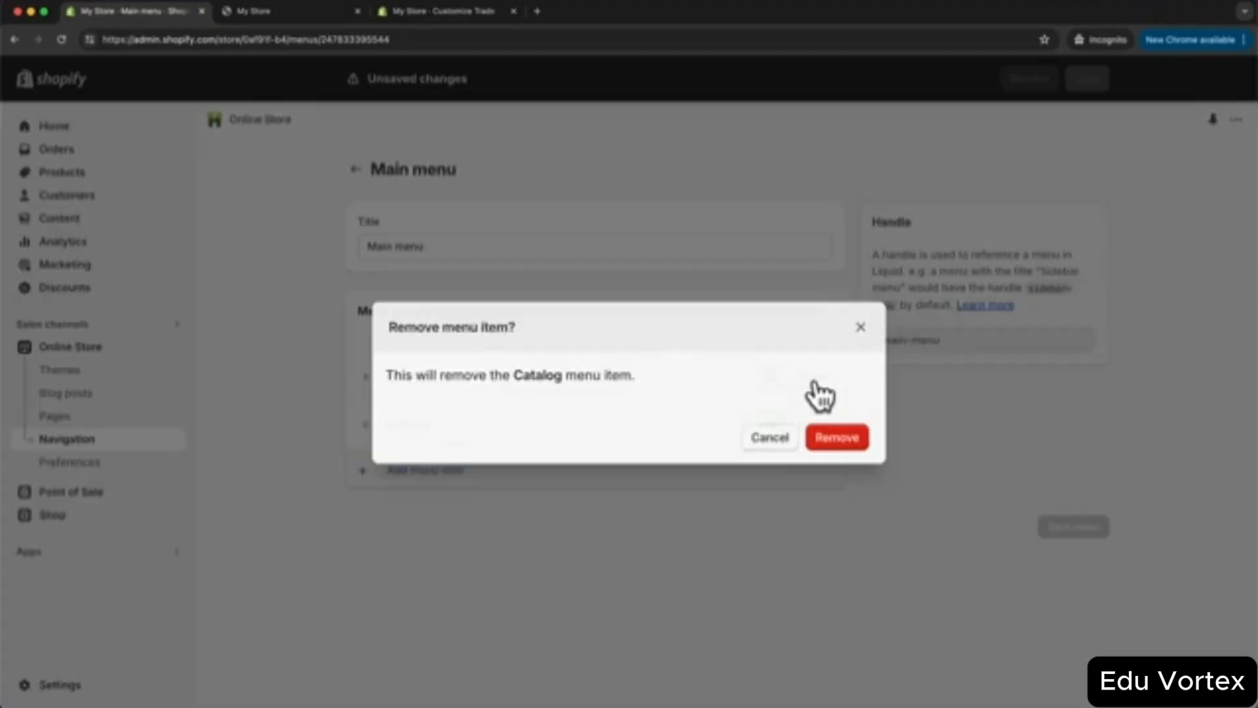
pyautogui.click(833, 435)
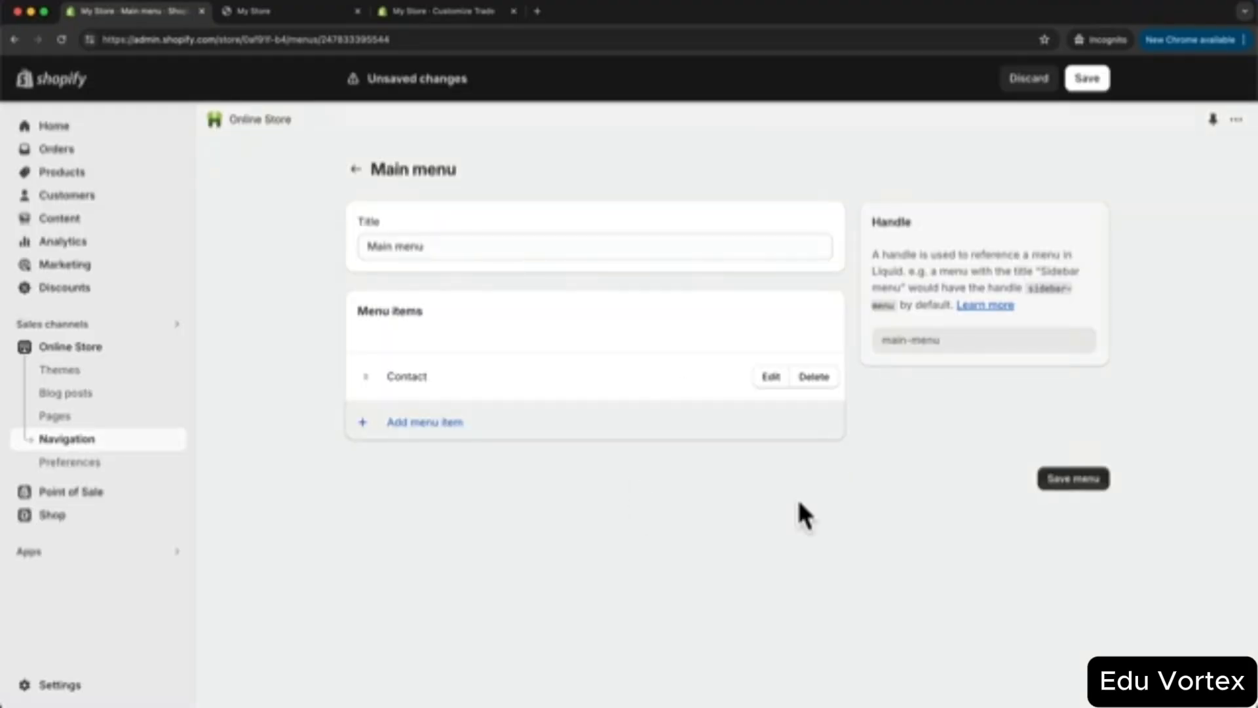
# - Add a Main menu item linking to the About page
pyautogui.click(446, 424)
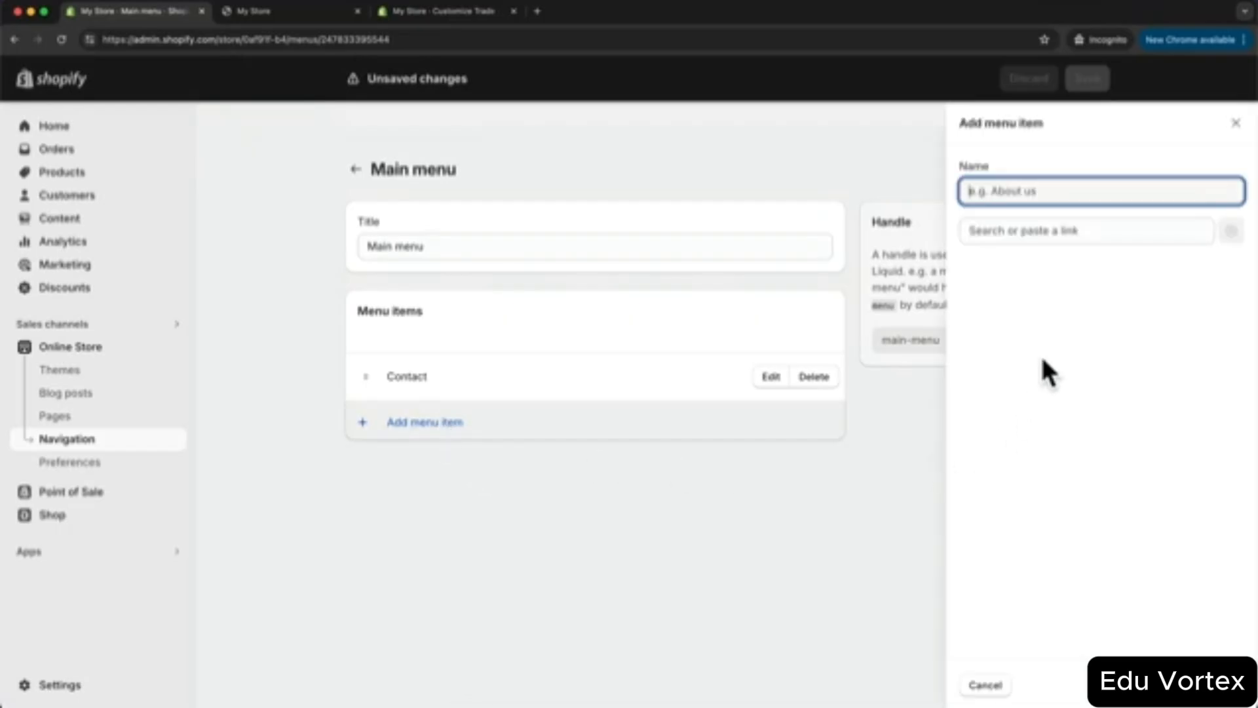
pyautogui.click(1051, 232)
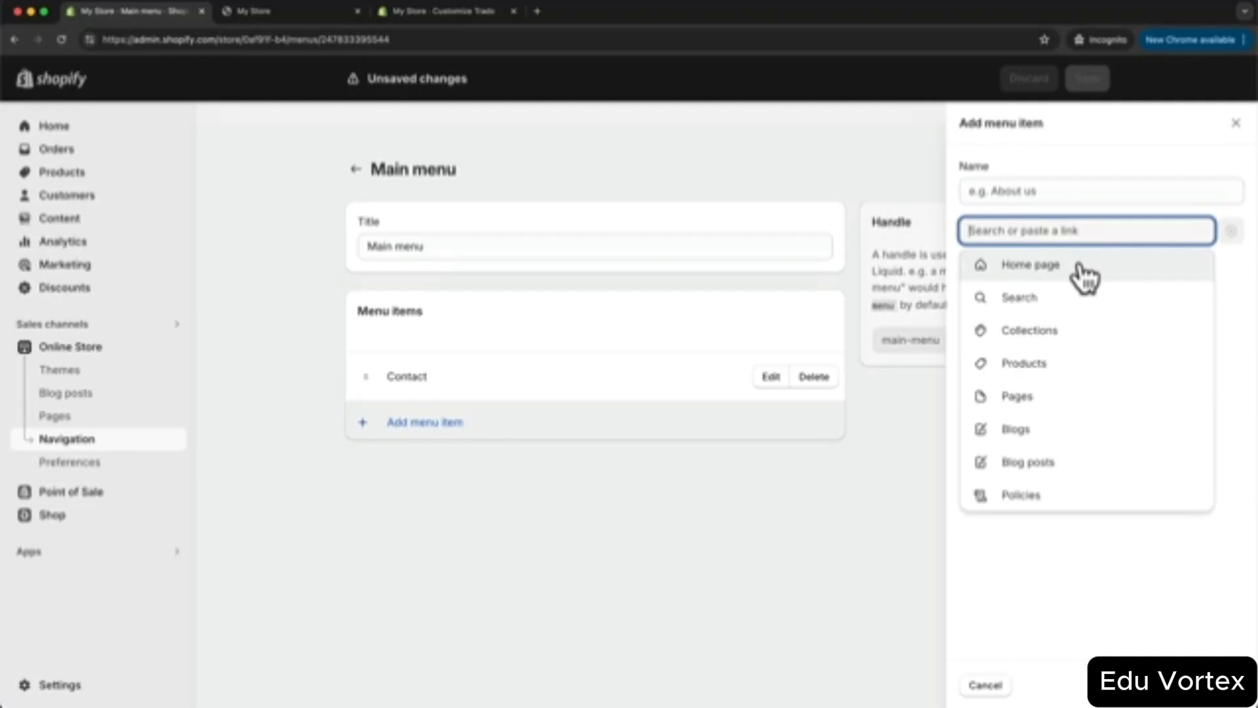
pyautogui.click(1060, 331)
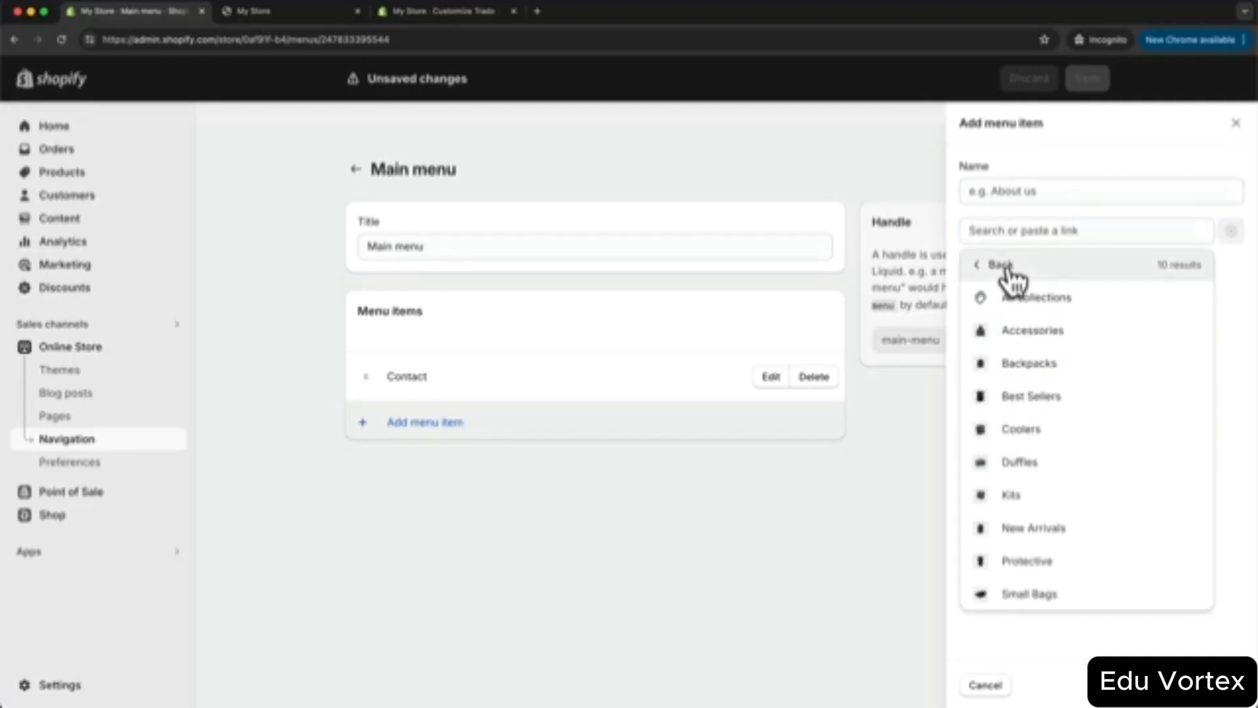
pyautogui.click(992, 268)
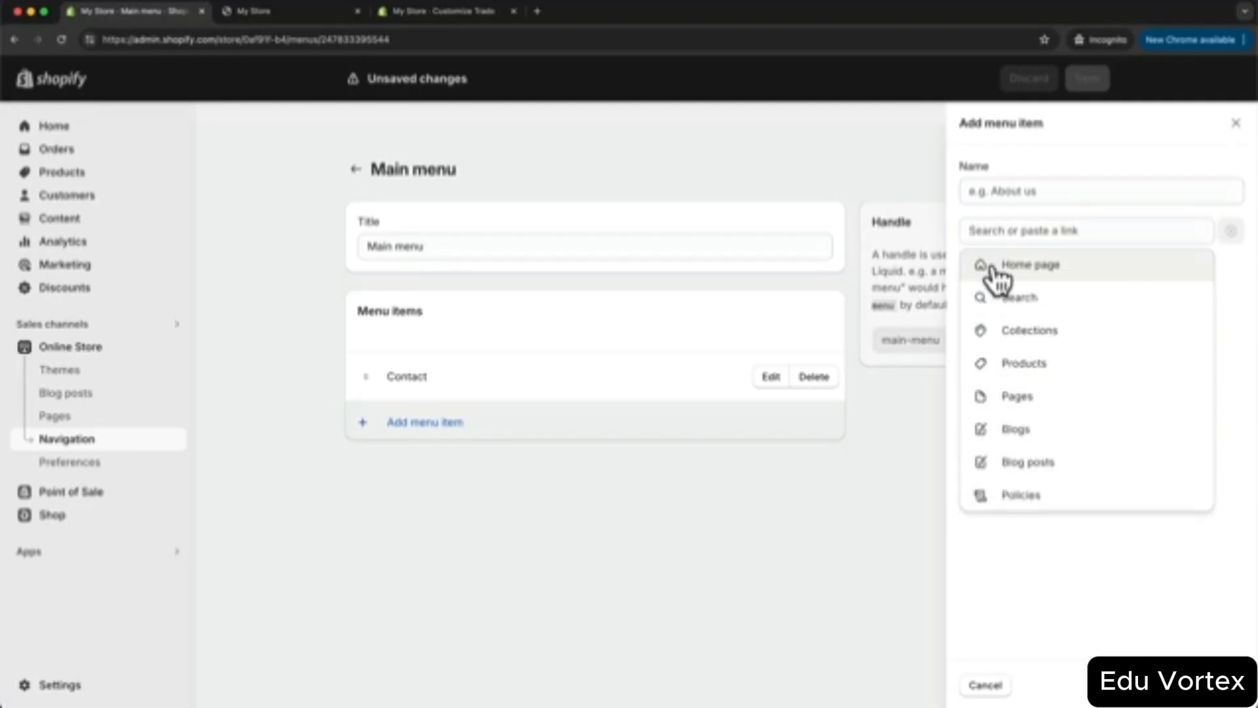
pyautogui.click(1031, 373)
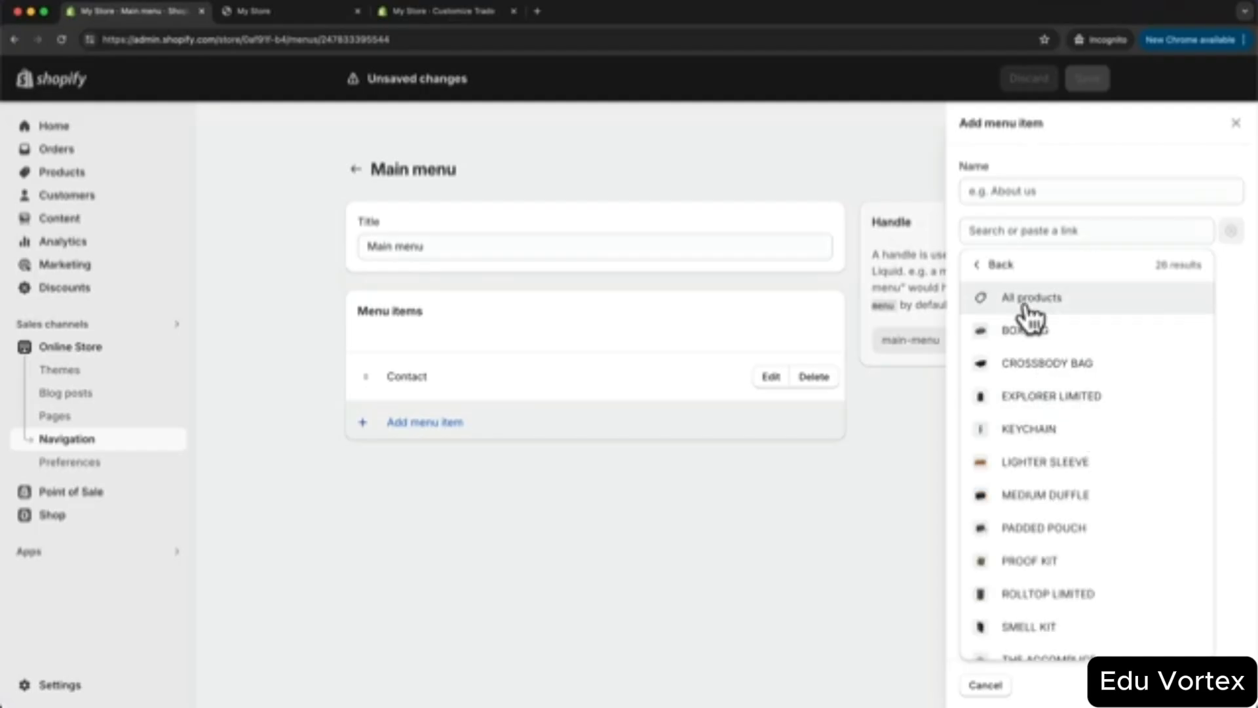
pyautogui.click(986, 267)
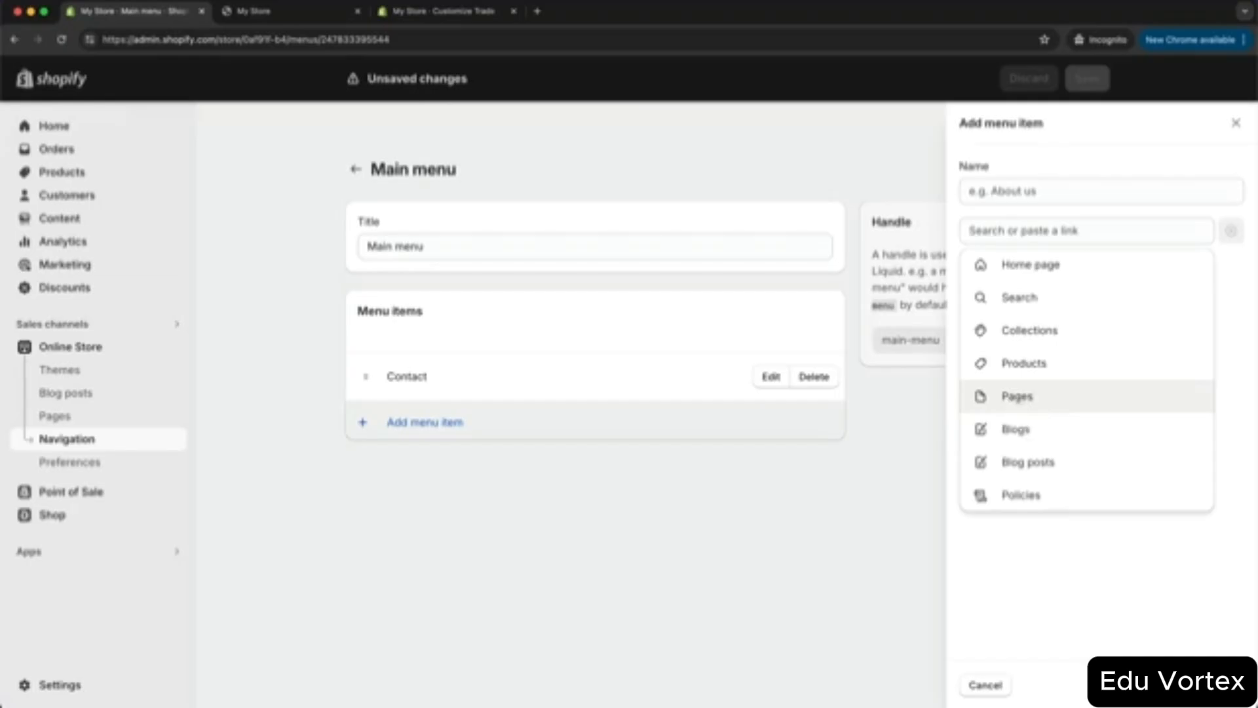
pyautogui.click(1019, 401)
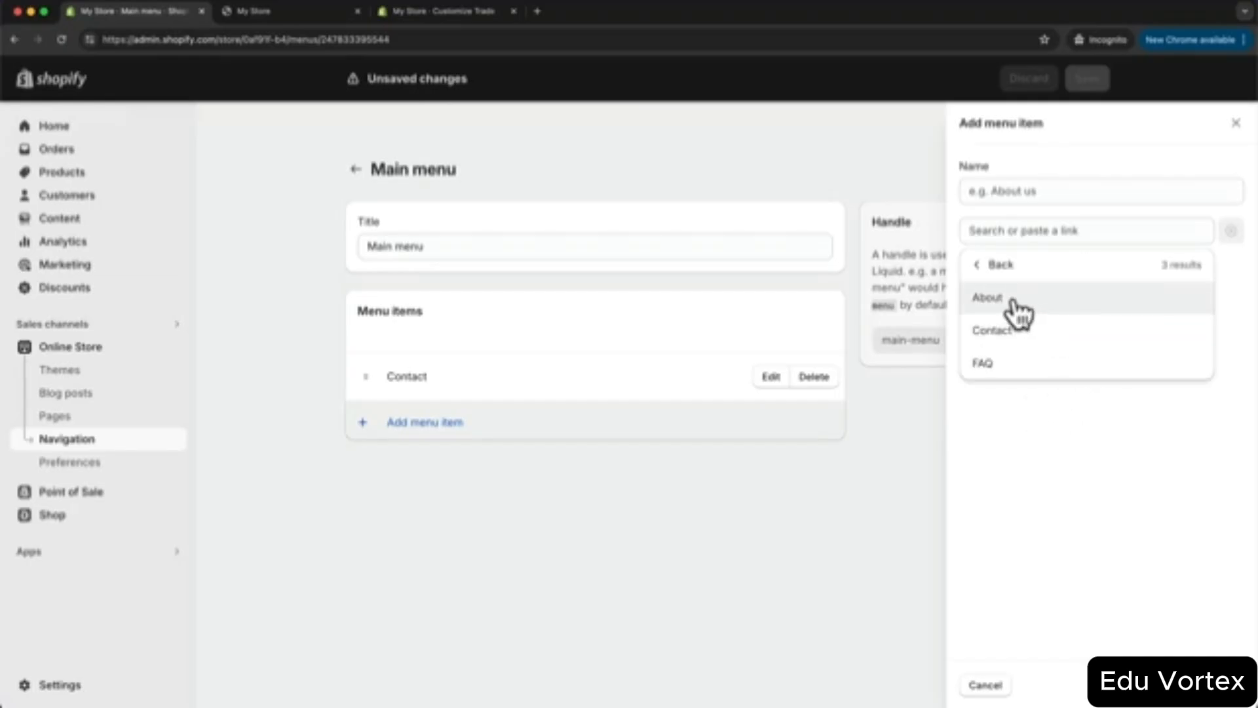
pyautogui.click(1002, 310)
pyautogui.click(1226, 685)
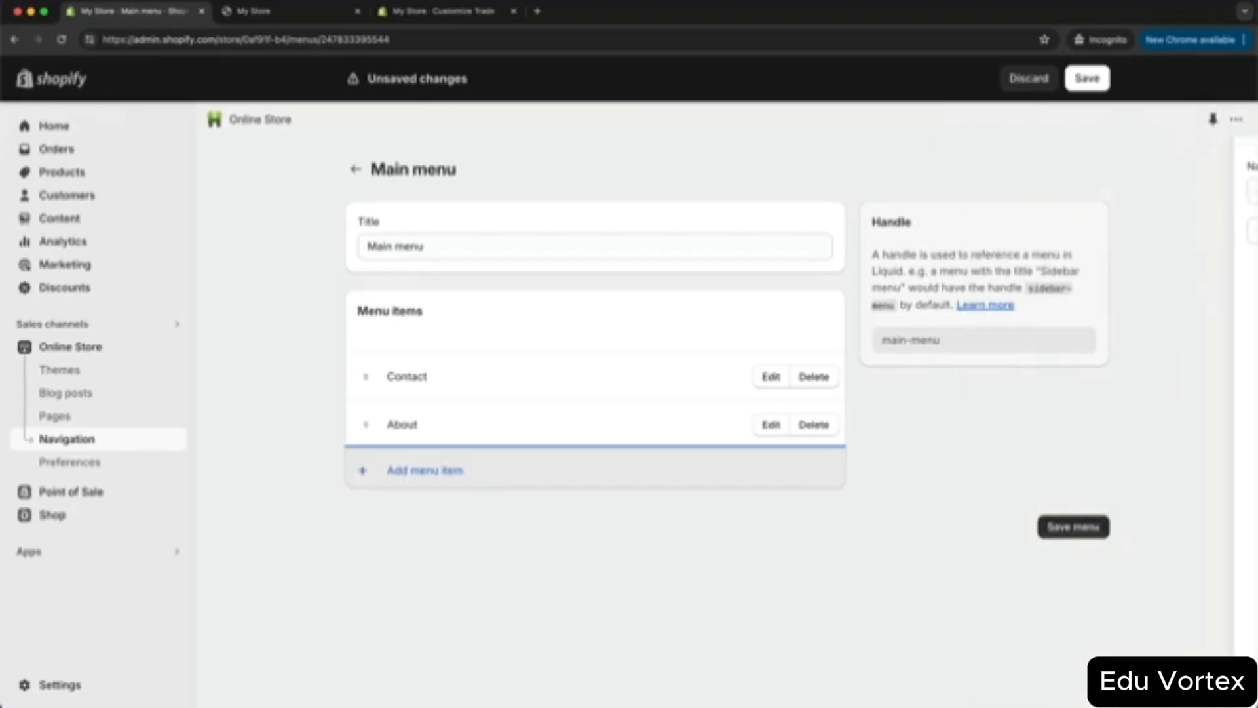
# - Add a Main menu item linking to the FAQ page
pyautogui.click(422, 470)
pyautogui.click(1003, 230)
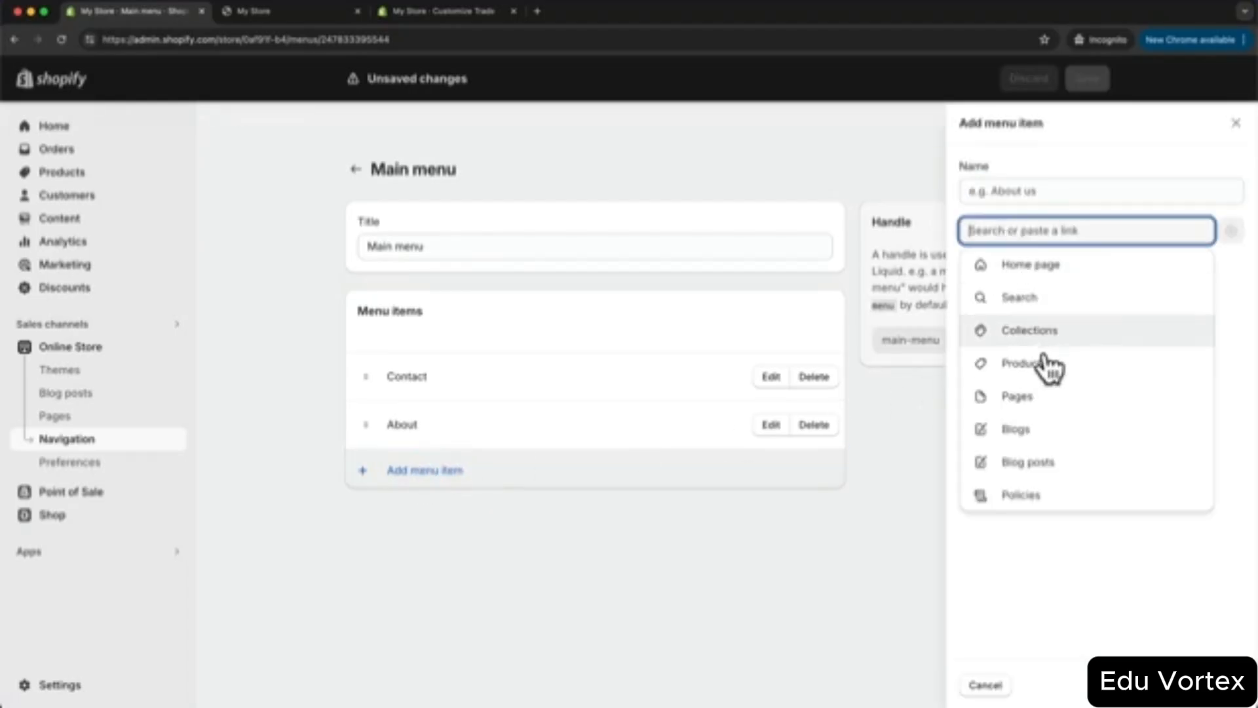
pyautogui.click(1039, 396)
pyautogui.click(1030, 371)
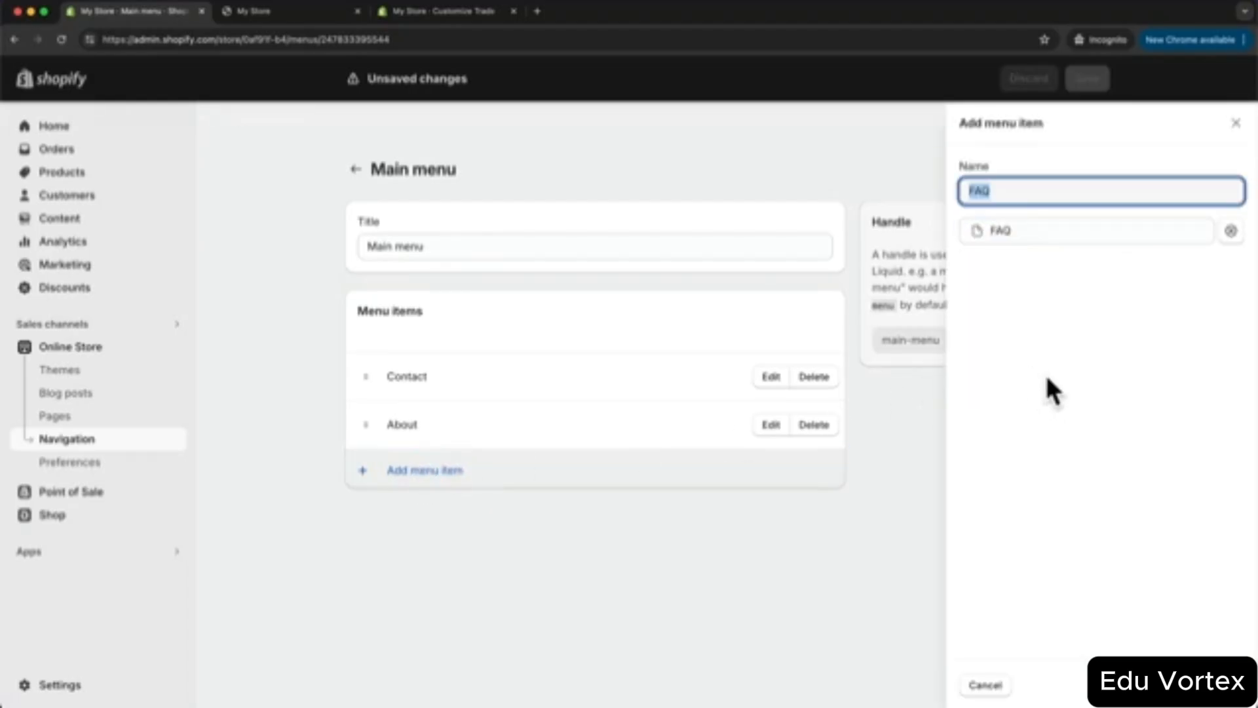
pyautogui.press('Return')
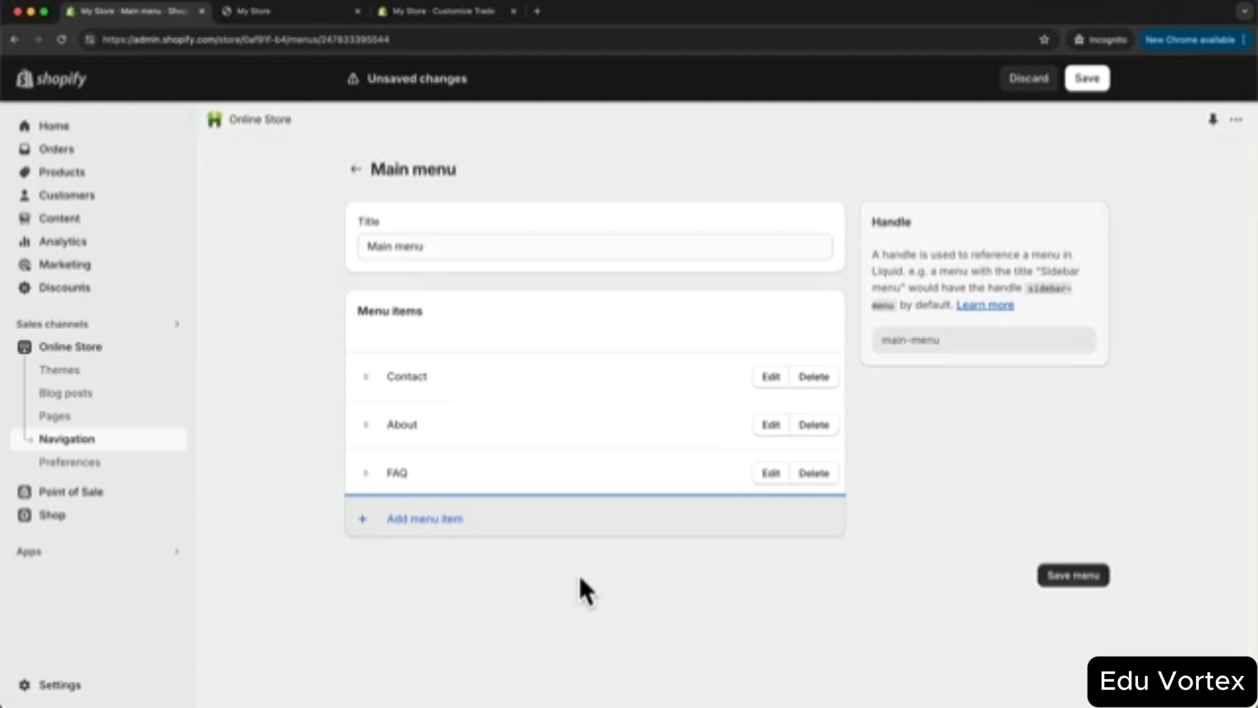
# - Add a 'Shop' item linking to All products and save the menu
pyautogui.click(407, 524)
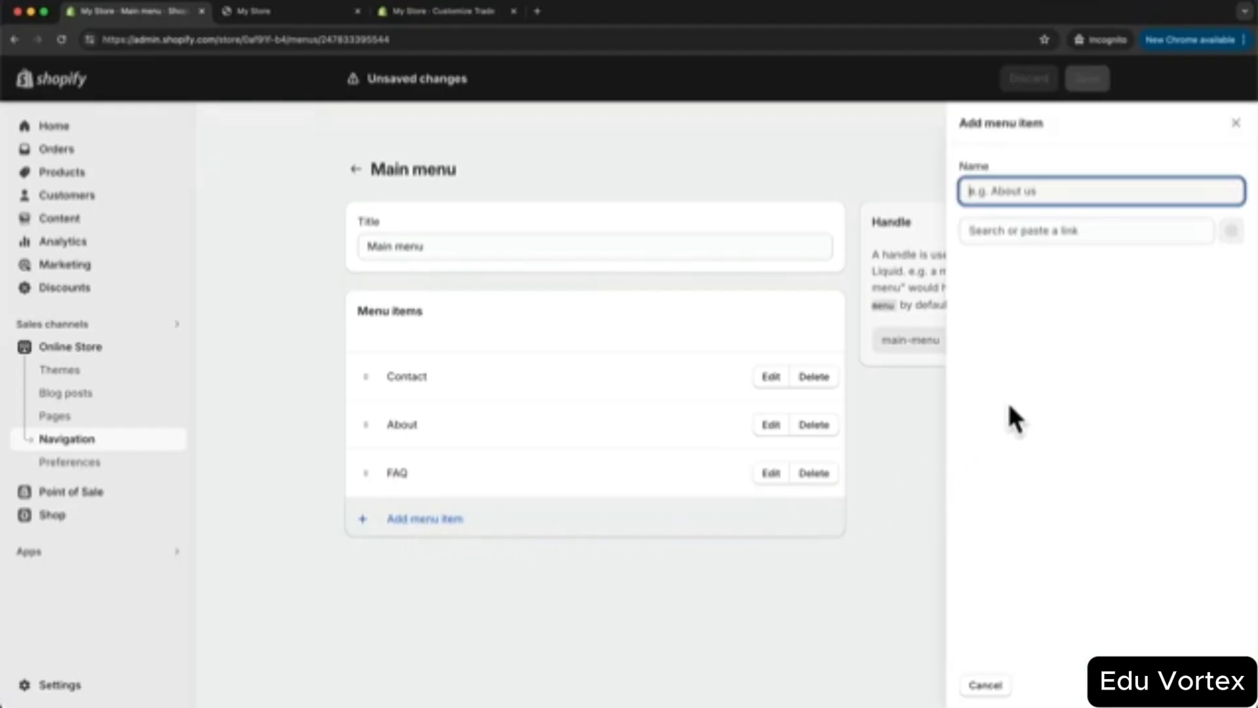
pyautogui.click(1008, 230)
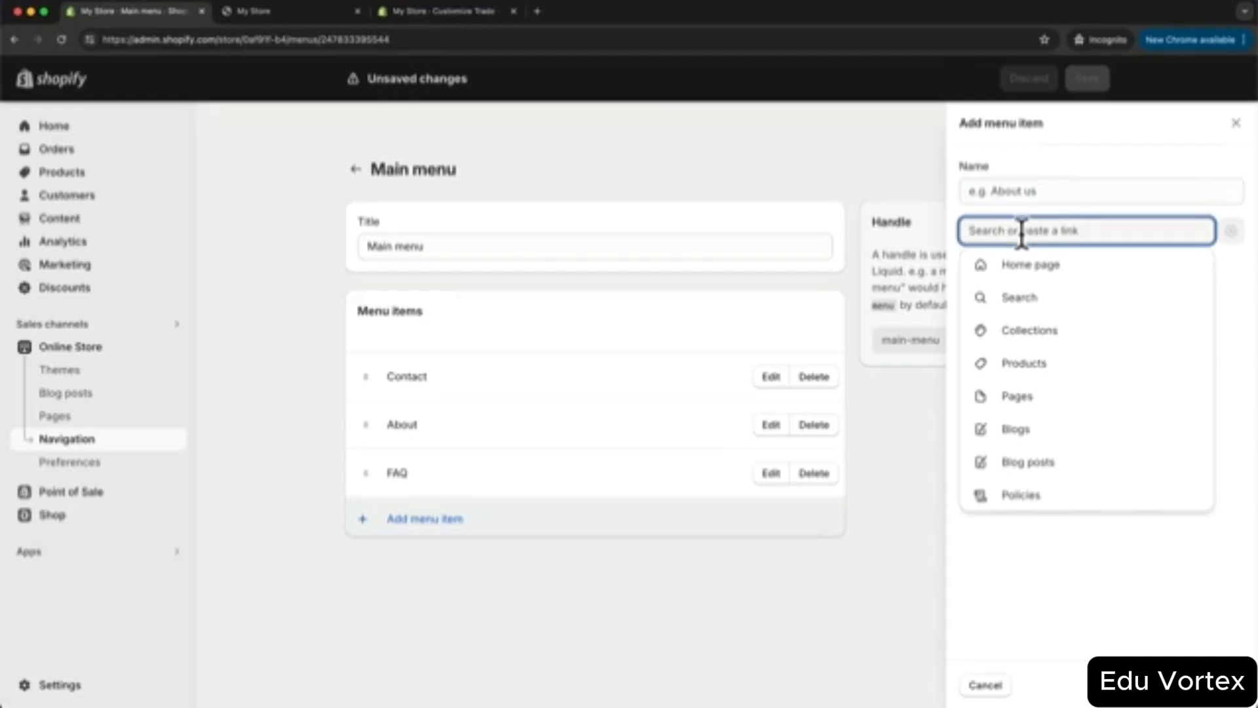
pyautogui.click(1035, 364)
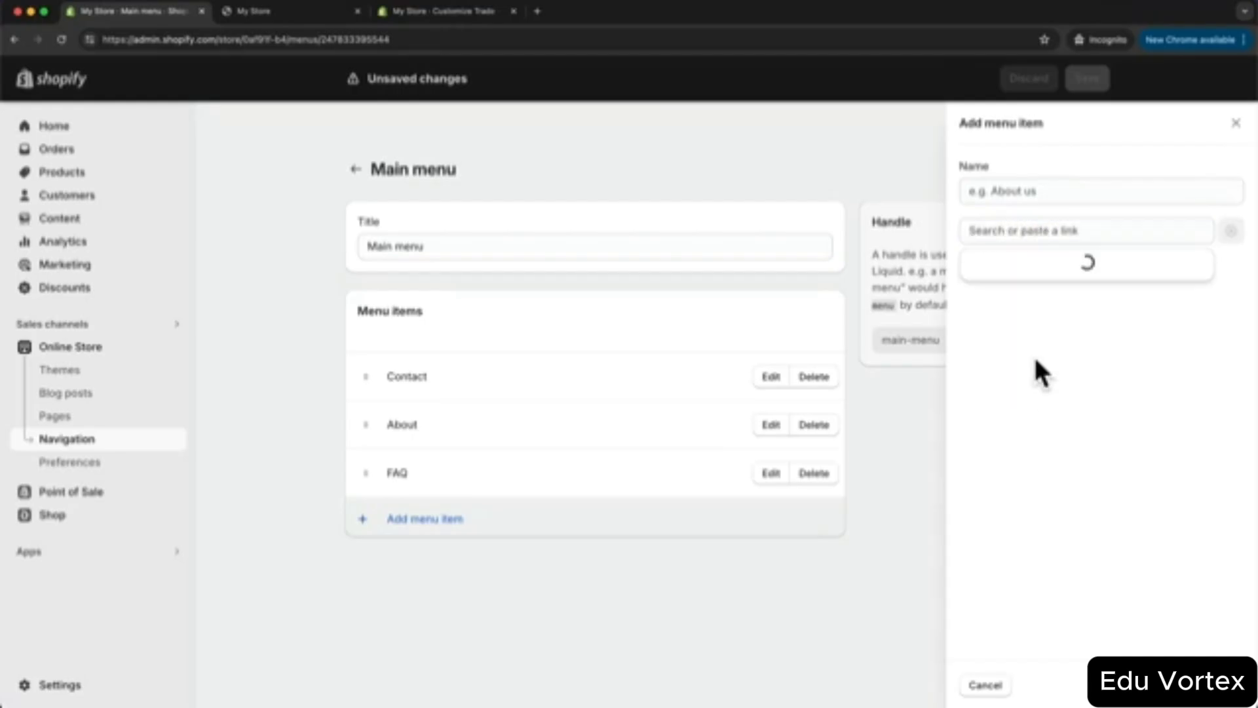
pyautogui.click(1034, 302)
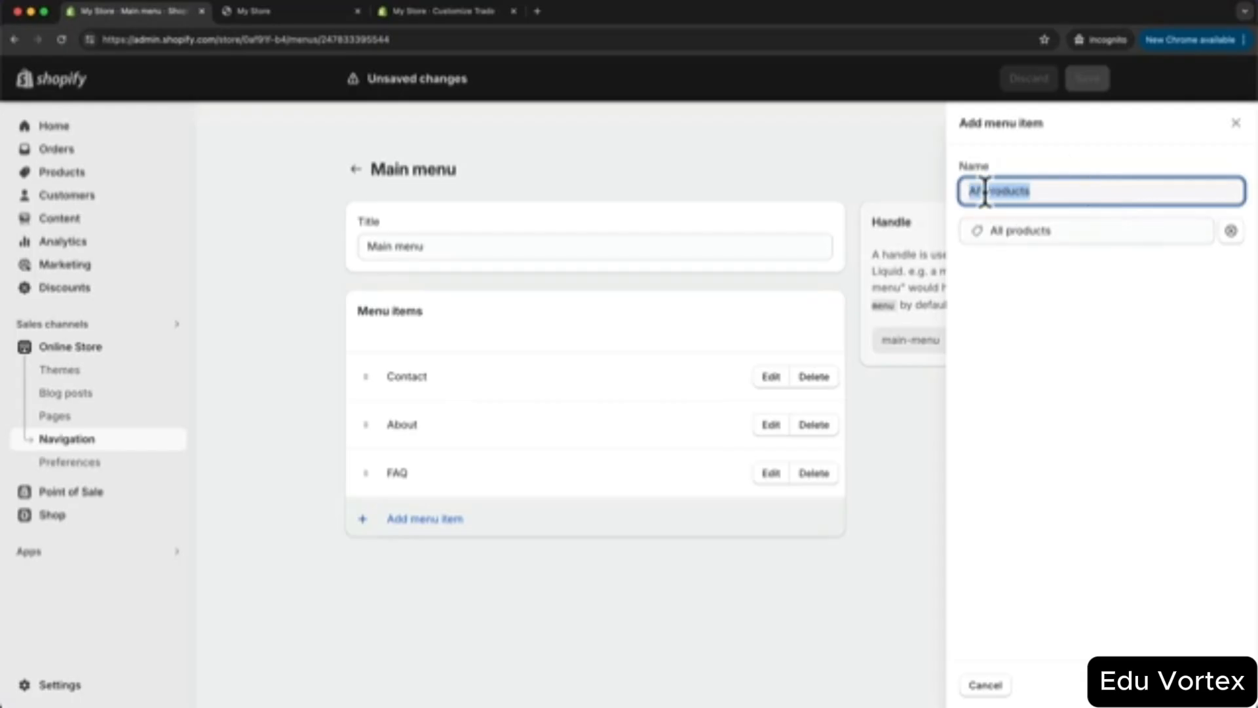
pyautogui.write('Shop')
pyautogui.click(1219, 684)
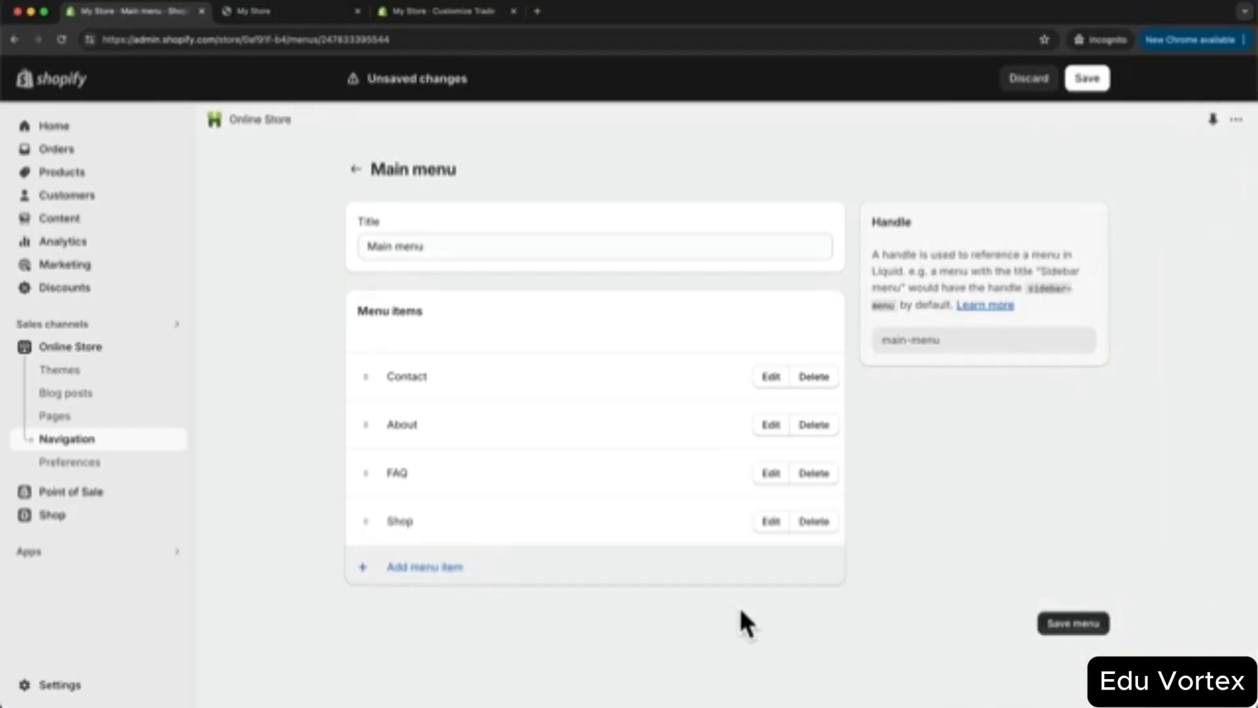
pyautogui.click(1080, 625)
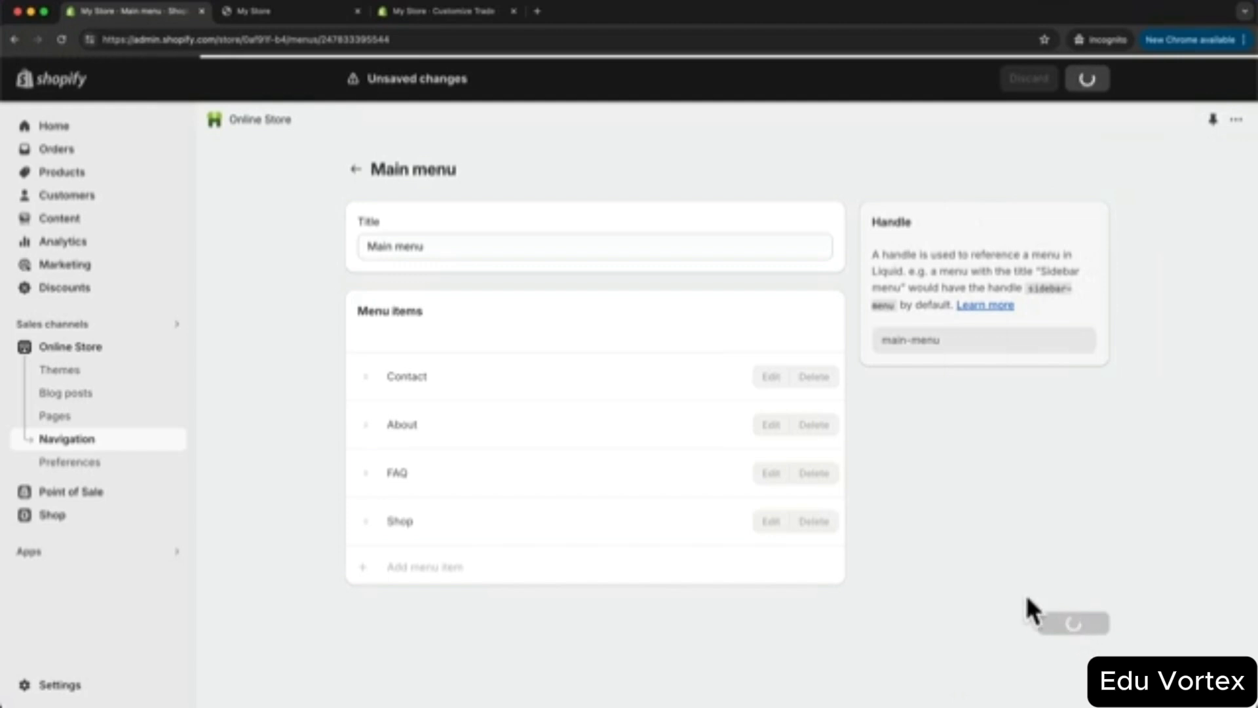
# - Reload the live storefront to see the Contact, About, FAQ and Shop header menu
pyautogui.click(298, 14)
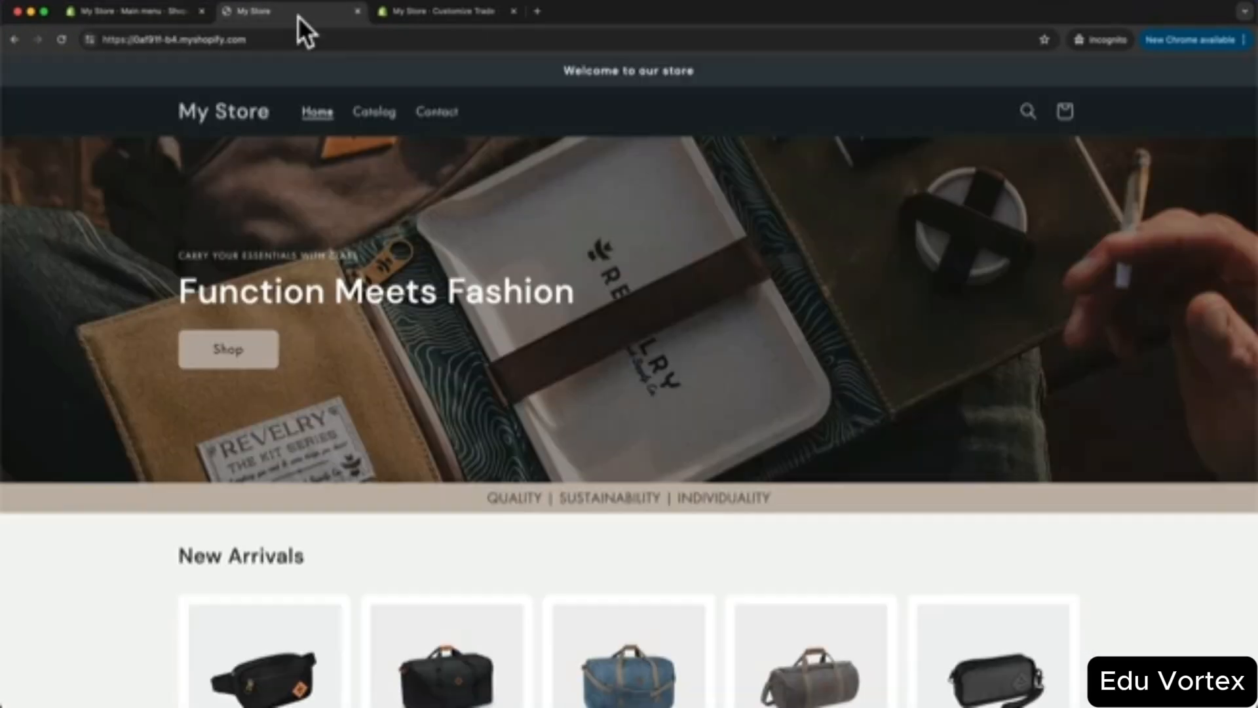
pyautogui.click(61, 40)
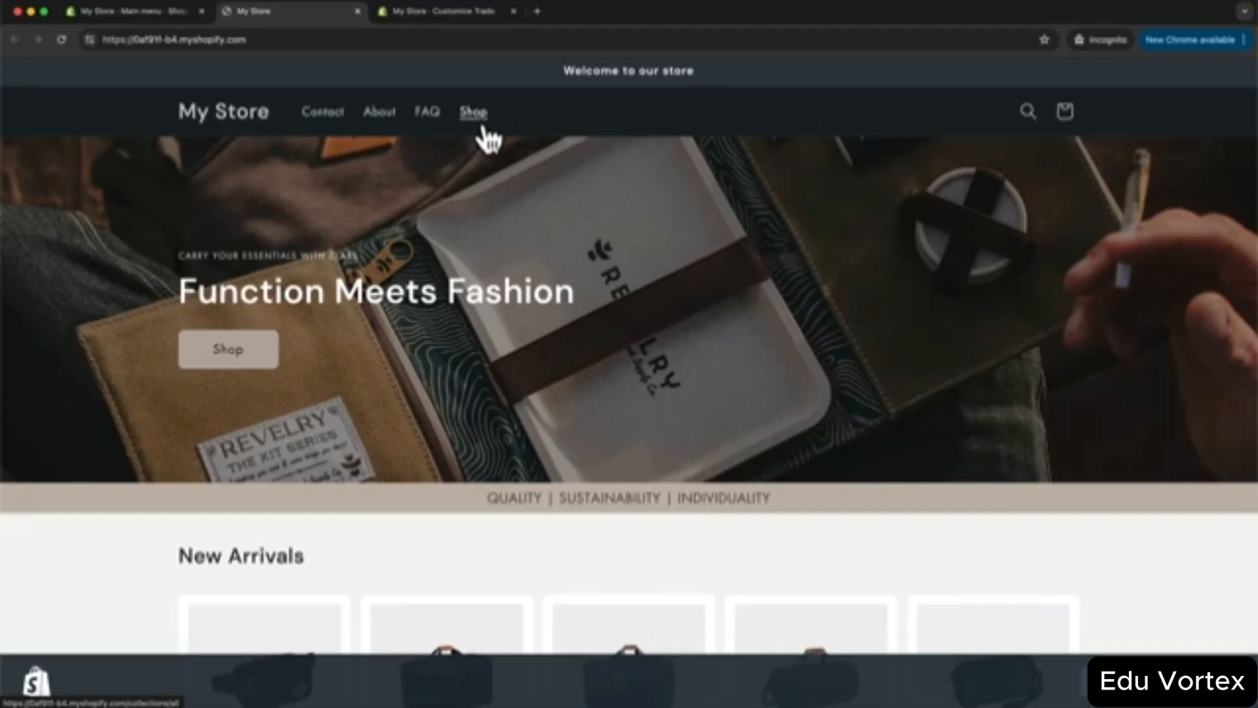
# - Add a Backpacks collection item and nest it under Shop
pyautogui.click(144, 16)
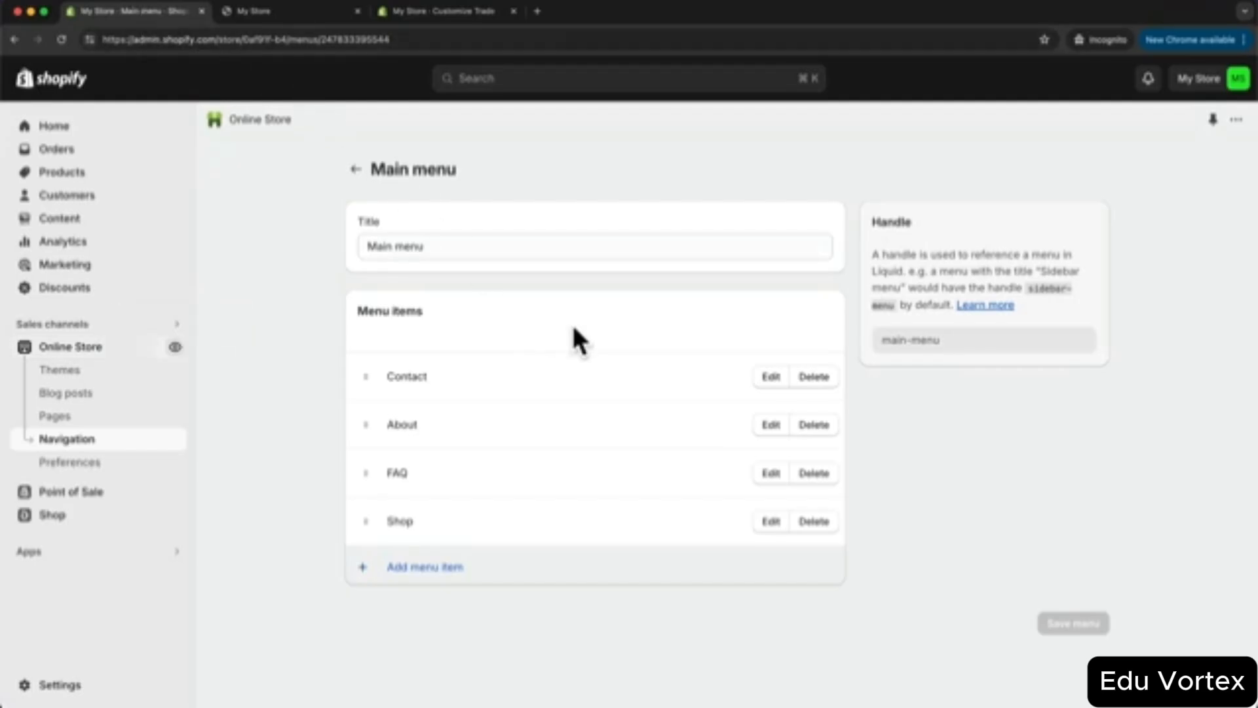
pyautogui.click(420, 567)
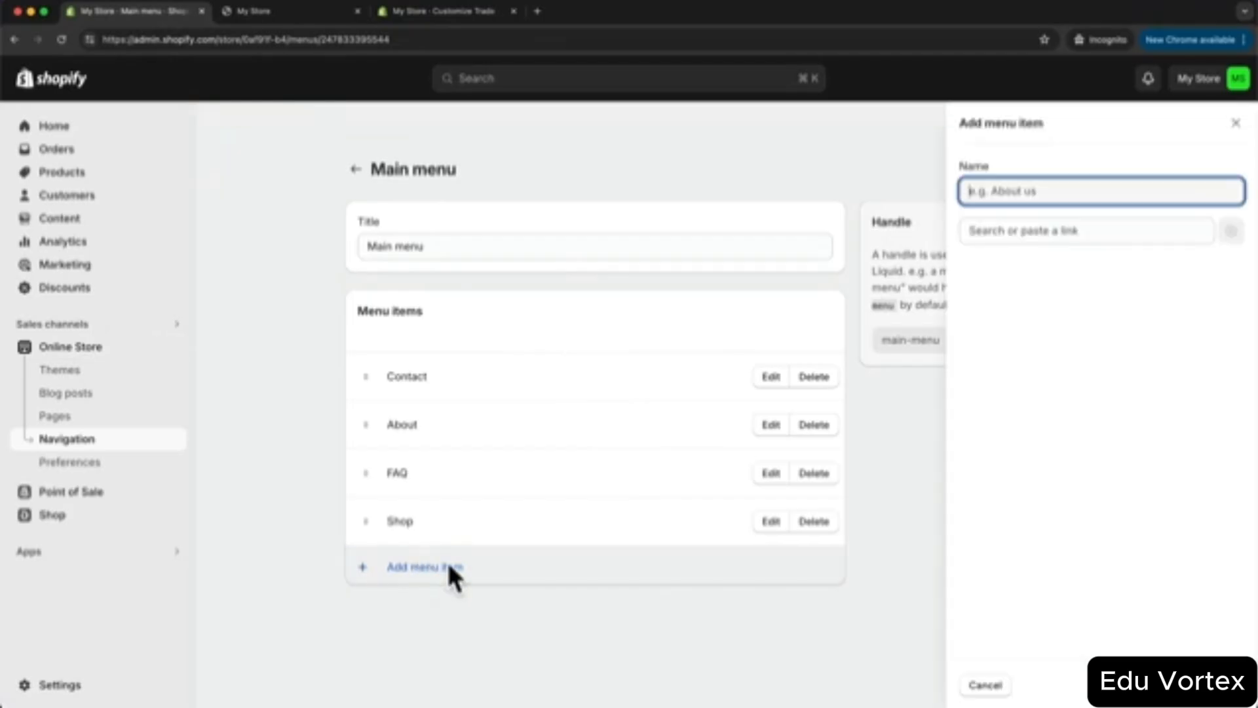
pyautogui.click(1041, 231)
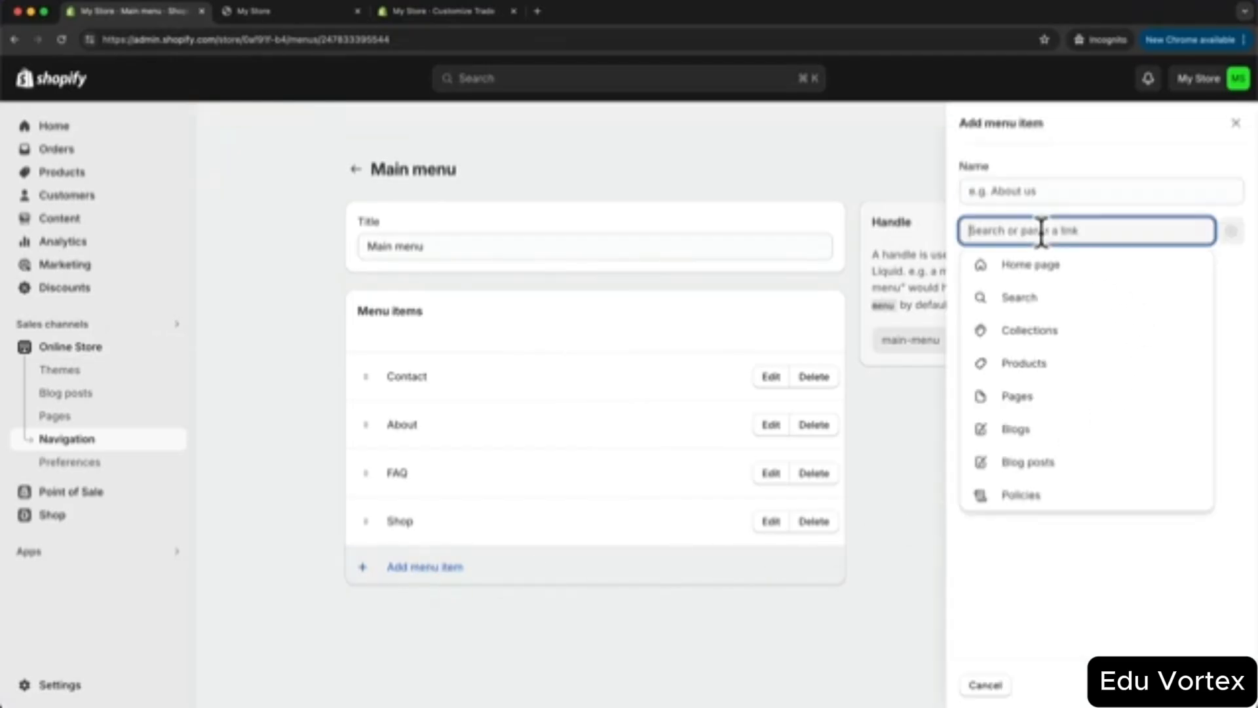
pyautogui.click(1034, 336)
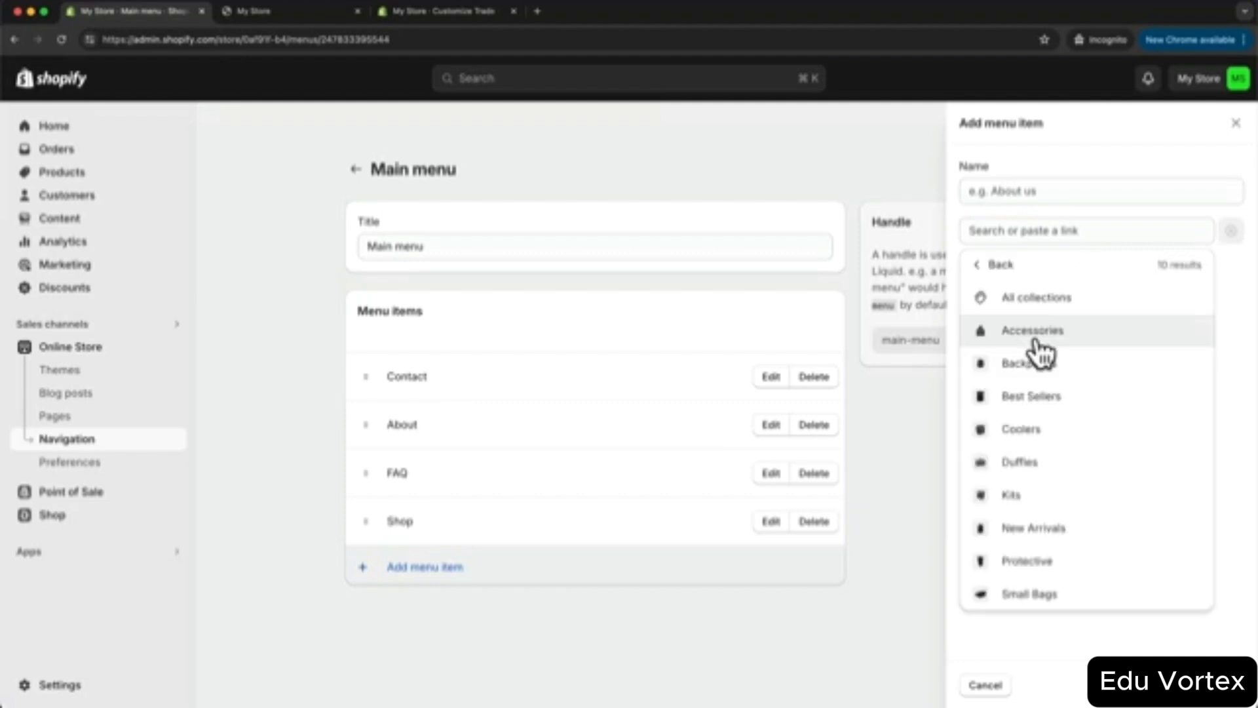
pyautogui.click(1063, 367)
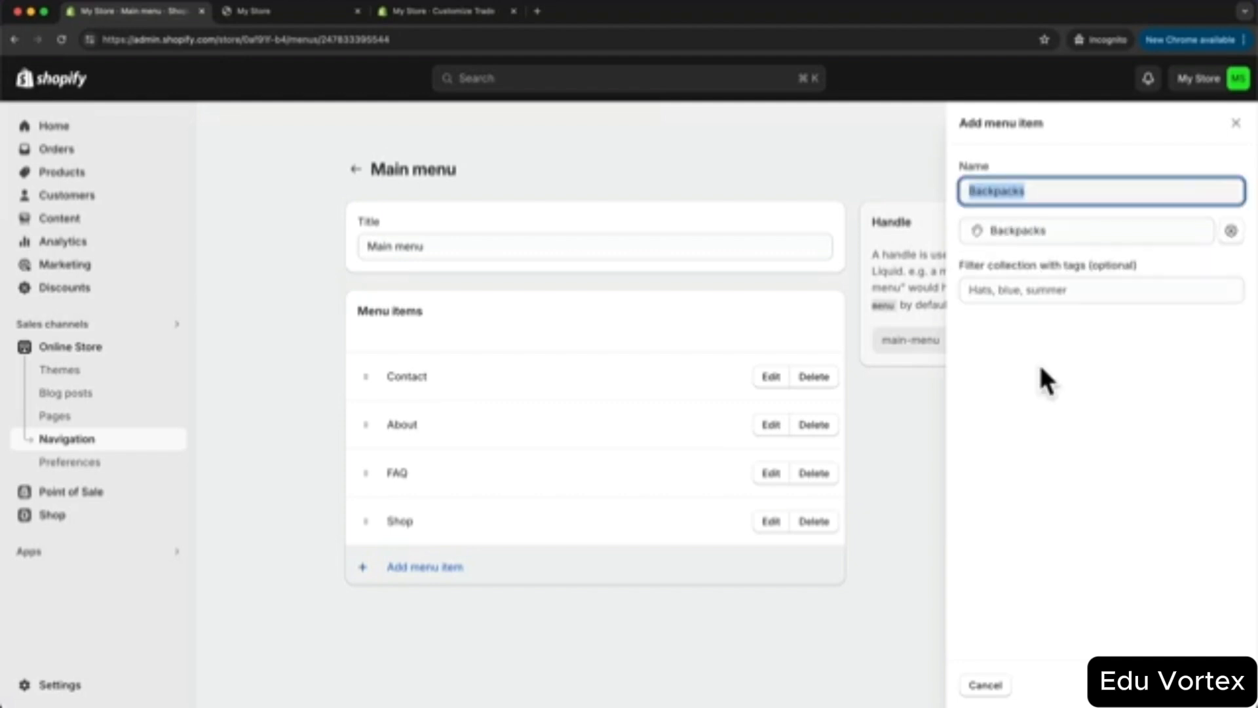
pyautogui.click(1227, 685)
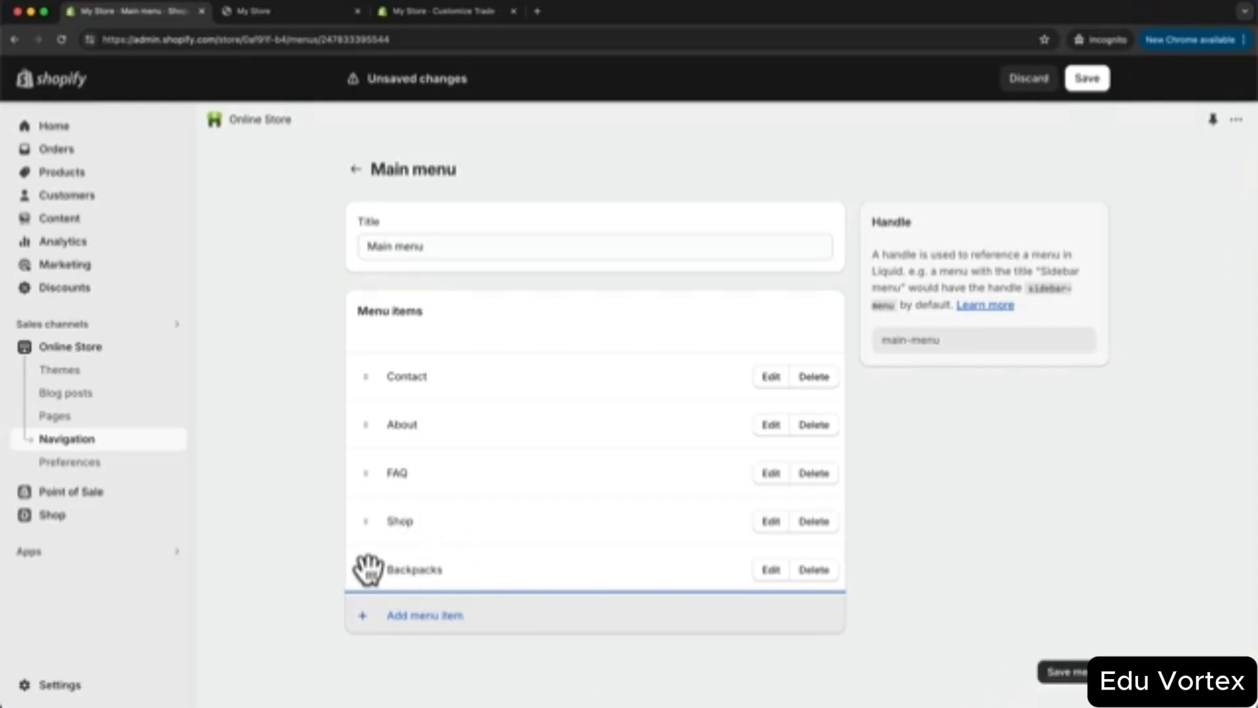
pyautogui.moveTo(368, 568); pyautogui.dragTo(406, 558)
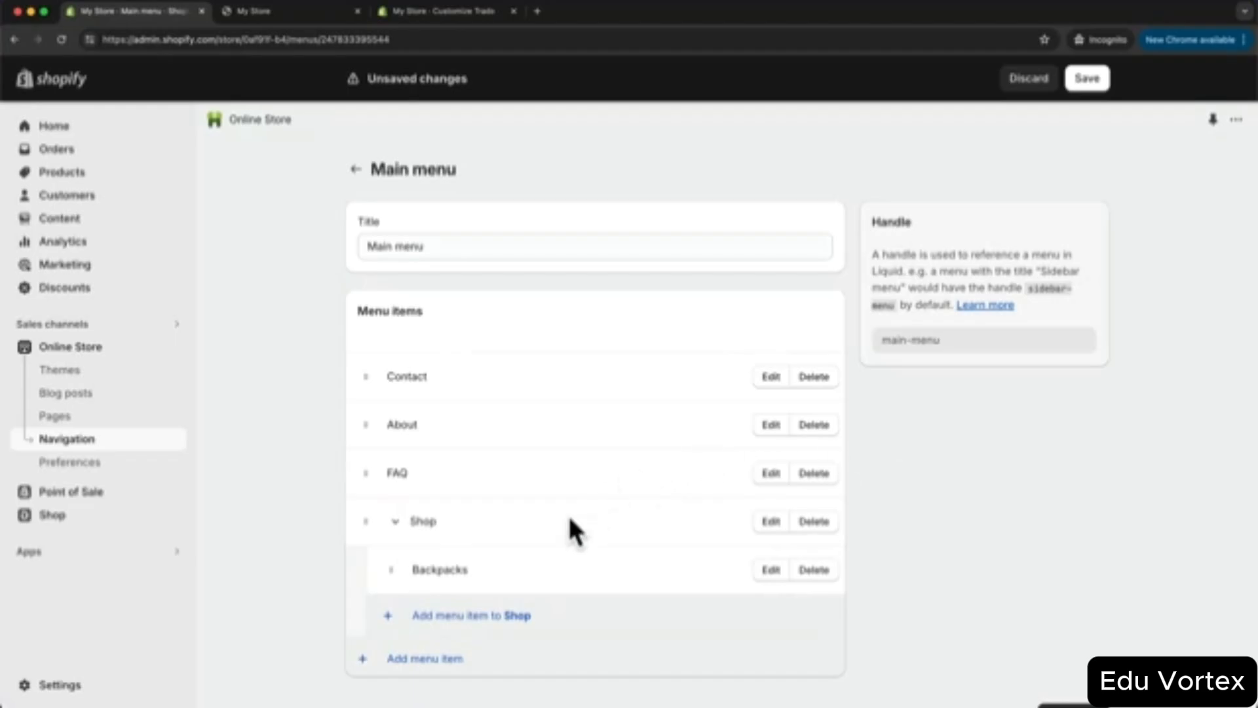
# - Add the Accessories collection under Shop and save the main menu
pyautogui.scroll(-1, 520, 533)
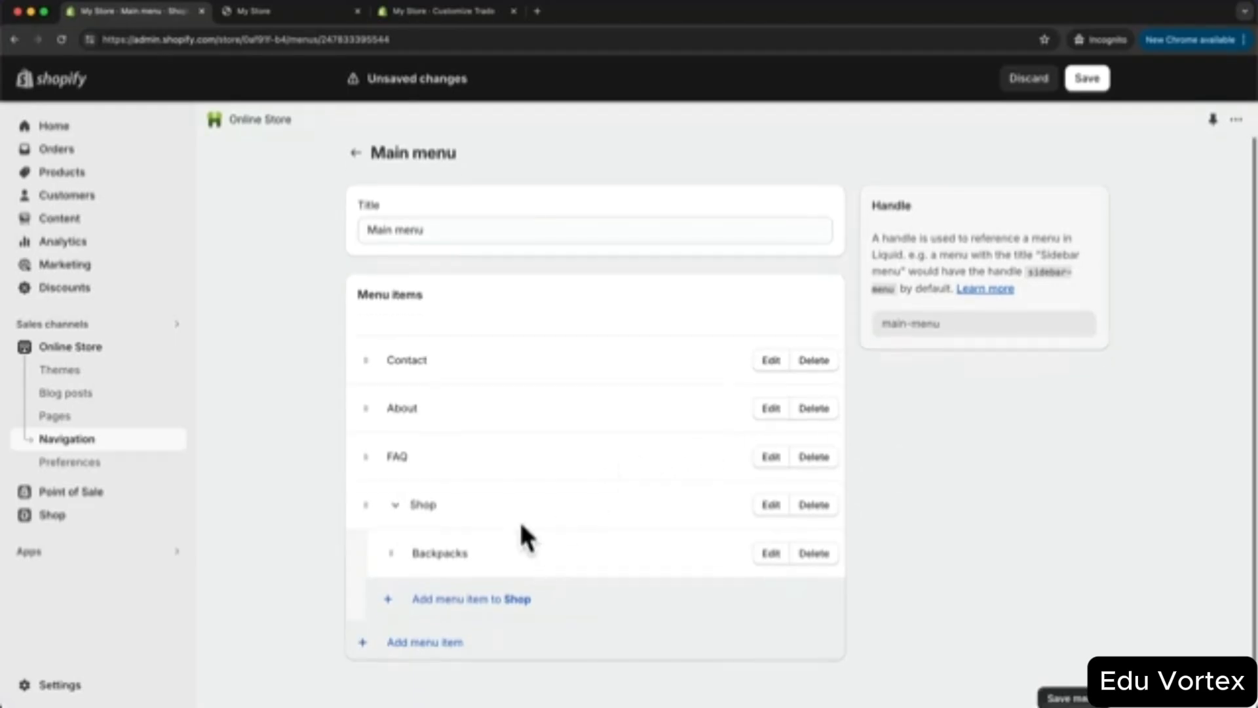
pyautogui.click(471, 586)
pyautogui.click(1059, 231)
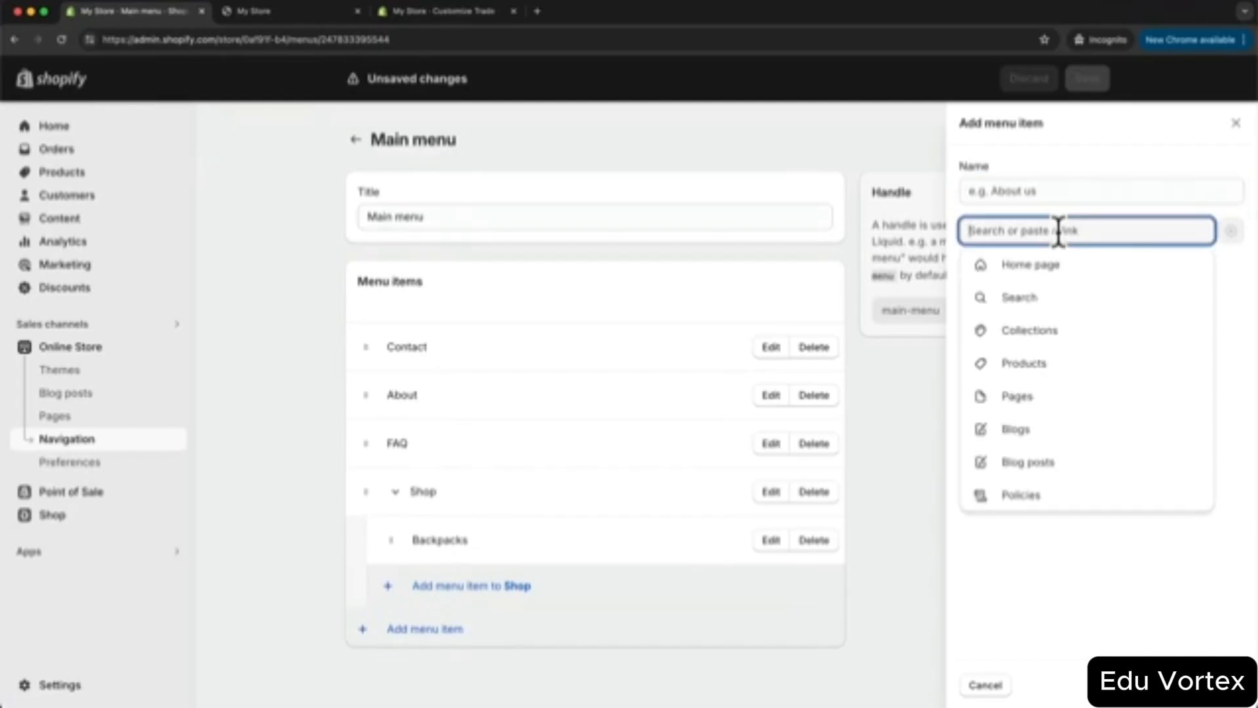
pyautogui.click(1114, 330)
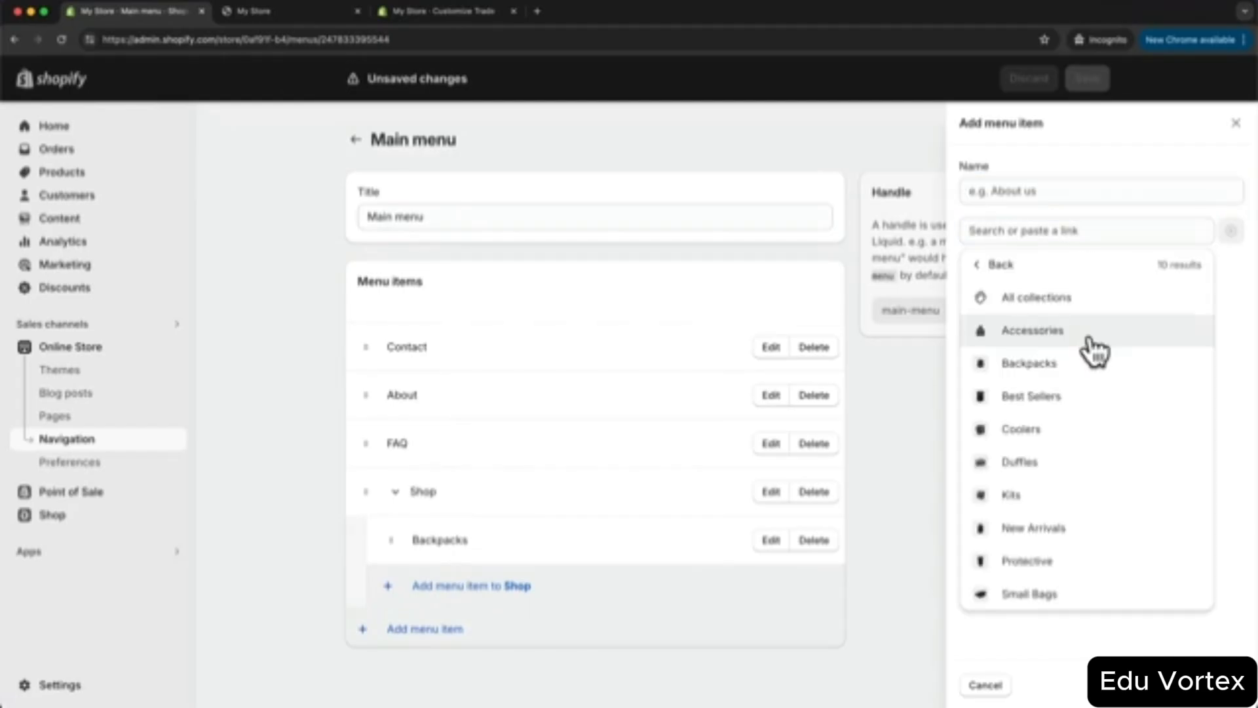
pyautogui.click(1052, 332)
pyautogui.click(1220, 685)
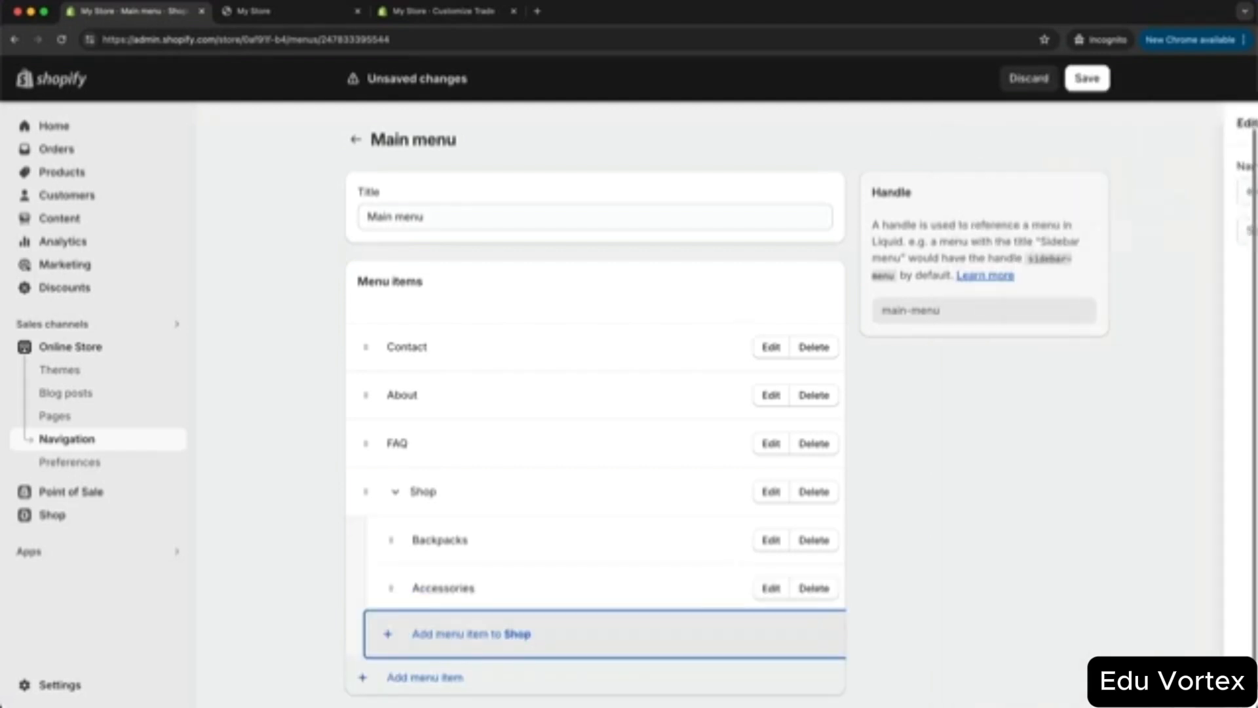
pyautogui.click(430, 633)
pyautogui.click(1054, 230)
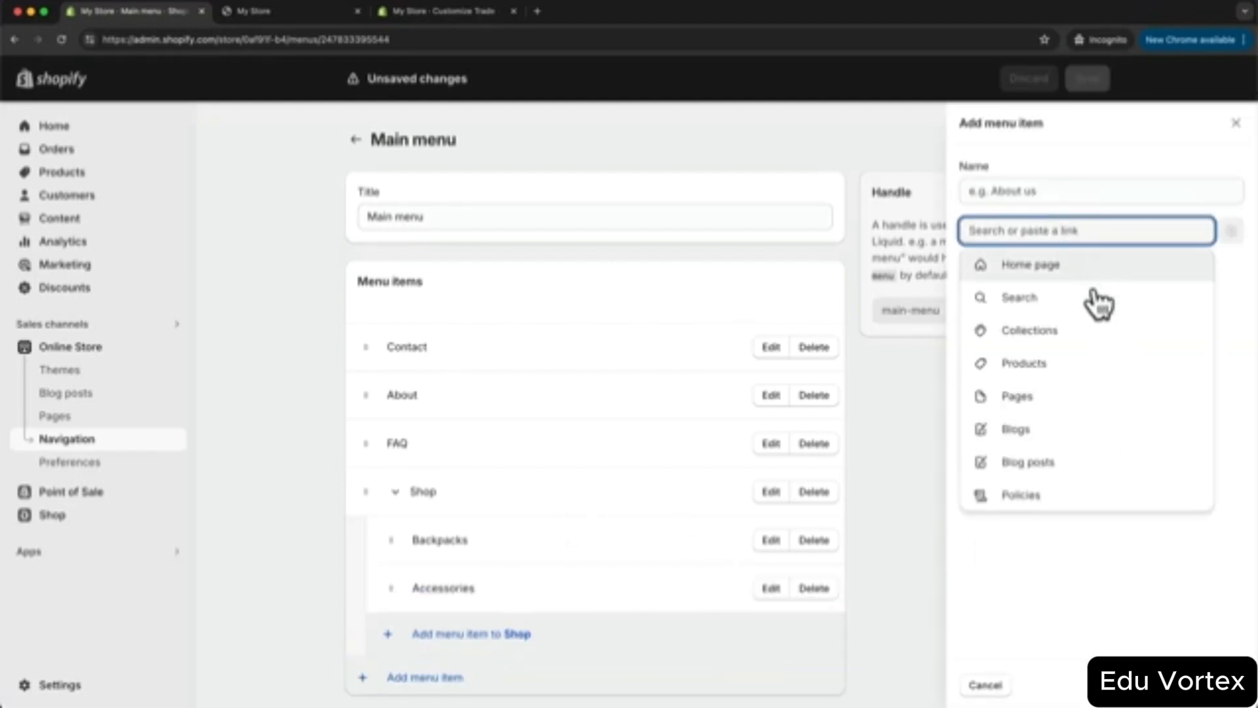
pyautogui.click(1067, 328)
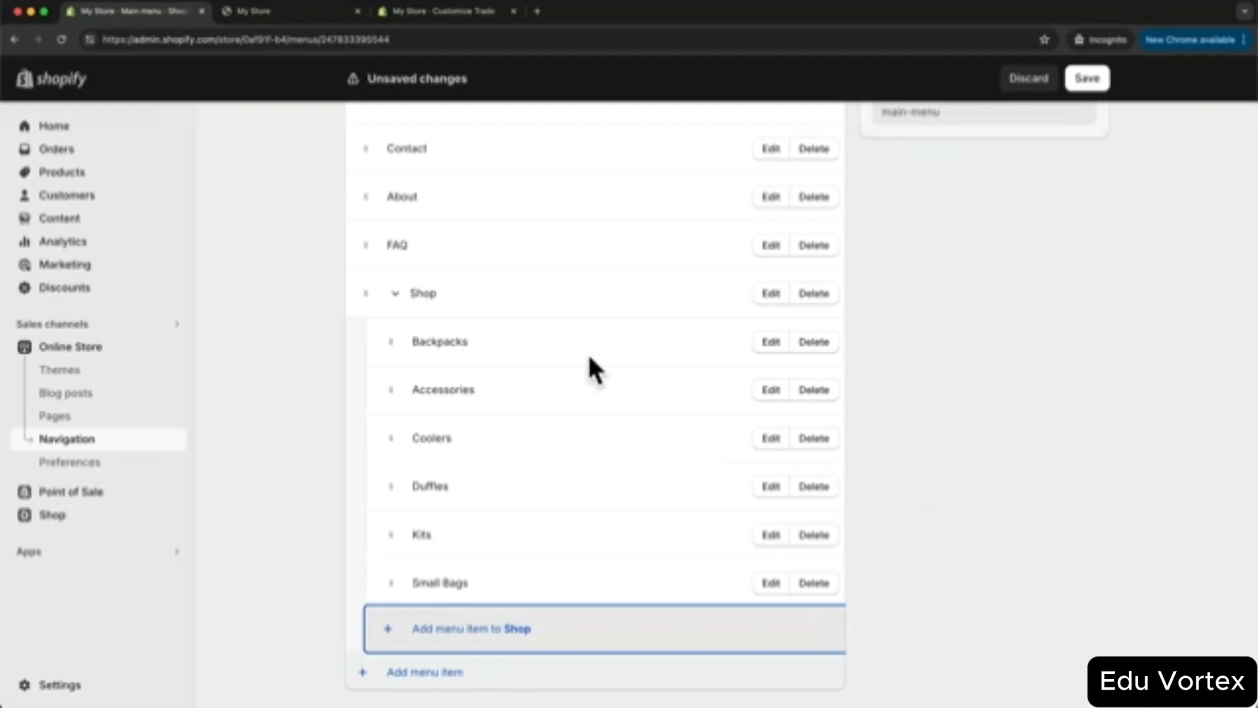
pyautogui.scroll(-1, 918, 454)
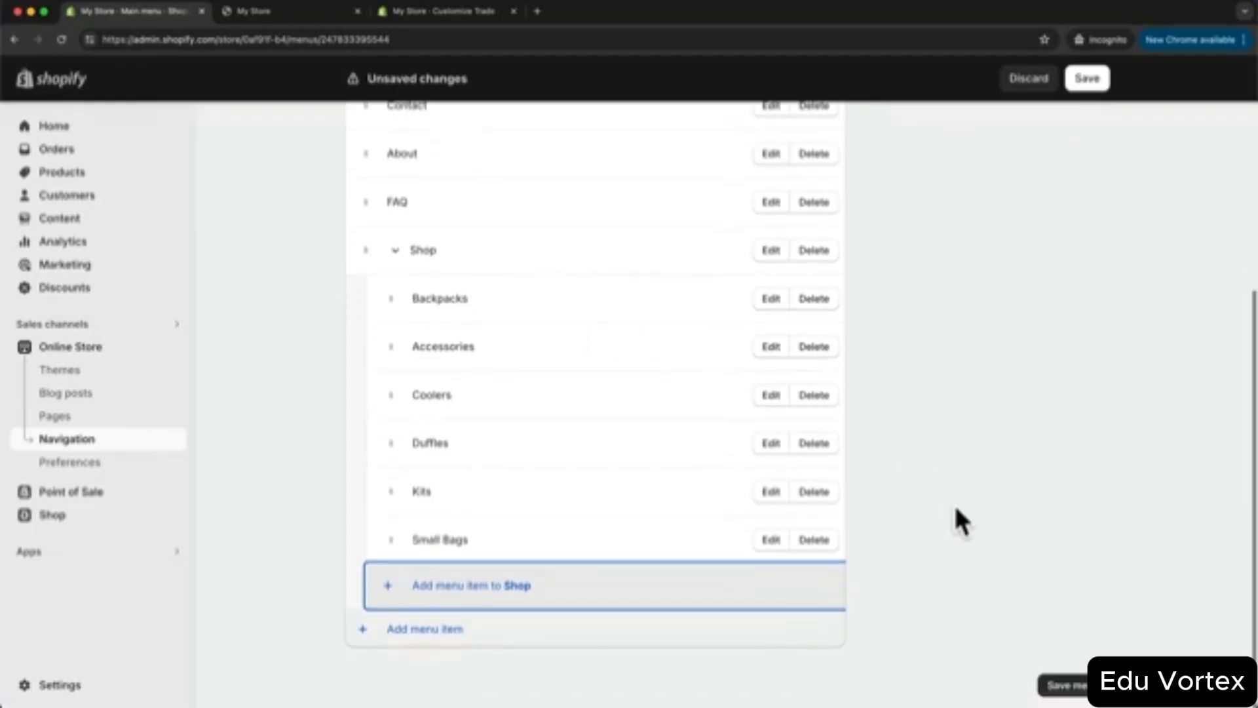
pyautogui.click(1072, 689)
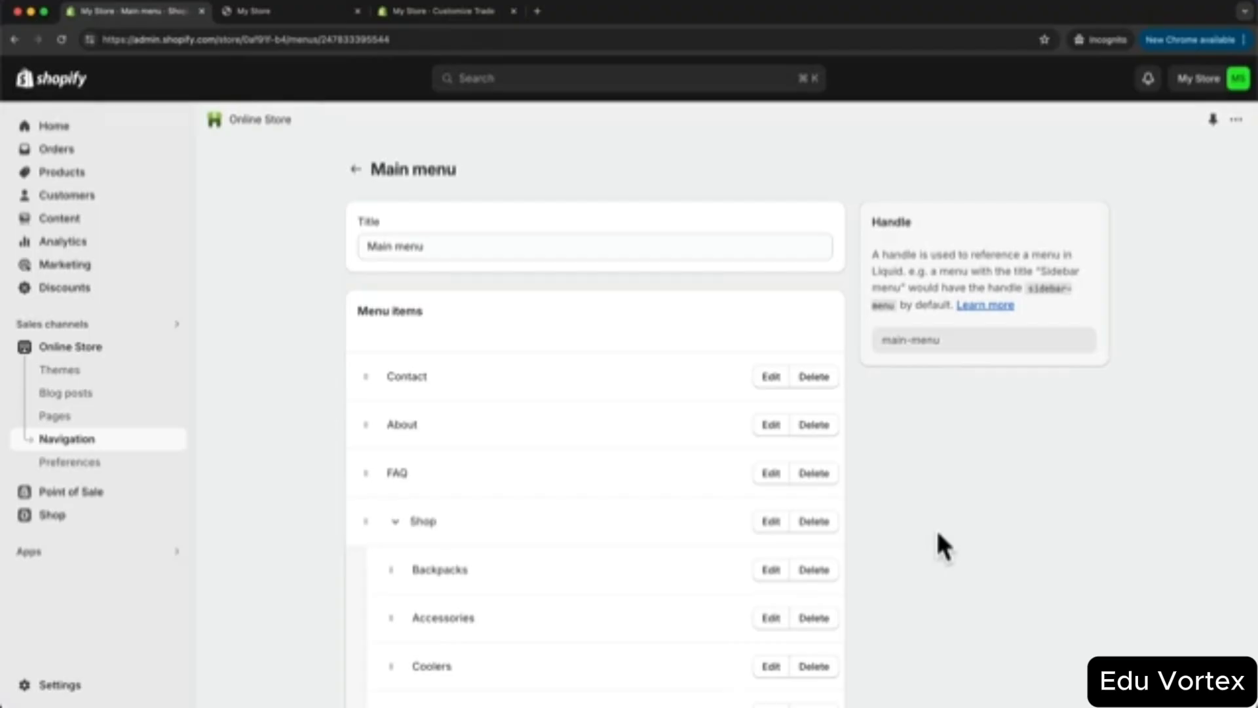
pyautogui.click(175, 347)
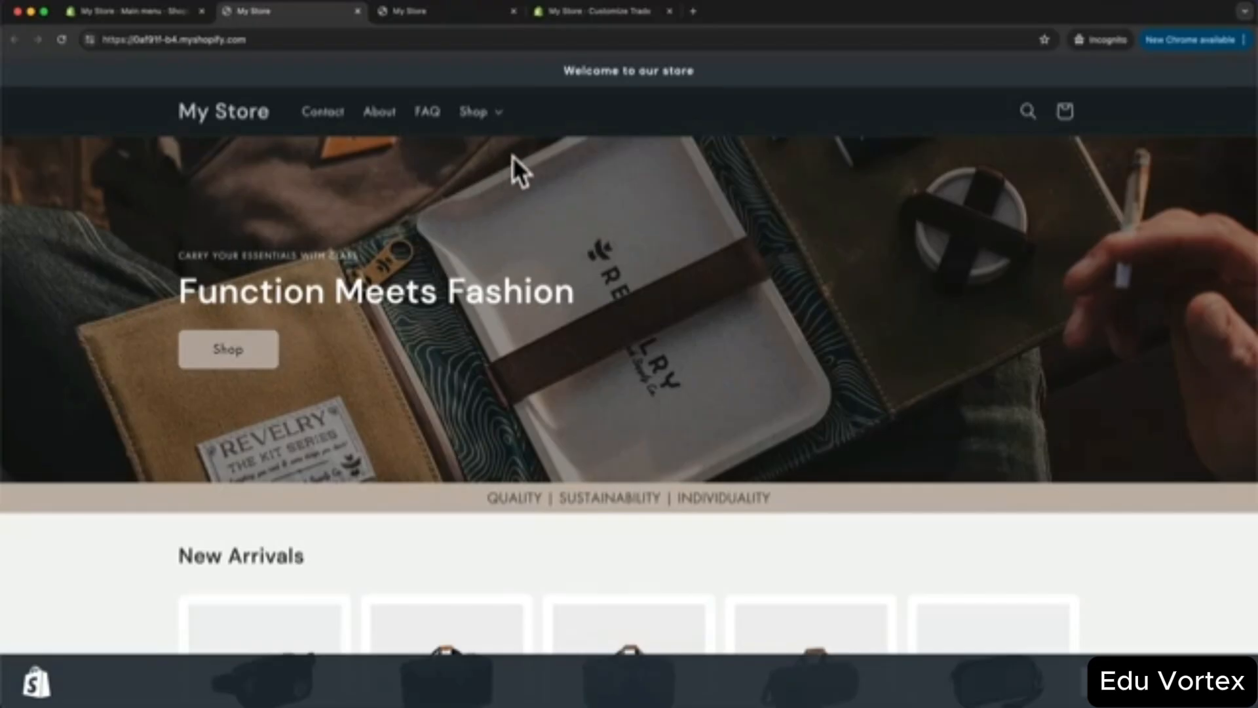
pyautogui.click(497, 119)
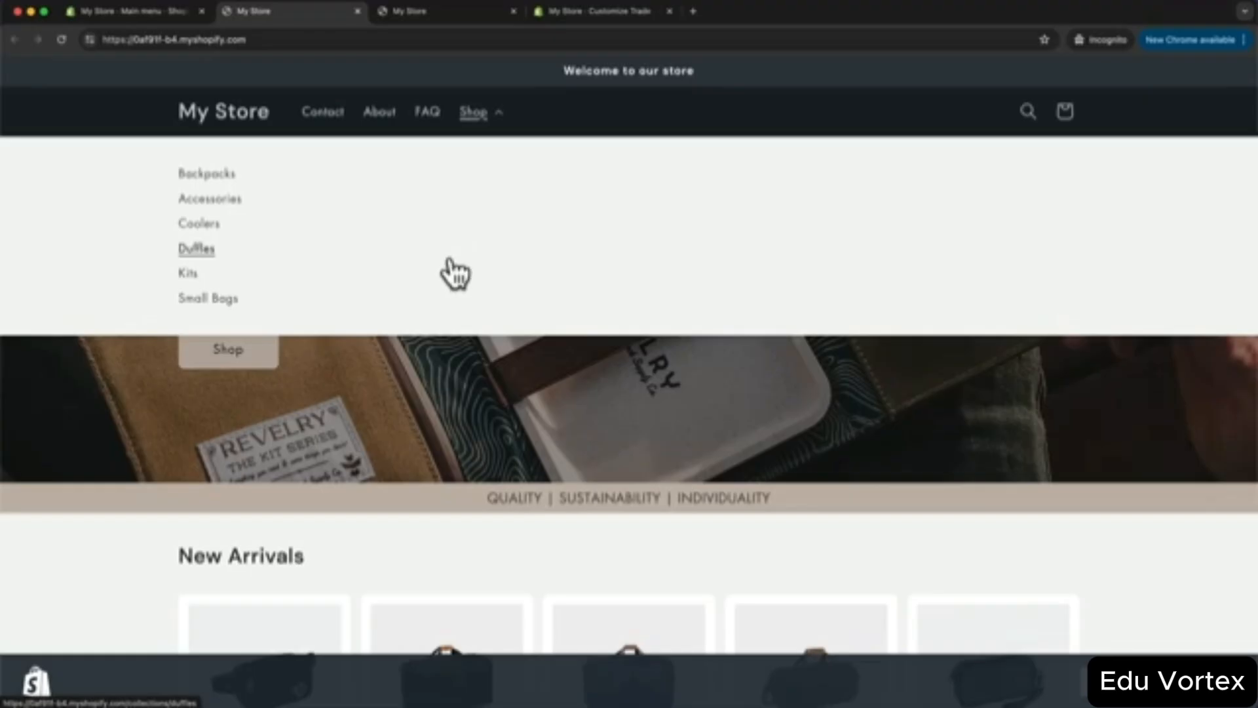
# - Add a 'Categories' menu item linking to All collections
pyautogui.click(175, 14)
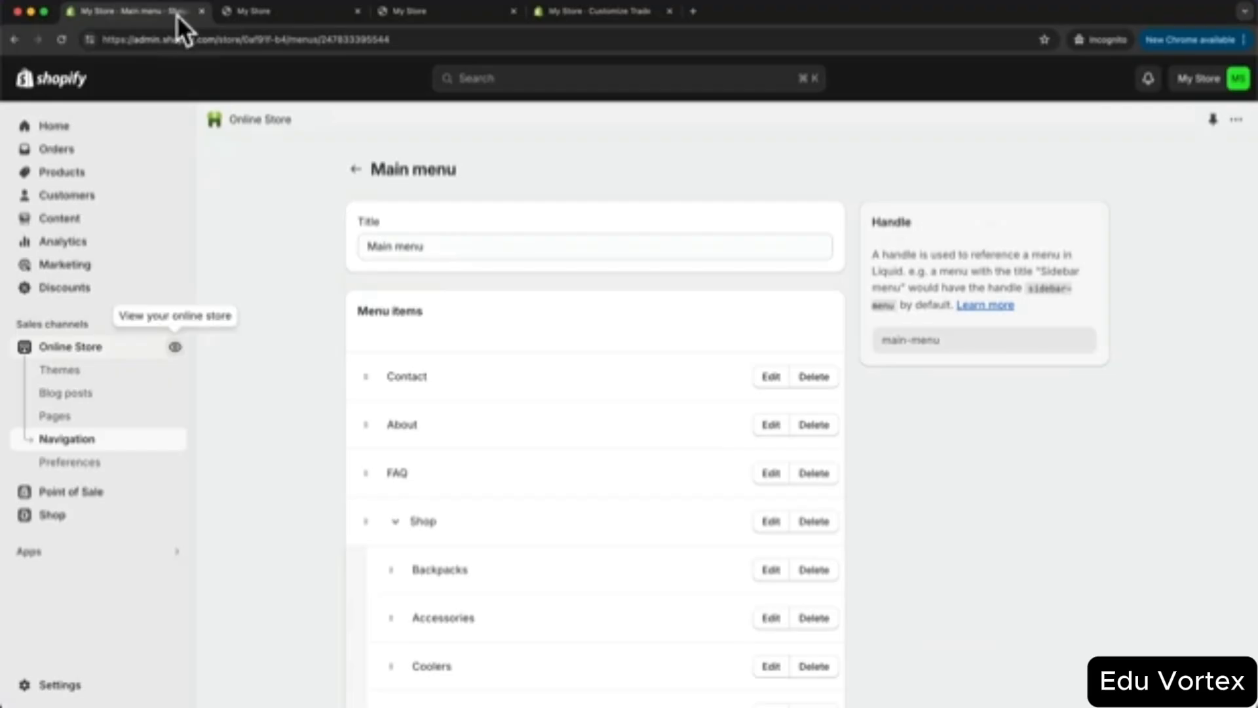
pyautogui.scroll(-5, 645, 453)
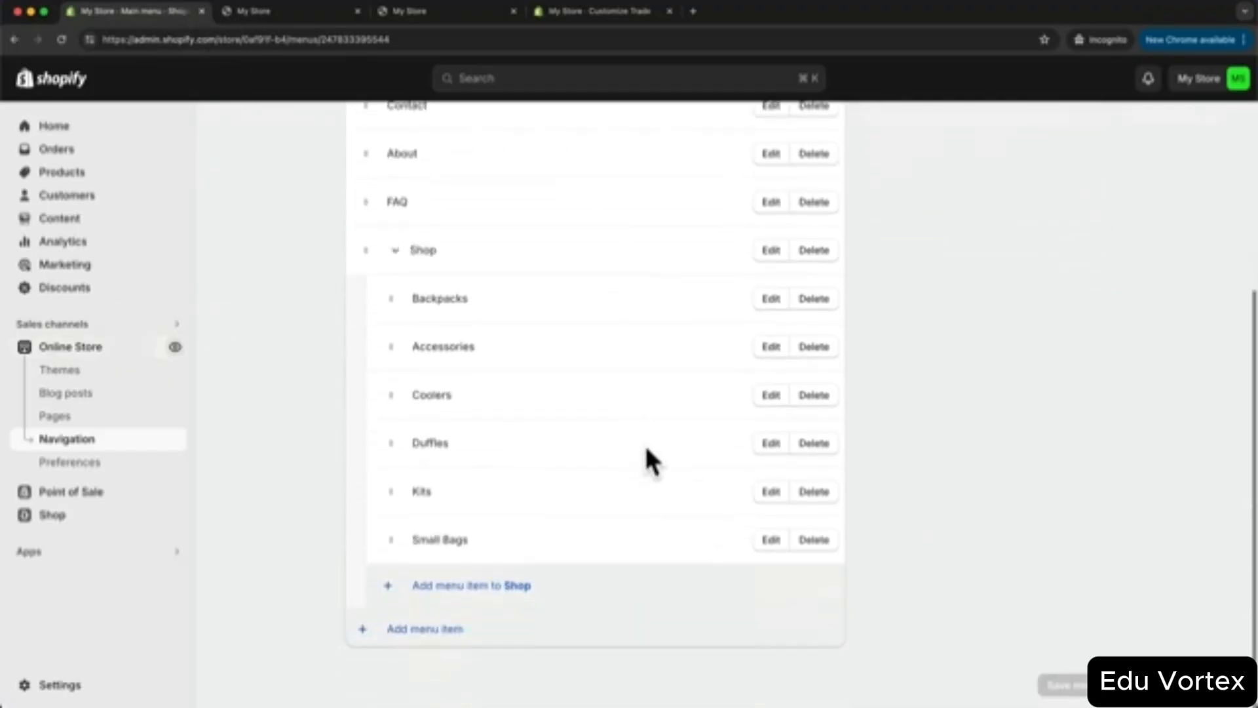
pyautogui.click(401, 631)
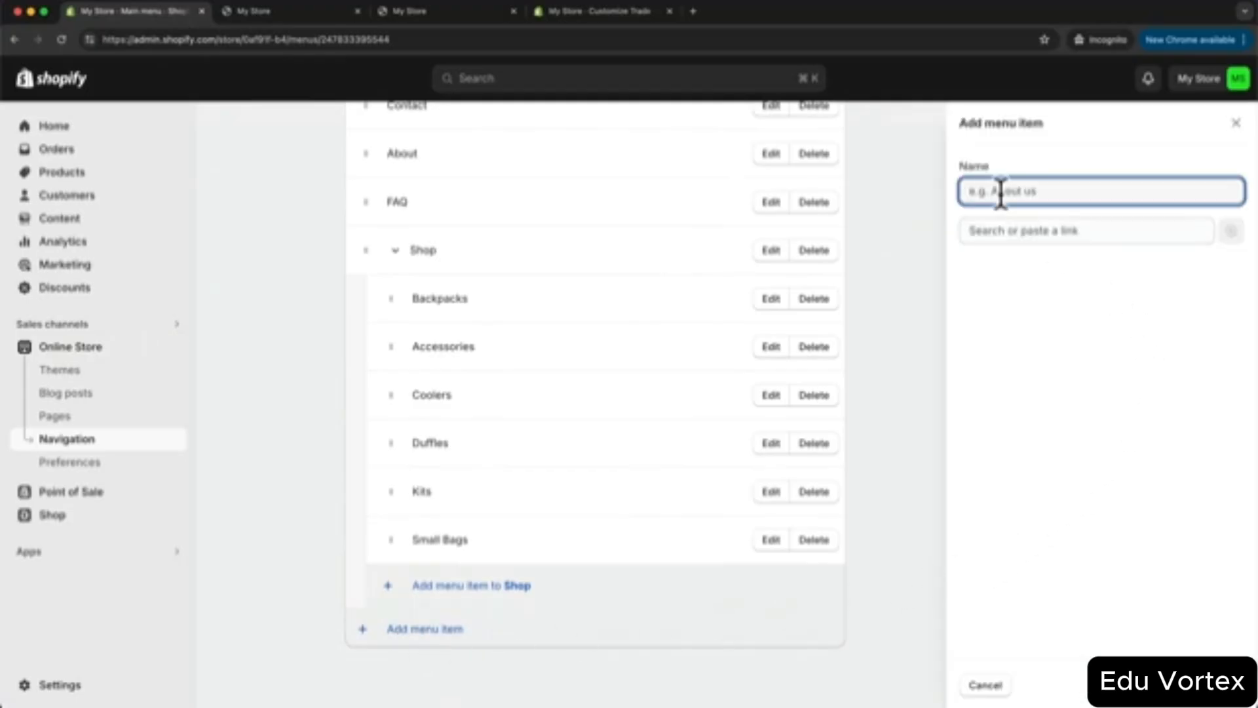
pyautogui.write('Col')
pyautogui.click(1228, 686)
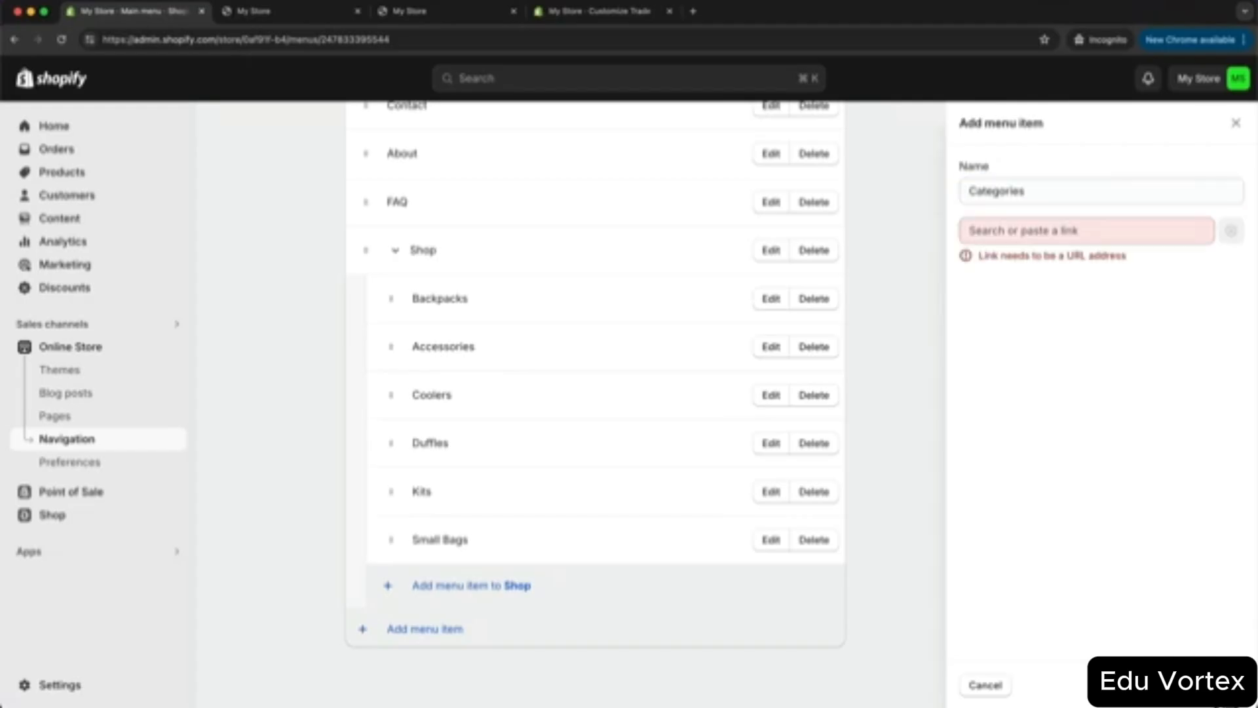
pyautogui.click(1014, 229)
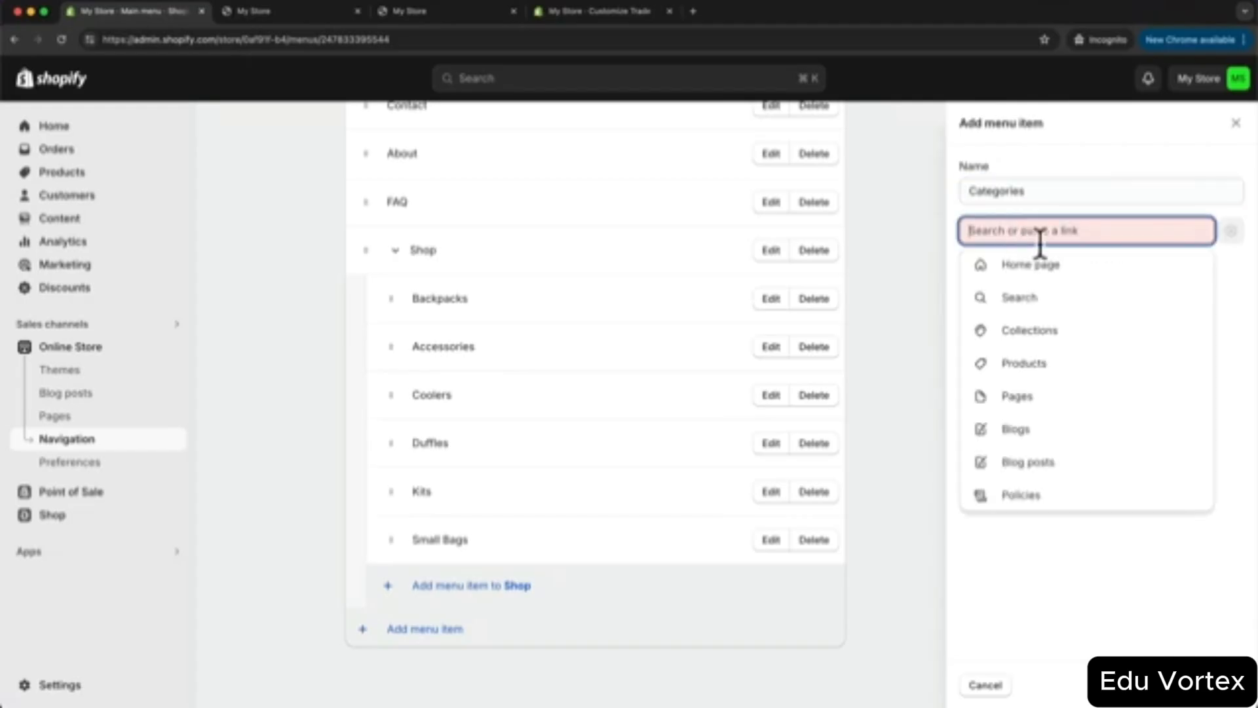
pyautogui.click(1049, 331)
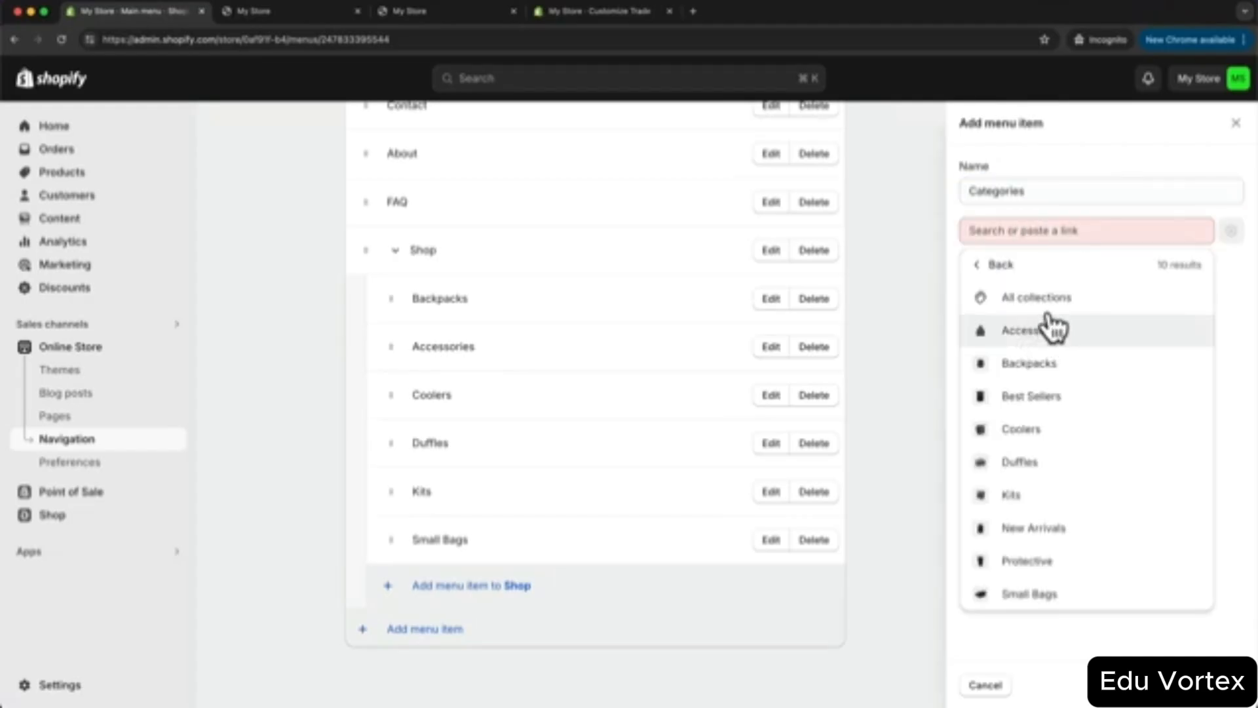
pyautogui.click(1044, 298)
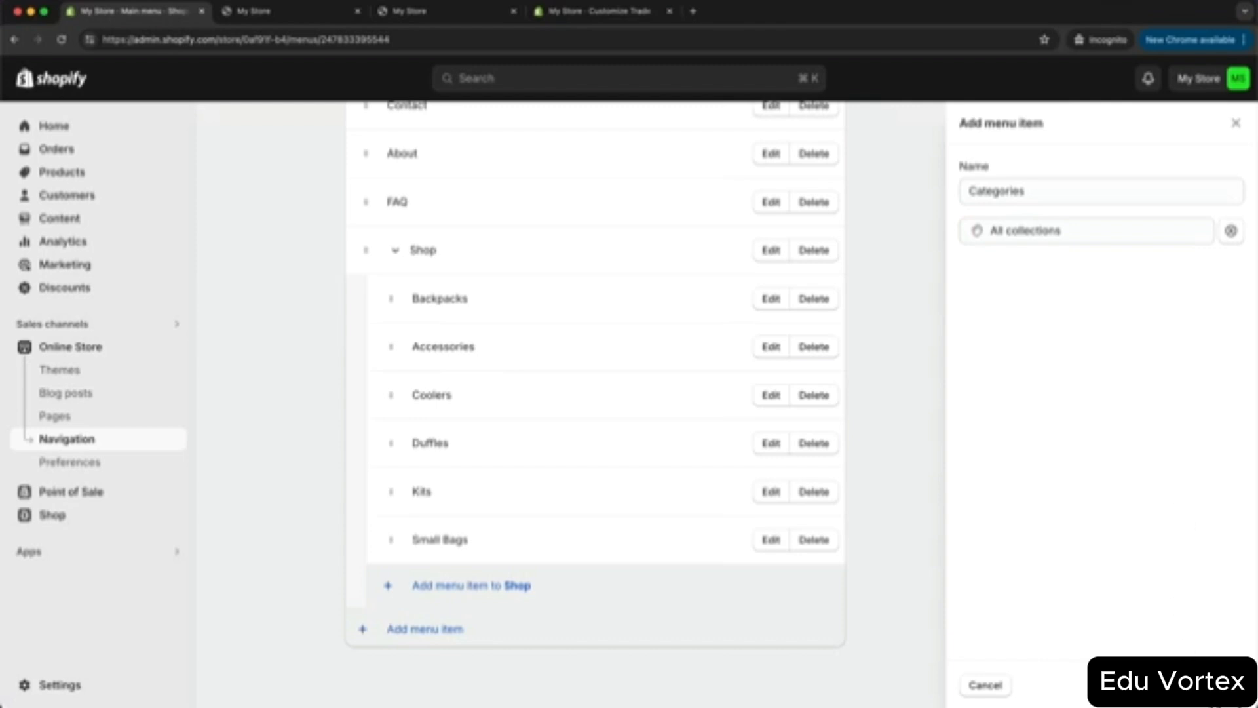
pyautogui.click(1228, 686)
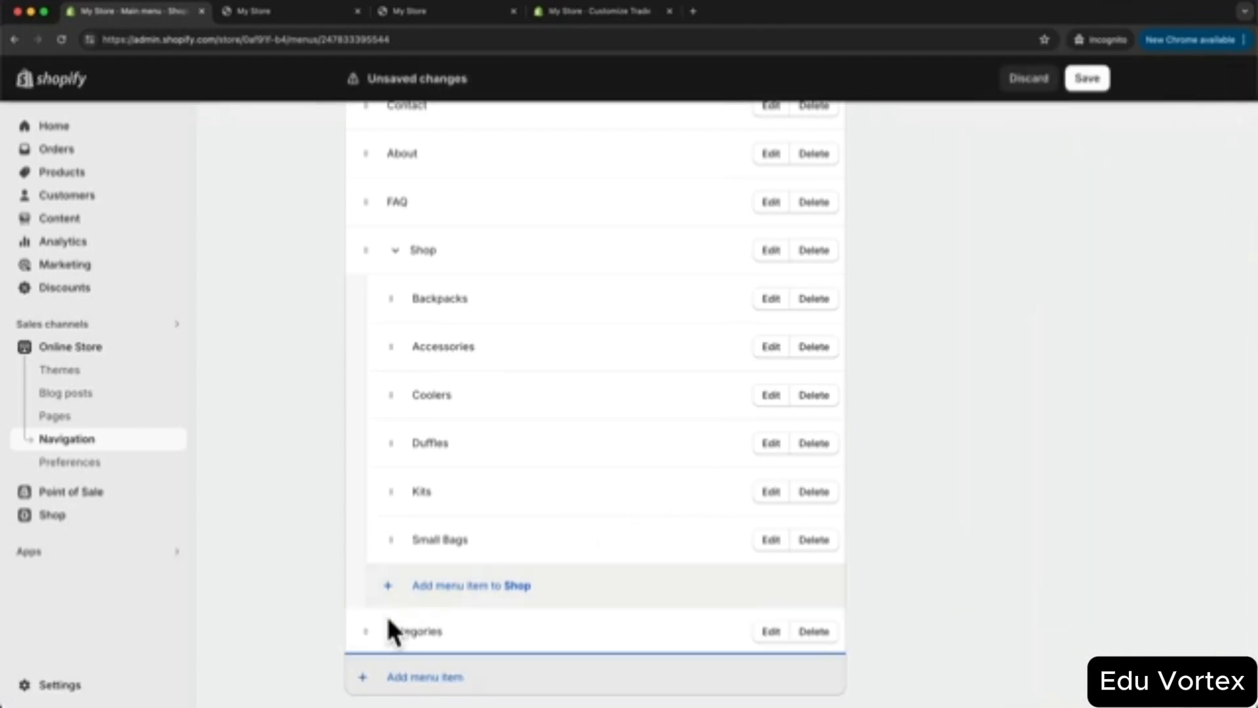
# - Move Categories under Shop, nest Backpacks, Accessories, Coolers, Duffles, Kits and Small Bags inside it, and save
pyautogui.moveTo(362, 631); pyautogui.dragTo(433, 296)
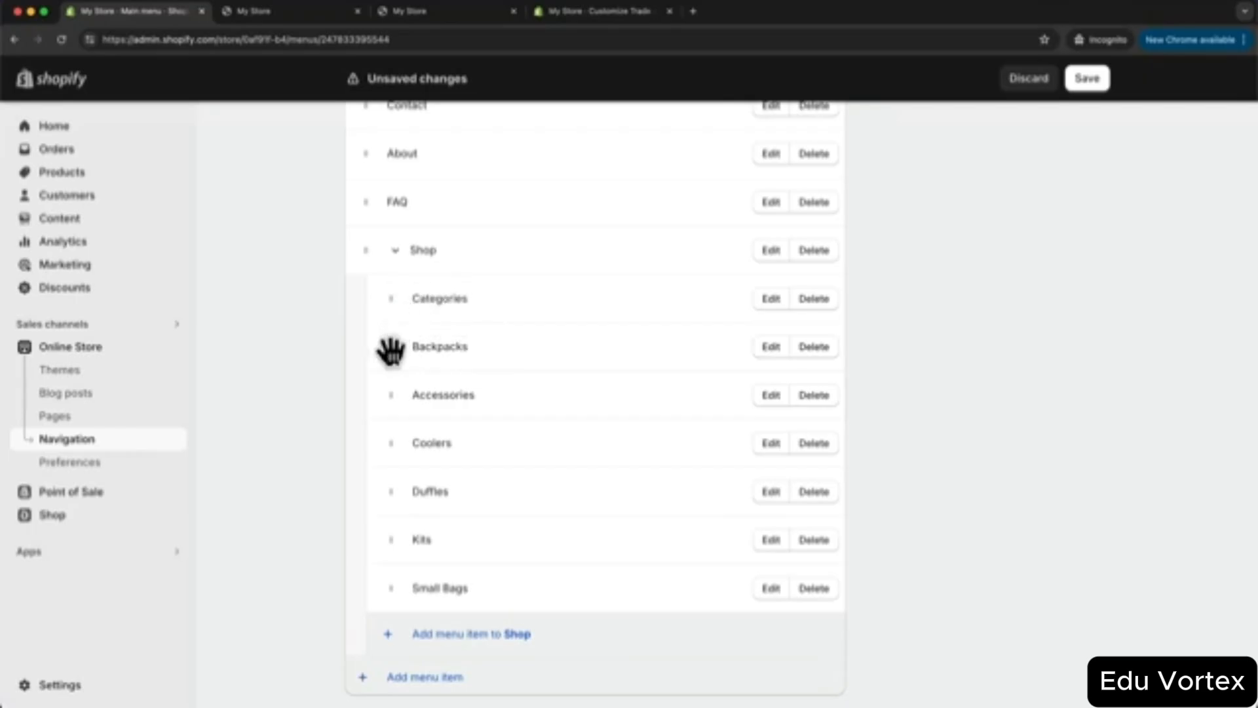
pyautogui.moveTo(391, 346); pyautogui.dragTo(436, 346)
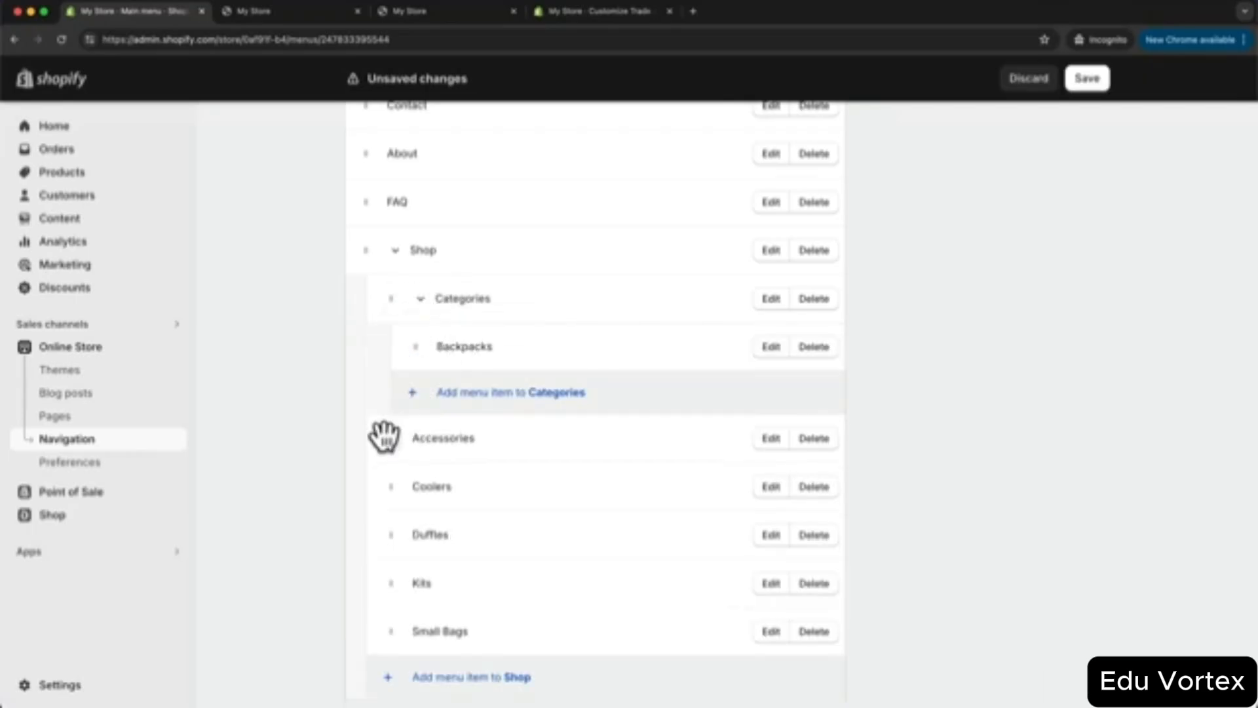
pyautogui.moveTo(391, 437)
pyautogui.mouseDown()
pyautogui.moveTo(421, 401)
pyautogui.moveTo(405, 439)
pyautogui.mouseUp()
pyautogui.moveTo(392, 486); pyautogui.dragTo(418, 443)
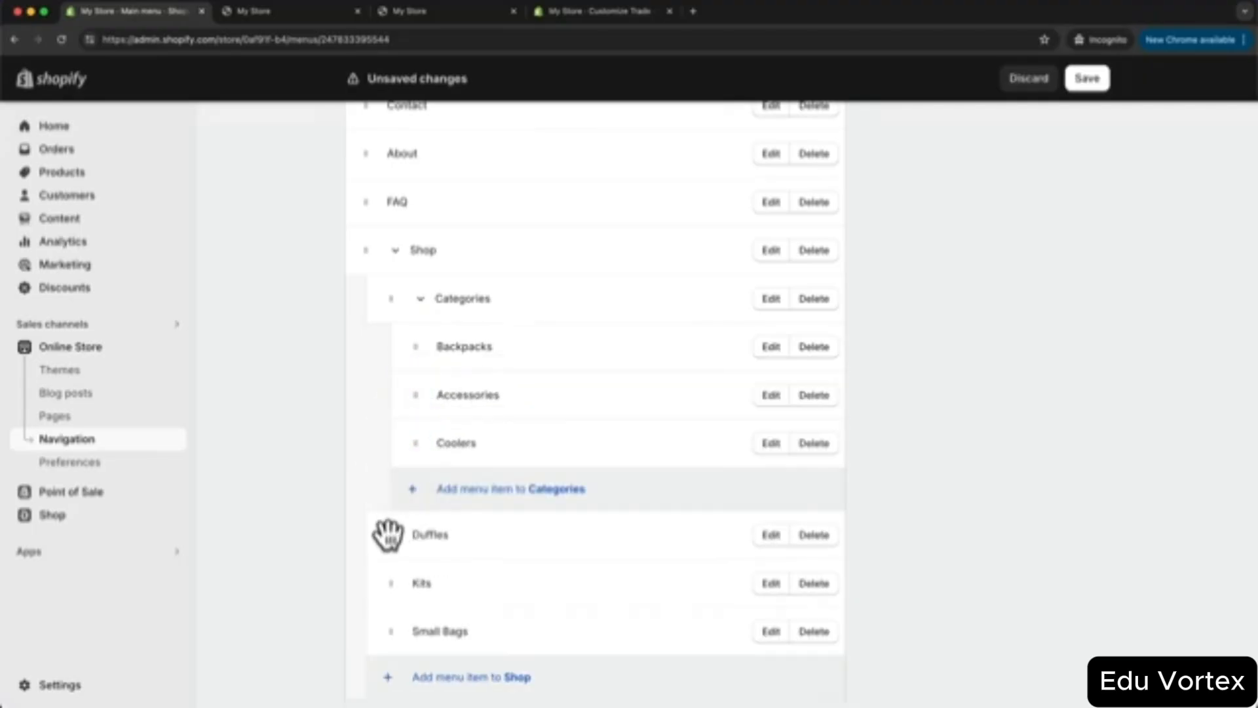
pyautogui.moveTo(390, 534); pyautogui.dragTo(417, 491)
pyautogui.moveTo(393, 578); pyautogui.dragTo(418, 542)
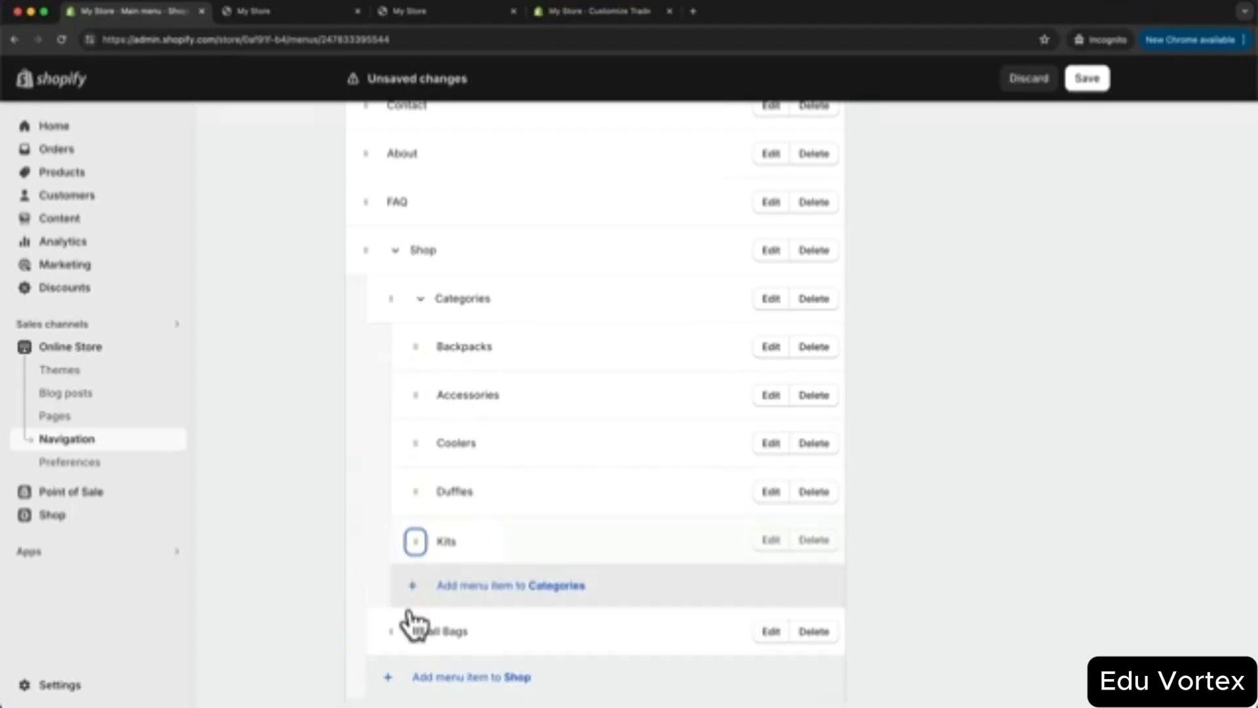
pyautogui.moveTo(390, 623); pyautogui.dragTo(421, 610)
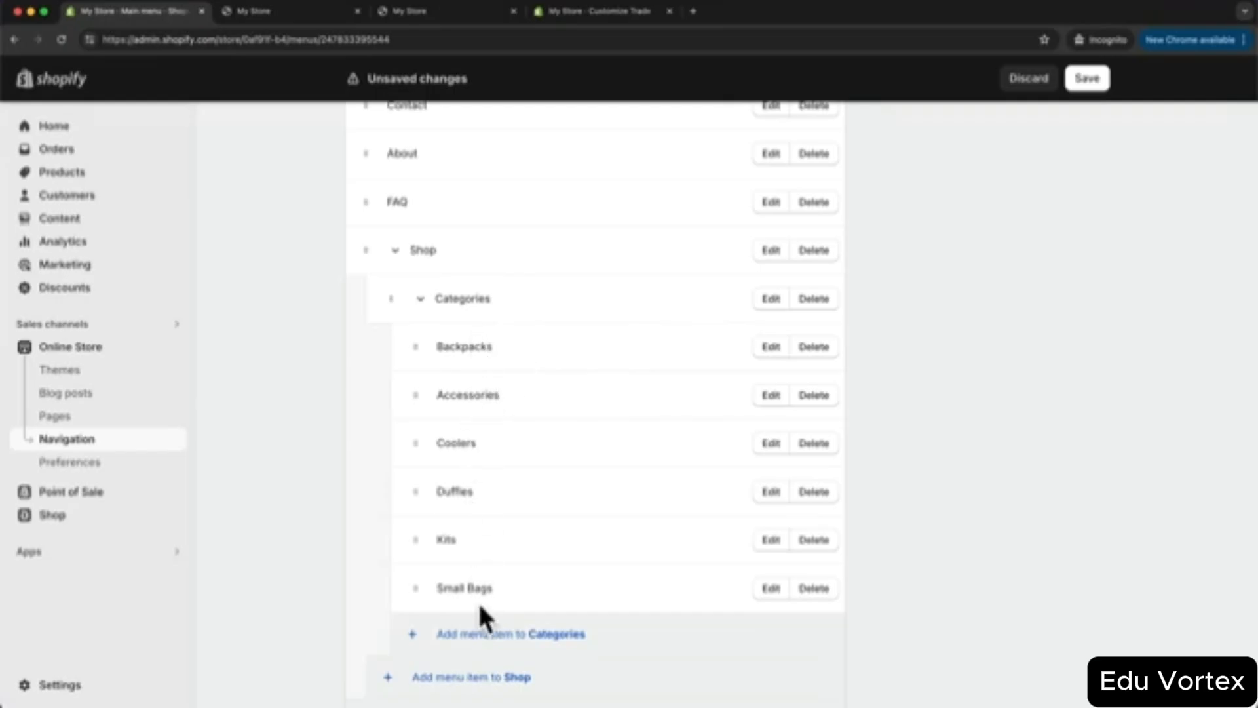
pyautogui.click(1094, 79)
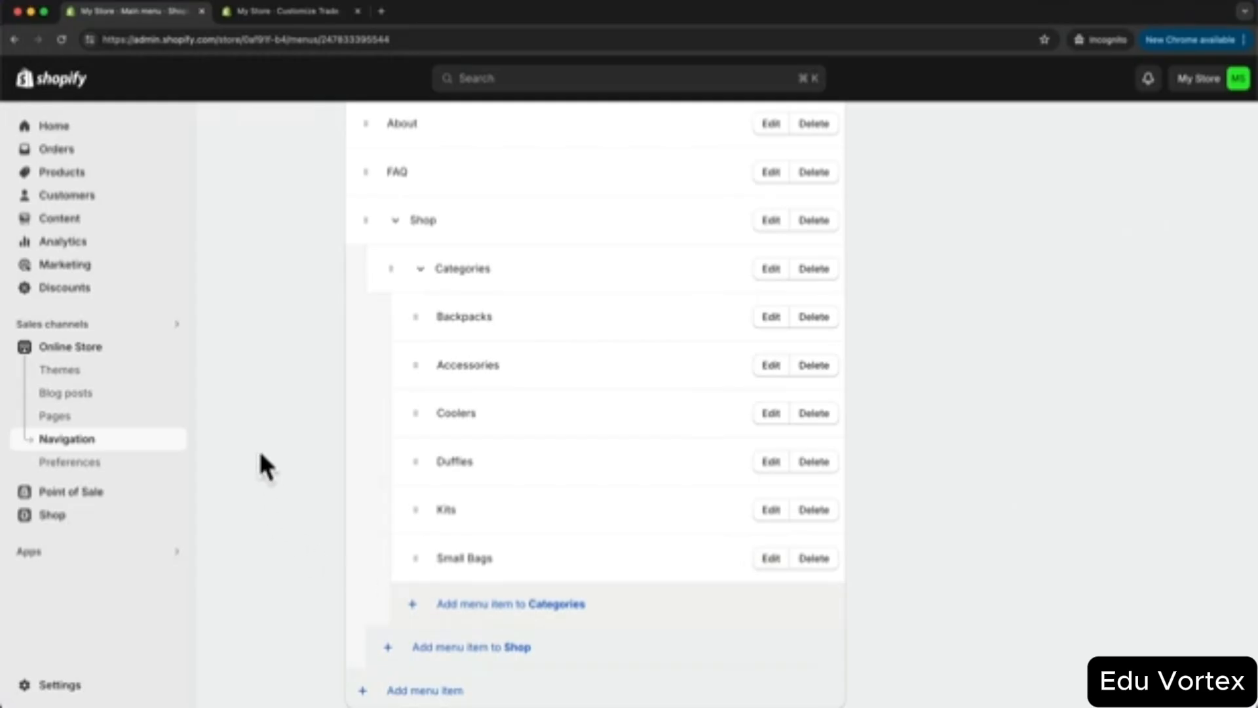
pyautogui.click(172, 349)
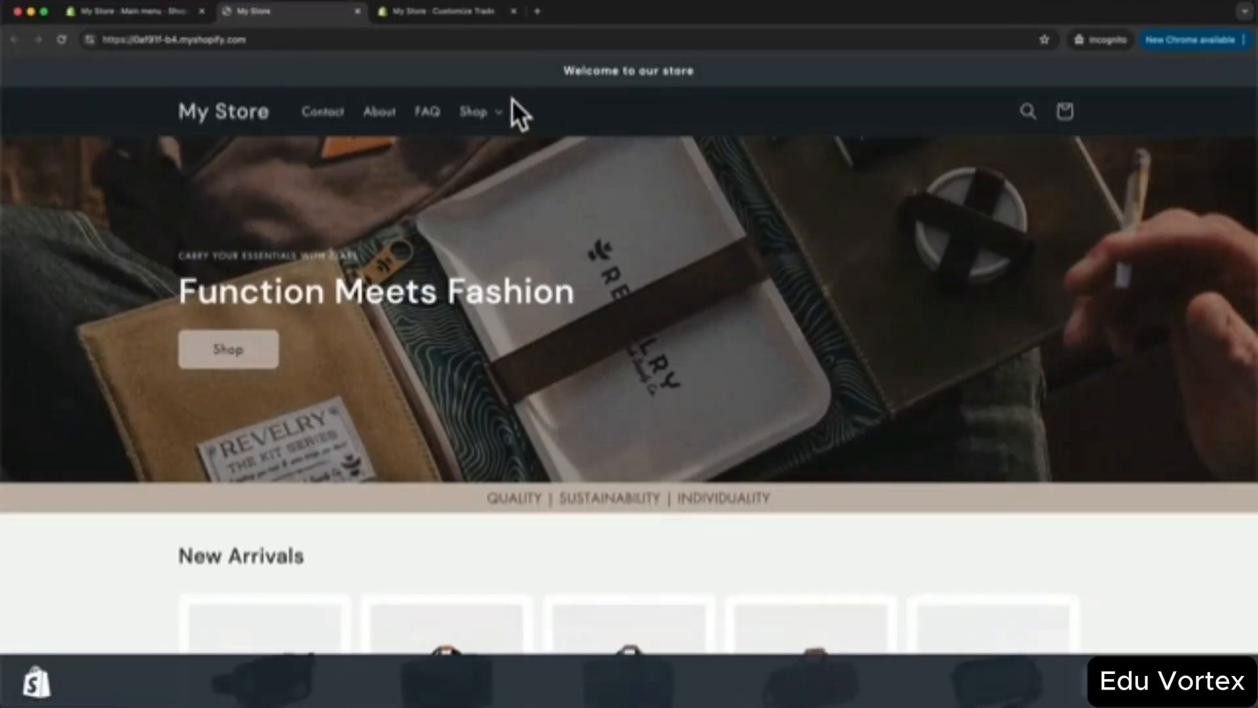
pyautogui.click(498, 115)
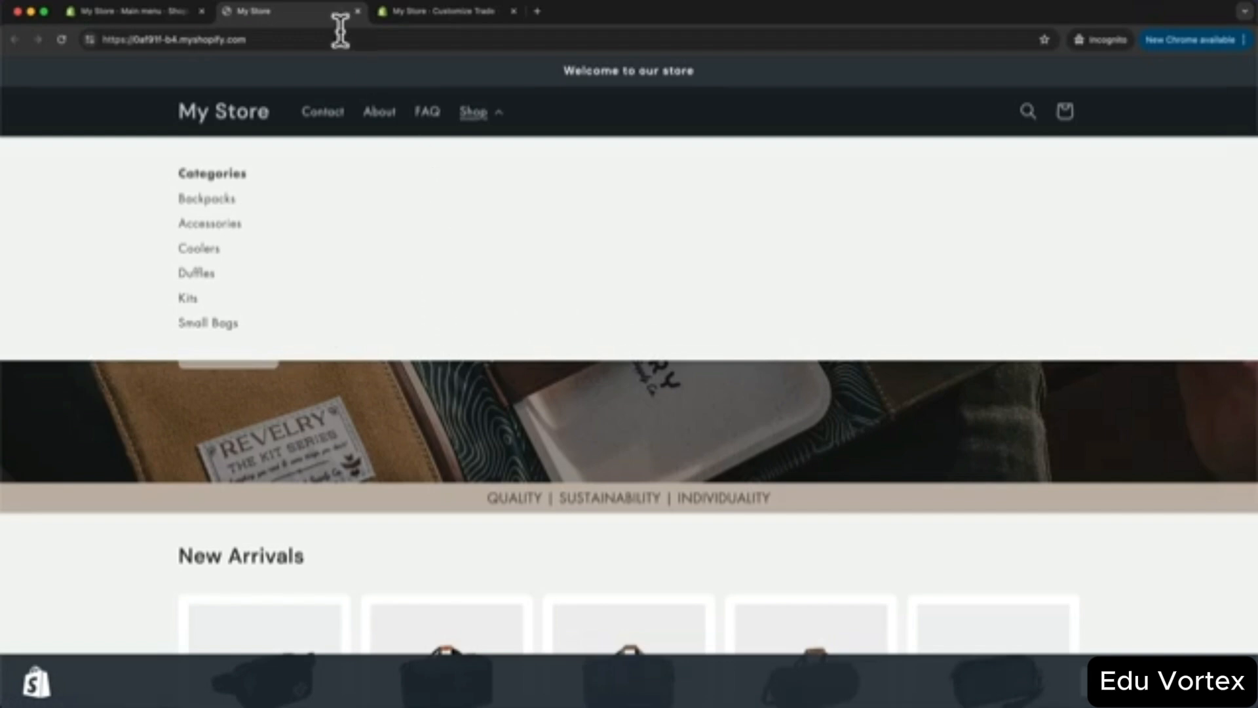
pyautogui.click(184, 13)
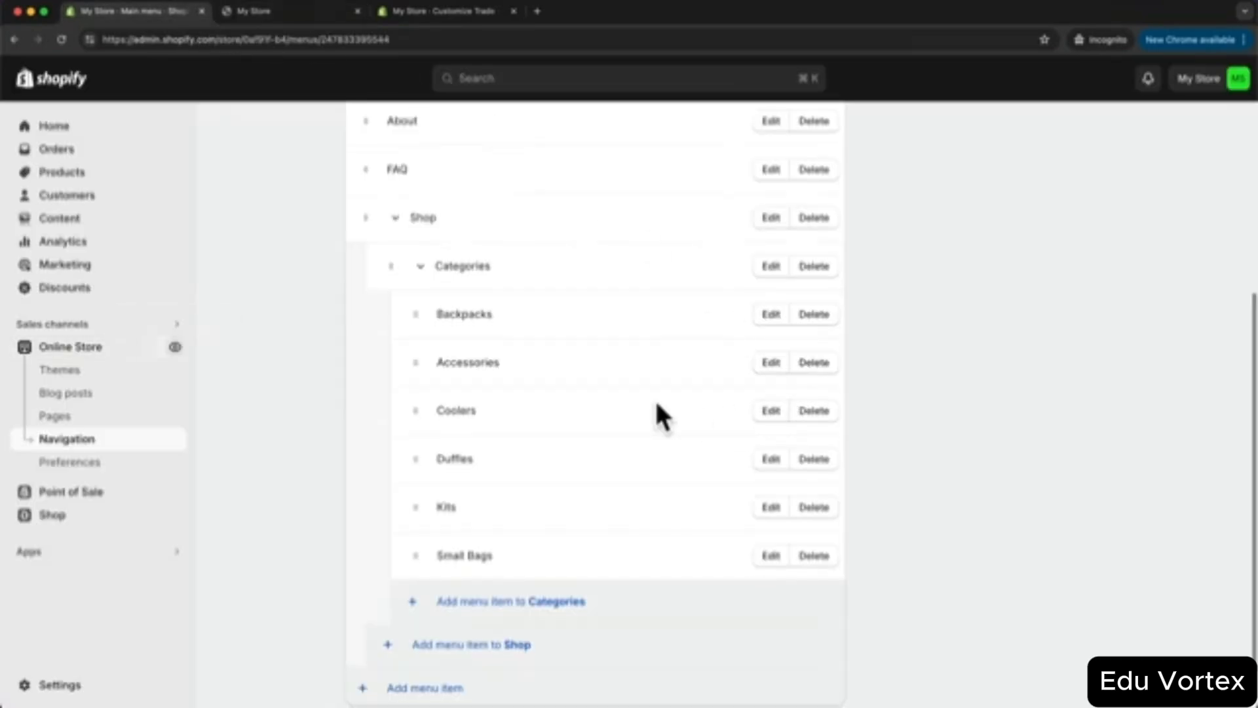
# - Add a 'Discover' item under Shop linking to All collections
pyautogui.scroll(-2, 655, 458)
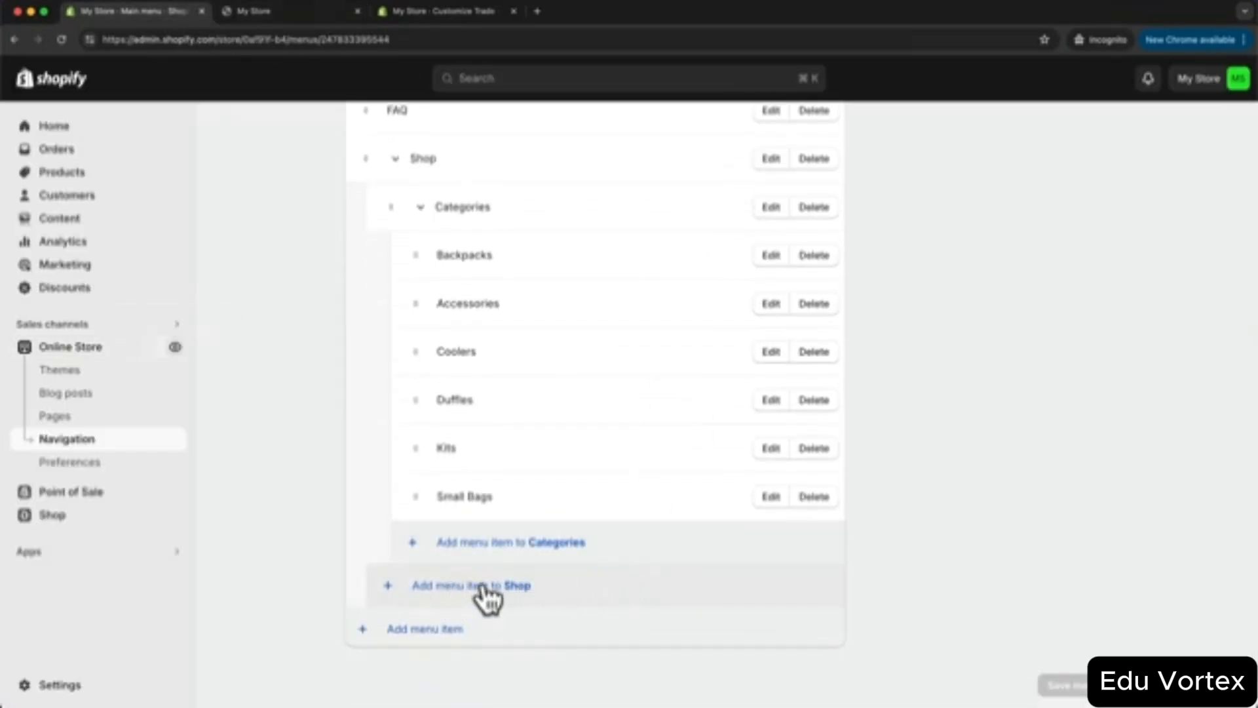
pyautogui.click(428, 586)
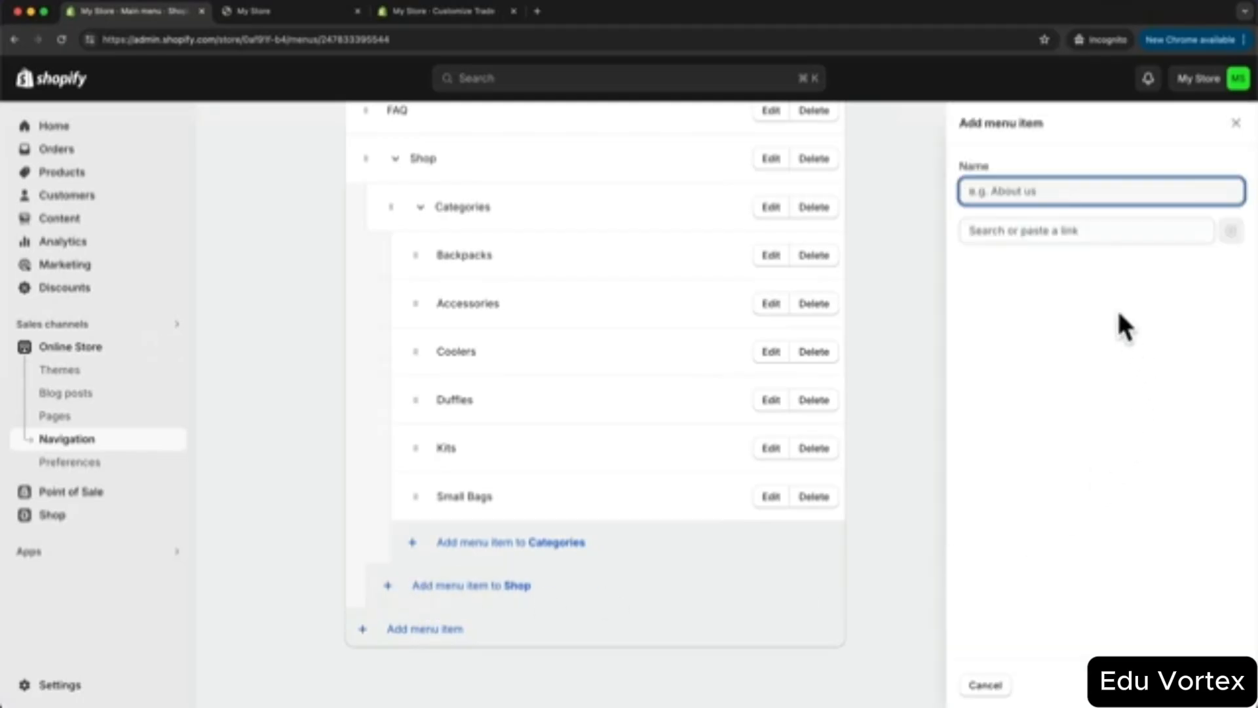
pyautogui.click(1036, 230)
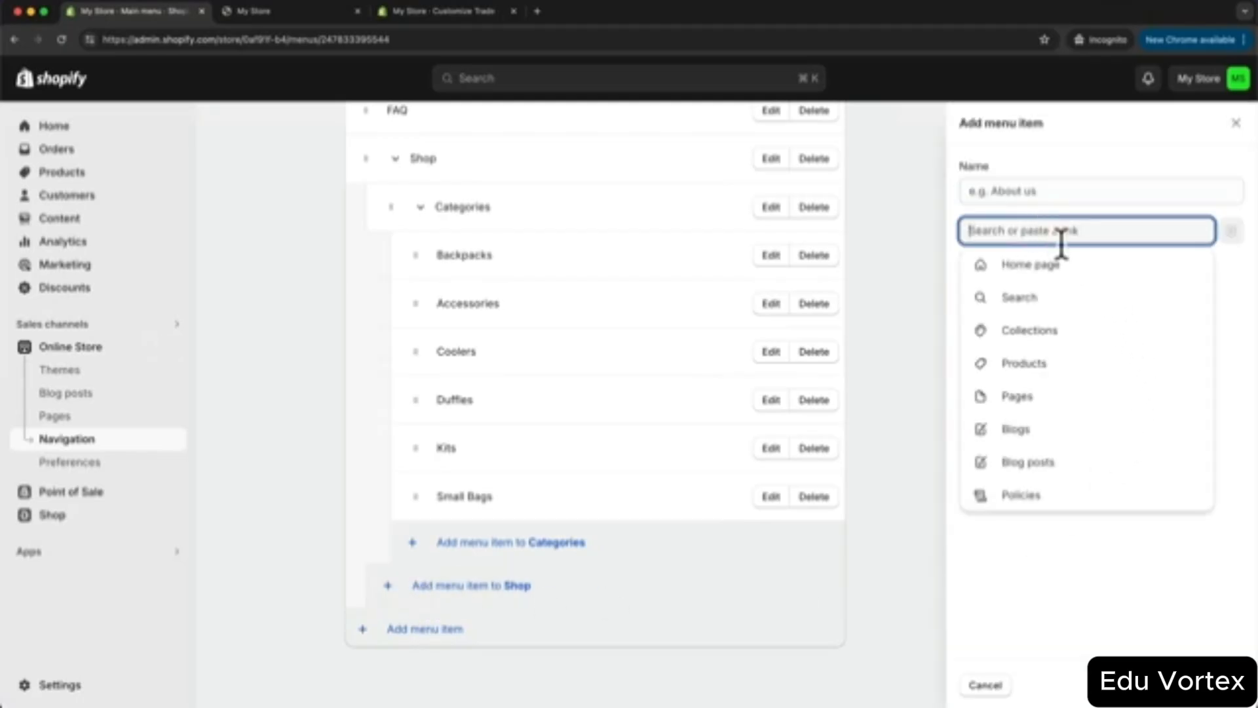
pyautogui.click(1053, 342)
pyautogui.click(1033, 312)
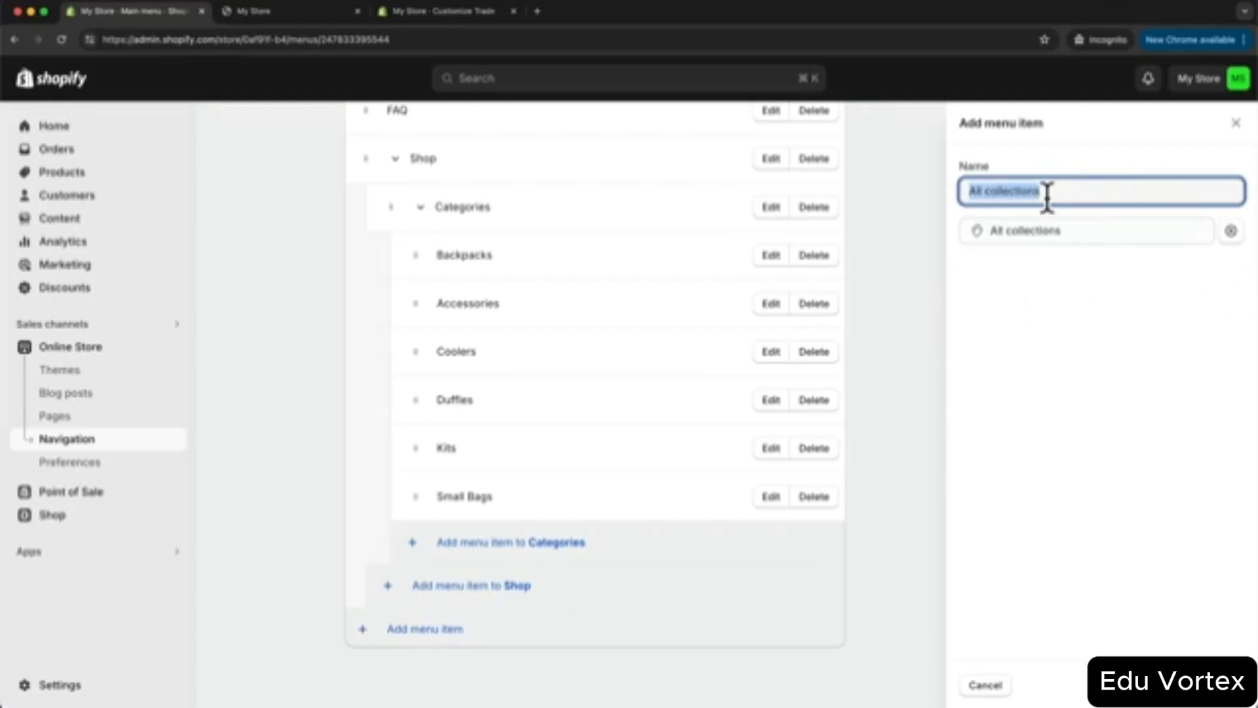
pyautogui.write('C')
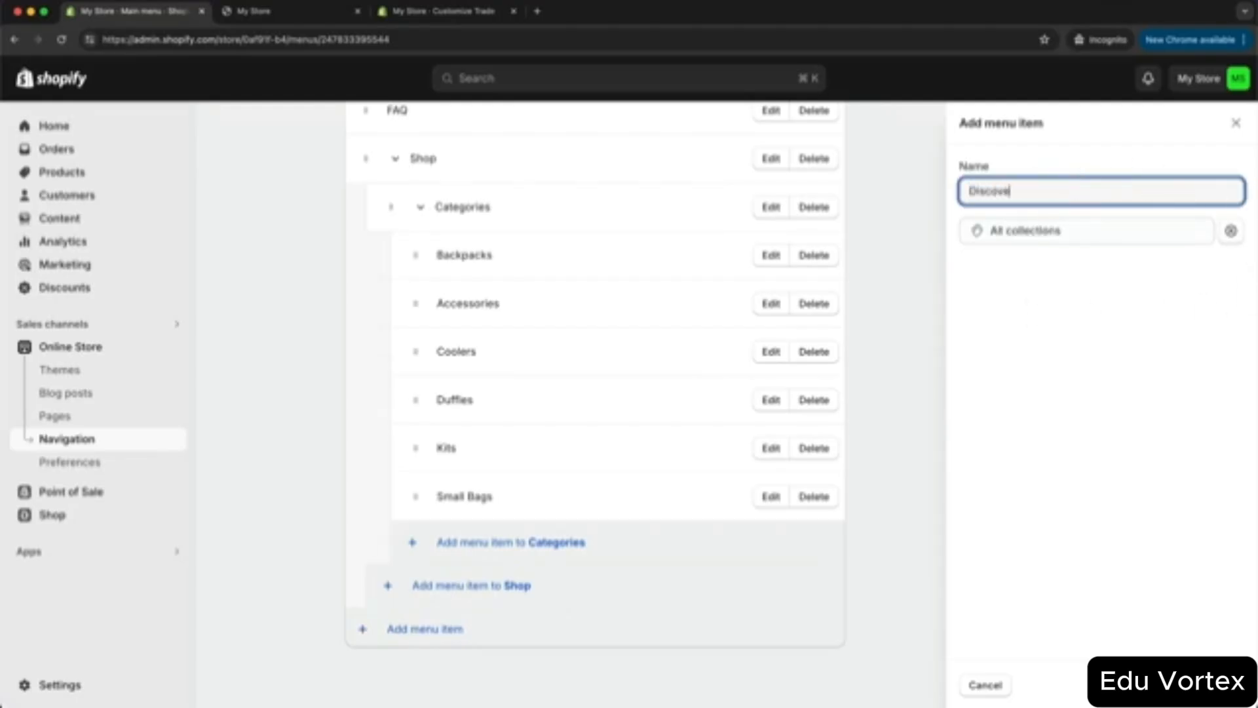
pyautogui.press('Return')
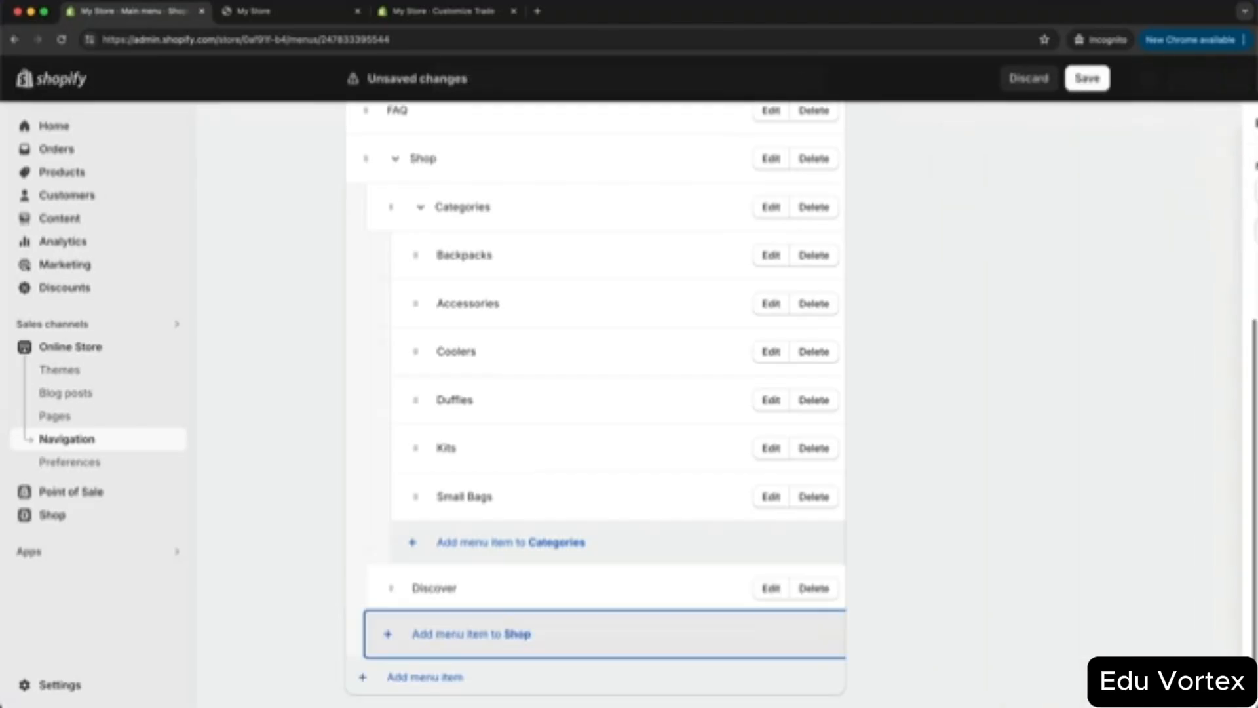
pyautogui.scroll(-1, 496, 583)
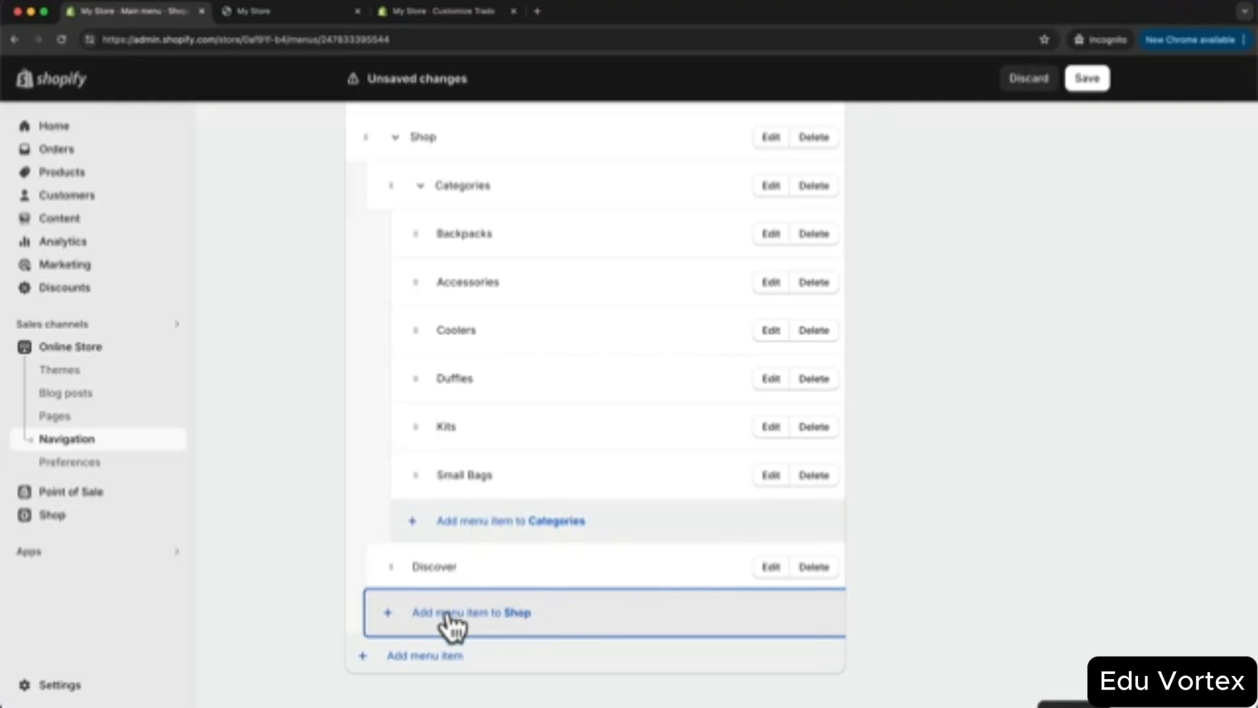
pyautogui.click(399, 614)
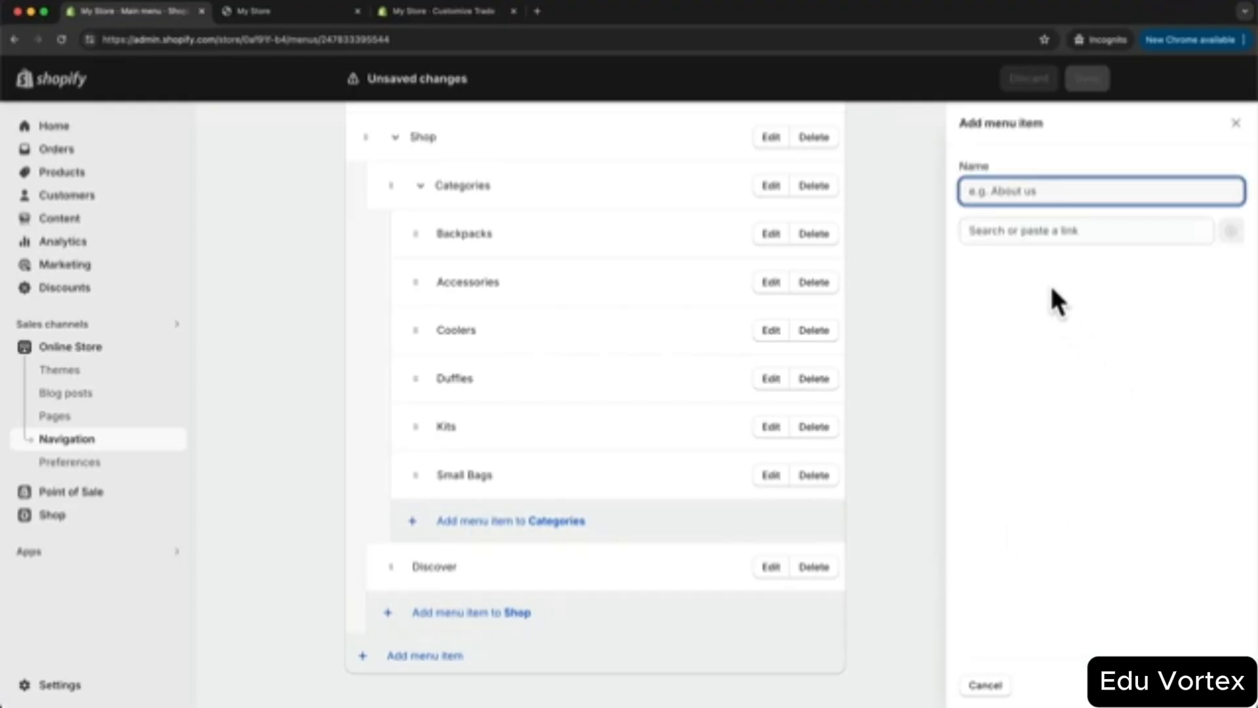
# - Add New Arrivals, Best Sellers and Protective collection items under Shop
pyautogui.click(1030, 231)
pyautogui.click(1056, 331)
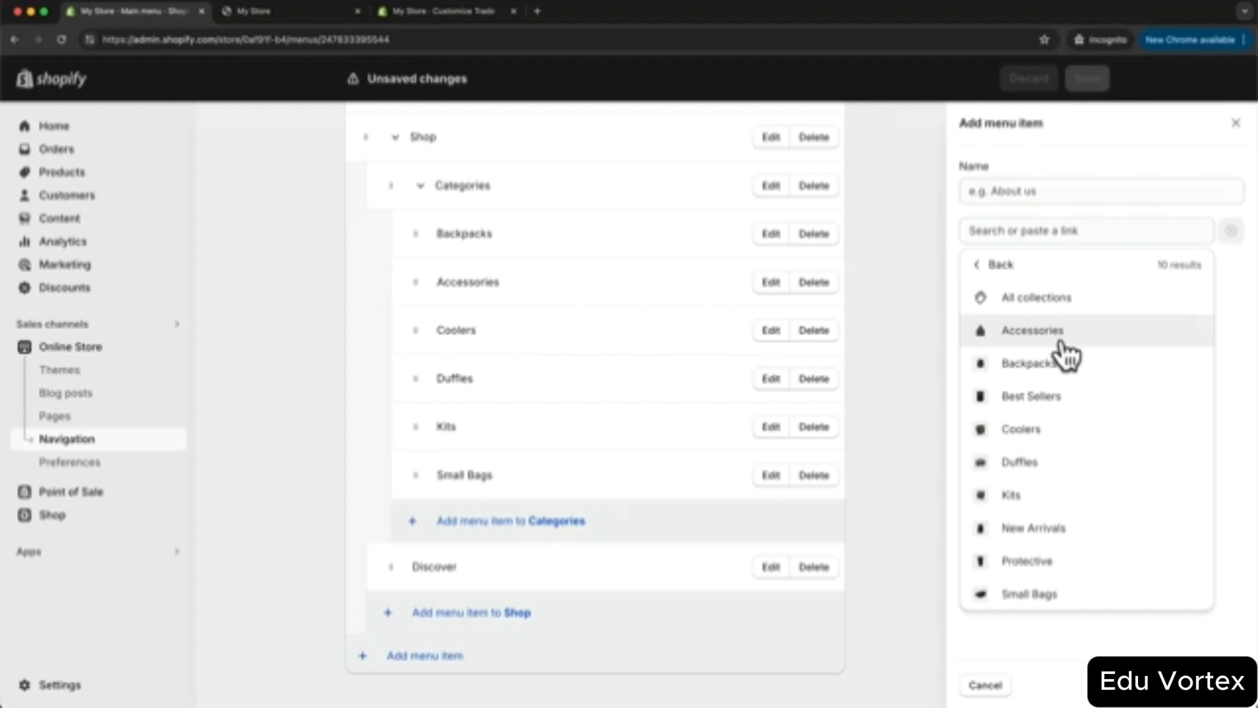
pyautogui.click(1058, 528)
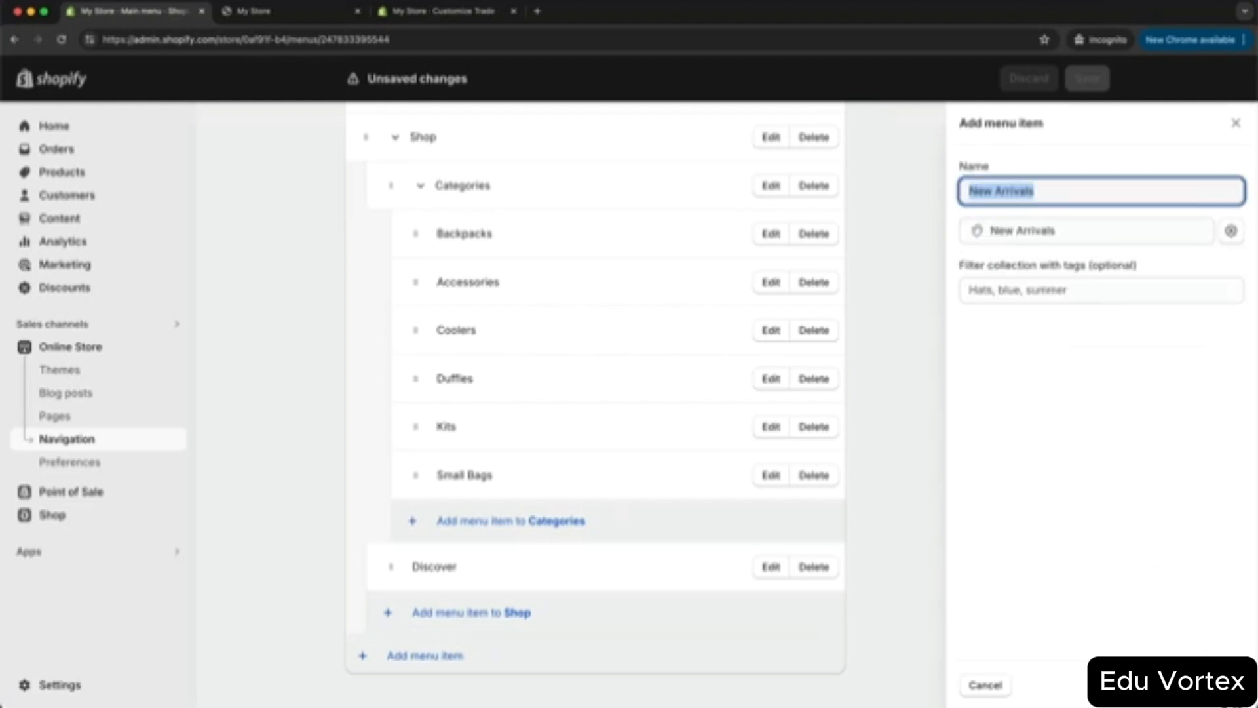
pyautogui.click(1218, 685)
pyautogui.click(488, 660)
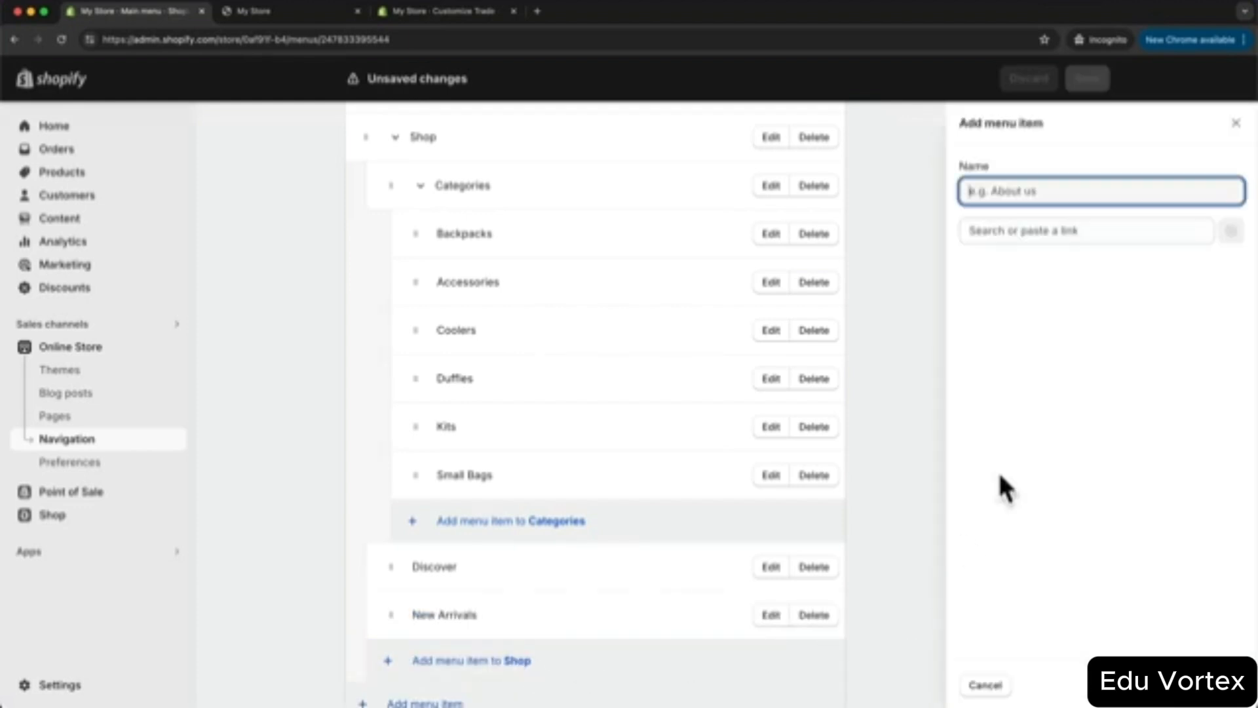
pyautogui.click(1014, 231)
pyautogui.click(1031, 330)
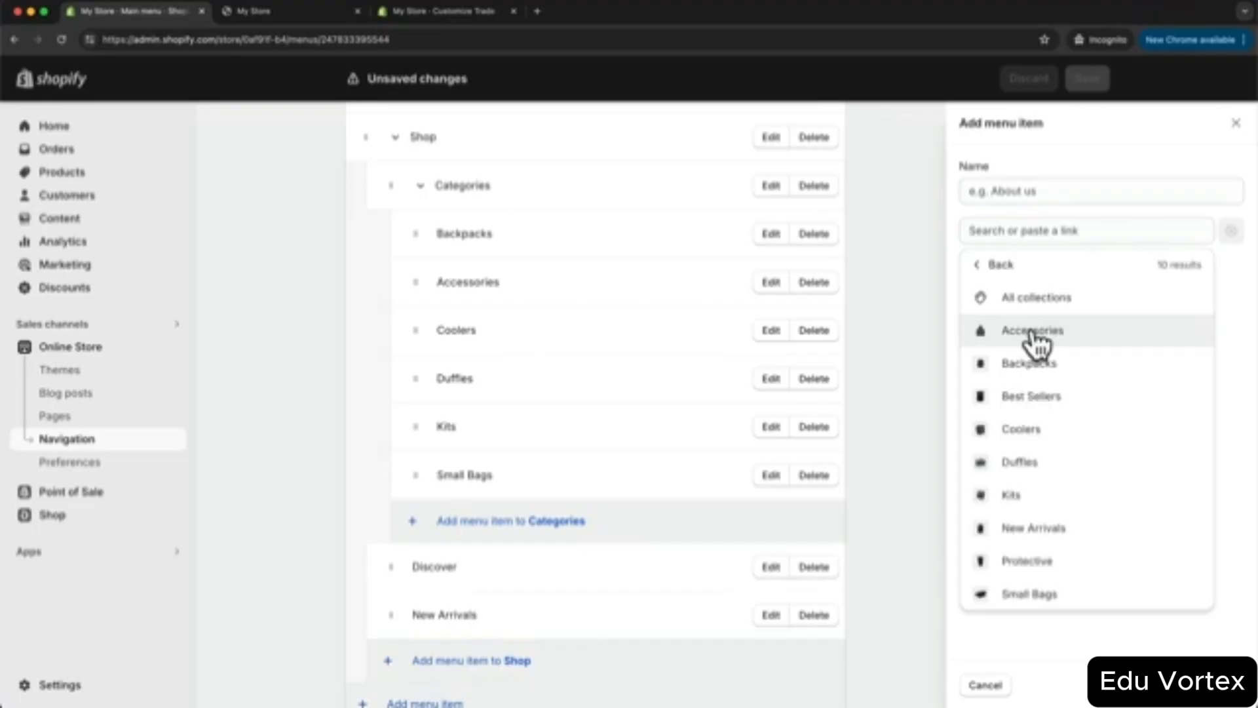
pyautogui.click(1053, 397)
pyautogui.click(1218, 685)
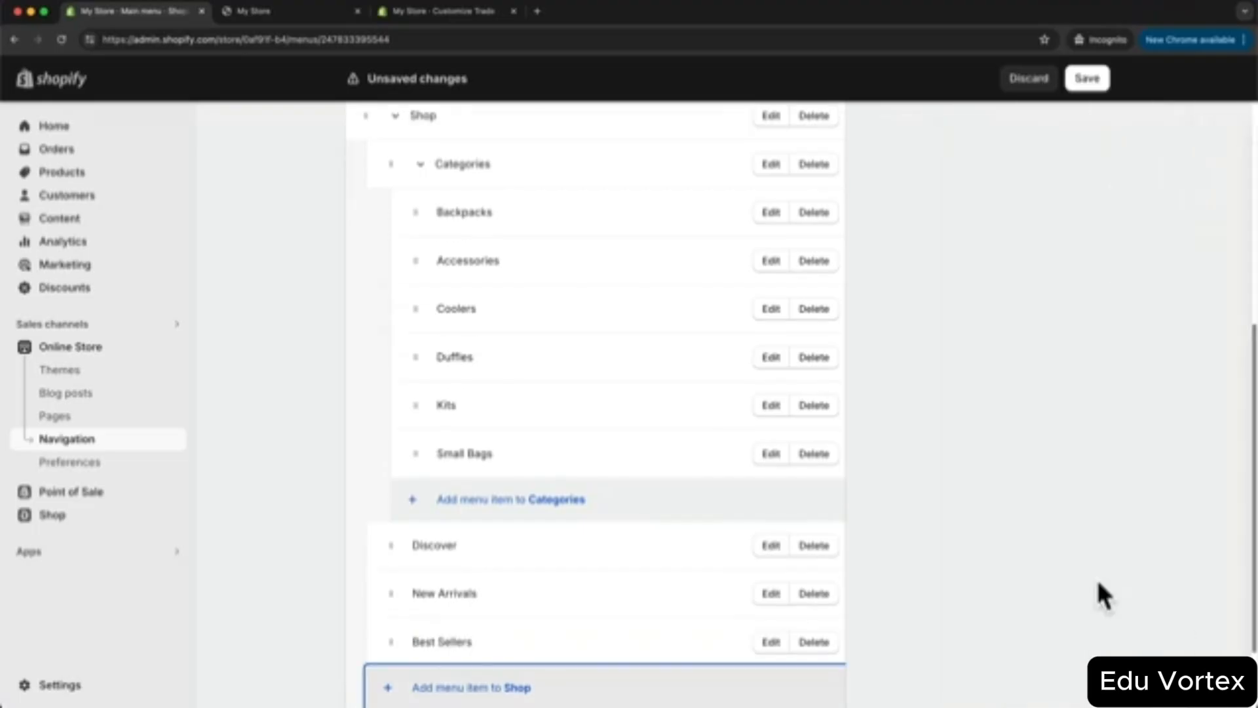
pyautogui.scroll(-3, 469, 629)
pyautogui.click(469, 626)
pyautogui.click(1002, 230)
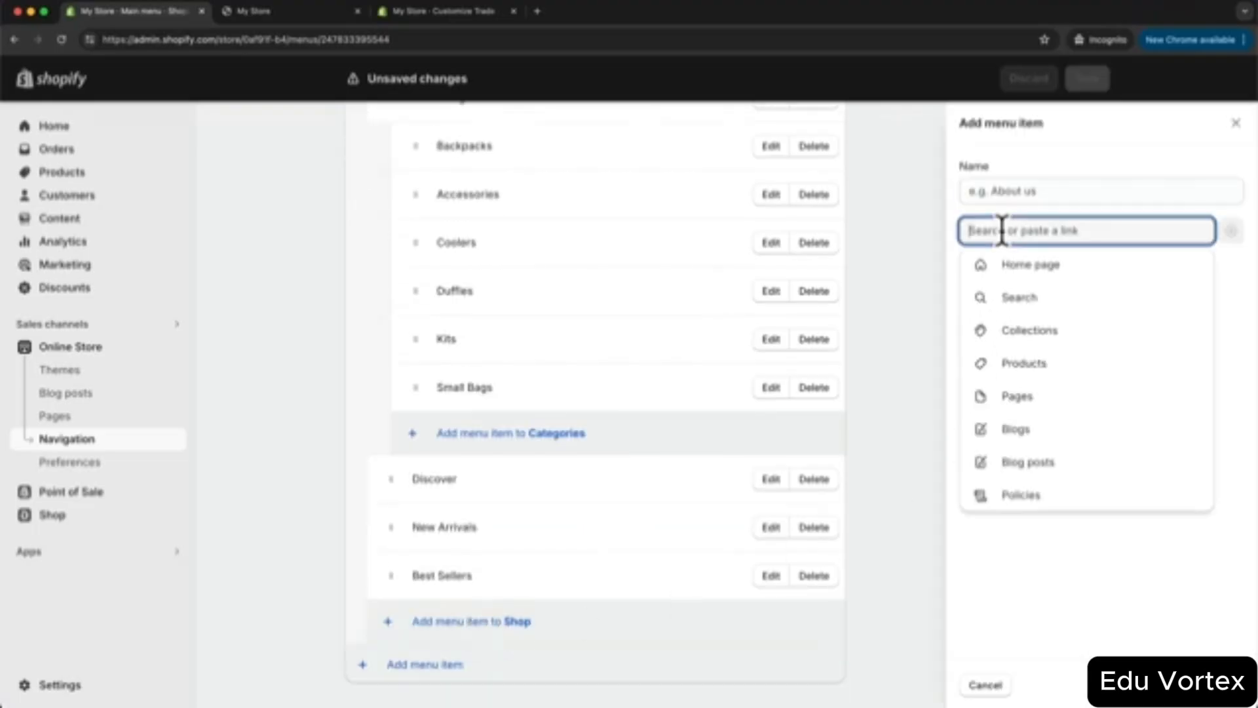
pyautogui.click(1017, 329)
pyautogui.click(1056, 562)
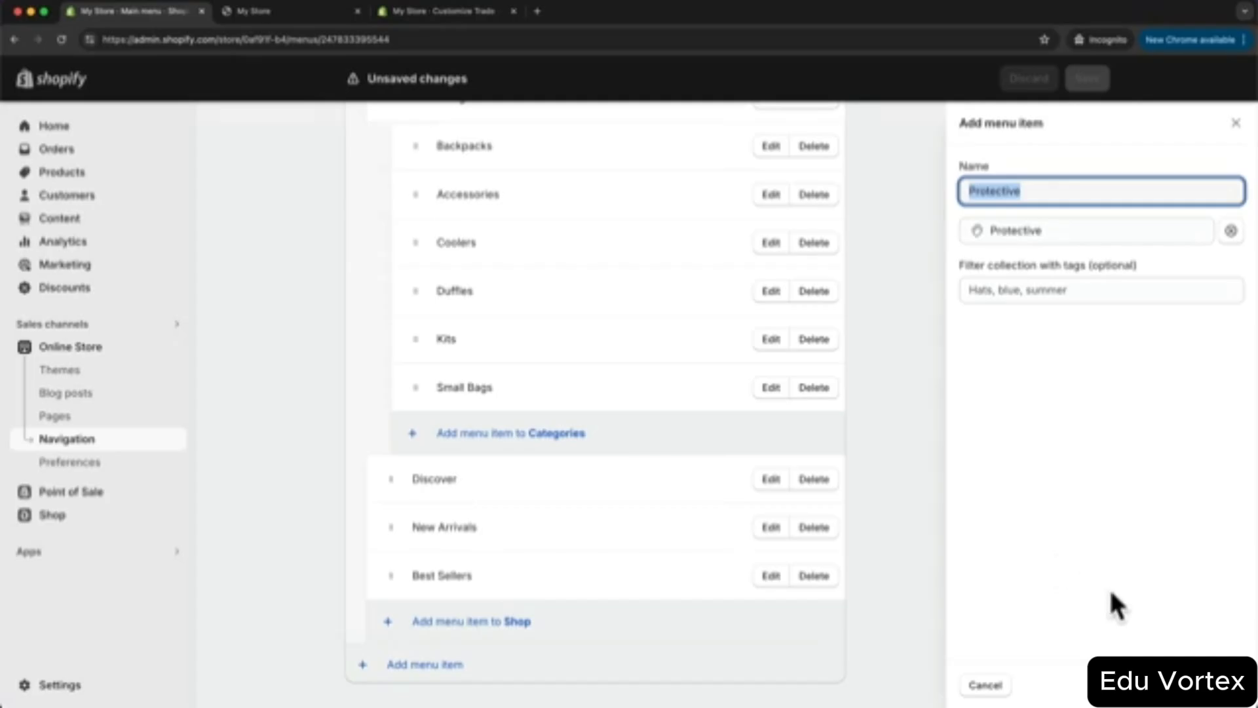
pyautogui.click(1219, 684)
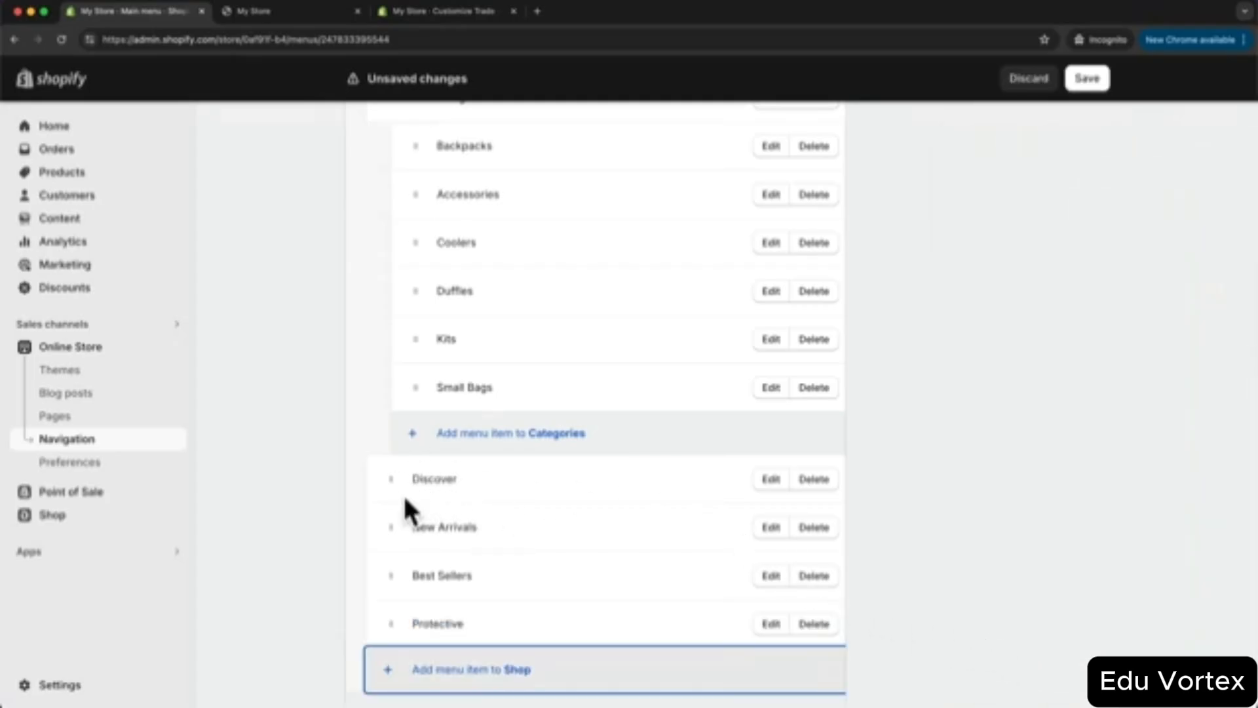
# - Nest the new collection items under Discover and save the main menu
pyautogui.moveTo(397, 523)
pyautogui.mouseDown()
pyautogui.moveTo(387, 514)
pyautogui.moveTo(420, 522)
pyautogui.moveTo(411, 514)
pyautogui.mouseUp()
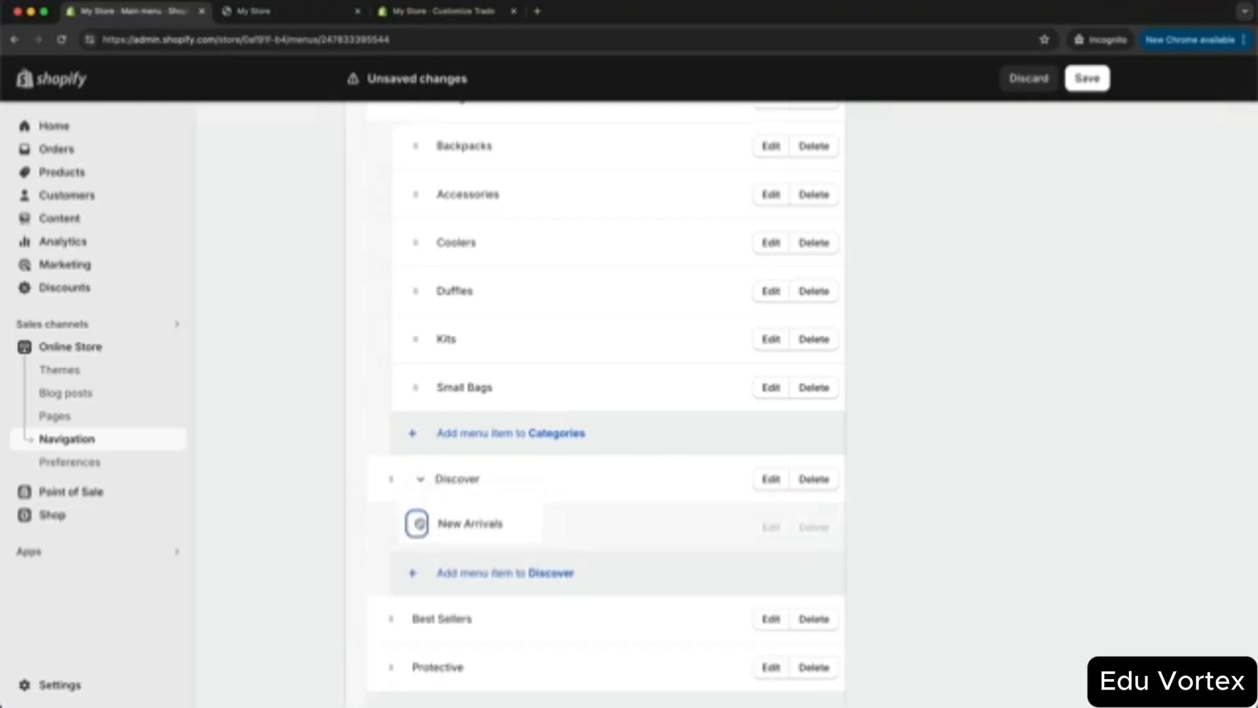
pyautogui.moveTo(409, 613); pyautogui.dragTo(416, 508)
pyautogui.moveTo(387, 601); pyautogui.dragTo(416, 578)
pyautogui.scroll(-2, 988, 550)
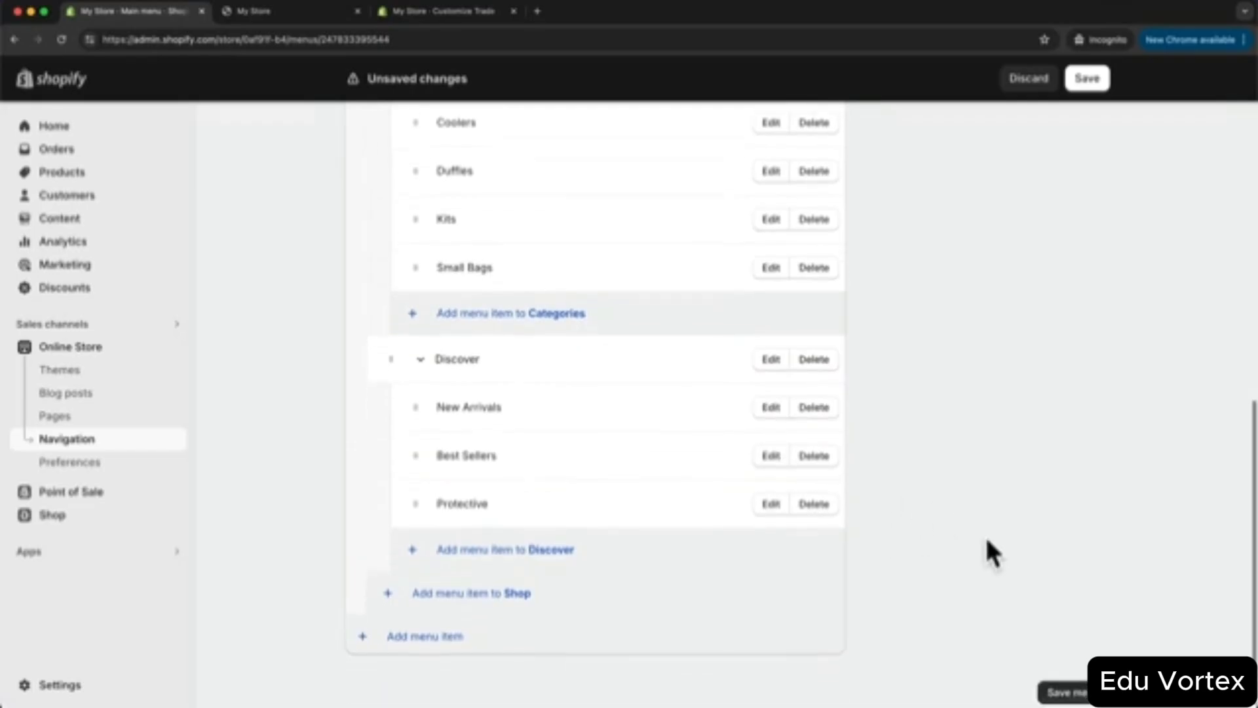
pyautogui.click(1056, 685)
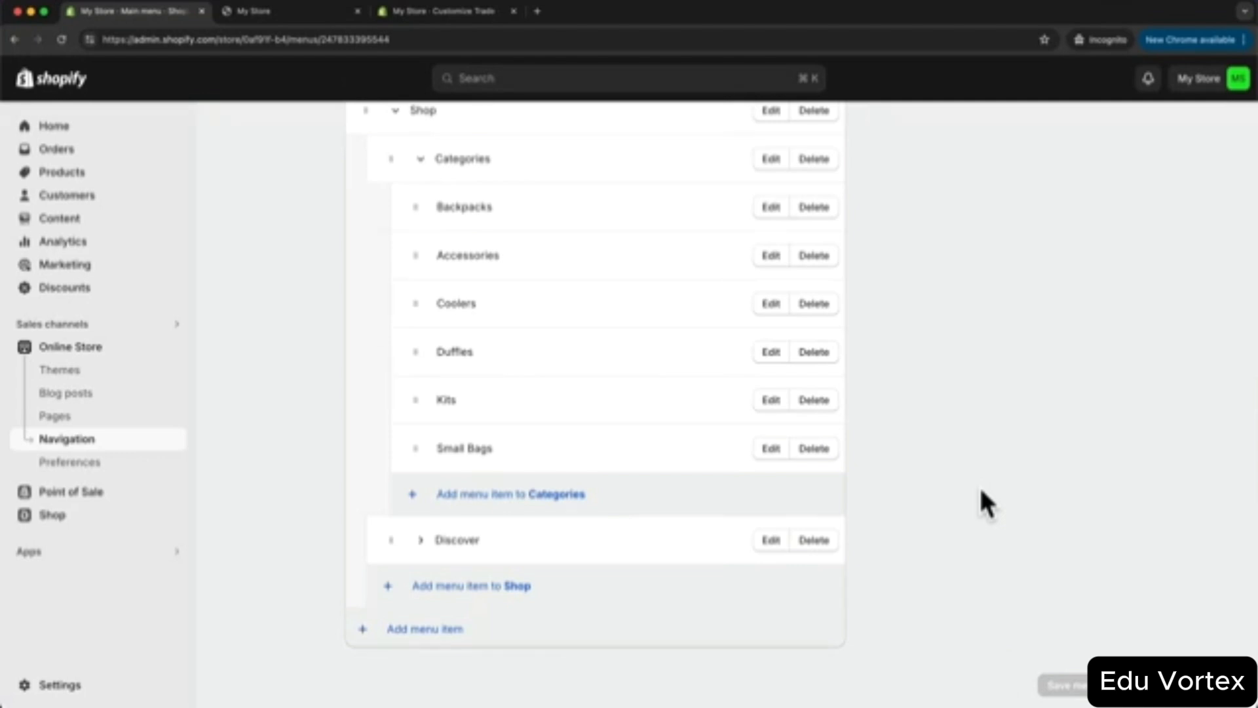
# - Add a Featured item under Shop linked to all products
pyautogui.click(461, 593)
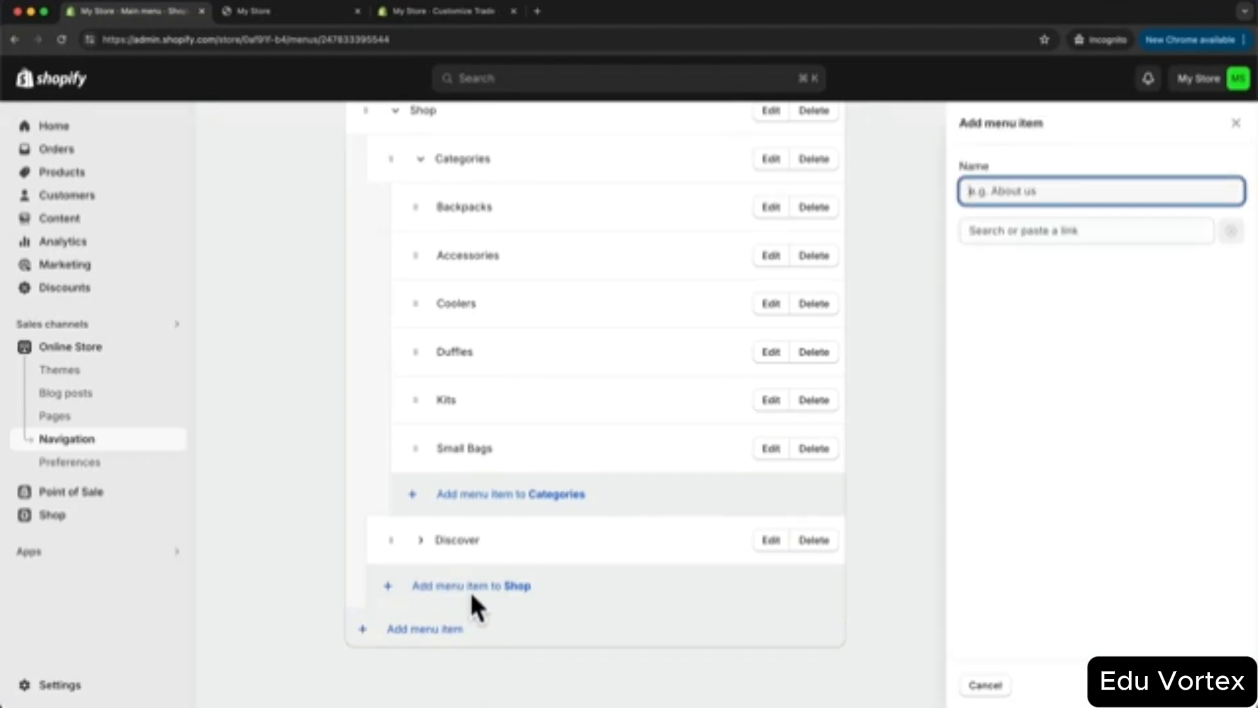
pyautogui.click(1026, 237)
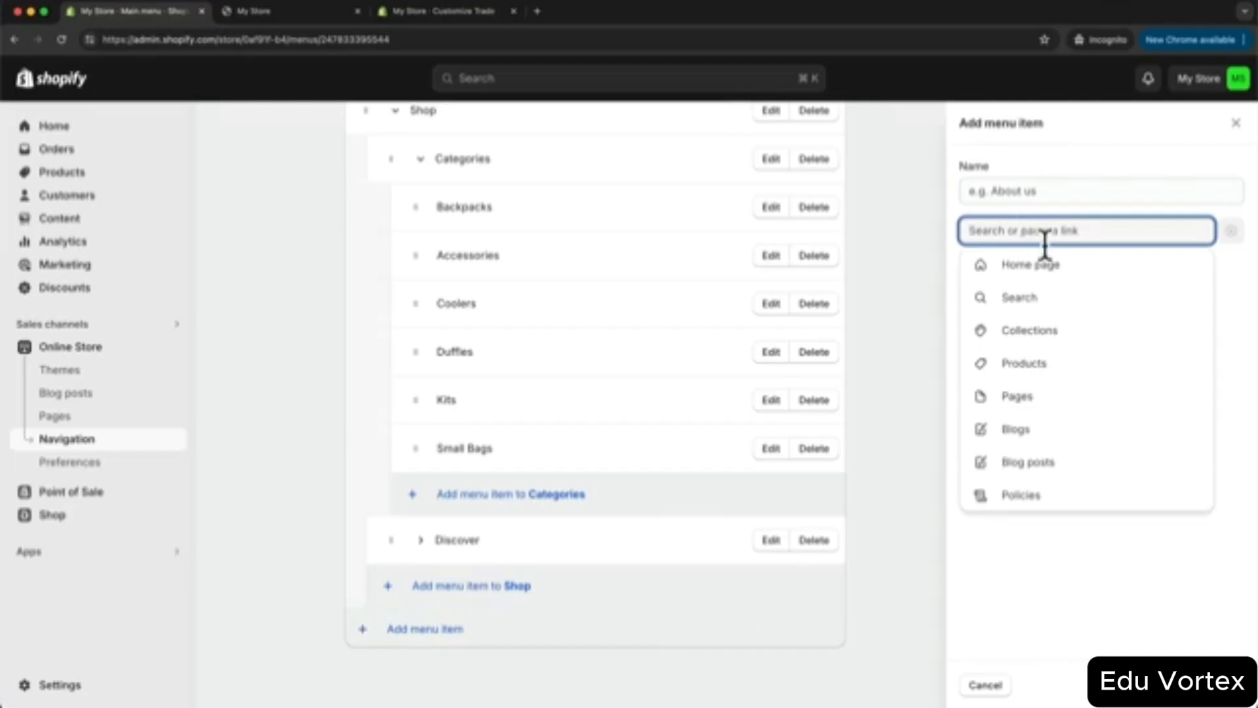
pyautogui.click(1033, 366)
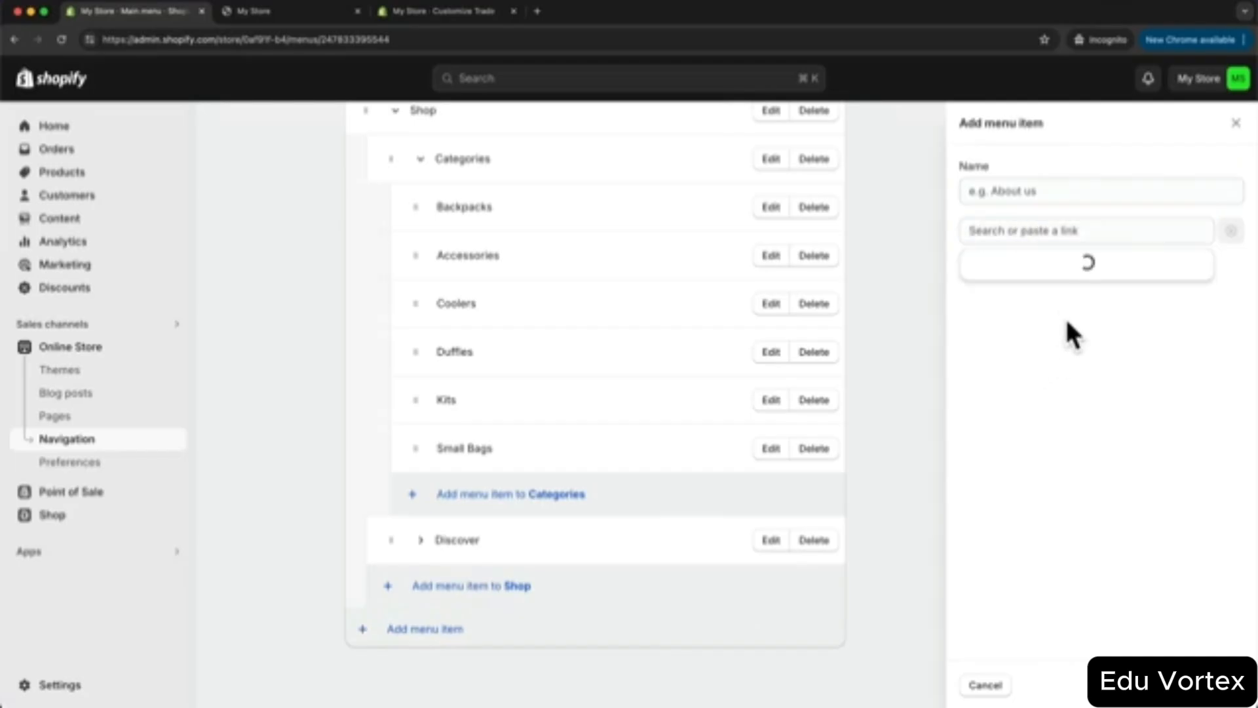
pyautogui.click(1038, 300)
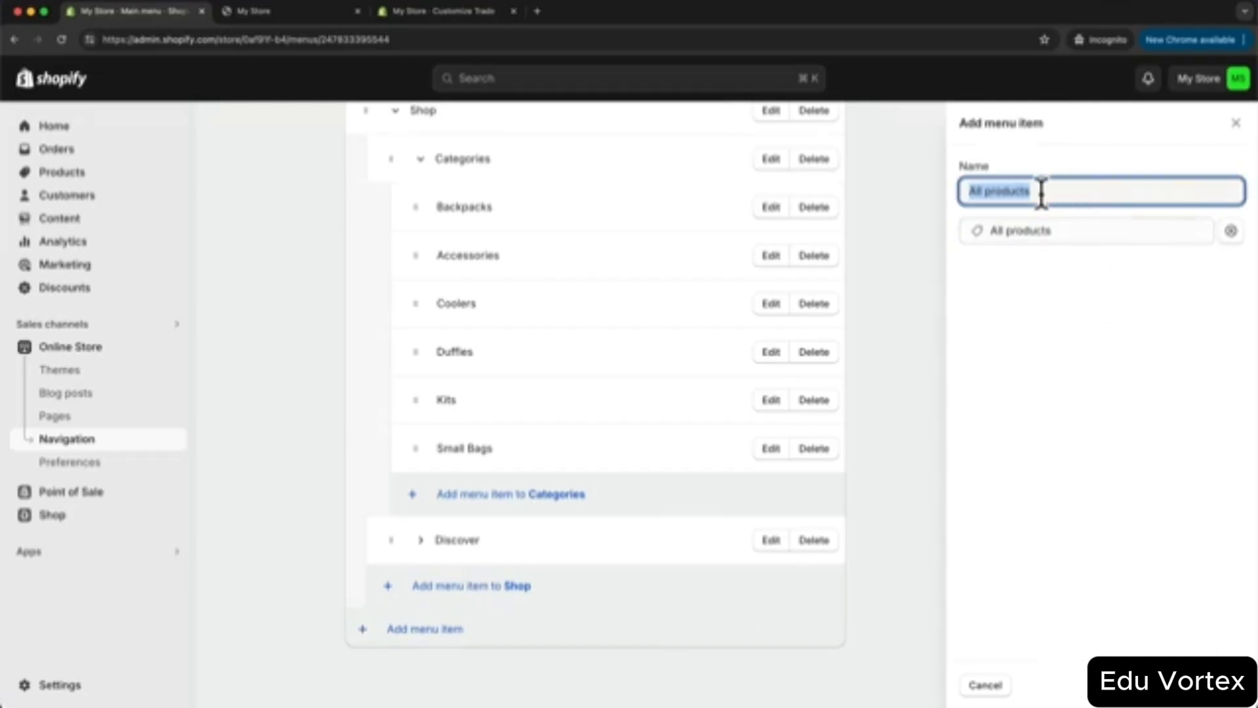
pyautogui.write('Featured')
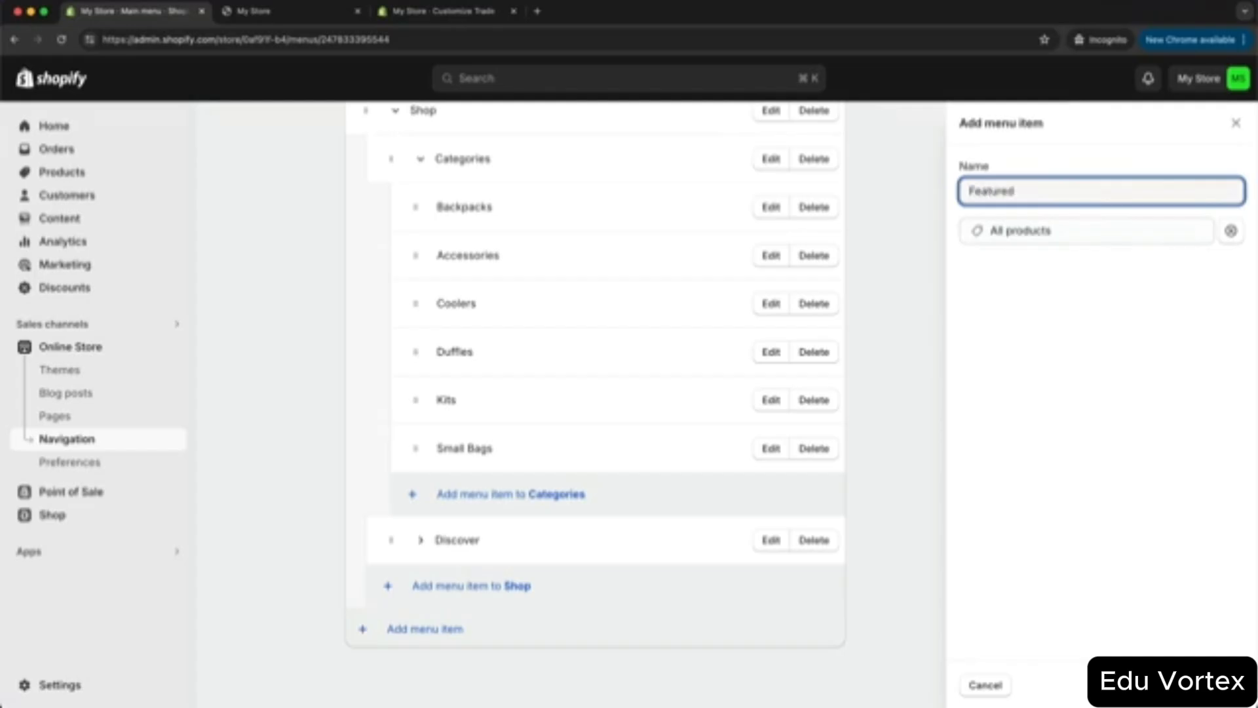
pyautogui.press('Return')
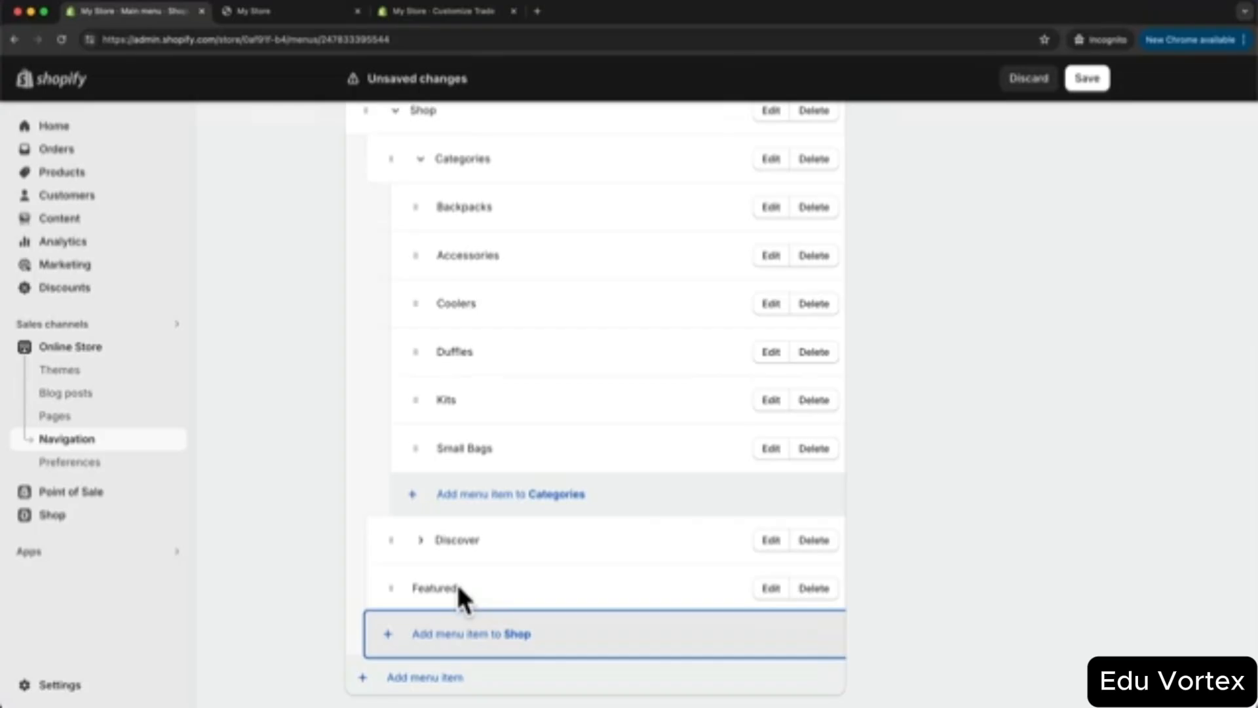
# - Add EXPLORER LIMITED and PROOF KIT product links under Shop
pyautogui.click(413, 634)
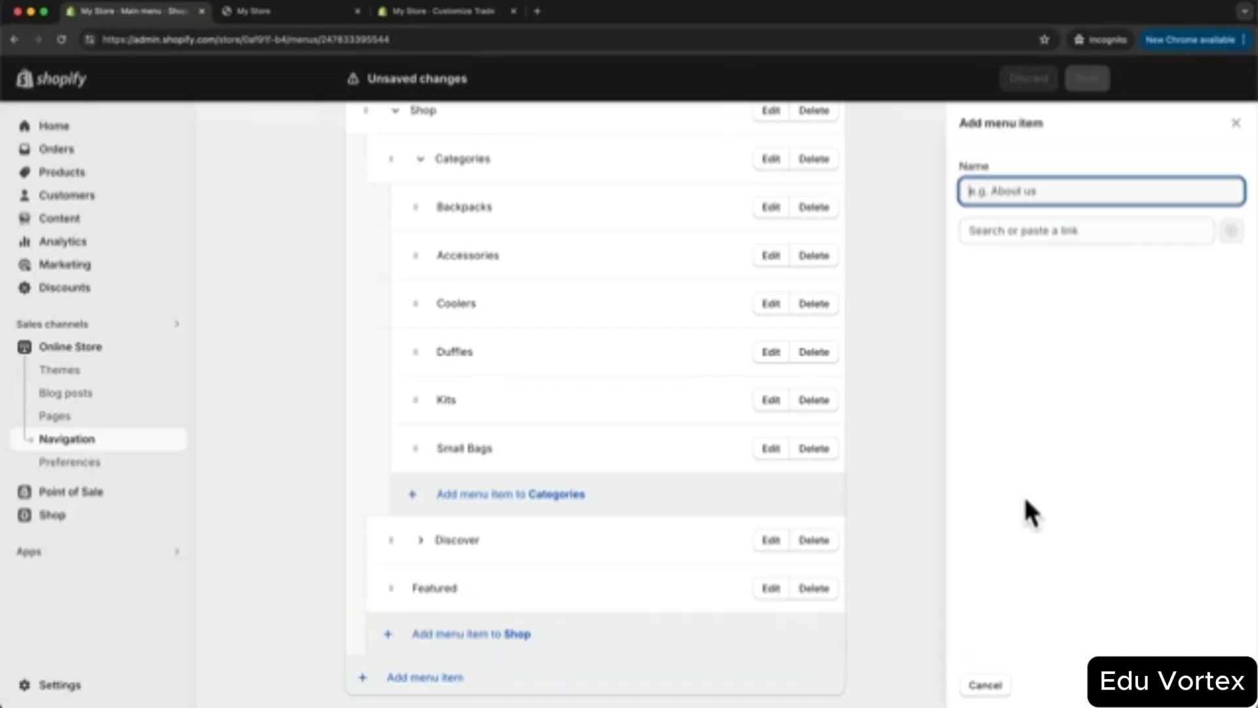
pyautogui.click(1040, 231)
pyautogui.click(1052, 360)
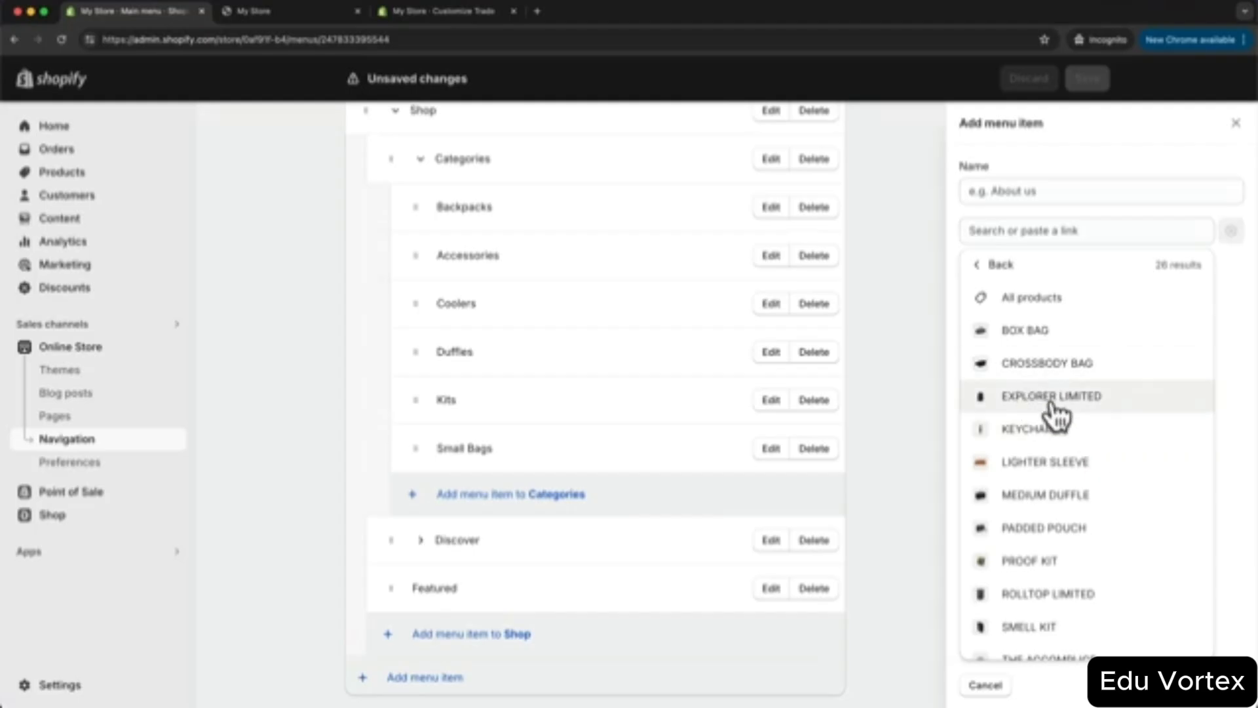
pyautogui.click(1048, 397)
pyautogui.click(1215, 682)
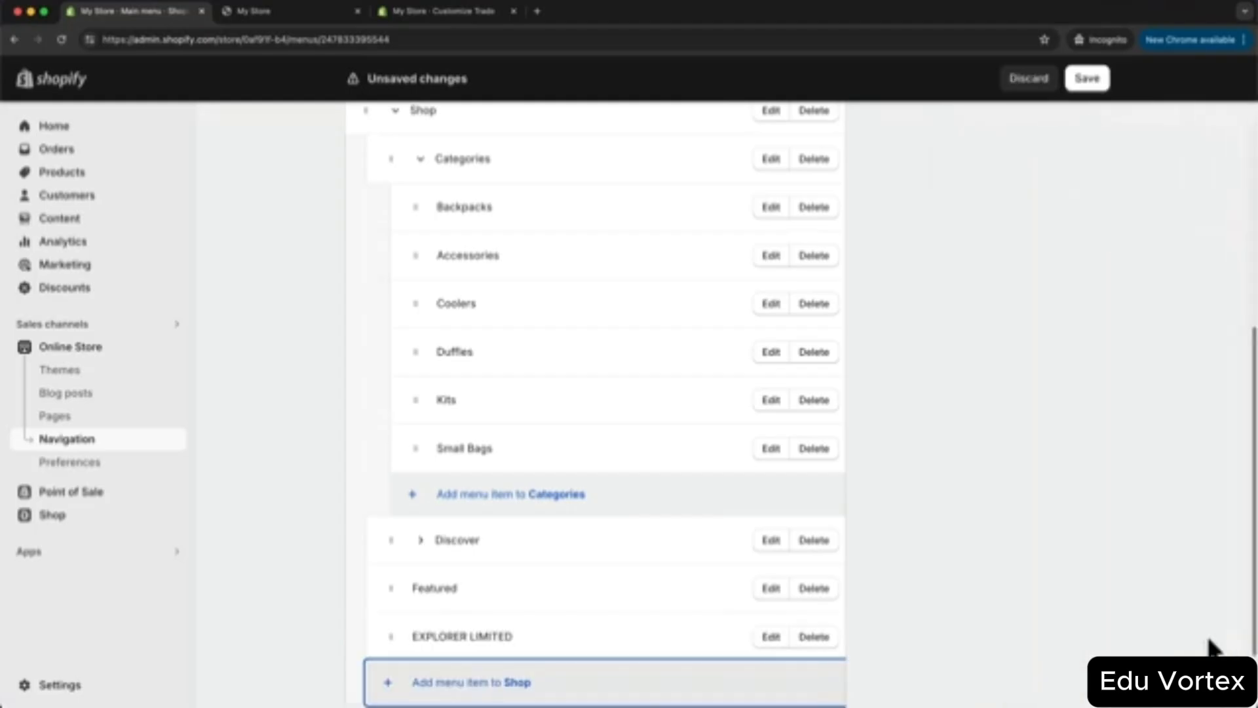
pyautogui.click(518, 682)
pyautogui.click(1030, 233)
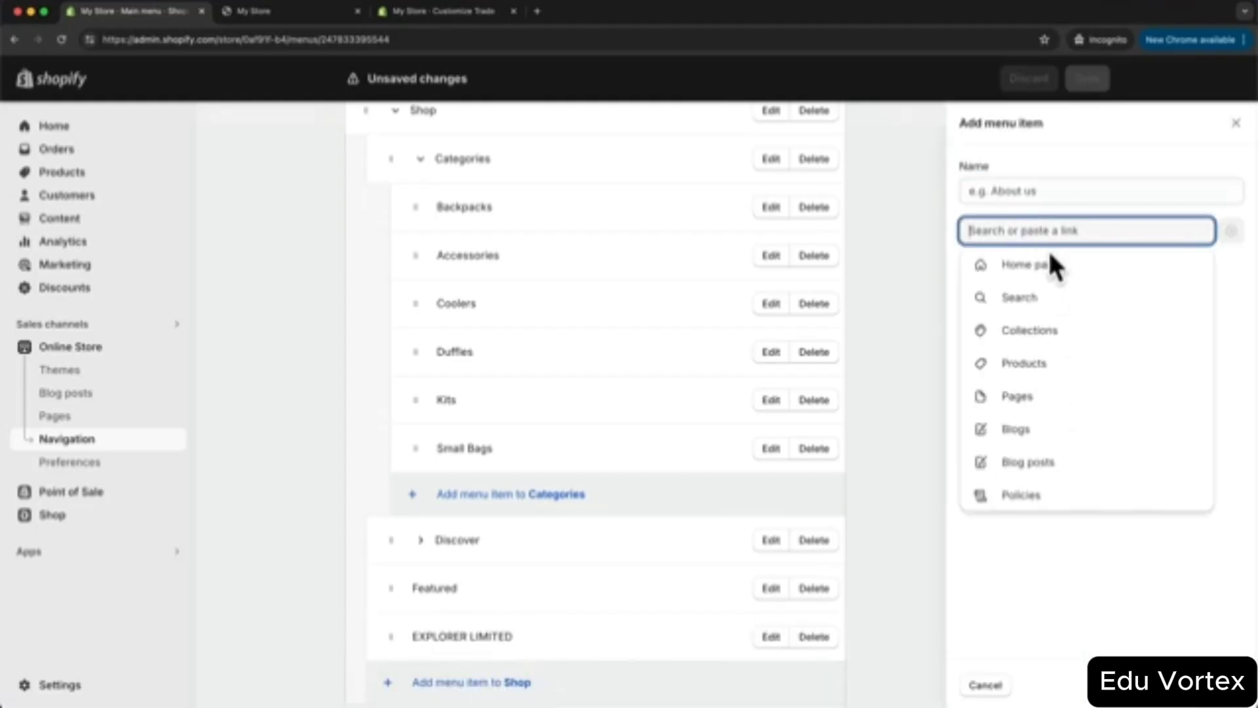
pyautogui.click(1043, 364)
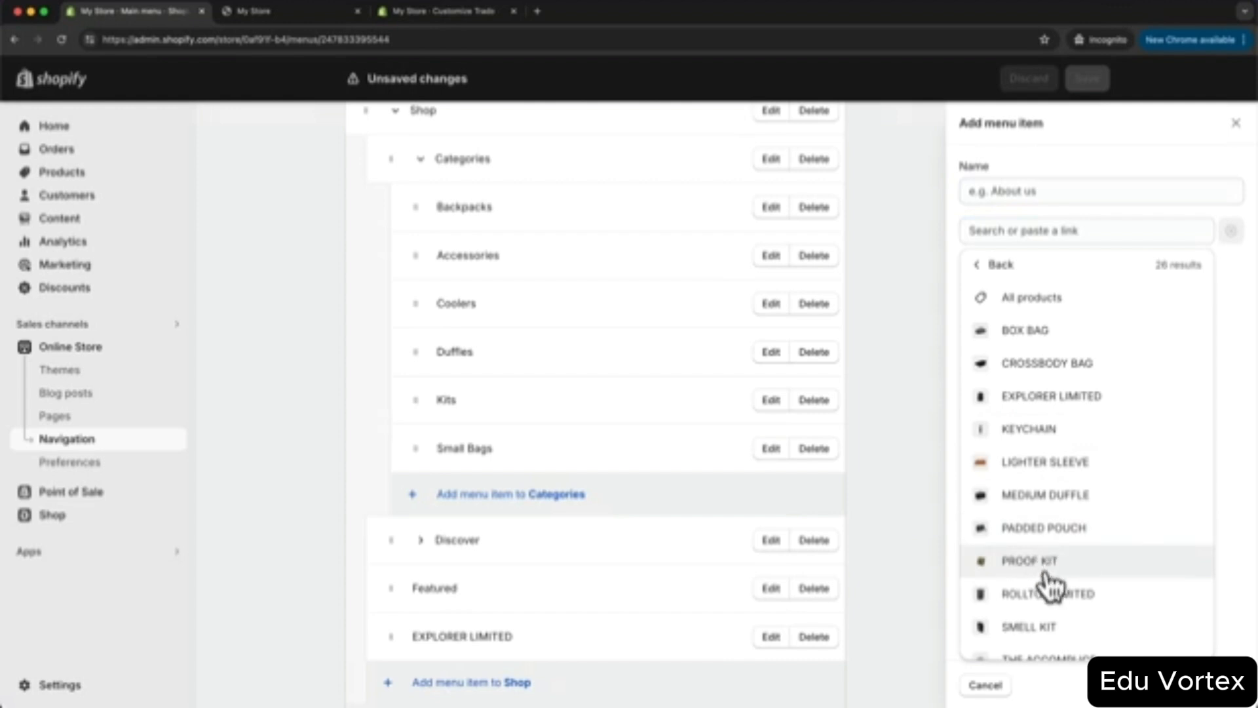
pyautogui.click(1049, 561)
pyautogui.click(1215, 683)
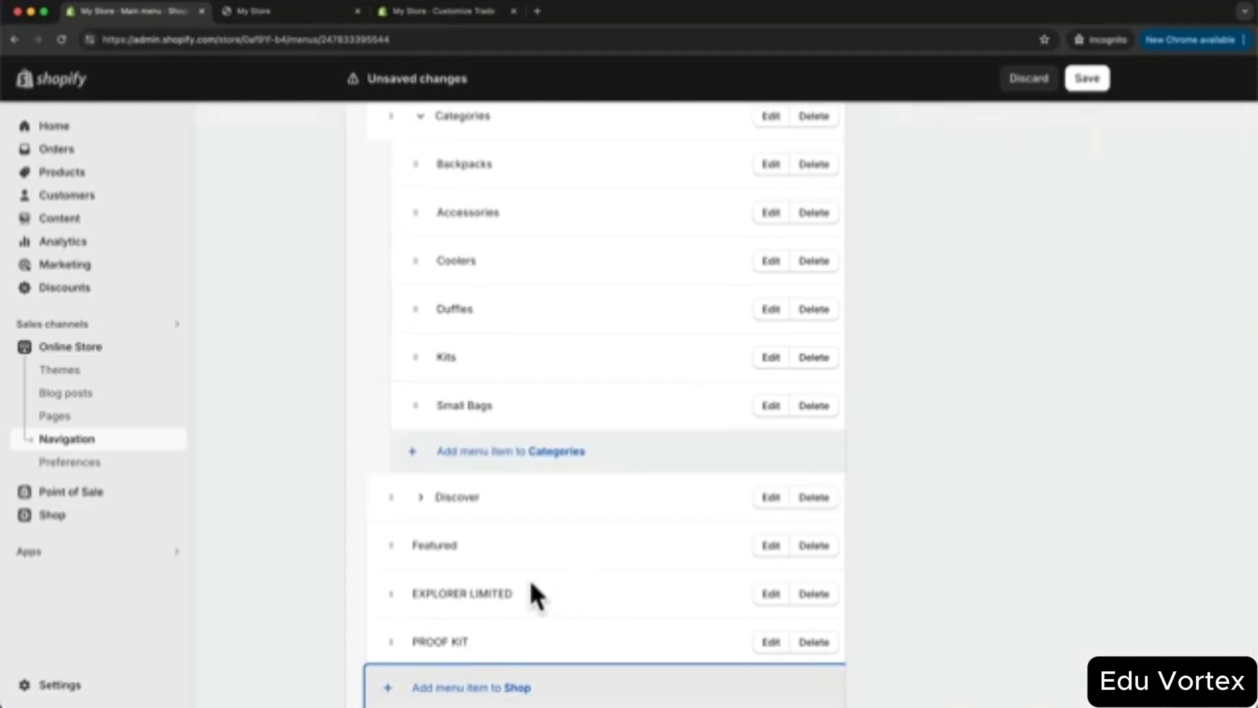
# - Nest EXPLORER LIMITED and PROOF KIT under Featured and save the main menu
pyautogui.moveTo(391, 593); pyautogui.dragTo(427, 561)
pyautogui.moveTo(391, 675); pyautogui.dragTo(416, 624)
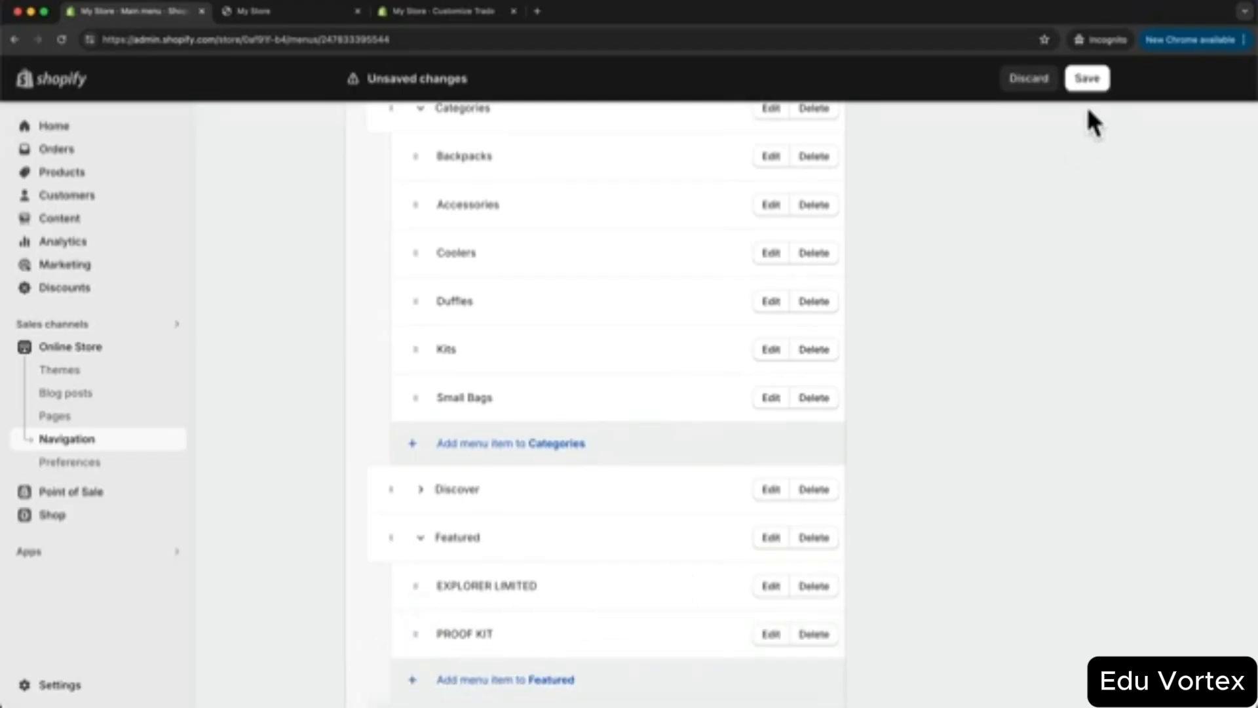
pyautogui.click(1087, 79)
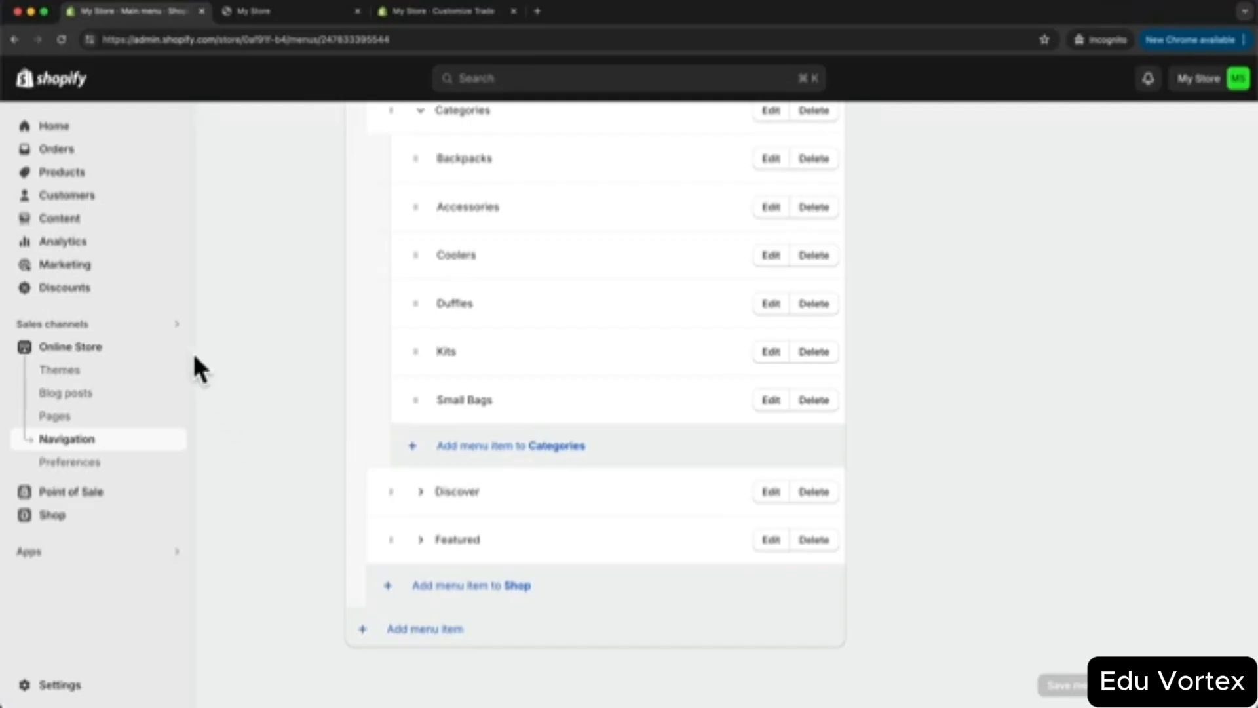
# - Check the live Shop mega menu's Categories, Discover and Featured columns, then return to the admin
pyautogui.click(174, 347)
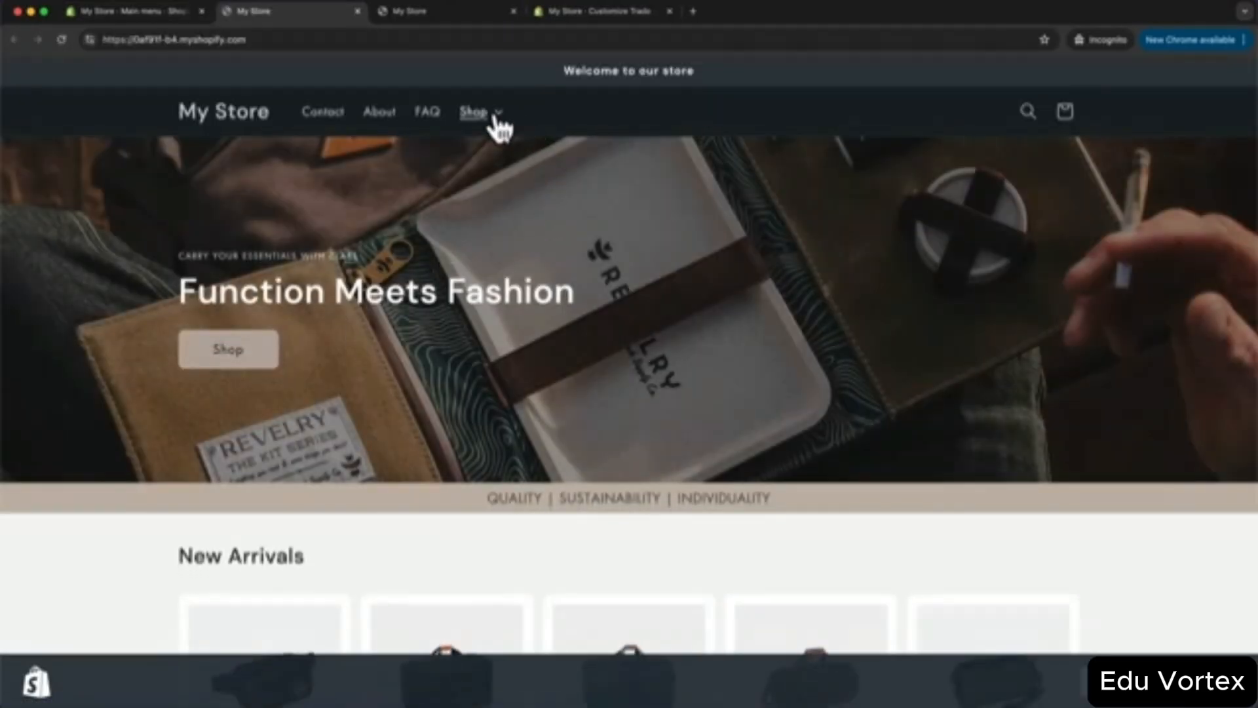
pyautogui.click(493, 115)
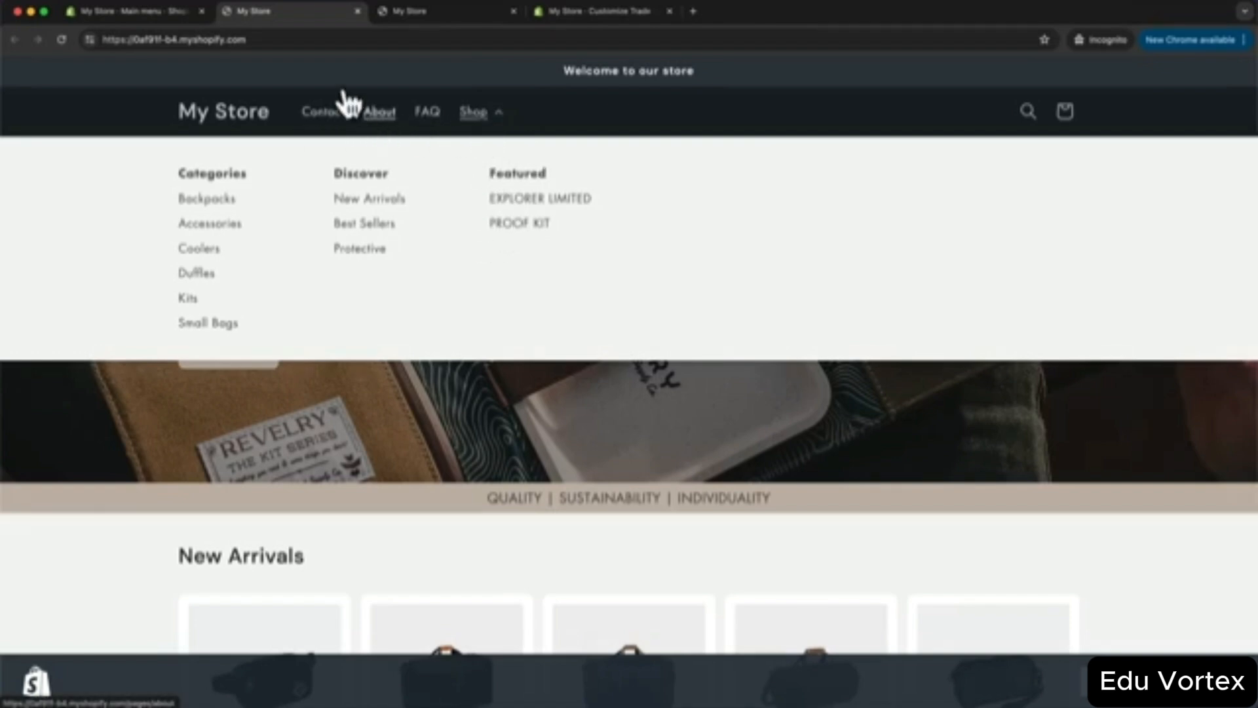
pyautogui.click(131, 9)
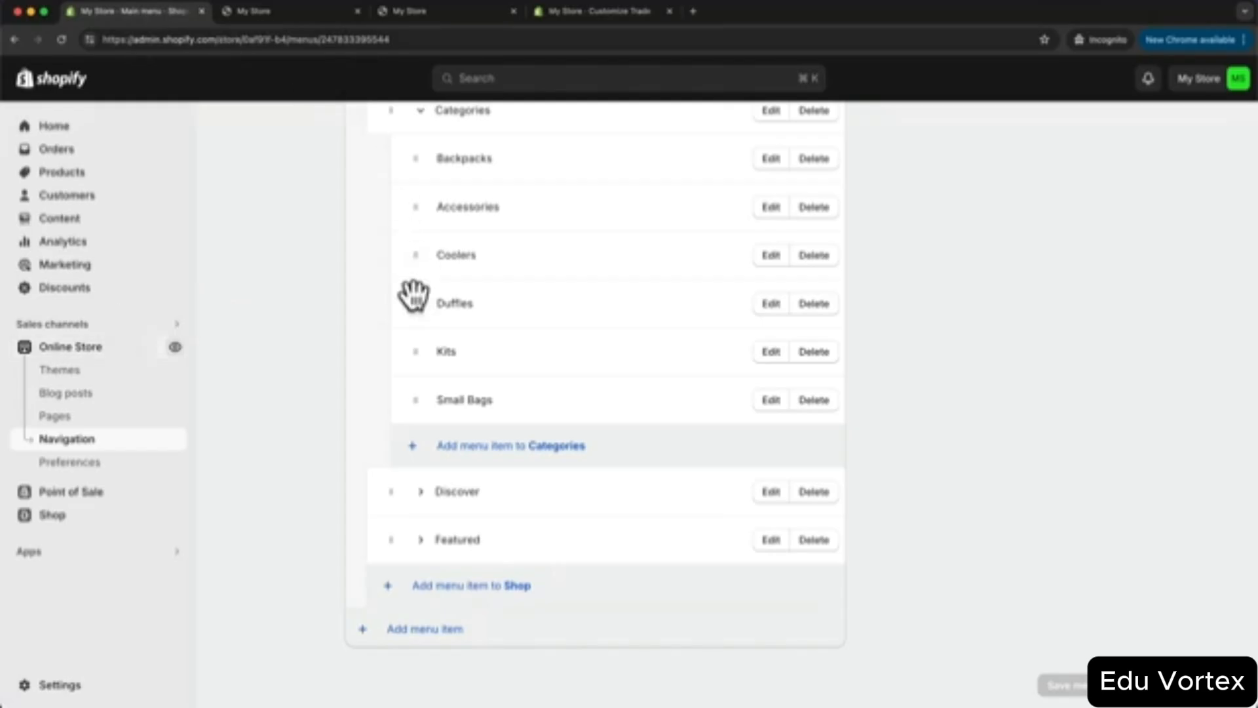
# - Reorder the main menu items to Shop, About, FAQ, Contact and save
pyautogui.scroll(3, 412, 292)
pyautogui.scroll(2, 415, 293)
pyautogui.click(393, 352)
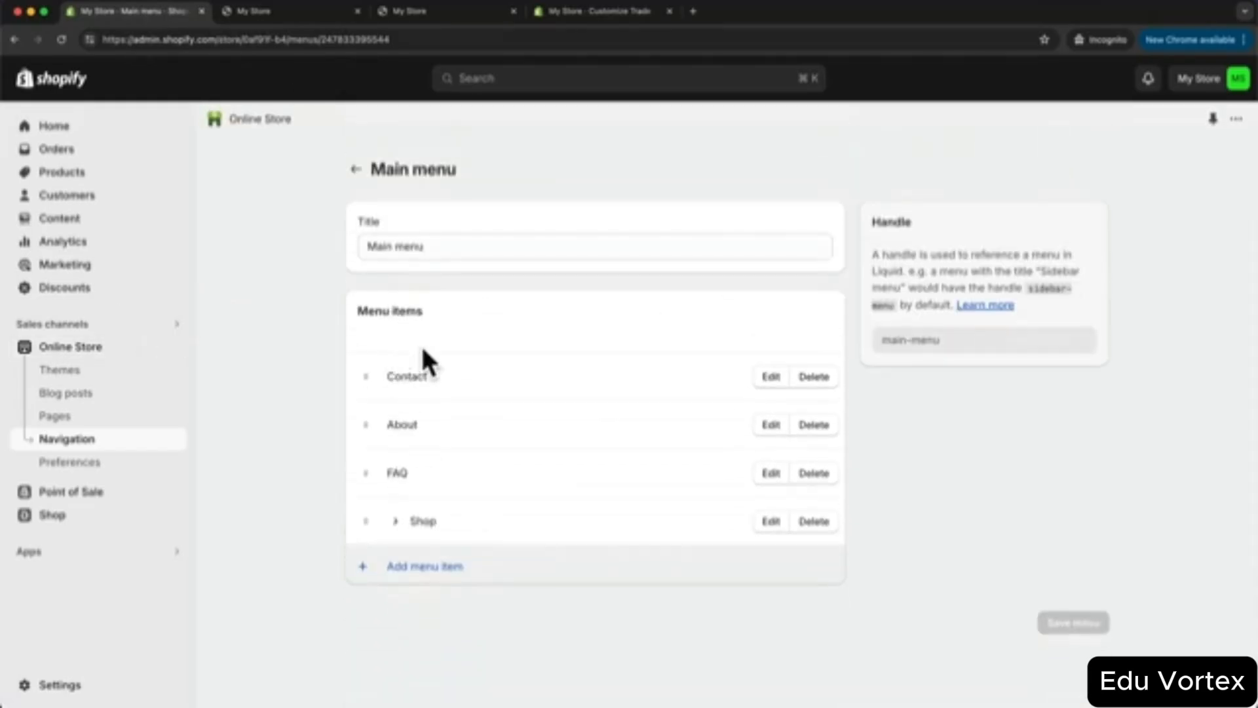
pyautogui.moveTo(365, 521); pyautogui.dragTo(412, 407)
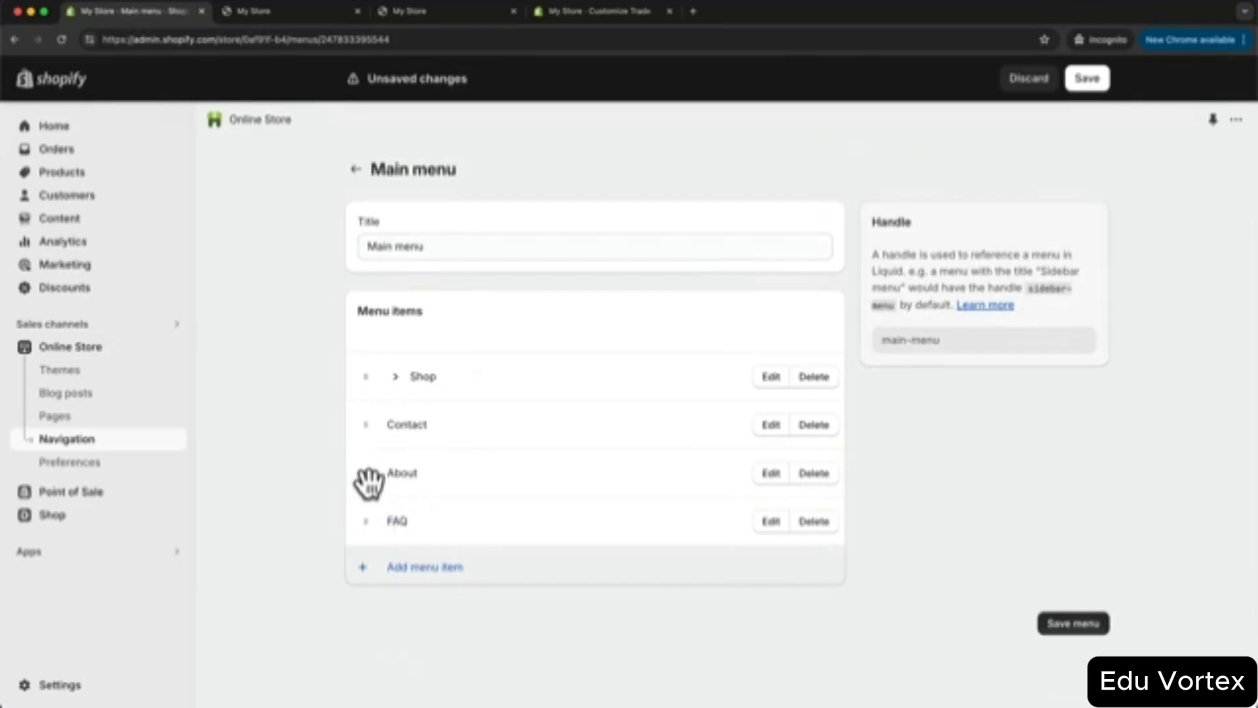
pyautogui.moveTo(368, 477); pyautogui.dragTo(365, 438)
pyautogui.moveTo(367, 522); pyautogui.dragTo(364, 473)
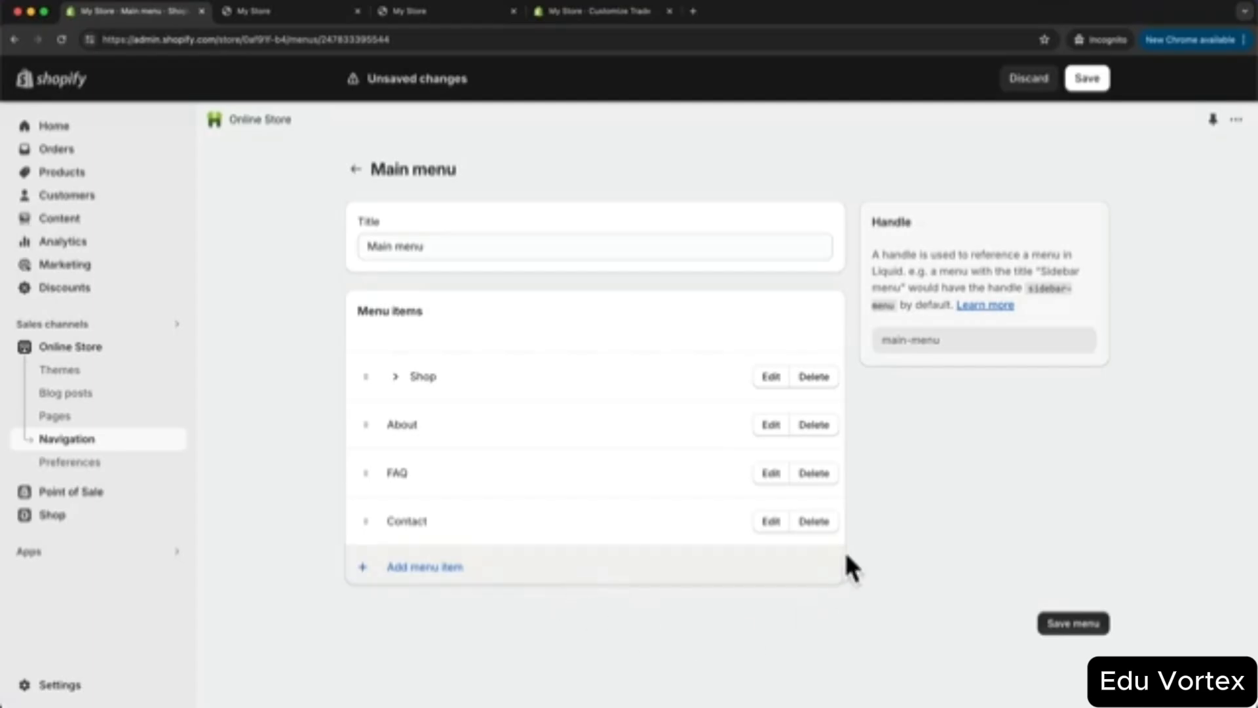
pyautogui.click(1076, 624)
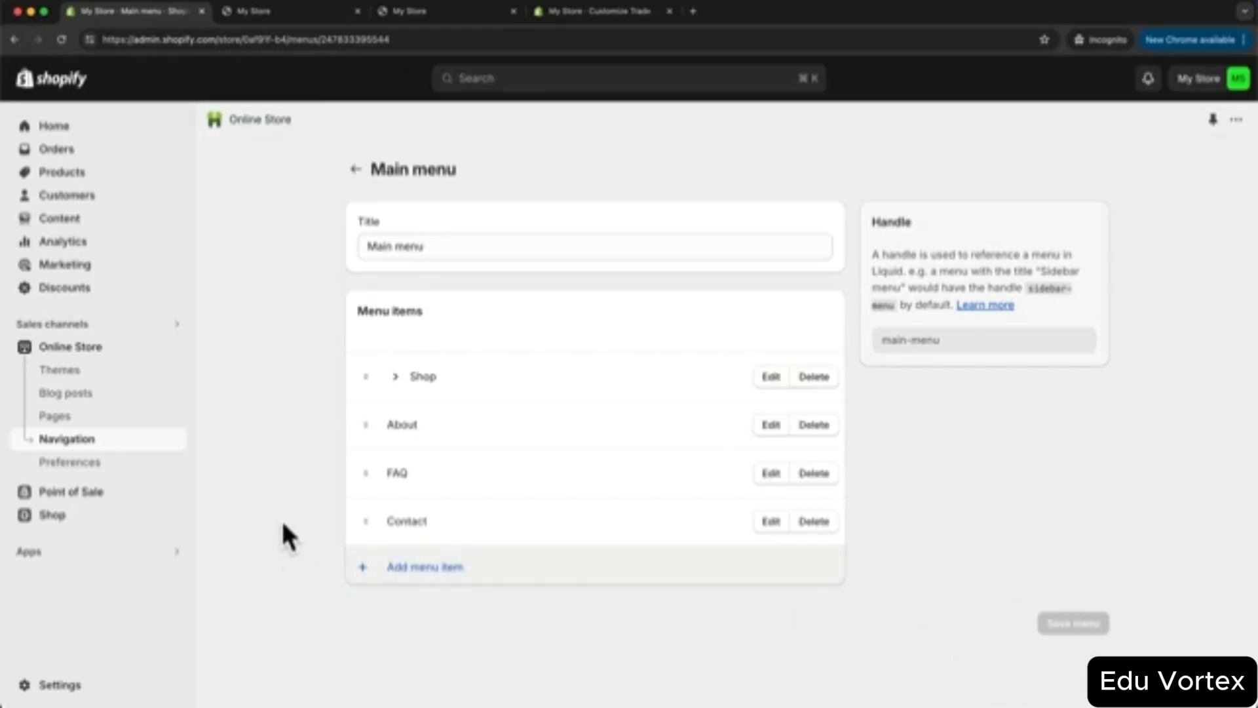
# - Check the live storefront's Shop mega menu and the new Shop, About, FAQ, Contact header
pyautogui.click(170, 346)
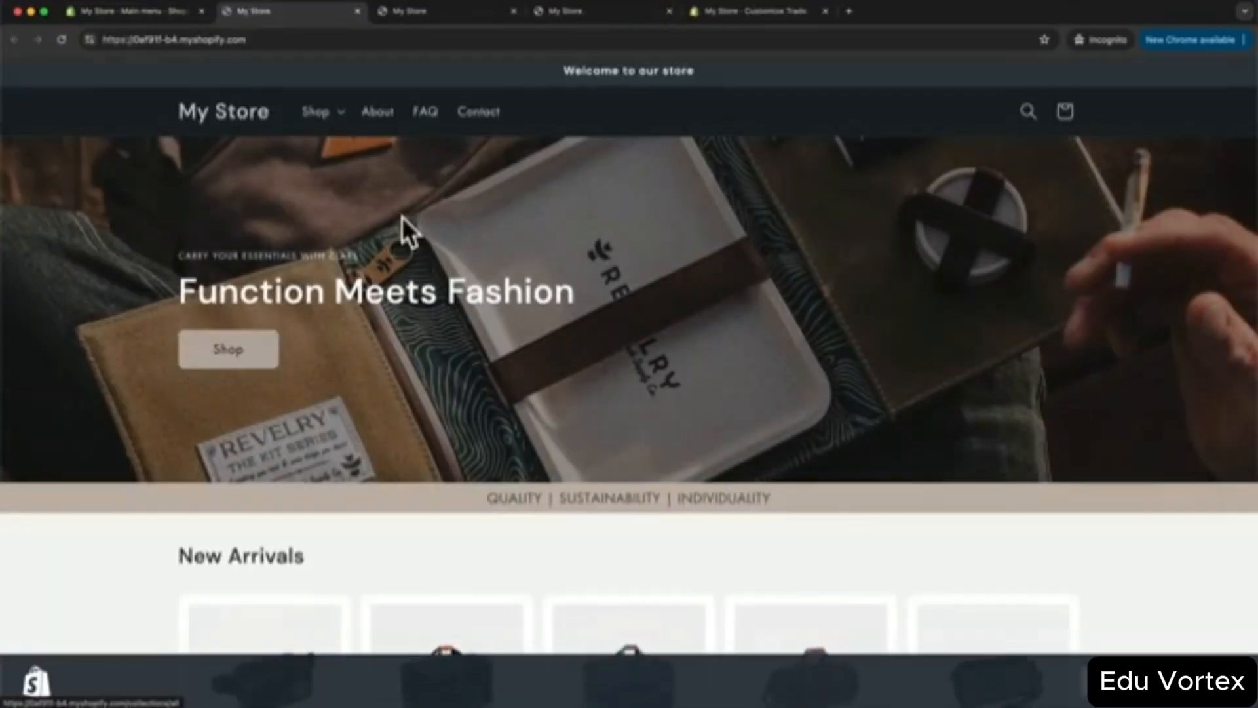
pyautogui.click(323, 116)
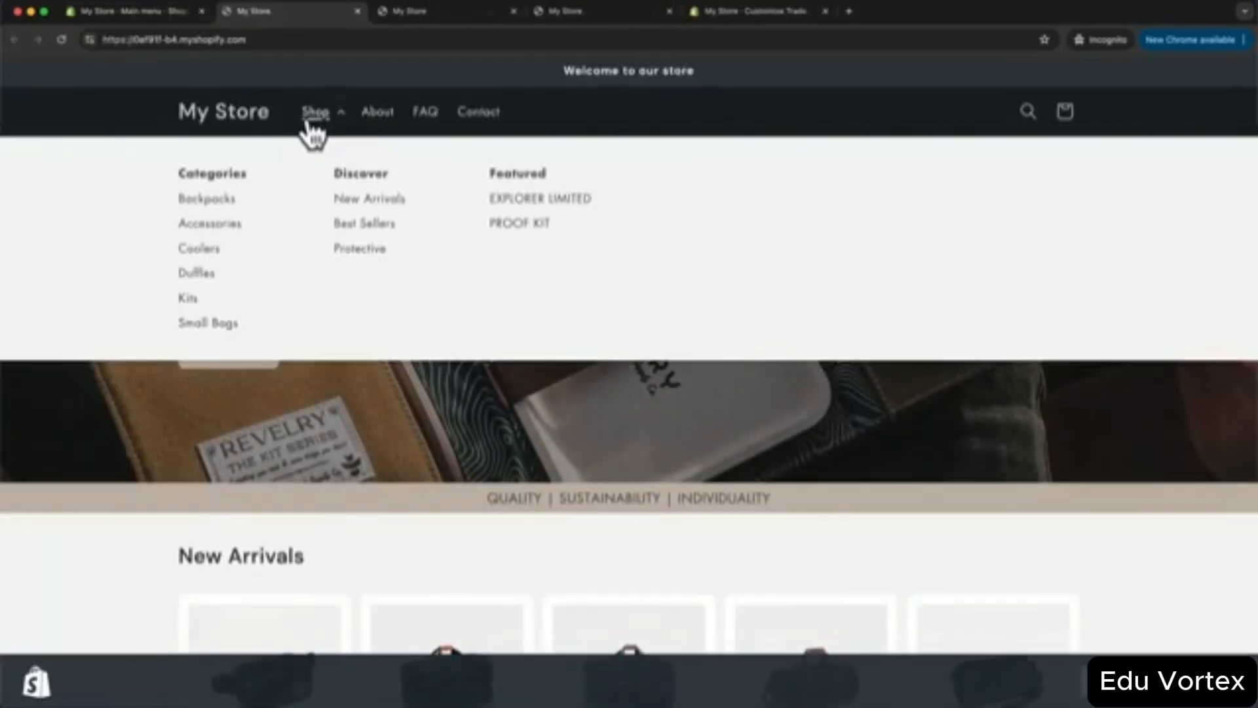
pyautogui.click(320, 110)
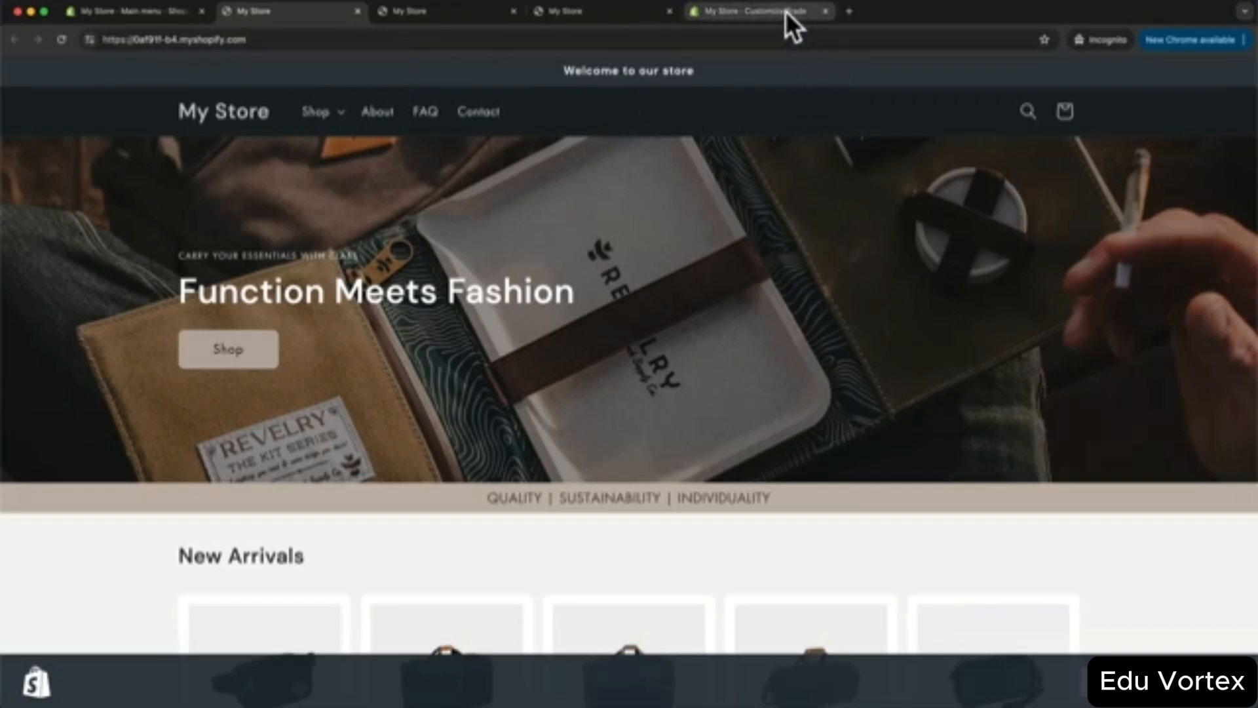
# - Replace the 'Welcome to our store' announcement with 'Free shipping for order over $50'
pyautogui.click(754, 13)
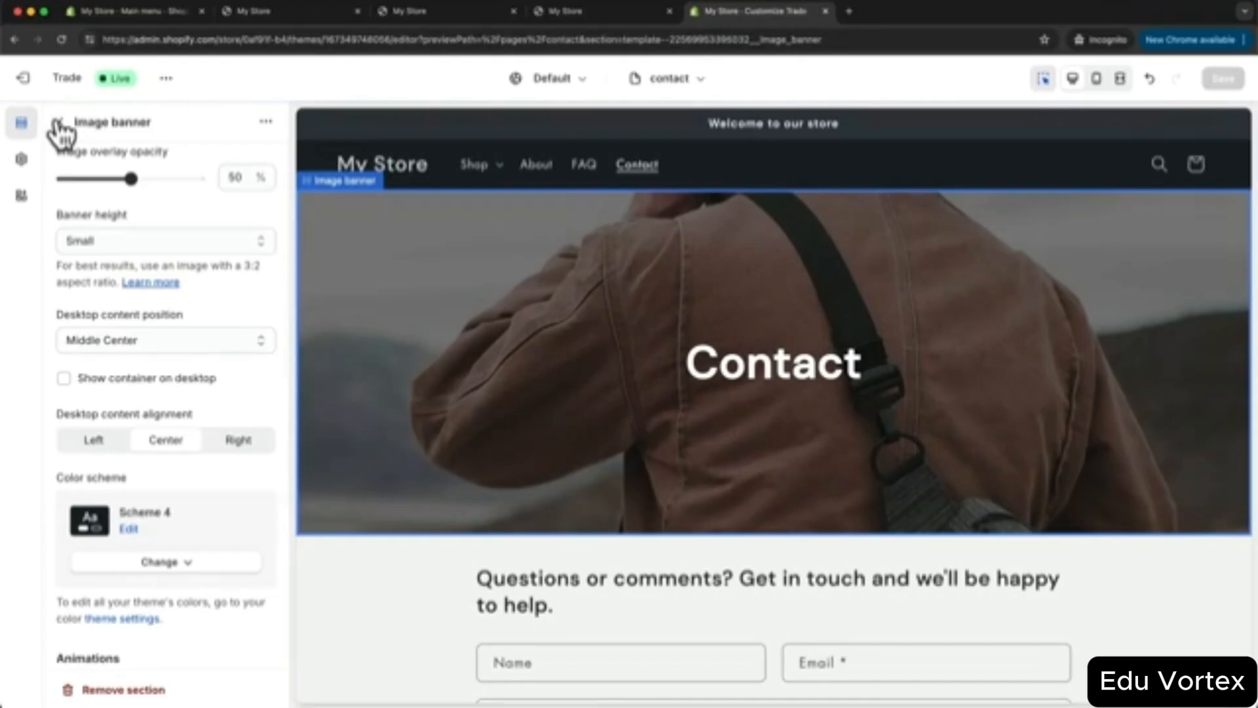
pyautogui.click(60, 122)
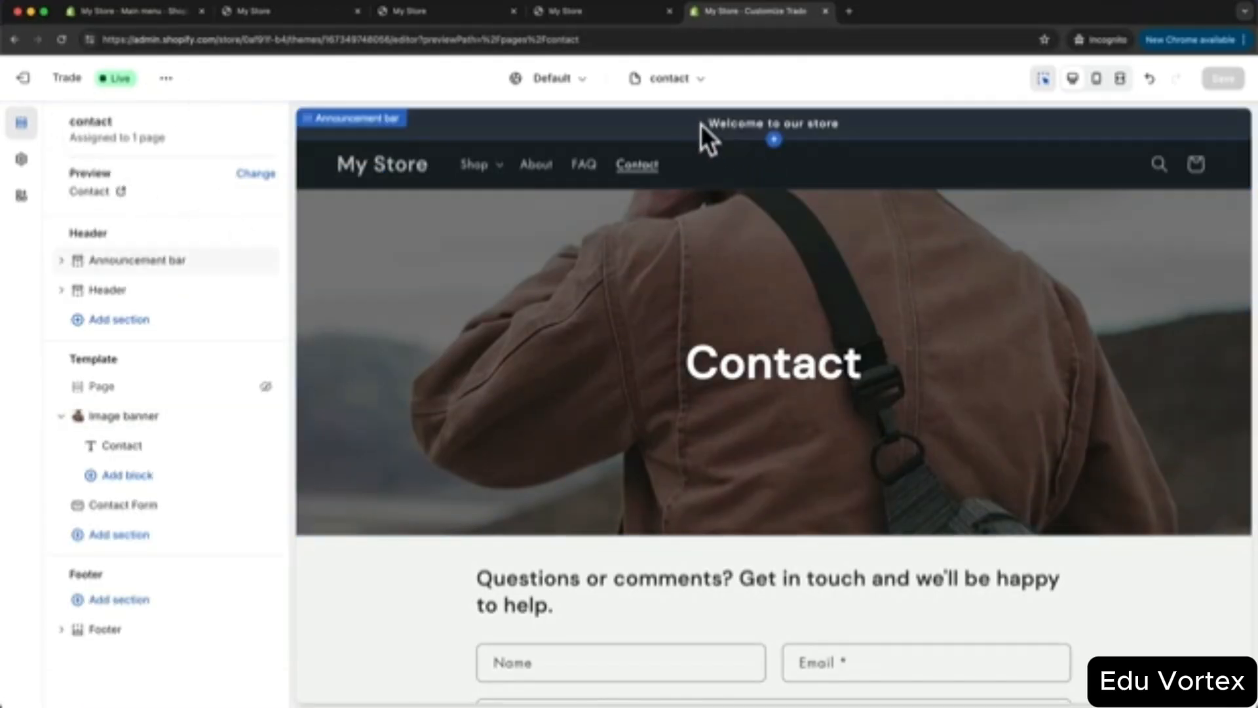
pyautogui.click(134, 274)
pyautogui.click(123, 260)
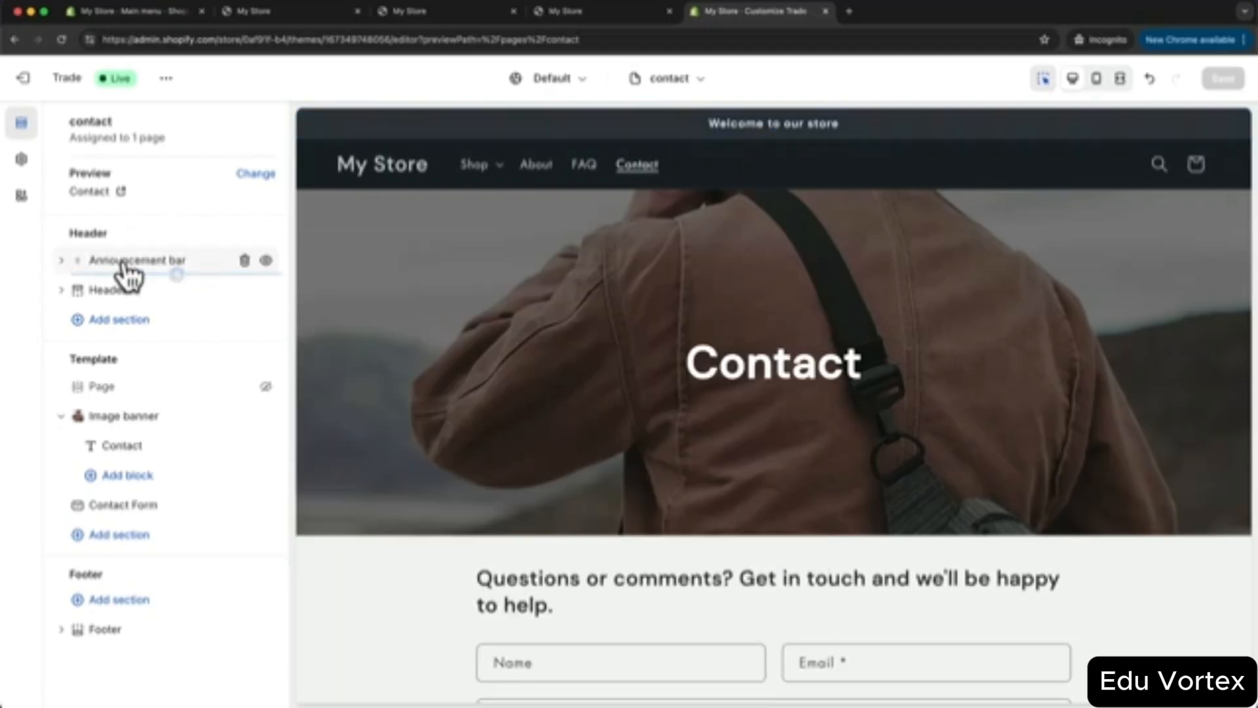
pyautogui.click(126, 264)
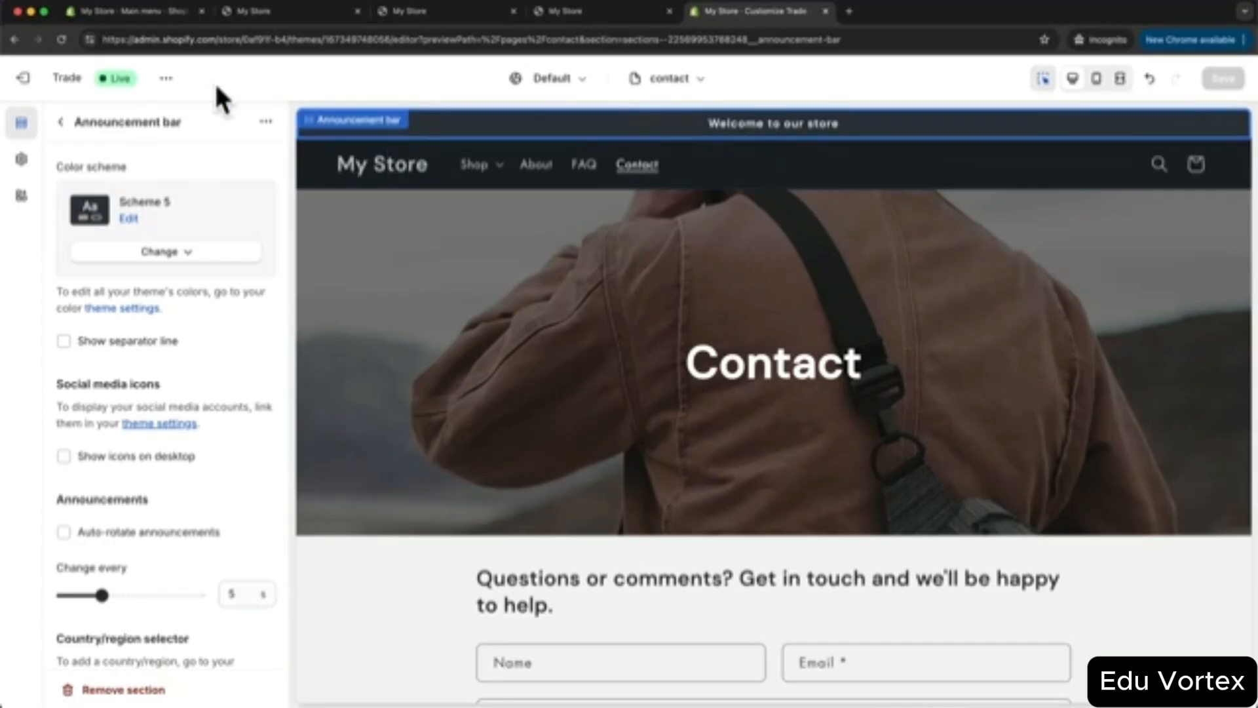
pyautogui.click(65, 123)
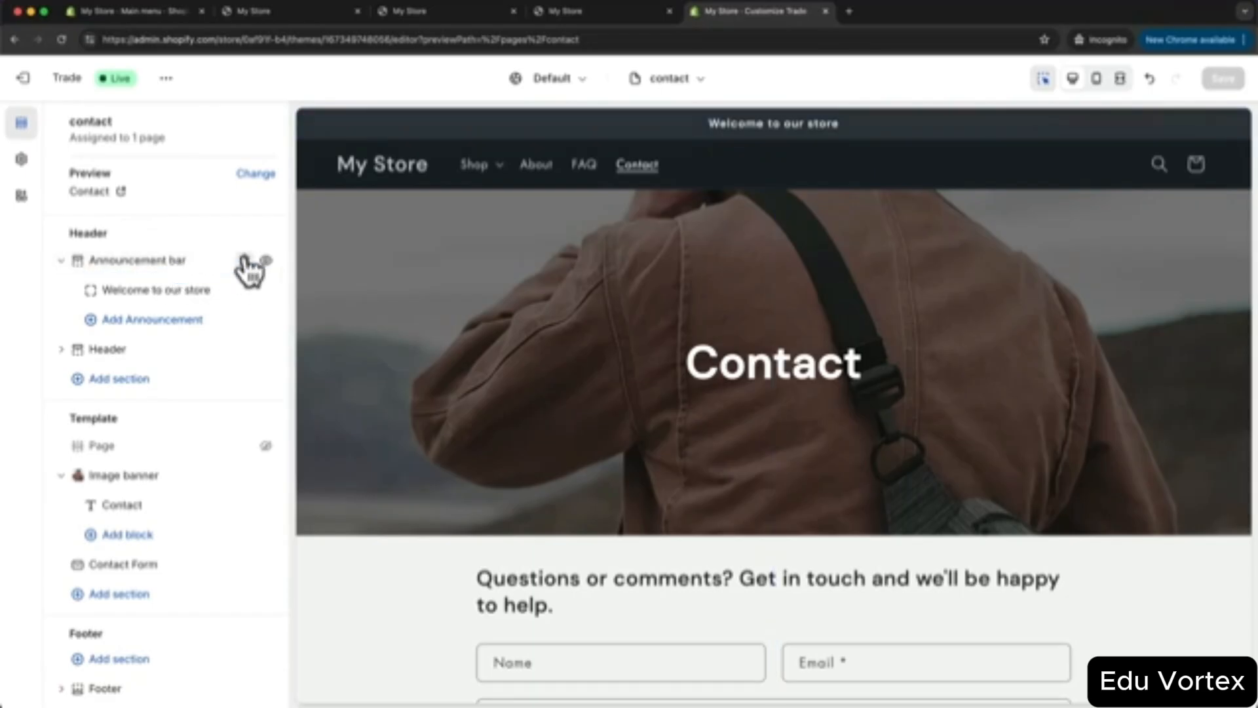
pyautogui.click(155, 292)
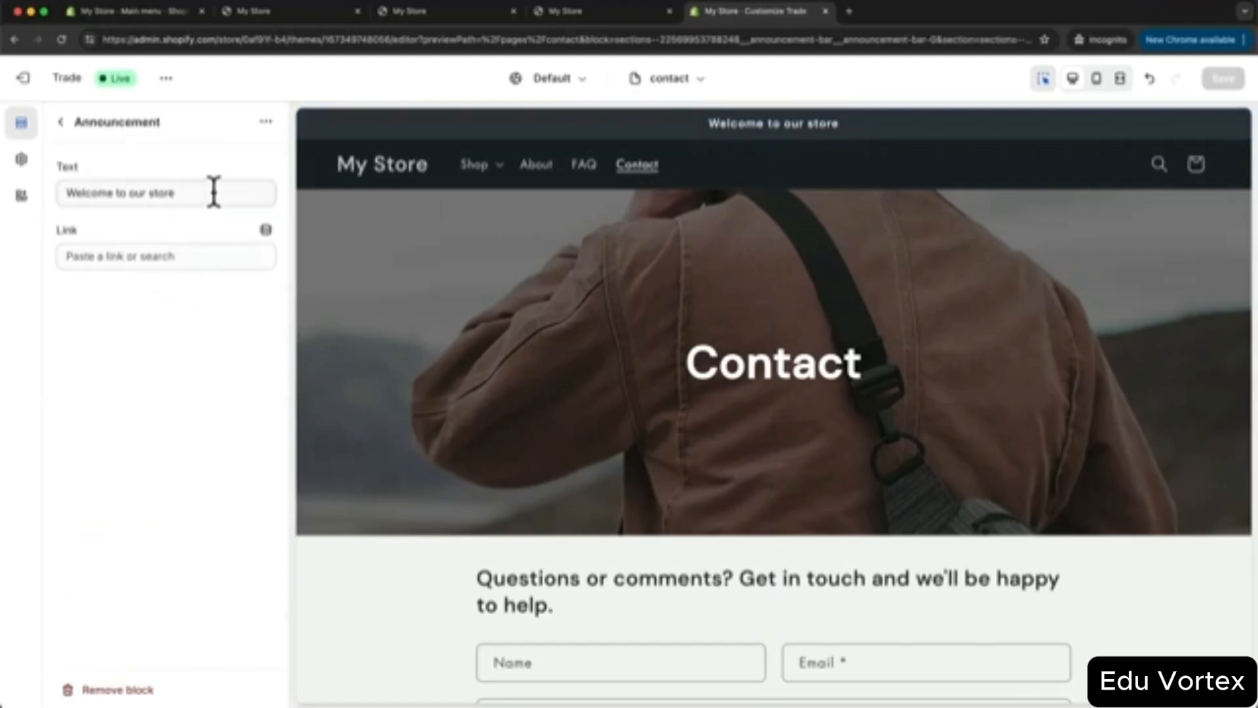
pyautogui.moveTo(210, 191); pyautogui.dragTo(65, 193)
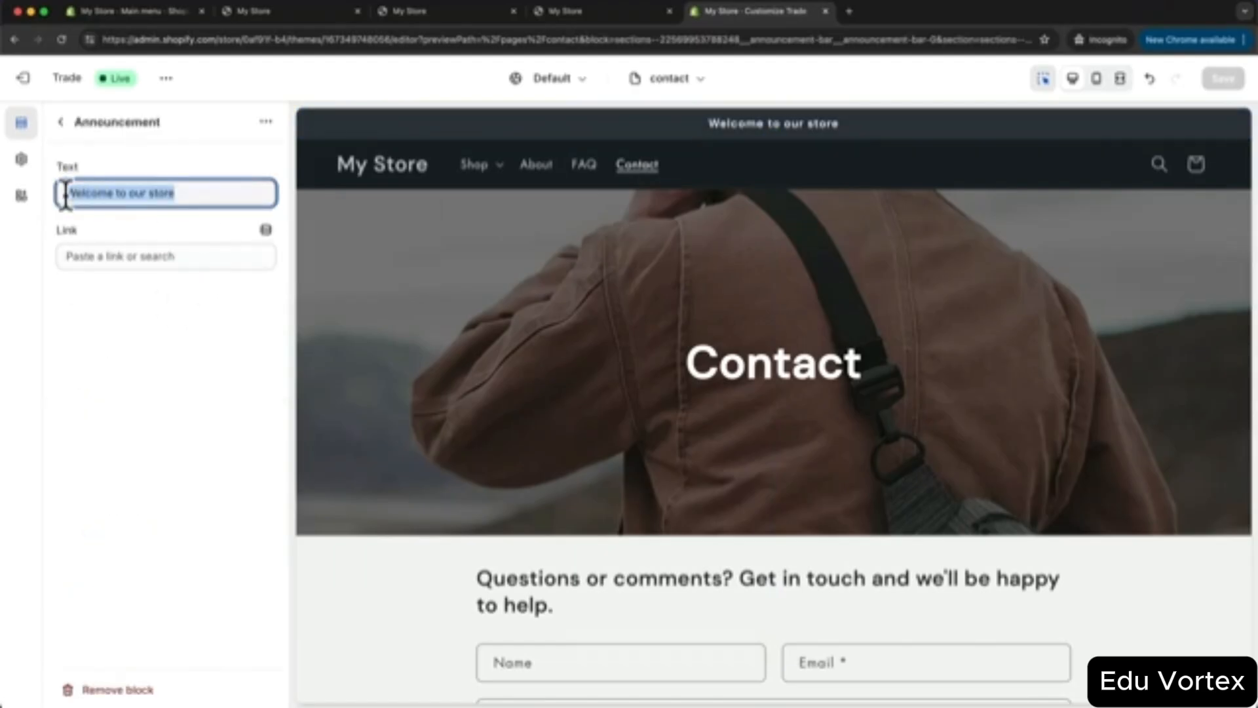
pyautogui.write('Fre')
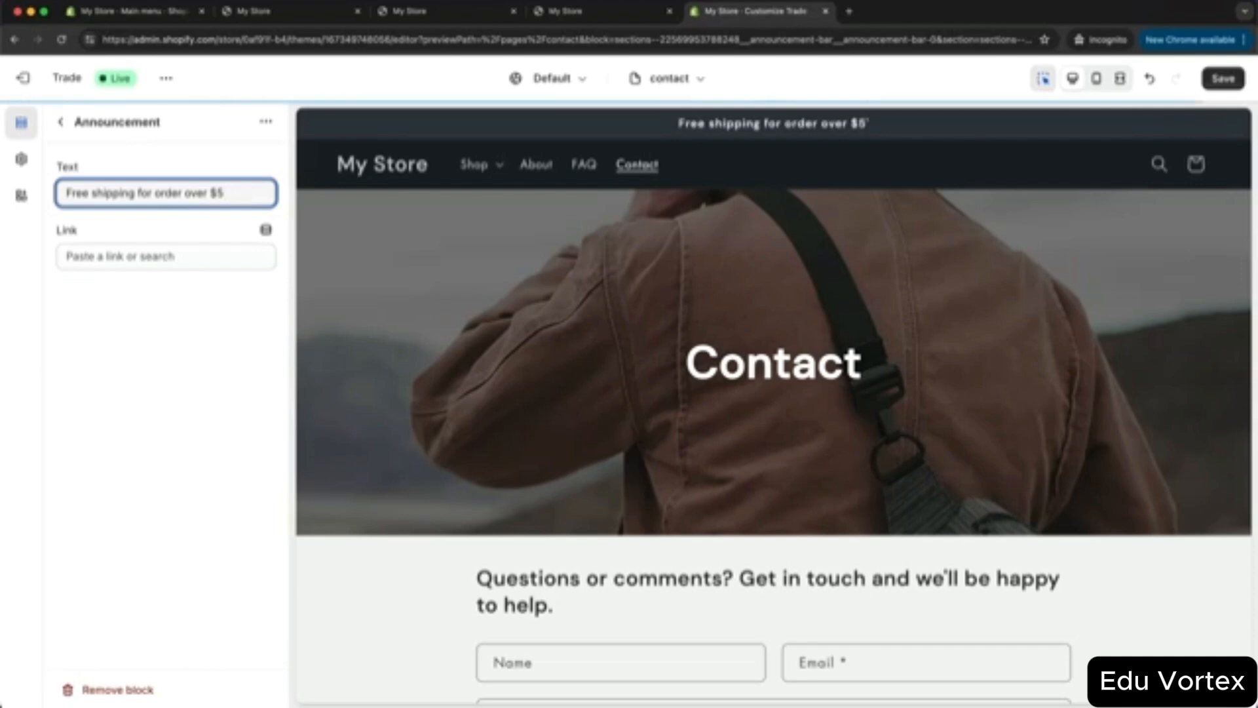
pyautogui.write('0')
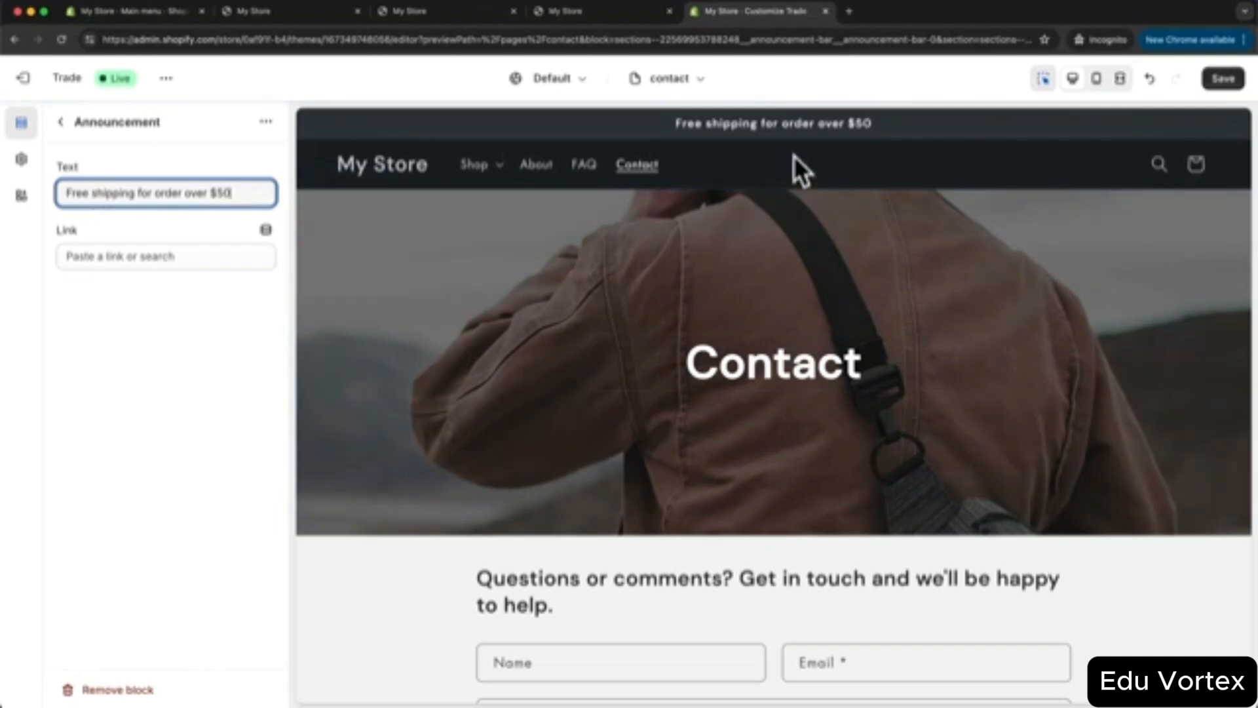
pyautogui.click(61, 120)
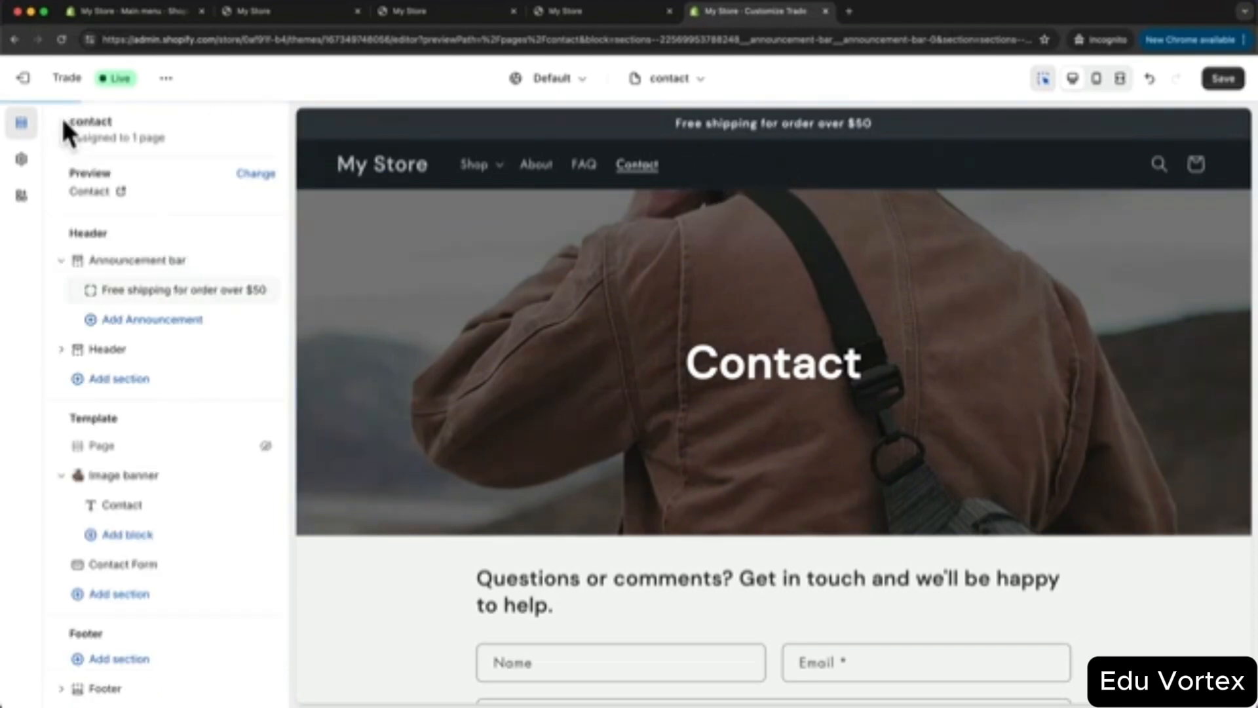
# - Set the header's desktop logo position to Middle center
pyautogui.click(112, 350)
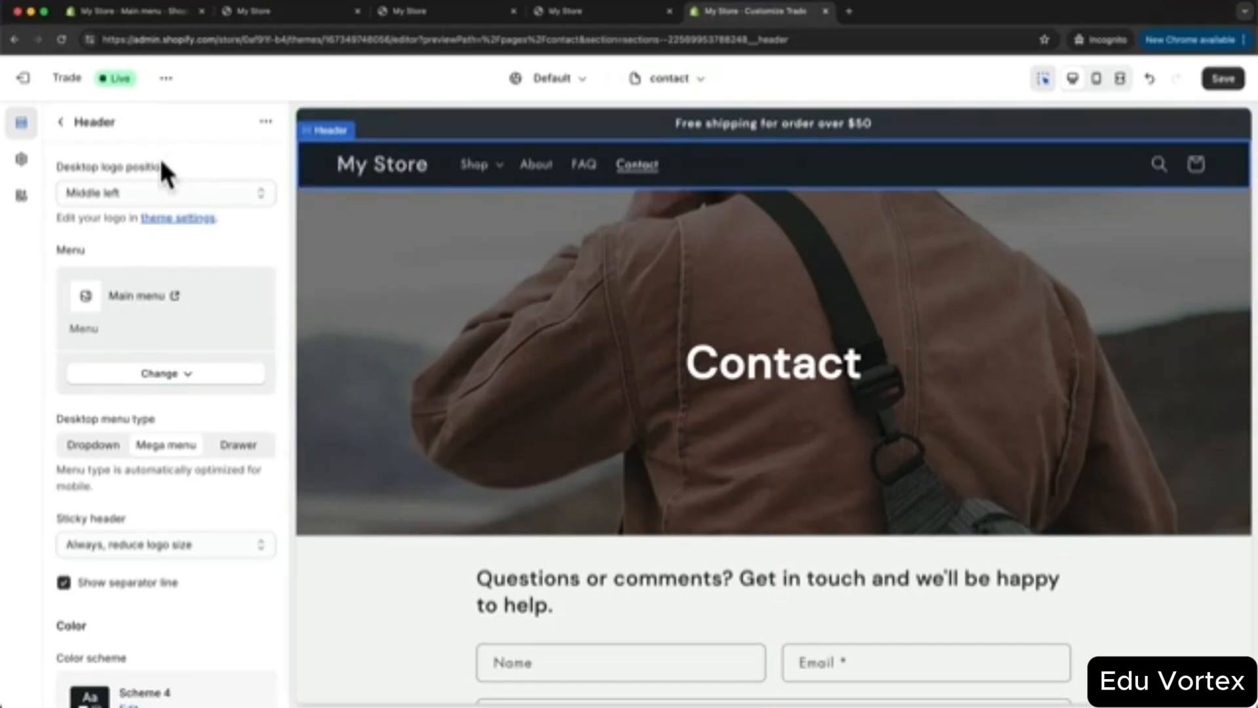
pyautogui.click(167, 190)
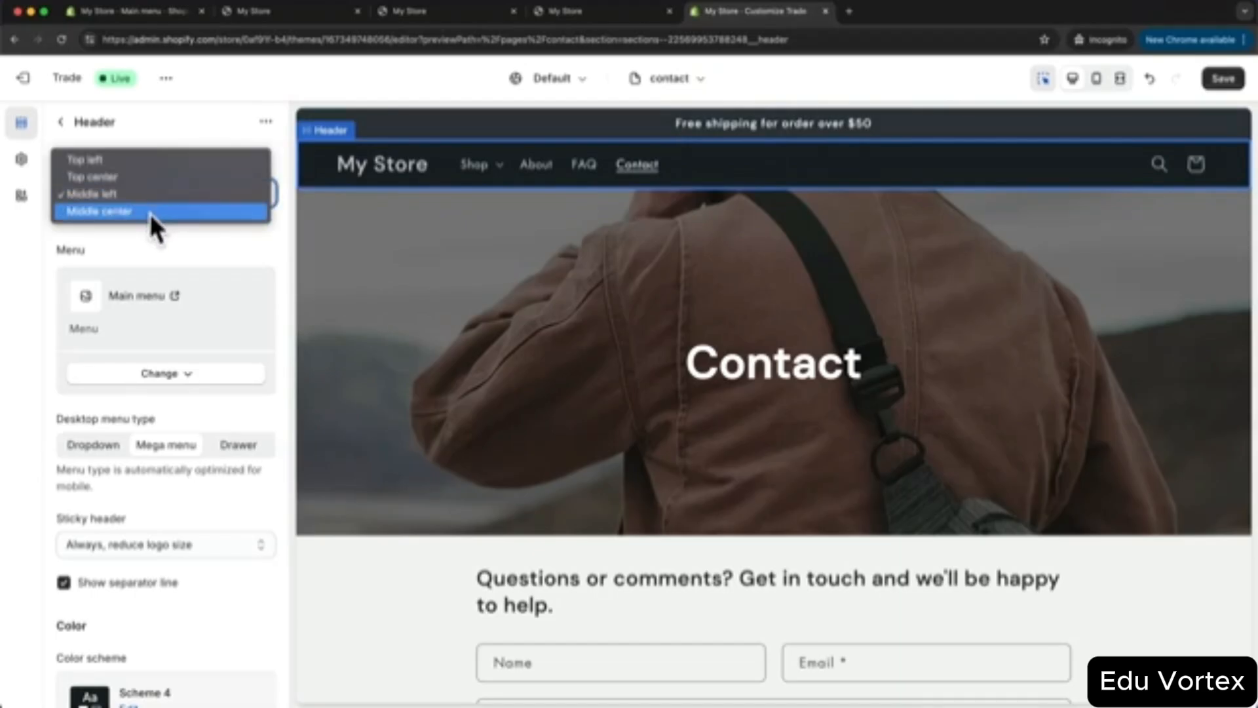
pyautogui.click(236, 234)
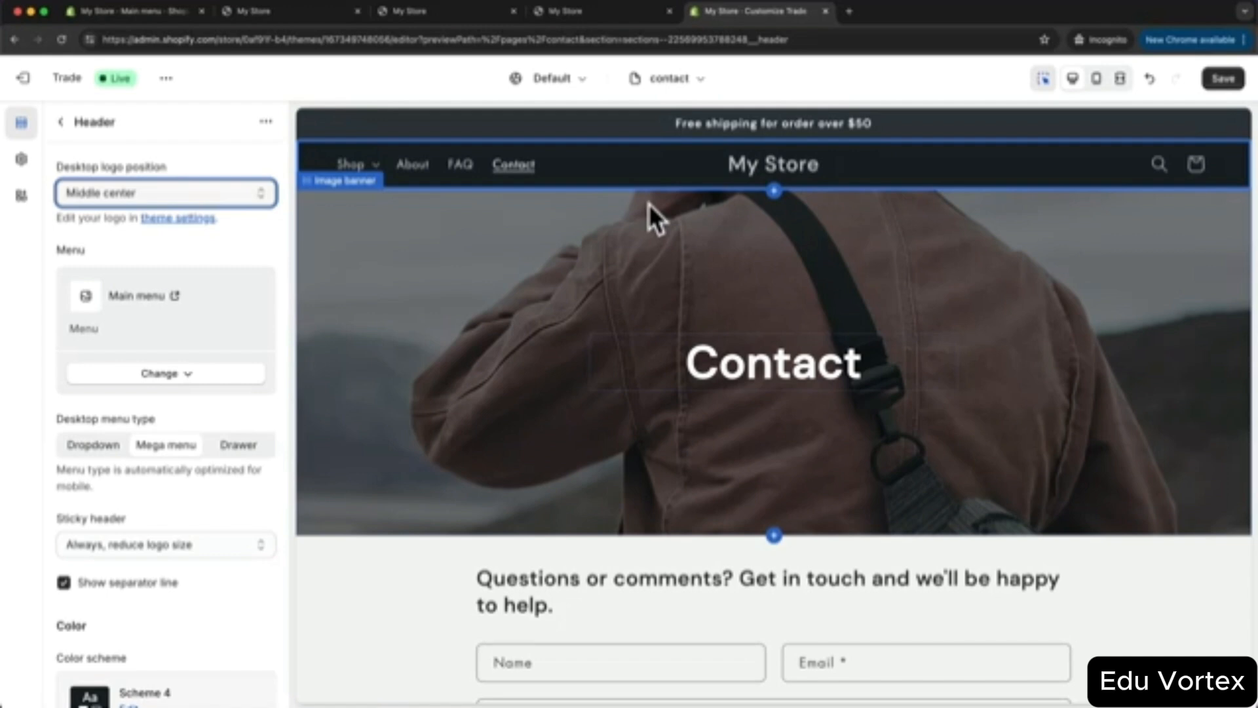
pyautogui.click(22, 164)
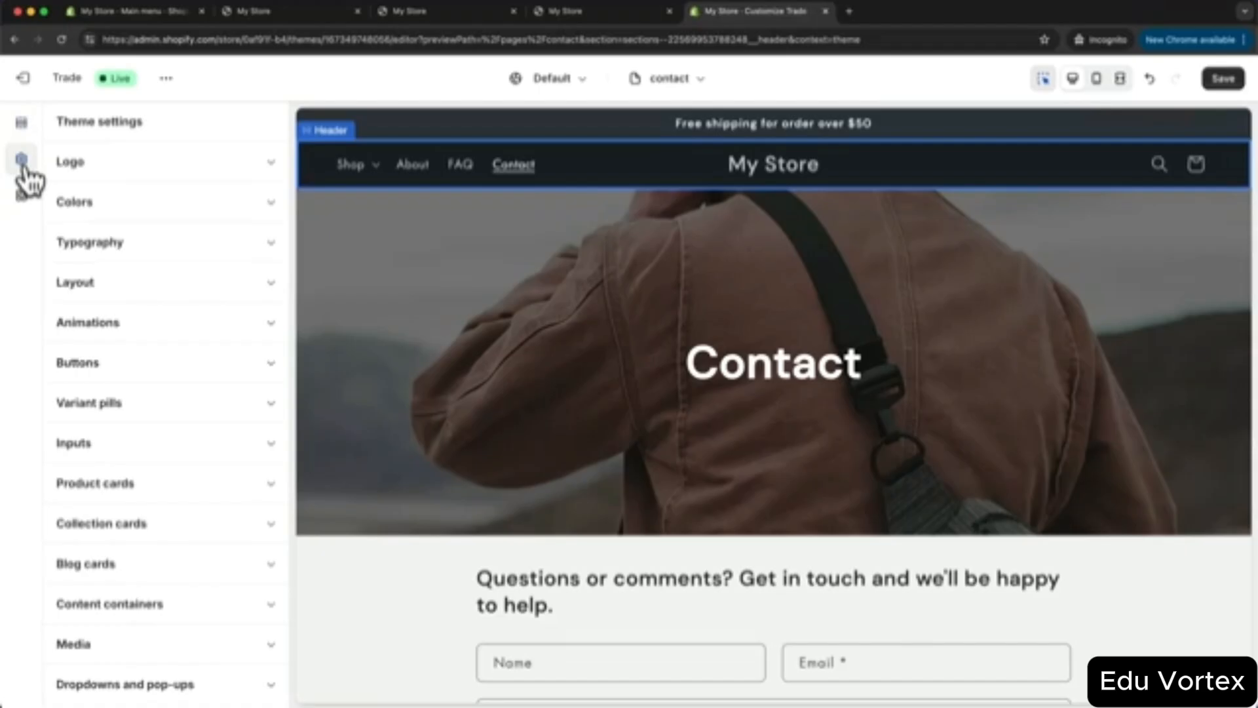
# - Upload the METICS logo and widen it from 70 to 100 px
pyautogui.click(199, 171)
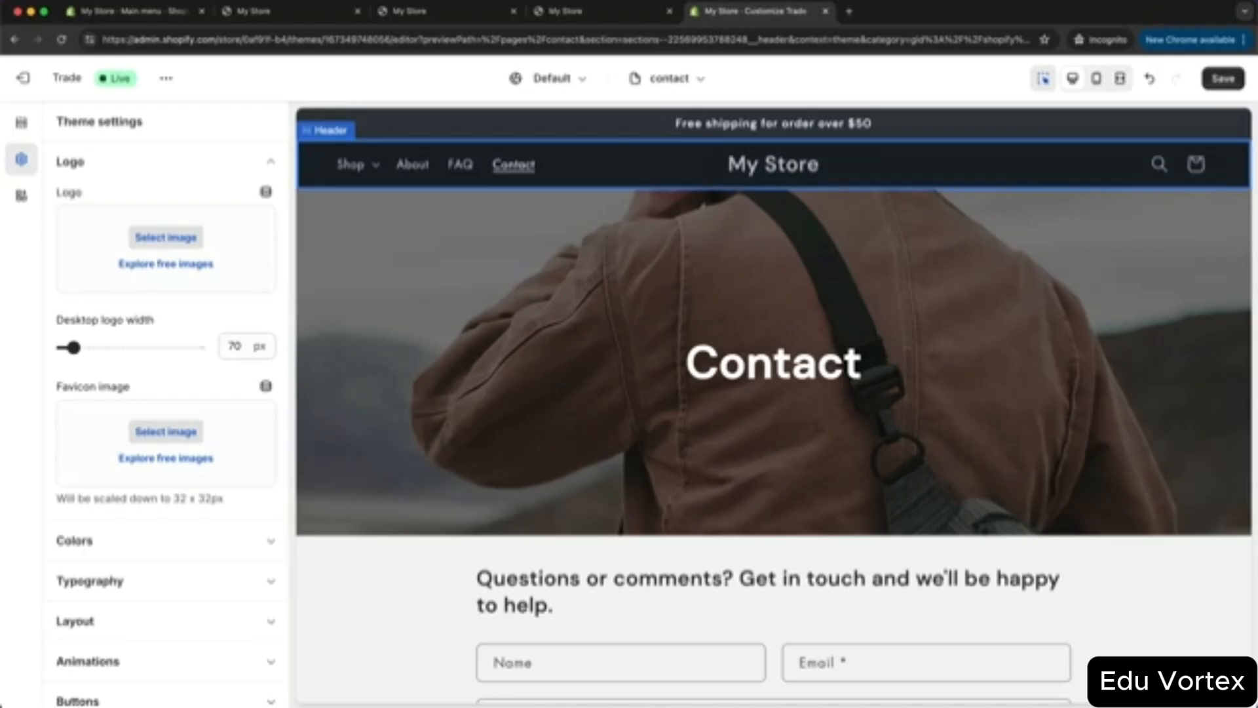
pyautogui.click(746, 707)
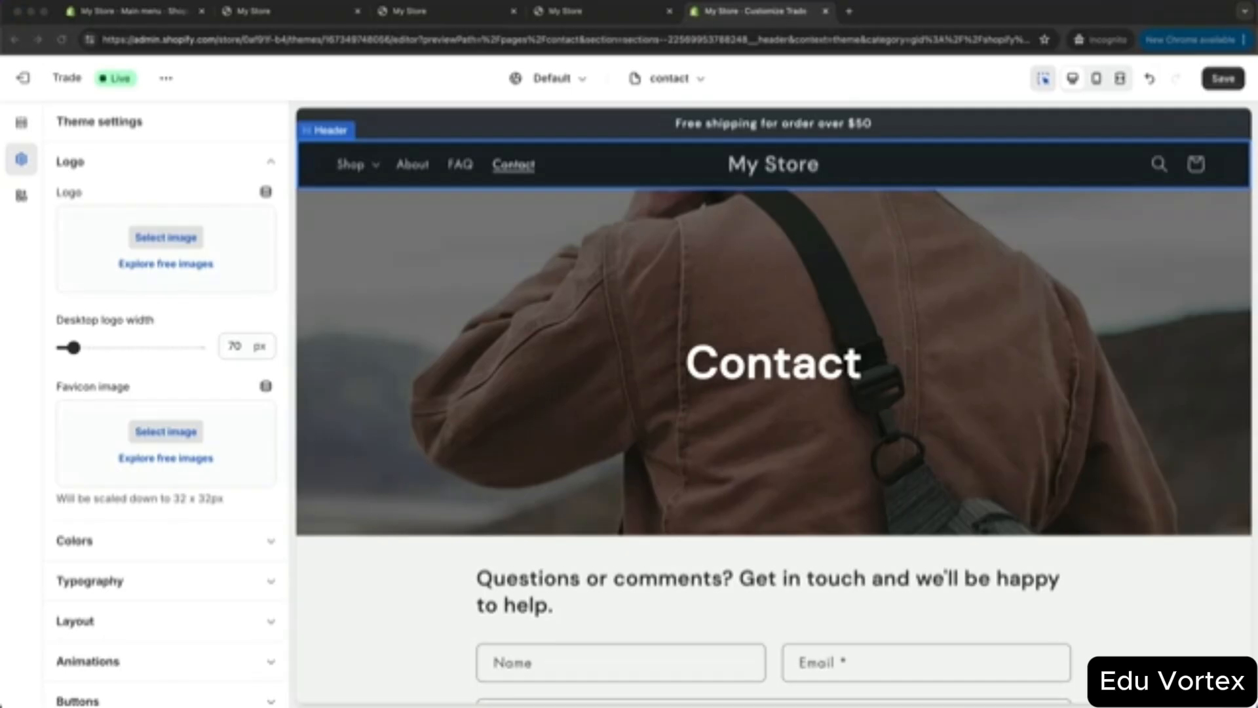
pyautogui.moveTo(494, 707); pyautogui.dragTo(193, 240)
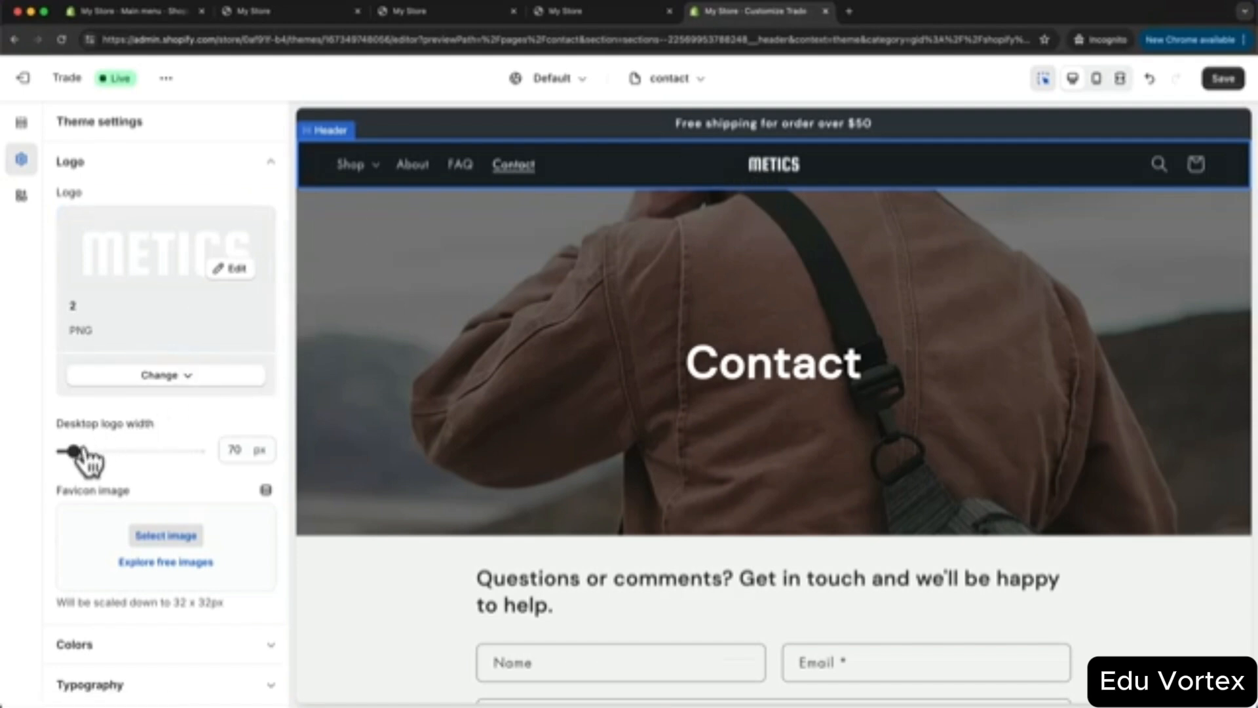
pyautogui.moveTo(76, 450); pyautogui.dragTo(90, 450)
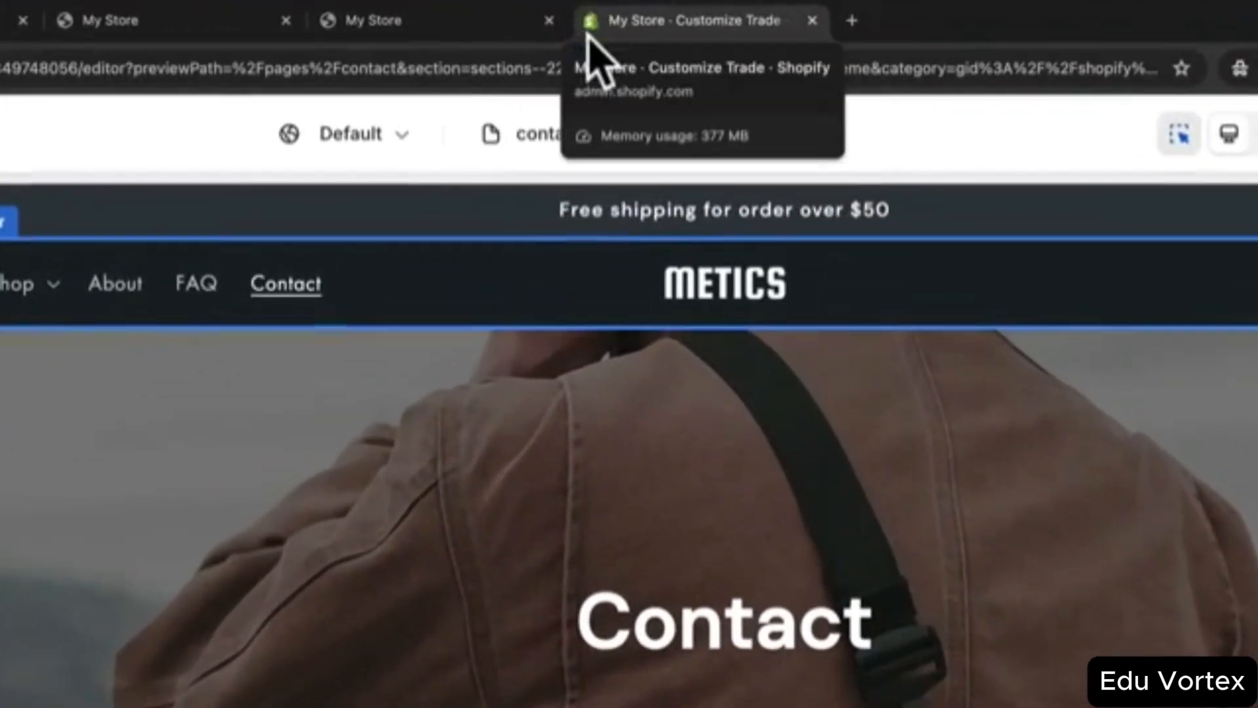
# - Set the M image as the favicon, save the theme, and view the live store
pyautogui.click(462, 26)
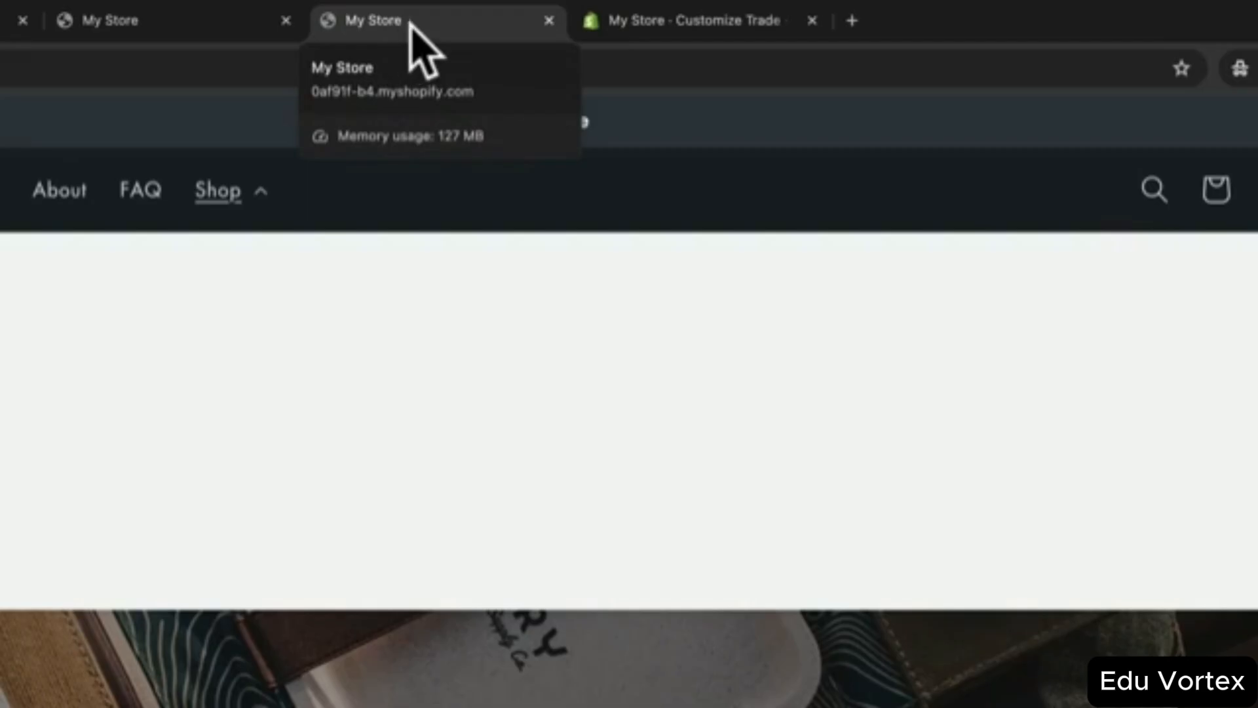
pyautogui.click(681, 20)
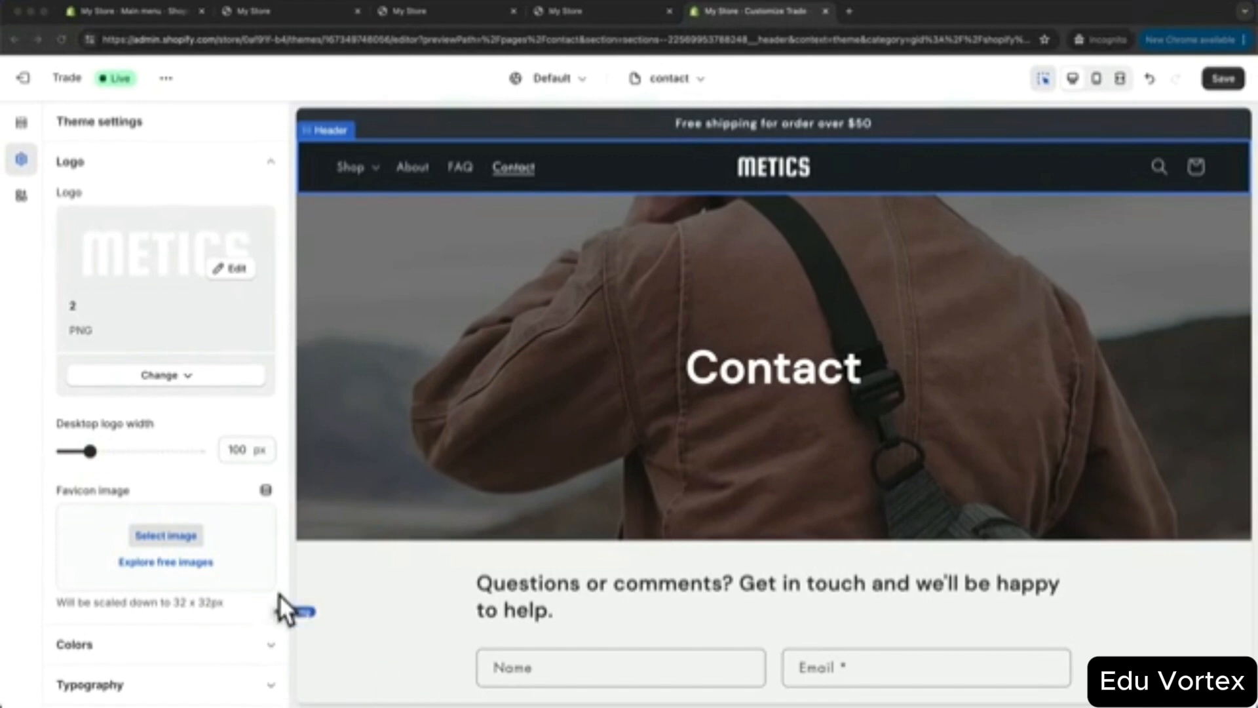
pyautogui.moveTo(278, 595); pyautogui.dragTo(167, 555)
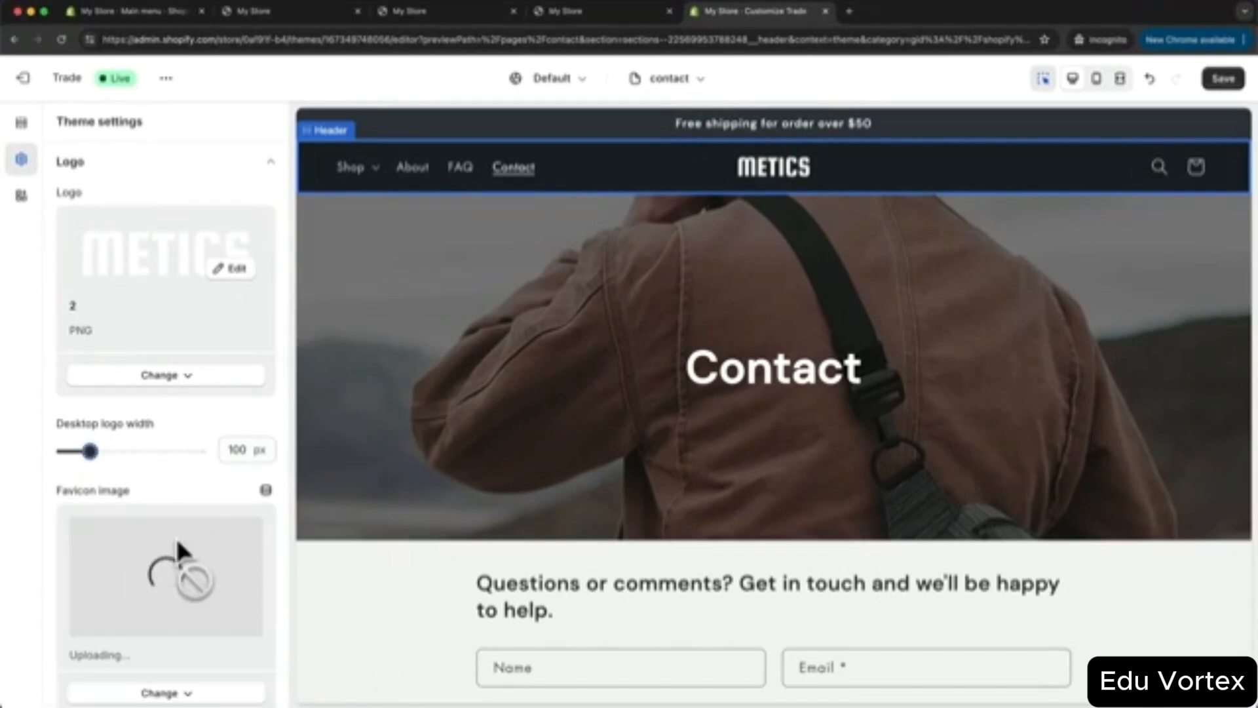
pyautogui.scroll(-2, 176, 538)
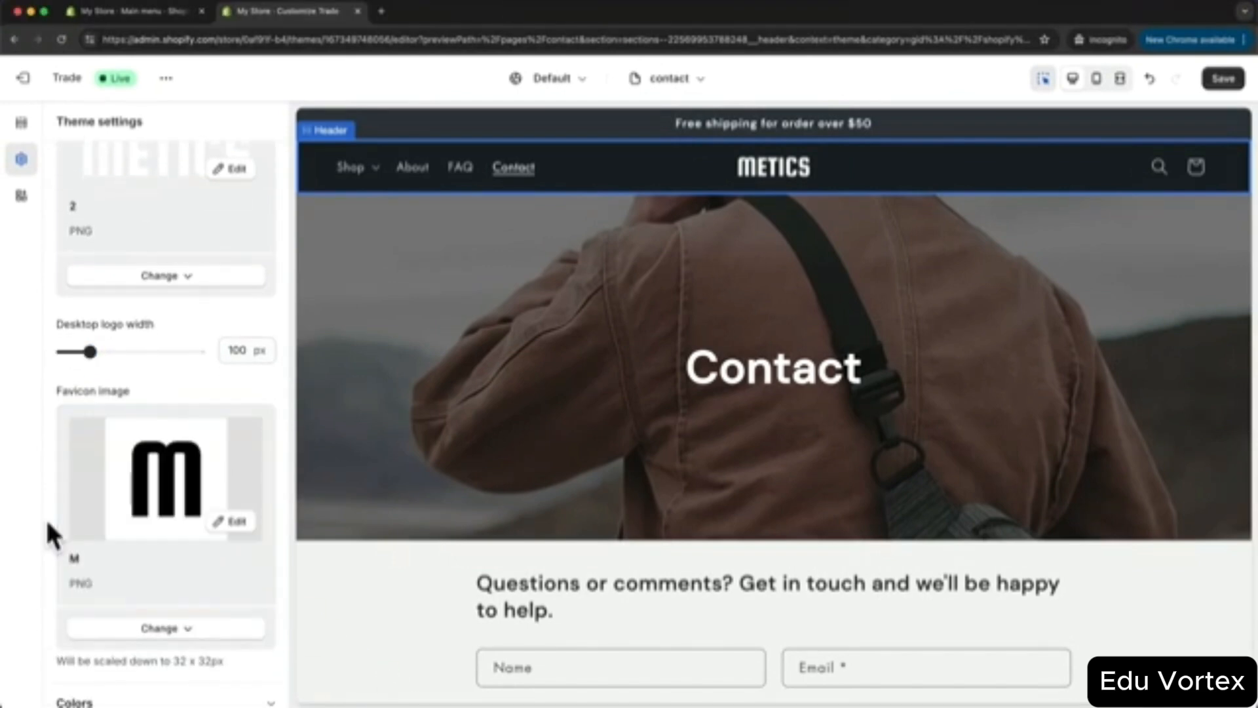
pyautogui.click(1222, 80)
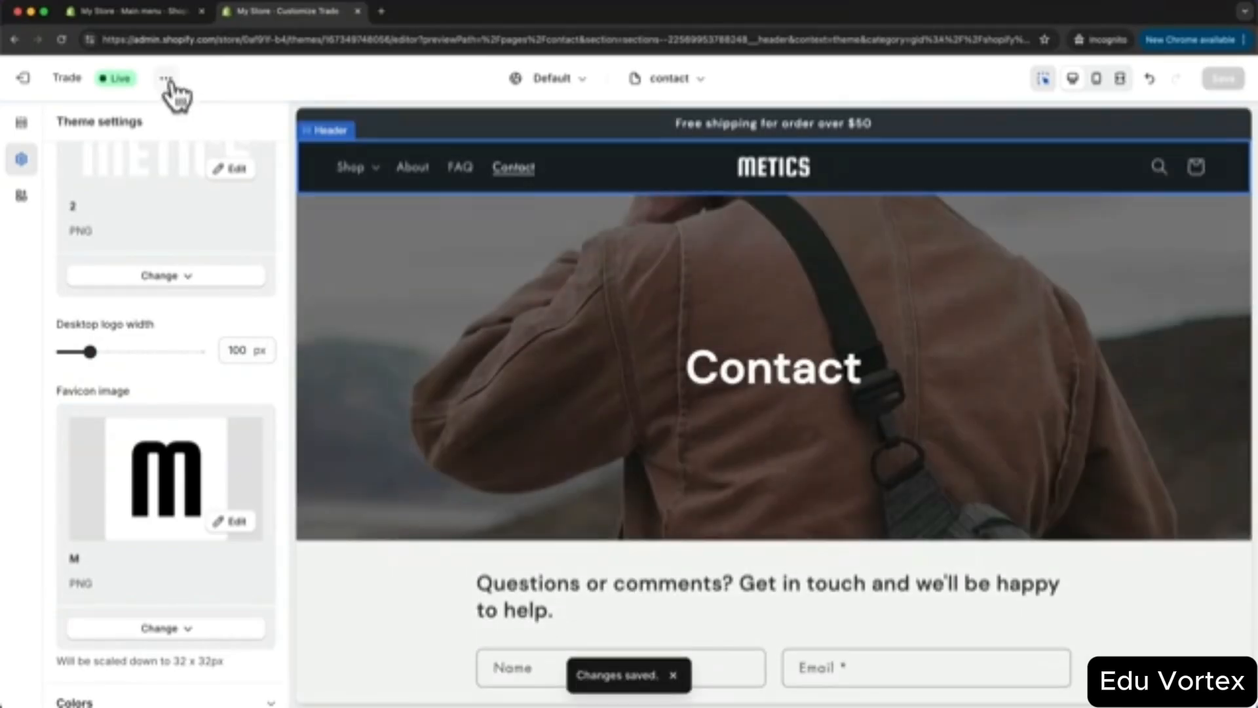
pyautogui.click(167, 80)
pyautogui.click(80, 229)
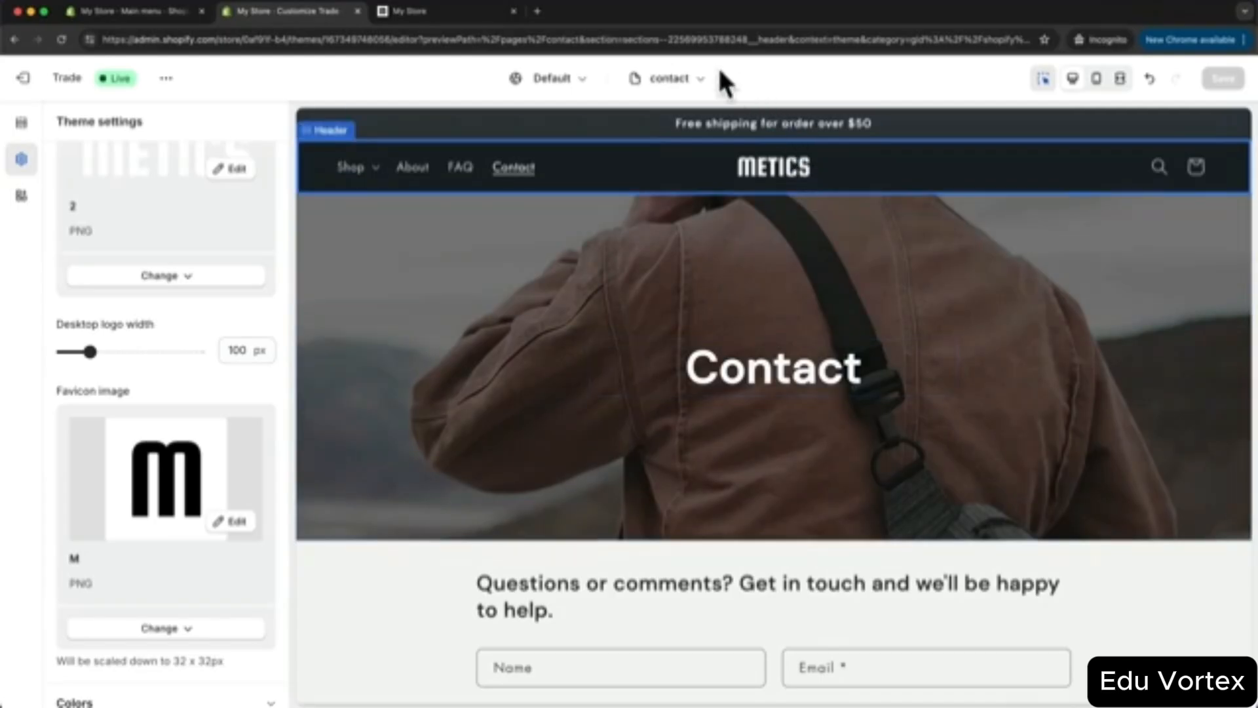
# - Upload the METICS logo to the checkout page header and save it
pyautogui.click(668, 79)
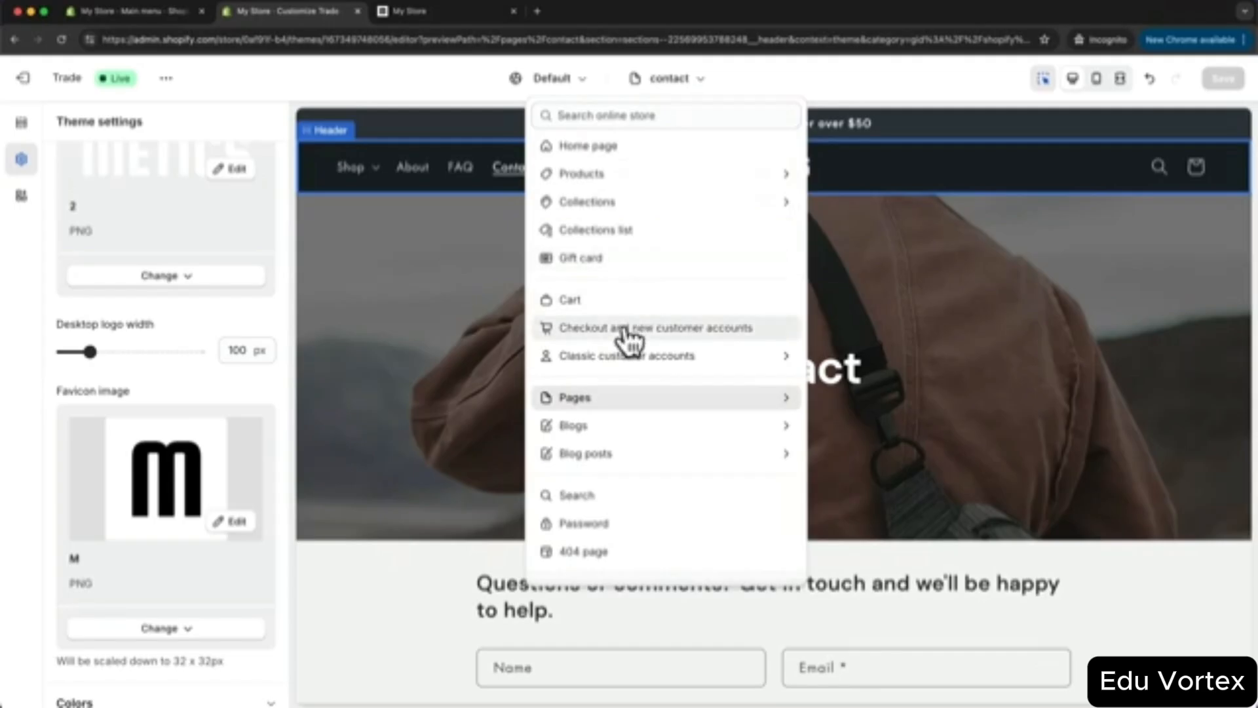
pyautogui.click(682, 326)
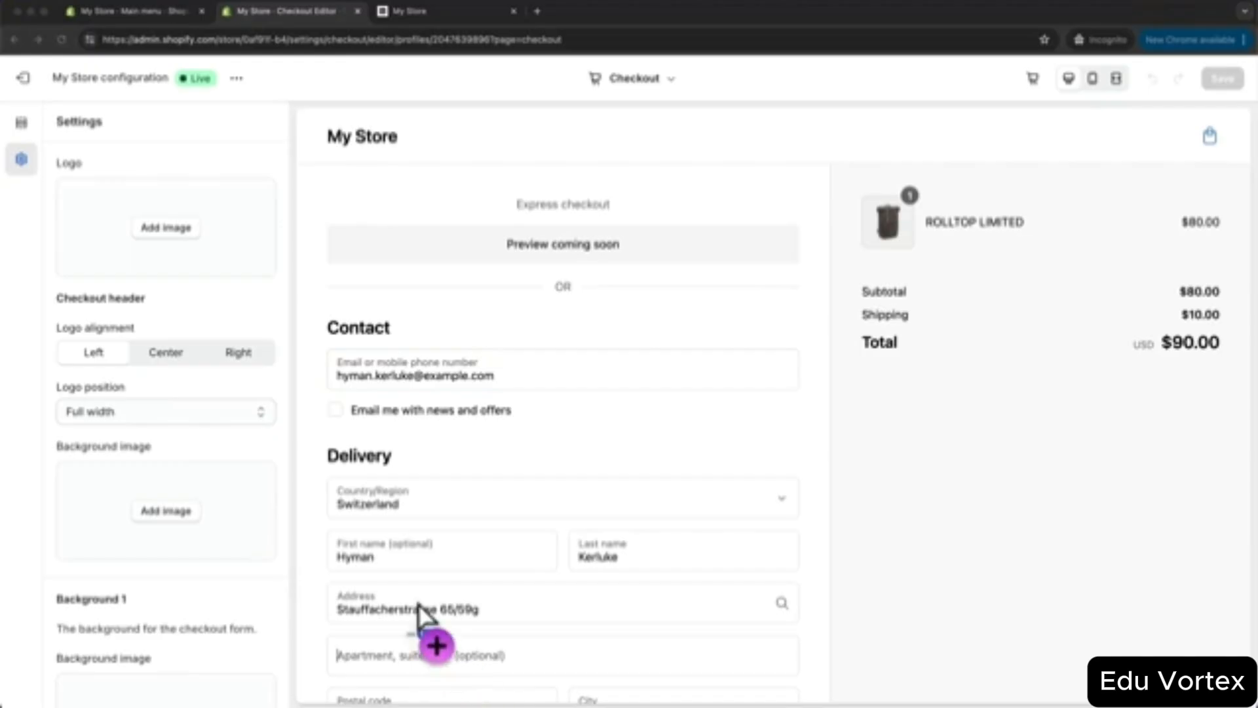
pyautogui.moveTo(435, 631); pyautogui.dragTo(183, 267)
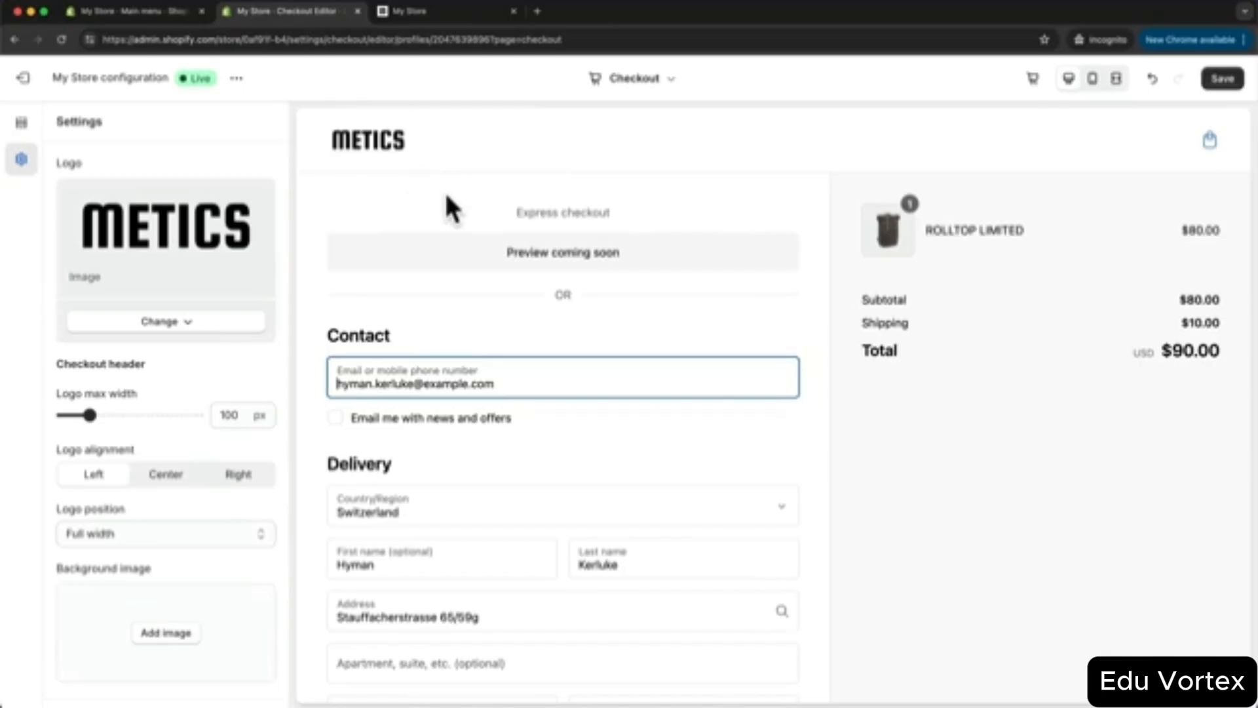
pyautogui.click(1223, 80)
pyautogui.click(658, 84)
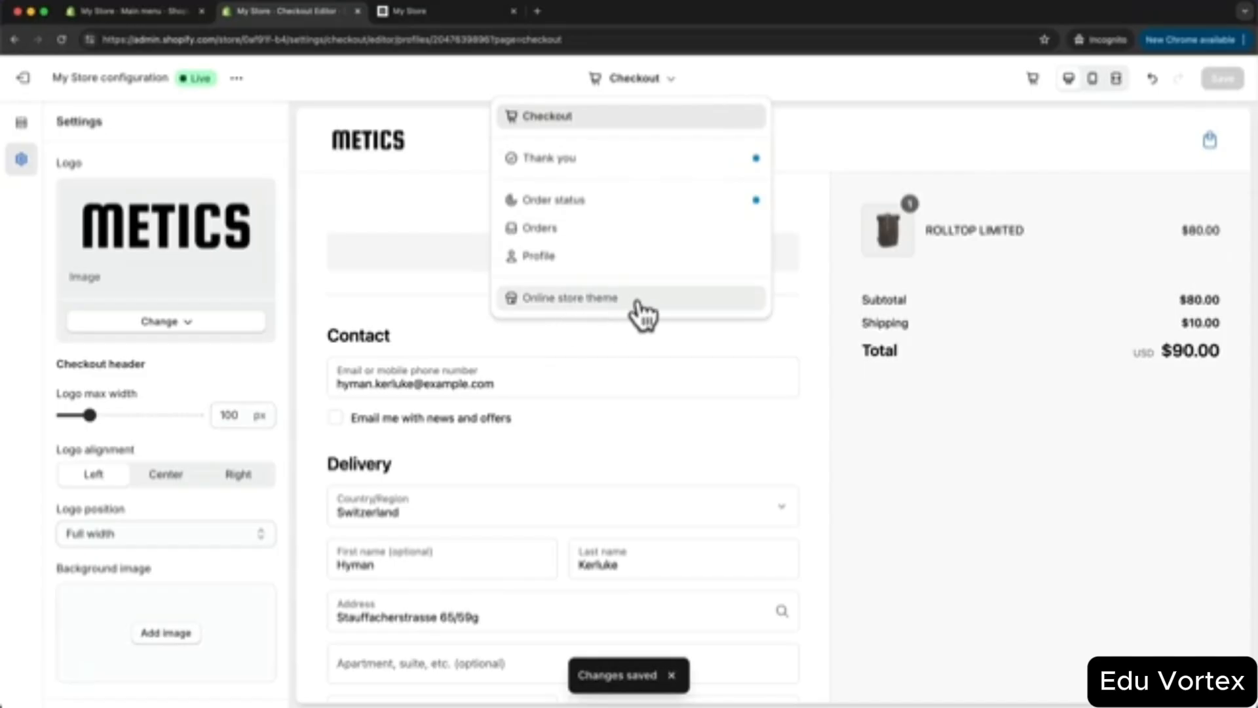
# - Switch back to the online store theme, scroll the home page to the footer, then return to Main menu
pyautogui.click(662, 307)
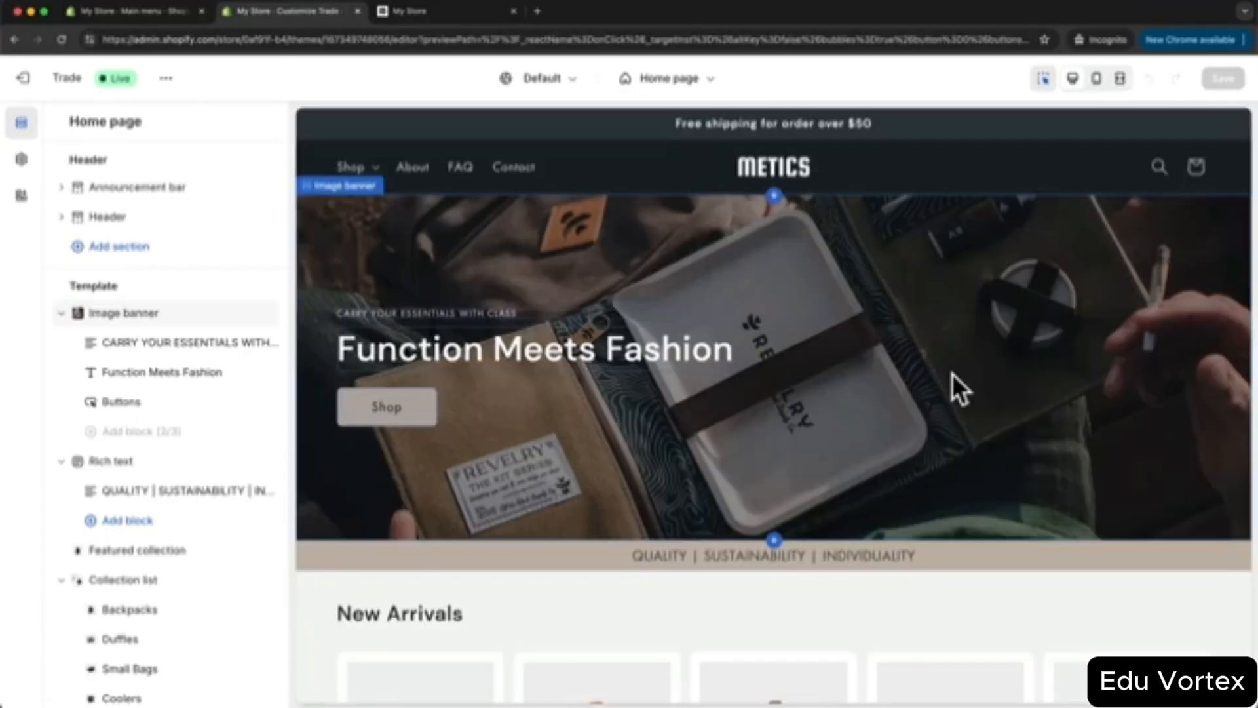
pyautogui.scroll(-15, 953, 373)
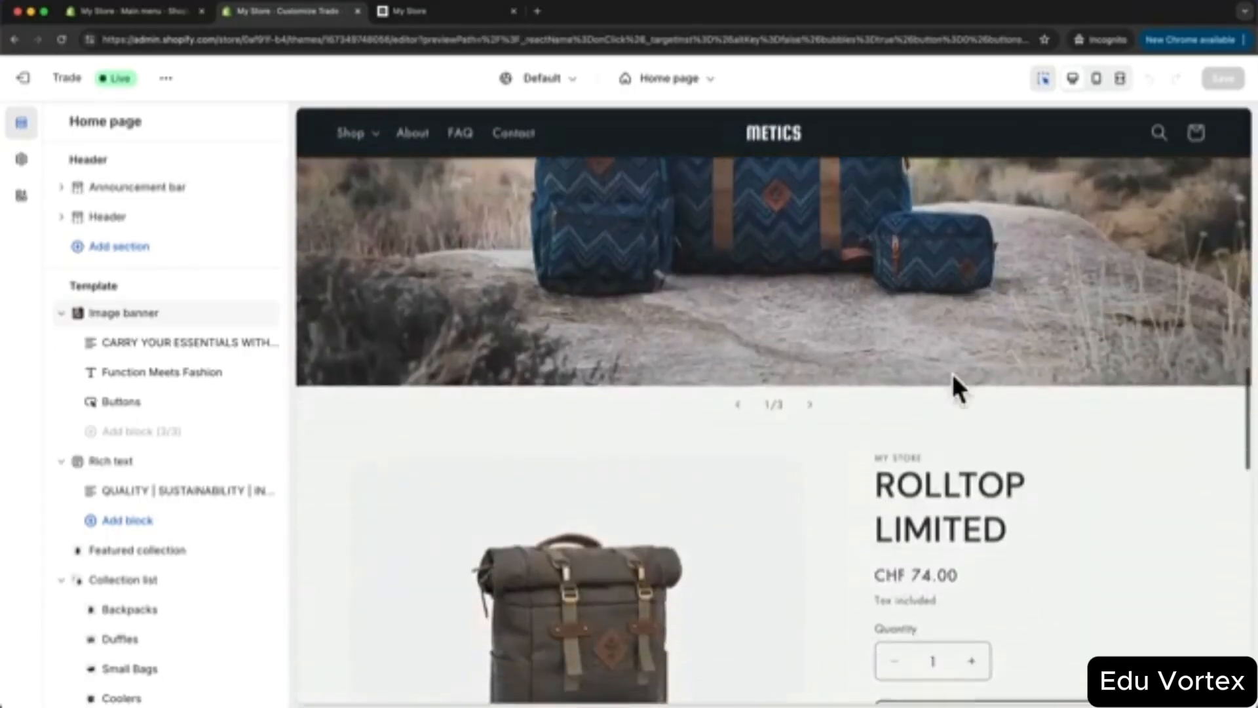
pyautogui.scroll(-15, 953, 374)
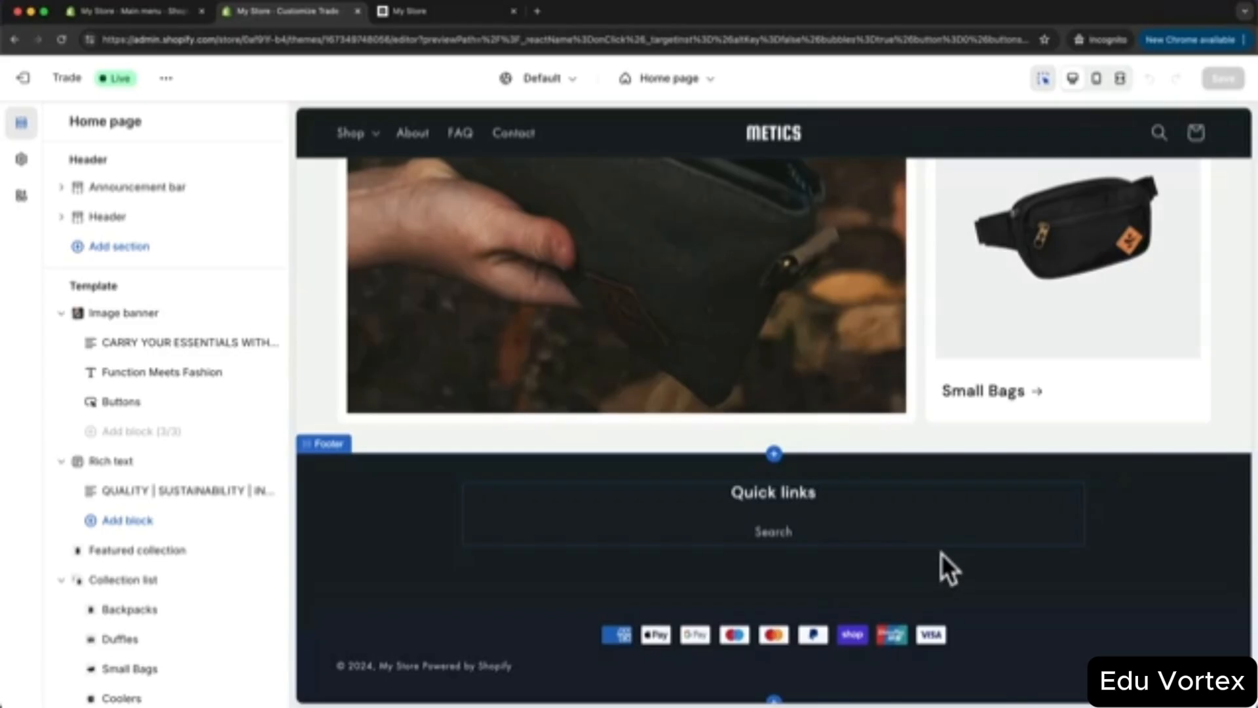
pyautogui.click(179, 25)
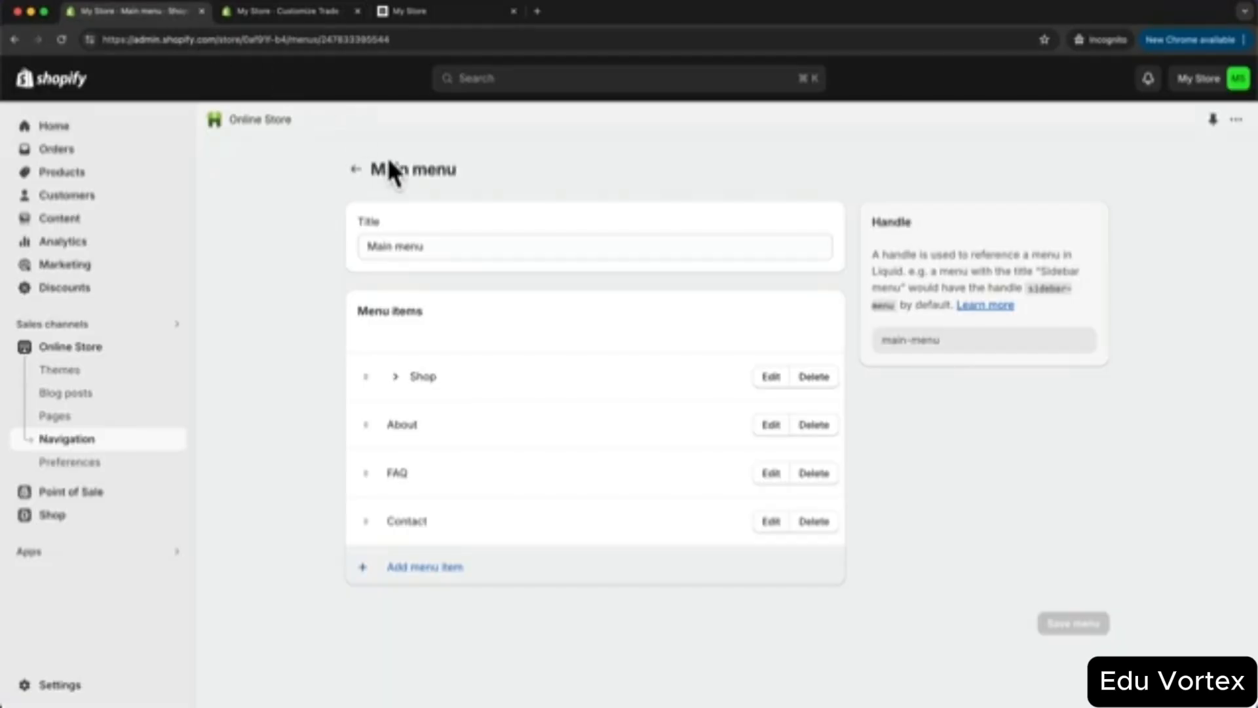
# - Open Settings > Policies and scroll to the empty return and refund policy
pyautogui.click(65, 693)
pyautogui.scroll(-5, 347, 475)
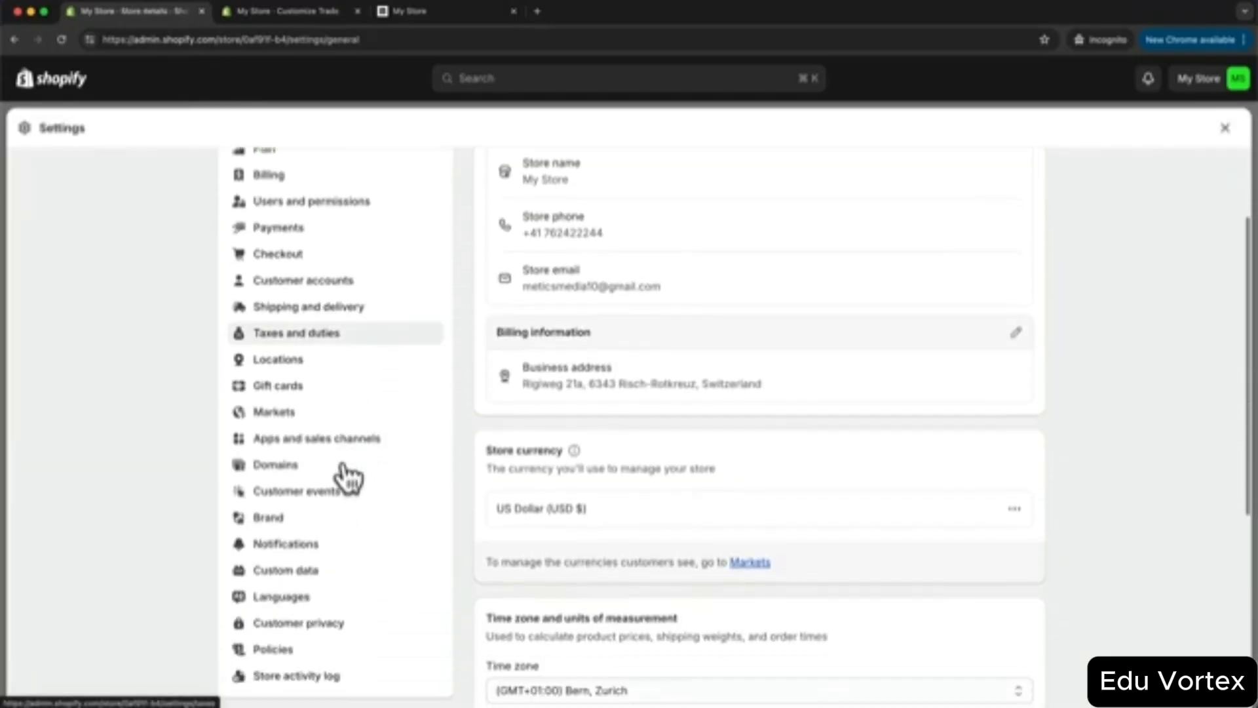
pyautogui.click(307, 607)
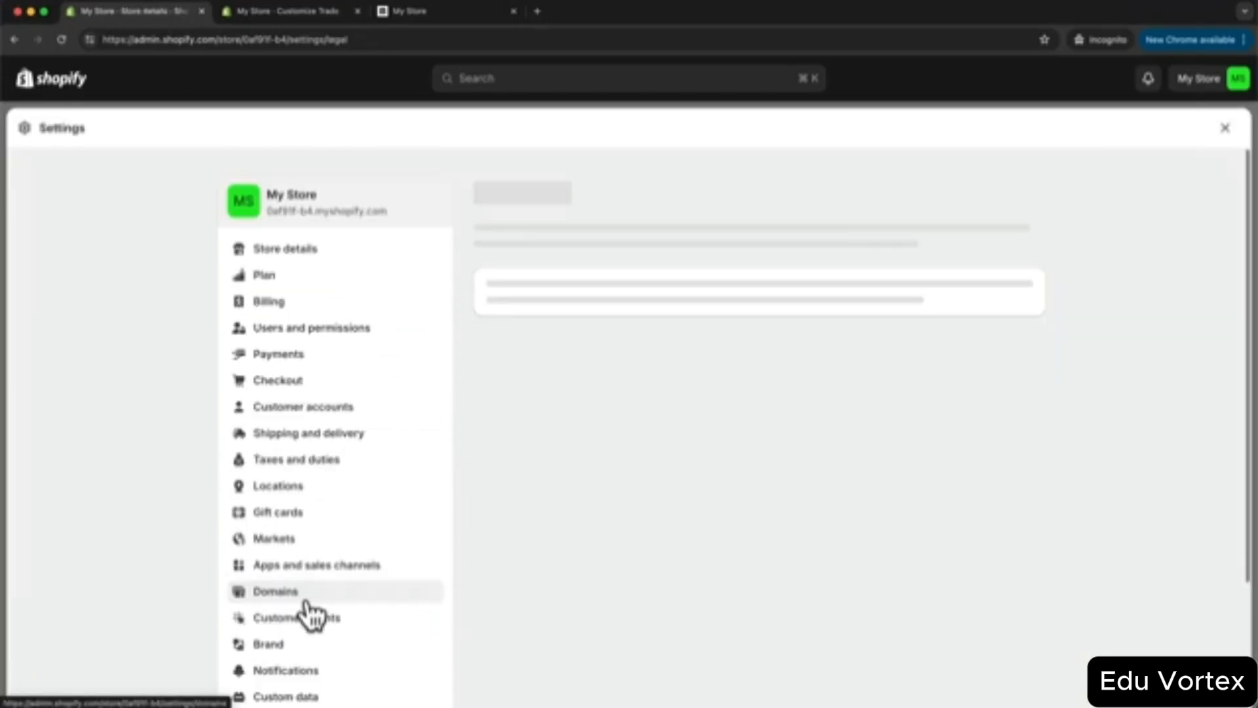
pyautogui.scroll(-10, 1131, 314)
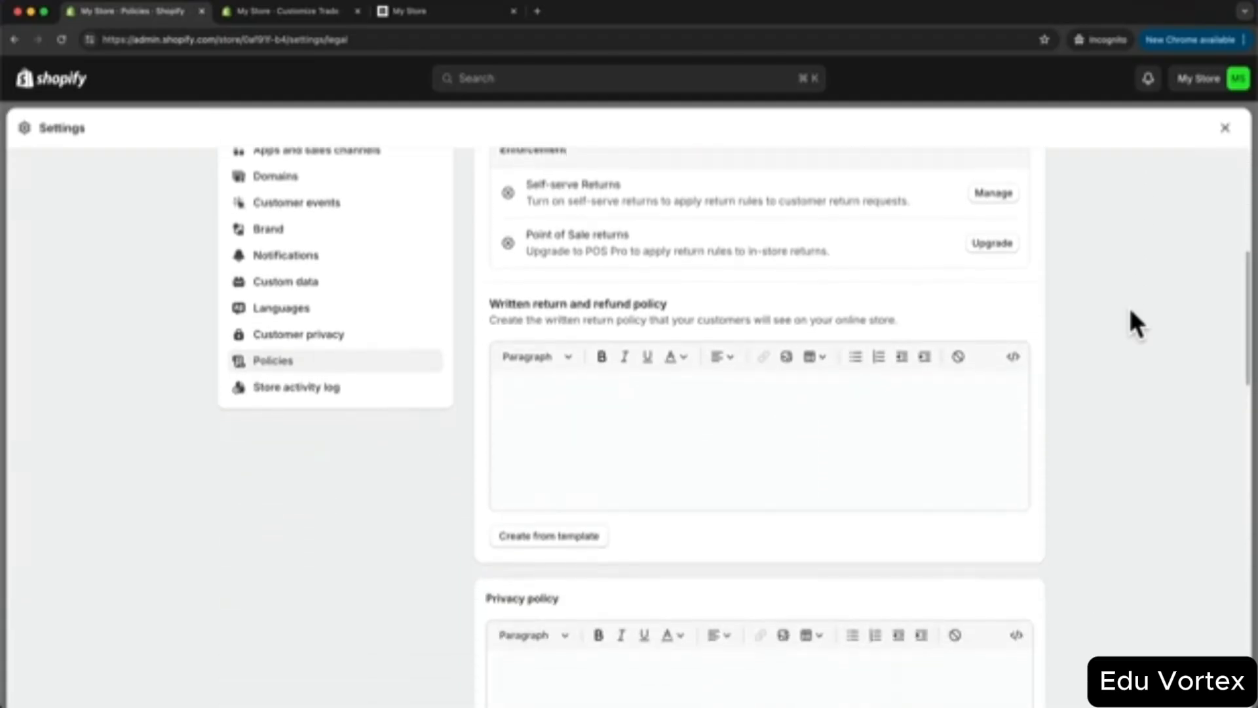
pyautogui.scroll(-2, 1129, 311)
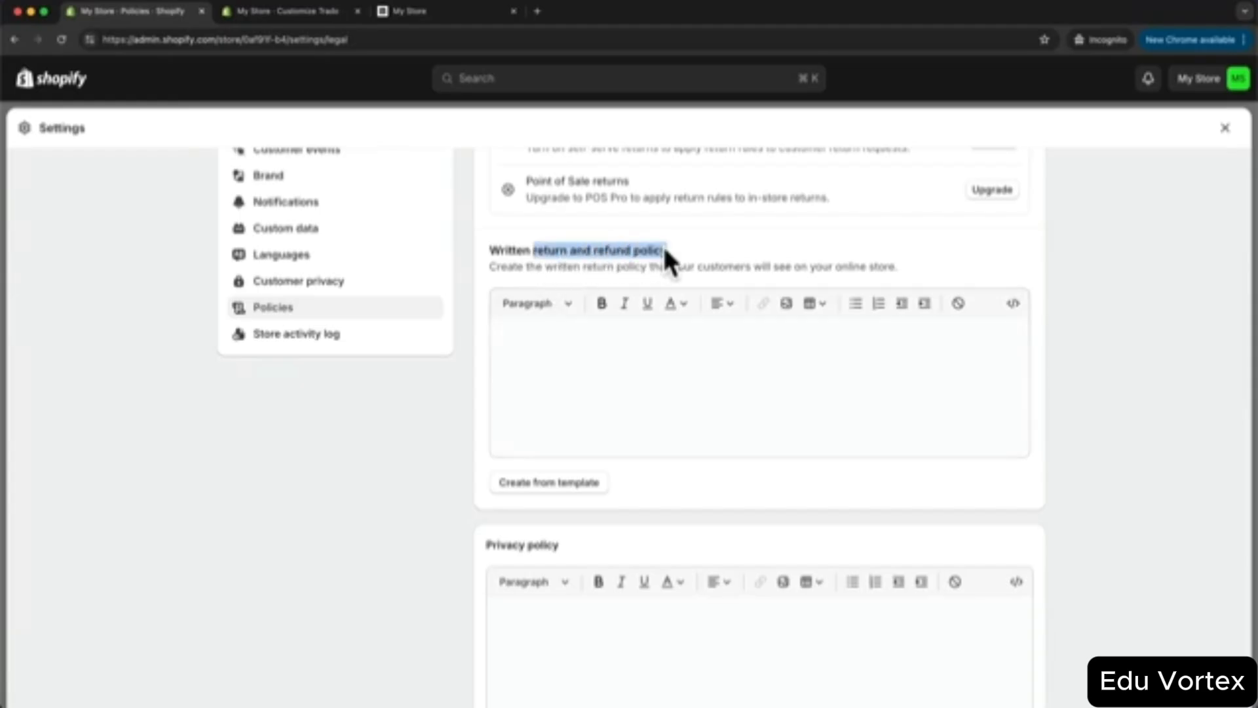
# - Fill the return policy, privacy policy and terms of service from Shopify's templates
pyautogui.click(577, 489)
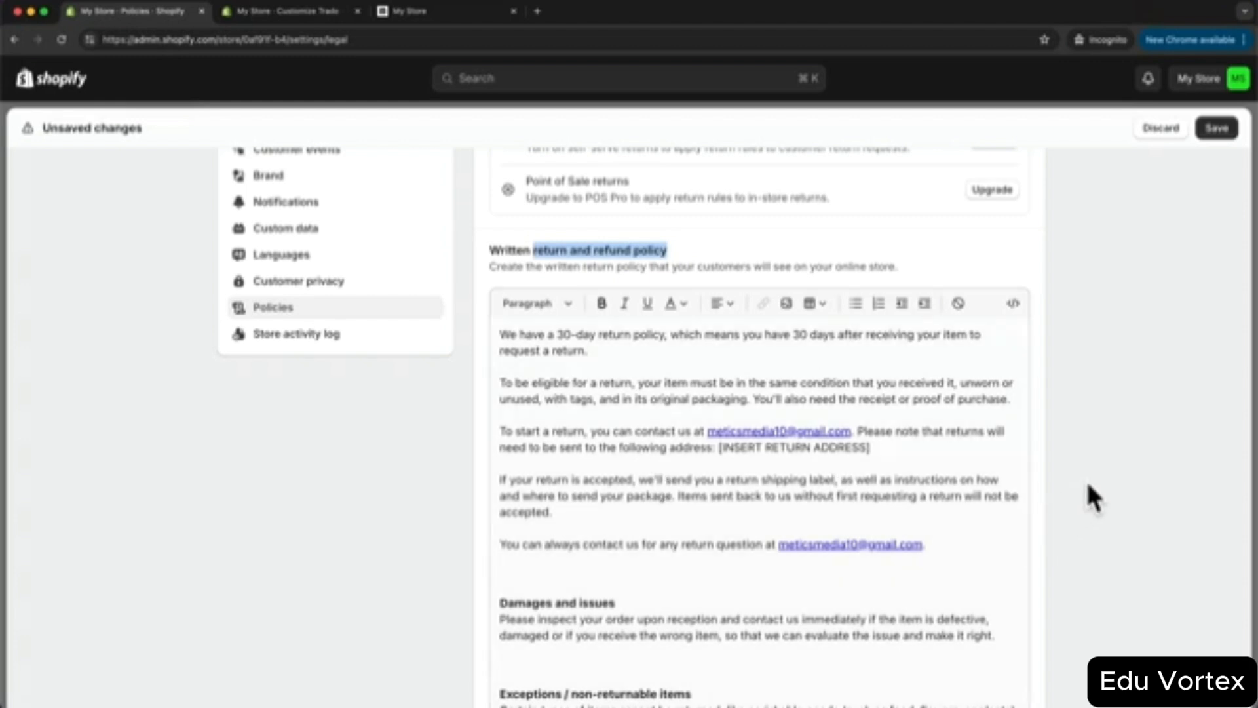
pyautogui.scroll(-3, 1092, 483)
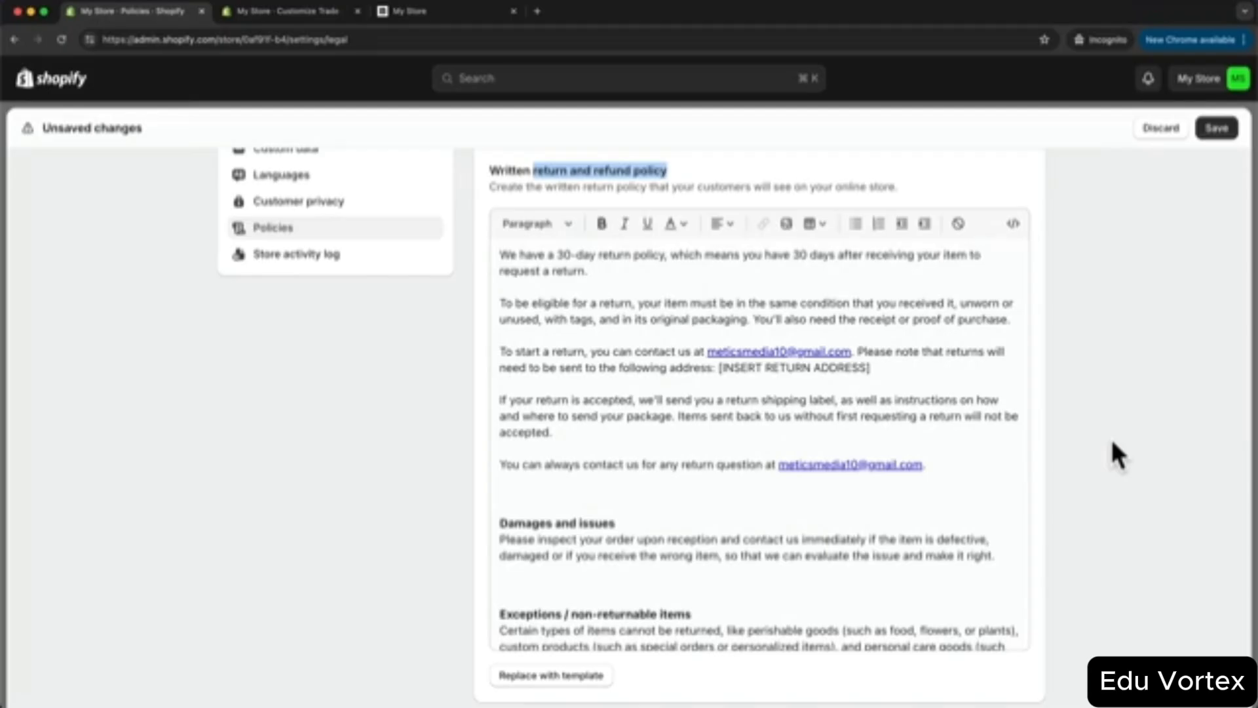
pyautogui.scroll(-1, 1111, 436)
pyautogui.scroll(-3, 921, 387)
pyautogui.scroll(-2, 1147, 458)
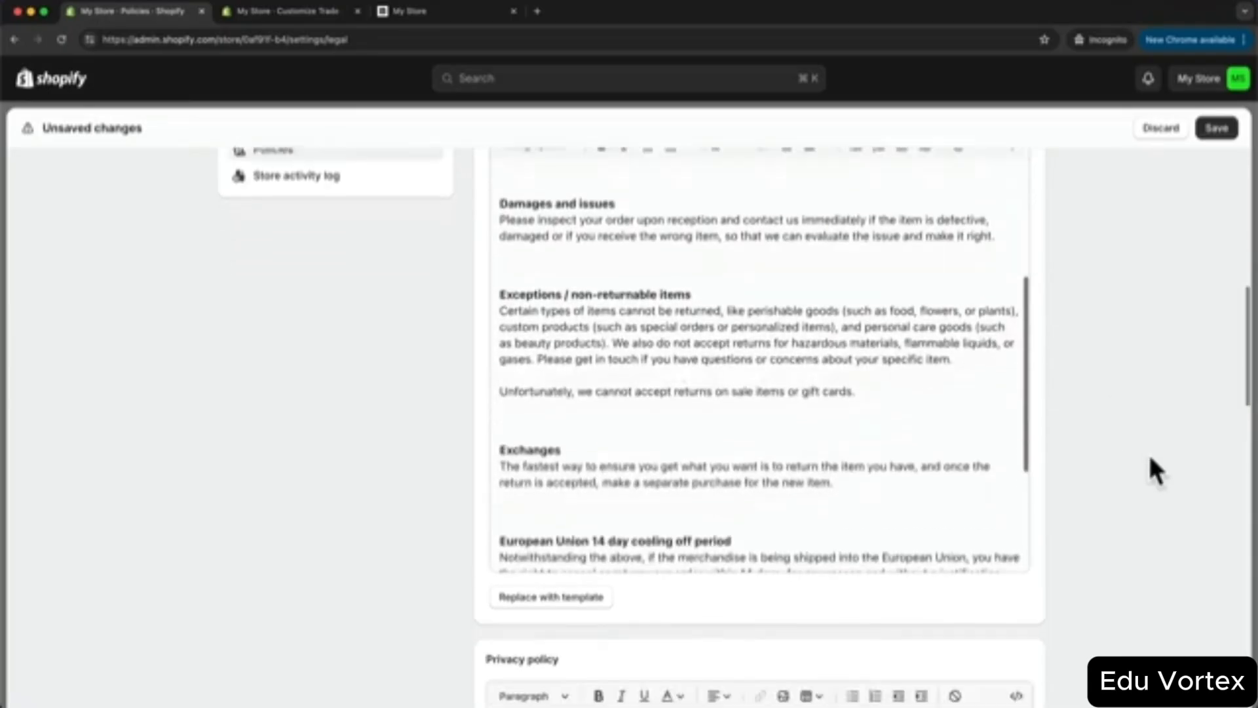
pyautogui.scroll(-5, 1148, 452)
pyautogui.click(542, 536)
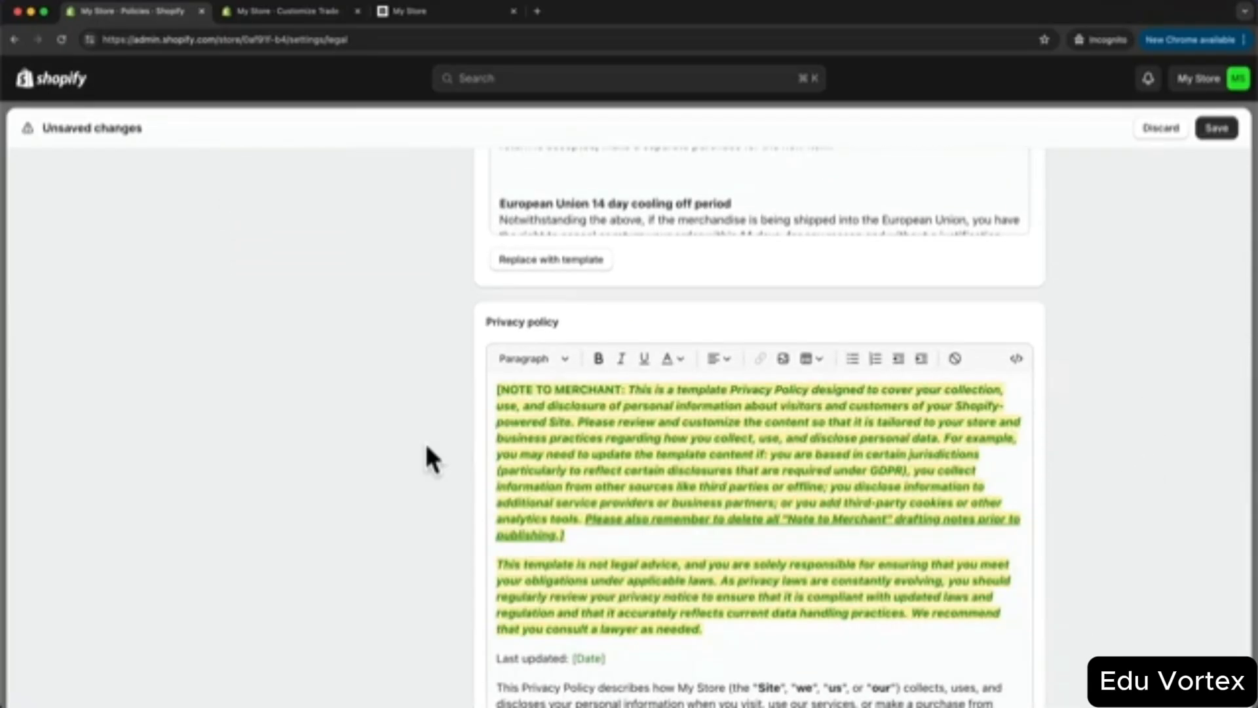
pyautogui.scroll(-1, 419, 485)
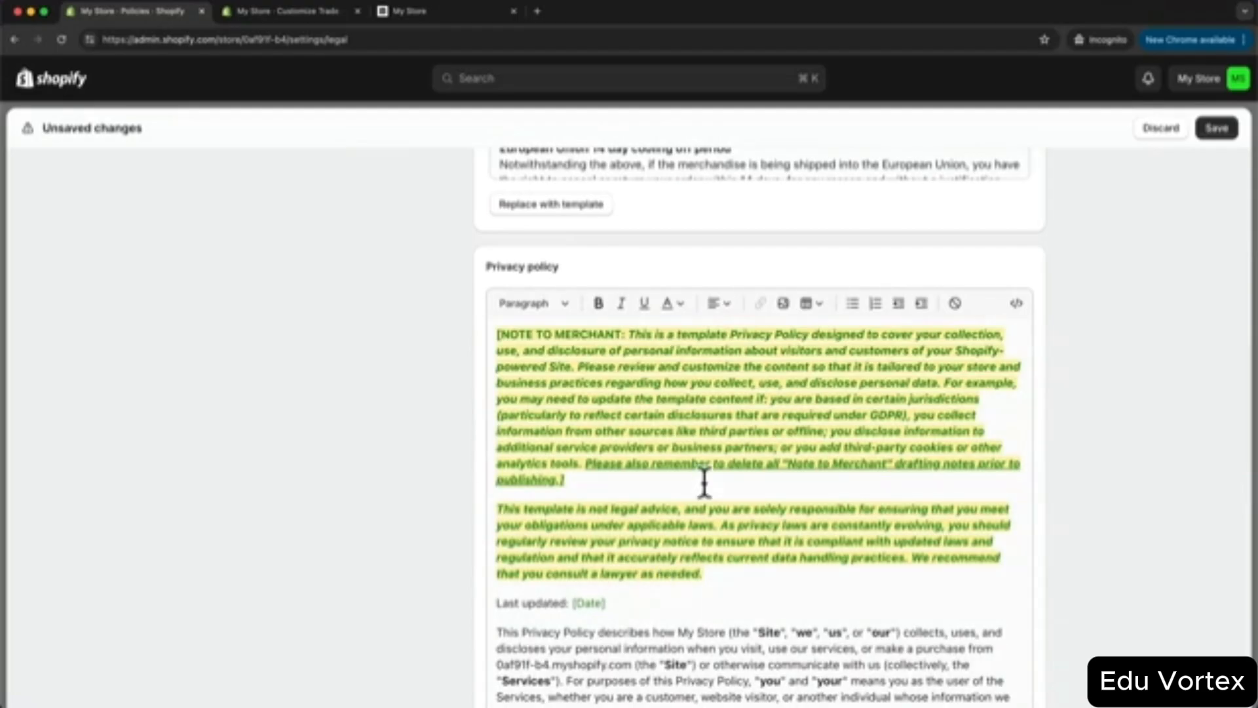
pyautogui.scroll(-1, 419, 462)
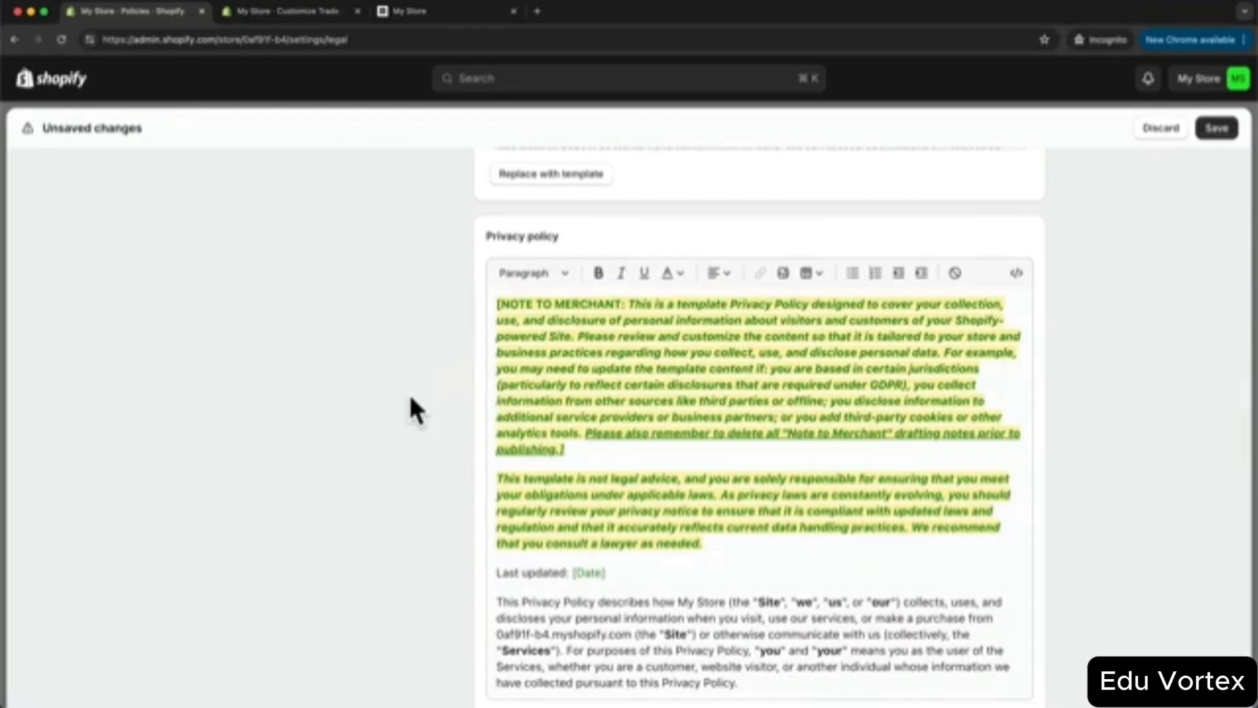
pyautogui.scroll(-4, 413, 410)
pyautogui.scroll(-4, 410, 411)
pyautogui.click(557, 525)
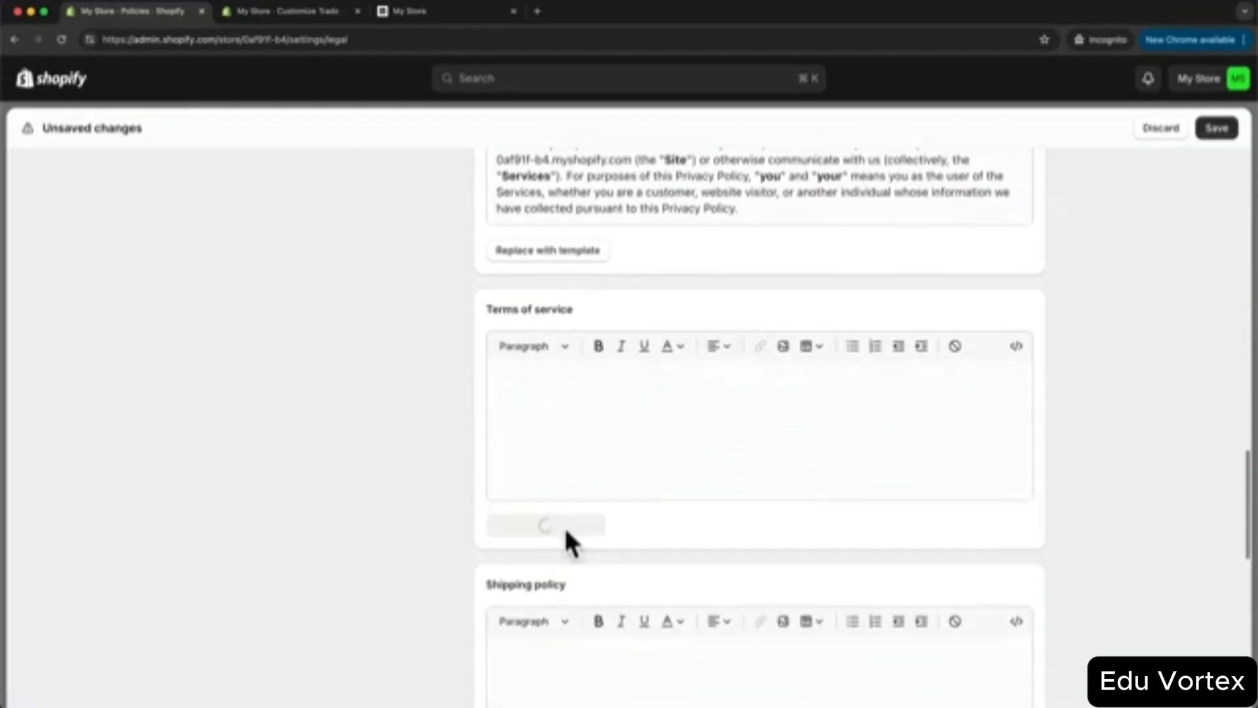
pyautogui.scroll(-8, 370, 436)
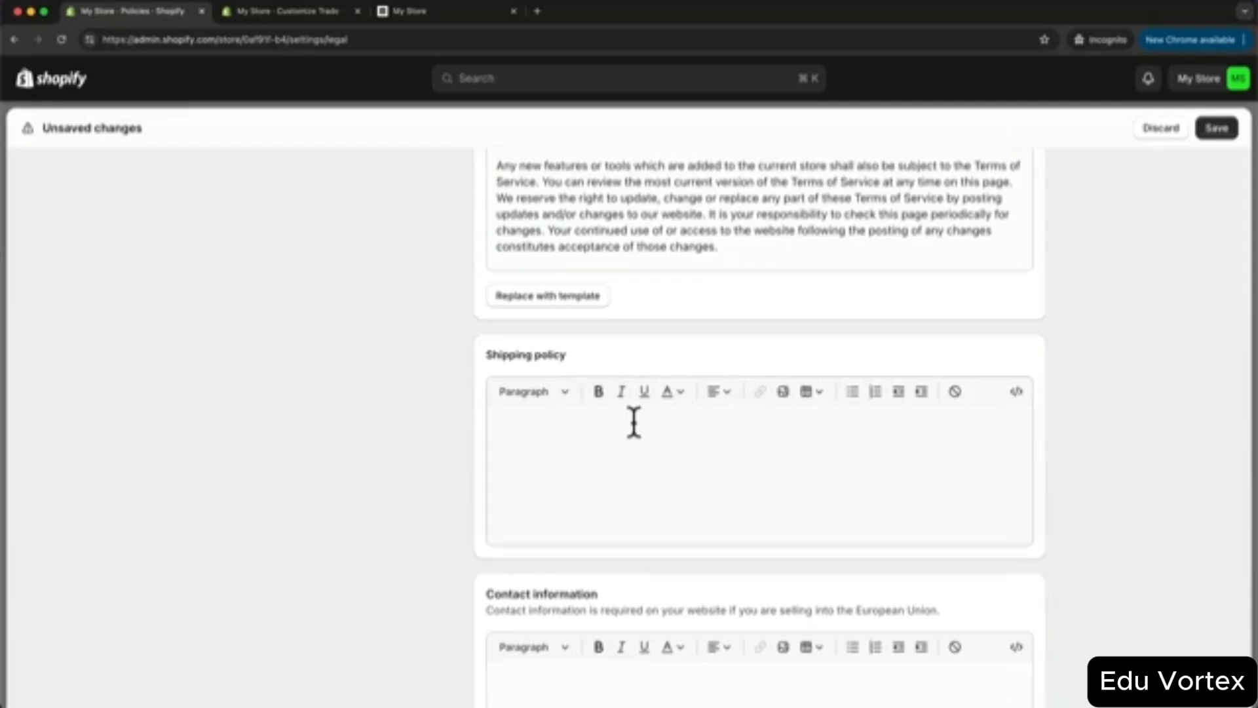
# - Paste in the shipping policy, fill contact information from the template, save, and close Settings
pyautogui.click(596, 429)
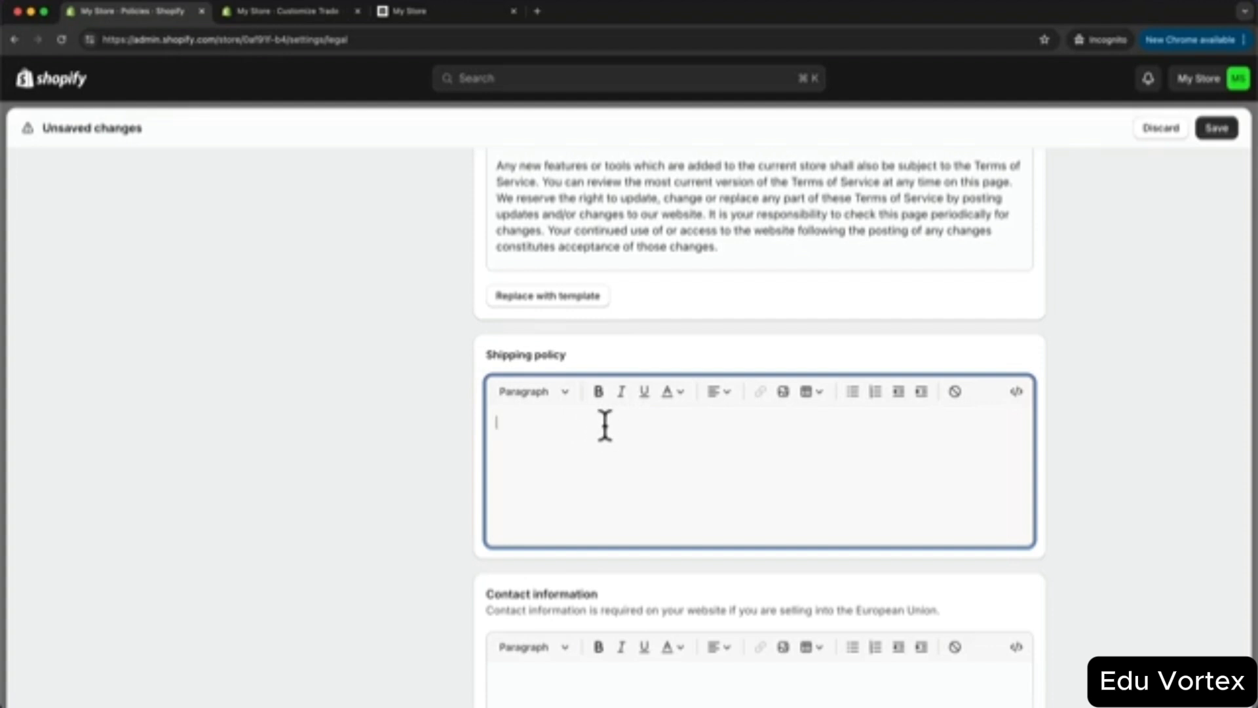
pyautogui.press('super+v')
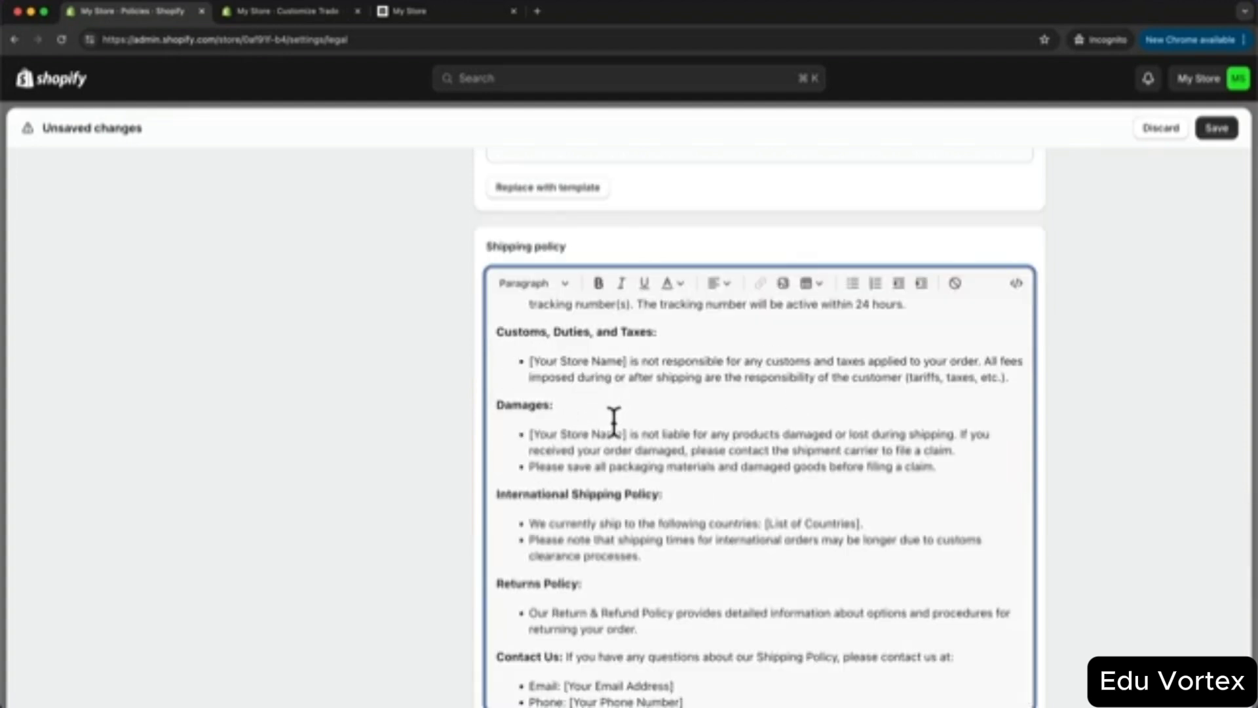
pyautogui.scroll(-1, 1049, 411)
pyautogui.scroll(-6, 1048, 405)
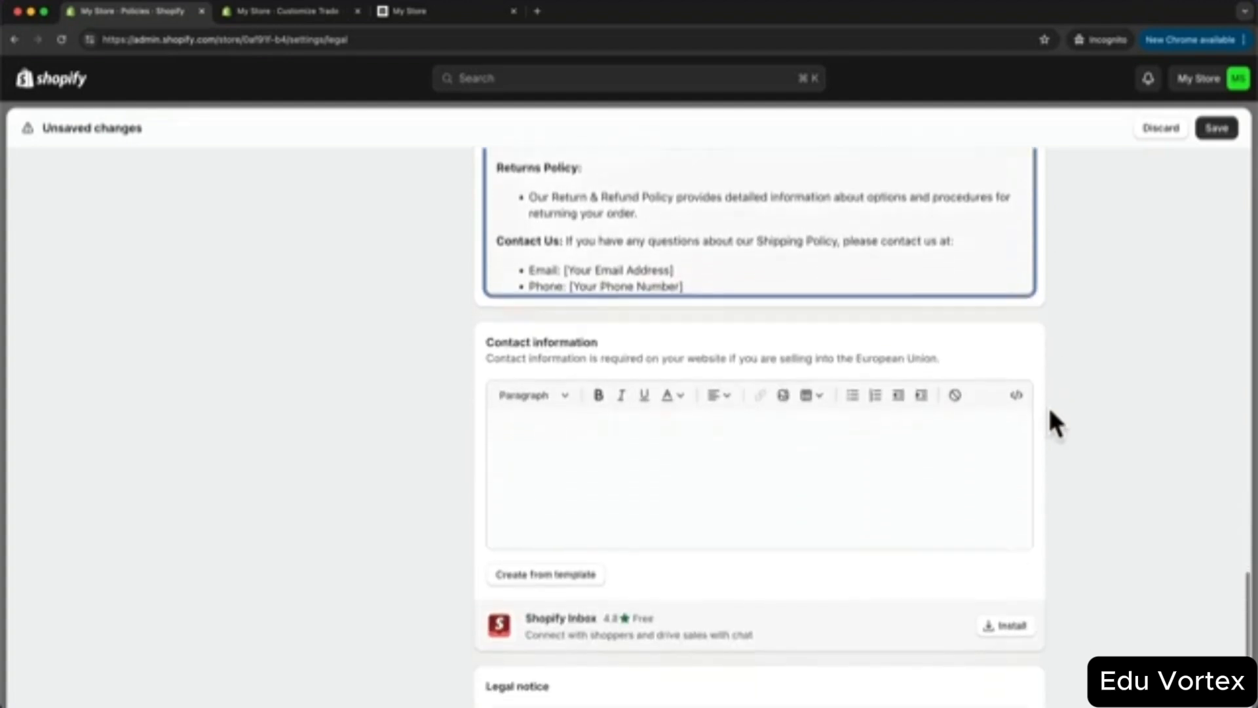
pyautogui.click(585, 565)
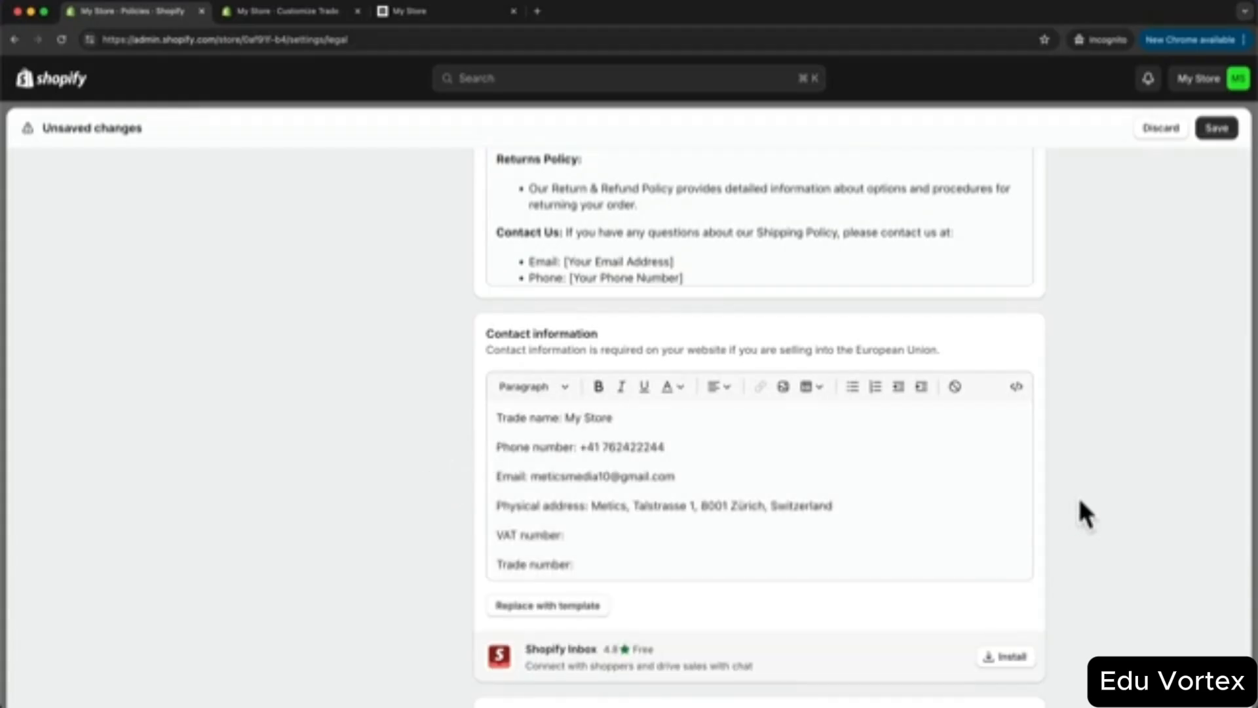
pyautogui.click(1217, 128)
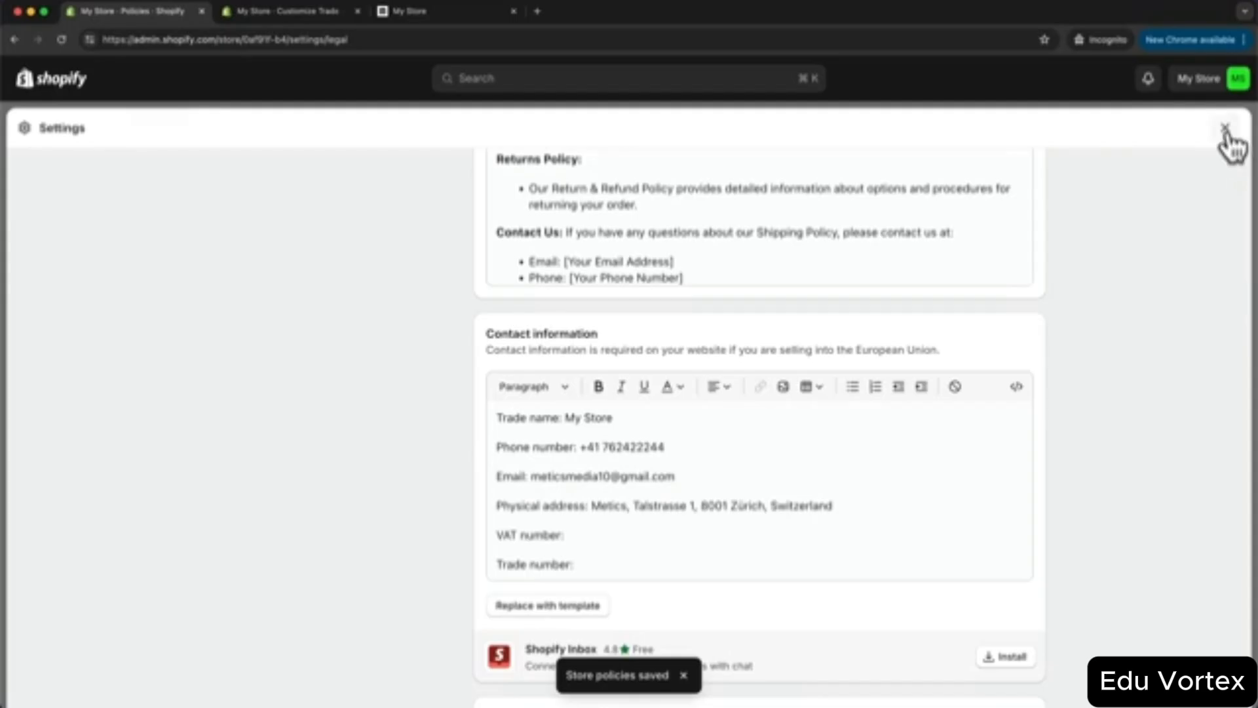
pyautogui.click(1224, 129)
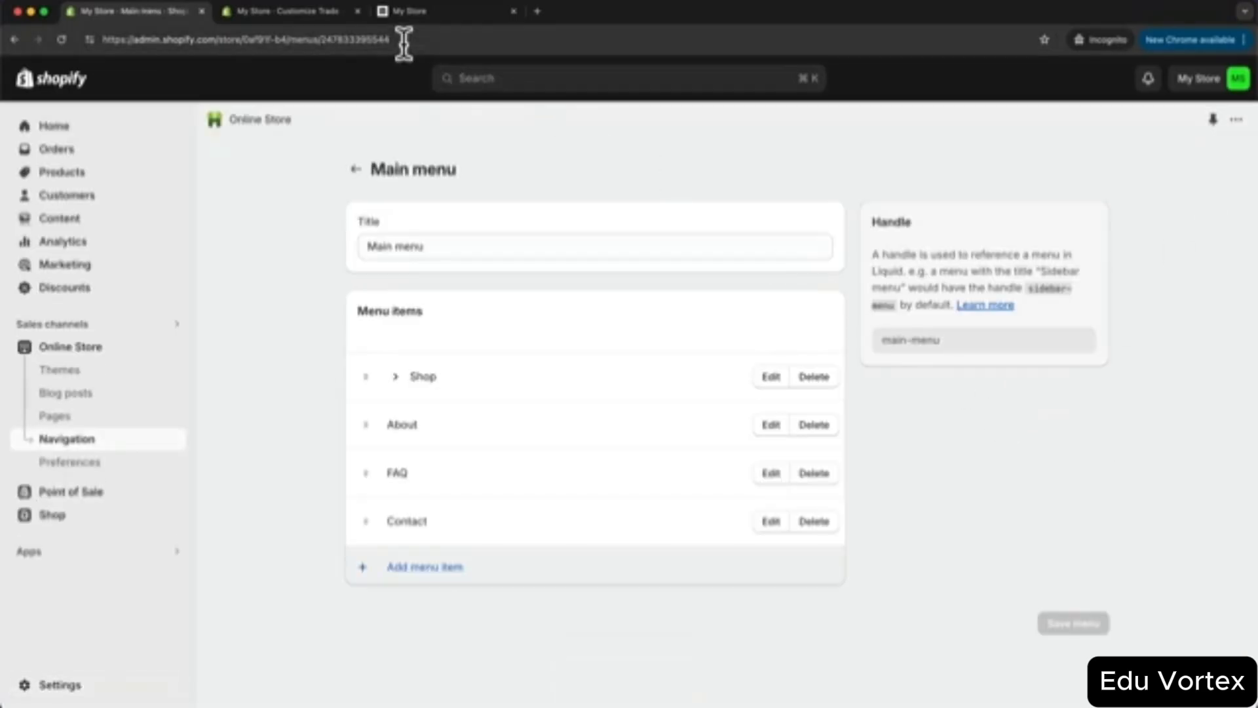
# - In the theme editor's Footer section, uncheck 'Show policy links'
pyautogui.click(333, 12)
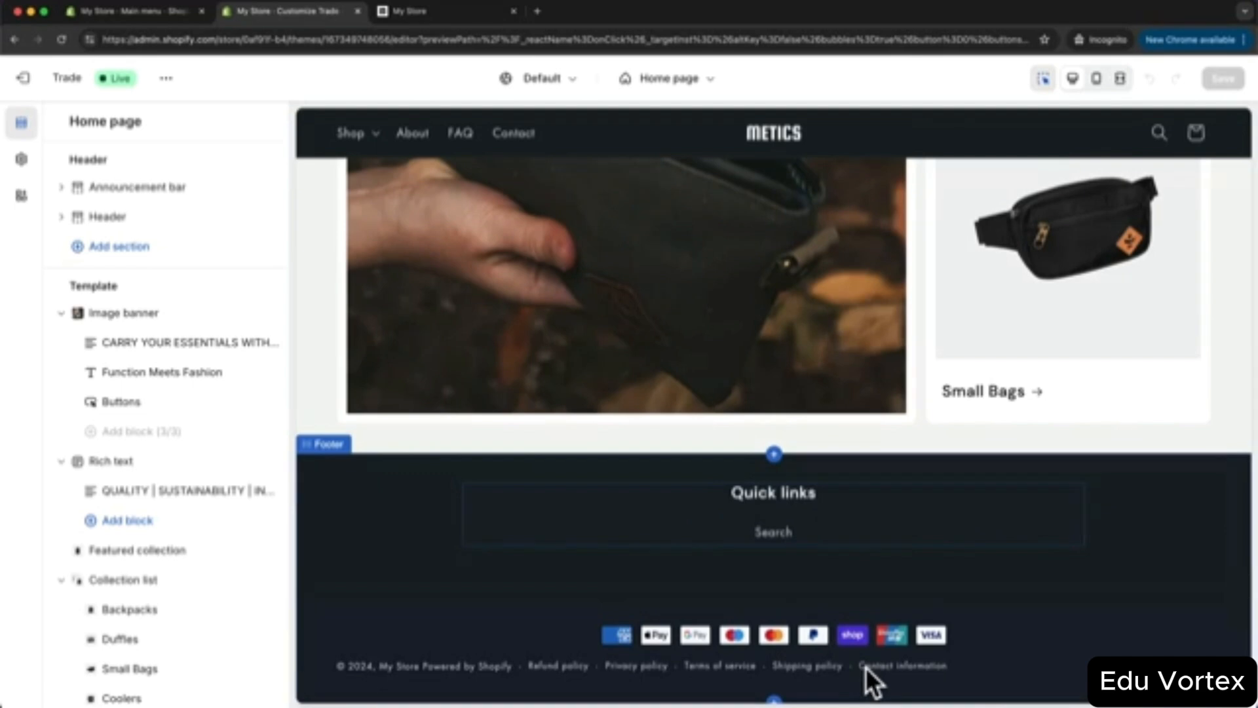
pyautogui.click(950, 570)
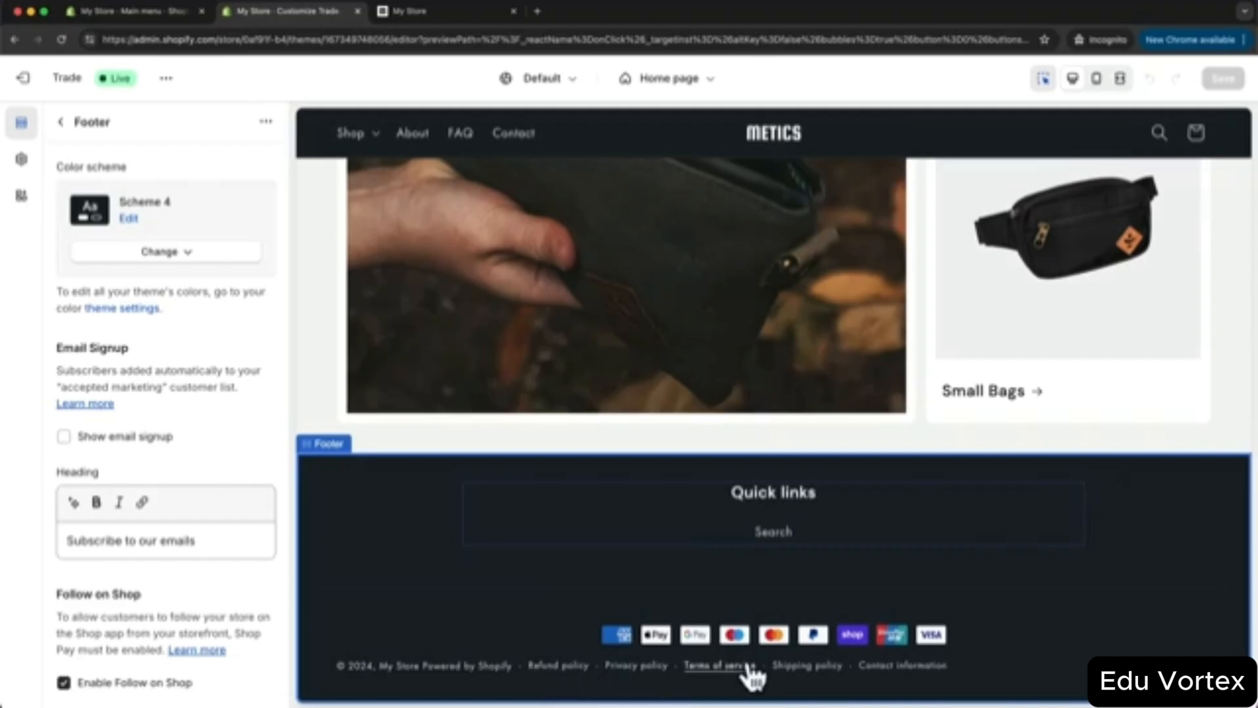
pyautogui.scroll(-8, 182, 565)
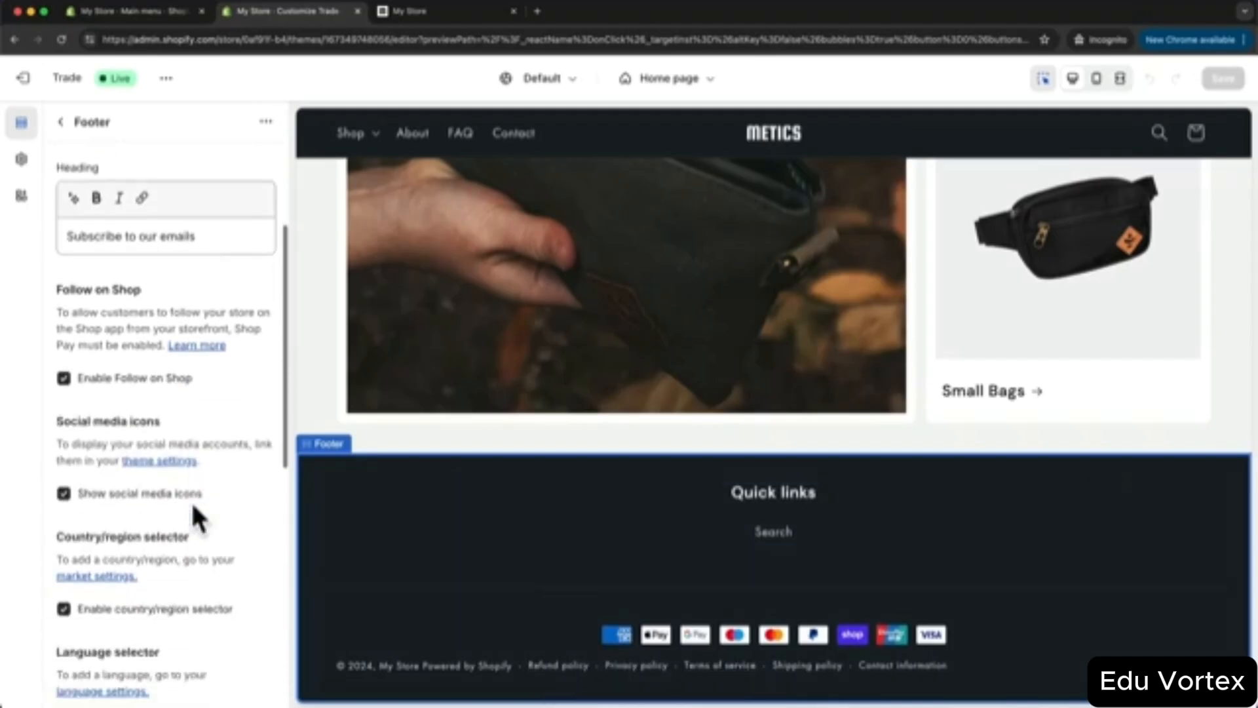
pyautogui.scroll(-5, 194, 509)
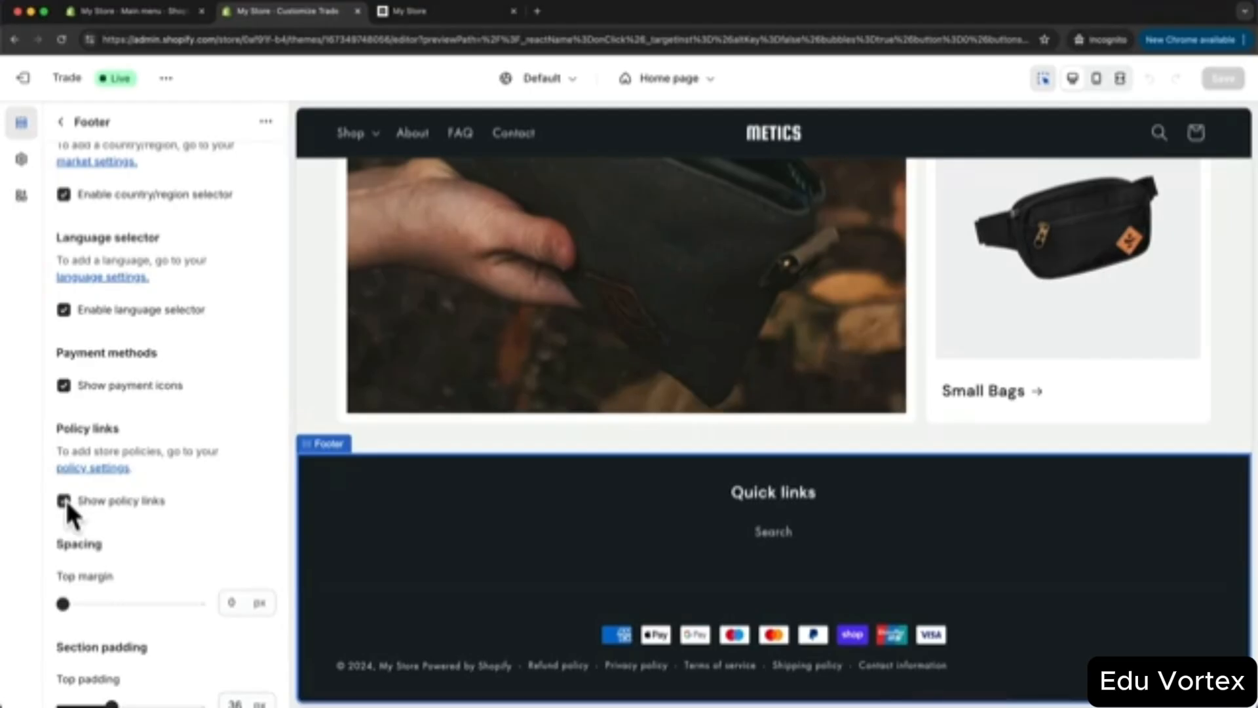
pyautogui.click(64, 500)
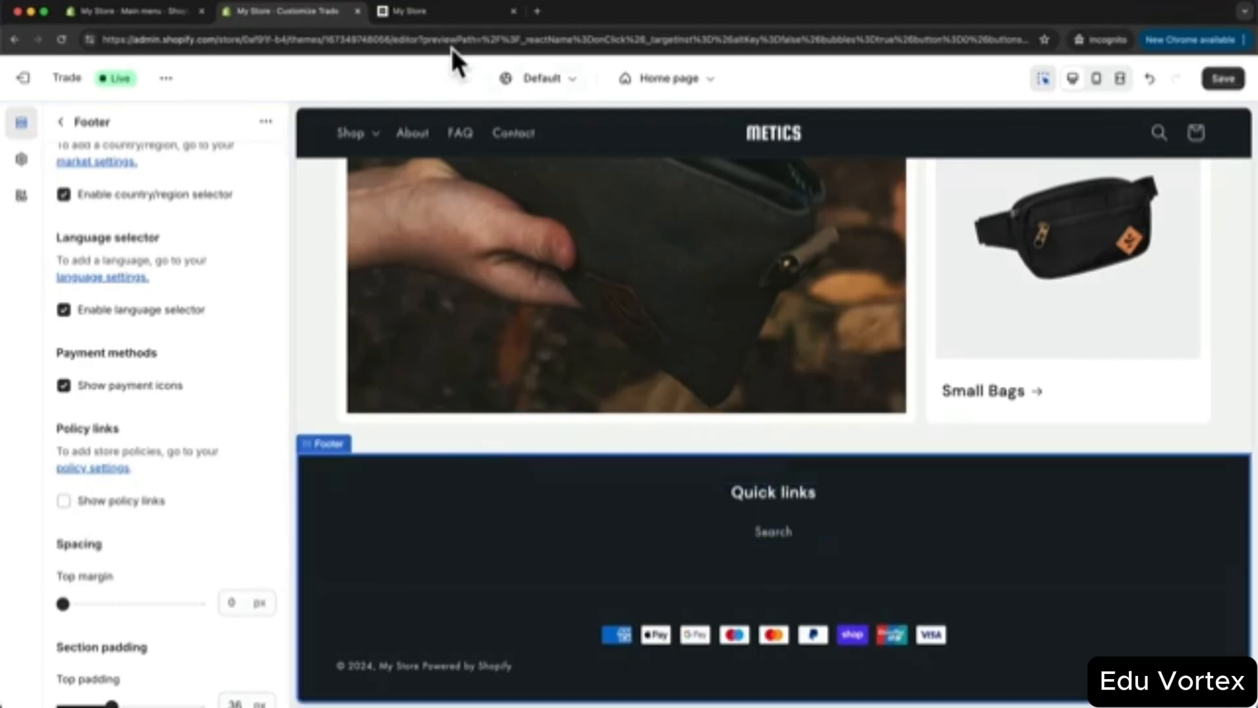
pyautogui.click(156, 9)
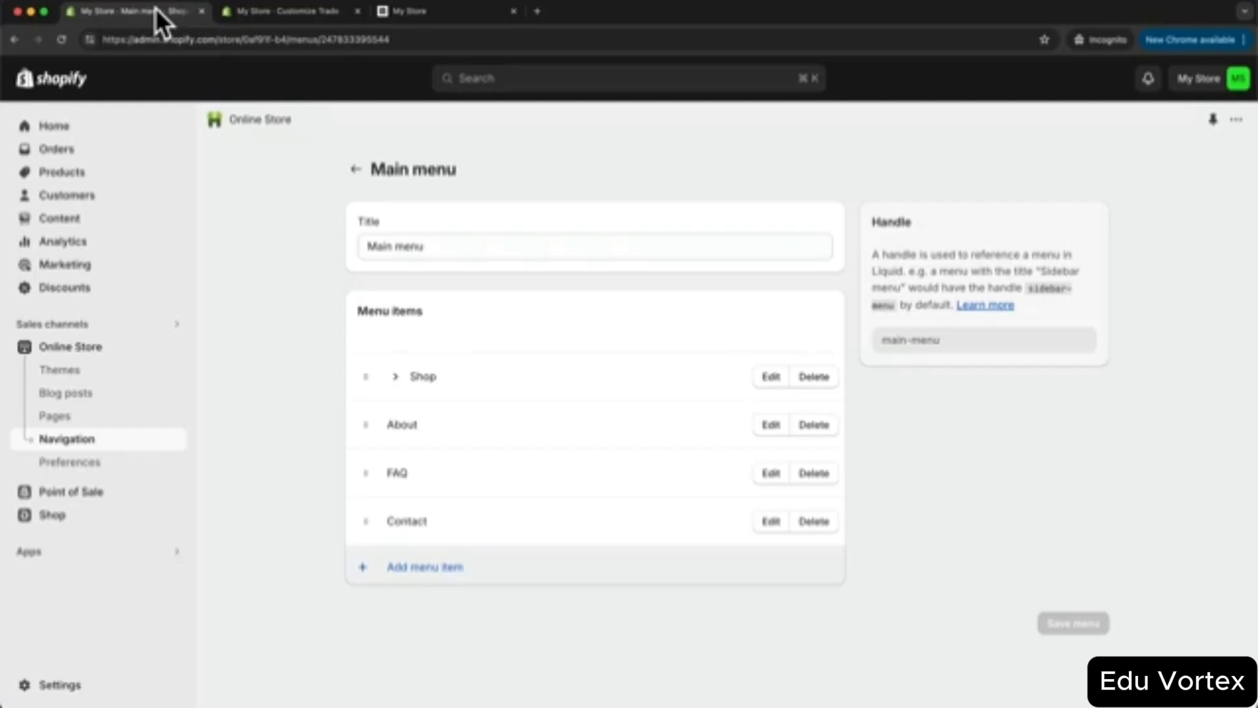
# - Delete the Search item from the Footer menu
pyautogui.click(94, 440)
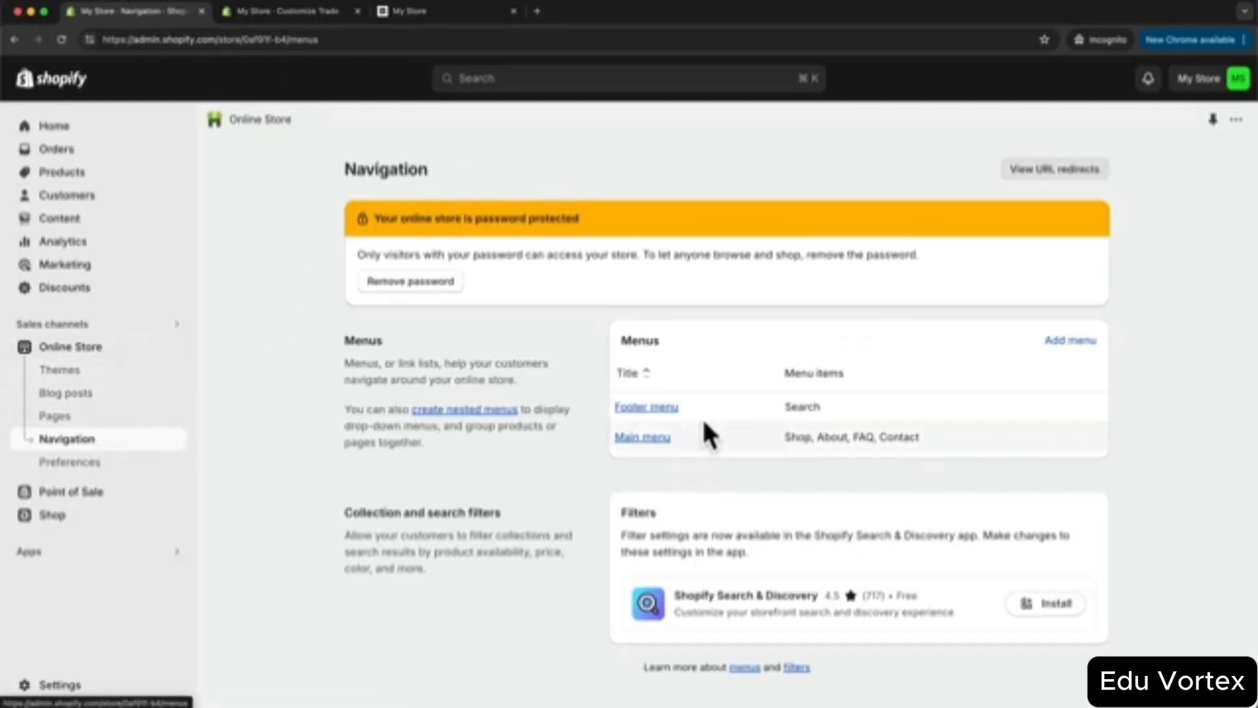
pyautogui.click(659, 407)
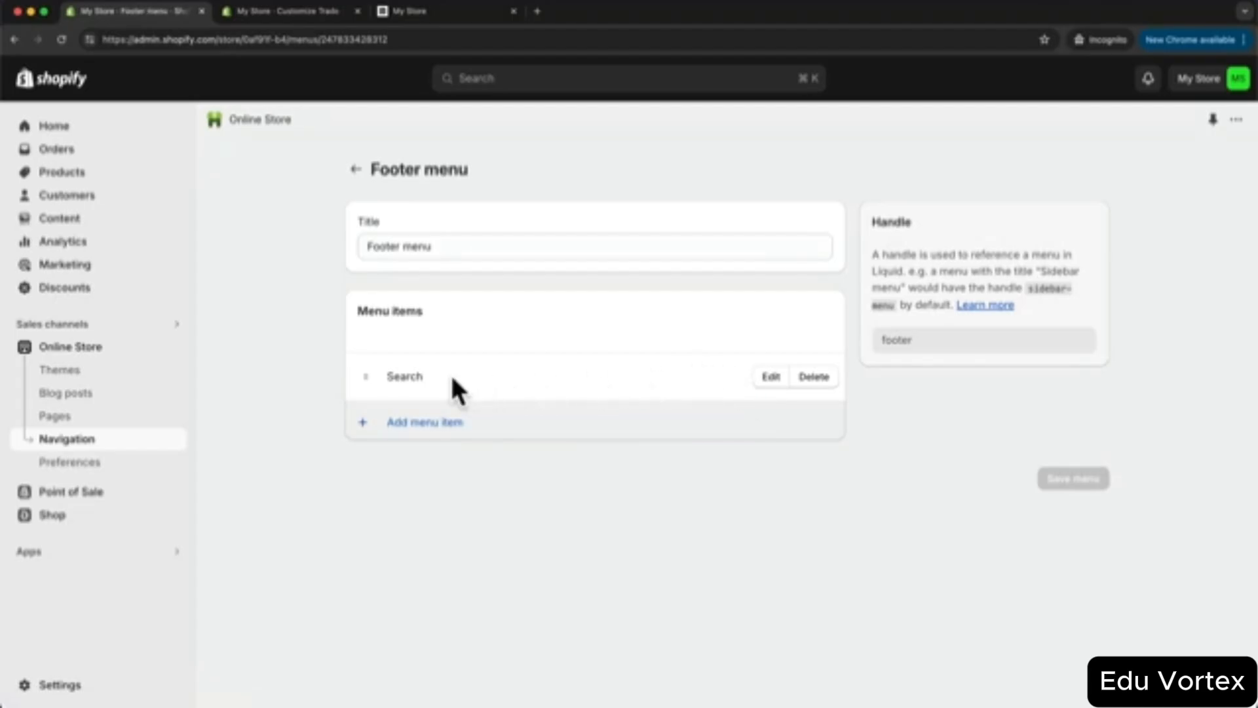
pyautogui.click(814, 377)
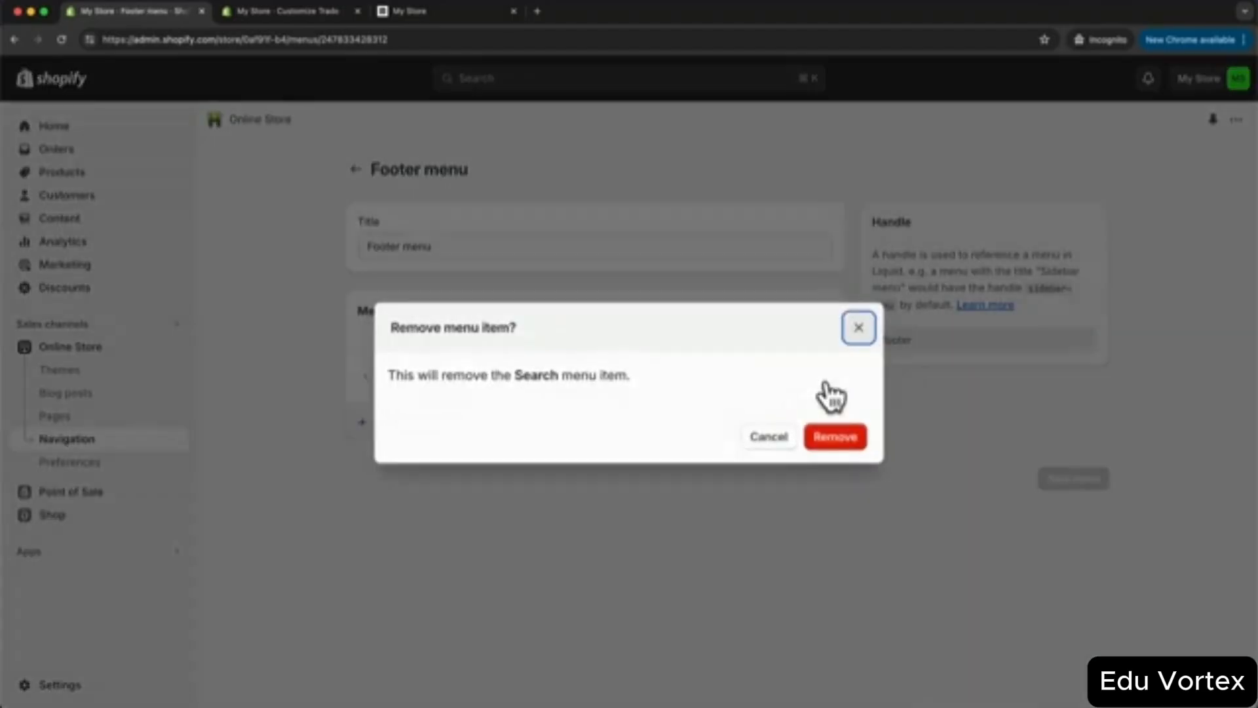
pyautogui.click(836, 433)
# - Add a Contact Information policy link to the Footer menu and save the menu
pyautogui.click(434, 451)
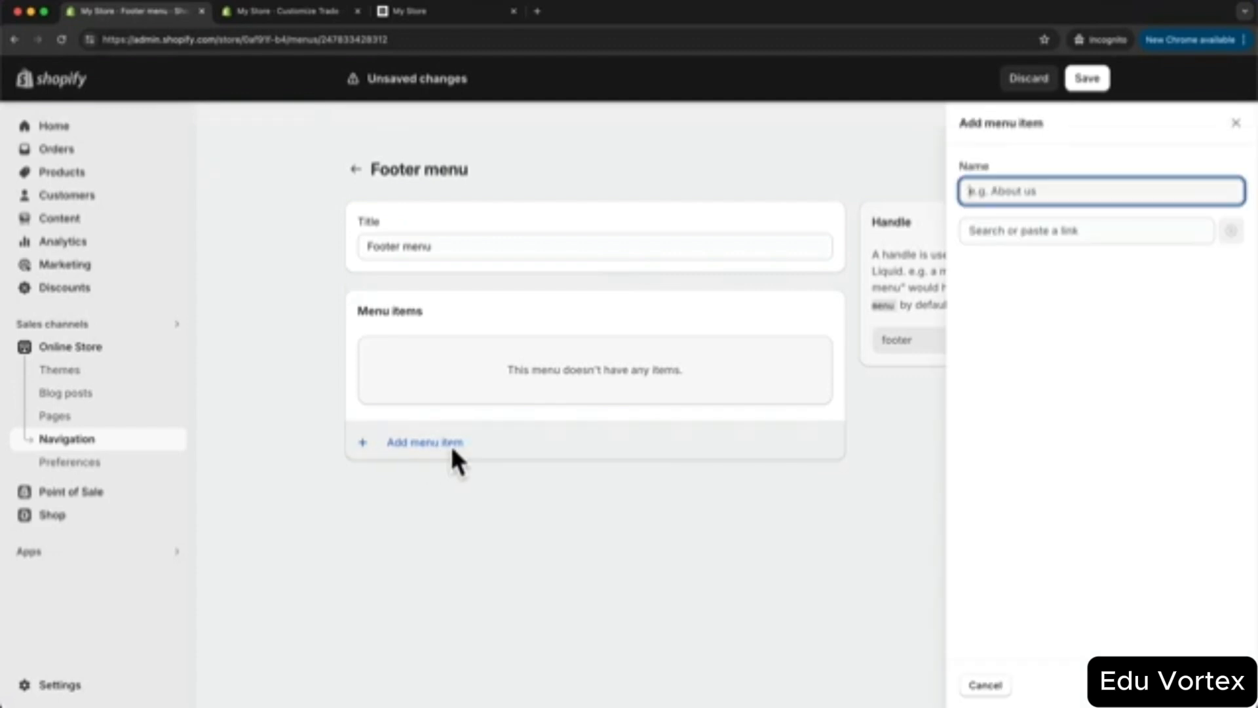
pyautogui.click(1011, 231)
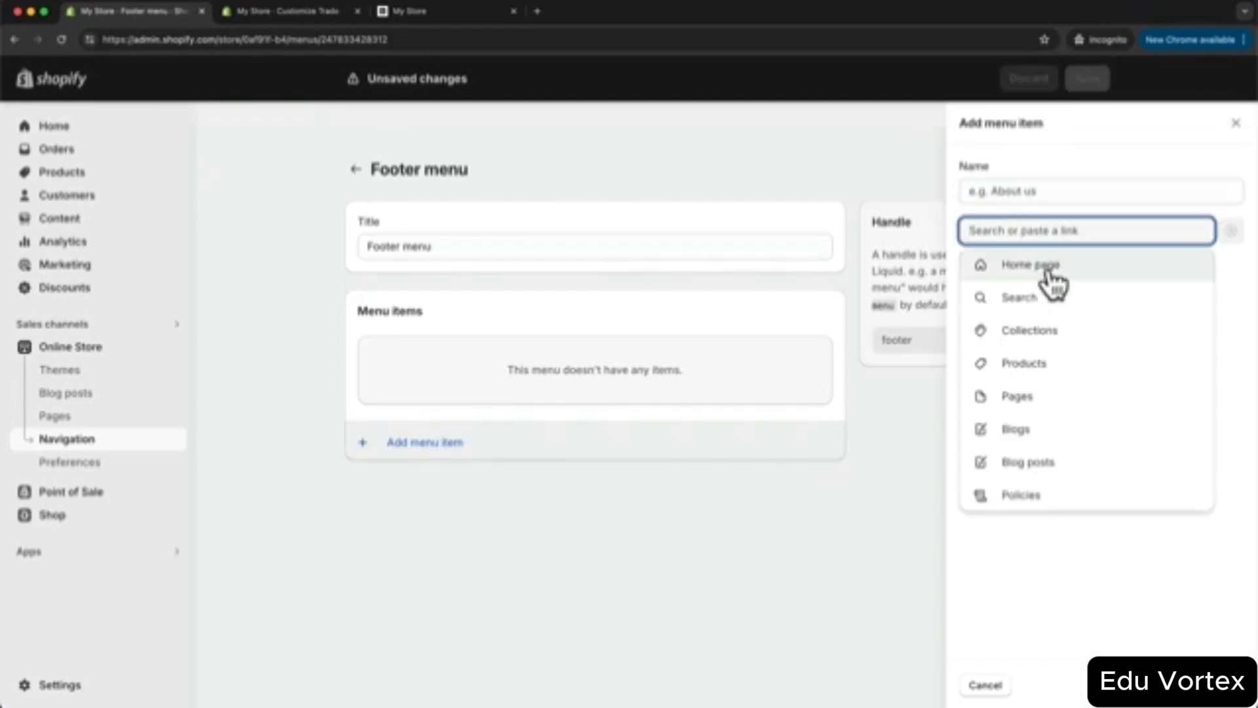
pyautogui.click(1042, 500)
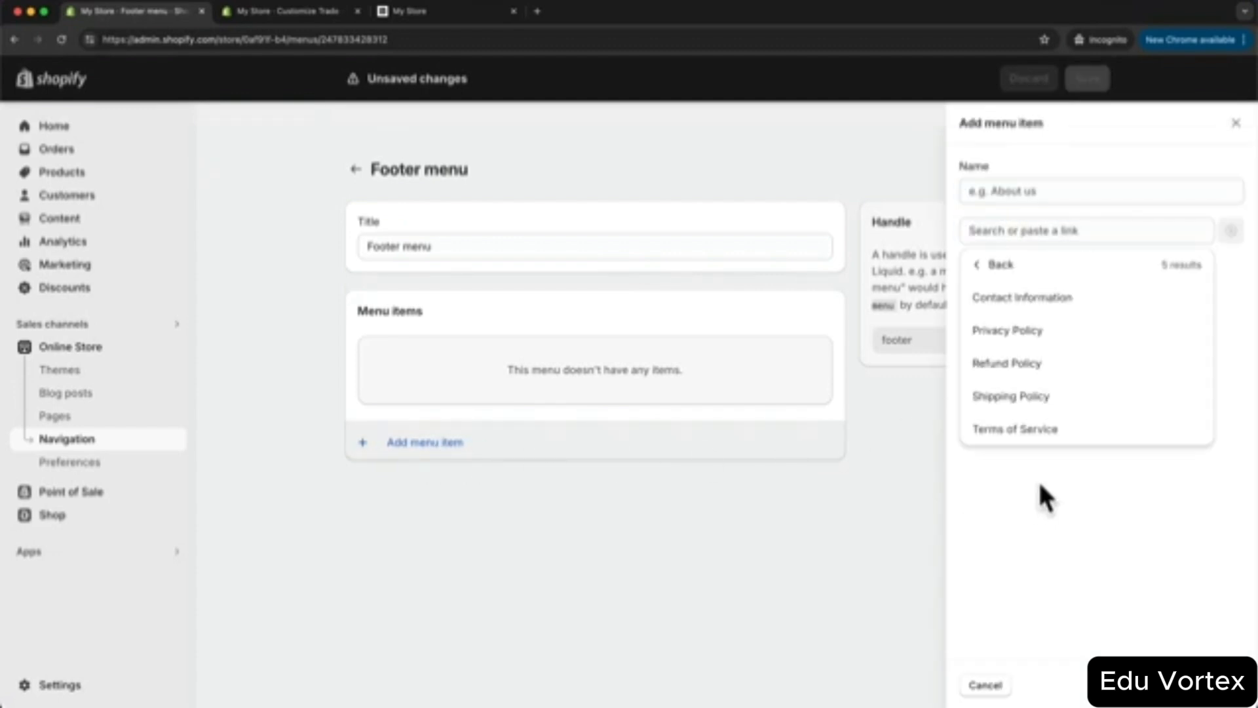
pyautogui.click(1050, 305)
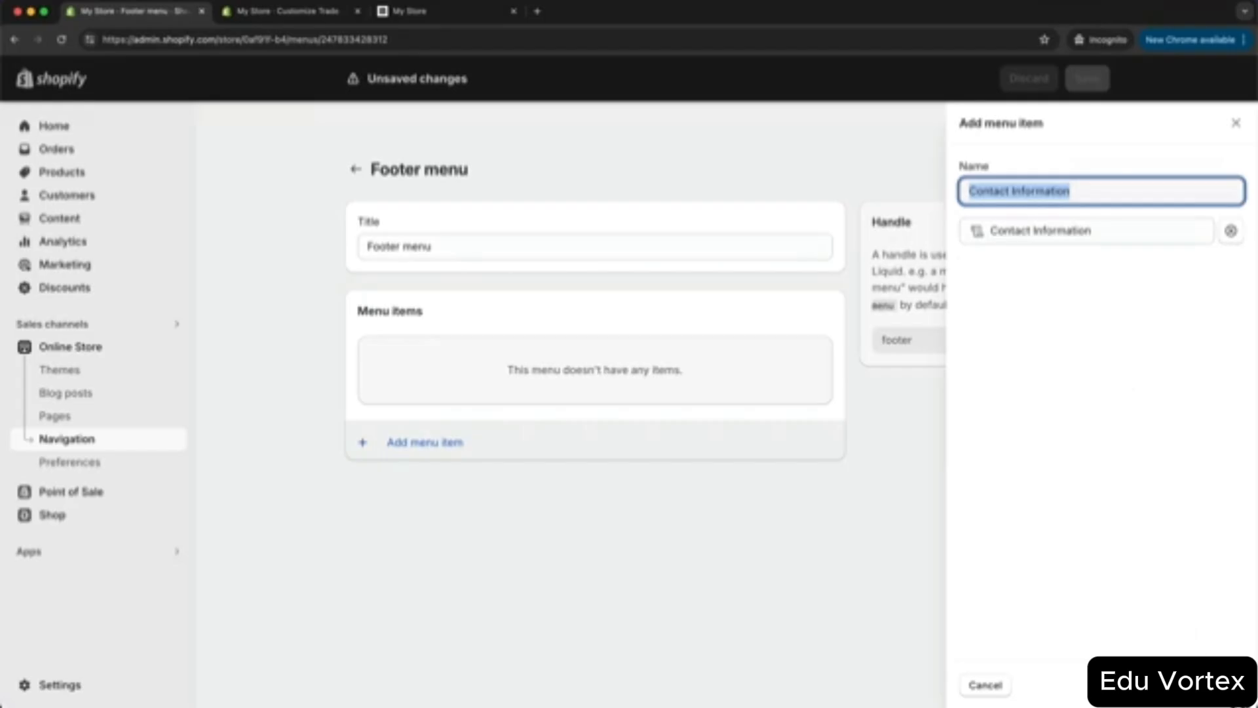
pyautogui.press('Return')
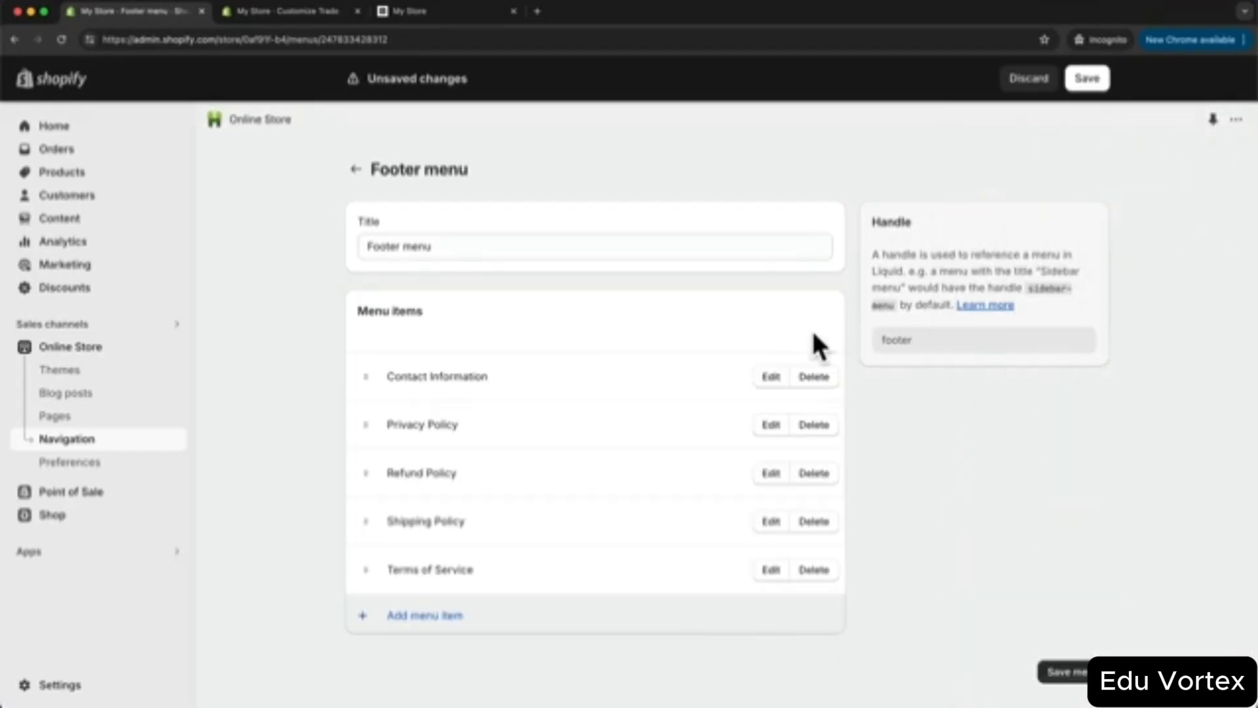
pyautogui.click(1065, 670)
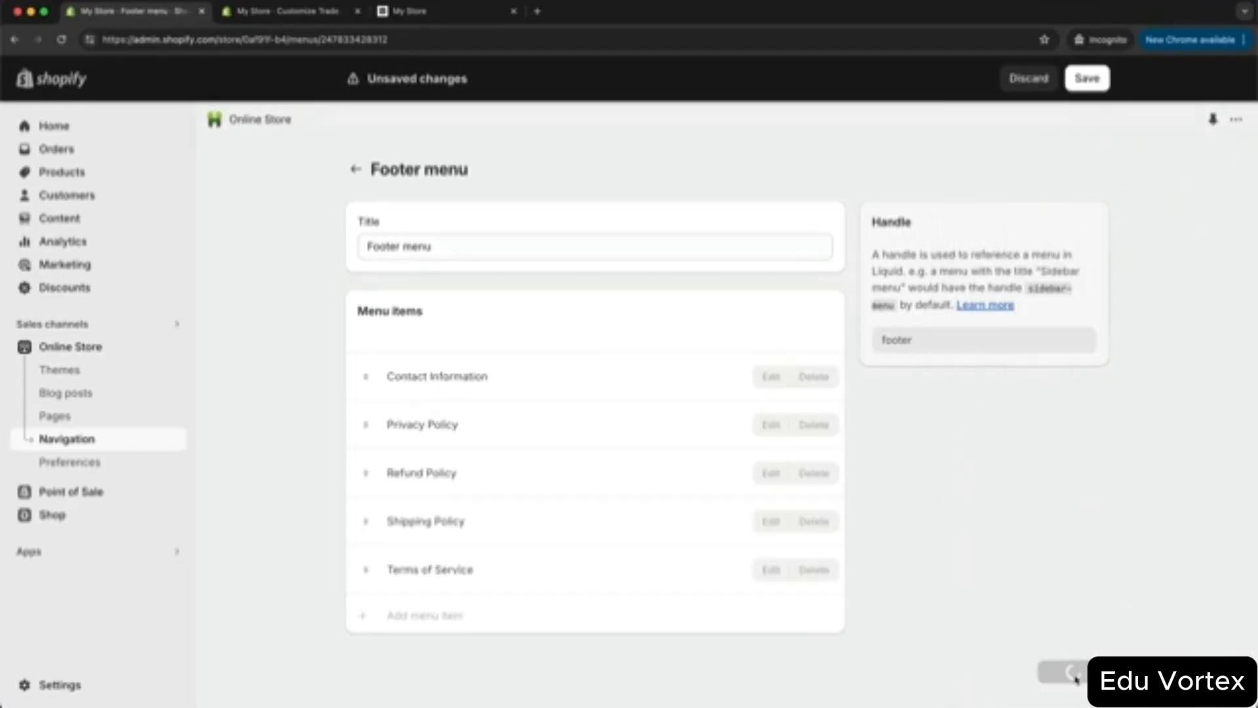
pyautogui.click(327, 15)
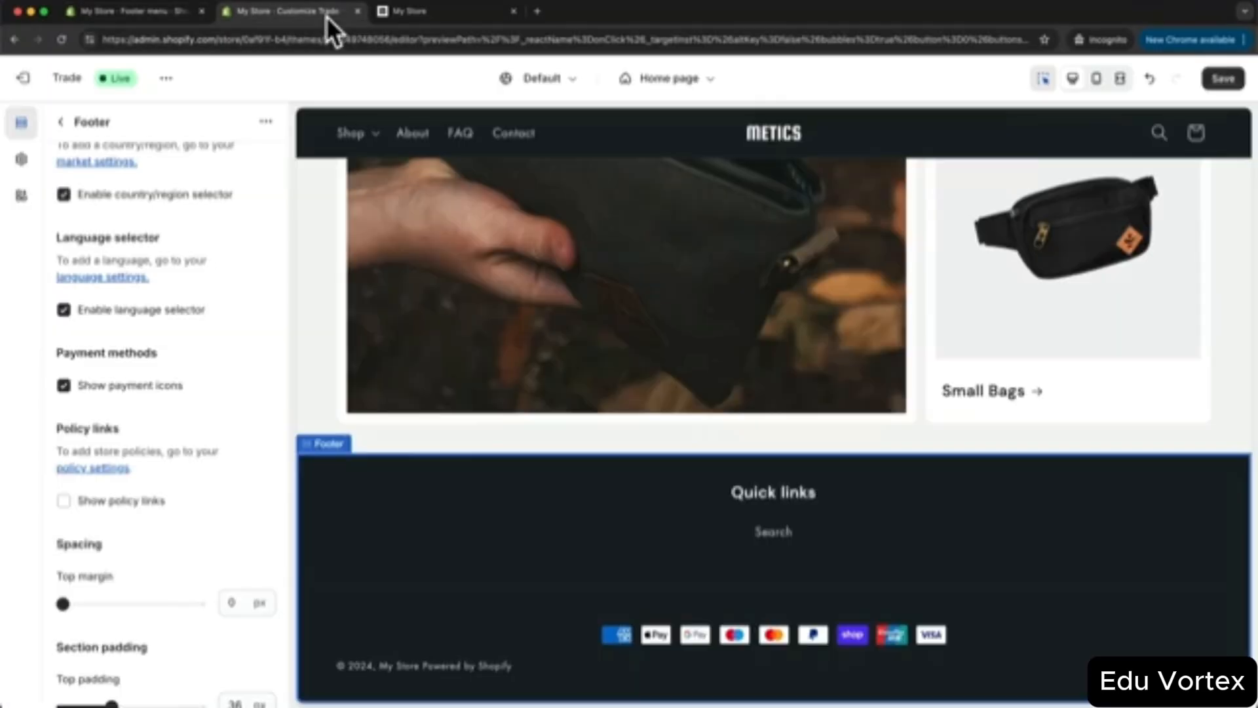
# - Save the theme, then clear the 'Quick links' heading from the footer menu block
pyautogui.click(1222, 79)
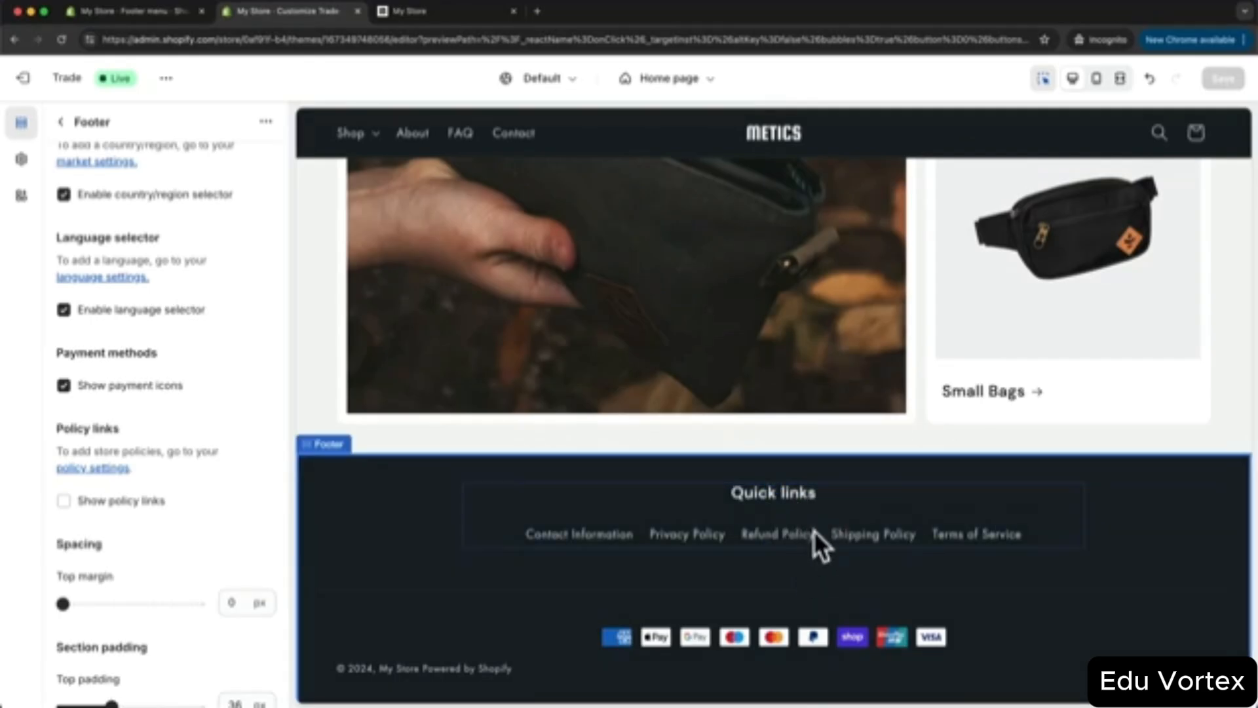
pyautogui.click(815, 498)
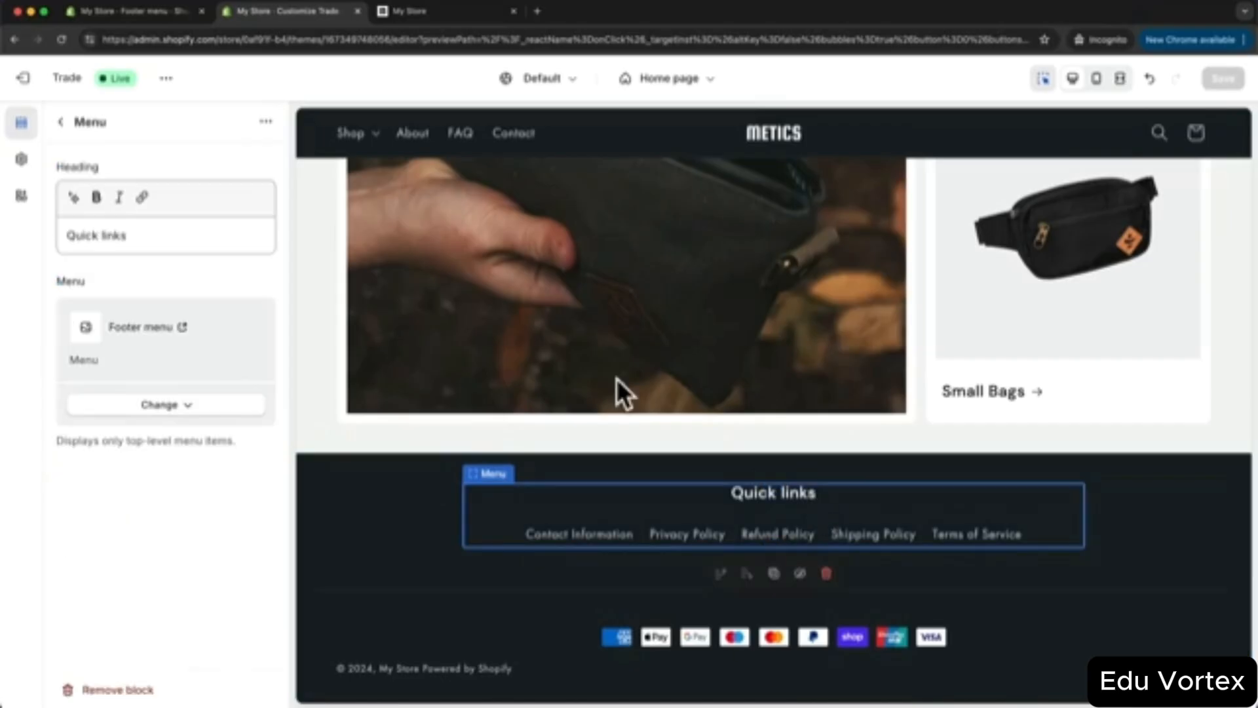
pyautogui.click(149, 234)
pyautogui.moveTo(149, 234); pyautogui.dragTo(51, 234)
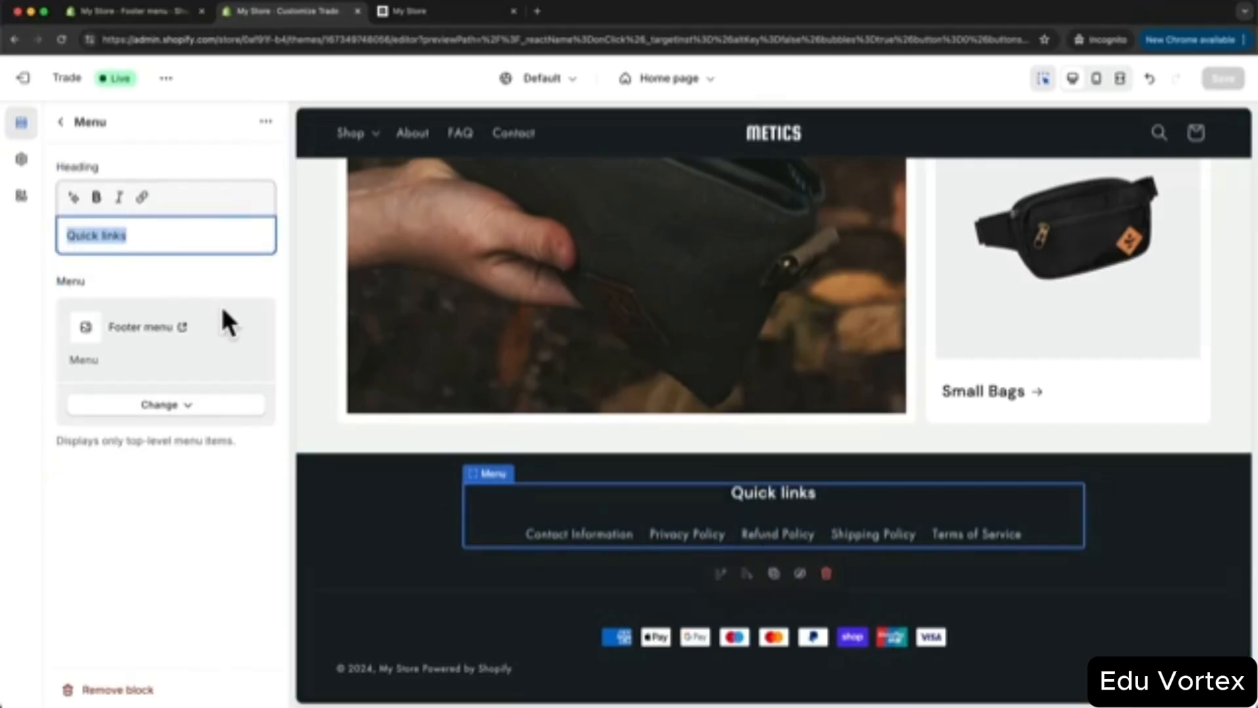
pyautogui.press('BackSpace')
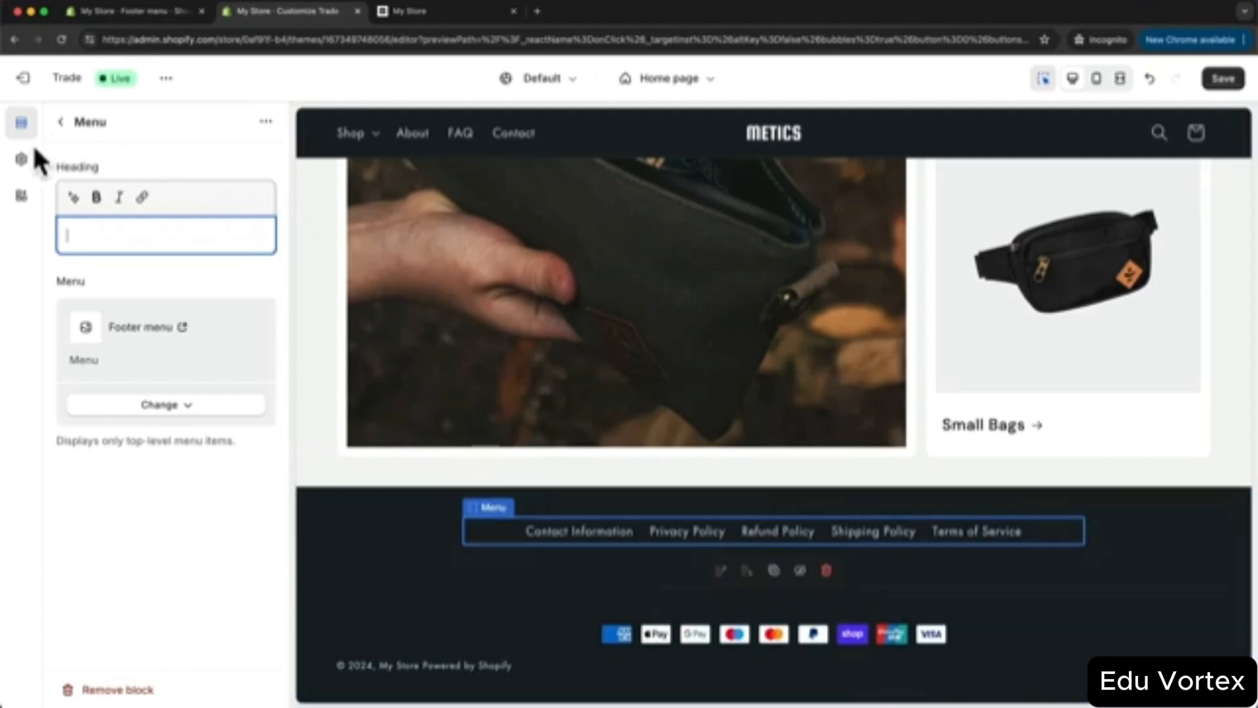
pyautogui.click(22, 159)
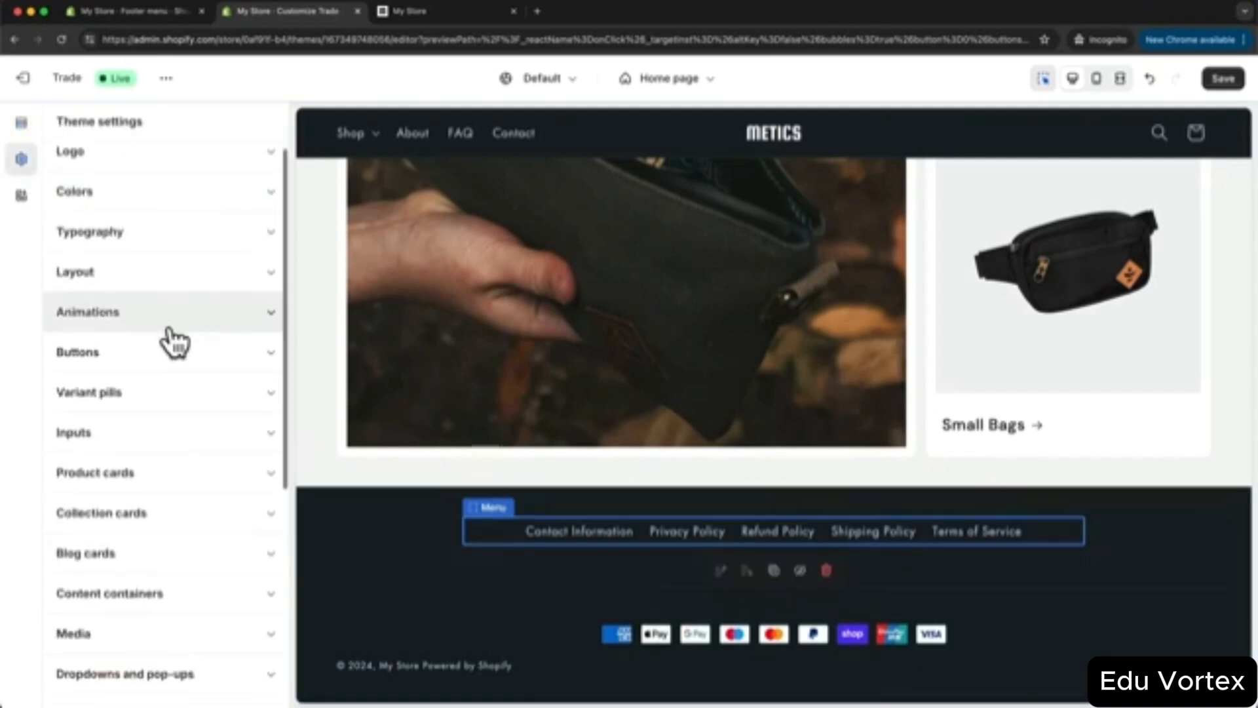
pyautogui.scroll(-10, 169, 330)
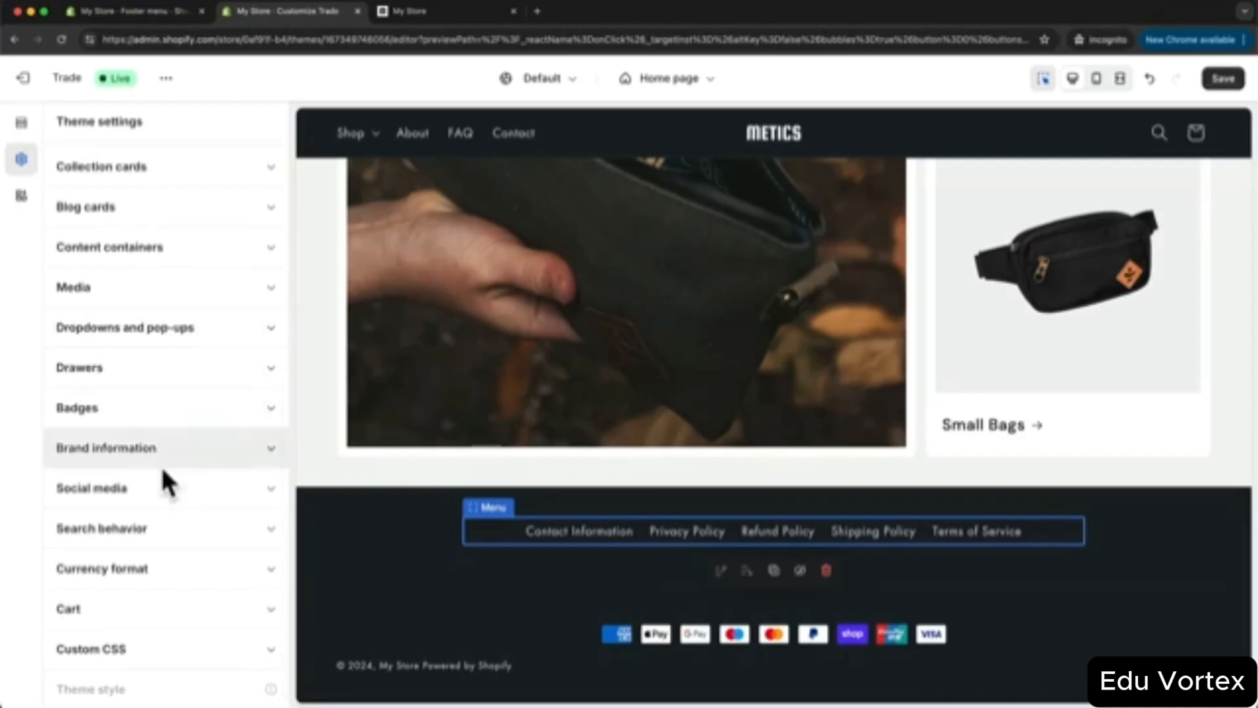
pyautogui.click(154, 490)
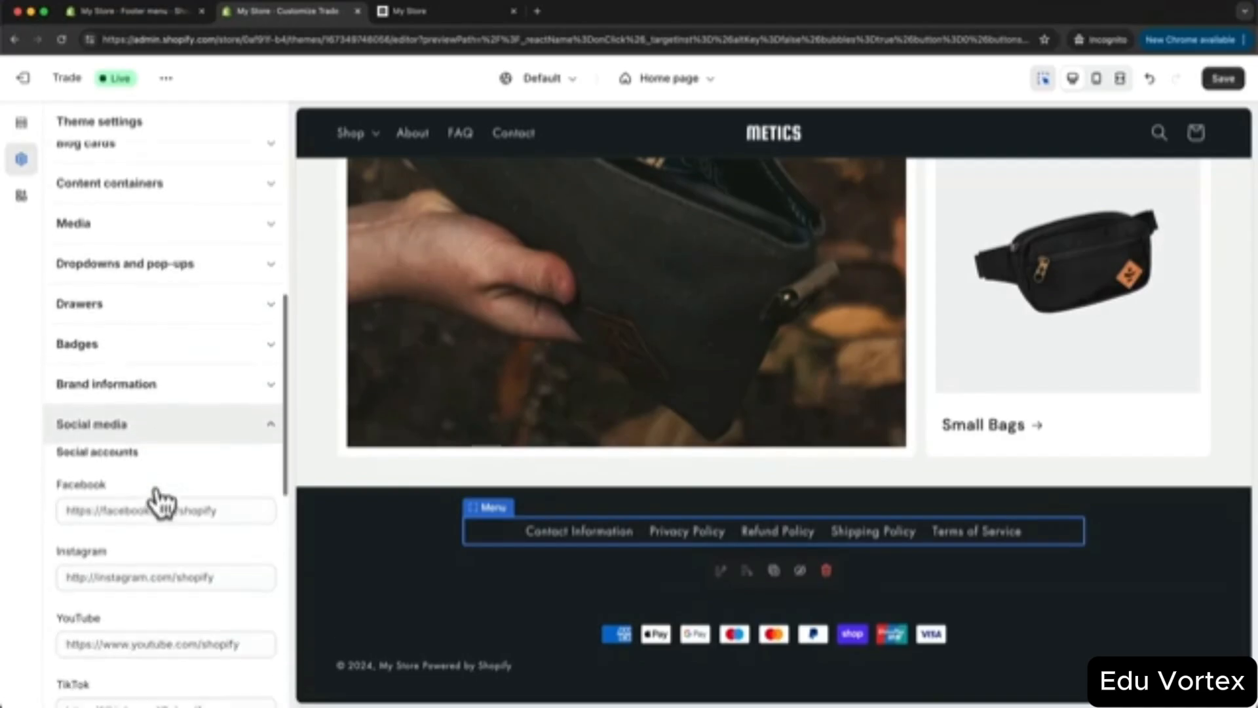
pyautogui.click(139, 337)
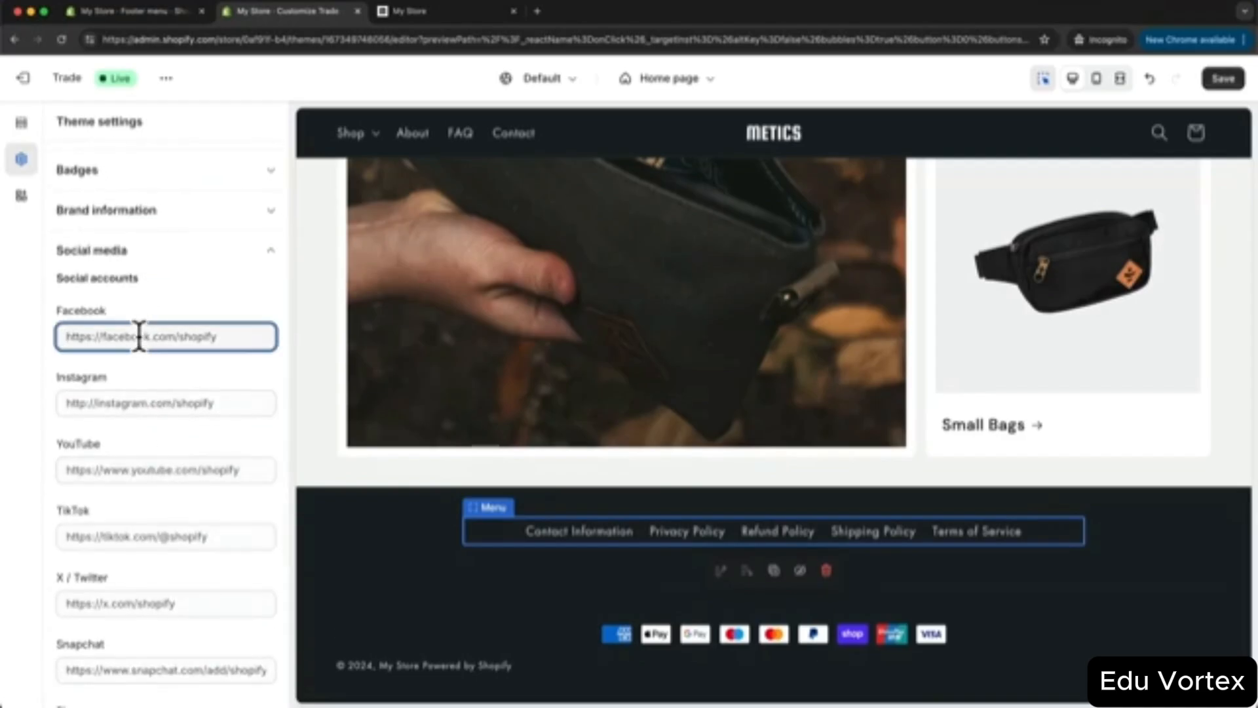
pyautogui.write('https')
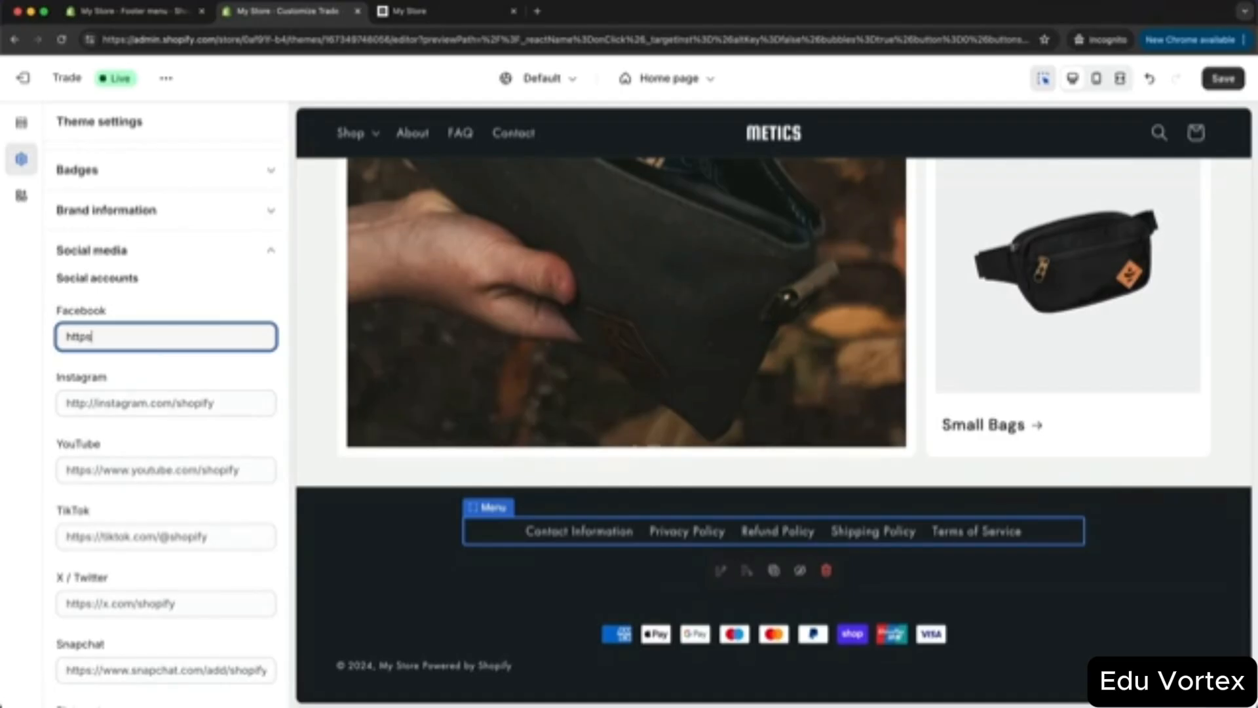
pyautogui.write('://facebook.com')
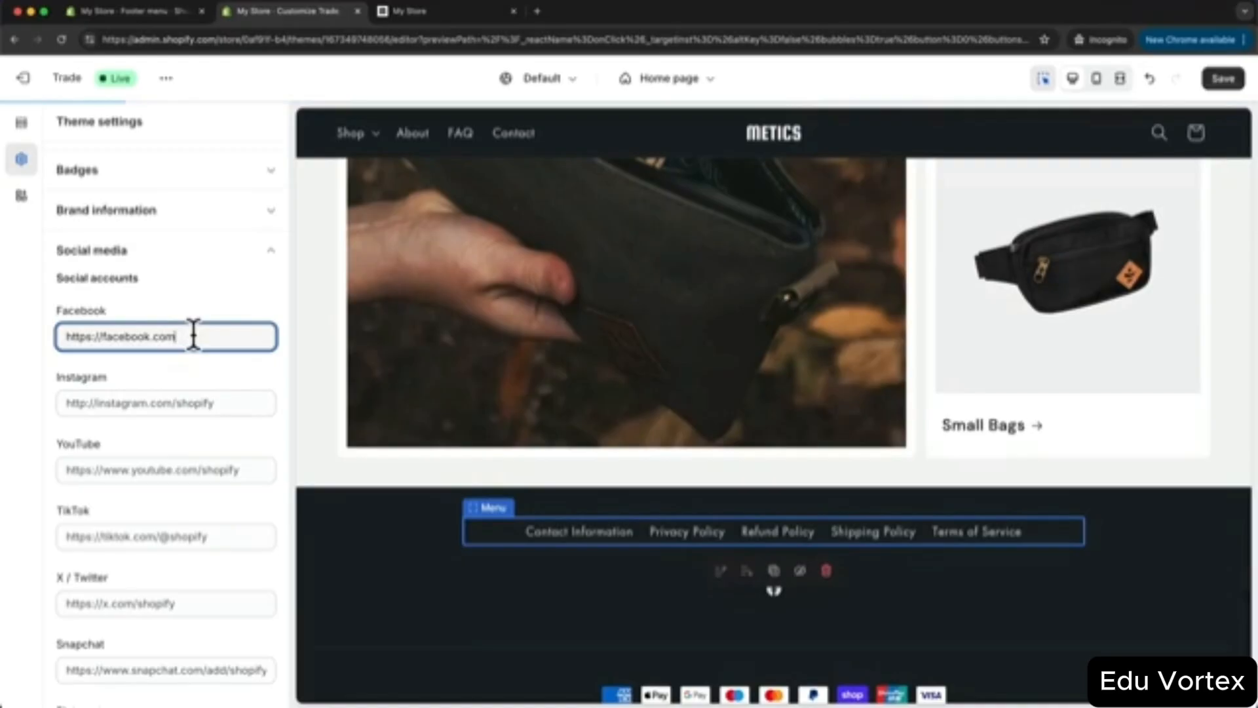
pyautogui.moveTo(193, 336); pyautogui.dragTo(41, 333)
pyautogui.press('super+c')
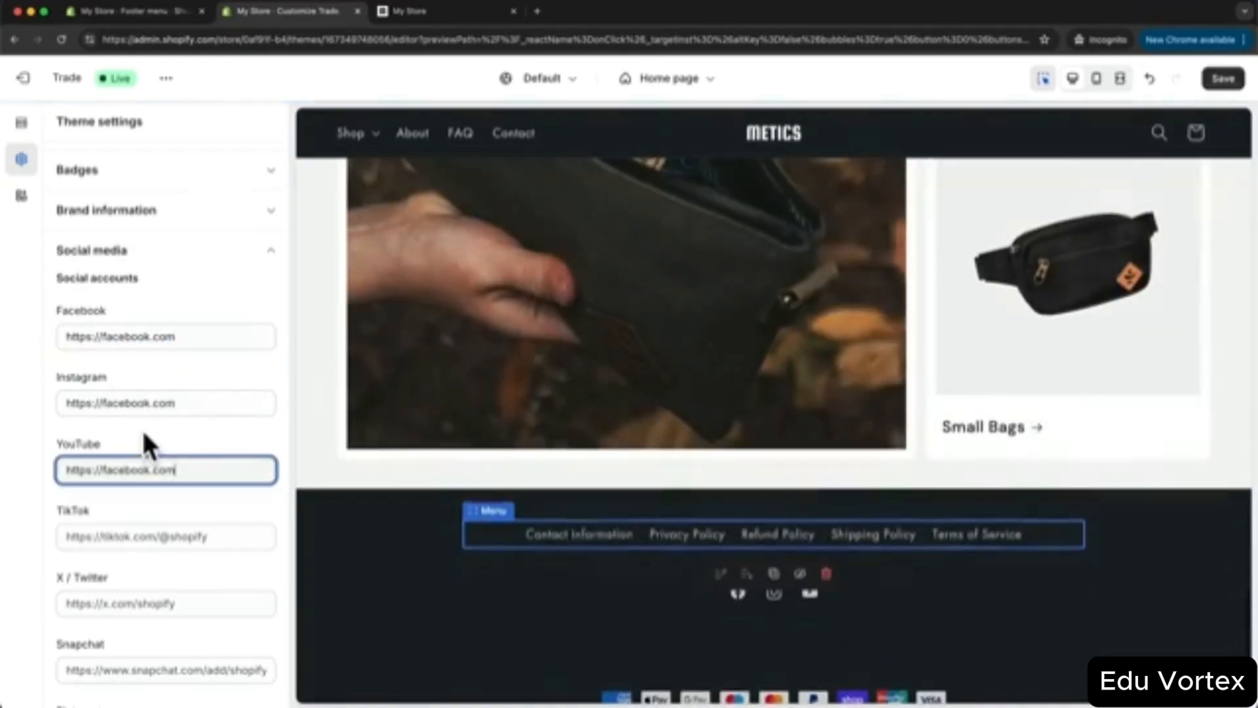
pyautogui.click(142, 528)
pyautogui.press('super+v')
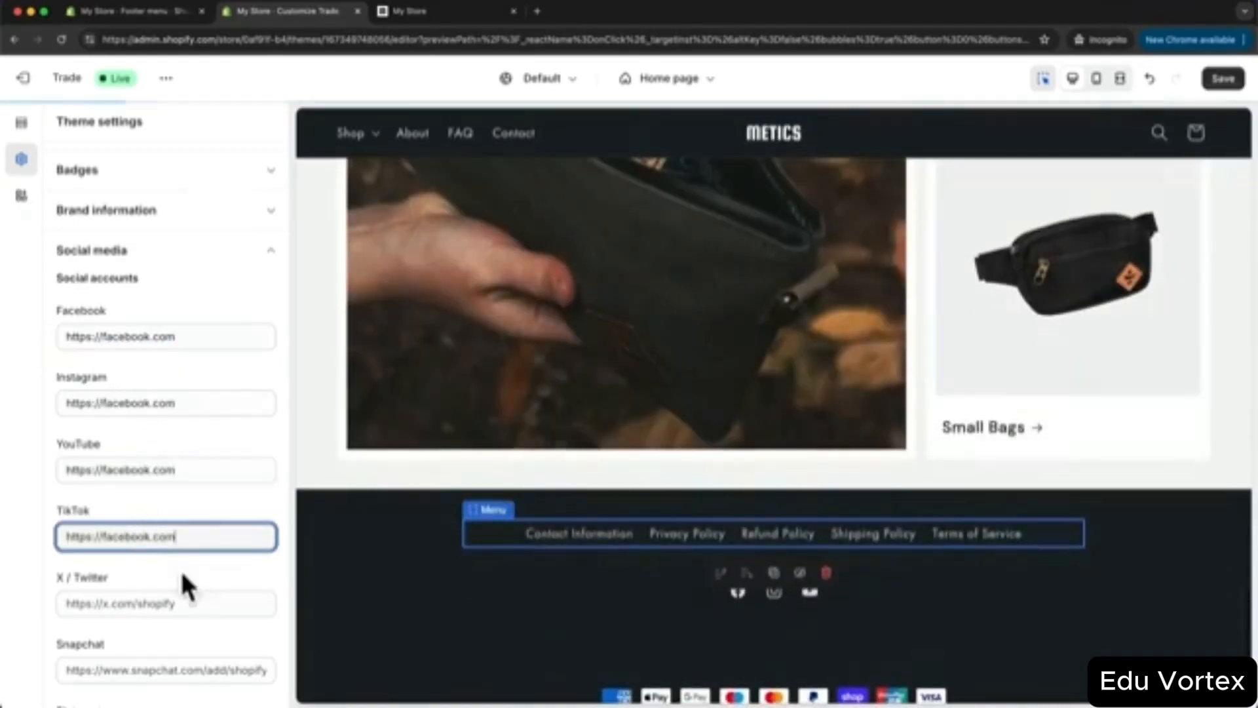
pyautogui.click(170, 603)
pyautogui.press('super+v')
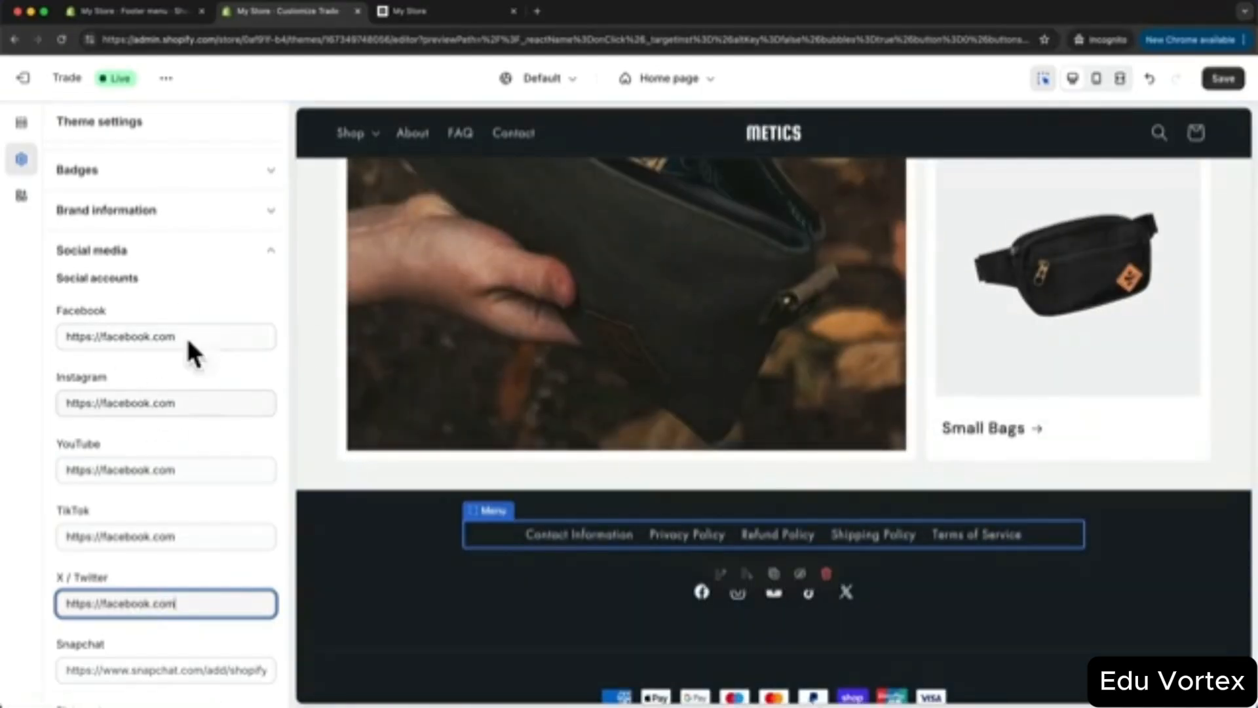
pyautogui.scroll(-1, 452, 377)
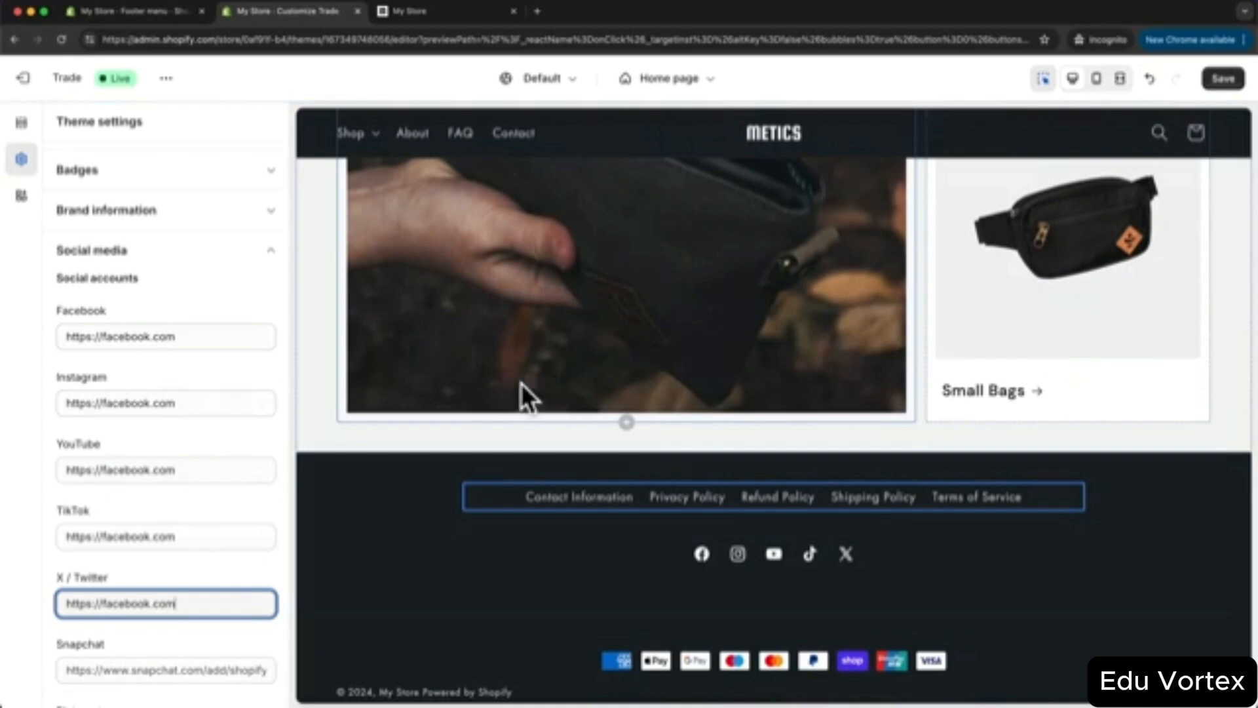
pyautogui.scroll(-1, 708, 679)
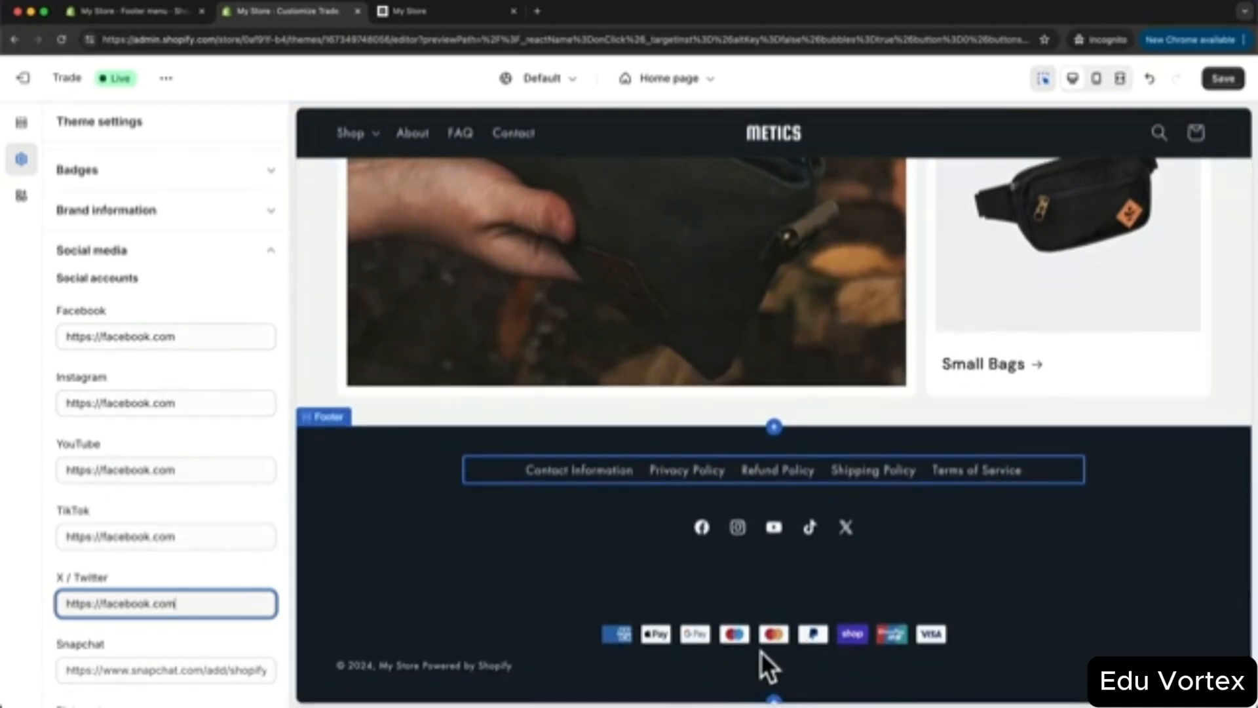
# - Toggle the footer's 'Show payment icons' off and back on, then save the theme
pyautogui.click(1023, 605)
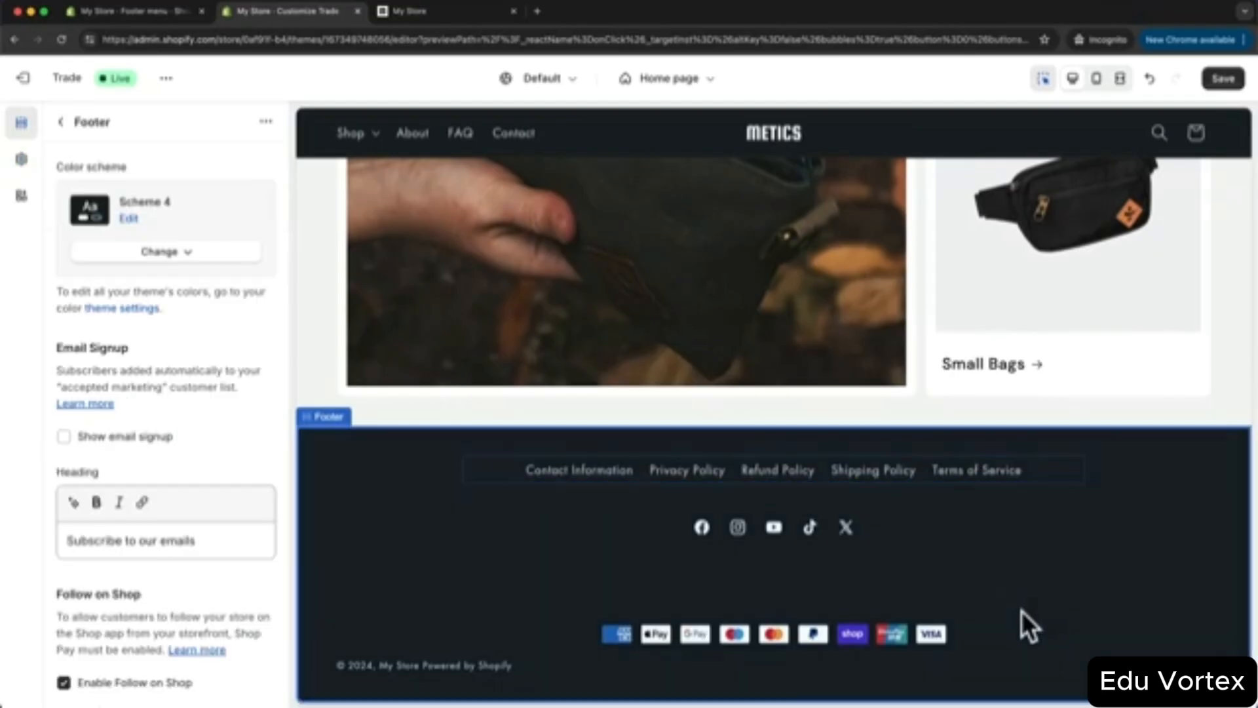
pyautogui.scroll(-1, 216, 439)
pyautogui.scroll(-10, 216, 440)
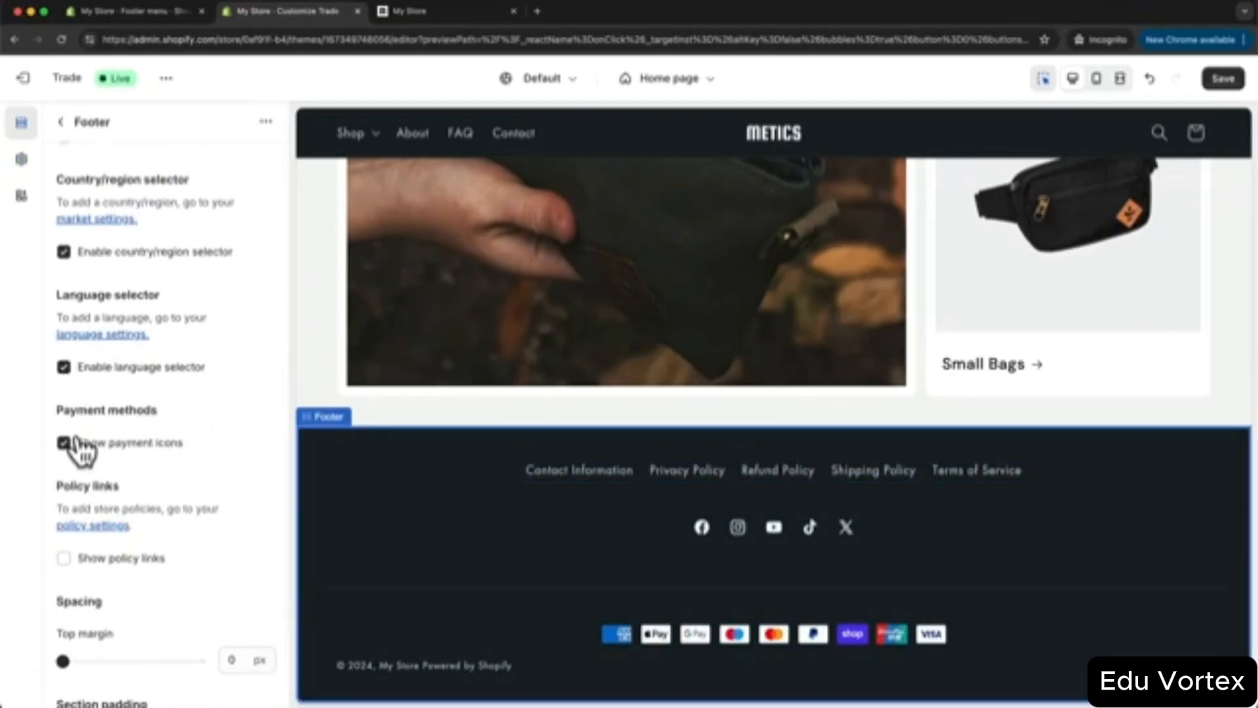
pyautogui.click(68, 444)
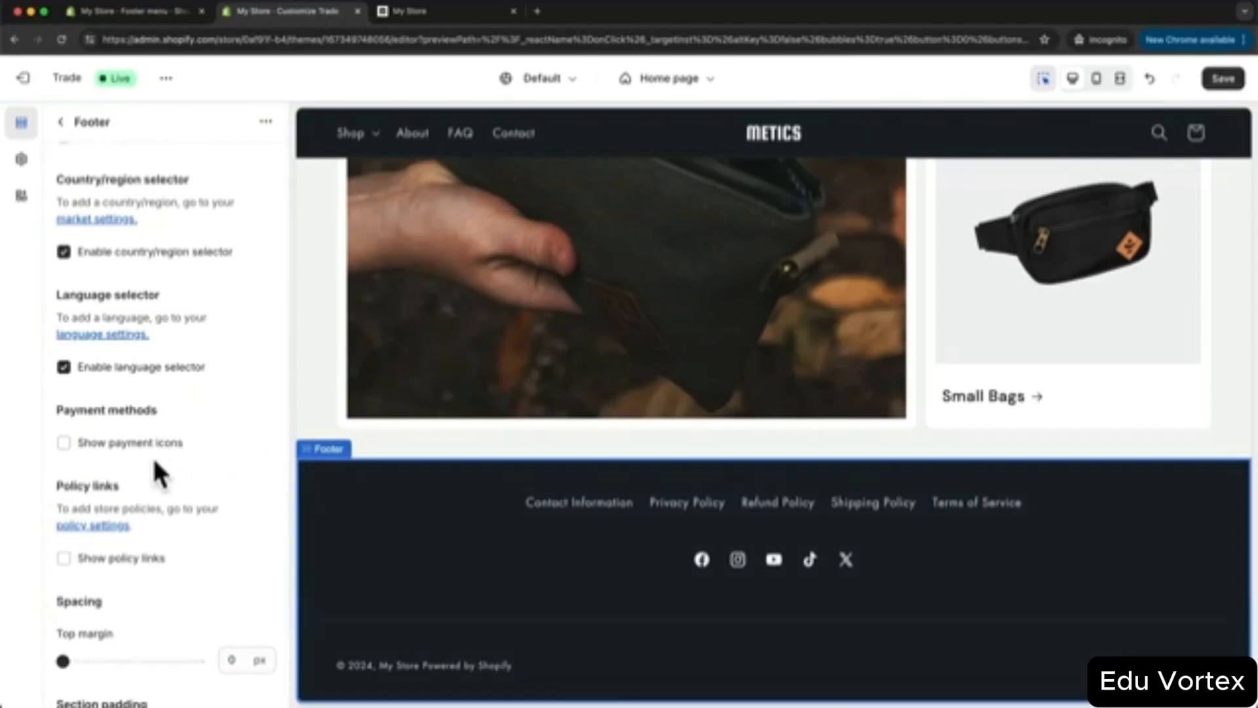
pyautogui.click(65, 443)
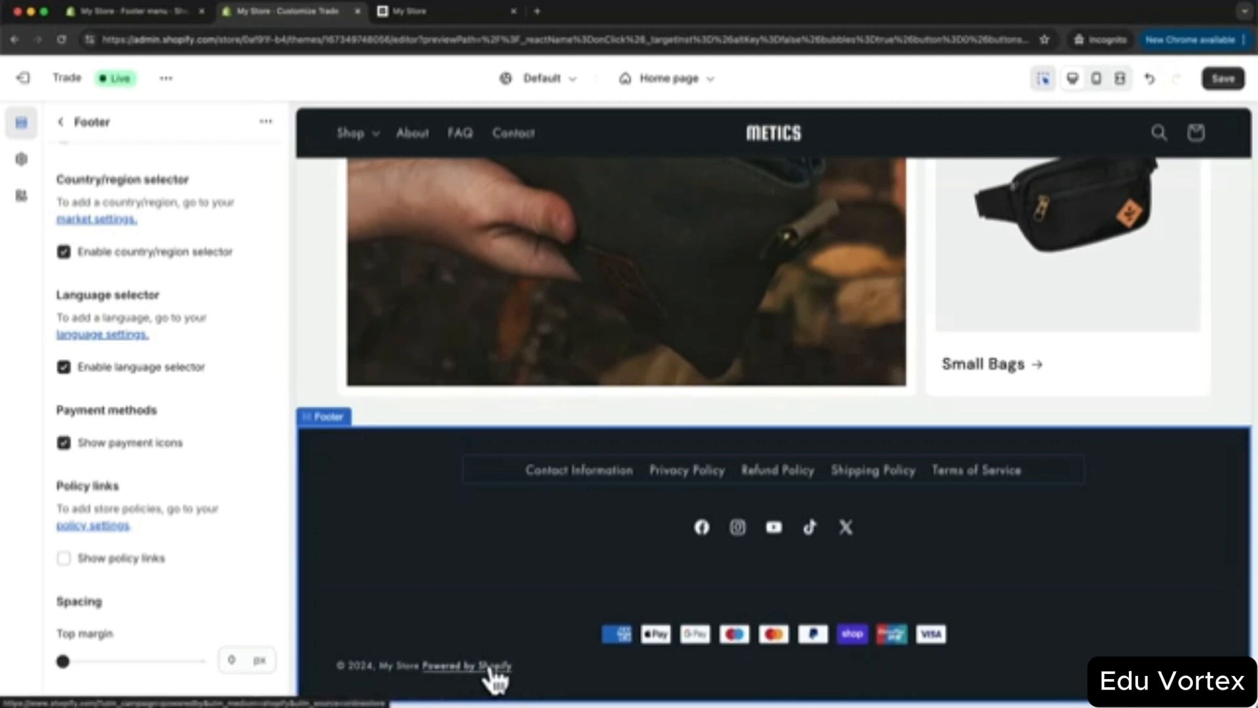
pyautogui.click(1222, 79)
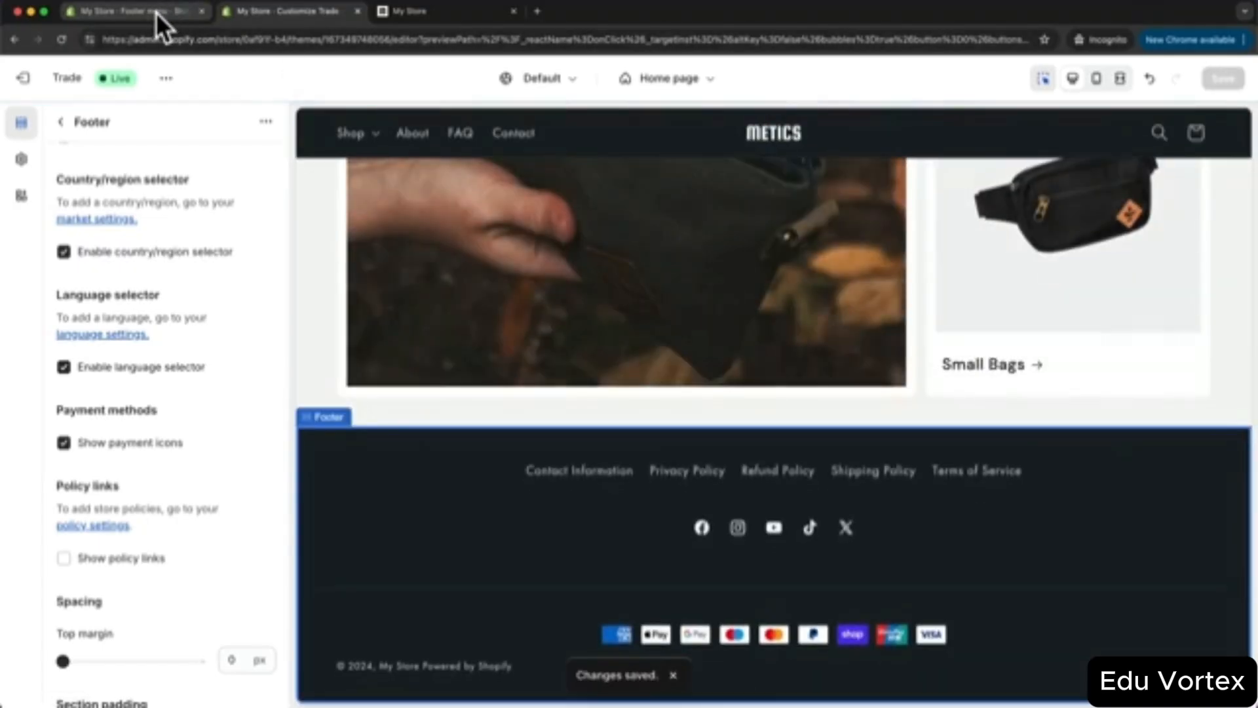
# - Change the store name in Store details to Metics and save
pyautogui.click(156, 13)
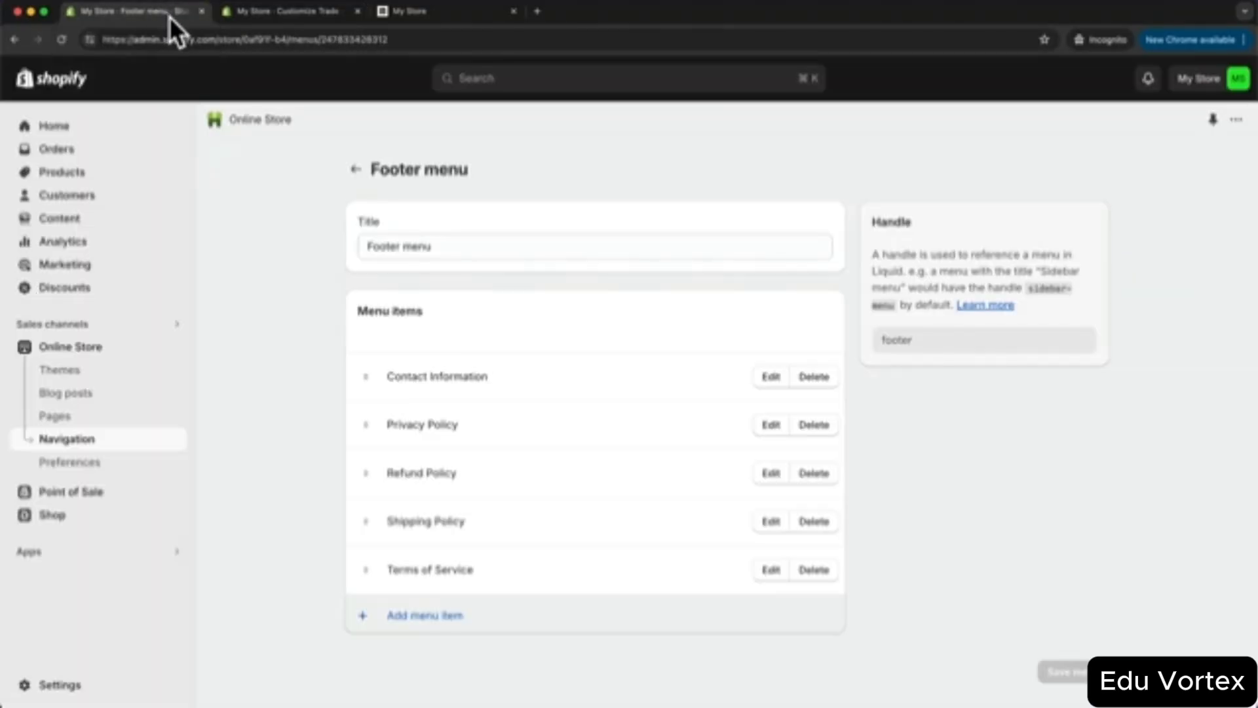
pyautogui.click(73, 688)
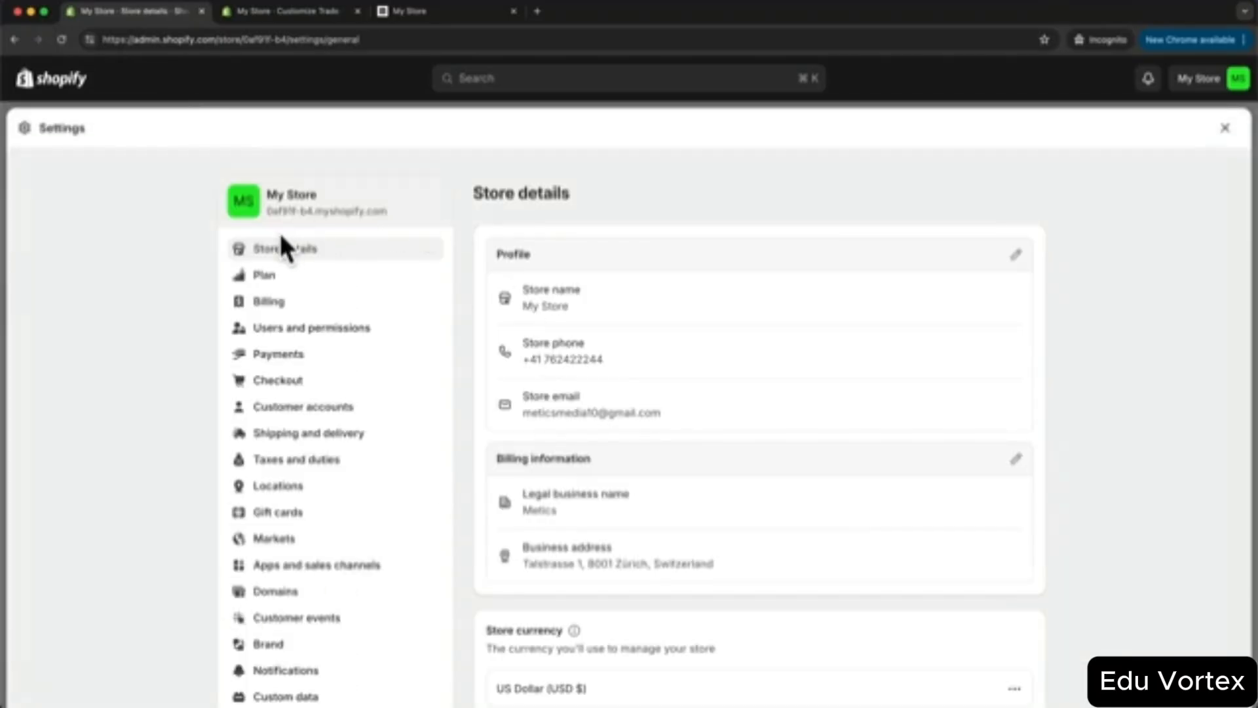
pyautogui.click(1018, 257)
pyautogui.moveTo(447, 357); pyautogui.dragTo(395, 357)
pyautogui.write('Metics')
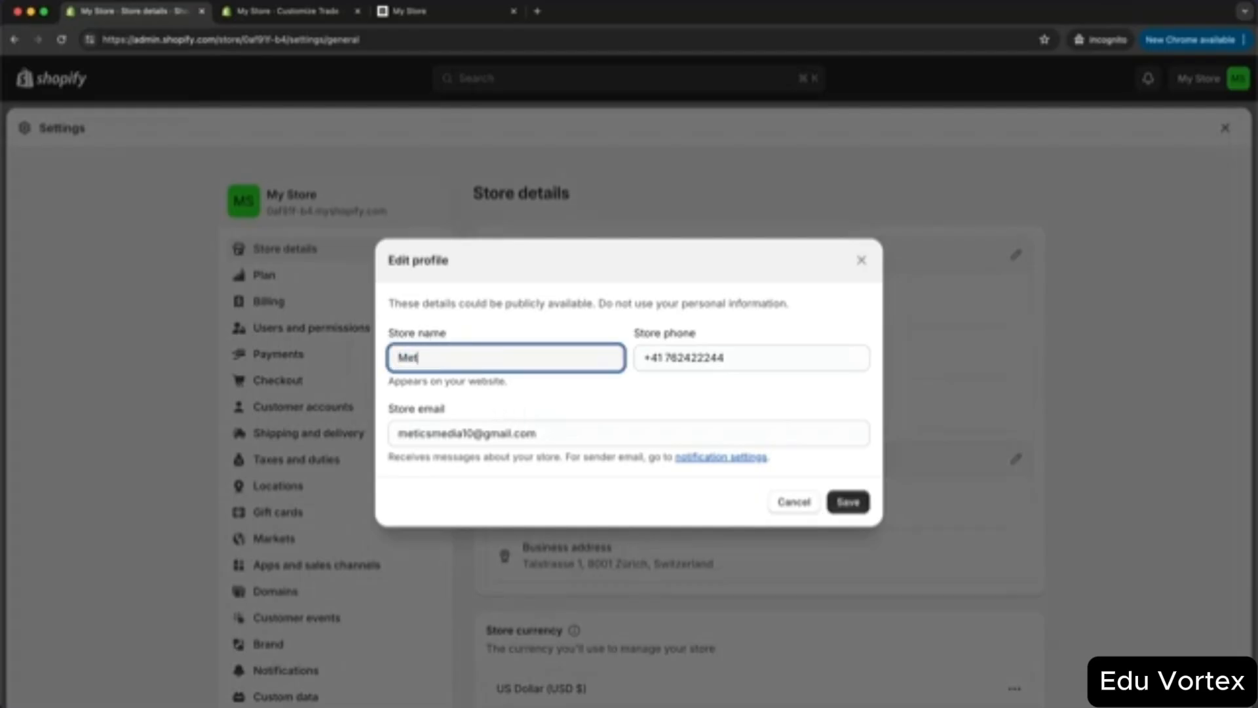
pyautogui.click(846, 502)
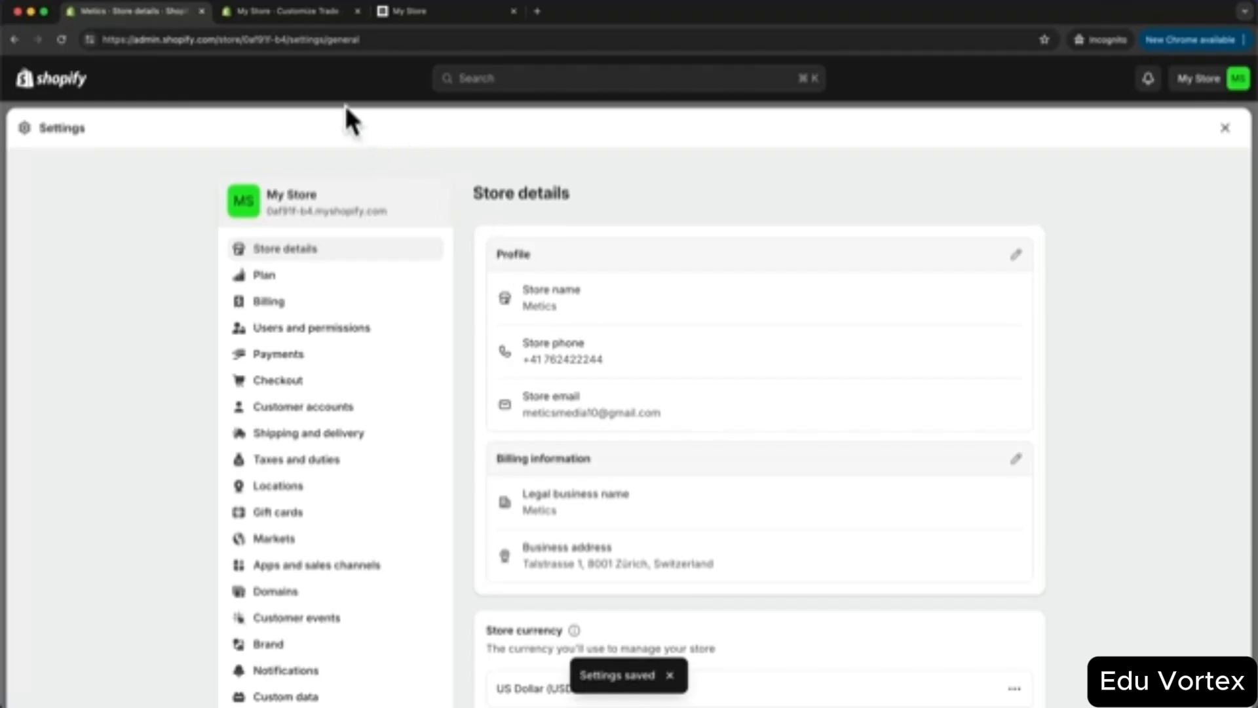
# - Reload the theme editor to confirm the footer shows Metics
pyautogui.click(297, 13)
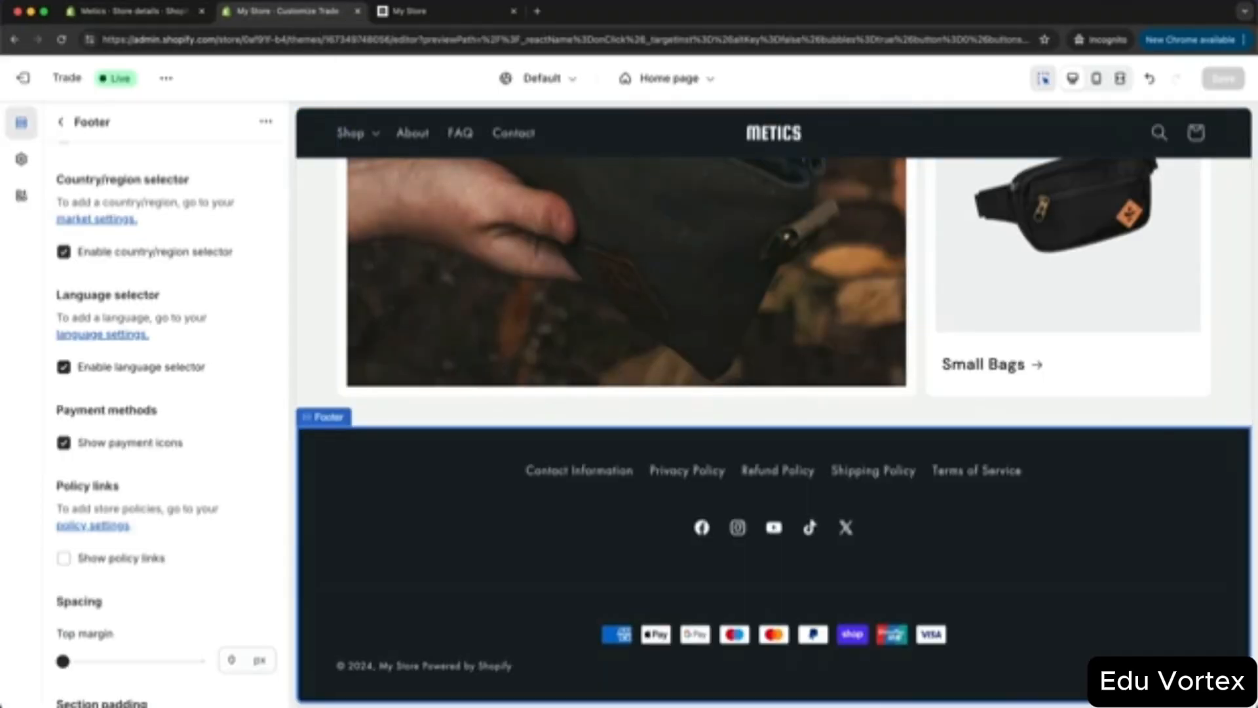
pyautogui.click(61, 40)
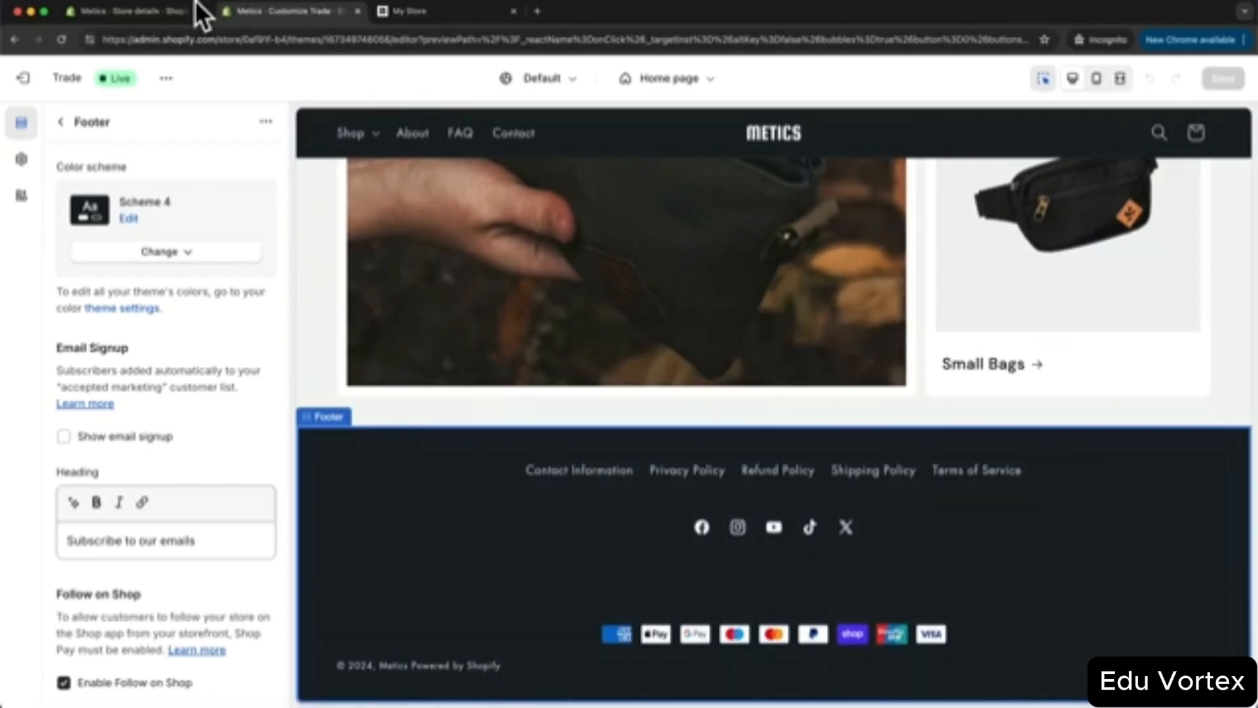
pyautogui.click(171, 23)
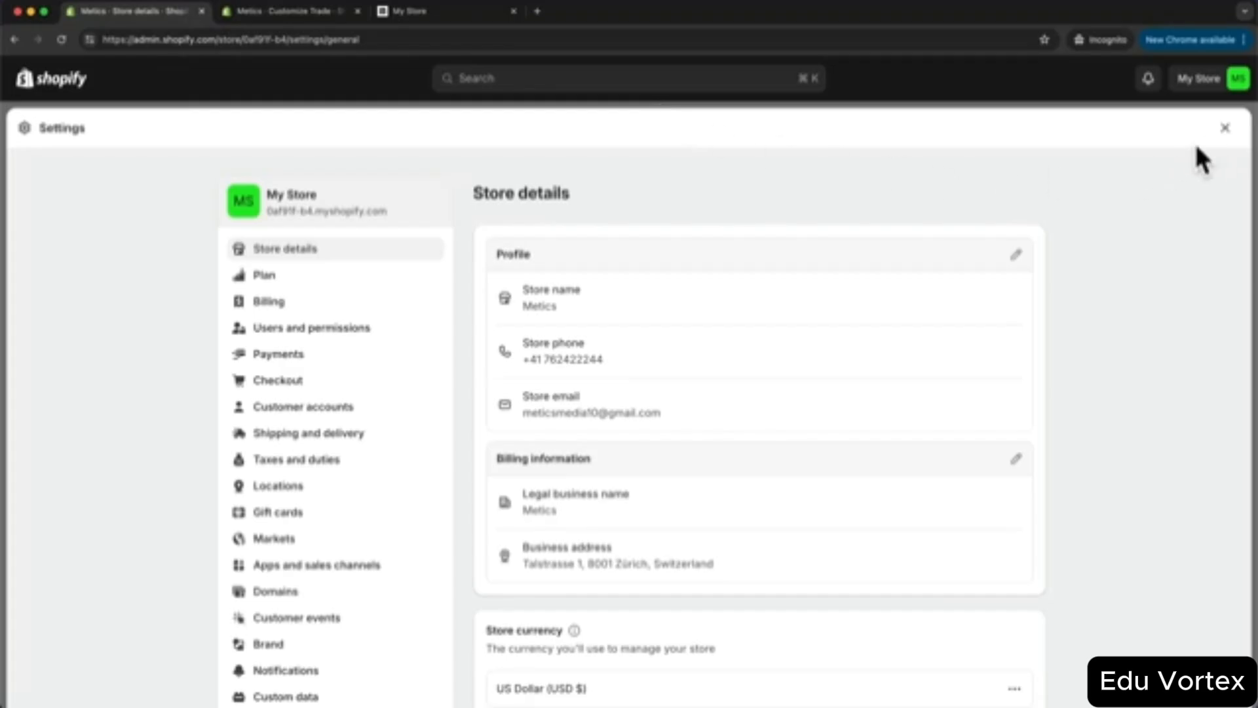
# - Open the Trade theme's default theme content editor
pyautogui.click(1223, 131)
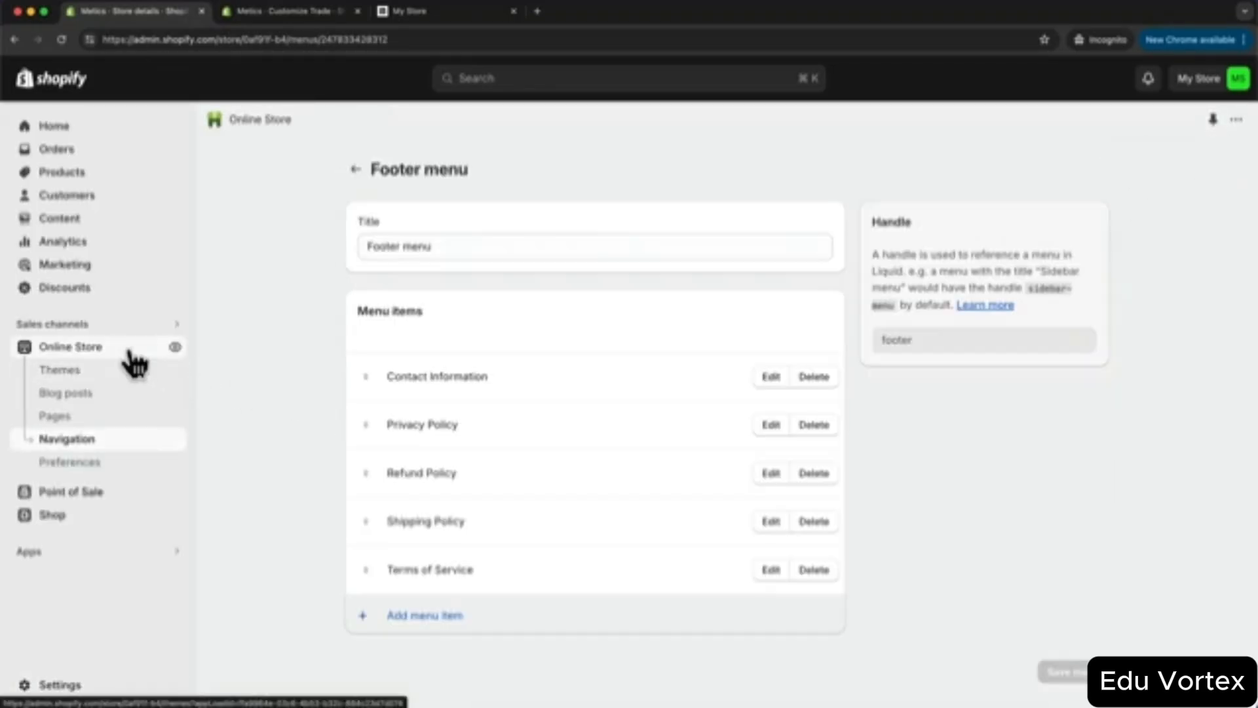
pyautogui.click(134, 370)
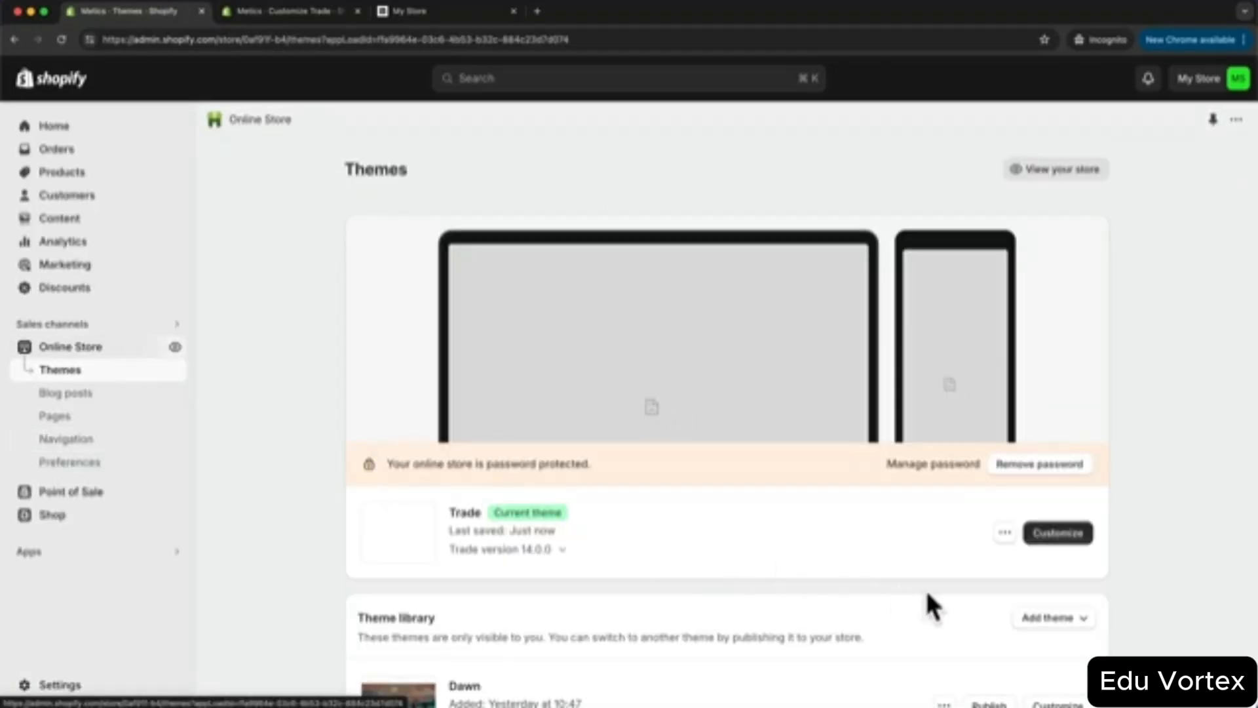
pyautogui.click(1004, 533)
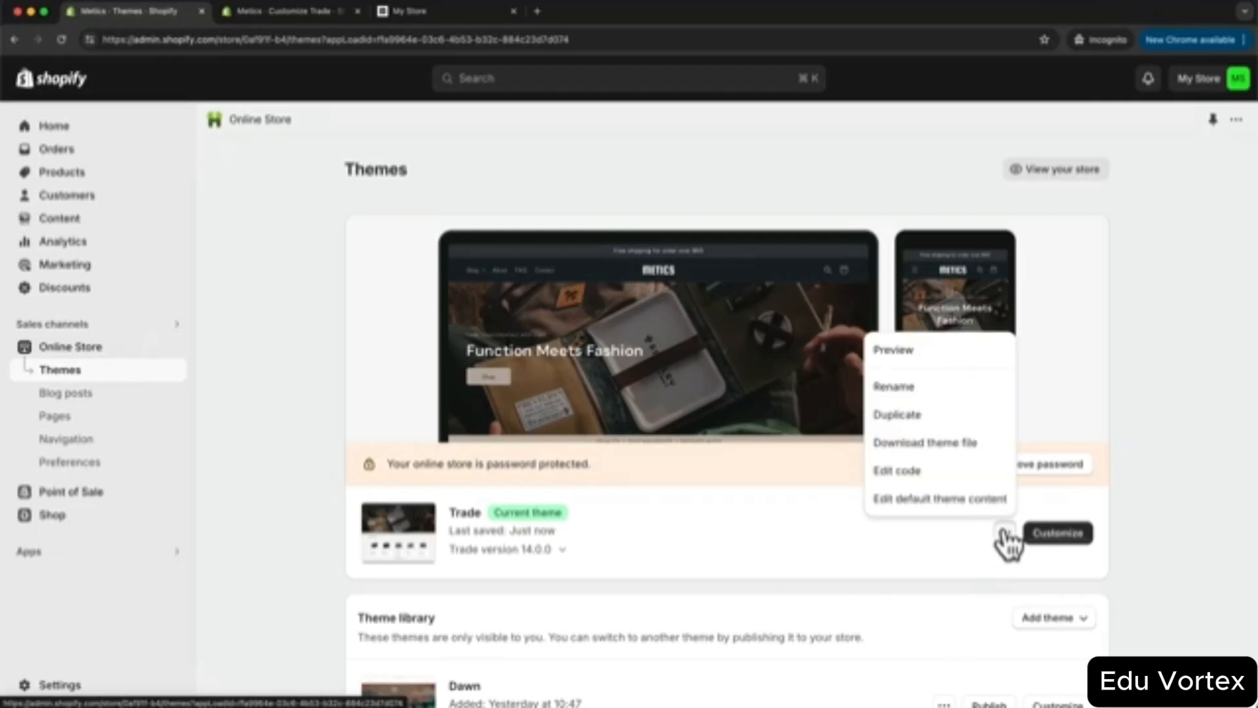
pyautogui.click(930, 505)
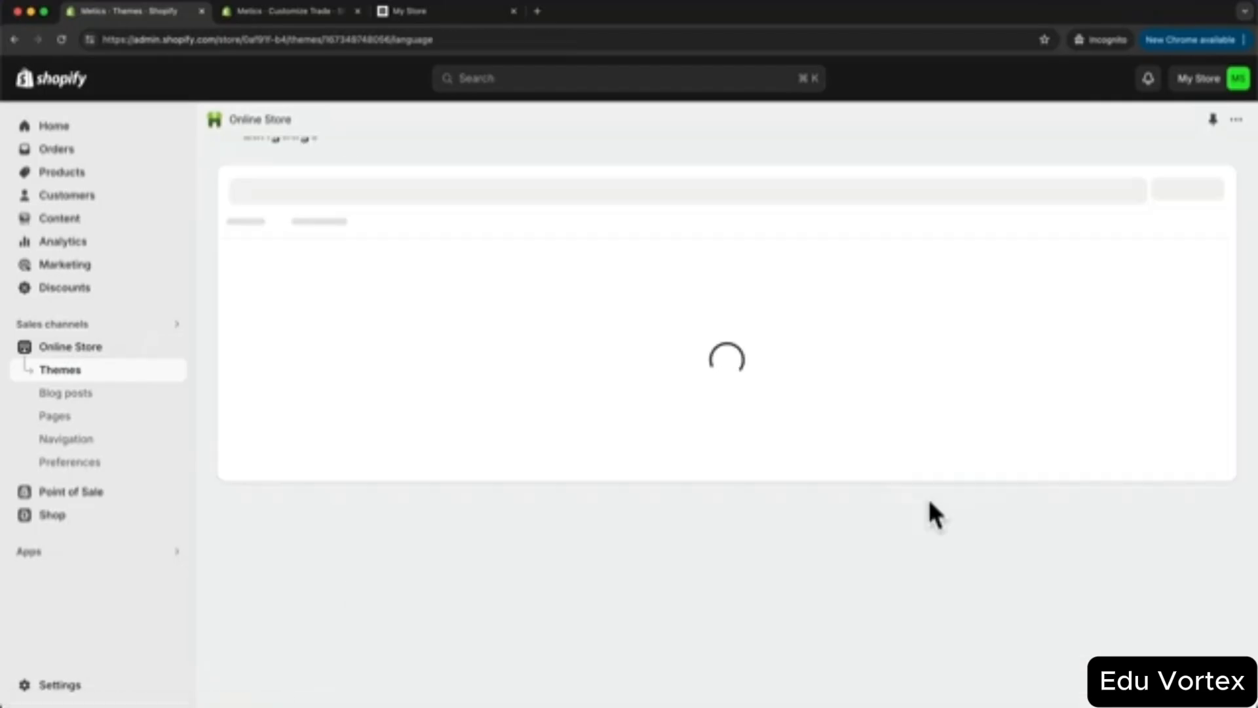
# - Search for 'powered', empty the Powered by Shopify text, save, and reload the editor
pyautogui.click(463, 226)
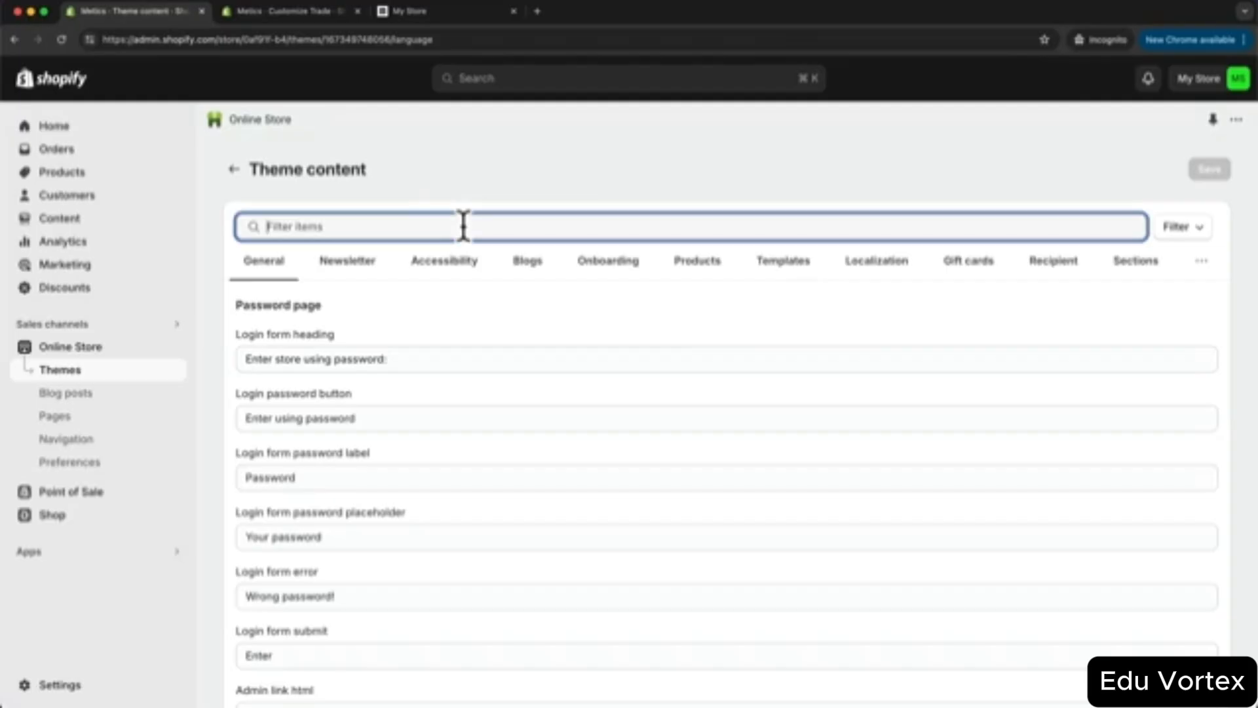
pyautogui.write('pl')
pyautogui.write('wered')
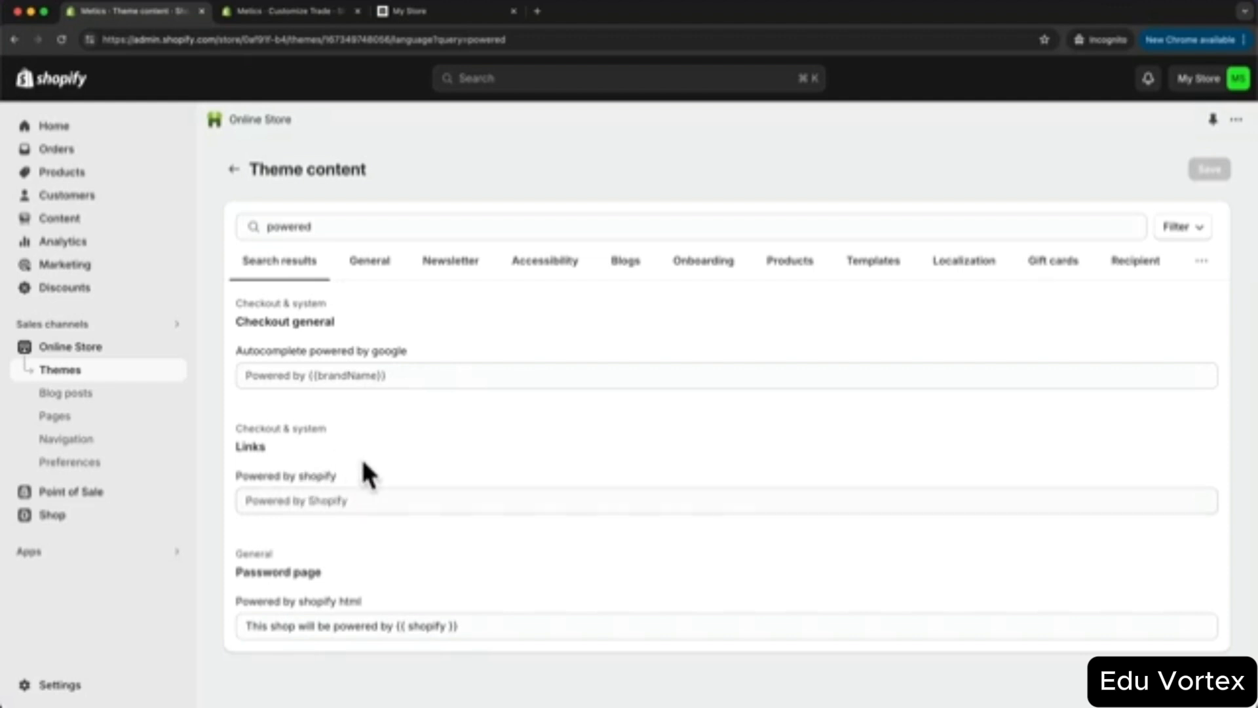
pyautogui.click(307, 502)
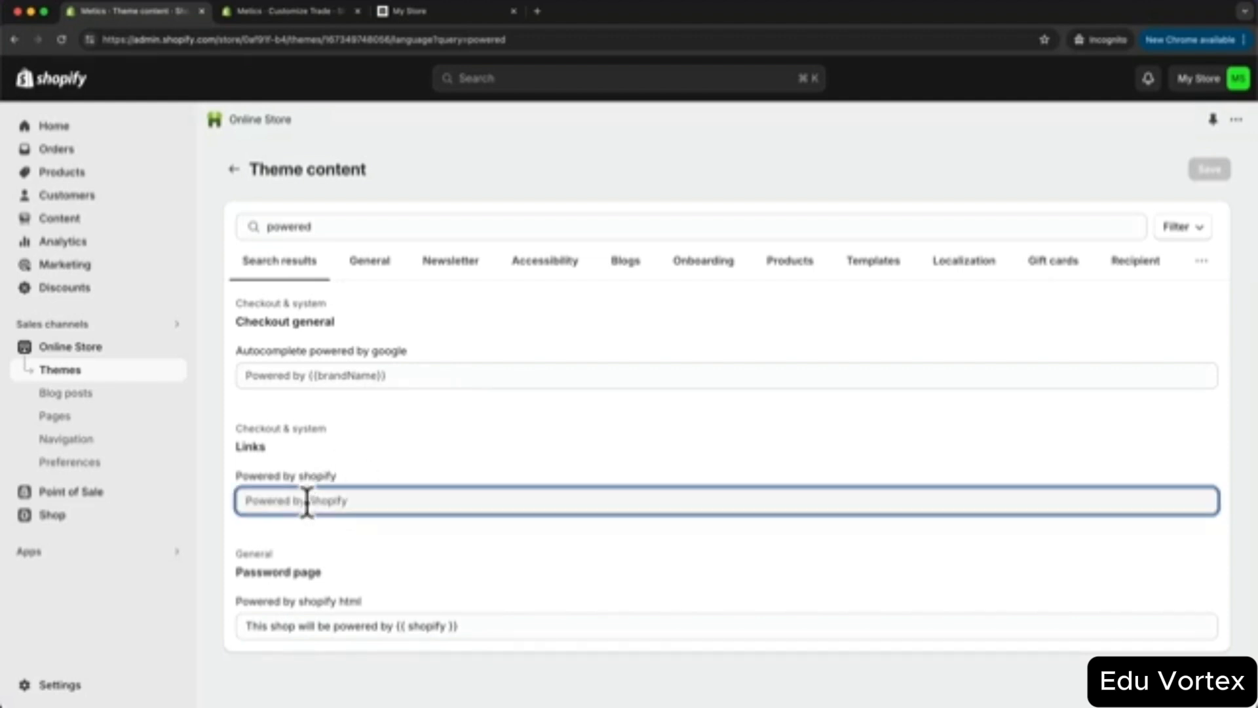
pyautogui.press('super+a')
pyautogui.press('BackSpace')
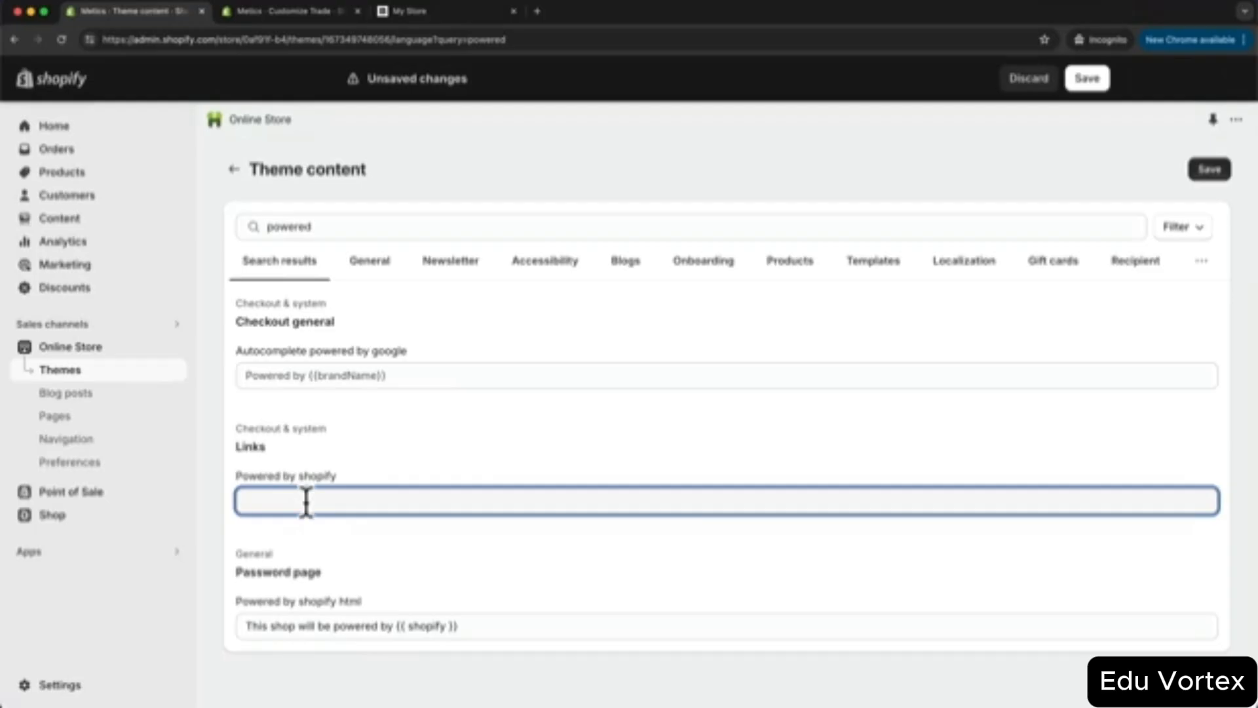
pyautogui.click(1222, 171)
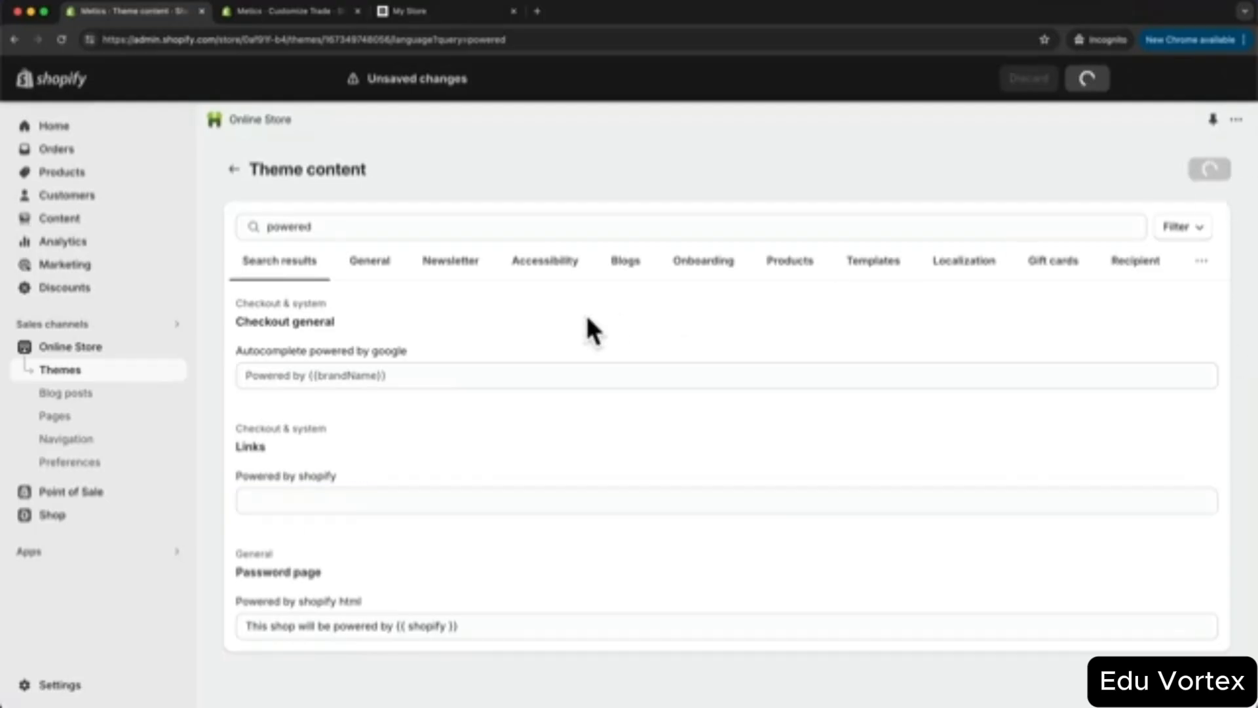
pyautogui.click(321, 13)
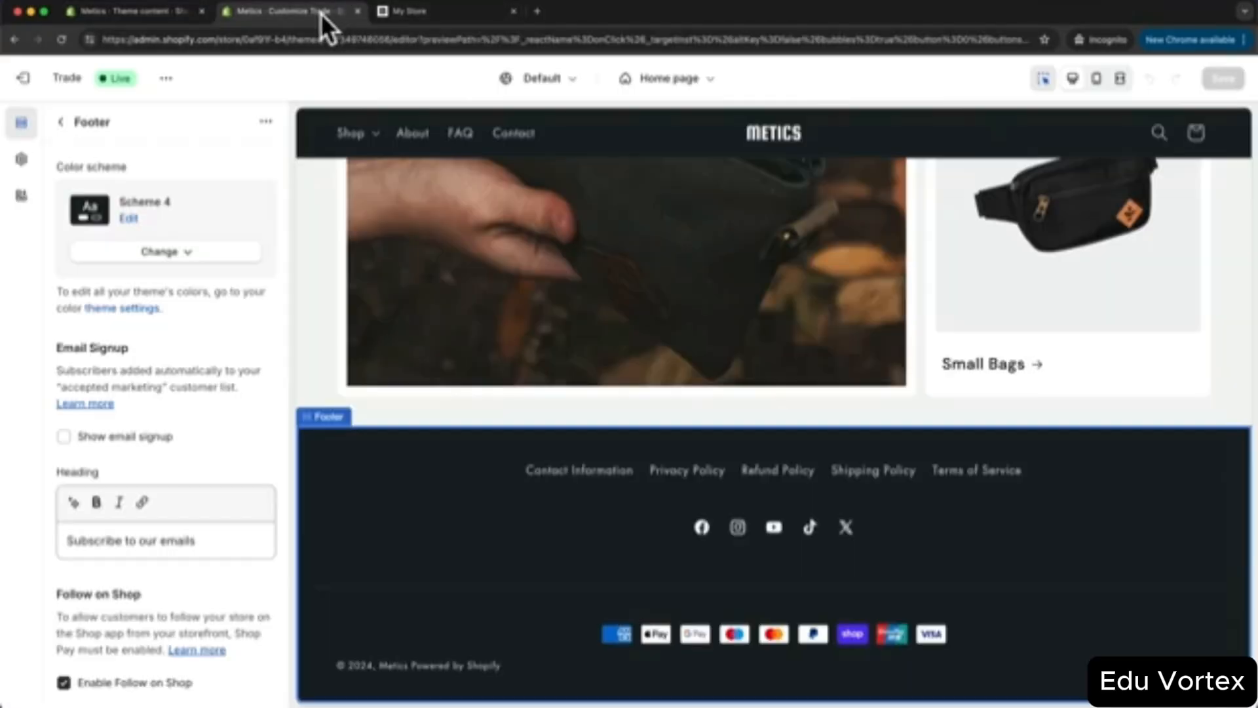
pyautogui.click(59, 40)
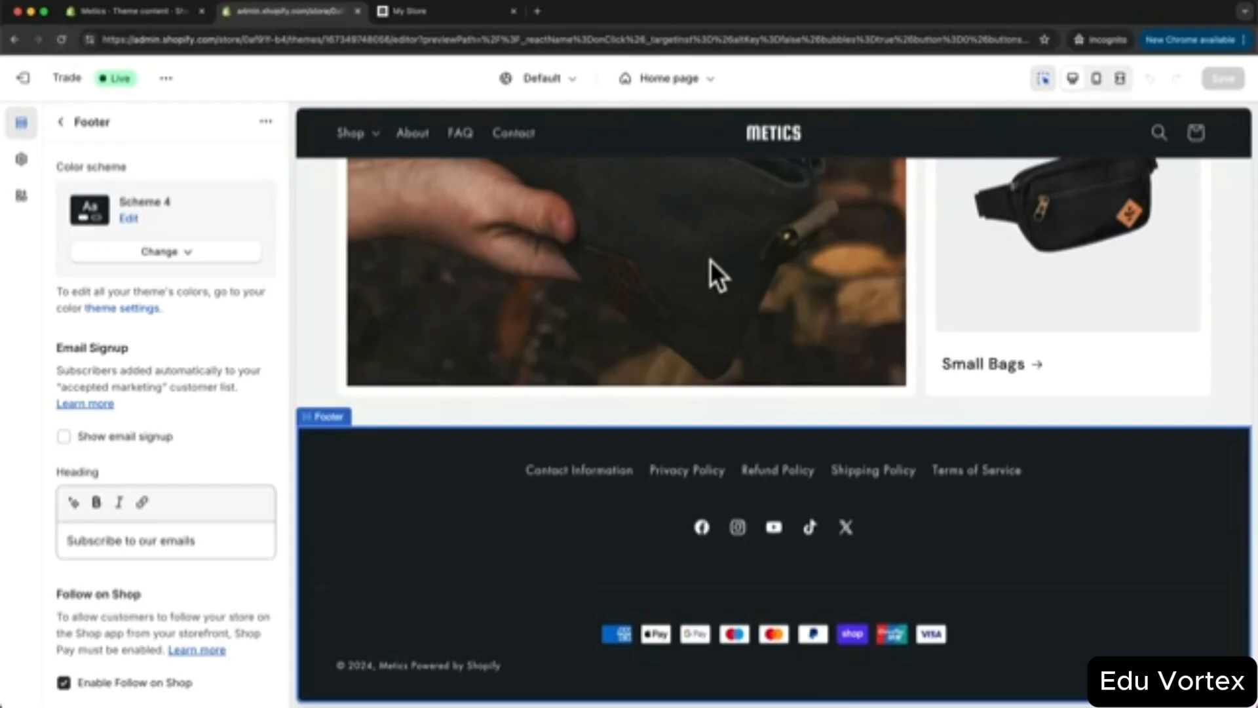
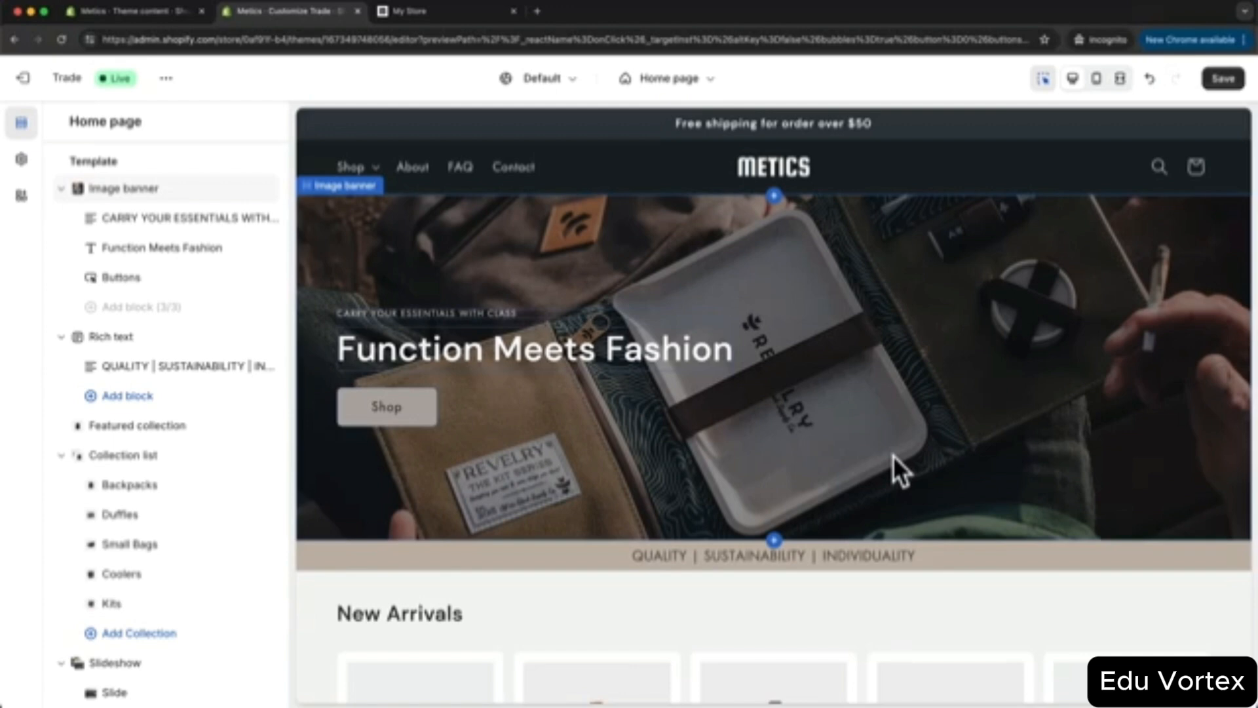
# - Open the New Arrivals Featured collection settings and try the dark Scheme 4 colour scheme
pyautogui.scroll(-5, 893, 455)
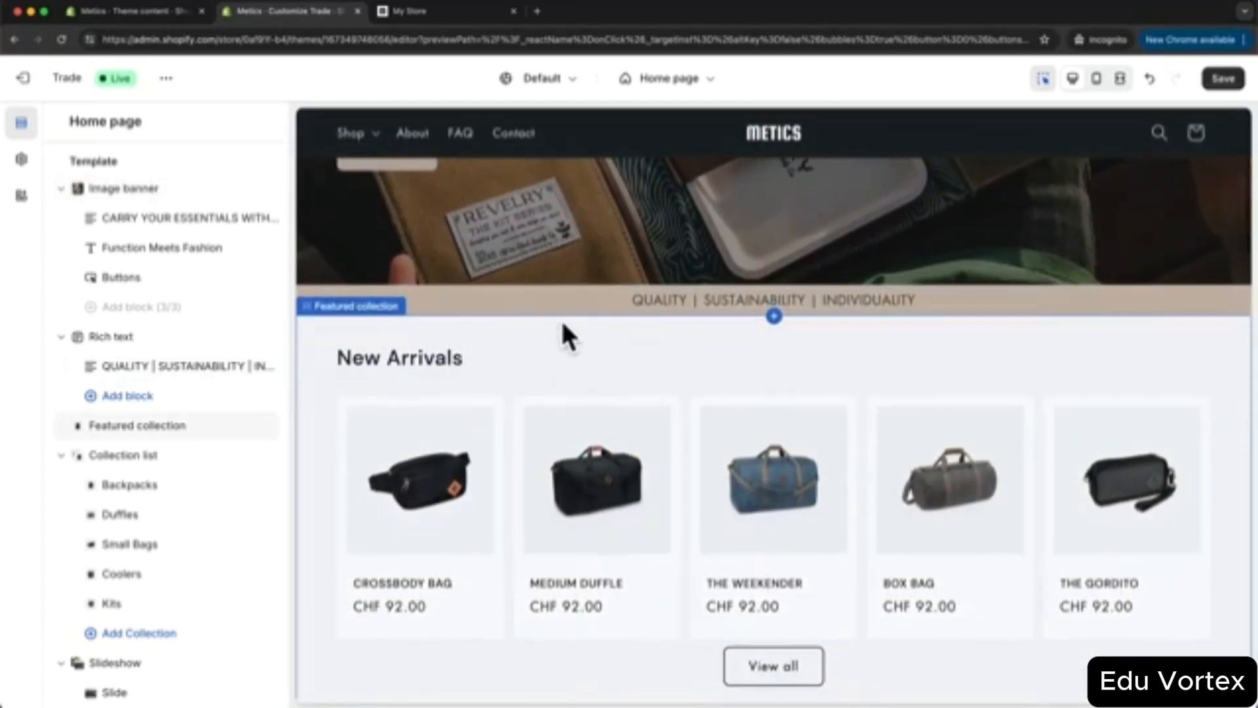
pyautogui.scroll(-1, 567, 337)
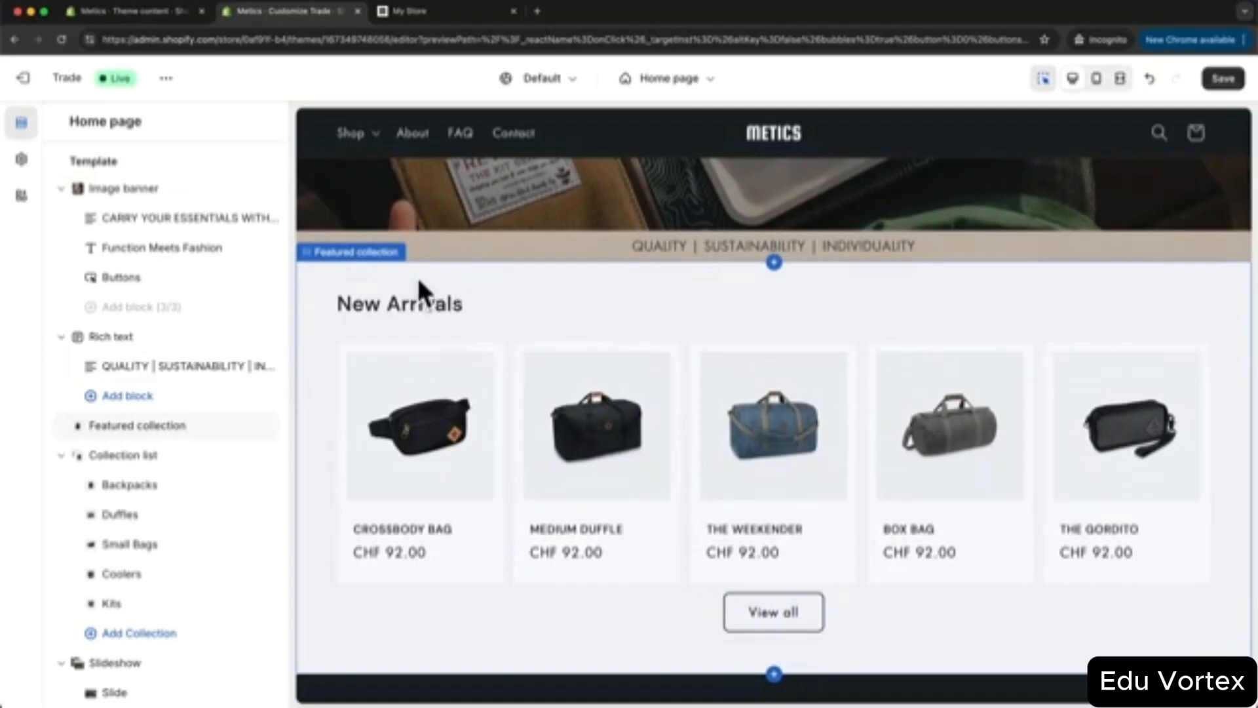
pyautogui.click(534, 288)
pyautogui.scroll(-12, 174, 311)
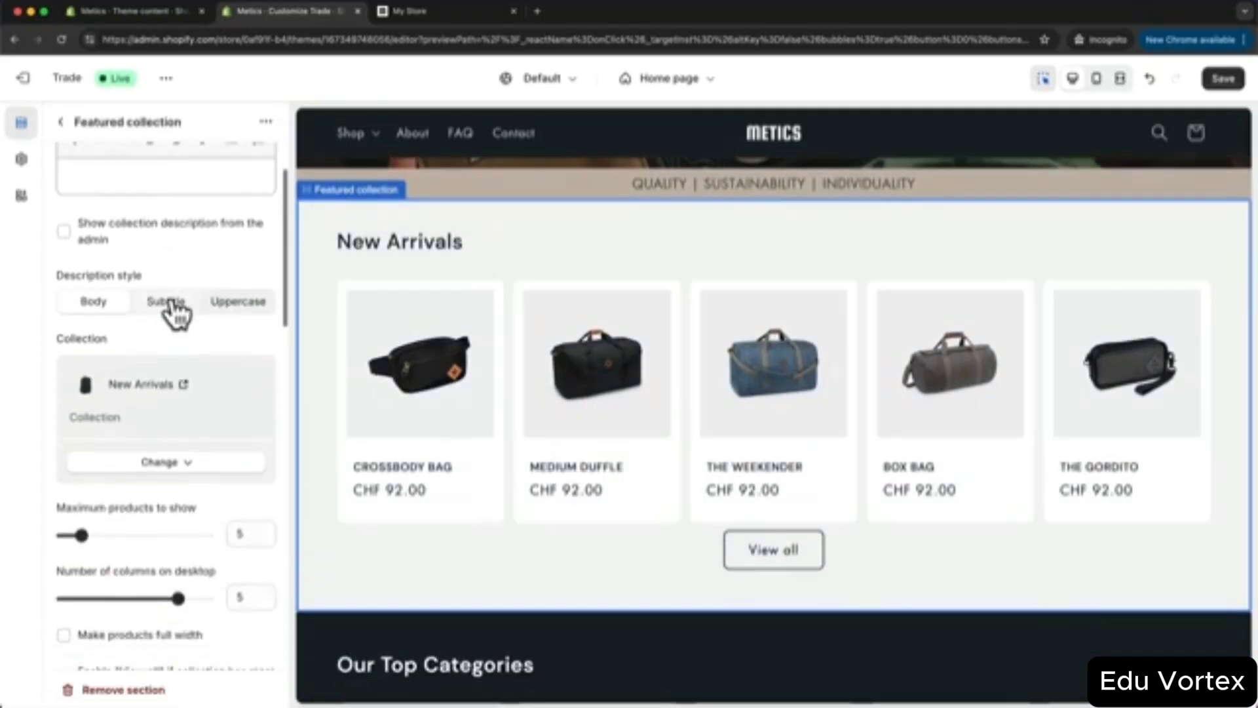
pyautogui.scroll(-1, 192, 321)
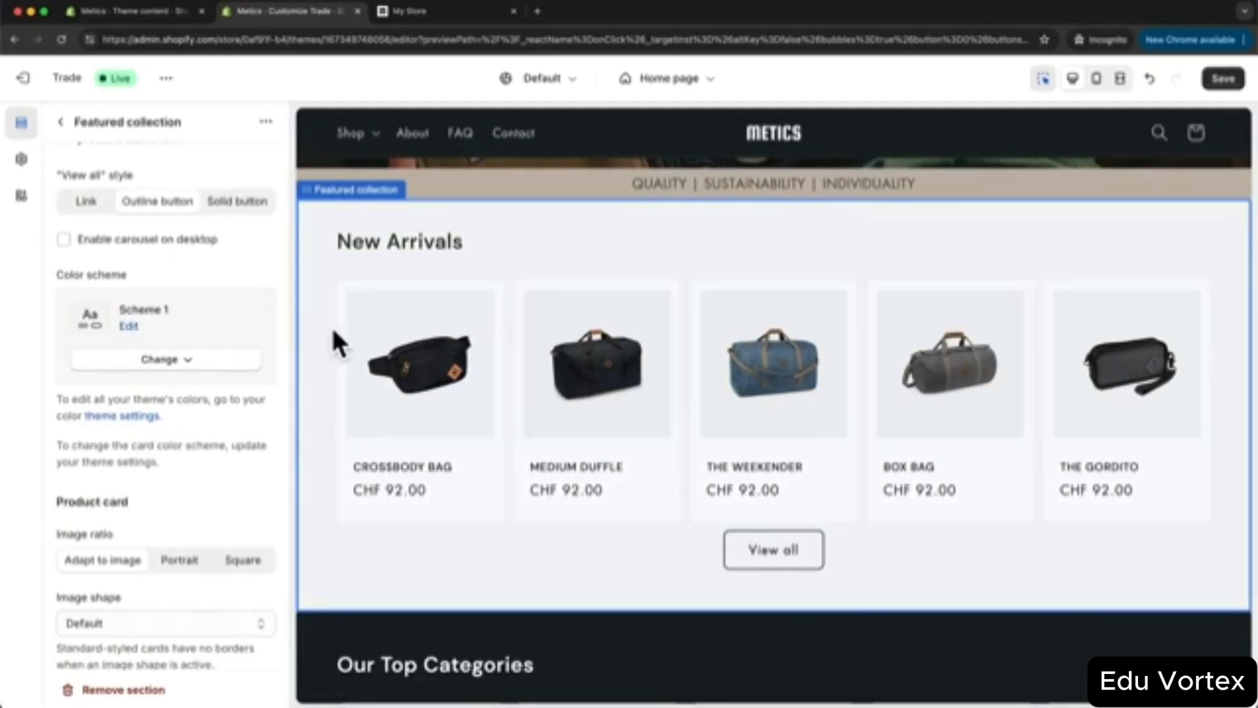
pyautogui.click(196, 361)
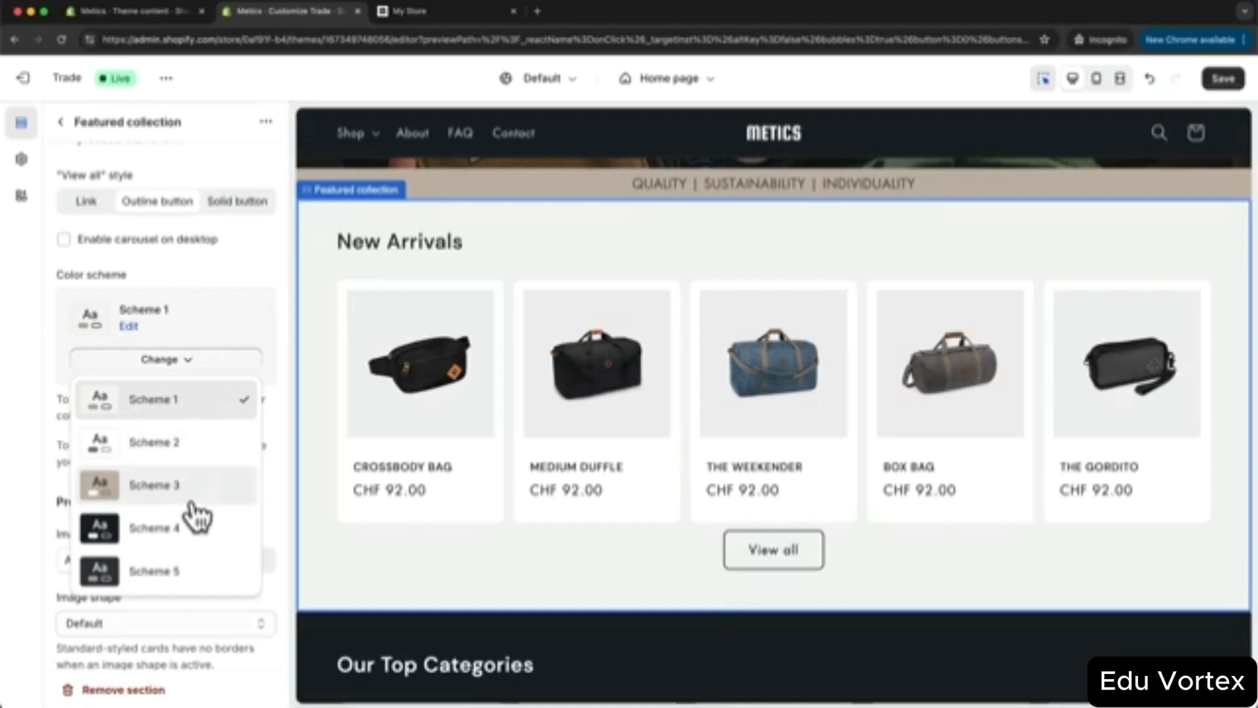
pyautogui.click(178, 534)
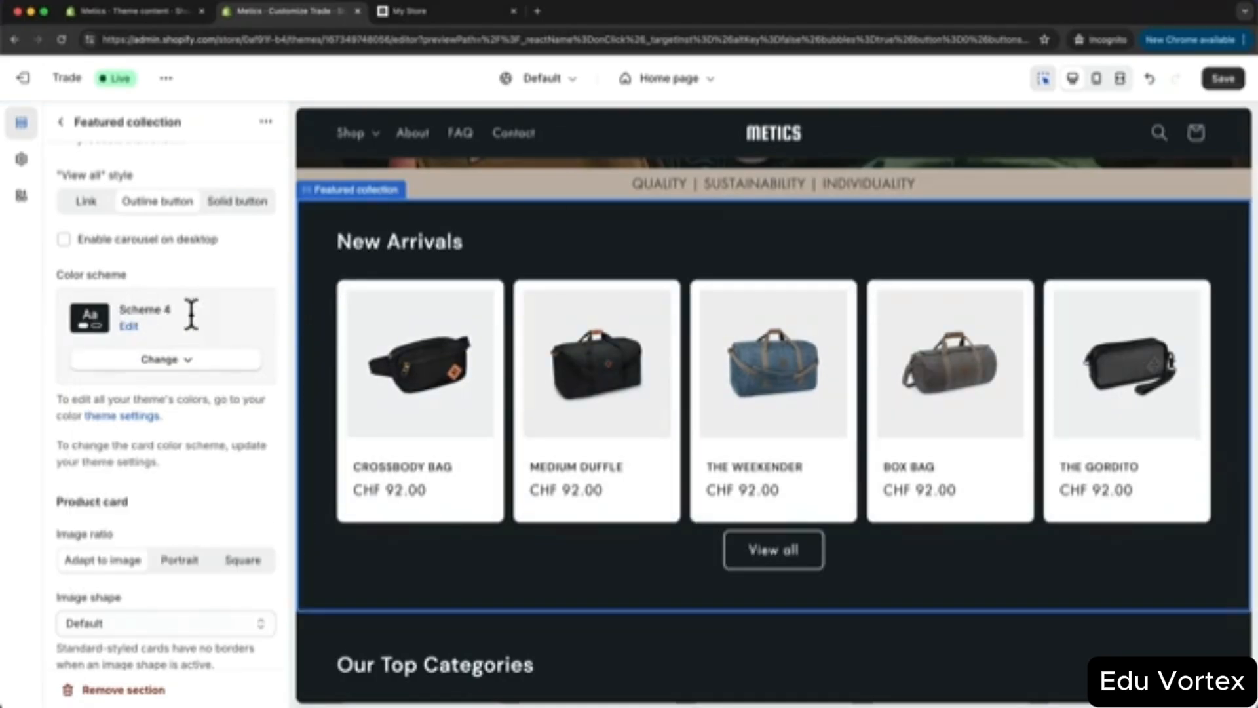
# - Try the beige Scheme 3, then return the section to light Scheme 1
pyautogui.click(193, 364)
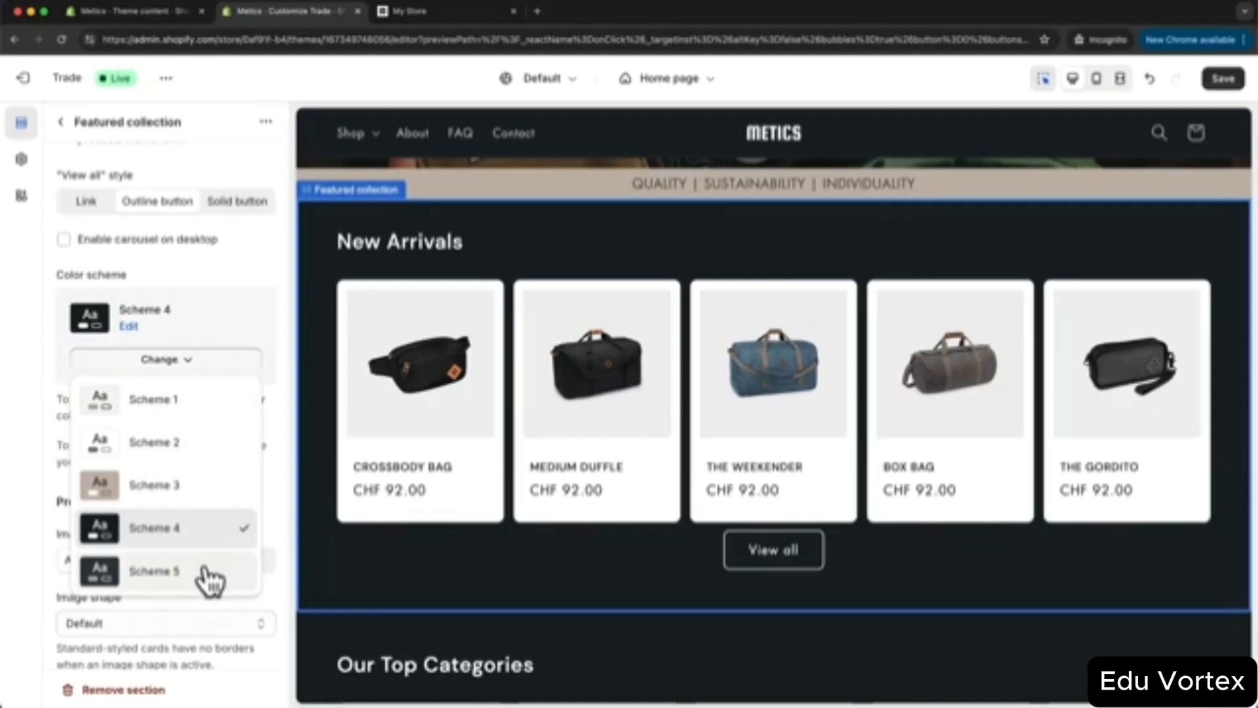
pyautogui.click(189, 498)
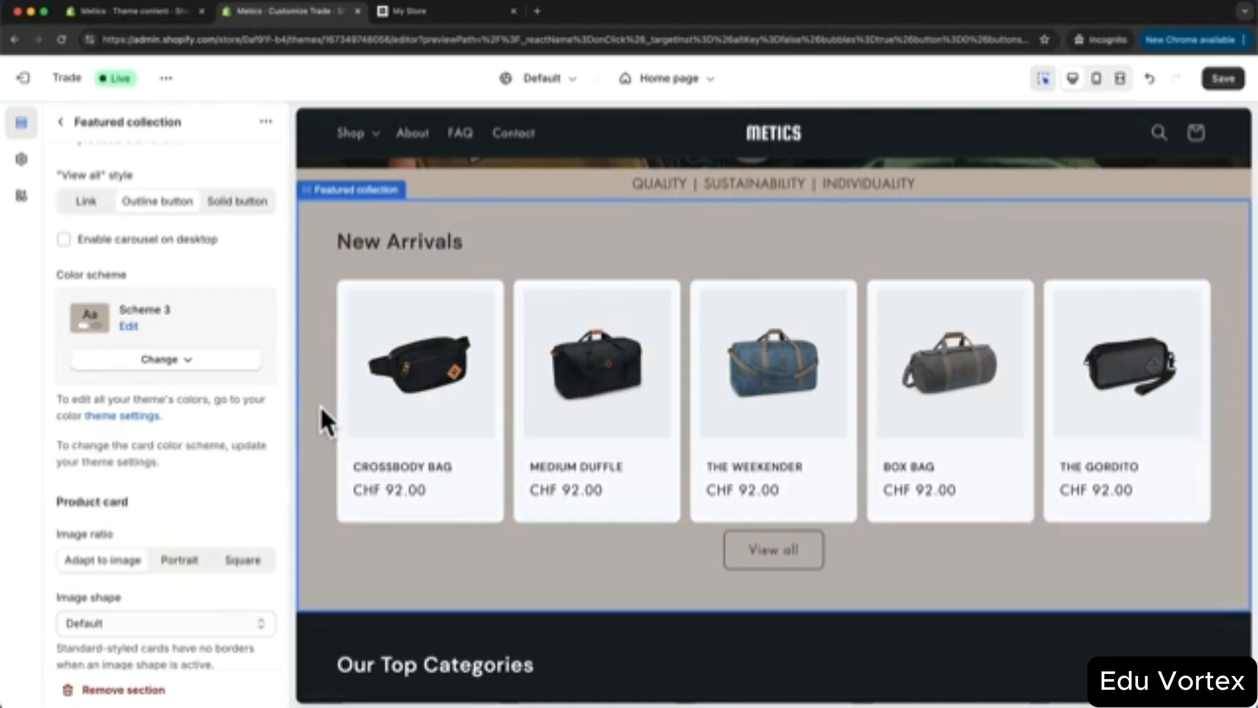
pyautogui.click(224, 364)
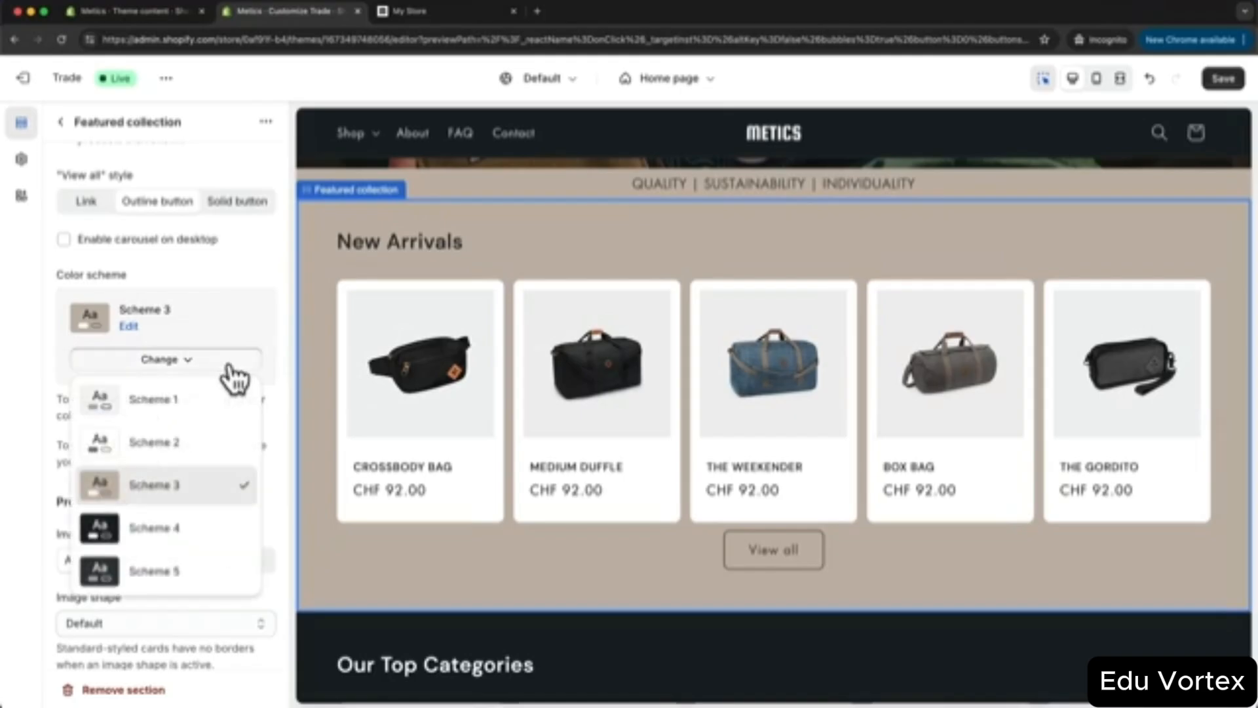
pyautogui.click(206, 411)
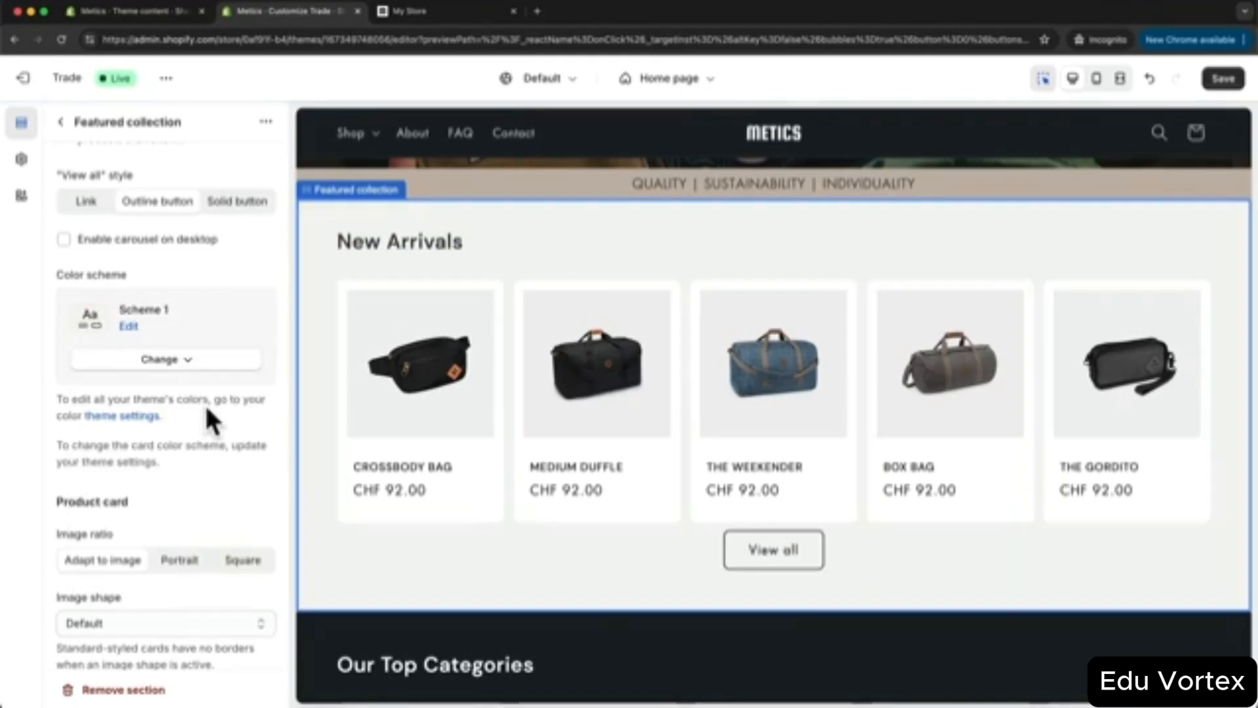
pyautogui.click(195, 364)
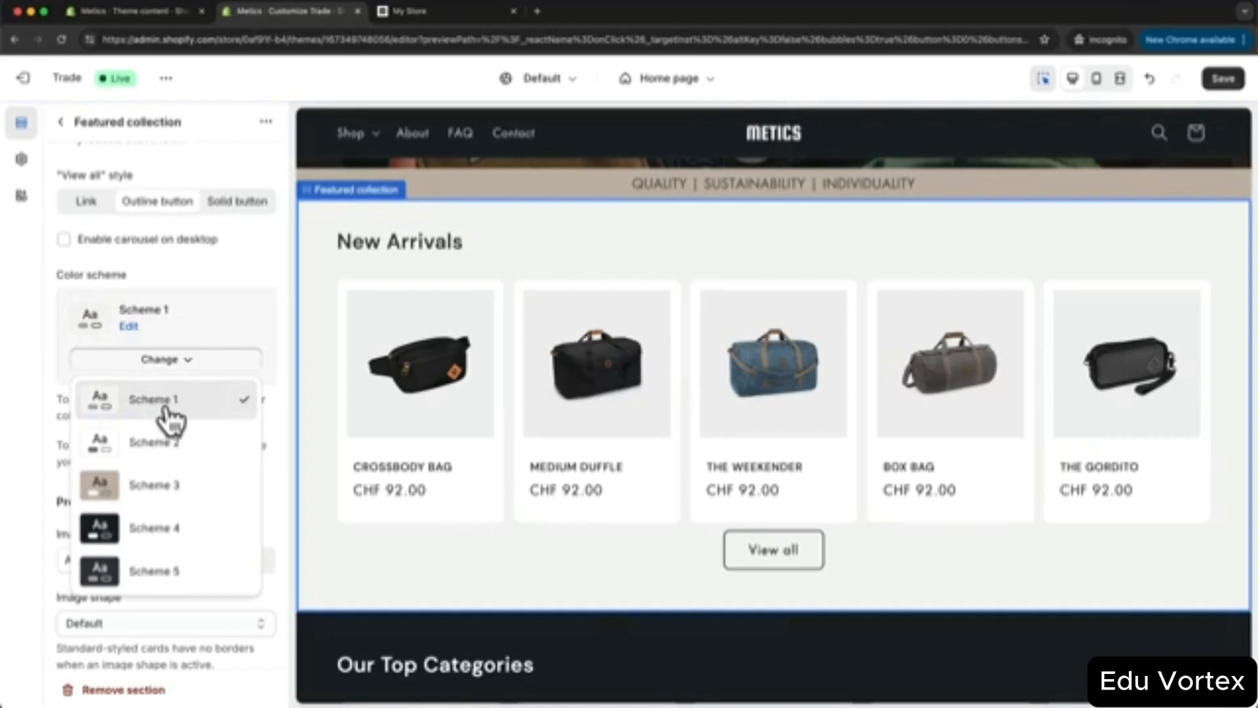
pyautogui.click(282, 407)
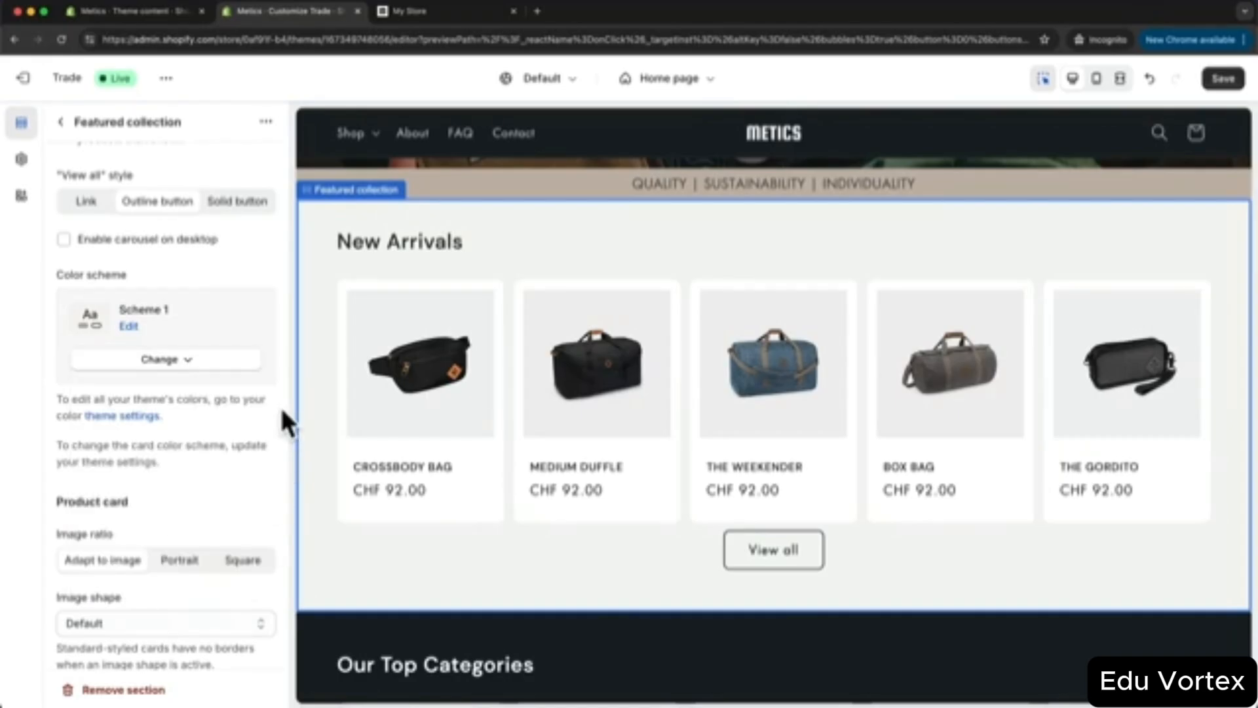
# - Inspect colour Scheme 1's background, text and solid button colours in the theme settings
pyautogui.click(21, 161)
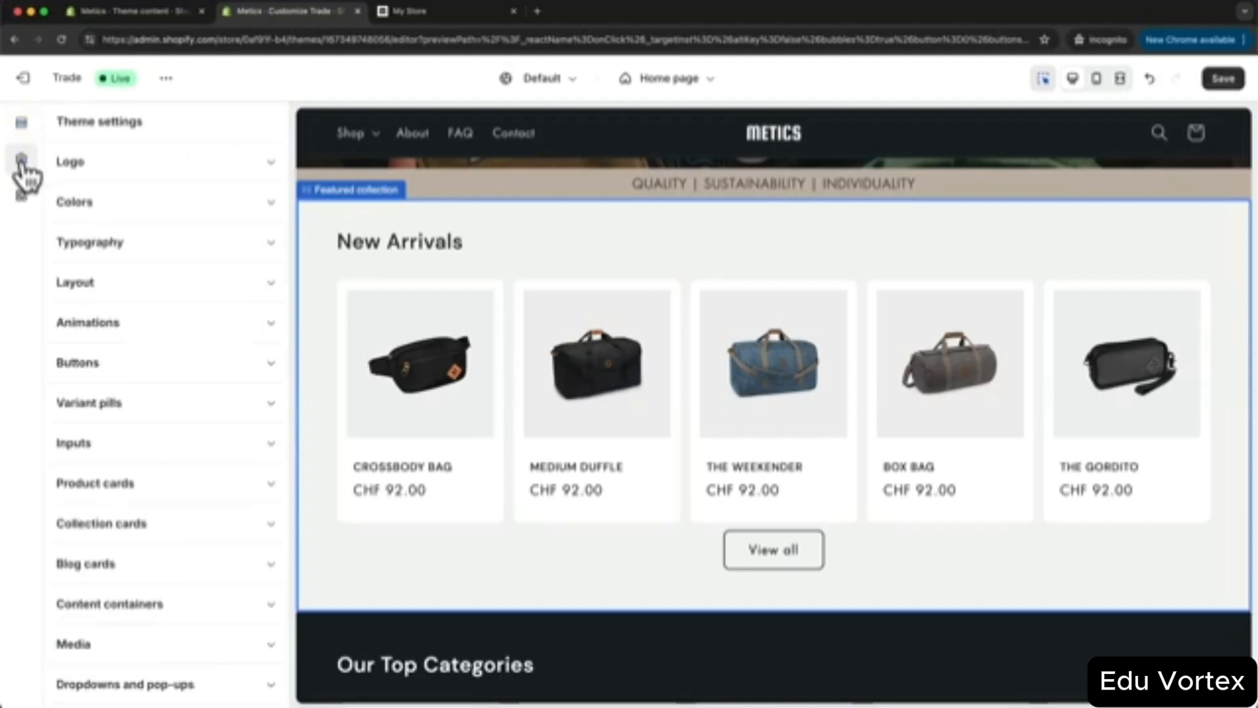
pyautogui.click(255, 209)
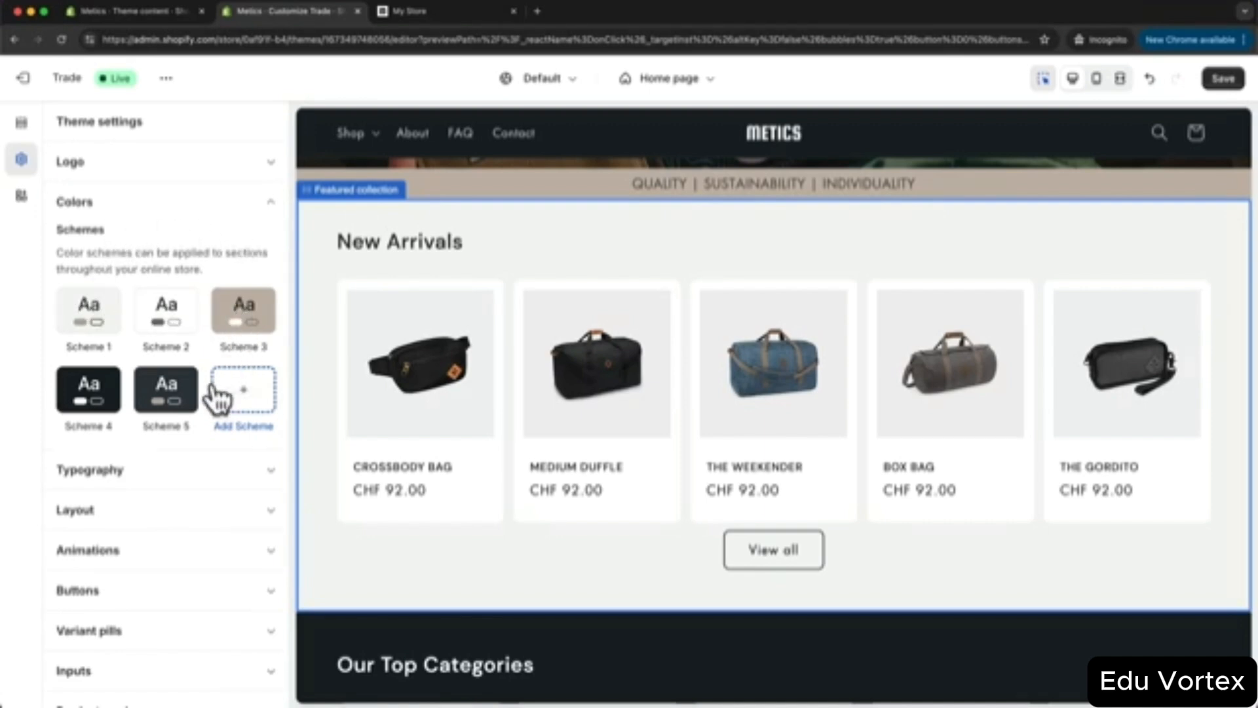
pyautogui.click(73, 327)
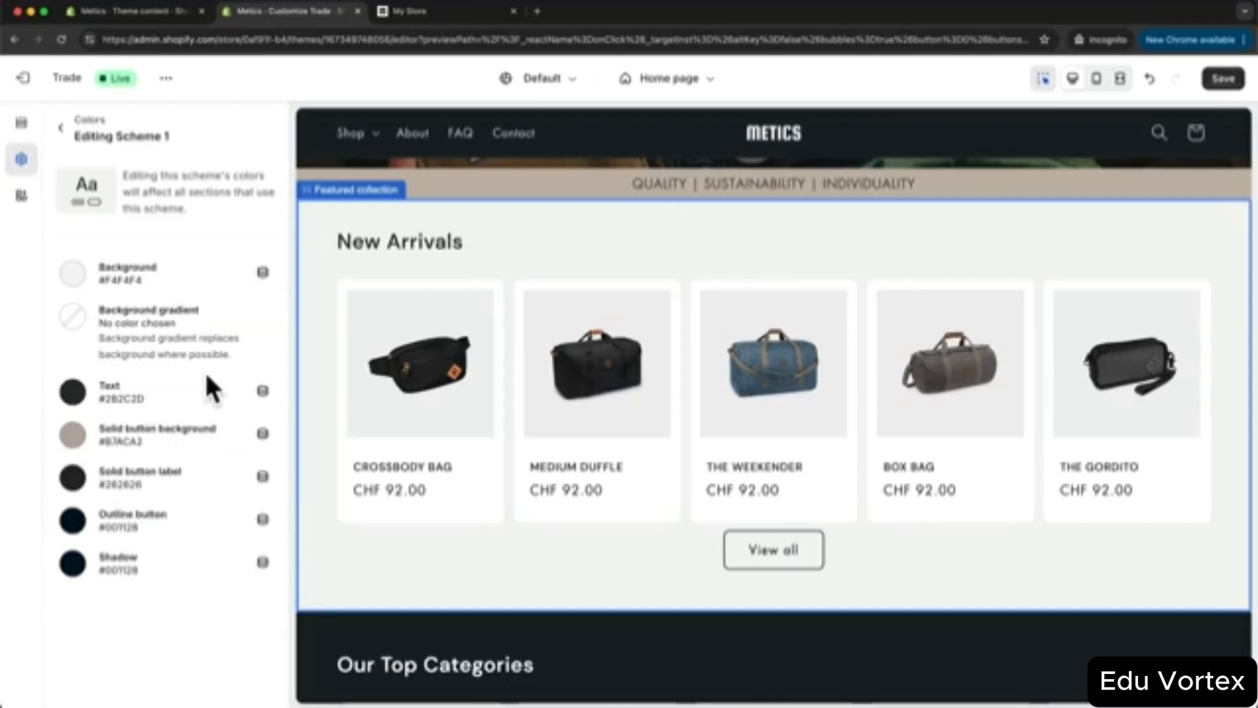
pyautogui.click(72, 274)
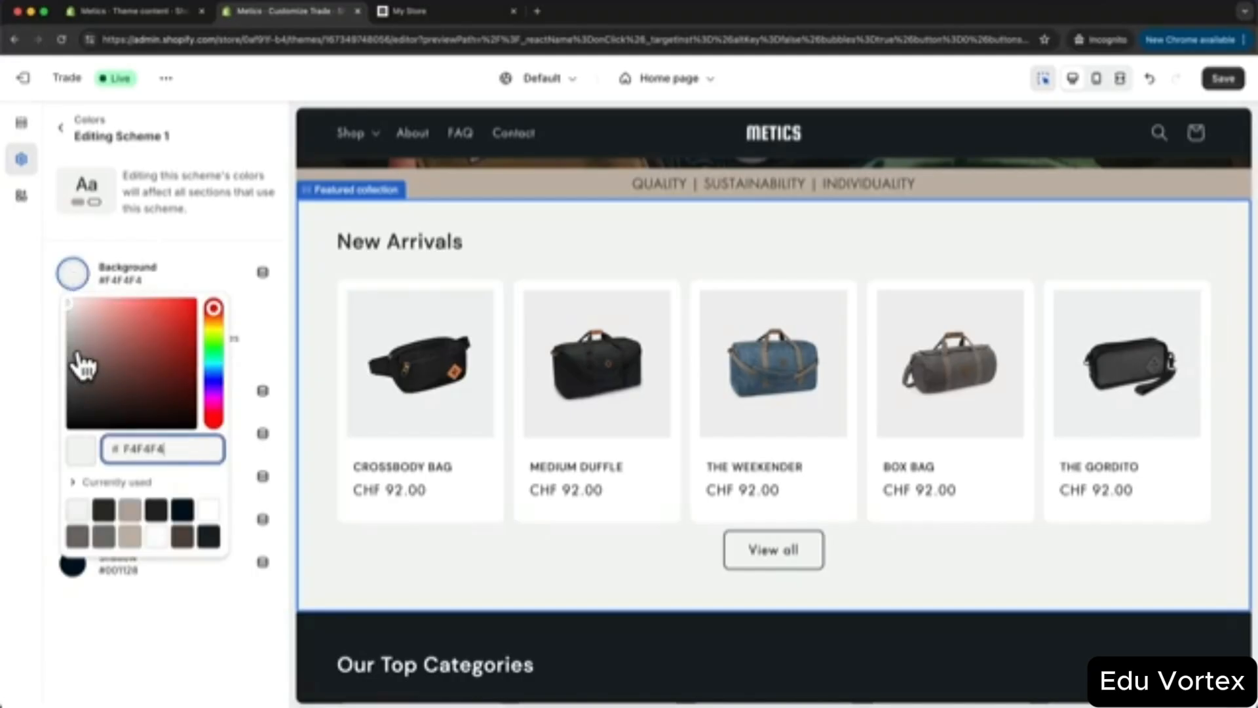
pyautogui.click(45, 313)
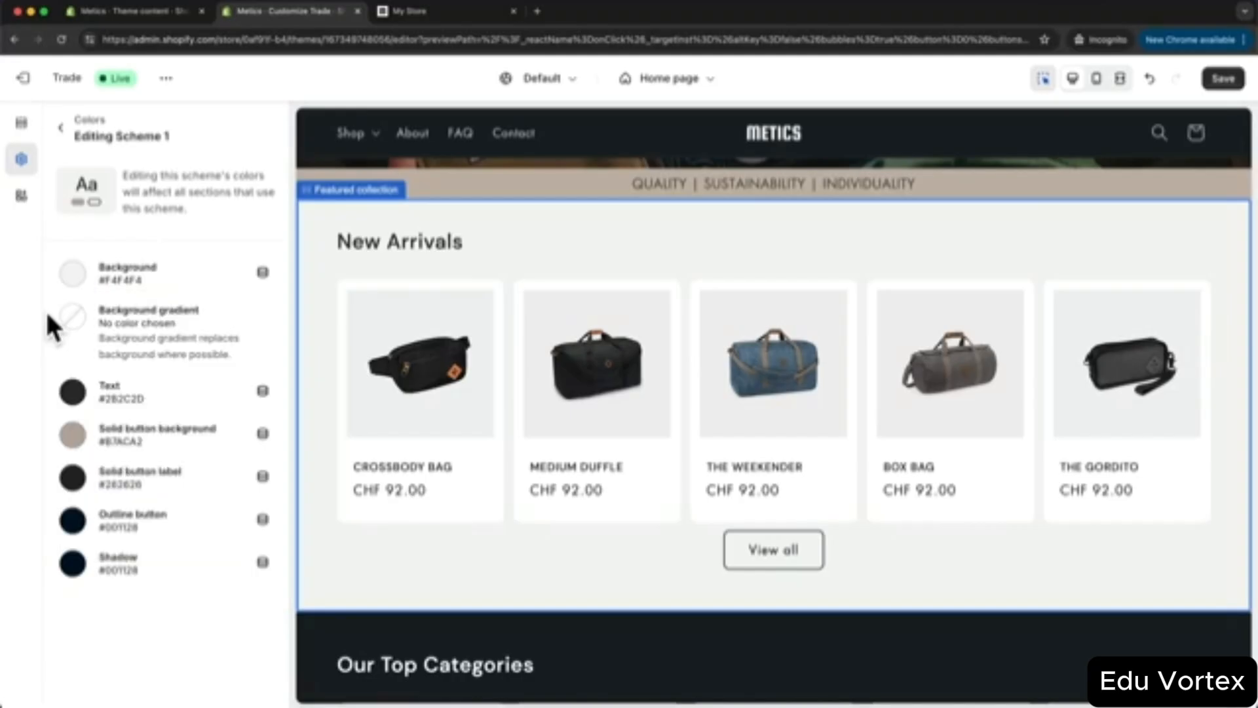
pyautogui.click(79, 391)
pyautogui.click(52, 414)
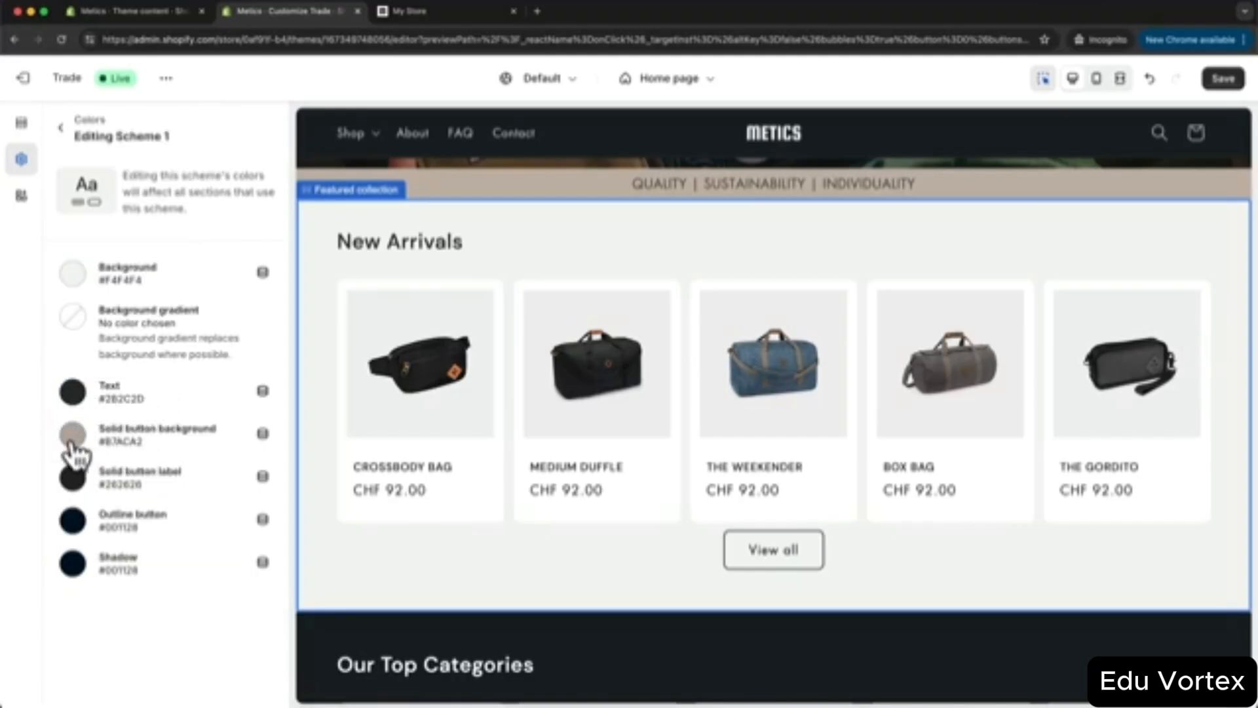
pyautogui.click(72, 436)
pyautogui.click(44, 450)
# - Try a pink Scheme 1 background, undo it, and go back to the colour schemes list
pyautogui.click(73, 274)
pyautogui.moveTo(115, 315)
pyautogui.mouseDown()
pyautogui.moveTo(149, 317)
pyautogui.moveTo(116, 321)
pyautogui.mouseUp()
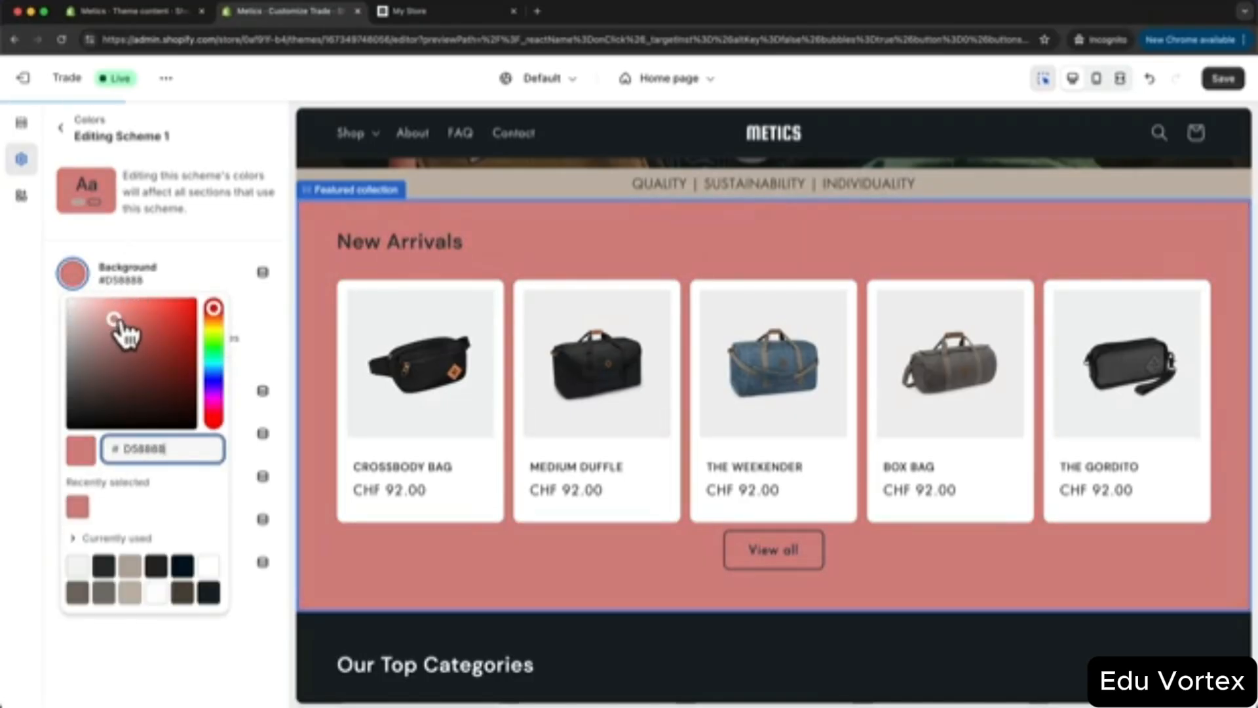
pyautogui.press('super+z')
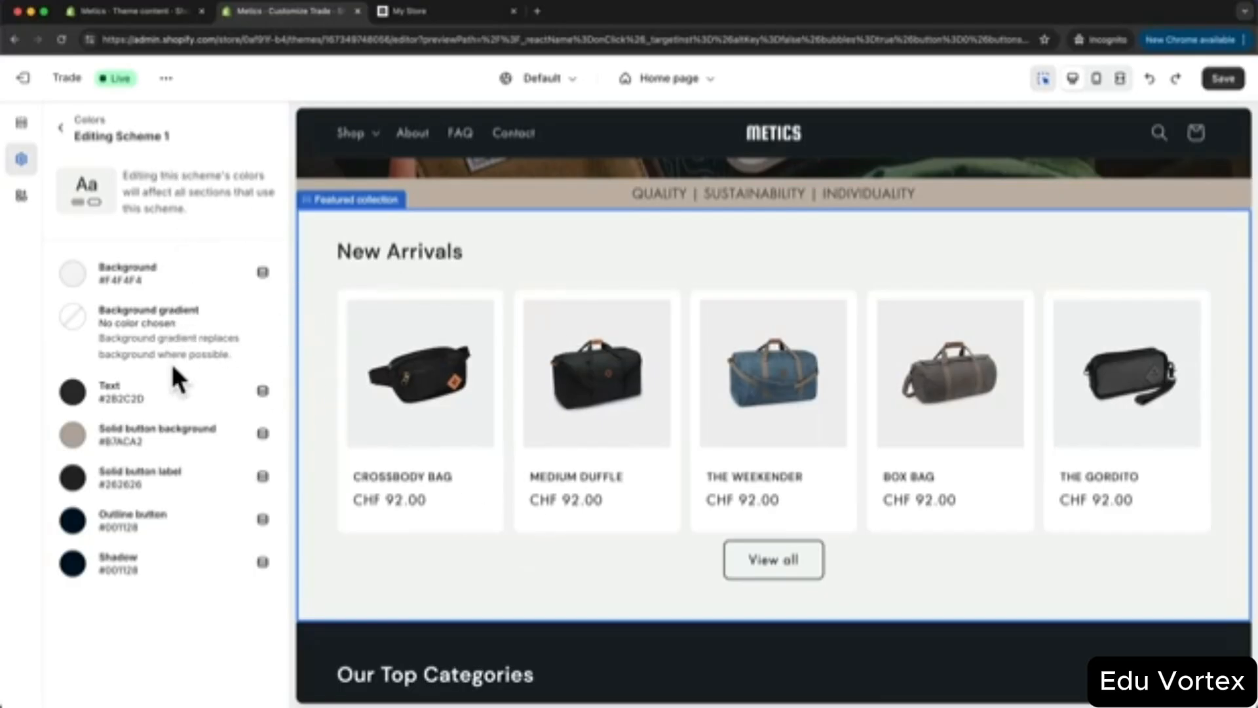
pyautogui.click(73, 435)
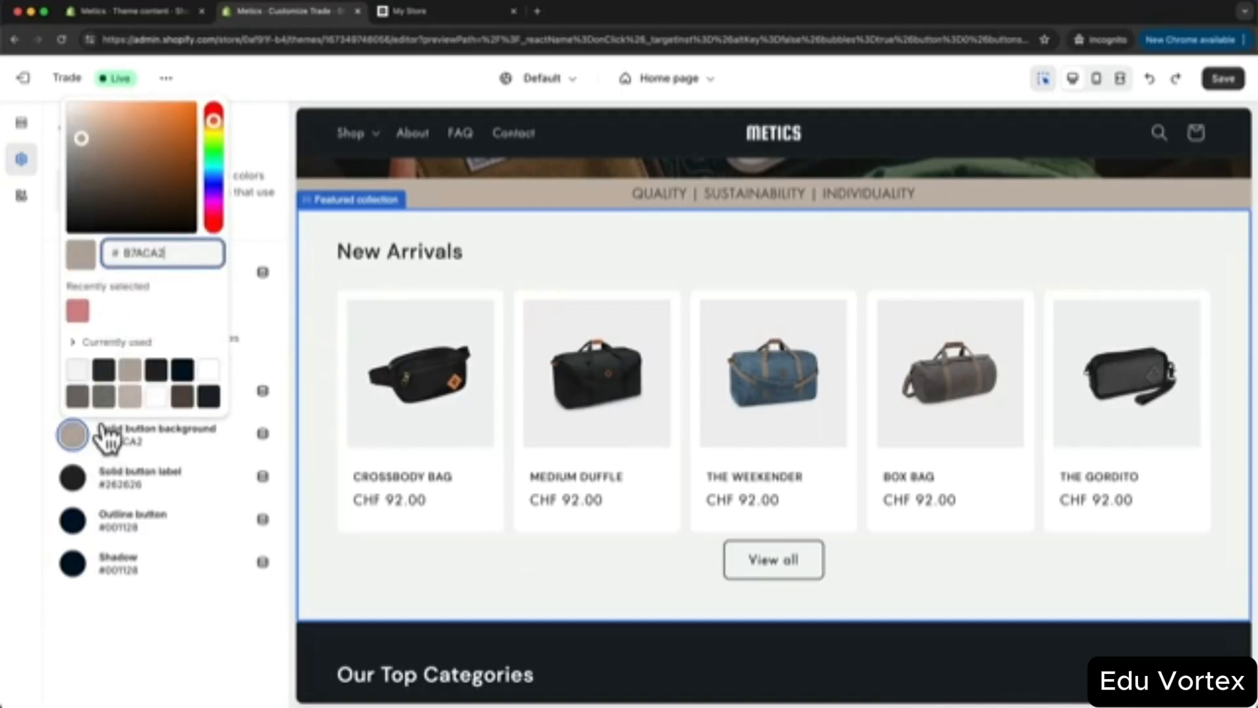
pyautogui.click(31, 411)
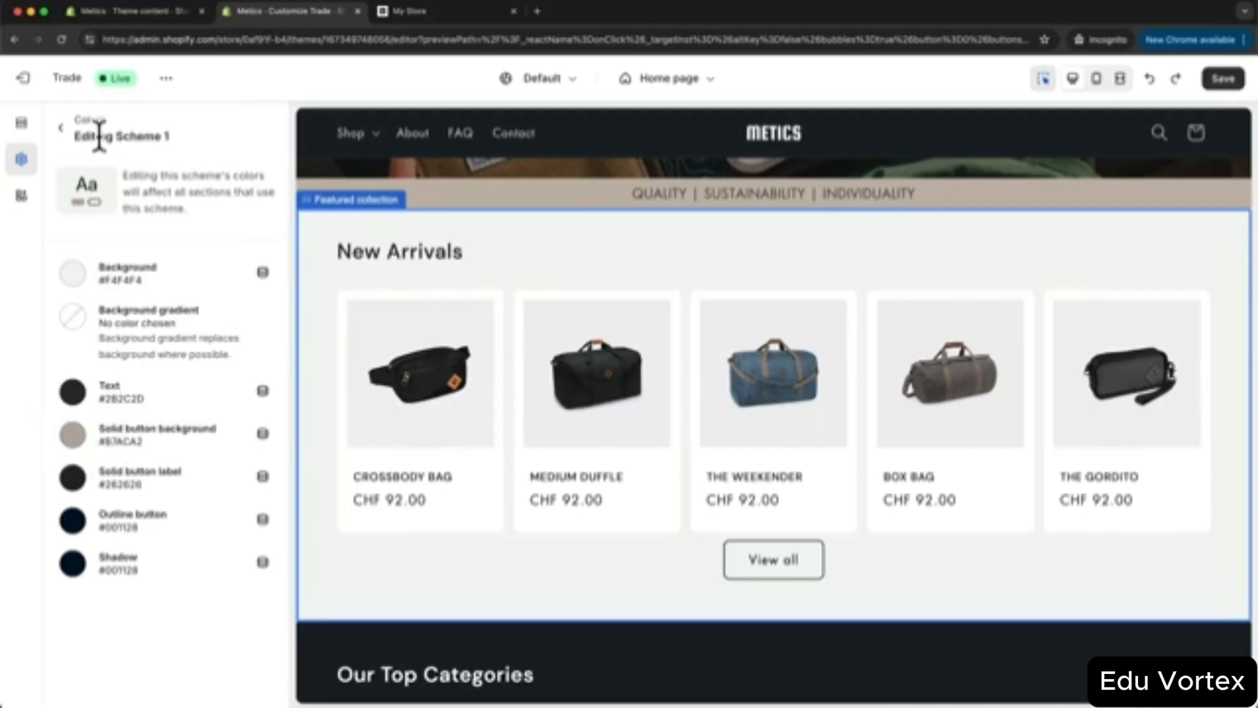
pyautogui.click(59, 128)
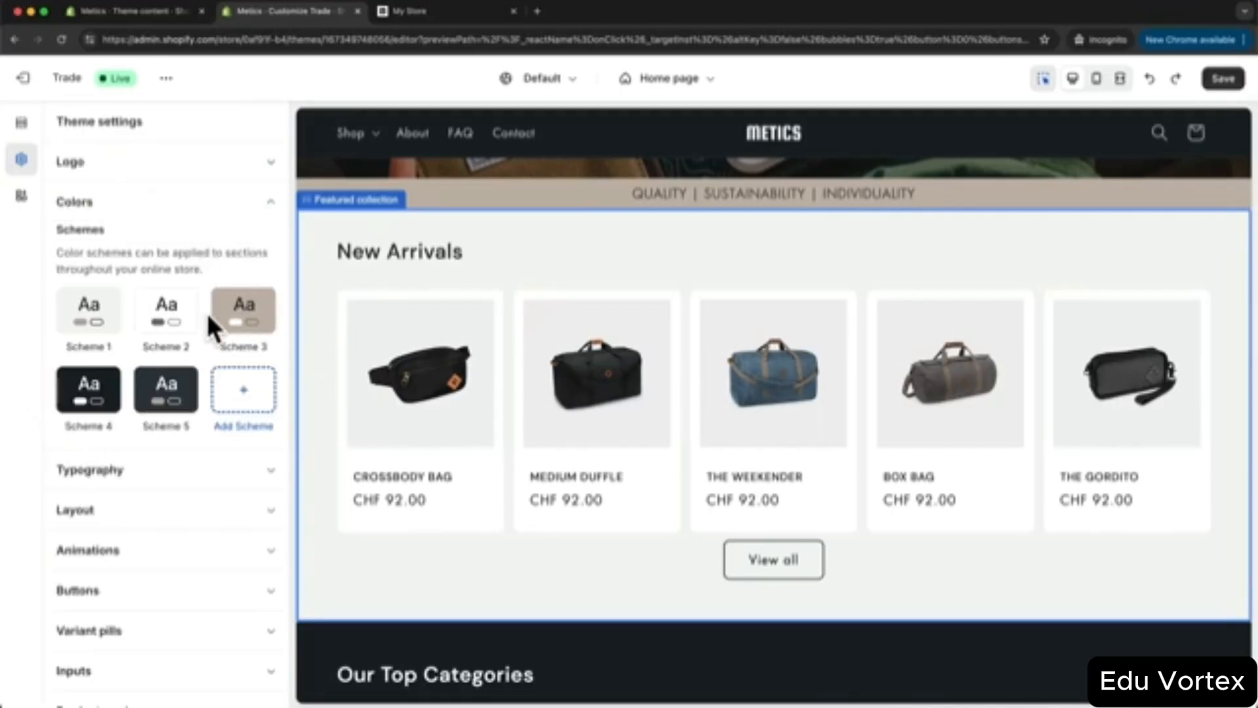
pyautogui.click(174, 316)
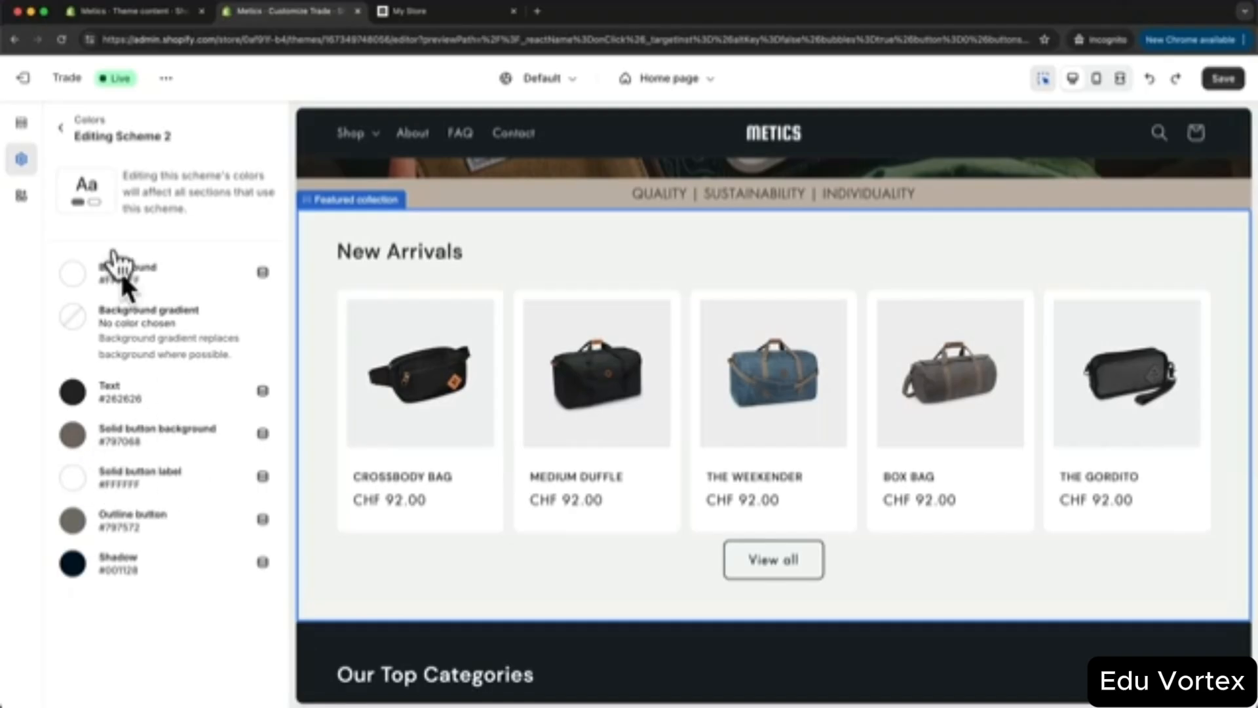
pyautogui.click(60, 127)
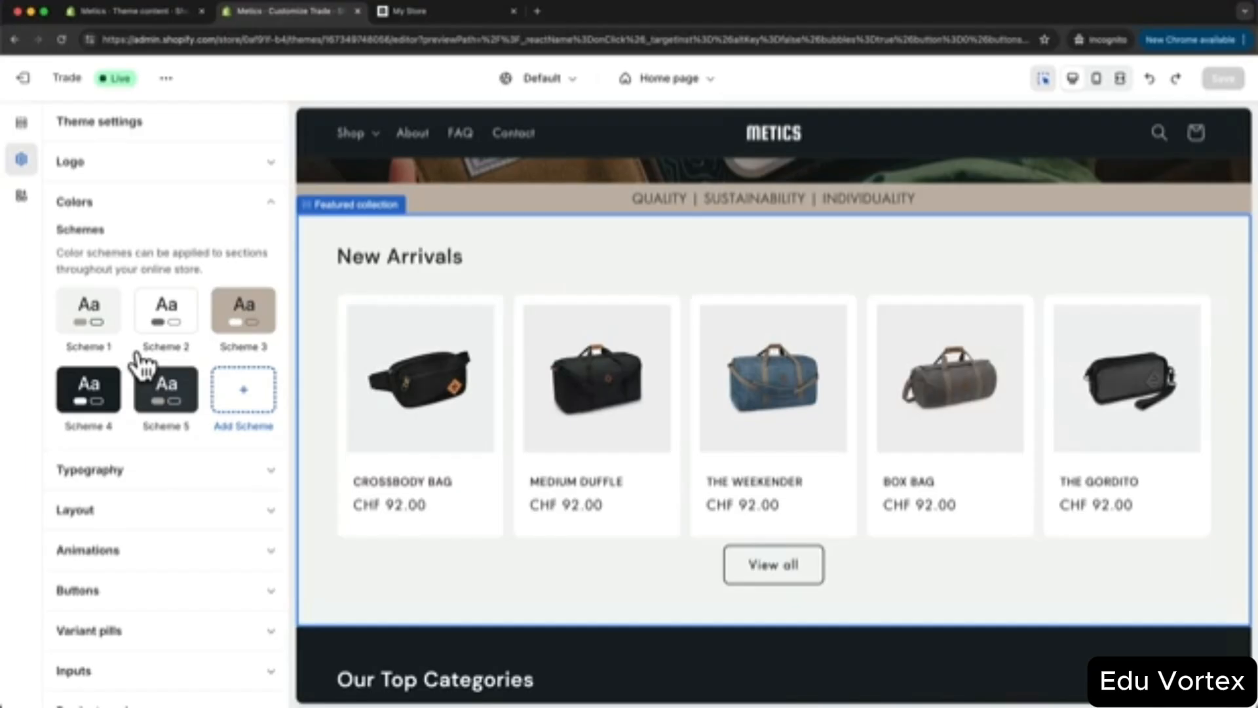
# - Switch the editor to the checkout Thank you page and scroll to its colour settings
pyautogui.click(670, 79)
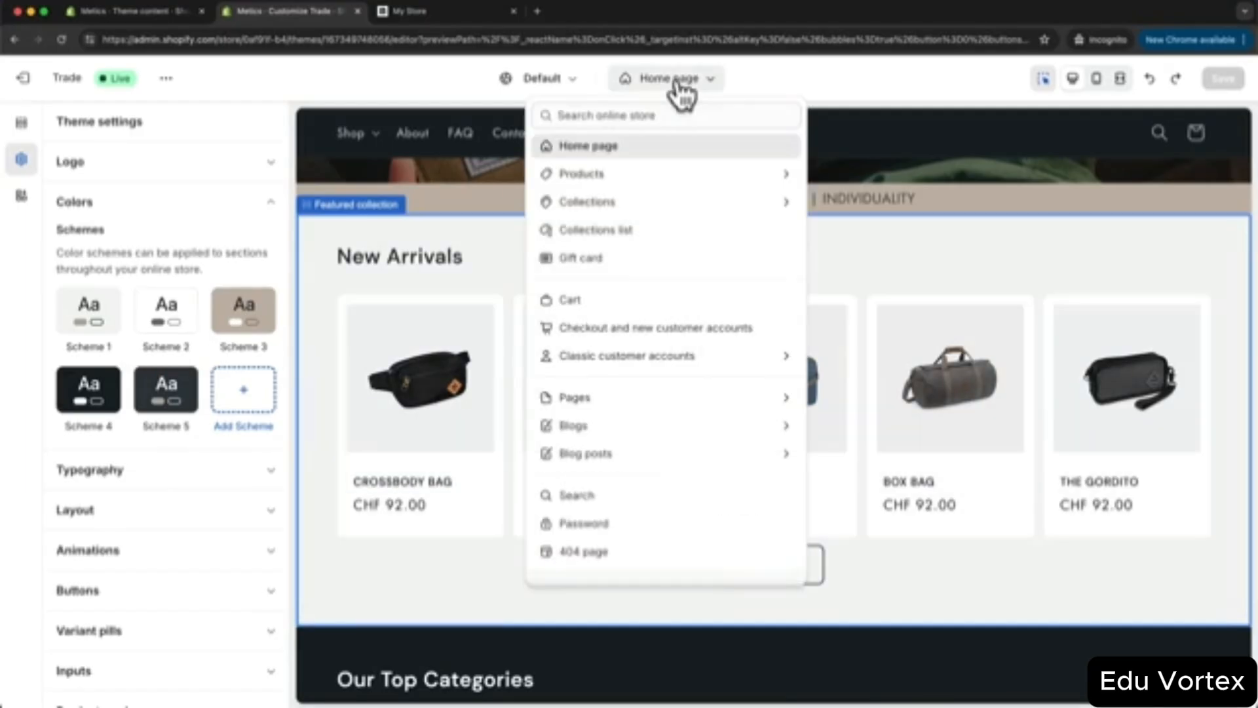
pyautogui.click(641, 327)
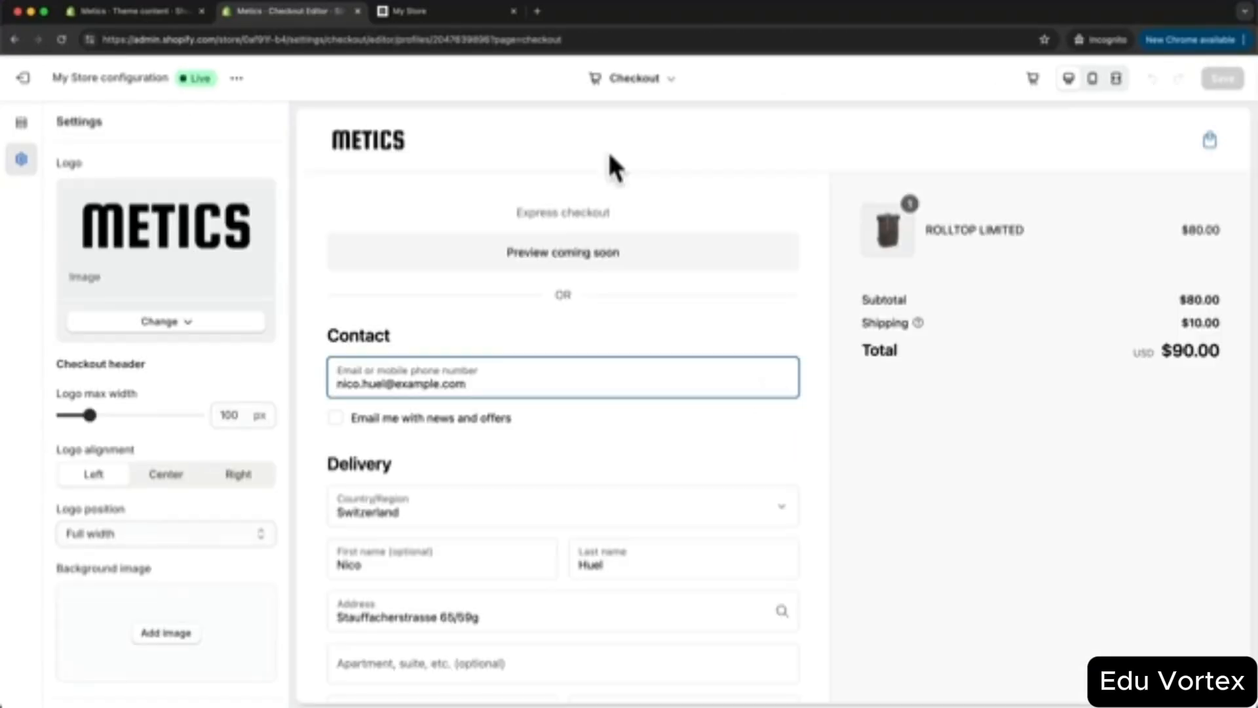
pyautogui.click(656, 81)
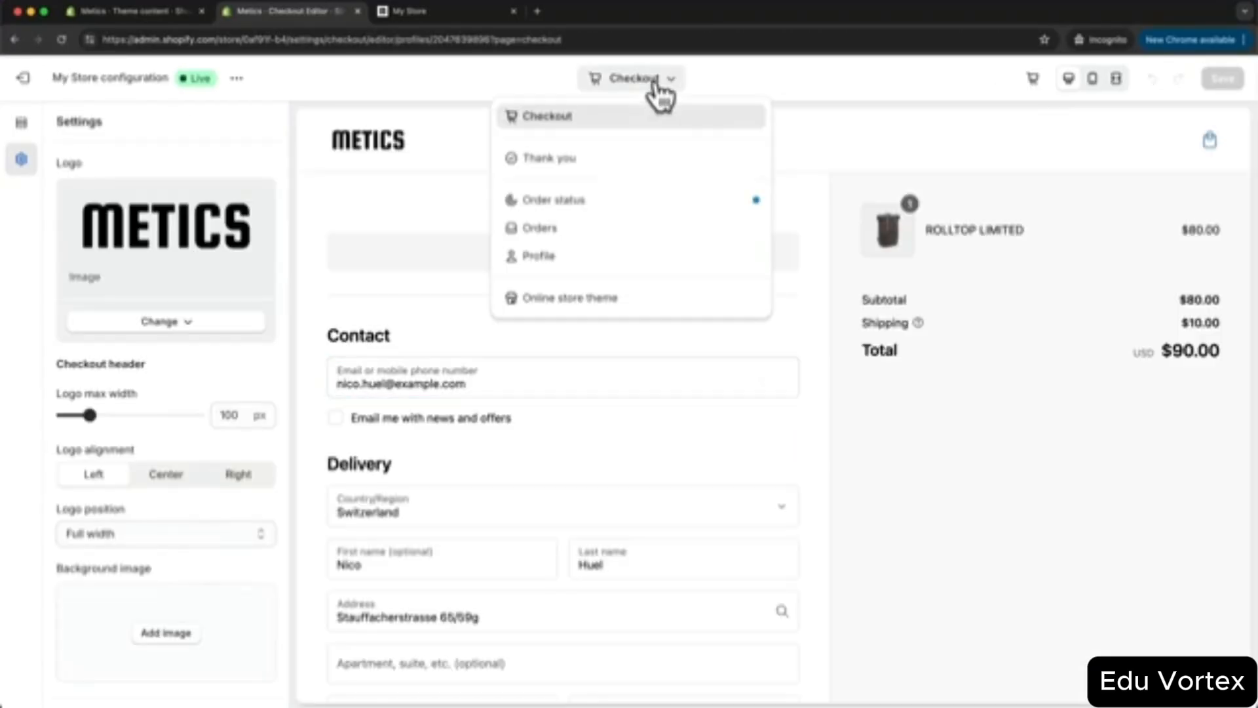
pyautogui.click(593, 160)
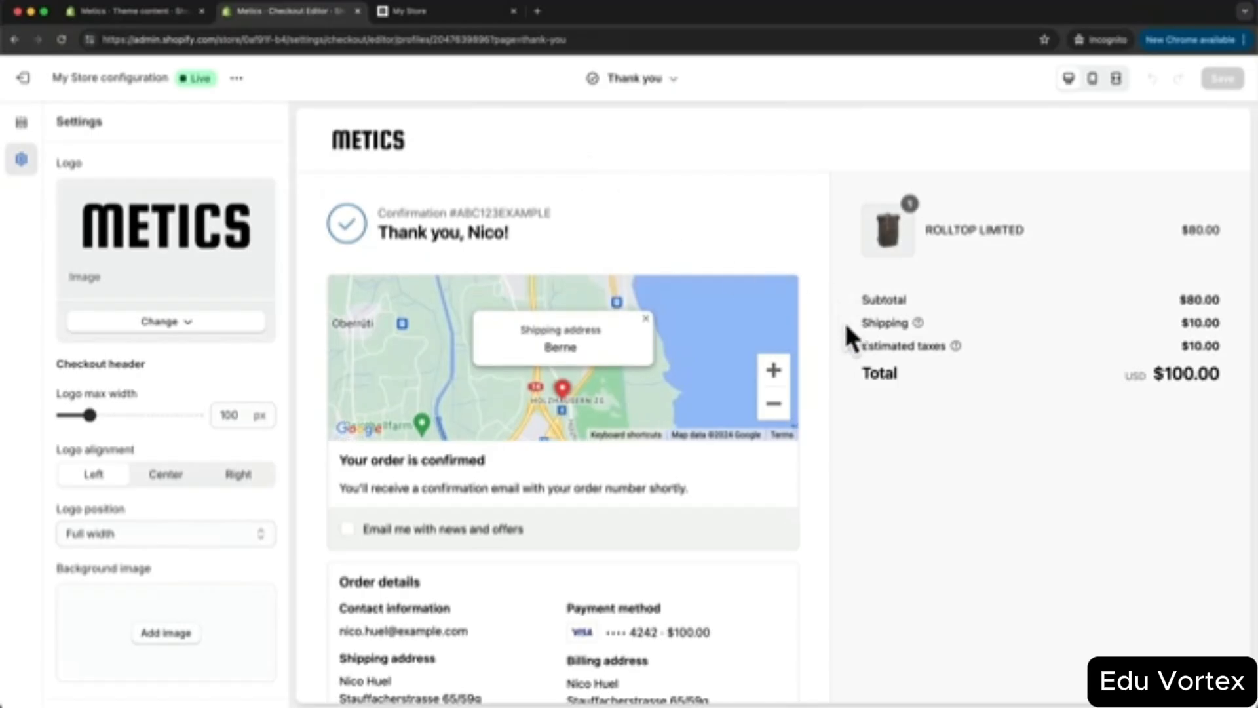
pyautogui.scroll(-5, 845, 337)
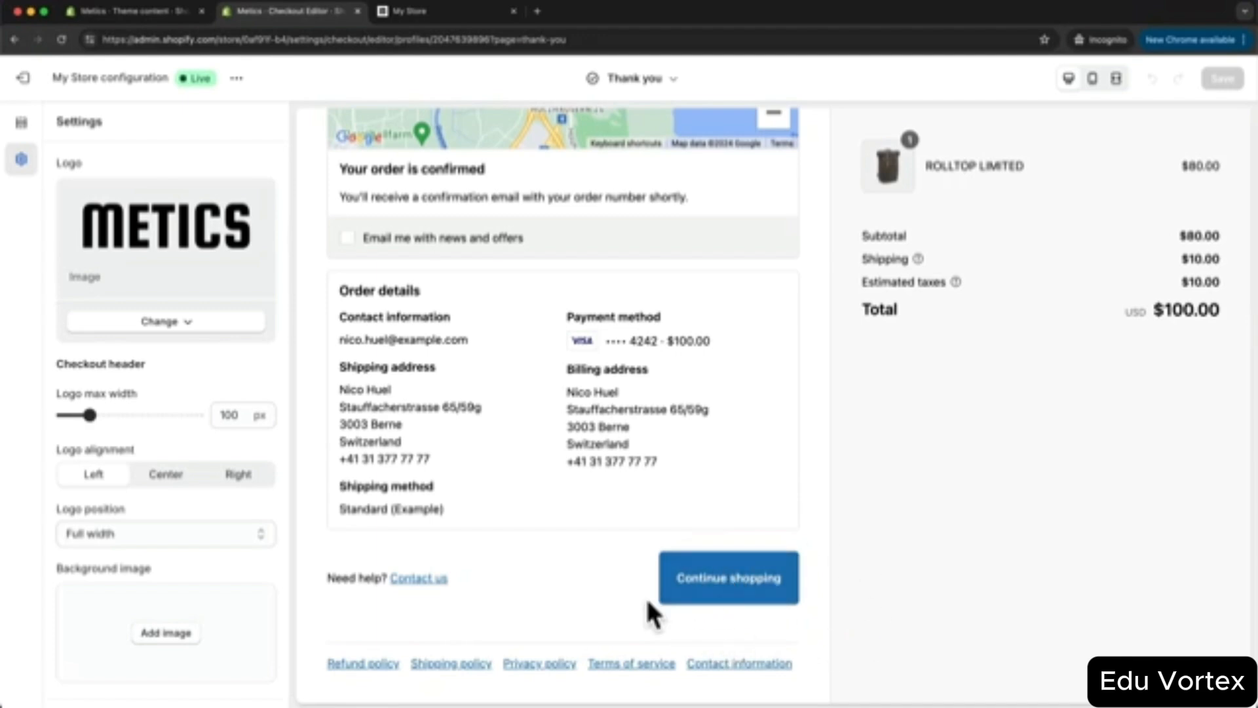
pyautogui.scroll(-10, 230, 359)
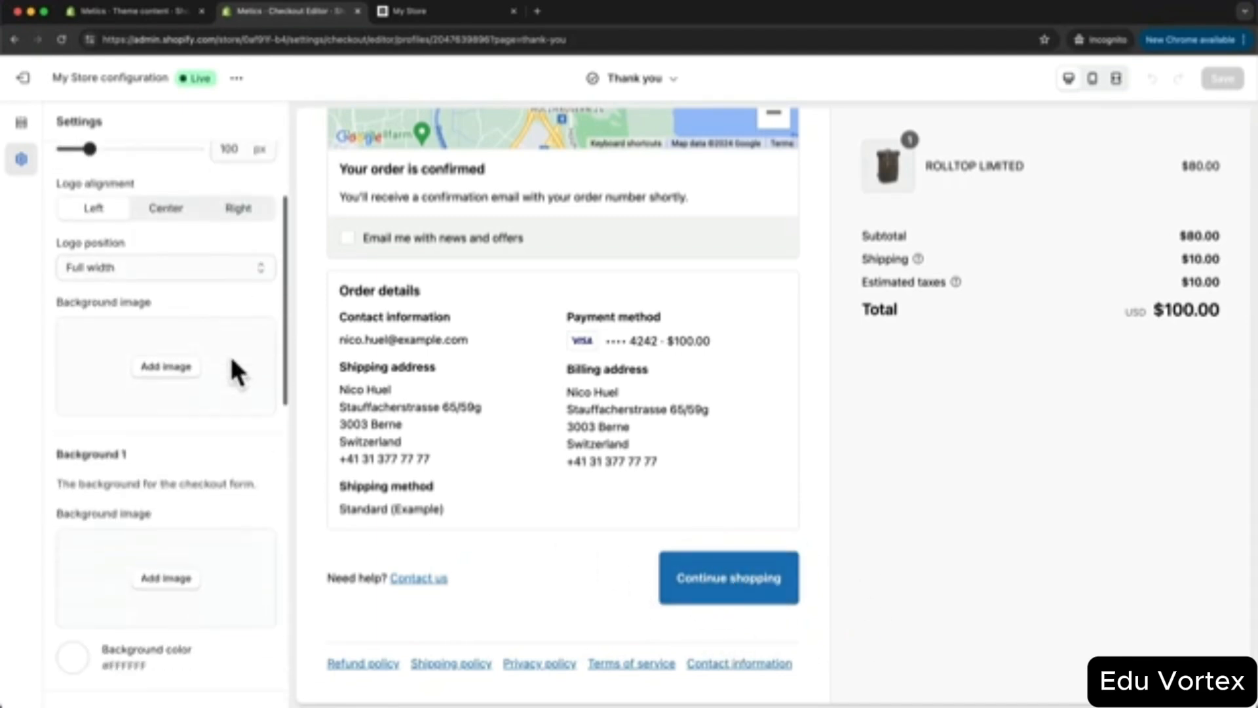
pyautogui.scroll(-5, 231, 356)
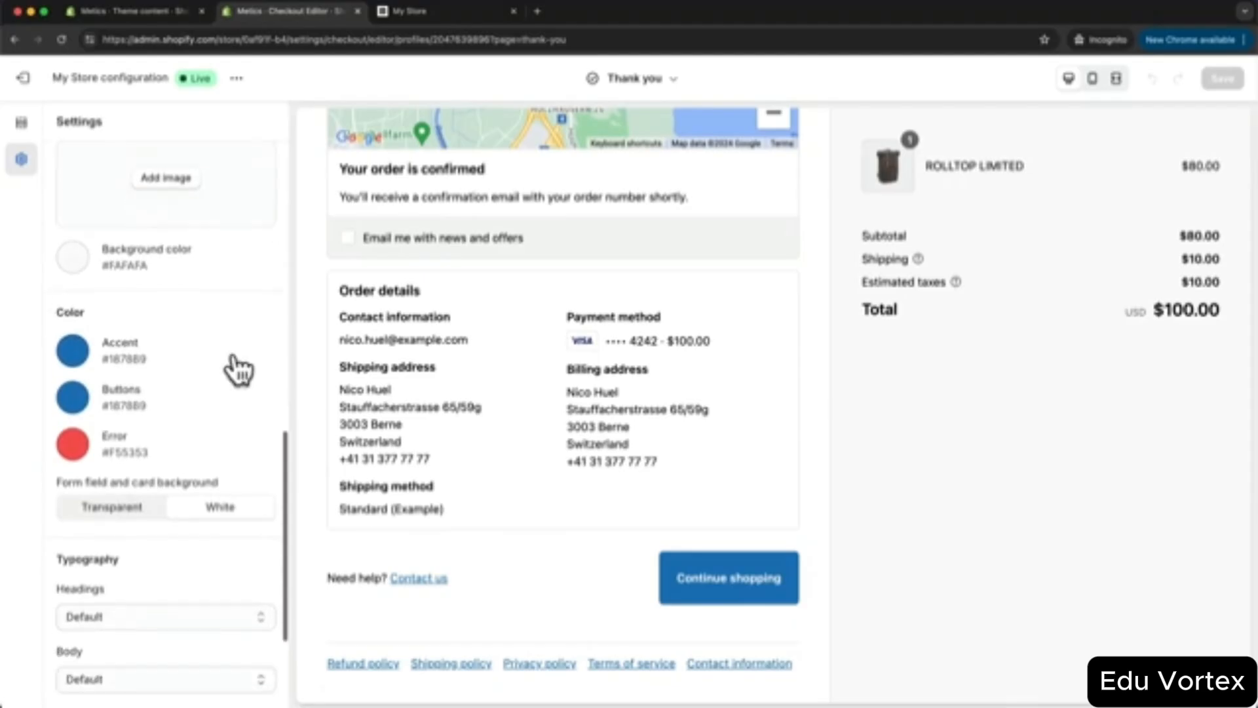
# - Set the checkout accent and button colours to beige B7ACA2, save, and return to the theme editor
pyautogui.click(74, 354)
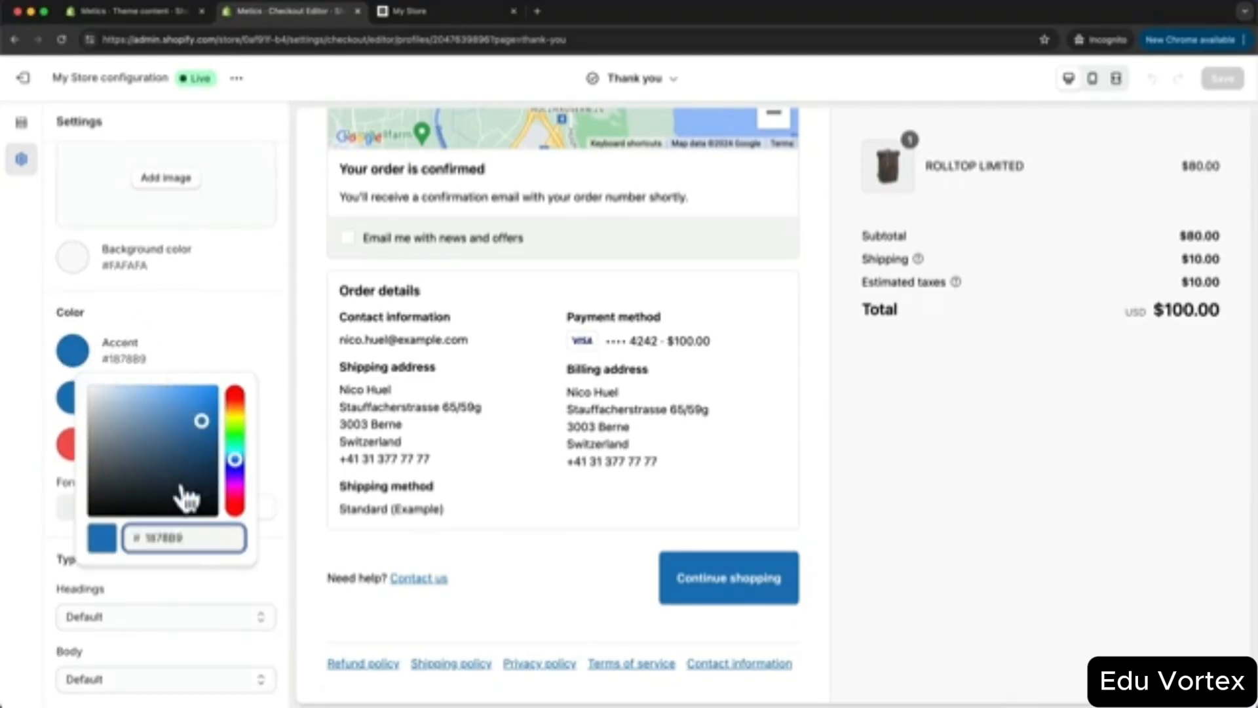
pyautogui.moveTo(148, 533); pyautogui.dragTo(188, 532)
pyautogui.write('B7ACA2')
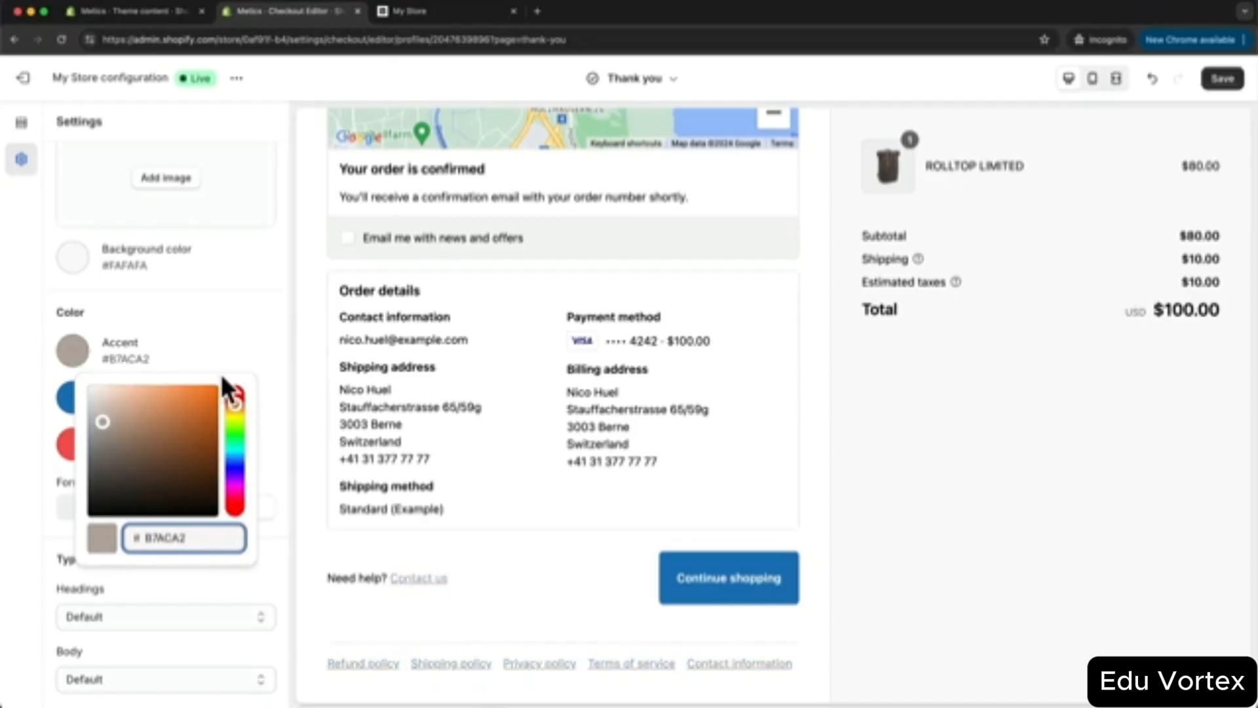
pyautogui.click(73, 397)
pyautogui.click(72, 396)
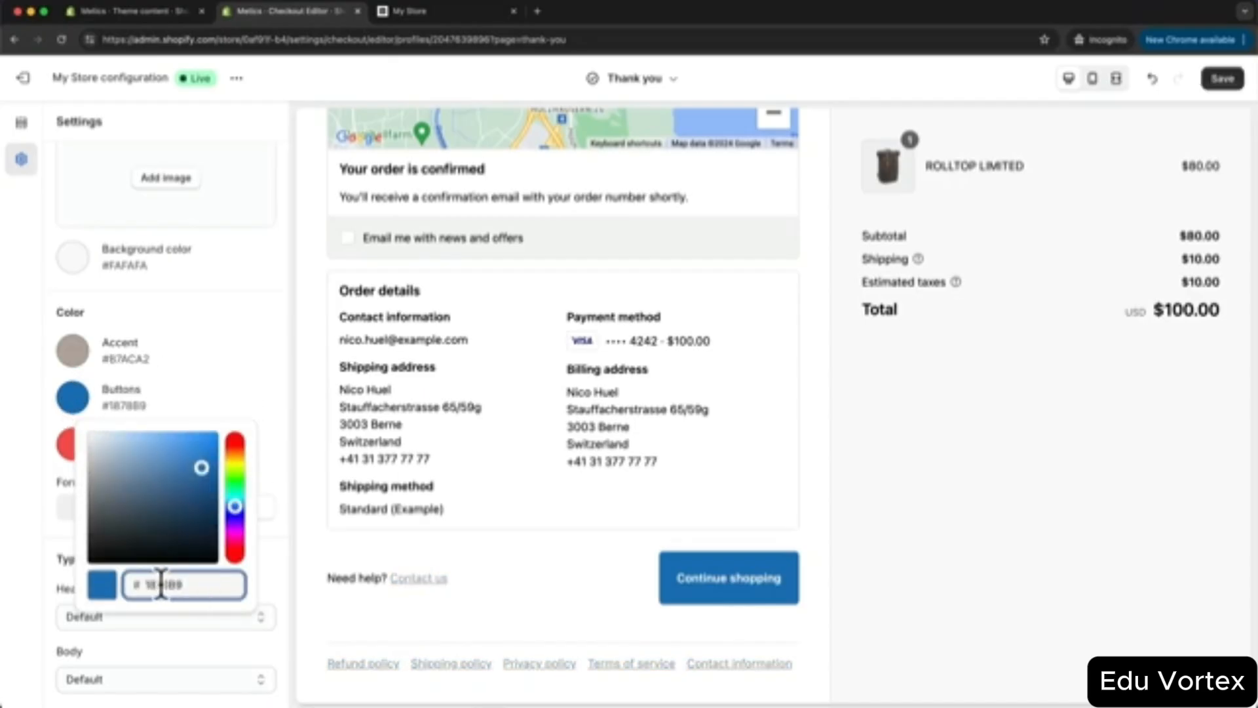
pyautogui.moveTo(149, 583); pyautogui.dragTo(188, 583)
pyautogui.write('B7ACA2')
pyautogui.click(288, 412)
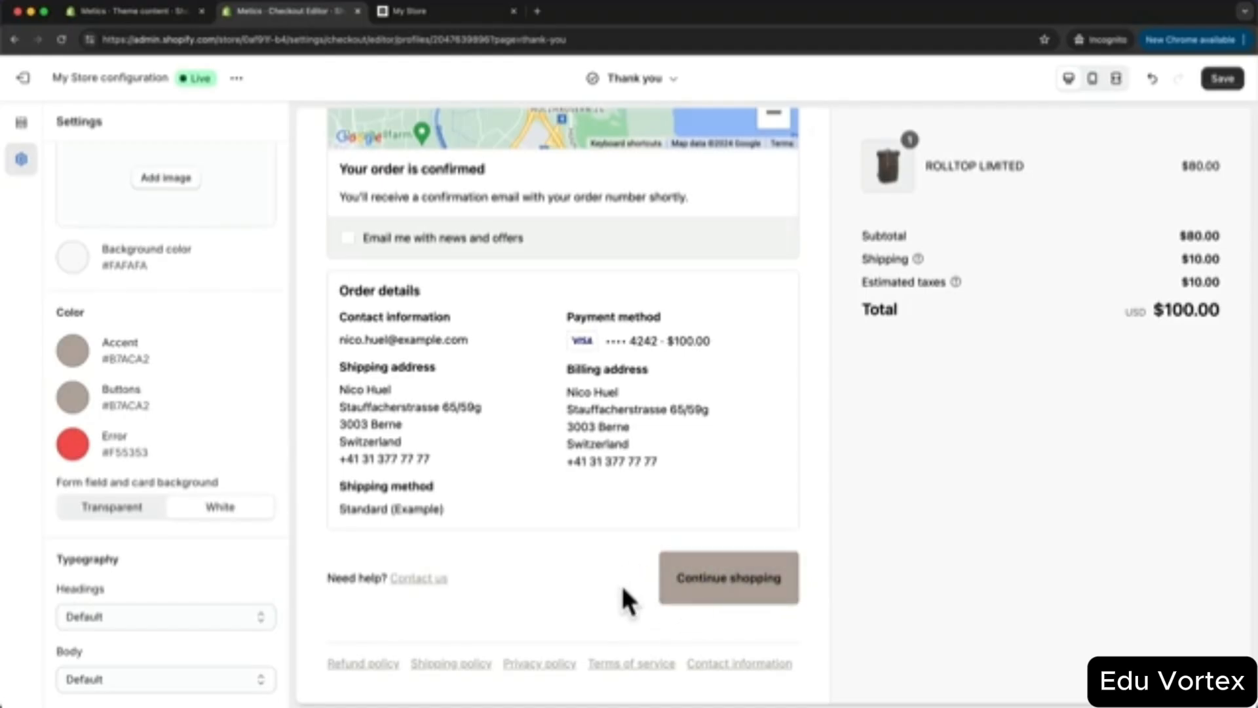
pyautogui.click(1223, 80)
pyautogui.click(653, 82)
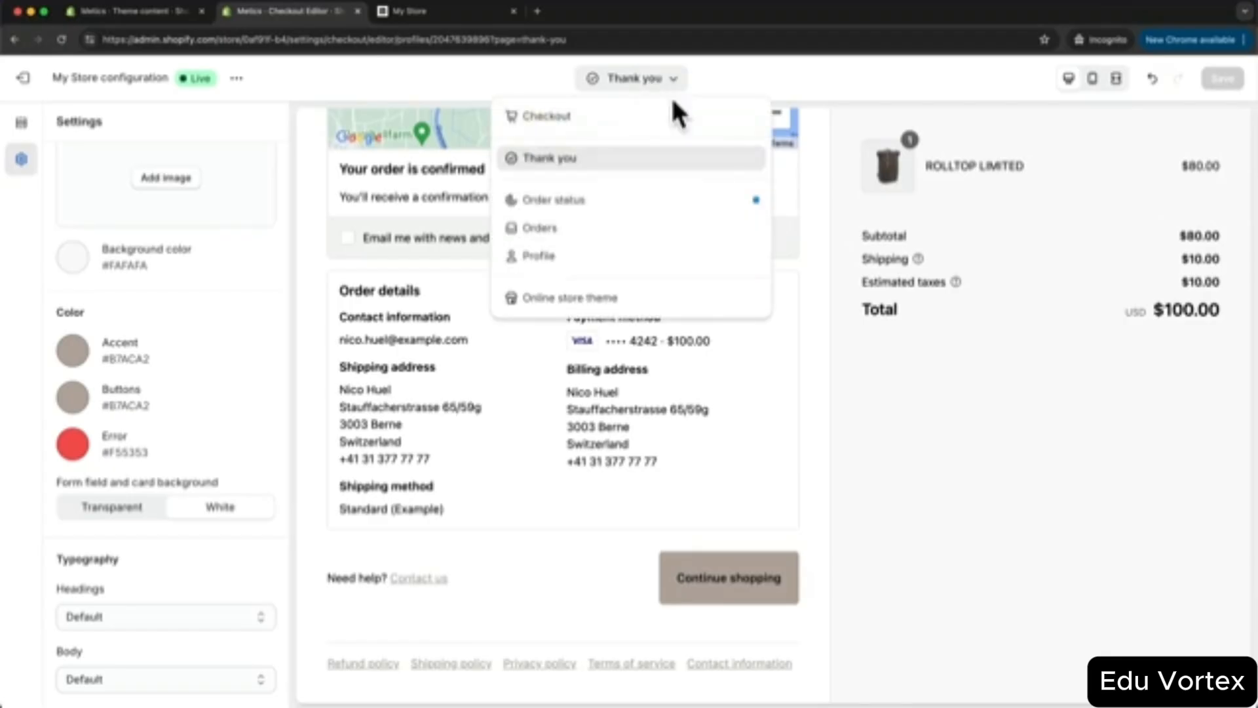
pyautogui.click(600, 302)
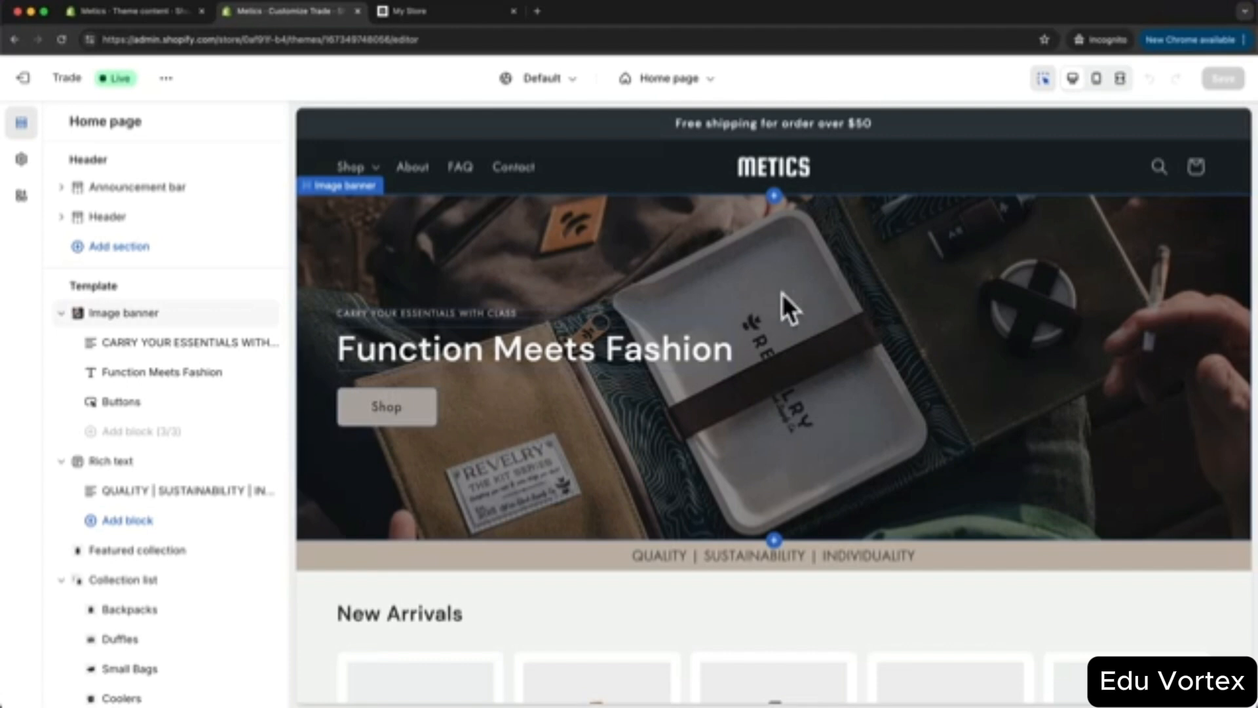
pyautogui.click(24, 161)
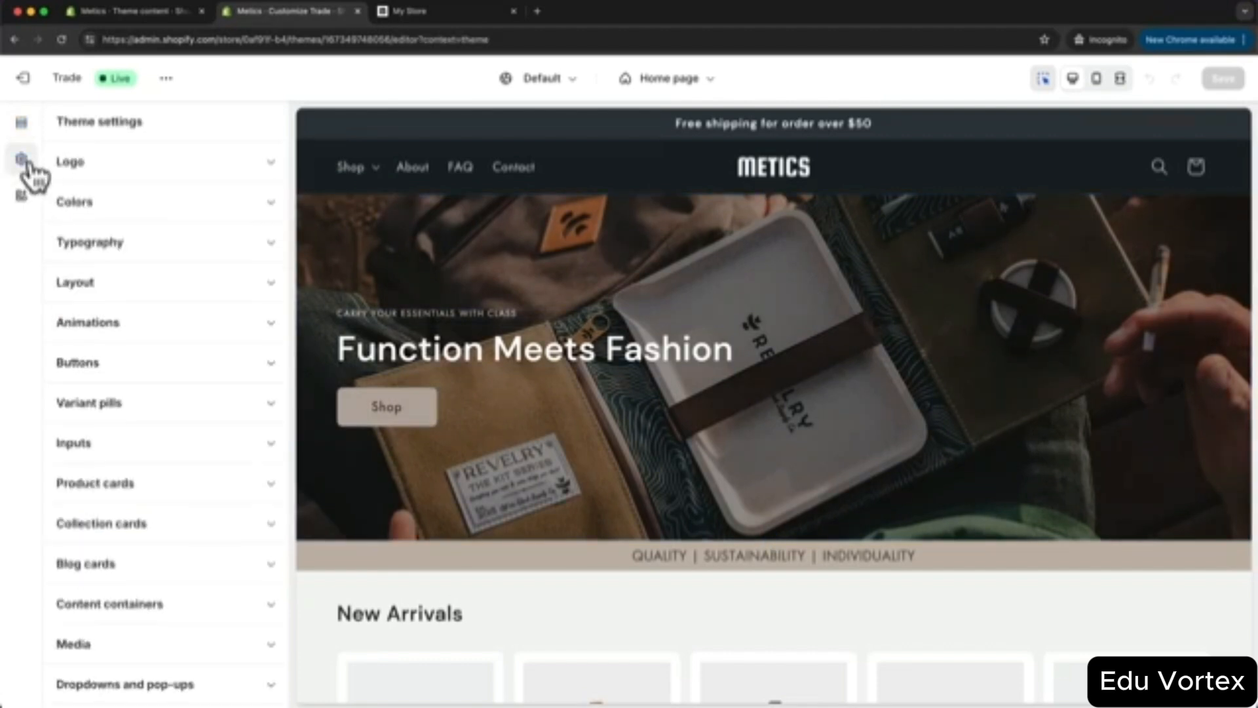
pyautogui.click(190, 254)
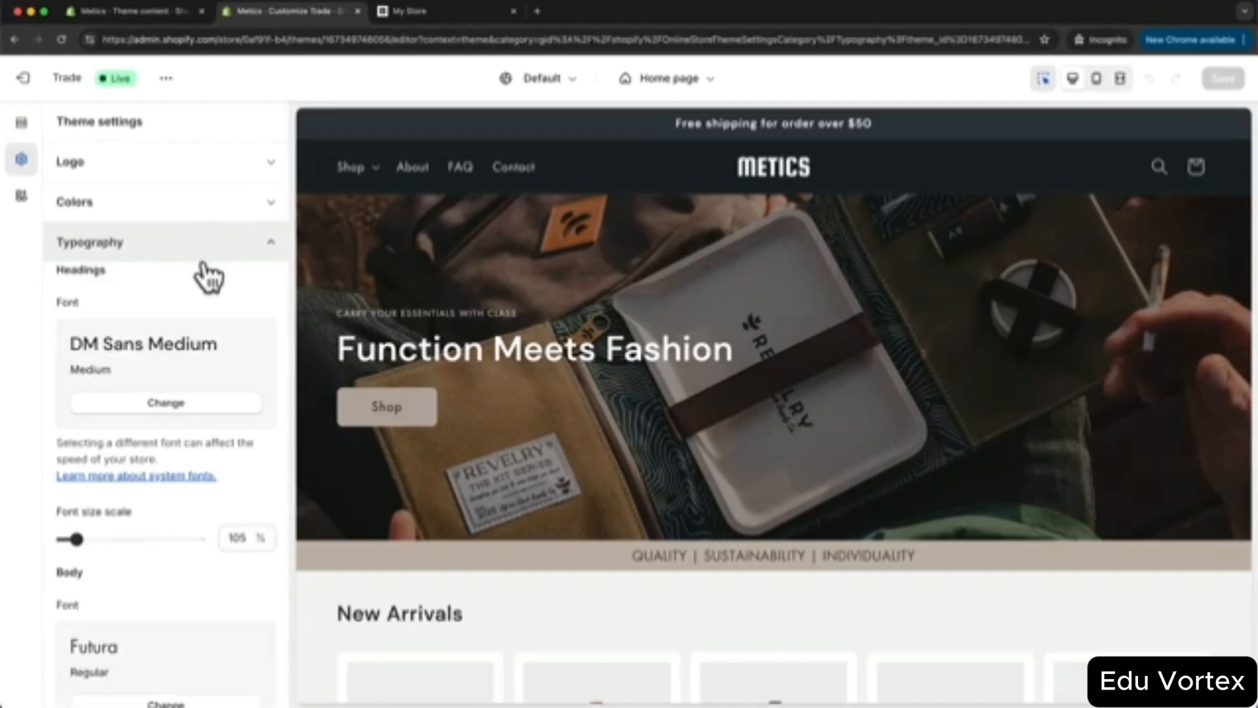
pyautogui.scroll(-1, 191, 314)
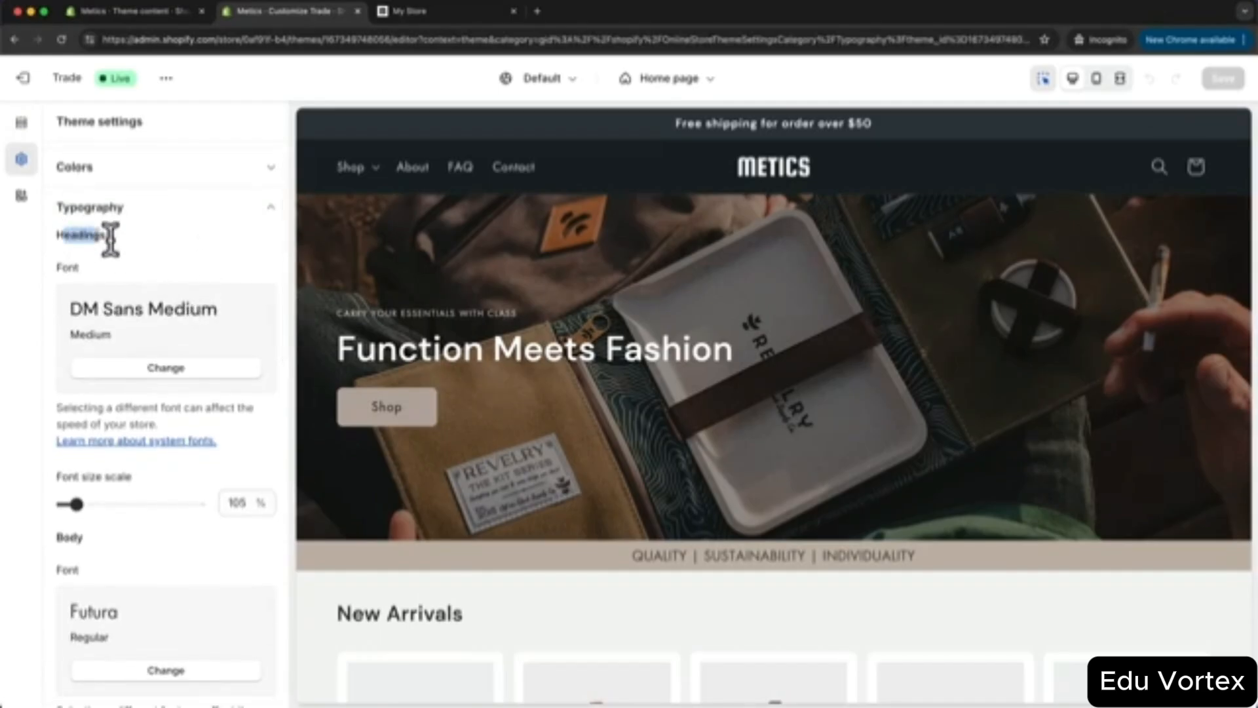
pyautogui.scroll(-4, 140, 332)
pyautogui.moveTo(64, 409); pyautogui.dragTo(85, 413)
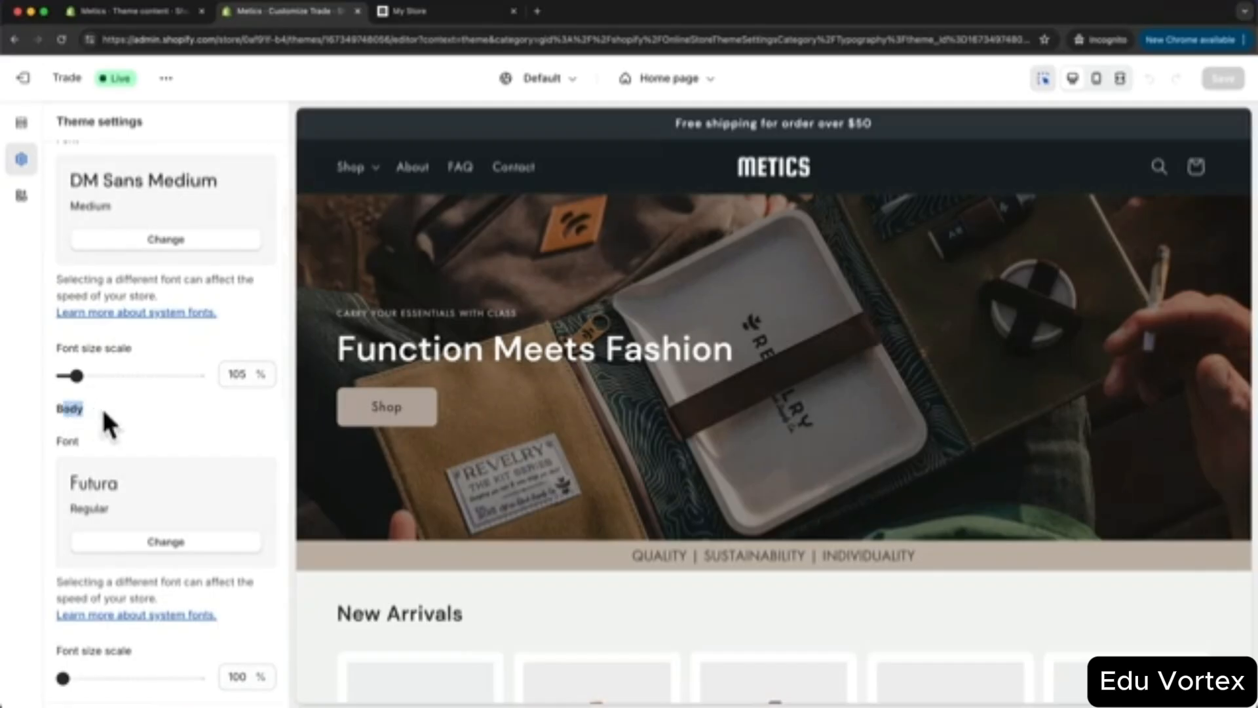
pyautogui.scroll(3, 131, 419)
pyautogui.scroll(2, 131, 419)
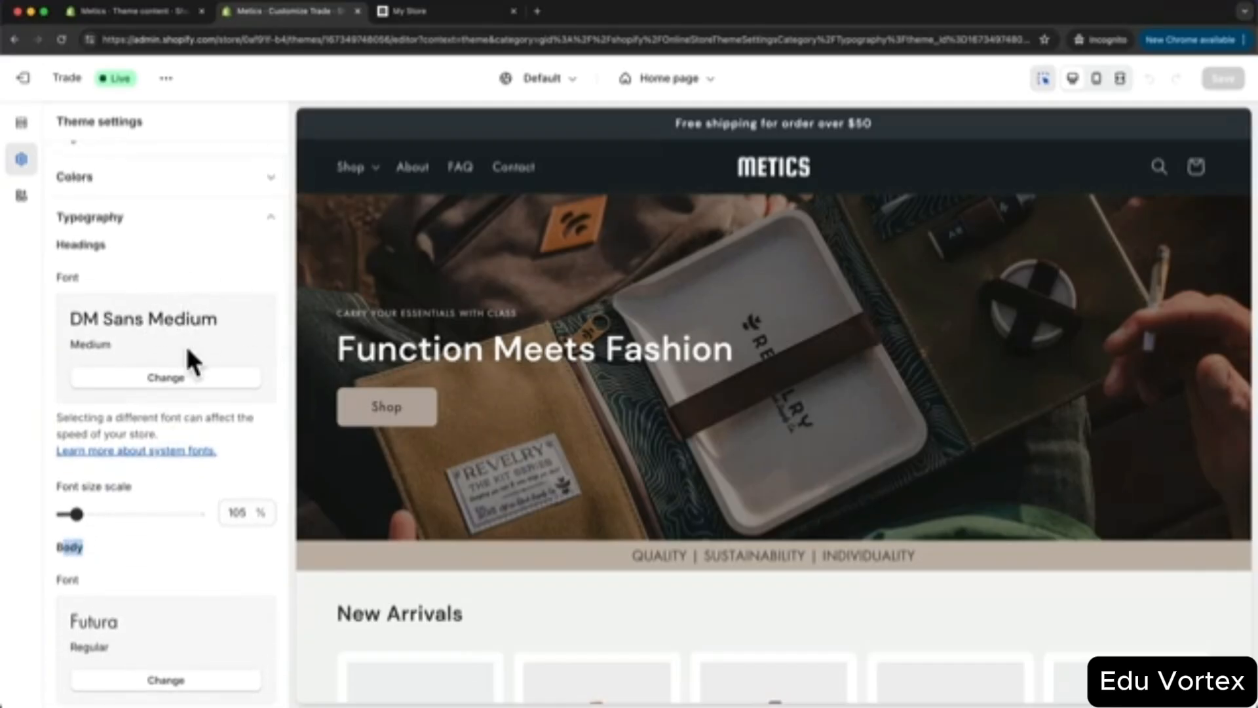
pyautogui.click(141, 380)
pyautogui.scroll(-1, 177, 380)
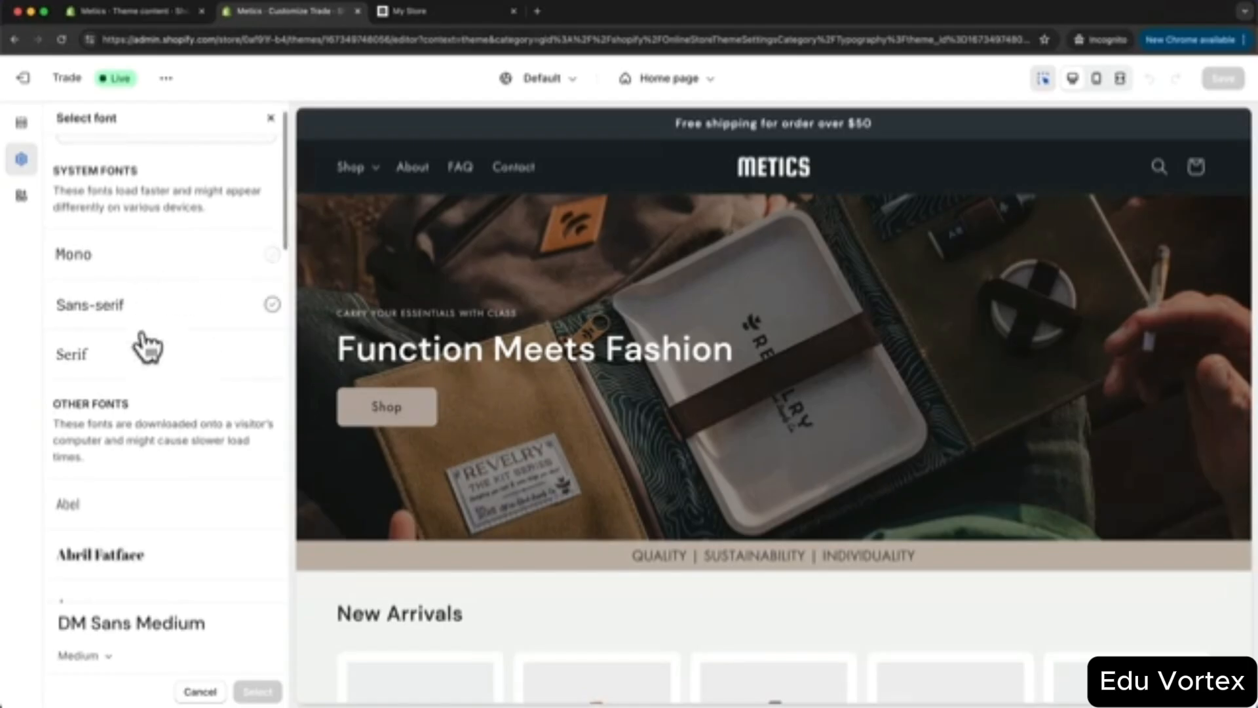
pyautogui.click(197, 275)
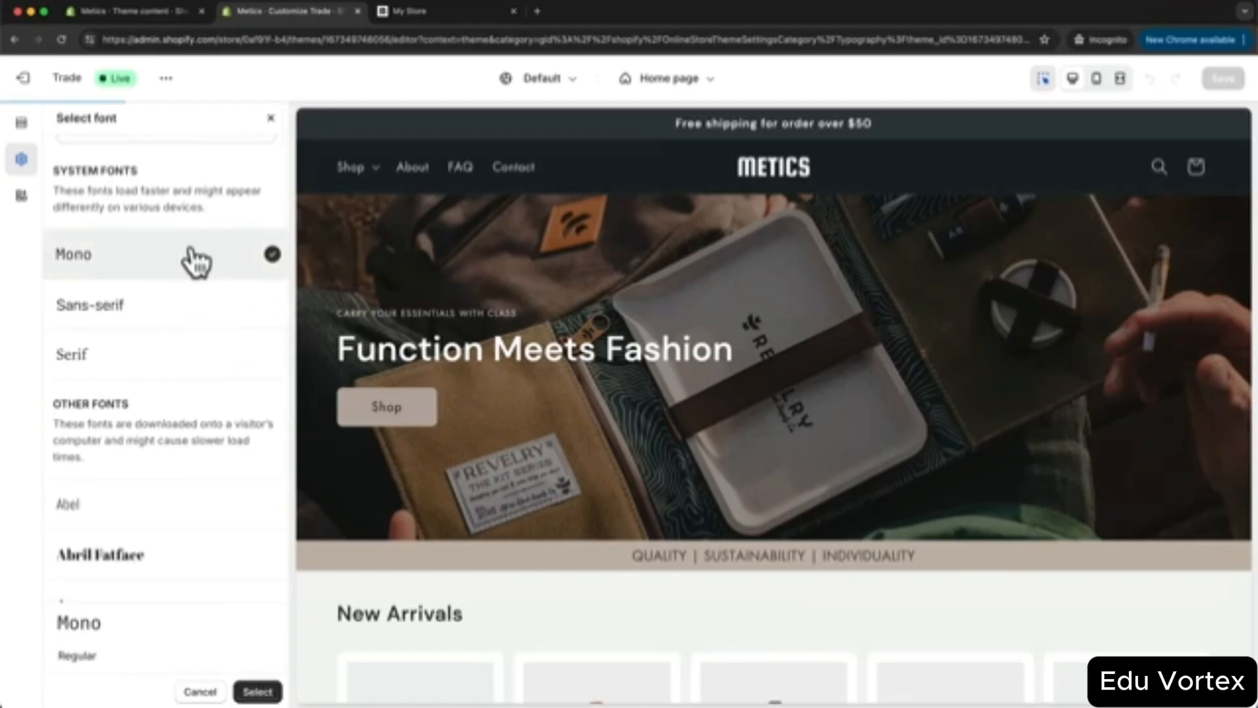
pyautogui.scroll(-5, 700, 363)
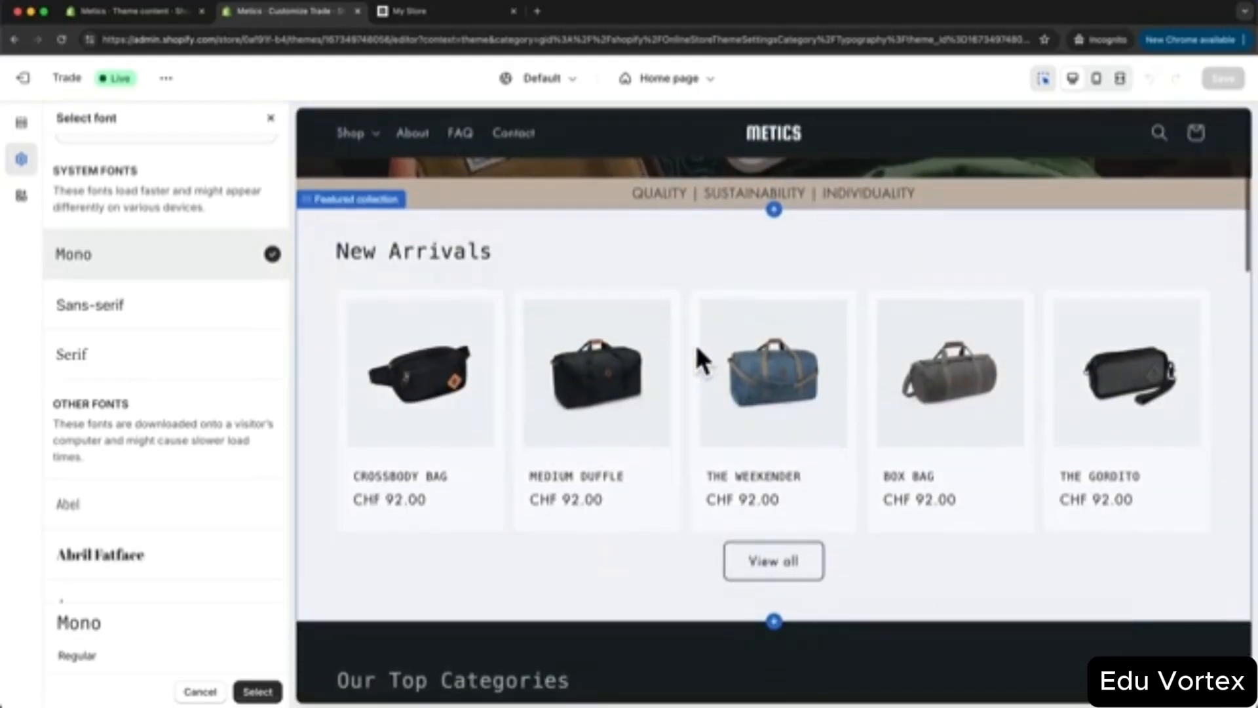
pyautogui.scroll(5, 484, 269)
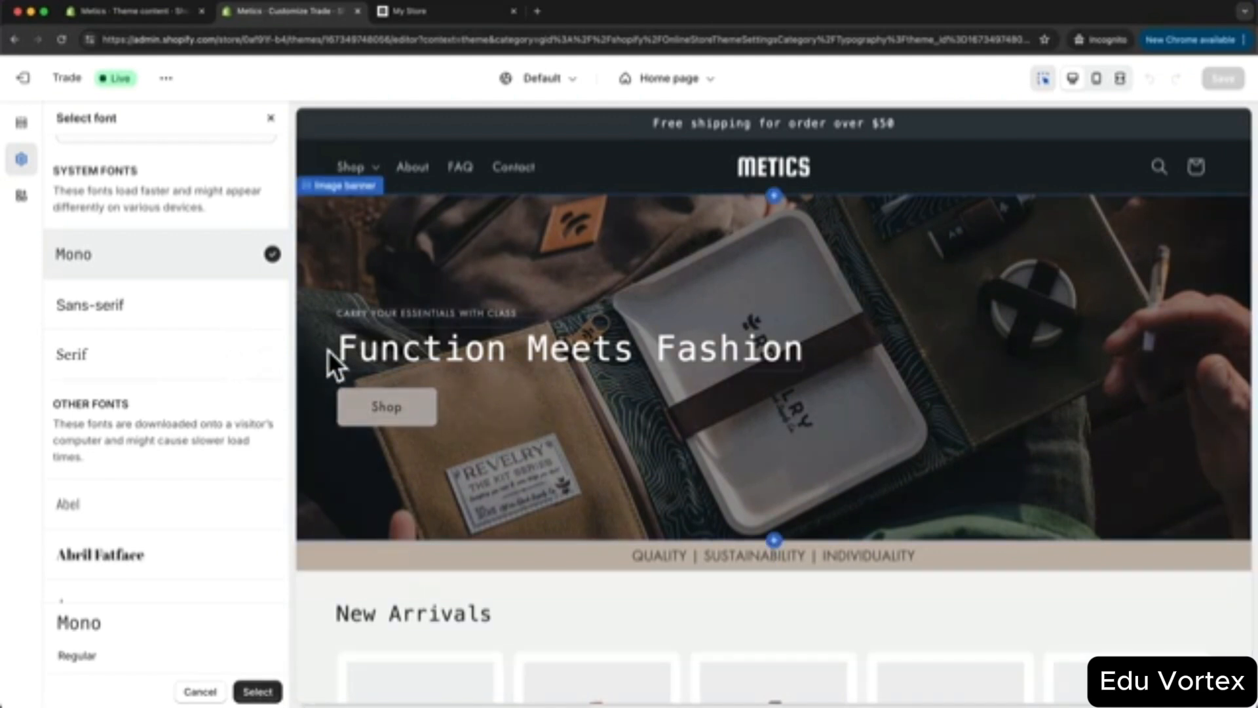
pyautogui.scroll(1, 248, 403)
pyautogui.click(270, 118)
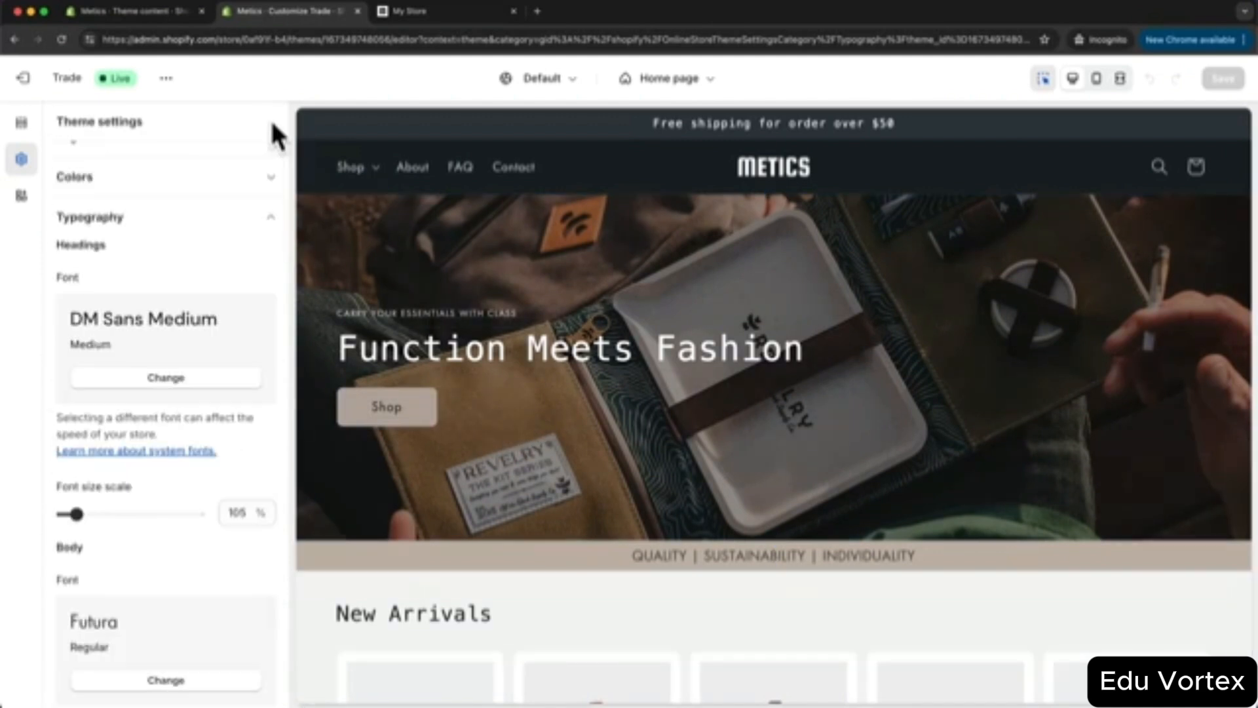
pyautogui.scroll(-3, 168, 394)
pyautogui.scroll(-3, 167, 393)
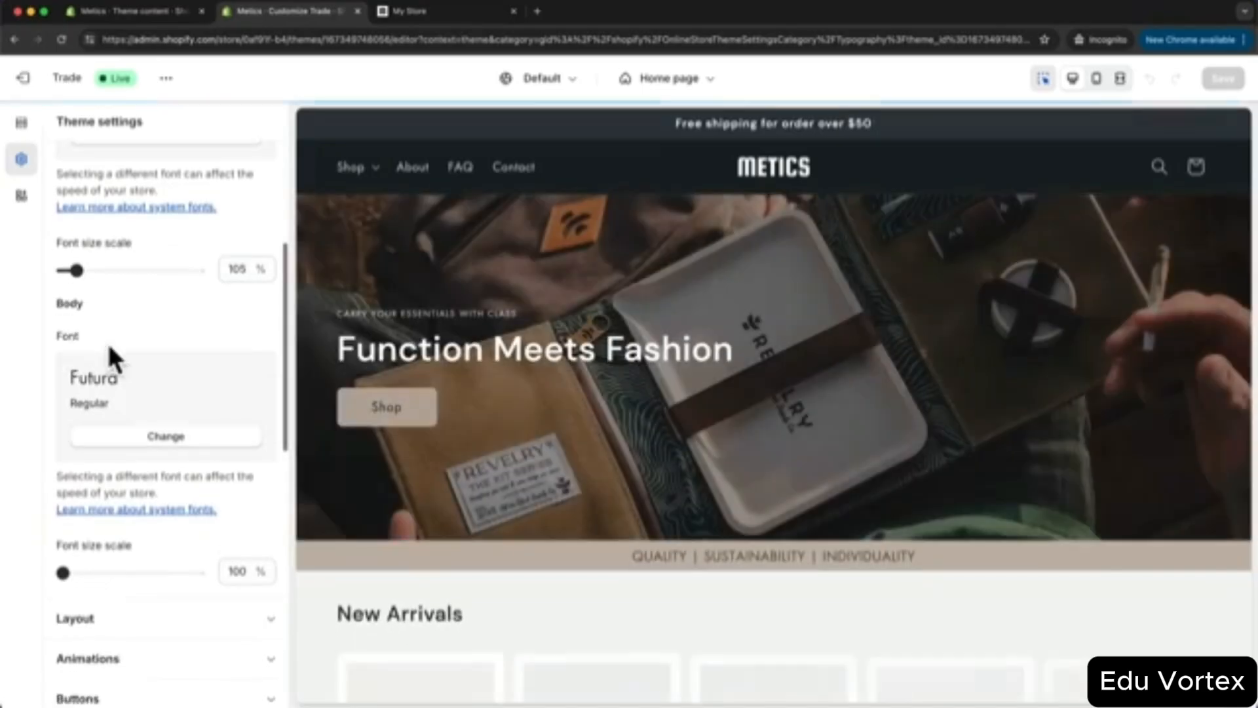
pyautogui.click(137, 438)
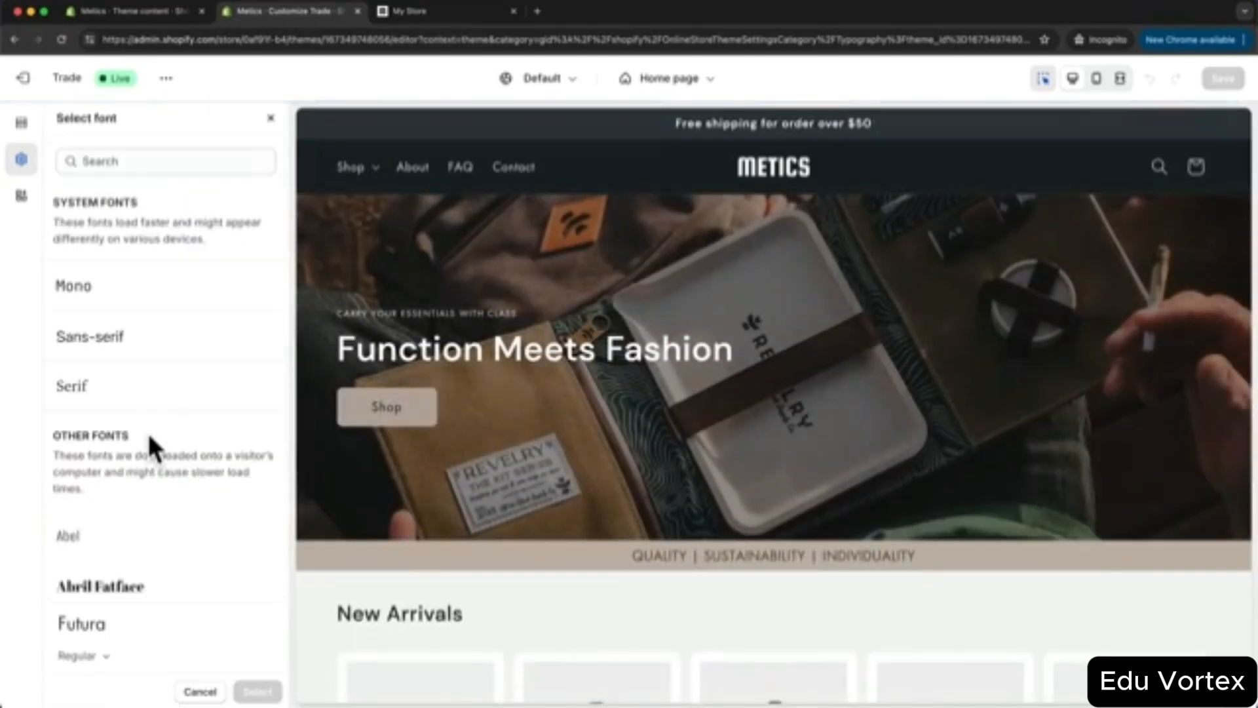
pyautogui.click(113, 337)
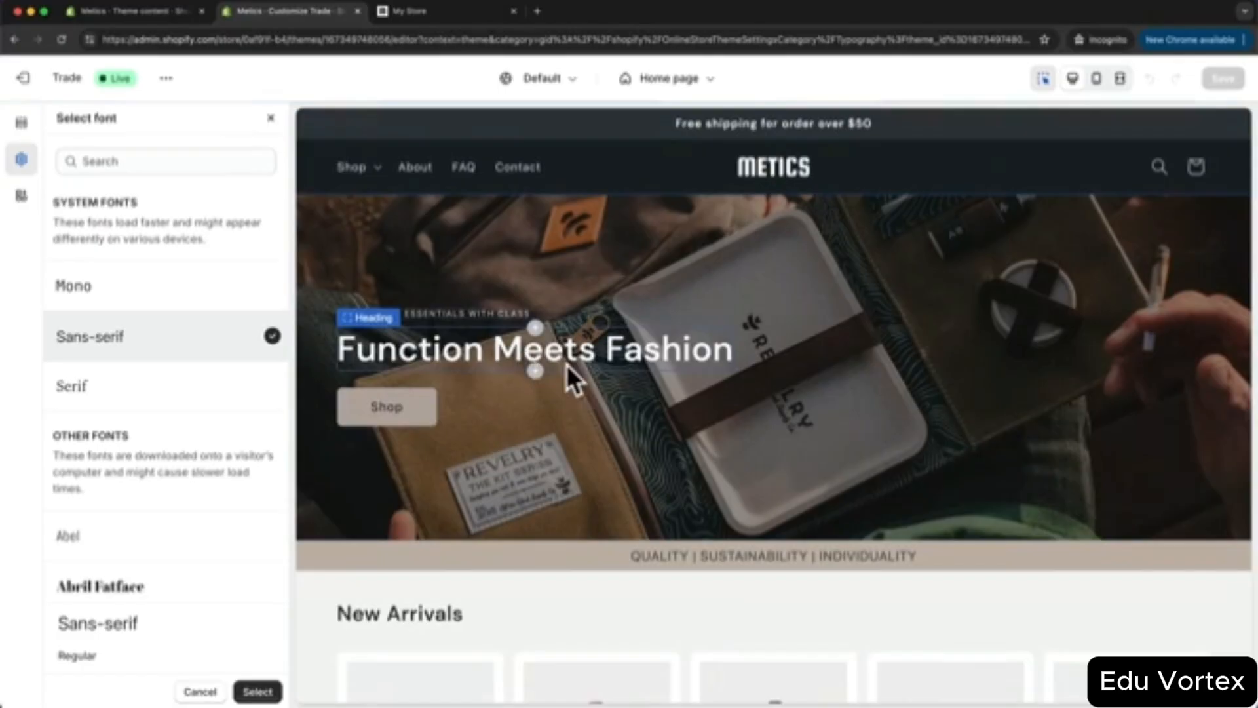
pyautogui.click(206, 691)
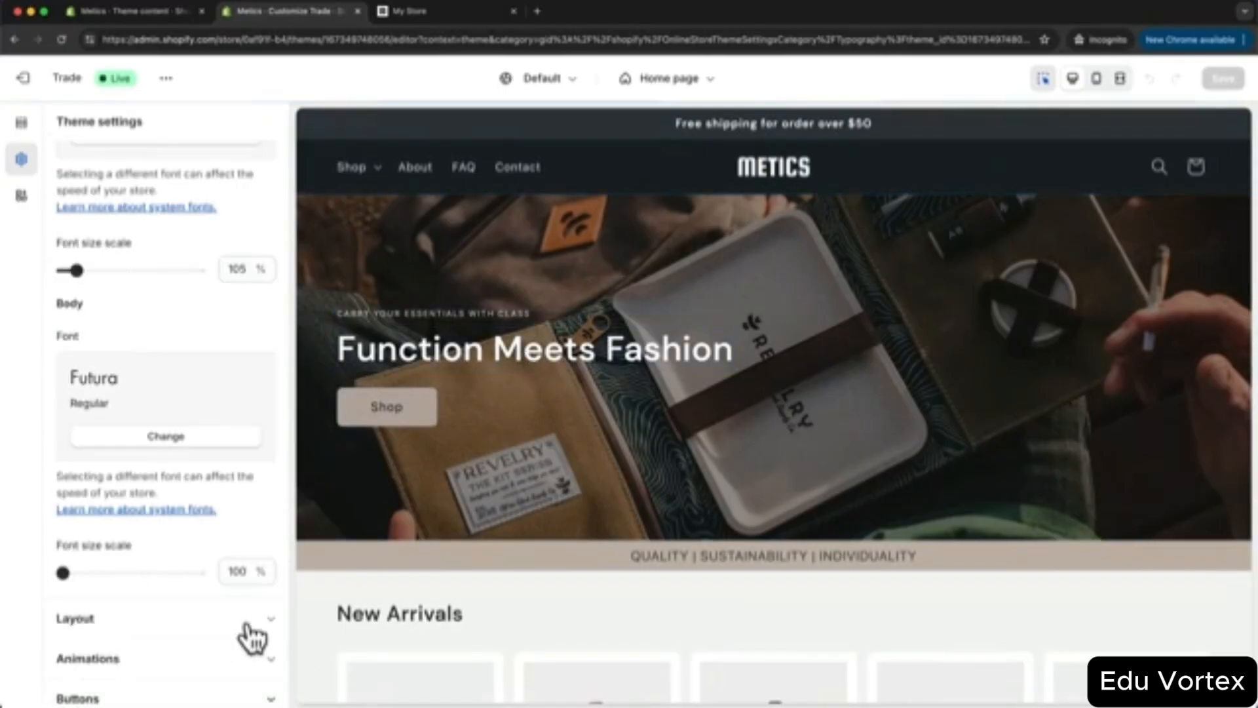
pyautogui.scroll(5, 219, 537)
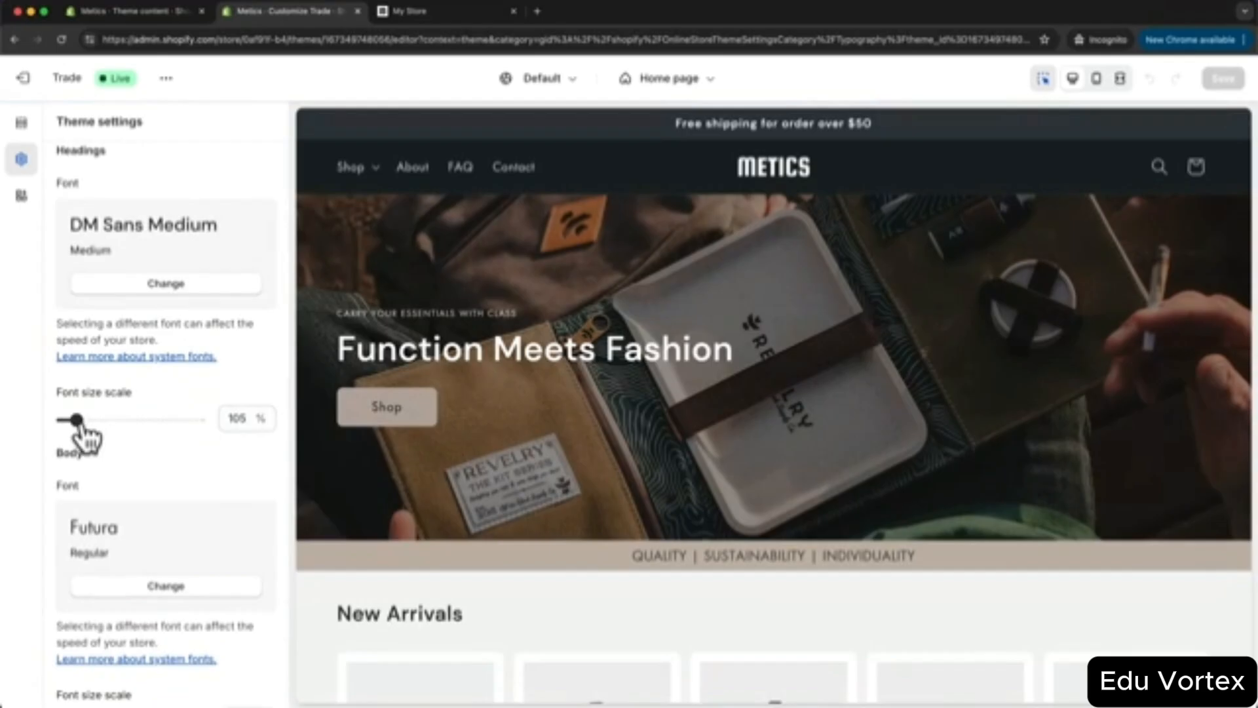
pyautogui.moveTo(79, 420)
pyautogui.mouseDown()
pyautogui.moveTo(99, 421)
pyautogui.moveTo(81, 423)
pyautogui.mouseUp()
pyautogui.scroll(-1, 253, 469)
pyautogui.scroll(2, 247, 455)
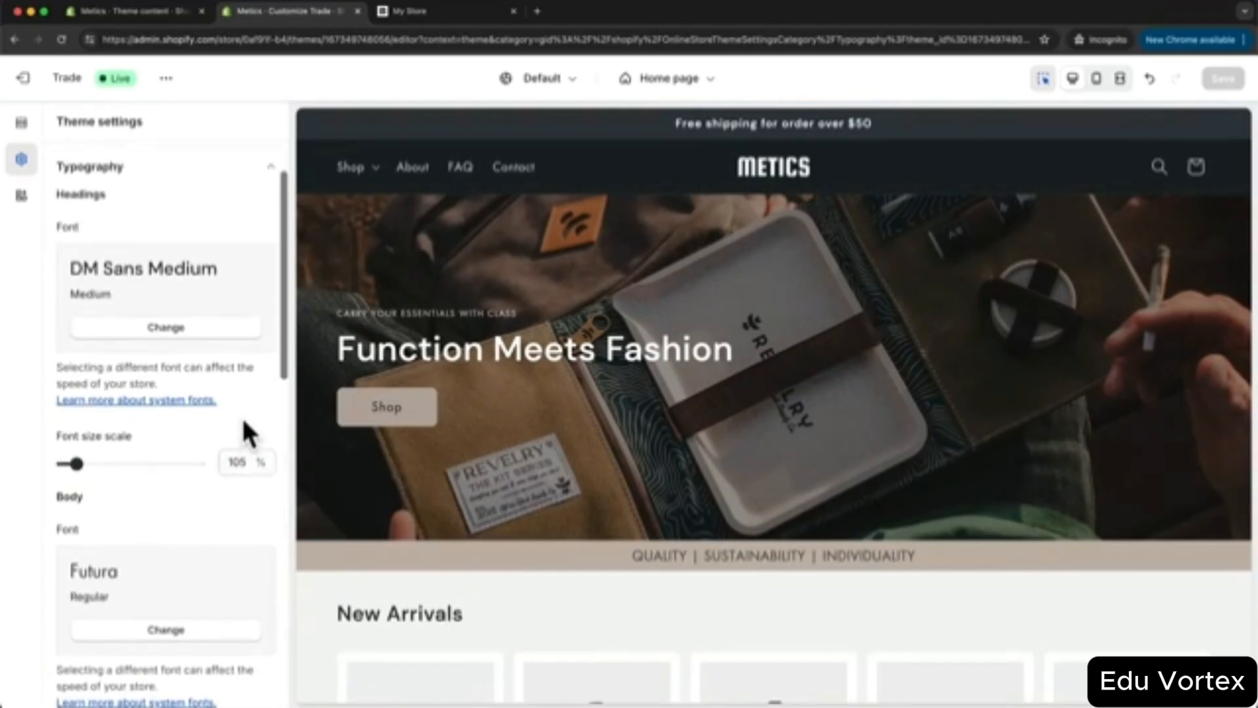
pyautogui.scroll(1, 247, 429)
pyautogui.scroll(2, 247, 416)
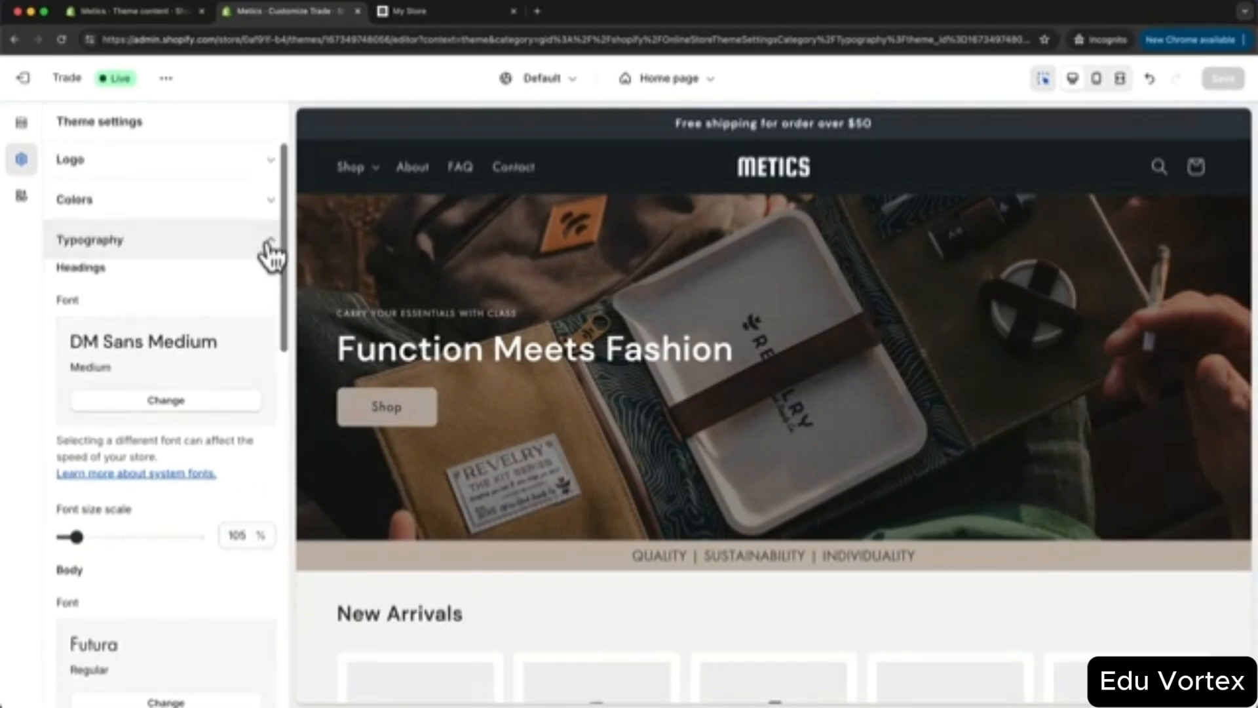
pyautogui.click(268, 243)
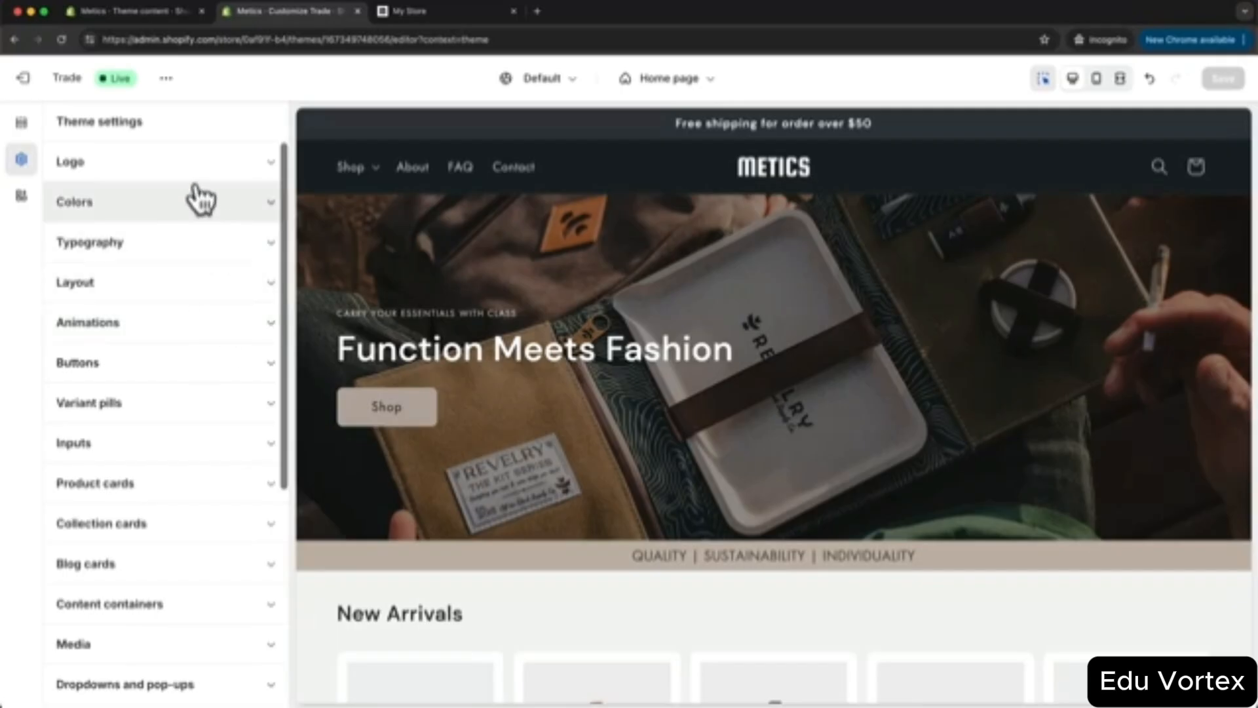
pyautogui.scroll(-2, 203, 359)
pyautogui.scroll(2, 169, 433)
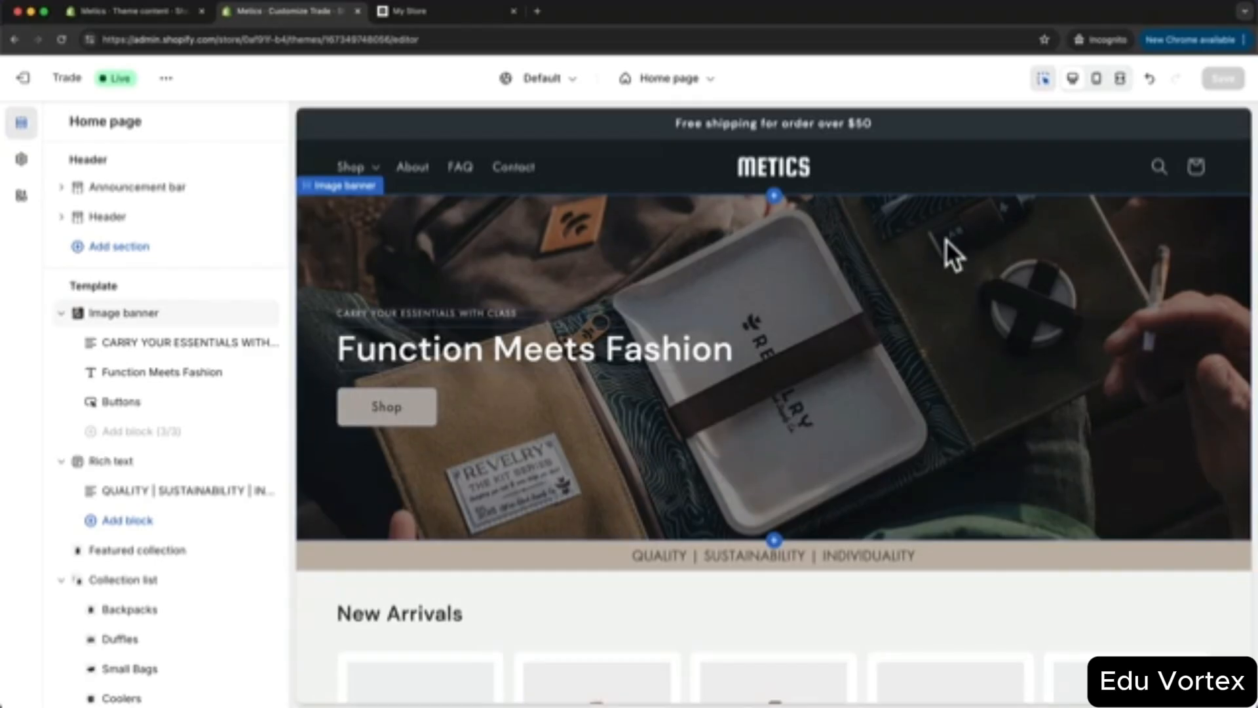
# - Preview the home page at mobile width and scroll through it
pyautogui.click(1096, 79)
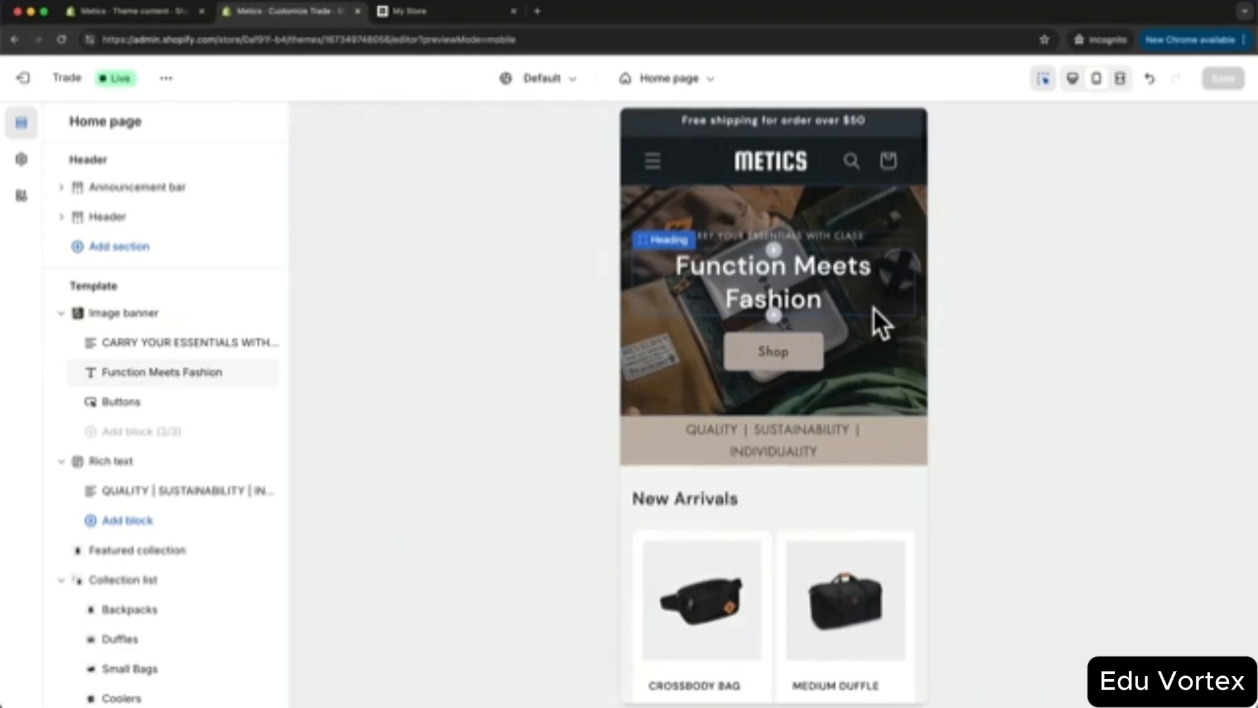
pyautogui.scroll(-5, 874, 308)
pyautogui.scroll(-3, 874, 308)
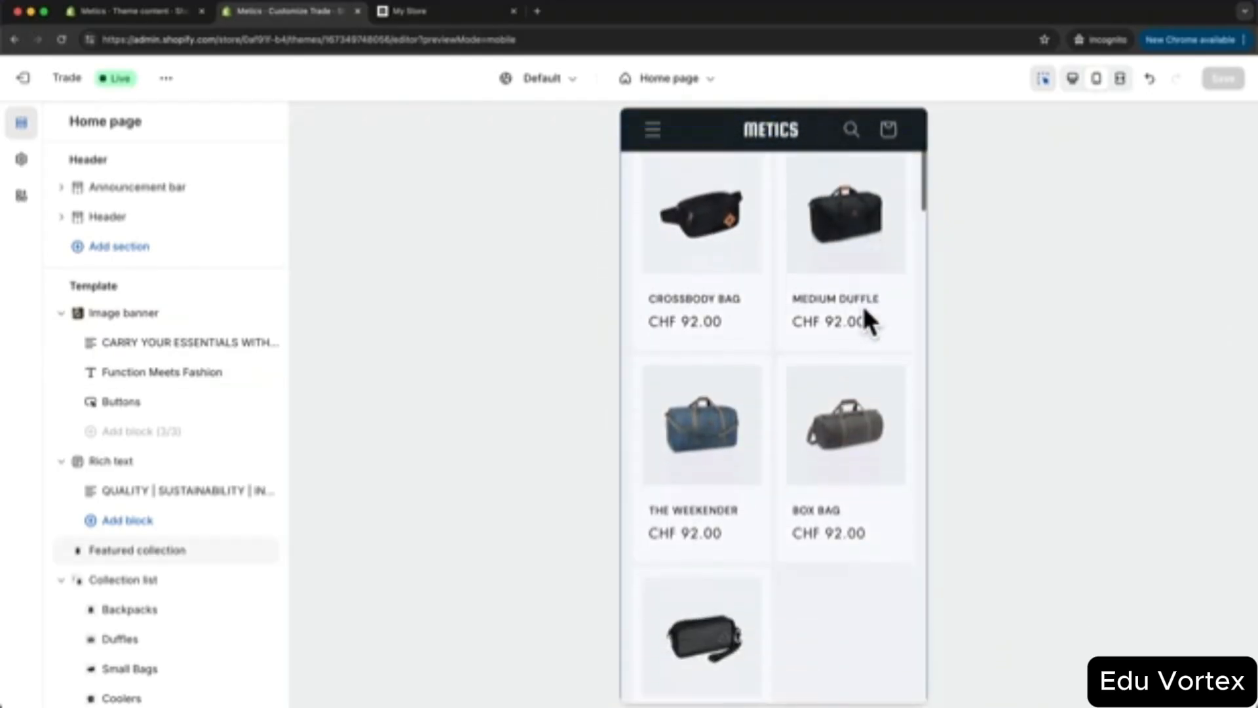
pyautogui.scroll(-2, 836, 341)
pyautogui.scroll(-6, 836, 355)
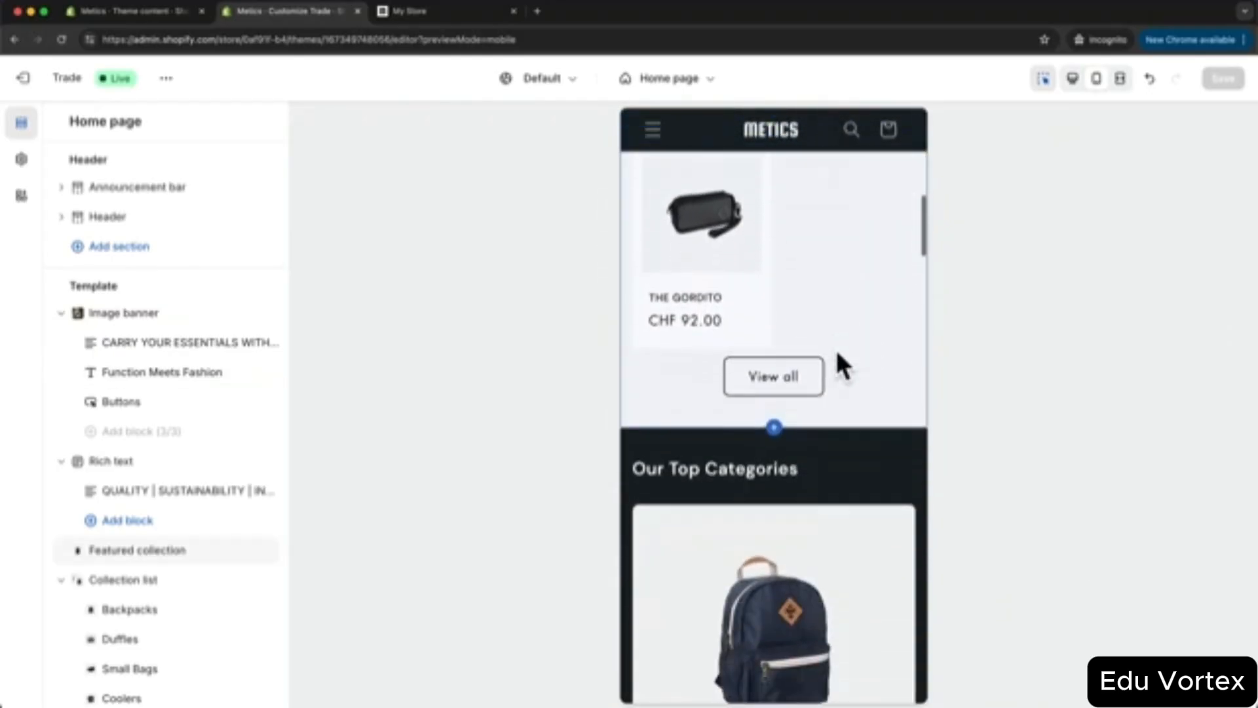
pyautogui.scroll(-8, 837, 354)
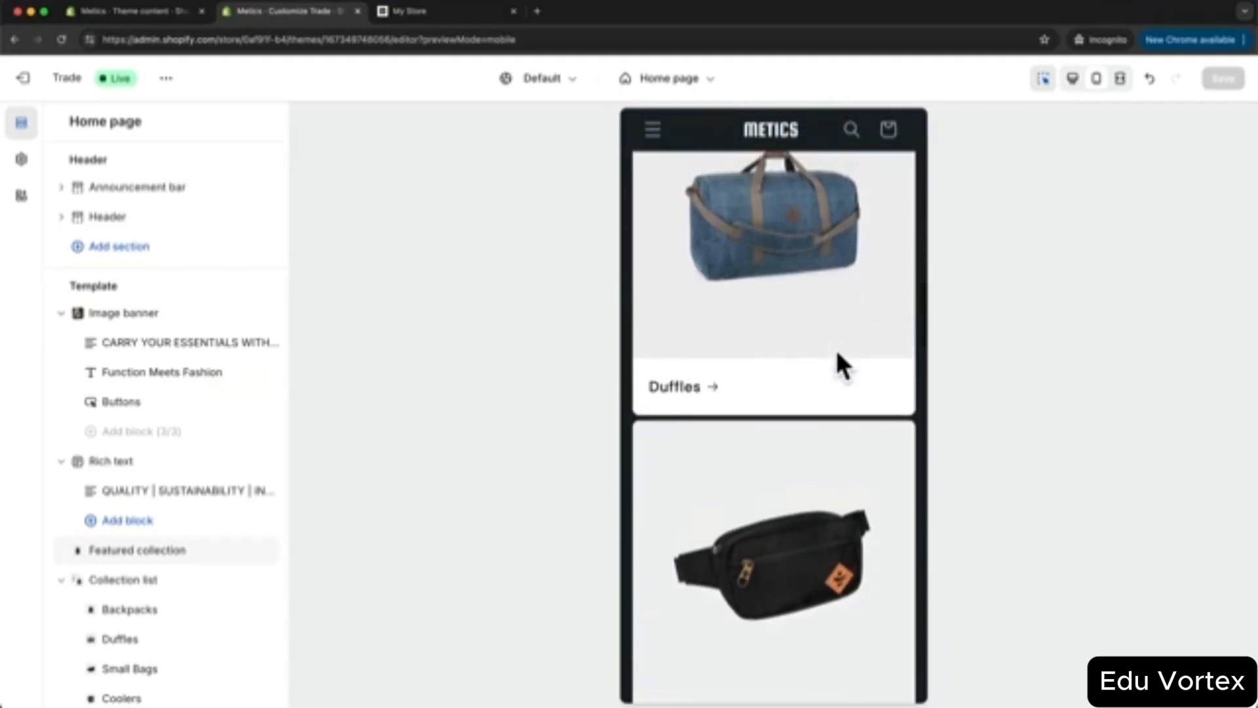
pyautogui.scroll(5, 834, 347)
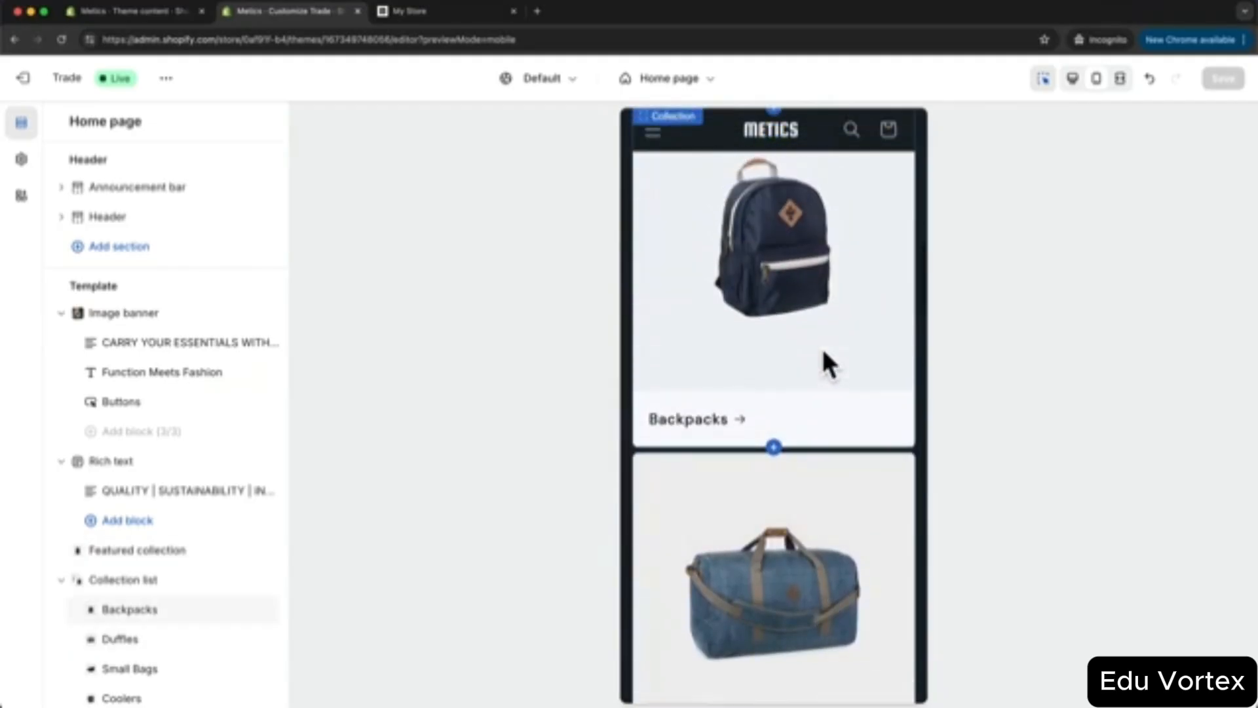
pyautogui.scroll(4, 824, 352)
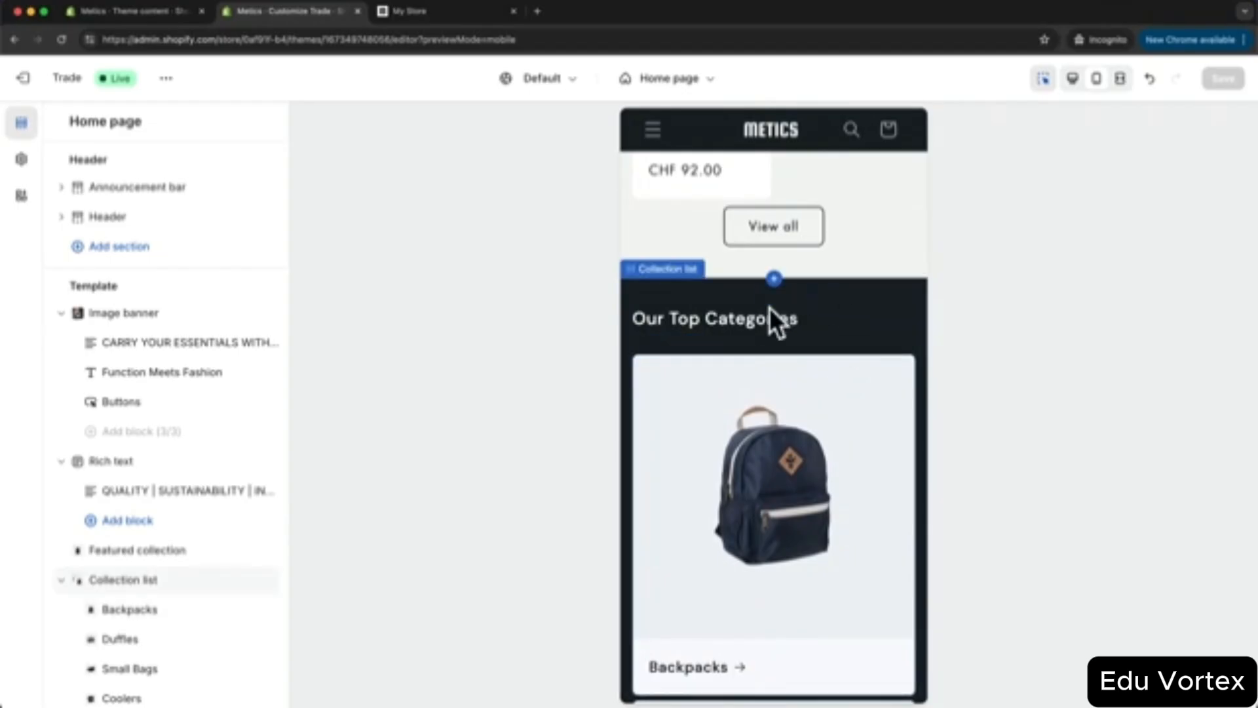
# - Set the Our Top Categories collection list to 2 columns on mobile
pyautogui.click(855, 305)
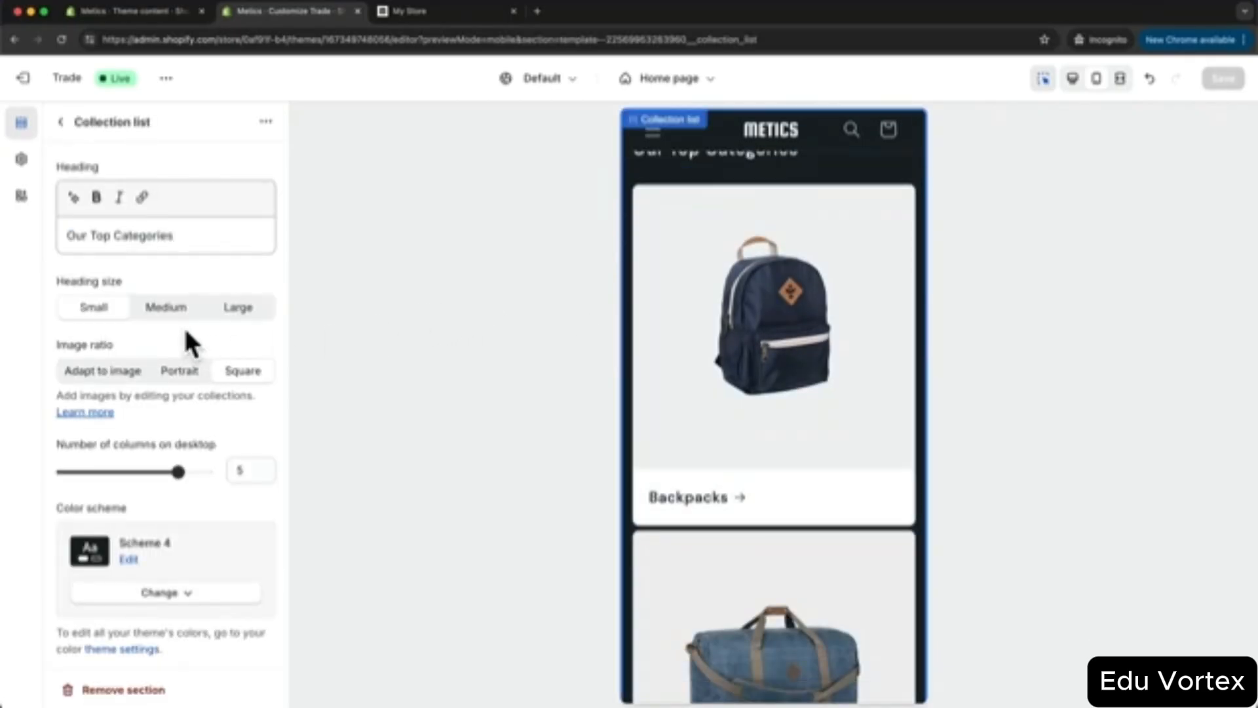
pyautogui.scroll(-8, 186, 314)
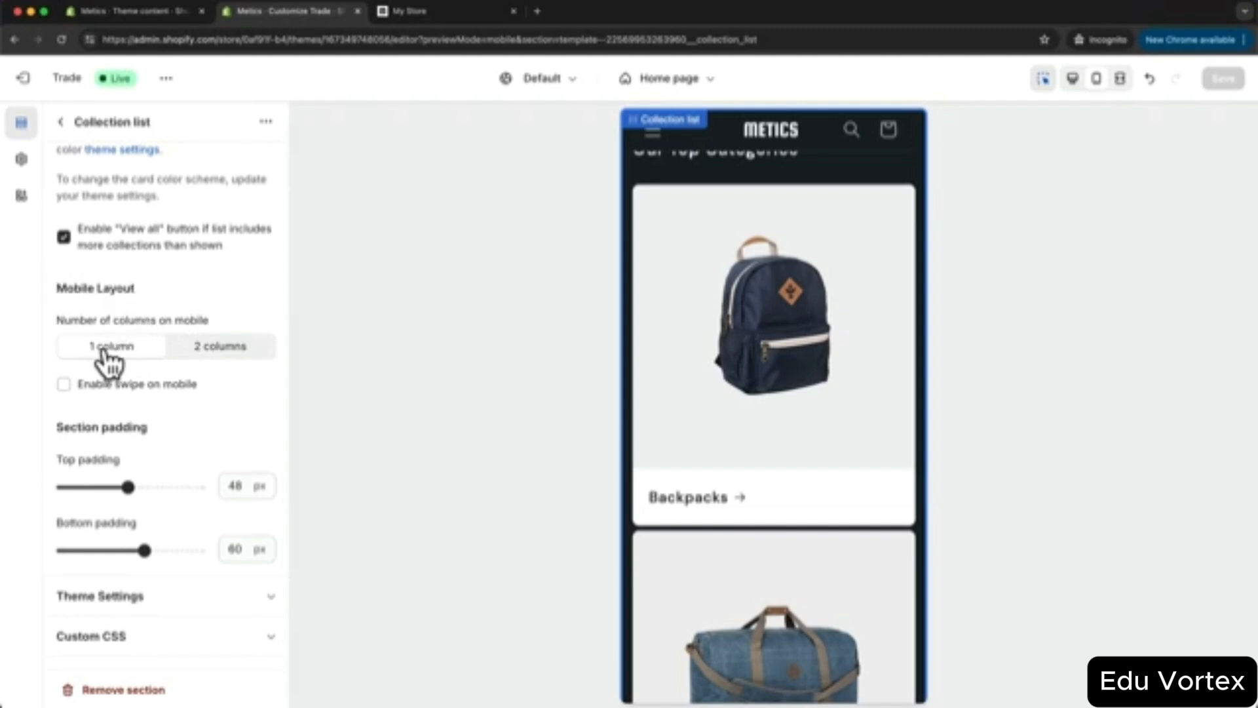
pyautogui.click(209, 354)
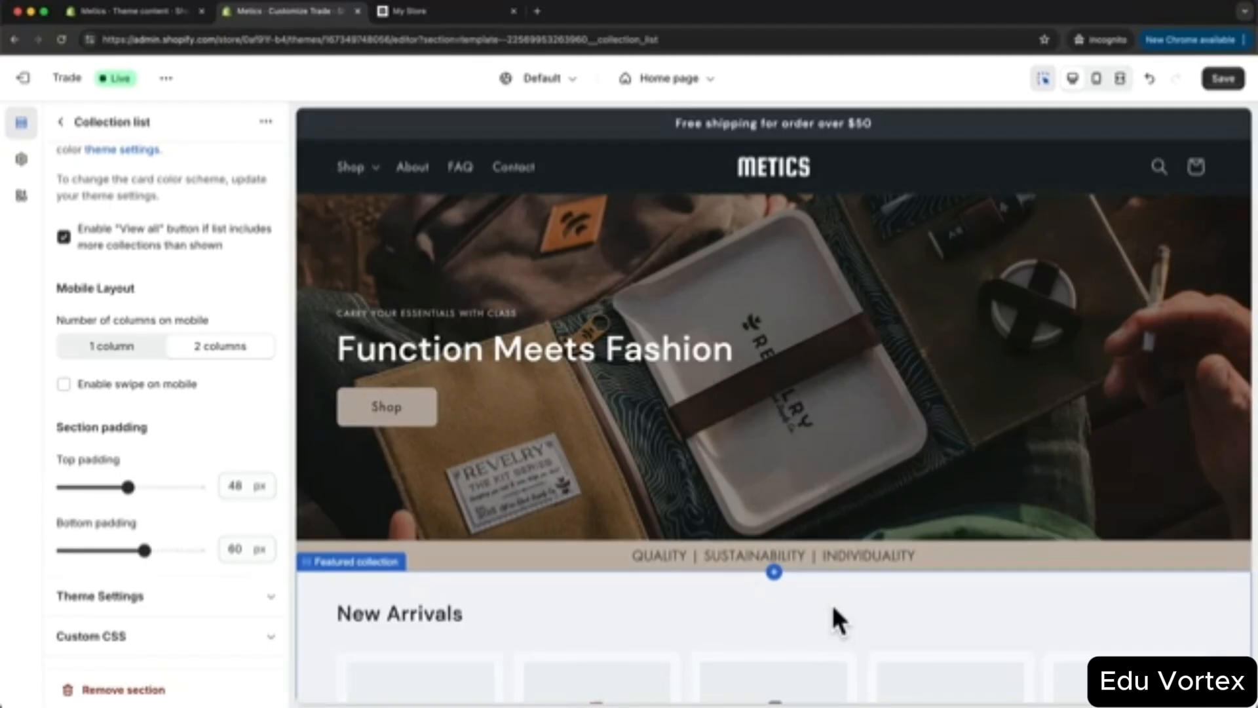
# - Save the theme changes and open the store settings
pyautogui.click(1226, 79)
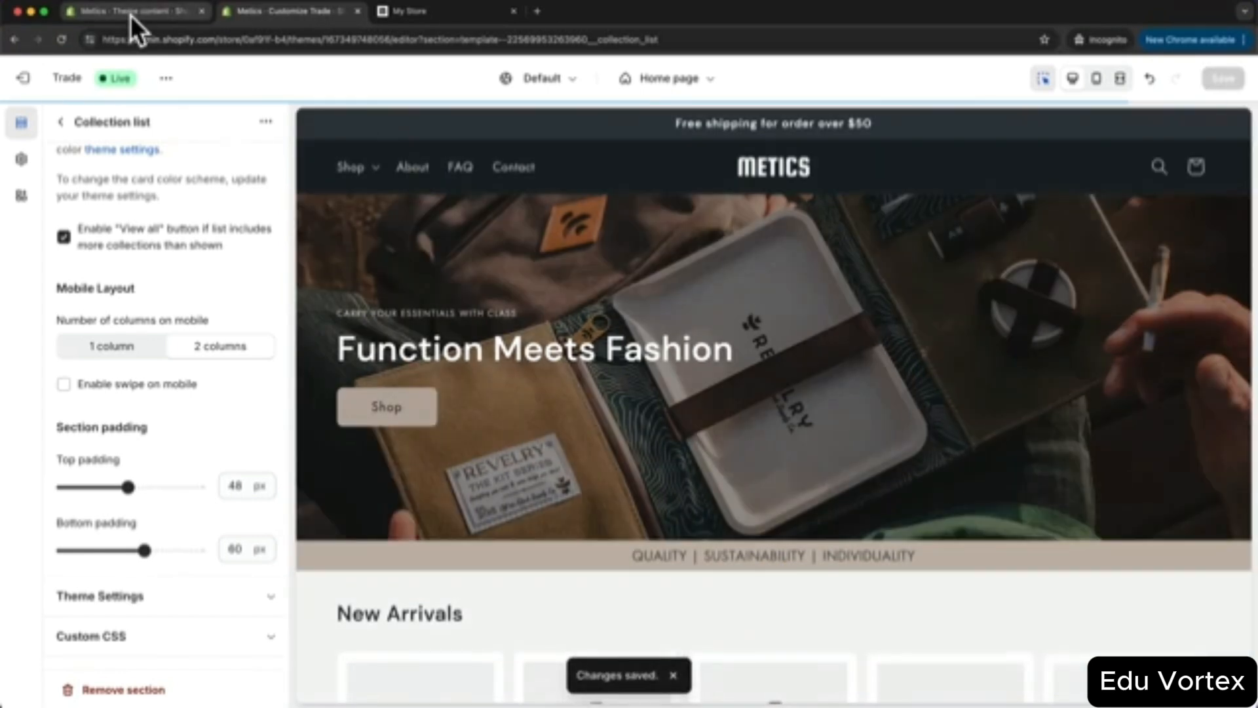
pyautogui.click(131, 14)
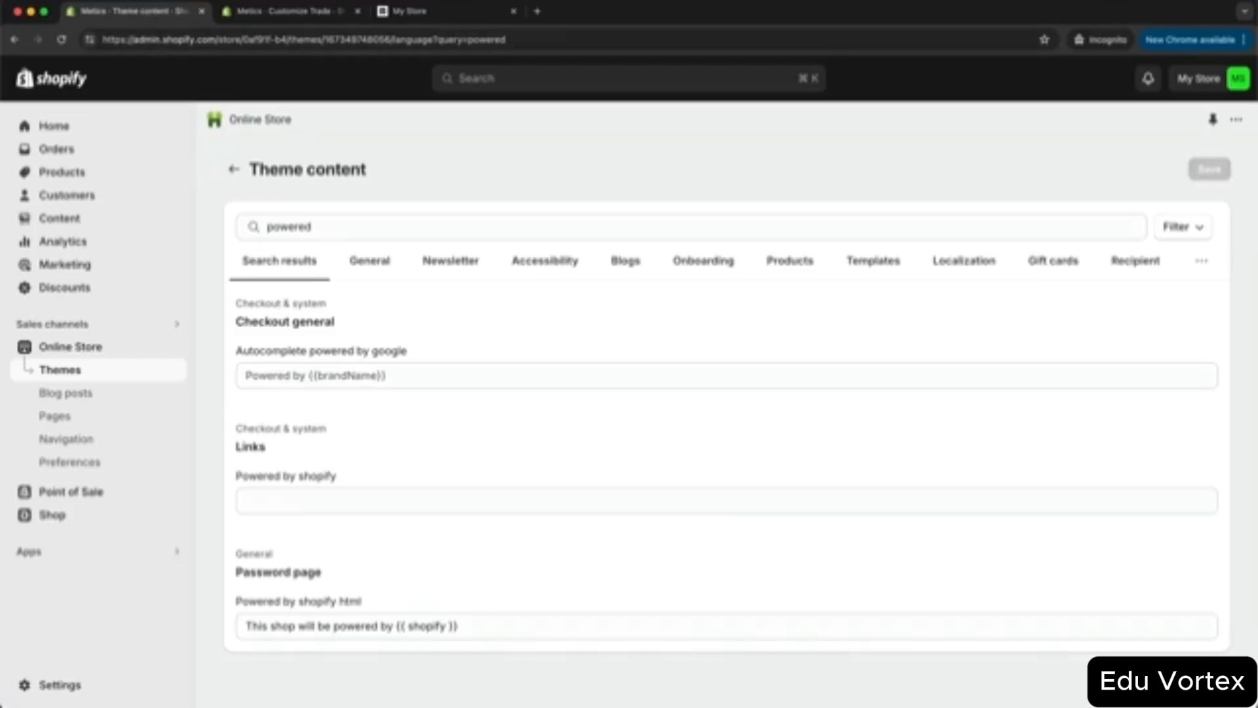
pyautogui.click(63, 684)
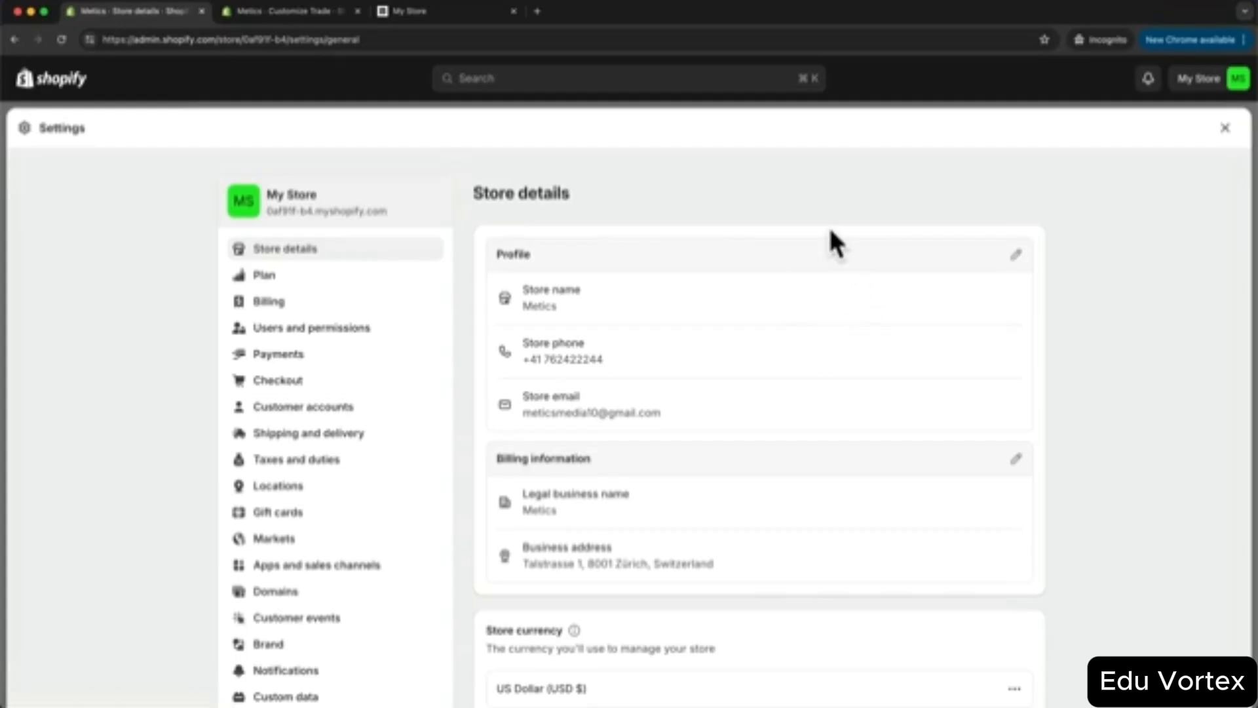
# - Review the Store details and go to the Payments settings
pyautogui.scroll(-1, 828, 229)
pyautogui.scroll(-5, 828, 270)
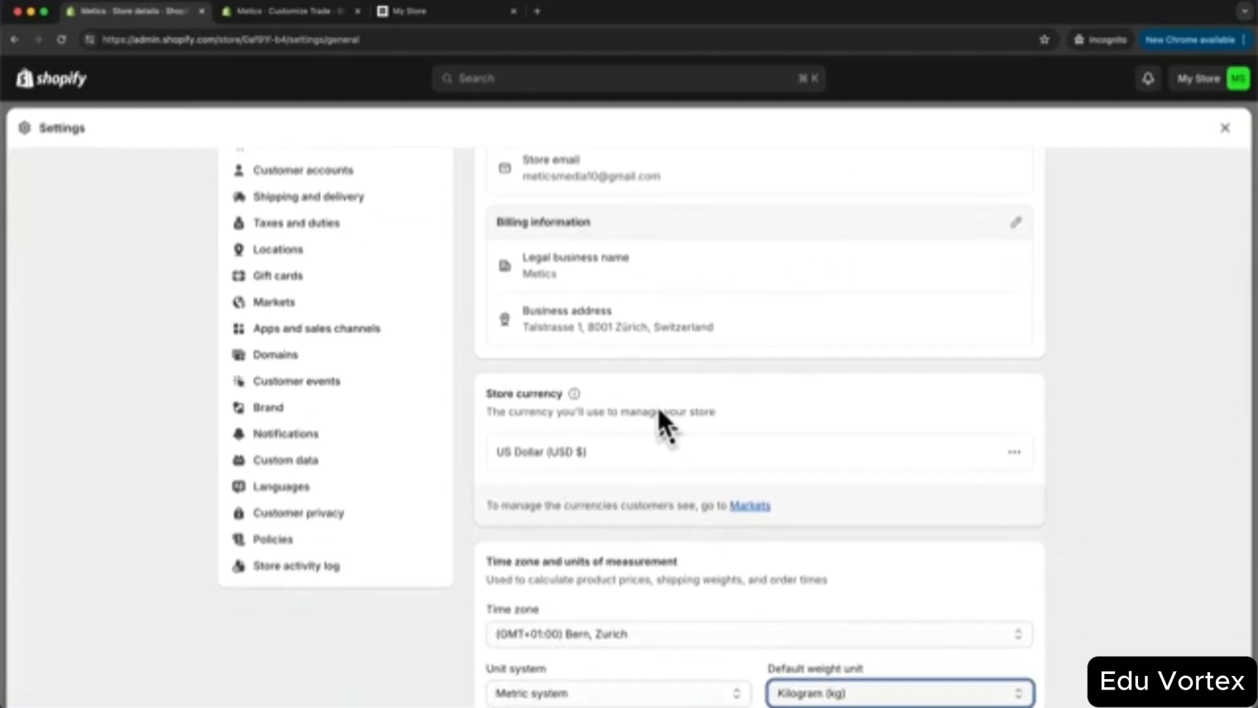
pyautogui.scroll(-3, 667, 419)
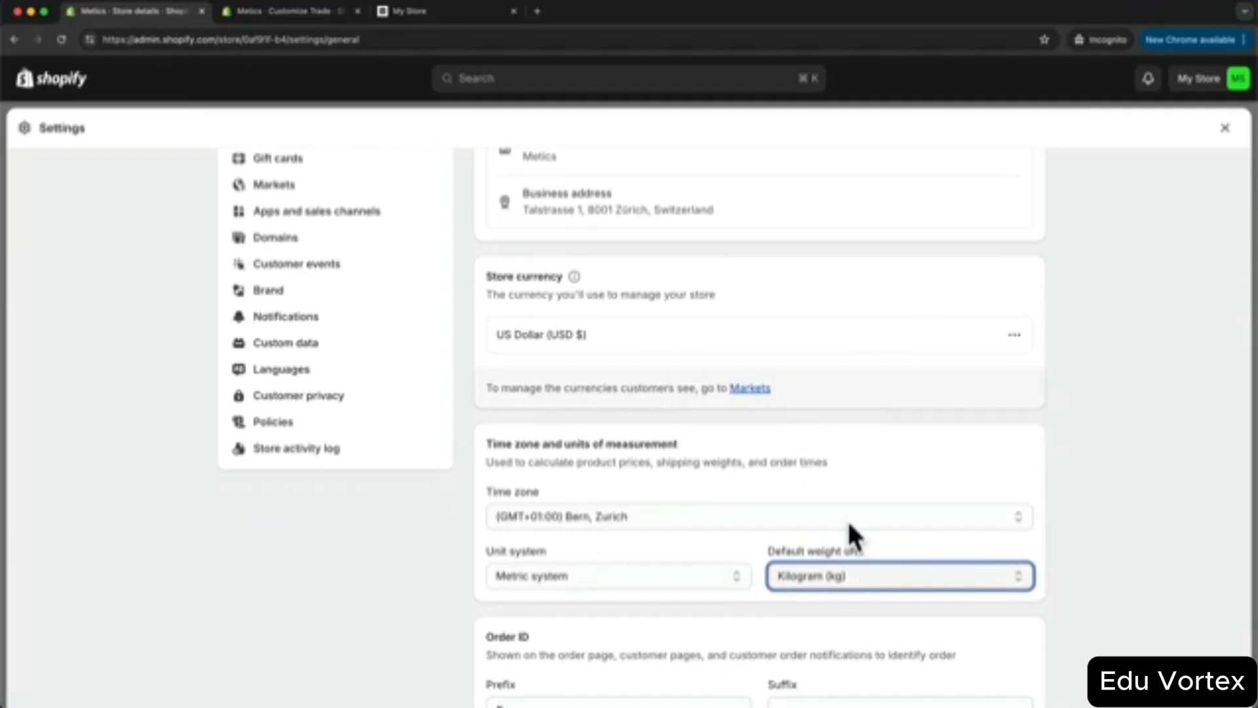
pyautogui.scroll(-2, 721, 513)
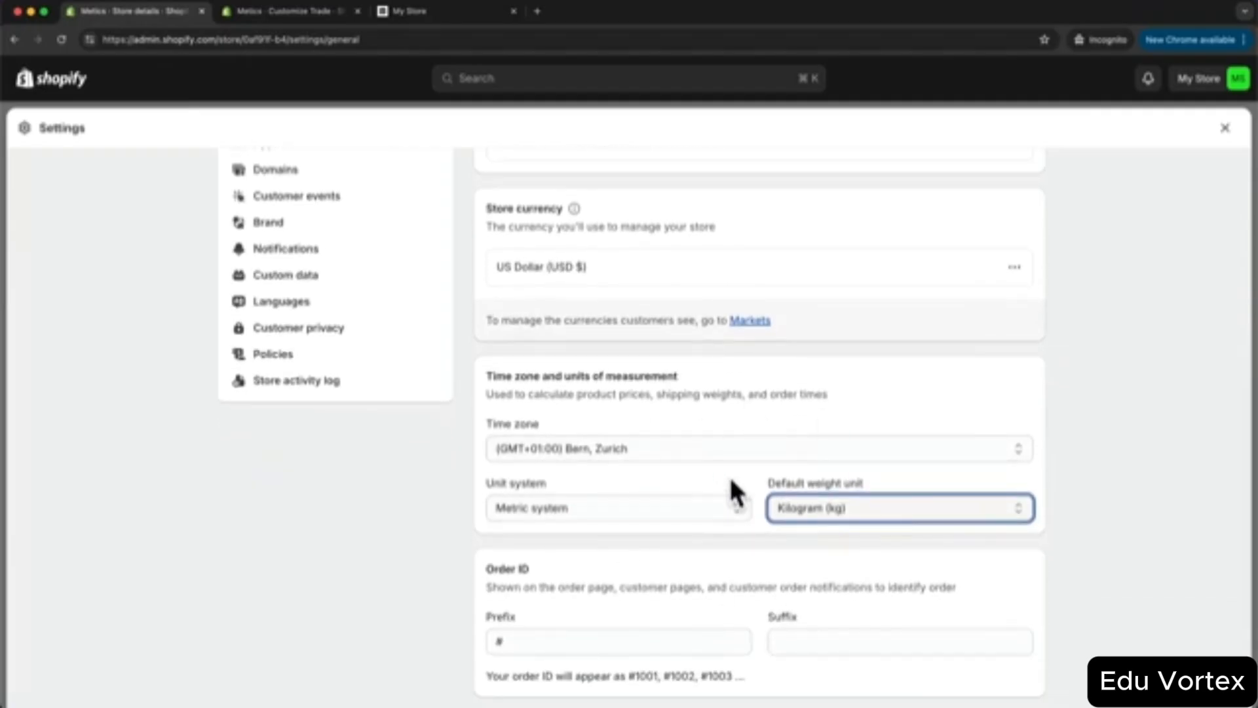
pyautogui.scroll(9, 730, 481)
pyautogui.scroll(2, 738, 494)
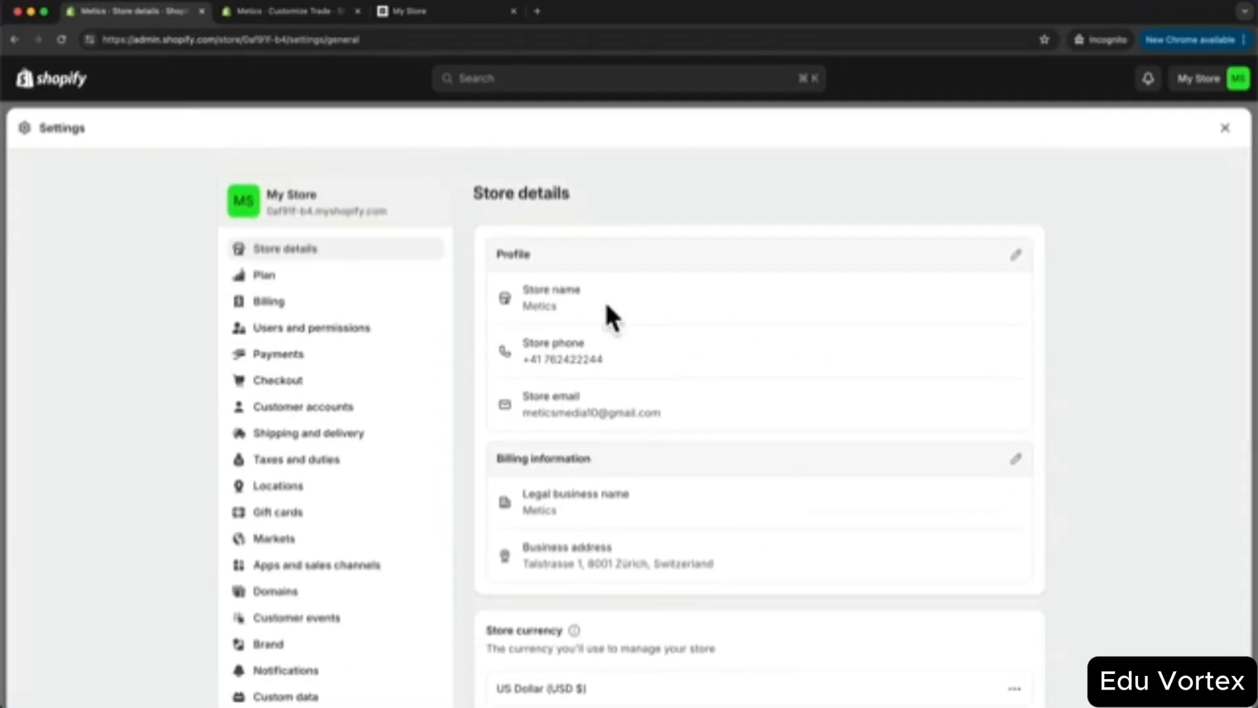
pyautogui.click(316, 353)
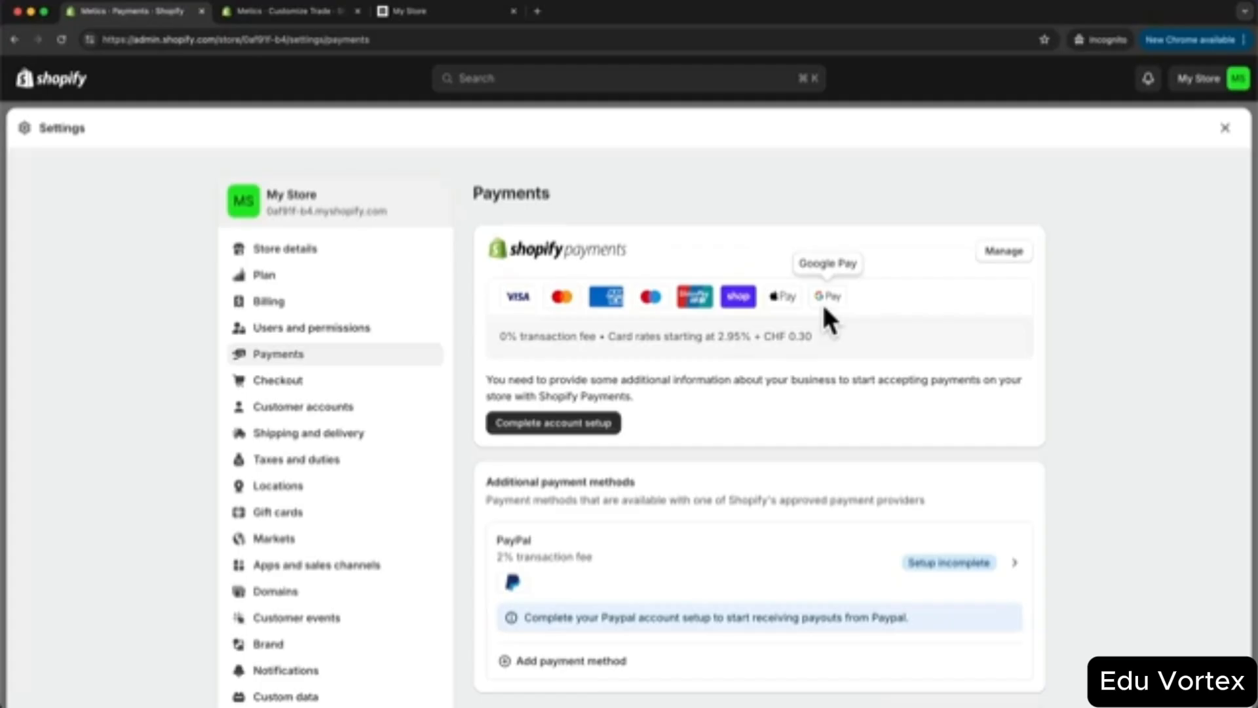
# - Review the Shopify Payments account setup and PayPal Express Checkout status, then go to Shipping and delivery
pyautogui.click(551, 427)
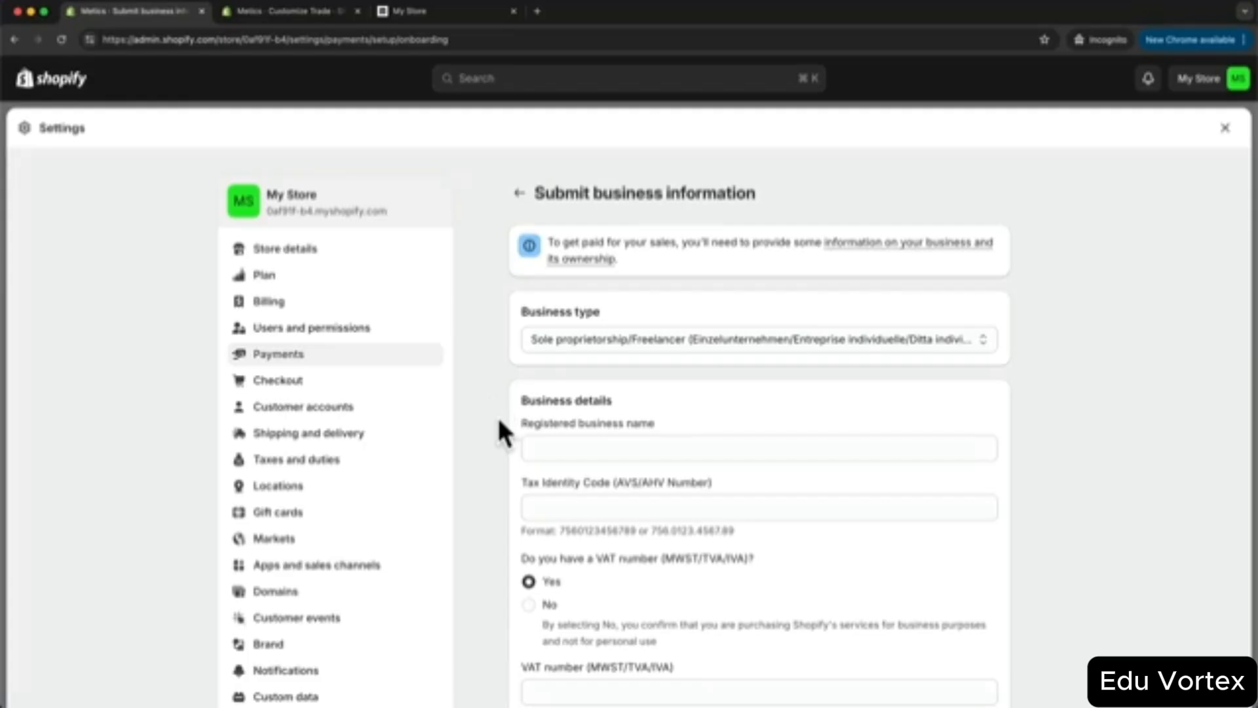
pyautogui.click(519, 194)
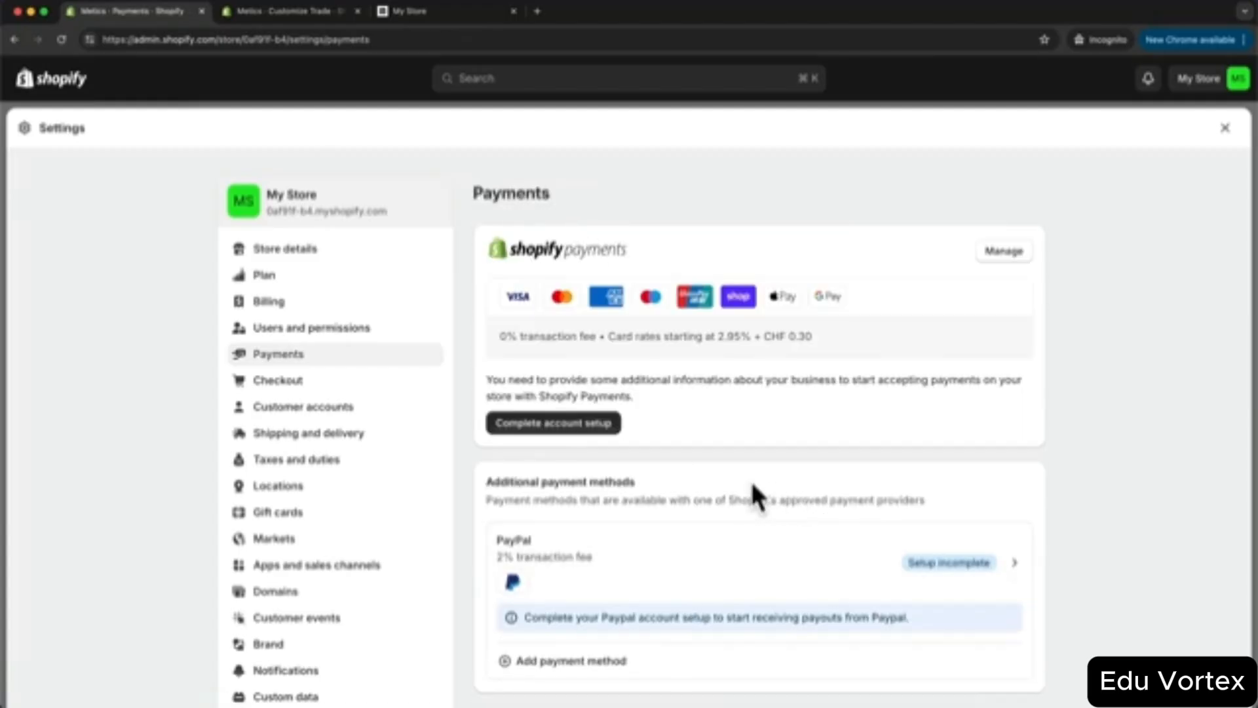
pyautogui.scroll(-2, 746, 501)
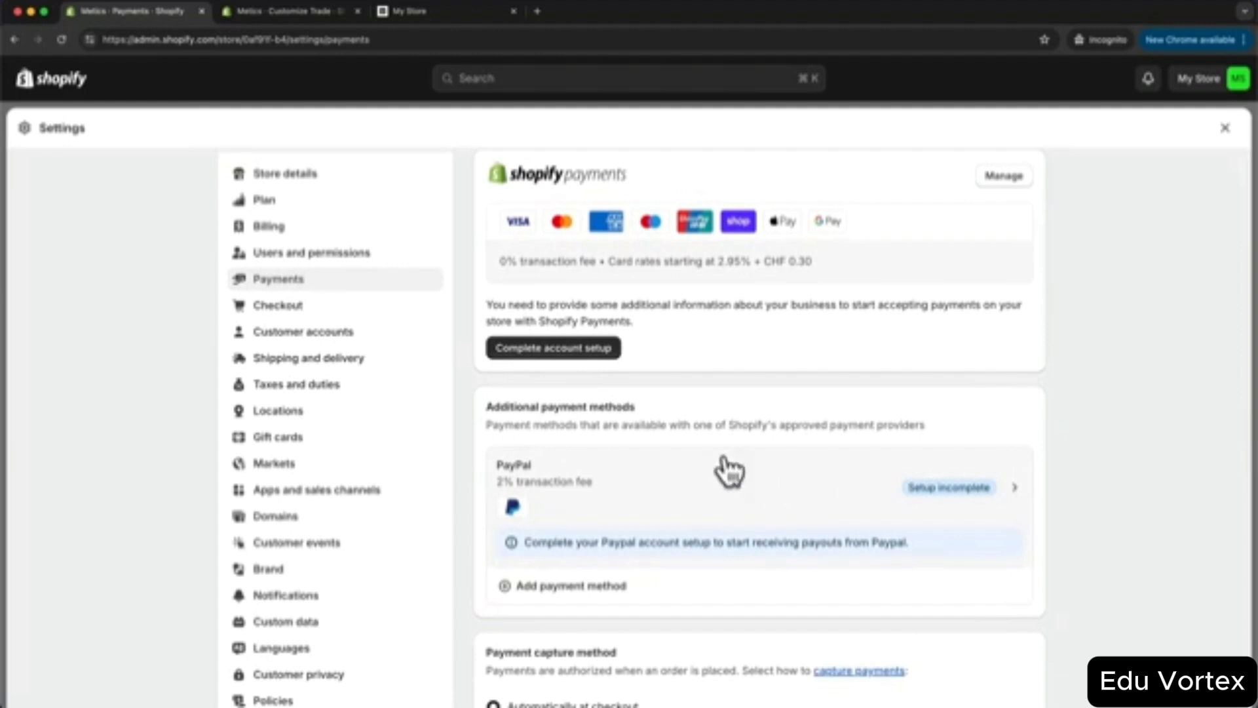
pyautogui.click(752, 495)
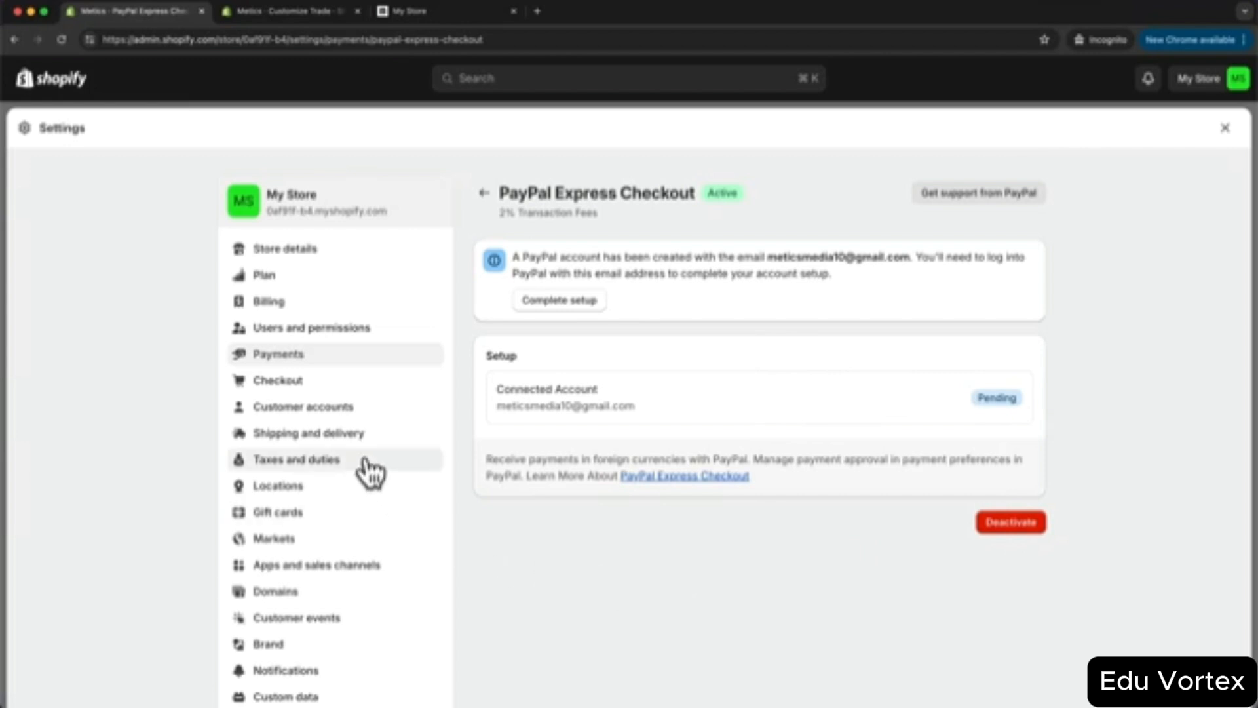
pyautogui.click(347, 436)
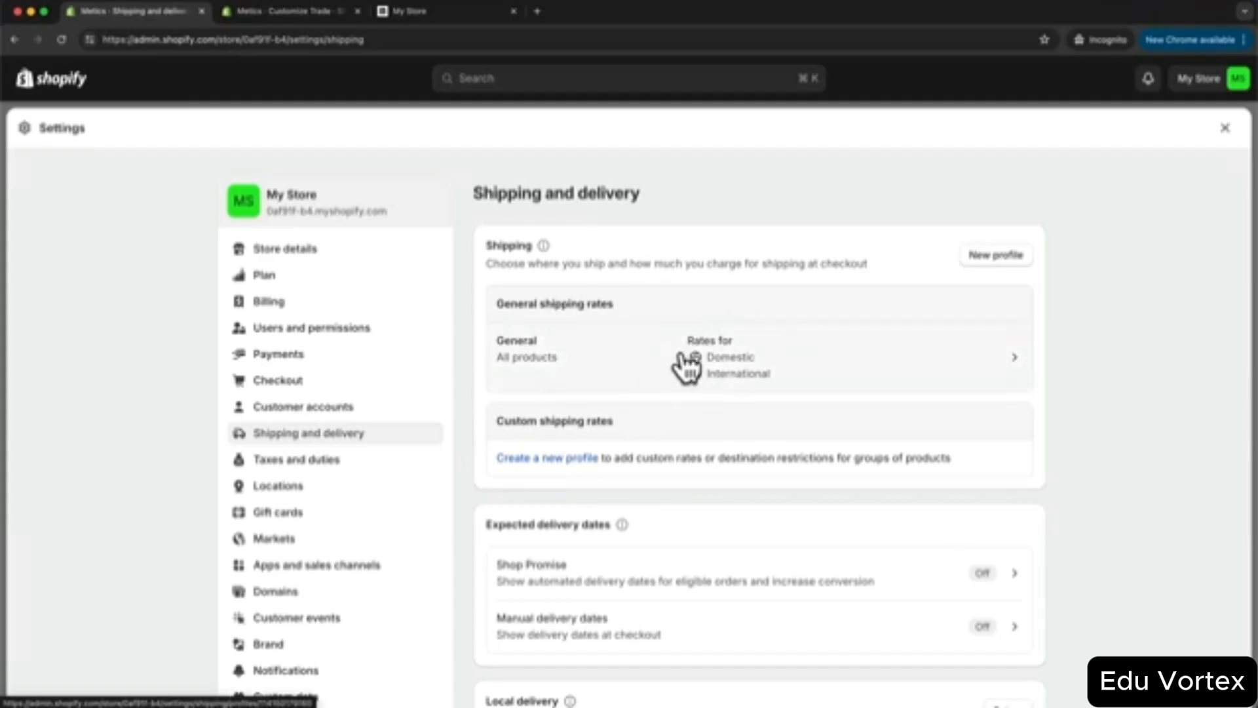
# - In the general shipping profile, delete both the Domestic and International zones
pyautogui.click(873, 368)
pyautogui.scroll(-1, 878, 370)
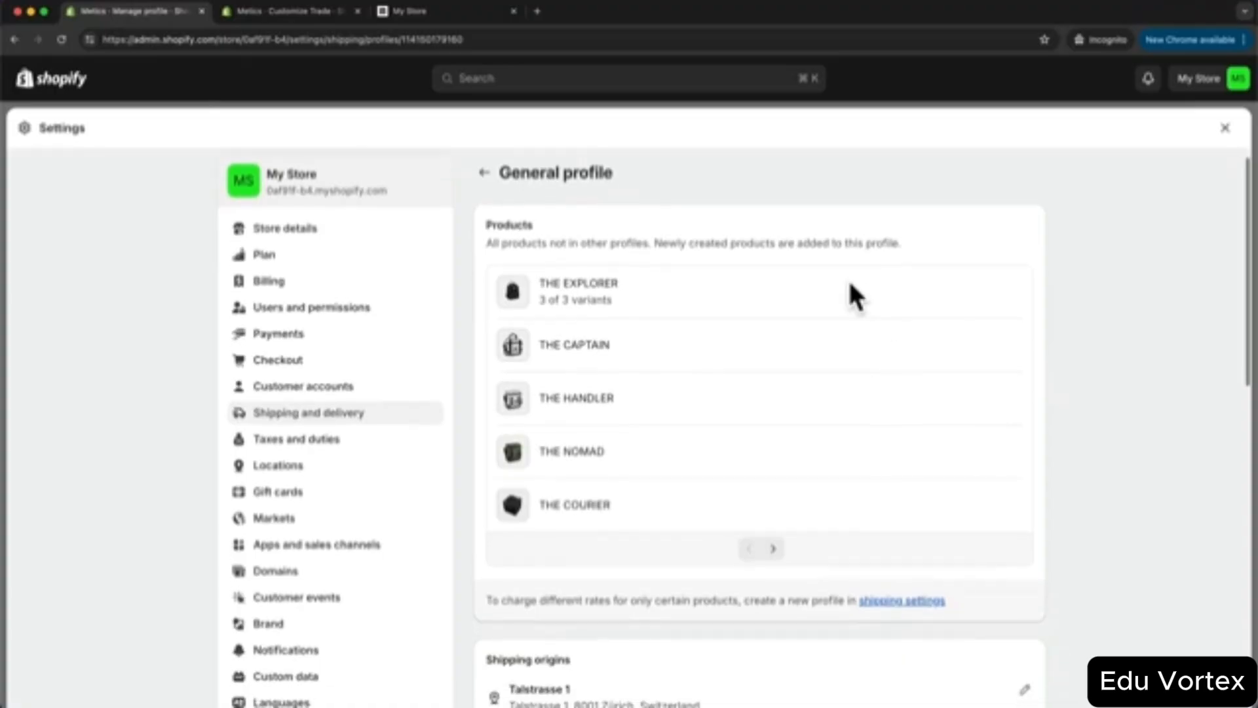
pyautogui.scroll(-6, 682, 407)
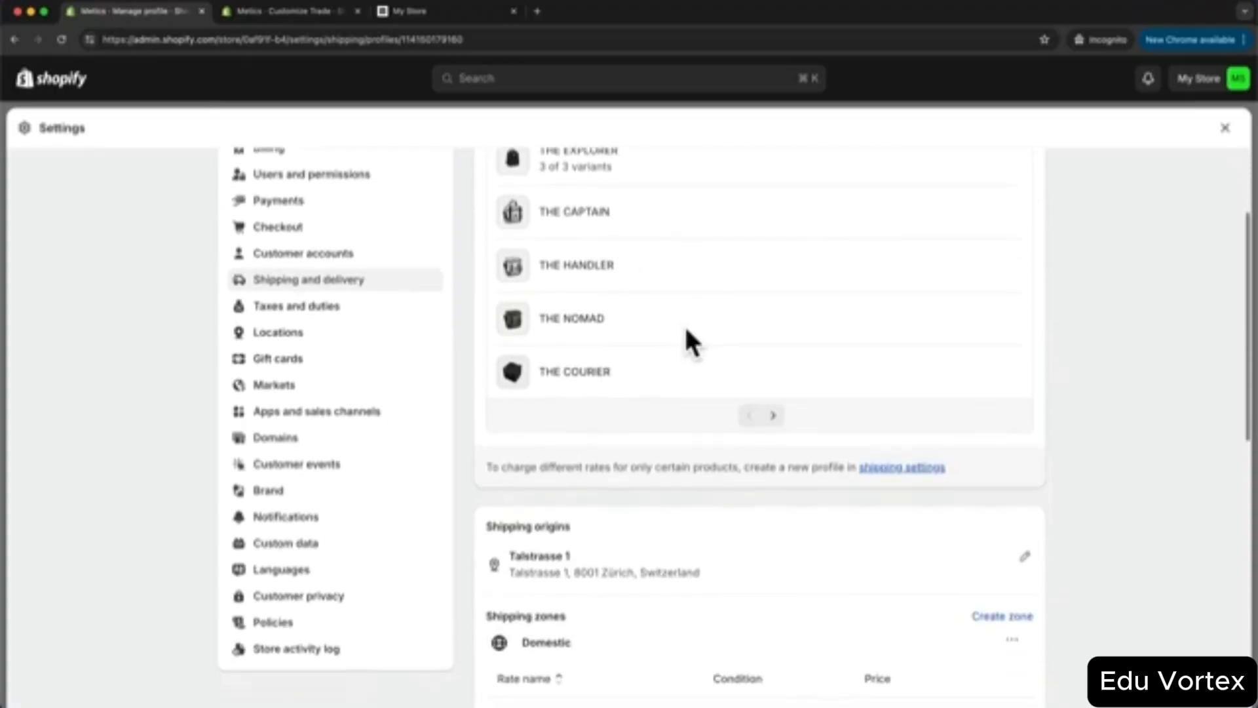
pyautogui.scroll(-2, 688, 331)
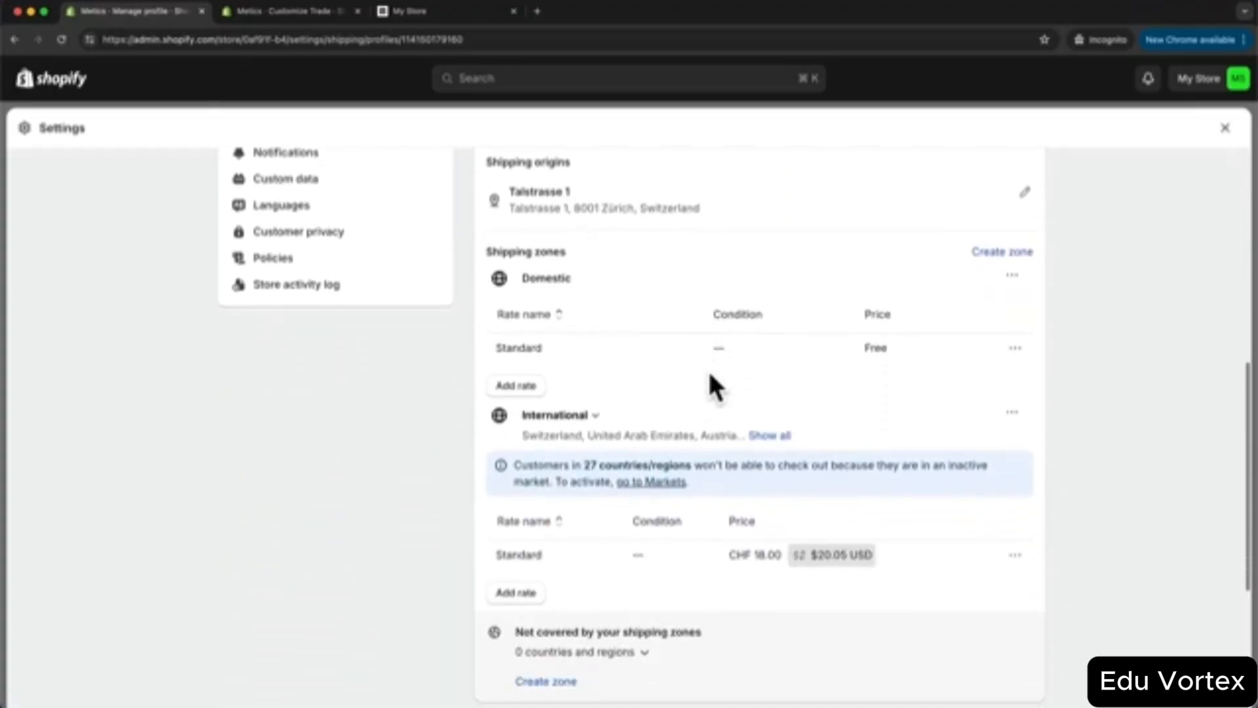
pyautogui.scroll(1, 720, 324)
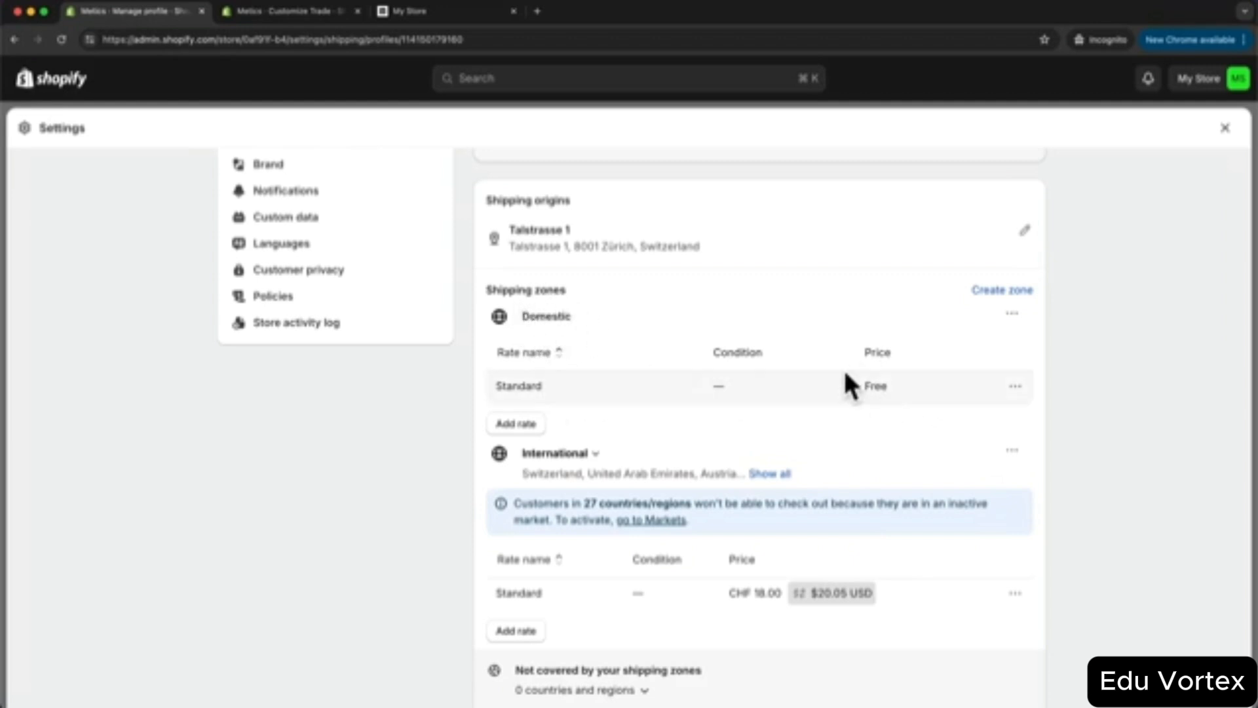
pyautogui.scroll(-2, 730, 364)
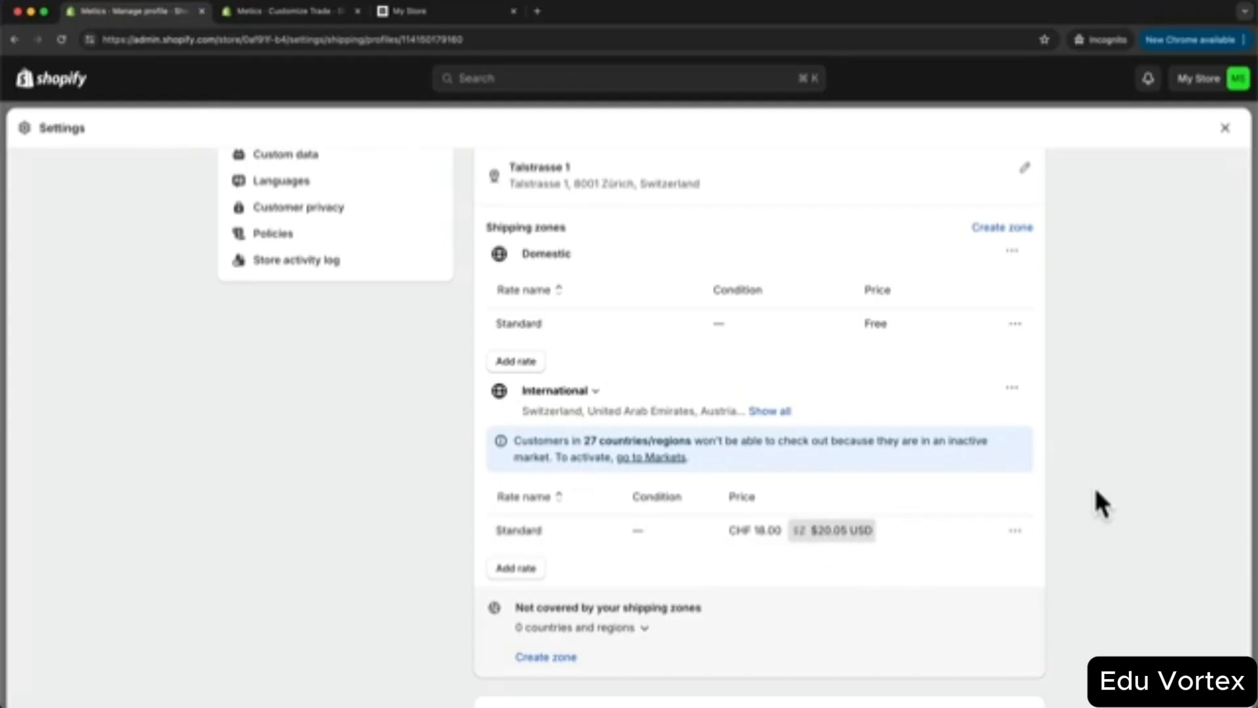
pyautogui.scroll(1, 921, 312)
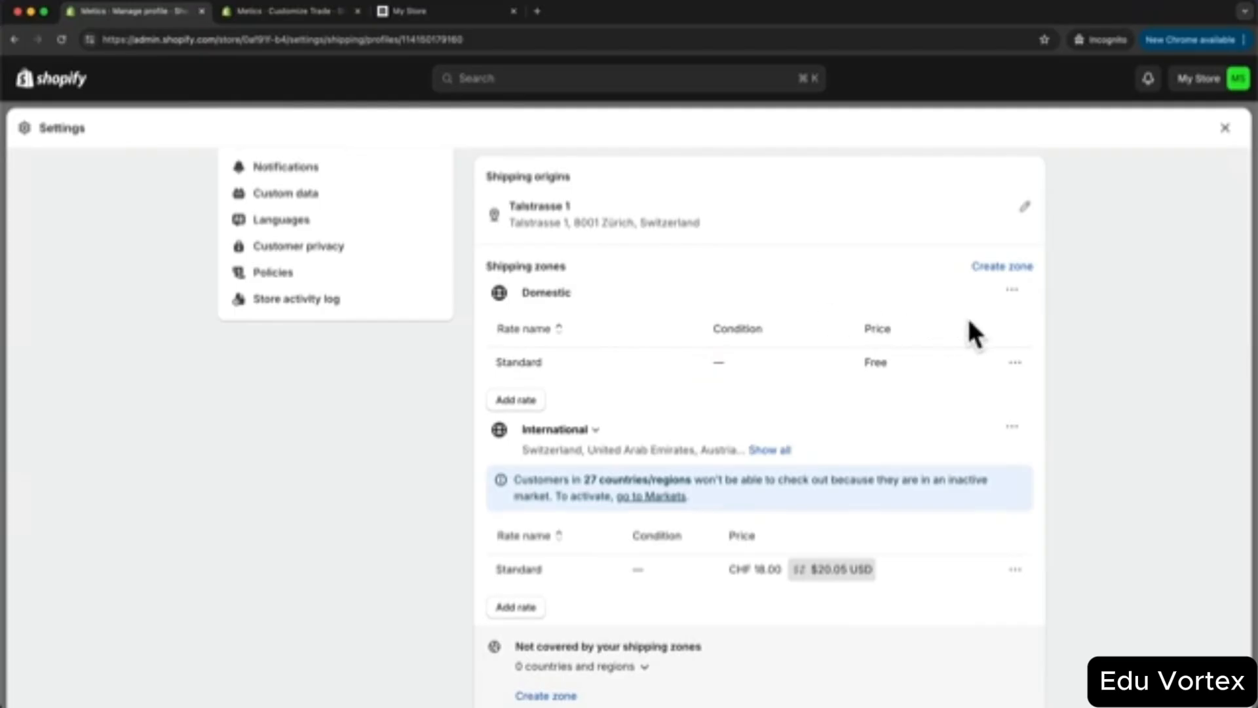
pyautogui.click(1012, 290)
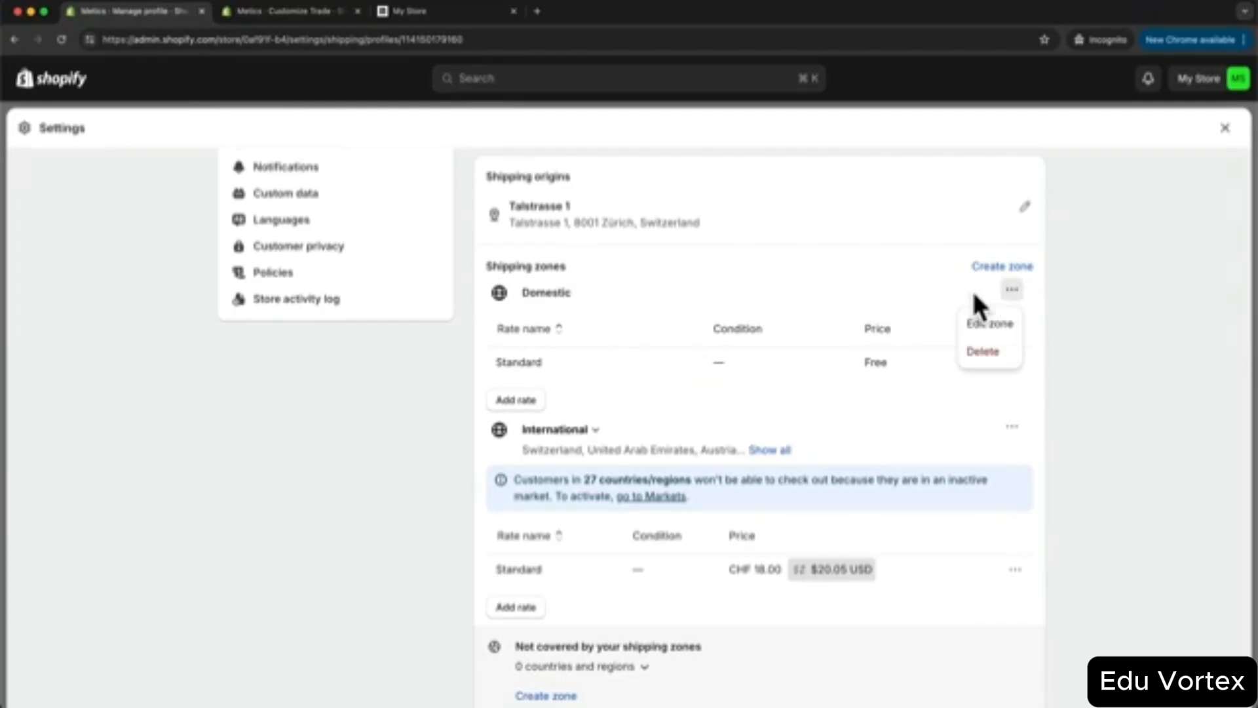
pyautogui.click(986, 352)
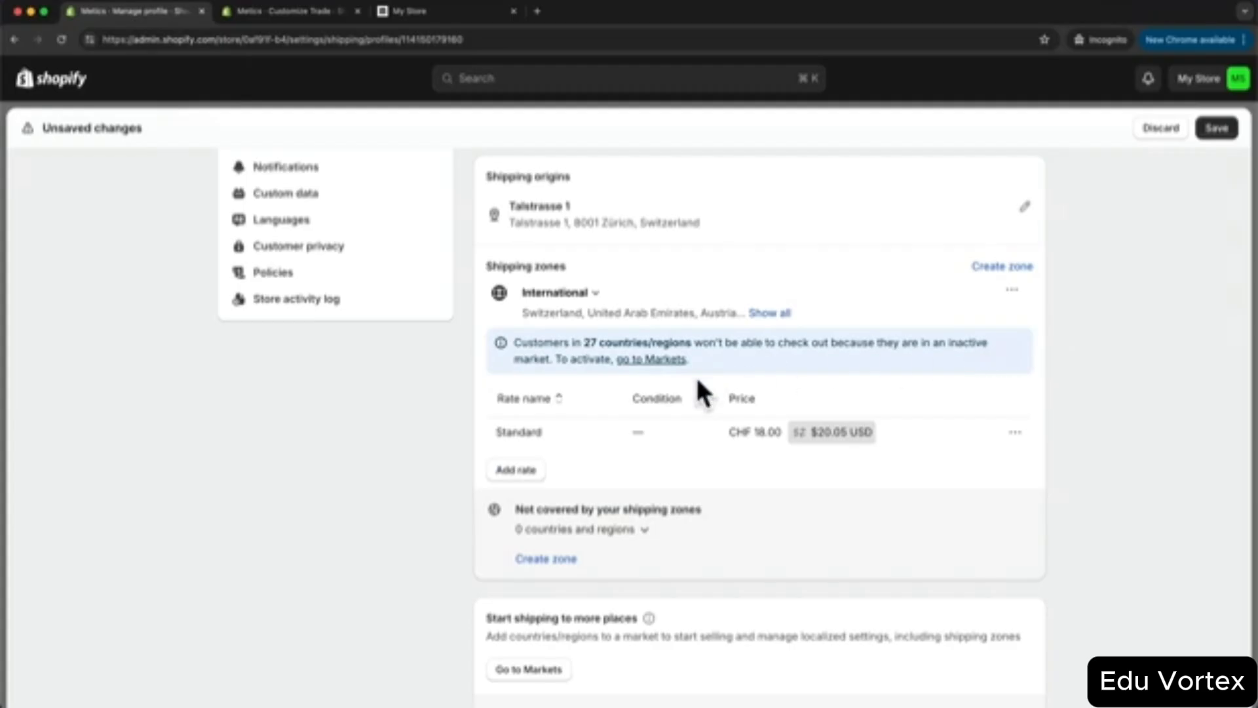
pyautogui.click(1012, 291)
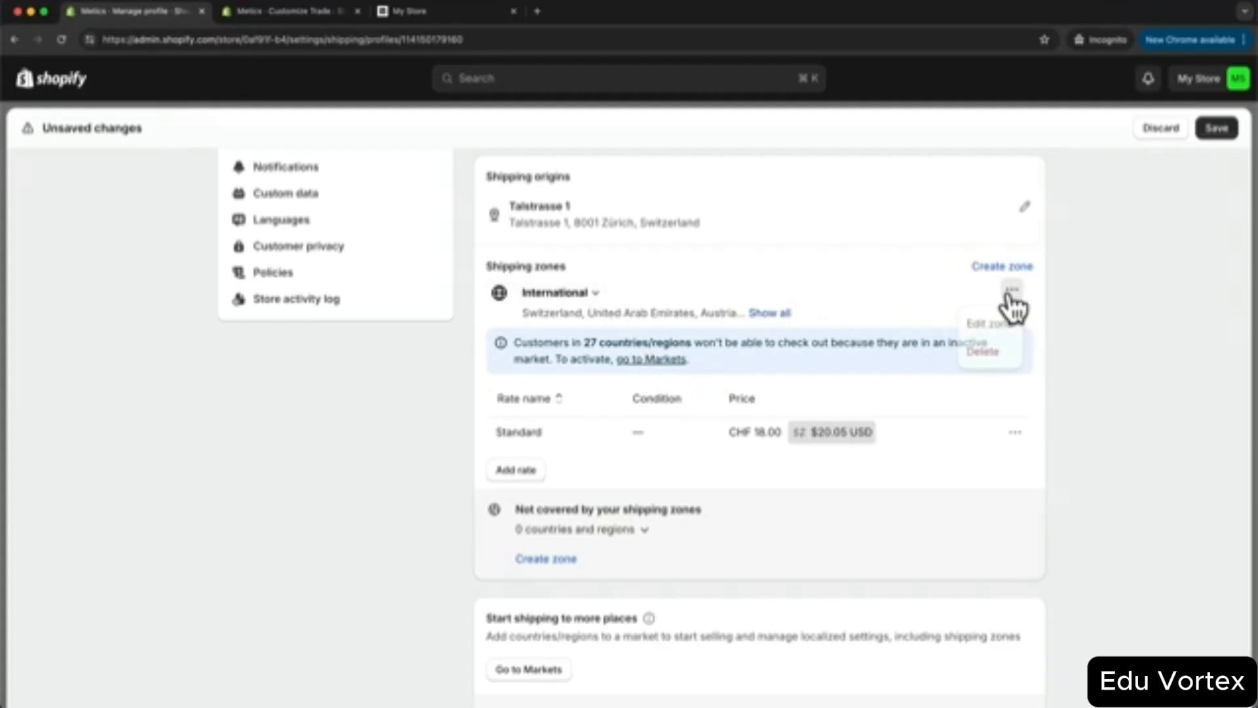
pyautogui.click(989, 352)
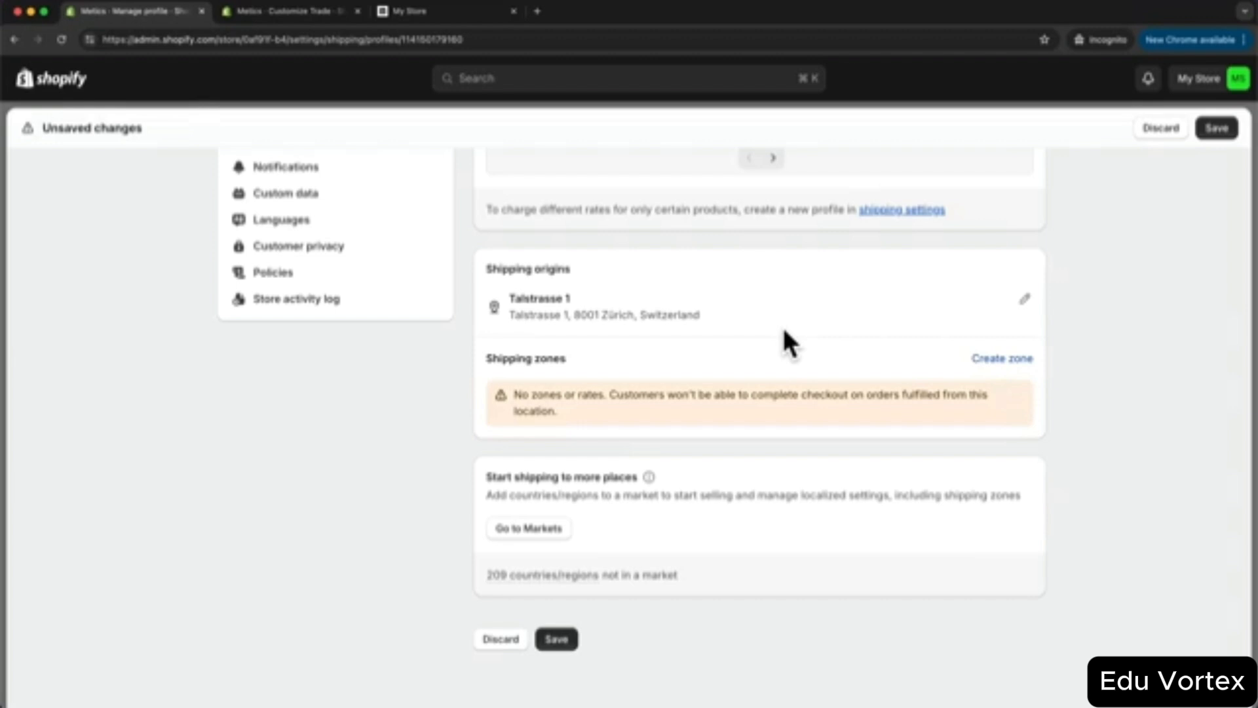
# - Create a shipping zone named 'United States' that includes all 62 US states
pyautogui.click(1005, 358)
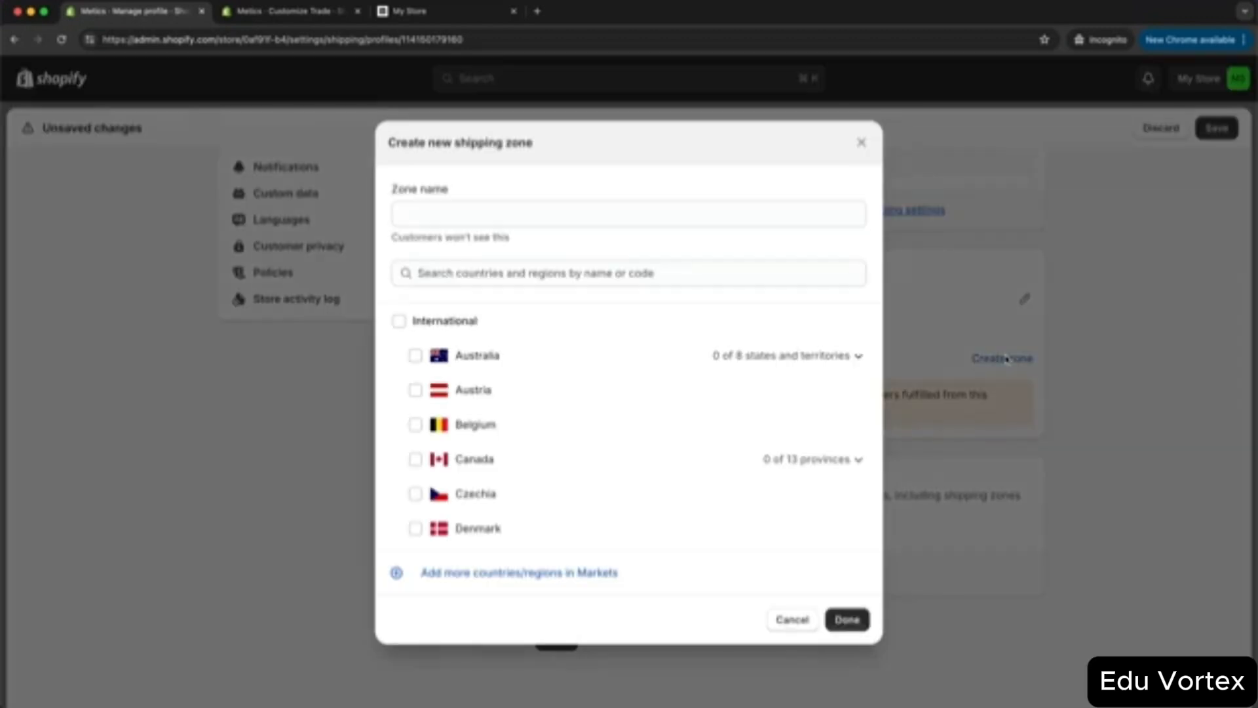
pyautogui.click(565, 214)
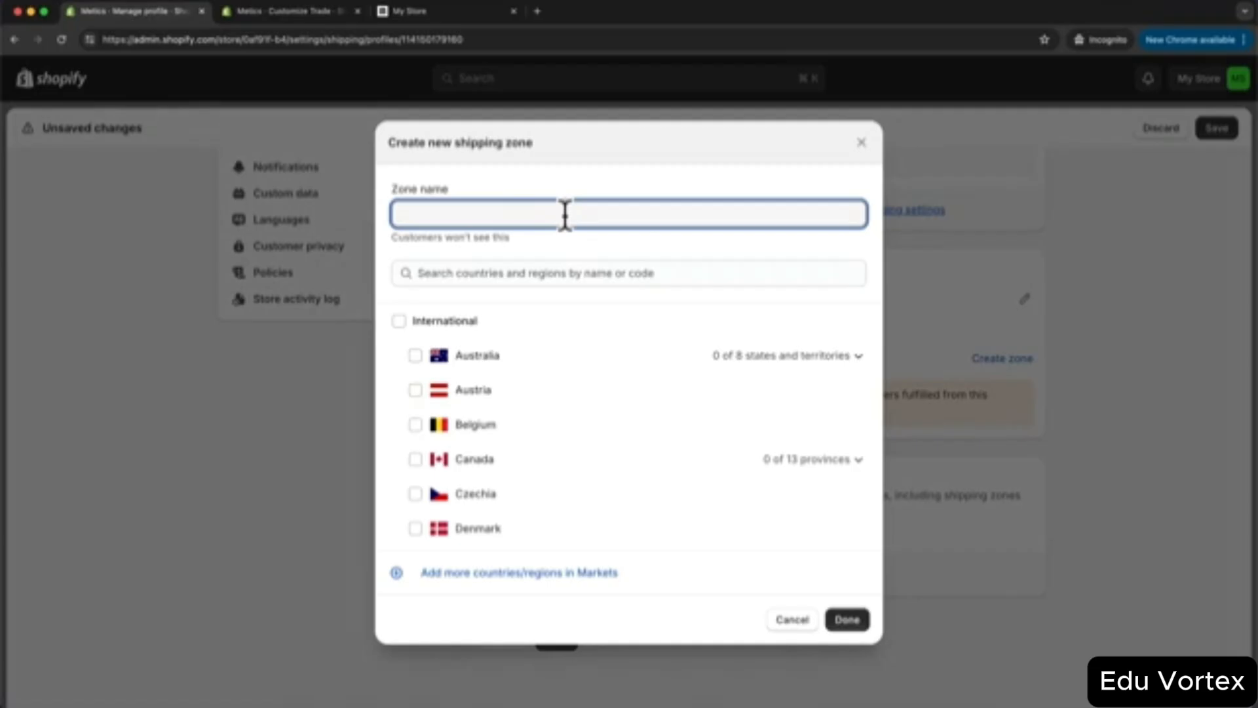
pyautogui.write('S')
pyautogui.press('BackSpace')
pyautogui.write('United States')
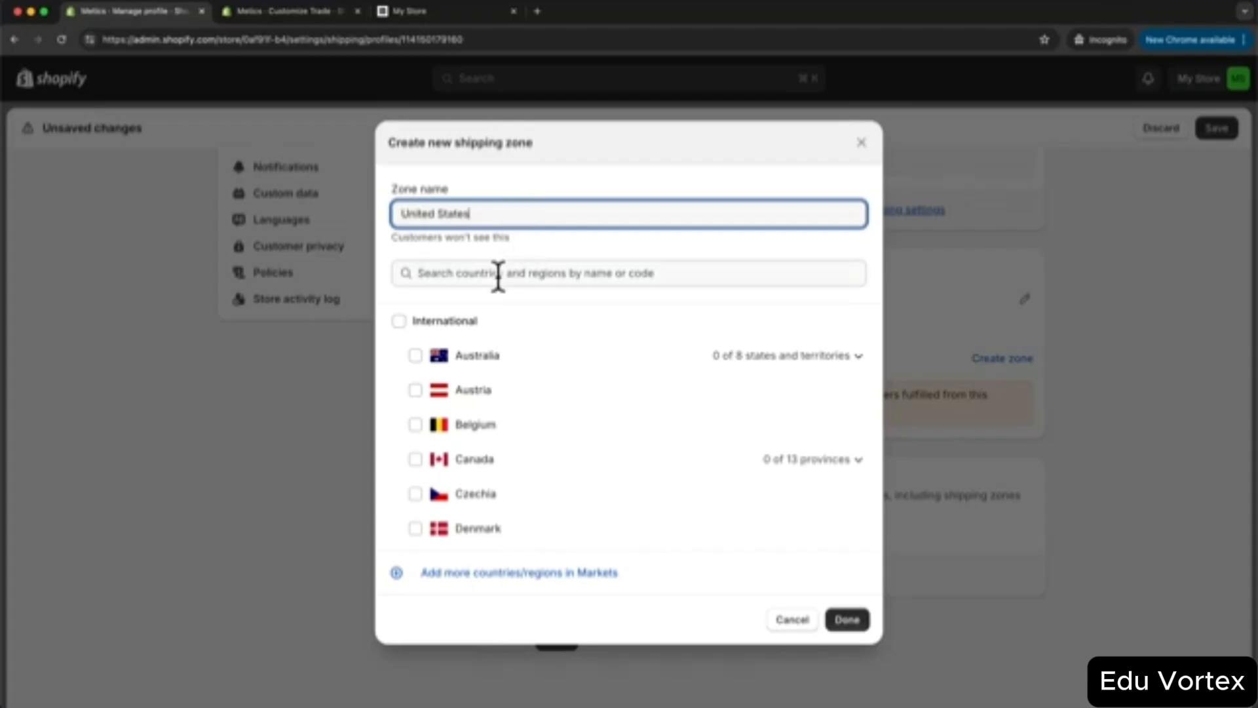
pyautogui.click(498, 275)
pyautogui.write('united sta')
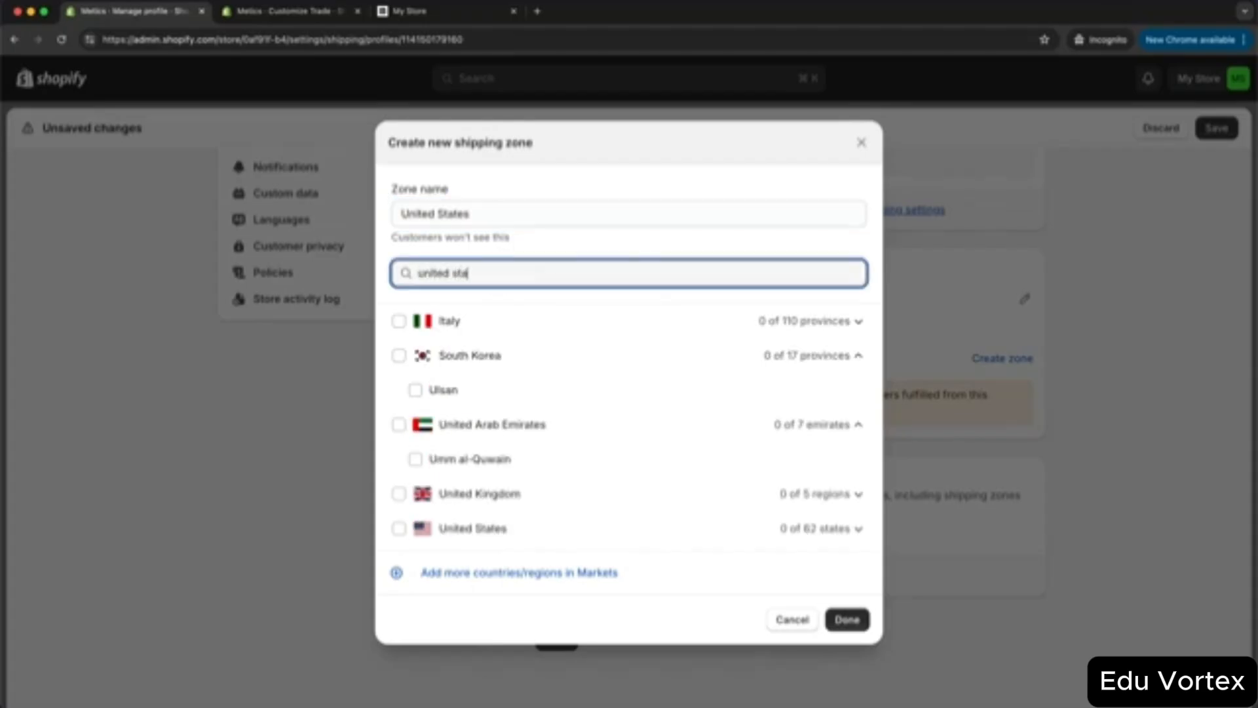
pyautogui.click(398, 321)
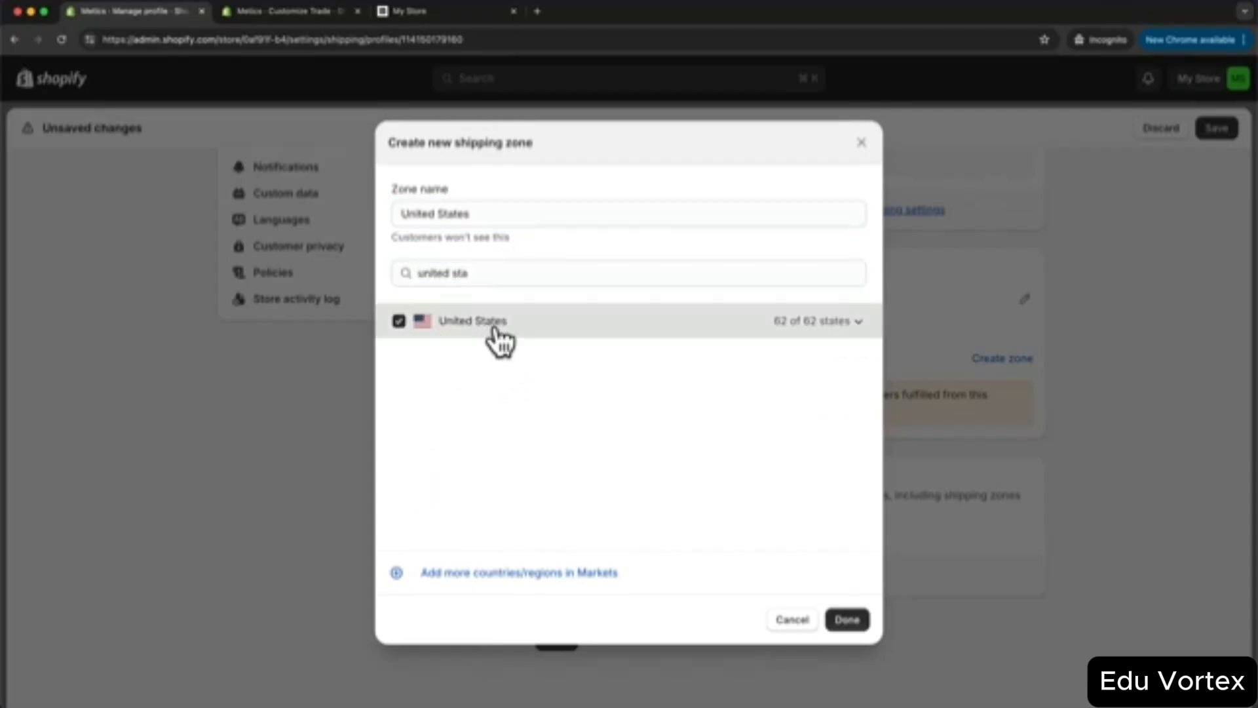
pyautogui.click(847, 619)
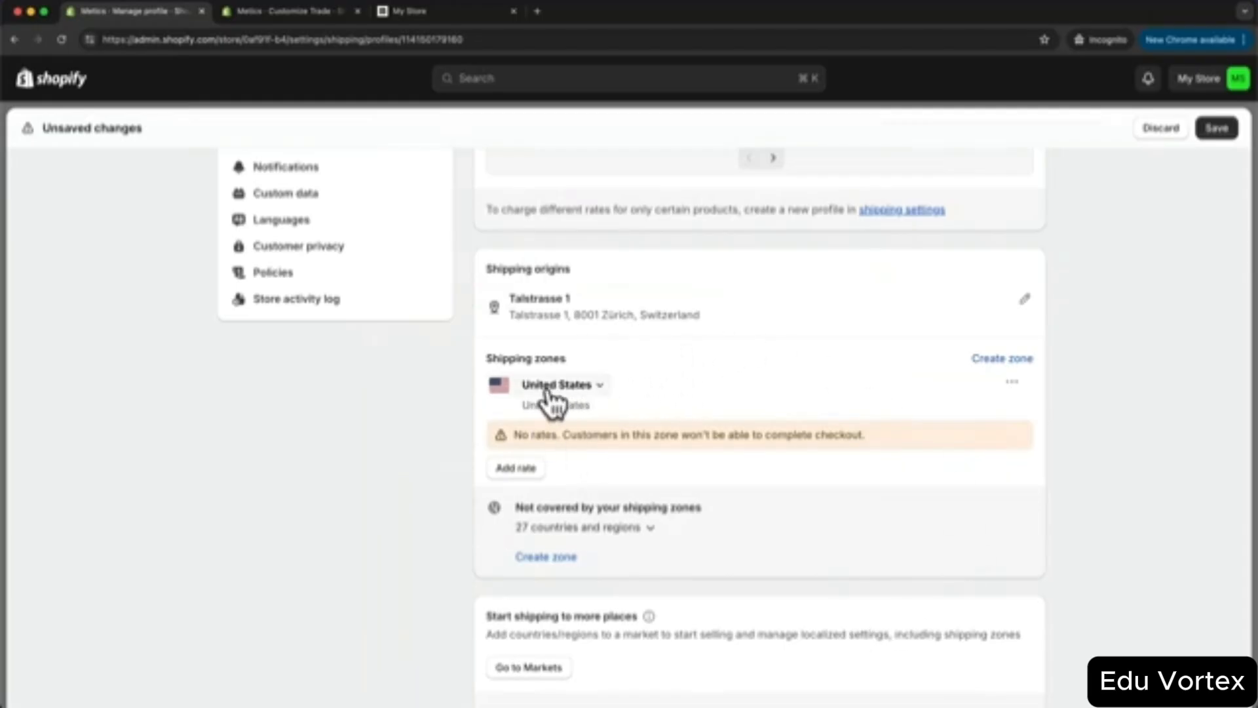
# - Give the United States zone a flat 'Standard Shipping' rate priced at $7.00 USD
pyautogui.click(528, 466)
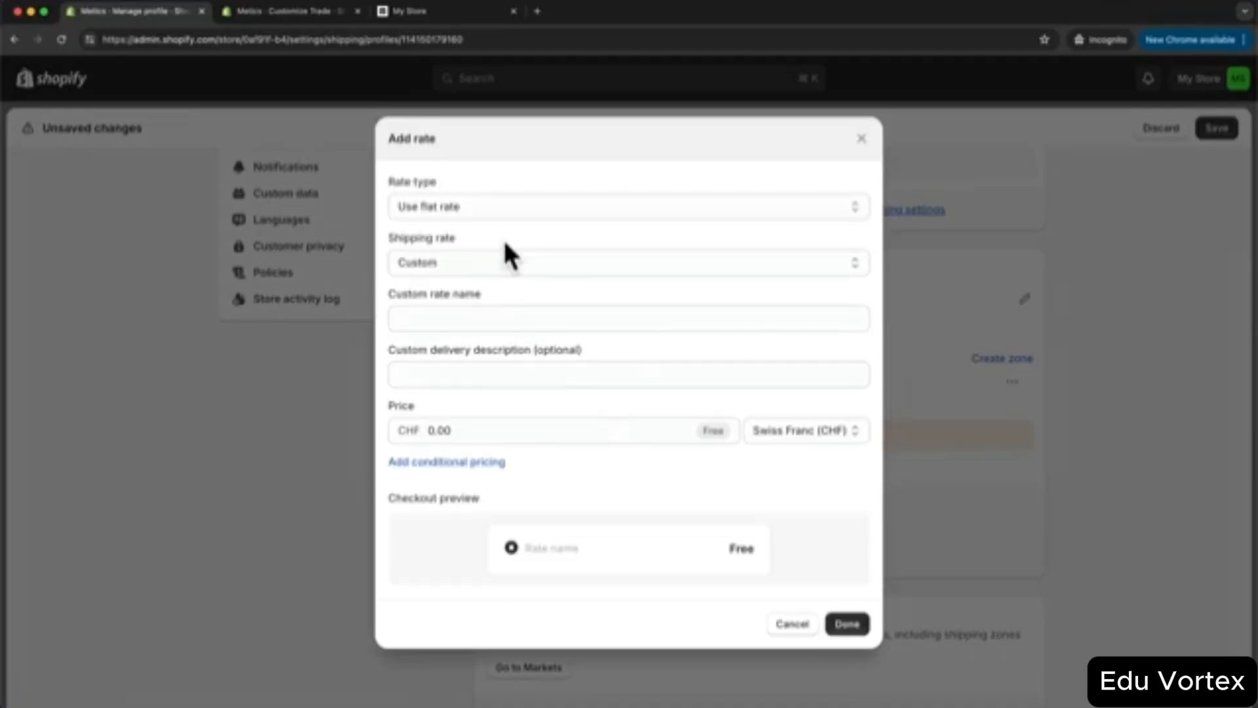
pyautogui.click(466, 319)
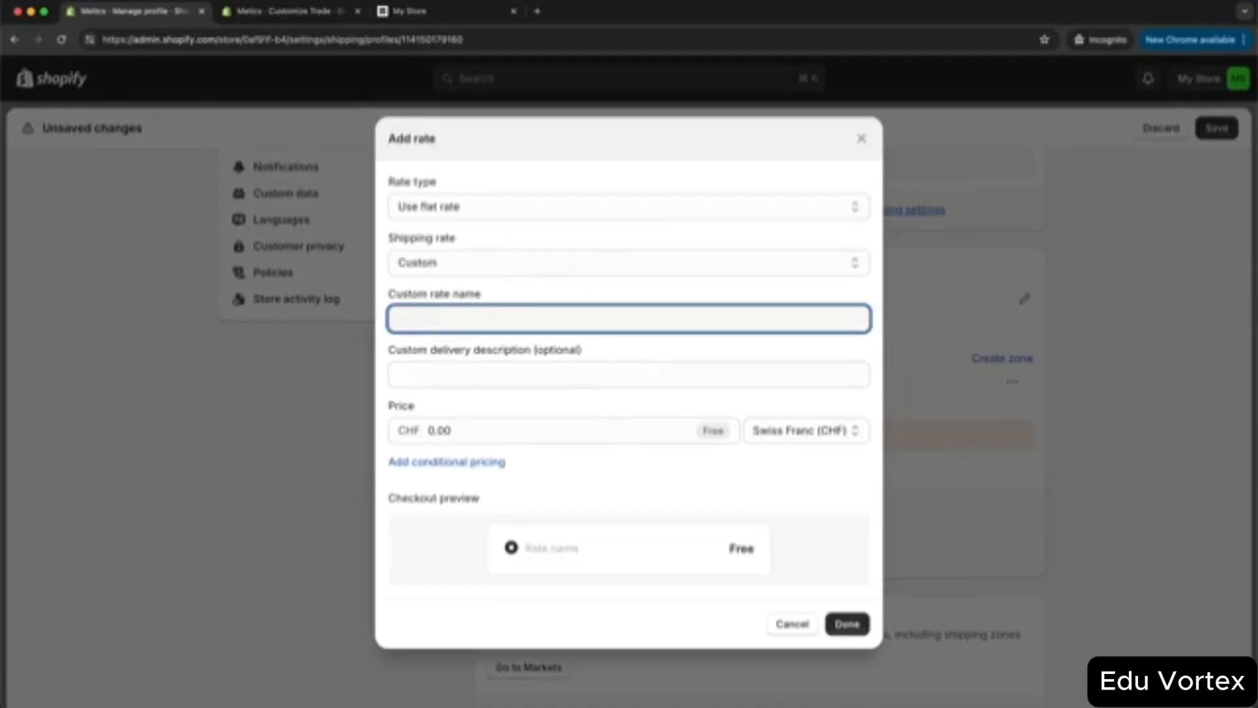
pyautogui.write('Standard Shipping')
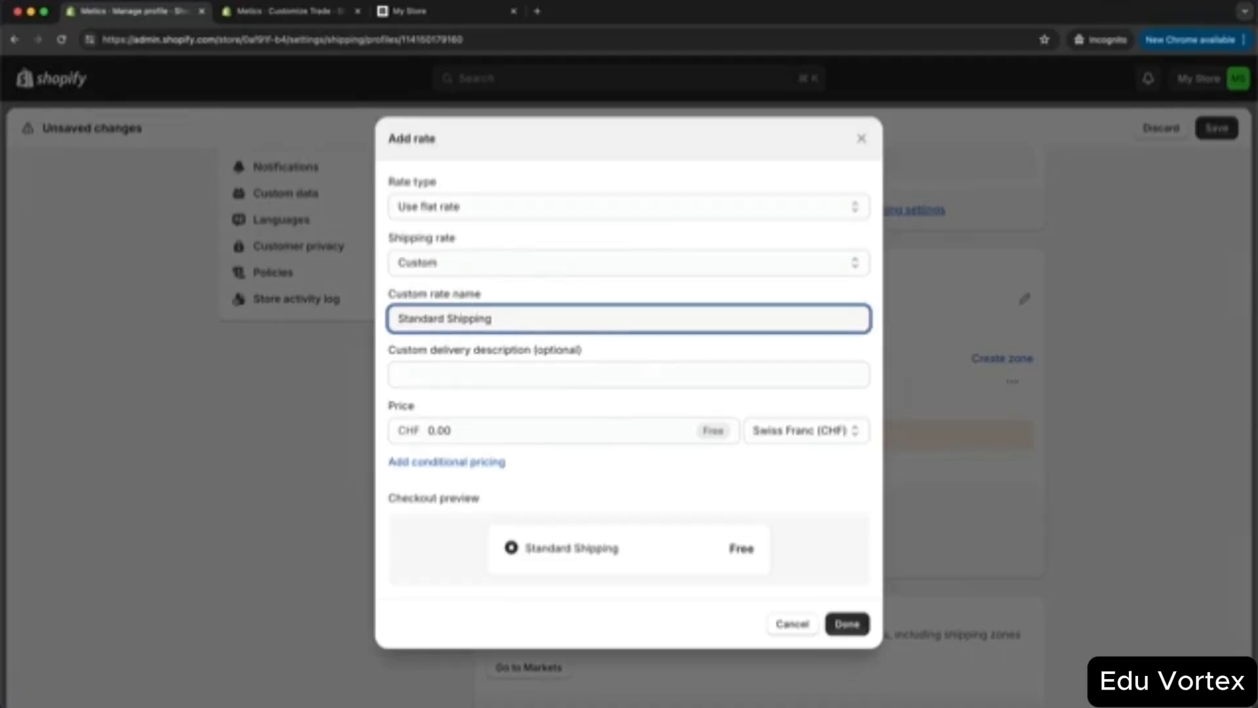
pyautogui.click(770, 431)
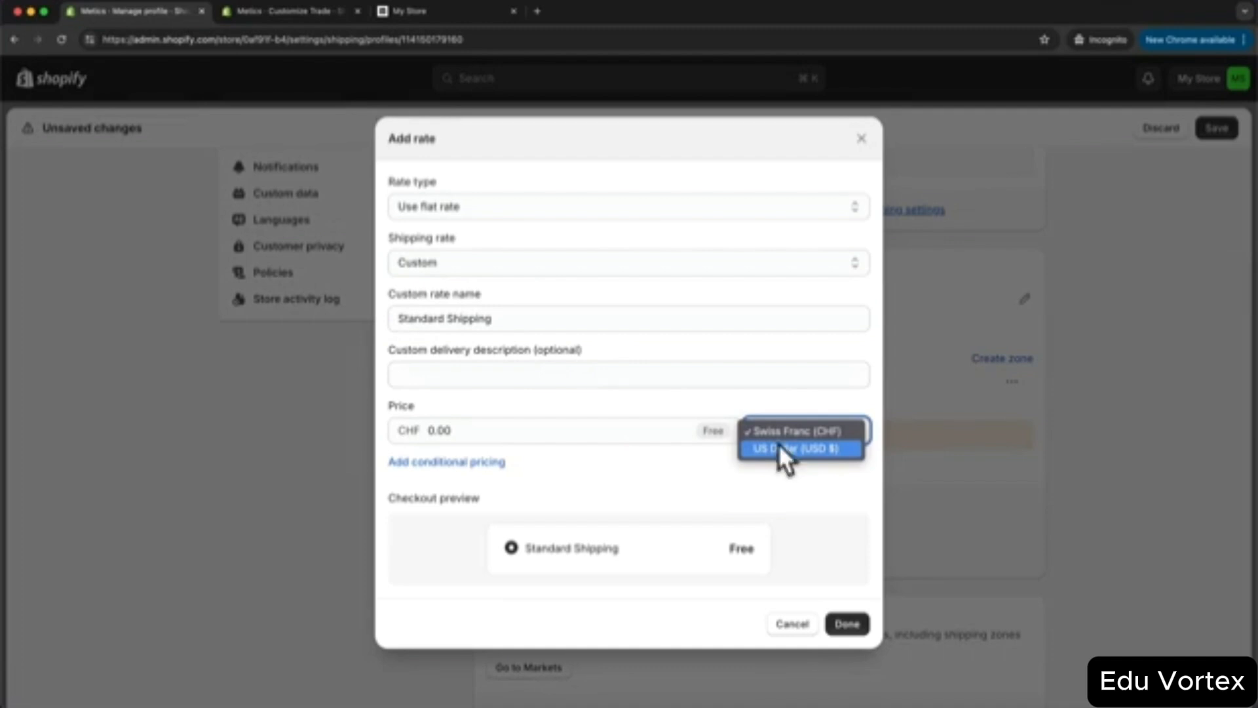
pyautogui.click(779, 448)
pyautogui.click(479, 429)
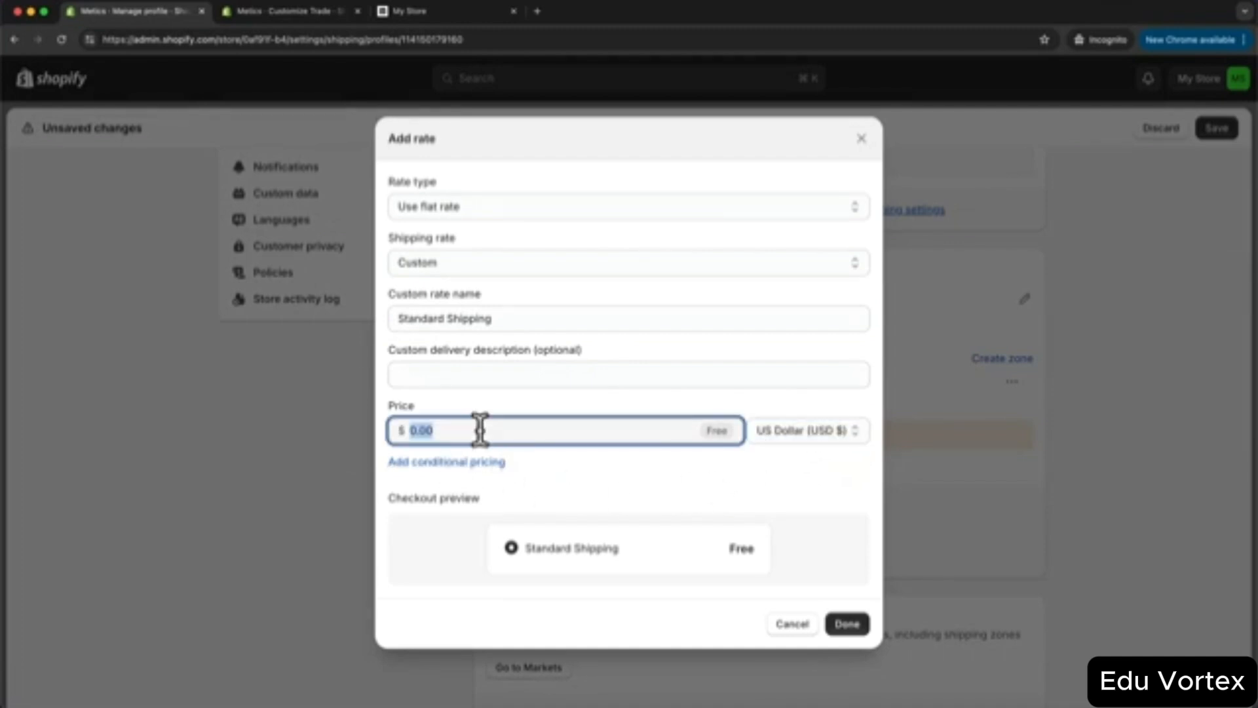
pyautogui.write('7')
pyautogui.click(655, 477)
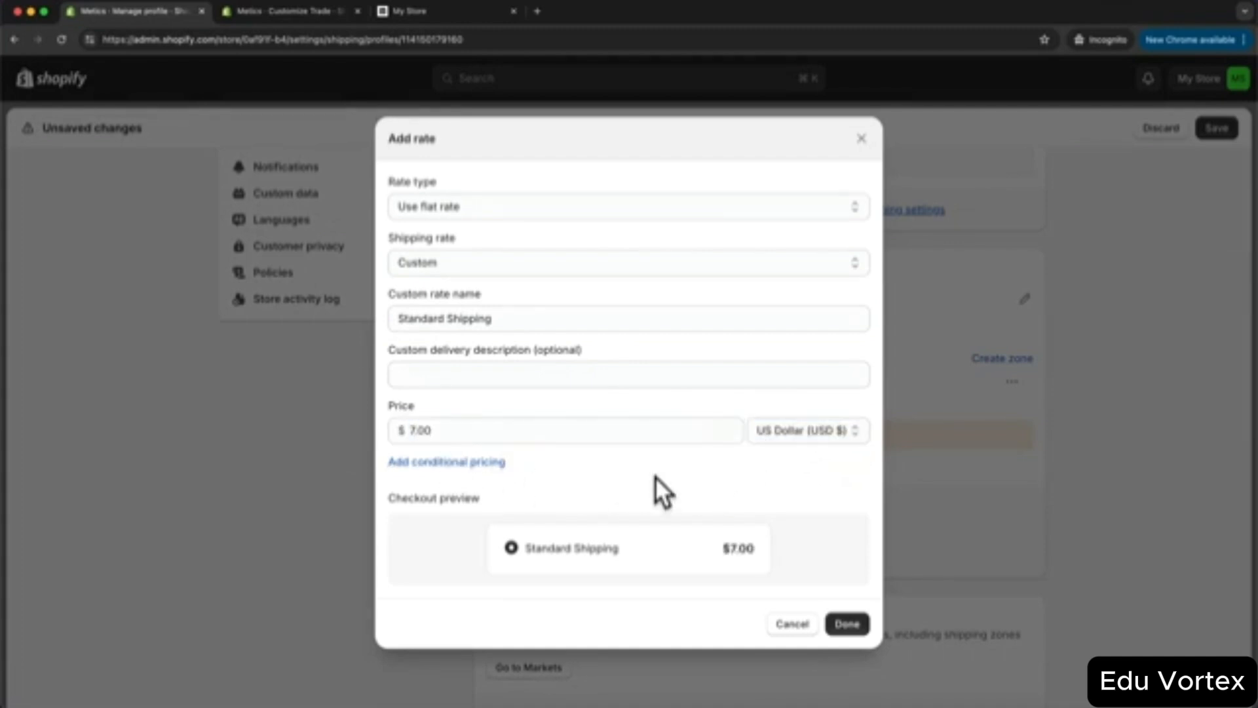
pyautogui.click(845, 623)
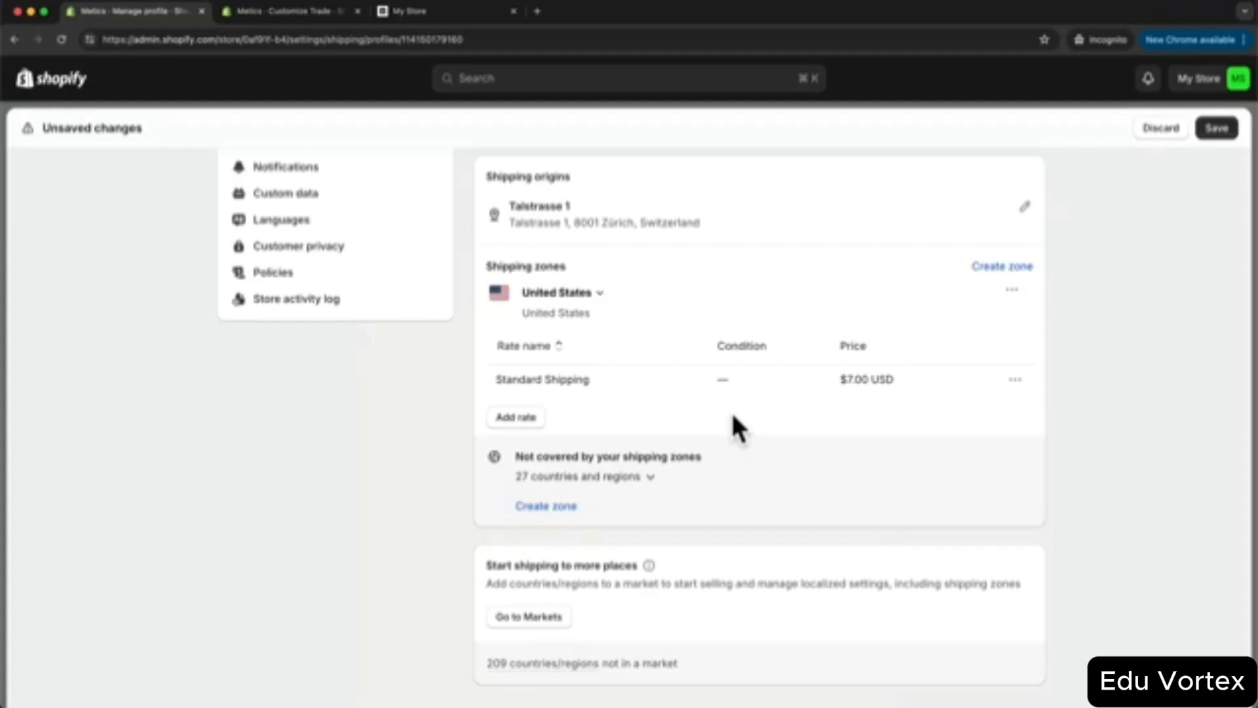
# - Add a 'Free Shipping' rate conditioned on order price, with a $50.00 USD minimum
pyautogui.click(516, 419)
pyautogui.click(477, 319)
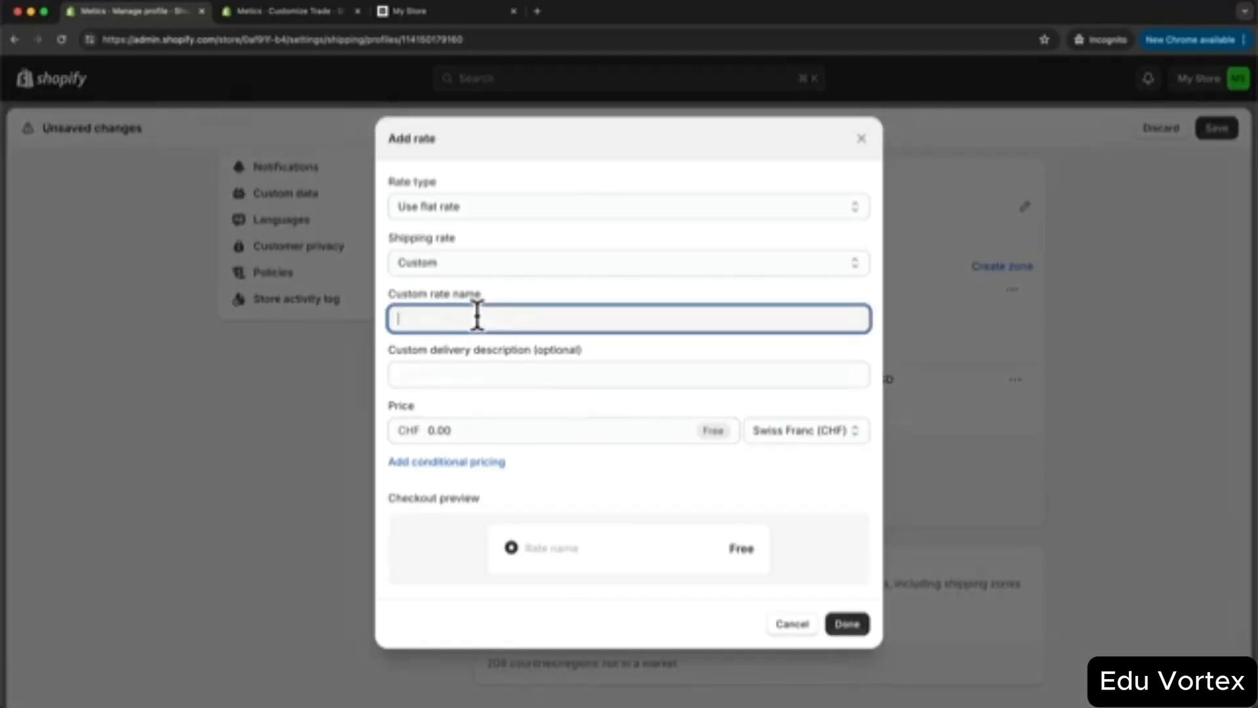
pyautogui.write('Free Shipping')
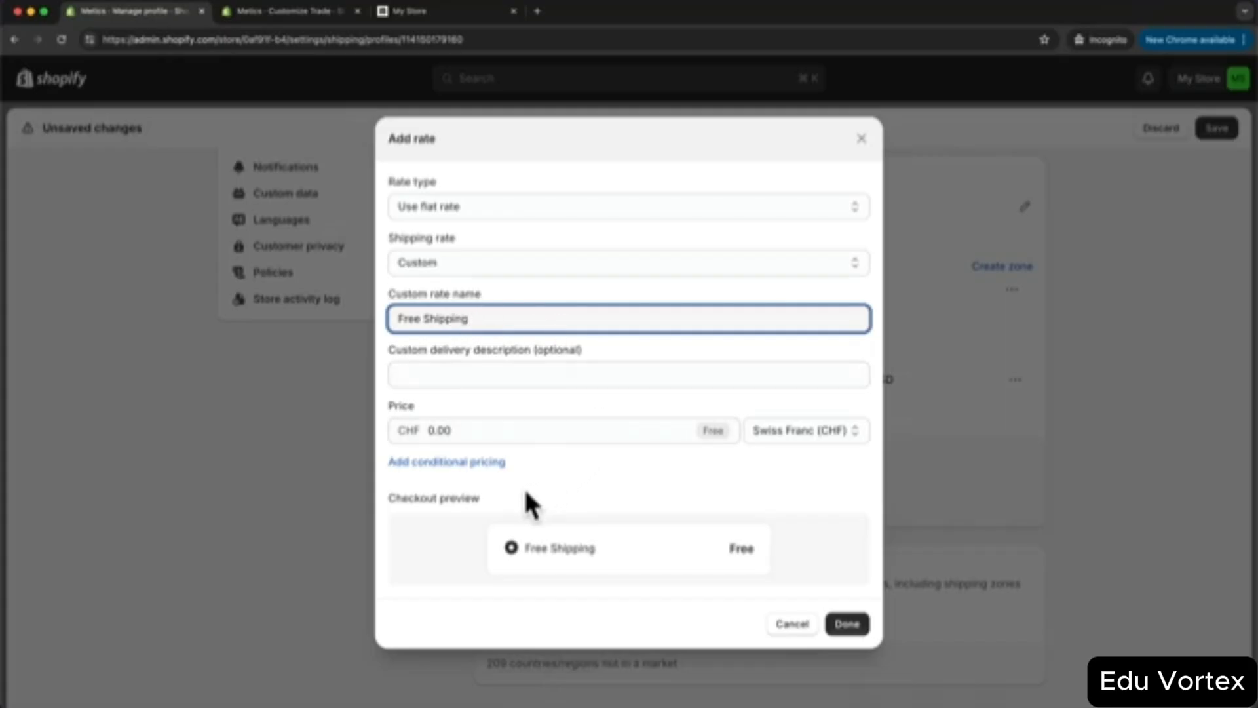
pyautogui.click(447, 462)
pyautogui.click(805, 393)
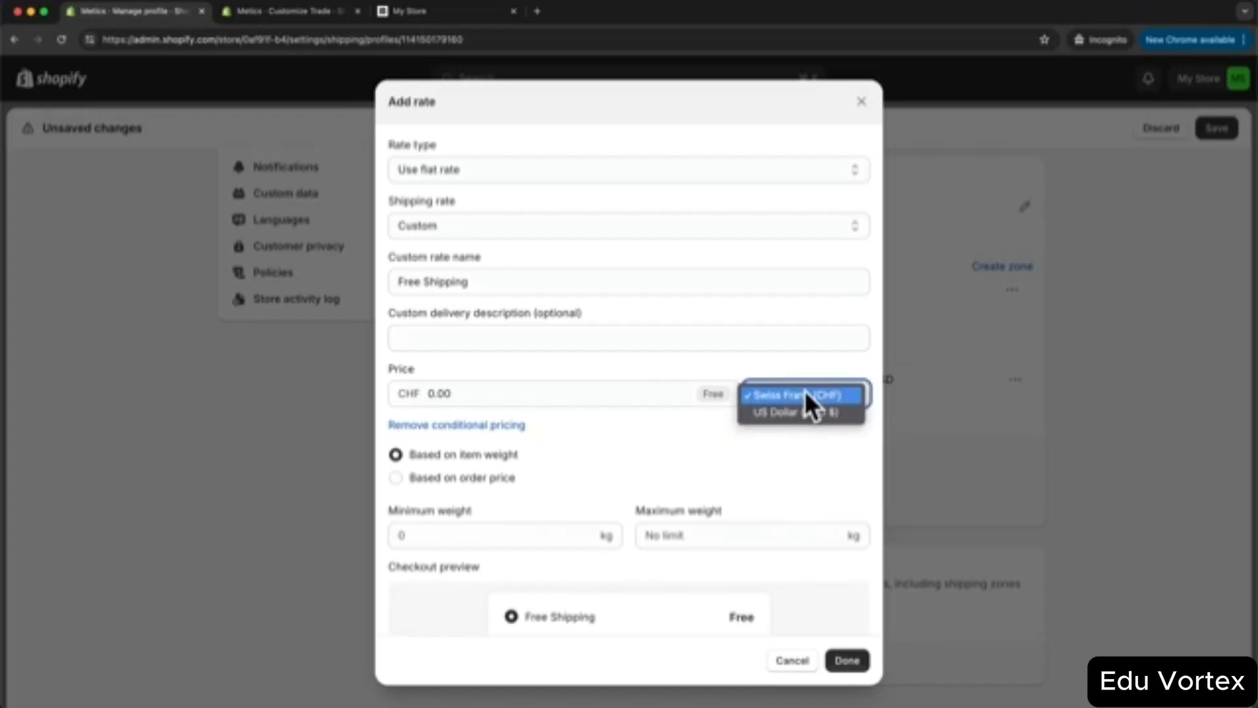
pyautogui.click(802, 411)
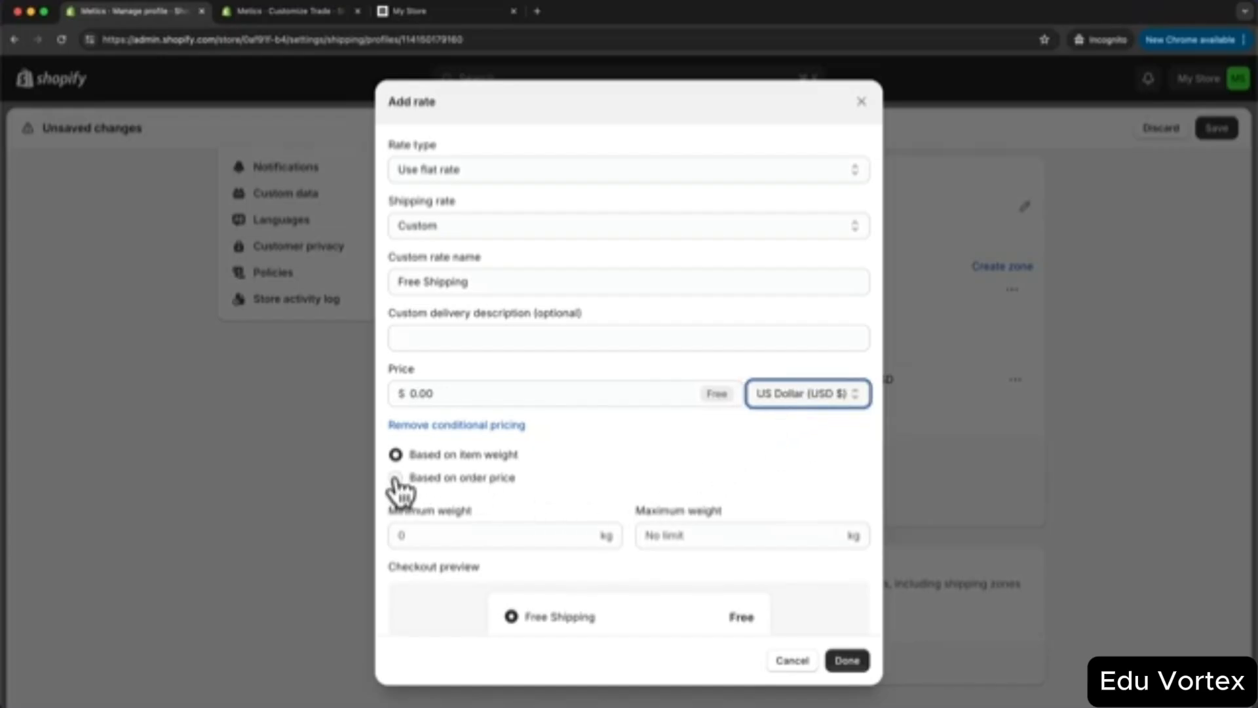
pyautogui.click(395, 477)
pyautogui.click(439, 534)
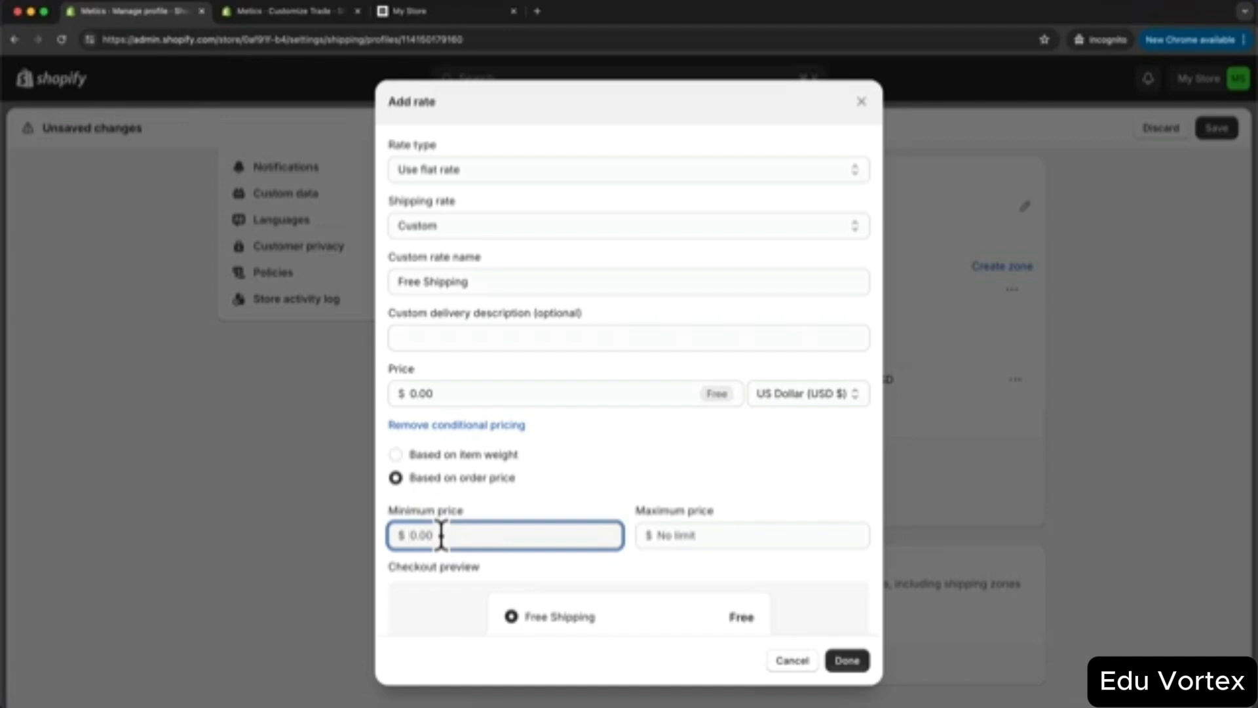
pyautogui.write('50')
pyautogui.click(686, 487)
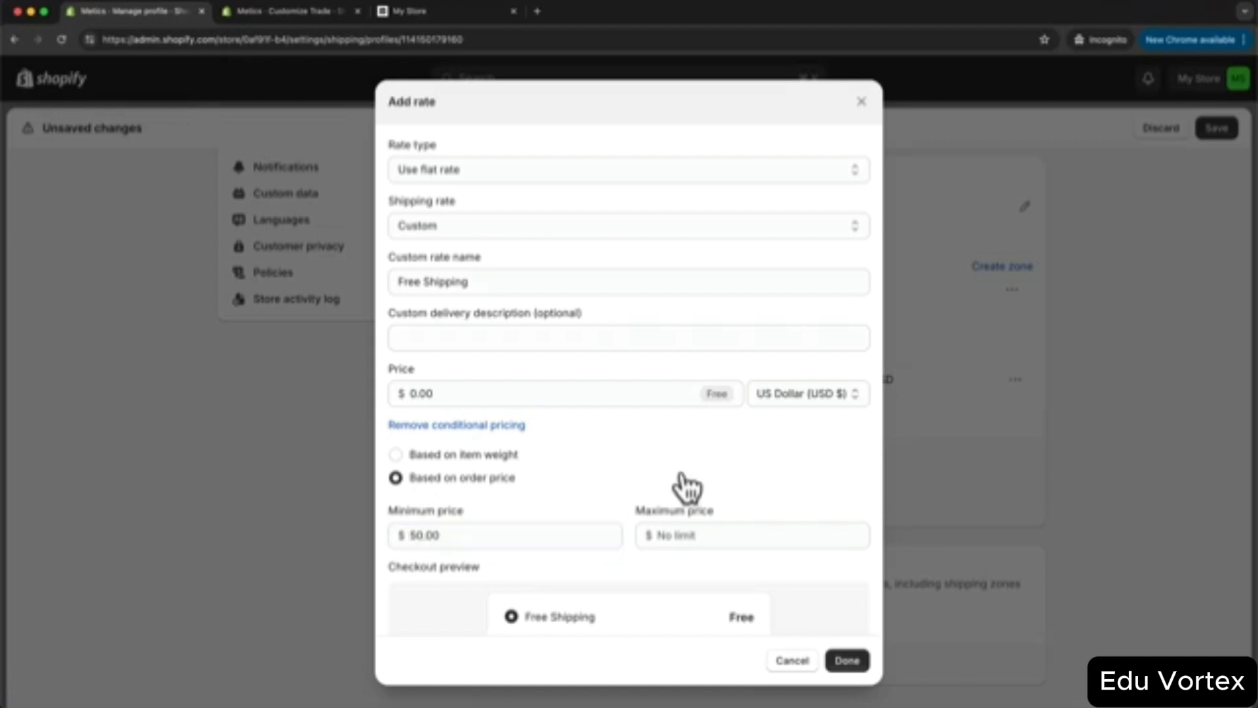
pyautogui.click(847, 661)
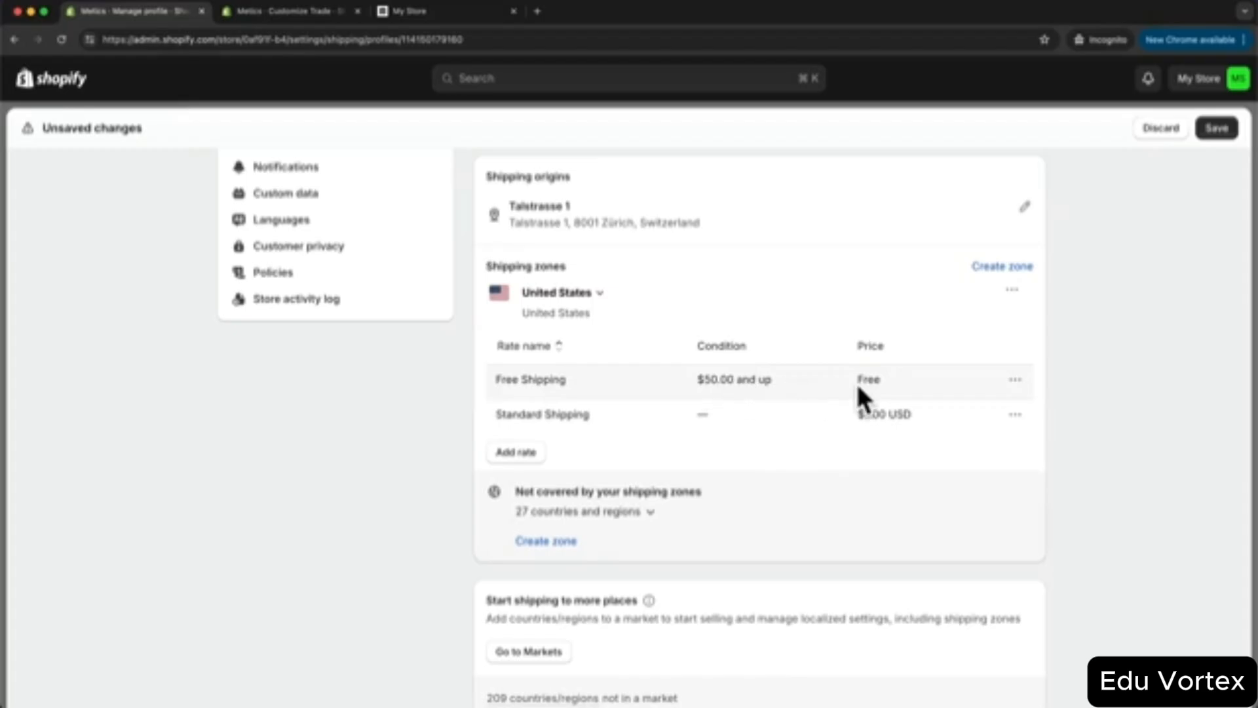
# - Create a shipping zone named 'Indernational' that includes every International country
pyautogui.scroll(2, 1102, 401)
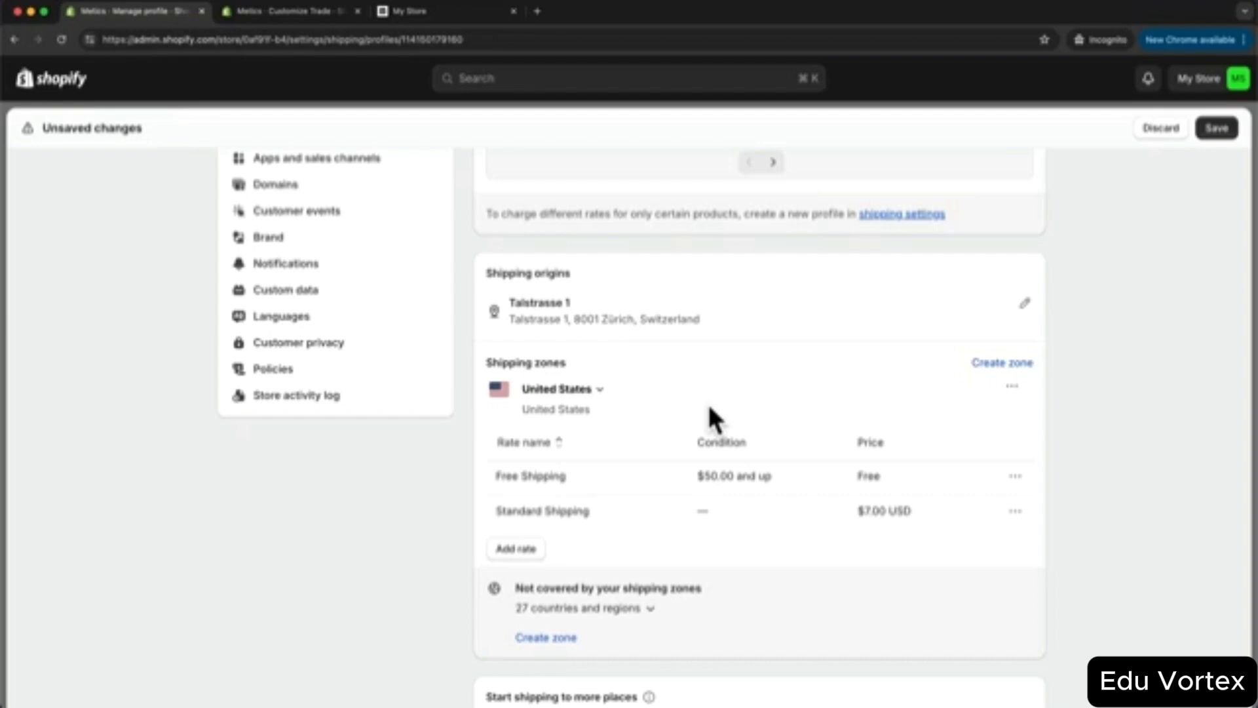
pyautogui.scroll(-3, 711, 412)
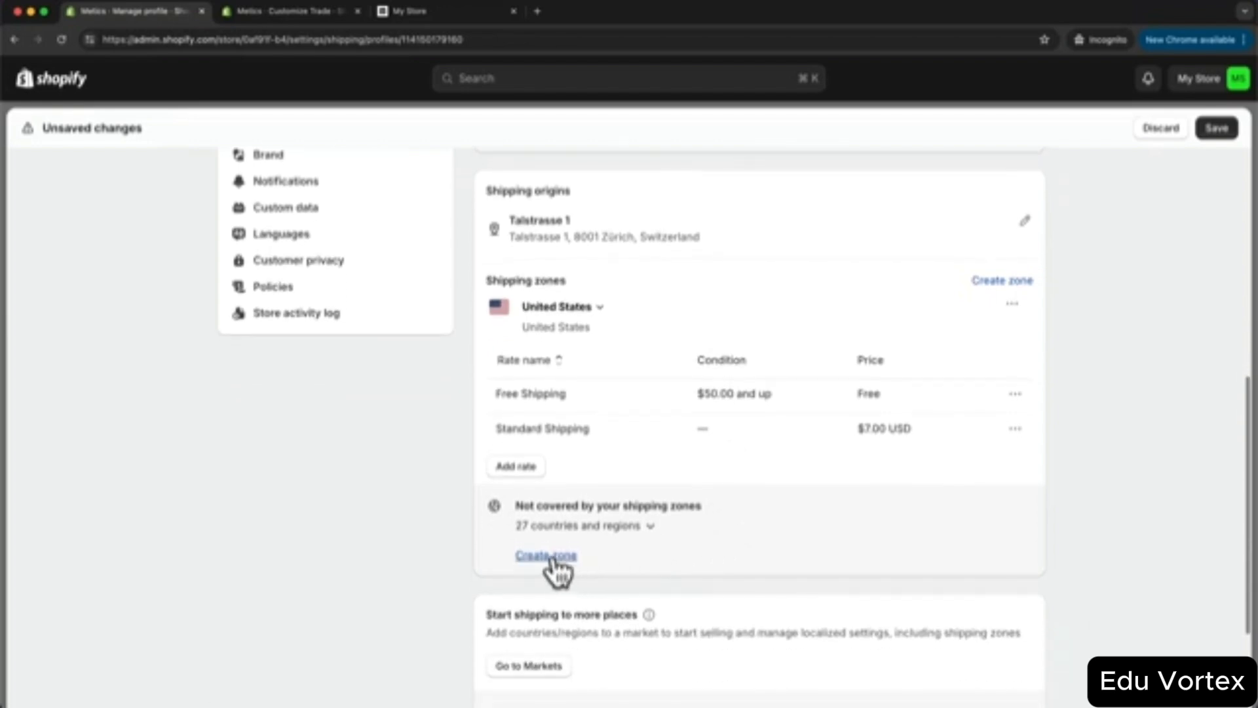
pyautogui.click(549, 558)
pyautogui.write('In')
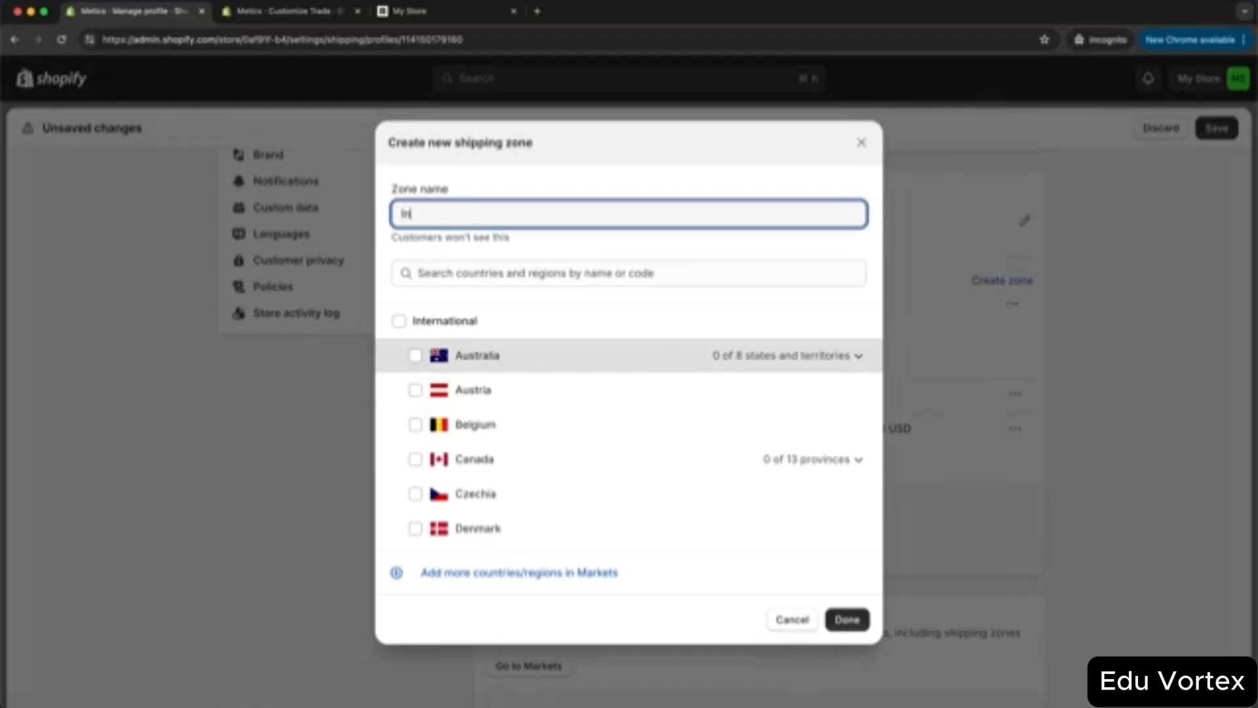
pyautogui.write('dernational')
pyautogui.click(400, 320)
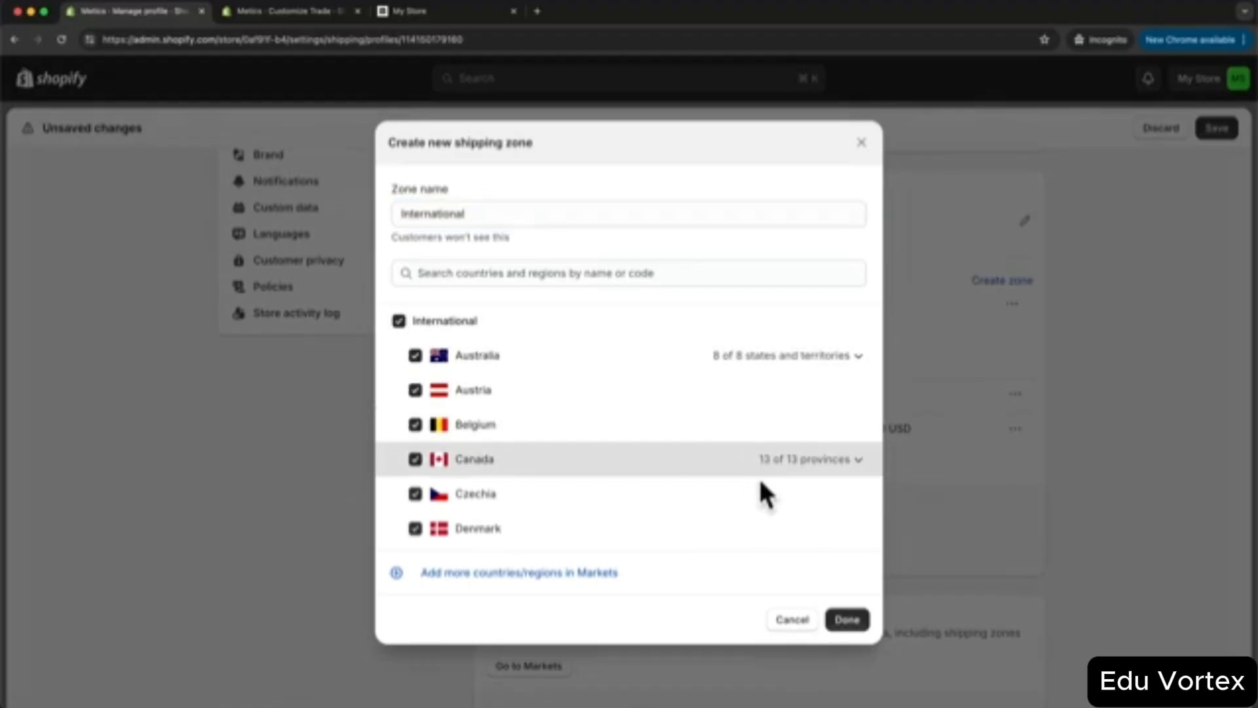
pyautogui.click(845, 620)
pyautogui.scroll(-1, 839, 613)
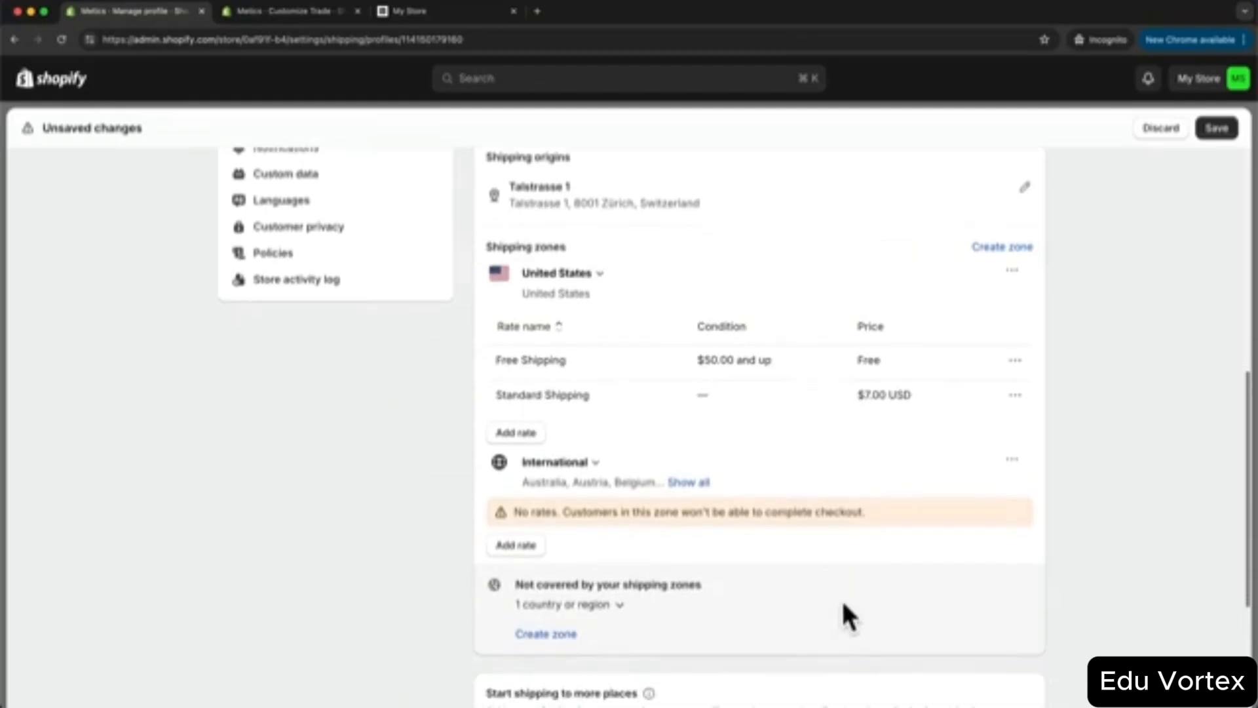
# - Add an 'International Shipping' rate of 15 US Dollars to the International zone
pyautogui.click(520, 547)
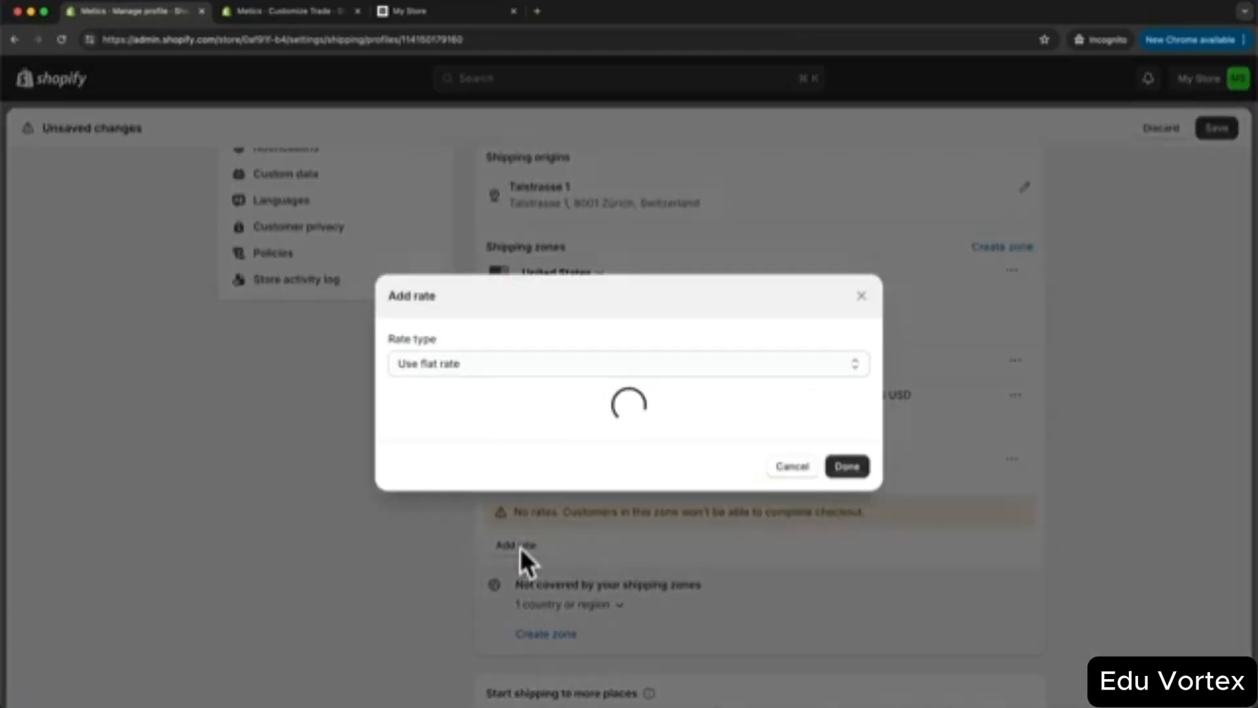
pyautogui.click(449, 319)
pyautogui.write('International Shipping')
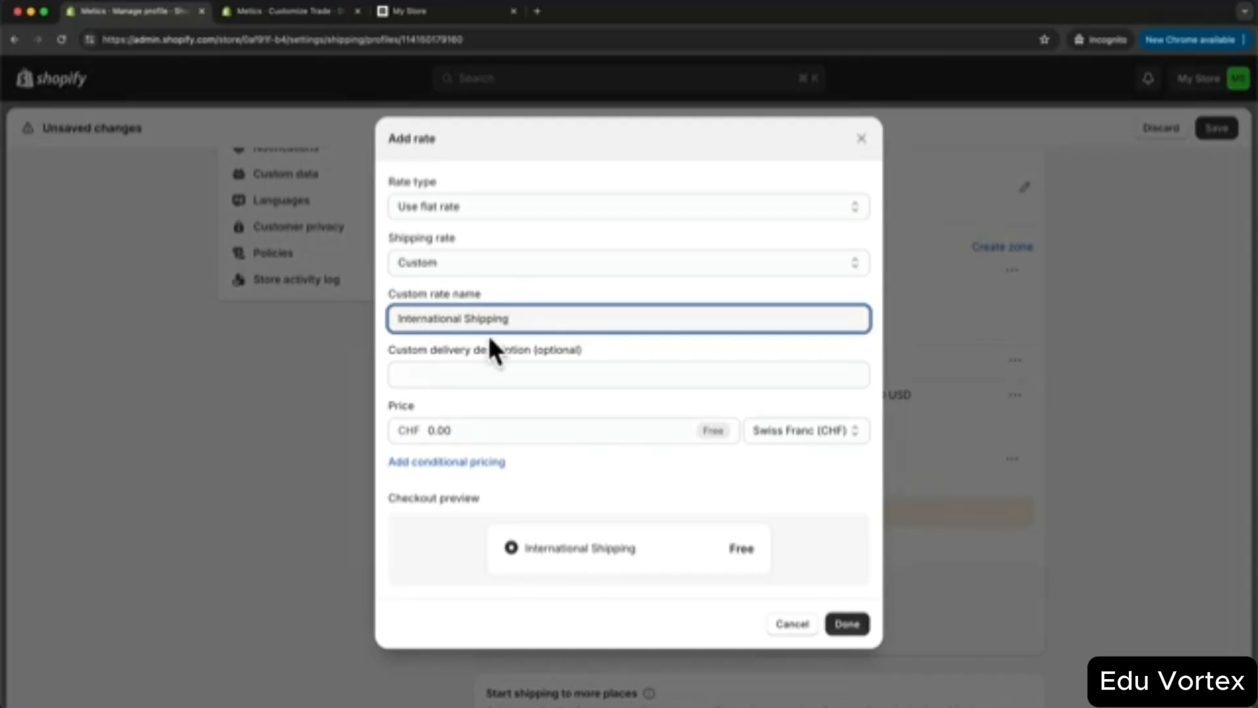
pyautogui.click(805, 429)
pyautogui.click(791, 442)
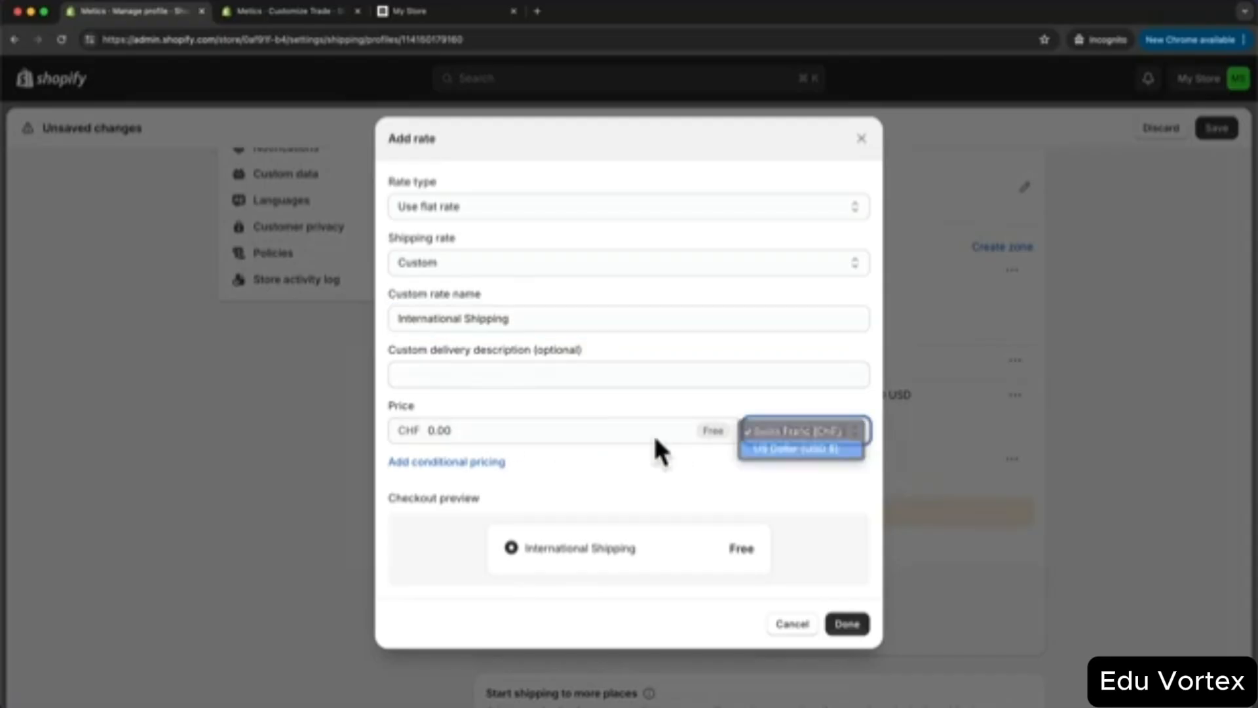
pyautogui.click(476, 430)
pyautogui.write('15')
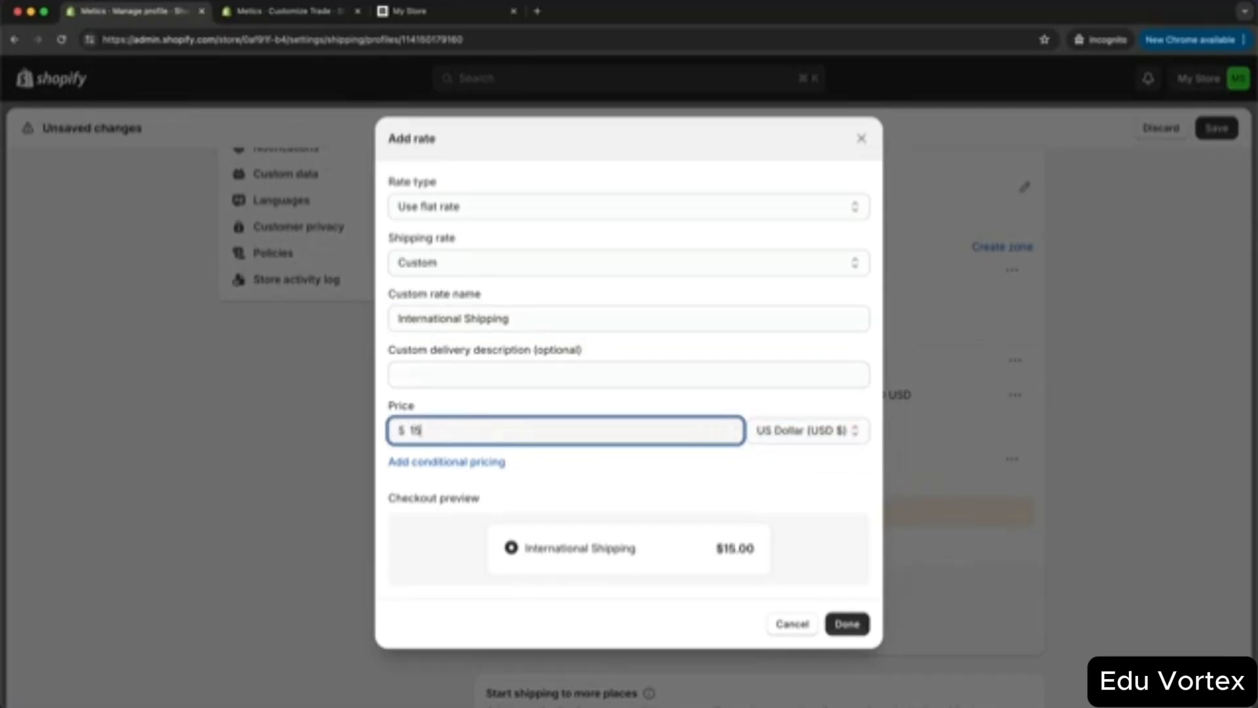
pyautogui.click(847, 623)
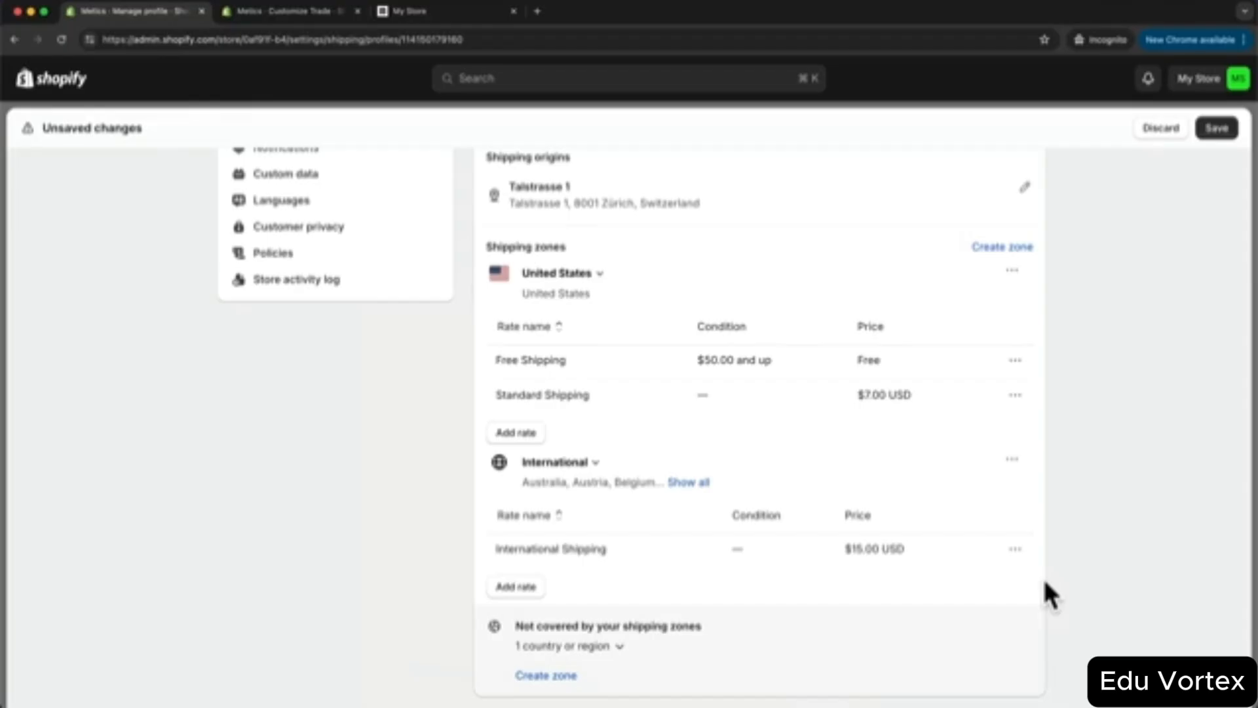
# - Save the General shipping profile with the new international rate
pyautogui.scroll(-5, 1081, 439)
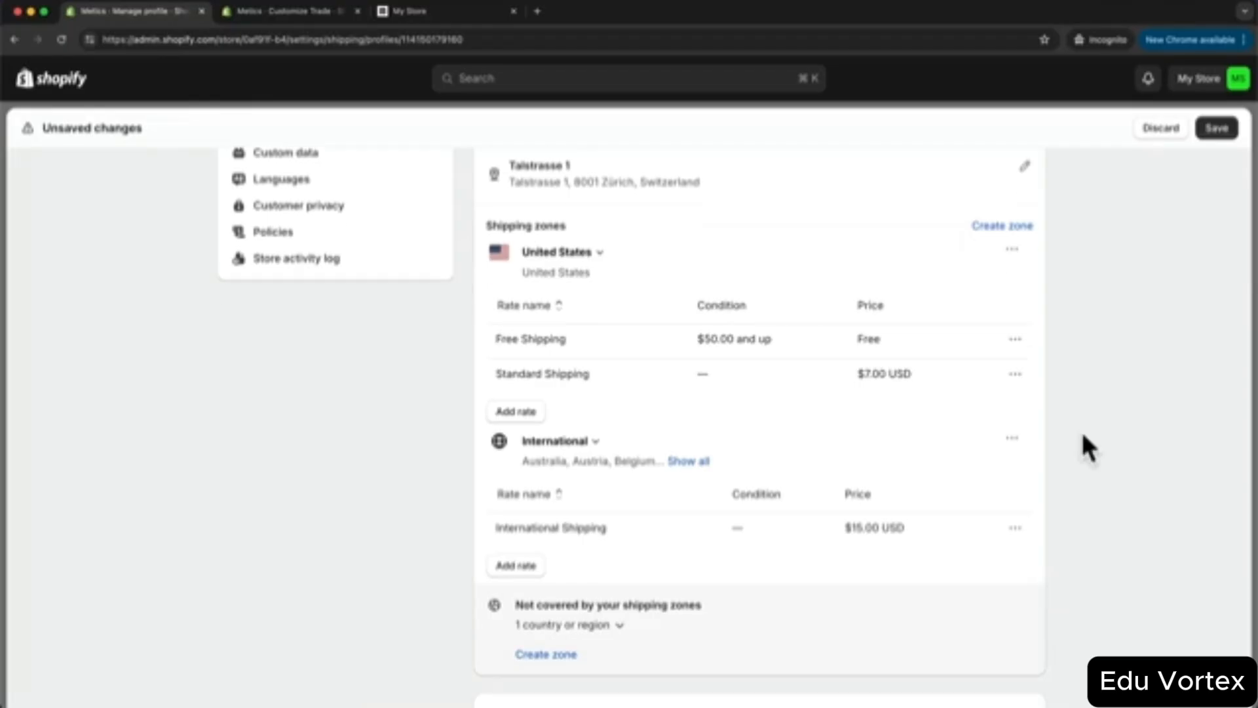
pyautogui.click(562, 617)
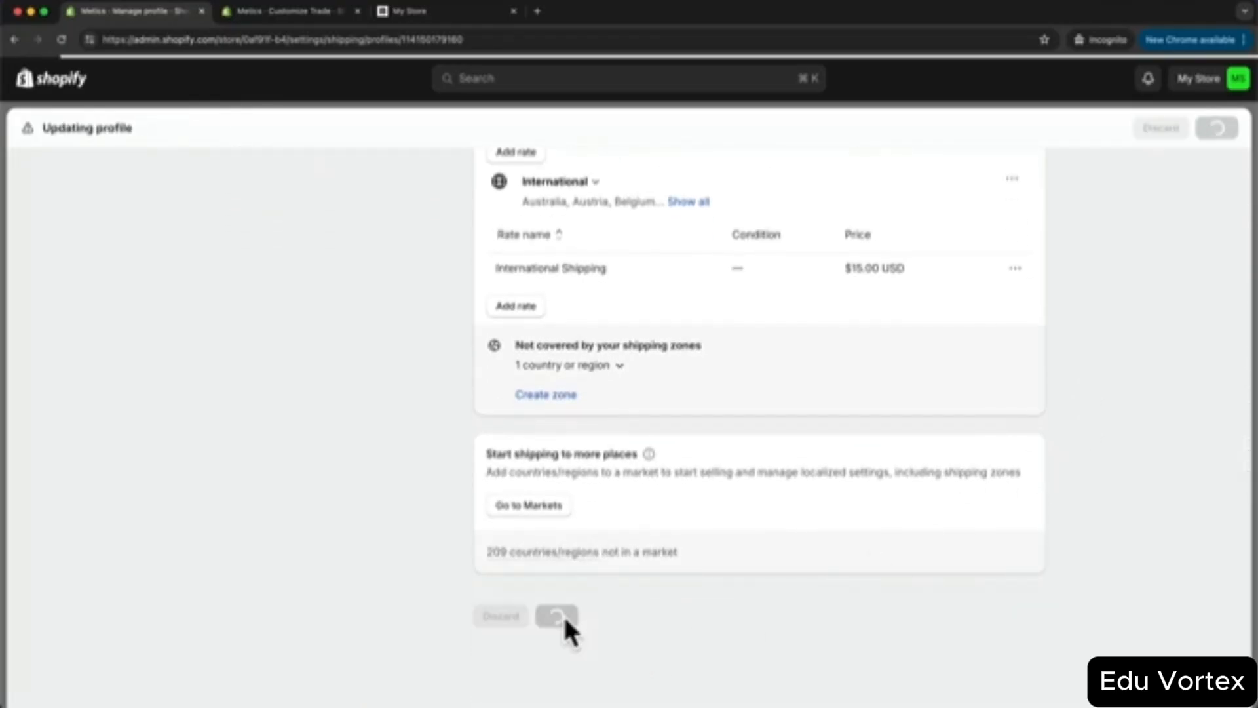
pyautogui.scroll(10, 589, 592)
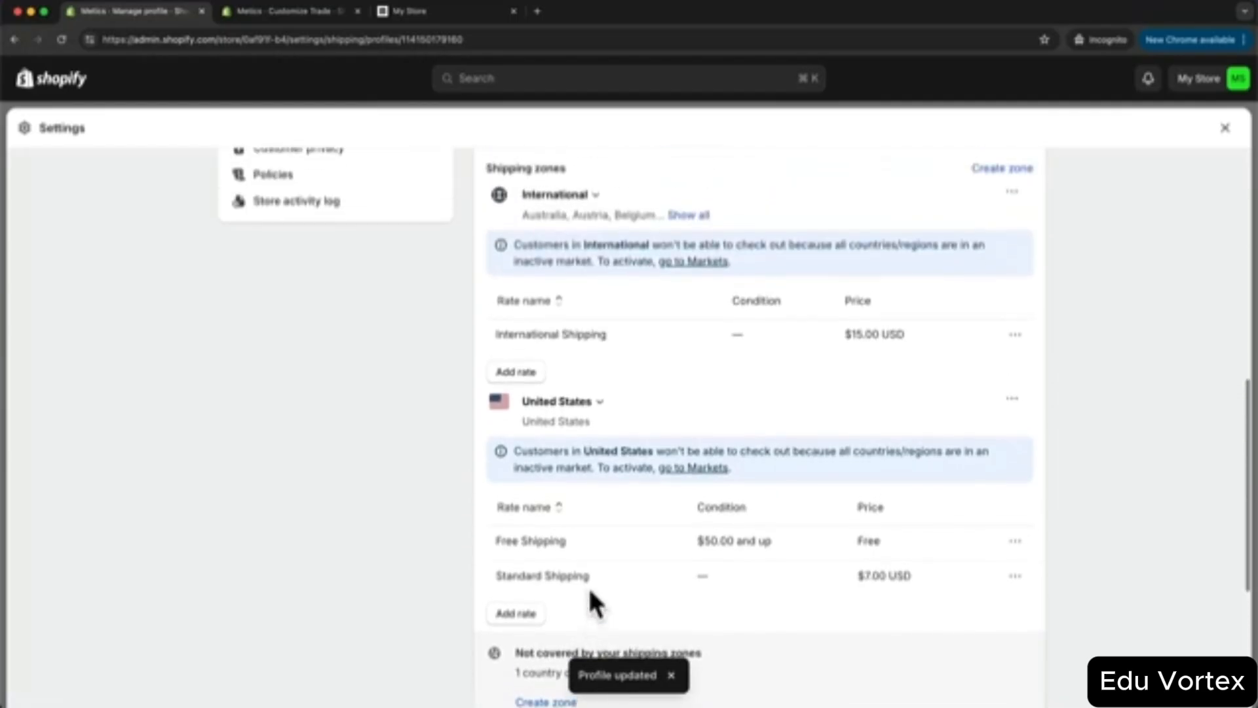
pyautogui.scroll(2, 592, 602)
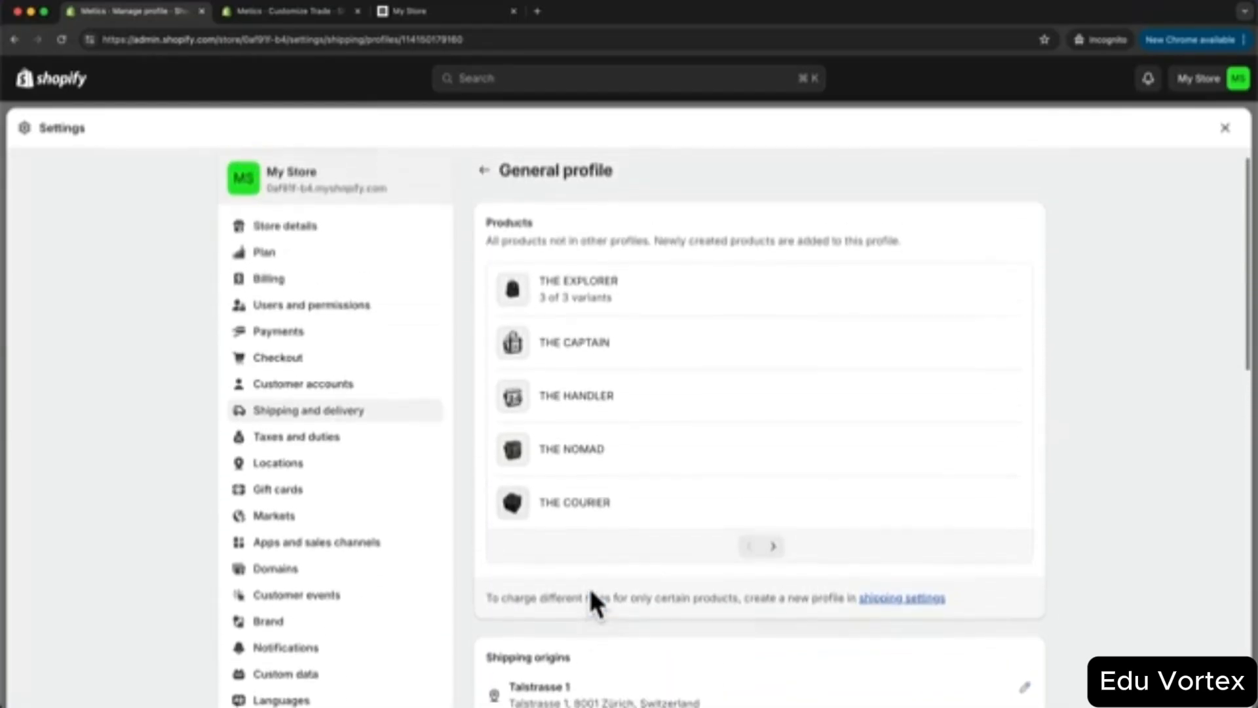
pyautogui.scroll(-2, 592, 592)
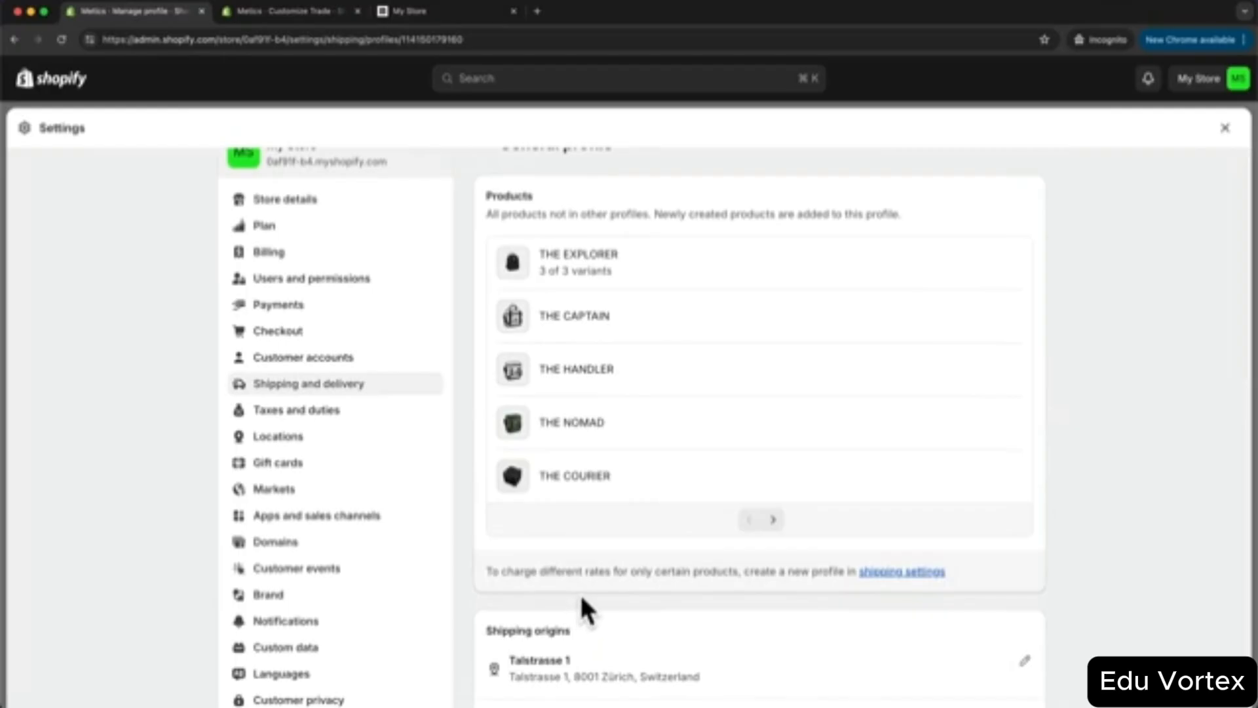
# - Open Domains settings and review the store's myshopify.com primary domain
pyautogui.click(279, 544)
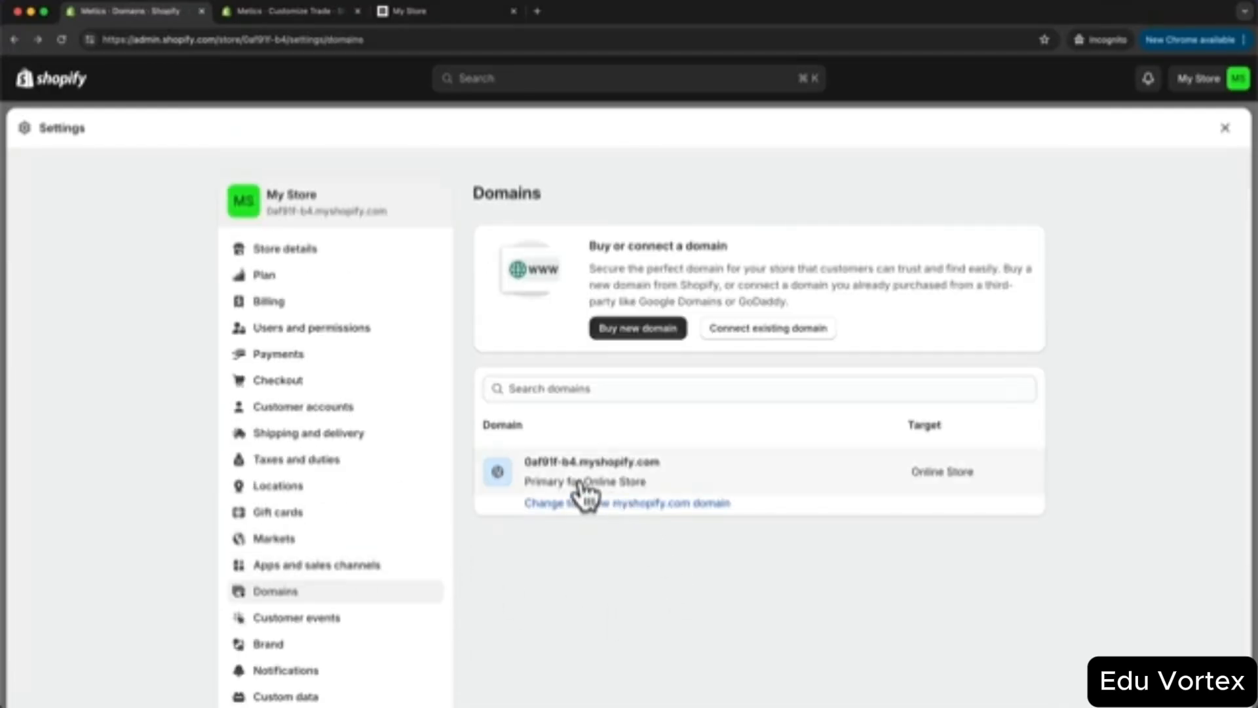
pyautogui.scroll(5, 568, 473)
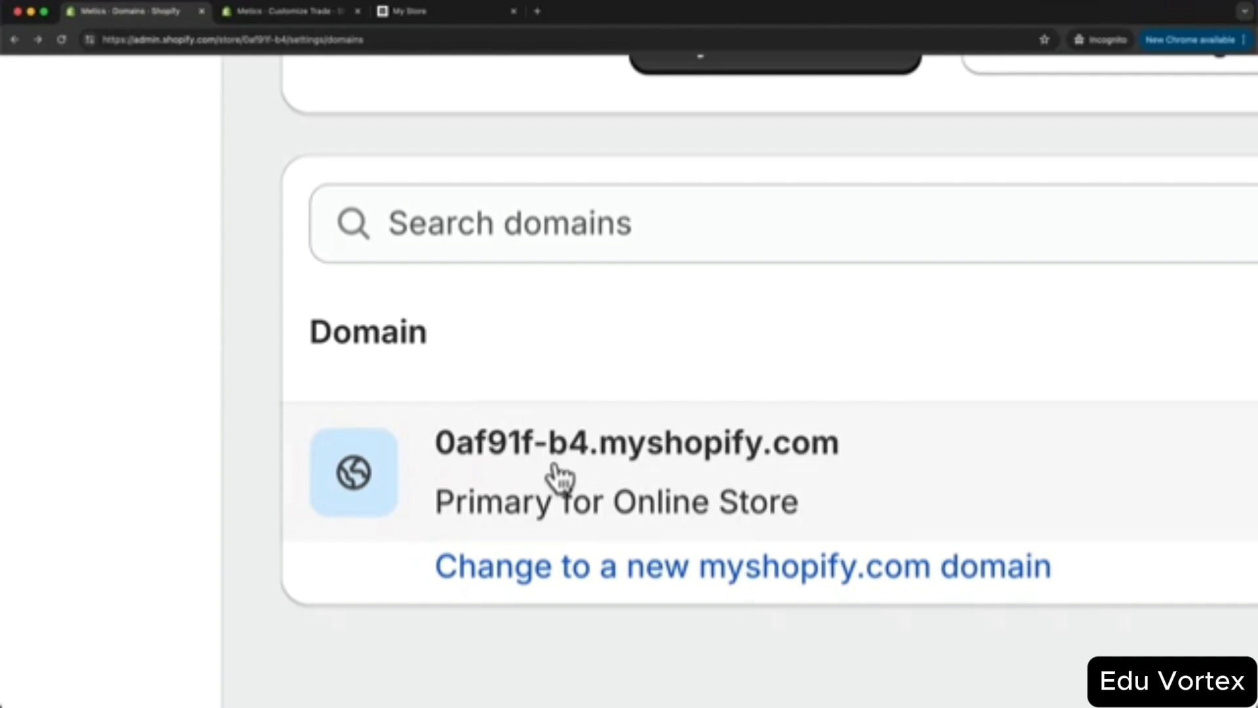
pyautogui.scroll(-5, 611, 469)
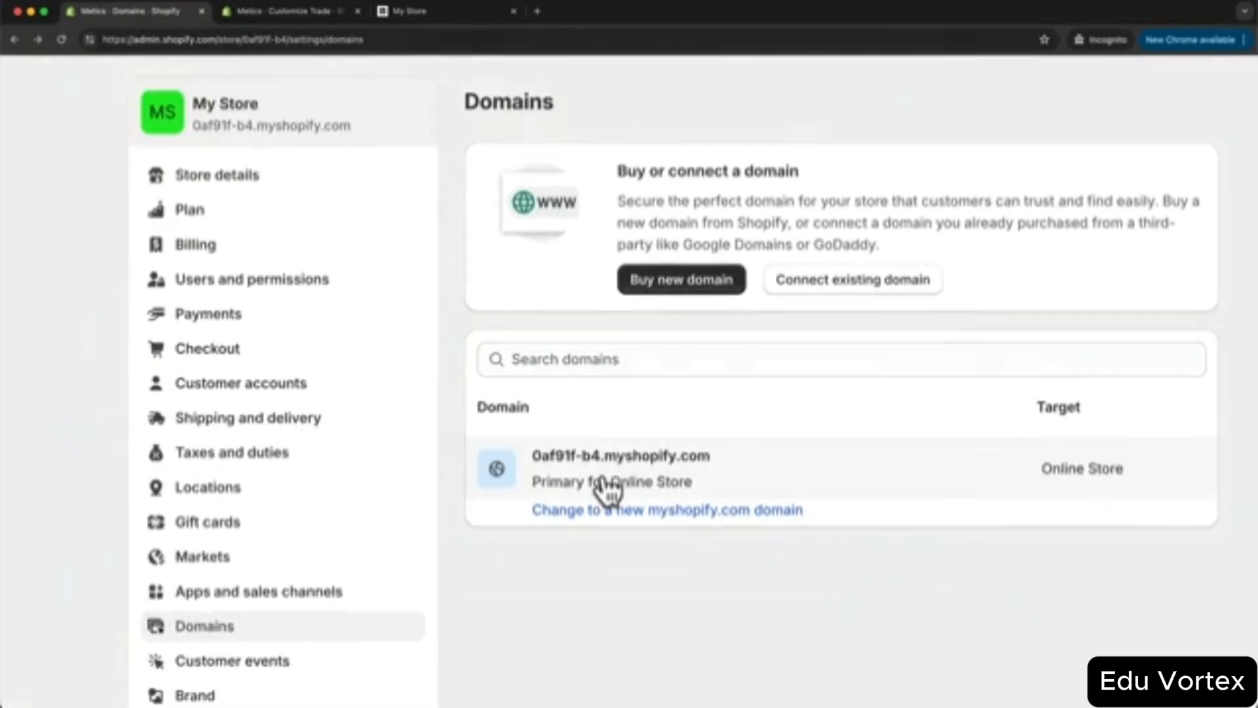
pyautogui.scroll(-3, 611, 476)
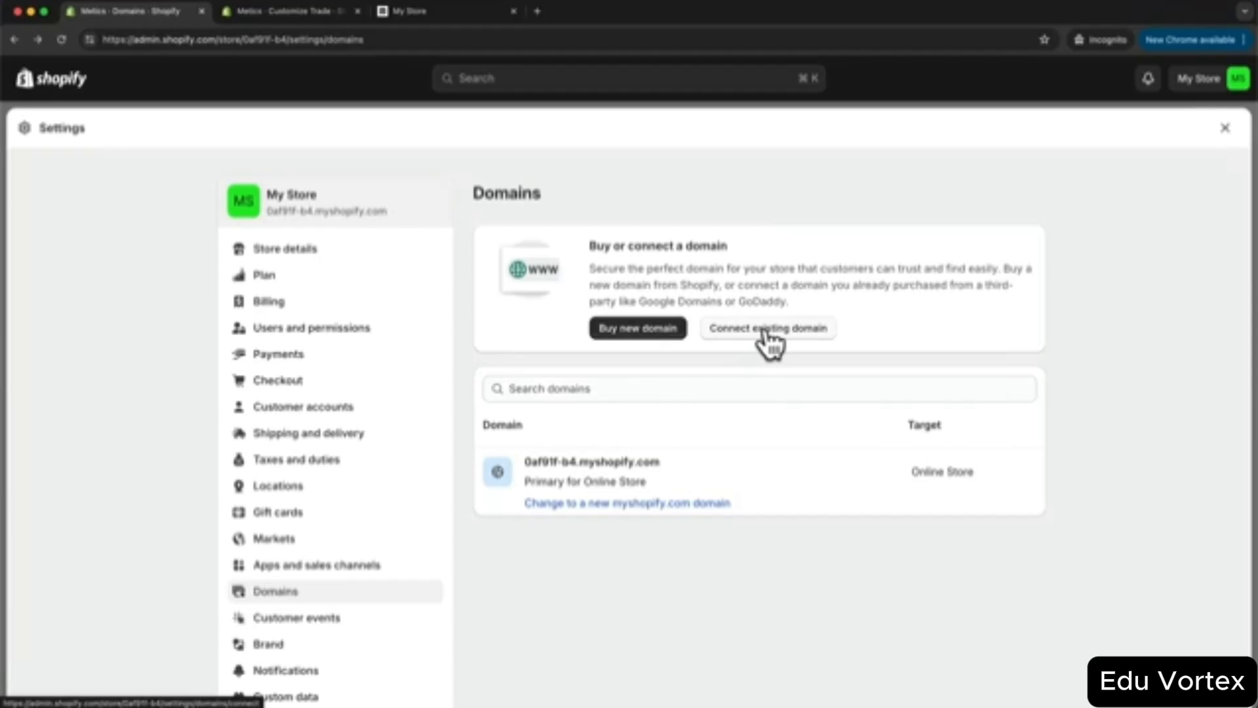
# - Search for meticsbackpacks.com, review its $15.00/year purchase summary, then return to Home
pyautogui.click(638, 334)
pyautogui.click(637, 295)
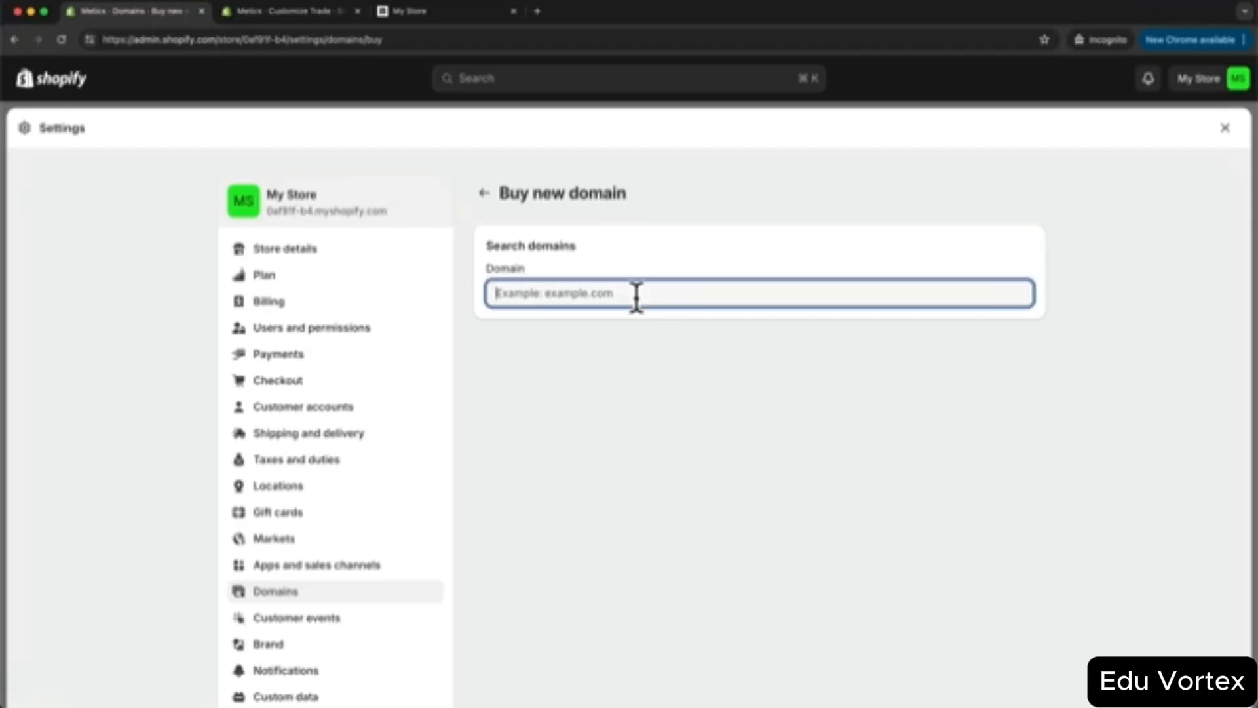
pyautogui.write('metics')
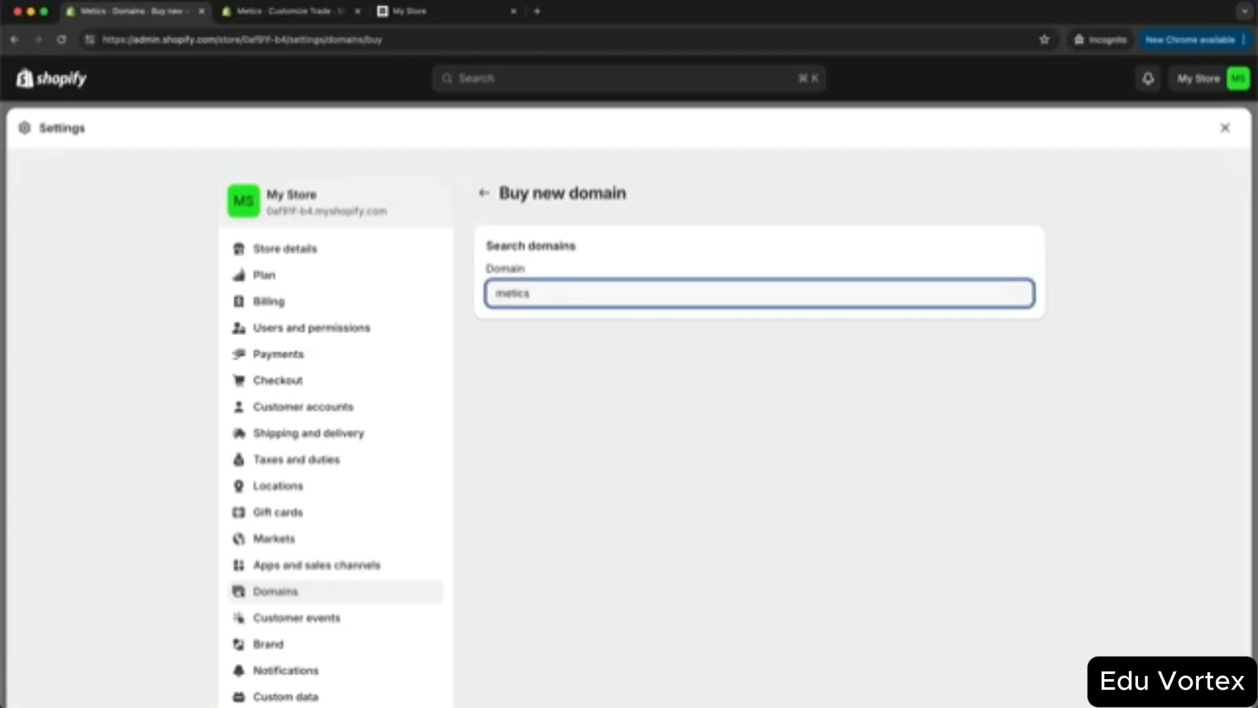
pyautogui.write('backpa')
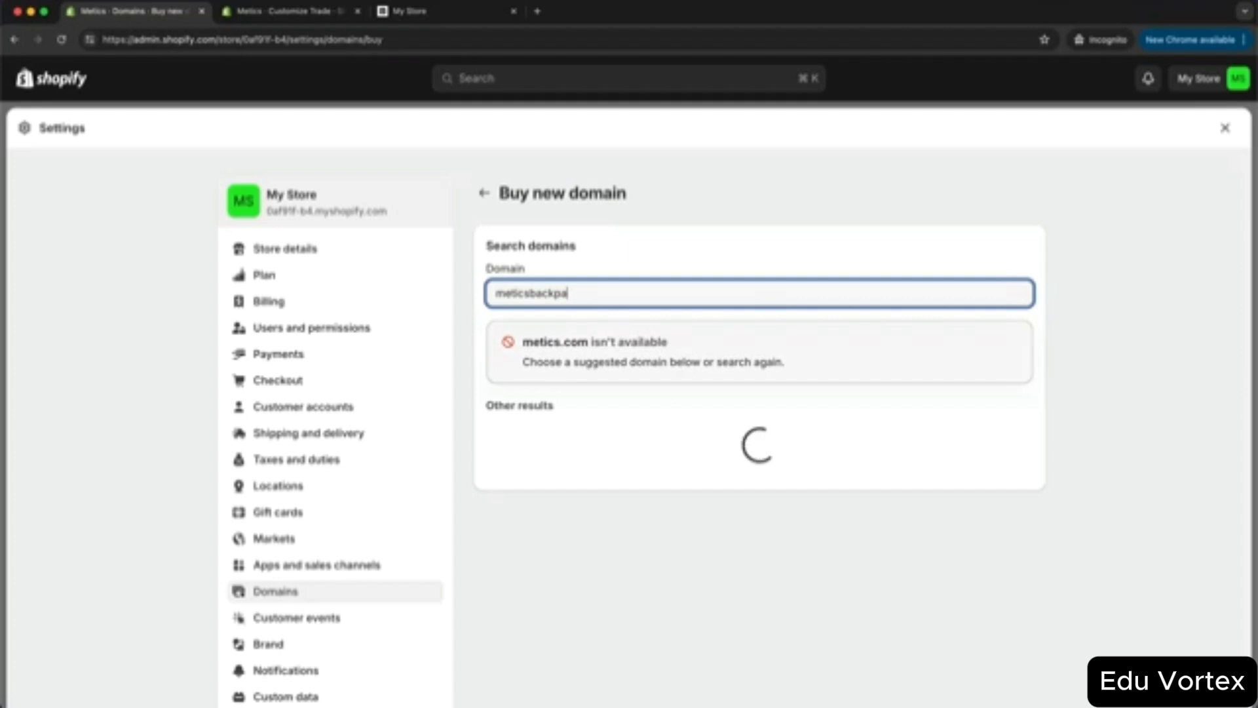
pyautogui.write('cks')
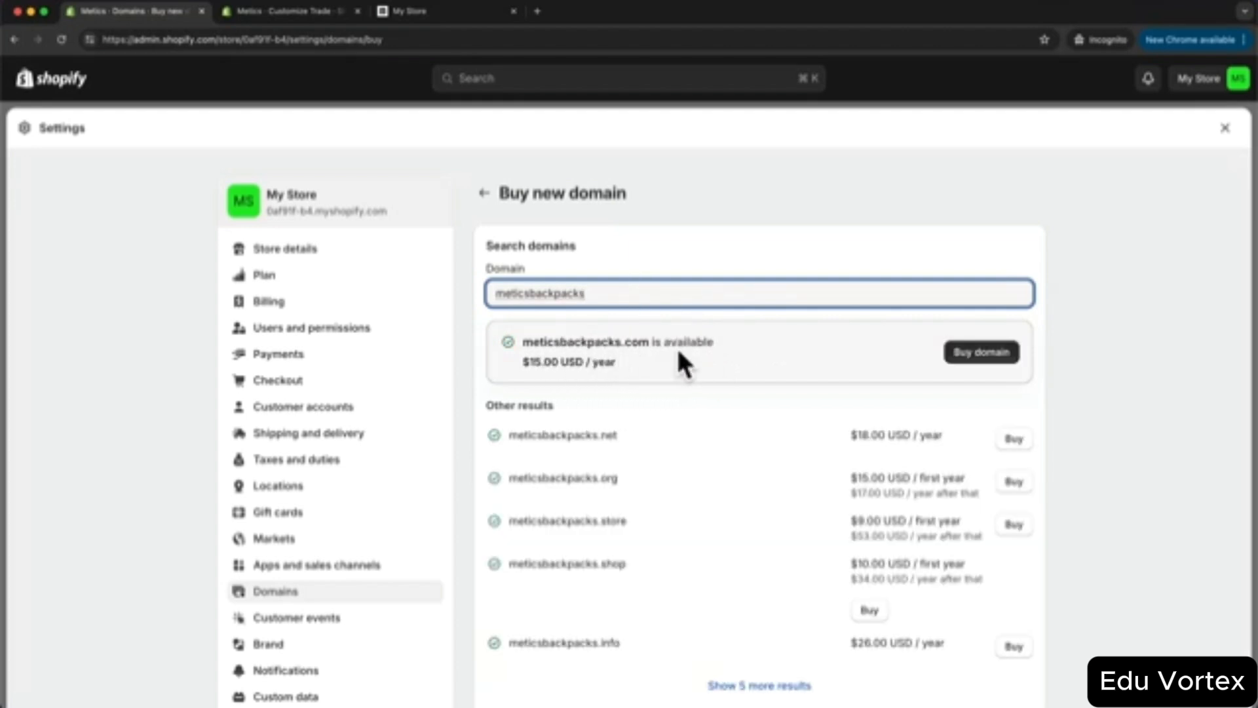
pyautogui.click(969, 355)
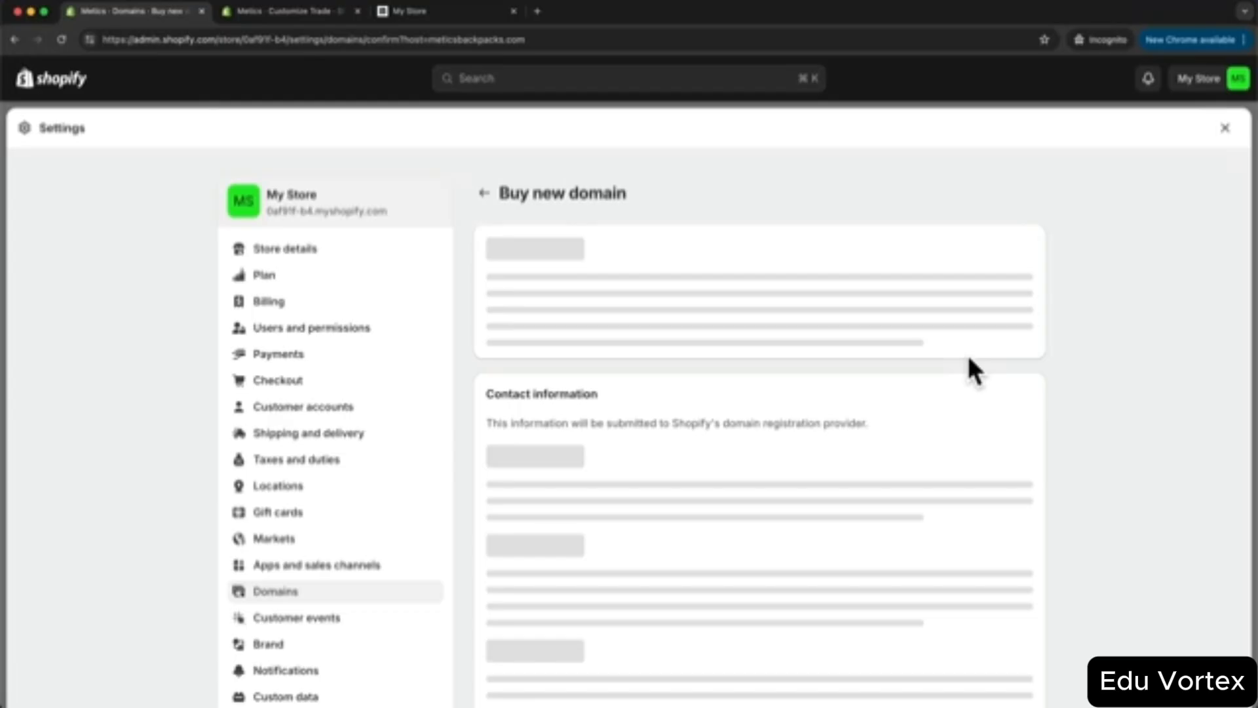
pyautogui.scroll(-5, 968, 359)
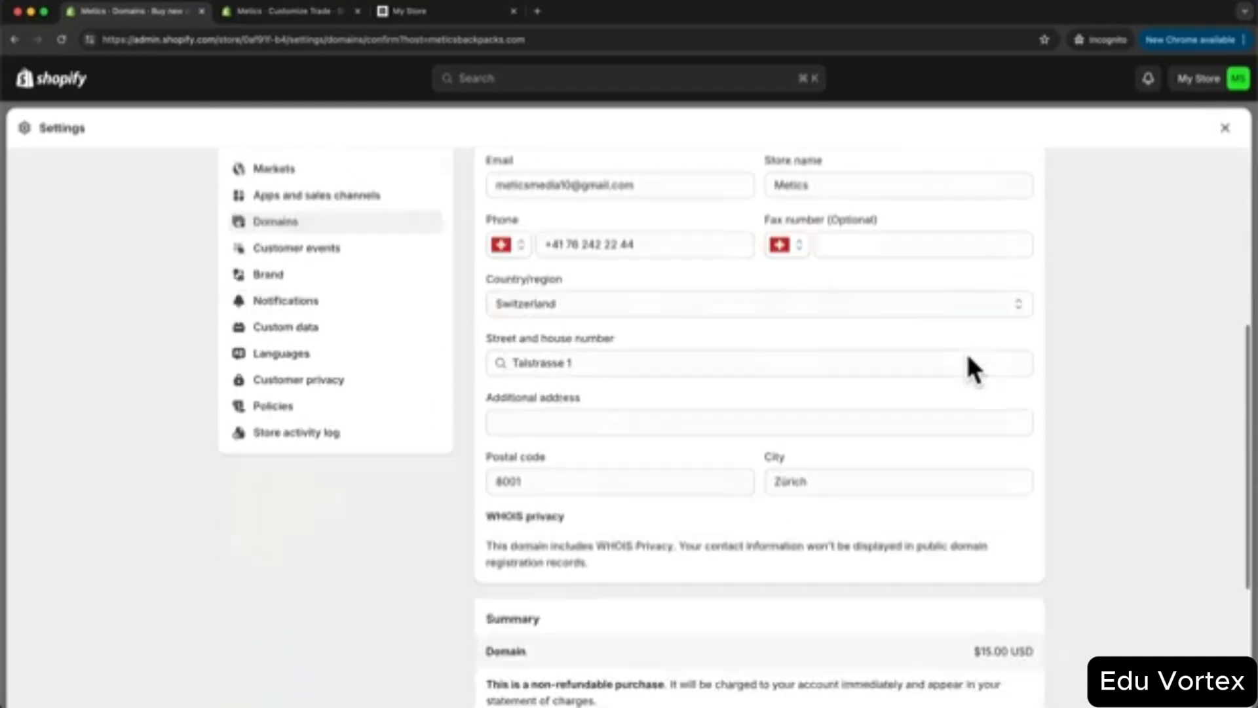
pyautogui.scroll(-4, 969, 367)
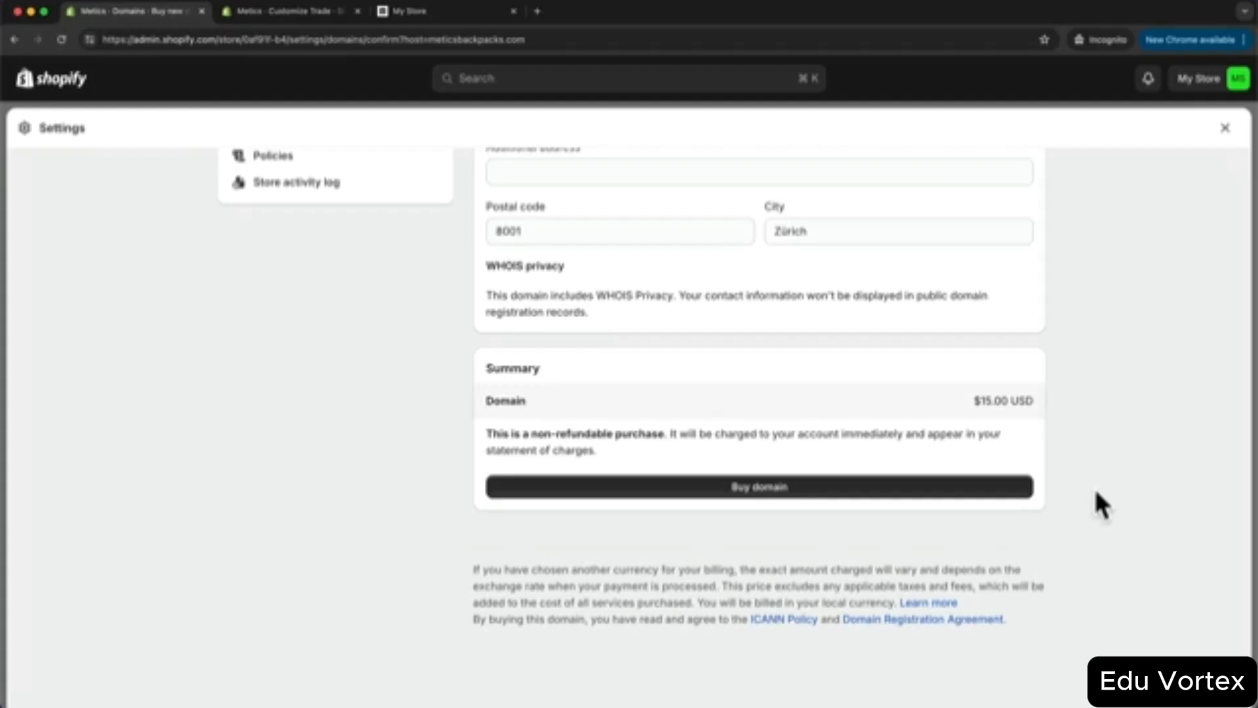
pyautogui.click(1225, 129)
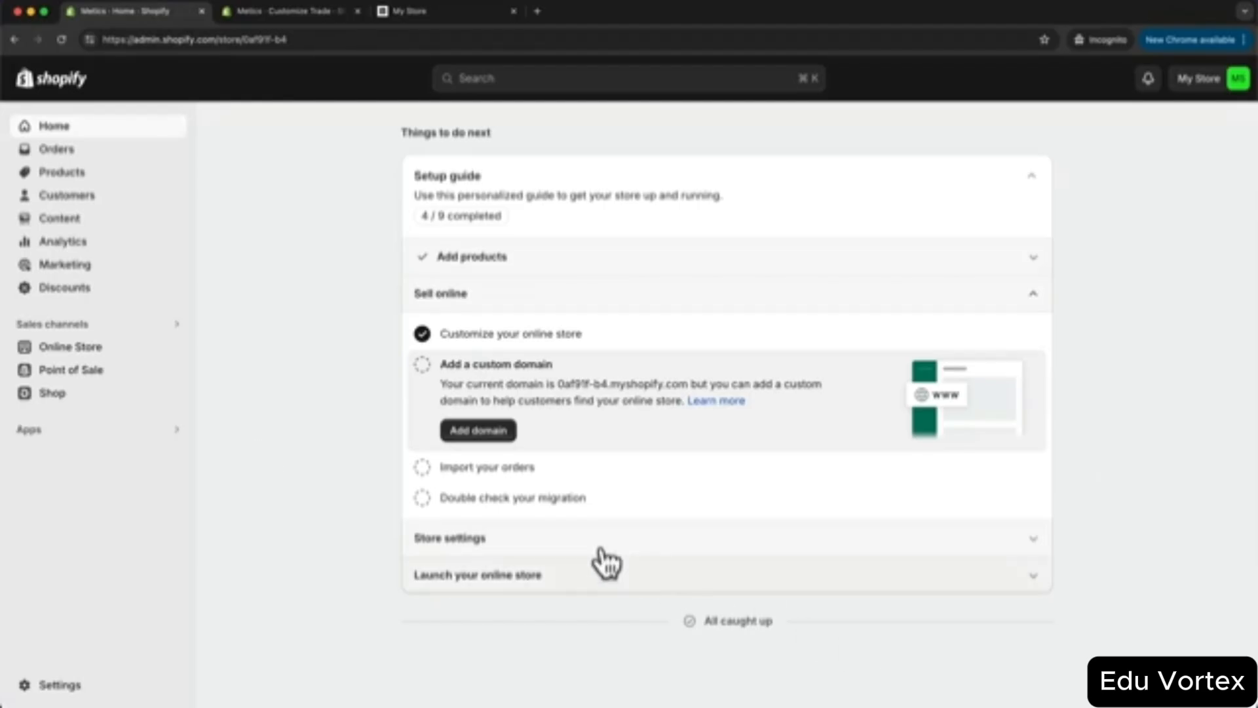
# - On the Online Store Themes page, remove the store password so it's public
pyautogui.click(141, 357)
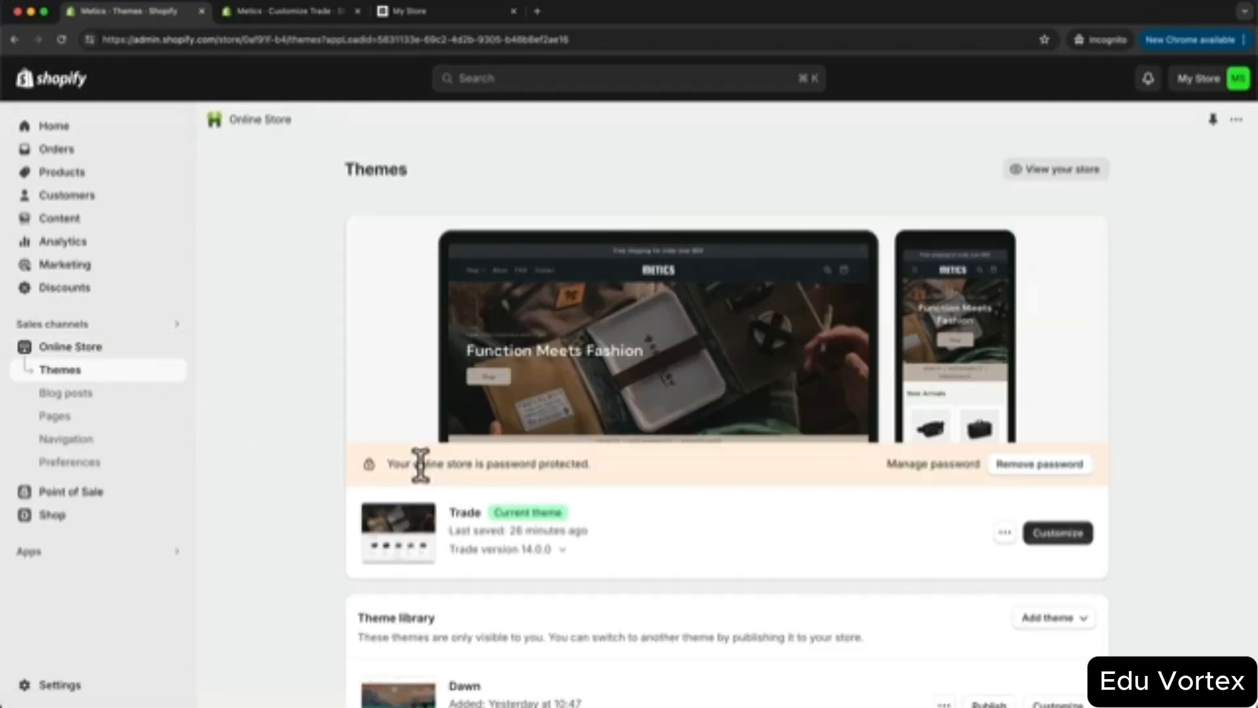
pyautogui.moveTo(416, 466); pyautogui.dragTo(602, 478)
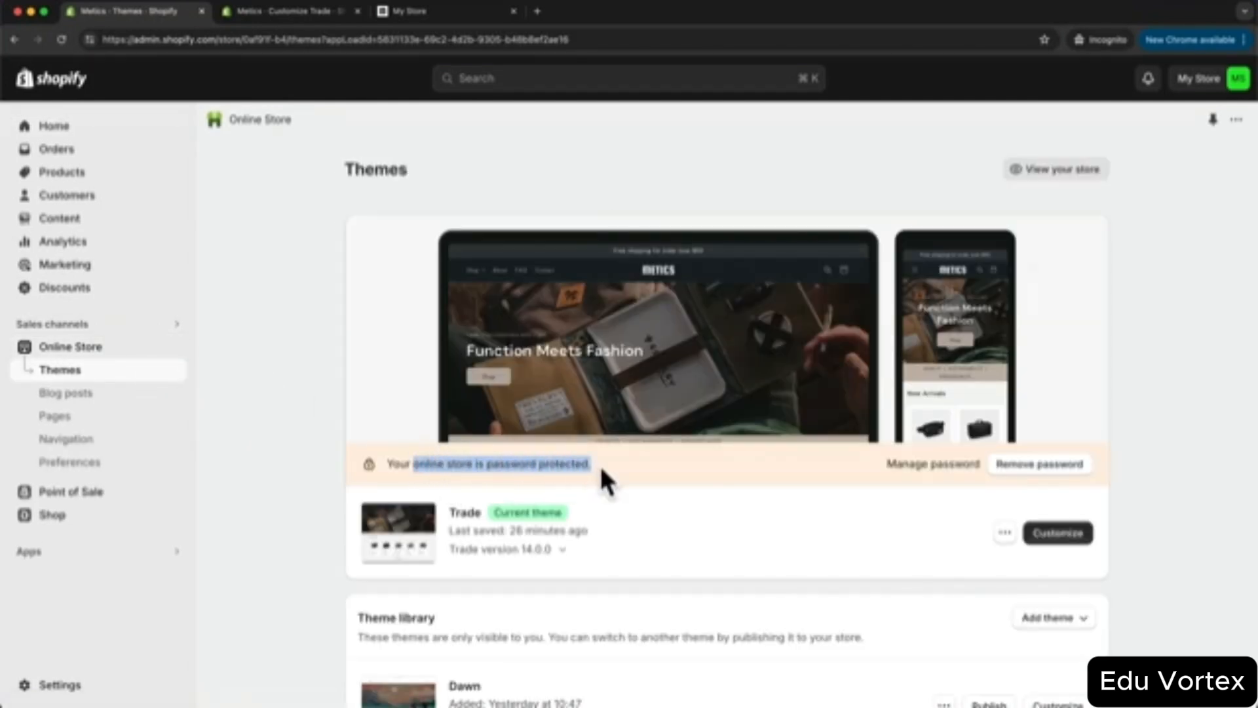
pyautogui.click(637, 474)
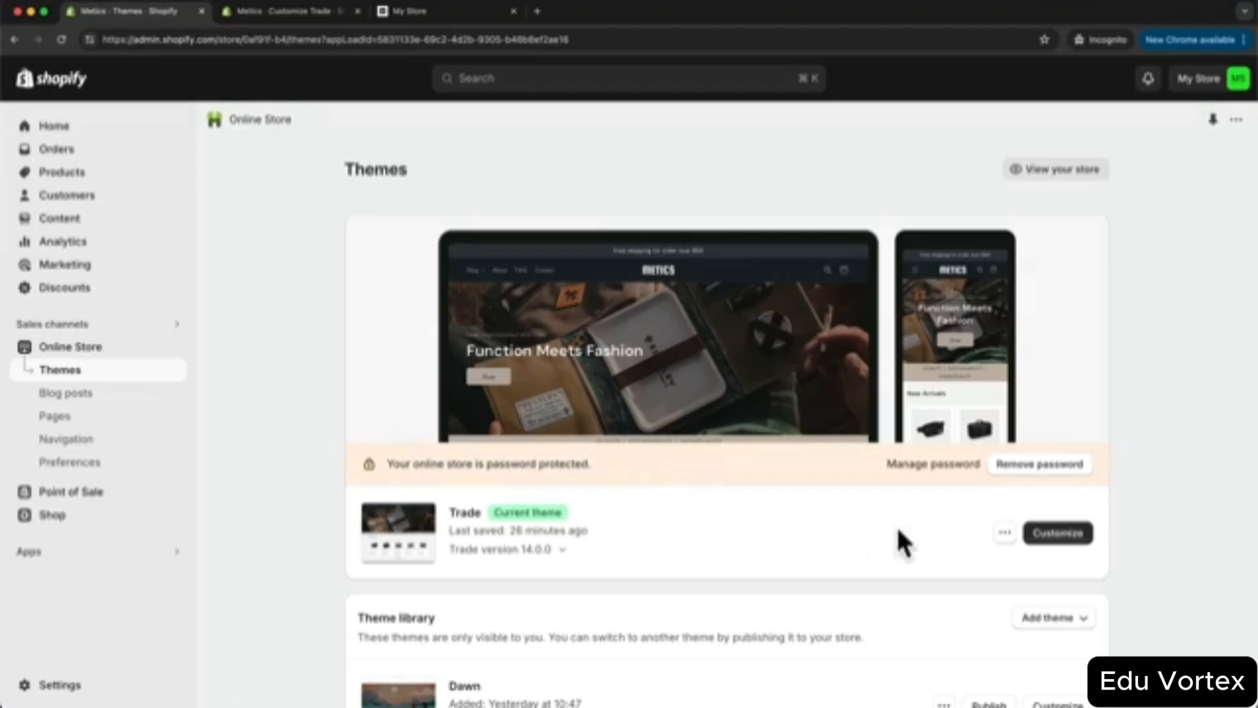
pyautogui.click(1023, 472)
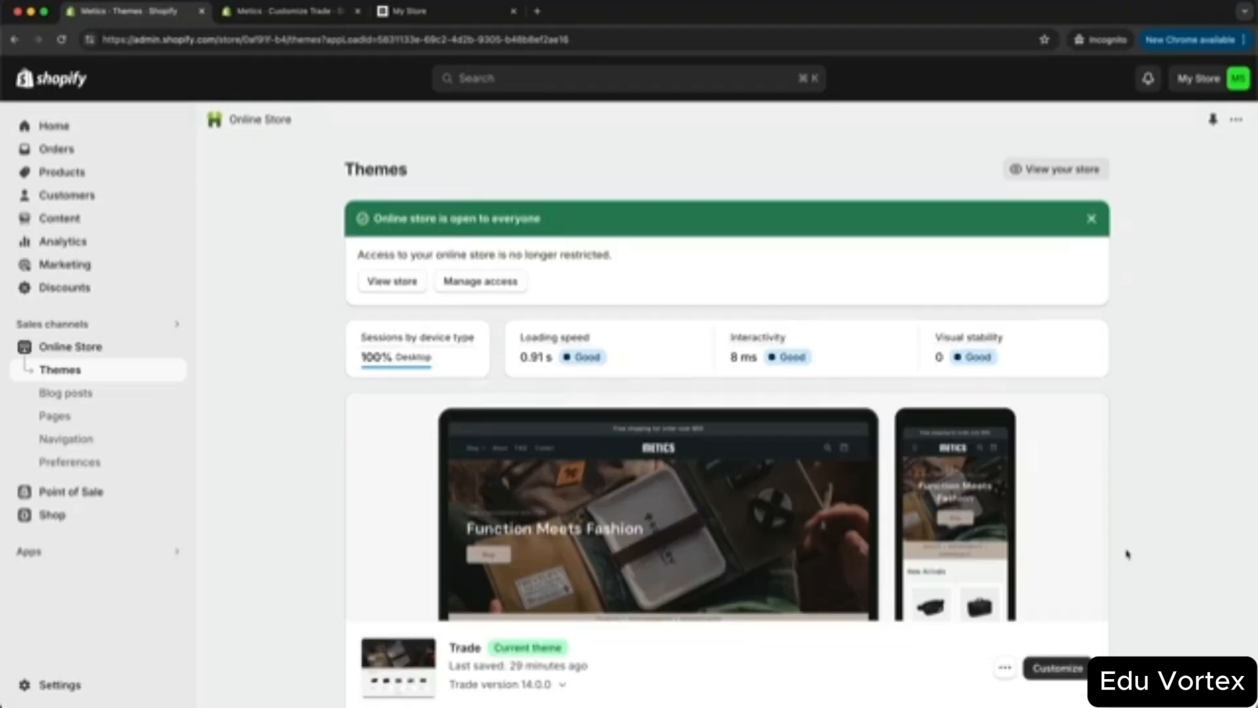